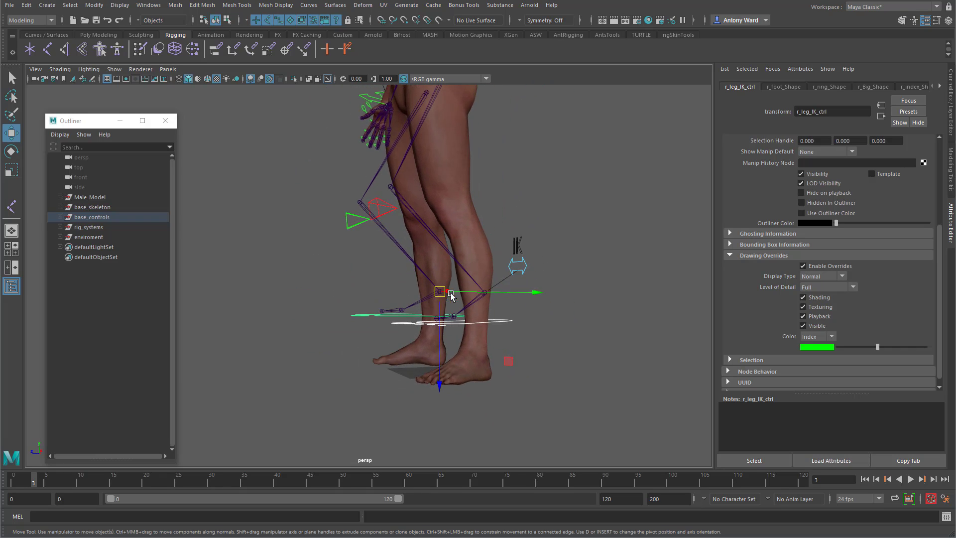
Show the Channel Box and try the Bank attribute on the right leg IK control, undoing the change.
{"action": "key", "text": "ctrl+a"}
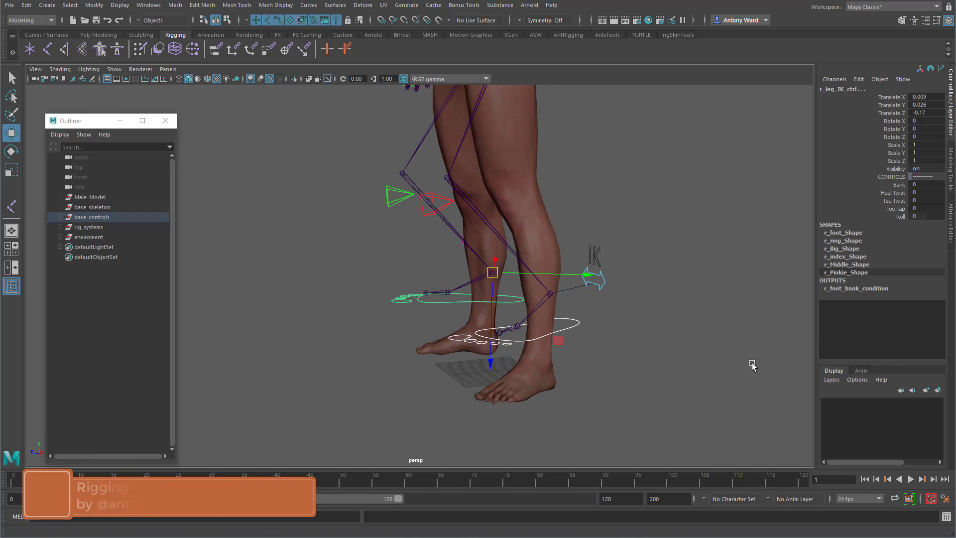
{"action": "left_click_drag", "start_coordinate": [751, 365], "coordinate": [531, 348], "text": "alt"}
{"action": "left_click", "coordinate": [896, 184]}
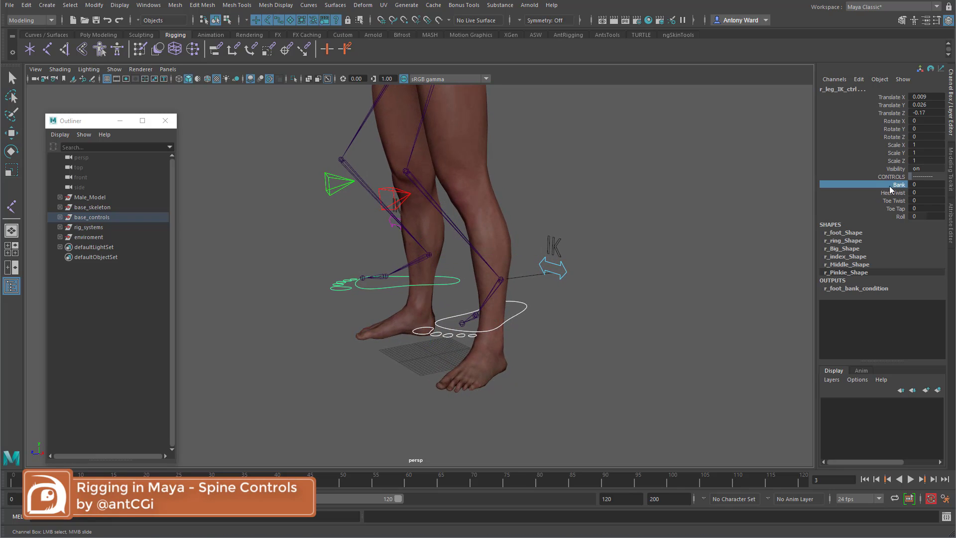
{"action": "key", "text": "["}
{"action": "middle_click_drag", "start_coordinate": [447, 324], "coordinate": [510, 323]}
{"action": "key", "text": "ctrl+z"}
Try the Roll attribute on the right leg IK control and clear the selection.
{"action": "left_click", "coordinate": [900, 216]}
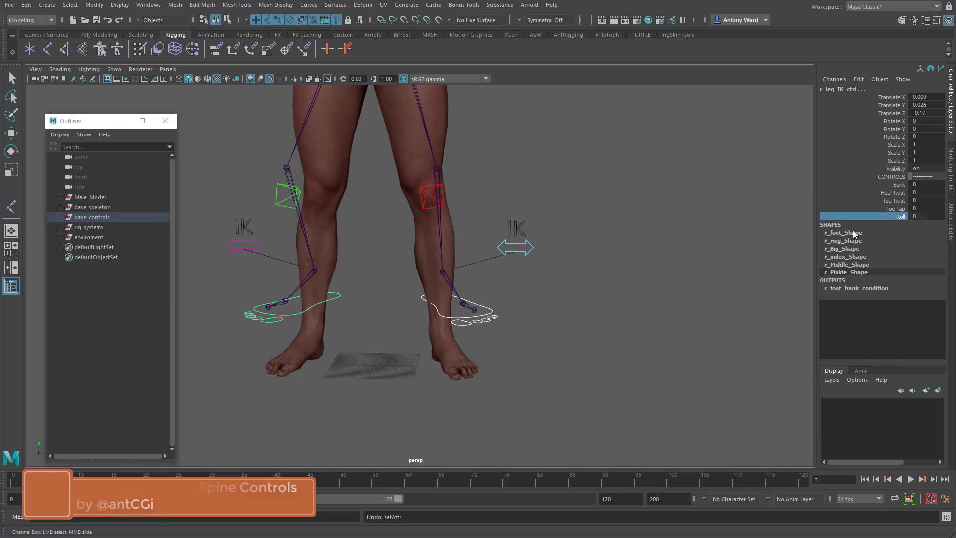
{"action": "left_click_drag", "start_coordinate": [662, 269], "coordinate": [513, 294], "text": "alt"}
{"action": "mouse_move", "coordinate": [539, 304]}
{"action": "middle_mouse_down"}
{"action": "mouse_move", "coordinate": [528, 303]}
{"action": "mouse_move", "coordinate": [547, 300]}
{"action": "middle_mouse_up"}
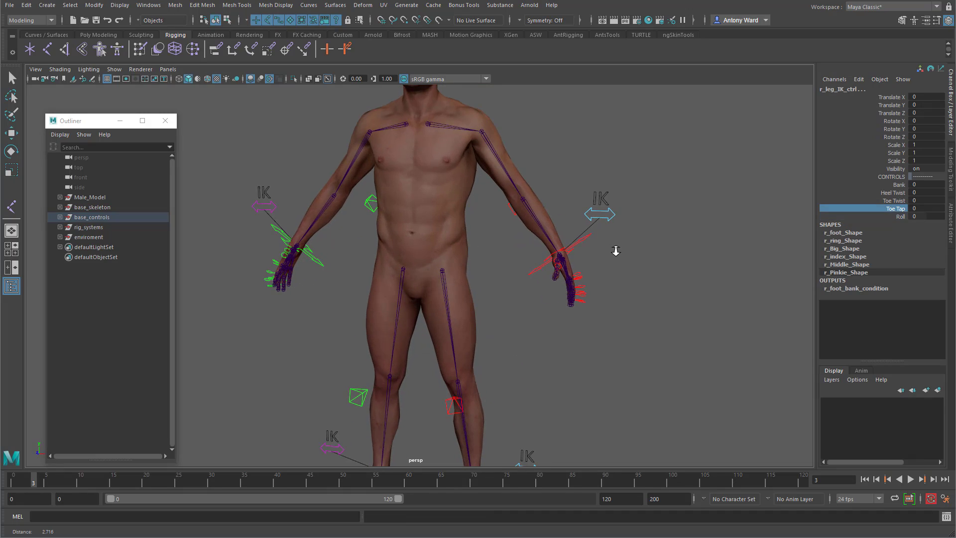
{"action": "left_click", "coordinate": [593, 239]}
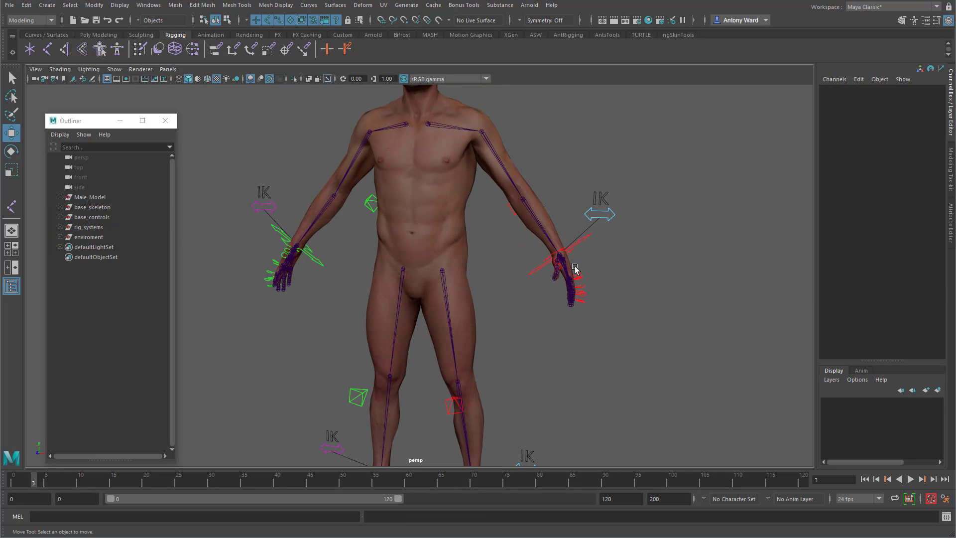
Try moving the left and right arm IK controls, undo the movement and clear the selection.
{"action": "key", "text": "w"}
{"action": "left_click", "coordinate": [588, 255]}
{"action": "left_click_drag", "start_coordinate": [560, 255], "coordinate": [578, 215]}
{"action": "key", "text": "e"}
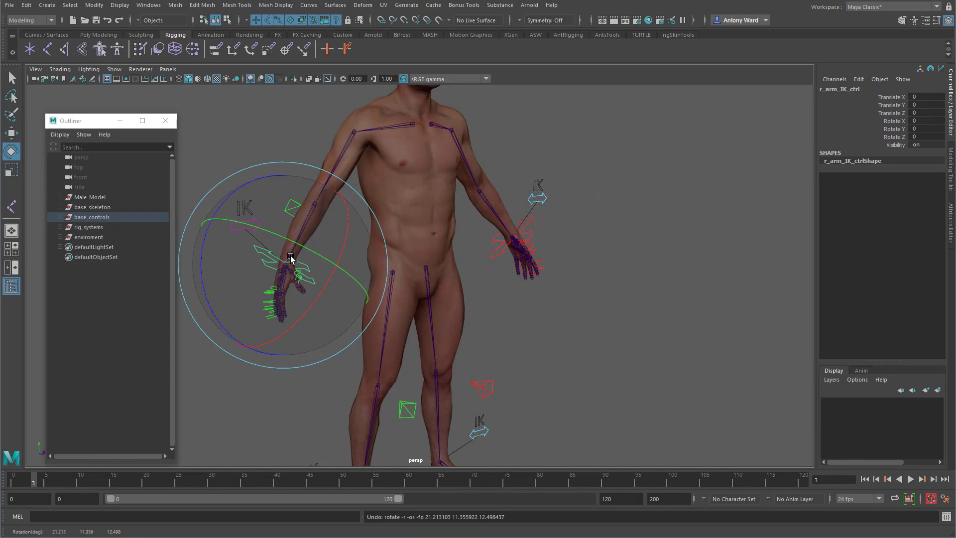
{"action": "key", "text": "w"}
{"action": "left_click_drag", "start_coordinate": [283, 269], "coordinate": [277, 215]}
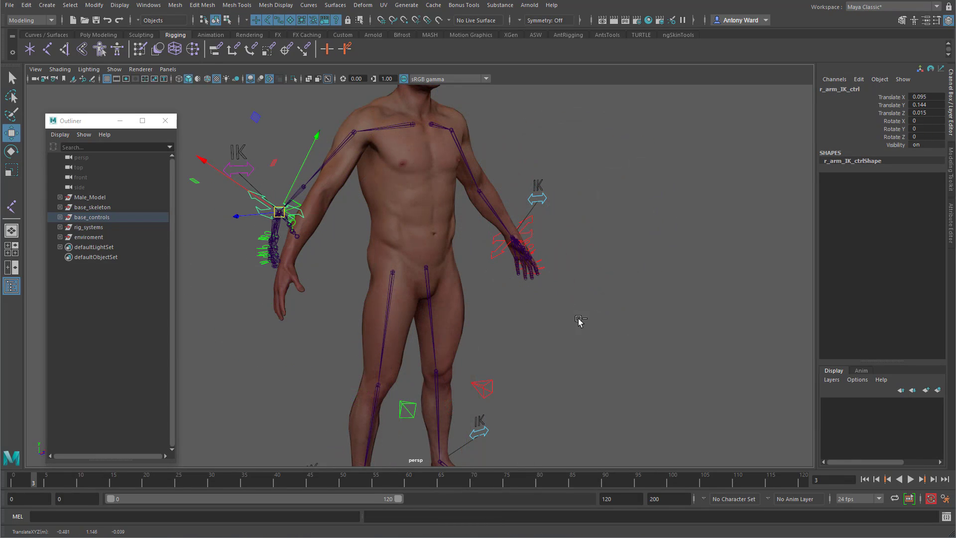
{"action": "key", "text": "ctrl+z"}
{"action": "left_click_drag", "start_coordinate": [694, 329], "coordinate": [661, 319], "text": "alt"}
{"action": "right_click_drag", "start_coordinate": [662, 320], "coordinate": [483, 323], "text": "alt"}
{"action": "left_click", "coordinate": [643, 340]}
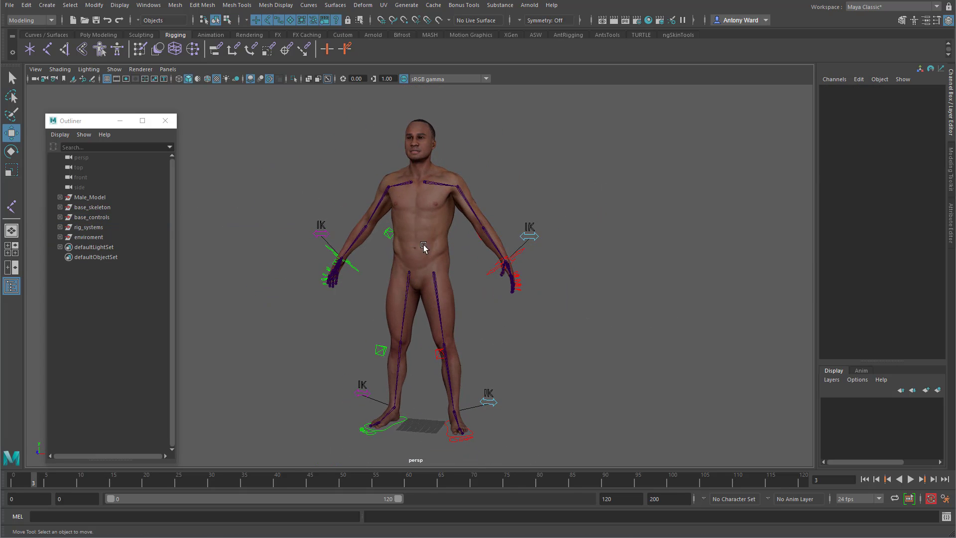
Examine the character's head, eyes and torso from the side and front, including the face elements mesh.
{"action": "right_click_drag", "start_coordinate": [423, 247], "coordinate": [481, 256], "text": "alt"}
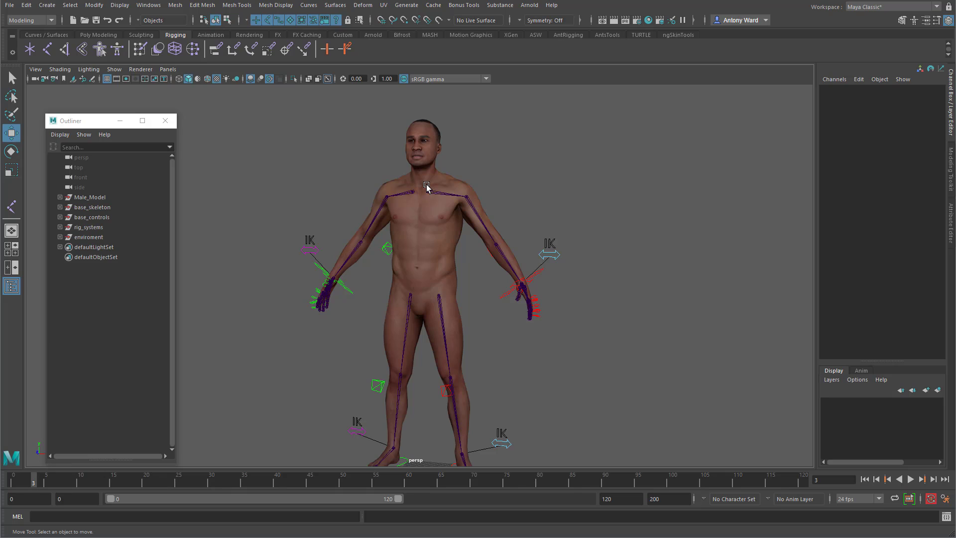
{"action": "left_click_drag", "start_coordinate": [426, 277], "coordinate": [349, 269], "text": "alt"}
{"action": "right_click_drag", "start_coordinate": [358, 216], "coordinate": [876, 273], "text": "alt"}
{"action": "middle_click_drag", "start_coordinate": [574, 261], "coordinate": [513, 270], "text": "alt"}
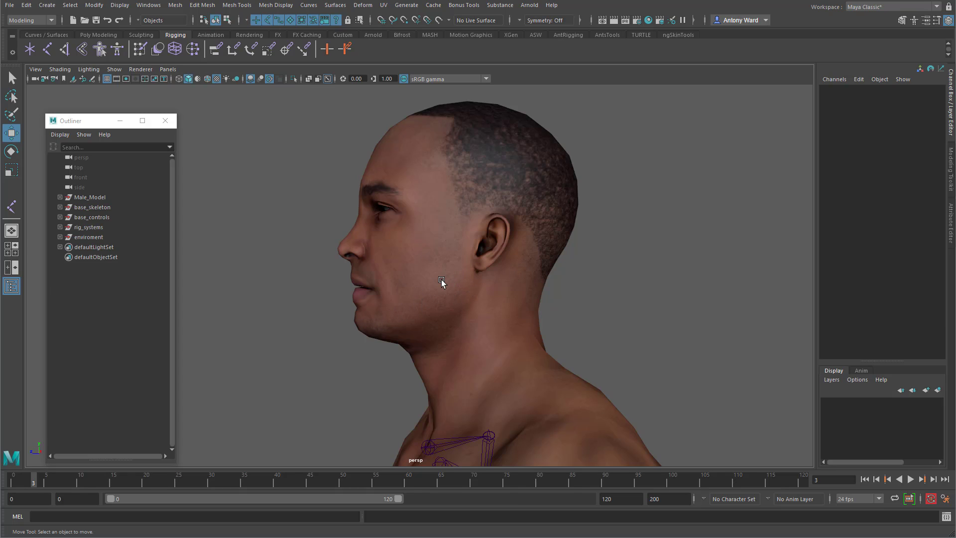
{"action": "left_click_drag", "start_coordinate": [338, 331], "coordinate": [510, 323], "text": "alt"}
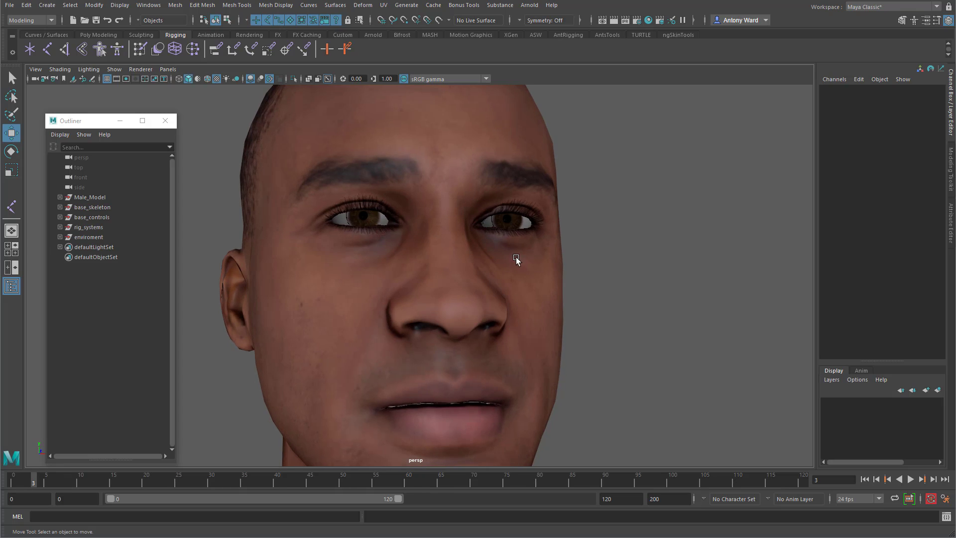
{"action": "left_click", "coordinate": [514, 223]}
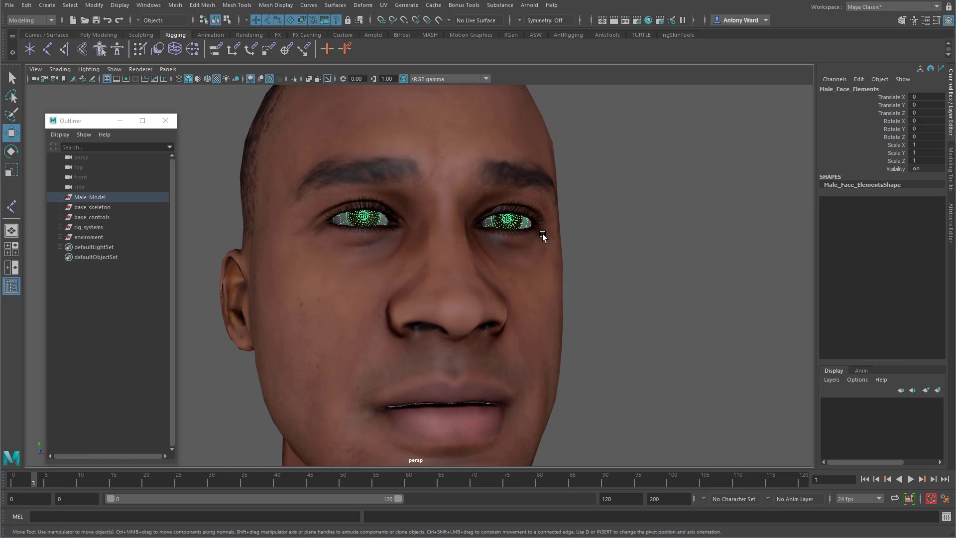
{"action": "left_click_drag", "start_coordinate": [543, 235], "coordinate": [453, 252], "text": "alt"}
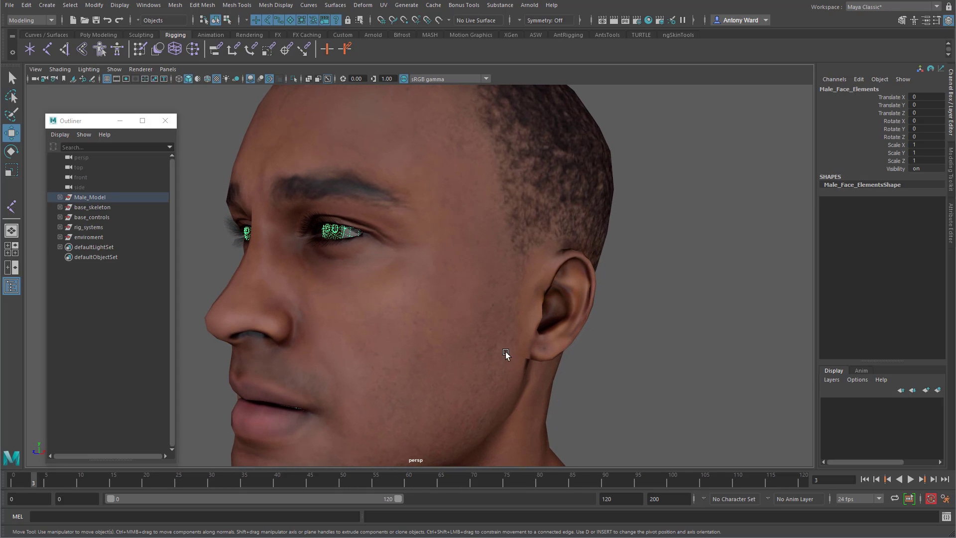
{"action": "right_click_drag", "start_coordinate": [651, 401], "coordinate": [359, 396], "text": "alt"}
{"action": "middle_click_drag", "start_coordinate": [597, 374], "coordinate": [616, 259], "text": "alt"}
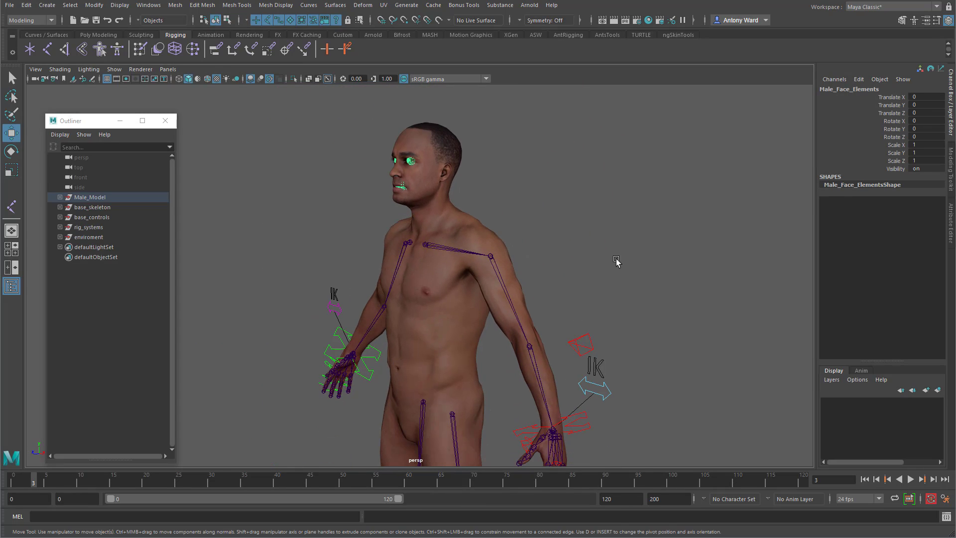
{"action": "left_click", "coordinate": [617, 259]}
{"action": "mouse_move", "coordinate": [578, 329]}
{"action": "left_mouse_down", "text": "alt"}
{"action": "mouse_move", "coordinate": [608, 333]}
{"action": "mouse_move", "coordinate": [587, 341]}
{"action": "left_mouse_up", "text": "alt"}
{"action": "right_click_drag", "start_coordinate": [587, 341], "coordinate": [398, 349], "text": "alt"}
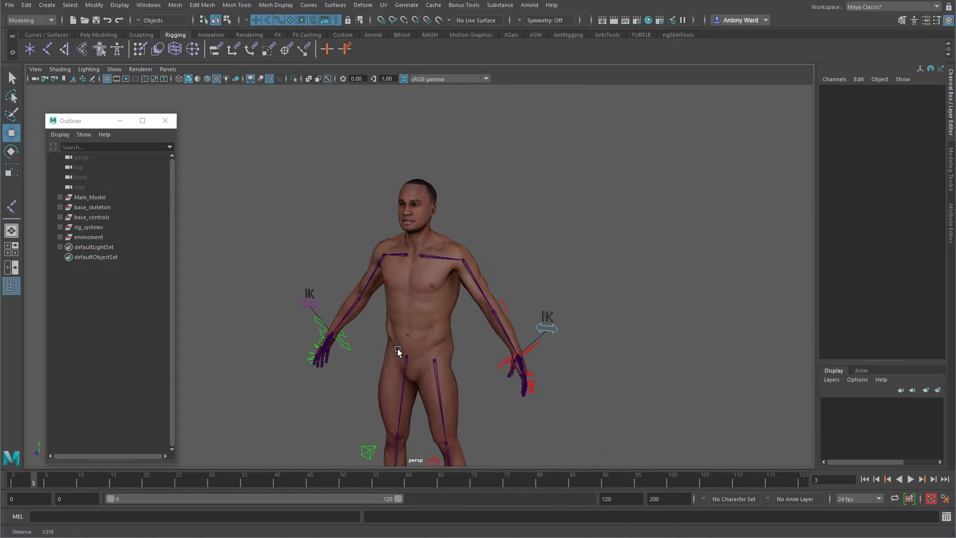
{"action": "middle_click_drag", "start_coordinate": [439, 351], "coordinate": [444, 269], "text": "alt"}
{"action": "right_click_drag", "start_coordinate": [613, 325], "coordinate": [587, 327], "text": "alt"}
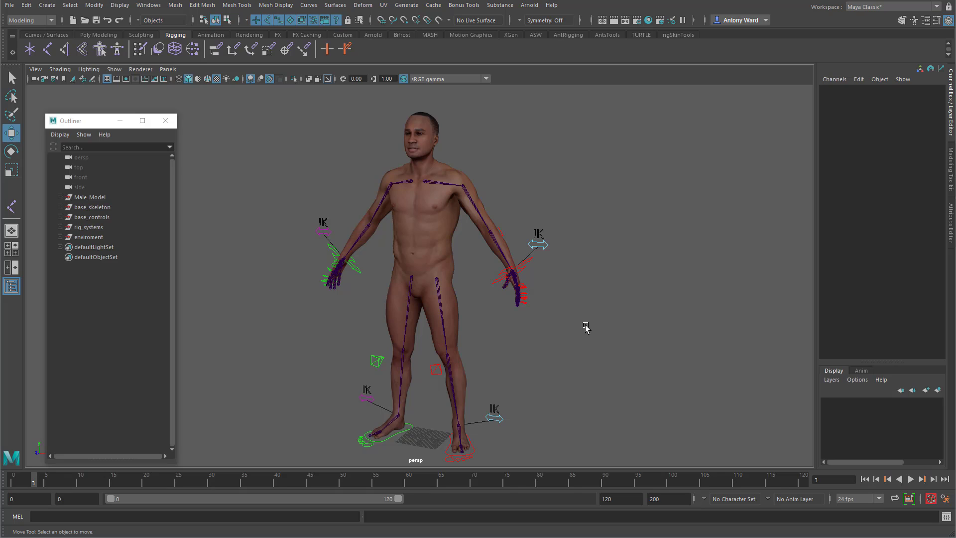
{"action": "mouse_move", "coordinate": [583, 327]}
{"action": "left_mouse_down", "text": "alt"}
{"action": "mouse_move", "coordinate": [536, 322]}
{"action": "mouse_move", "coordinate": [574, 336]}
{"action": "left_mouse_up", "text": "alt"}
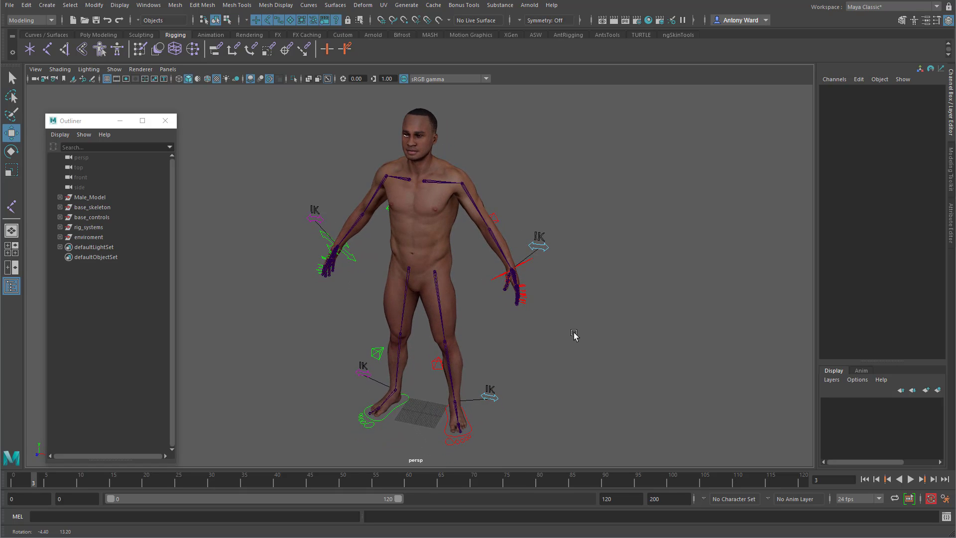
Create a single joint at the world origin between the feet.
{"action": "middle_click_drag", "start_coordinate": [501, 323], "coordinate": [513, 290], "text": "alt"}
{"action": "right_click_drag", "start_coordinate": [513, 290], "coordinate": [540, 311], "text": "alt"}
{"action": "key", "text": "space"}
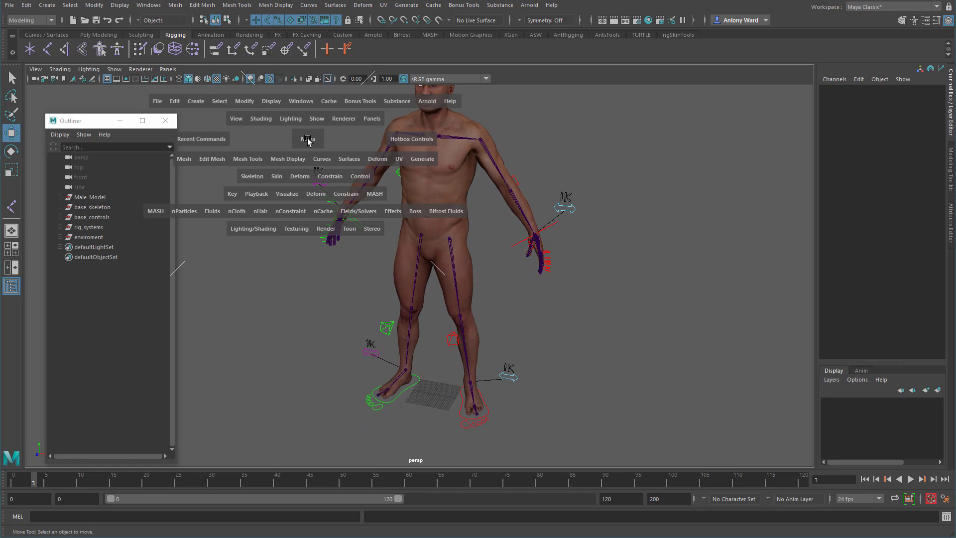
{"action": "left_click", "coordinate": [261, 180]}
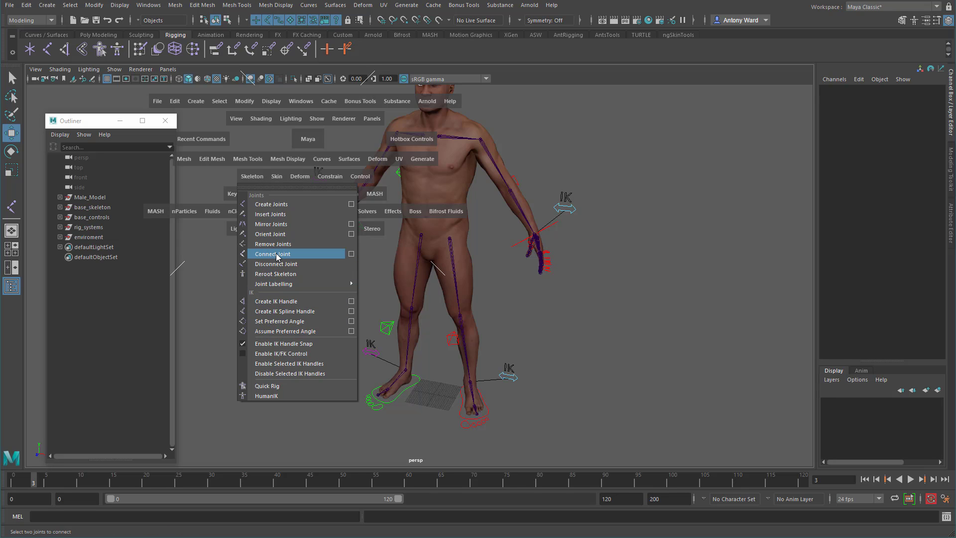
{"action": "left_click", "coordinate": [272, 204]}
{"action": "scroll", "coordinate": [384, 384], "scroll_direction": "up", "scroll_amount": 5}
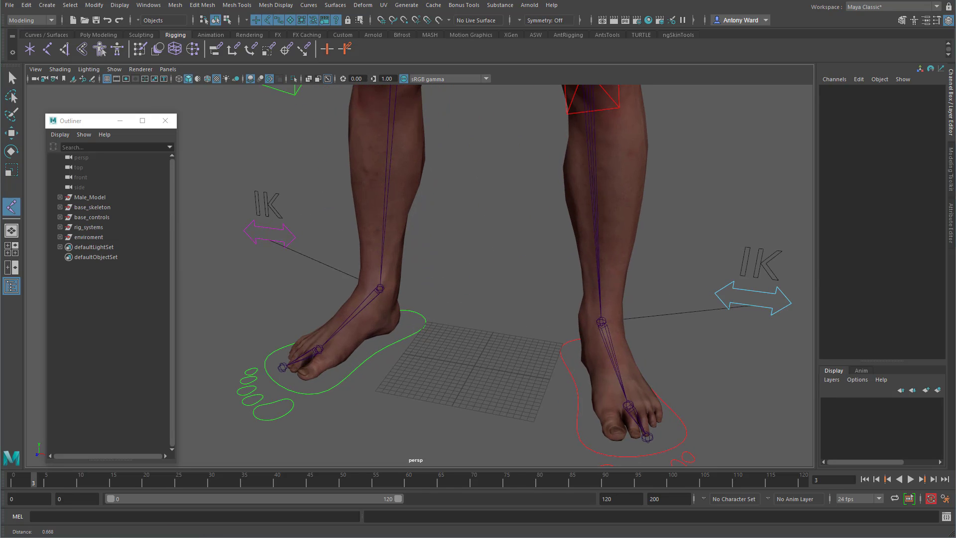
{"action": "middle_click_drag", "start_coordinate": [515, 372], "coordinate": [504, 345], "text": "alt"}
{"action": "right_click_drag", "start_coordinate": [504, 345], "coordinate": [659, 346], "text": "alt"}
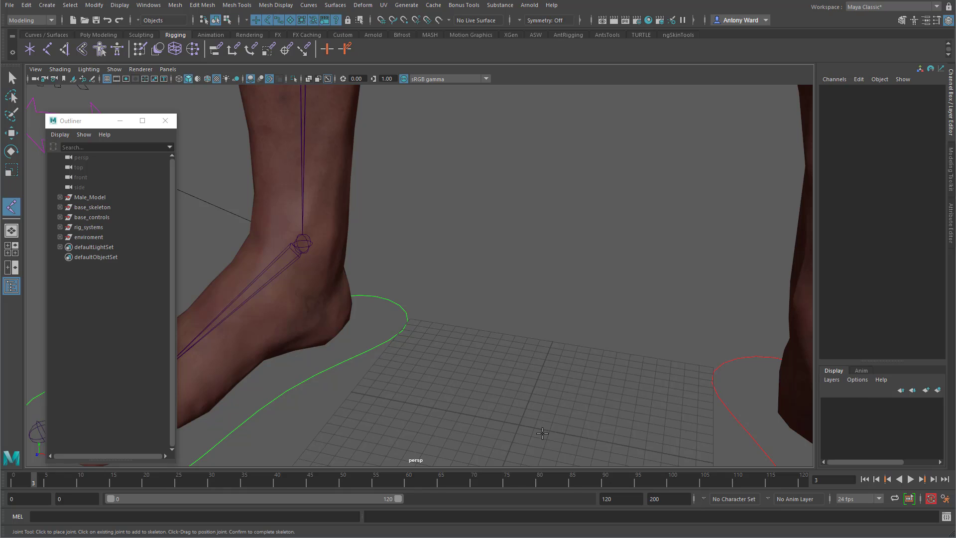
{"action": "left_click", "coordinate": [520, 425]}
{"action": "key", "text": "w"}
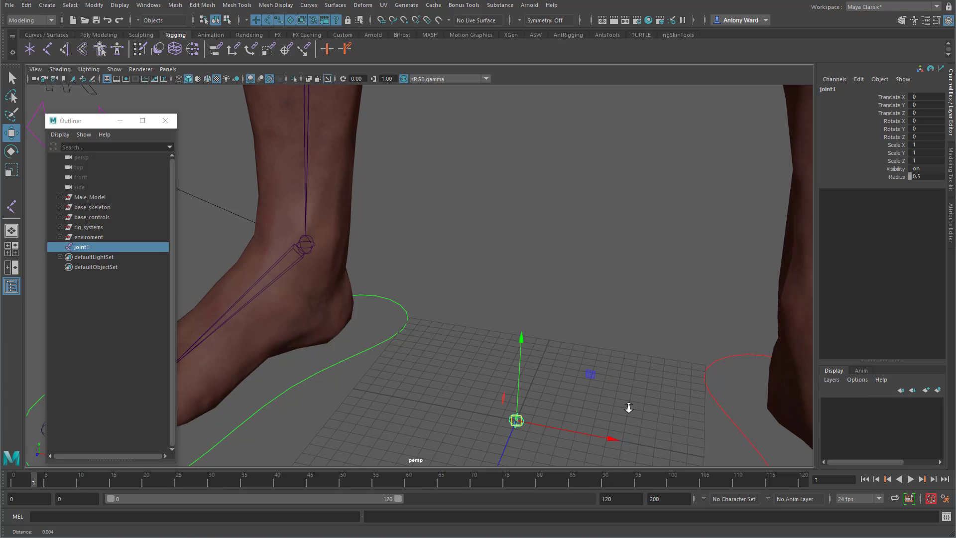
Set the new joint's radius to 1 and rename it cog.
{"action": "right_click_drag", "start_coordinate": [628, 405], "coordinate": [427, 384], "text": "alt"}
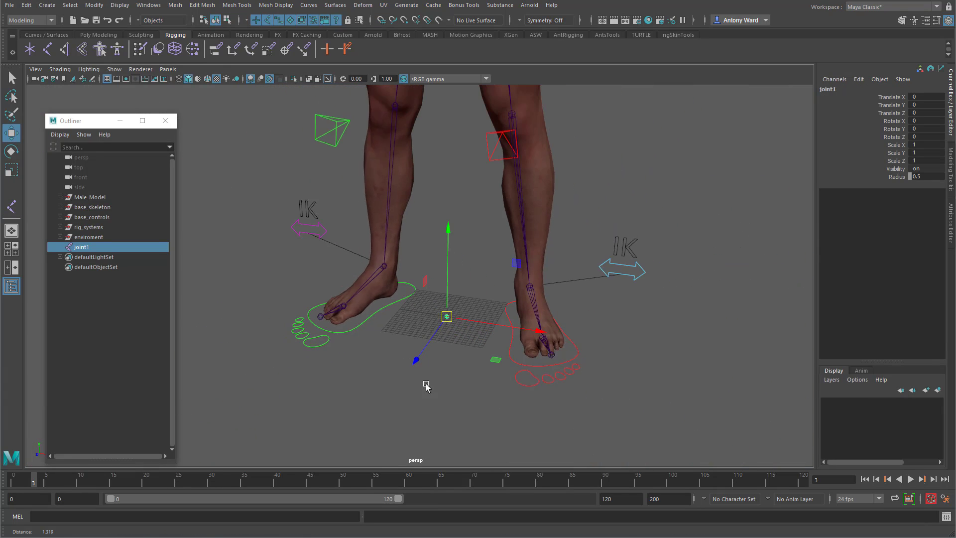
{"action": "left_click", "coordinate": [923, 176]}
{"action": "type", "text": "1"}
{"action": "key", "text": "Return"}
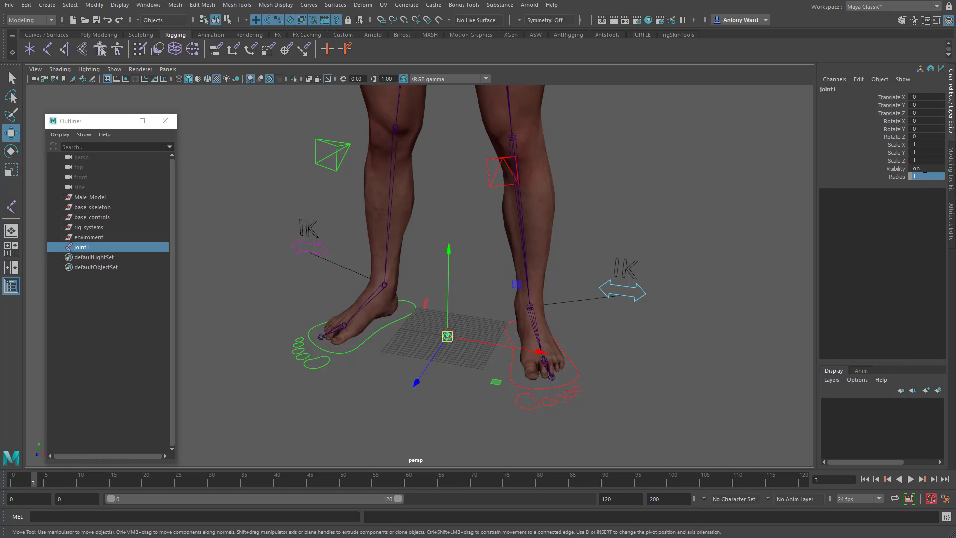
{"action": "left_click", "coordinate": [838, 89]}
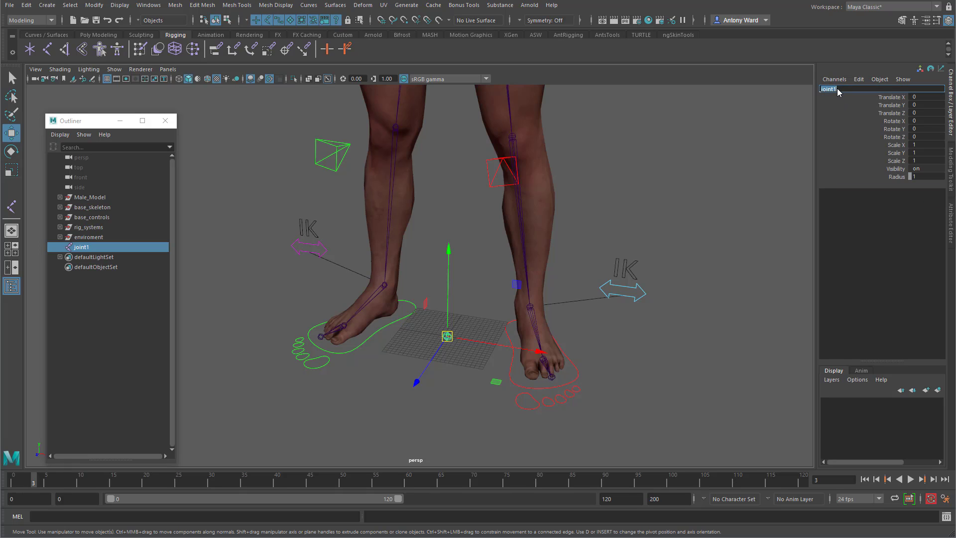
{"action": "type", "text": "cog"}
{"action": "key", "text": "Return"}
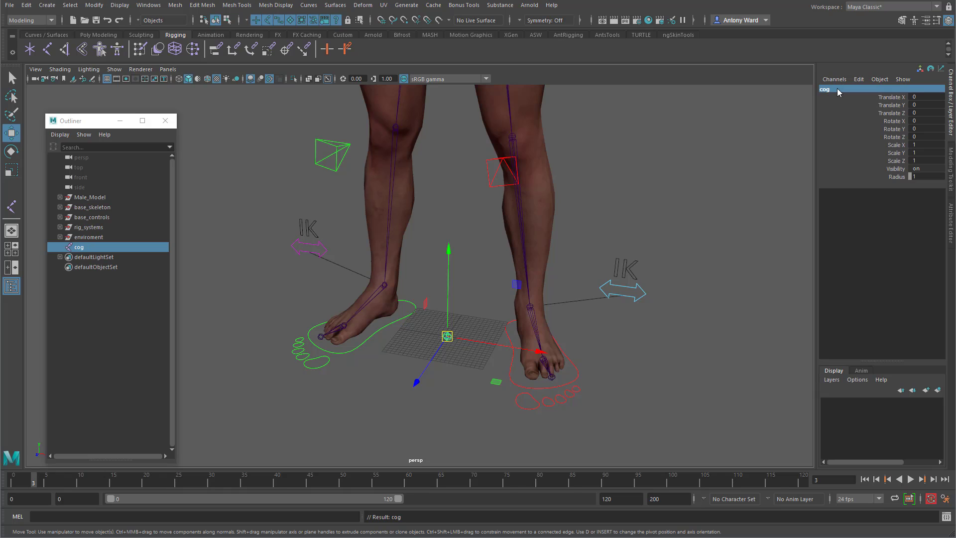
Raise the cog joint to the character's pelvis at Translate Y 0.958.
{"action": "left_click_drag", "start_coordinate": [519, 301], "coordinate": [413, 92], "text": "alt"}
{"action": "scroll", "coordinate": [449, 249], "scroll_direction": "down", "scroll_amount": 1}
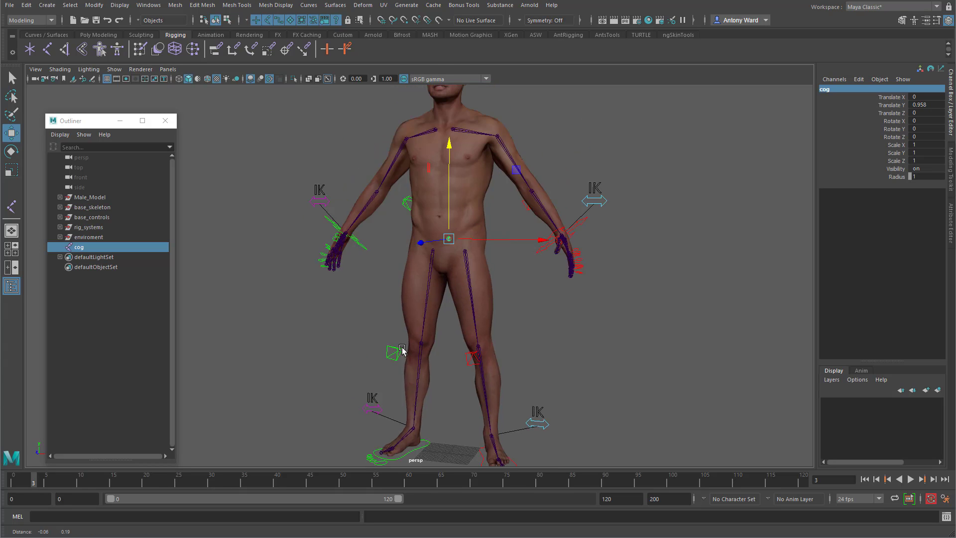
Hide the left and right leg and arm joint chains from their femur and clavicle joints.
{"action": "scroll", "coordinate": [694, 337], "scroll_direction": "up", "scroll_amount": 4}
{"action": "left_click", "coordinate": [529, 339]}
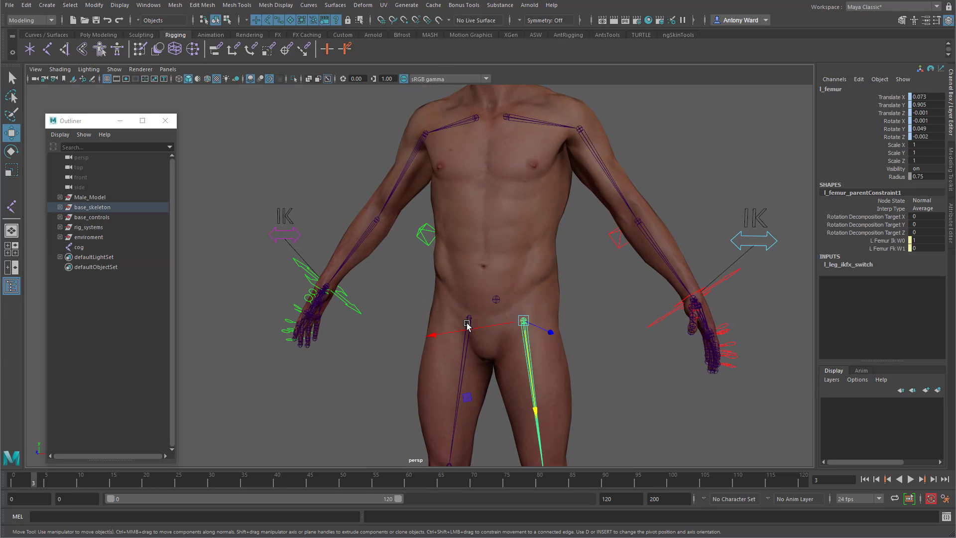
{"action": "left_click", "coordinate": [465, 325], "text": "shift"}
{"action": "left_click", "coordinate": [456, 128]}
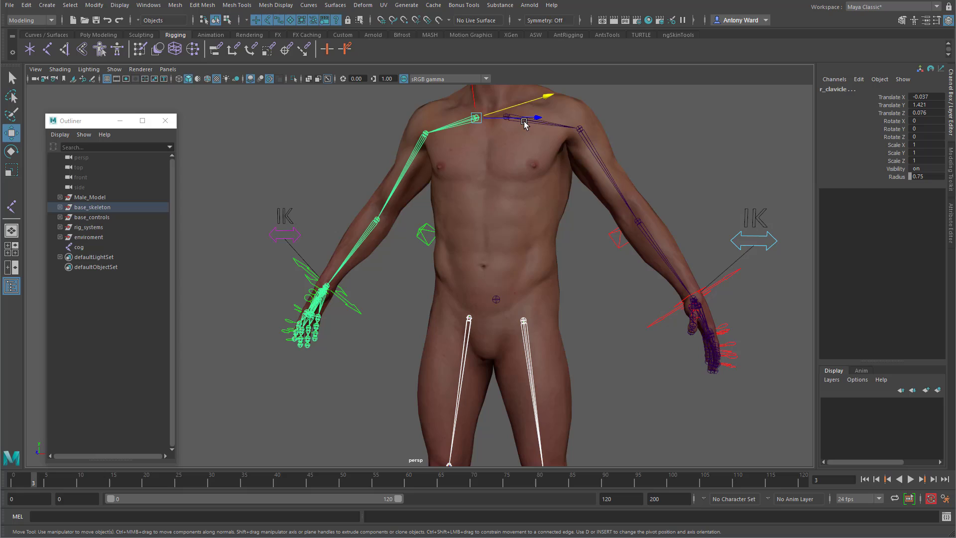
{"action": "left_click", "coordinate": [562, 126], "text": "shift"}
{"action": "key", "text": "ctrl+h"}
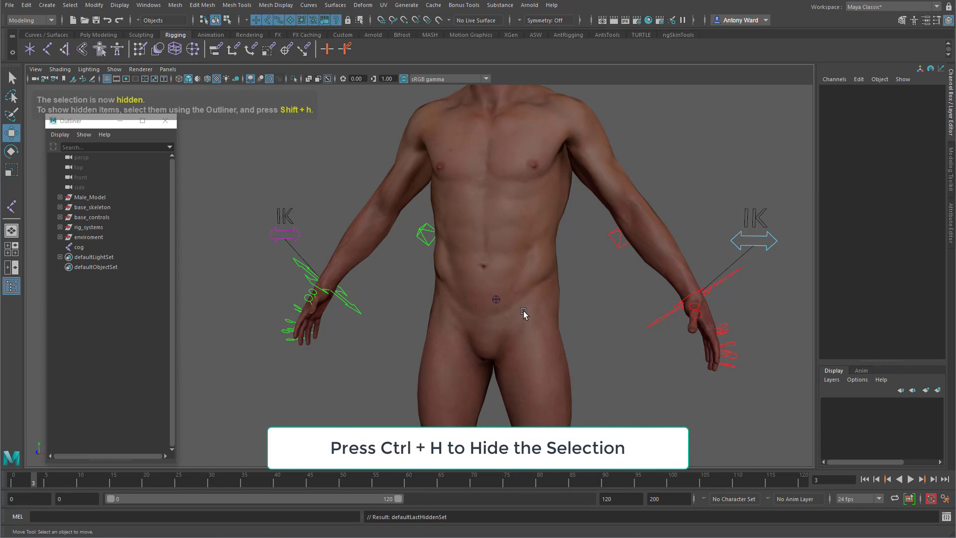
Move the cog joint forward within the pelvis to Translate Z 0.021.
{"action": "left_click", "coordinate": [496, 299]}
{"action": "key", "text": "f"}
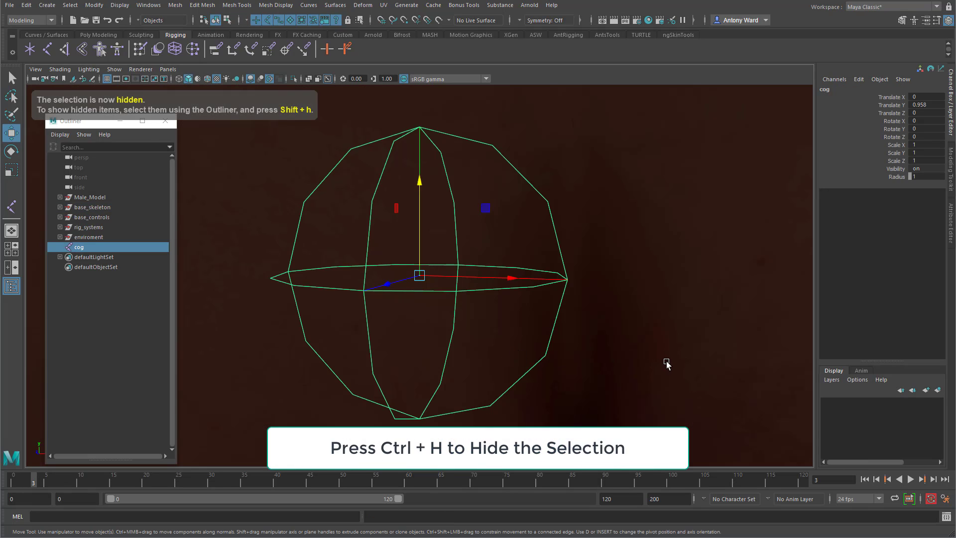
{"action": "right_click_drag", "start_coordinate": [666, 363], "coordinate": [376, 325], "text": "alt"}
{"action": "mouse_move", "coordinate": [375, 324]}
{"action": "left_mouse_down", "text": "alt"}
{"action": "mouse_move", "coordinate": [406, 314]}
{"action": "mouse_move", "coordinate": [376, 299]}
{"action": "mouse_move", "coordinate": [386, 275]}
{"action": "mouse_move", "coordinate": [451, 319]}
{"action": "mouse_move", "coordinate": [482, 324]}
{"action": "mouse_move", "coordinate": [387, 335]}
{"action": "left_mouse_up", "text": "alt"}
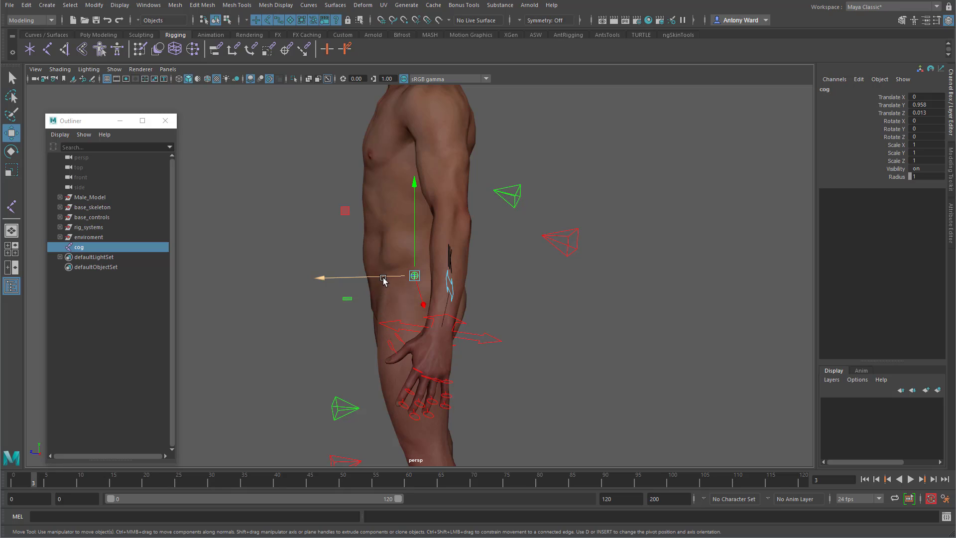
{"action": "left_click_drag", "start_coordinate": [384, 280], "coordinate": [456, 358]}
Duplicate the cog joint and place the copy in the chest at Translate Y 1.228 and Translate Z 0.037.
{"action": "key", "text": "ctrl+d"}
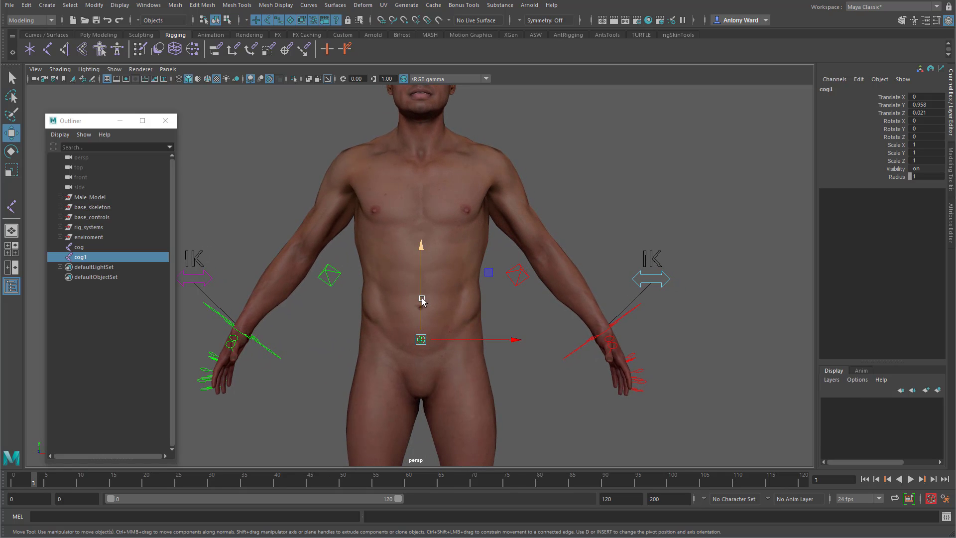
{"action": "left_click_drag", "start_coordinate": [421, 294], "coordinate": [418, 198]}
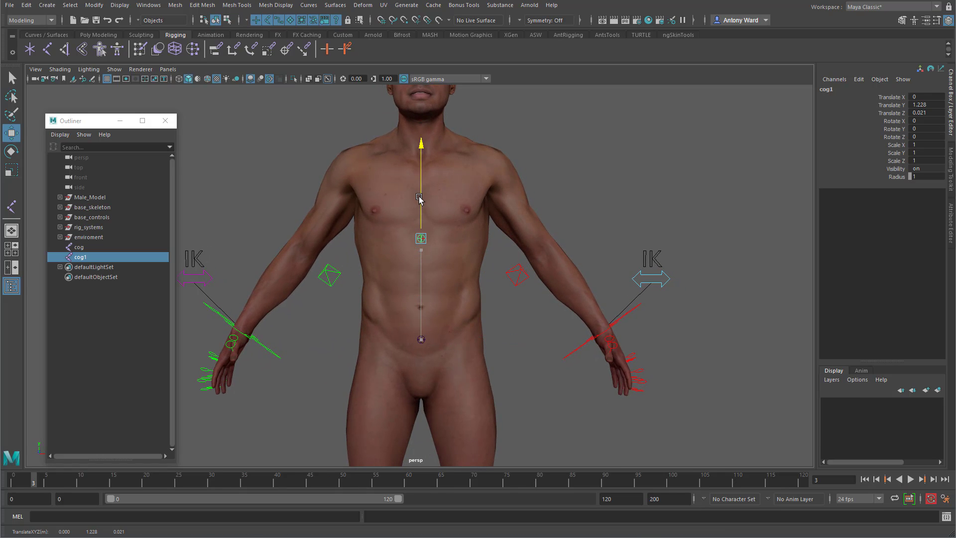
{"action": "left_click_drag", "start_coordinate": [474, 226], "coordinate": [421, 282], "text": "alt"}
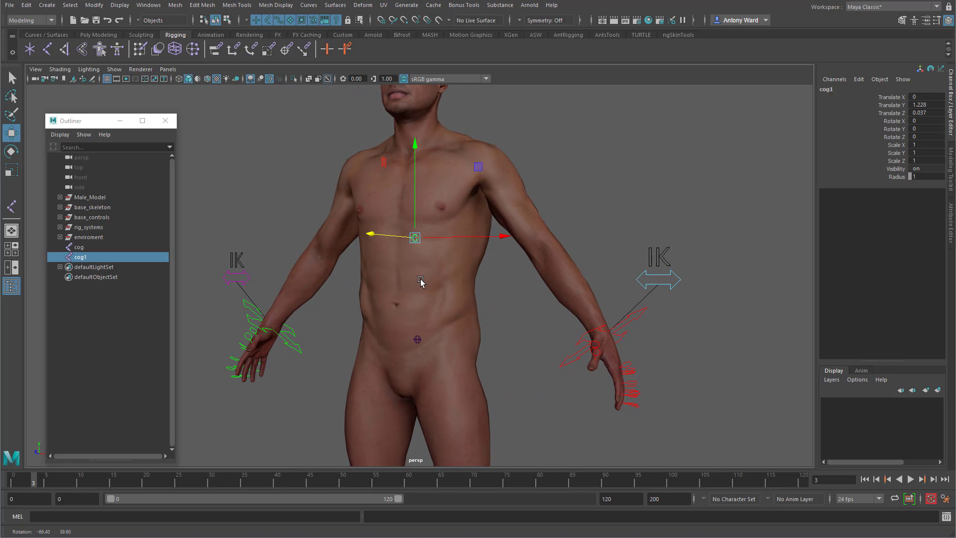
Rename the duplicated chest joint as sternum.
{"action": "double_click", "coordinate": [82, 257]}
{"action": "type", "text": "s"}
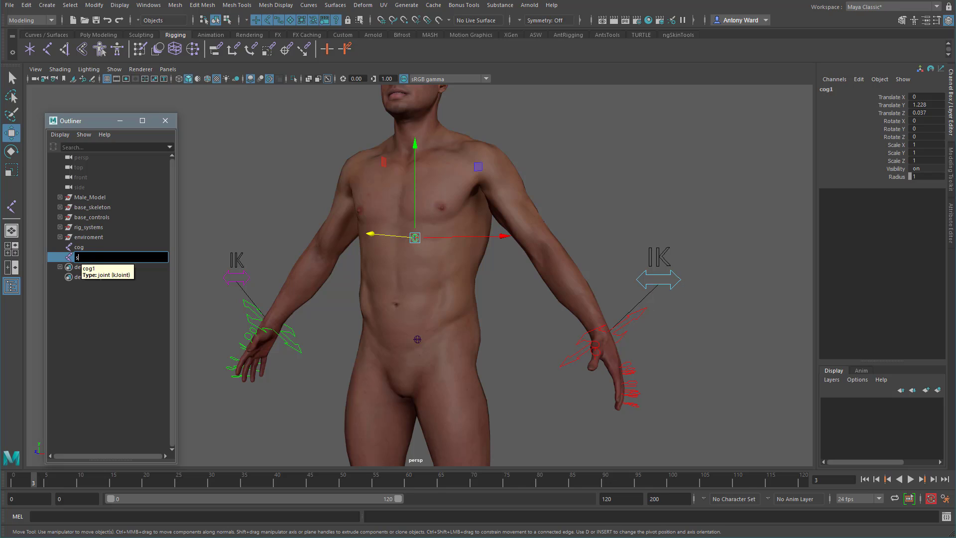
{"action": "type", "text": "ternum"}
{"action": "key", "text": "Return"}
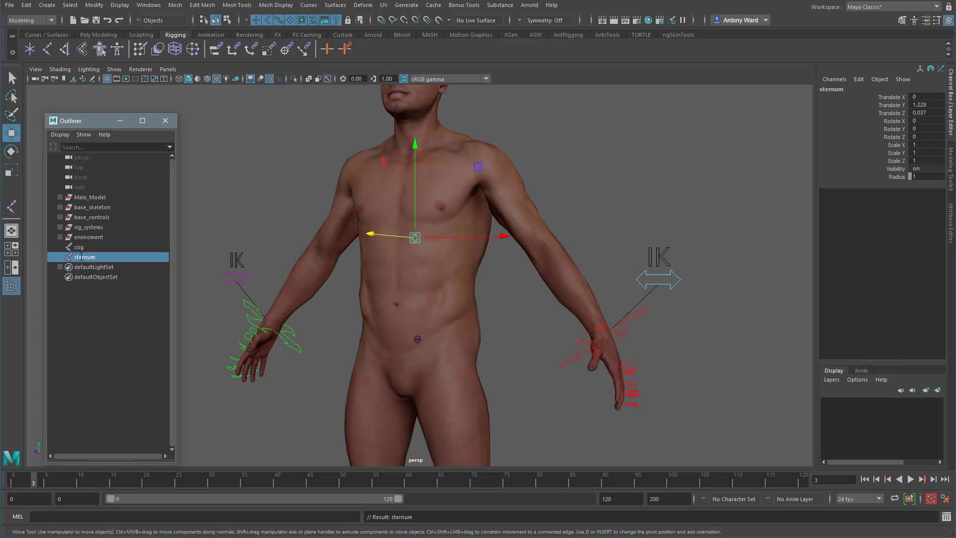
Duplicate the sternum joint and place the copy between the shoulders at Translate Y 1.445 and Translate Z 0.007.
{"action": "left_click_drag", "start_coordinate": [383, 325], "coordinate": [404, 318], "text": "alt"}
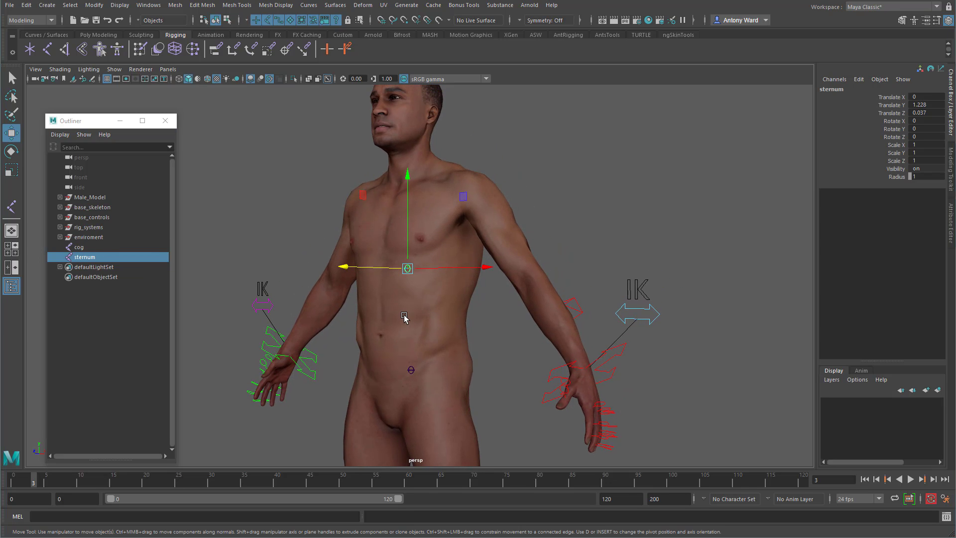
{"action": "key", "text": "ctrl+d"}
{"action": "left_click_drag", "start_coordinate": [409, 227], "coordinate": [340, 193]}
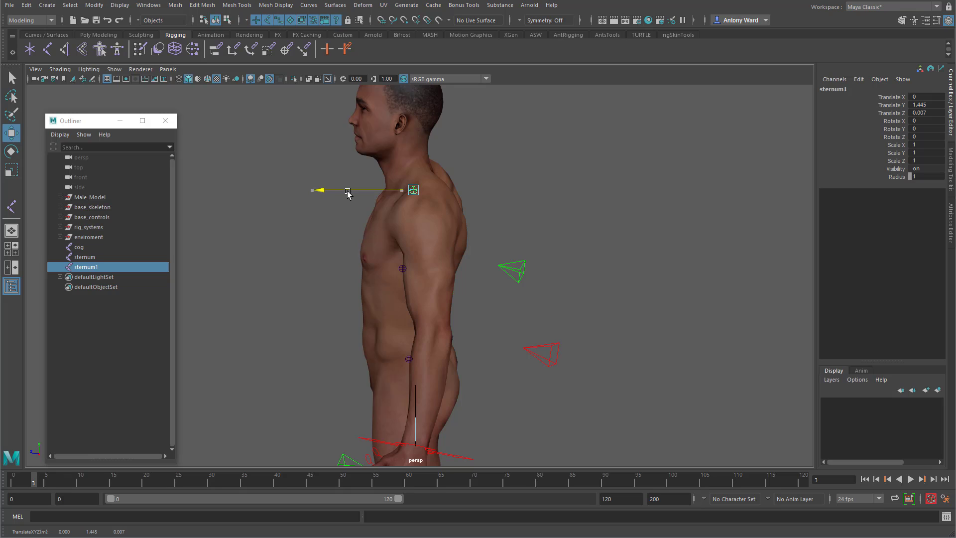
{"action": "left_click_drag", "start_coordinate": [448, 254], "coordinate": [548, 241], "text": "alt"}
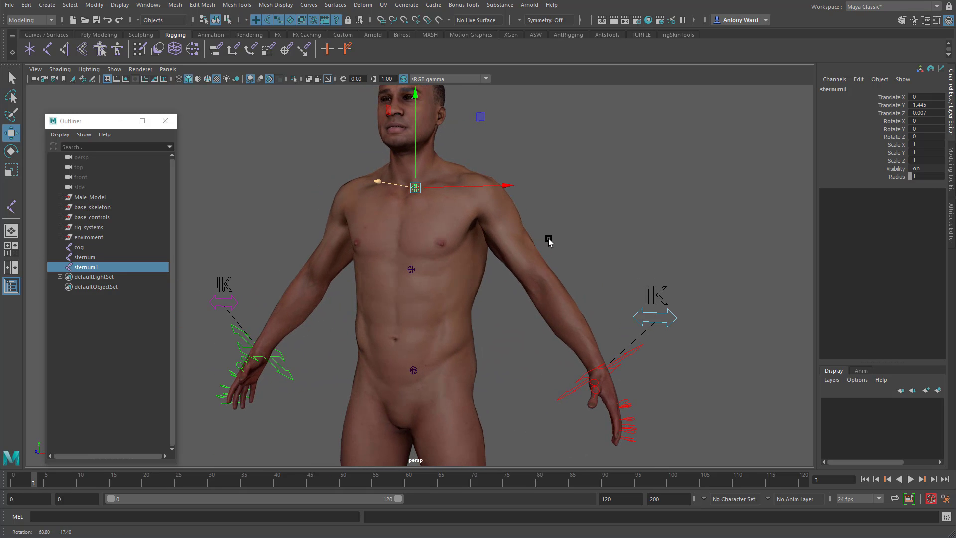
Rename the duplicated sternum joint as shoulders.
{"action": "double_click", "coordinate": [85, 268]}
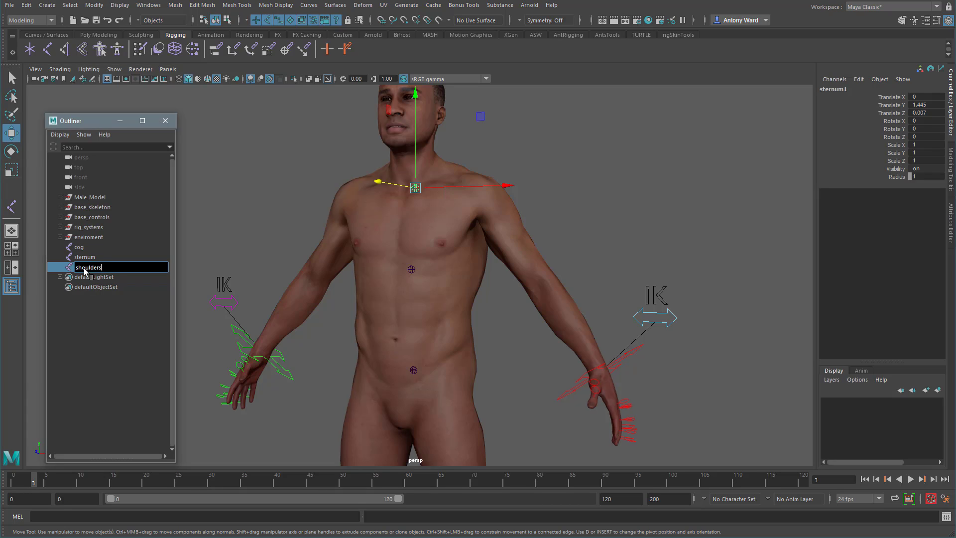
{"action": "type", "text": "shoulders"}
{"action": "key", "text": "Return"}
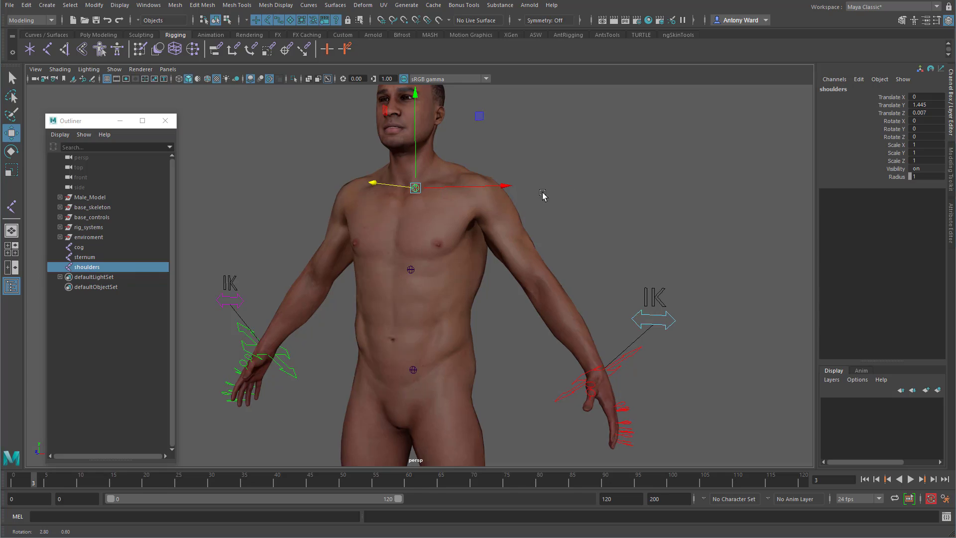
Duplicate the shoulders joint and place the copy at the base of the neck at Translate Y 1.483 and Translate Z 0.017.
{"action": "left_click_drag", "start_coordinate": [539, 196], "coordinate": [515, 196], "text": "alt"}
{"action": "key", "text": "ctrl+d"}
{"action": "left_click_drag", "start_coordinate": [413, 176], "coordinate": [352, 186]}
{"action": "middle_click_drag", "start_coordinate": [379, 192], "coordinate": [401, 256], "text": "alt"}
{"action": "right_click_drag", "start_coordinate": [401, 256], "coordinate": [506, 241], "text": "alt"}
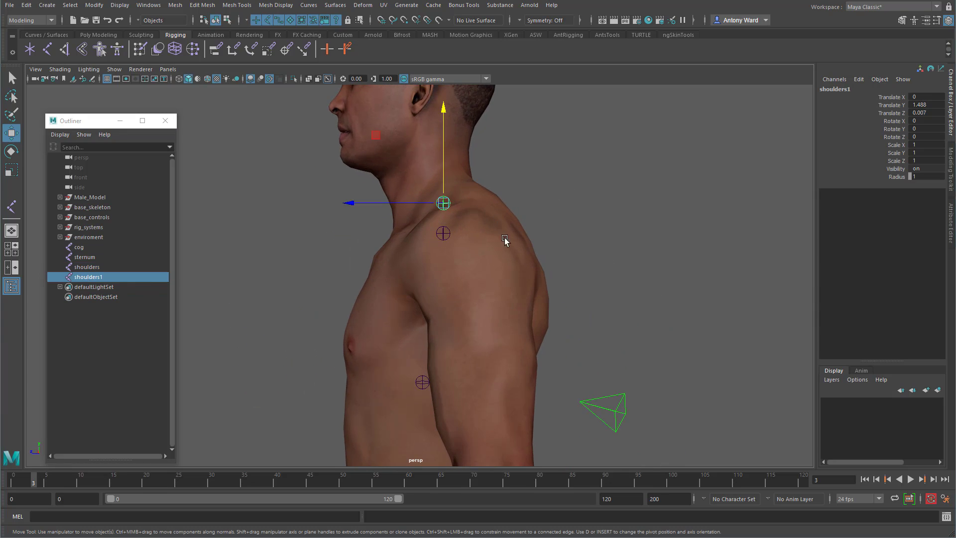
{"action": "middle_click_drag", "start_coordinate": [506, 241], "coordinate": [517, 271], "text": "alt"}
{"action": "left_click_drag", "start_coordinate": [428, 248], "coordinate": [412, 248]}
{"action": "left_click_drag", "start_coordinate": [450, 213], "coordinate": [452, 214]}
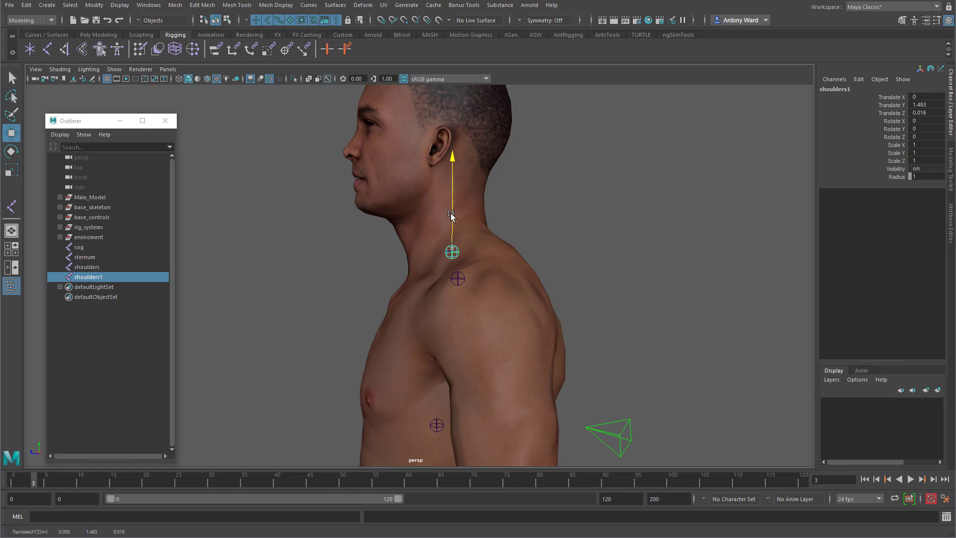
{"action": "left_click_drag", "start_coordinate": [438, 253], "coordinate": [305, 299]}
Rename the duplicated shoulders joint as neck.
{"action": "double_click", "coordinate": [102, 278]}
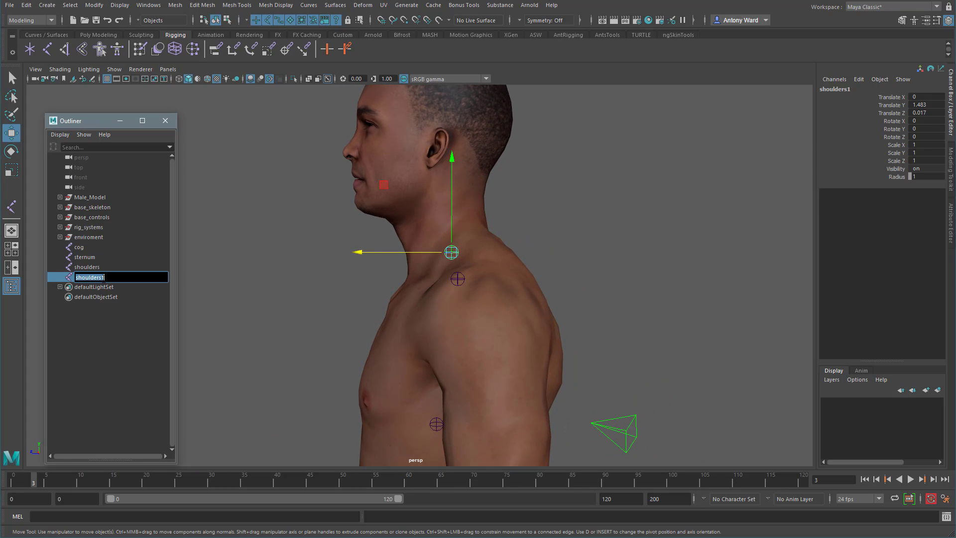
{"action": "type", "text": "neck"}
{"action": "key", "text": "Return"}
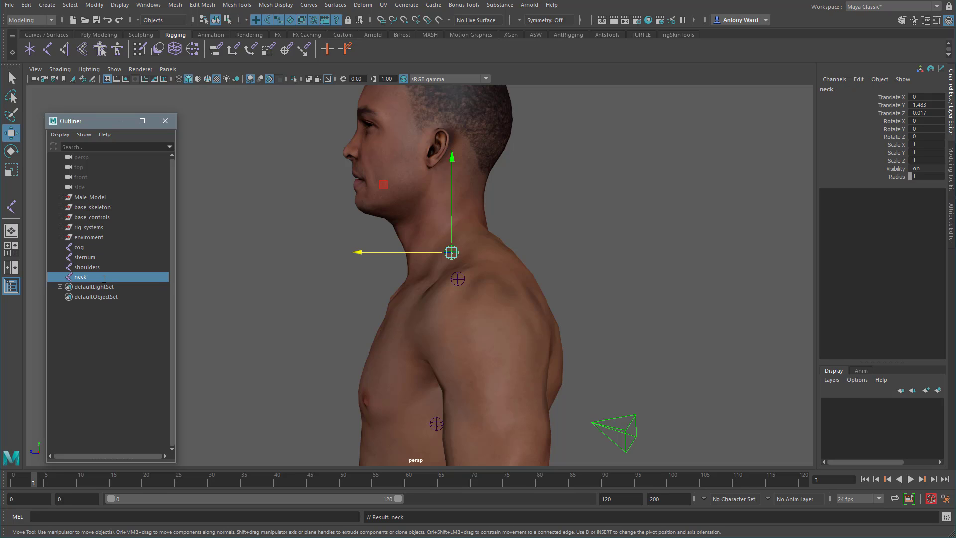
Duplicate the neck joint and place the copy just below the ear at Translate Y 1.603 and Translate Z 0.028.
{"action": "key", "text": "ctrl+d"}
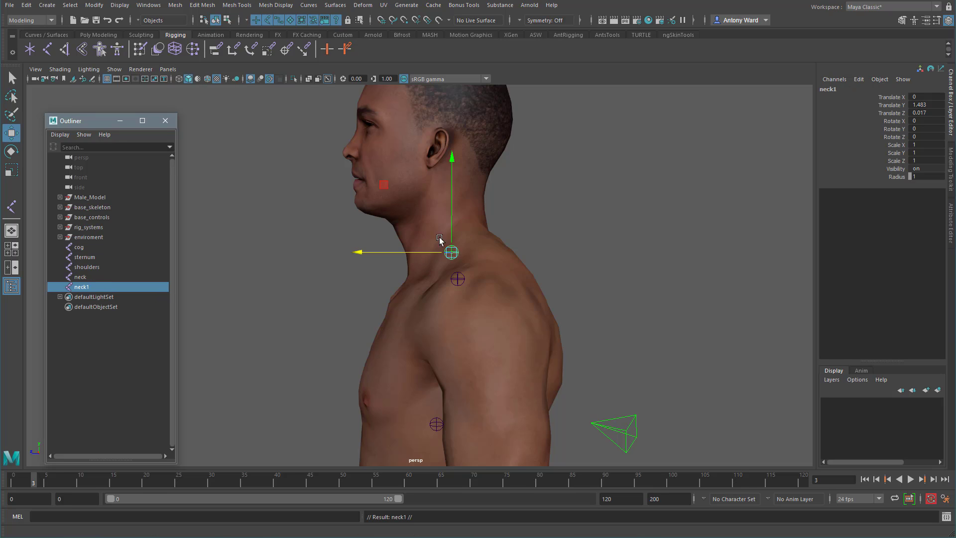
{"action": "left_click_drag", "start_coordinate": [451, 222], "coordinate": [451, 136]}
{"action": "middle_click_drag", "start_coordinate": [450, 134], "coordinate": [487, 214], "text": "alt"}
{"action": "left_click_drag", "start_coordinate": [439, 204], "coordinate": [464, 175]}
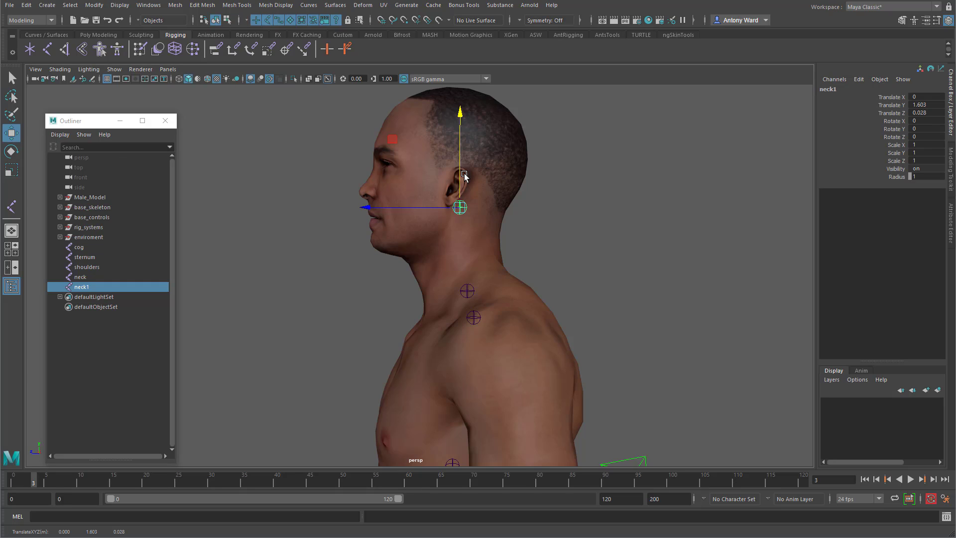
Rename the duplicated neck joint as head.
{"action": "double_click", "coordinate": [81, 287]}
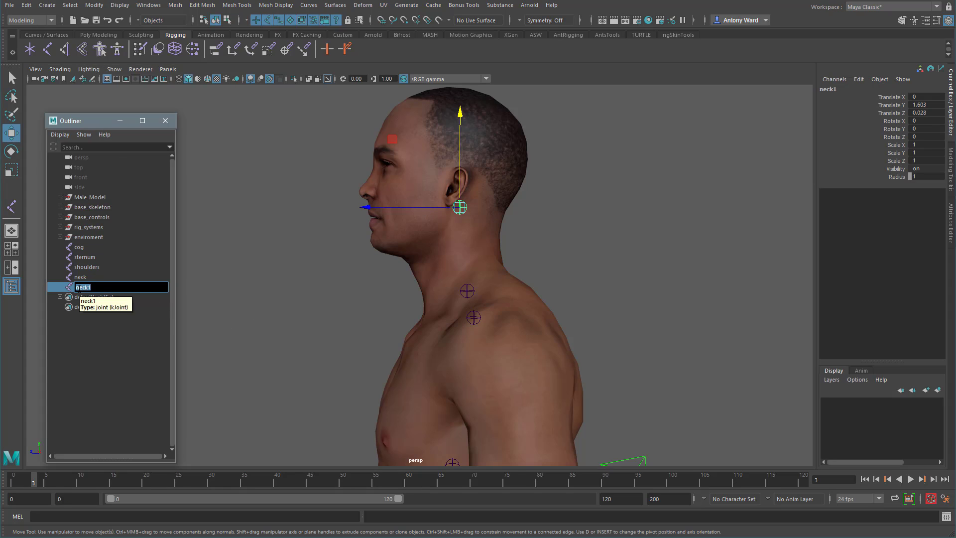
{"action": "type", "text": "head"}
{"action": "key", "text": "Return"}
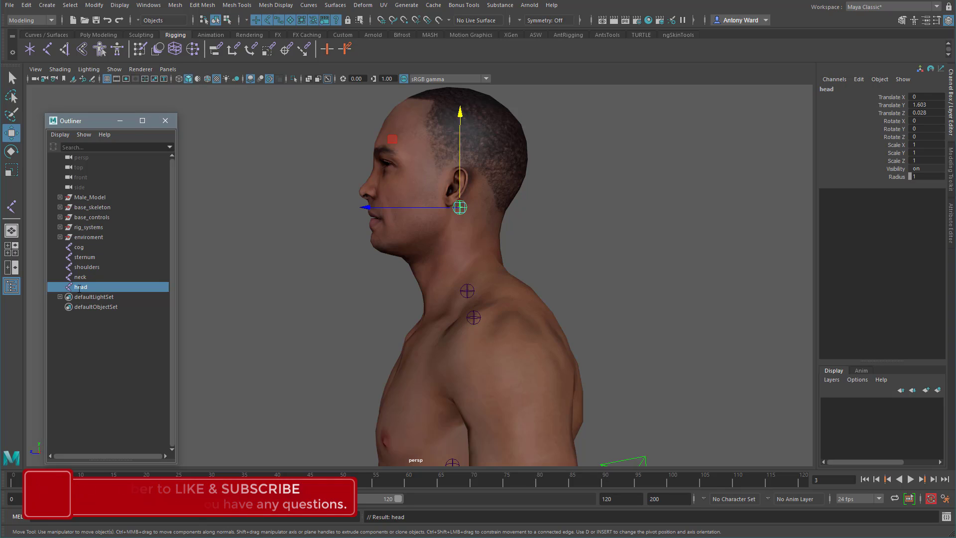
Duplicate the head joint, place the copy at the jaw hinge at Translate Y 1.605 and Translate Z 0.067, and name it jaw.
{"action": "key", "text": "ctrl+d"}
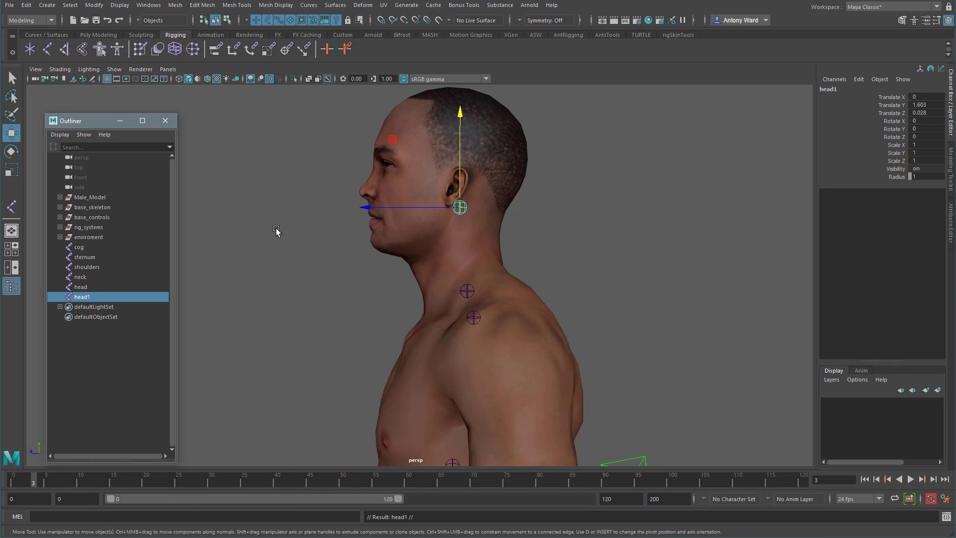
{"action": "mouse_move", "coordinate": [420, 211]}
{"action": "left_mouse_down"}
{"action": "mouse_move", "coordinate": [397, 210]}
{"action": "mouse_move", "coordinate": [435, 190]}
{"action": "mouse_move", "coordinate": [413, 208]}
{"action": "left_mouse_up"}
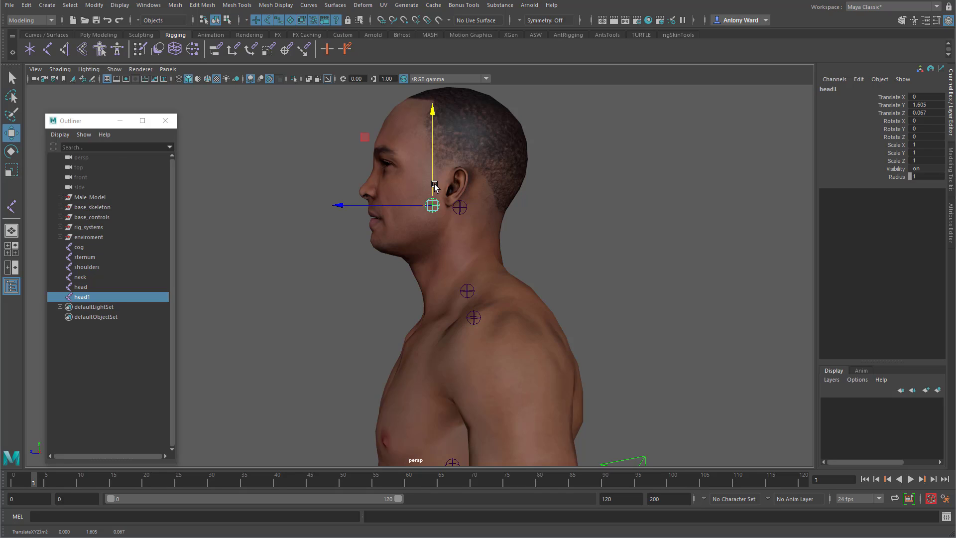
{"action": "double_click", "coordinate": [97, 297]}
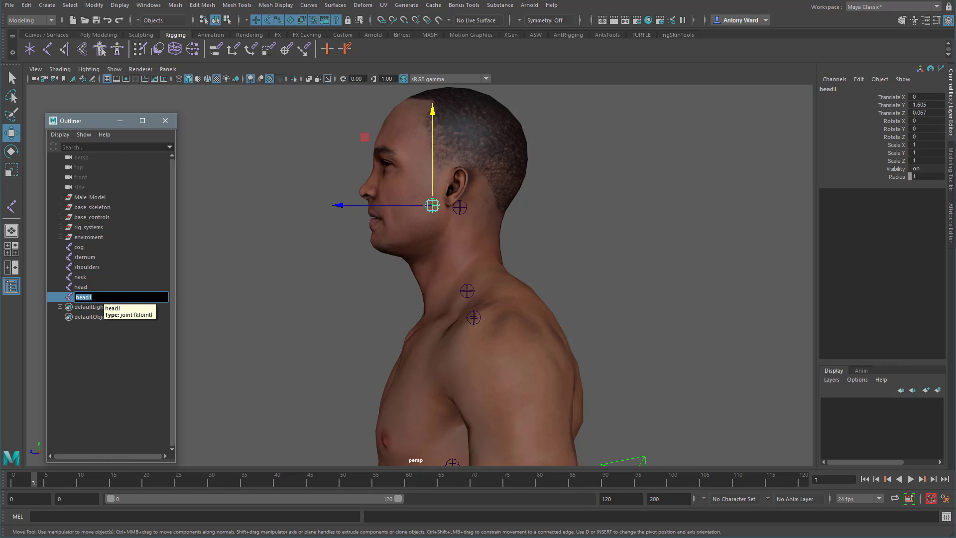
{"action": "key", "text": "Return"}
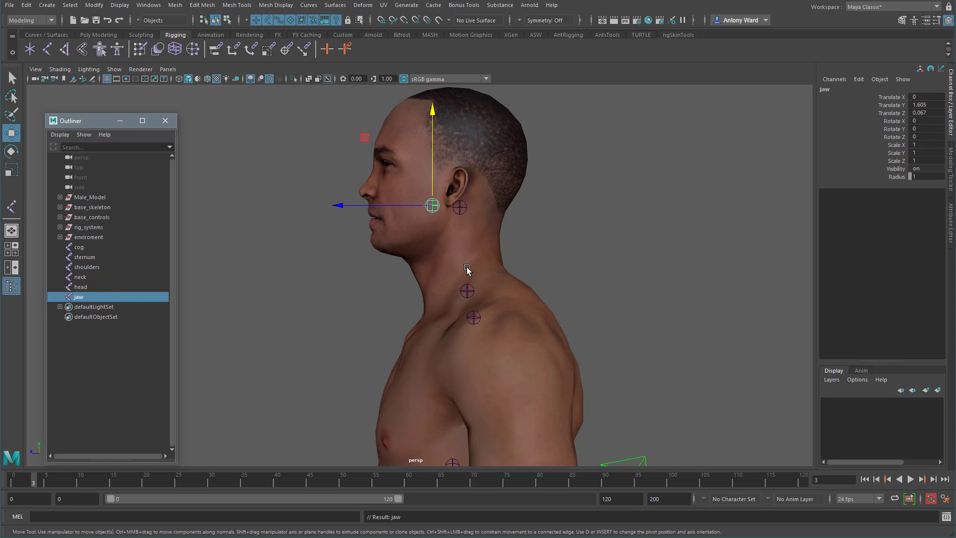
Duplicate the jaw joint and place the copy at the tip of the chin at Translate Y 1.543 and Translate Z 0.158.
{"action": "key", "text": "ctrl+d"}
{"action": "right_click_drag", "start_coordinate": [449, 306], "coordinate": [547, 279], "text": "alt"}
{"action": "left_click_drag", "start_coordinate": [411, 225], "coordinate": [333, 226]}
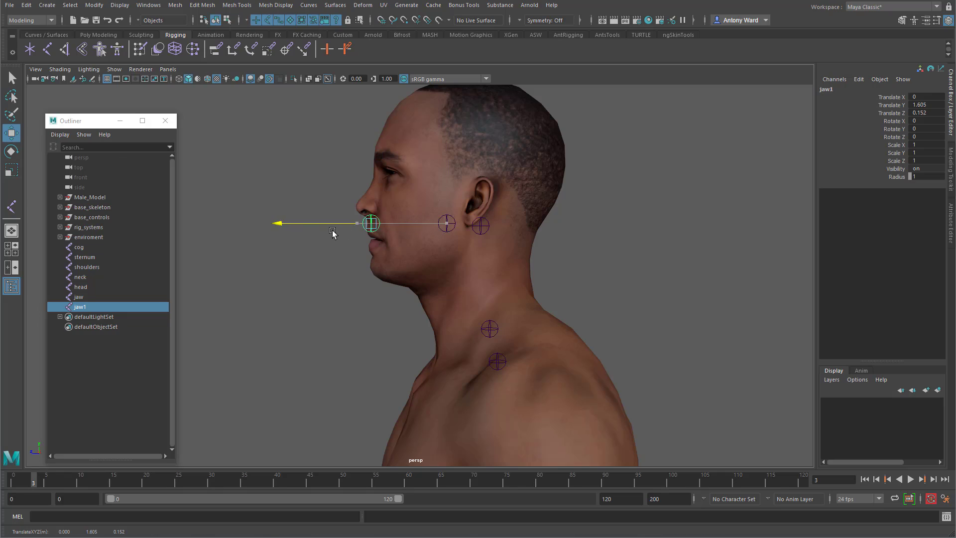
{"action": "left_click_drag", "start_coordinate": [364, 194], "coordinate": [369, 240]}
{"action": "left_click_drag", "start_coordinate": [335, 279], "coordinate": [337, 279]}
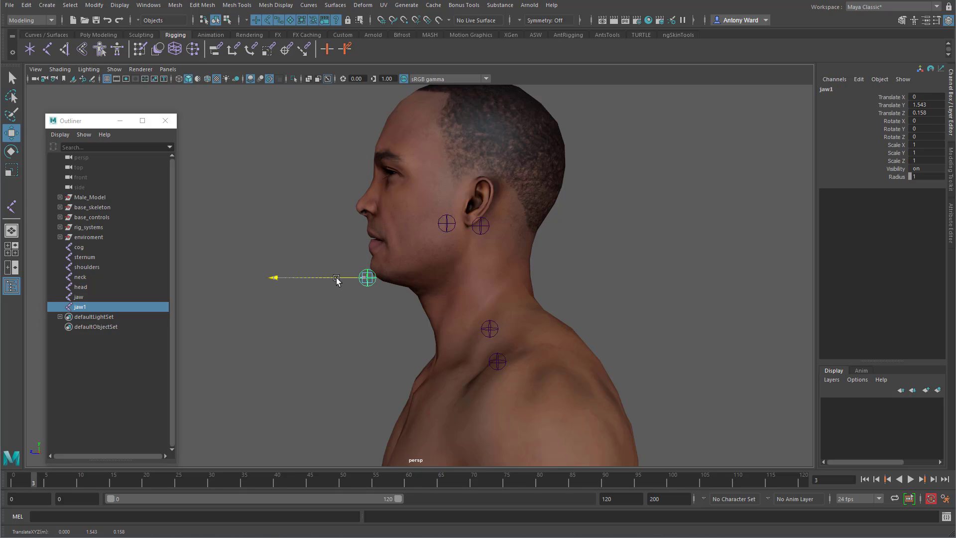
Rename the duplicated jaw joint as chin_end.
{"action": "double_click", "coordinate": [82, 307]}
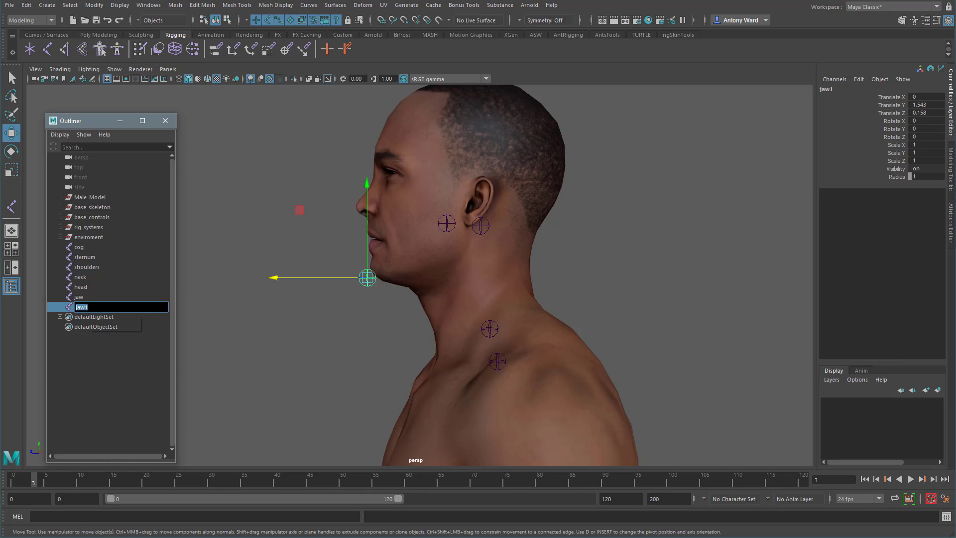
{"action": "type", "text": "chin_end"}
{"action": "key", "text": "Return"}
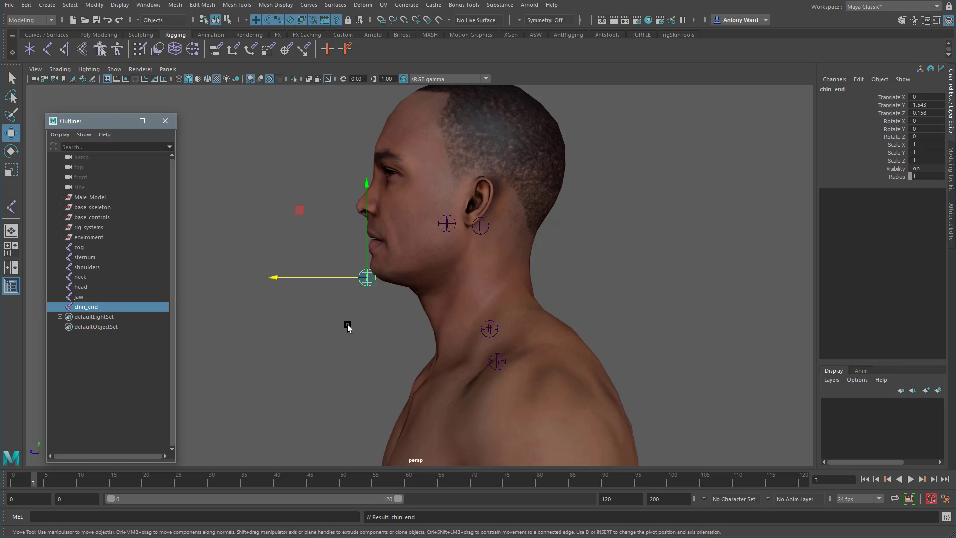
Hide the Male_Body_Full mesh and duplicate the chin_end joint.
{"action": "left_click", "coordinate": [408, 191]}
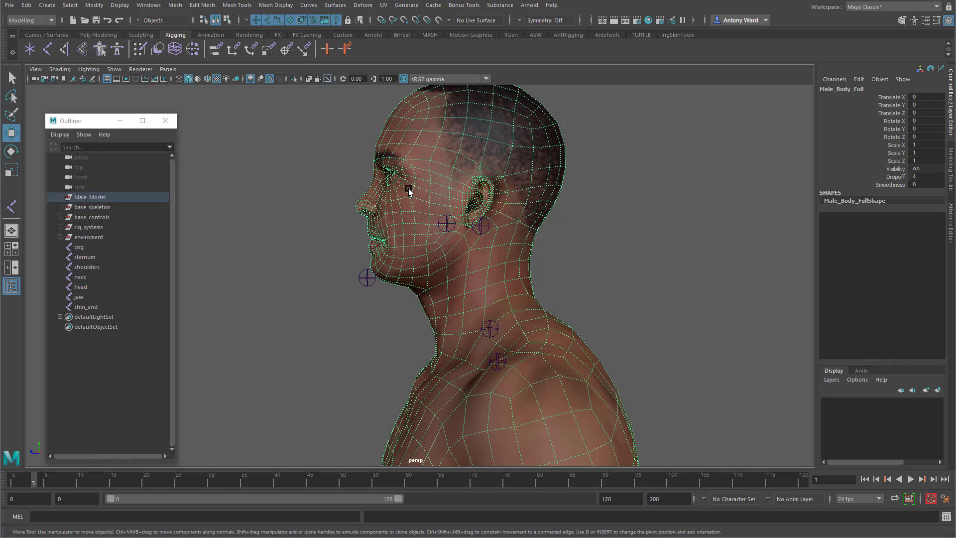
{"action": "key", "text": "ctrl+h"}
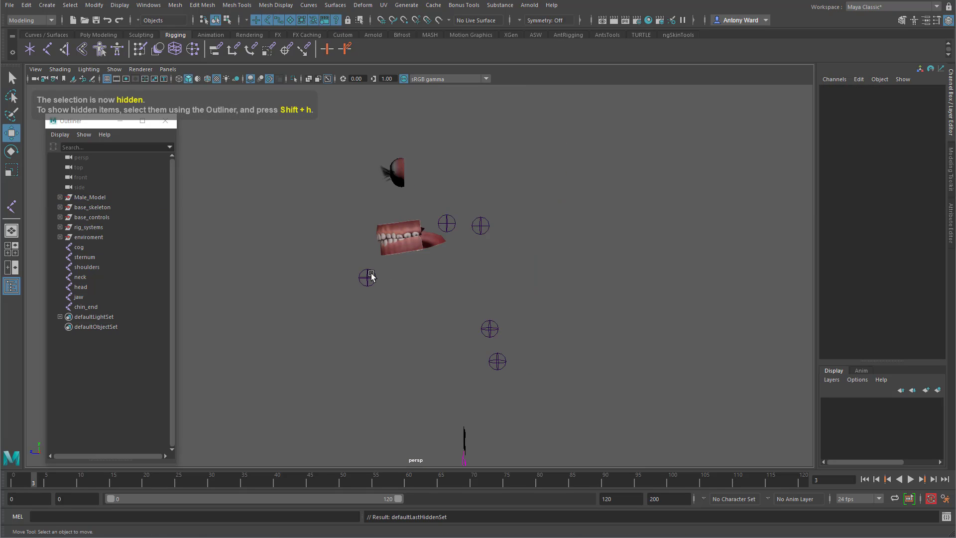
{"action": "left_click", "coordinate": [368, 277]}
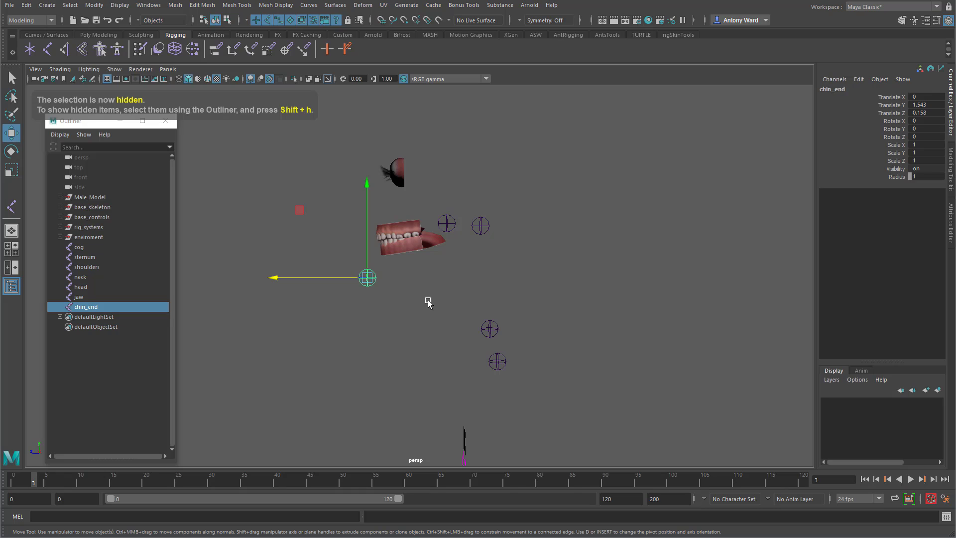
{"action": "key", "text": "ctrl+d"}
Set the side view to wireframe and move the duplicated chin joint to the eye at Translate Y 1.663 and Translate Z 0.121.
{"action": "key", "text": "space"}
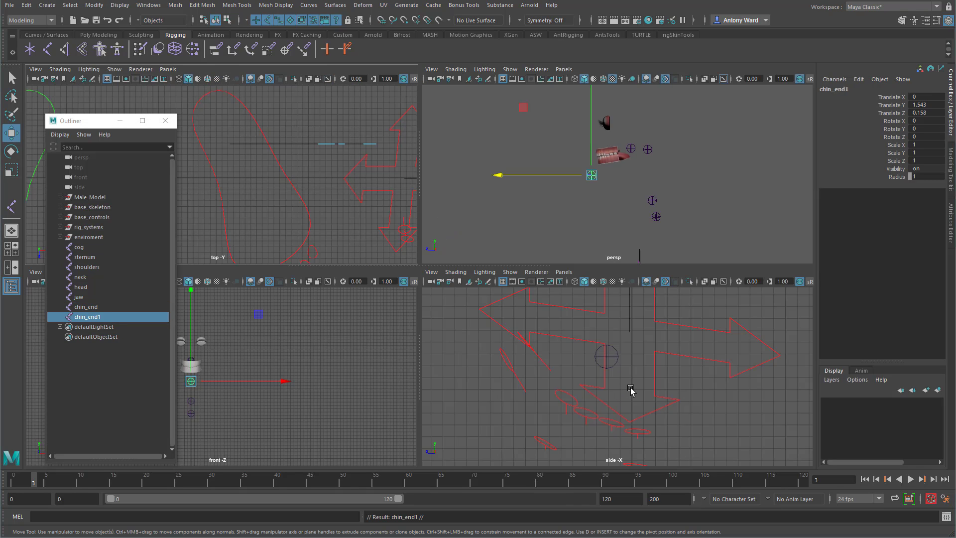
{"action": "key", "text": "space"}
{"action": "key", "text": "f"}
{"action": "right_click_drag", "start_coordinate": [659, 391], "coordinate": [372, 337], "text": "alt"}
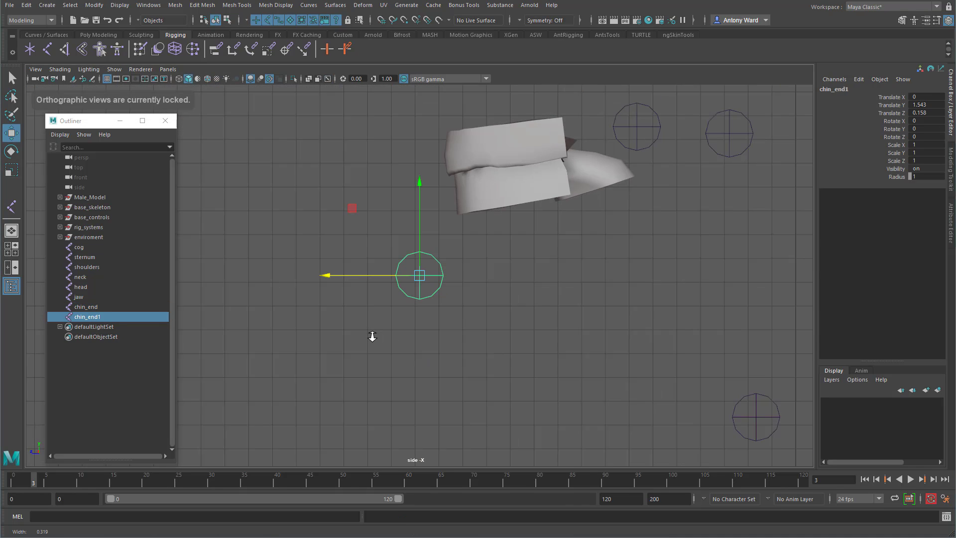
{"action": "mouse_move", "coordinate": [372, 337]}
{"action": "middle_mouse_down", "text": "alt"}
{"action": "mouse_move", "coordinate": [367, 401]}
{"action": "mouse_move", "coordinate": [348, 448]}
{"action": "middle_mouse_up", "text": "alt"}
{"action": "left_click", "coordinate": [60, 69]}
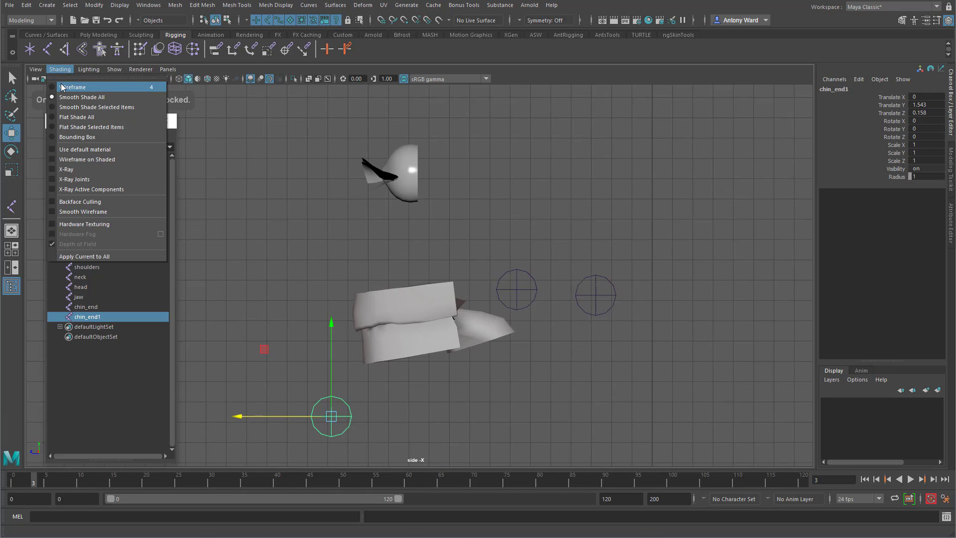
{"action": "left_click", "coordinate": [63, 88]}
{"action": "left_click_drag", "start_coordinate": [331, 415], "coordinate": [407, 174]}
{"action": "middle_click_drag", "start_coordinate": [397, 207], "coordinate": [404, 291], "text": "alt"}
{"action": "right_click_drag", "start_coordinate": [404, 290], "coordinate": [557, 309], "text": "alt"}
{"action": "middle_click_drag", "start_coordinate": [386, 260], "coordinate": [452, 345], "text": "alt"}
{"action": "right_click_drag", "start_coordinate": [452, 346], "coordinate": [486, 337], "text": "alt"}
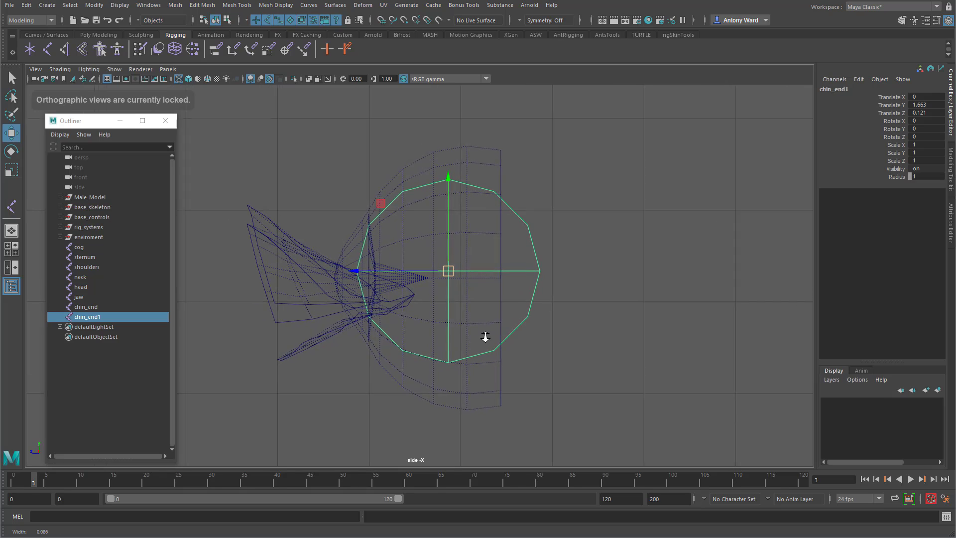
Centre the duplicated joint on the eyeball in the side view, at Translate Z 0.119.
{"action": "left_click", "coordinate": [485, 164]}
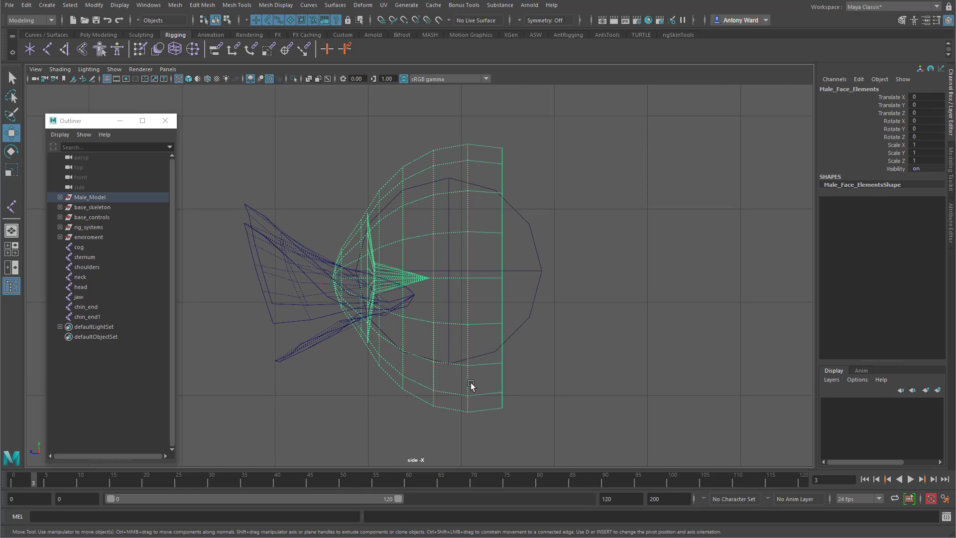
{"action": "left_click", "coordinate": [511, 272]}
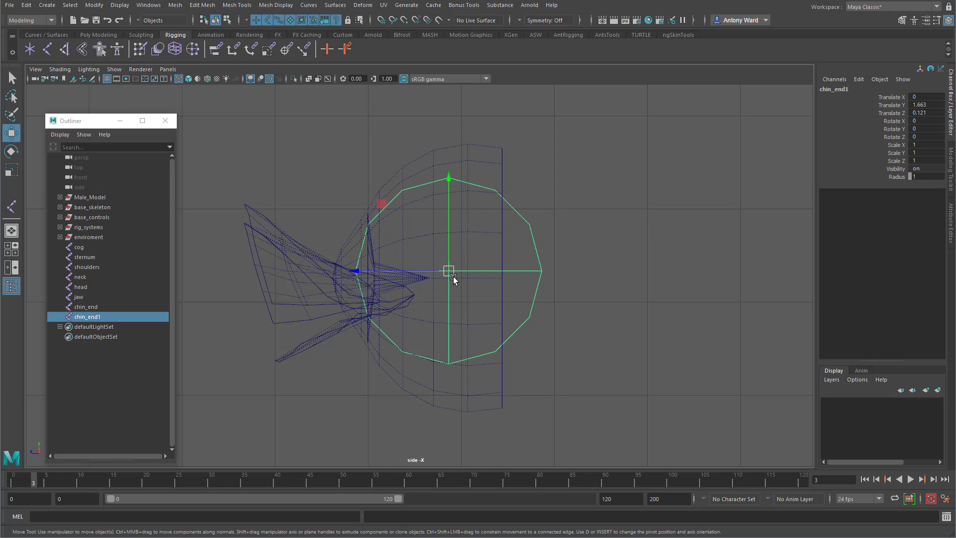
{"action": "left_click_drag", "start_coordinate": [453, 279], "coordinate": [472, 284]}
{"action": "left_click_drag", "start_coordinate": [469, 241], "coordinate": [469, 241]}
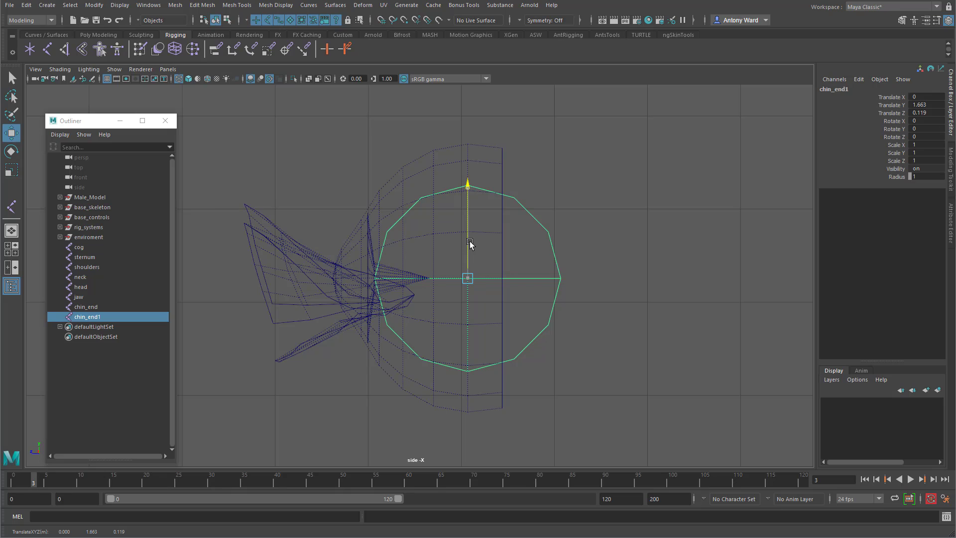
Set the front view to wireframe and move the duplicated joint onto the left eyeball's centre at Translate X 0.031.
{"action": "key", "text": "space"}
{"action": "key", "text": "space"}
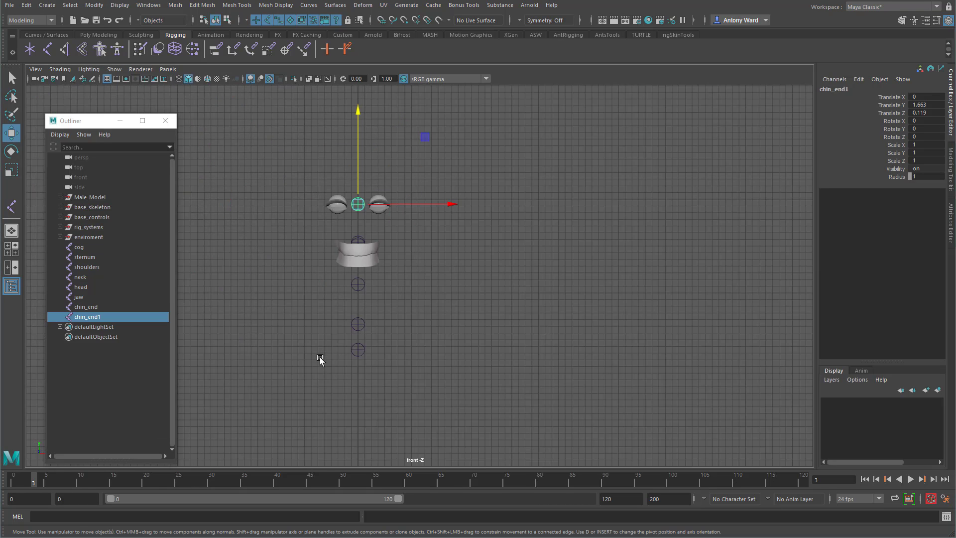
{"action": "right_click_drag", "start_coordinate": [320, 301], "coordinate": [279, 239], "text": "alt"}
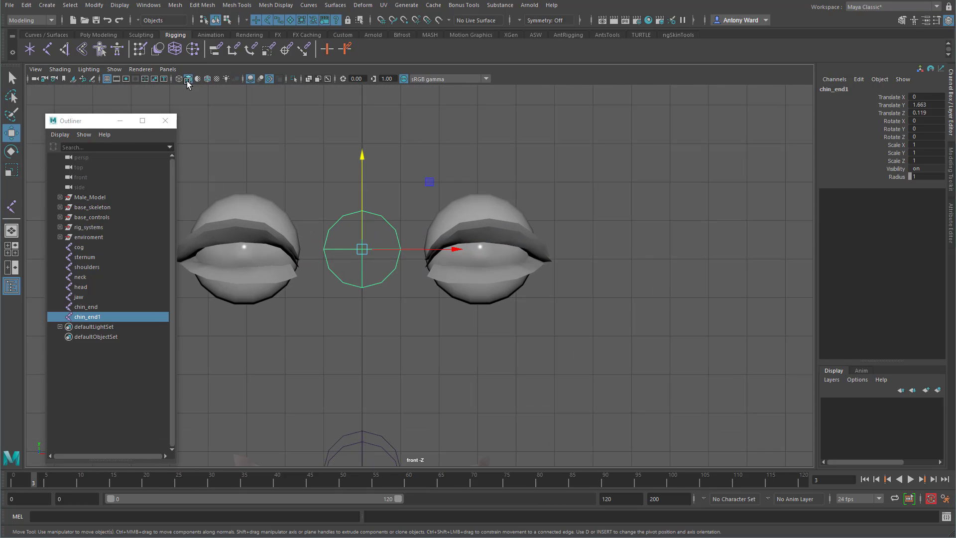
{"action": "left_click", "coordinate": [59, 69]}
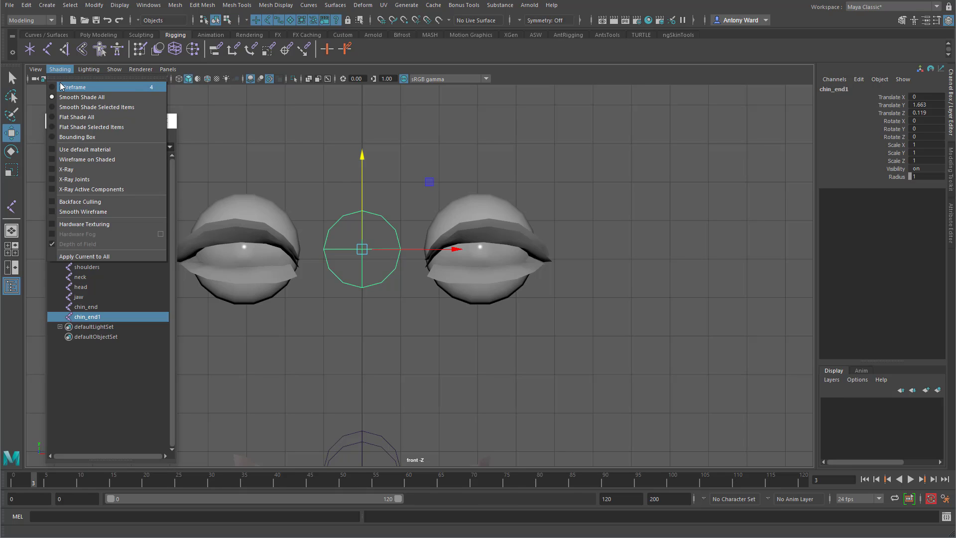
{"action": "left_click", "coordinate": [61, 86]}
{"action": "right_click_drag", "start_coordinate": [361, 298], "coordinate": [779, 305], "text": "alt"}
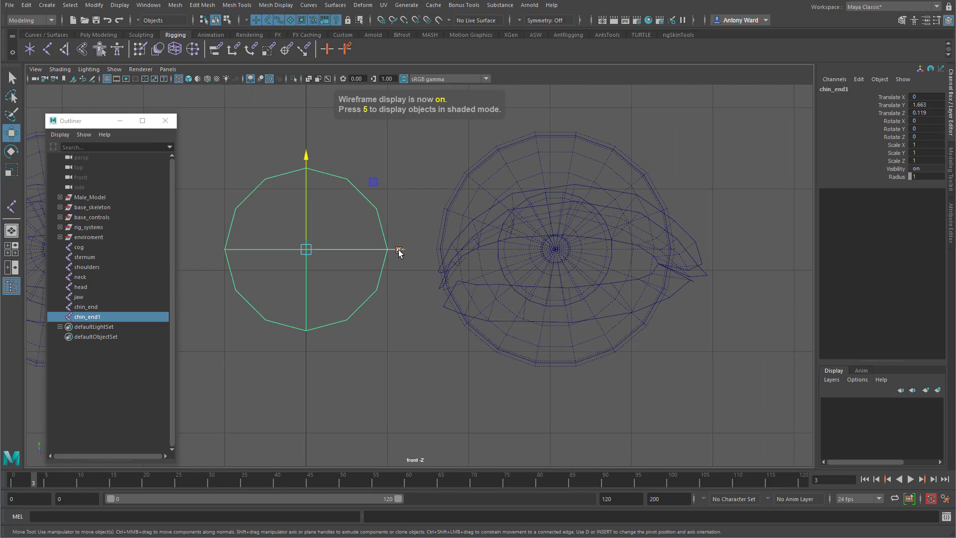
{"action": "left_click_drag", "start_coordinate": [398, 252], "coordinate": [648, 260]}
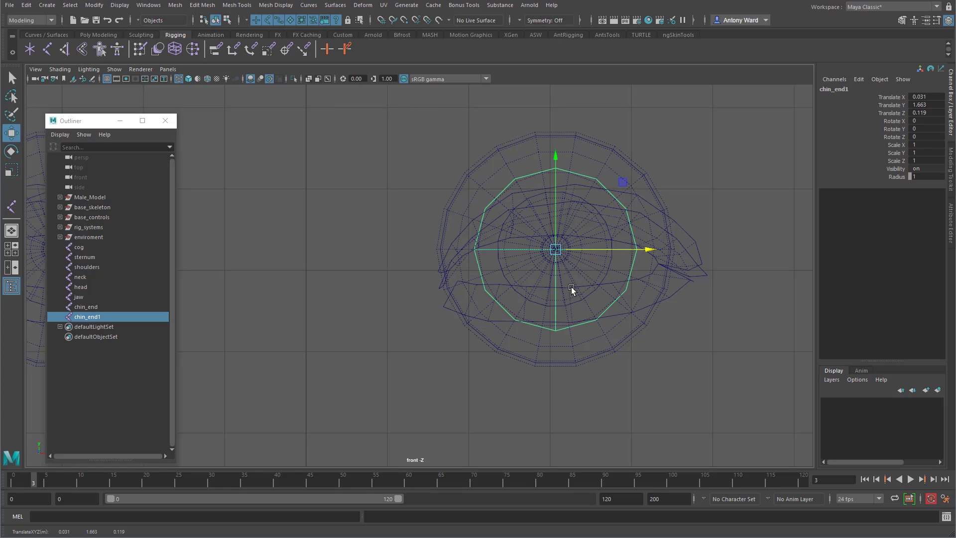
Turn off hardware texturing in the perspective view.
{"action": "key", "text": "space"}
{"action": "key", "text": "space"}
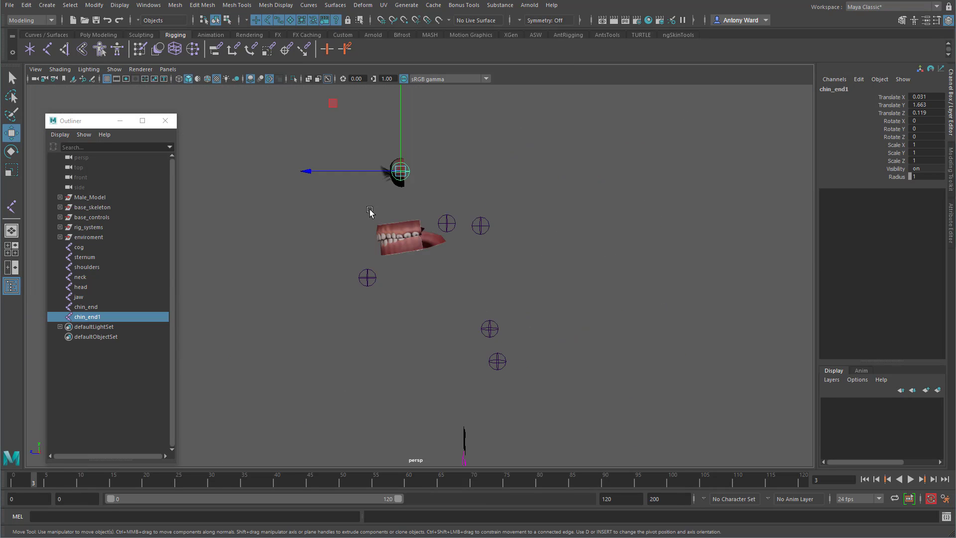
{"action": "right_click_drag", "start_coordinate": [369, 209], "coordinate": [594, 276], "text": "alt"}
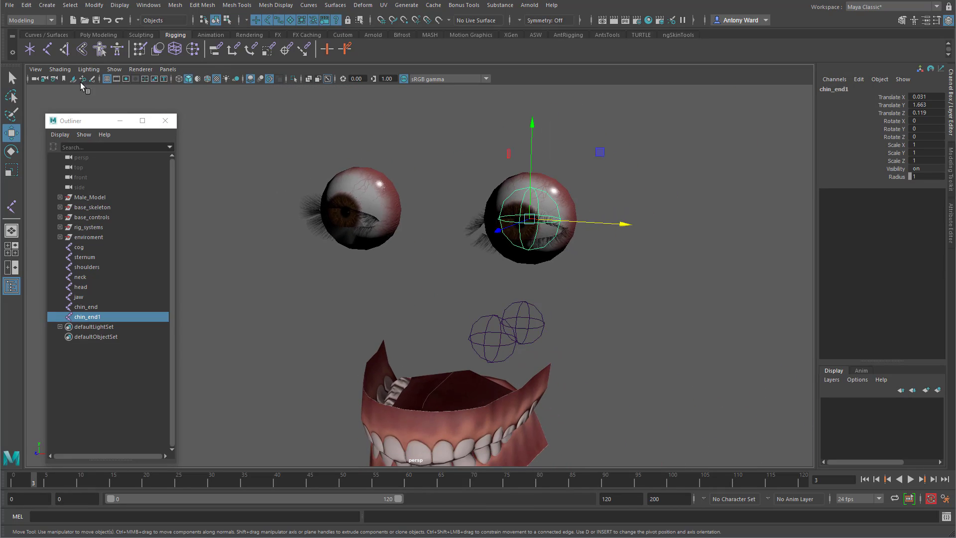
{"action": "left_click", "coordinate": [60, 70]}
{"action": "left_click", "coordinate": [97, 224]}
{"action": "left_click_drag", "start_coordinate": [687, 318], "coordinate": [493, 361], "text": "alt"}
Rename the chin_end1 joint as l_eye and duplicate it twice.
{"action": "double_click", "coordinate": [106, 318]}
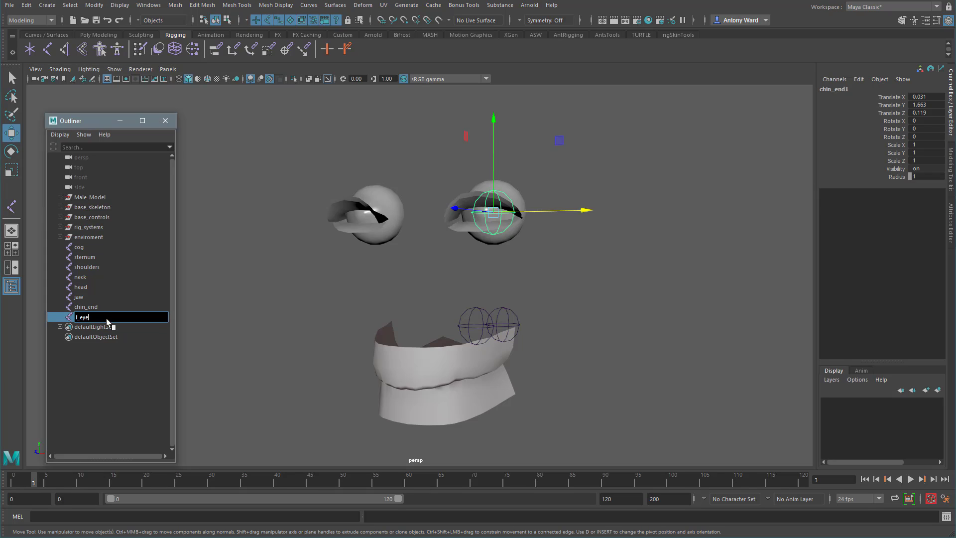
{"action": "key", "text": "Return"}
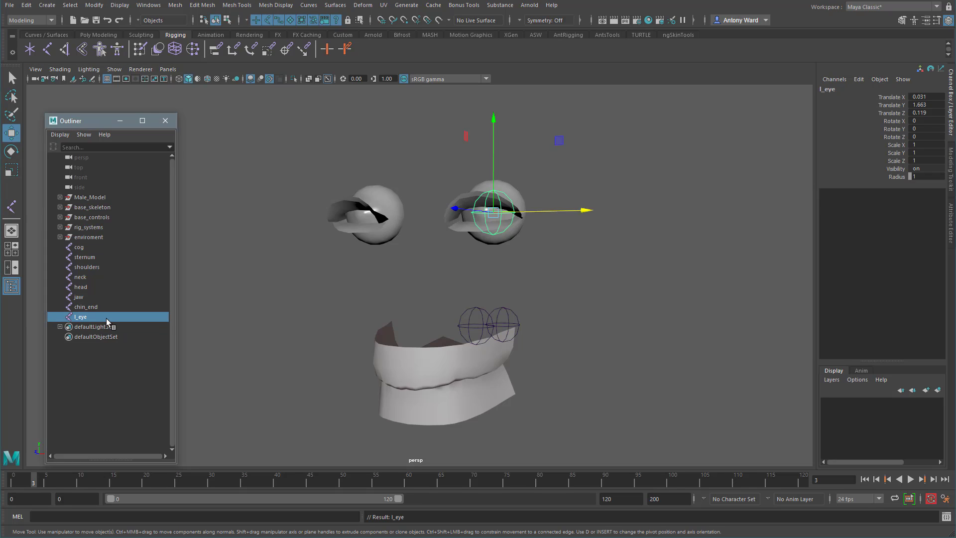
{"action": "key", "text": "ctrl+d"}
{"action": "key", "text": "ctrl+d"}
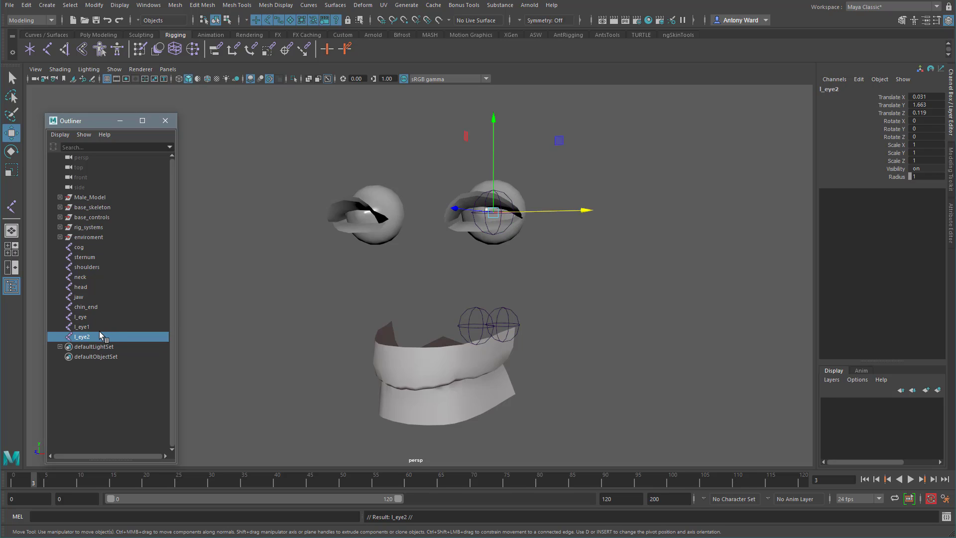
Rename the first duplicated eye joint as l_eyelid_upper.
{"action": "double_click", "coordinate": [97, 327]}
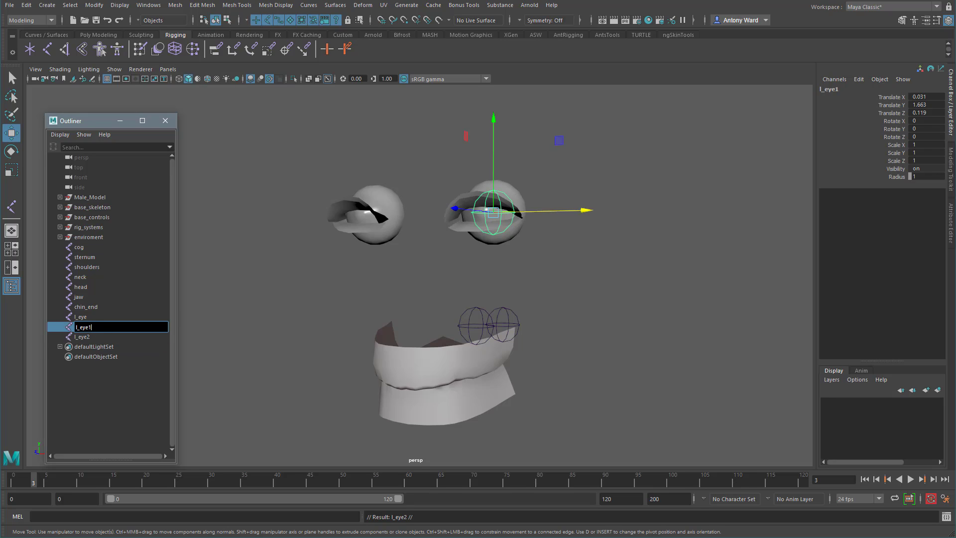
{"action": "key", "text": "BackSpace"}
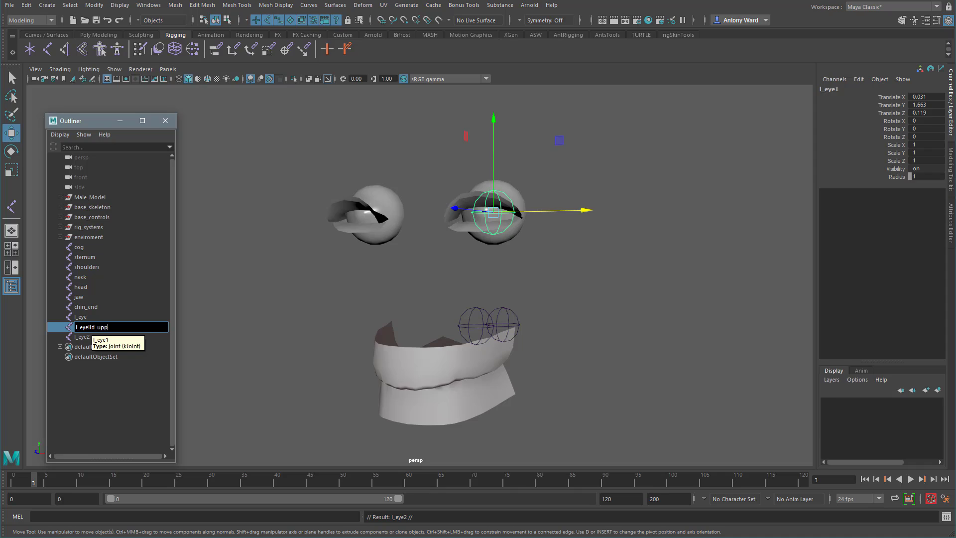
{"action": "type", "text": "lid_upper"}
{"action": "key", "text": "Return"}
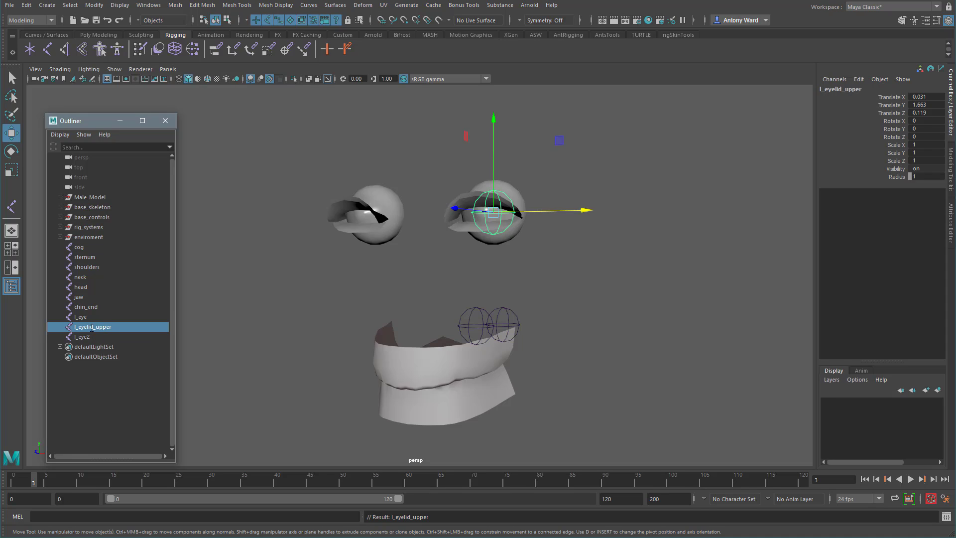
Rename the second duplicated eye joint as l_eyelid_lower, reusing the upper eyelid joint's name.
{"action": "double_click", "coordinate": [97, 329]}
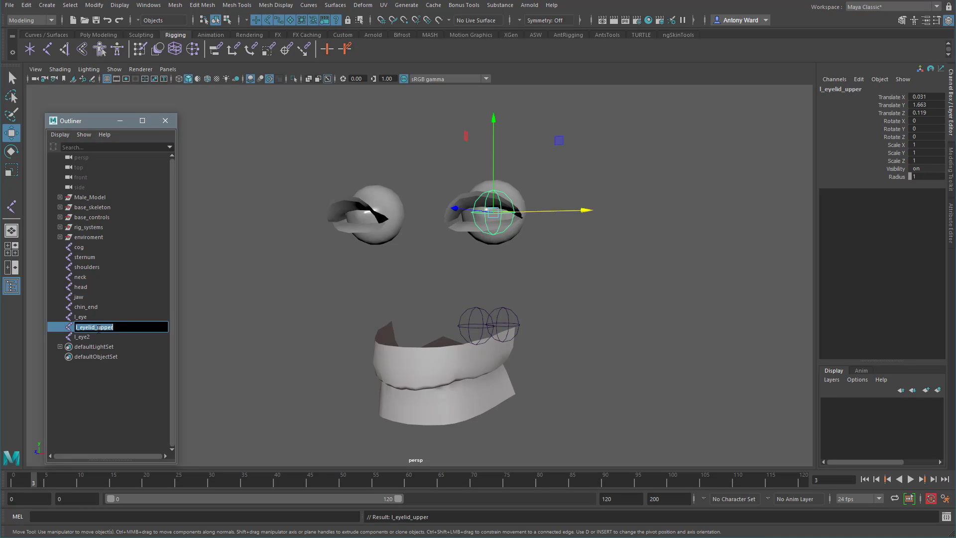
{"action": "key", "text": "ctrl+c"}
{"action": "double_click", "coordinate": [91, 338]}
{"action": "key", "text": "ctrl+v"}
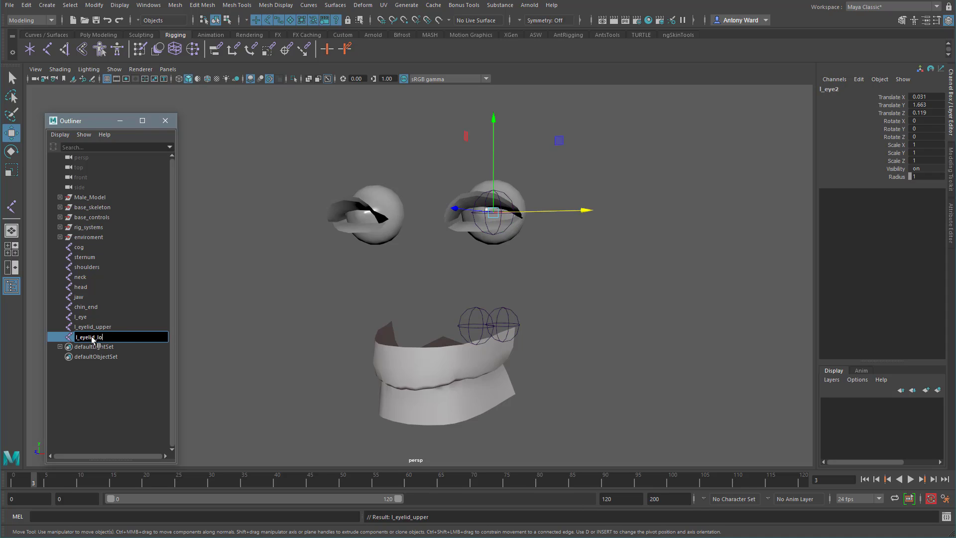
{"action": "key", "text": "Return"}
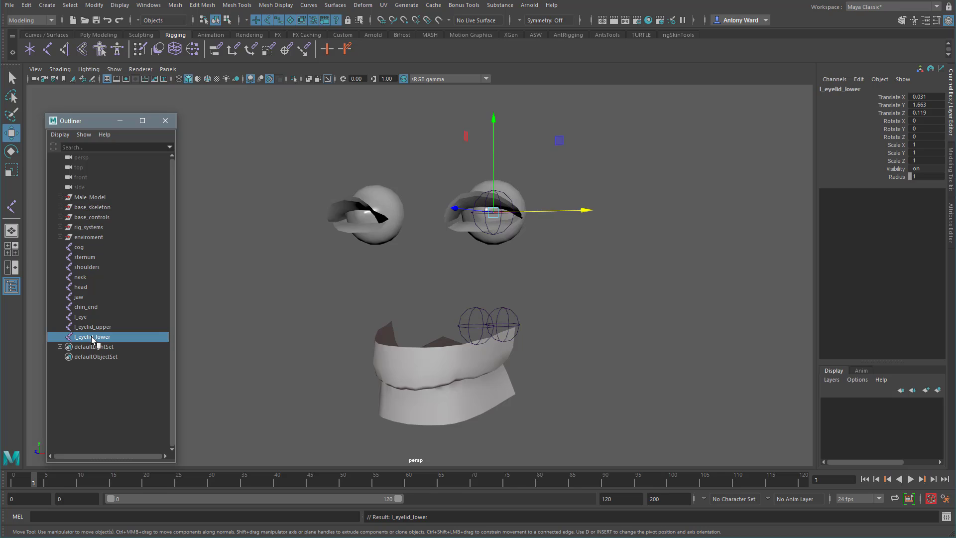
In the side view, lower the l_eyelid_lower joint to Translate Y 1.662 and raise the l_eyelid_upper joint slightly.
{"action": "left_click_drag", "start_coordinate": [453, 287], "coordinate": [423, 285], "text": "alt"}
{"action": "middle_click_drag", "start_coordinate": [423, 286], "coordinate": [476, 378], "text": "alt"}
{"action": "right_click_drag", "start_coordinate": [431, 296], "coordinate": [527, 317], "text": "alt"}
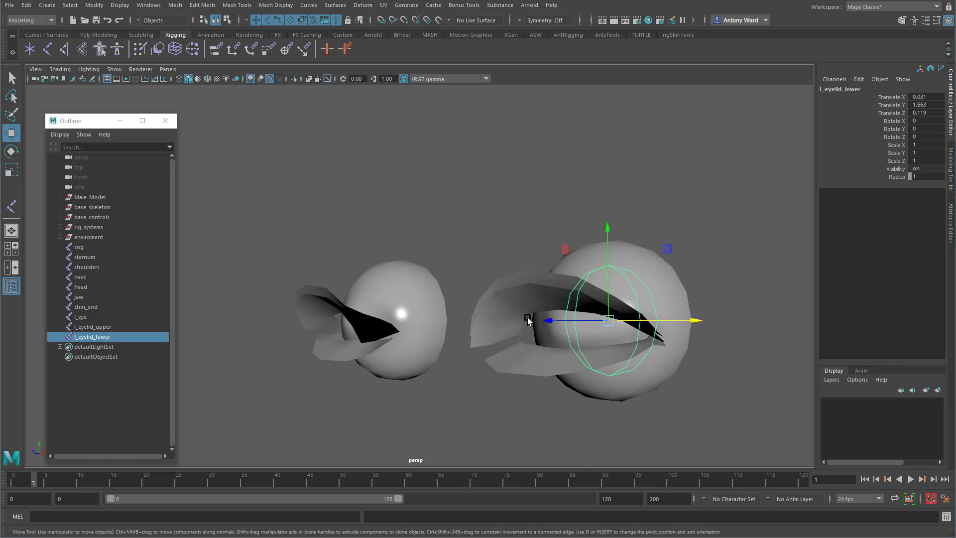
{"action": "left_click_drag", "start_coordinate": [528, 318], "coordinate": [508, 312], "text": "alt"}
{"action": "key", "text": "space"}
{"action": "key", "text": "space"}
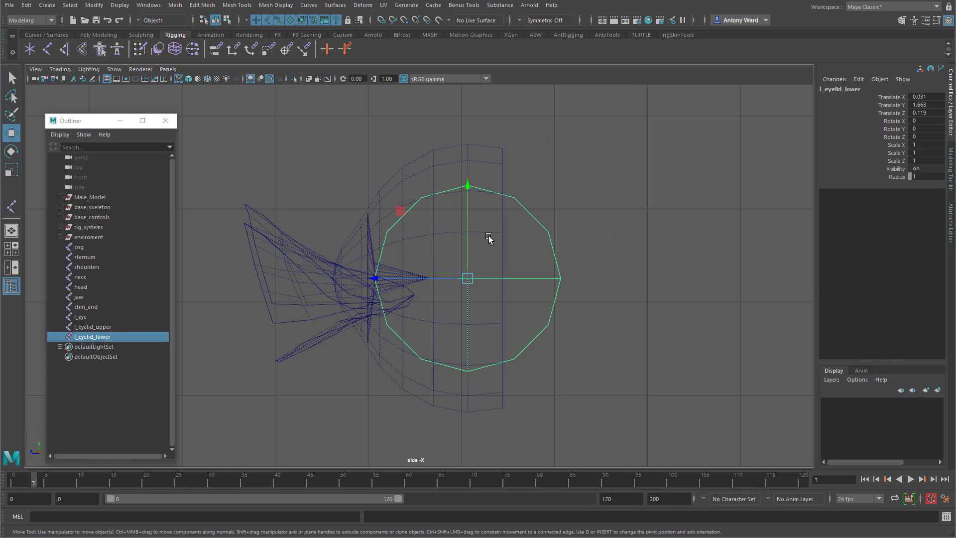
{"action": "left_click_drag", "start_coordinate": [468, 196], "coordinate": [469, 199]}
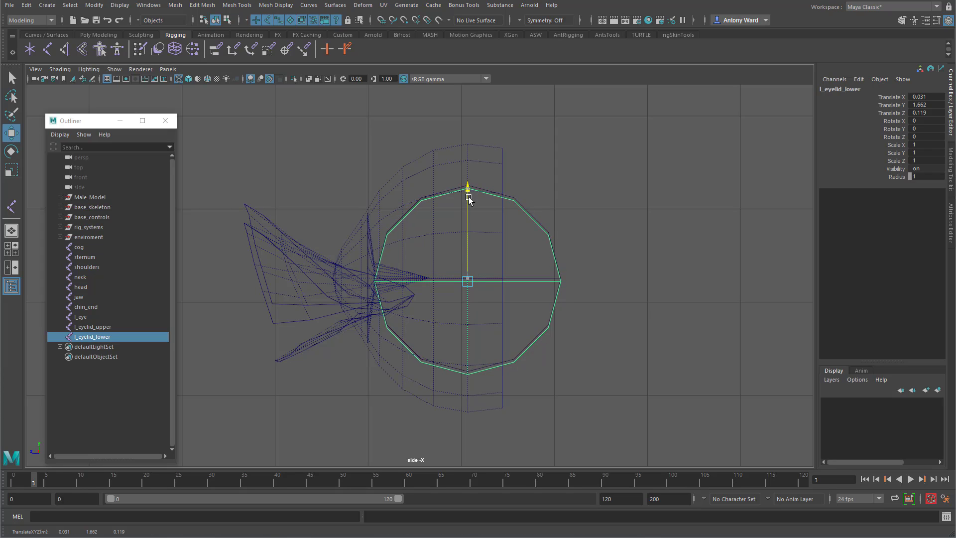
{"action": "left_click", "coordinate": [114, 328]}
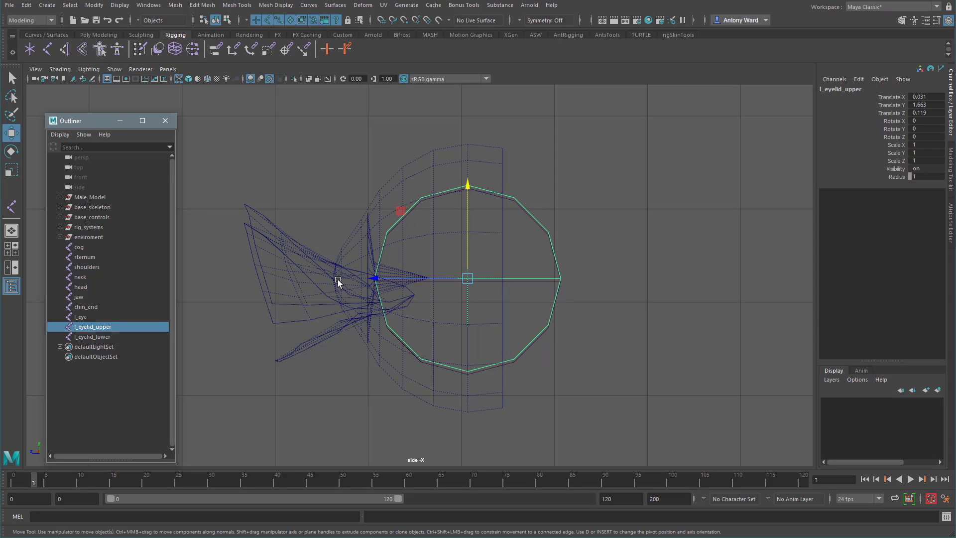
{"action": "left_click_drag", "start_coordinate": [467, 243], "coordinate": [467, 241]}
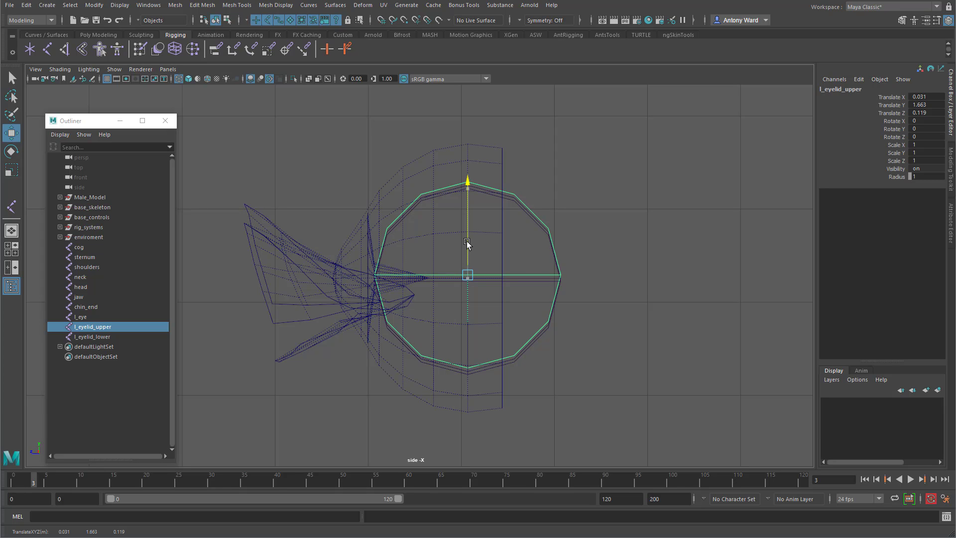
Parent the chin_end joint to the jaw joint in the perspective view.
{"action": "key", "text": "space"}
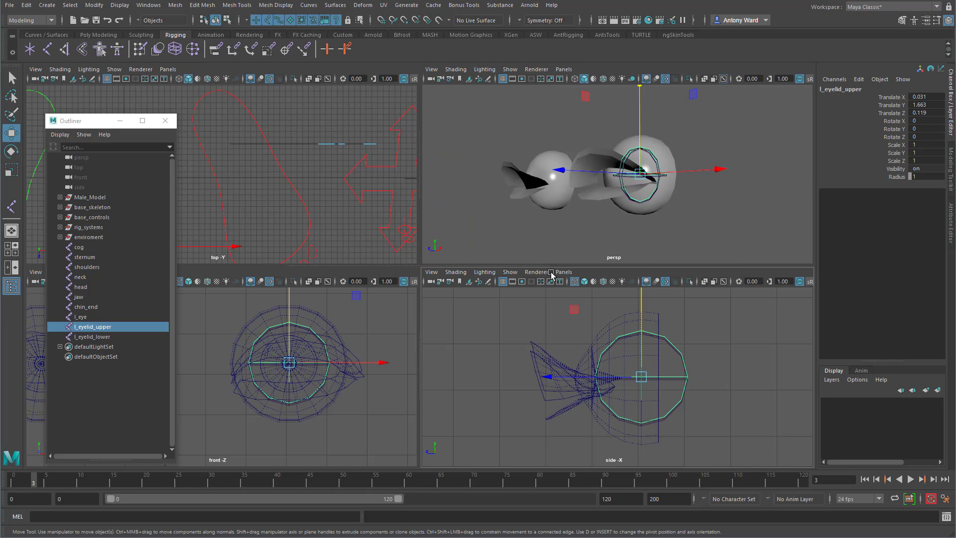
{"action": "key", "text": "space"}
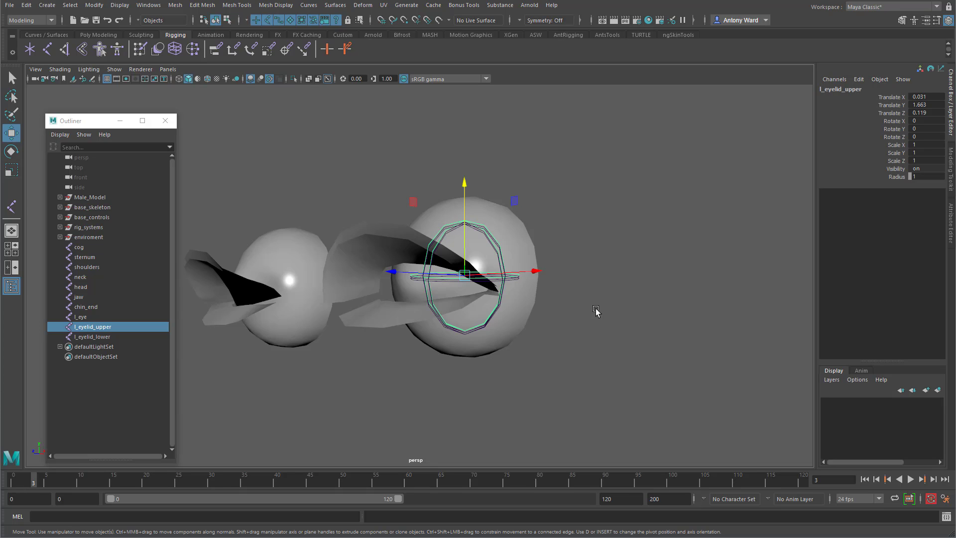
{"action": "left_click_drag", "start_coordinate": [596, 311], "coordinate": [576, 316], "text": "alt"}
{"action": "right_click_drag", "start_coordinate": [576, 317], "coordinate": [429, 327], "text": "alt"}
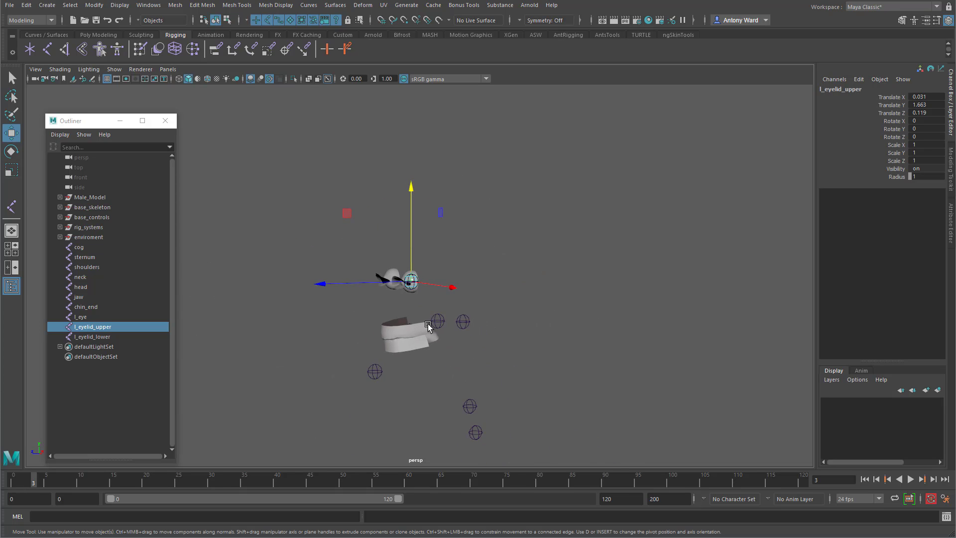
{"action": "middle_click_drag", "start_coordinate": [429, 327], "coordinate": [446, 224], "text": "alt"}
{"action": "right_click_drag", "start_coordinate": [445, 224], "coordinate": [502, 233], "text": "alt"}
{"action": "left_click_drag", "start_coordinate": [501, 233], "coordinate": [475, 246], "text": "alt"}
{"action": "left_click", "coordinate": [370, 277]}
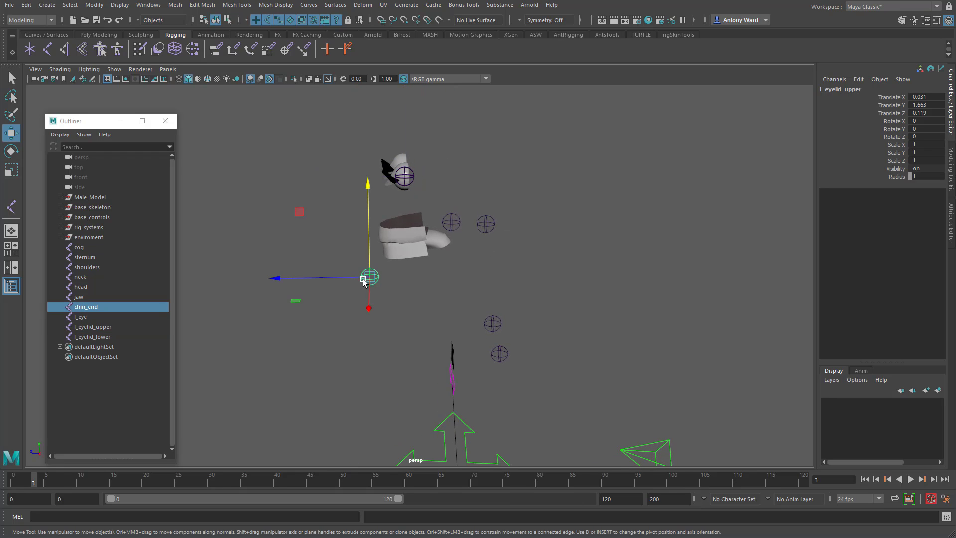
{"action": "left_click", "coordinate": [451, 223], "text": "shift"}
{"action": "key", "text": "p"}
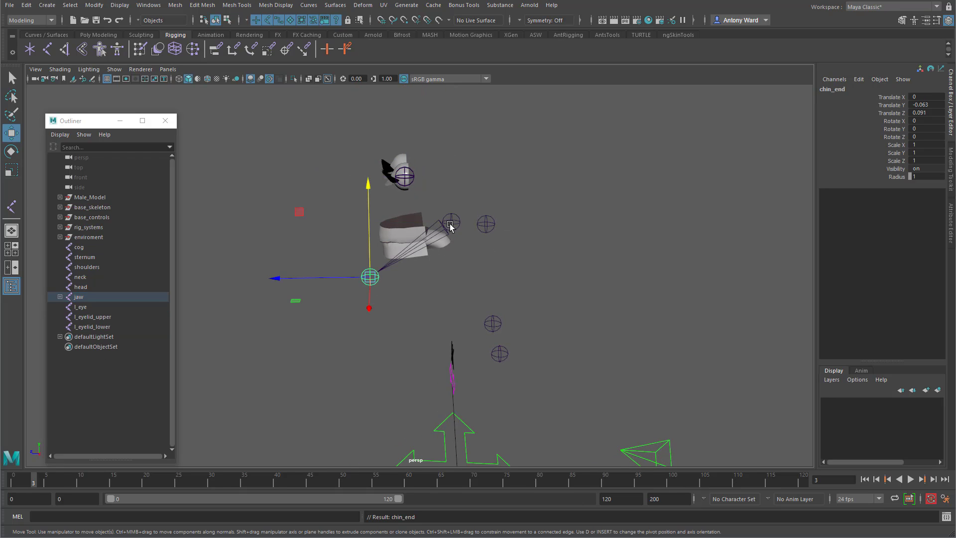
Parent the jaw joint to the head joint.
{"action": "left_click", "coordinate": [450, 224]}
{"action": "left_click", "coordinate": [489, 226], "text": "shift"}
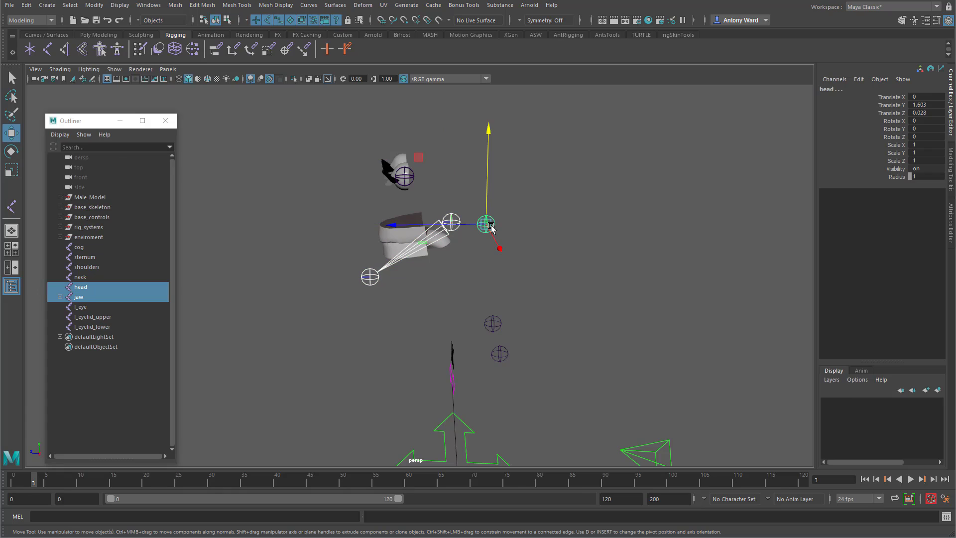
{"action": "key", "text": "p"}
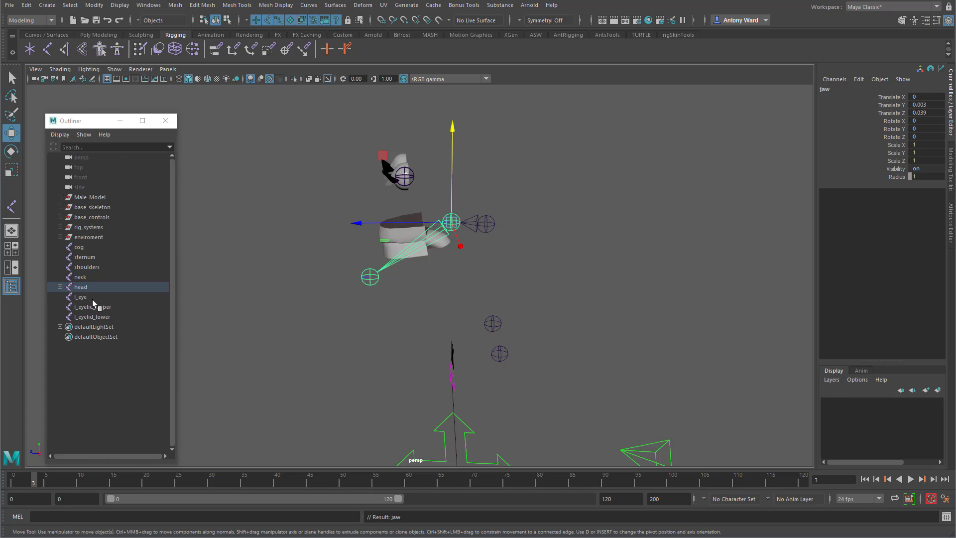
Parent the l_eye, l_eyelid_upper and l_eyelid_lower joints to the head joint.
{"action": "left_click", "coordinate": [99, 318], "text": "shift"}
{"action": "left_click", "coordinate": [483, 226], "text": "shift"}
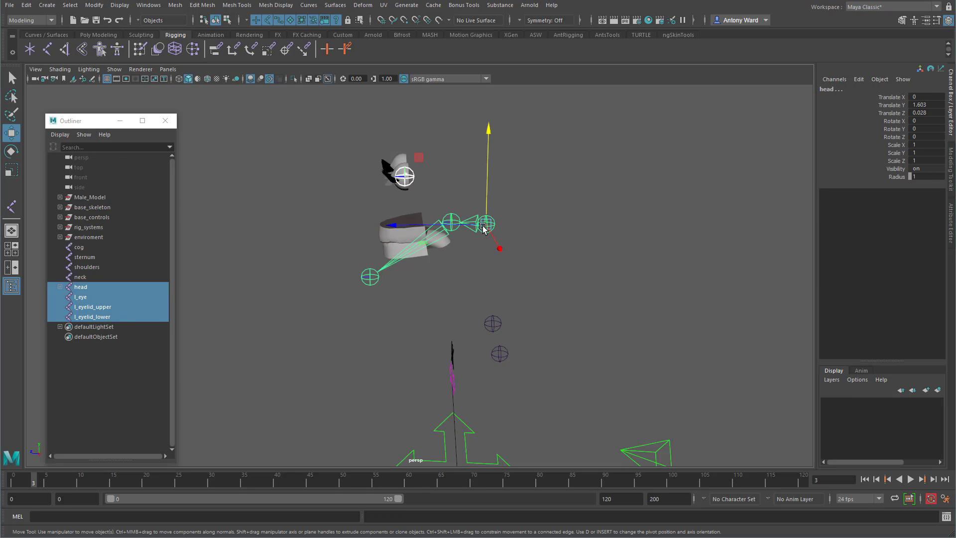
{"action": "key", "text": "p"}
Bring up the Mirror Joint options with mirroring across YZ, Behavior function, searching for l_ and replacing it with r_.
{"action": "left_click_drag", "start_coordinate": [395, 298], "coordinate": [485, 348], "text": "alt"}
{"action": "right_click_drag", "start_coordinate": [484, 348], "coordinate": [562, 346], "text": "alt"}
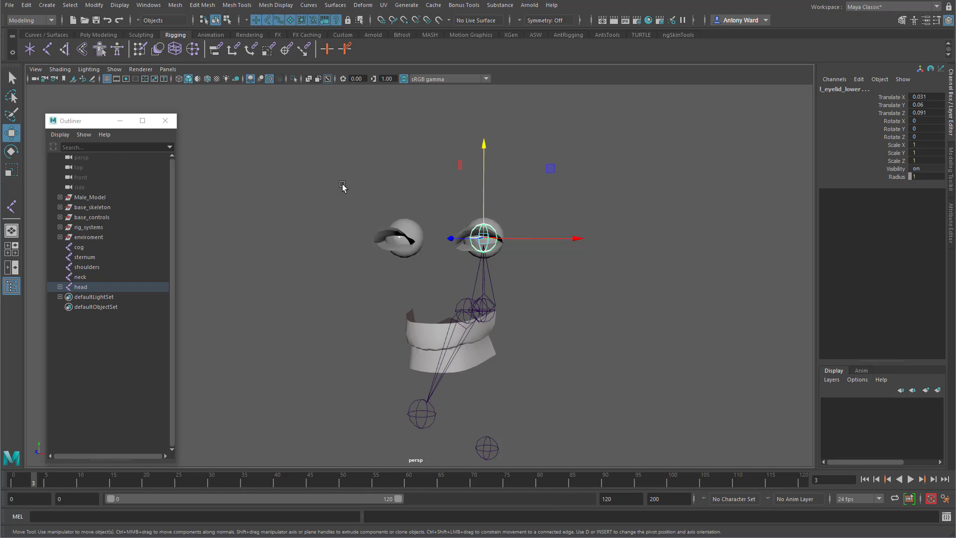
{"action": "key", "text": "space"}
{"action": "left_click", "coordinate": [287, 221]}
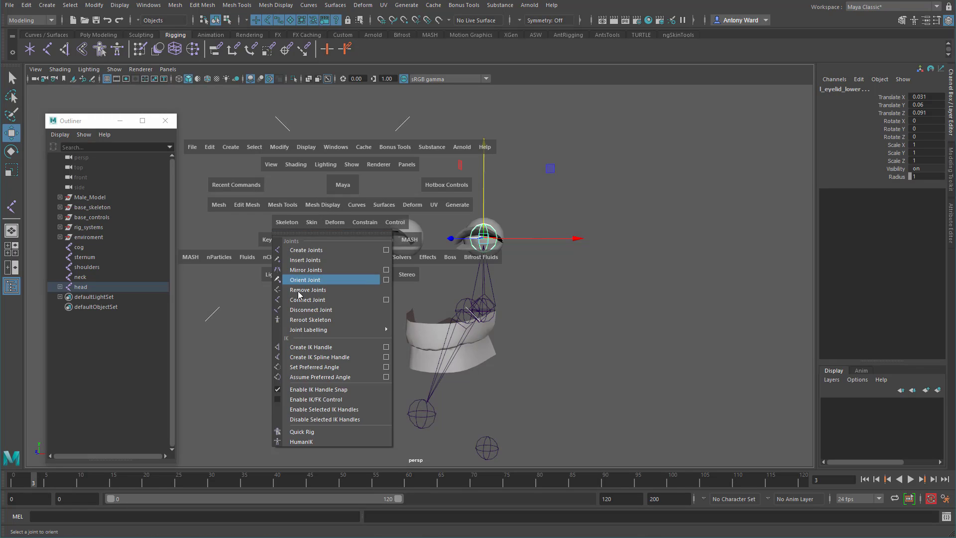
{"action": "left_click", "coordinate": [386, 271]}
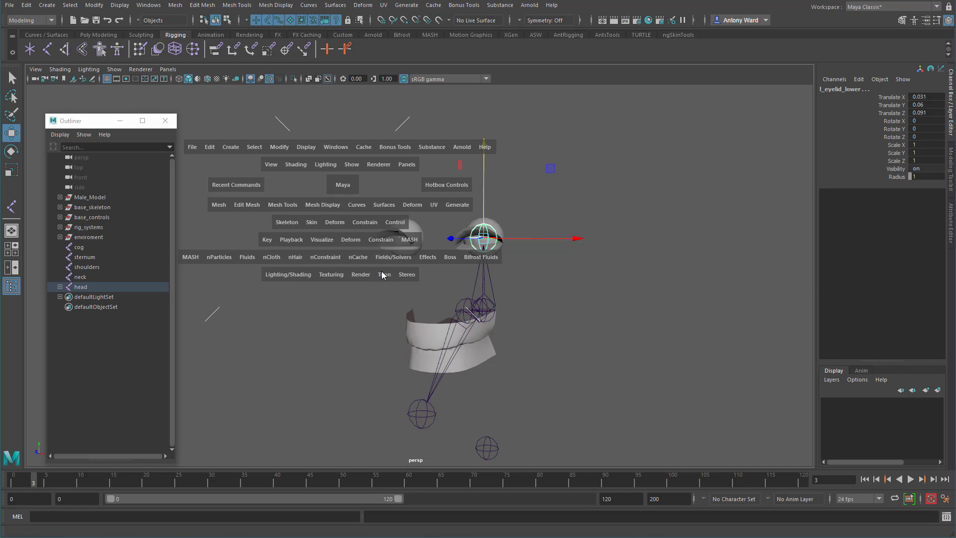
{"action": "left_click_drag", "start_coordinate": [653, 107], "coordinate": [650, 101]}
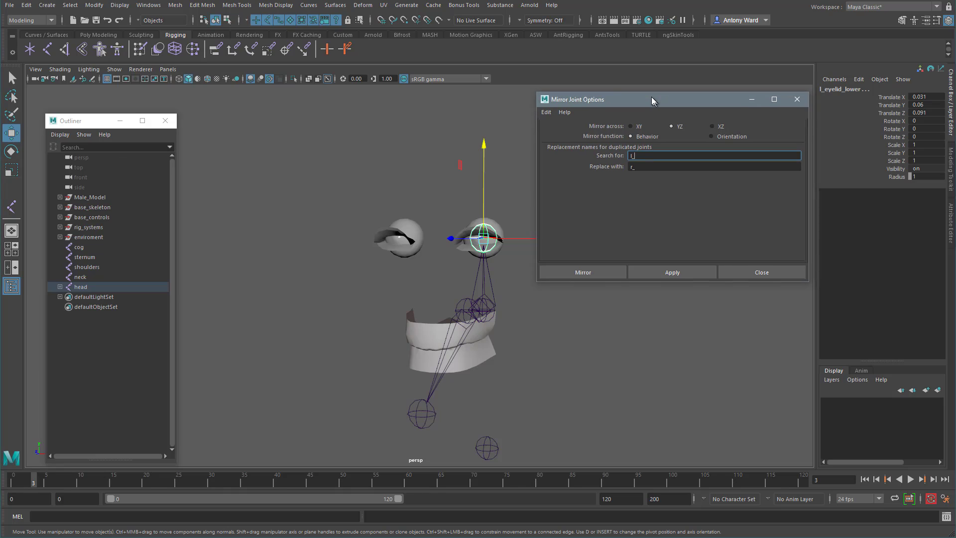
{"action": "left_click_drag", "start_coordinate": [482, 248], "coordinate": [482, 233], "text": "alt"}
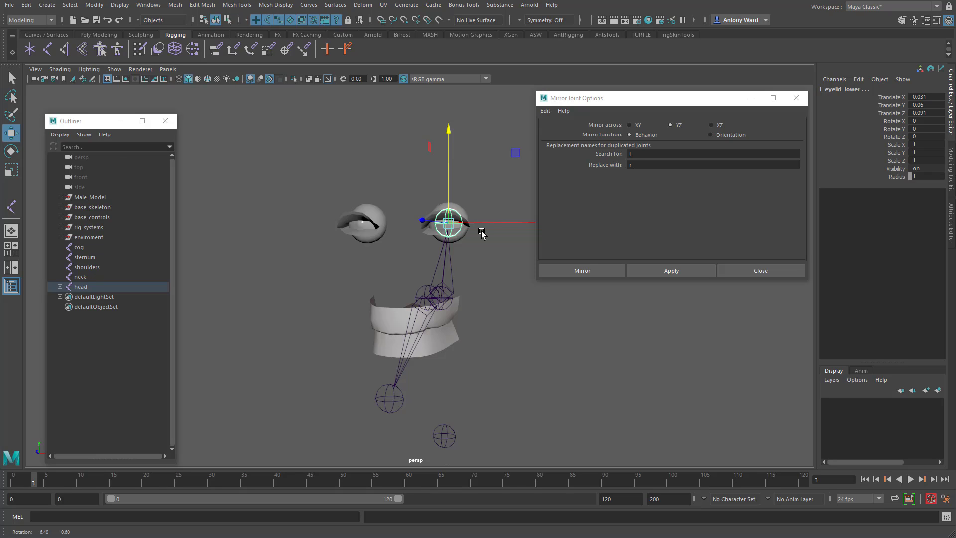
{"action": "mouse_move", "coordinate": [642, 154]}
{"action": "left_mouse_down"}
{"action": "mouse_move", "coordinate": [629, 155]}
{"action": "mouse_move", "coordinate": [629, 165]}
{"action": "left_mouse_up"}
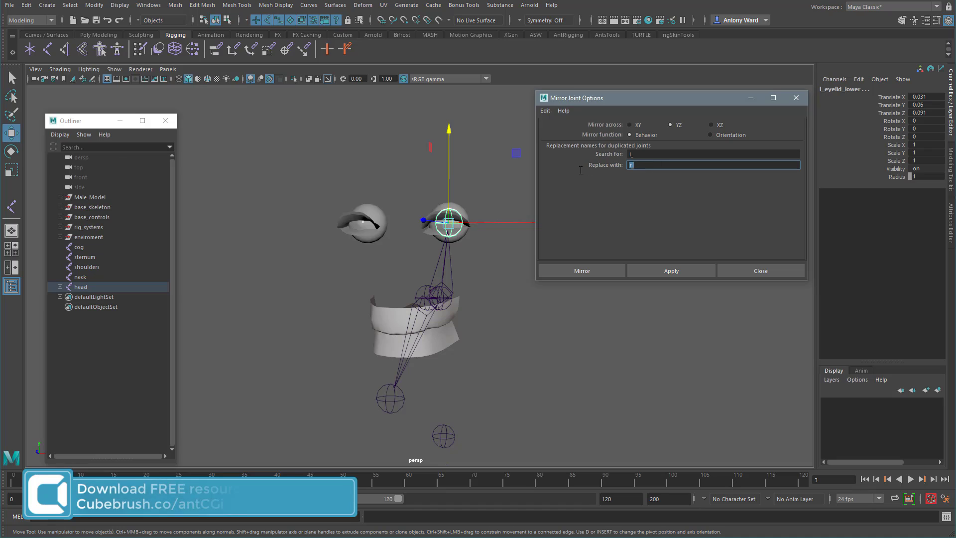
{"action": "left_click_drag", "start_coordinate": [429, 262], "coordinate": [421, 257], "text": "alt"}
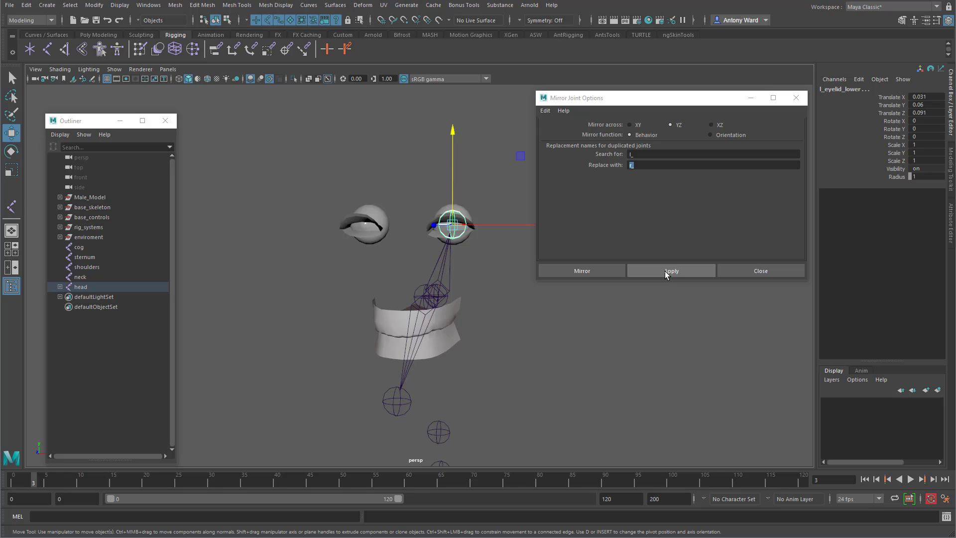
Mirror the l_eye, l_eyelid_upper and l_eyelid_lower joints one at a time with the current mirror settings.
{"action": "left_click", "coordinate": [60, 287]}
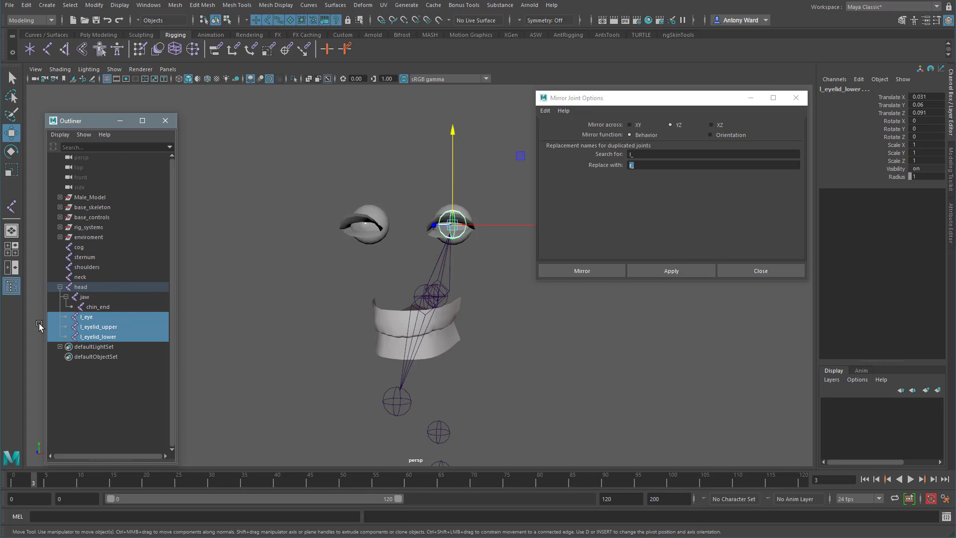
{"action": "left_click", "coordinate": [88, 316]}
{"action": "left_click", "coordinate": [657, 272]}
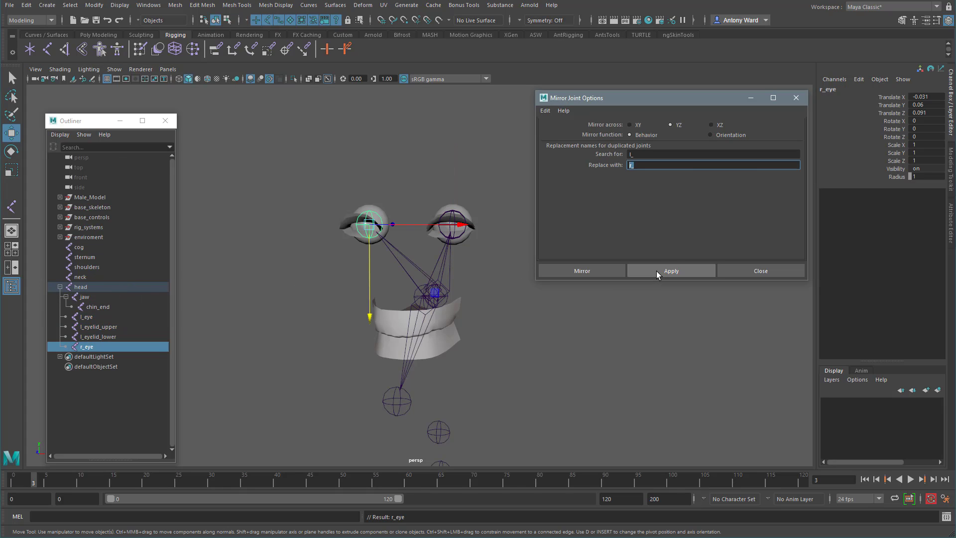
{"action": "left_click", "coordinate": [105, 327]}
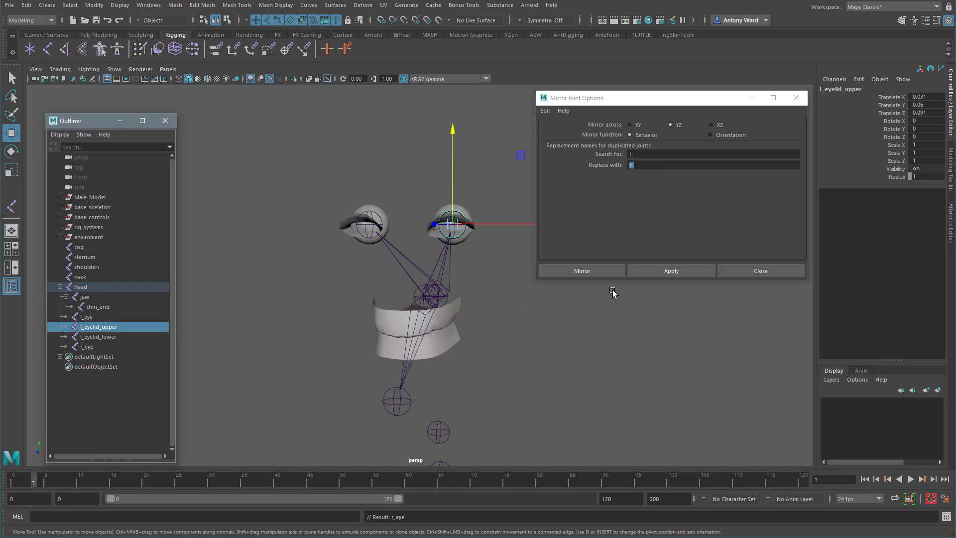
{"action": "left_click", "coordinate": [668, 271]}
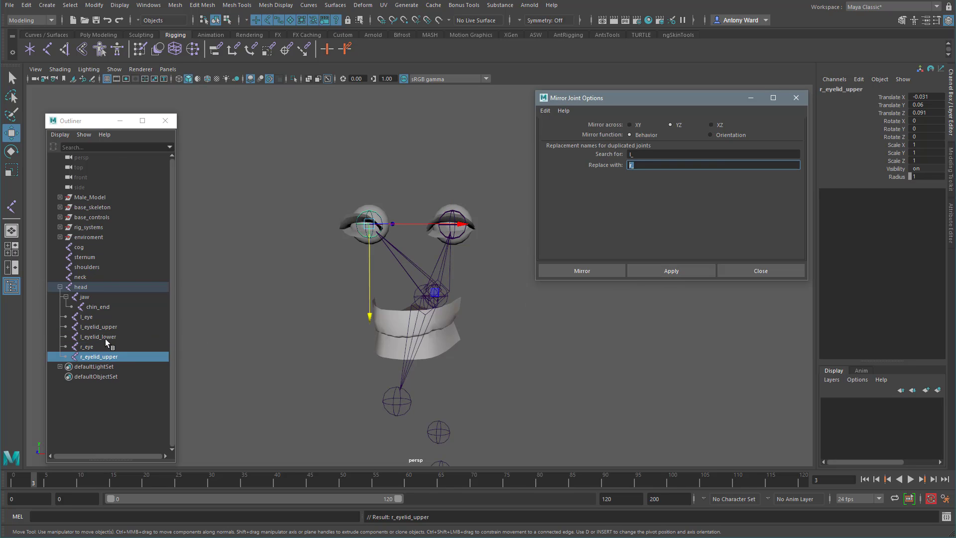
{"action": "left_click", "coordinate": [106, 336]}
{"action": "left_click", "coordinate": [662, 271]}
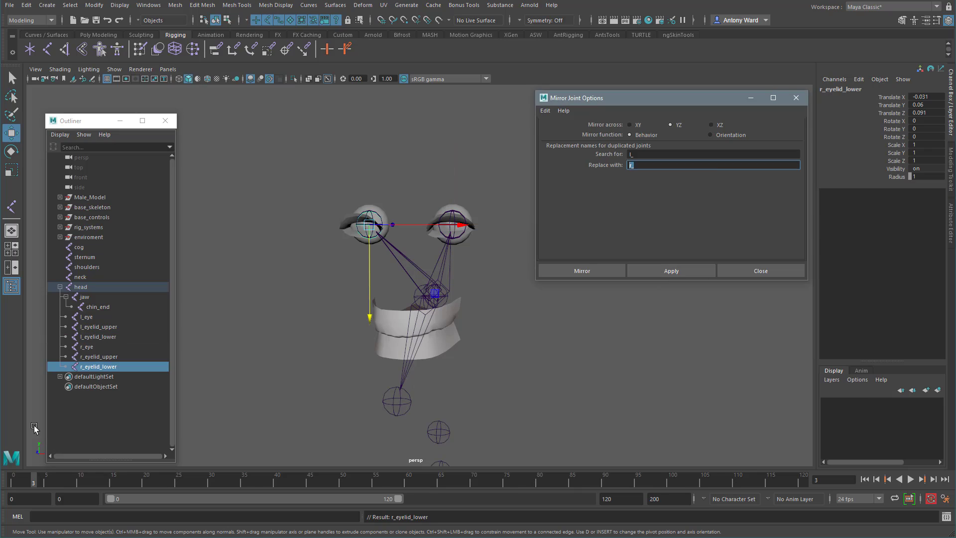
{"action": "left_click", "coordinate": [80, 347]}
{"action": "left_click", "coordinate": [87, 357]}
{"action": "left_click", "coordinate": [93, 367]}
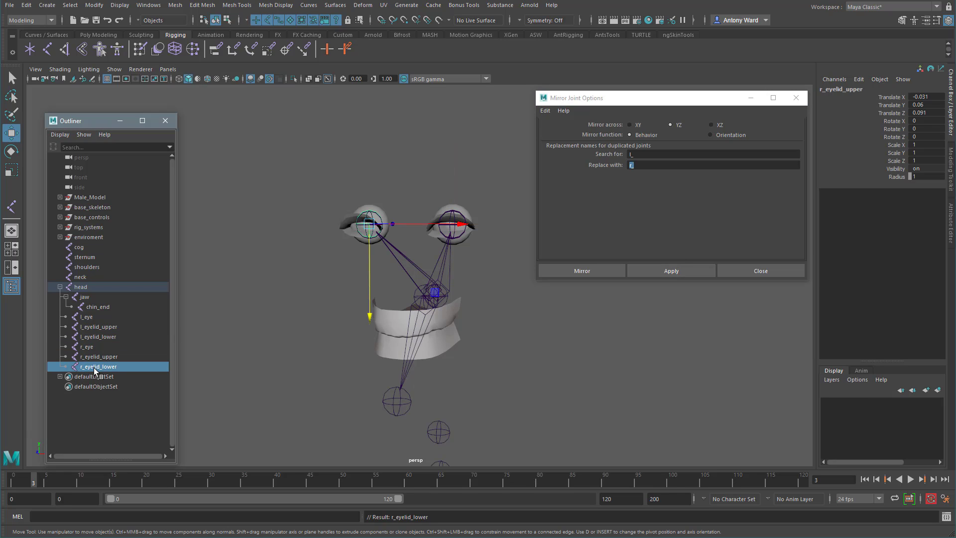
{"action": "left_click", "coordinate": [752, 272]}
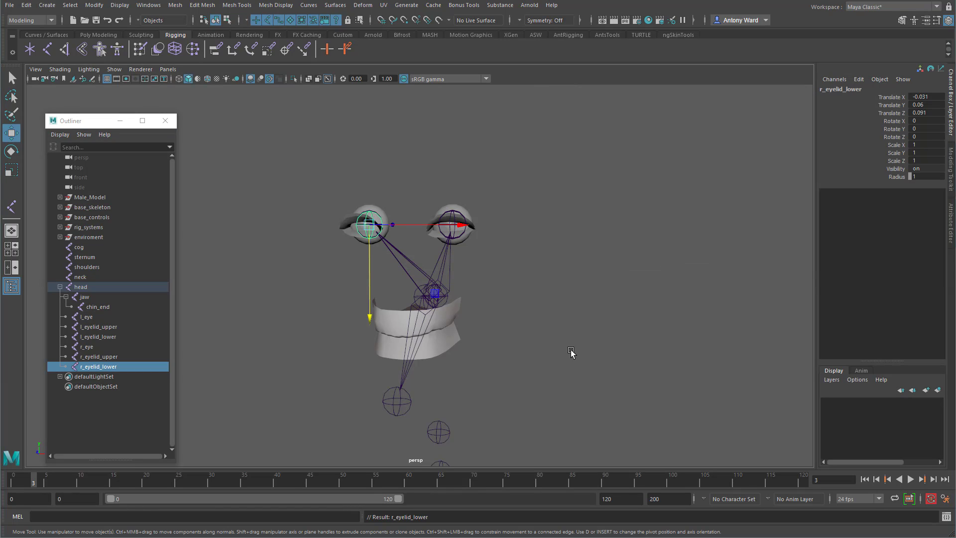
Parent the head joint to the neck, the neck to the shoulders, and the shoulders to the sternum.
{"action": "left_click_drag", "start_coordinate": [570, 352], "coordinate": [465, 199], "text": "alt"}
{"action": "left_click", "coordinate": [465, 194]}
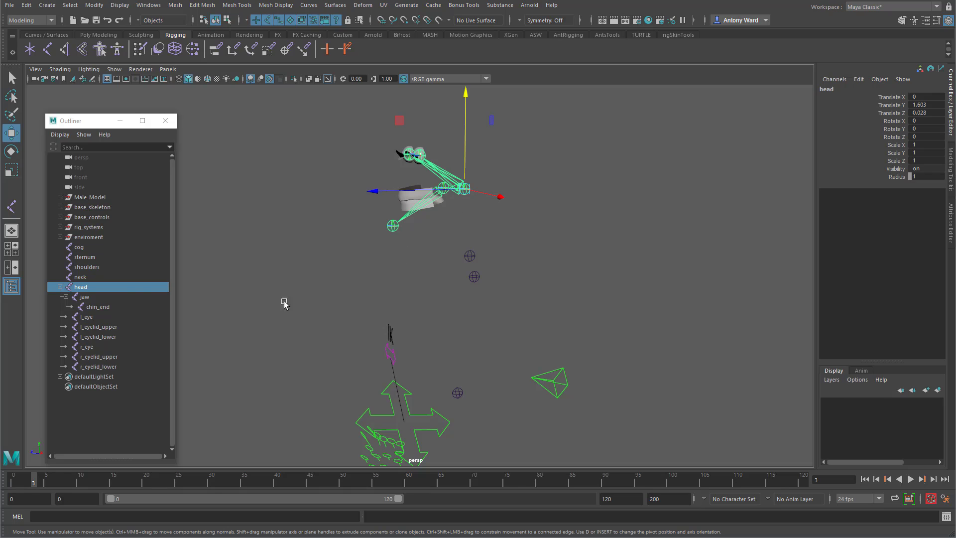
{"action": "left_click_drag", "start_coordinate": [87, 292], "coordinate": [93, 260]}
{"action": "left_click", "coordinate": [59, 276]}
{"action": "left_click", "coordinate": [88, 278]}
{"action": "left_click", "coordinate": [92, 265]}
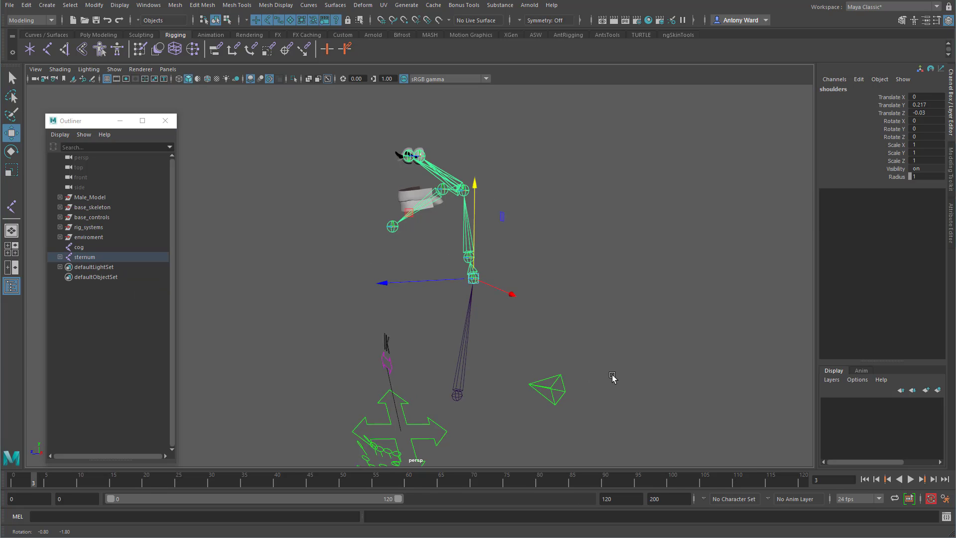
Show the last hidden body geometry and enable hardware texturing in the perspective view.
{"action": "left_click_drag", "start_coordinate": [613, 378], "coordinate": [454, 261], "text": "alt"}
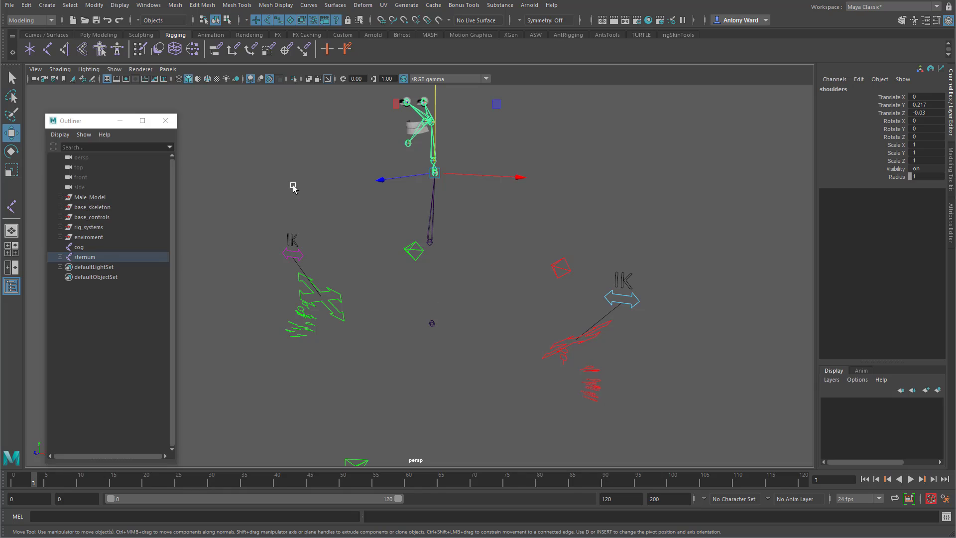
{"action": "key", "text": "ctrl+shift+h"}
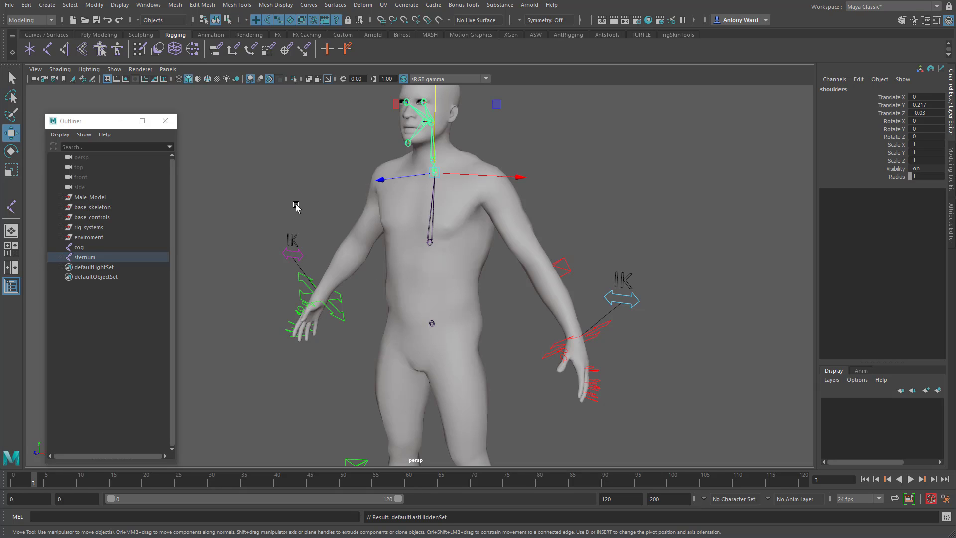
{"action": "left_click_drag", "start_coordinate": [439, 309], "coordinate": [455, 305], "text": "alt"}
{"action": "right_click_drag", "start_coordinate": [455, 306], "coordinate": [538, 305], "text": "alt"}
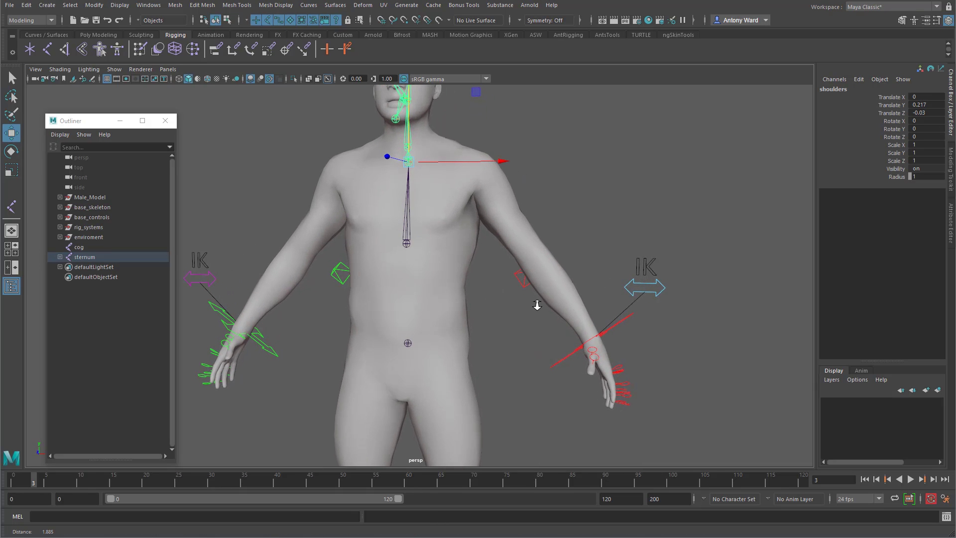
{"action": "left_click", "coordinate": [56, 71]}
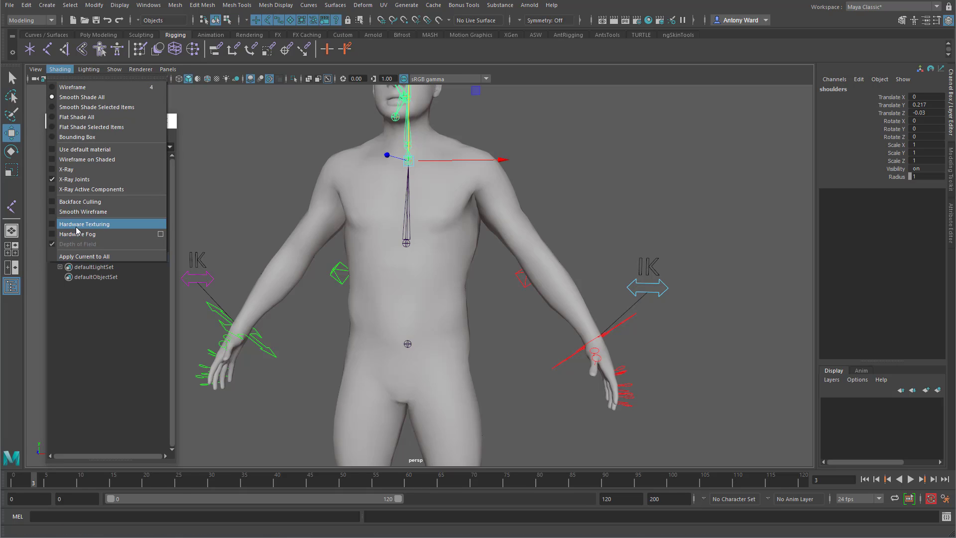
{"action": "left_click", "coordinate": [70, 230]}
{"action": "left_click_drag", "start_coordinate": [472, 302], "coordinate": [437, 346], "text": "alt"}
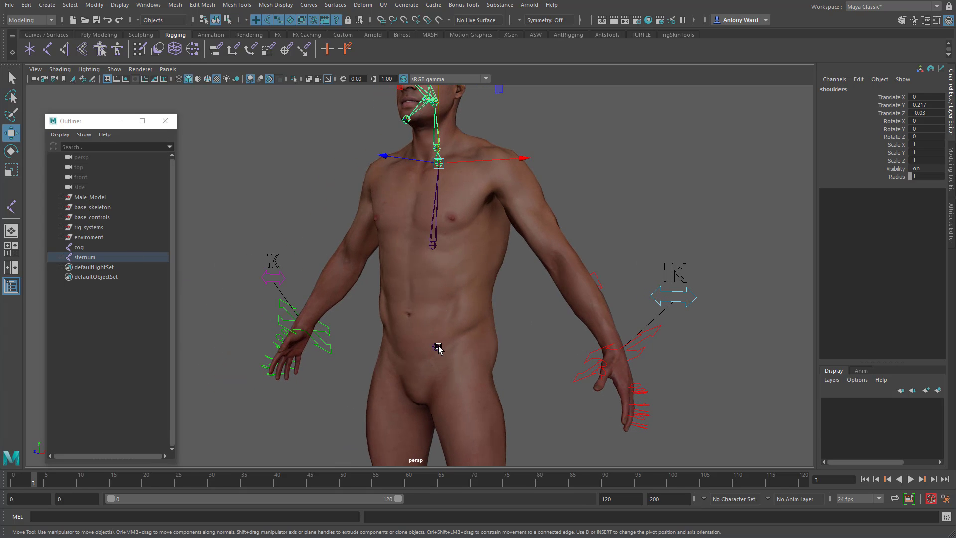
Duplicate the cog joint up to Translate Y 1.09 and Translate Z 0.04, and rename the copy abdomen.
{"action": "left_click", "coordinate": [436, 346]}
{"action": "right_click_drag", "start_coordinate": [402, 335], "coordinate": [455, 331], "text": "alt"}
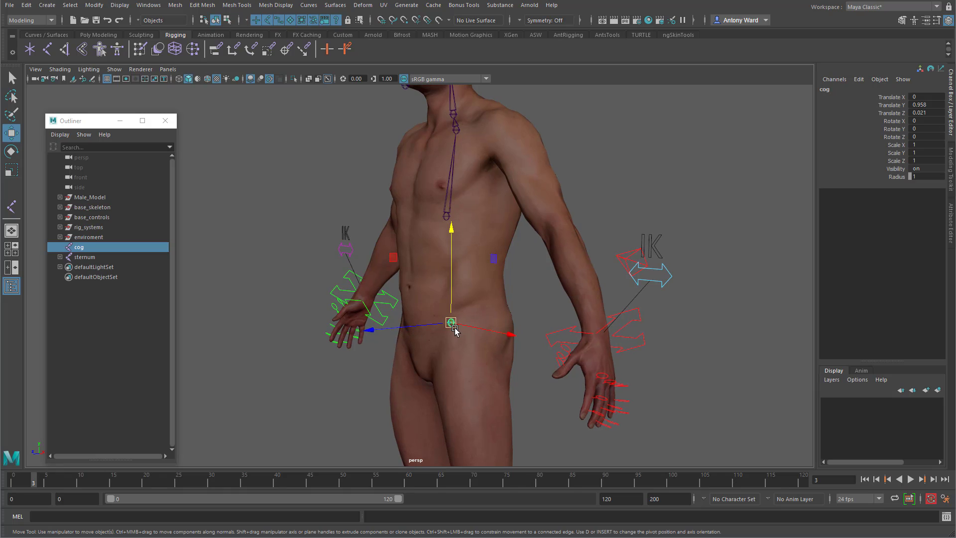
{"action": "mouse_move", "coordinate": [455, 330]}
{"action": "left_mouse_down", "text": "shift"}
{"action": "mouse_move", "coordinate": [453, 253]}
{"action": "mouse_move", "coordinate": [438, 284]}
{"action": "left_mouse_up", "text": "shift"}
{"action": "left_click_drag", "start_coordinate": [475, 240], "coordinate": [496, 276]}
{"action": "left_click_drag", "start_coordinate": [408, 245], "coordinate": [408, 249]}
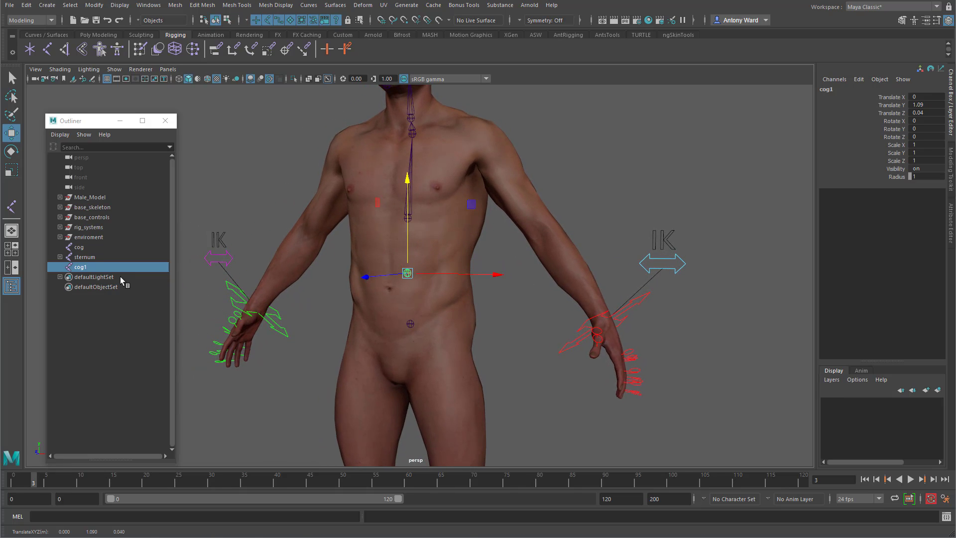
{"action": "double_click", "coordinate": [81, 267]}
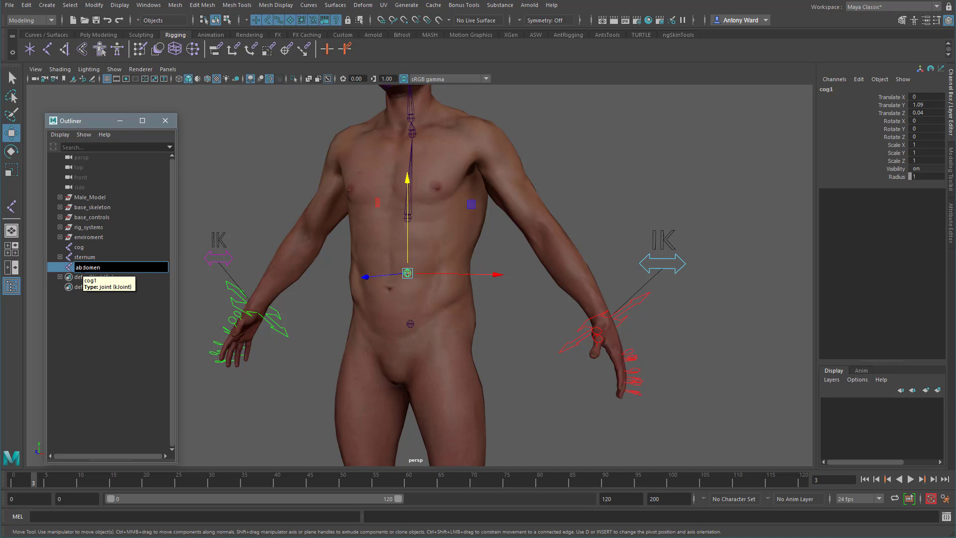
{"action": "key", "text": "Return"}
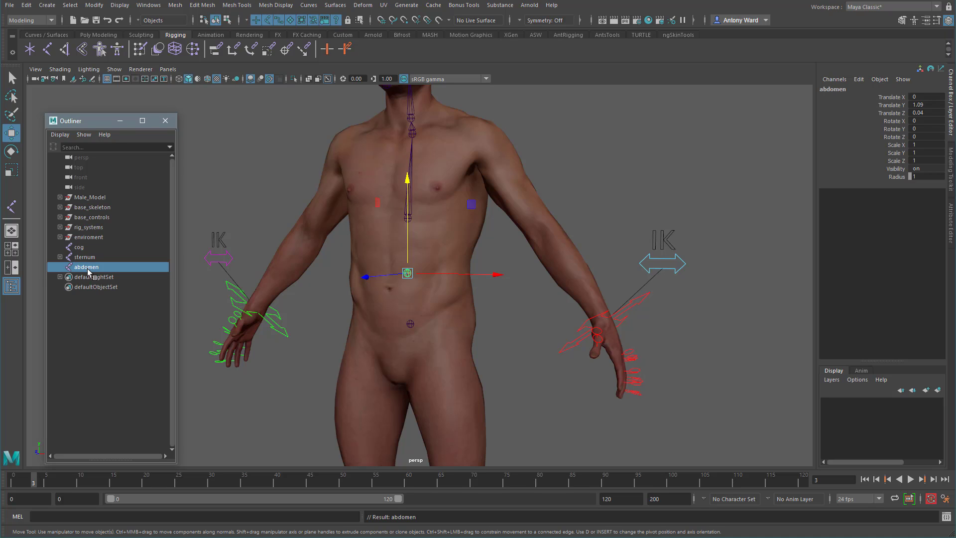
Parent the abdomen joint to the cog and the sternum joint to the abdomen, and expand the full hierarchy.
{"action": "left_click_drag", "start_coordinate": [85, 250], "coordinate": [83, 248]}
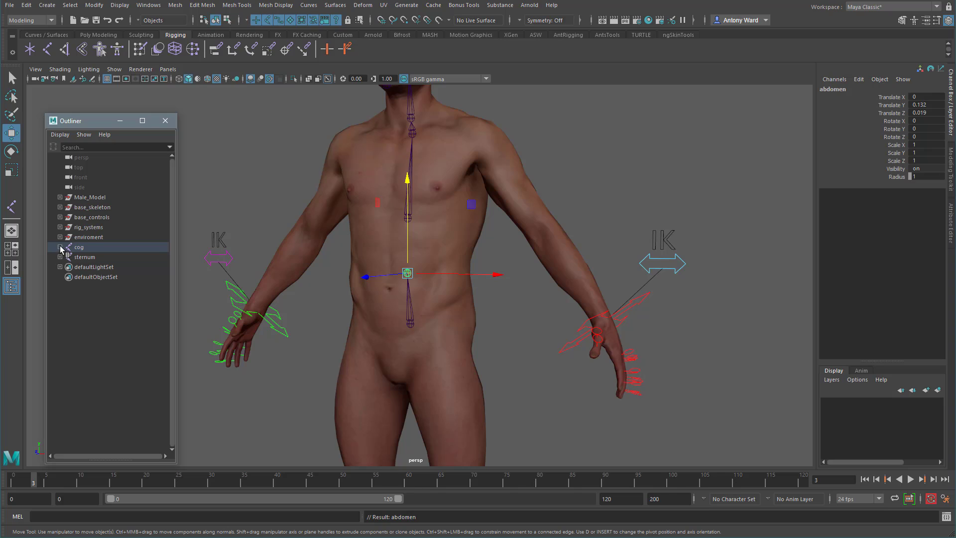
{"action": "left_click", "coordinate": [60, 247]}
{"action": "left_click", "coordinate": [86, 268]}
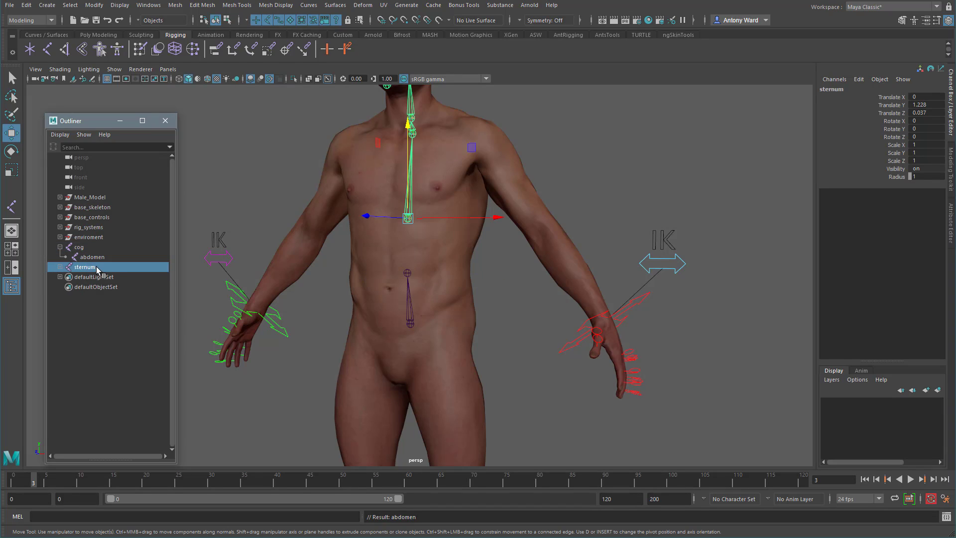
{"action": "left_click_drag", "start_coordinate": [98, 258], "coordinate": [96, 258]}
{"action": "left_click", "coordinate": [66, 257], "text": "shift"}
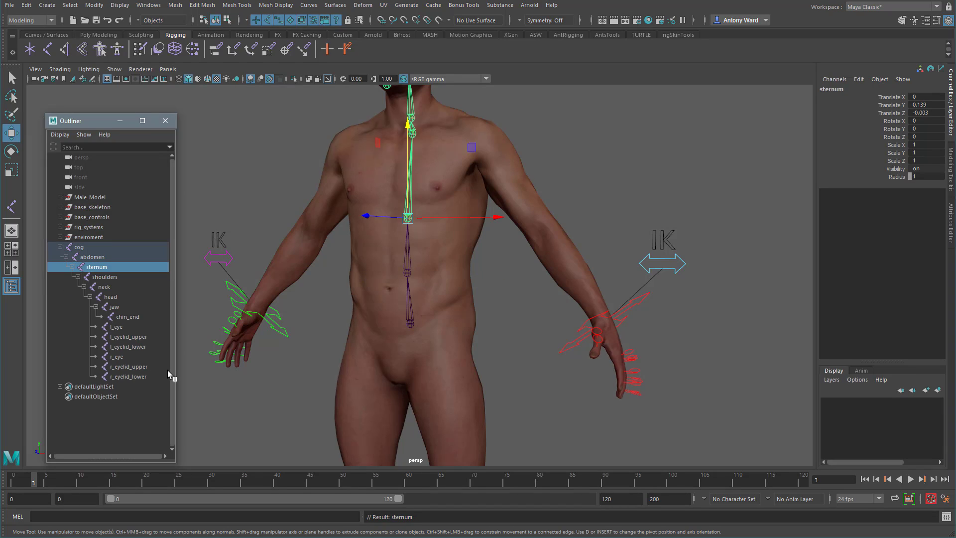
Try rotating the lower spine joints, starting from the cog, to test the chain, and undo the rotation.
{"action": "left_click_drag", "start_coordinate": [498, 249], "coordinate": [617, 256], "text": "alt"}
{"action": "left_click", "coordinate": [420, 312]}
{"action": "key", "text": "e"}
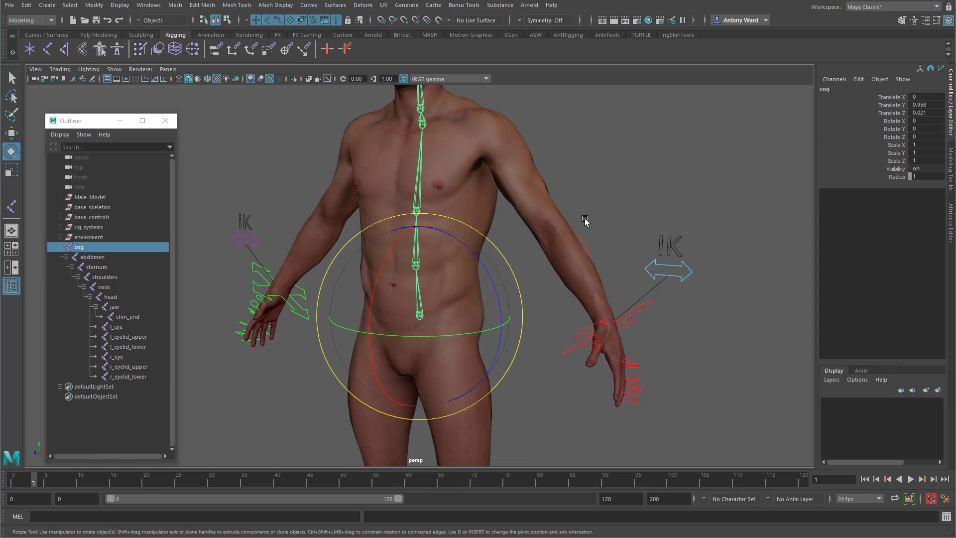
{"action": "right_click_drag", "start_coordinate": [585, 219], "coordinate": [506, 244], "text": "alt"}
{"action": "middle_click_drag", "start_coordinate": [505, 244], "coordinate": [512, 293], "text": "alt"}
{"action": "left_click_drag", "start_coordinate": [420, 306], "coordinate": [441, 323]}
{"action": "left_click", "coordinate": [441, 322]}
{"action": "left_click", "coordinate": [423, 306]}
{"action": "left_click_drag", "start_coordinate": [386, 277], "coordinate": [375, 301]}
{"action": "key", "text": "ctrl+z"}
{"action": "left_click", "coordinate": [601, 216]}
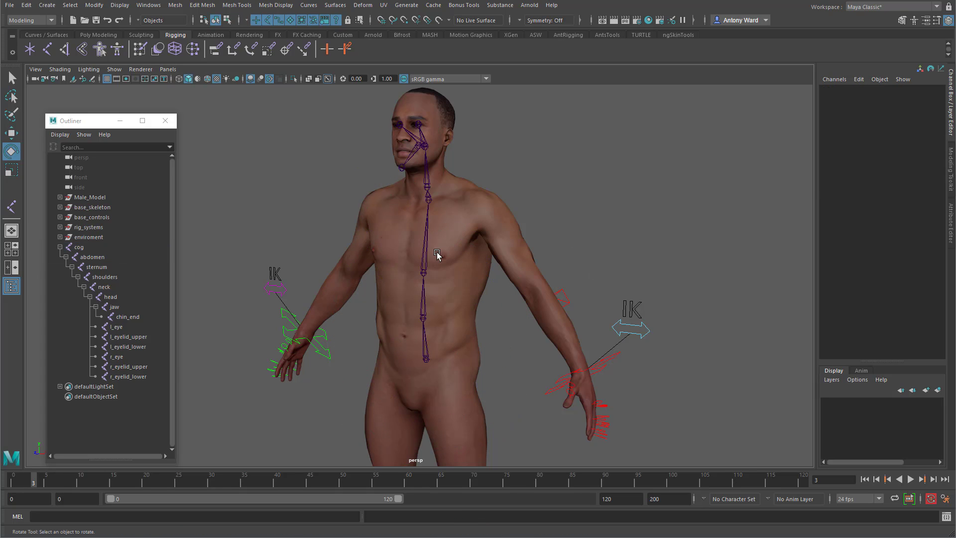
Try rotating the upper spine joints to test how the chest and head chain follows, and undo the rotation.
{"action": "left_click", "coordinate": [428, 251]}
{"action": "left_click_drag", "start_coordinate": [388, 226], "coordinate": [418, 223]}
{"action": "left_click", "coordinate": [427, 199]}
{"action": "left_click", "coordinate": [427, 199]}
{"action": "key", "text": "ctrl+z"}
{"action": "left_click", "coordinate": [614, 211]}
{"action": "left_click", "coordinate": [427, 199]}
{"action": "left_click", "coordinate": [619, 207]}
Select the whole joint hierarchy below the cog and display the local rotation axes on every joint.
{"action": "left_click", "coordinate": [425, 342]}
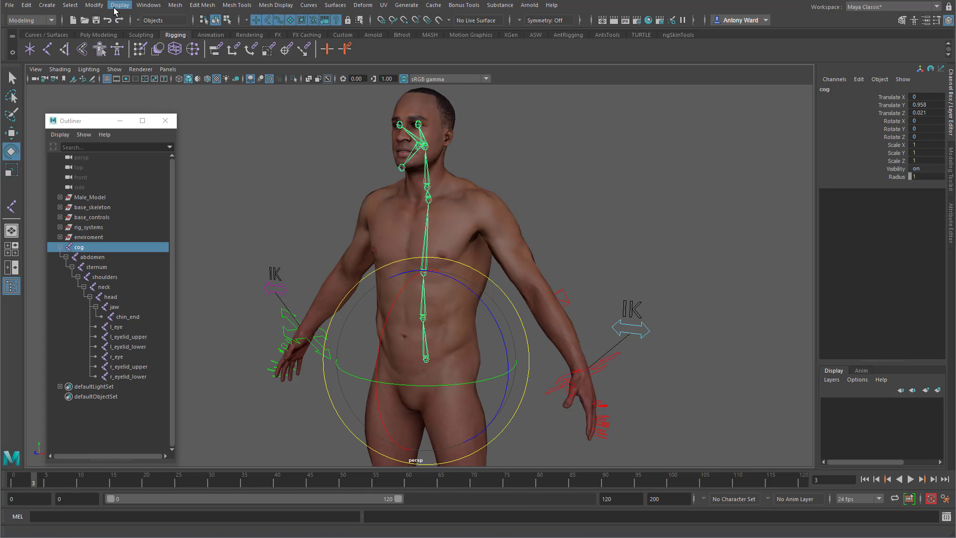
{"action": "left_click", "coordinate": [70, 5]}
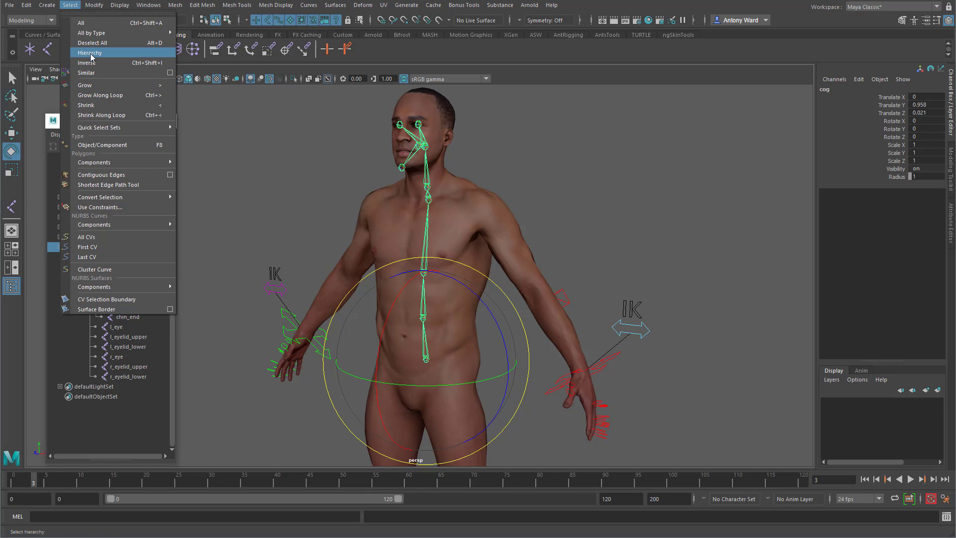
{"action": "left_click", "coordinate": [90, 53]}
{"action": "left_click", "coordinate": [120, 5]}
{"action": "mouse_move", "coordinate": [222, 119]}
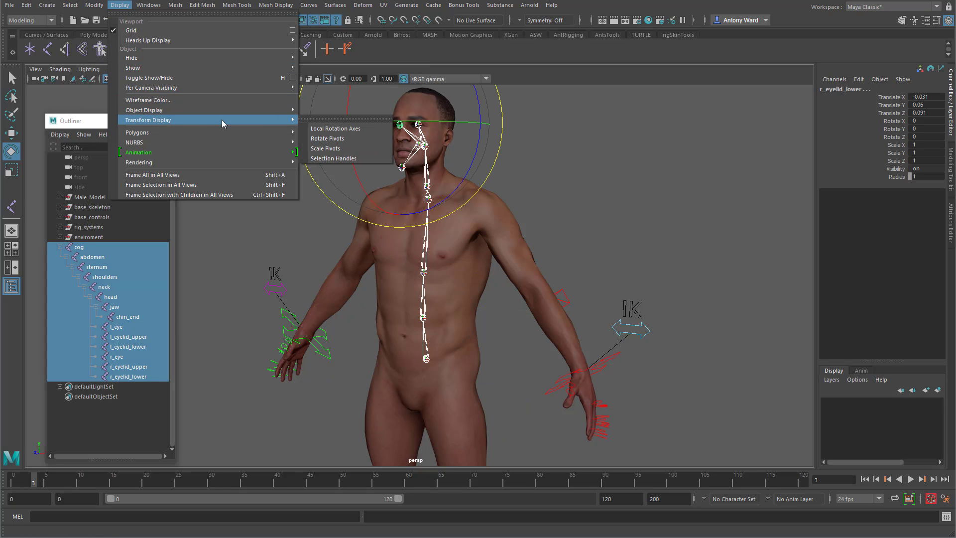
{"action": "left_click", "coordinate": [336, 128]}
{"action": "left_click_drag", "start_coordinate": [413, 319], "coordinate": [435, 330], "text": "alt"}
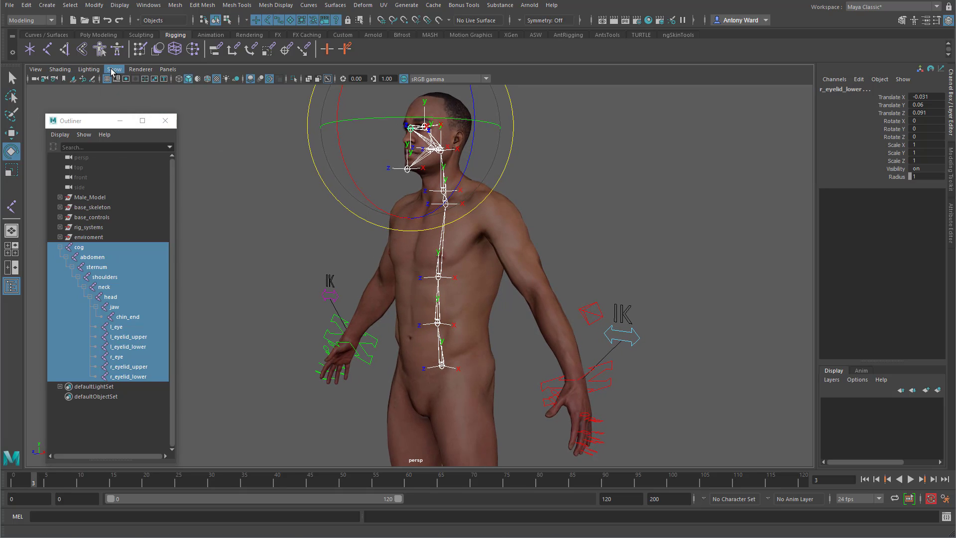
Hide the polygon meshes in the perspective view and clear the joint selection.
{"action": "left_click", "coordinate": [58, 73]}
{"action": "left_click", "coordinate": [133, 172]}
{"action": "right_click_drag", "start_coordinate": [501, 339], "coordinate": [433, 331], "text": "alt"}
{"action": "left_click", "coordinate": [504, 333]}
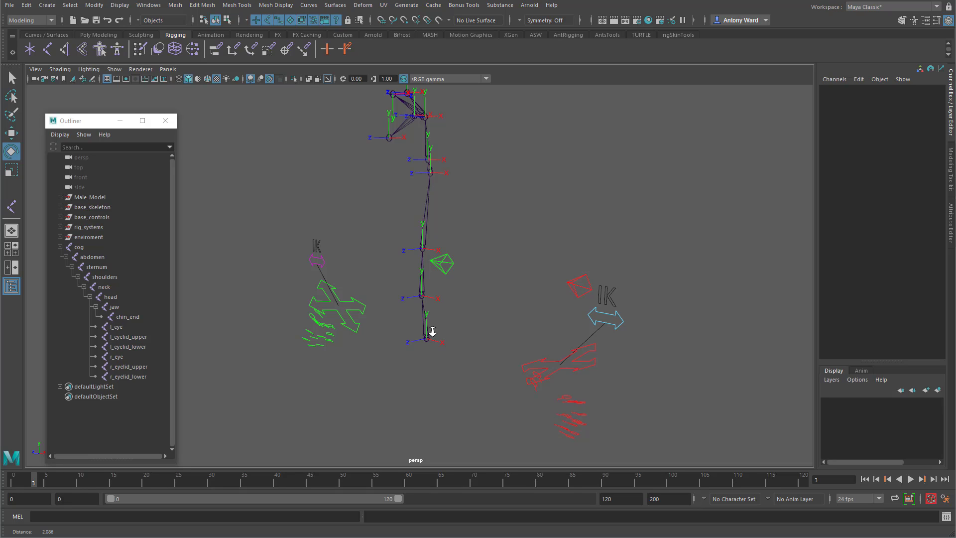
Unhide the left and right femur and clavicle joint chains in the base_skeleton group.
{"action": "left_click", "coordinate": [60, 208]}
{"action": "left_click_drag", "start_coordinate": [96, 217], "coordinate": [96, 245]}
{"action": "key", "text": "shift+h"}
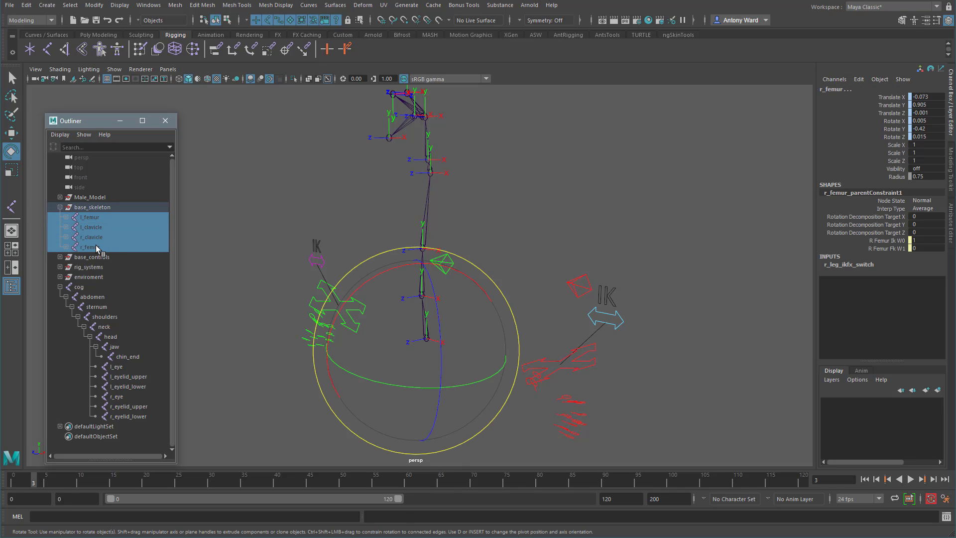
{"action": "key", "text": "f"}
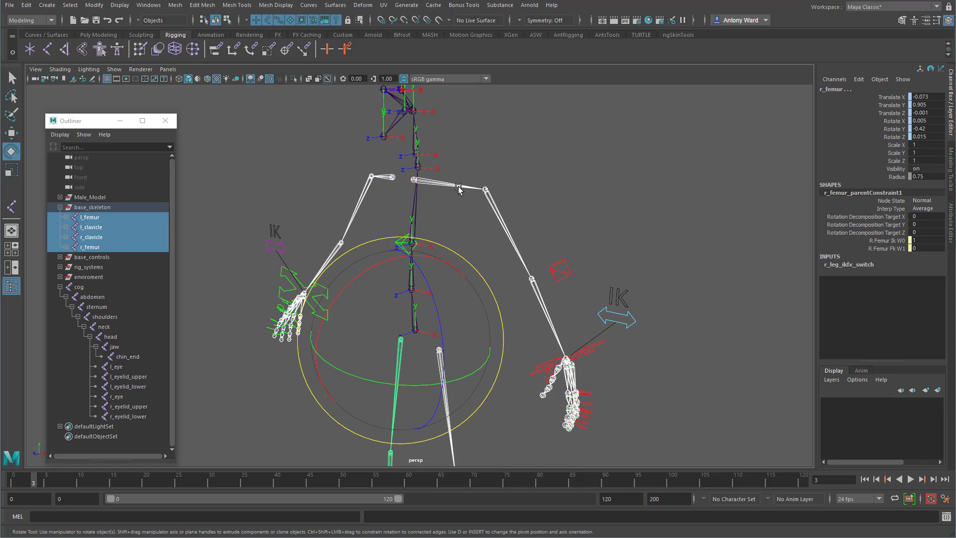
Examine the move axes of the left clavicle, femur and humerus joints to see how they follow the bone direction.
{"action": "left_click", "coordinate": [455, 187]}
{"action": "key", "text": "w"}
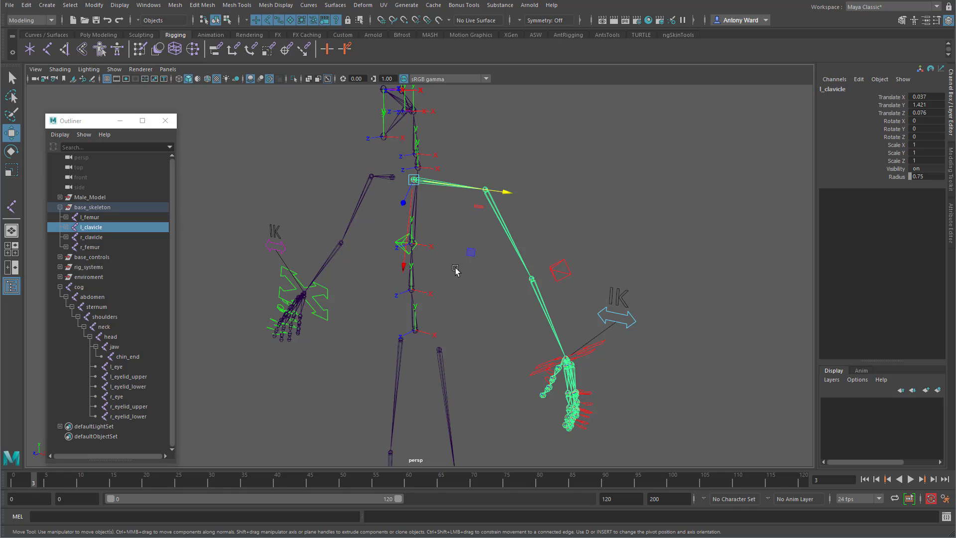
{"action": "left_click_drag", "start_coordinate": [422, 182], "coordinate": [405, 219], "text": "alt"}
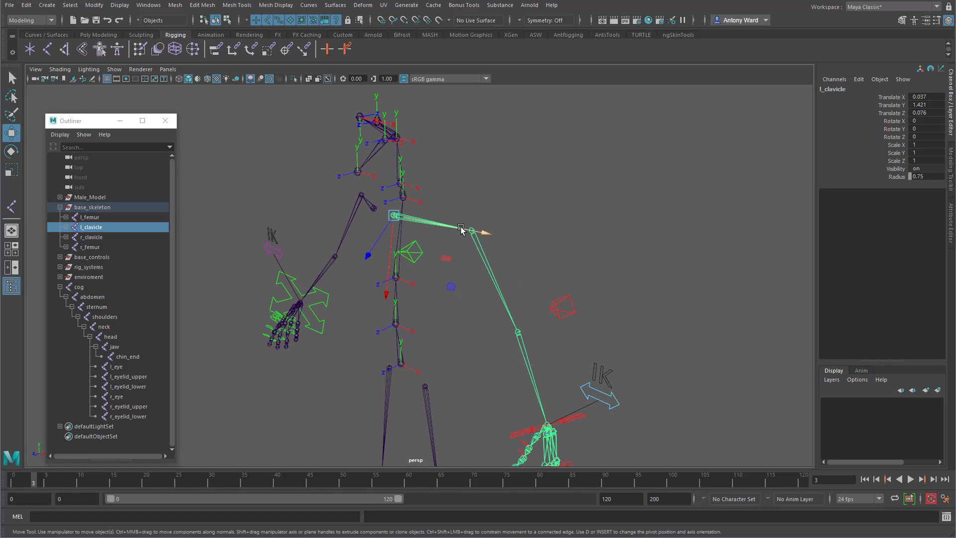
{"action": "left_click_drag", "start_coordinate": [431, 311], "coordinate": [451, 332], "text": "alt"}
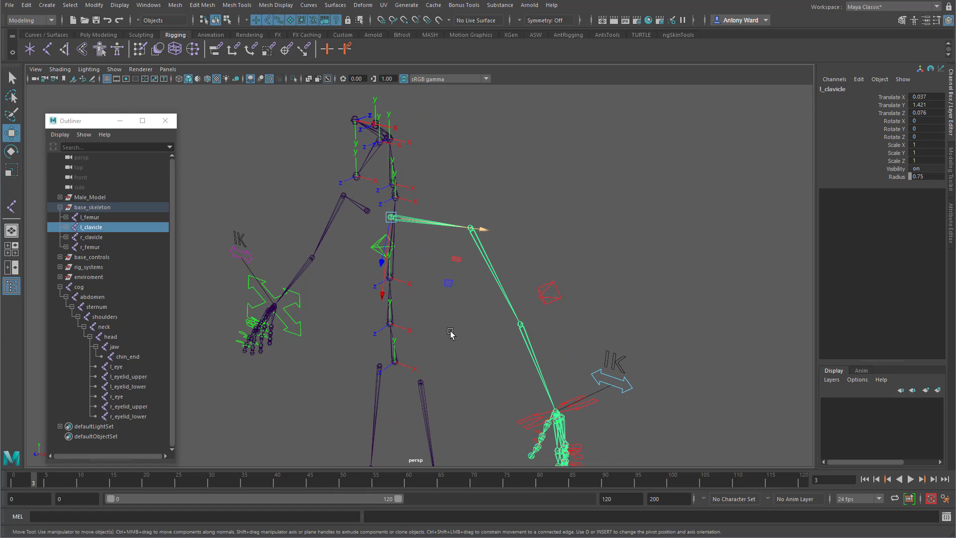
{"action": "left_click", "coordinate": [421, 388]}
{"action": "left_click_drag", "start_coordinate": [421, 388], "coordinate": [417, 330], "text": "alt"}
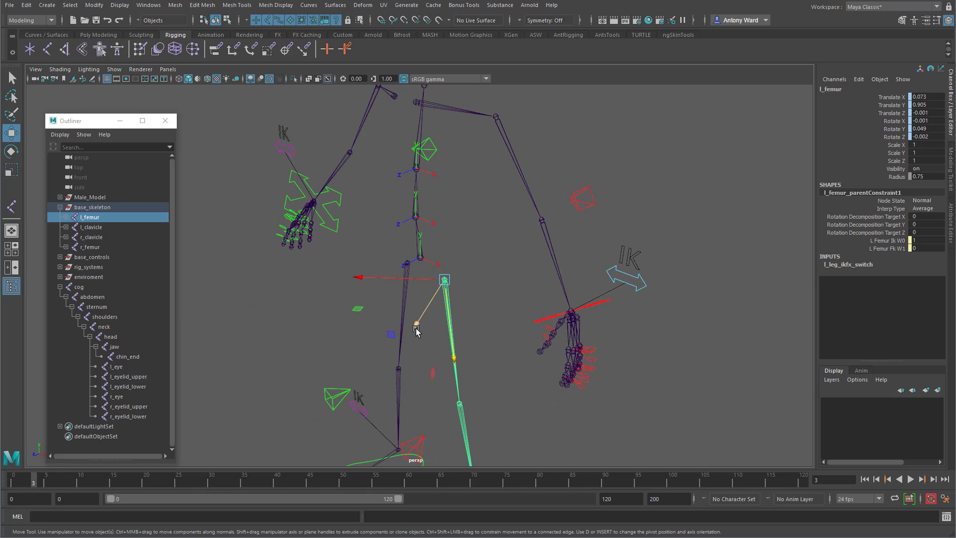
{"action": "left_click", "coordinate": [406, 305]}
{"action": "left_click_drag", "start_coordinate": [377, 306], "coordinate": [377, 197], "text": "alt"}
{"action": "left_click", "coordinate": [486, 203]}
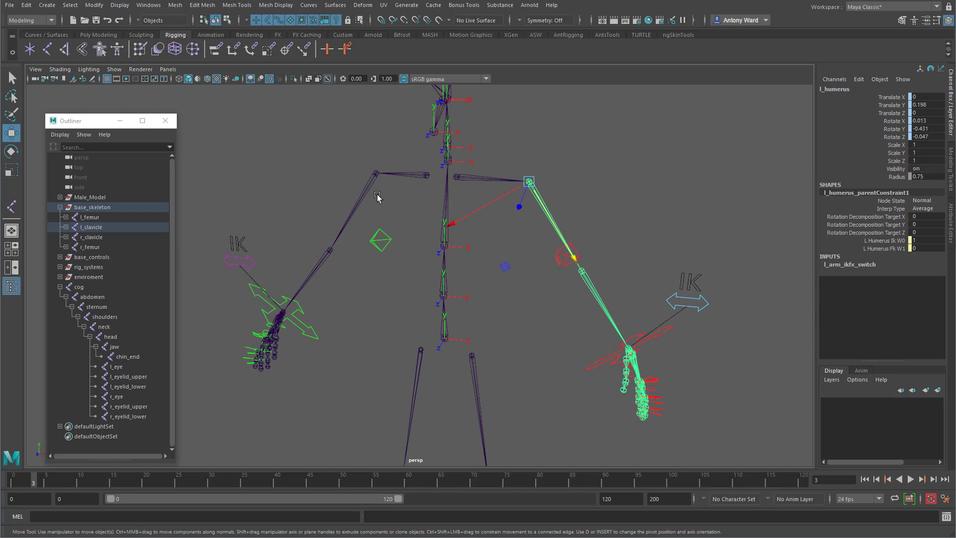
{"action": "left_click_drag", "start_coordinate": [604, 162], "coordinate": [569, 212], "text": "alt"}
{"action": "left_click", "coordinate": [574, 201]}
Open the Orient Joint options and reset them to their default settings.
{"action": "key", "text": "space"}
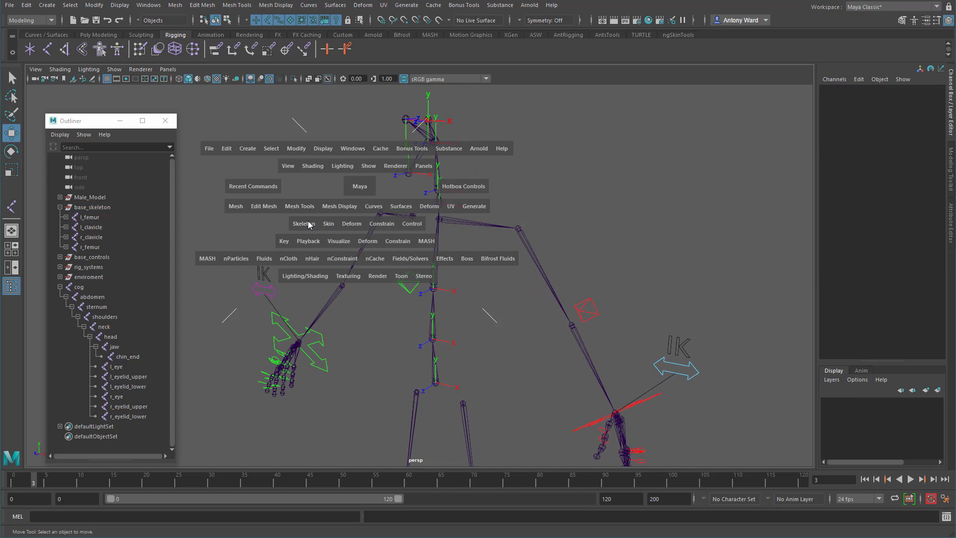
{"action": "left_click", "coordinate": [309, 224]}
{"action": "left_click", "coordinate": [403, 282]}
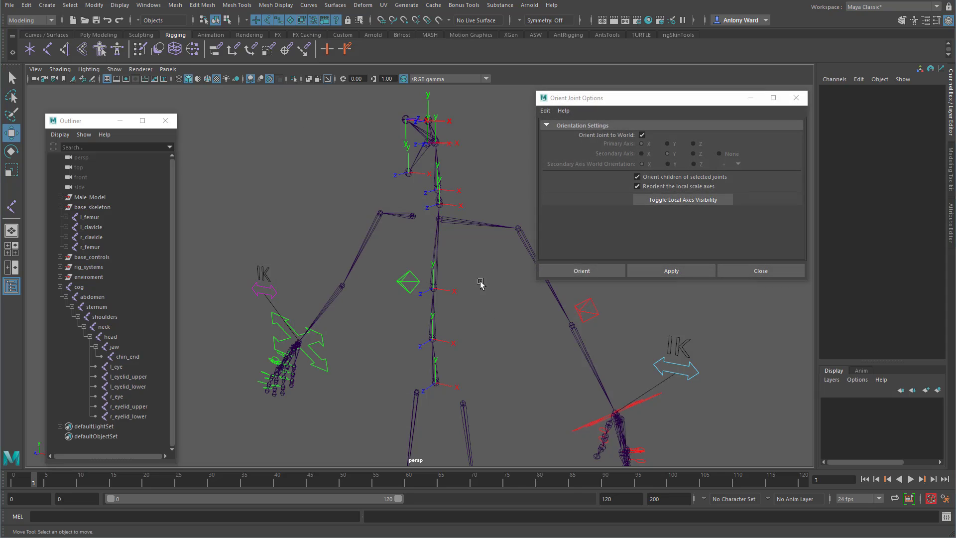
{"action": "left_click_drag", "start_coordinate": [653, 104], "coordinate": [671, 95]}
{"action": "left_click", "coordinate": [562, 106]}
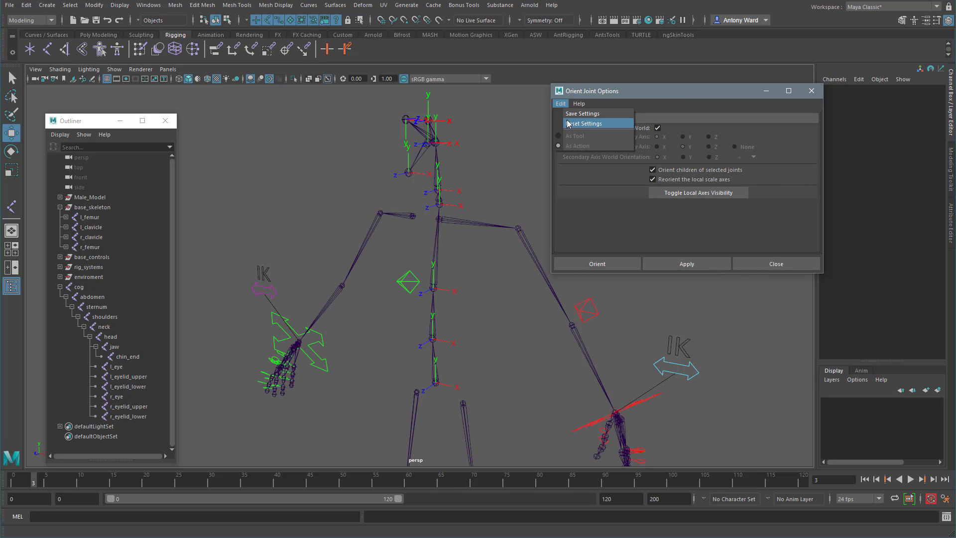
{"action": "left_click", "coordinate": [587, 123]}
Orient the joint hierarchy from the cog with primary axis Y, secondary axis Z and secondary axis world orientation Z.
{"action": "middle_click_drag", "start_coordinate": [478, 355], "coordinate": [420, 353], "text": "alt"}
{"action": "mouse_move", "coordinate": [420, 354]}
{"action": "left_mouse_down", "text": "alt"}
{"action": "mouse_move", "coordinate": [447, 348]}
{"action": "mouse_move", "coordinate": [435, 345]}
{"action": "left_mouse_up", "text": "alt"}
{"action": "left_click", "coordinate": [409, 382]}
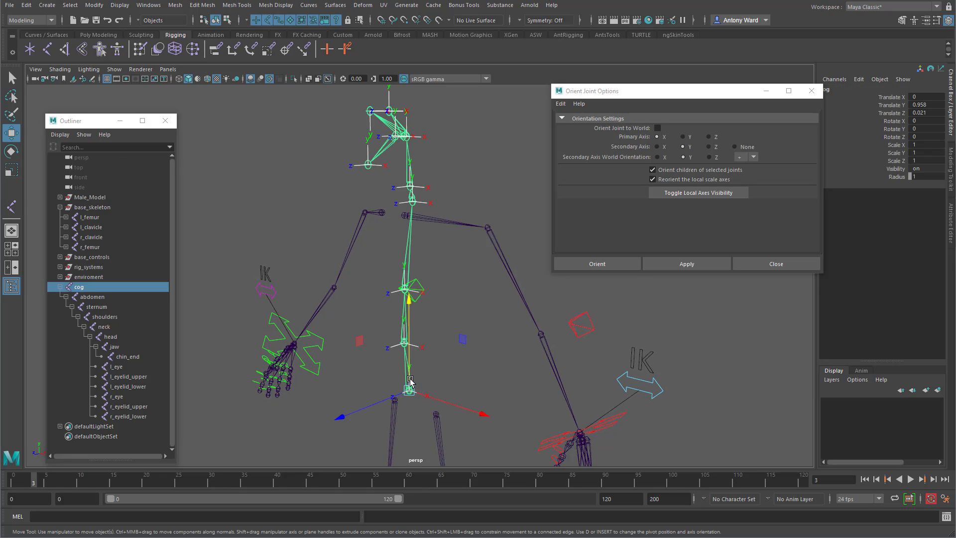
{"action": "left_click", "coordinate": [709, 146]}
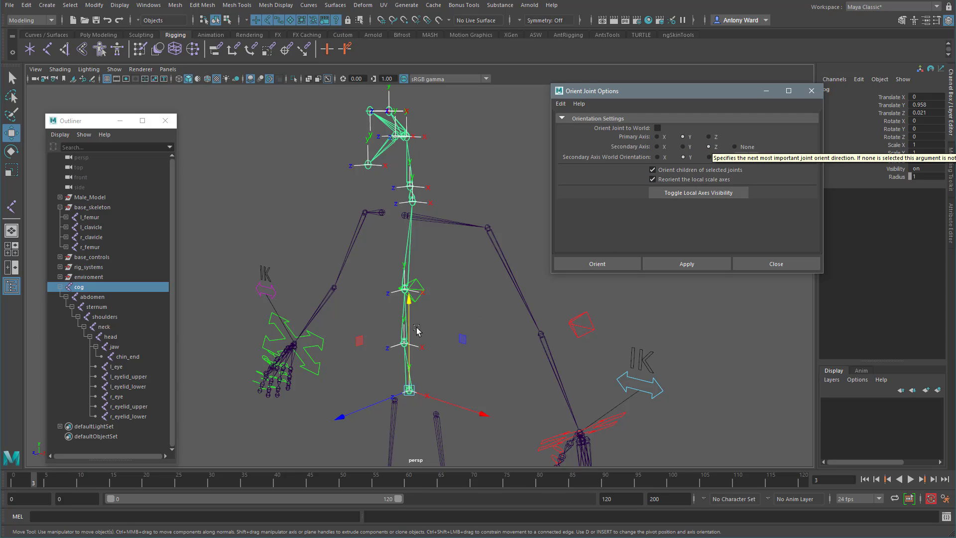
{"action": "left_click", "coordinate": [33, 481]}
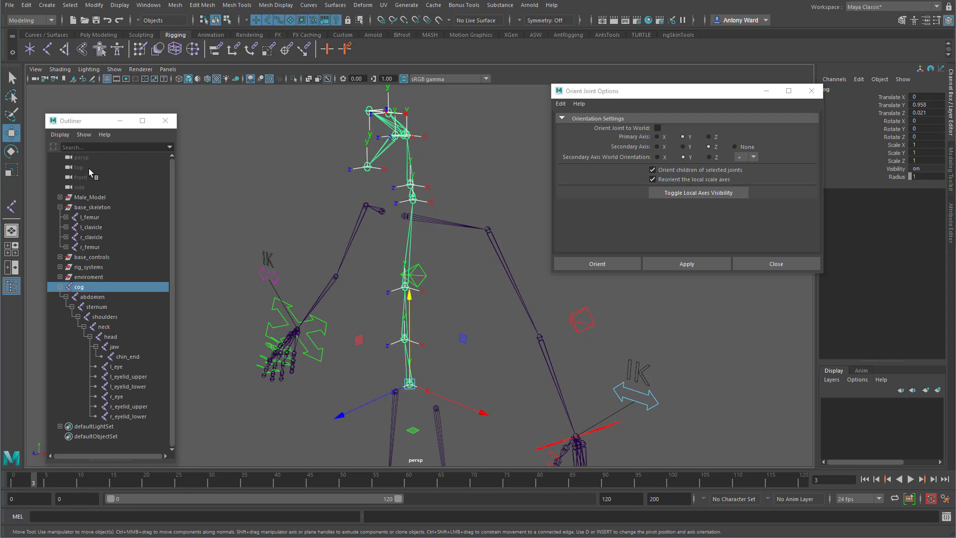
{"action": "left_click_drag", "start_coordinate": [82, 121], "coordinate": [91, 101]}
{"action": "left_click", "coordinate": [709, 158]}
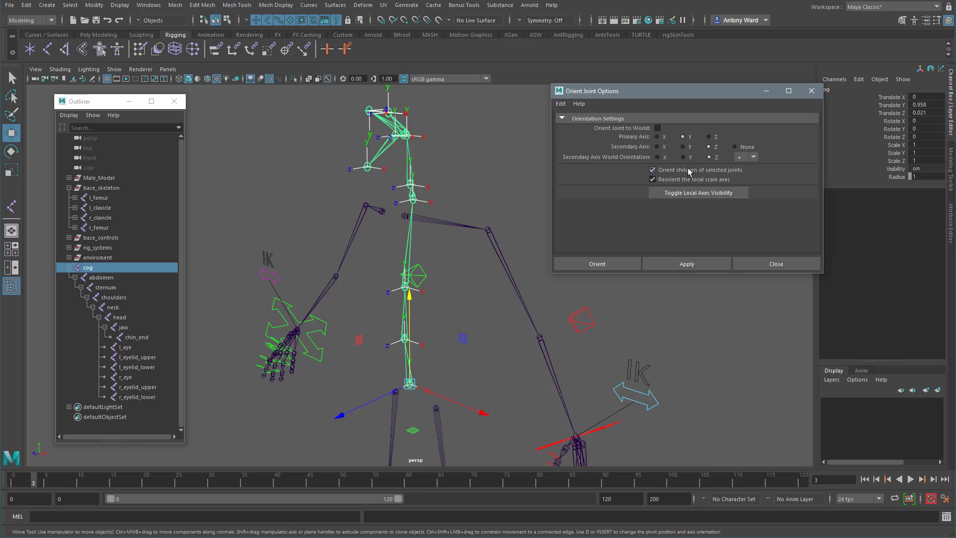
{"action": "left_click", "coordinate": [664, 269]}
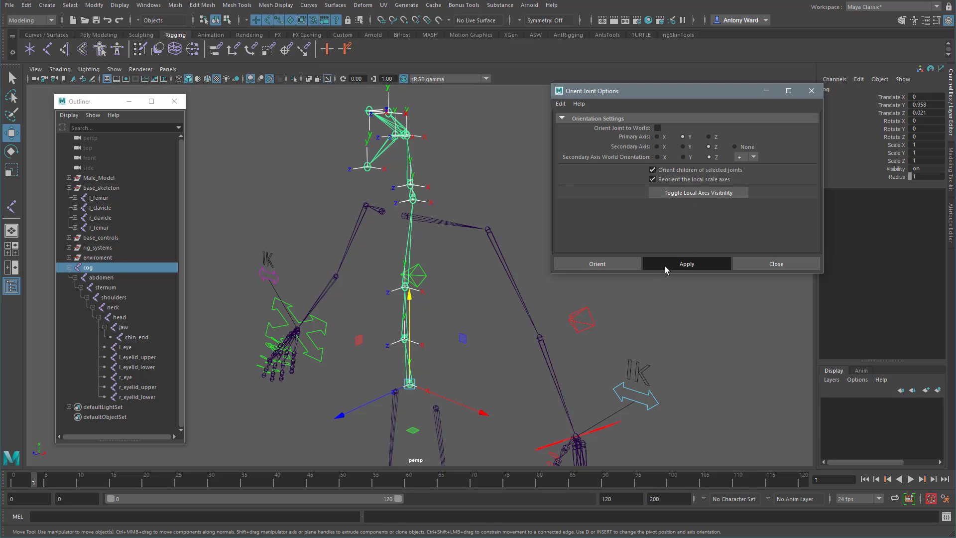
Examine the local rotation axes along the spine and on the head joint with the Rotate tool.
{"action": "left_click_drag", "start_coordinate": [437, 402], "coordinate": [418, 398], "text": "alt"}
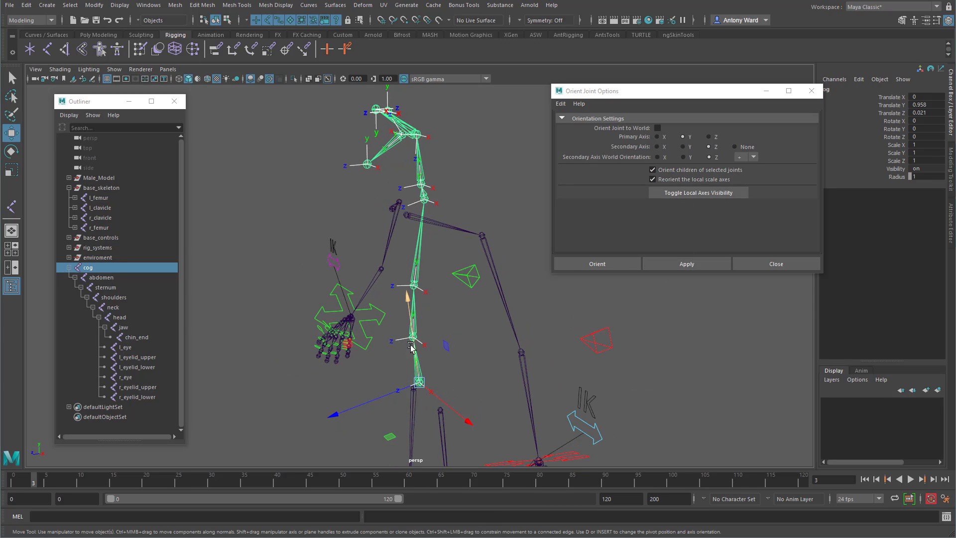
{"action": "middle_click_drag", "start_coordinate": [332, 269], "coordinate": [340, 359], "text": "alt"}
{"action": "right_click_drag", "start_coordinate": [339, 358], "coordinate": [528, 337], "text": "alt"}
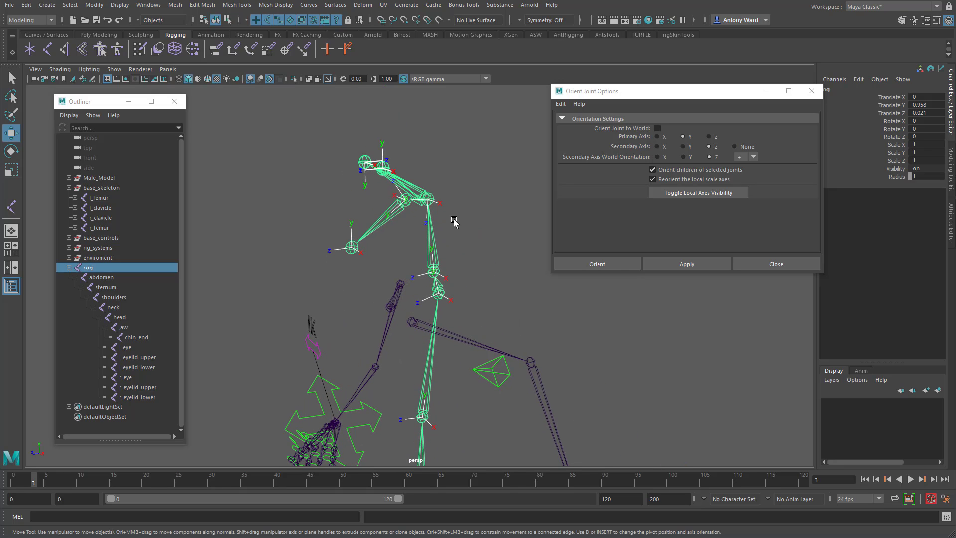
{"action": "left_click", "coordinate": [429, 202]}
{"action": "left_click_drag", "start_coordinate": [429, 202], "coordinate": [383, 242], "text": "alt"}
{"action": "key", "text": "e"}
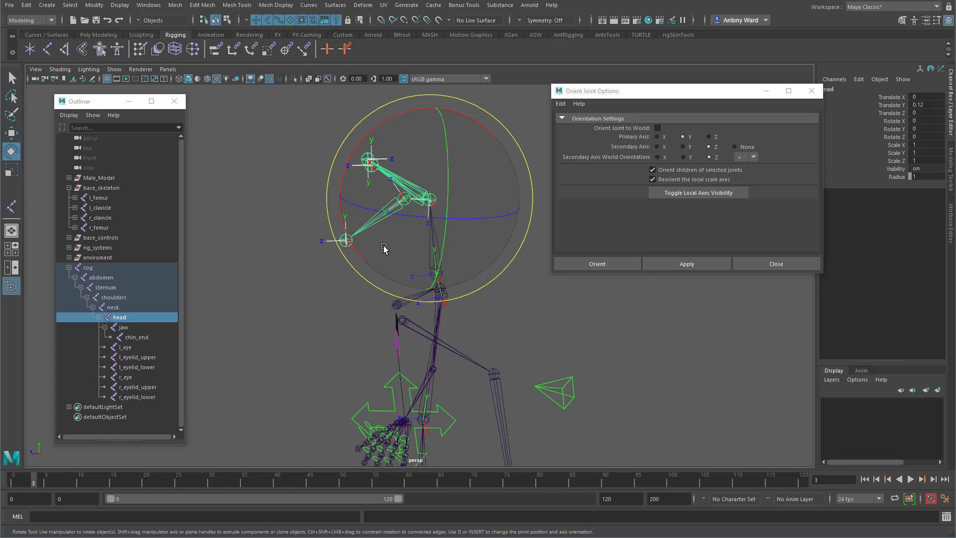
{"action": "left_click_drag", "start_coordinate": [384, 248], "coordinate": [449, 250], "text": "alt"}
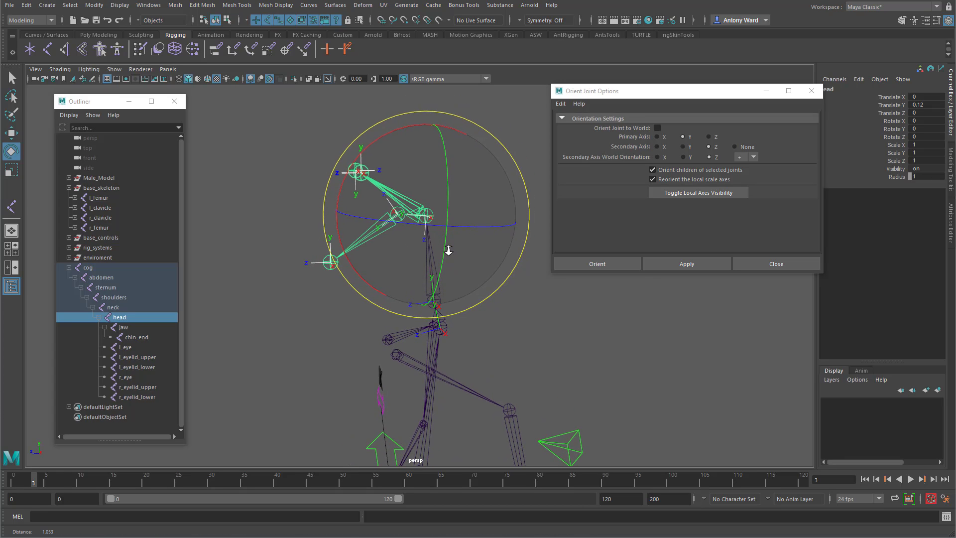
Unparent the head joint from the neck and the jaw joint from the head.
{"action": "middle_click_drag", "start_coordinate": [133, 324], "coordinate": [98, 269]}
{"action": "left_click", "coordinate": [69, 268]}
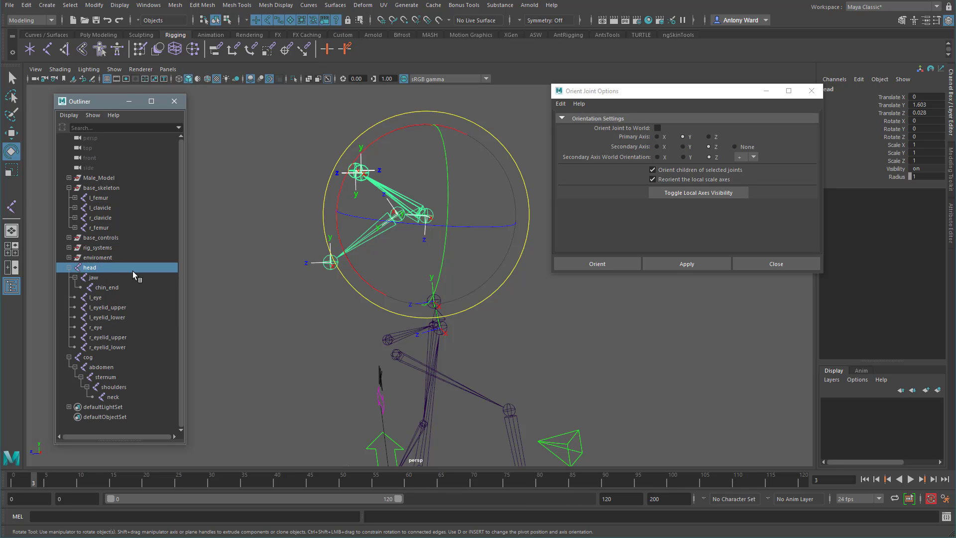
{"action": "mouse_move", "coordinate": [391, 201]}
{"action": "left_mouse_down", "text": "alt"}
{"action": "mouse_move", "coordinate": [378, 199]}
{"action": "mouse_move", "coordinate": [405, 194]}
{"action": "left_mouse_up", "text": "alt"}
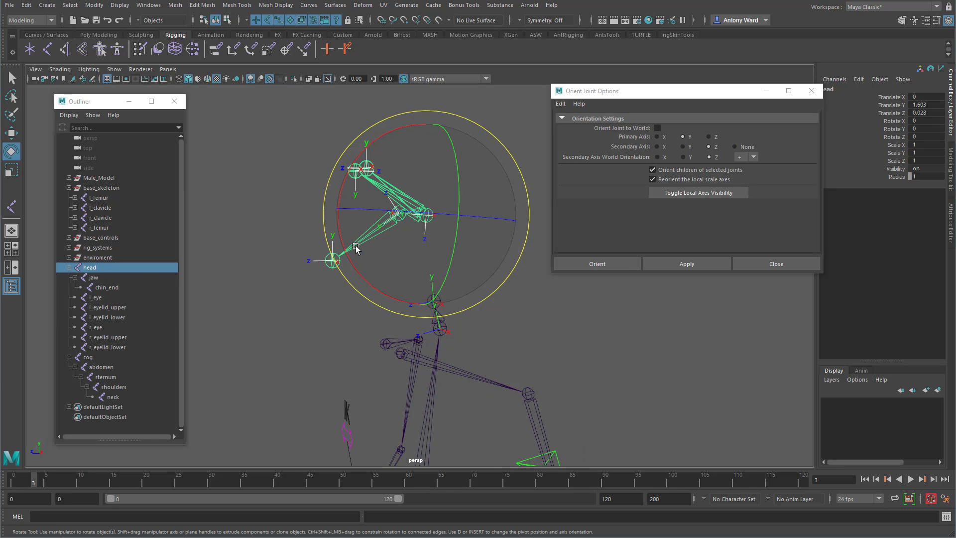
{"action": "left_click_drag", "start_coordinate": [300, 230], "coordinate": [361, 227], "text": "alt"}
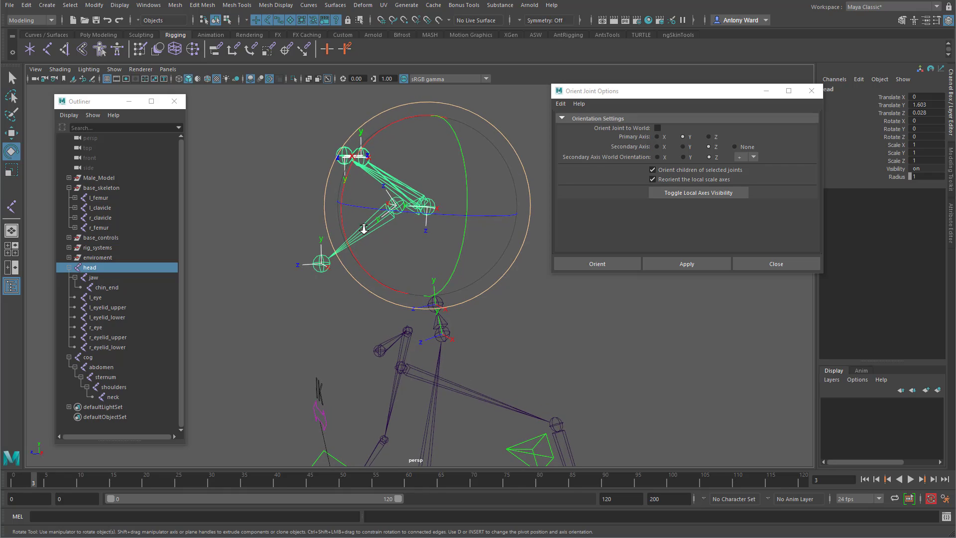
{"action": "left_click", "coordinate": [302, 318]}
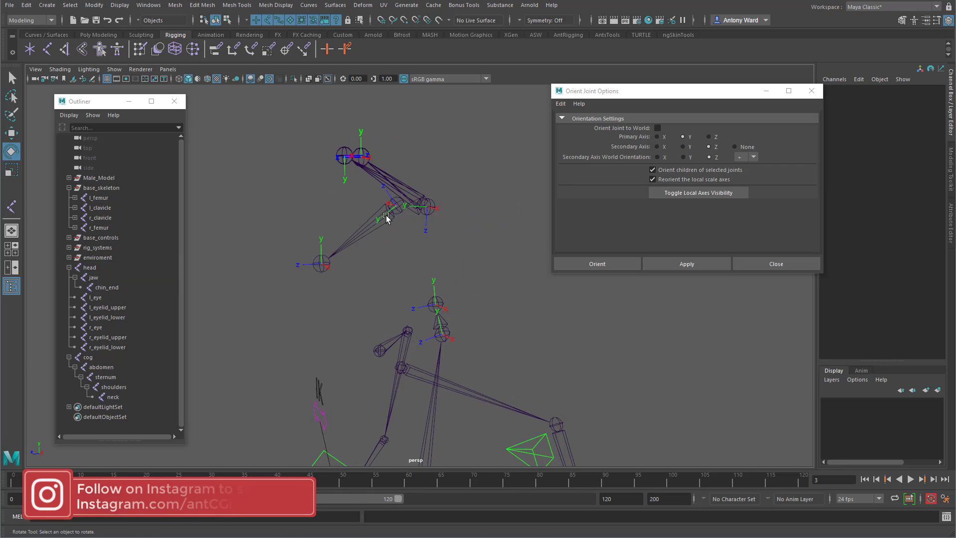
{"action": "left_click", "coordinate": [93, 278]}
{"action": "left_click_drag", "start_coordinate": [97, 282], "coordinate": [99, 268]}
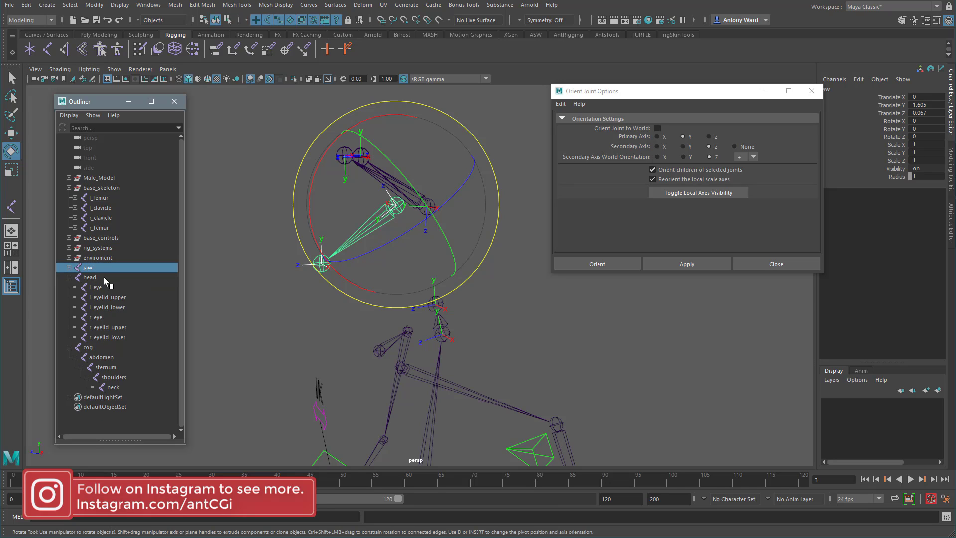
Orient the head joint and its eye and eyelid children to the world.
{"action": "left_click", "coordinate": [104, 277]}
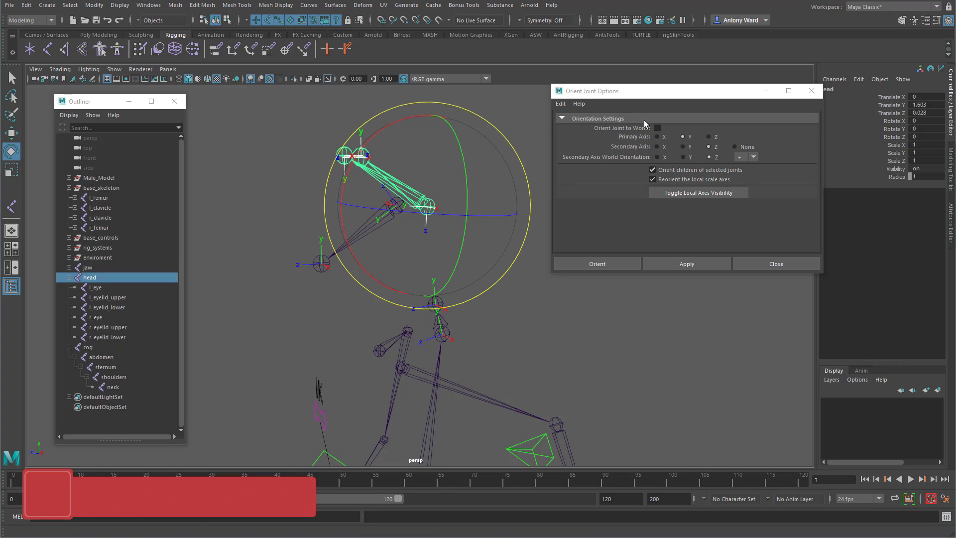
{"action": "left_click", "coordinate": [658, 128]}
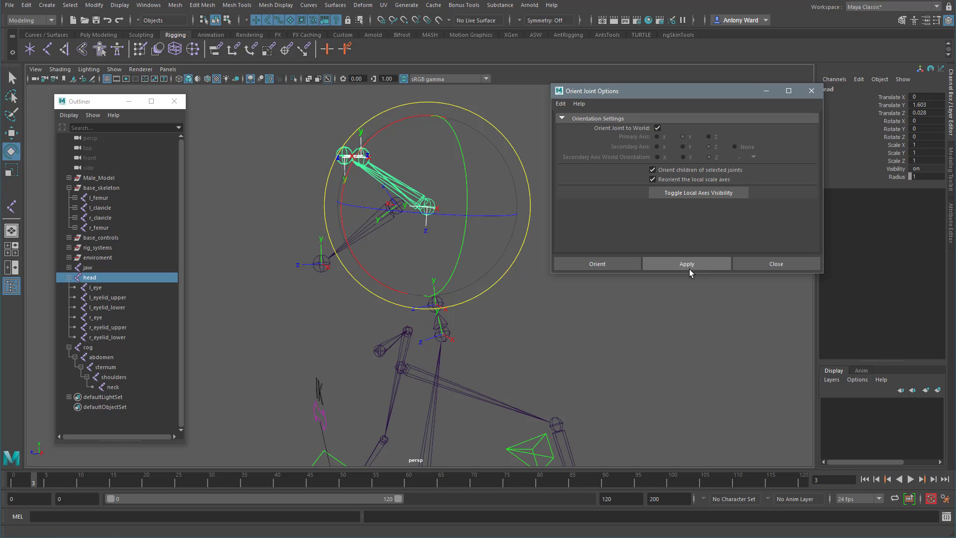
{"action": "left_click_drag", "start_coordinate": [299, 197], "coordinate": [356, 168], "text": "alt"}
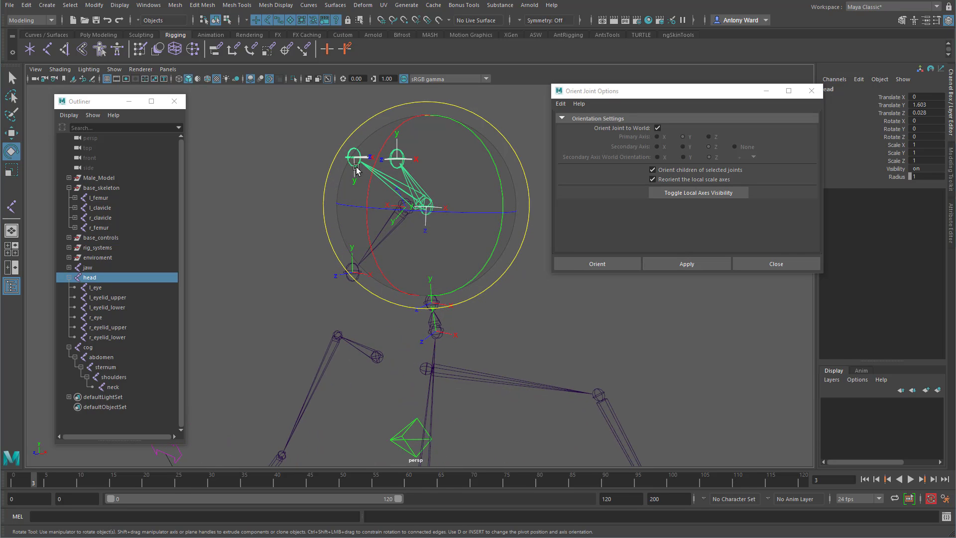
{"action": "left_click", "coordinate": [686, 264]}
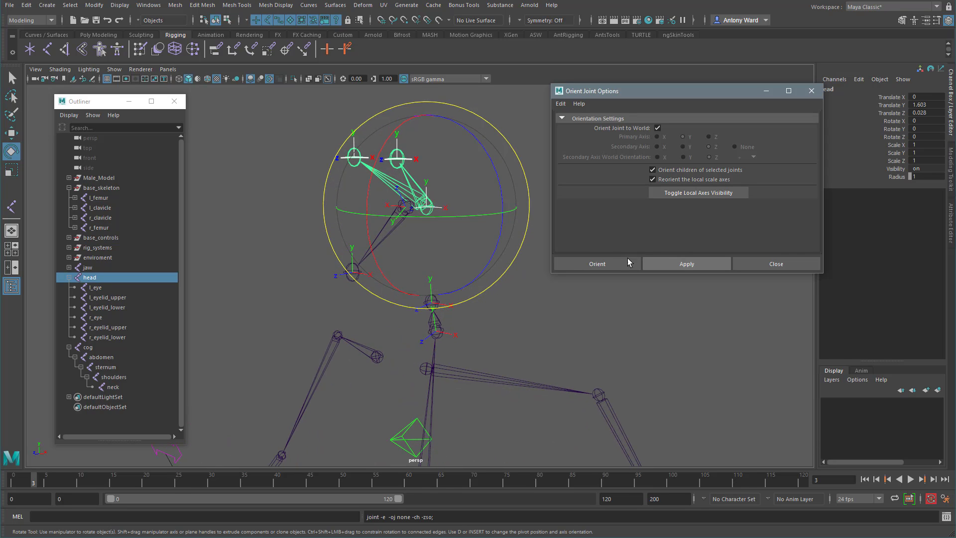
{"action": "left_click_drag", "start_coordinate": [499, 288], "coordinate": [463, 284], "text": "alt"}
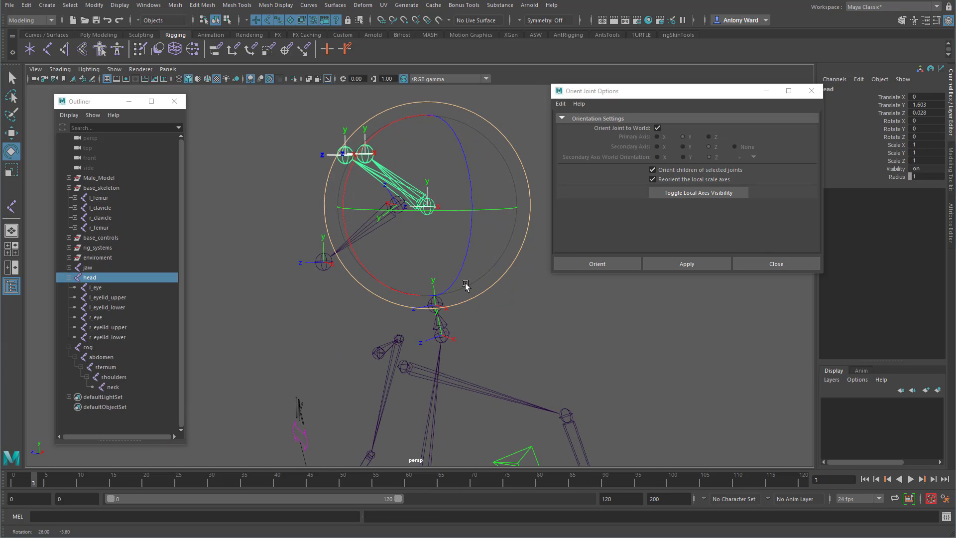
Parent the jaw joint back to the head and the head joint back to the neck.
{"action": "left_click", "coordinate": [87, 268]}
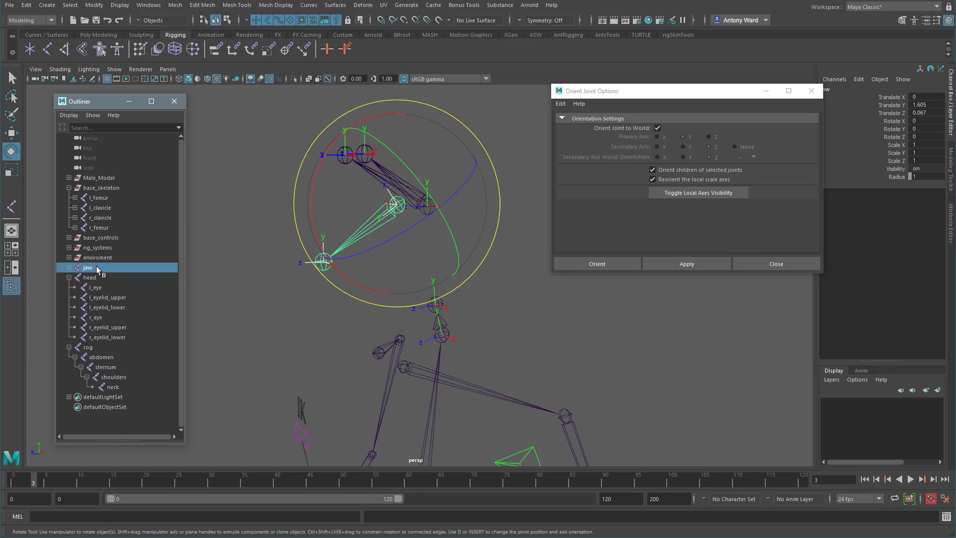
{"action": "left_click_drag", "start_coordinate": [97, 280], "coordinate": [97, 279]}
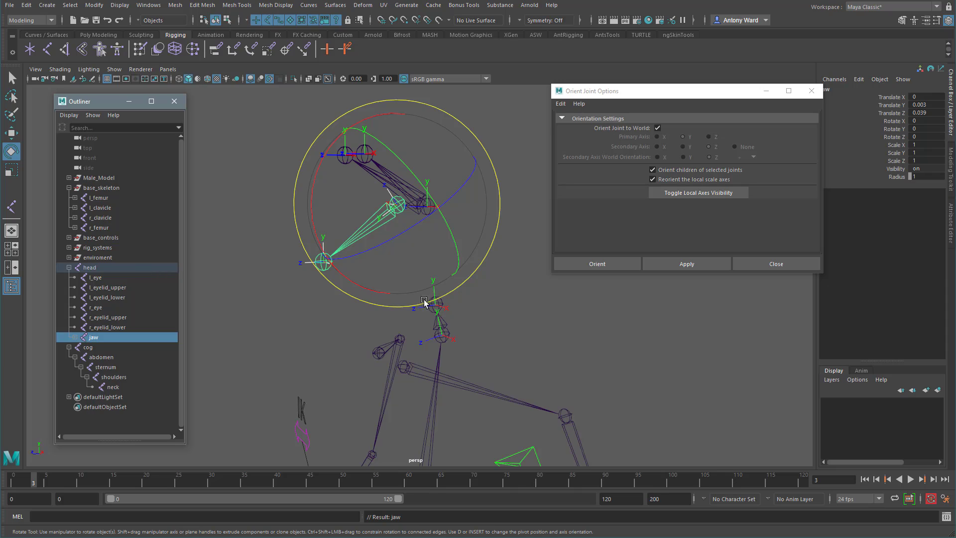
{"action": "left_click", "coordinate": [96, 269]}
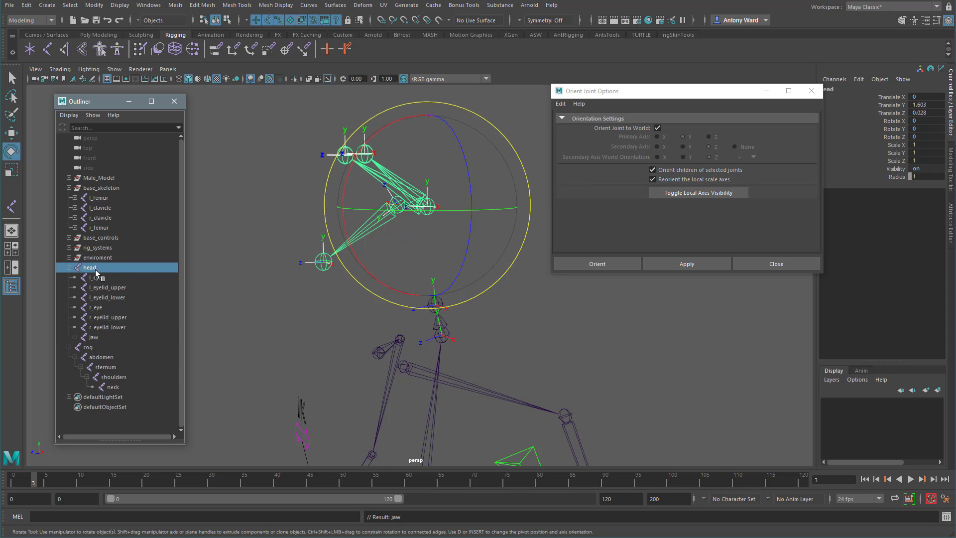
{"action": "left_click_drag", "start_coordinate": [109, 388], "coordinate": [110, 387]}
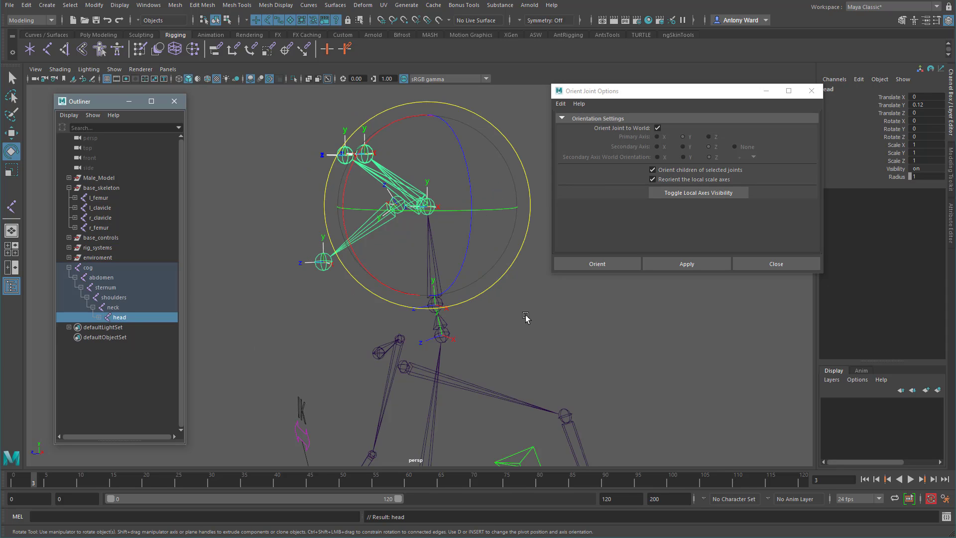
Apply Orient Joint to World to the chin_end joint at the tip of the jaw.
{"action": "left_click", "coordinate": [321, 265]}
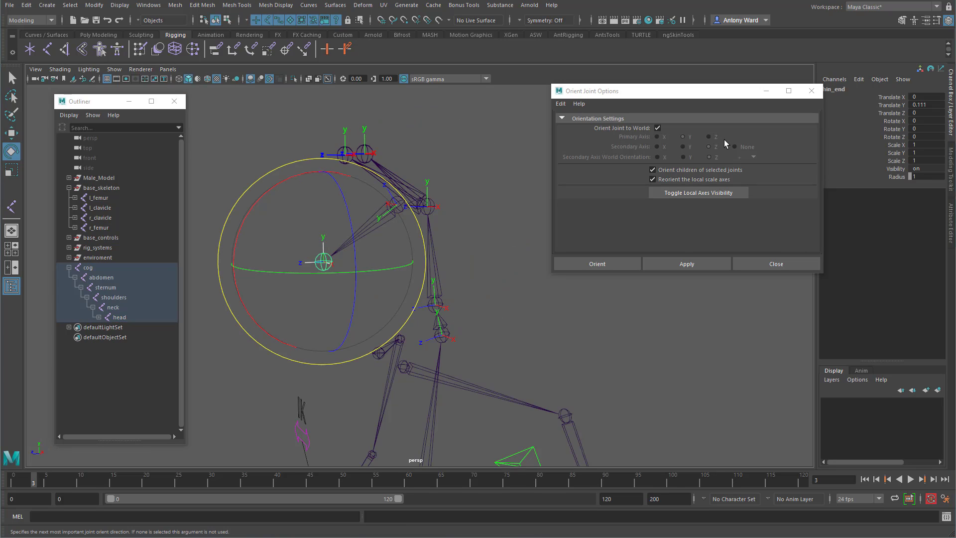
{"action": "left_click", "coordinate": [688, 263]}
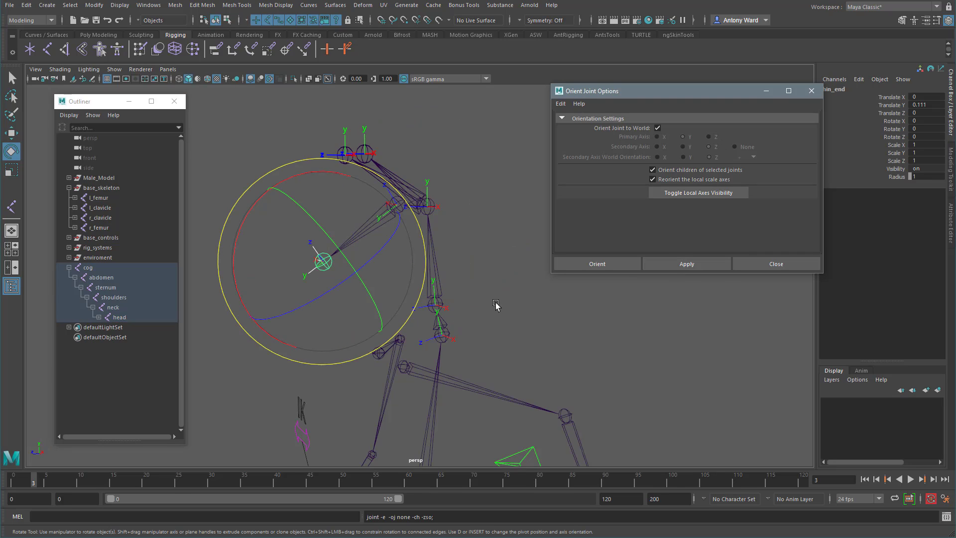
Try rotating the jaw and head joints to test their orientation, undoing each test rotation.
{"action": "left_click", "coordinate": [454, 259]}
{"action": "left_click", "coordinate": [375, 223]}
{"action": "mouse_move", "coordinate": [346, 262]}
{"action": "left_mouse_down", "text": "alt"}
{"action": "mouse_move", "coordinate": [340, 272]}
{"action": "mouse_move", "coordinate": [356, 273]}
{"action": "mouse_move", "coordinate": [345, 274]}
{"action": "left_mouse_up", "text": "alt"}
{"action": "key", "text": "ctrl+z"}
{"action": "left_click", "coordinate": [519, 292]}
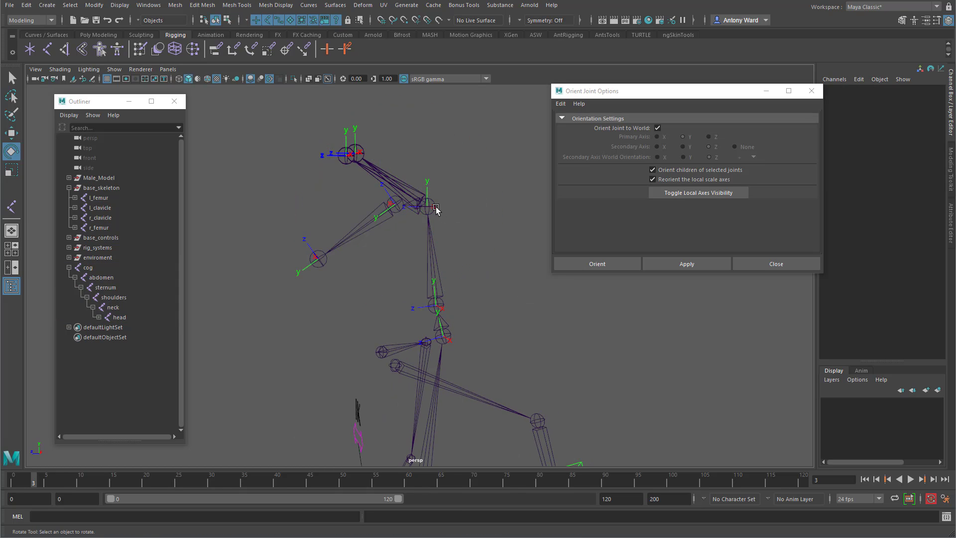
{"action": "left_click", "coordinate": [428, 206]}
{"action": "left_click_drag", "start_coordinate": [406, 234], "coordinate": [429, 256]}
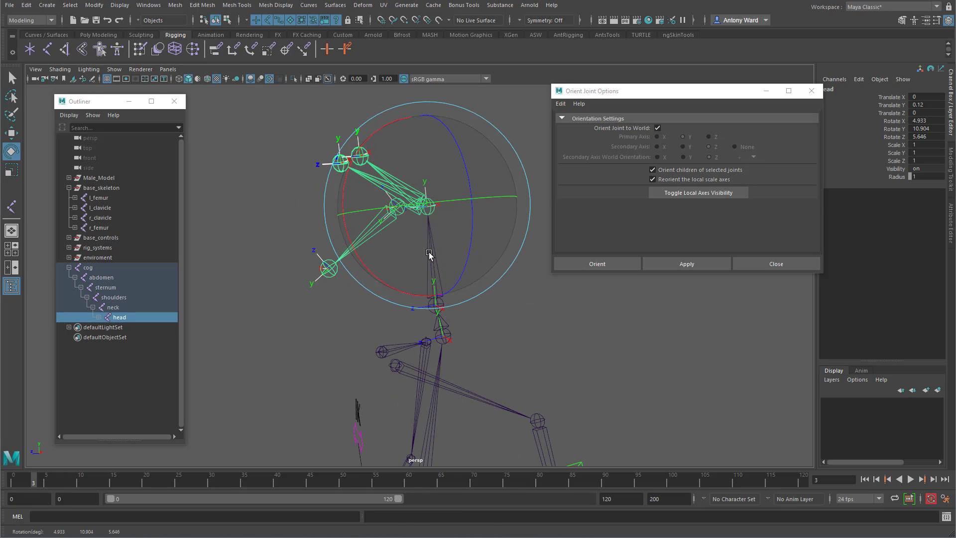
{"action": "key", "text": "ctrl+z"}
Hide the local rotation axes on the cog joint and its entire hierarchy.
{"action": "right_click_drag", "start_coordinate": [623, 368], "coordinate": [468, 327], "text": "alt"}
{"action": "middle_click_drag", "start_coordinate": [467, 327], "coordinate": [451, 175], "text": "alt"}
{"action": "left_click_drag", "start_coordinate": [396, 367], "coordinate": [581, 318], "text": "alt"}
{"action": "right_click_drag", "start_coordinate": [581, 318], "coordinate": [259, 286], "text": "alt"}
{"action": "middle_click_drag", "start_coordinate": [446, 244], "coordinate": [452, 307], "text": "alt"}
{"action": "left_click_drag", "start_coordinate": [453, 308], "coordinate": [453, 333], "text": "alt"}
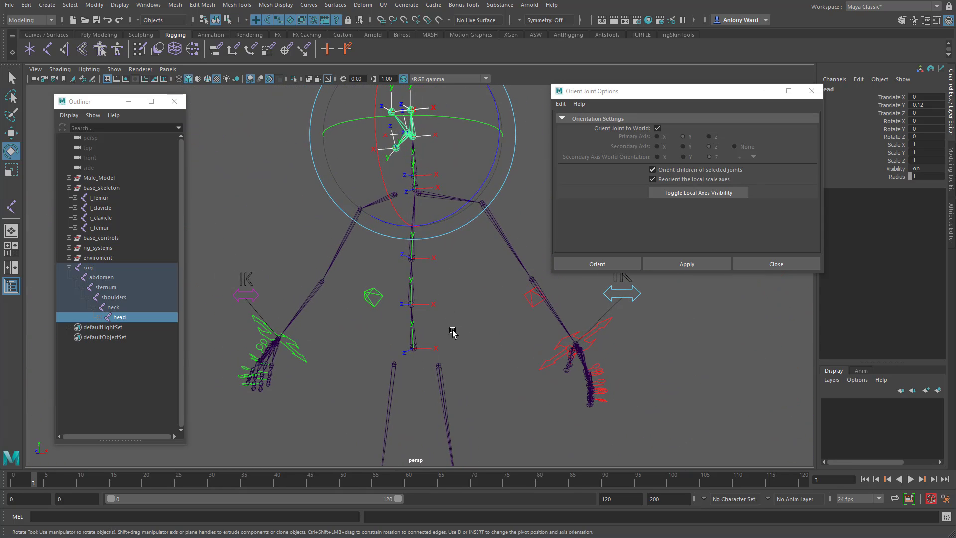
{"action": "left_click", "coordinate": [452, 333]}
{"action": "left_click", "coordinate": [413, 347]}
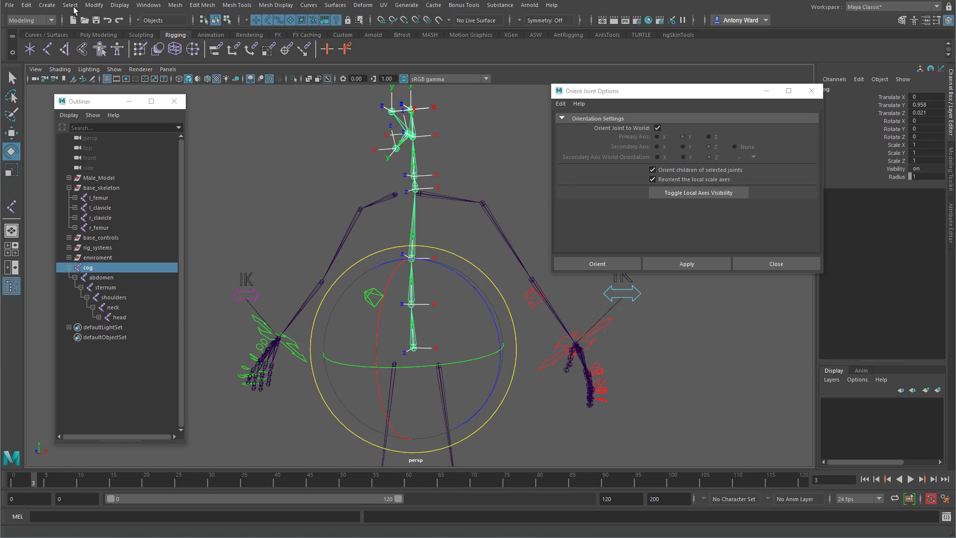
{"action": "left_click", "coordinate": [74, 9]}
{"action": "left_click", "coordinate": [90, 55]}
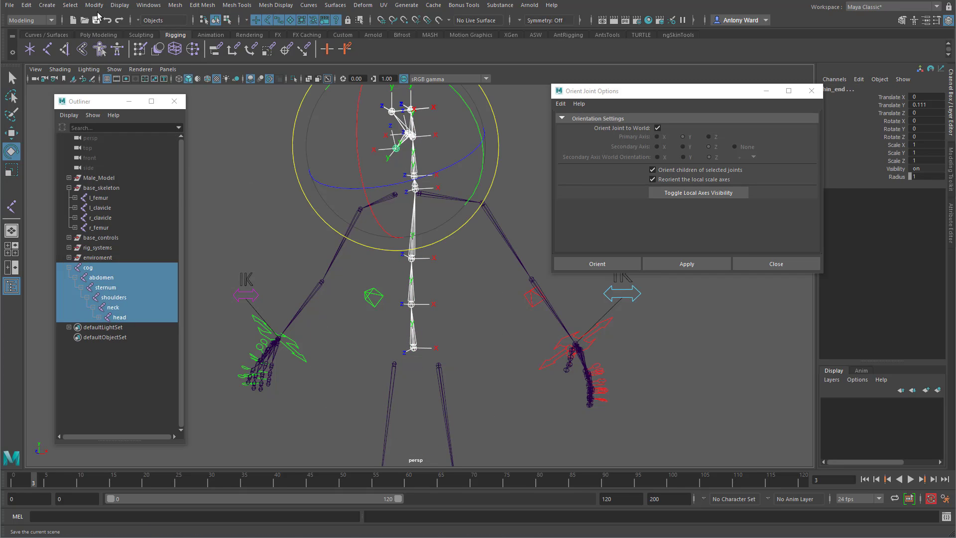
{"action": "left_click", "coordinate": [120, 5]}
{"action": "mouse_move", "coordinate": [224, 120]}
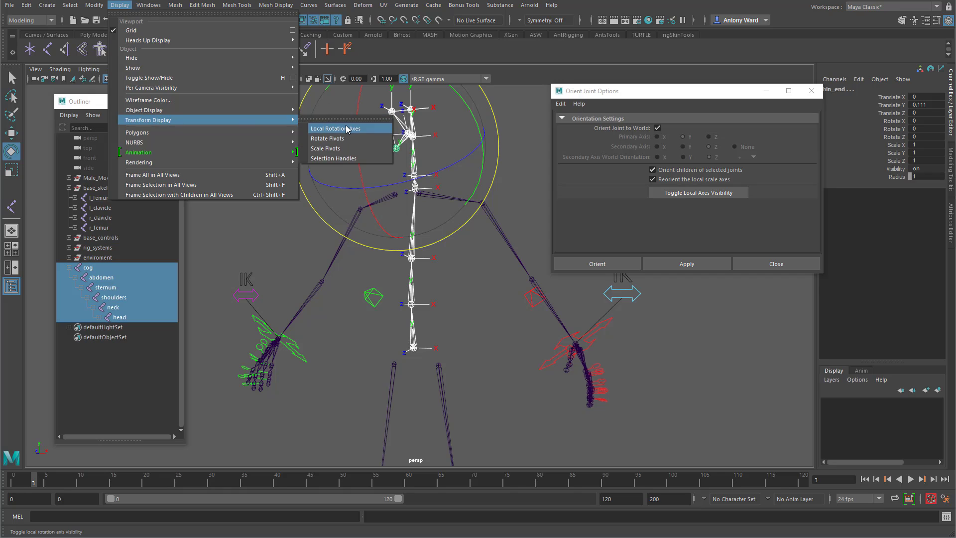
{"action": "left_click", "coordinate": [347, 129]}
{"action": "left_click_drag", "start_coordinate": [470, 321], "coordinate": [455, 325], "text": "alt"}
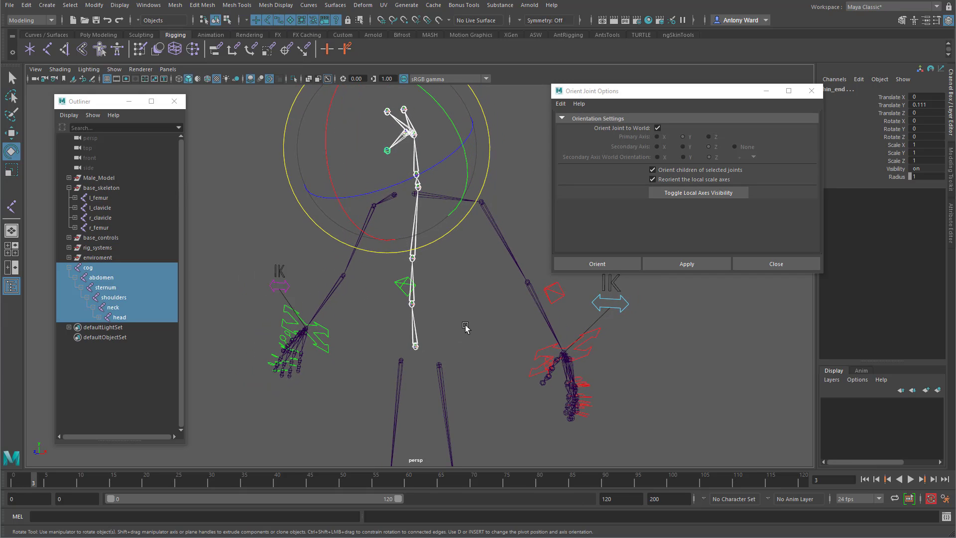
{"action": "left_click", "coordinate": [467, 324]}
Close the Orient Joint options and show polygons in the viewport again.
{"action": "left_click", "coordinate": [760, 264]}
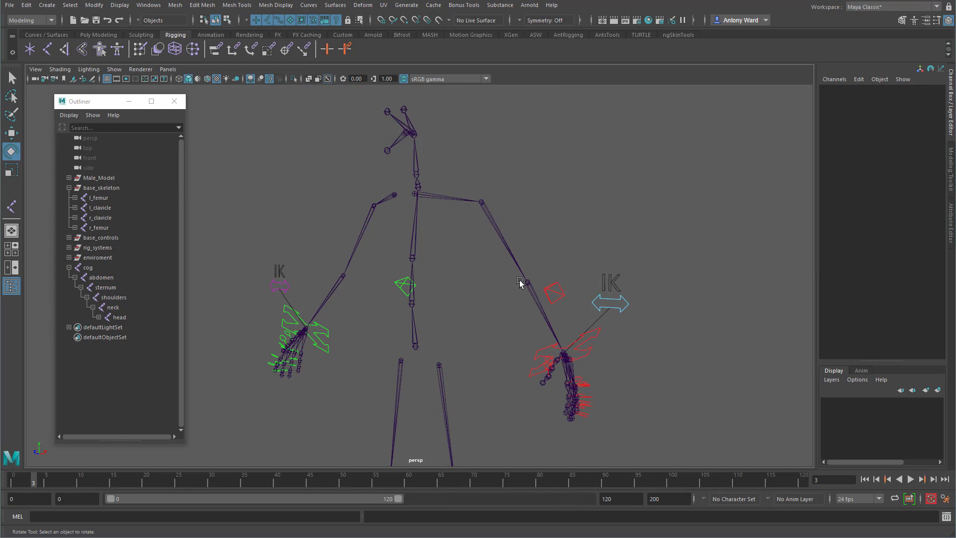
{"action": "left_click_drag", "start_coordinate": [519, 279], "coordinate": [430, 245], "text": "alt"}
{"action": "left_click", "coordinate": [114, 69]}
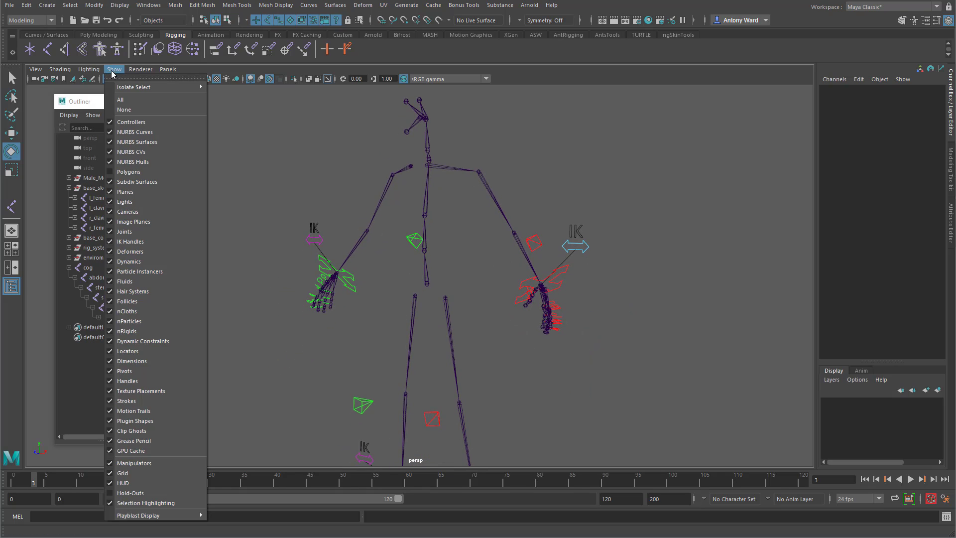
{"action": "left_click", "coordinate": [128, 172]}
{"action": "left_click_drag", "start_coordinate": [503, 357], "coordinate": [461, 312], "text": "alt"}
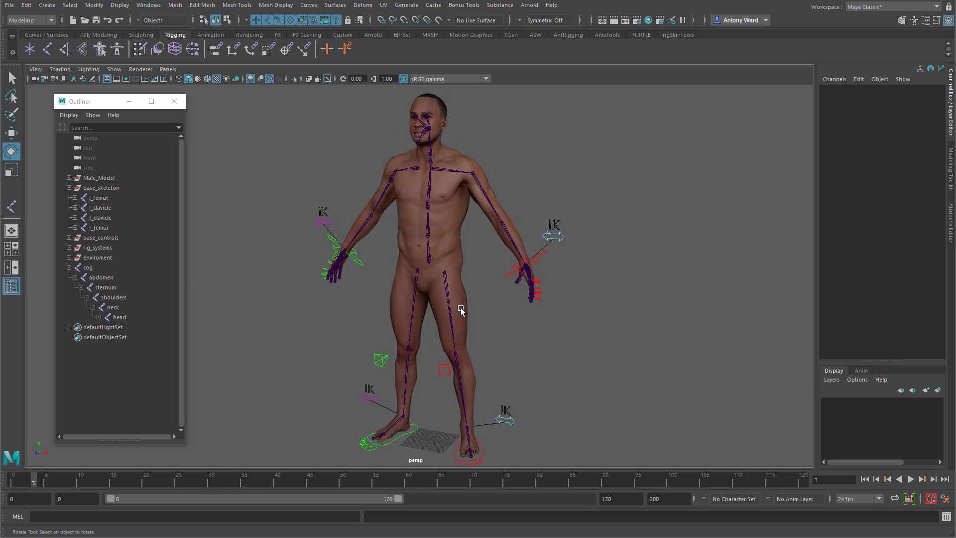
Parent the cog joint hierarchy under the base_skeleton group and expand it in the Outliner.
{"action": "left_click", "coordinate": [99, 318]}
{"action": "left_click", "coordinate": [69, 188]}
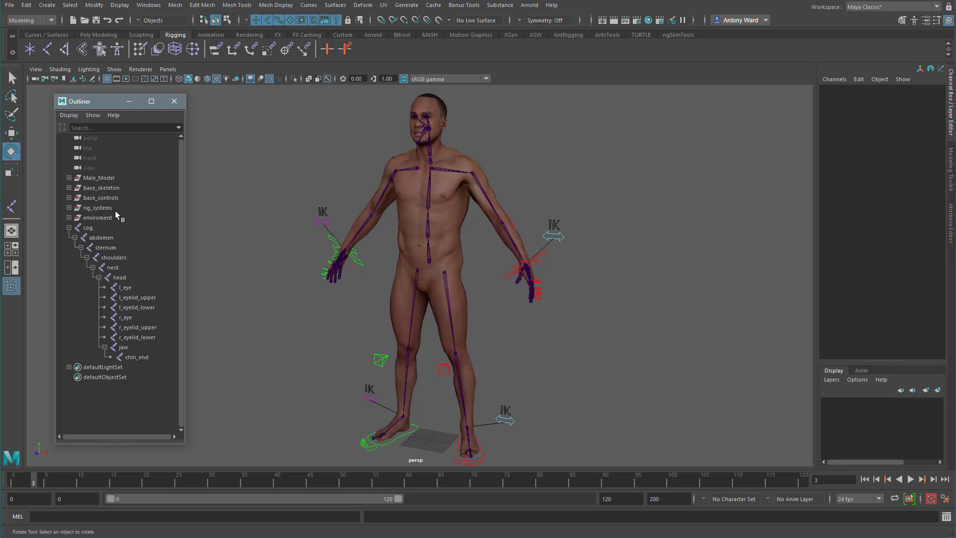
{"action": "left_click", "coordinate": [69, 188], "text": "shift"}
{"action": "left_click", "coordinate": [69, 188]}
{"action": "left_click", "coordinate": [69, 188]}
{"action": "middle_click_drag", "start_coordinate": [85, 269], "coordinate": [121, 190]}
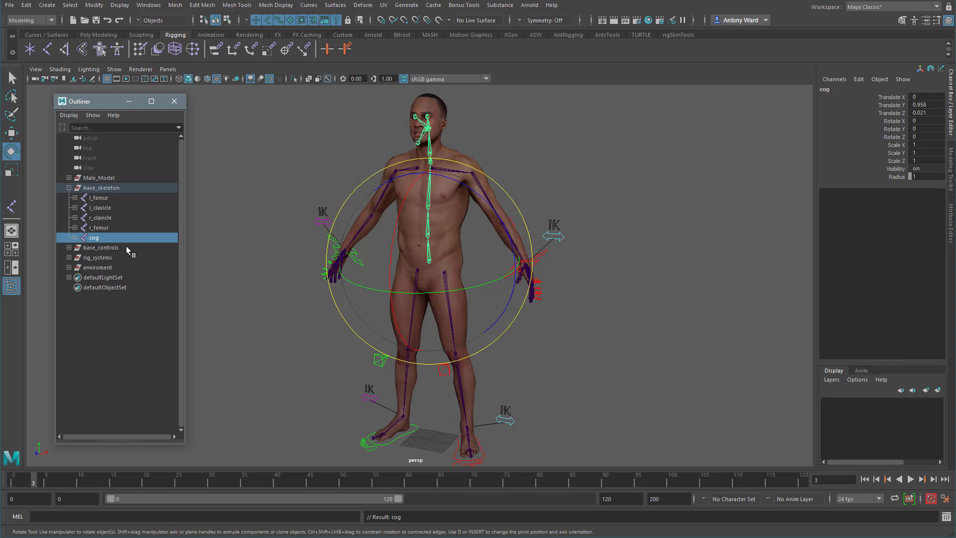
{"action": "left_click", "coordinate": [74, 237], "text": "shift"}
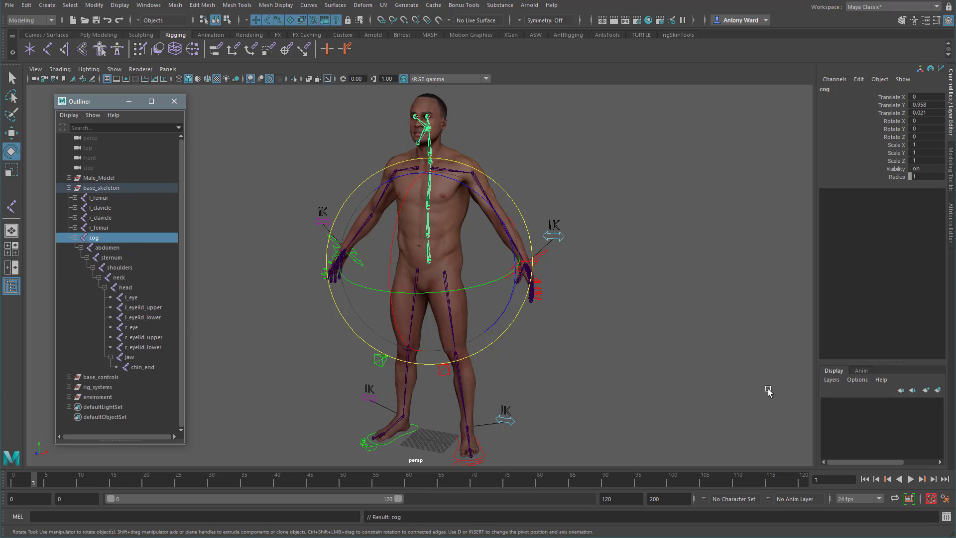
{"action": "left_click", "coordinate": [592, 364]}
{"action": "left_click_drag", "start_coordinate": [513, 343], "coordinate": [501, 281], "text": "alt"}
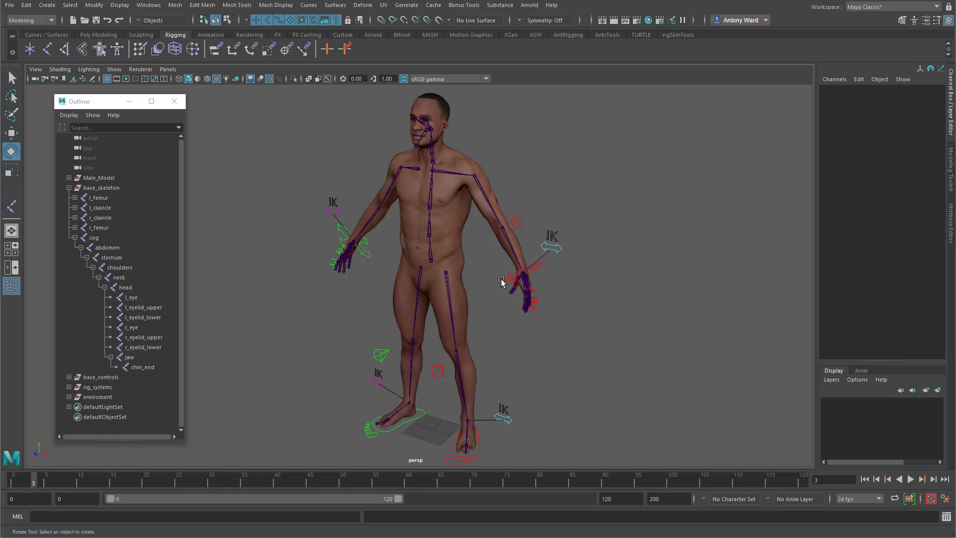
Duplicate l_arm_IK_ctrl and move the copy out of base_controls to the Outliner's top level, above Male_Model.
{"action": "left_click", "coordinate": [519, 274]}
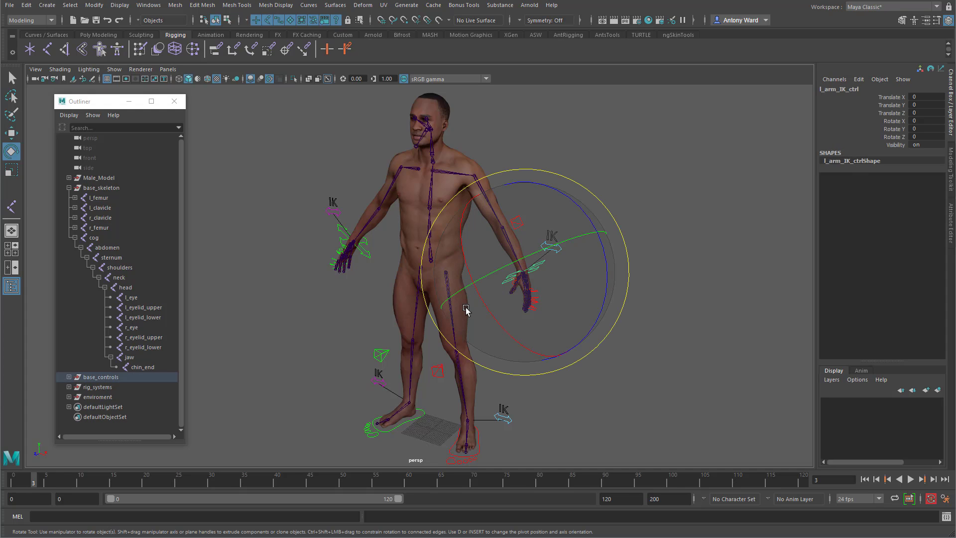
{"action": "left_click", "coordinate": [68, 188]}
{"action": "right_click", "coordinate": [120, 295]}
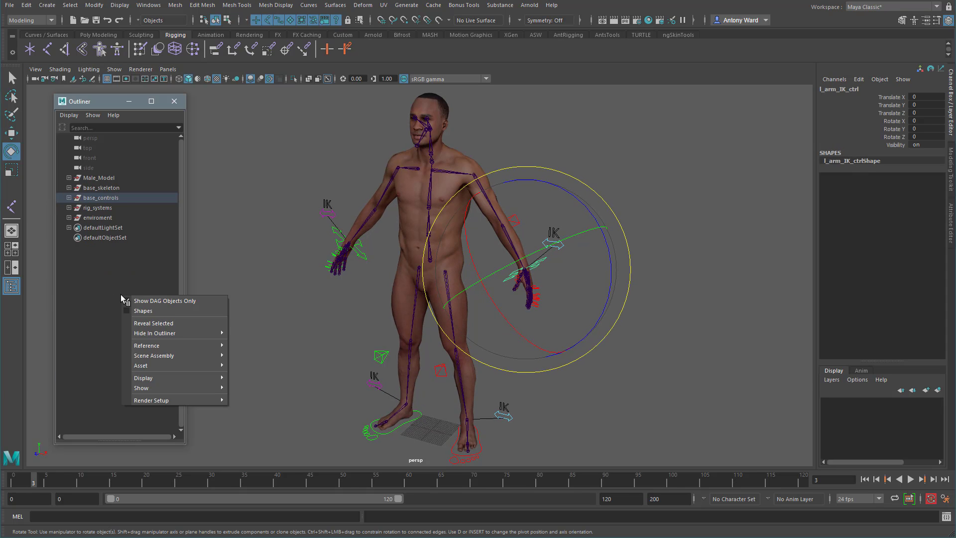
{"action": "left_click", "coordinate": [133, 322]}
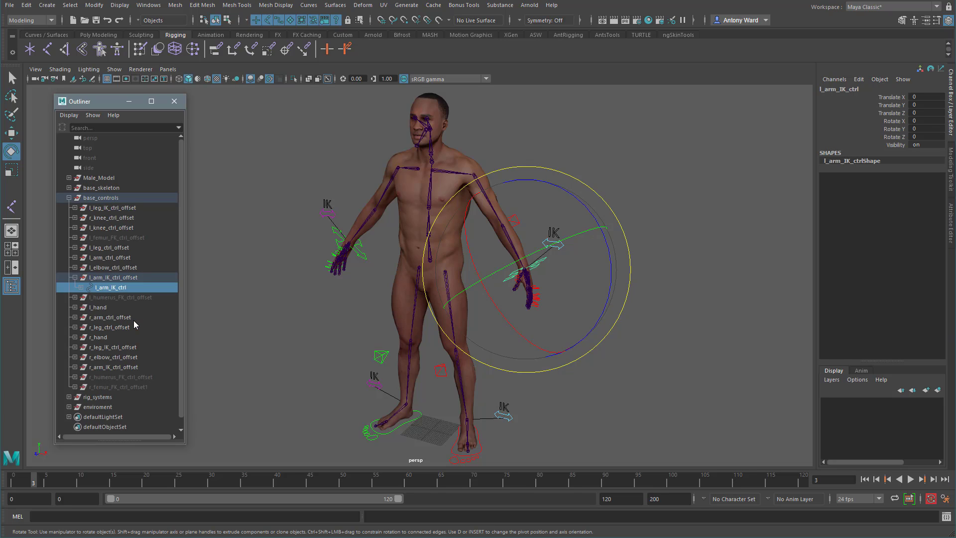
{"action": "key", "text": "ctrl+d"}
{"action": "middle_click_drag", "start_coordinate": [119, 301], "coordinate": [117, 180]}
{"action": "left_click", "coordinate": [69, 208]}
{"action": "left_click", "coordinate": [69, 178]}
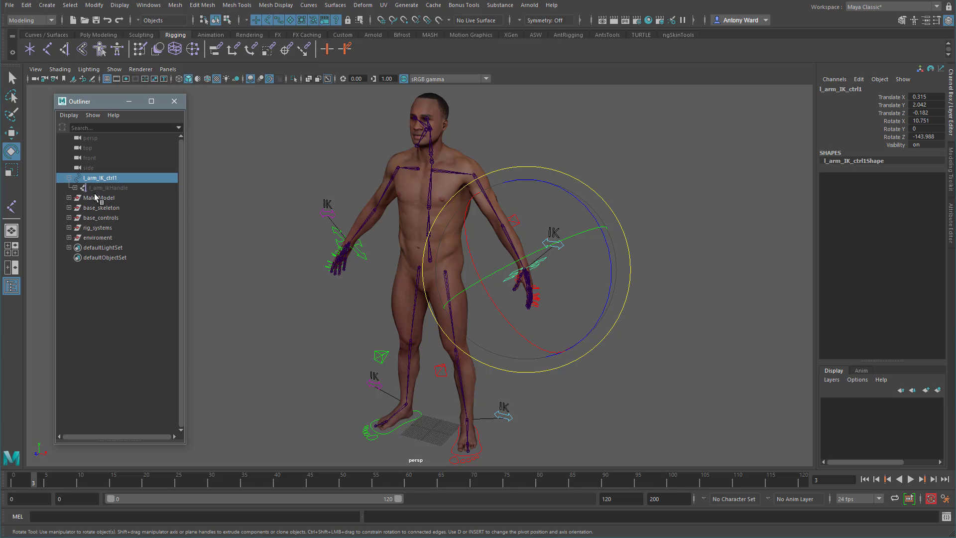
Delete the l_arm_ikHandle child from the duplicated arm control and select the control again.
{"action": "left_click", "coordinate": [103, 189]}
{"action": "key", "text": "Delete"}
{"action": "left_click", "coordinate": [104, 179]}
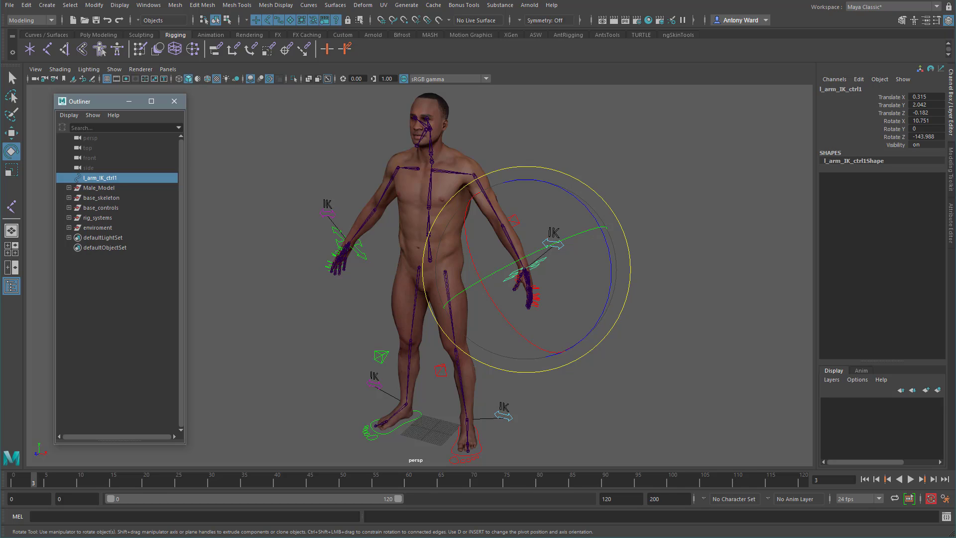
Unlock the duplicated control's Scale X, Scale Y and Scale Z channels with Channel Control.
{"action": "left_click", "coordinate": [157, 6]}
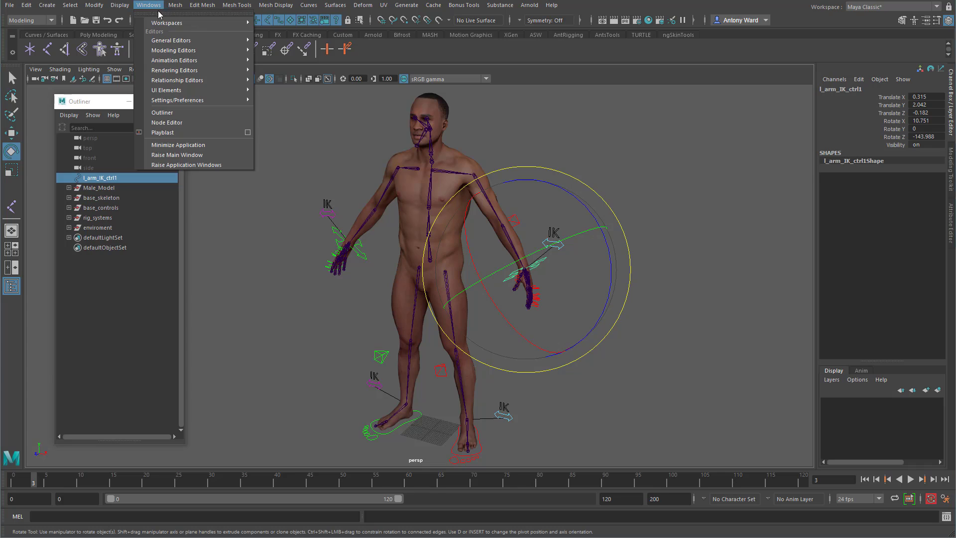
{"action": "mouse_move", "coordinate": [199, 39]}
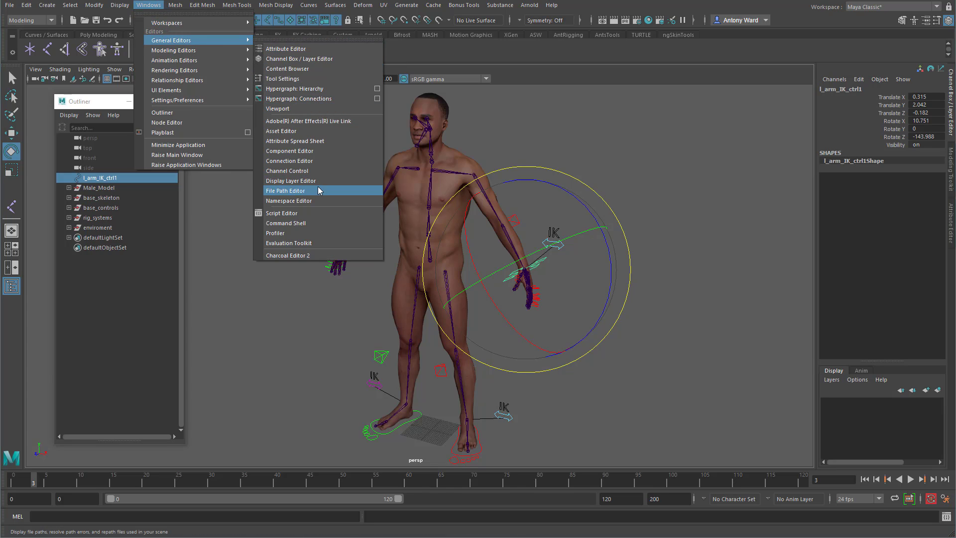
{"action": "left_click", "coordinate": [315, 171]}
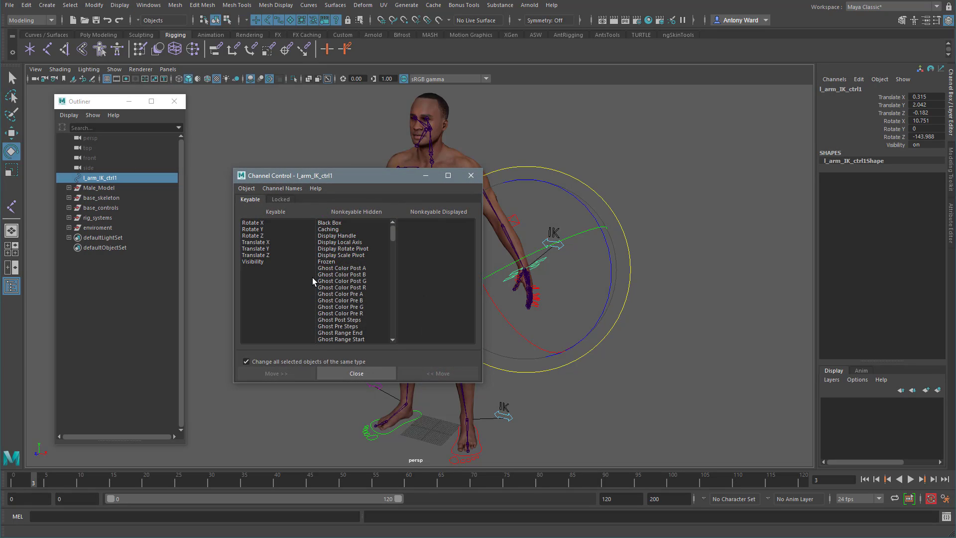
{"action": "left_click", "coordinate": [280, 200]}
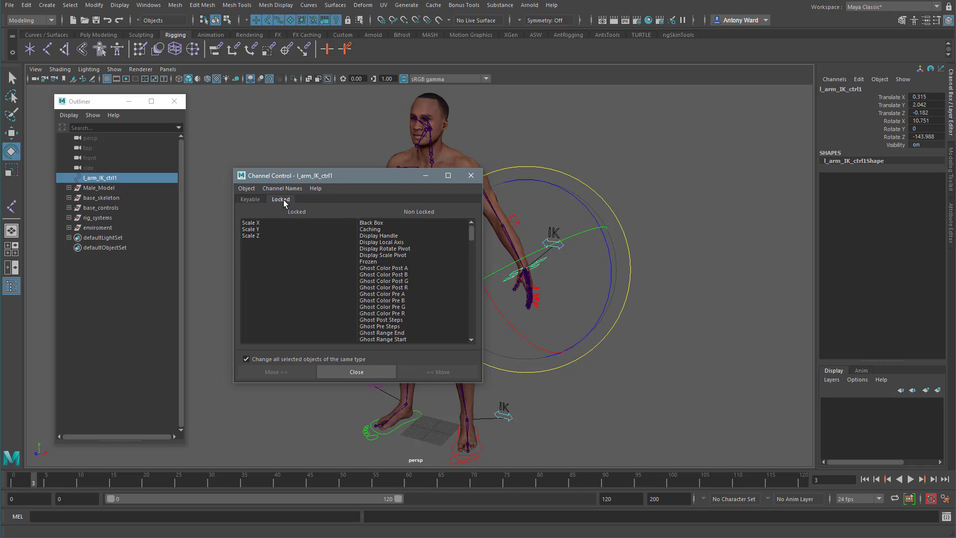
{"action": "left_click_drag", "start_coordinate": [258, 223], "coordinate": [261, 236]}
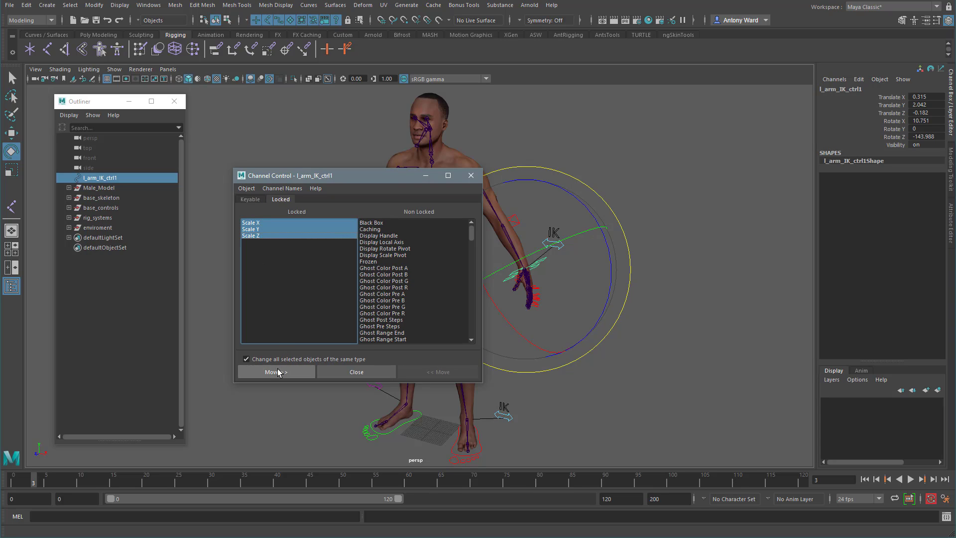
{"action": "left_click", "coordinate": [277, 372]}
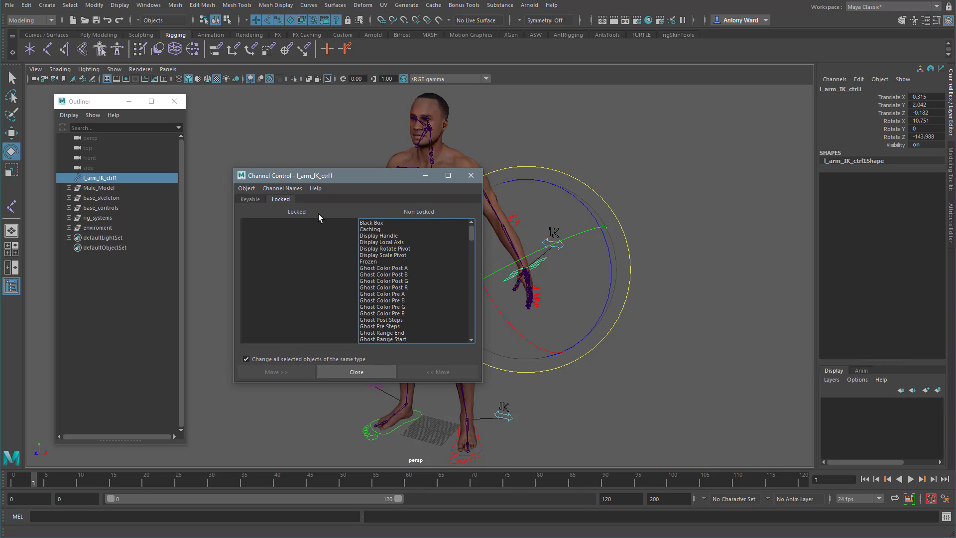
Make the hidden Scale X, Scale Y and Scale Z channels keyable and close Channel Control.
{"action": "left_click", "coordinate": [250, 200]}
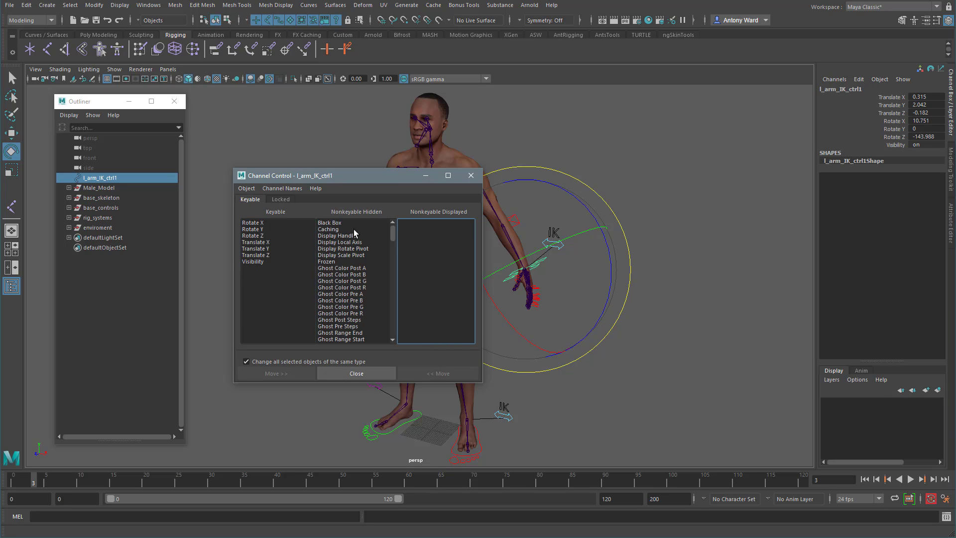
{"action": "left_click_drag", "start_coordinate": [389, 232], "coordinate": [341, 289]}
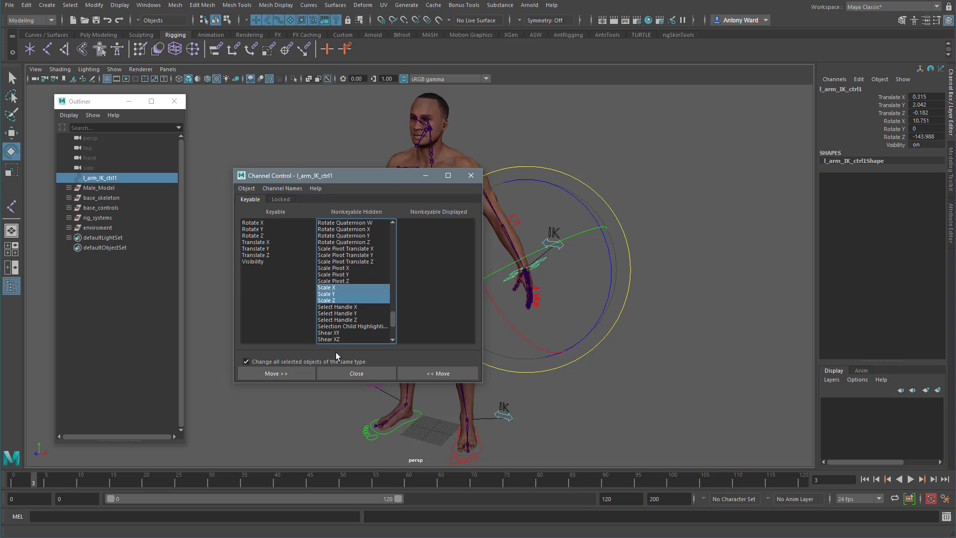
{"action": "left_click", "coordinate": [416, 374]}
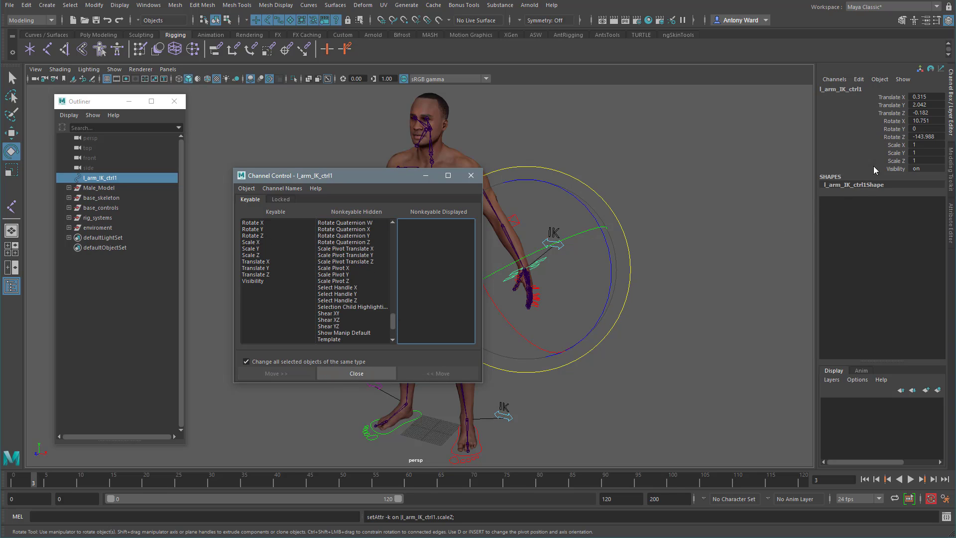
{"action": "left_click", "coordinate": [367, 373]}
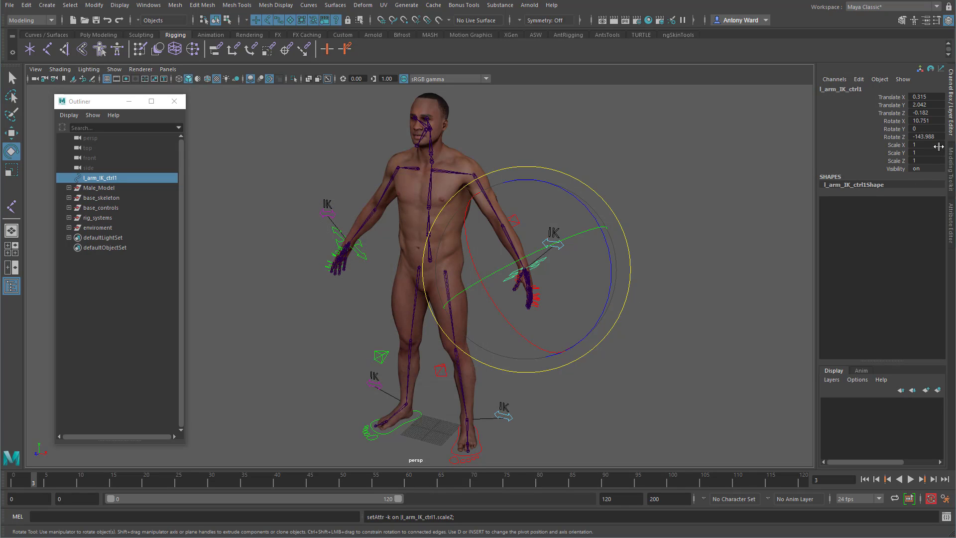
Set all translate and rotate values of the duplicated control to 0.
{"action": "left_click_drag", "start_coordinate": [929, 136], "coordinate": [929, 94]}
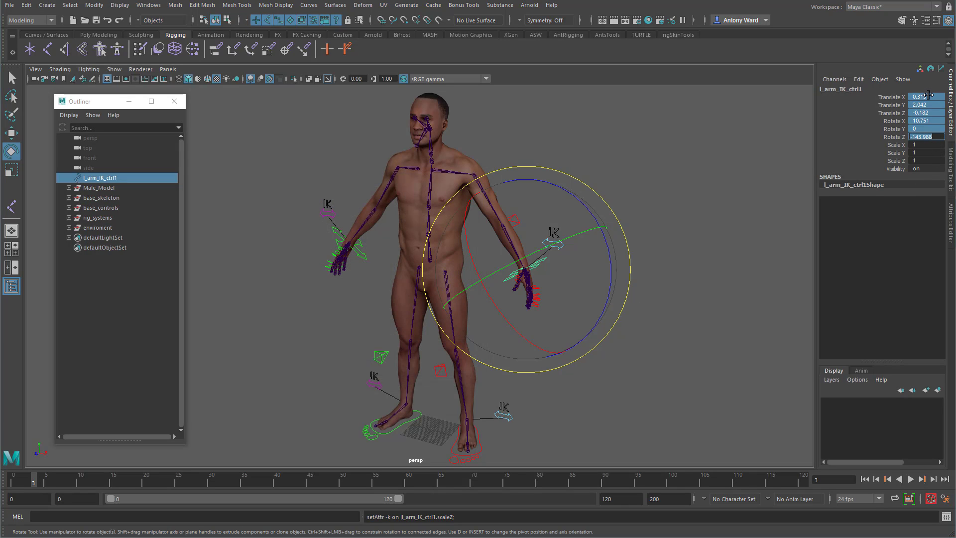
{"action": "type", "text": "0"}
{"action": "key", "text": "Return"}
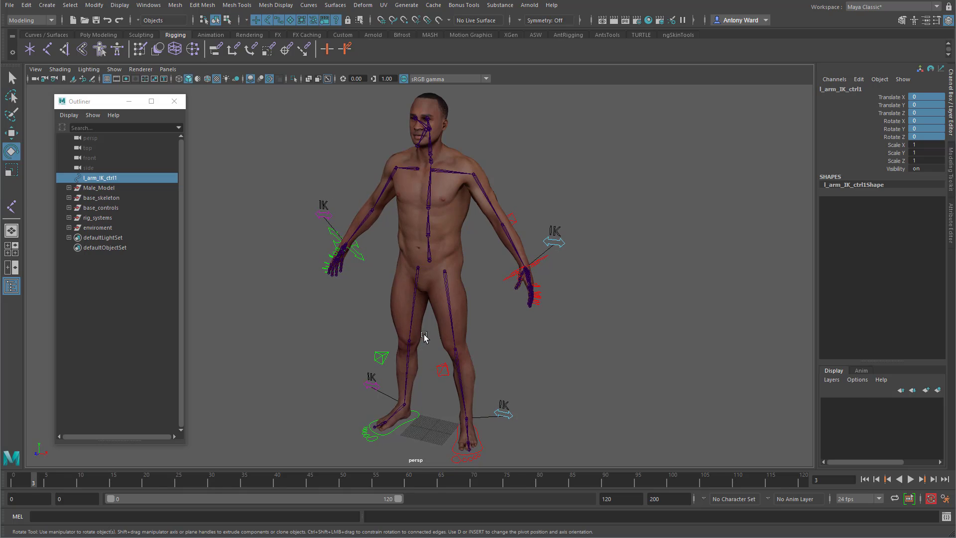
Move the duplicated control to the cog joint at the base of the spine, snapping it onto the joint.
{"action": "key", "text": "w"}
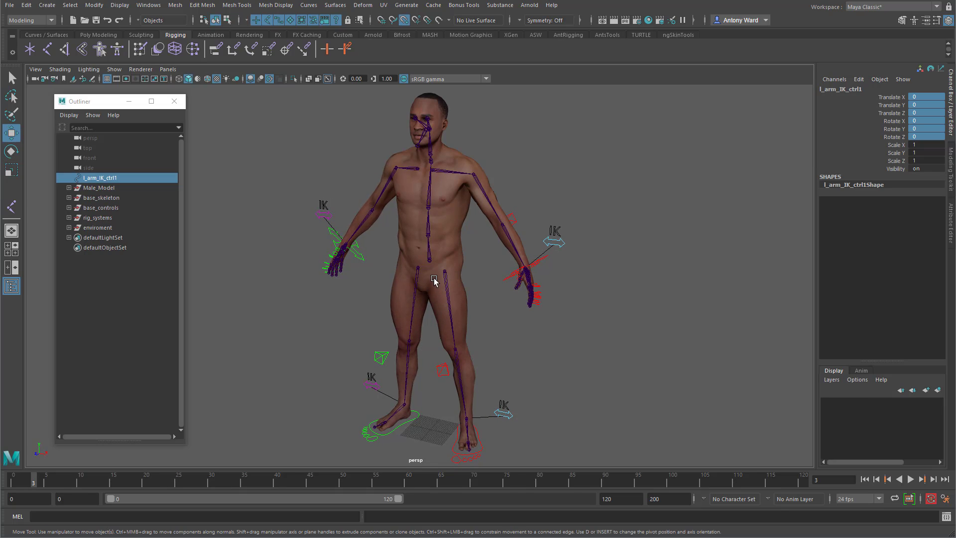
{"action": "left_click_drag", "start_coordinate": [561, 384], "coordinate": [455, 352], "text": "alt"}
{"action": "right_click_drag", "start_coordinate": [455, 352], "coordinate": [745, 363], "text": "alt"}
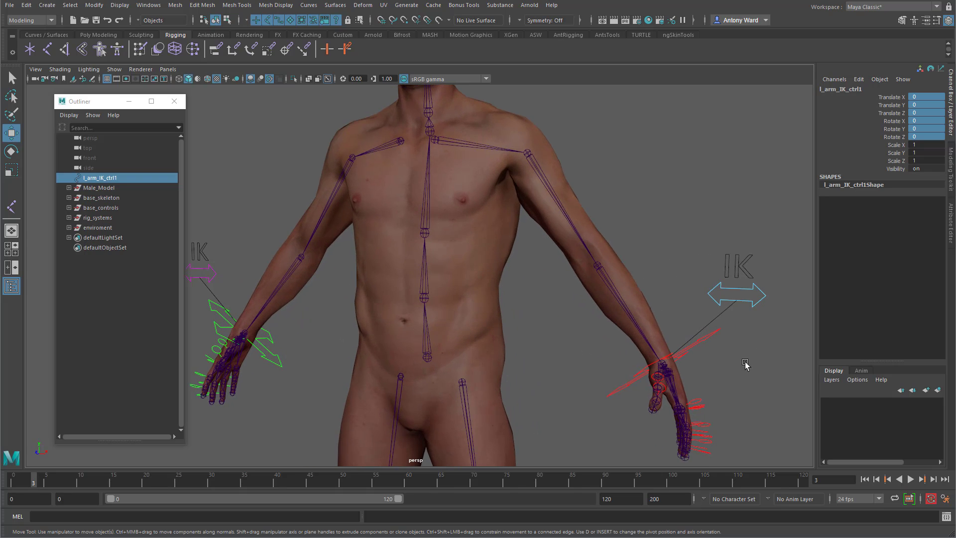
{"action": "scroll", "coordinate": [487, 324], "scroll_direction": "up", "scroll_amount": 5}
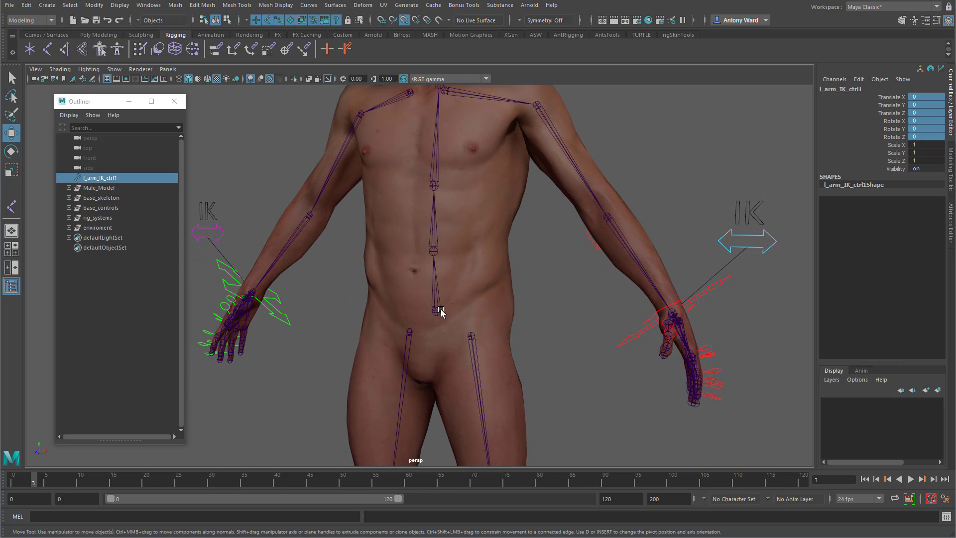
{"action": "middle_click_drag", "start_coordinate": [436, 313], "coordinate": [435, 314]}
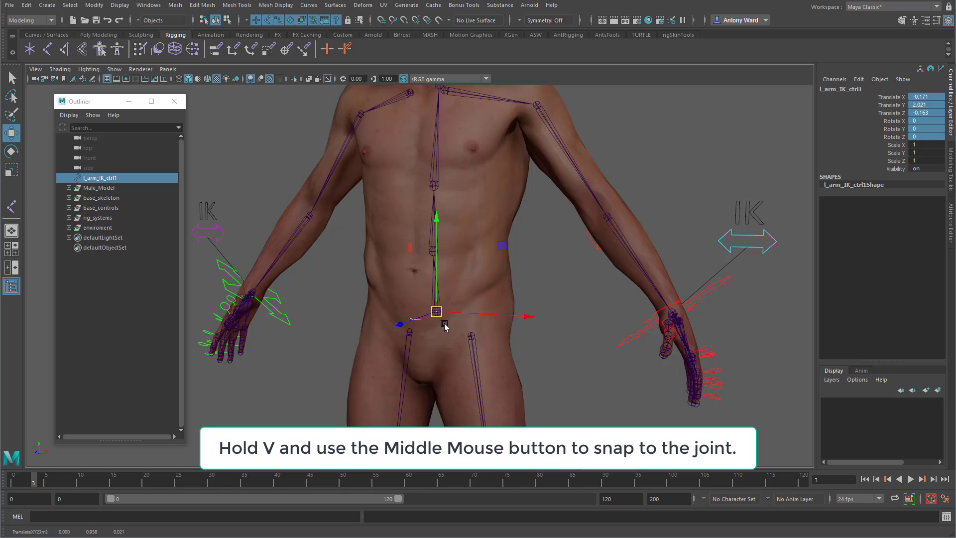
Scale the duplicated control up uniformly to about 2.7 so it extends beyond the hips.
{"action": "key", "text": "r"}
{"action": "left_click_drag", "start_coordinate": [438, 313], "coordinate": [583, 322]}
{"action": "left_click_drag", "start_coordinate": [460, 324], "coordinate": [472, 341], "text": "alt"}
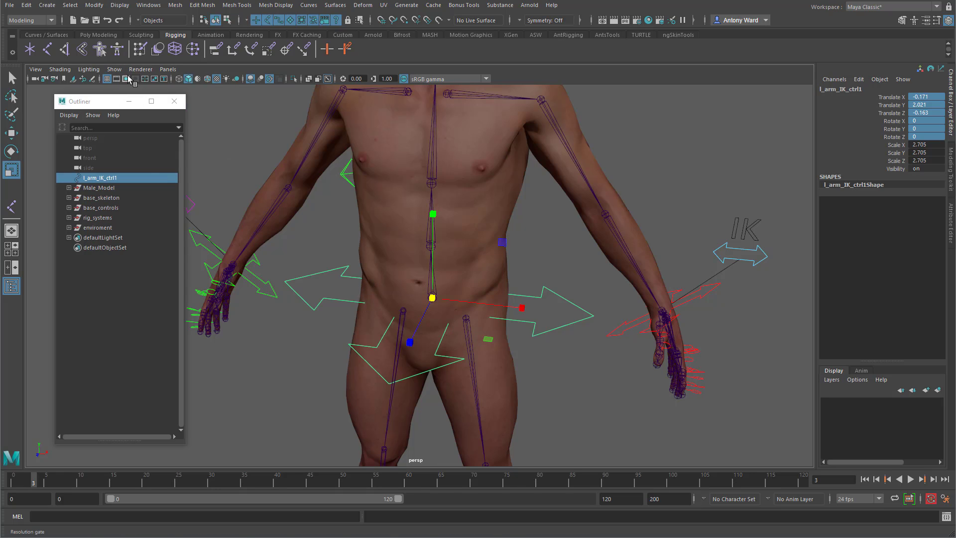
Isolate the enlarged control and scale its inner corner CVs outward from the centre to widen the middle of the arrow shape.
{"action": "left_click", "coordinate": [114, 69]}
{"action": "mouse_move", "coordinate": [189, 87]}
{"action": "left_click", "coordinate": [228, 97]}
{"action": "left_click_drag", "start_coordinate": [454, 241], "coordinate": [476, 281], "text": "alt"}
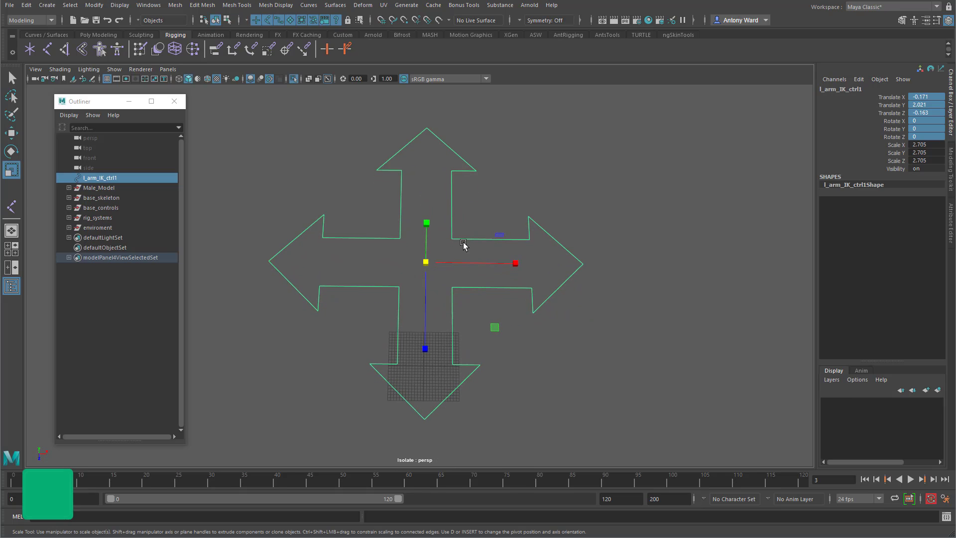
{"action": "right_click_drag", "start_coordinate": [465, 241], "coordinate": [463, 211]}
{"action": "left_click_drag", "start_coordinate": [369, 213], "coordinate": [495, 314]}
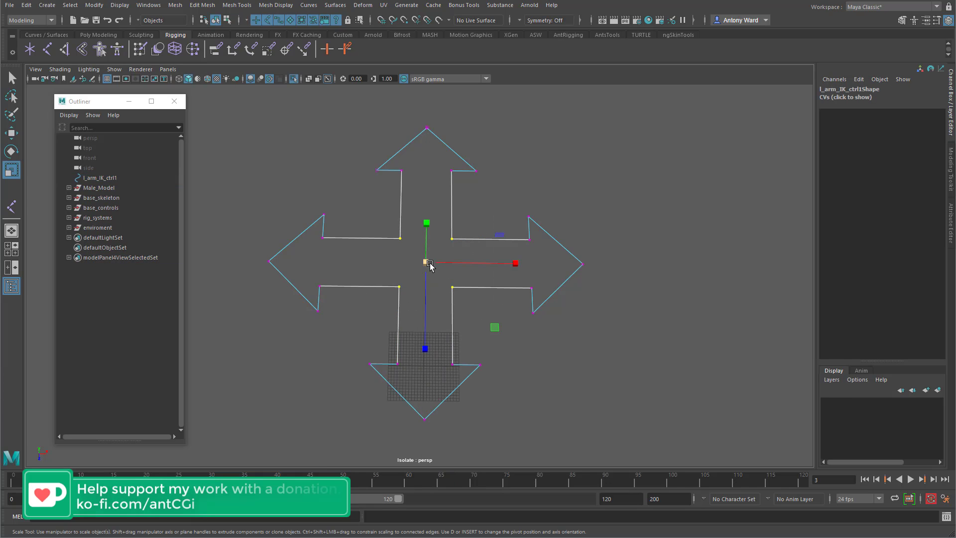
{"action": "left_click_drag", "start_coordinate": [427, 262], "coordinate": [471, 265]}
{"action": "right_click_drag", "start_coordinate": [526, 241], "coordinate": [632, 206]}
Turn off isolation and lower the reshaped control slightly, to about 1.989 in Translate Y.
{"action": "left_click", "coordinate": [114, 69]}
{"action": "mouse_move", "coordinate": [130, 90]}
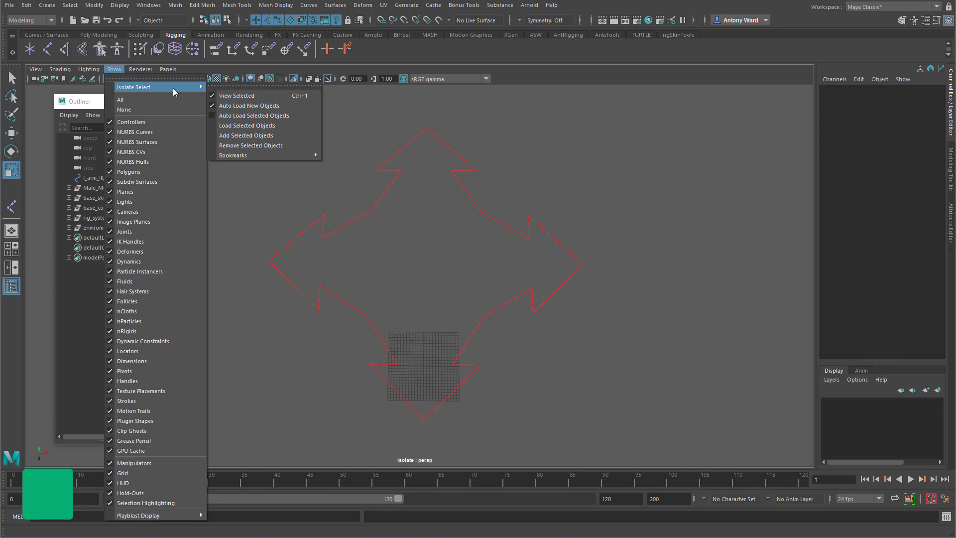
{"action": "left_click", "coordinate": [239, 94]}
{"action": "left_click_drag", "start_coordinate": [433, 211], "coordinate": [529, 294], "text": "alt"}
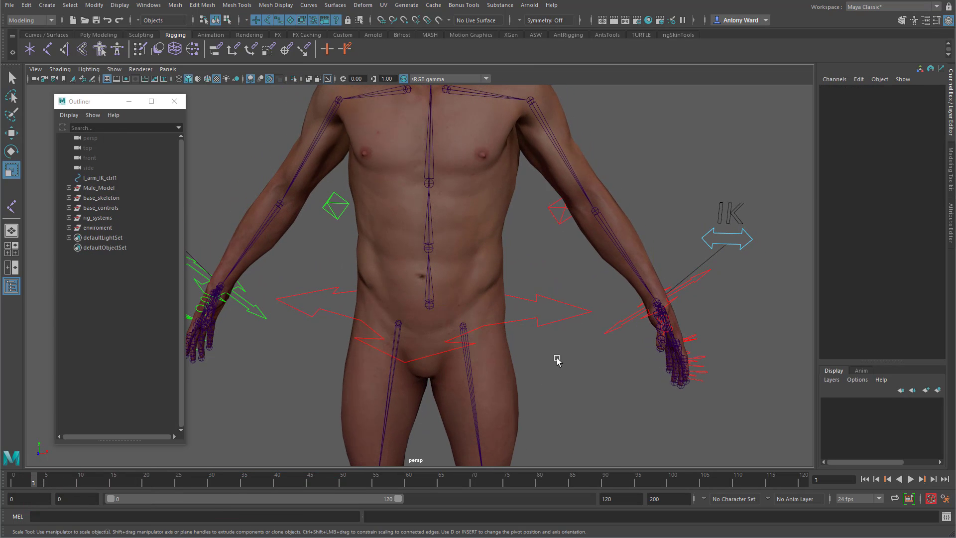
{"action": "scroll", "coordinate": [525, 349], "scroll_direction": "up", "scroll_amount": 3}
{"action": "scroll", "coordinate": [525, 349], "scroll_direction": "down", "scroll_amount": 4}
{"action": "key", "text": "w"}
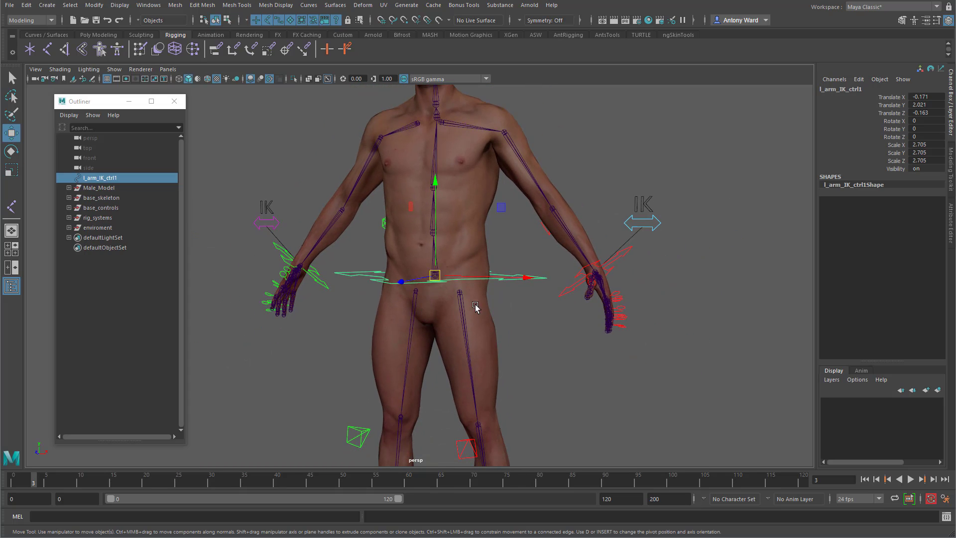
{"action": "left_click_drag", "start_coordinate": [440, 244], "coordinate": [439, 329]}
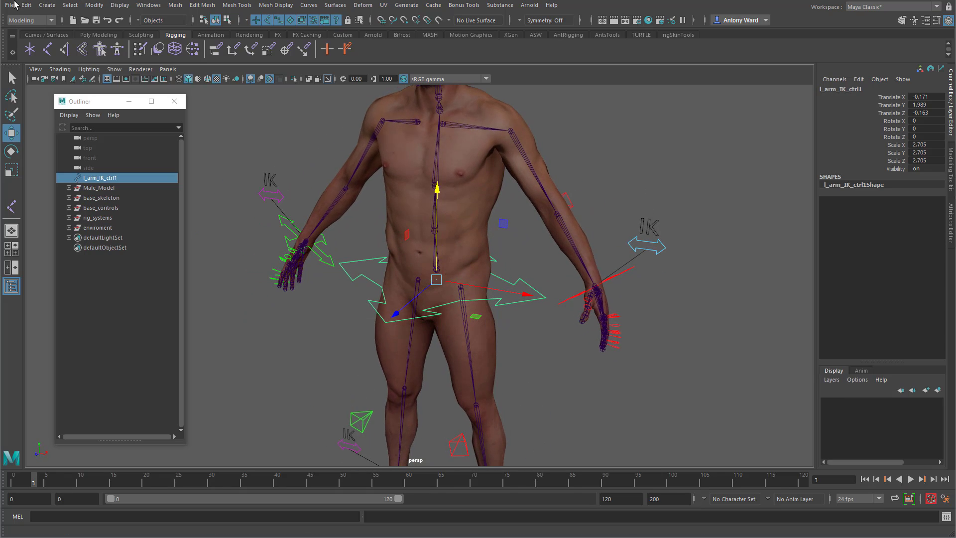
Freeze the control's translate, rotate and scale transformations.
{"action": "left_click", "coordinate": [91, 6]}
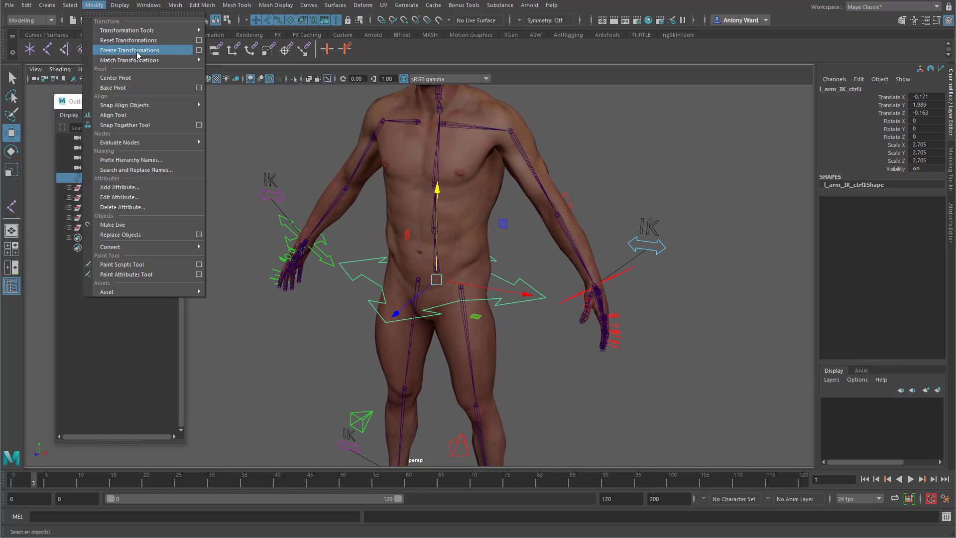
{"action": "left_click", "coordinate": [199, 54]}
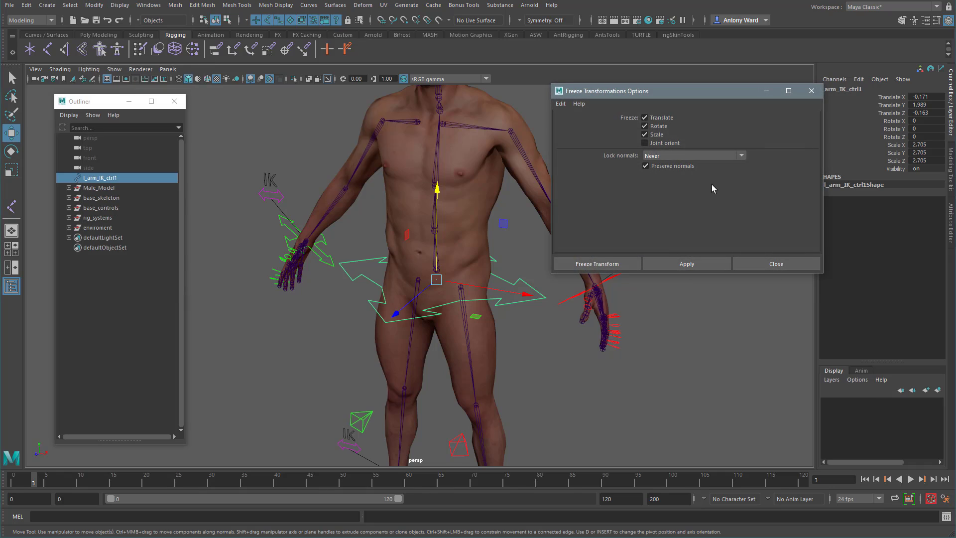
{"action": "left_click", "coordinate": [605, 261]}
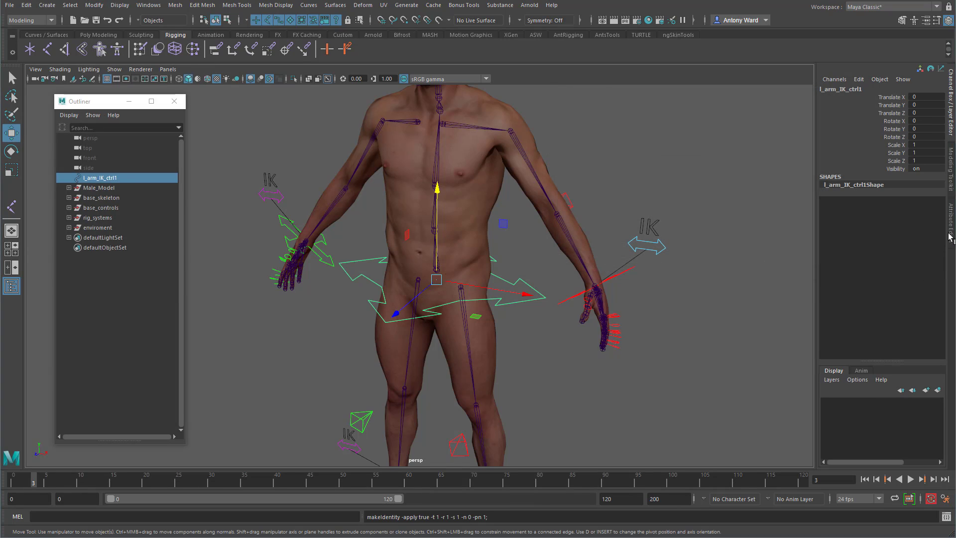
Rename the control to cog_ctrl.
{"action": "left_click", "coordinate": [861, 91]}
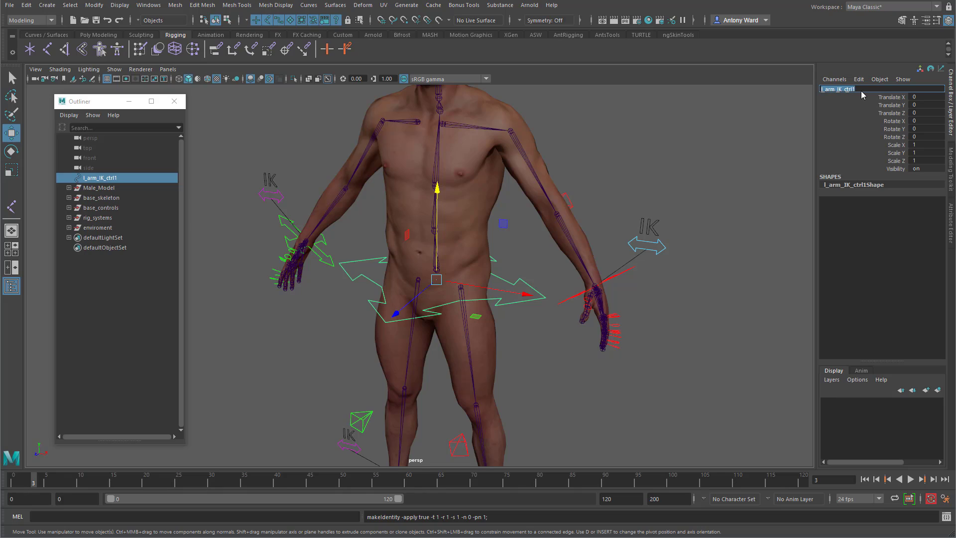
{"action": "type", "text": "coo"}
{"action": "key", "text": "Return"}
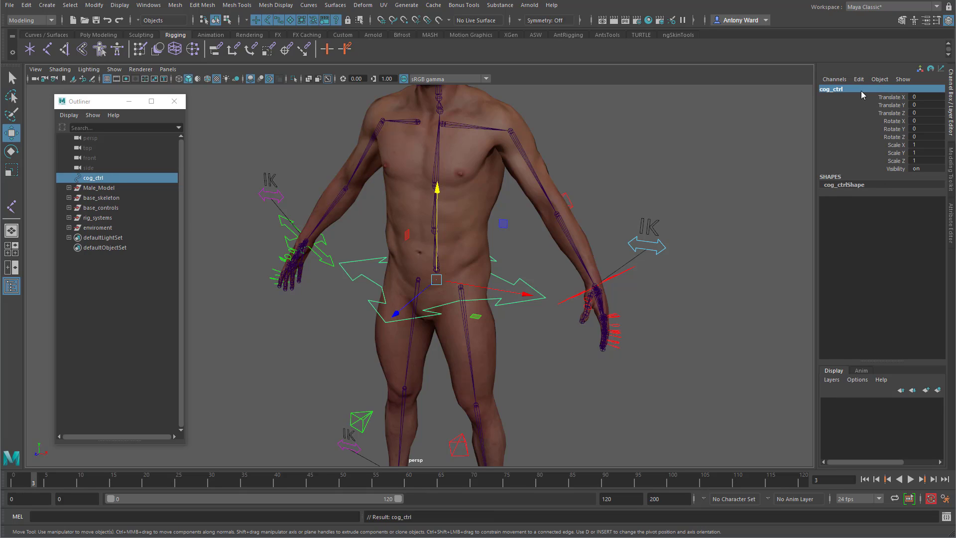
Change the drawing override index colour of cog_ctrl to yellow and deselect it.
{"action": "left_click", "coordinate": [951, 219]}
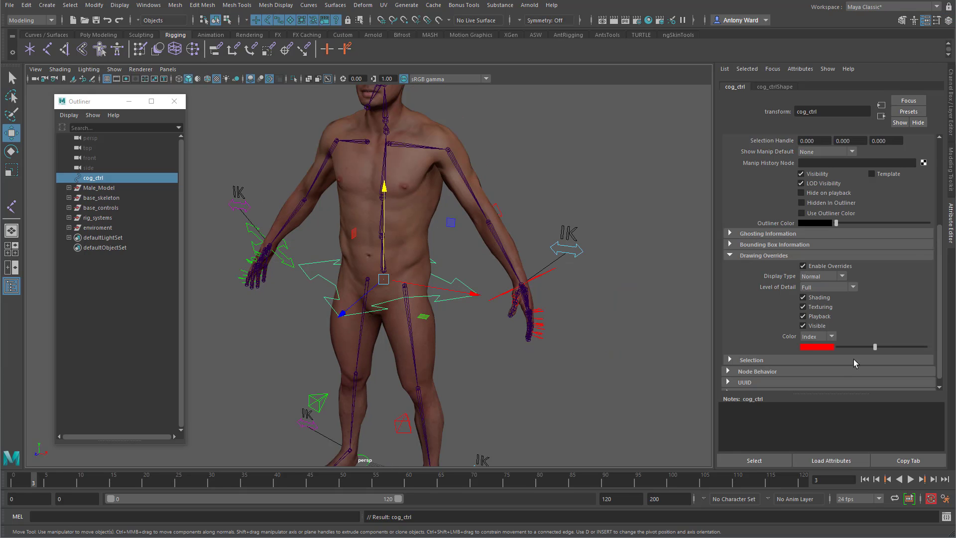
{"action": "left_click", "coordinate": [477, 304]}
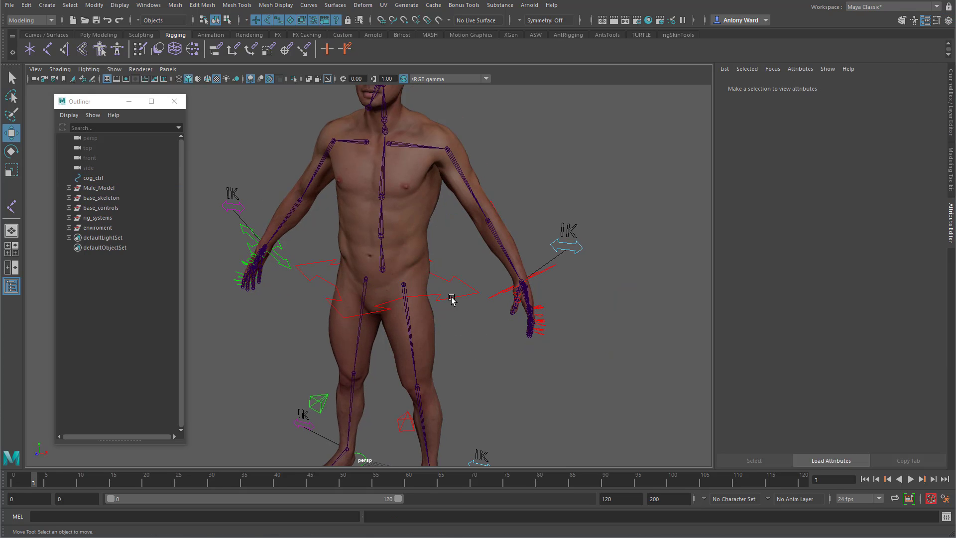
{"action": "left_click", "coordinate": [451, 299]}
{"action": "left_click_drag", "start_coordinate": [877, 348], "coordinate": [886, 350]}
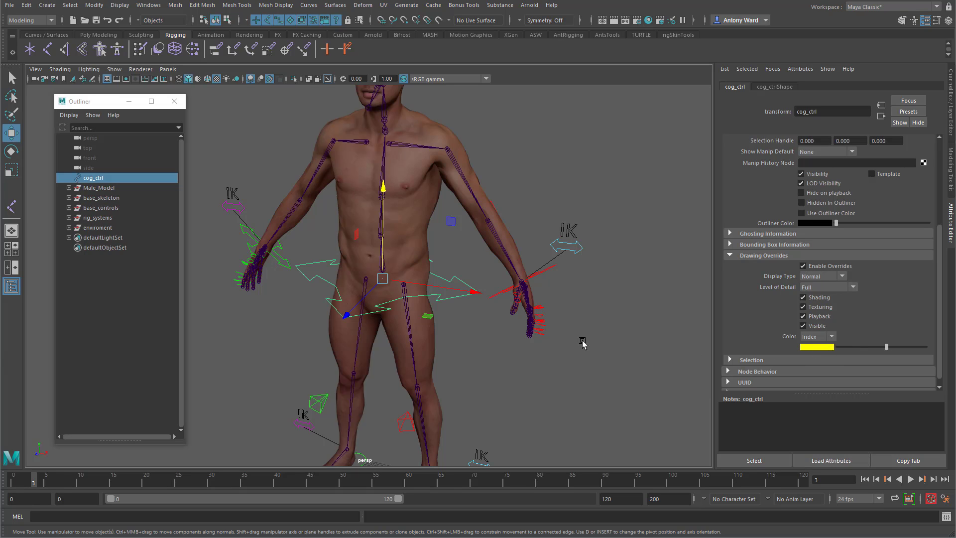
{"action": "left_click", "coordinate": [499, 380]}
Create a NURBS circle as the base for the next spine control.
{"action": "right_click_drag", "start_coordinate": [373, 306], "coordinate": [433, 301], "text": "alt"}
{"action": "middle_click_drag", "start_coordinate": [398, 178], "coordinate": [392, 199], "text": "alt"}
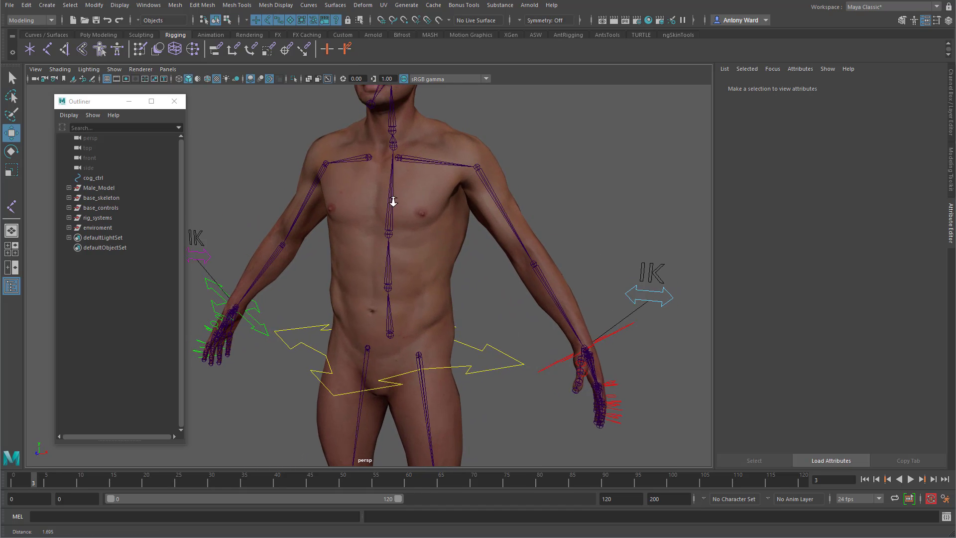
{"action": "right_click_drag", "start_coordinate": [392, 199], "coordinate": [393, 235], "text": "alt"}
{"action": "right_click_drag", "start_coordinate": [498, 332], "coordinate": [392, 294], "text": "alt"}
{"action": "middle_click_drag", "start_coordinate": [392, 294], "coordinate": [409, 257], "text": "alt"}
{"action": "key", "text": "space"}
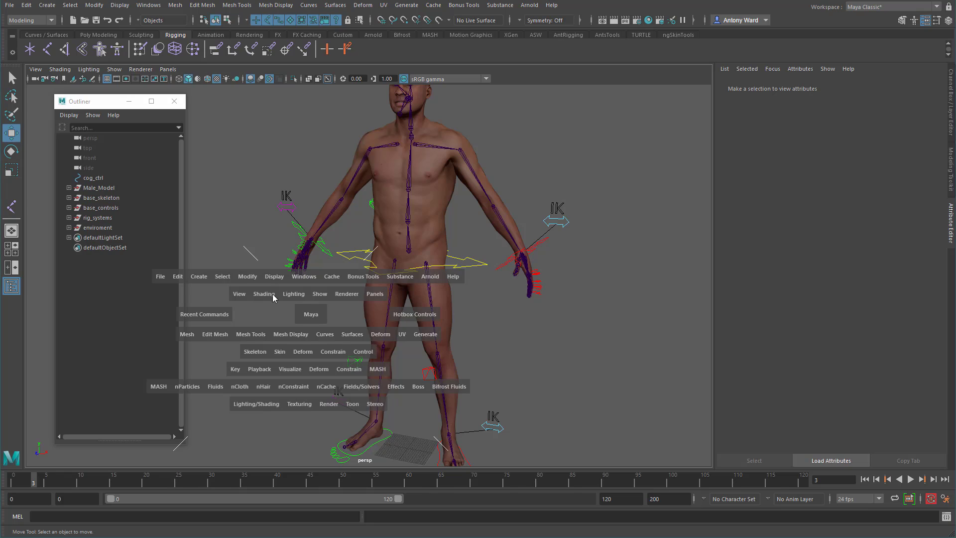
{"action": "left_click", "coordinate": [197, 278]}
{"action": "mouse_move", "coordinate": [213, 304]}
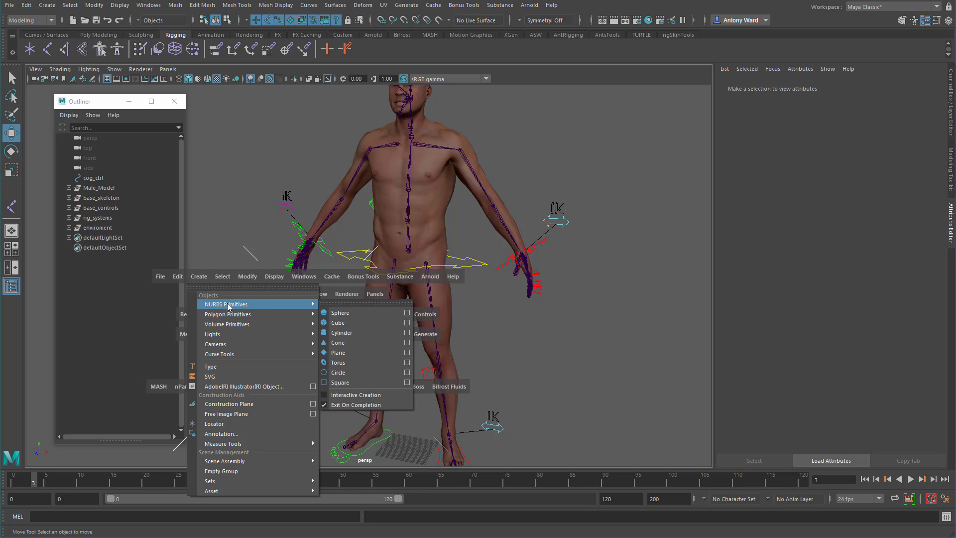
{"action": "left_click", "coordinate": [360, 372]}
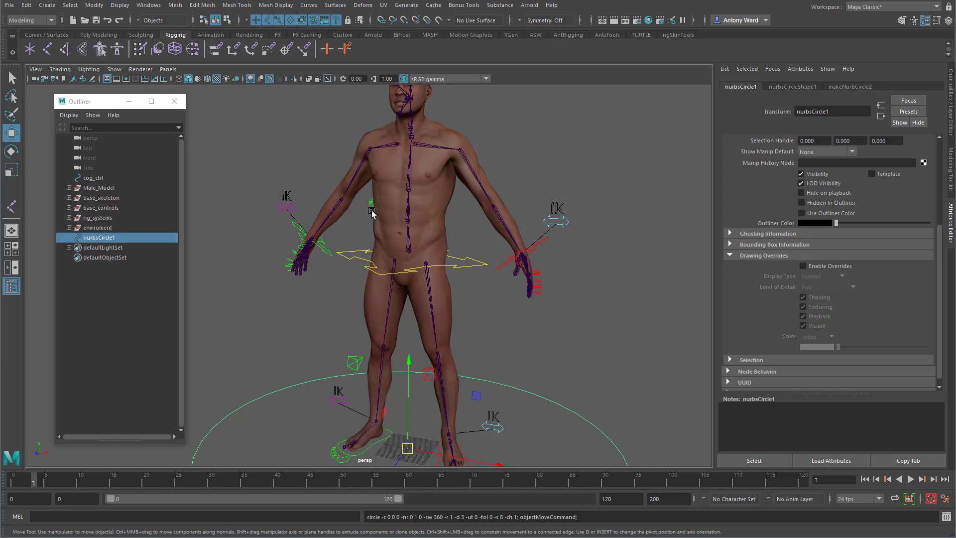
Hide polygons in the viewport and snap the circle onto the spine joint just above the cog joint.
{"action": "left_click", "coordinate": [114, 68]}
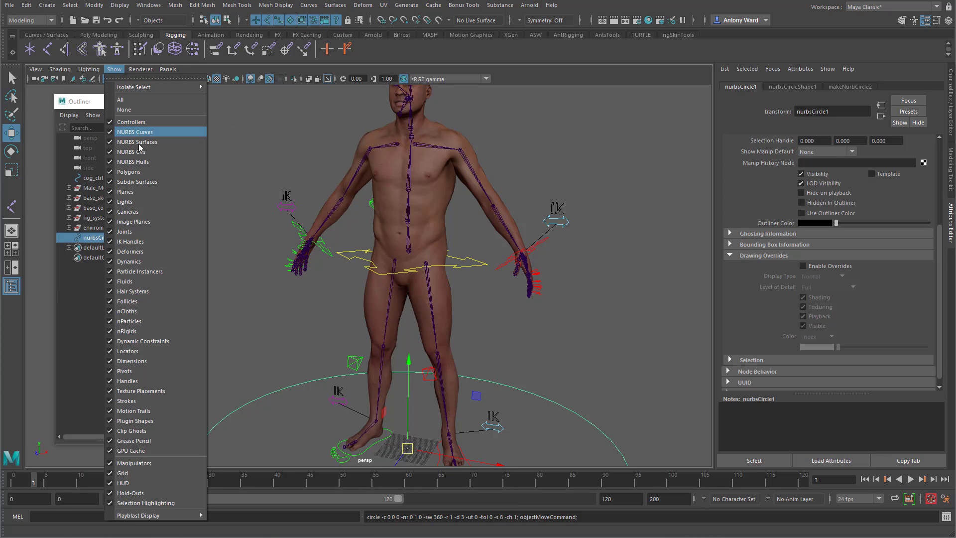
{"action": "left_click", "coordinate": [145, 172]}
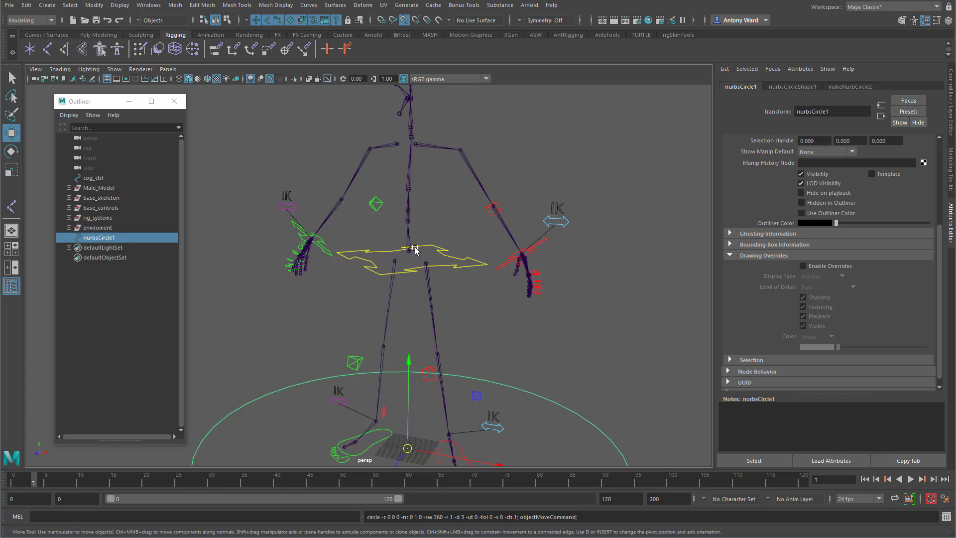
{"action": "middle_click_drag", "start_coordinate": [414, 245], "coordinate": [412, 235]}
Scale the circle down uniformly to about 0.24 so it fits around the abdomen.
{"action": "key", "text": "r"}
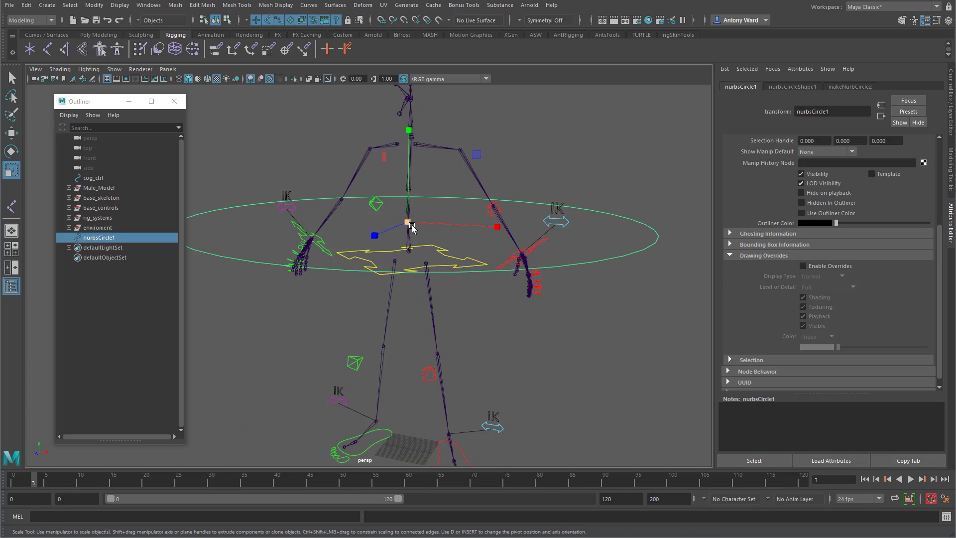
{"action": "left_click_drag", "start_coordinate": [408, 222], "coordinate": [137, 222]}
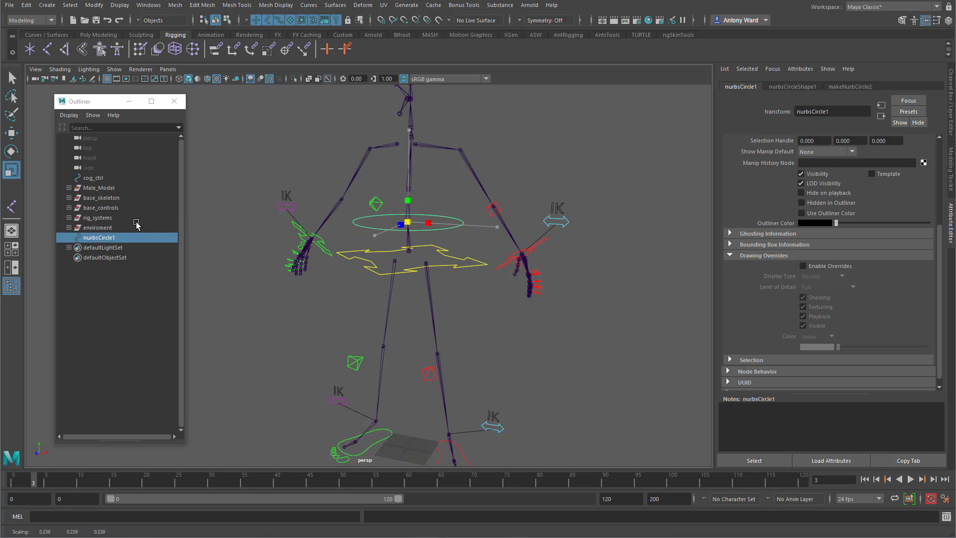
{"action": "middle_click_drag", "start_coordinate": [372, 255], "coordinate": [378, 310], "text": "alt"}
{"action": "right_click_drag", "start_coordinate": [378, 310], "coordinate": [574, 316], "text": "alt"}
{"action": "middle_click_drag", "start_coordinate": [570, 314], "coordinate": [552, 305], "text": "alt"}
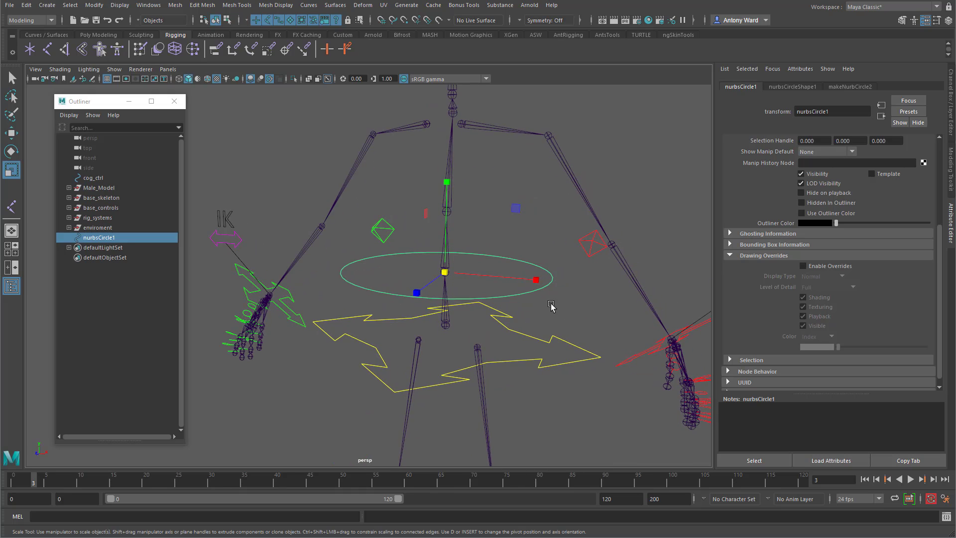
Group the circle, center the group's pivot and expand the group in the Outliner.
{"action": "key", "text": "ctrl+g"}
{"action": "left_click", "coordinate": [94, 5]}
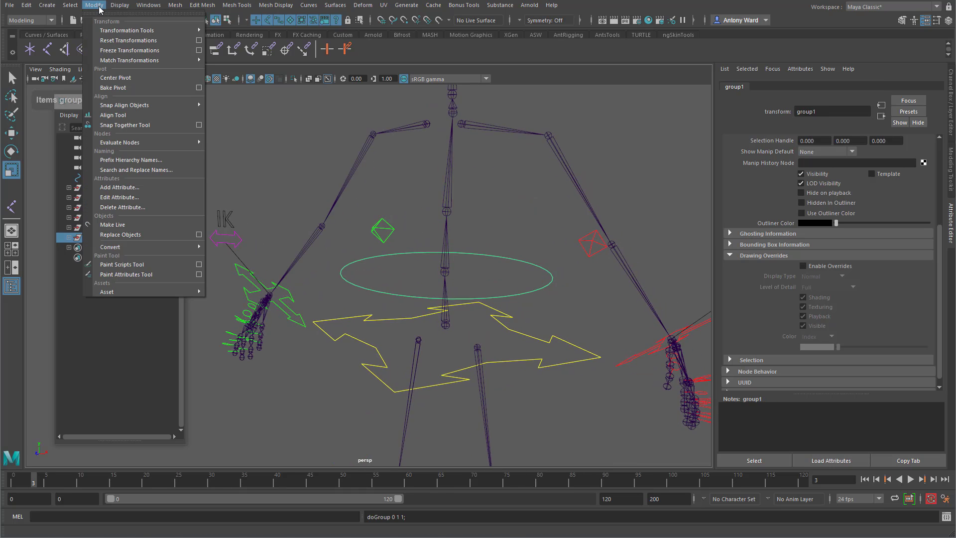
{"action": "left_click", "coordinate": [110, 78]}
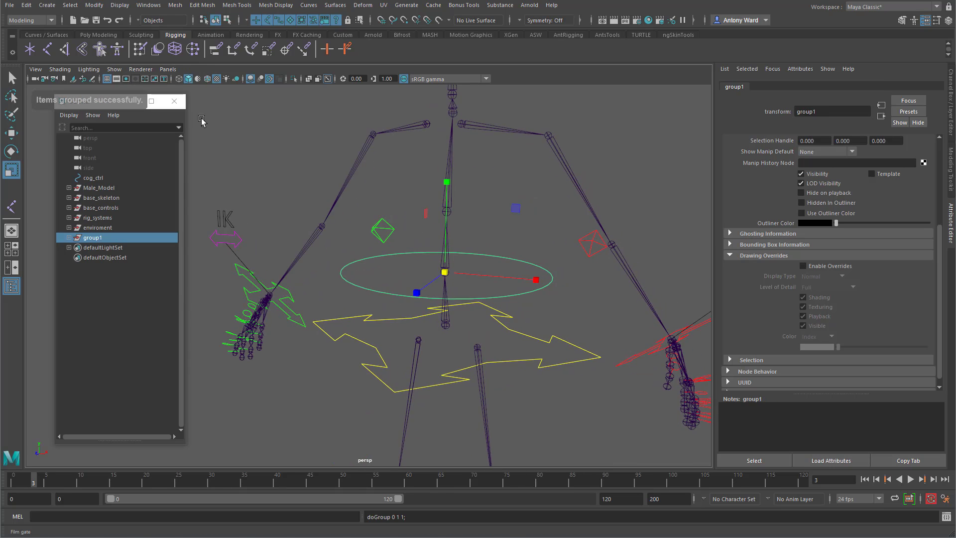
{"action": "left_click", "coordinate": [69, 238]}
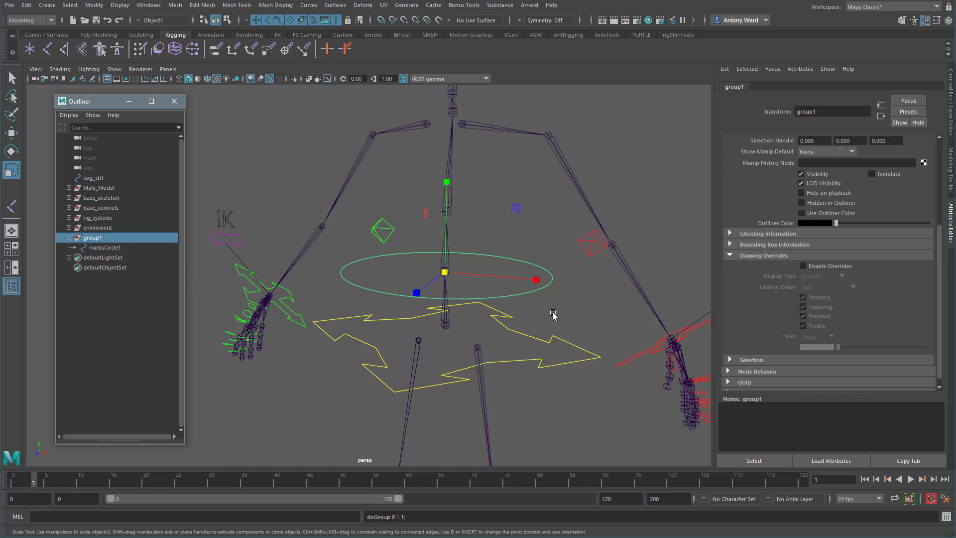
{"action": "left_click_drag", "start_coordinate": [548, 321], "coordinate": [545, 317], "text": "alt"}
Rename the circle inside the group to abdomen_ctrl.
{"action": "double_click", "coordinate": [109, 248]}
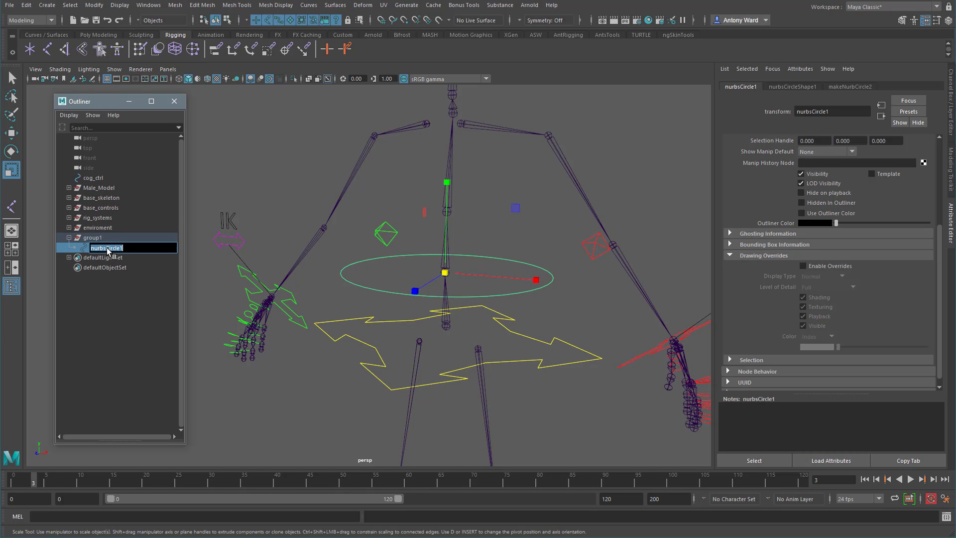
{"action": "type", "text": "abdomen_ctrl"}
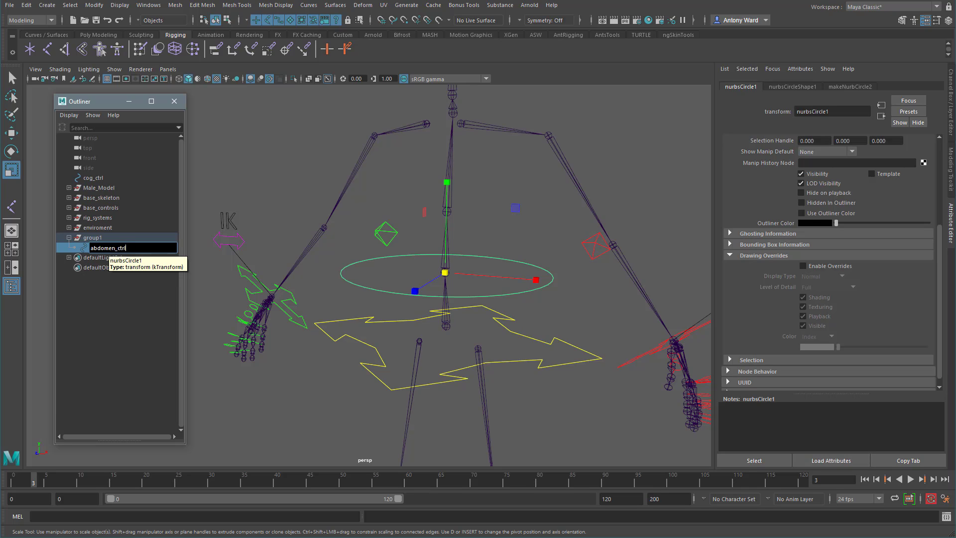
{"action": "key", "text": "Return"}
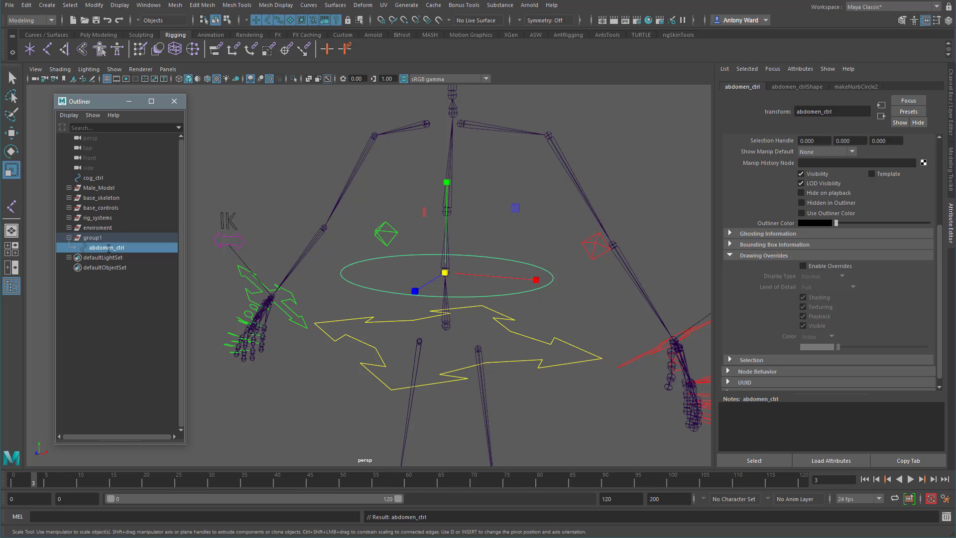
Rename the circle's parent group to abdomen_ctrl_offset, reusing the control's name.
{"action": "double_click", "coordinate": [109, 247]}
{"action": "key", "text": "ctrl+c"}
{"action": "double_click", "coordinate": [125, 239]}
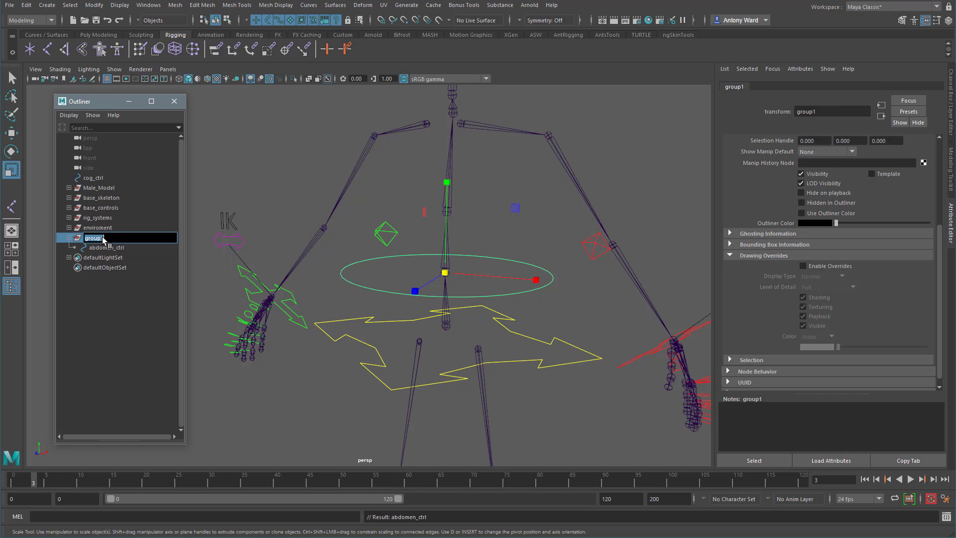
{"action": "key", "text": "ctrl+v"}
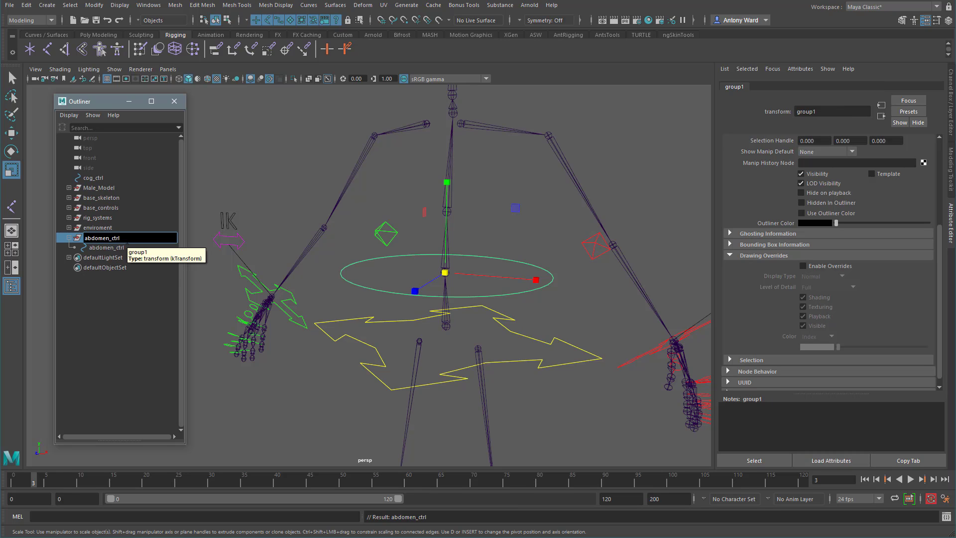
{"action": "type", "text": "_offset"}
{"action": "key", "text": "Return"}
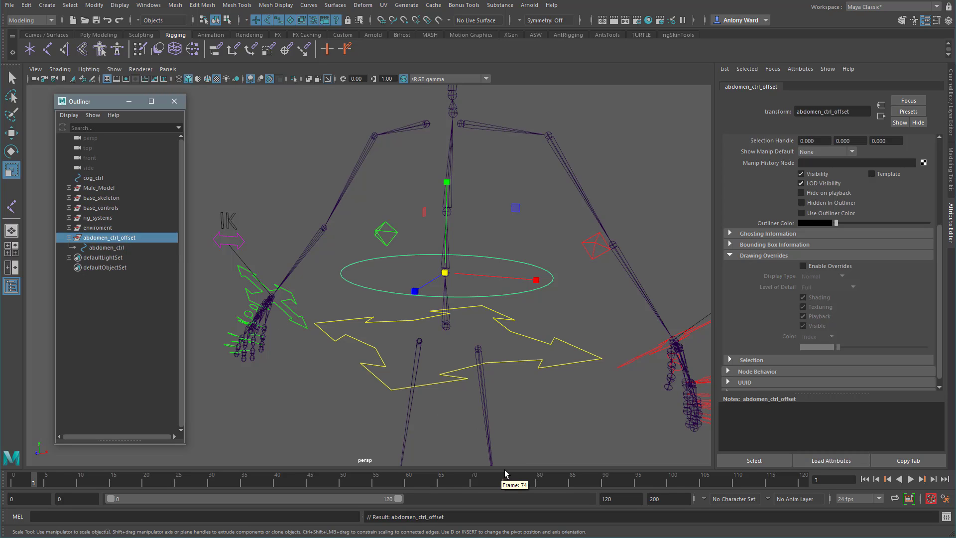
Duplicate the abdomen_ctrl_offset group and snap the copy up to the next spine joint.
{"action": "middle_click_drag", "start_coordinate": [511, 260], "coordinate": [500, 269], "text": "alt"}
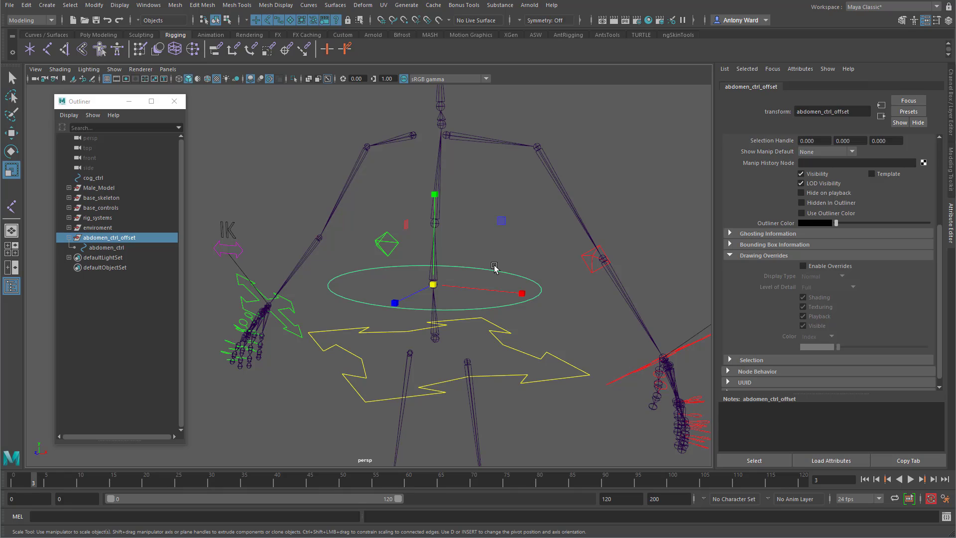
{"action": "key", "text": "ctrl+d"}
{"action": "key", "text": "w"}
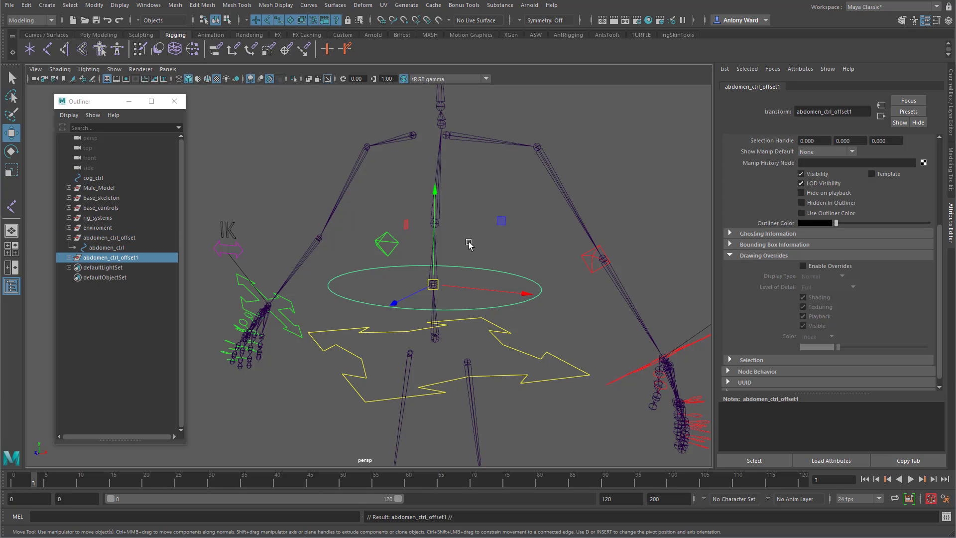
{"action": "left_click_drag", "start_coordinate": [433, 284], "coordinate": [448, 227]}
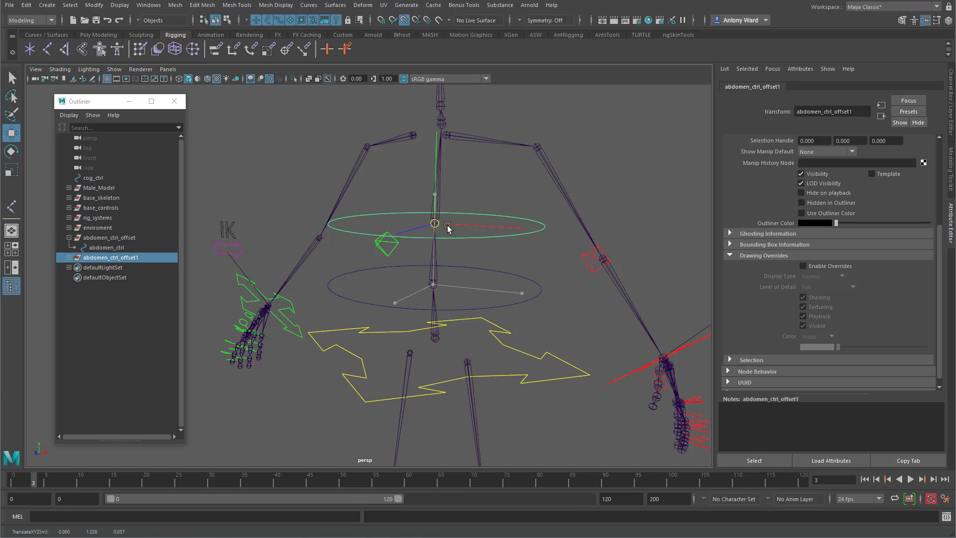
Rename the circle inside the duplicated abdomen offset group to sternum_ctrl.
{"action": "left_click", "coordinate": [68, 258]}
{"action": "double_click", "coordinate": [102, 268]}
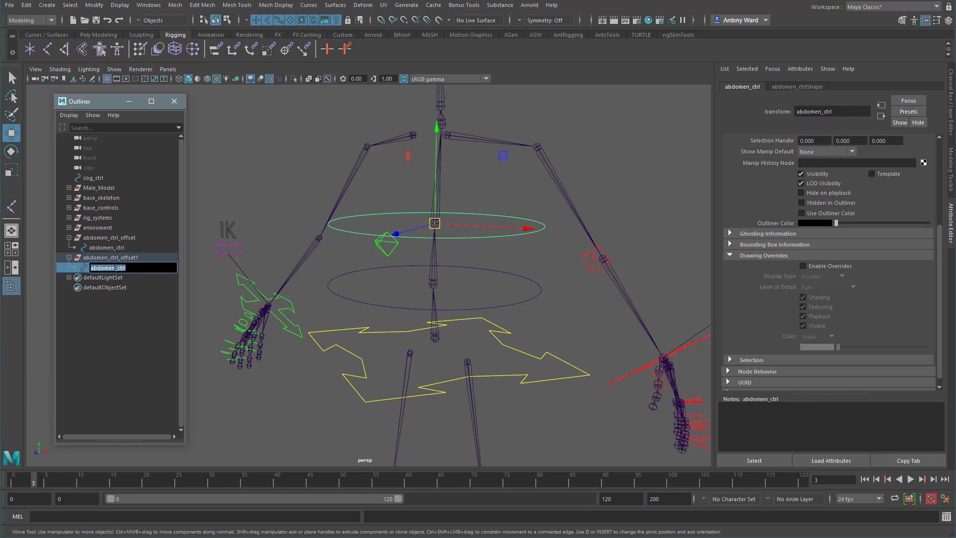
{"action": "type", "text": "sternu"}
{"action": "key", "text": "Return"}
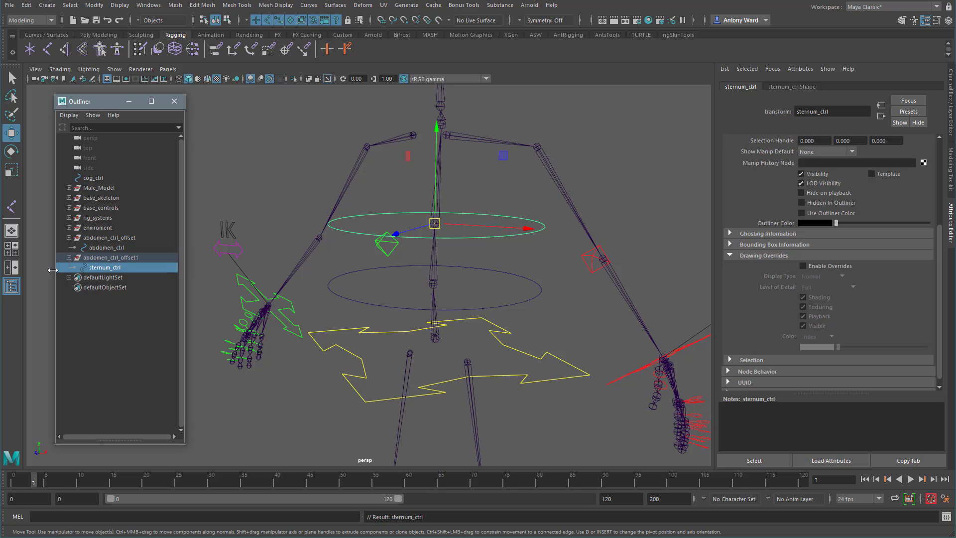
Rename the parent group of sternum_ctrl to sternum_ctrl_offset, reusing the control's name.
{"action": "double_click", "coordinate": [135, 271]}
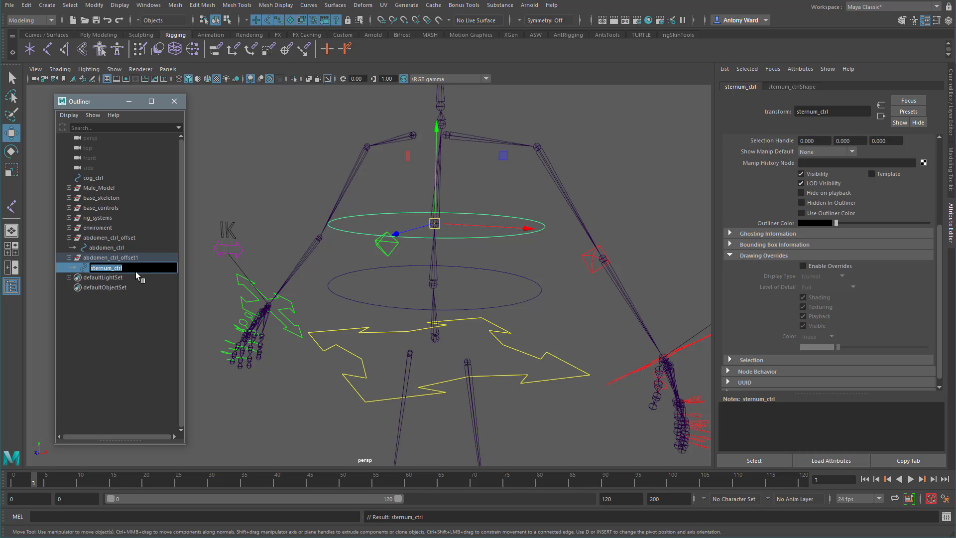
{"action": "double_click", "coordinate": [125, 257]}
{"action": "left_click_drag", "start_coordinate": [84, 258], "coordinate": [116, 257]}
{"action": "key", "text": "ctrl+v"}
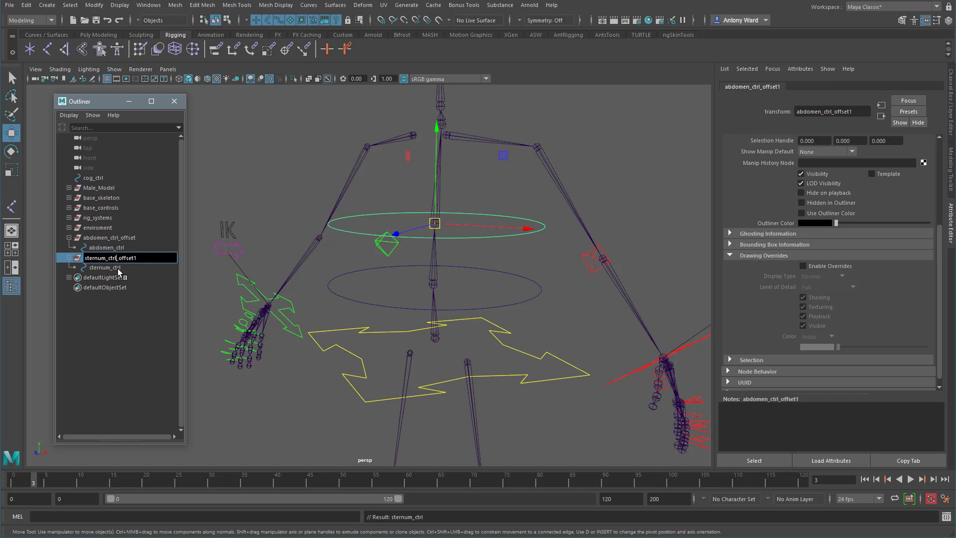
{"action": "key", "text": "Return"}
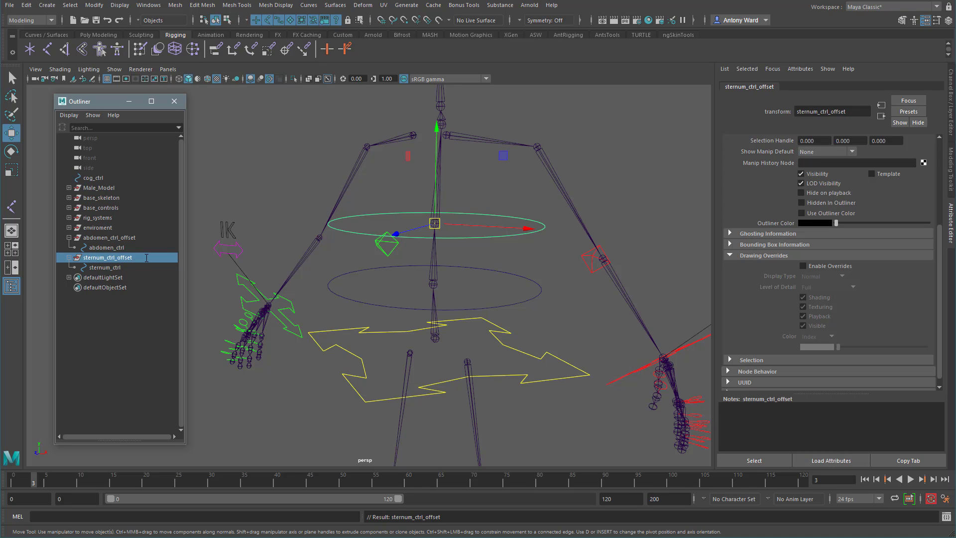
Duplicate the sternum_ctrl_offset group and snap the copy up to the joint at the base of the neck.
{"action": "left_click_drag", "start_coordinate": [508, 193], "coordinate": [475, 223], "text": "alt"}
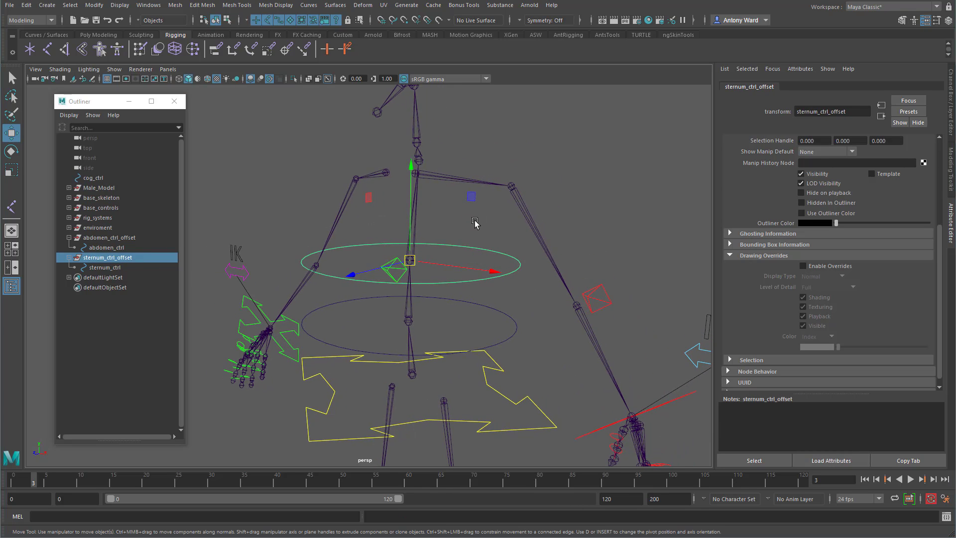
{"action": "key", "text": "ctrl+d"}
{"action": "middle_click_drag", "start_coordinate": [436, 165], "coordinate": [424, 164]}
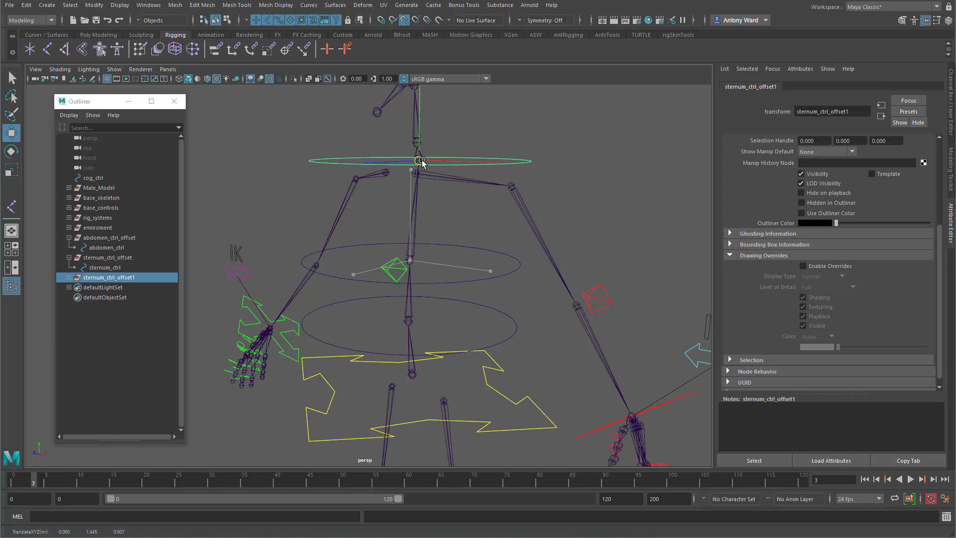
Expand the duplicated sternum offset group and rename the group to shoulder_ctrl_offset.
{"action": "left_click", "coordinate": [69, 277]}
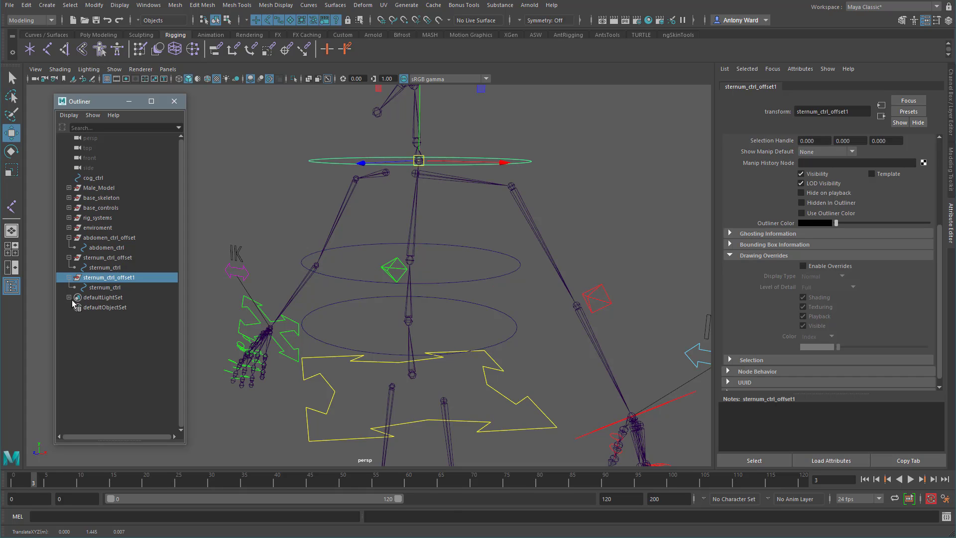
{"action": "double_click", "coordinate": [103, 278]}
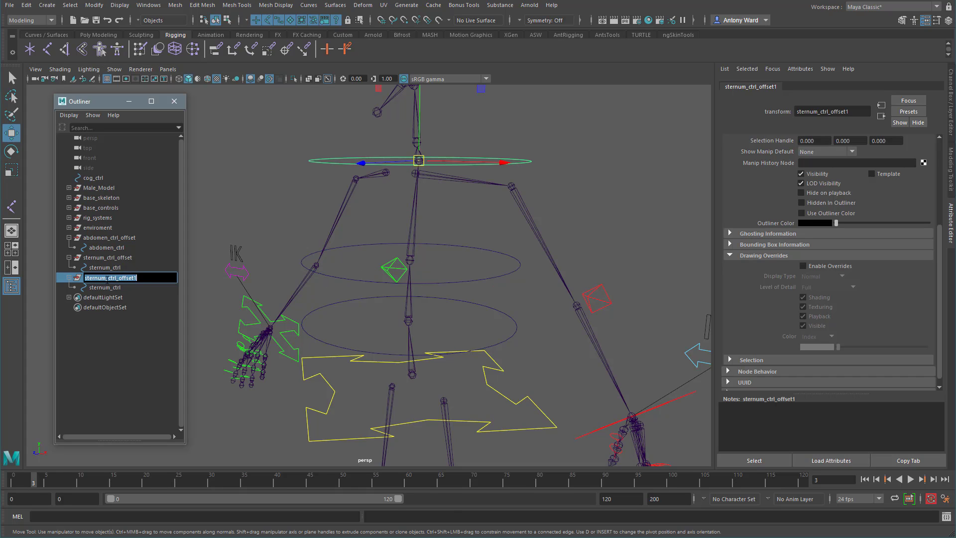
{"action": "left_click_drag", "start_coordinate": [106, 278], "coordinate": [31, 279]}
{"action": "type", "text": "shoulder"}
{"action": "key", "text": "BackSpace"}
{"action": "key", "text": "Return"}
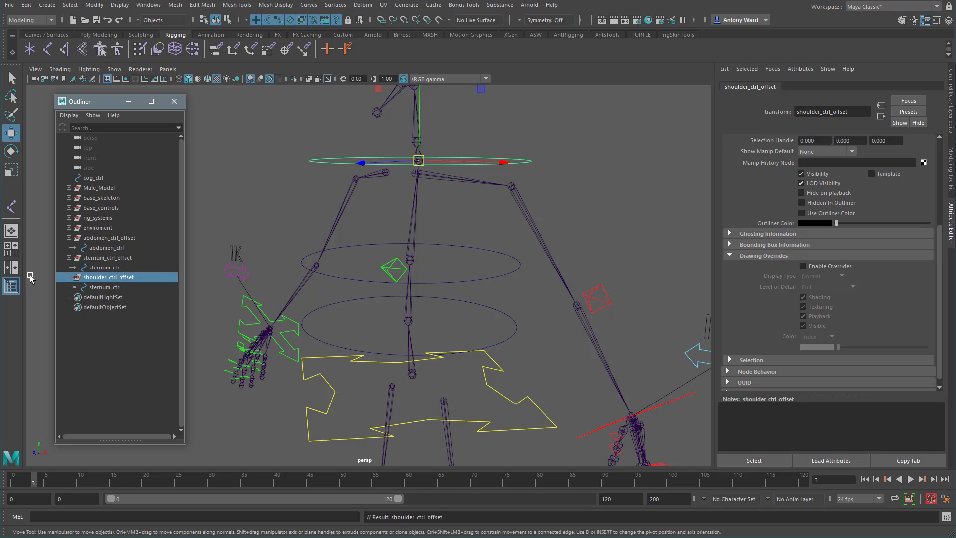
Rename the circle inside shoulder_ctrl_offset to shoulder_ctrl_ctrl.
{"action": "double_click", "coordinate": [110, 277]}
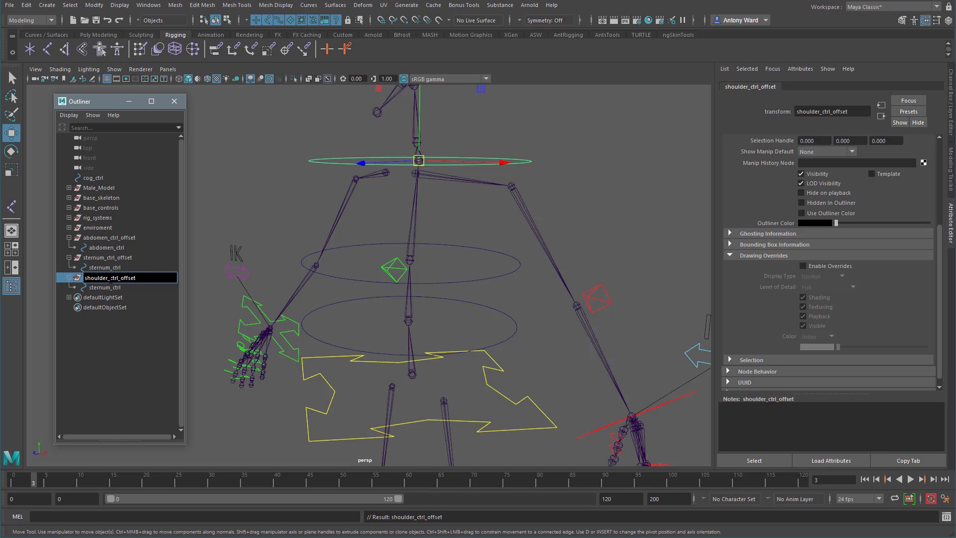
{"action": "left_click_drag", "start_coordinate": [118, 277], "coordinate": [85, 278]}
{"action": "double_click", "coordinate": [98, 287]}
{"action": "left_click_drag", "start_coordinate": [113, 288], "coordinate": [77, 288]}
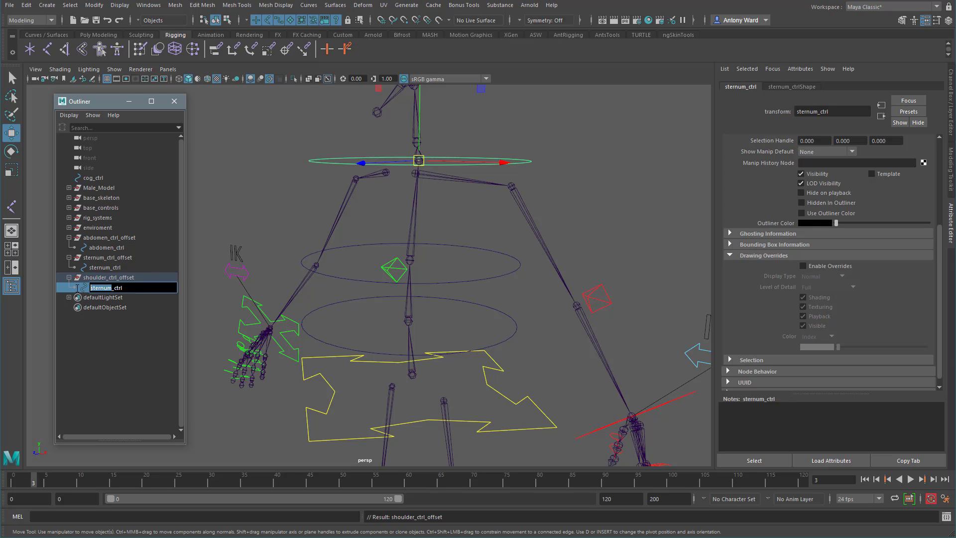
{"action": "type", "text": "shoulder_ctrl"}
{"action": "key", "text": "Return"}
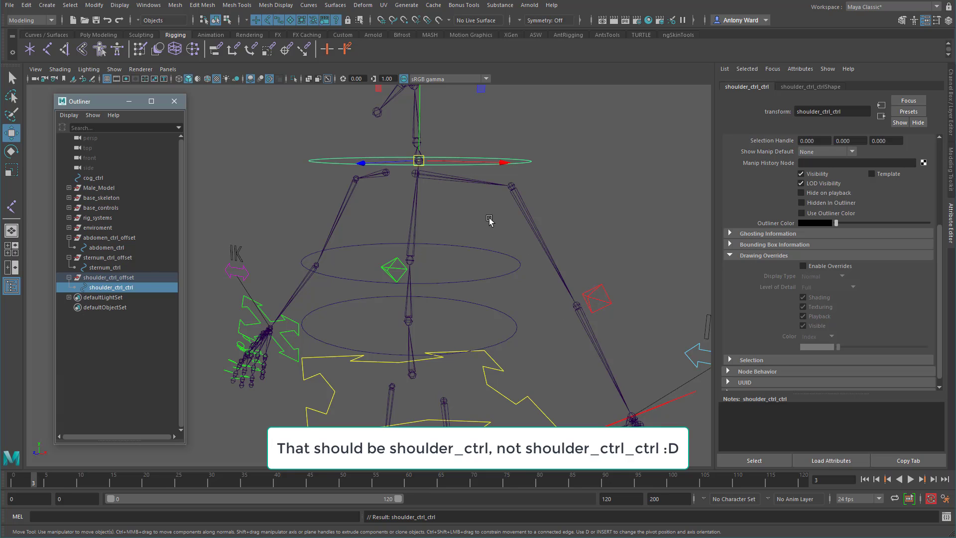
Enable drawing overrides on abdomen_ctrl and set its index color to yellow.
{"action": "mouse_move", "coordinate": [492, 218]}
{"action": "left_mouse_down", "text": "alt"}
{"action": "mouse_move", "coordinate": [497, 210]}
{"action": "mouse_move", "coordinate": [499, 225]}
{"action": "left_mouse_up", "text": "alt"}
{"action": "middle_click_drag", "start_coordinate": [459, 348], "coordinate": [458, 322], "text": "alt"}
{"action": "left_click_drag", "start_coordinate": [458, 323], "coordinate": [478, 294], "text": "alt"}
{"action": "right_click_drag", "start_coordinate": [478, 294], "coordinate": [451, 294], "text": "alt"}
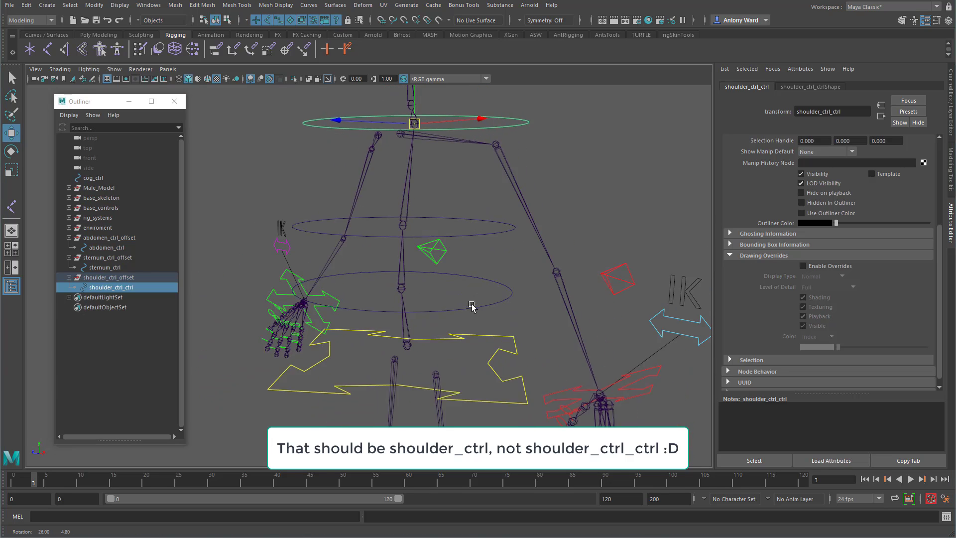
{"action": "left_click_drag", "start_coordinate": [451, 295], "coordinate": [495, 308], "text": "alt"}
{"action": "left_click", "coordinate": [495, 308]}
{"action": "left_click", "coordinate": [803, 266]}
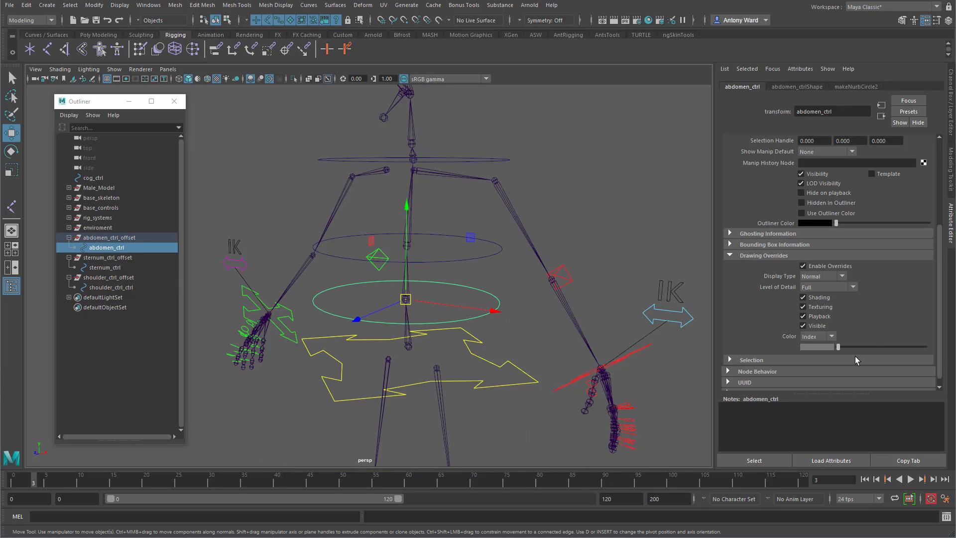
{"action": "left_click_drag", "start_coordinate": [871, 347], "coordinate": [886, 348]}
Enable drawing overrides on sternum_ctrl and set its index color to yellow.
{"action": "left_click", "coordinate": [460, 260]}
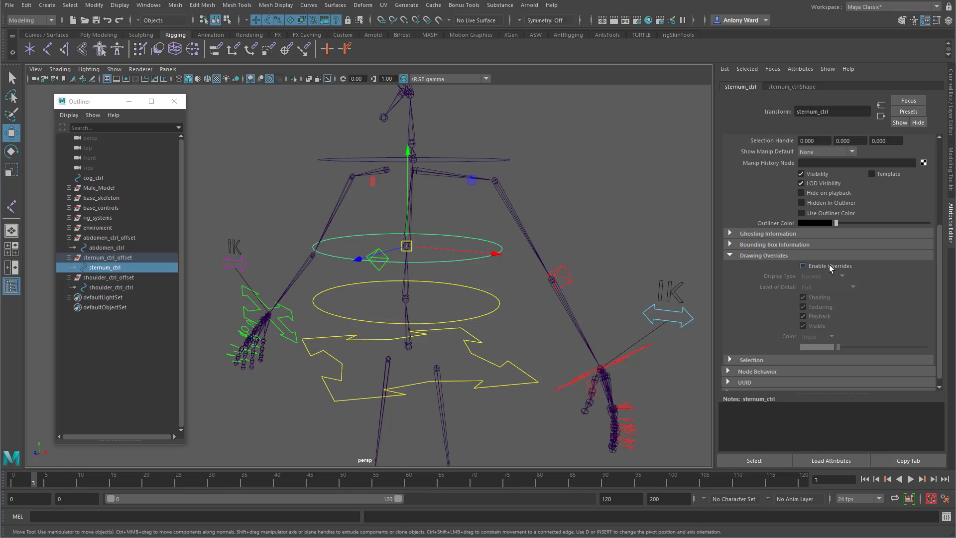
{"action": "left_click", "coordinate": [802, 266]}
{"action": "left_click_drag", "start_coordinate": [878, 348], "coordinate": [886, 347]}
Enable drawing overrides on the shoulder circle control, set its index color to yellow and clear the selection.
{"action": "left_click", "coordinate": [468, 160]}
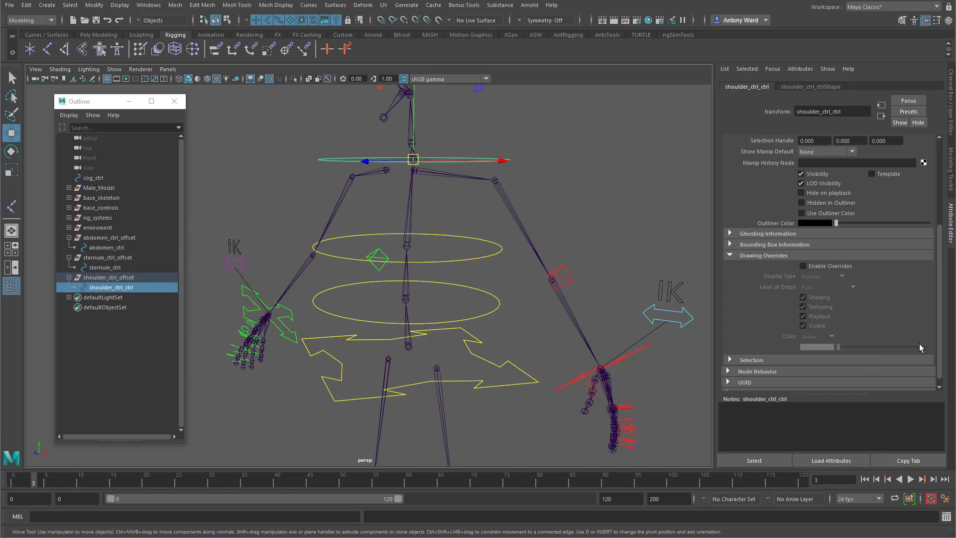
{"action": "left_click", "coordinate": [845, 267]}
{"action": "left_click_drag", "start_coordinate": [871, 348], "coordinate": [886, 350]}
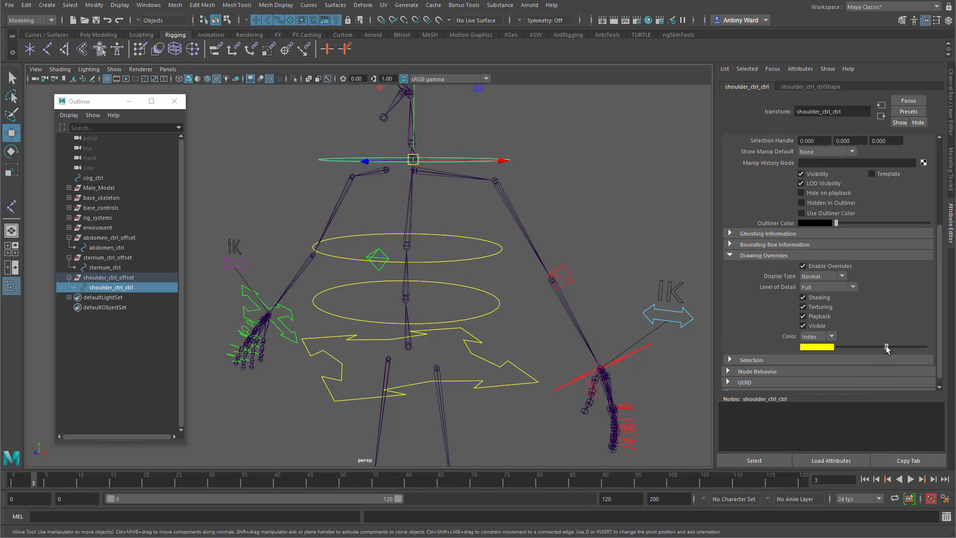
{"action": "left_click", "coordinate": [550, 157]}
Duplicate the abdomen_ctrl_offset group, expand the copy and rename it to spine_ctrl_offset.
{"action": "left_click_drag", "start_coordinate": [551, 207], "coordinate": [477, 278], "text": "alt"}
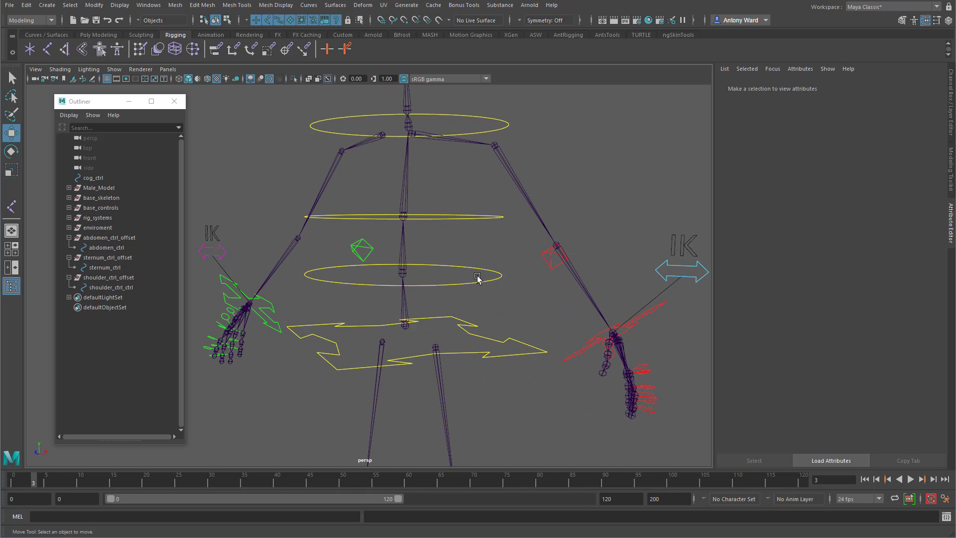
{"action": "left_click", "coordinate": [477, 278]}
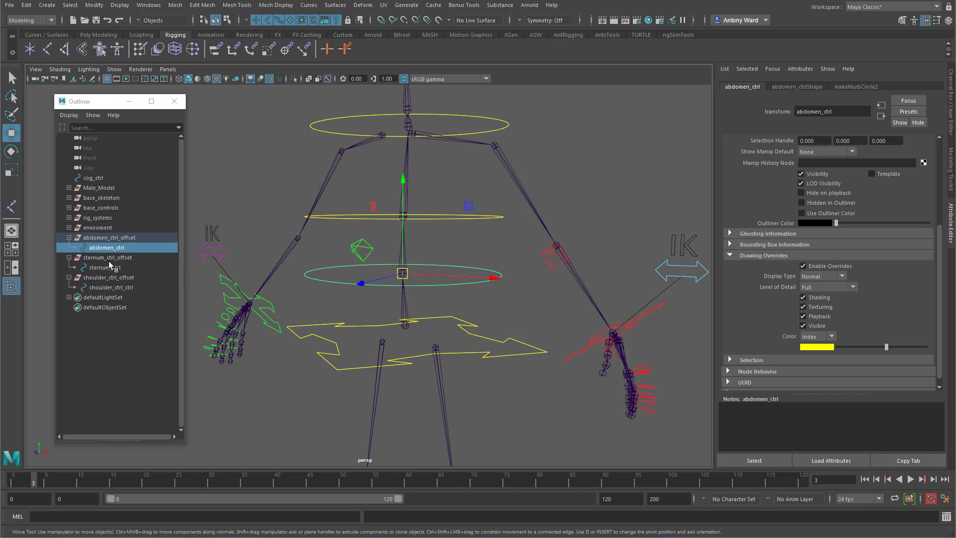
{"action": "left_click", "coordinate": [113, 241]}
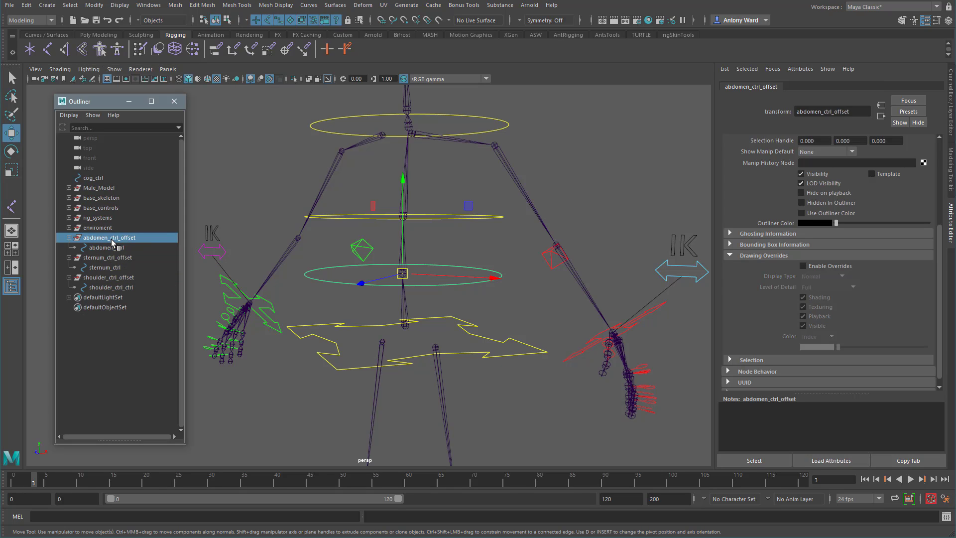
{"action": "key", "text": "ctrl+d"}
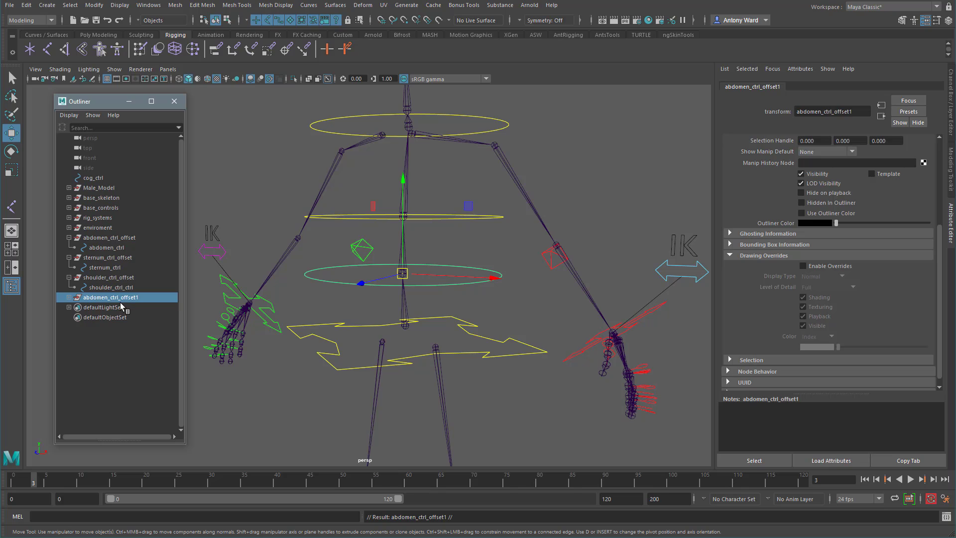
{"action": "left_click", "coordinate": [67, 298]}
{"action": "double_click", "coordinate": [108, 299]}
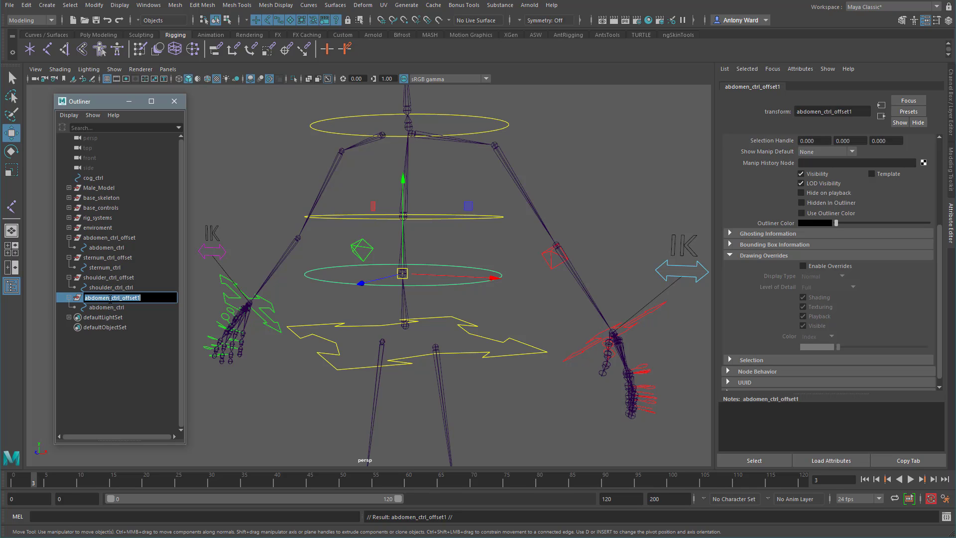
{"action": "type", "text": "spine"}
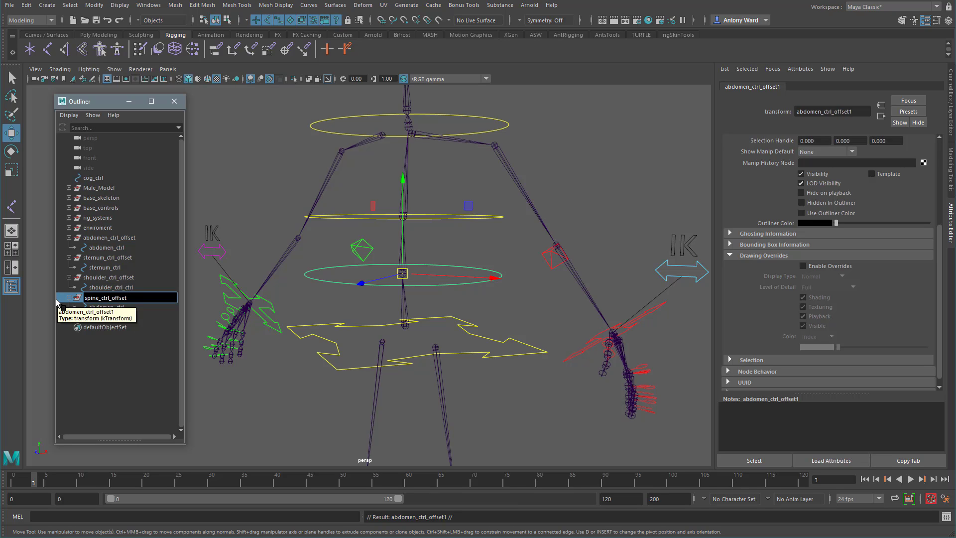
{"action": "key", "text": "Return"}
Rename the circle inside spine_ctrl_offset to spine_ctrl.
{"action": "double_click", "coordinate": [119, 307]}
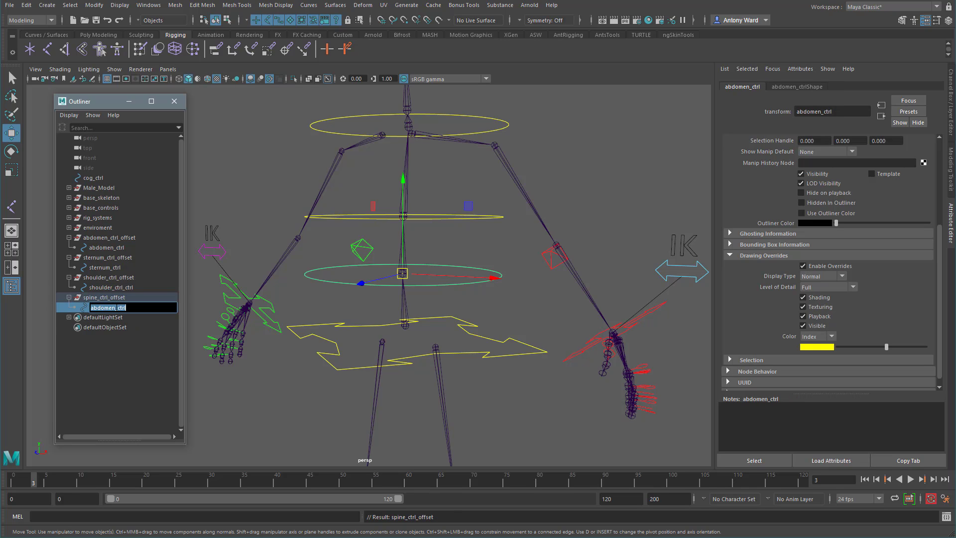
{"action": "type", "text": "spine"}
{"action": "key", "text": "Return"}
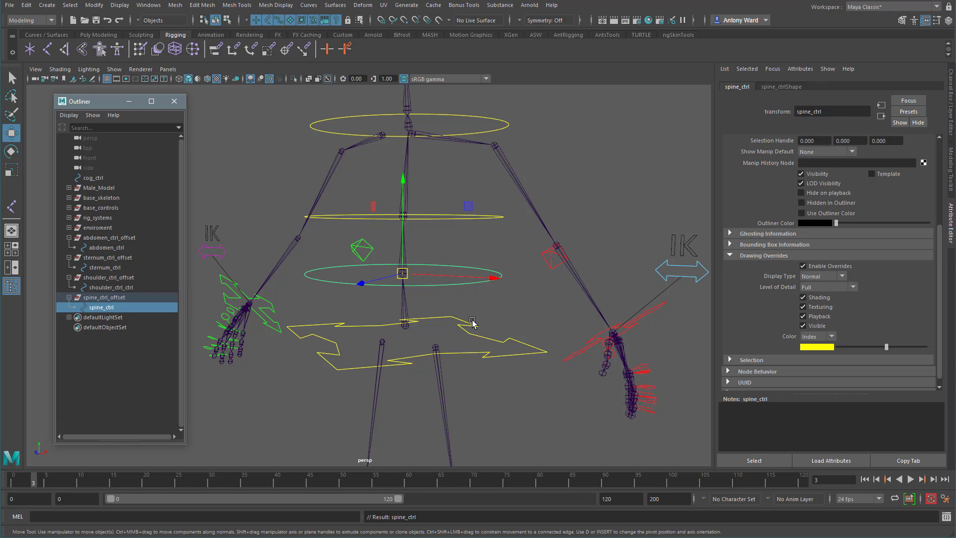
Snap spine_ctrl down to the cog joint at the base of the spine.
{"action": "left_click_drag", "start_coordinate": [474, 323], "coordinate": [470, 323], "text": "alt"}
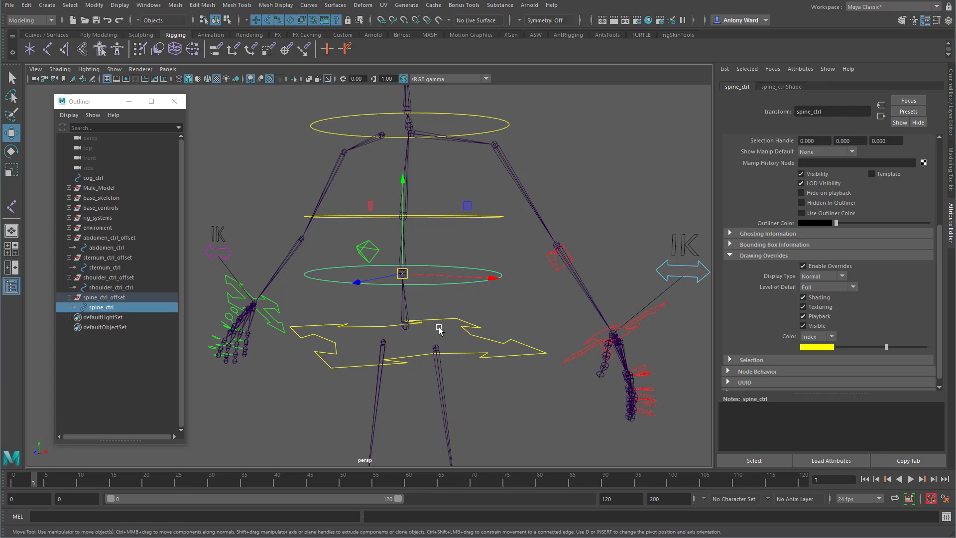
{"action": "key", "text": "v"}
{"action": "middle_click_drag", "start_coordinate": [407, 329], "coordinate": [406, 327]}
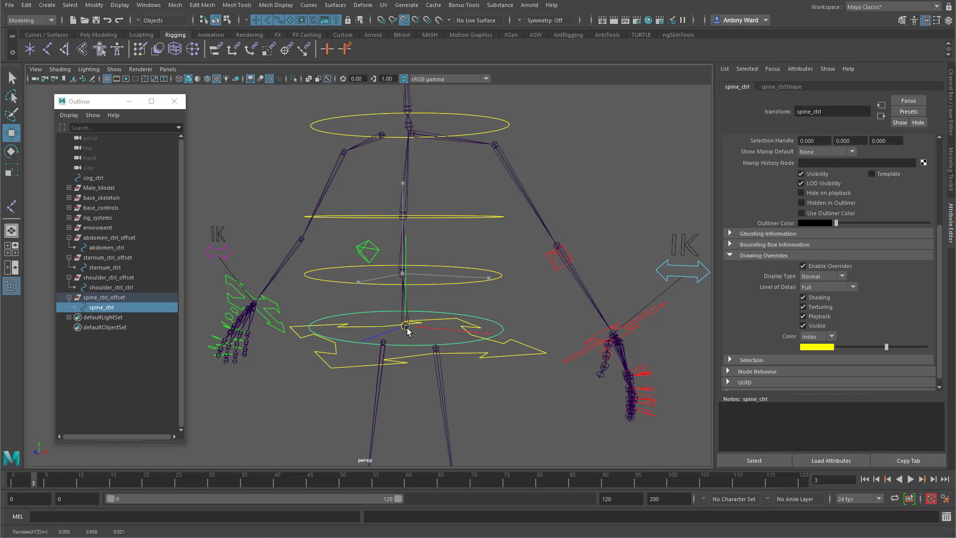
{"action": "left_click_drag", "start_coordinate": [493, 284], "coordinate": [489, 335], "text": "alt"}
{"action": "right_click_drag", "start_coordinate": [489, 335], "coordinate": [441, 353], "text": "alt"}
{"action": "left_click_drag", "start_coordinate": [441, 353], "coordinate": [501, 448], "text": "alt"}
{"action": "left_click", "coordinate": [501, 448]}
Parent abdomen_ctrl_offset under spine_ctrl and sternum_ctrl_offset under abdomen_ctrl in the Outliner.
{"action": "left_click", "coordinate": [398, 333]}
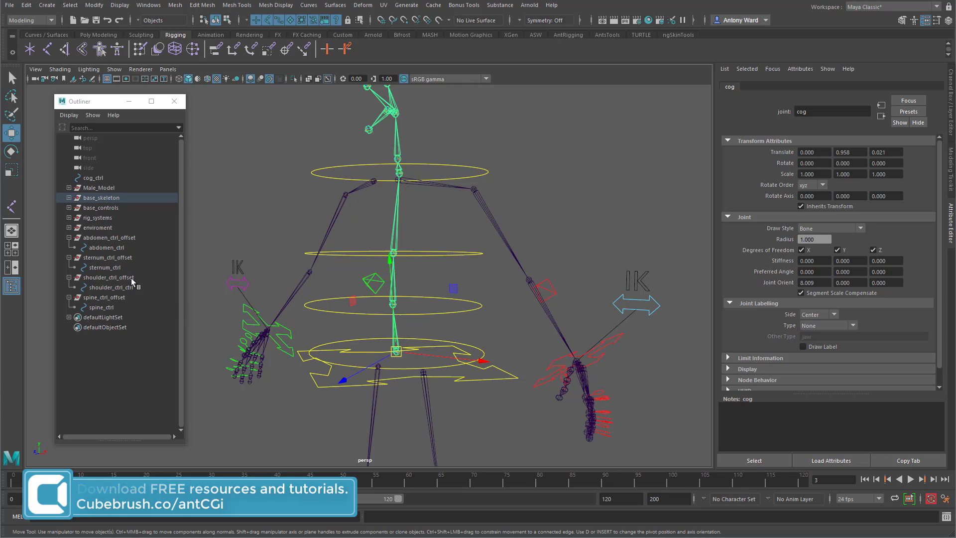
{"action": "left_click", "coordinate": [117, 297]}
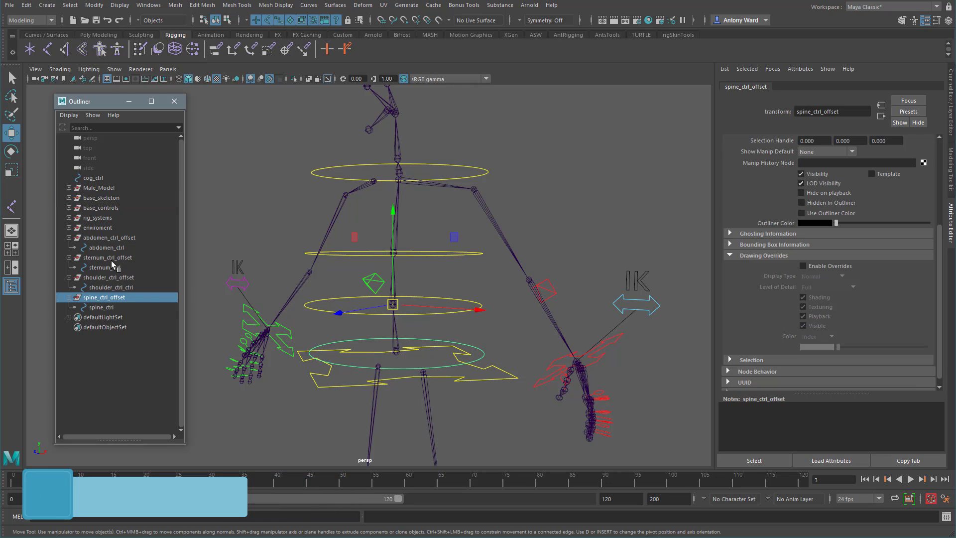
{"action": "left_click", "coordinate": [119, 237]}
{"action": "left_click_drag", "start_coordinate": [118, 237], "coordinate": [112, 308]}
{"action": "left_click", "coordinate": [81, 298]}
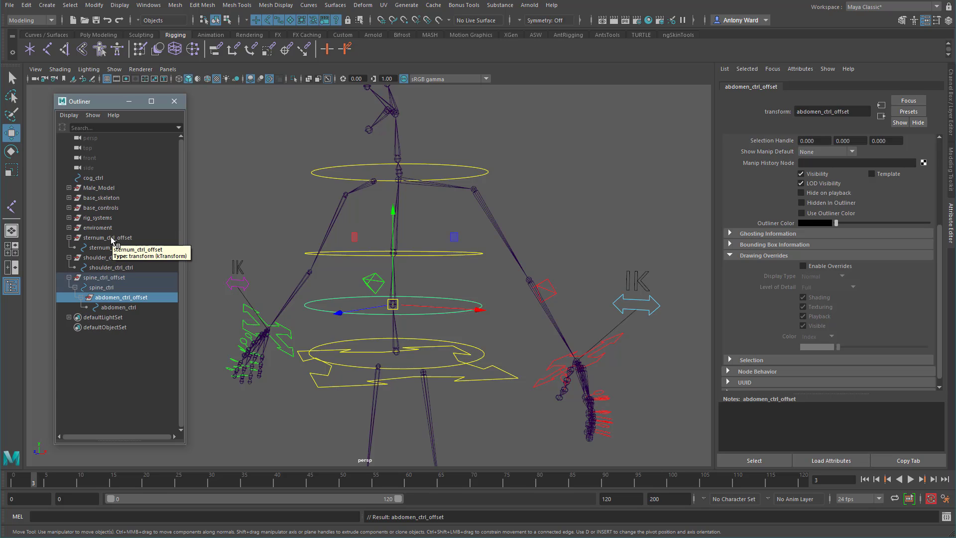
{"action": "left_click_drag", "start_coordinate": [111, 241], "coordinate": [127, 313]}
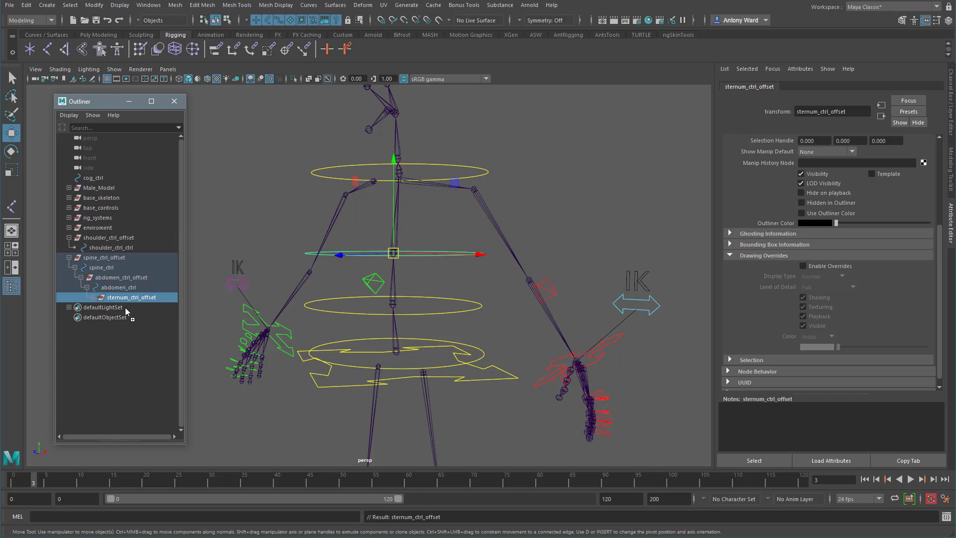
Parent shoulder_ctrl_offset under sternum_ctrl in the Outliner and widen the Outliner slightly.
{"action": "left_click_drag", "start_coordinate": [114, 239], "coordinate": [124, 309]}
{"action": "left_click_drag", "start_coordinate": [187, 321], "coordinate": [195, 321]}
{"action": "left_click", "coordinate": [393, 332]}
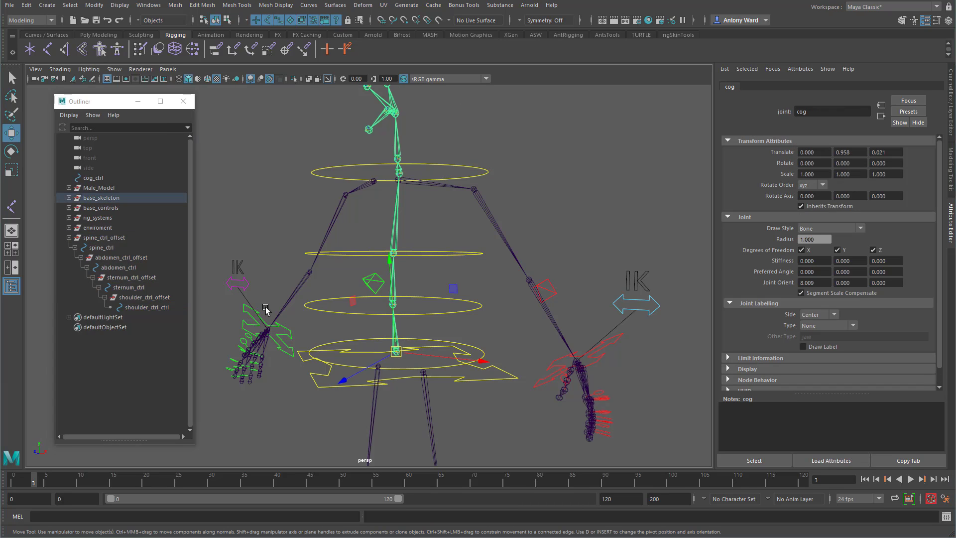
{"action": "left_click", "coordinate": [112, 241]}
{"action": "key", "text": "space"}
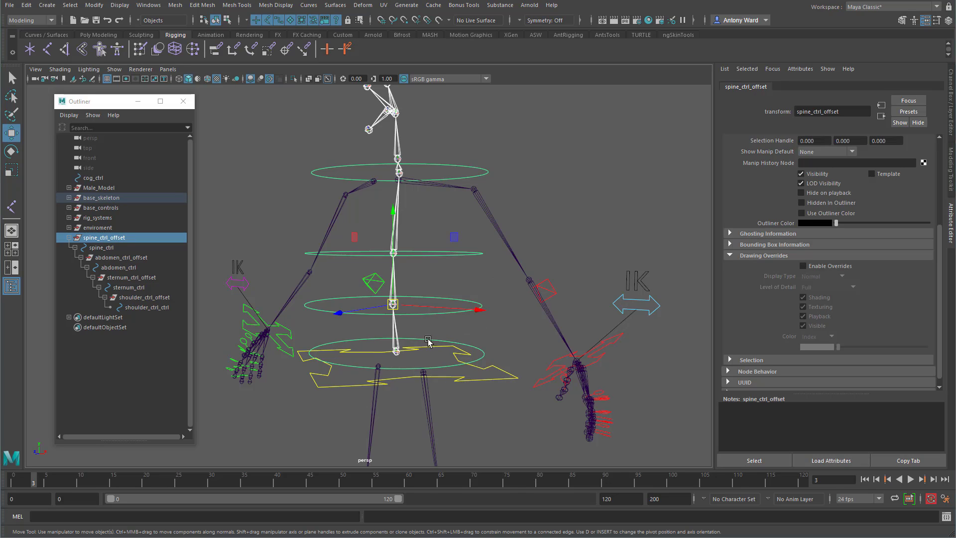
Snap the pivot of spine_ctrl_offset down to the cog joint at the base of the spine.
{"action": "left_click", "coordinate": [107, 239]}
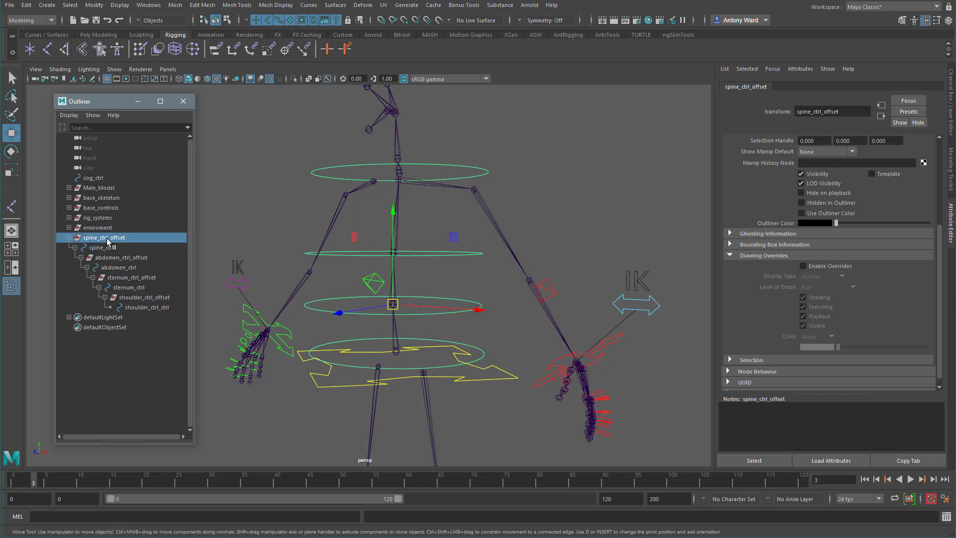
{"action": "left_click", "coordinate": [112, 249]}
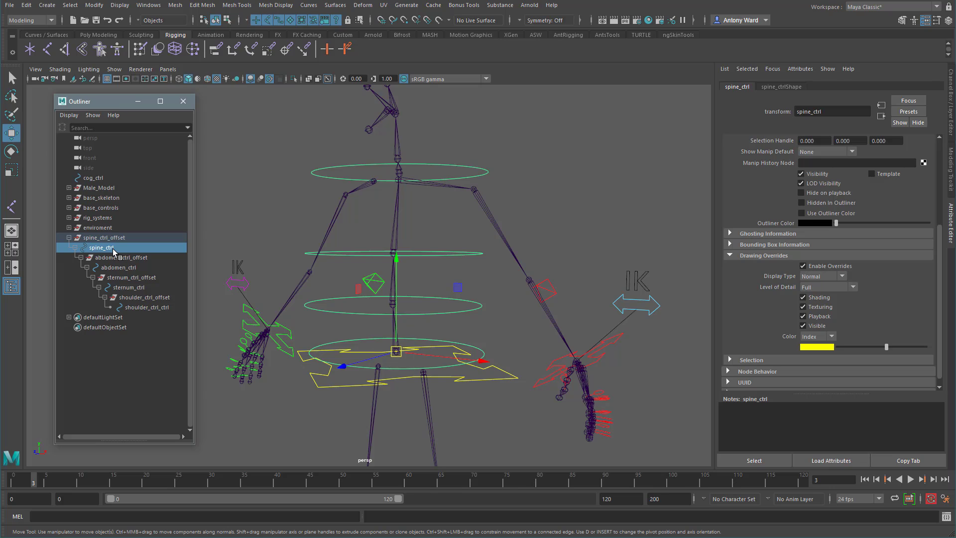
{"action": "left_click", "coordinate": [111, 239]}
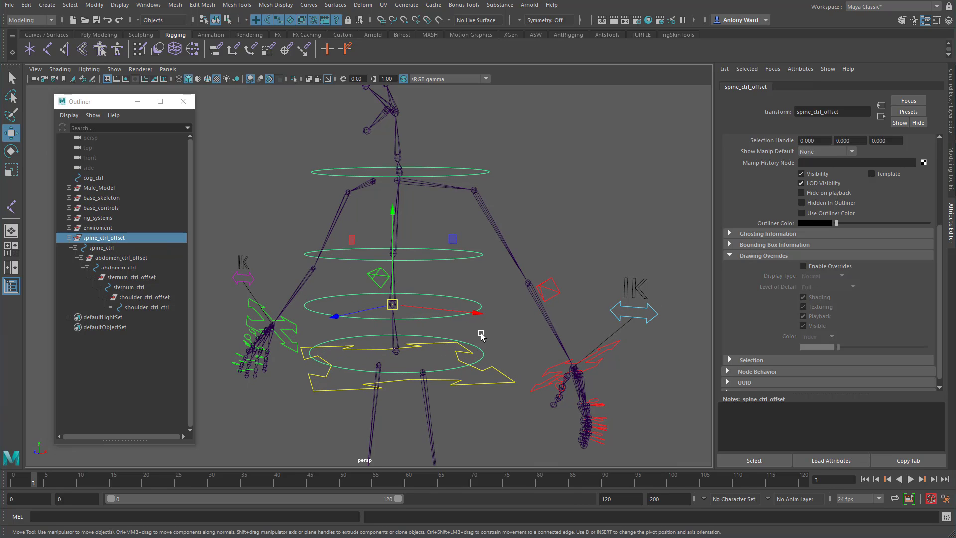
{"action": "key", "text": "d"}
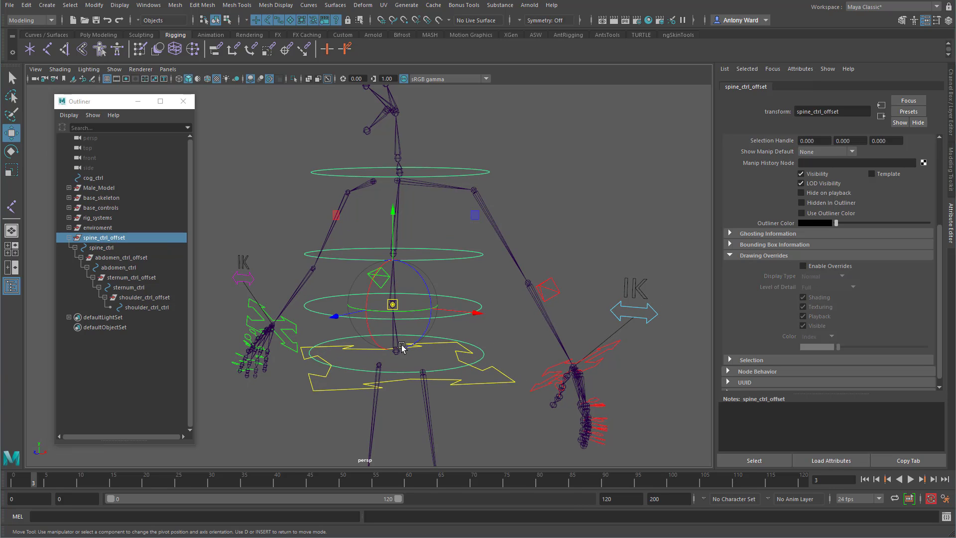
{"action": "key", "text": "v"}
{"action": "left_click_drag", "start_coordinate": [392, 304], "coordinate": [393, 343]}
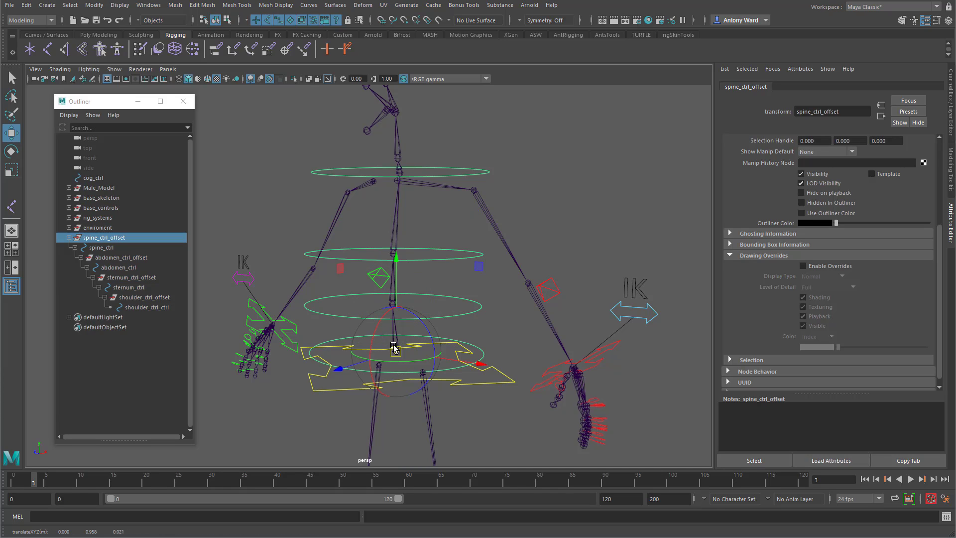
Check the pivot of each control and offset group from spine_ctrl down to shoulder_ctrl_ctrl.
{"action": "left_click", "coordinate": [110, 248]}
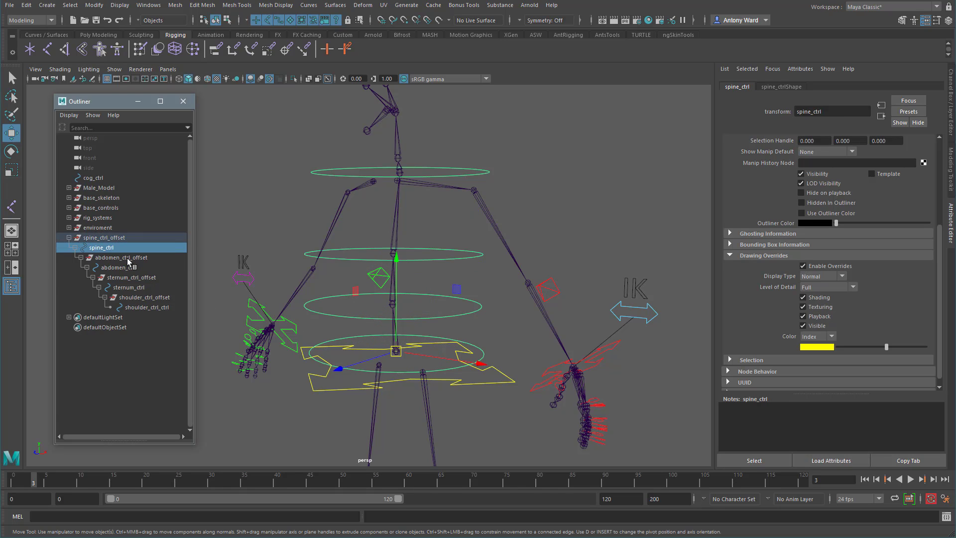
{"action": "left_click", "coordinate": [128, 258]}
{"action": "left_click", "coordinate": [131, 268]}
{"action": "left_click", "coordinate": [137, 278]}
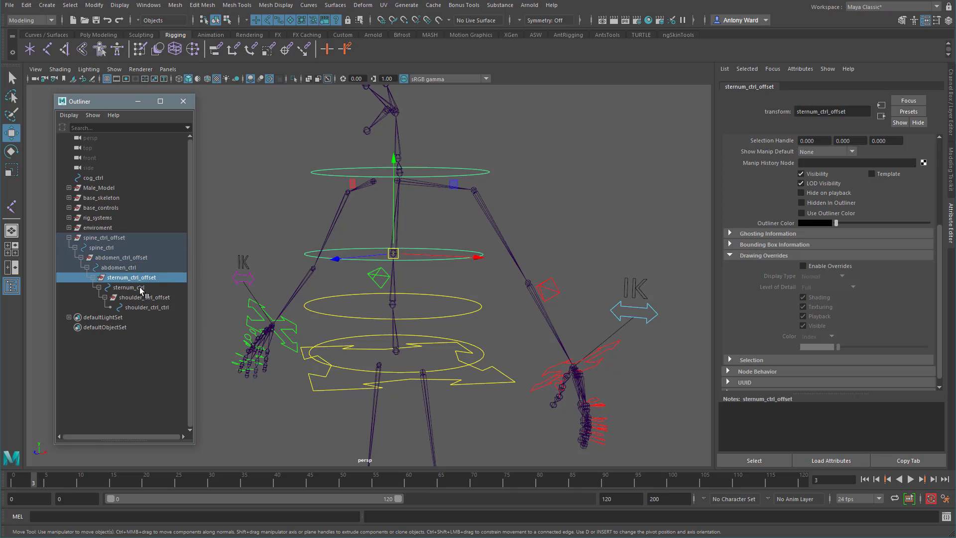
{"action": "left_click", "coordinate": [140, 288]}
{"action": "left_click", "coordinate": [149, 298]}
{"action": "left_click", "coordinate": [150, 307]}
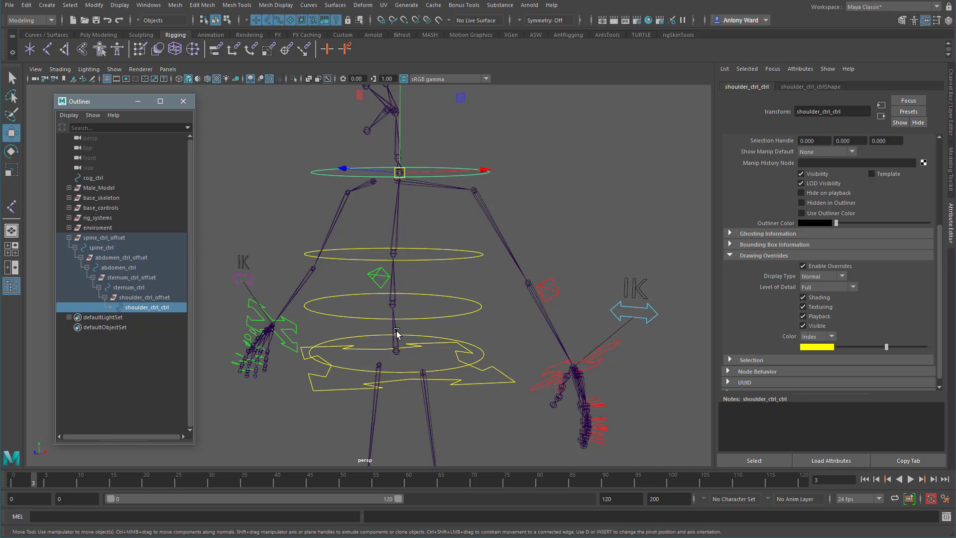
{"action": "left_click", "coordinate": [397, 330]}
{"action": "left_click", "coordinate": [117, 247], "text": "ctrl"}
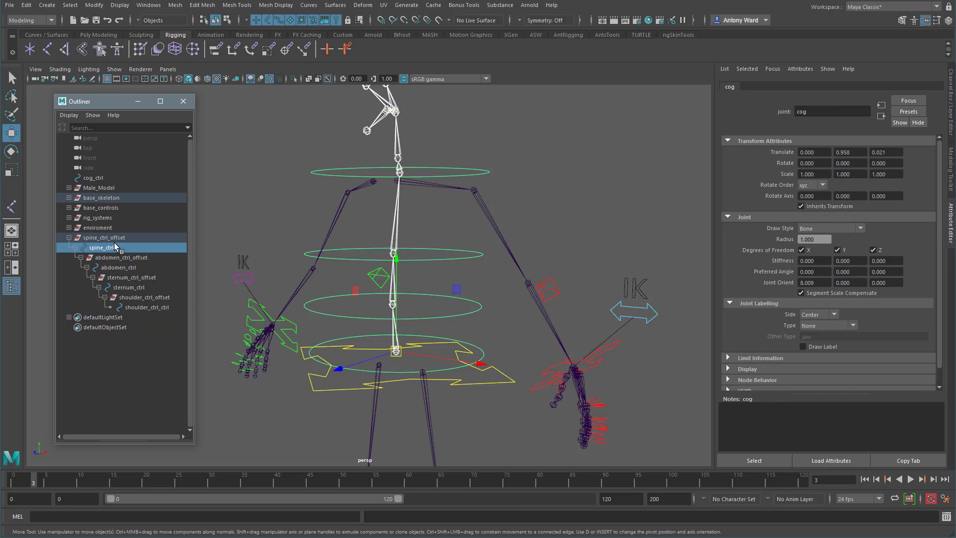
{"action": "left_click", "coordinate": [366, 329]}
Parent-constrain spine_ctrl_offset to the cog joint with Maintain offset disabled.
{"action": "left_click", "coordinate": [392, 330]}
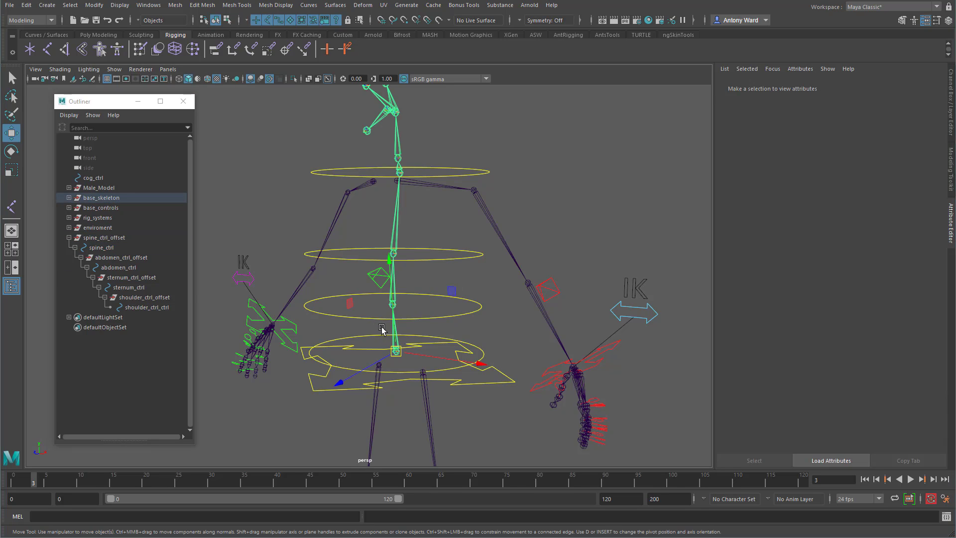
{"action": "left_click", "coordinate": [110, 238], "text": "ctrl"}
{"action": "key", "text": "space"}
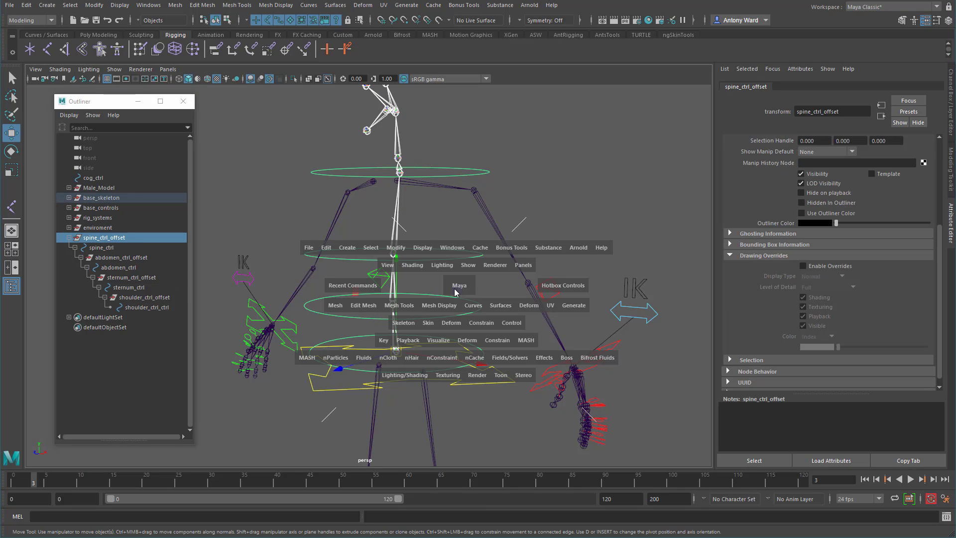
{"action": "left_click", "coordinate": [473, 324]}
{"action": "left_click", "coordinate": [567, 352]}
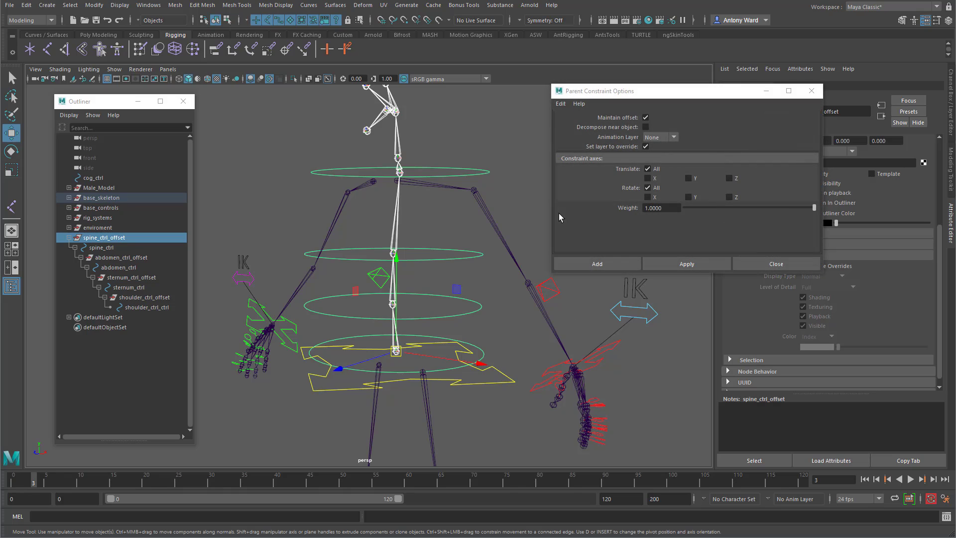
{"action": "left_click", "coordinate": [646, 117]}
{"action": "left_click", "coordinate": [608, 264]}
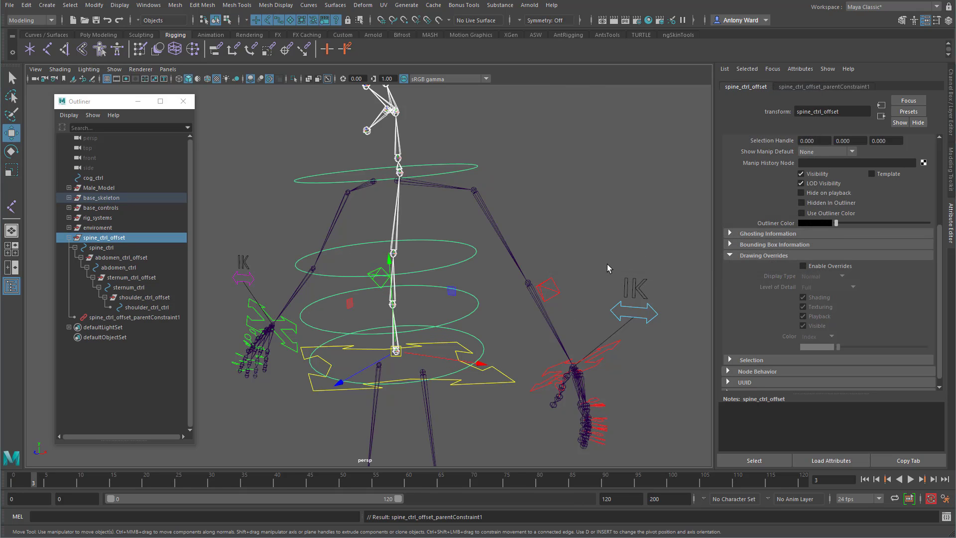
Repeat the parent constraint to align abdomen_ctrl_offset and sternum_ctrl_offset to their matching spine joints.
{"action": "left_click", "coordinate": [511, 331]}
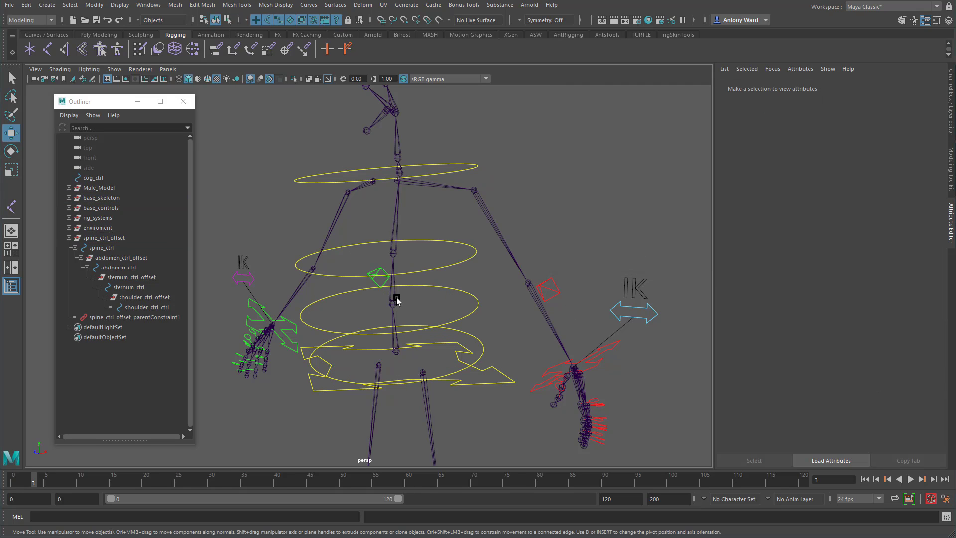
{"action": "left_click", "coordinate": [132, 258]}
{"action": "key", "text": "g"}
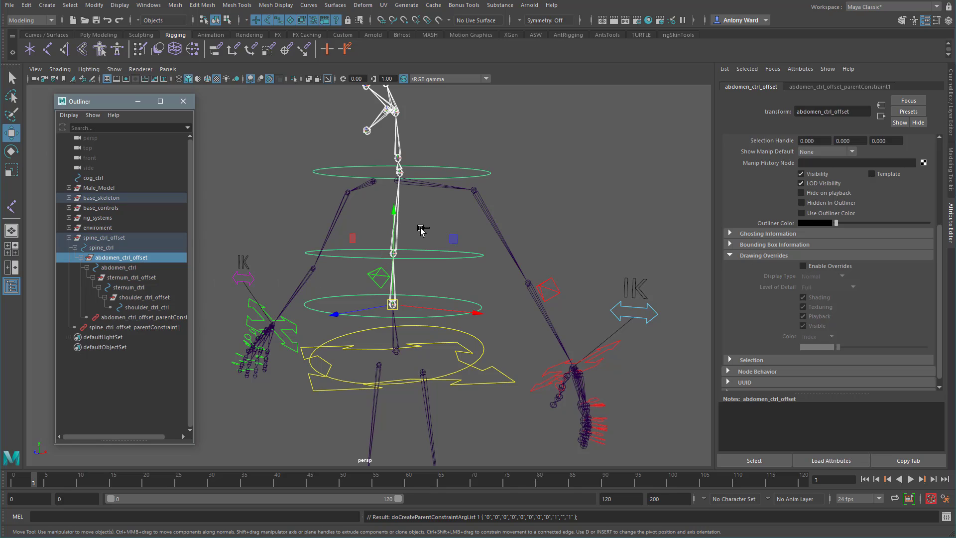
{"action": "left_click", "coordinate": [419, 227]}
{"action": "left_click", "coordinate": [397, 227]}
{"action": "left_click", "coordinate": [143, 276], "text": "ctrl"}
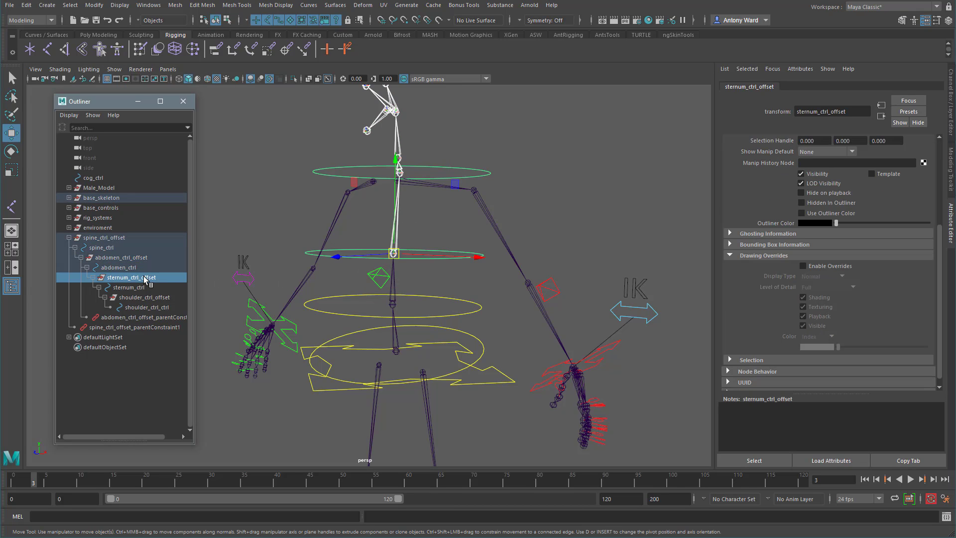
{"action": "key", "text": "g"}
Repeat the parent constraint to align shoulder_ctrl_offset to the joint at the base of the neck.
{"action": "left_click", "coordinate": [423, 202]}
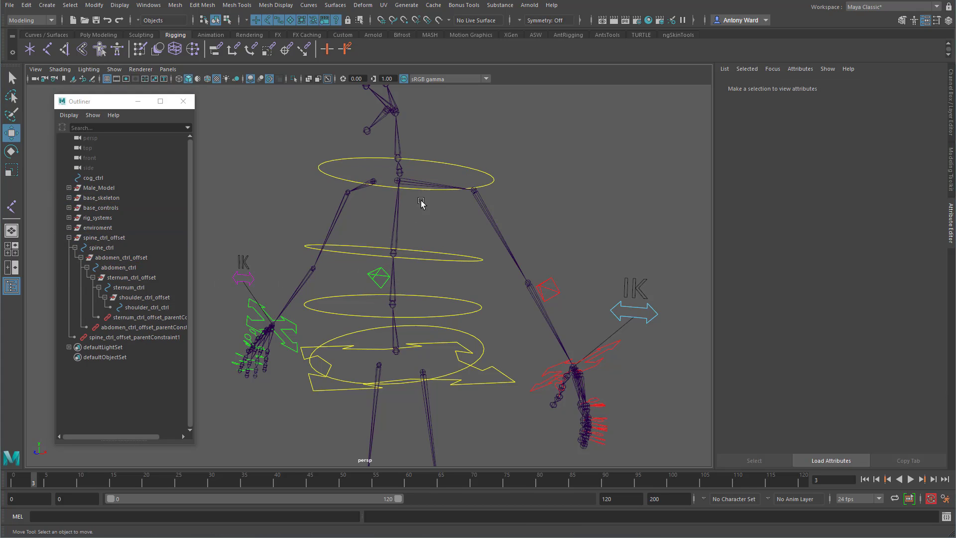
{"action": "left_click", "coordinate": [399, 174]}
{"action": "left_click", "coordinate": [157, 298], "text": "ctrl"}
{"action": "key", "text": "g"}
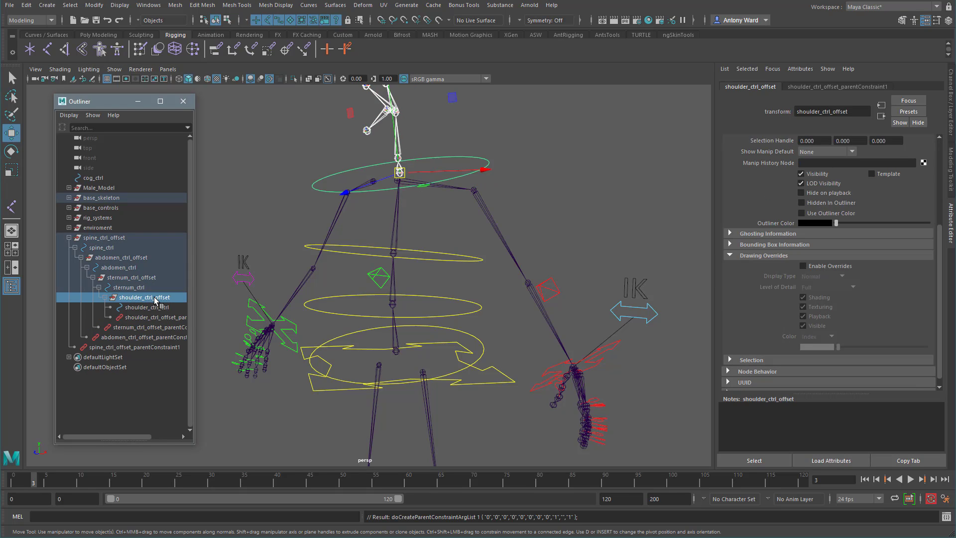
Delete the four parent constraints from the spine, abdomen, sternum and shoulder offset groups.
{"action": "left_click_drag", "start_coordinate": [486, 256], "coordinate": [445, 302], "text": "alt"}
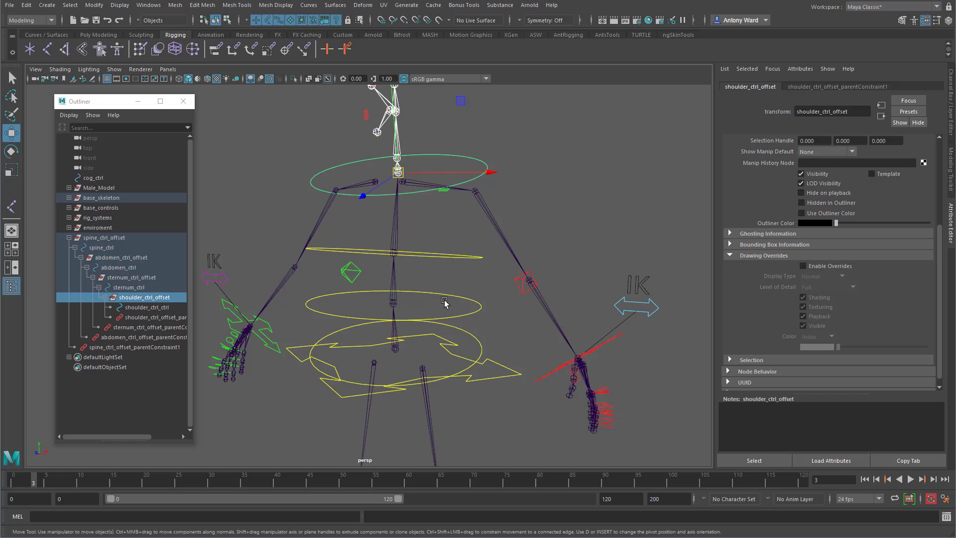
{"action": "left_click", "coordinate": [156, 319]}
{"action": "left_click", "coordinate": [156, 345], "text": "shift"}
{"action": "key", "text": "Delete"}
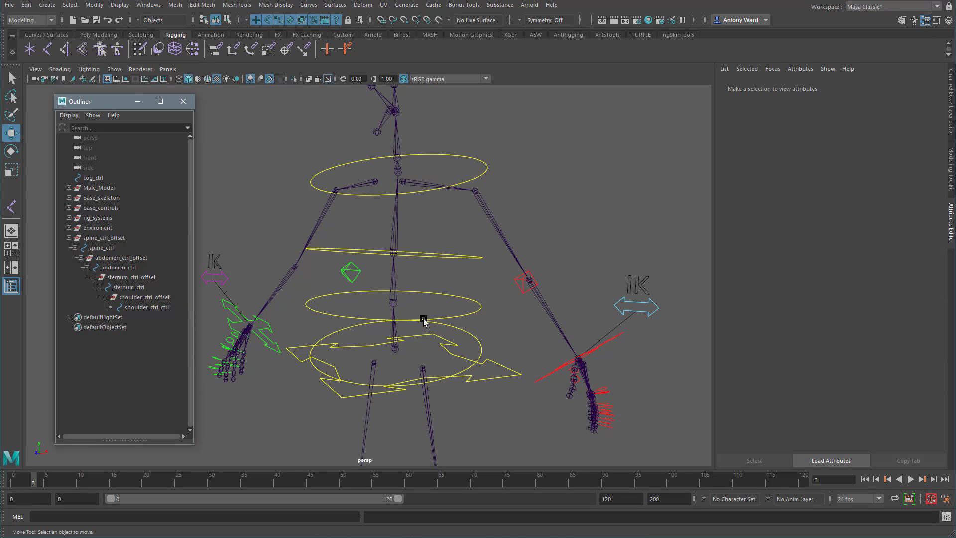
Parent spine_ctrl_offset under cog_ctrl in the Outliner.
{"action": "left_click_drag", "start_coordinate": [455, 380], "coordinate": [481, 400], "text": "alt"}
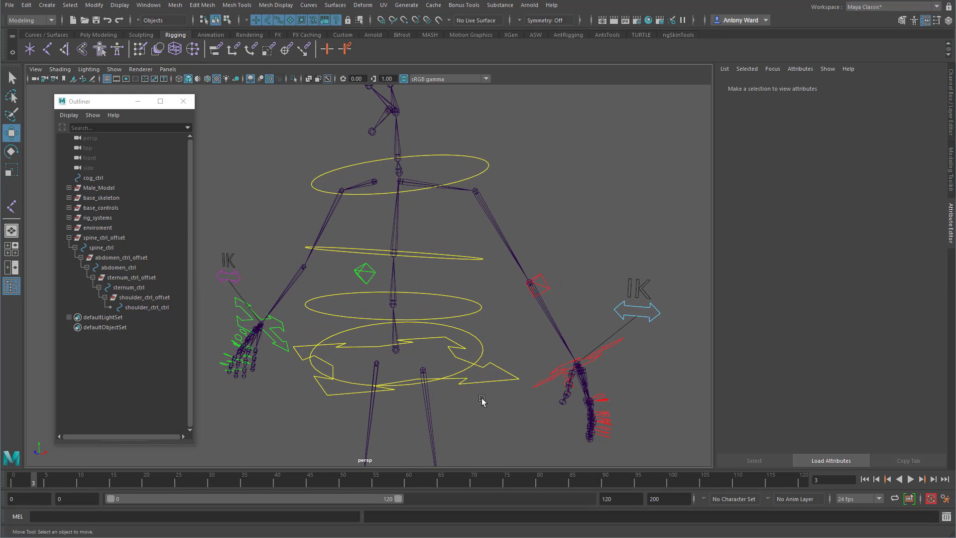
{"action": "left_click", "coordinate": [480, 359]}
{"action": "left_click", "coordinate": [101, 238]}
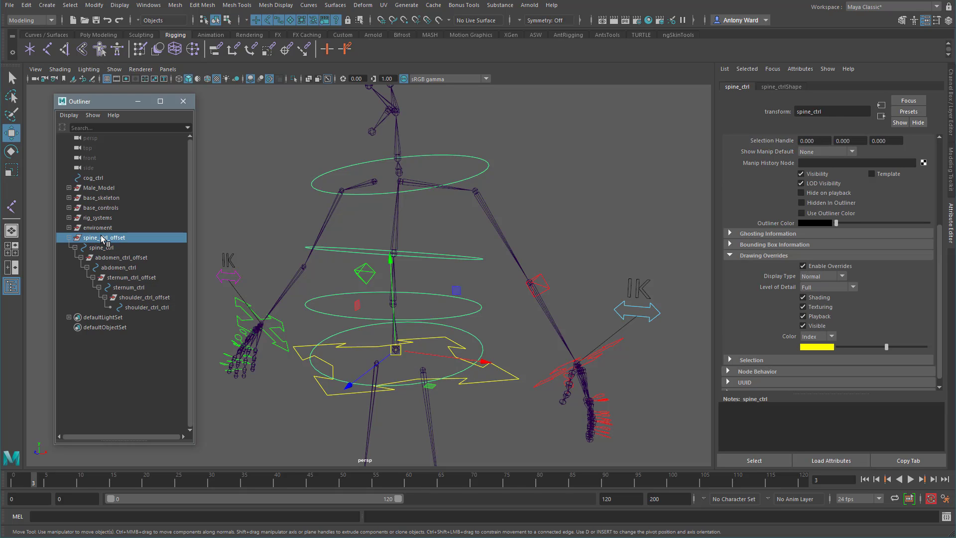
{"action": "left_click_drag", "start_coordinate": [96, 240], "coordinate": [98, 180]}
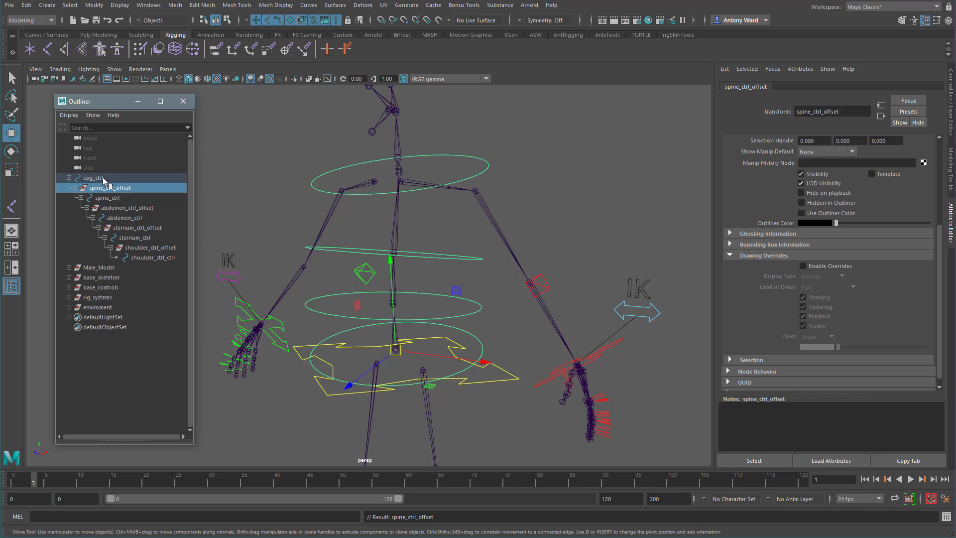
Select cog_ctrl and show polygons in the viewport to display the male model around the controls.
{"action": "left_click", "coordinate": [100, 178]}
{"action": "middle_click_drag", "start_coordinate": [389, 371], "coordinate": [411, 344], "text": "alt"}
{"action": "left_click", "coordinate": [114, 69]}
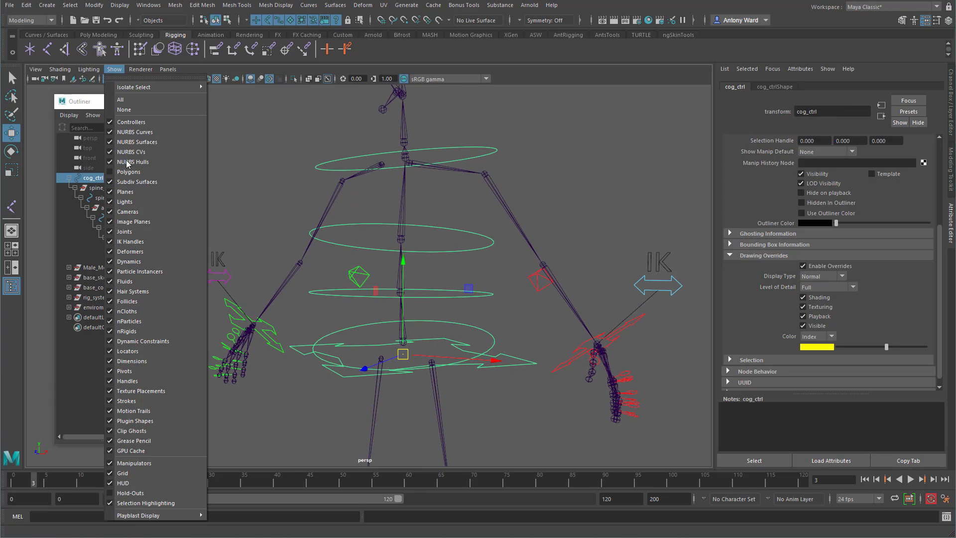
{"action": "left_click", "coordinate": [129, 172]}
Switch to component selection and scale the CVs of the spine_ctrl ring down closer to the hips.
{"action": "left_click", "coordinate": [491, 337]}
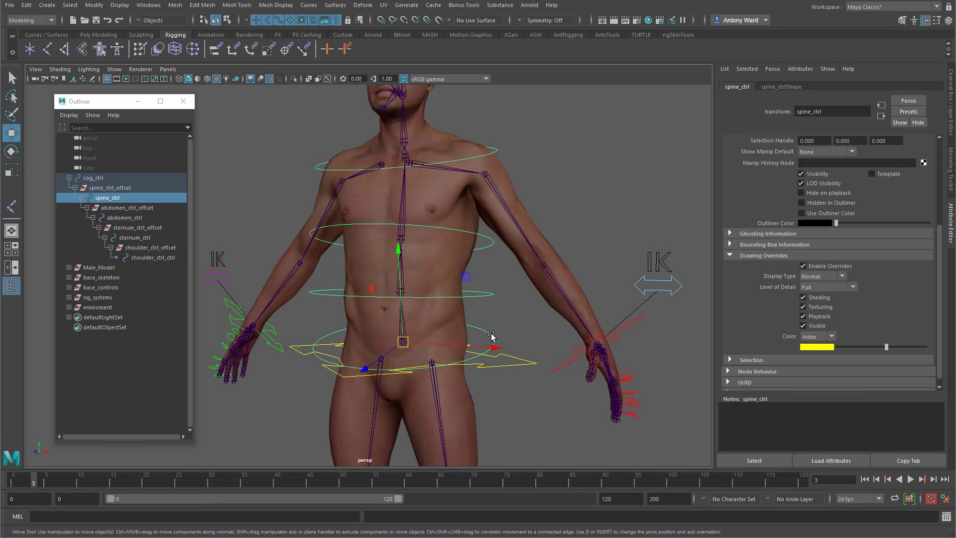
{"action": "left_click_drag", "start_coordinate": [491, 337], "coordinate": [491, 340], "text": "alt"}
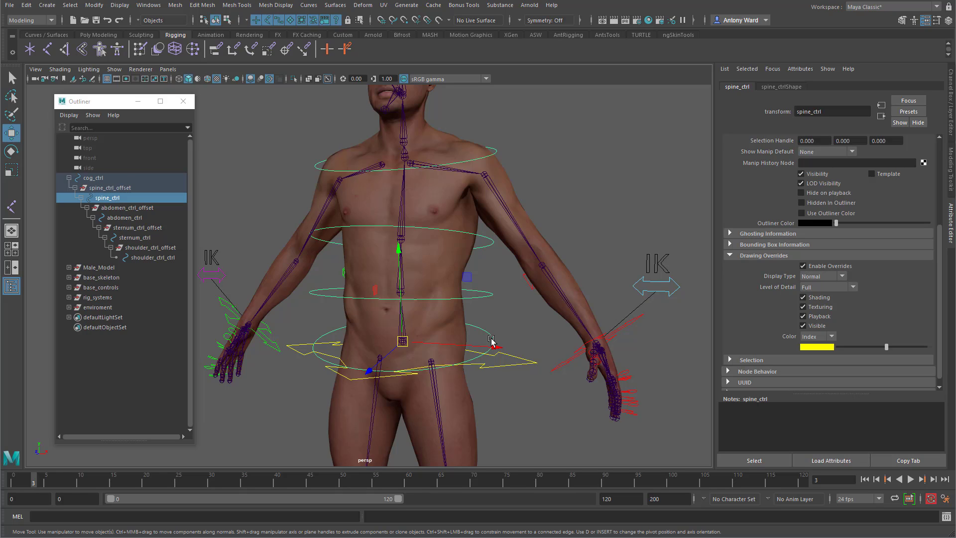
{"action": "key", "text": "F8"}
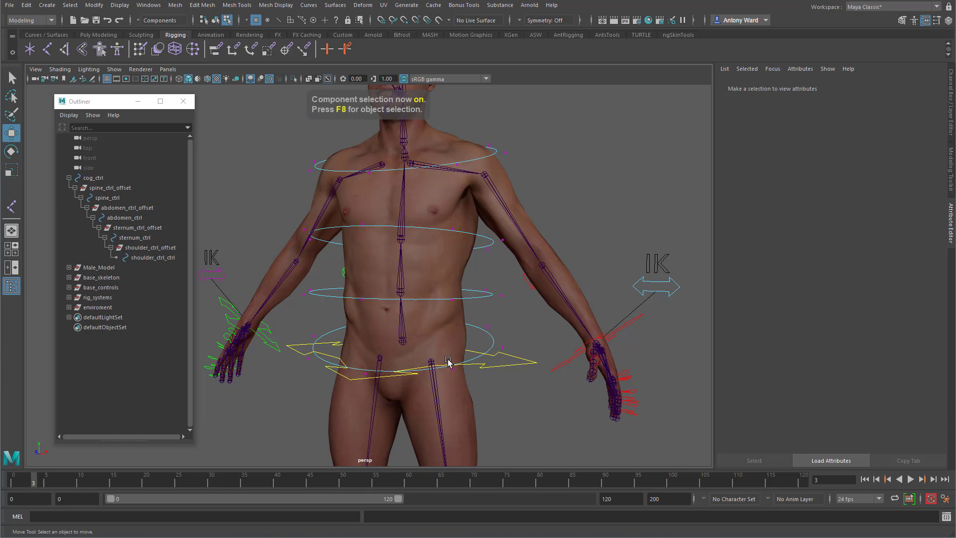
{"action": "left_click_drag", "start_coordinate": [447, 360], "coordinate": [319, 344], "text": "alt"}
{"action": "left_click_drag", "start_coordinate": [268, 315], "coordinate": [518, 398]}
{"action": "left_click_drag", "start_coordinate": [438, 365], "coordinate": [415, 377], "text": "alt"}
{"action": "key", "text": "r"}
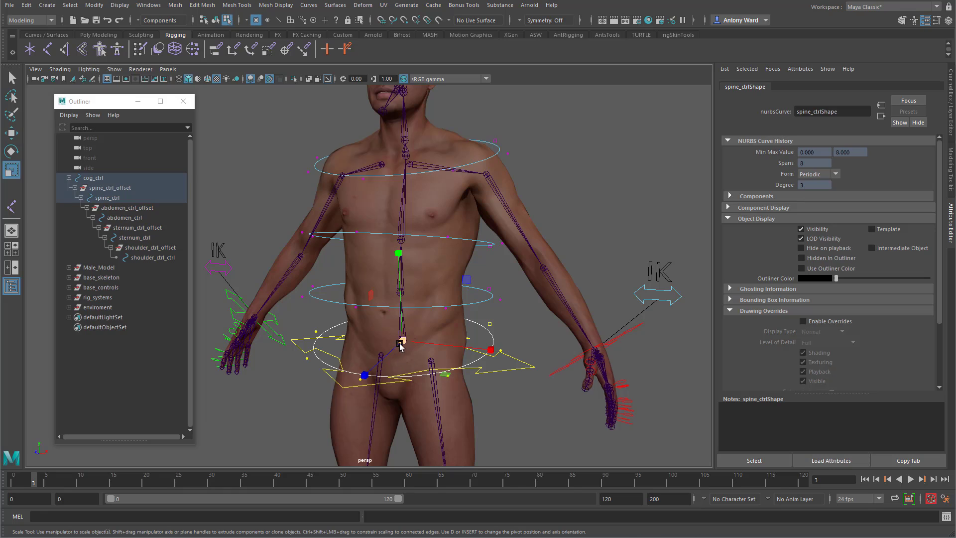
{"action": "left_click_drag", "start_coordinate": [396, 348], "coordinate": [372, 345]}
Scale down the CVs of the abdomen_ctrl and sternum_ctrl rings to sit closer around the torso.
{"action": "left_click_drag", "start_coordinate": [253, 262], "coordinate": [519, 325], "text": "alt"}
{"action": "left_click_drag", "start_coordinate": [442, 294], "coordinate": [413, 296], "text": "alt"}
{"action": "left_click_drag", "start_coordinate": [276, 222], "coordinate": [490, 253]}
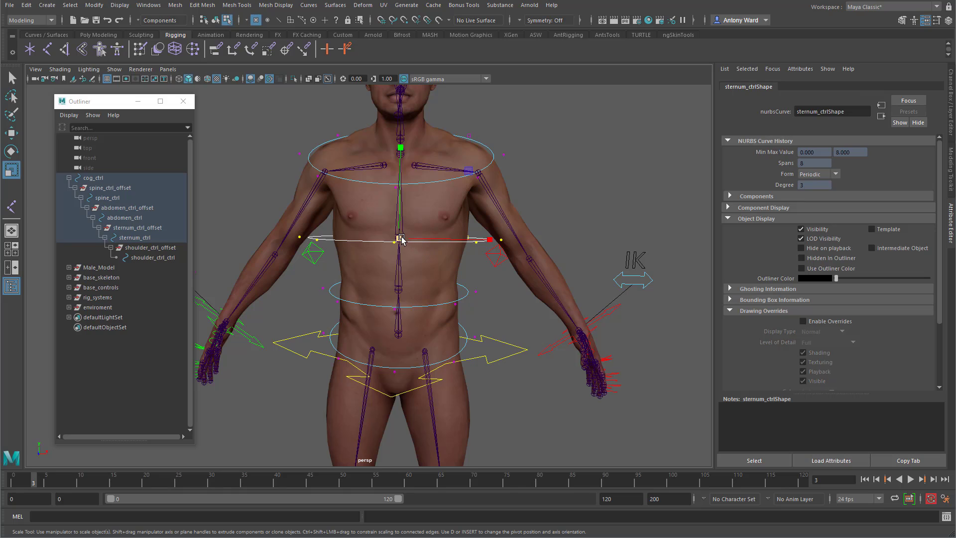
{"action": "left_click_drag", "start_coordinate": [398, 239], "coordinate": [376, 238]}
Adjust the CVs of the sternum_ctrl and abdomen_ctrl rings from the side to fit the torso's depth.
{"action": "left_click_drag", "start_coordinate": [265, 111], "coordinate": [375, 279]}
{"action": "left_click", "coordinate": [361, 239]}
{"action": "key", "text": "w"}
{"action": "left_click", "coordinate": [360, 288]}
{"action": "key", "text": "r"}
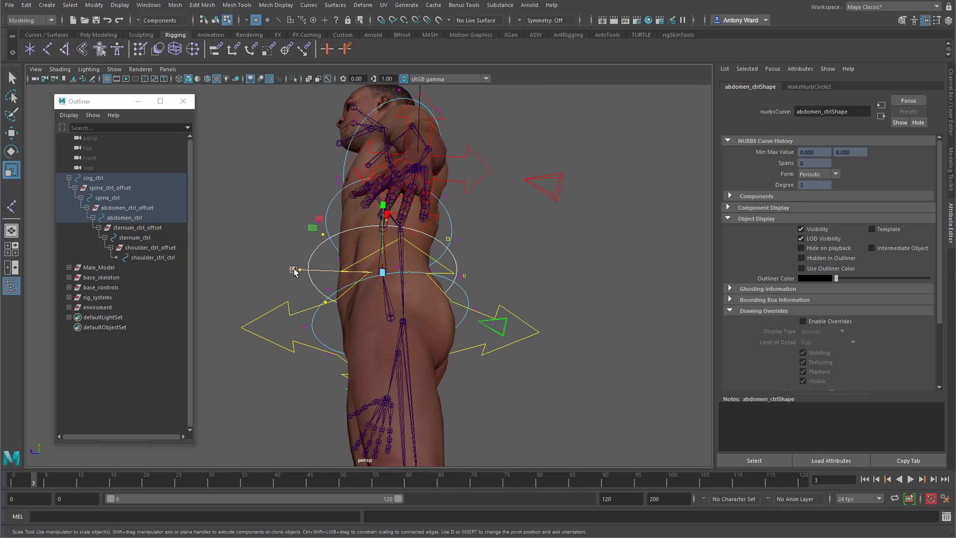
{"action": "left_click_drag", "start_coordinate": [293, 270], "coordinate": [519, 385]}
Adjust the spine_ctrl ring's CVs front to back so the ring fits around the hips.
{"action": "key", "text": "w"}
{"action": "left_click_drag", "start_coordinate": [520, 385], "coordinate": [313, 335], "text": "alt"}
{"action": "key", "text": "r"}
{"action": "key", "text": "w"}
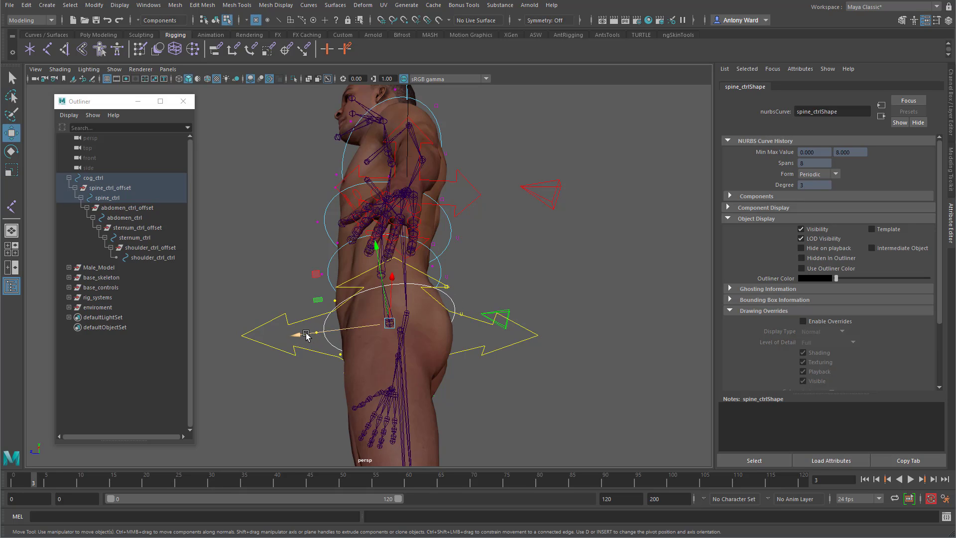
{"action": "left_click_drag", "start_coordinate": [363, 172], "coordinate": [479, 212], "text": "alt"}
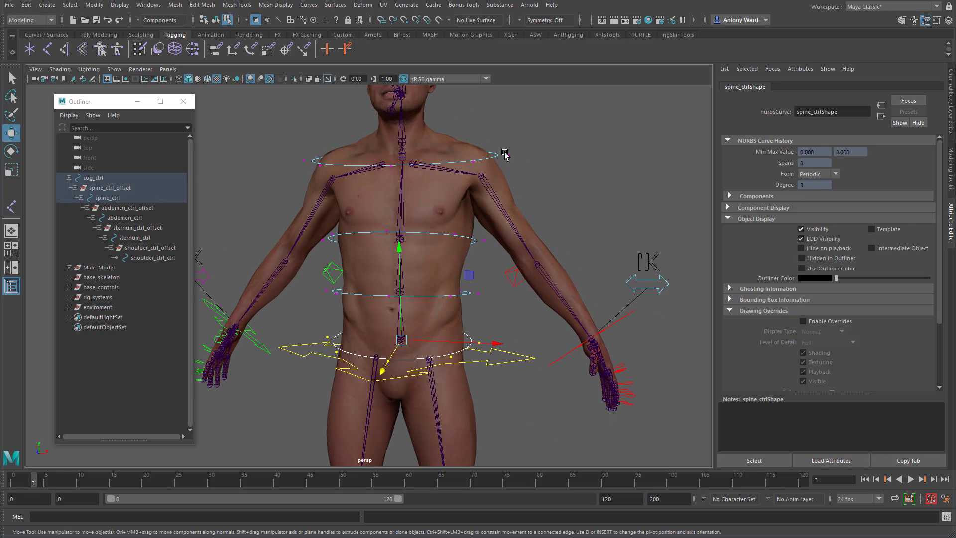
Return to object selection mode and deselect everything.
{"action": "right_click", "coordinate": [498, 156]}
{"action": "left_click", "coordinate": [546, 141]}
{"action": "left_click", "coordinate": [554, 213]}
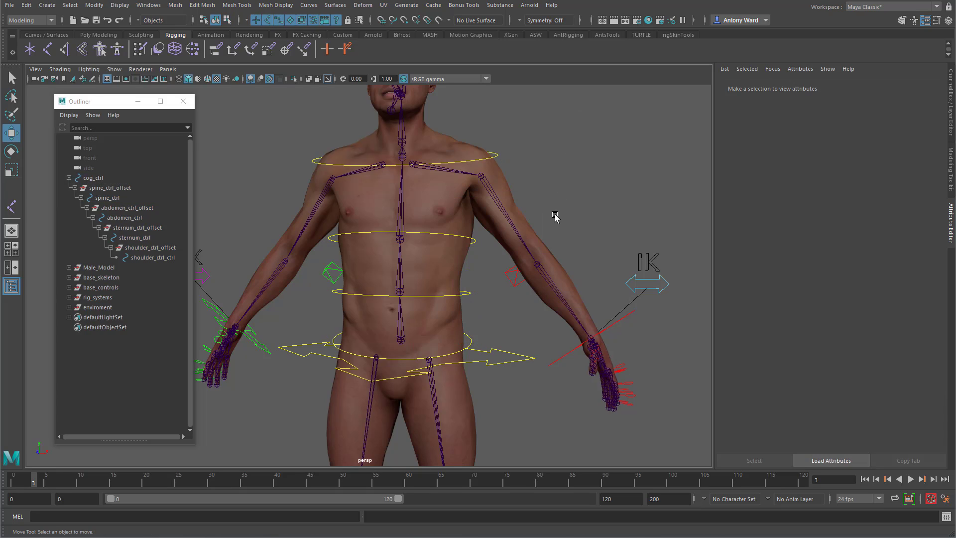
Parent-constrain the cog joint at the base of the spine to spine_ctrl.
{"action": "right_click_drag", "start_coordinate": [438, 391], "coordinate": [508, 301], "text": "alt"}
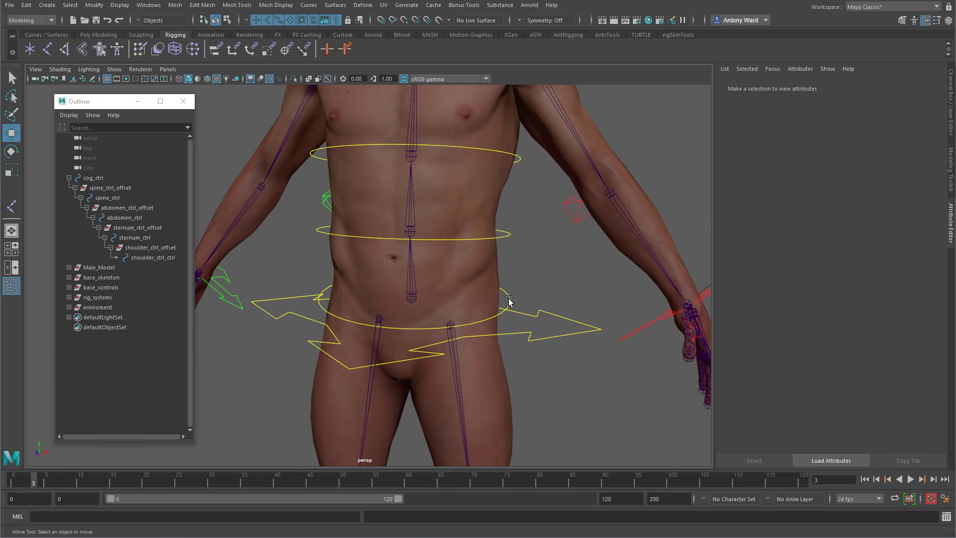
{"action": "left_click", "coordinate": [508, 299]}
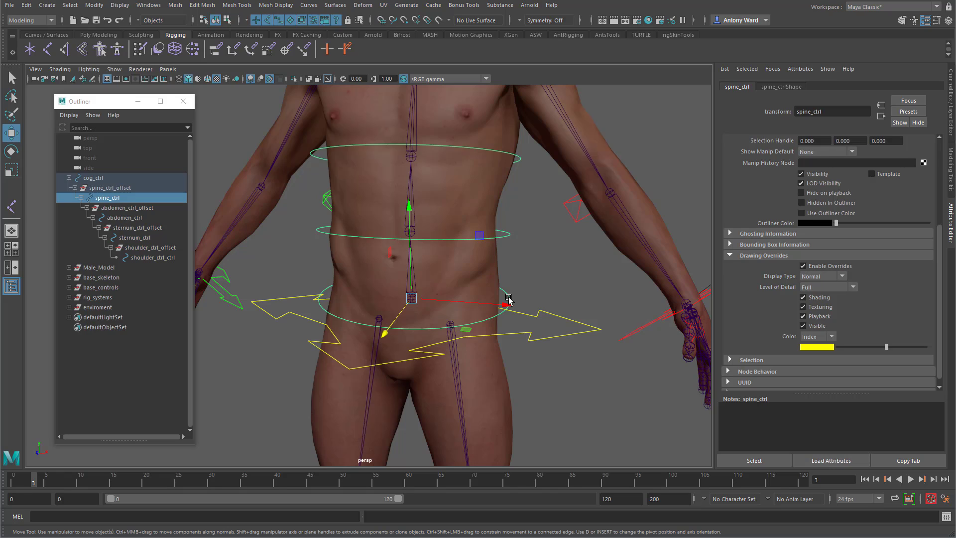
{"action": "key", "text": "t"}
{"action": "left_click", "coordinate": [417, 290]}
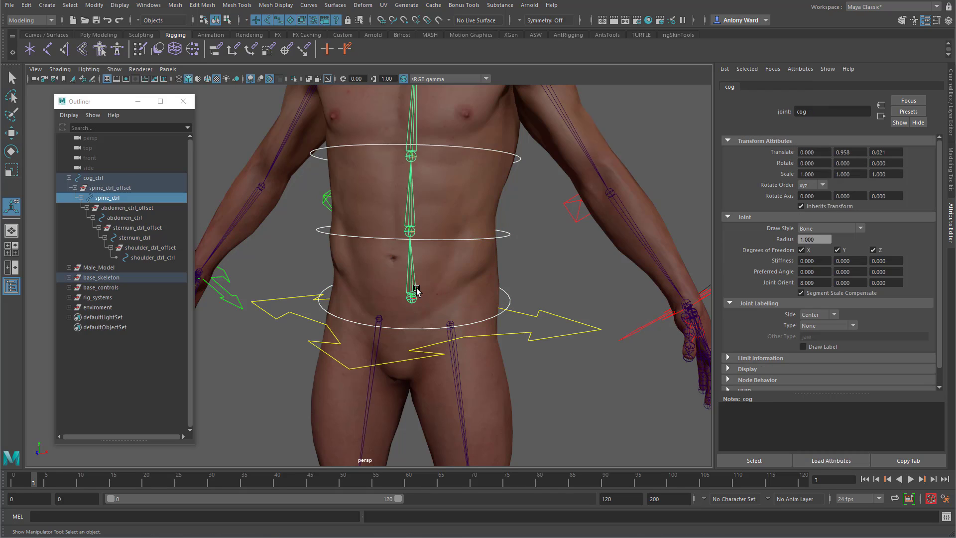
{"action": "key", "text": "space"}
{"action": "left_click_drag", "start_coordinate": [455, 325], "coordinate": [462, 353]}
Parent-constrain the abdomen joint to abdomen_ctrl and the sternum joint to sternum_ctrl.
{"action": "left_click", "coordinate": [507, 234]}
{"action": "left_click", "coordinate": [408, 221], "text": "shift"}
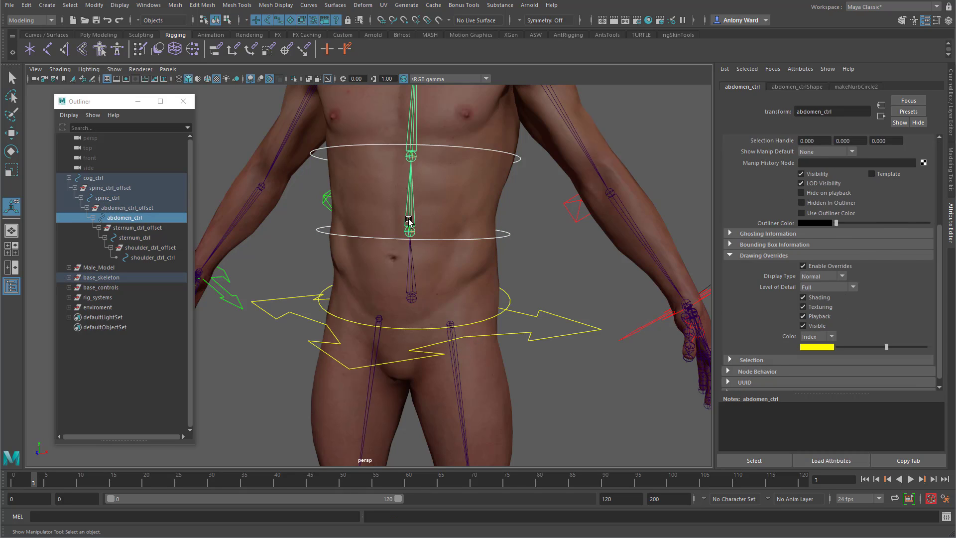
{"action": "key", "text": "g"}
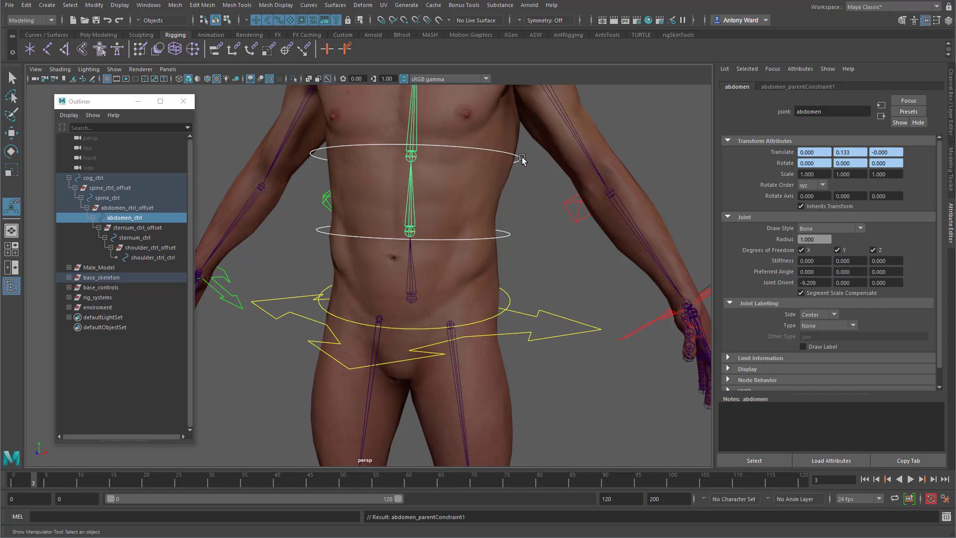
{"action": "left_click", "coordinate": [521, 158]}
{"action": "left_click", "coordinate": [412, 133], "text": "shift"}
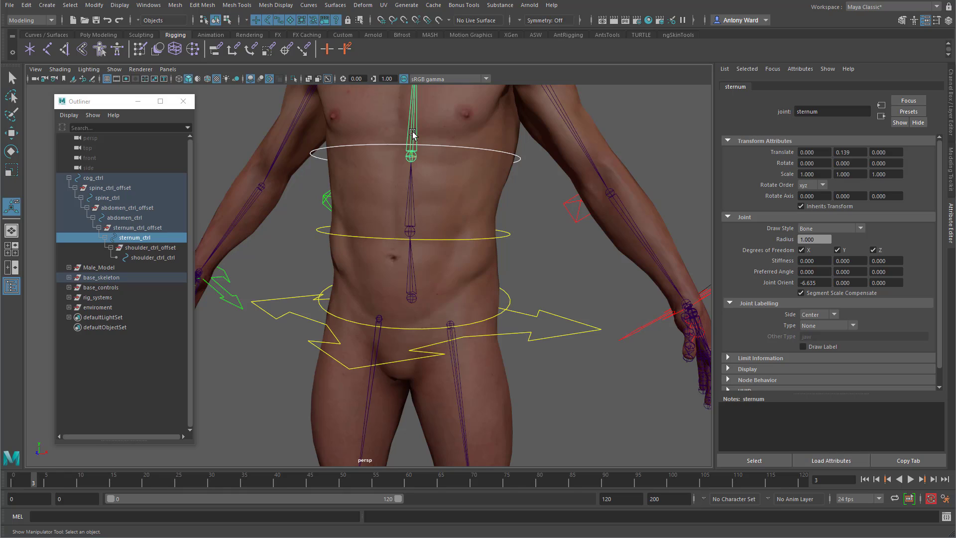
{"action": "key", "text": "g"}
Parent-constrain the shoulders joint at the base of the neck to shoulder_ctrl_ctrl.
{"action": "middle_click_drag", "start_coordinate": [538, 160], "coordinate": [533, 324], "text": "alt"}
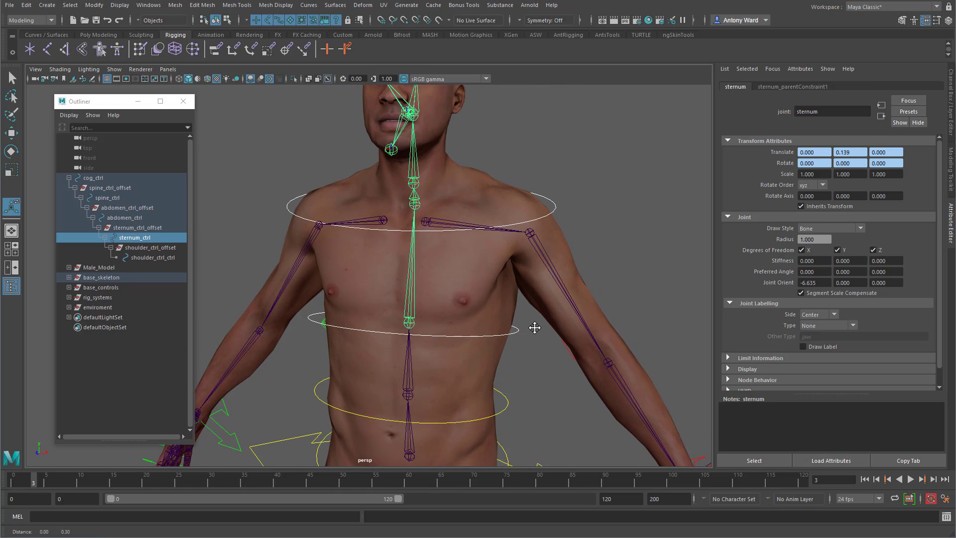
{"action": "left_click", "coordinate": [555, 211]}
{"action": "left_click", "coordinate": [415, 208], "text": "shift"}
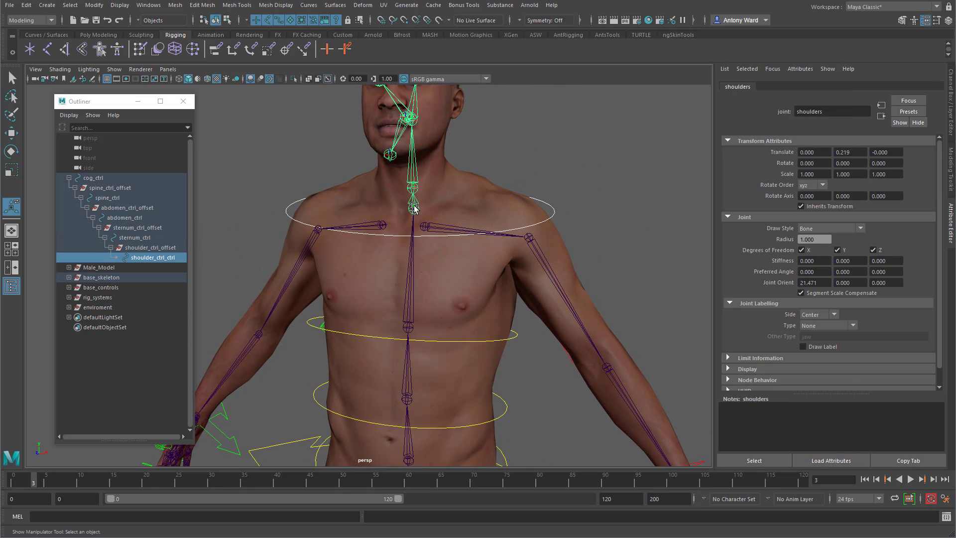
{"action": "key", "text": "g"}
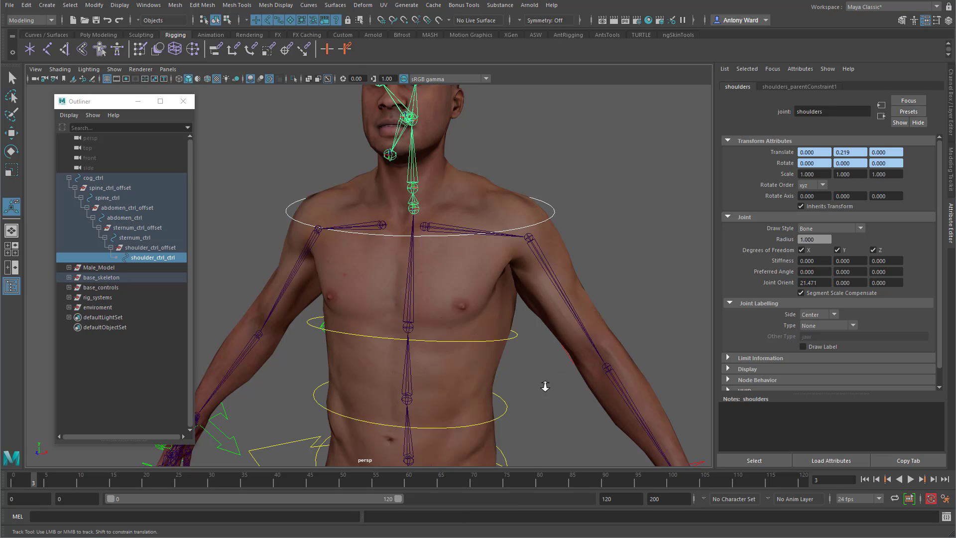
Test the constrained spine by rotating the spine_ctrl and abdomen_ctrl rings, and undo the rotations.
{"action": "scroll", "coordinate": [431, 275], "scroll_direction": "down", "scroll_amount": 5}
{"action": "middle_click_drag", "start_coordinate": [433, 276], "coordinate": [427, 236], "text": "alt"}
{"action": "left_click", "coordinate": [452, 261]}
{"action": "middle_click_drag", "start_coordinate": [427, 274], "coordinate": [435, 320], "text": "alt"}
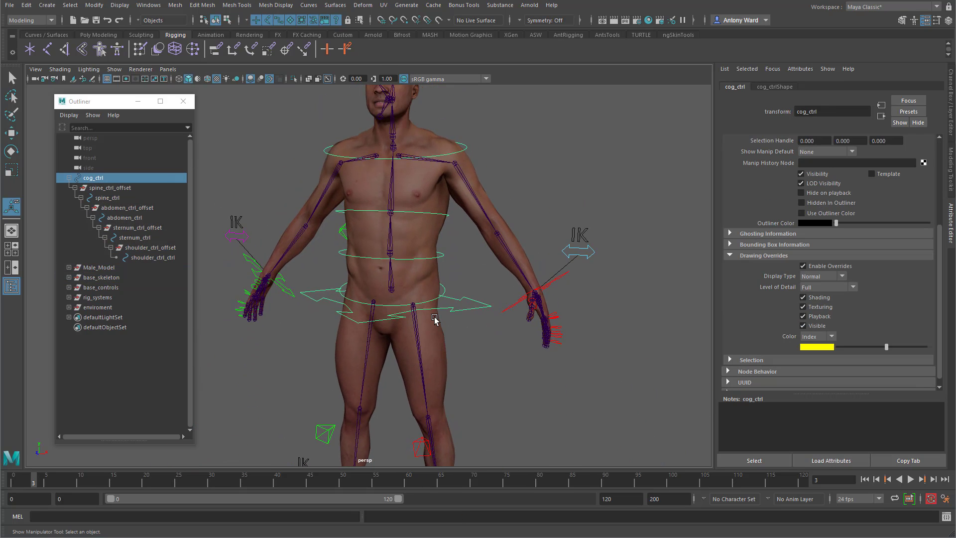
{"action": "left_click_drag", "start_coordinate": [436, 320], "coordinate": [508, 354], "text": "alt"}
{"action": "key", "text": "e"}
{"action": "left_click", "coordinate": [467, 326]}
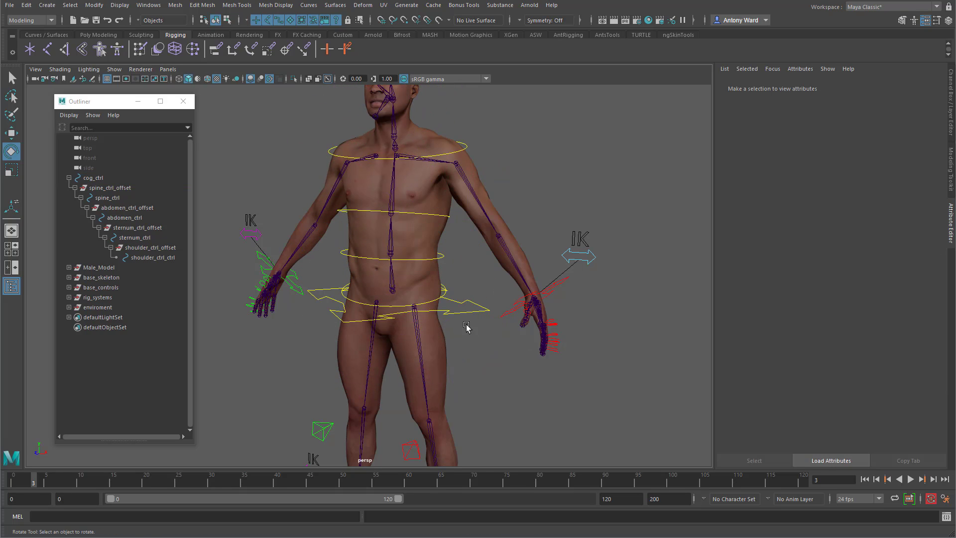
{"action": "left_click", "coordinate": [439, 302]}
{"action": "left_click_drag", "start_coordinate": [353, 268], "coordinate": [437, 263]}
{"action": "left_click", "coordinate": [438, 260]}
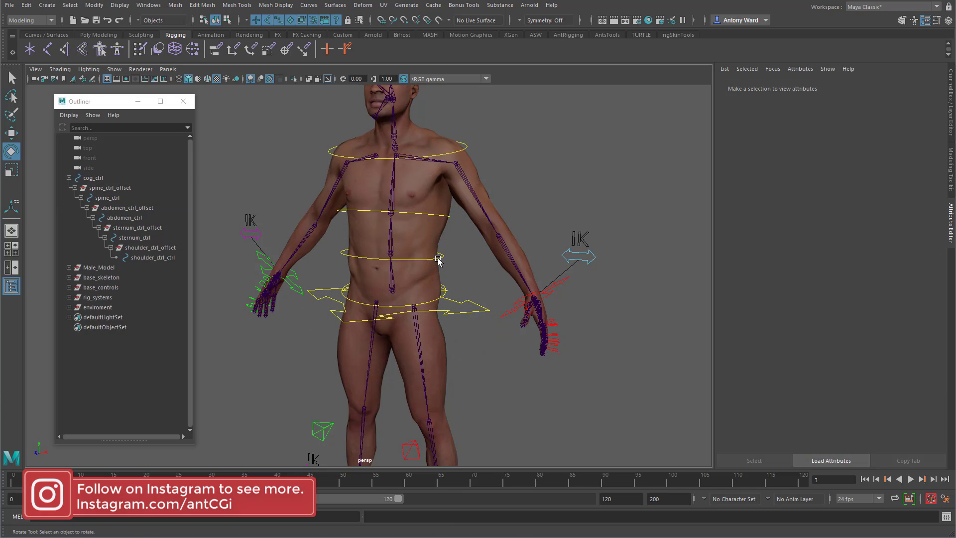
{"action": "left_click", "coordinate": [438, 259]}
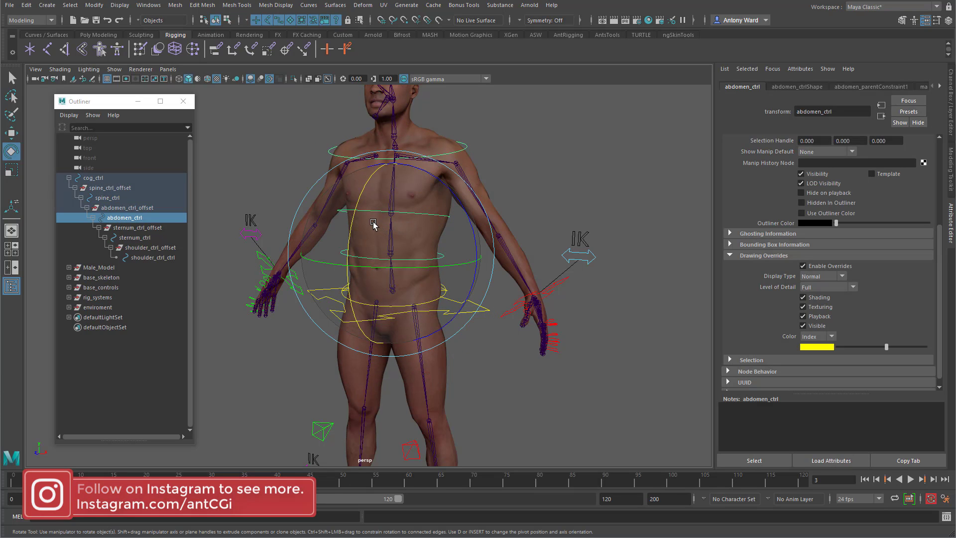
{"action": "left_click_drag", "start_coordinate": [374, 224], "coordinate": [469, 226]}
{"action": "left_click", "coordinate": [468, 225]}
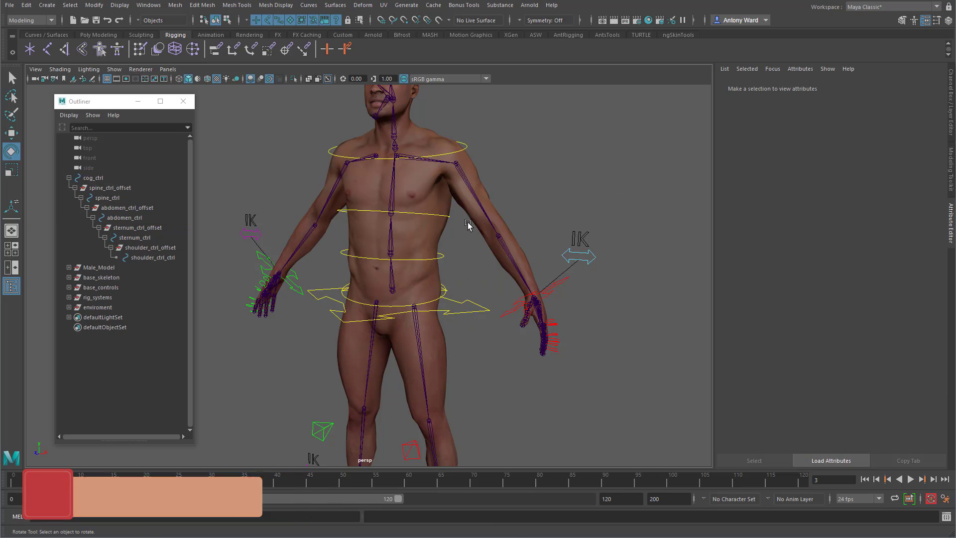
Duplicate the spine_ctrl_offset group with its hierarchy, keeping the copy under cog_ctrl.
{"action": "left_click", "coordinate": [105, 198]}
{"action": "key", "text": "f"}
{"action": "key", "text": "w"}
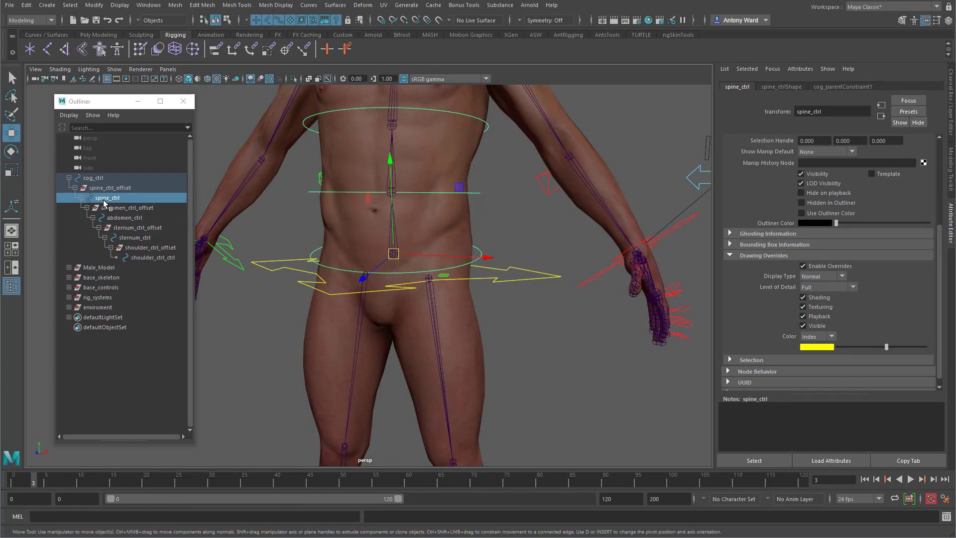
{"action": "left_click", "coordinate": [107, 189]}
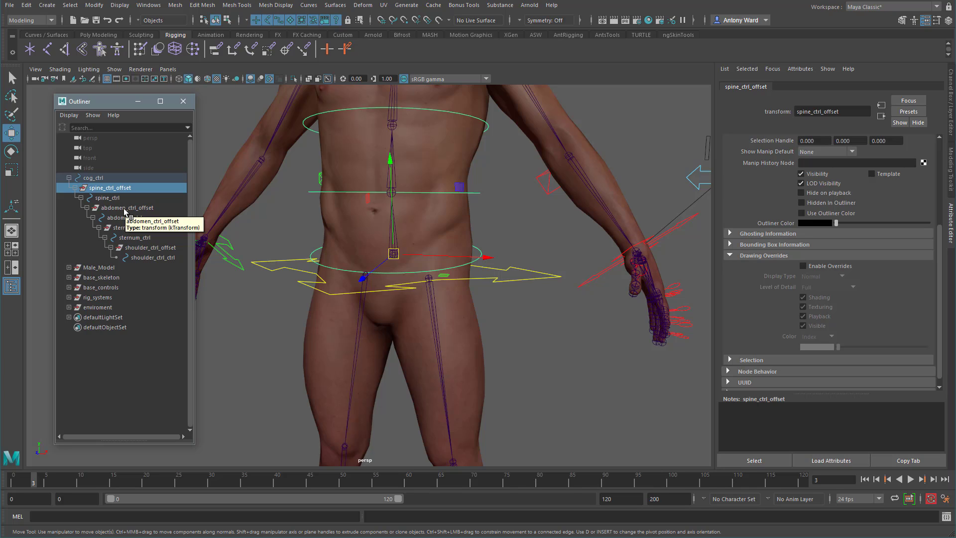
{"action": "key", "text": "ctrl+d"}
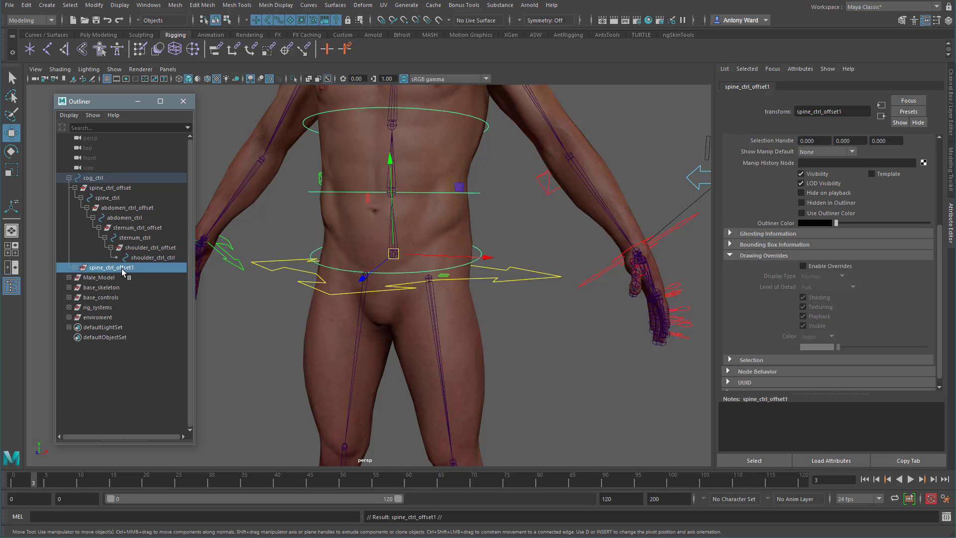
{"action": "left_click_drag", "start_coordinate": [119, 269], "coordinate": [109, 181]}
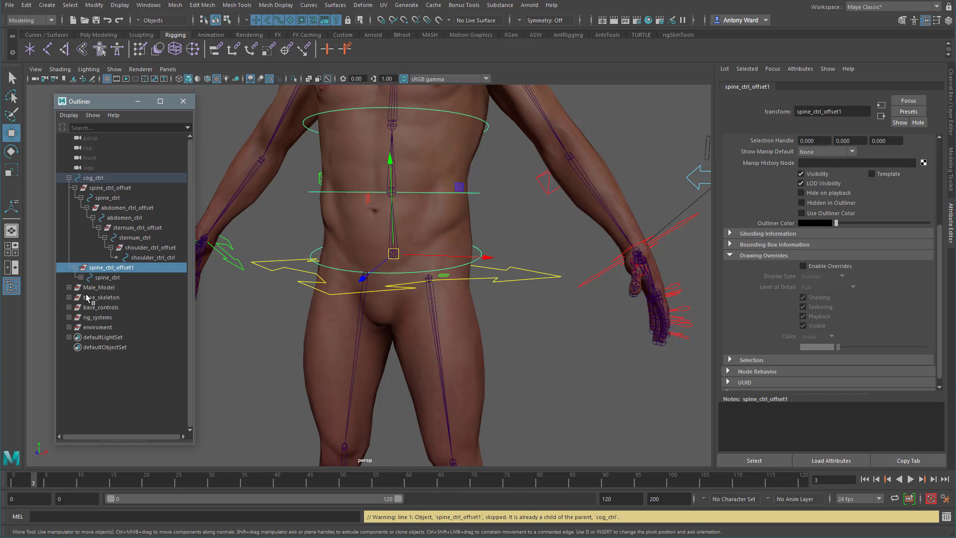
Expand the duplicated spine group and select the abdomen_ctrl_offset group inside it.
{"action": "left_click", "coordinate": [81, 278]}
{"action": "left_click", "coordinate": [124, 288]}
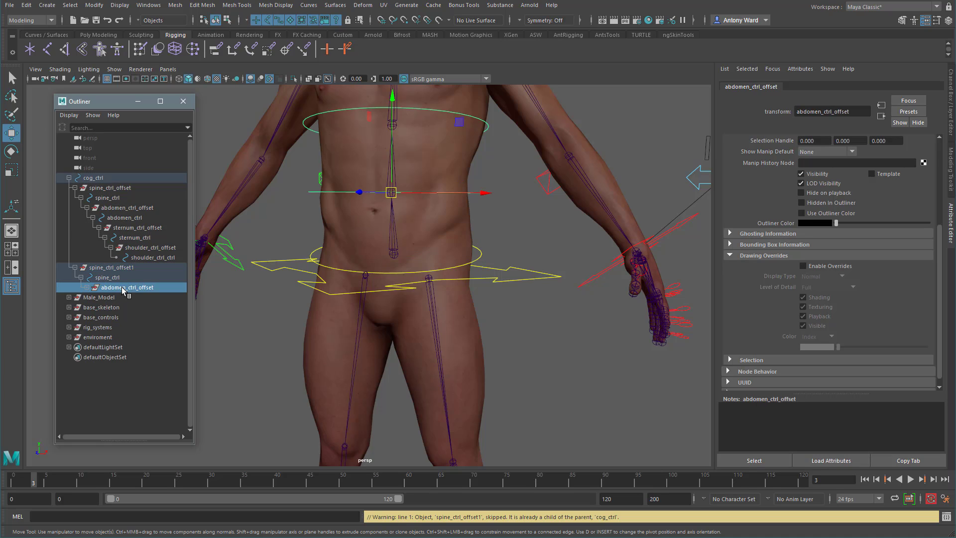
Delete the duplicated abdomen_ctrl_offset under spine_ctrl_offset1 and rename the duplicated spine_ctrl as waist_ctrl.
{"action": "key", "text": "Delete"}
{"action": "double_click", "coordinate": [110, 278]}
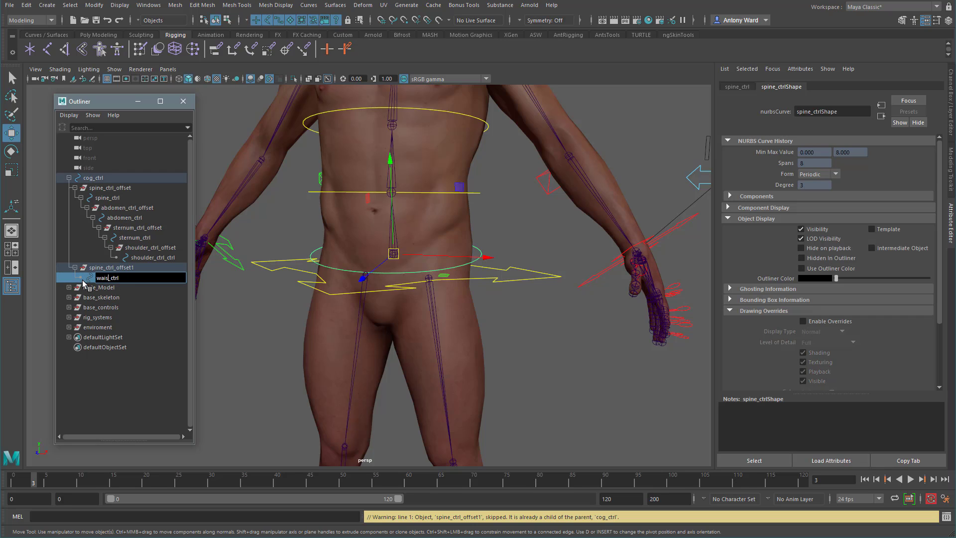
{"action": "type", "text": "waist"}
{"action": "key", "text": "Return"}
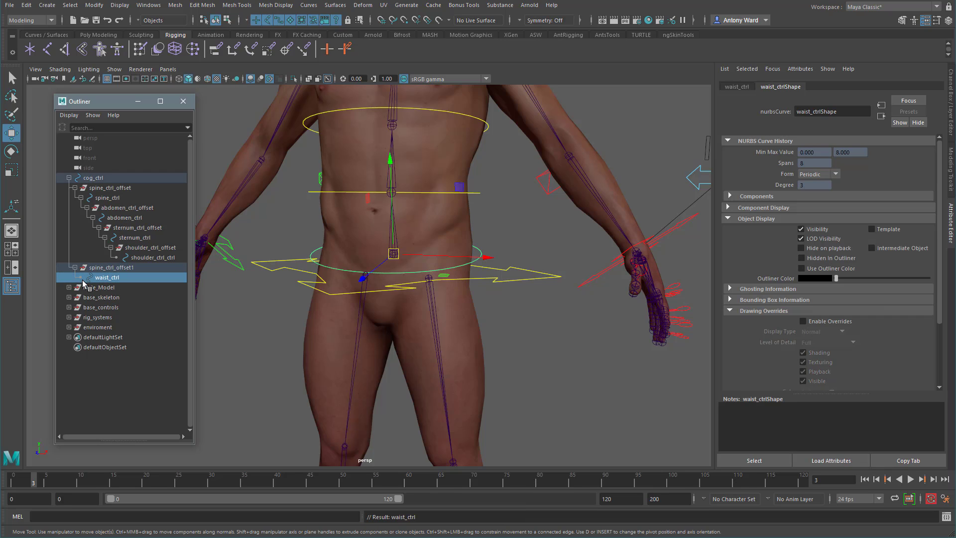
Rename the spine_ctrl_offset1 group as waist_ctrl_offset.
{"action": "double_click", "coordinate": [114, 268]}
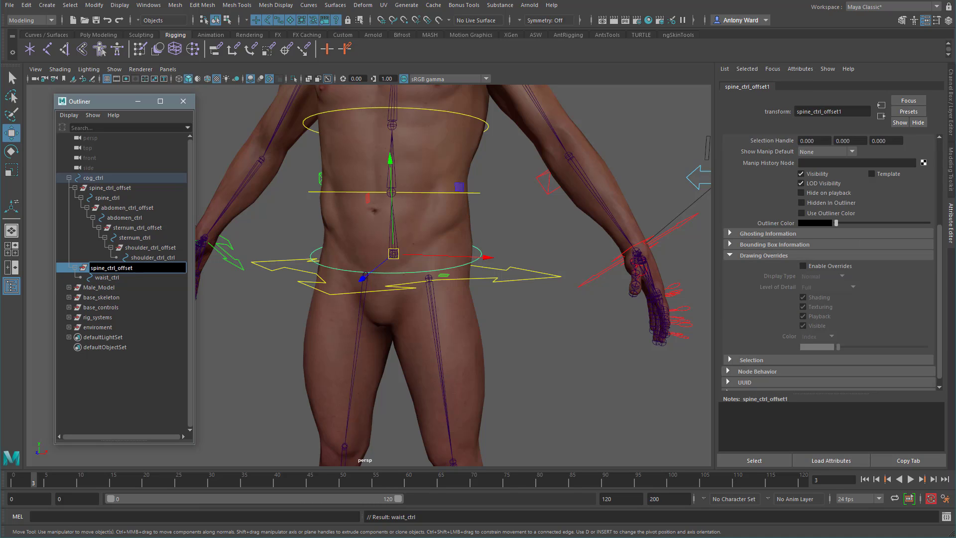
{"action": "type", "text": "wai"}
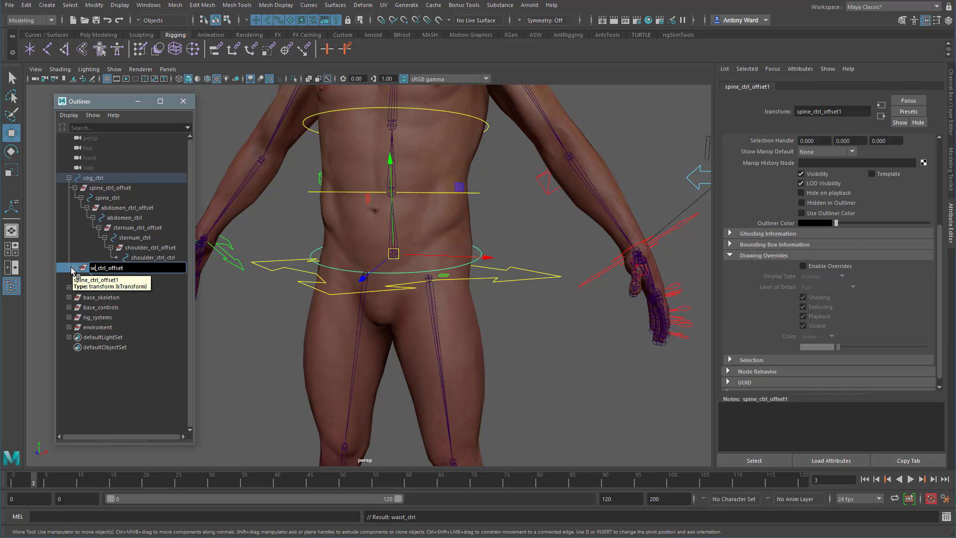
{"action": "type", "text": "st"}
{"action": "key", "text": "Return"}
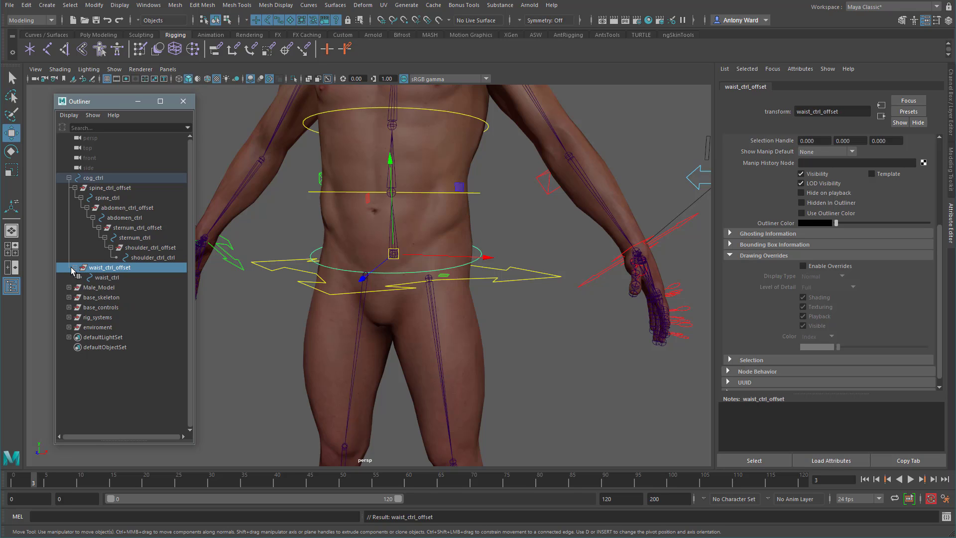
Set the Rotate X of waist_ctrl_offset to 0.
{"action": "left_click", "coordinate": [947, 124]}
{"action": "left_click", "coordinate": [933, 121]}
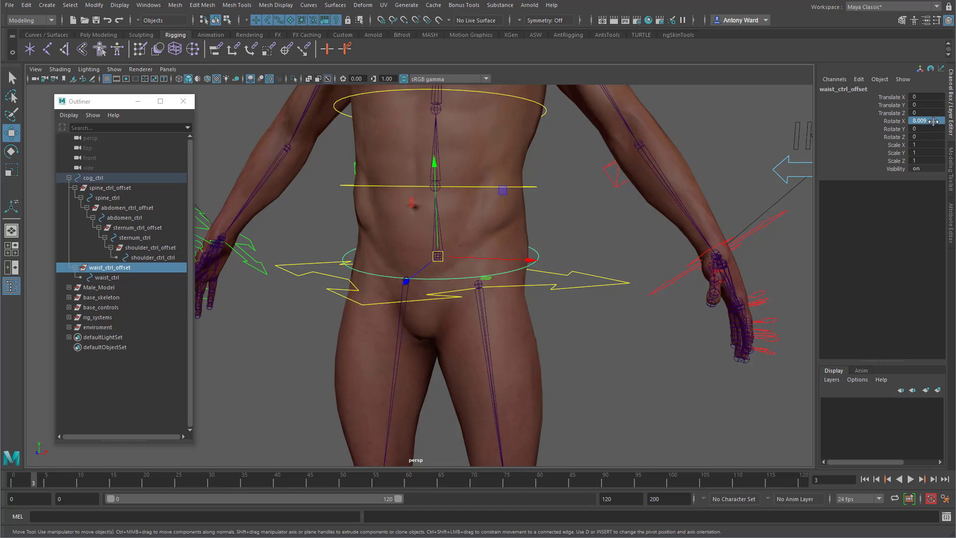
{"action": "left_click", "coordinate": [933, 121]}
{"action": "type", "text": "0"}
{"action": "key", "text": "Return"}
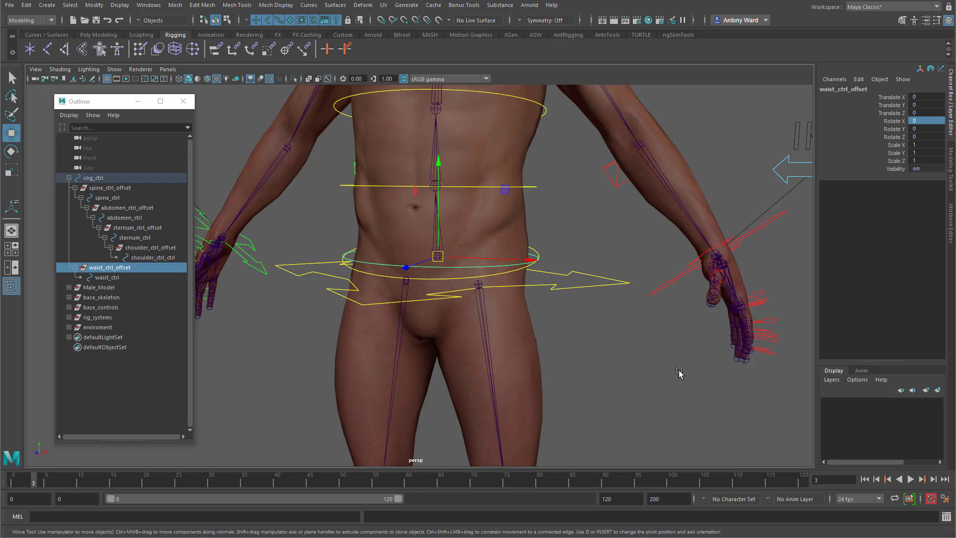
{"action": "mouse_move", "coordinate": [486, 284]}
{"action": "left_mouse_down", "text": "alt"}
{"action": "mouse_move", "coordinate": [448, 285]}
{"action": "mouse_move", "coordinate": [436, 299]}
{"action": "mouse_move", "coordinate": [494, 293]}
{"action": "left_mouse_up", "text": "alt"}
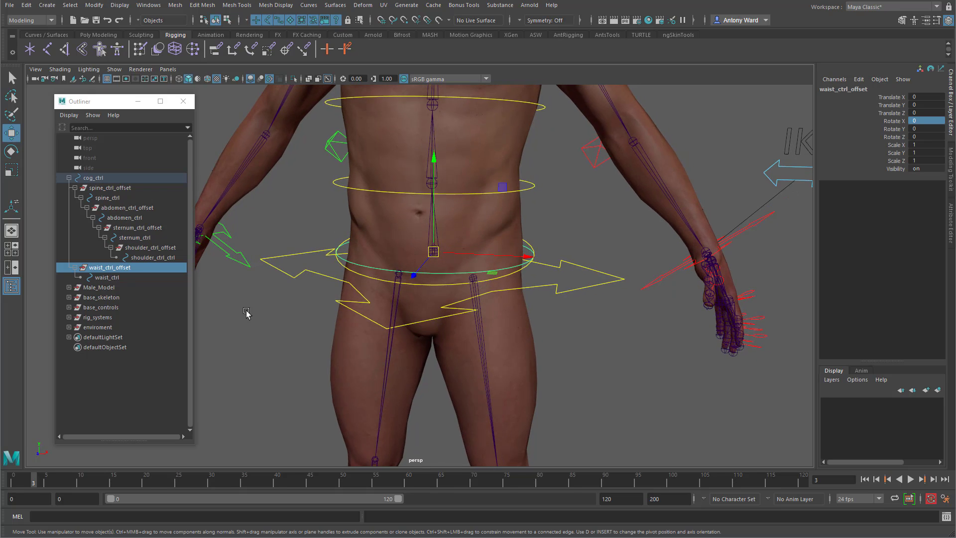
Scale waist_ctrl up uniformly to about 0.334 so its circle is wider than the other spine controls.
{"action": "left_click", "coordinate": [115, 278]}
{"action": "key", "text": "r"}
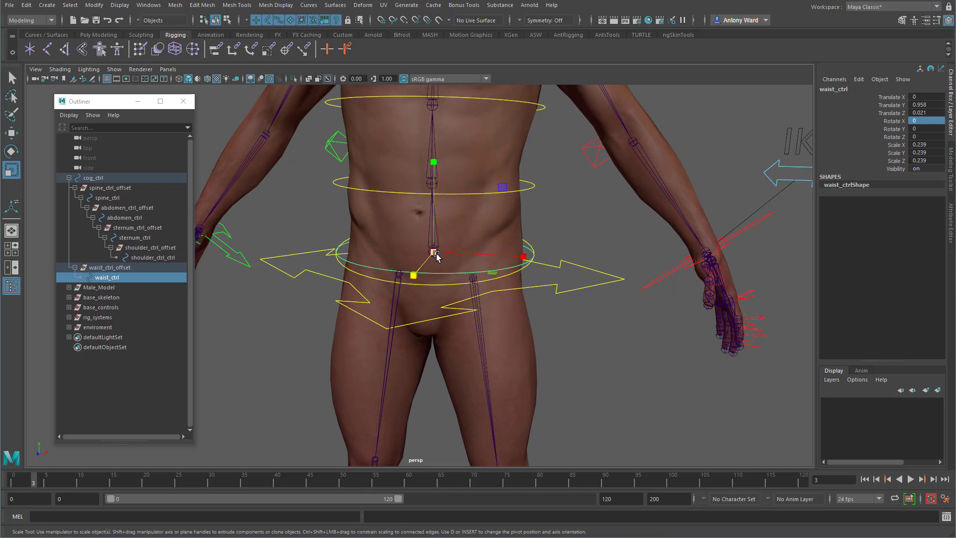
{"action": "left_click_drag", "start_coordinate": [436, 256], "coordinate": [496, 256]}
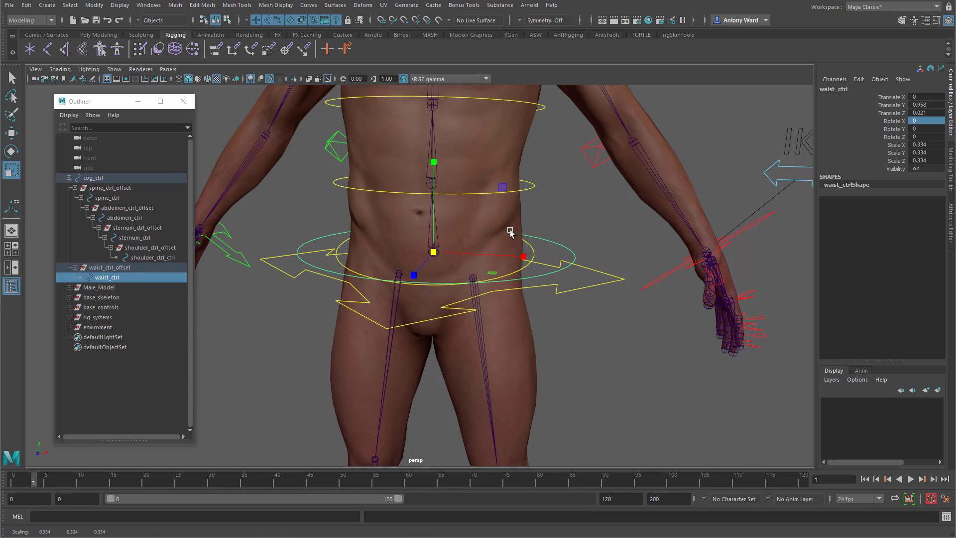
Examine the transform values of the abdomen, cog and shoulder controls and of spine_ctrl_offset.
{"action": "left_click", "coordinate": [531, 187]}
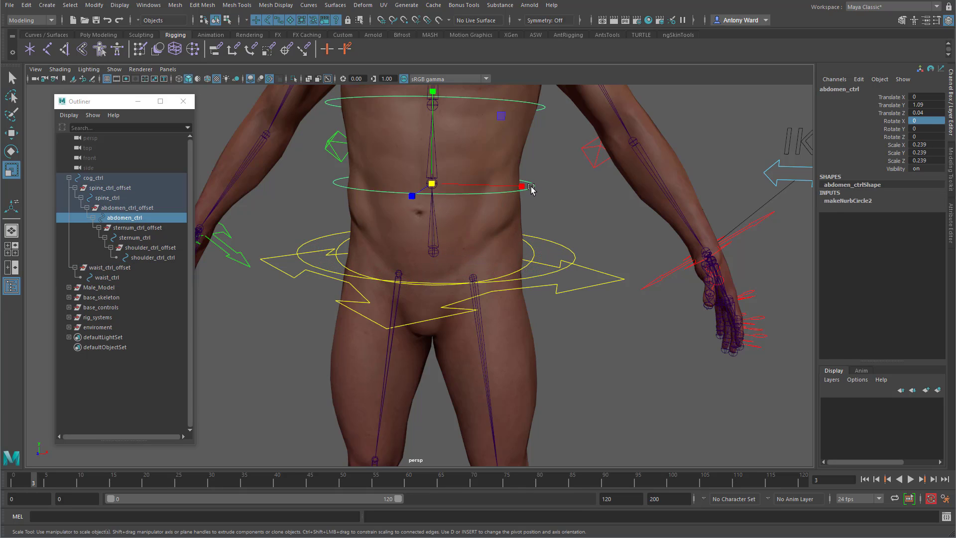
{"action": "left_click", "coordinate": [557, 285]}
{"action": "middle_click_drag", "start_coordinate": [491, 263], "coordinate": [478, 304], "text": "alt"}
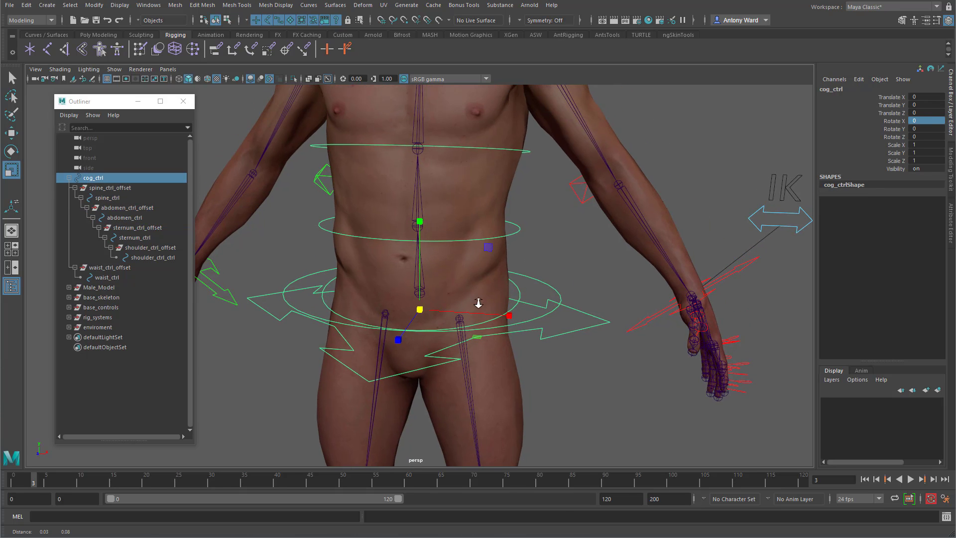
{"action": "right_click_drag", "start_coordinate": [478, 303], "coordinate": [476, 295], "text": "alt"}
{"action": "left_click_drag", "start_coordinate": [476, 294], "coordinate": [472, 291], "text": "alt"}
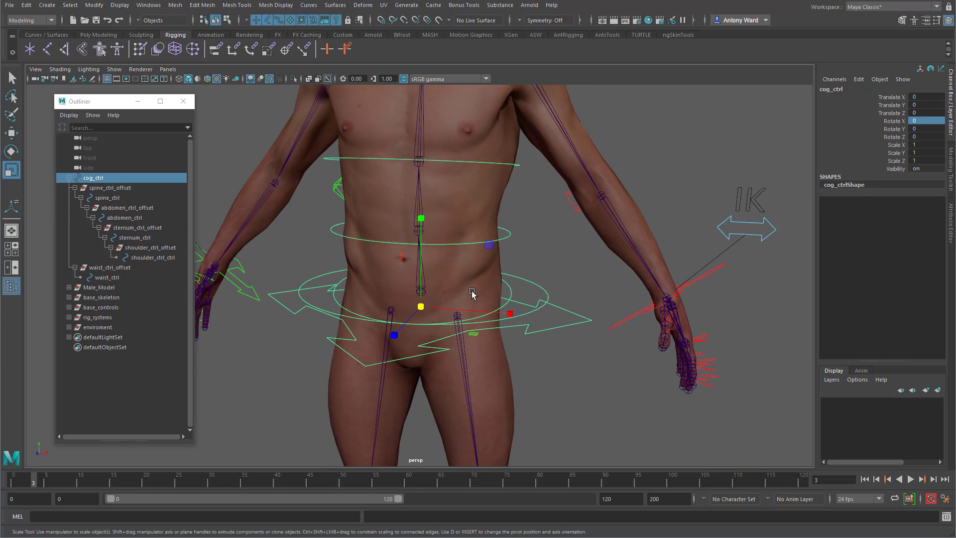
{"action": "left_click", "coordinate": [152, 258], "text": "shift"}
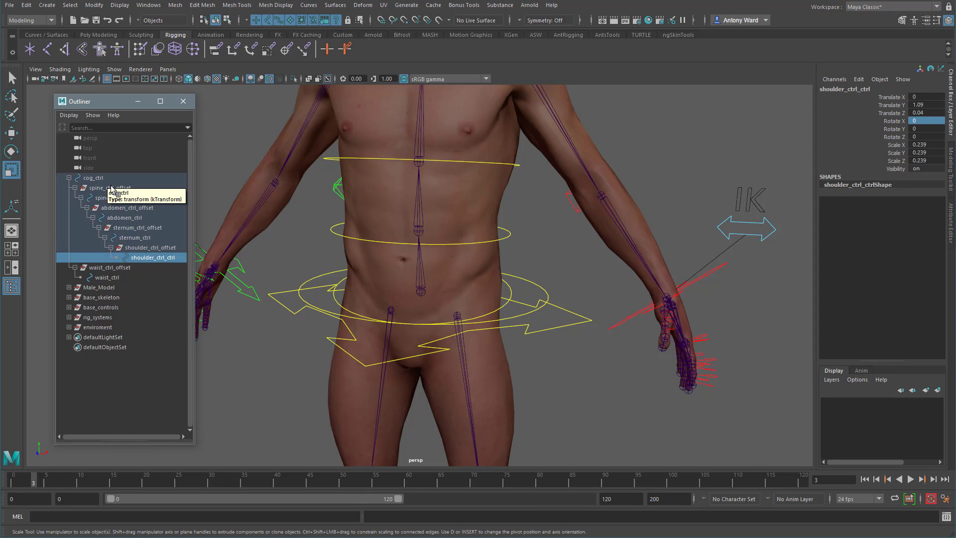
{"action": "left_click", "coordinate": [135, 189]}
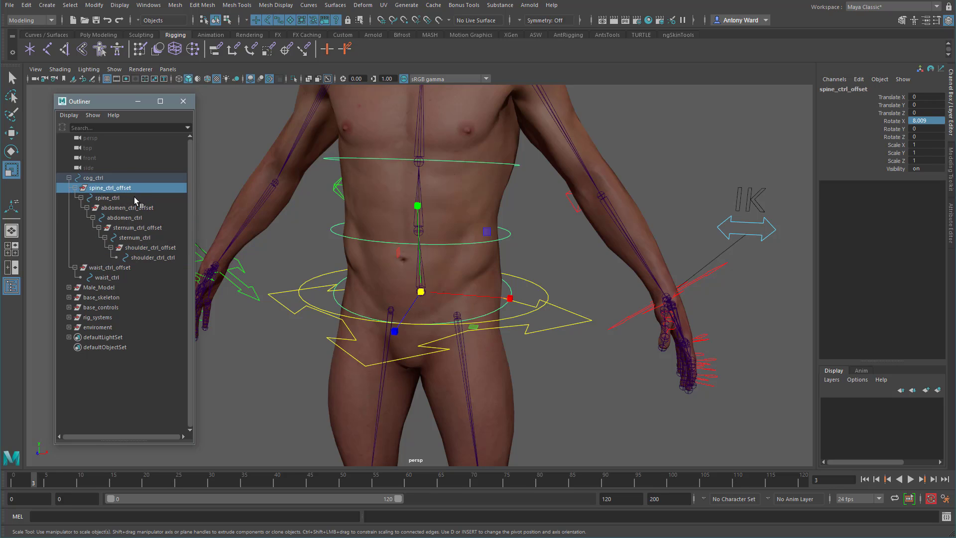
Freeze only the translate and scale of spine_ctrl, leaving rotate and joint orient out of the freeze options.
{"action": "left_click", "coordinate": [133, 197]}
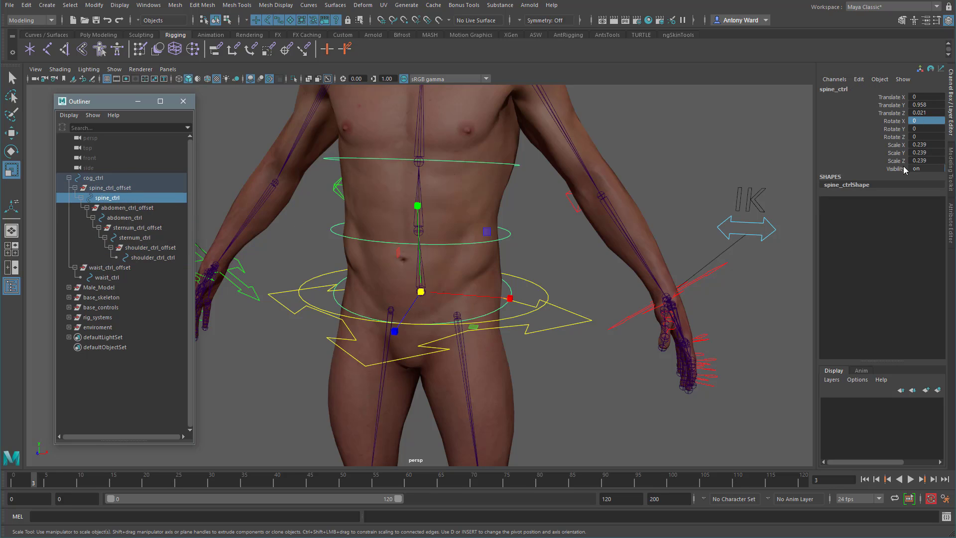
{"action": "left_click", "coordinate": [94, 5]}
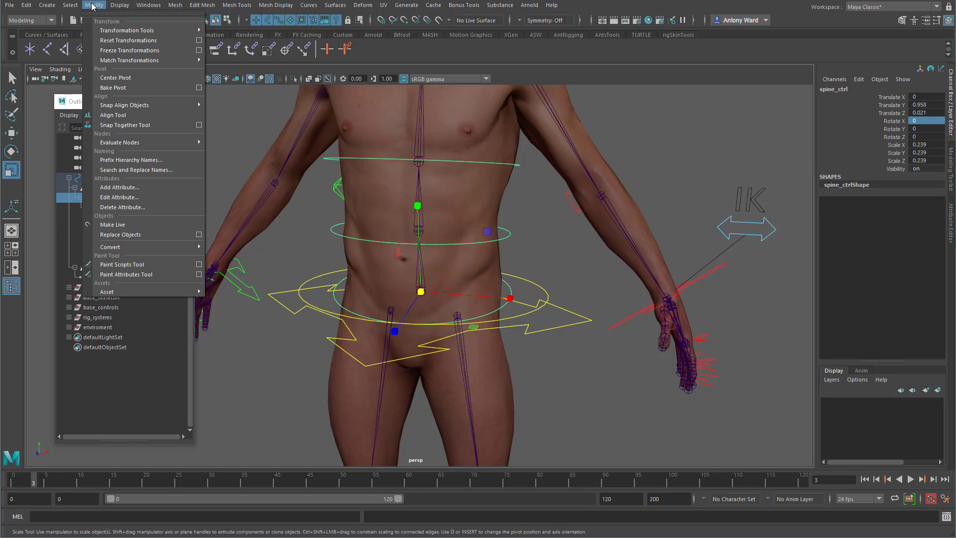
{"action": "left_click", "coordinate": [198, 52]}
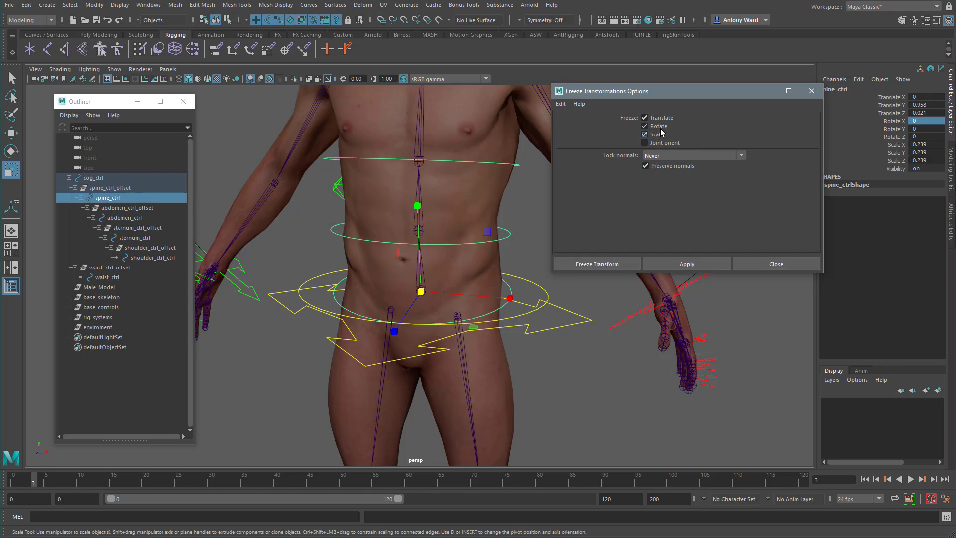
{"action": "left_click", "coordinate": [683, 264]}
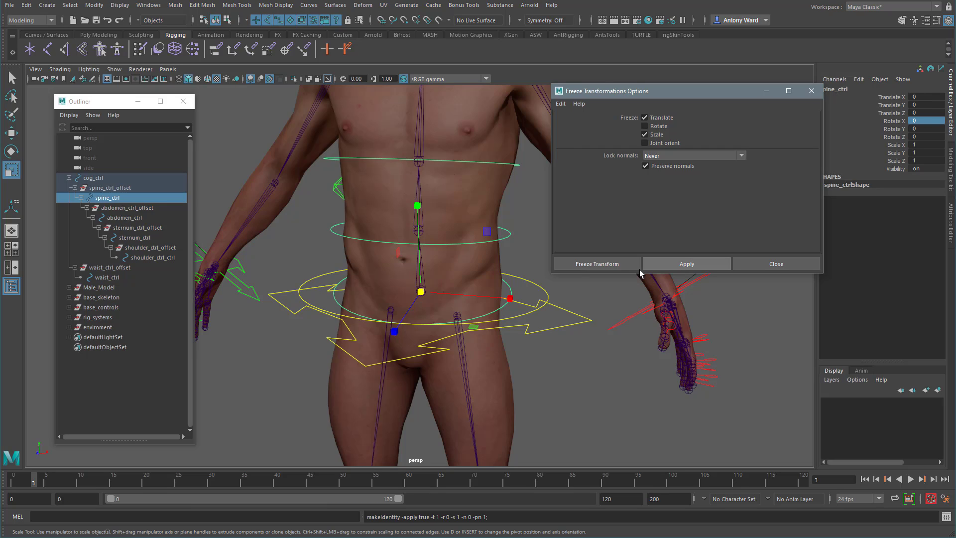
Examine the transform values of the abdomen, sternum and shoulder controls and of waist_ctrl_offset.
{"action": "left_click", "coordinate": [136, 208]}
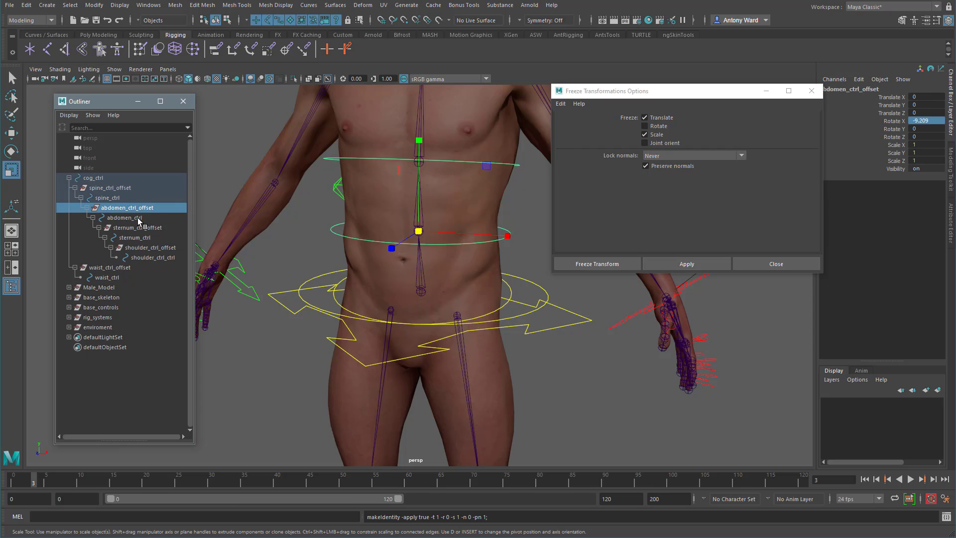
{"action": "left_click", "coordinate": [125, 218]}
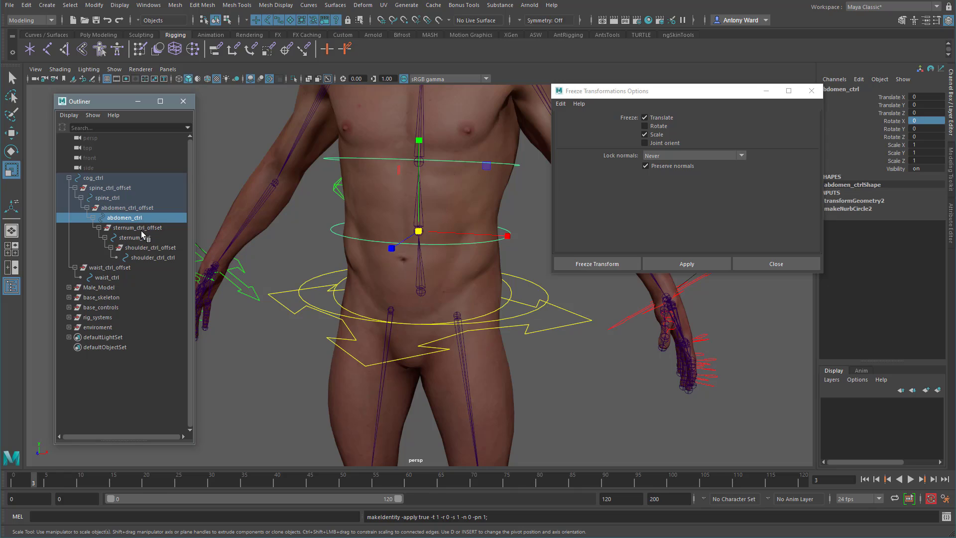
{"action": "left_click", "coordinate": [138, 228]}
{"action": "left_click", "coordinate": [147, 238]}
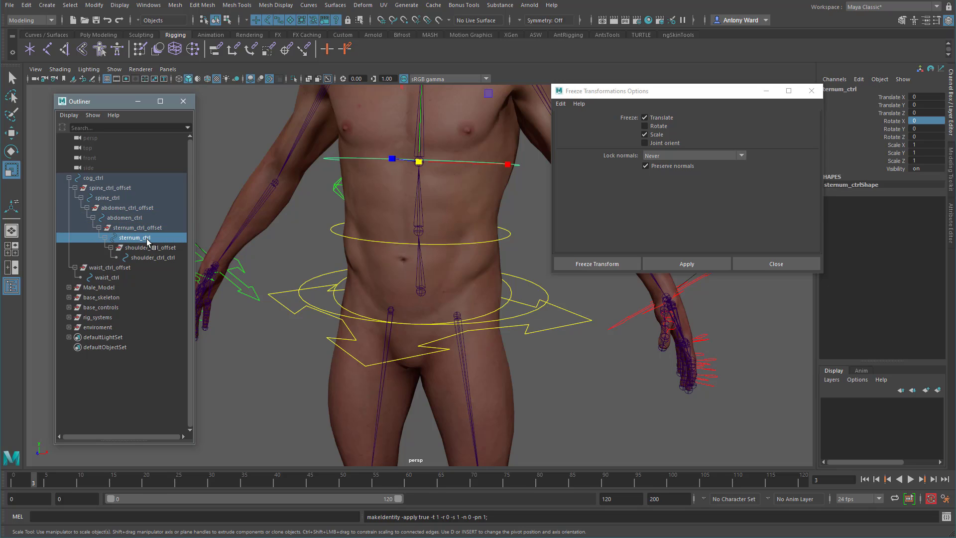
{"action": "left_click", "coordinate": [151, 258]}
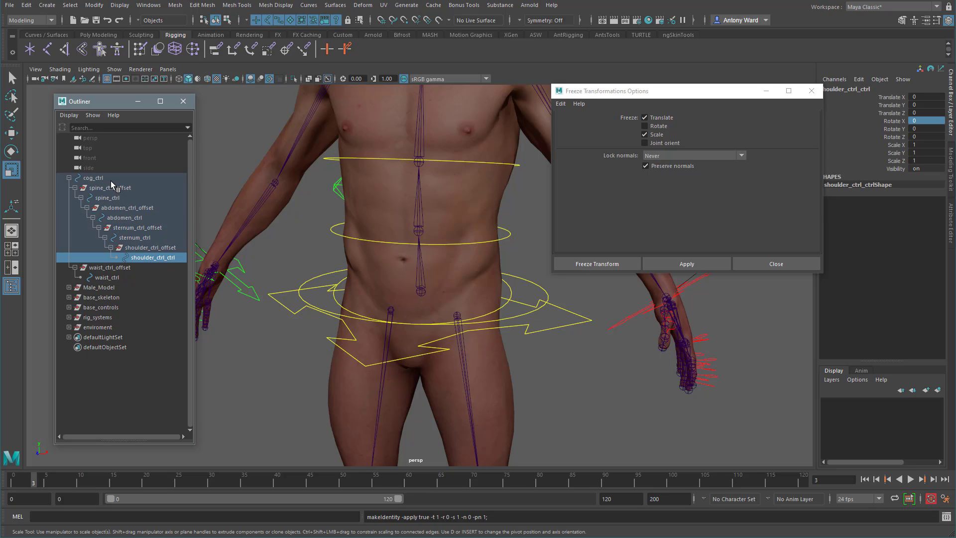
{"action": "left_click", "coordinate": [121, 270]}
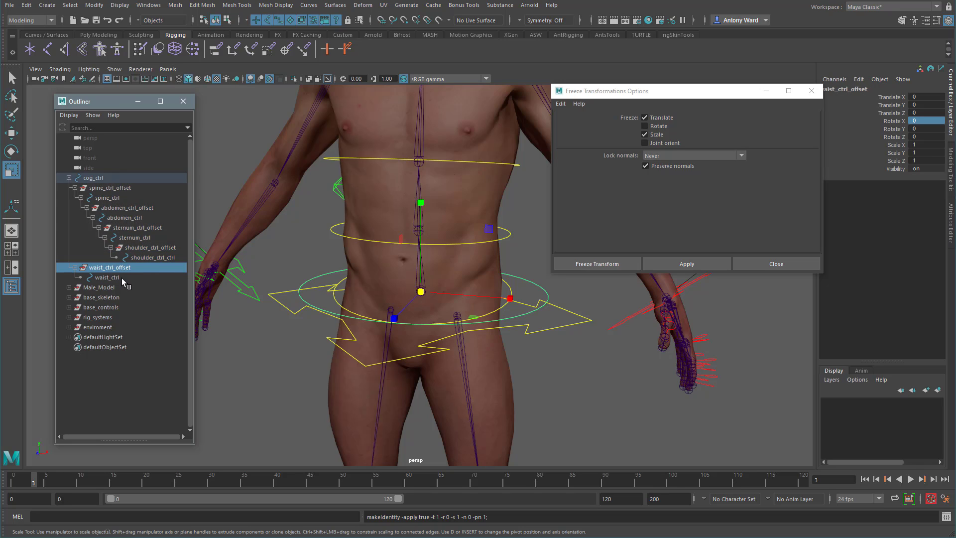
Move waist_ctrl straight down below the hip line to a Translate Y of about 0.876.
{"action": "left_click", "coordinate": [121, 278]}
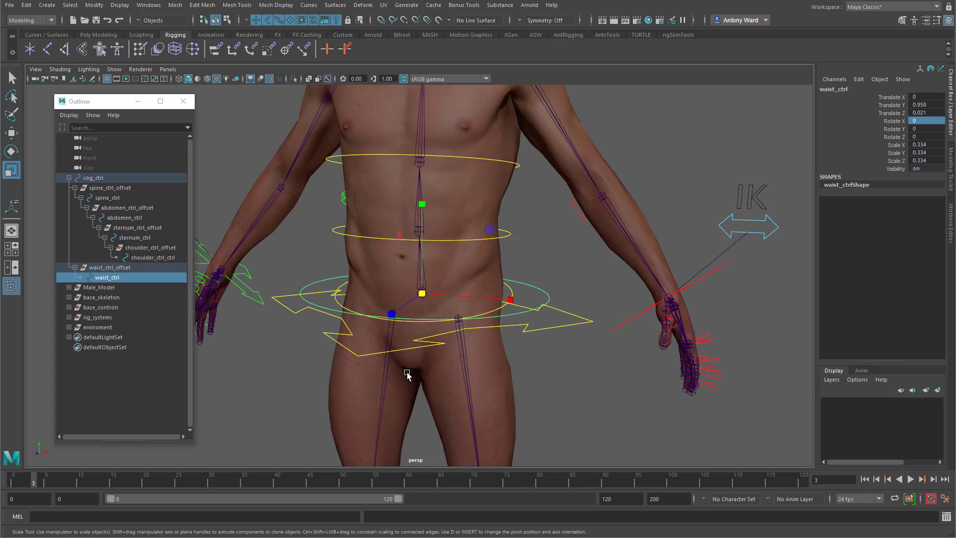
{"action": "mouse_move", "coordinate": [430, 382]}
{"action": "left_mouse_down", "text": "alt"}
{"action": "mouse_move", "coordinate": [438, 358]}
{"action": "mouse_move", "coordinate": [450, 369]}
{"action": "mouse_move", "coordinate": [427, 374]}
{"action": "left_mouse_up", "text": "alt"}
{"action": "key", "text": "w"}
{"action": "left_click_drag", "start_coordinate": [421, 267], "coordinate": [424, 302]}
Lower the front control vertices of the waist_ctrl curve so it dips in front of the pelvis, and return to object mode.
{"action": "left_click_drag", "start_coordinate": [483, 374], "coordinate": [536, 311], "text": "alt"}
{"action": "right_click_drag", "start_coordinate": [547, 278], "coordinate": [489, 278]}
{"action": "left_click_drag", "start_coordinate": [397, 305], "coordinate": [439, 321], "text": "alt"}
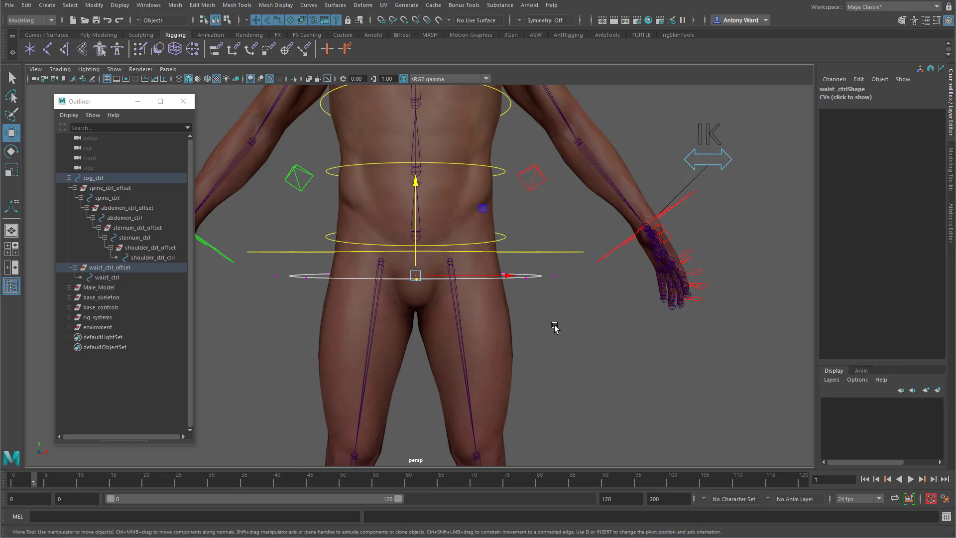
{"action": "left_click_drag", "start_coordinate": [555, 327], "coordinate": [441, 296], "text": "alt"}
{"action": "left_click_drag", "start_coordinate": [408, 342], "coordinate": [519, 289], "text": "alt"}
{"action": "right_click_drag", "start_coordinate": [527, 280], "coordinate": [575, 266]}
{"action": "left_click", "coordinate": [540, 307]}
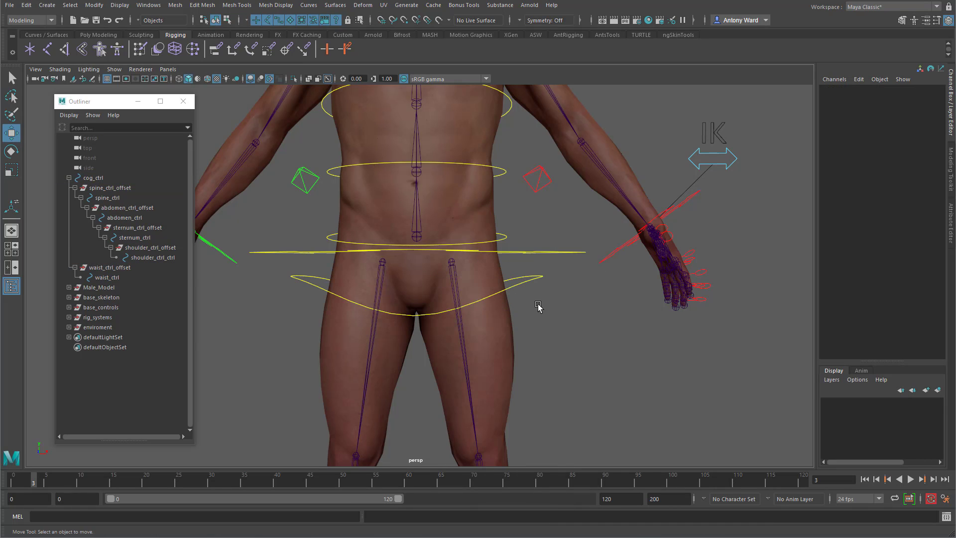
Snap the pivot of waist_ctrl to the abdomen joint.
{"action": "left_click_drag", "start_coordinate": [540, 307], "coordinate": [536, 282], "text": "alt"}
{"action": "left_click", "coordinate": [535, 283]}
{"action": "right_click_drag", "start_coordinate": [429, 308], "coordinate": [497, 307], "text": "alt"}
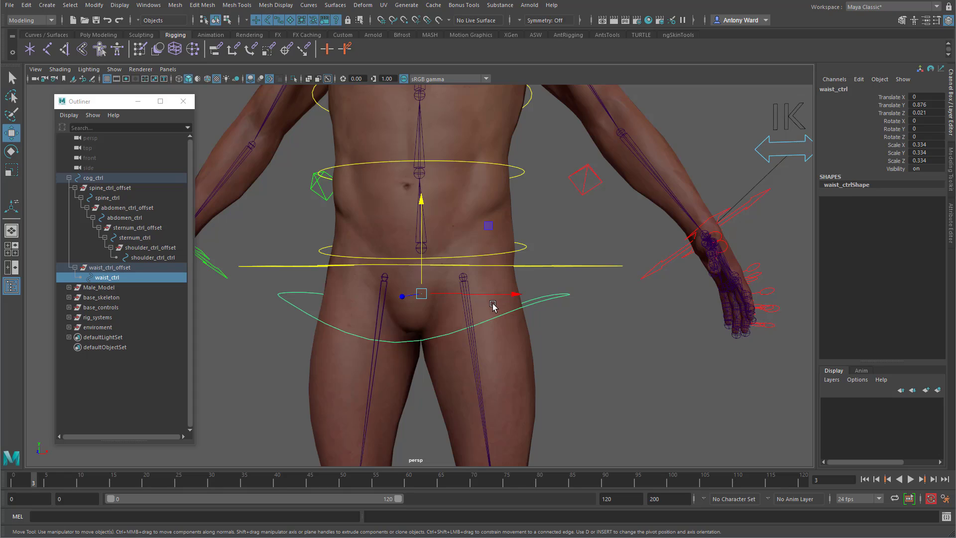
{"action": "key", "text": "d"}
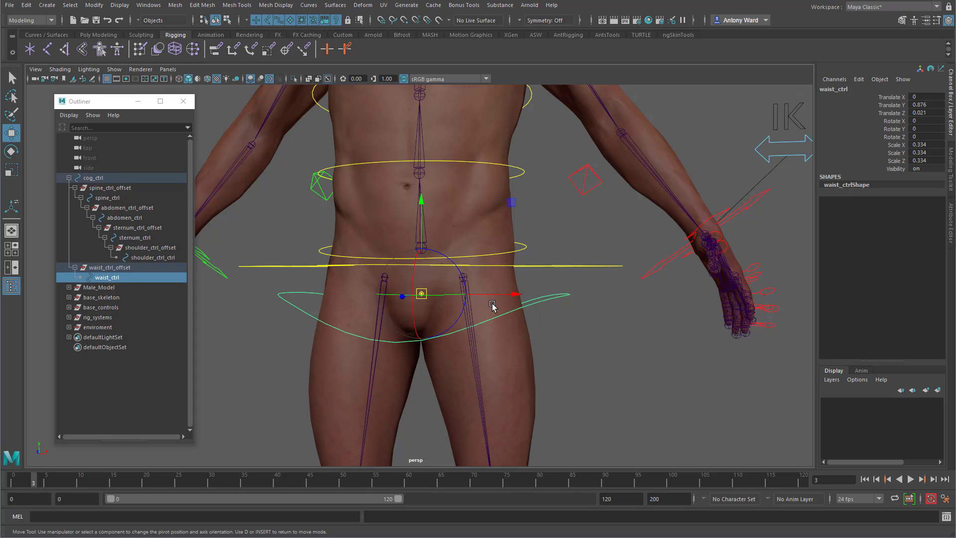
{"action": "key", "text": "v"}
{"action": "middle_click_drag", "start_coordinate": [420, 174], "coordinate": [419, 174]}
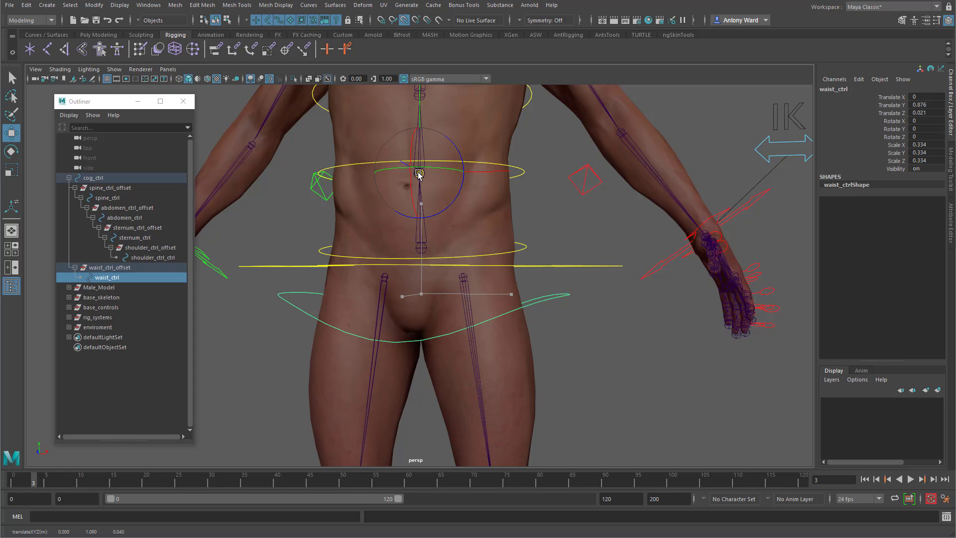
{"action": "key", "text": "d"}
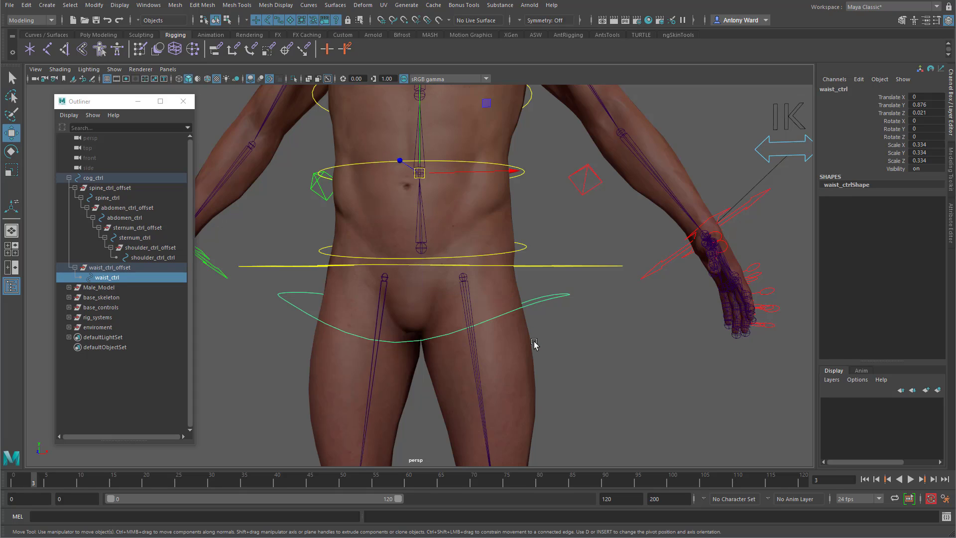
Freeze the transformations of waist_ctrl.
{"action": "left_click_drag", "start_coordinate": [470, 296], "coordinate": [323, 326], "text": "alt"}
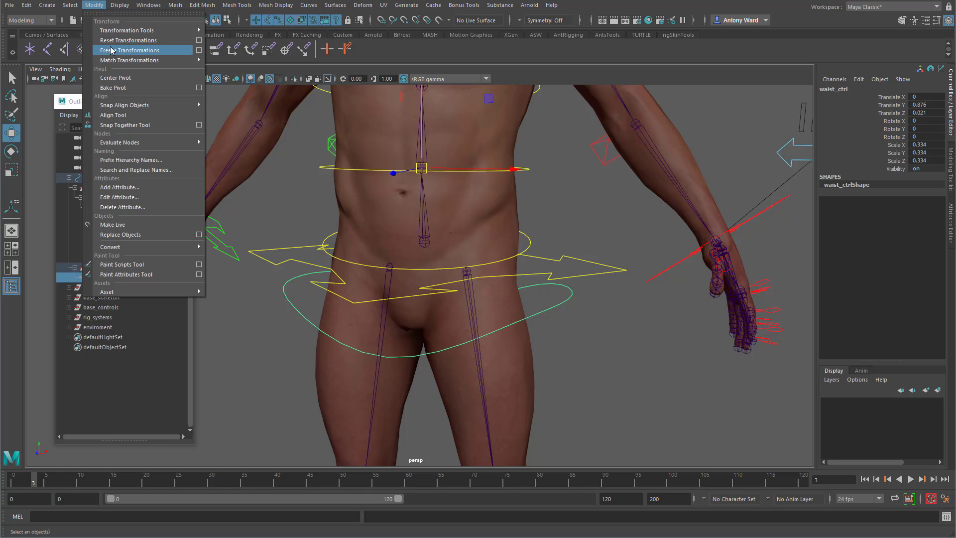
{"action": "left_click", "coordinate": [129, 41]}
{"action": "left_click_drag", "start_coordinate": [543, 337], "coordinate": [538, 335], "text": "alt"}
Delete the existing parent constraint, cog_parentConstraint1, from under the cog joint in base_skeleton.
{"action": "left_click", "coordinate": [421, 264]}
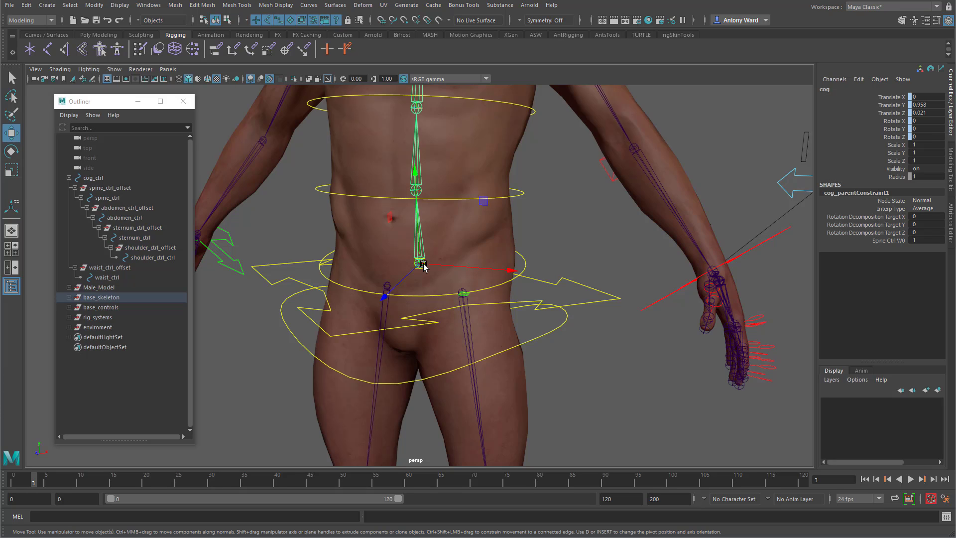
{"action": "left_click_drag", "start_coordinate": [429, 288], "coordinate": [441, 294], "text": "alt"}
{"action": "left_click", "coordinate": [69, 298]}
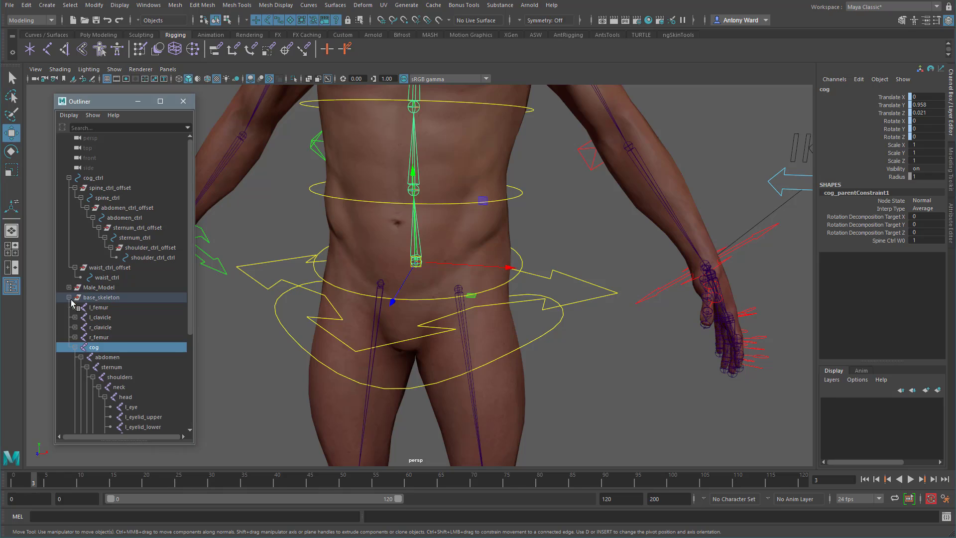
{"action": "scroll", "coordinate": [128, 336], "scroll_direction": "down", "scroll_amount": 5}
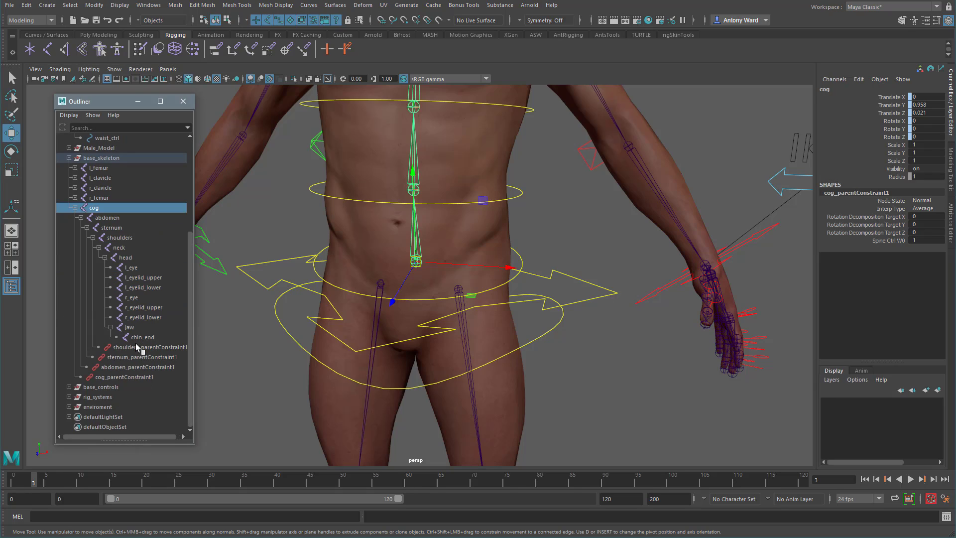
{"action": "left_click", "coordinate": [124, 378]}
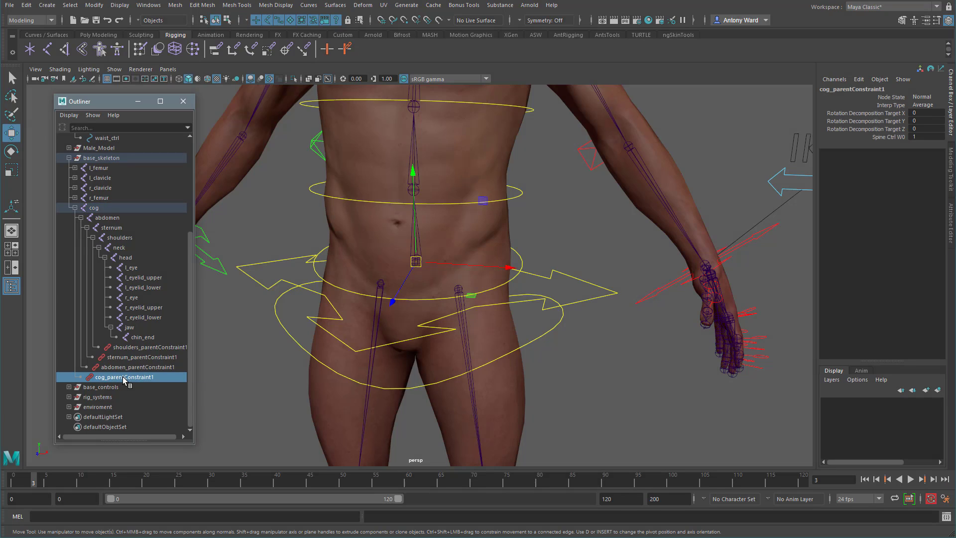
{"action": "key", "text": "Delete"}
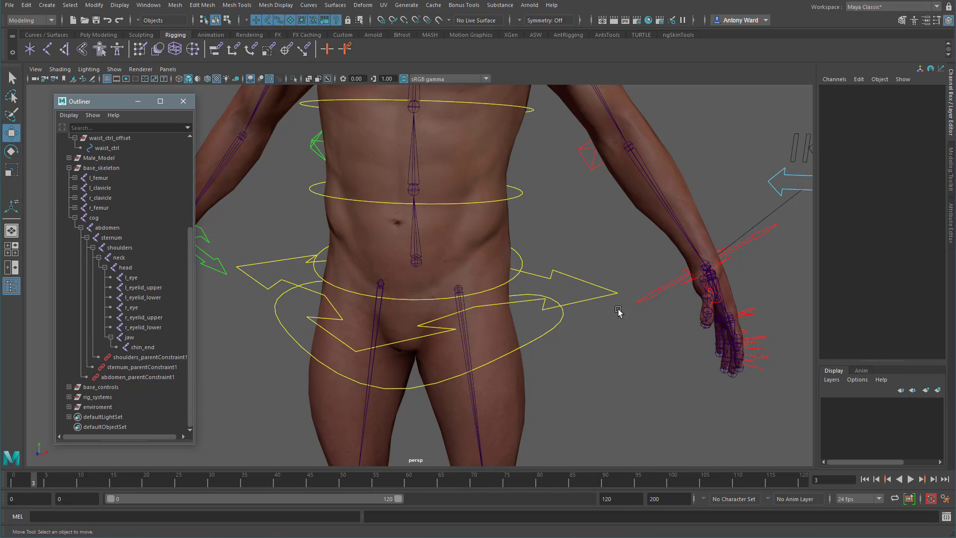
Try to parent-constrain the cog joint to waist_ctrl without maintaining the offset, and undo it.
{"action": "left_click", "coordinate": [543, 330]}
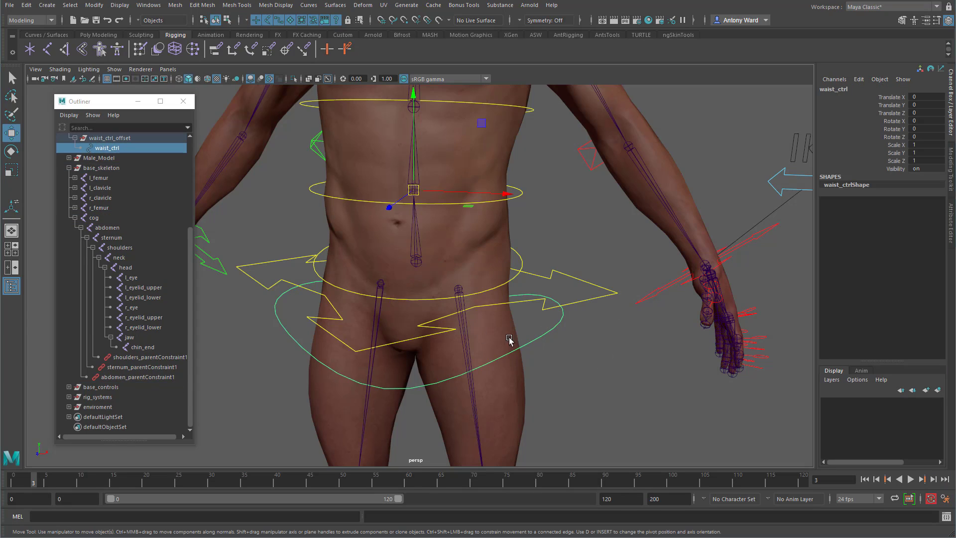
{"action": "left_click", "coordinate": [419, 259], "text": "shift"}
{"action": "key", "text": "space"}
{"action": "left_click", "coordinate": [440, 296]}
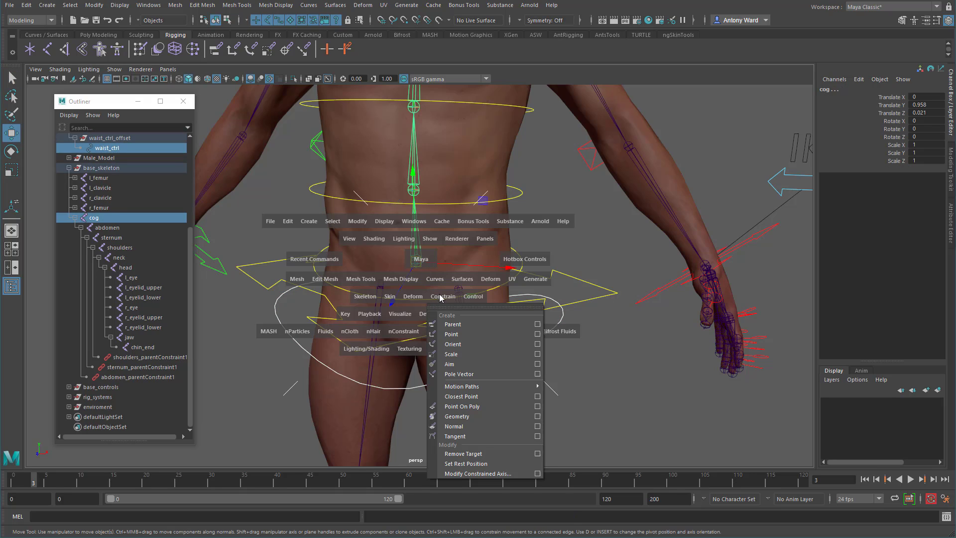
{"action": "left_click", "coordinate": [458, 325]}
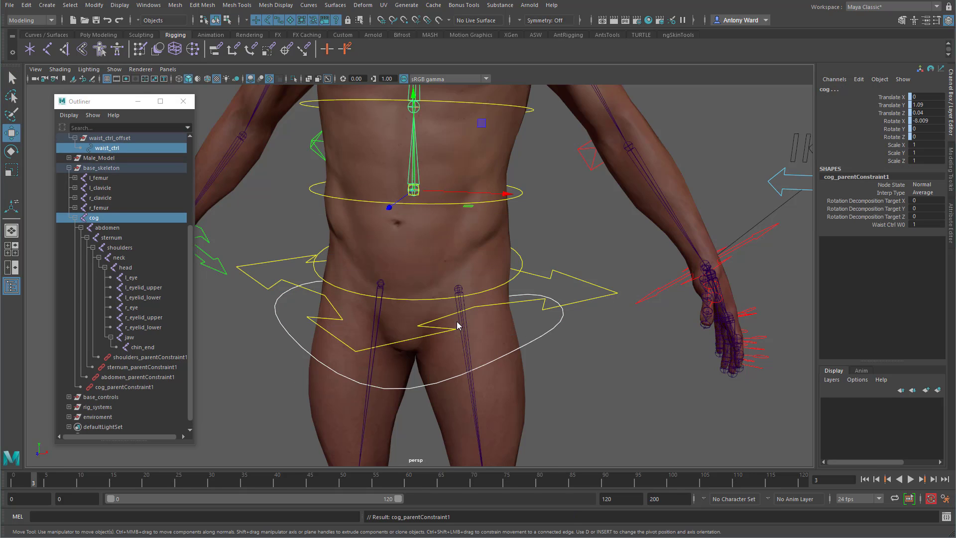
{"action": "key", "text": "ctrl+z"}
Parent-constrain the cog joint to waist_ctrl with Maintain offset enabled on all translate and rotate axes.
{"action": "key", "text": "space"}
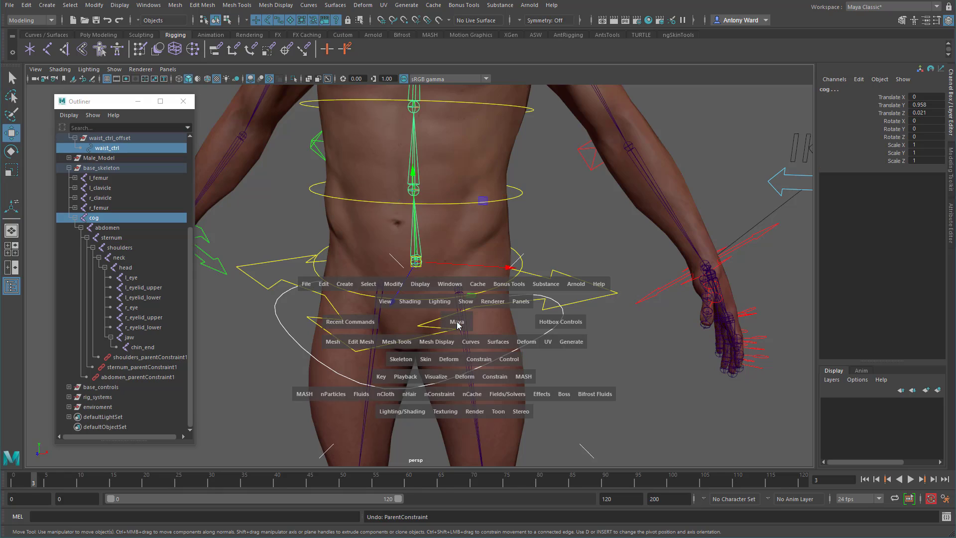
{"action": "left_click", "coordinate": [468, 359]}
{"action": "left_click", "coordinate": [573, 387]}
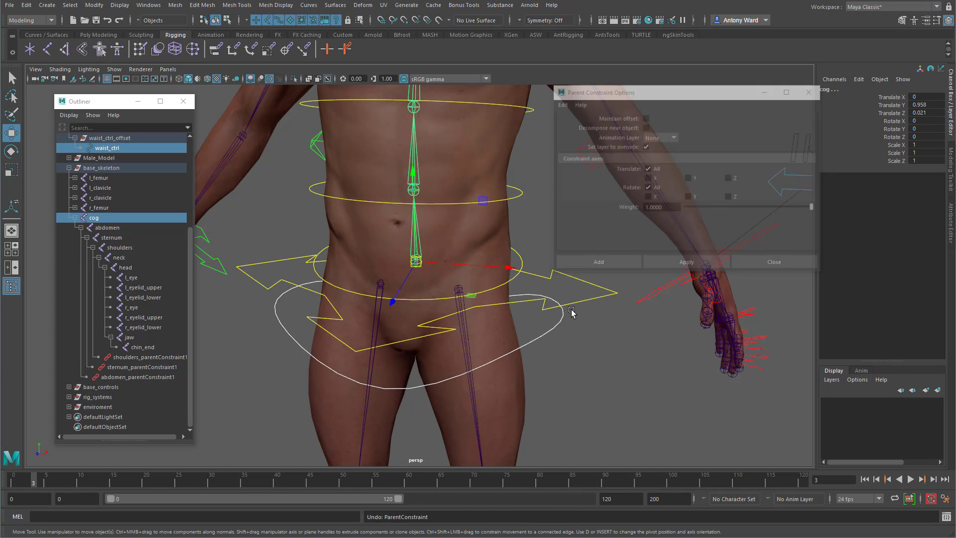
{"action": "left_click", "coordinate": [646, 118]}
{"action": "left_click", "coordinate": [670, 264]}
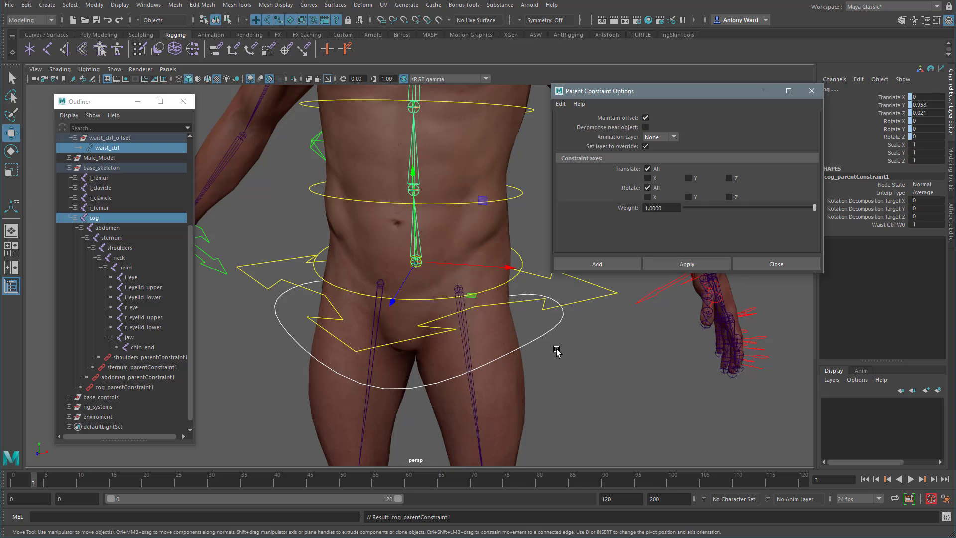
Test the waist by rotating waist_ctrl freely, and undo the rotation.
{"action": "middle_click_drag", "start_coordinate": [553, 351], "coordinate": [500, 393], "text": "alt"}
{"action": "right_click_drag", "start_coordinate": [500, 393], "coordinate": [512, 363], "text": "alt"}
{"action": "left_click", "coordinate": [512, 363]}
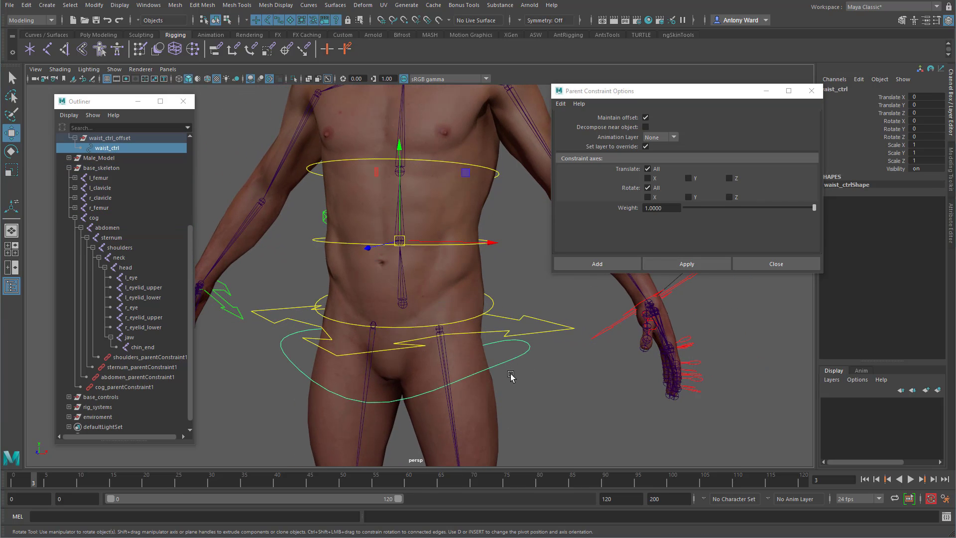
{"action": "key", "text": "e"}
{"action": "left_click_drag", "start_coordinate": [418, 279], "coordinate": [461, 272]}
{"action": "key", "text": "ctrl+z"}
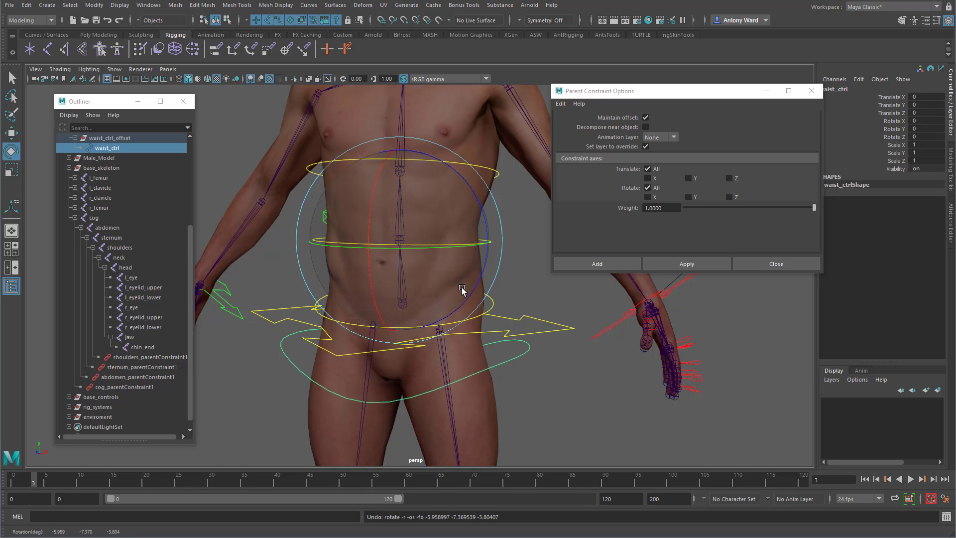
Test-rotate spine_ctrl, undo the rotation and close the Parent Constraint options.
{"action": "left_click", "coordinate": [525, 303]}
{"action": "left_click", "coordinate": [495, 306]}
{"action": "left_click_drag", "start_coordinate": [379, 295], "coordinate": [540, 427]}
{"action": "key", "text": "ctrl+z"}
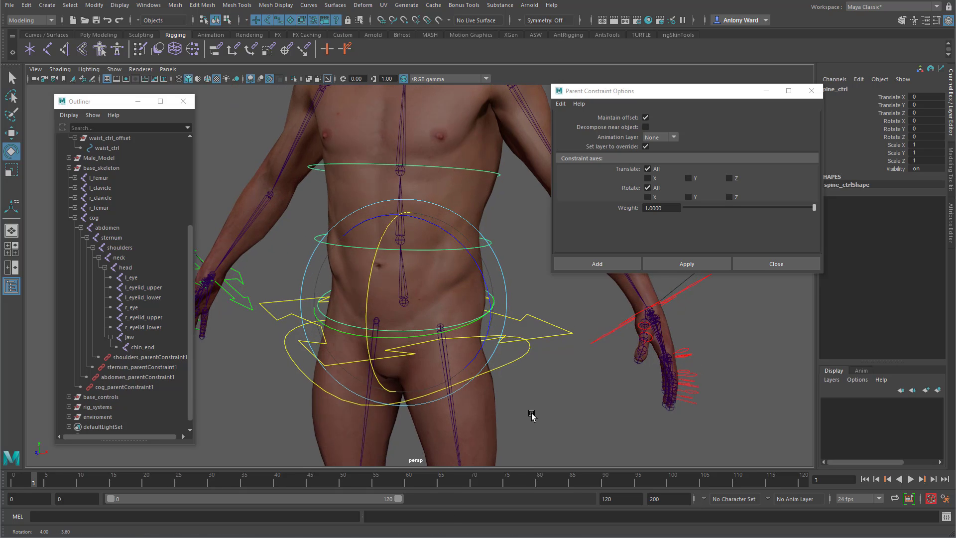
{"action": "left_click", "coordinate": [512, 362]}
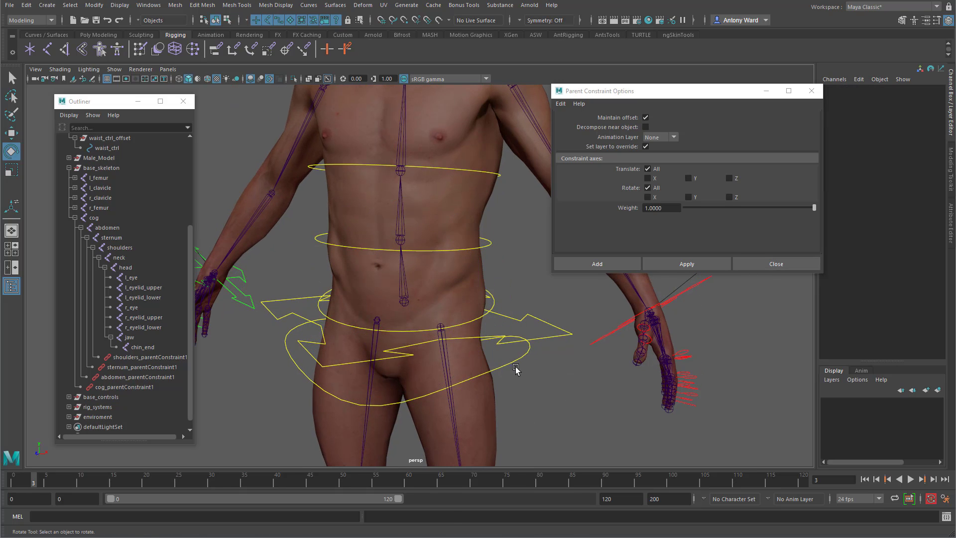
{"action": "left_click", "coordinate": [770, 264]}
Try moving the l_femur joint slightly, and undo the move.
{"action": "middle_click_drag", "start_coordinate": [499, 394], "coordinate": [522, 329], "text": "alt"}
{"action": "right_click_drag", "start_coordinate": [522, 330], "coordinate": [335, 346], "text": "alt"}
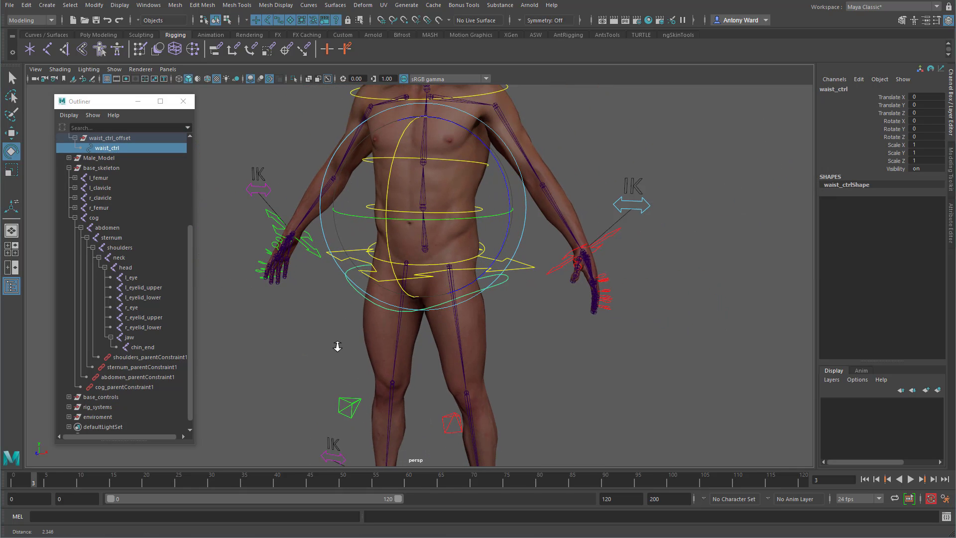
{"action": "left_click", "coordinate": [483, 363]}
{"action": "right_click_drag", "start_coordinate": [482, 364], "coordinate": [465, 274], "text": "alt"}
{"action": "left_click", "coordinate": [462, 269]}
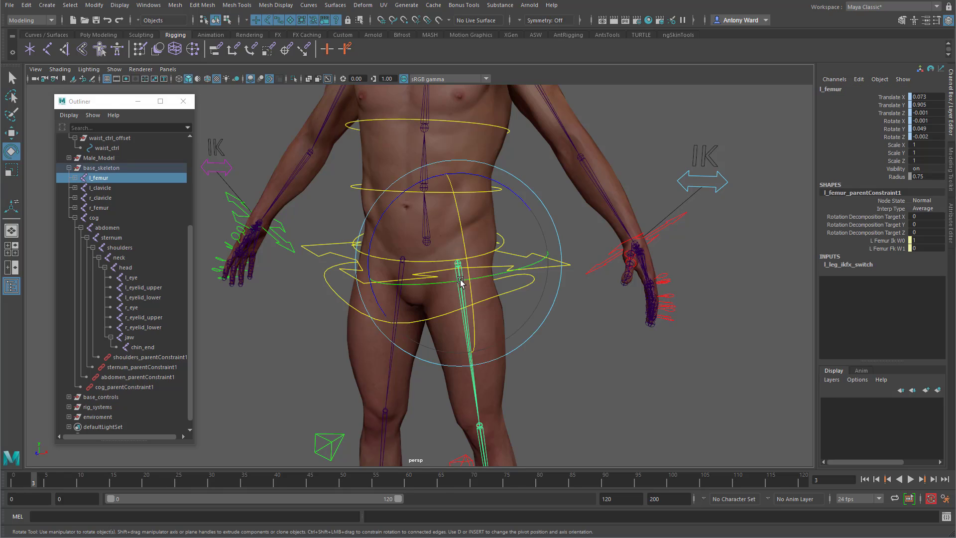
{"action": "key", "text": "w"}
{"action": "left_click_drag", "start_coordinate": [462, 269], "coordinate": [465, 270]}
{"action": "key", "text": "ctrl+z"}
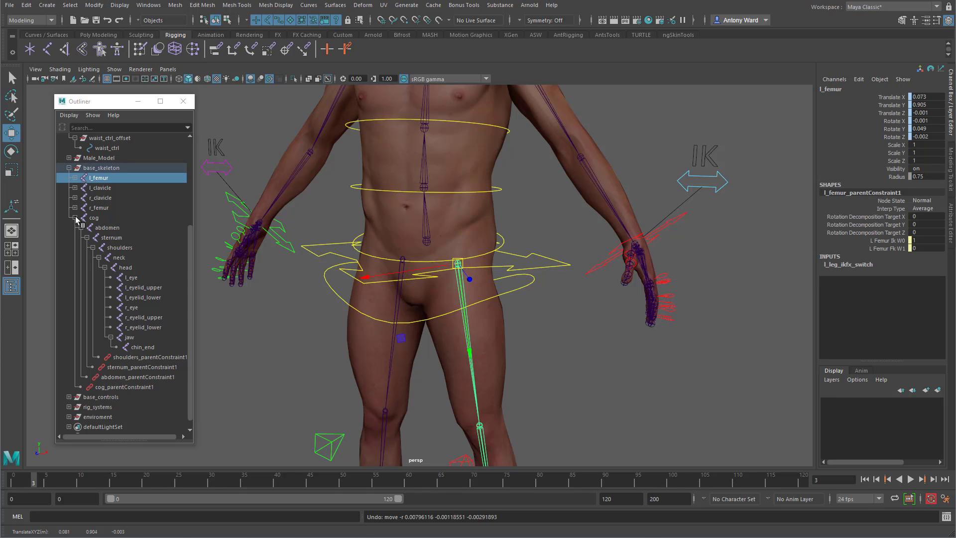
Collapse base_skeleton and expand rig_systems to examine the IK and FK joints in its joints group.
{"action": "left_click", "coordinate": [69, 168]}
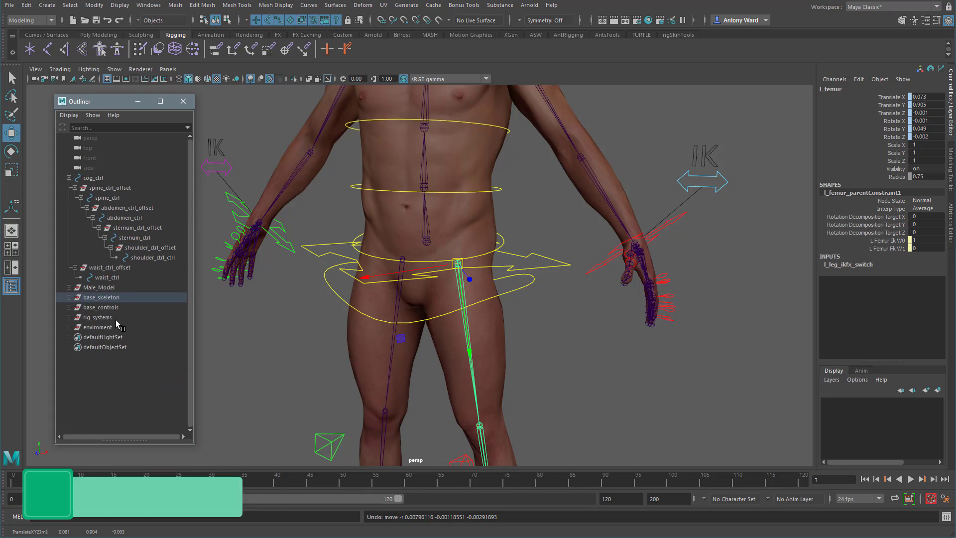
{"action": "left_click", "coordinate": [69, 317]}
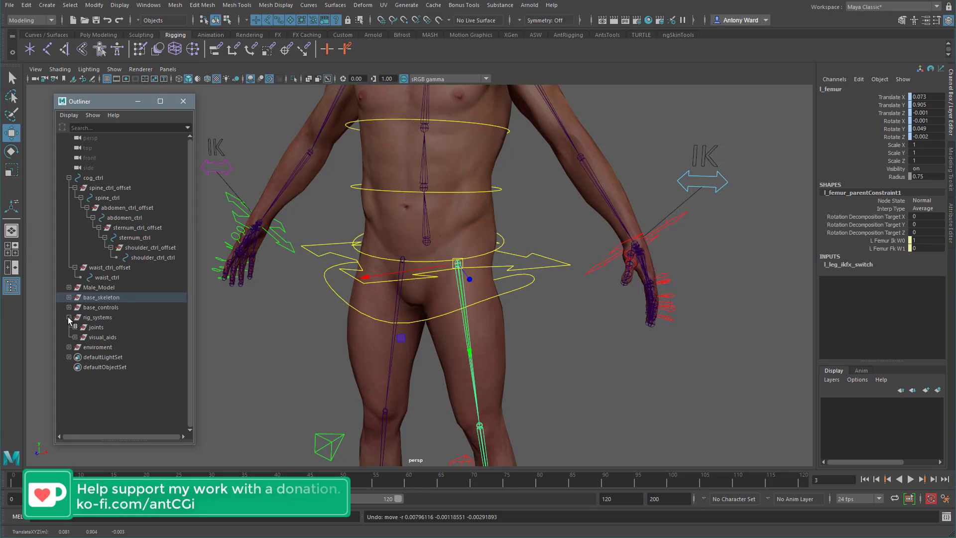
{"action": "left_click", "coordinate": [75, 327]}
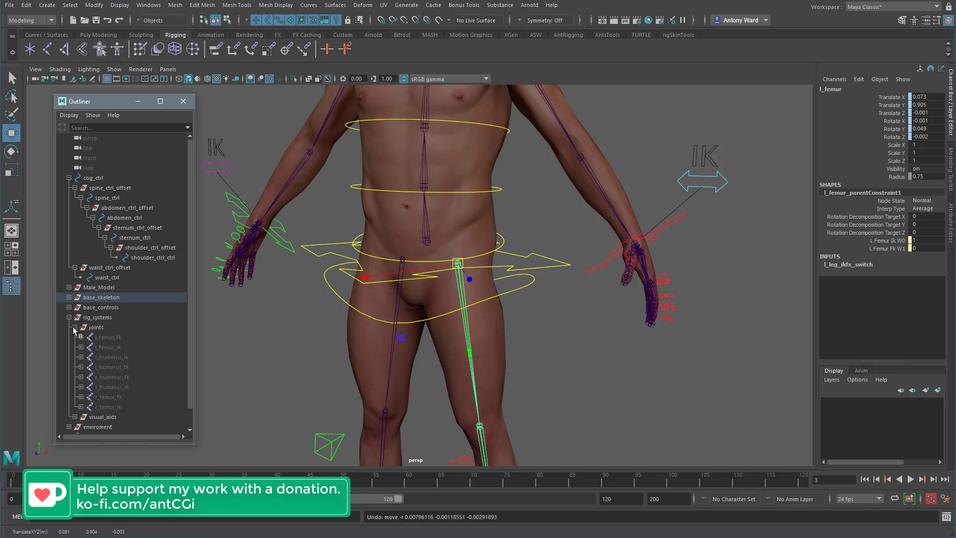
Clear the selection and create four empty groups at the world origin.
{"action": "left_click", "coordinate": [293, 356]}
{"action": "right_click_drag", "start_coordinate": [618, 361], "coordinate": [512, 359], "text": "alt"}
{"action": "middle_click_drag", "start_coordinate": [512, 359], "coordinate": [518, 272], "text": "alt"}
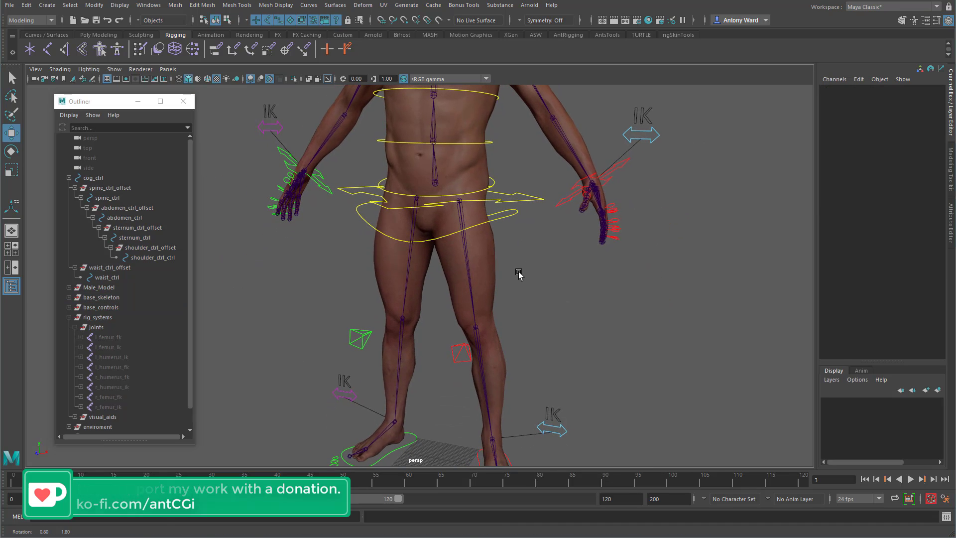
{"action": "key", "text": "ctrl+g"}
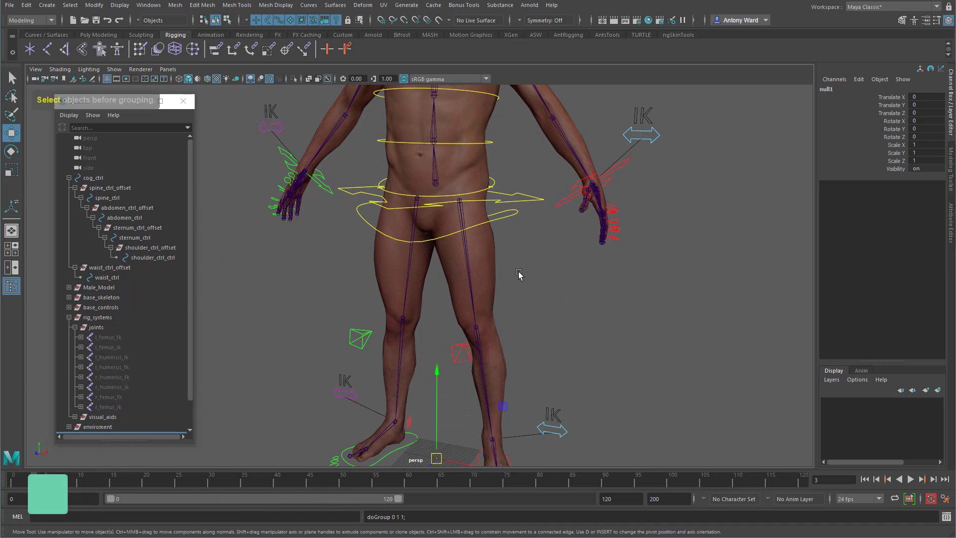
{"action": "scroll", "coordinate": [159, 339], "scroll_direction": "down", "scroll_amount": 1}
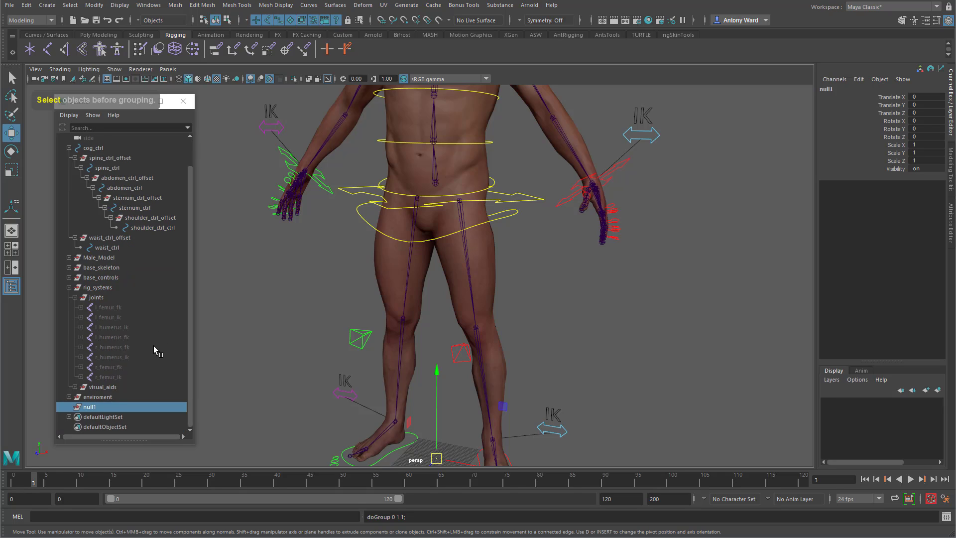
{"action": "key", "text": "ctrl+g"}
{"action": "key", "text": "ctrl+g"}
{"action": "key", "text": "ctrl+g"}
{"action": "scroll", "coordinate": [134, 361], "scroll_direction": "down", "scroll_amount": 1}
Rename the first two empty groups l_leg and r_leg.
{"action": "double_click", "coordinate": [114, 378]}
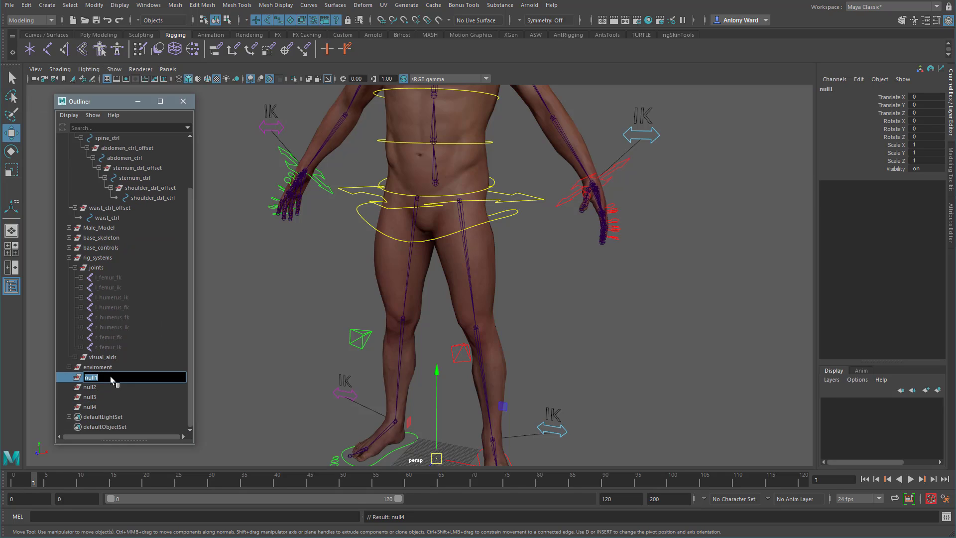
{"action": "type", "text": "l_leg"}
{"action": "key", "text": "Return"}
{"action": "double_click", "coordinate": [99, 385]}
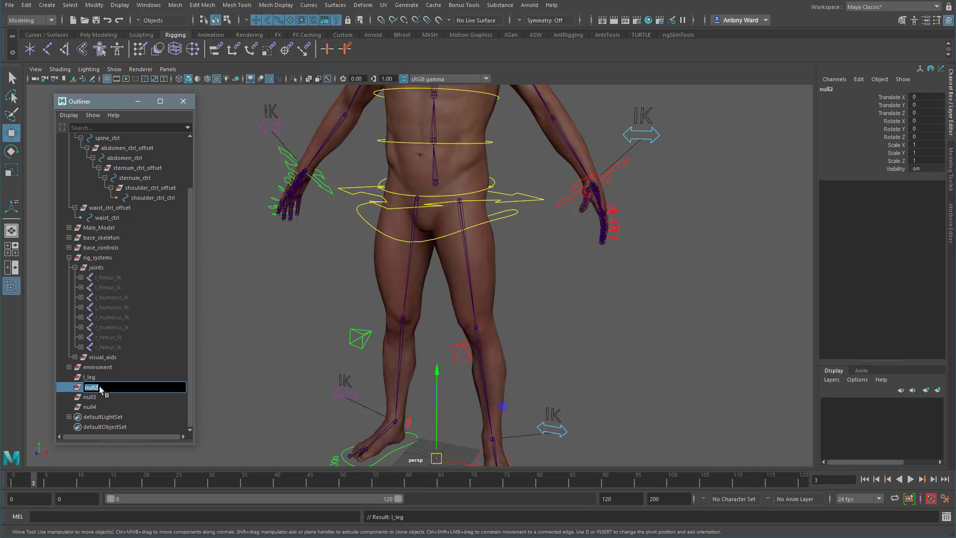
{"action": "type", "text": "r_leg"}
{"action": "key", "text": "Return"}
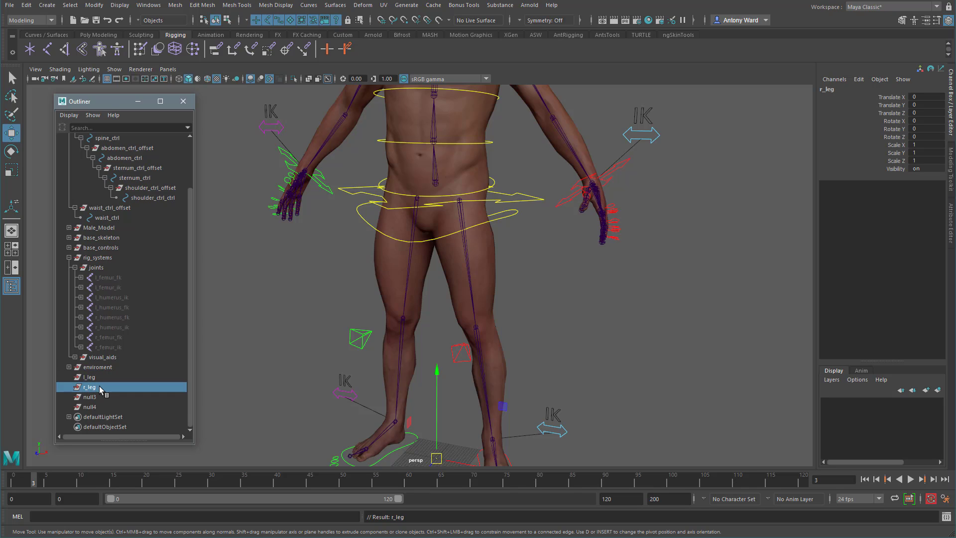
Rename the remaining two empty groups l_arm and r_arm.
{"action": "double_click", "coordinate": [103, 397]}
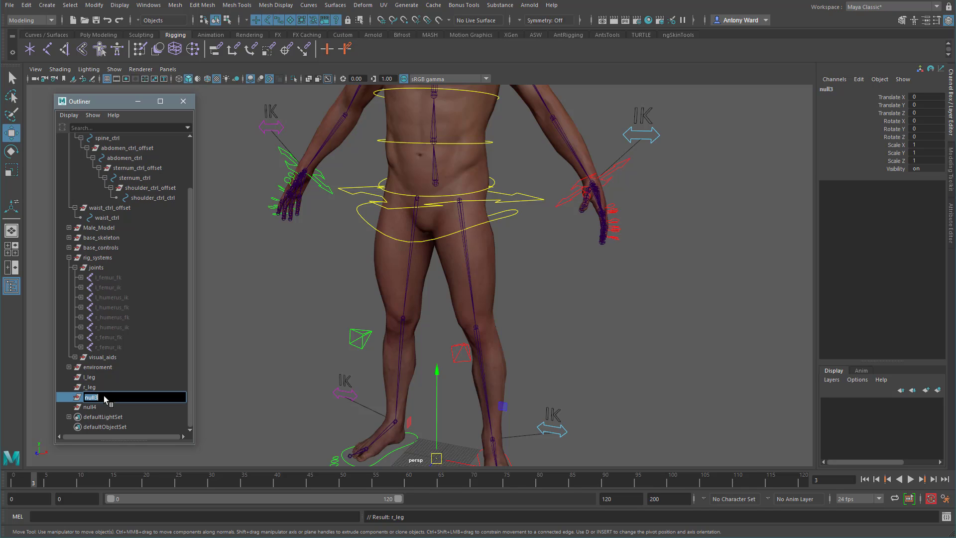
{"action": "type", "text": "l_arm"}
{"action": "key", "text": "Return"}
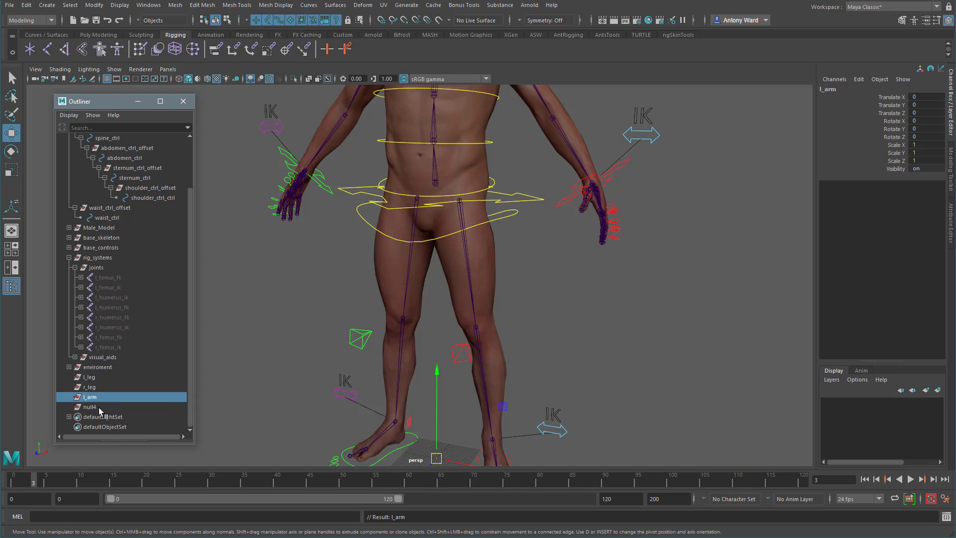
{"action": "double_click", "coordinate": [94, 407]}
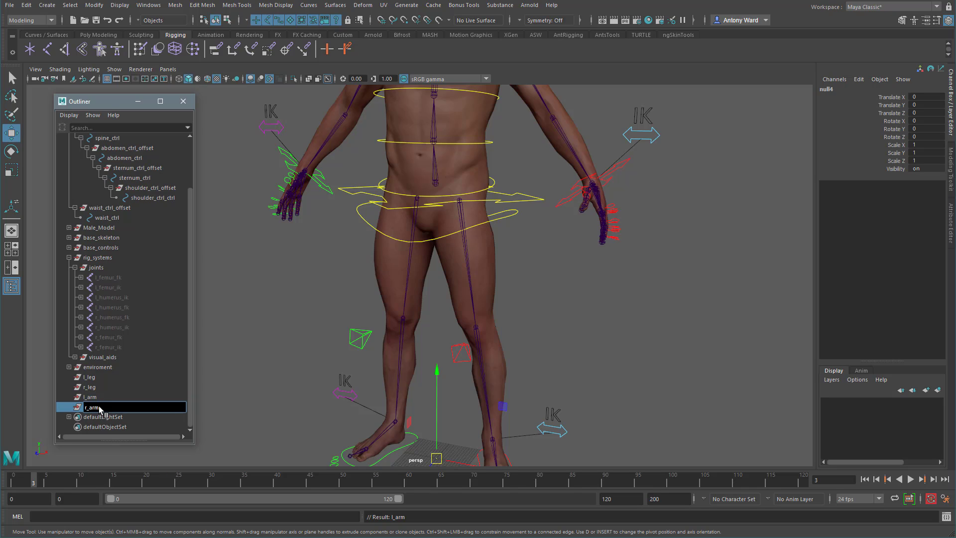
{"action": "key", "text": "Return"}
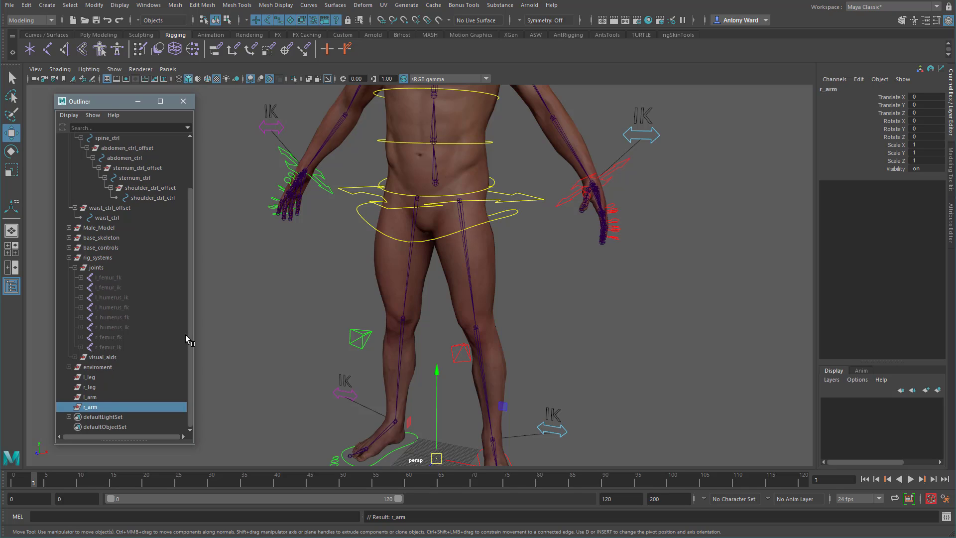
Parent-constrain the l_leg group to the l_femur joint with Maintain offset disabled.
{"action": "left_click", "coordinate": [467, 264]}
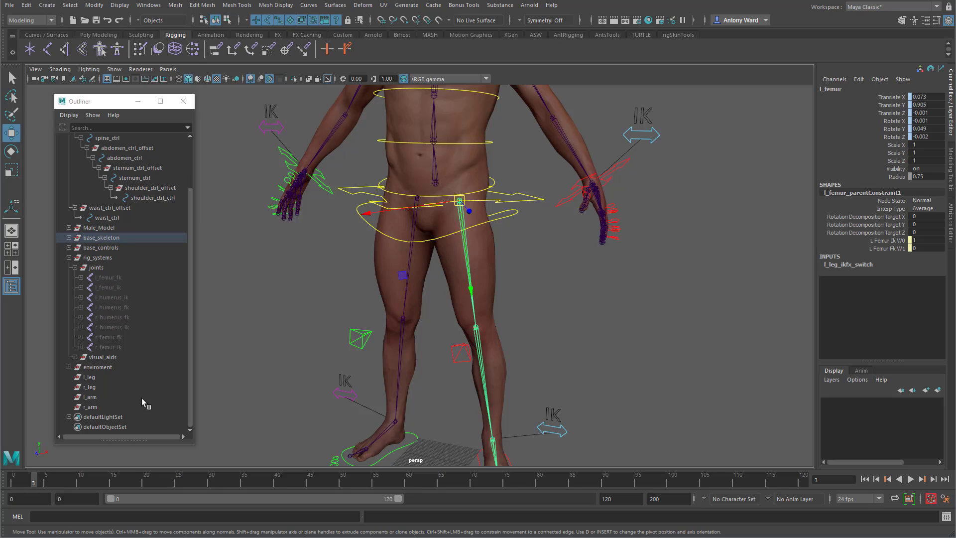
{"action": "left_click", "coordinate": [90, 377]}
{"action": "key", "text": "space"}
{"action": "left_click", "coordinate": [661, 319]}
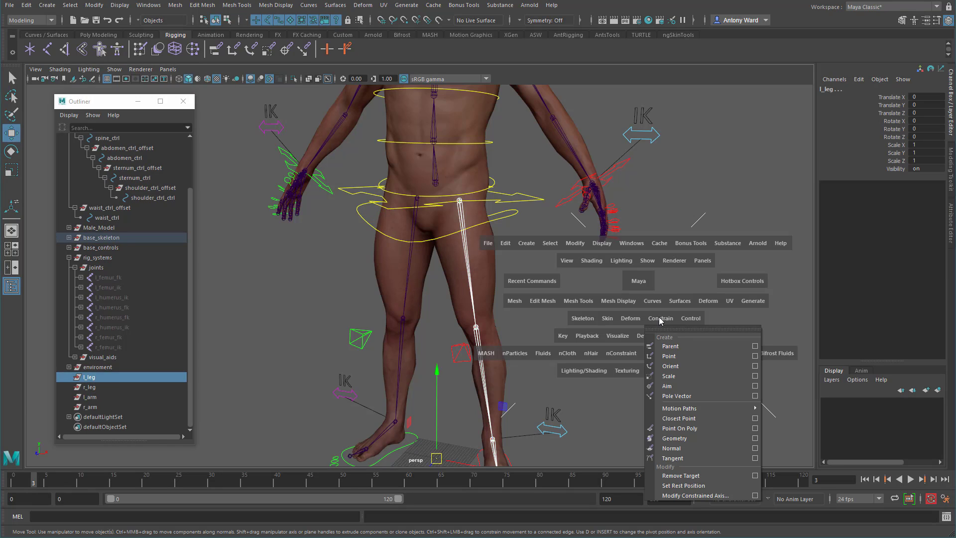
{"action": "left_click", "coordinate": [760, 347]}
{"action": "left_click", "coordinate": [646, 117]}
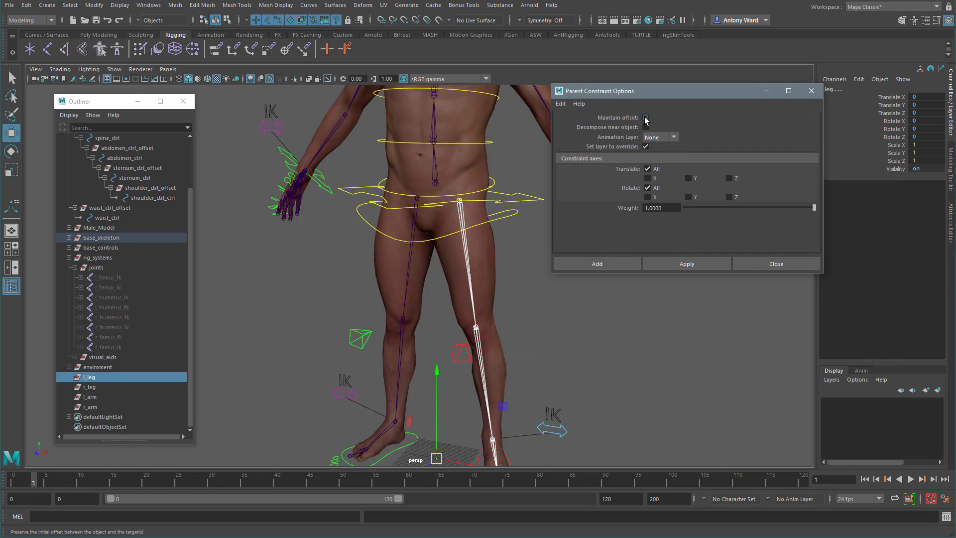
{"action": "left_click", "coordinate": [670, 264]}
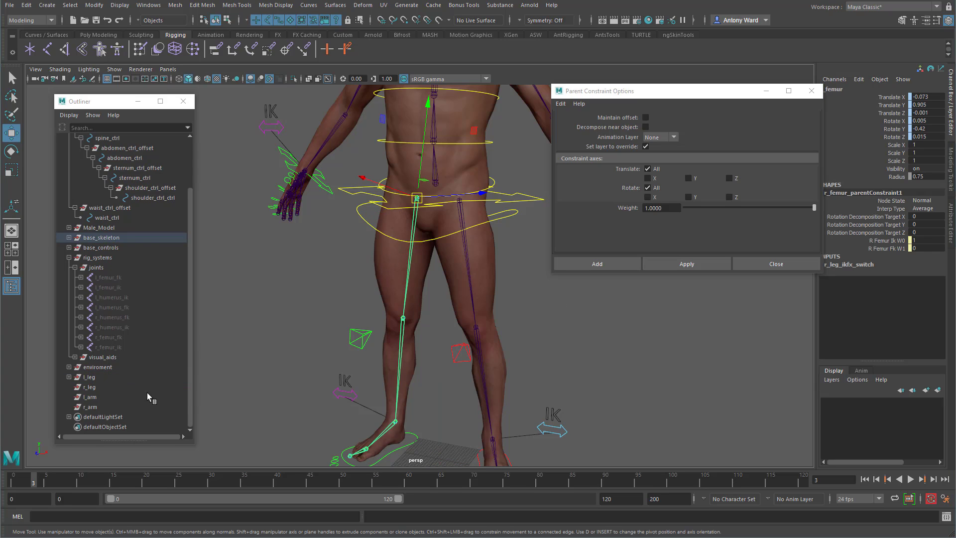
Parent-constrain the r_leg, l_arm and r_arm groups to the r_femur, l_humerus and r_humerus joints respectively, with Maintain offset disabled.
{"action": "left_click", "coordinate": [90, 387]}
{"action": "key", "text": "g"}
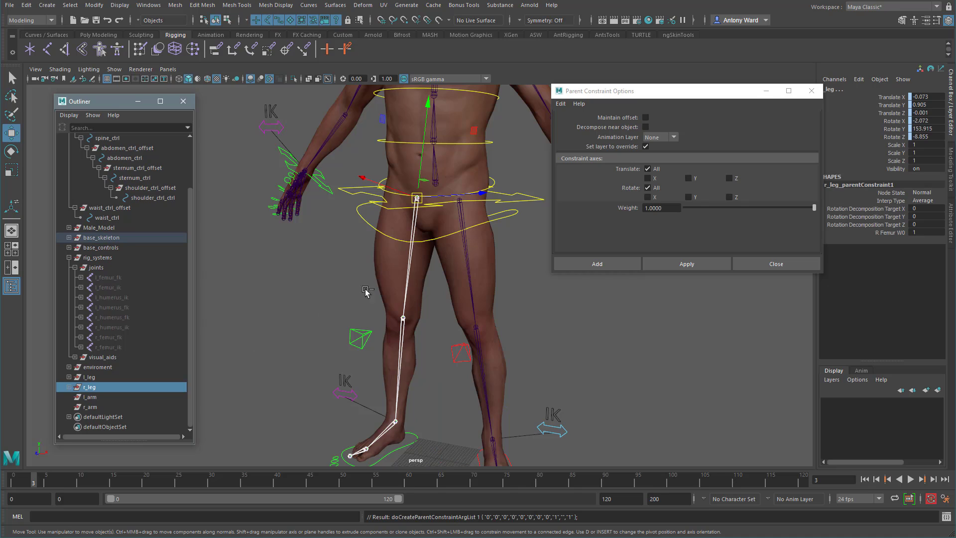
{"action": "left_click_drag", "start_coordinate": [424, 180], "coordinate": [454, 161], "text": "alt"}
{"action": "left_click", "coordinate": [464, 149]}
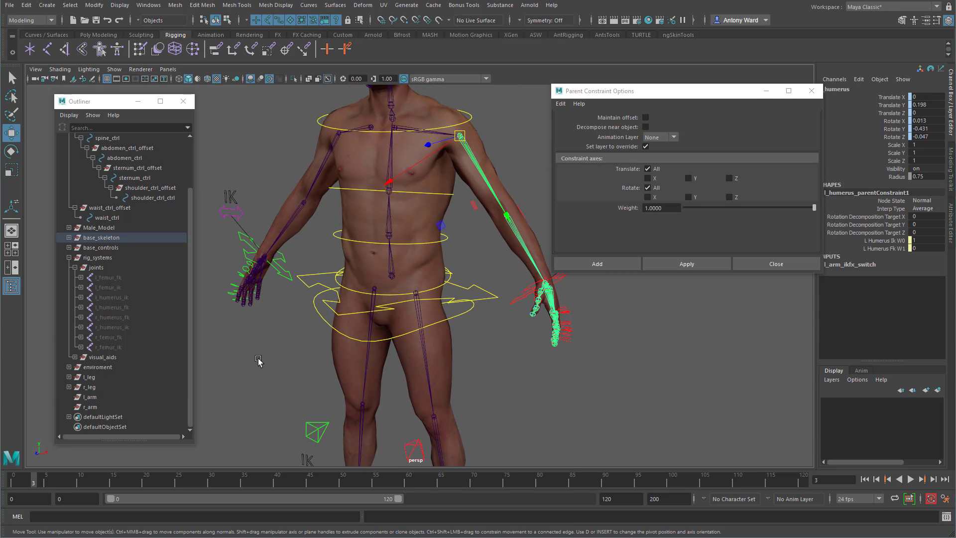
{"action": "left_click", "coordinate": [101, 397]}
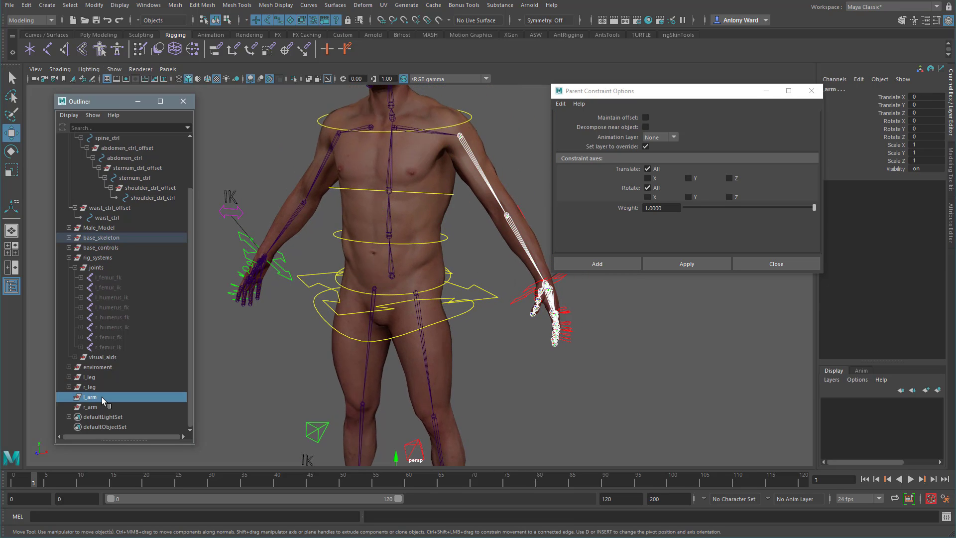
{"action": "left_click", "coordinate": [328, 157]}
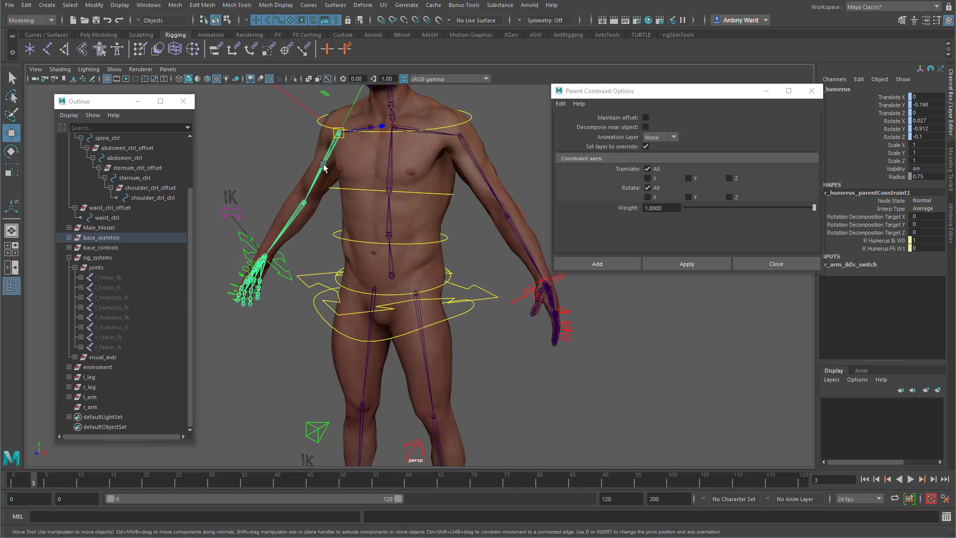
{"action": "left_click", "coordinate": [98, 407], "text": "ctrl"}
{"action": "key", "text": "g"}
Delete the parent constraints nested under the l_leg, r_leg, l_arm and r_arm groups.
{"action": "left_click", "coordinate": [69, 407]}
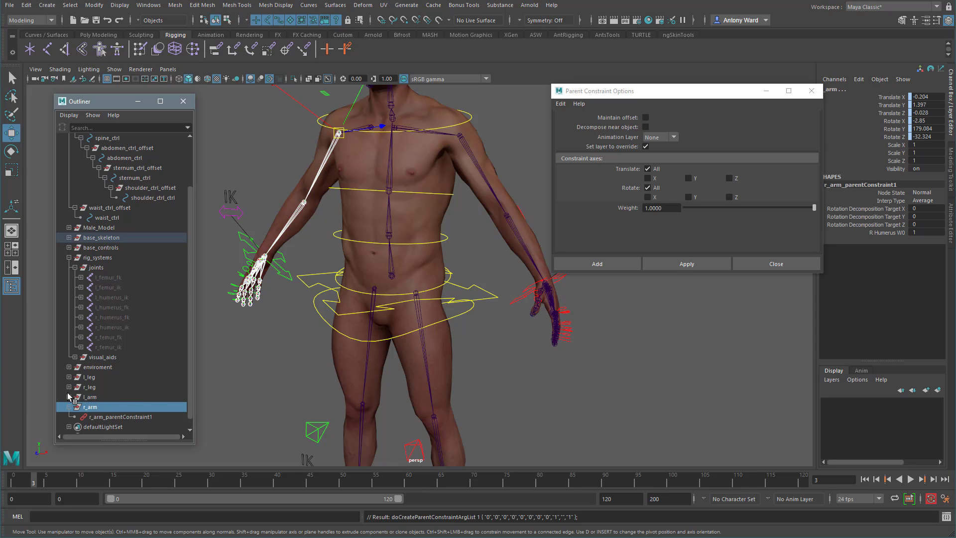
{"action": "left_click", "coordinate": [69, 397]}
{"action": "left_click", "coordinate": [68, 387]}
{"action": "left_click", "coordinate": [69, 377]}
{"action": "scroll", "coordinate": [127, 372], "scroll_direction": "down", "scroll_amount": 2}
{"action": "left_click", "coordinate": [138, 348]}
{"action": "left_click", "coordinate": [135, 367], "text": "ctrl"}
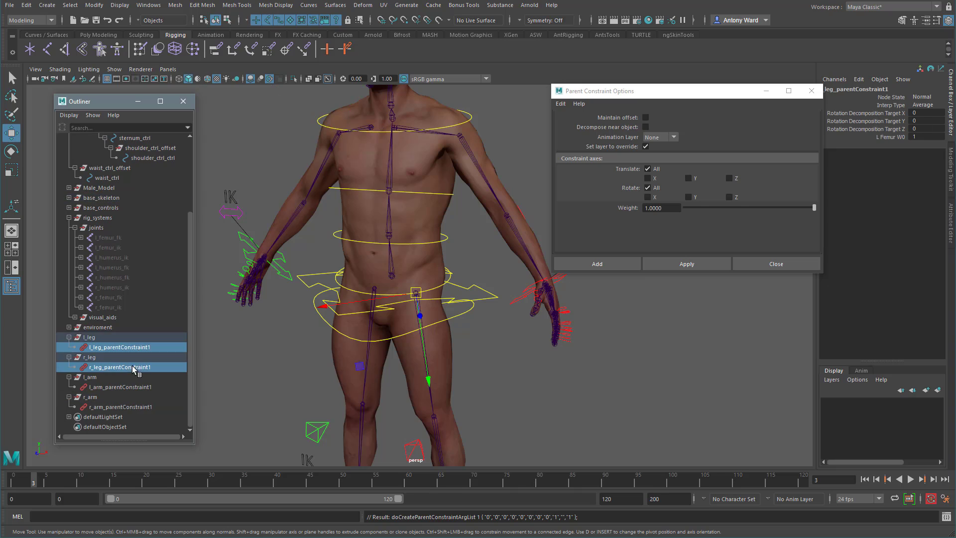
{"action": "left_click", "coordinate": [129, 387], "text": "ctrl"}
{"action": "left_click", "coordinate": [130, 406], "text": "ctrl"}
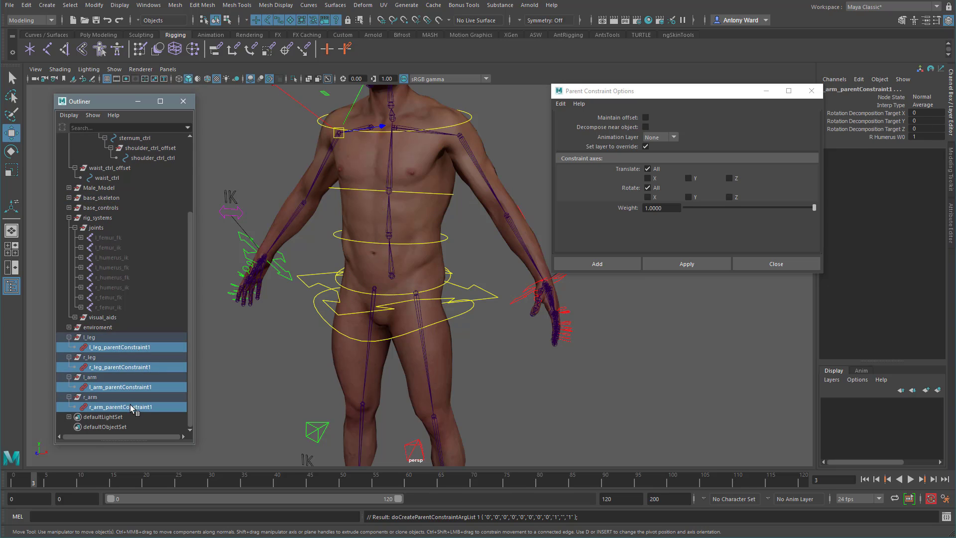
{"action": "key", "text": "Delete"}
Move the l_leg, r_leg, l_arm and r_arm groups into the joints group under rig_systems.
{"action": "left_click_drag", "start_coordinate": [102, 378], "coordinate": [97, 406]}
{"action": "middle_click_drag", "start_coordinate": [98, 406], "coordinate": [107, 270]}
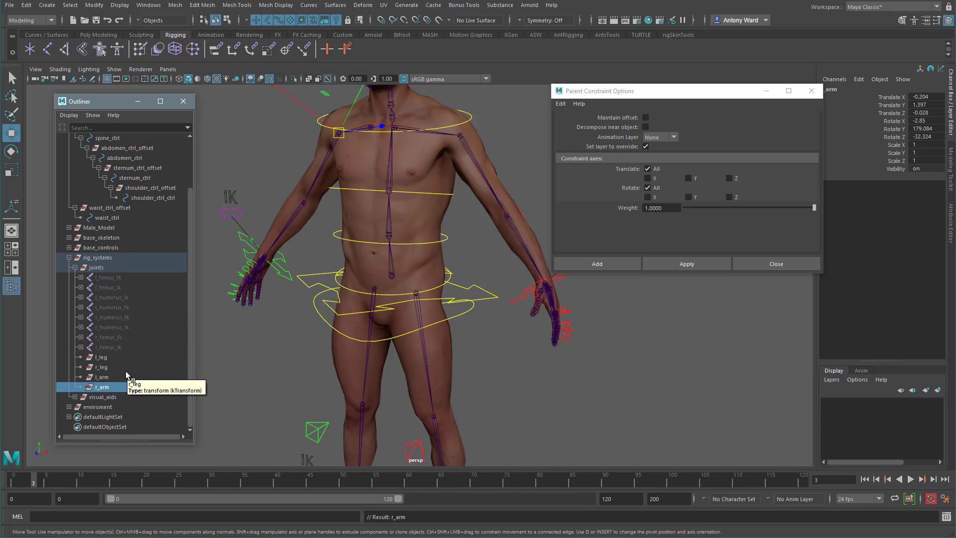
Parent the l_femur_fk and l_femur_ik joints under l_leg, and the left humerus FK and IK joints under l_arm.
{"action": "left_click", "coordinate": [120, 289]}
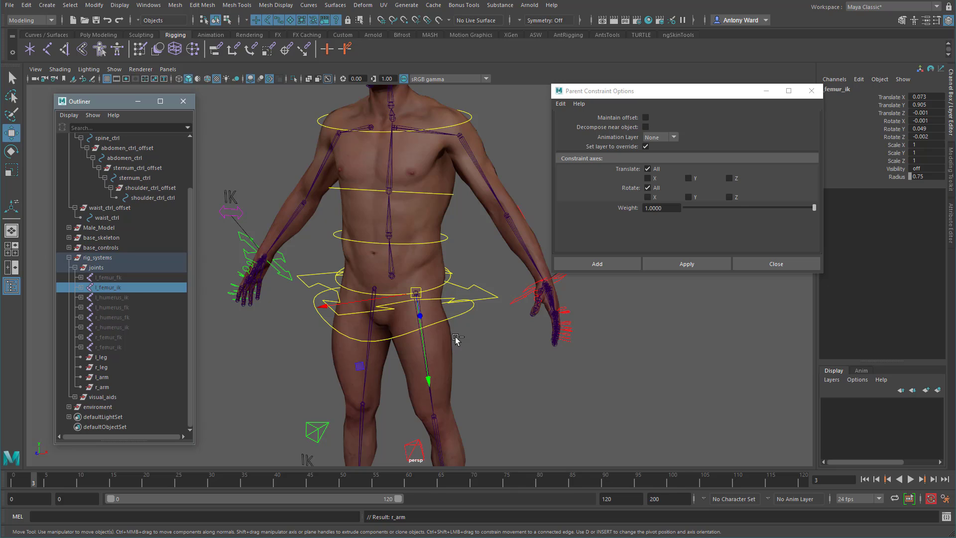
{"action": "key", "text": "f"}
{"action": "left_click", "coordinate": [115, 277], "text": "ctrl"}
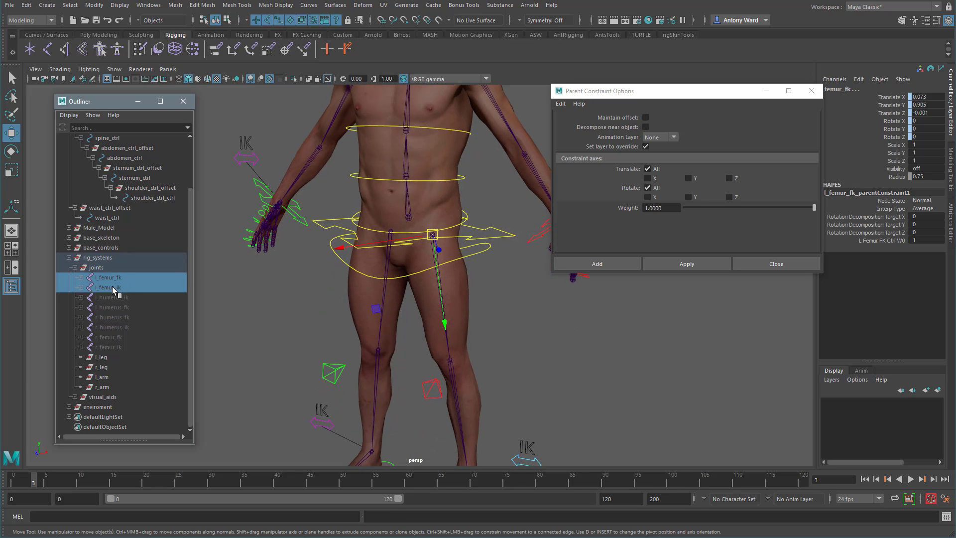
{"action": "middle_click_drag", "start_coordinate": [112, 285], "coordinate": [101, 357]}
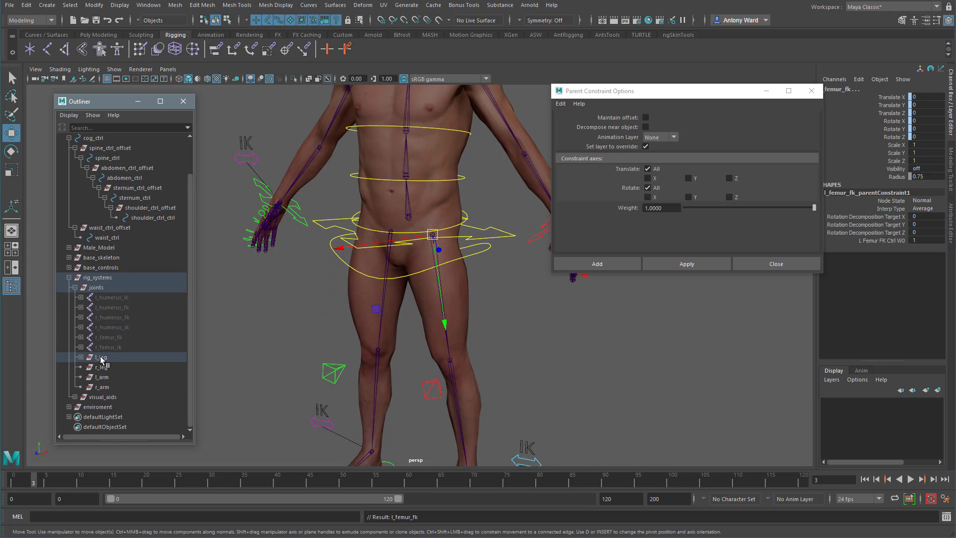
{"action": "left_click", "coordinate": [119, 297]}
{"action": "left_click", "coordinate": [118, 307], "text": "ctrl"}
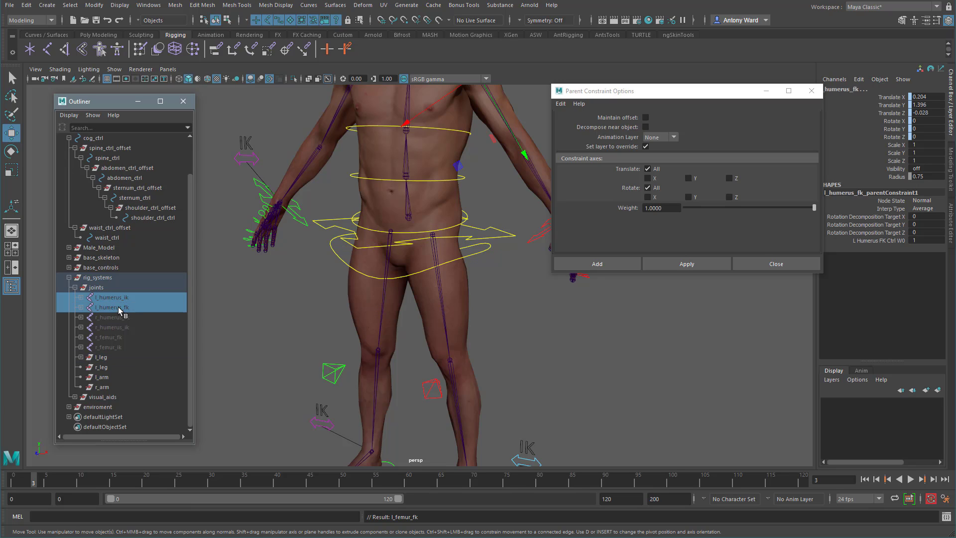
{"action": "middle_click_drag", "start_coordinate": [117, 306], "coordinate": [102, 377]}
Parent the right humerus FK and IK joints under r_arm, and the right femur FK and IK joints under r_leg.
{"action": "left_click_drag", "start_coordinate": [109, 318], "coordinate": [109, 327]}
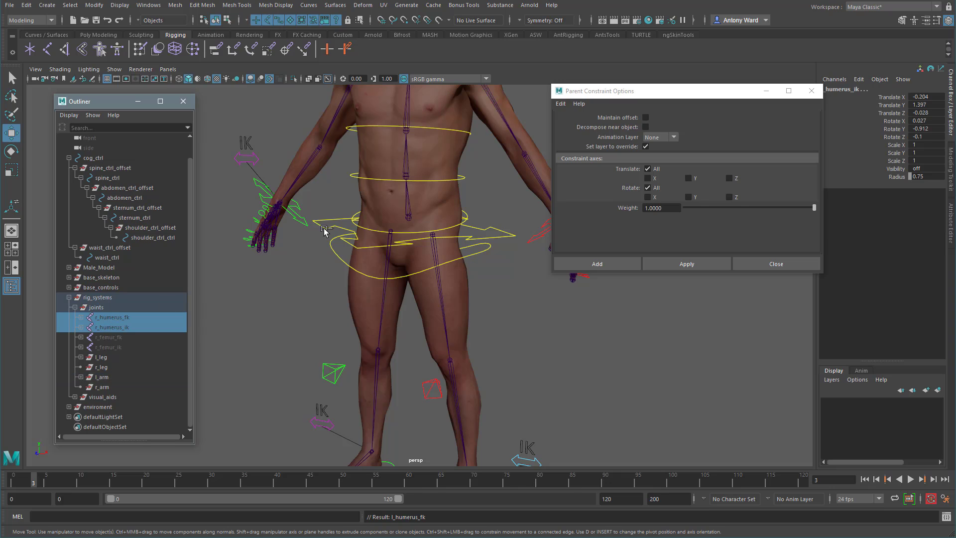
{"action": "middle_click_drag", "start_coordinate": [264, 234], "coordinate": [266, 260], "text": "alt"}
{"action": "right_click_drag", "start_coordinate": [267, 260], "coordinate": [241, 260], "text": "alt"}
{"action": "middle_click_drag", "start_coordinate": [112, 326], "coordinate": [105, 369]}
Parent-constrain the l_leg group to waist_ctrl with Maintain offset enabled.
{"action": "left_click", "coordinate": [106, 341]}
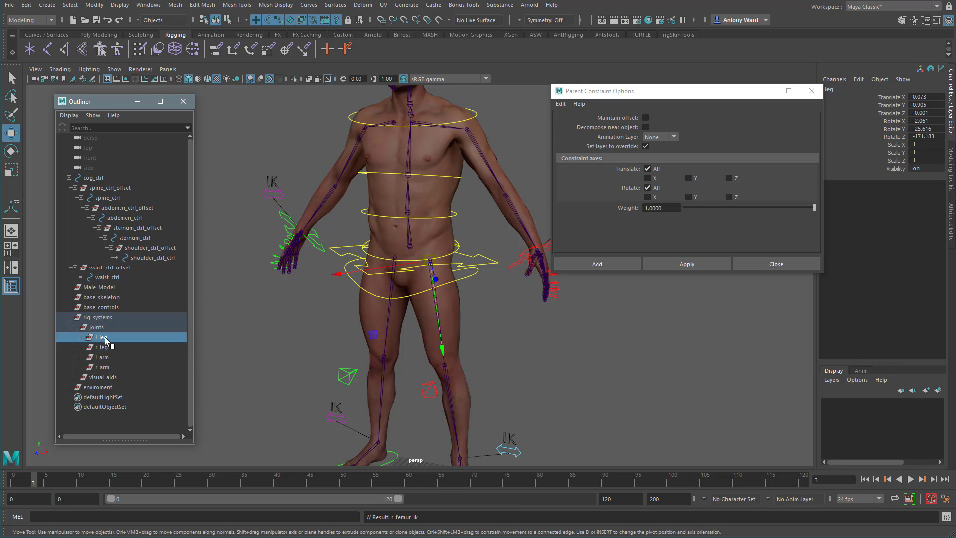
{"action": "right_click_drag", "start_coordinate": [482, 301], "coordinate": [583, 307], "text": "alt"}
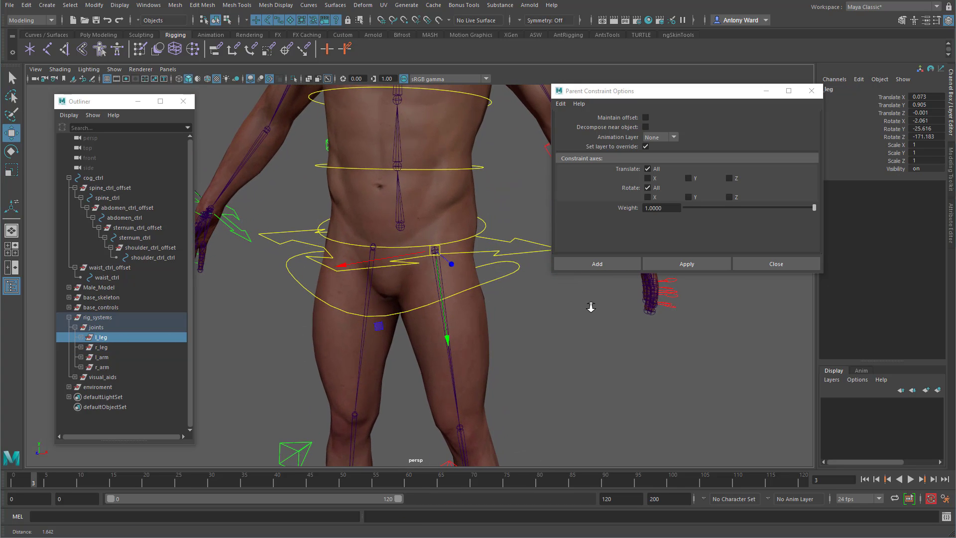
{"action": "left_click_drag", "start_coordinate": [440, 261], "coordinate": [444, 282], "text": "alt"}
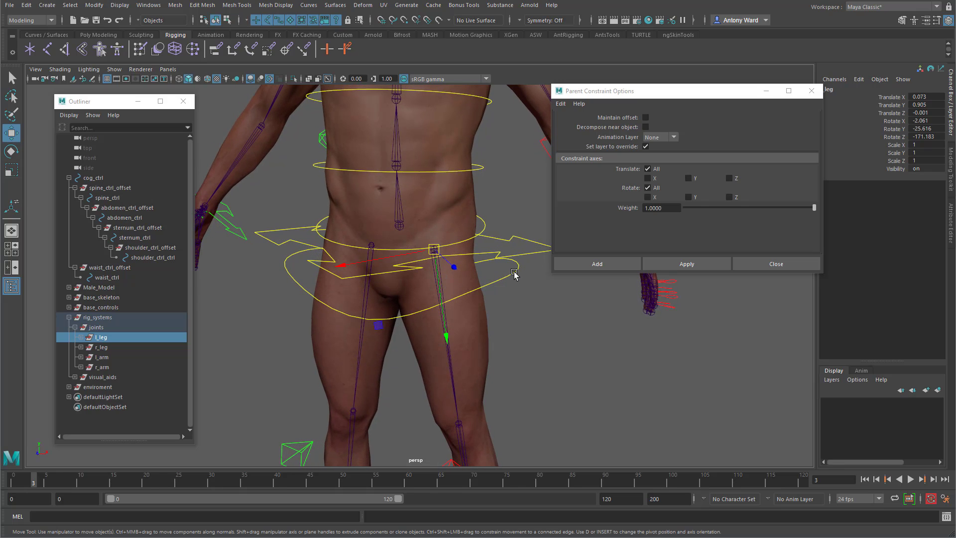
{"action": "left_click", "coordinate": [514, 273]}
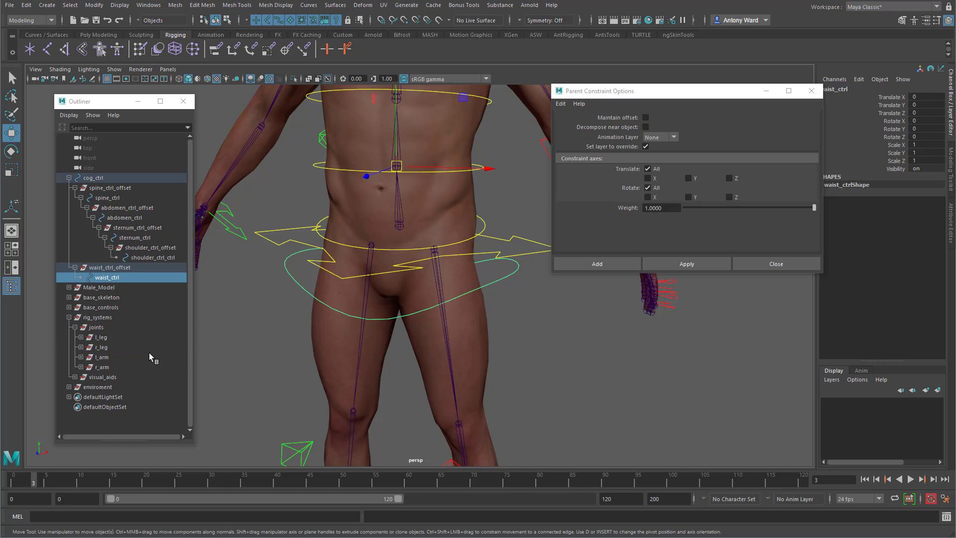
{"action": "left_click", "coordinate": [109, 336], "text": "ctrl"}
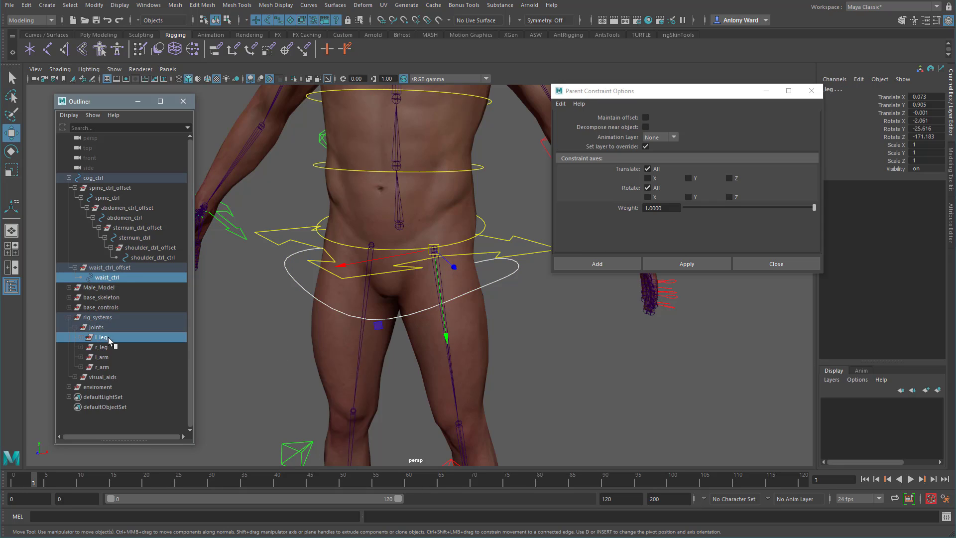
{"action": "left_click", "coordinate": [684, 265]}
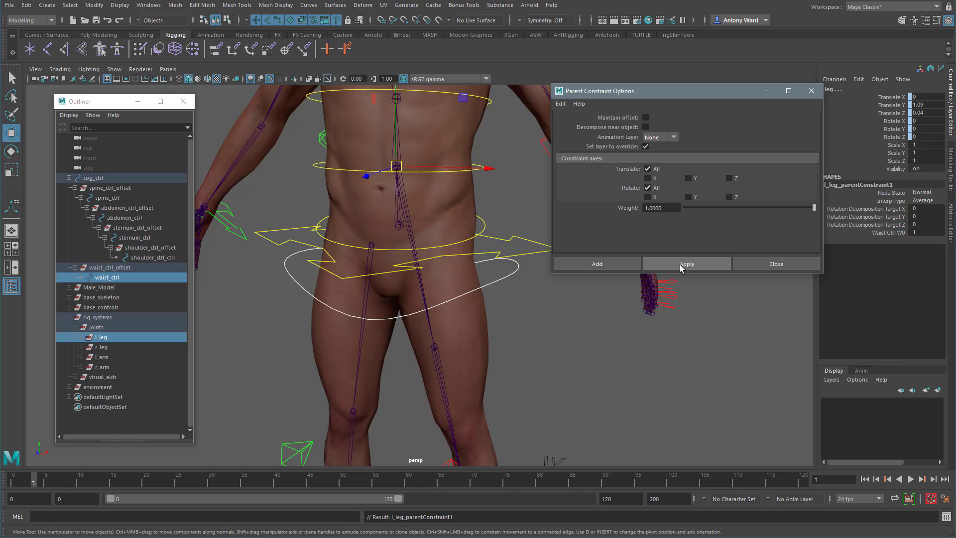
{"action": "key", "text": "ctrl+z"}
{"action": "left_click", "coordinate": [646, 117]}
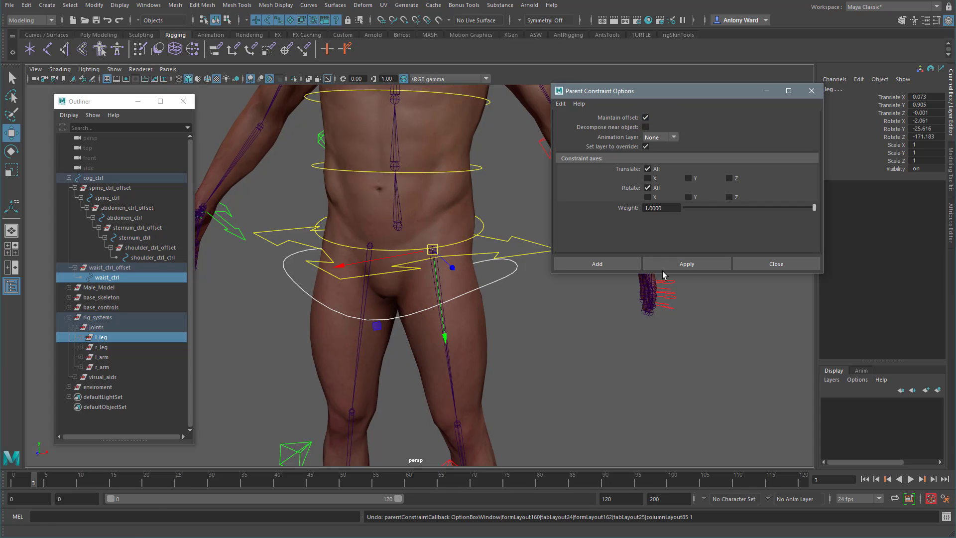
{"action": "left_click", "coordinate": [687, 265]}
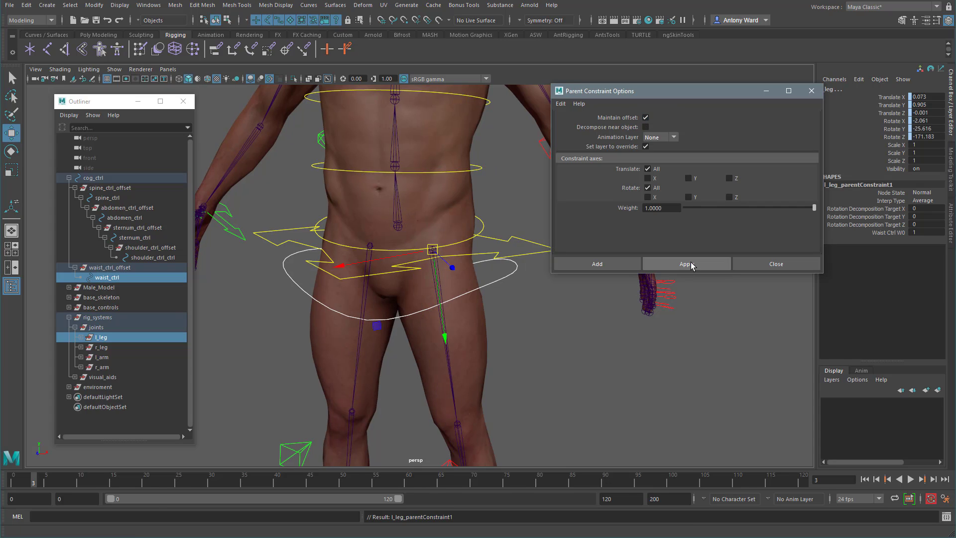
Parent-constrain the r_leg group to waist_ctrl with Maintain offset enabled.
{"action": "left_click", "coordinate": [103, 338], "text": "ctrl"}
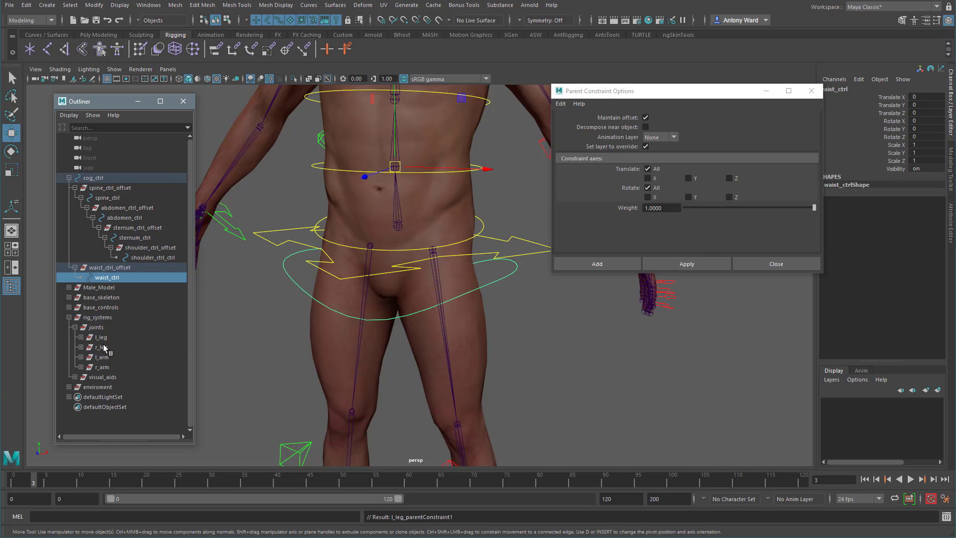
{"action": "left_click", "coordinate": [103, 347], "text": "ctrl"}
{"action": "left_click", "coordinate": [656, 264]}
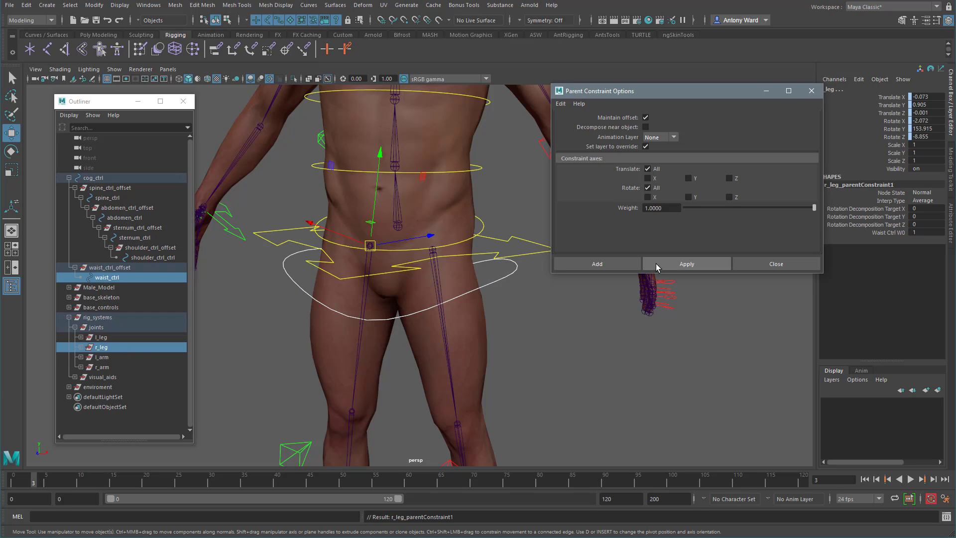
Test-rotate waist_ctrl to check how the leg joints follow, and undo the rotation.
{"action": "left_click", "coordinate": [493, 284]}
{"action": "key", "text": "e"}
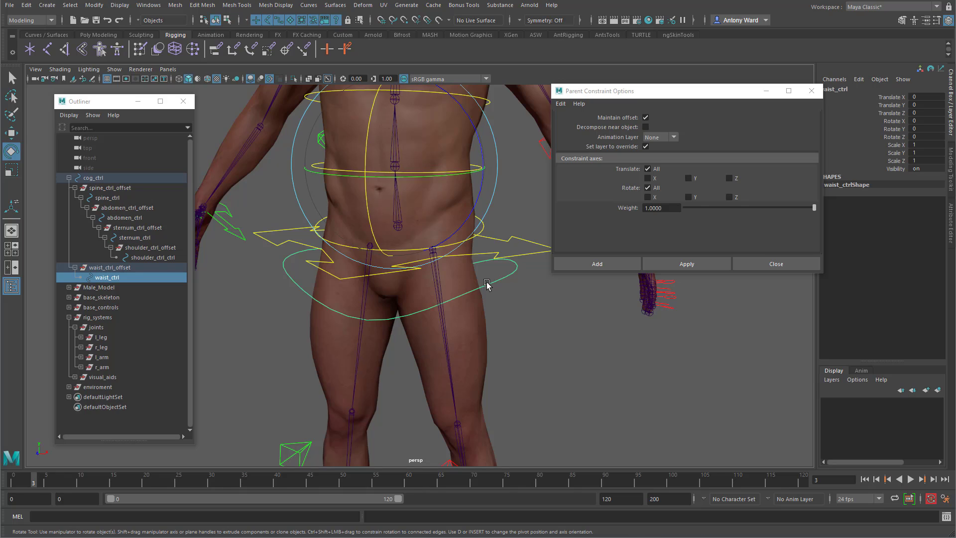
{"action": "left_click_drag", "start_coordinate": [419, 205], "coordinate": [441, 190]}
{"action": "key", "text": "ctrl+z"}
{"action": "middle_click_drag", "start_coordinate": [377, 279], "coordinate": [387, 289], "text": "alt"}
{"action": "right_click_drag", "start_coordinate": [387, 289], "coordinate": [428, 304], "text": "alt"}
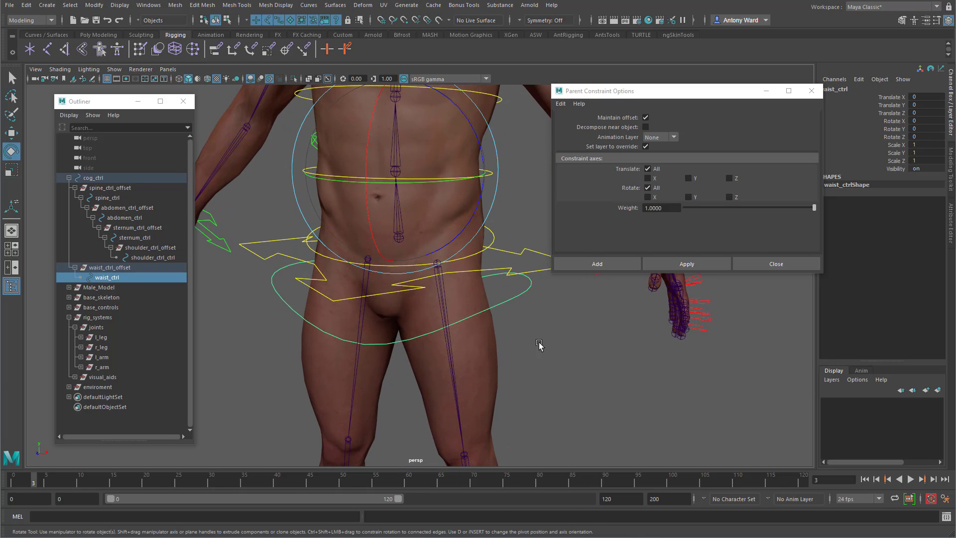
Parent the l_femur and r_femur joints under the cog joint in base_skeleton.
{"action": "left_click", "coordinate": [525, 337]}
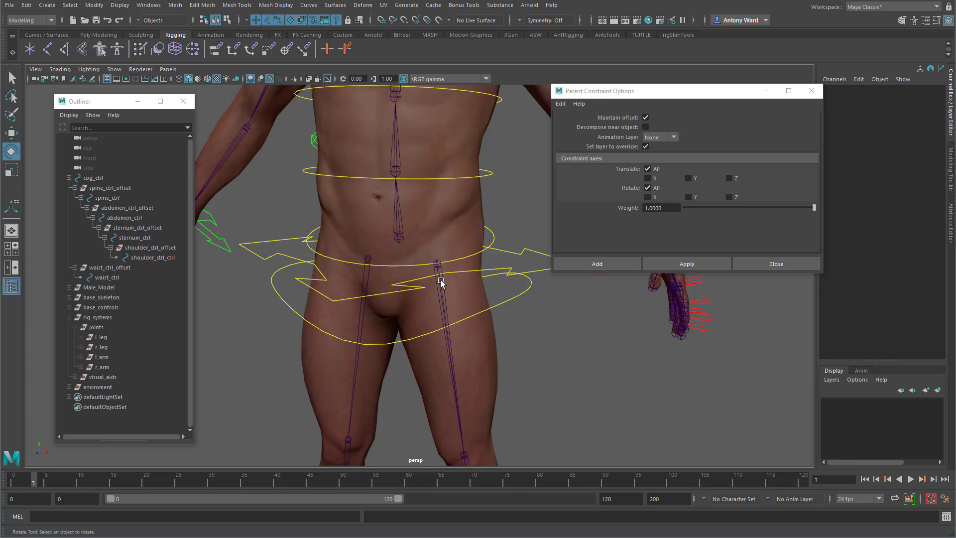
{"action": "left_click", "coordinate": [441, 282]}
{"action": "left_click", "coordinate": [69, 297]}
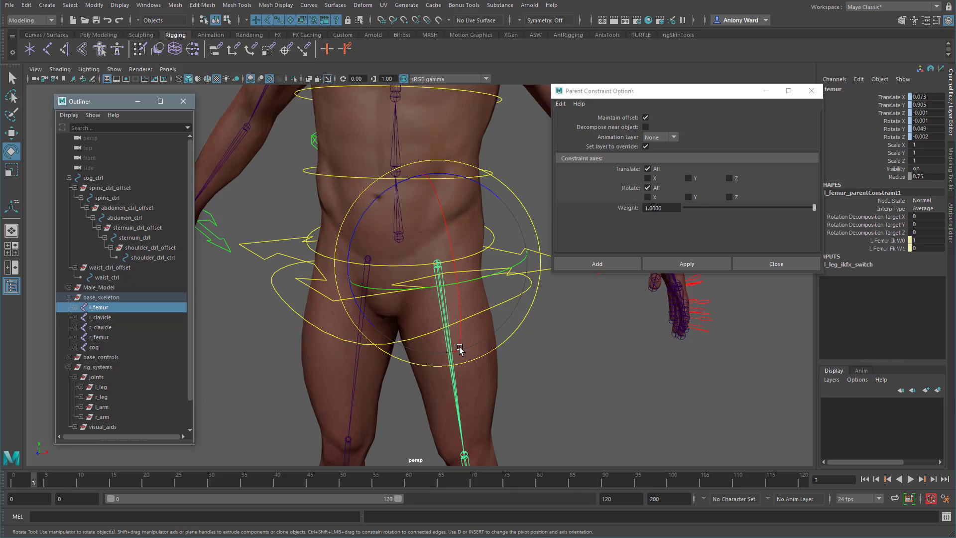
{"action": "left_click", "coordinate": [100, 338], "text": "ctrl"}
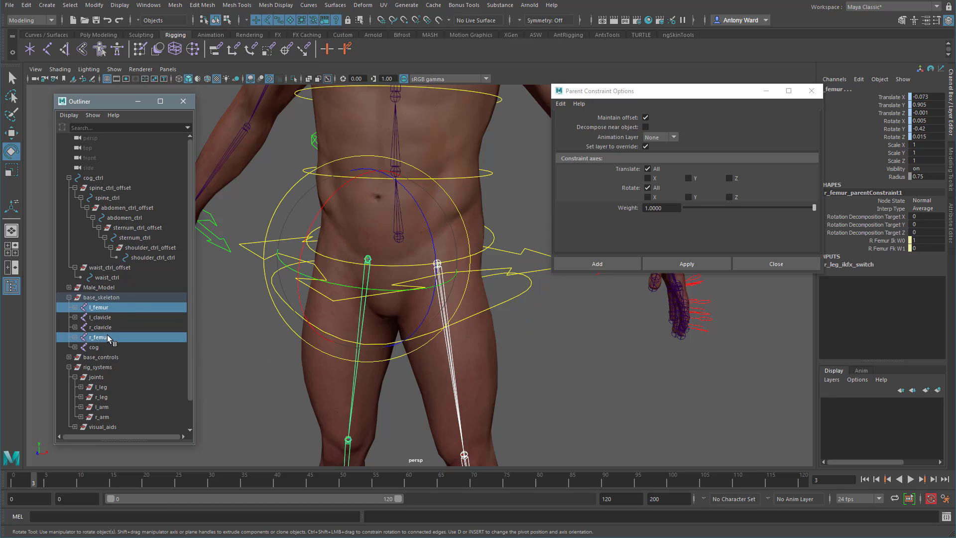
{"action": "middle_click_drag", "start_coordinate": [95, 346], "coordinate": [95, 346]}
Test the hip connection by rotating waist_ctrl, undo each rotation, and close the parent constraint options.
{"action": "left_click", "coordinate": [515, 293]}
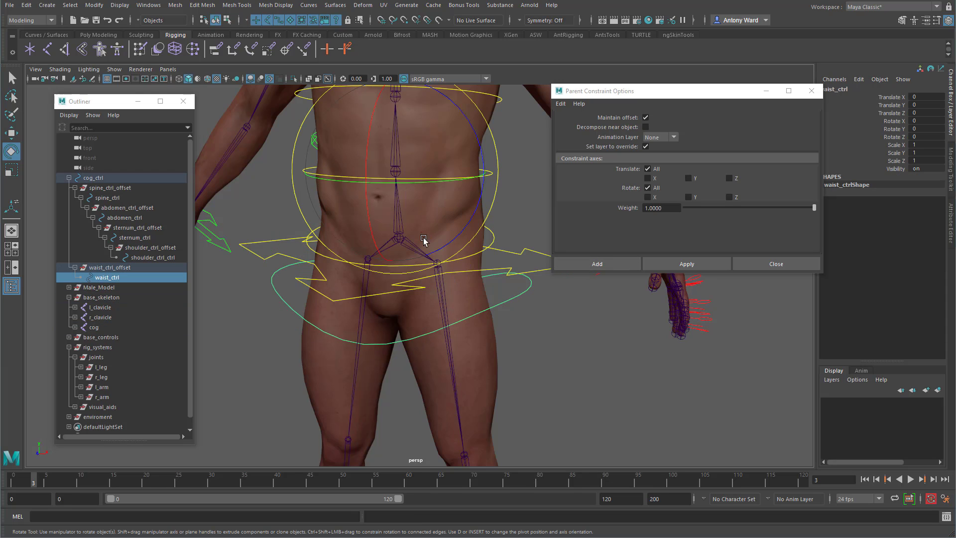
{"action": "left_click_drag", "start_coordinate": [426, 241], "coordinate": [401, 233]}
{"action": "key", "text": "ctrl+z"}
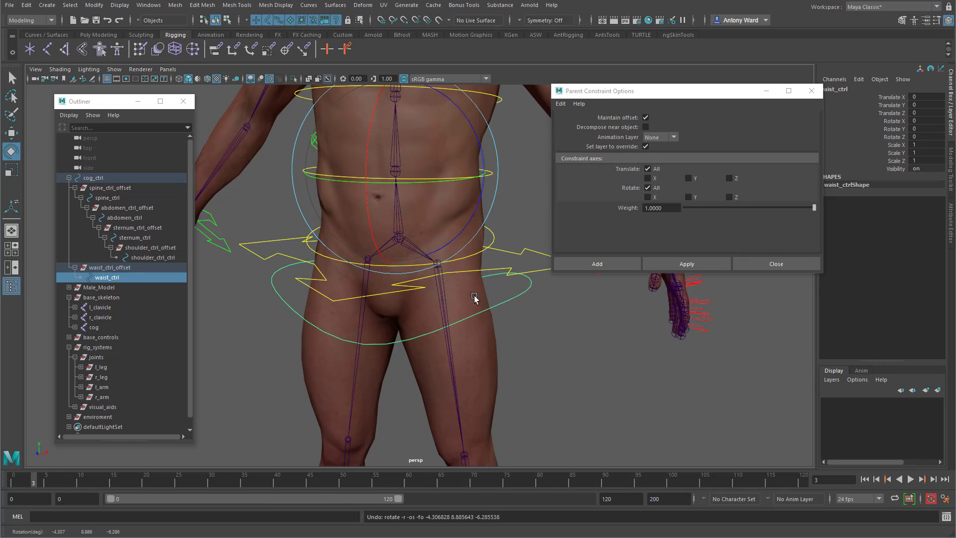
{"action": "right_click_drag", "start_coordinate": [474, 297], "coordinate": [244, 341], "text": "alt"}
{"action": "left_click_drag", "start_coordinate": [417, 280], "coordinate": [422, 276]}
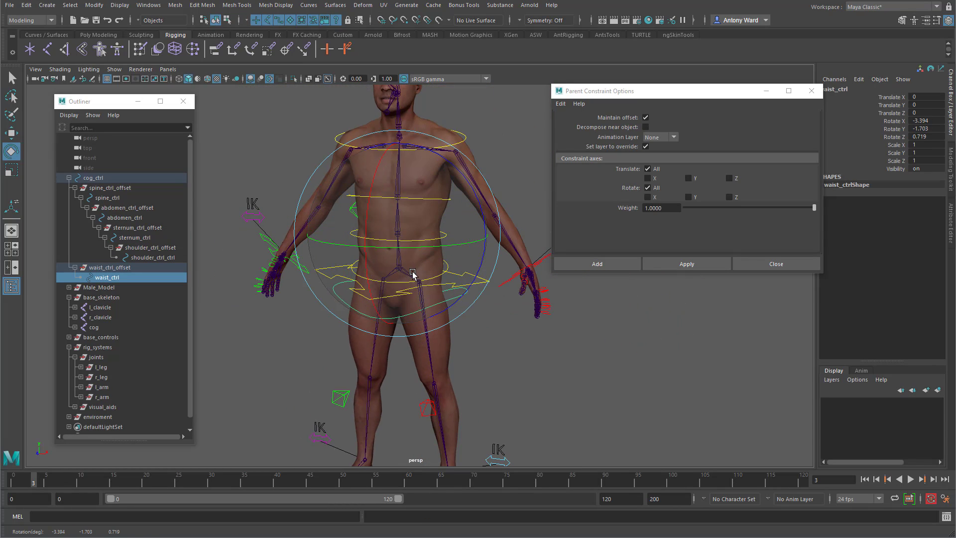
{"action": "key", "text": "ctrl+z"}
{"action": "left_click", "coordinate": [784, 268]}
Test the body movement by moving and rotating cog_ctrl, and undo the changes.
{"action": "scroll", "coordinate": [561, 341], "scroll_direction": "up", "scroll_amount": 5}
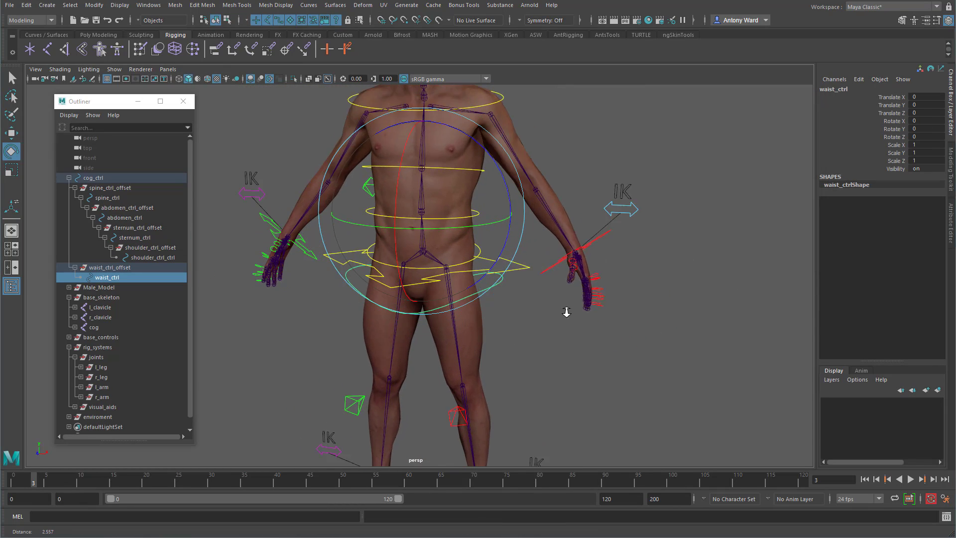
{"action": "left_click", "coordinate": [423, 275]}
{"action": "key", "text": "w"}
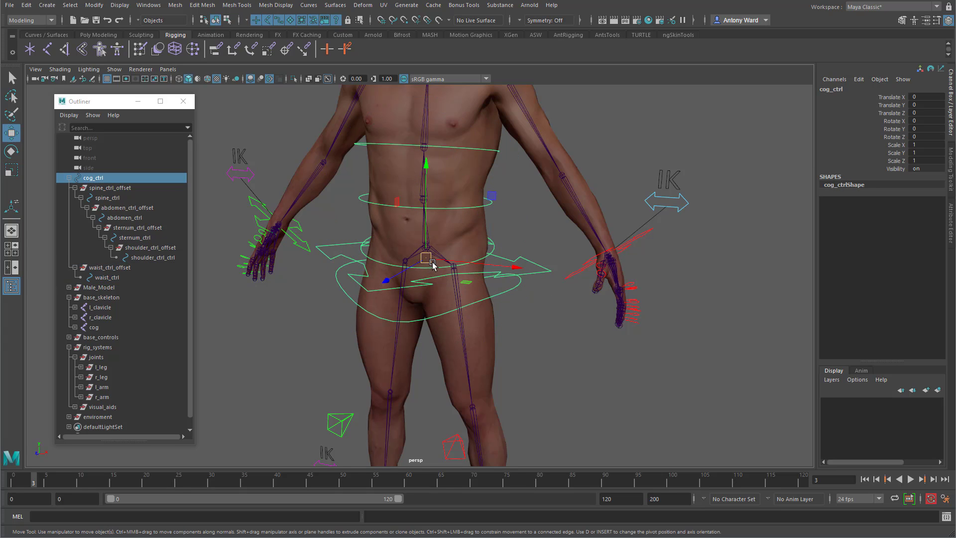
{"action": "mouse_move", "coordinate": [428, 260]}
{"action": "left_mouse_down"}
{"action": "mouse_move", "coordinate": [491, 285]}
{"action": "mouse_move", "coordinate": [421, 292]}
{"action": "mouse_move", "coordinate": [424, 278]}
{"action": "left_mouse_up"}
{"action": "key", "text": "ctrl+z"}
{"action": "left_click_drag", "start_coordinate": [441, 290], "coordinate": [449, 231]}
{"action": "key", "text": "e"}
{"action": "key", "text": "ctrl+z"}
{"action": "key", "text": "ctrl+z"}
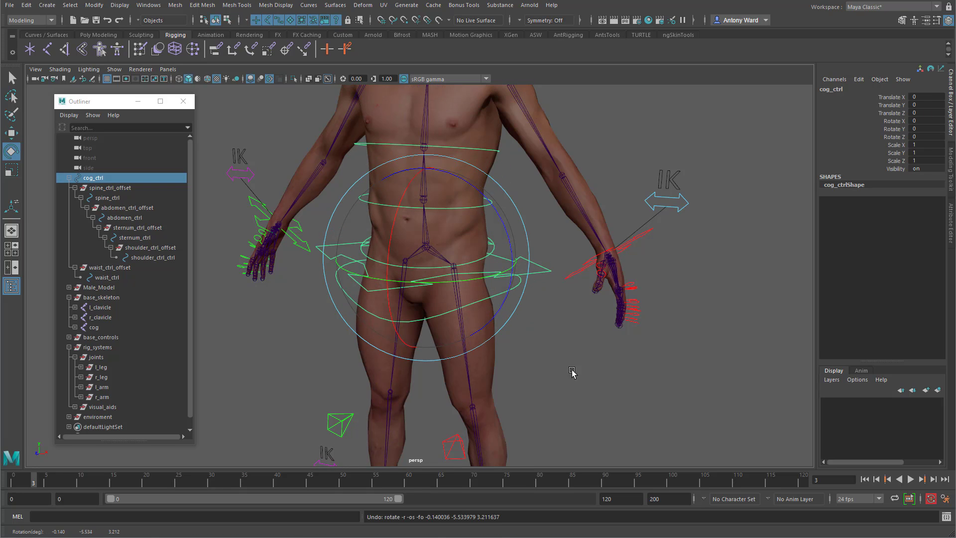
Test-rotate spine_ctrl to check how the upper body follows, and undo the rotation.
{"action": "left_click", "coordinate": [572, 373]}
{"action": "left_click", "coordinate": [420, 246]}
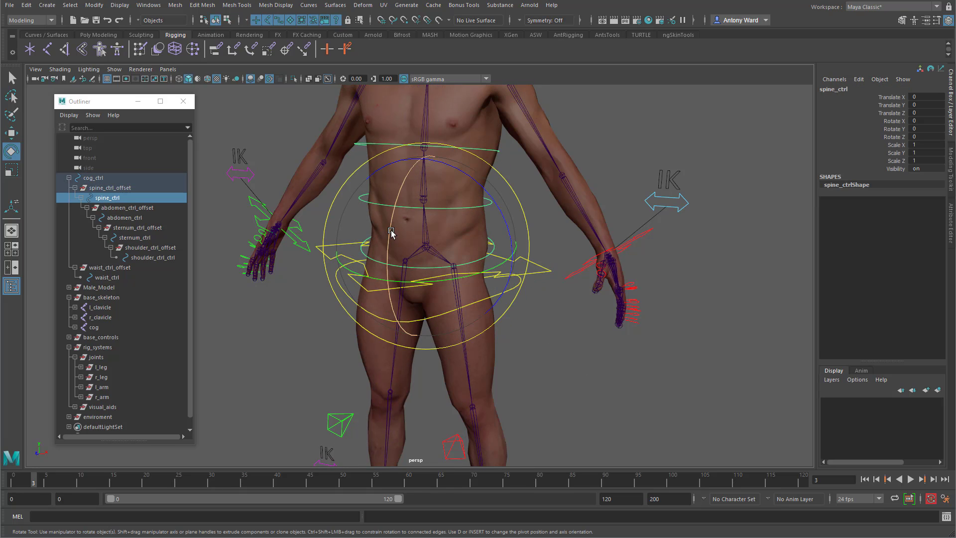
{"action": "left_click_drag", "start_coordinate": [392, 232], "coordinate": [376, 260]}
{"action": "key", "text": "ctrl+z"}
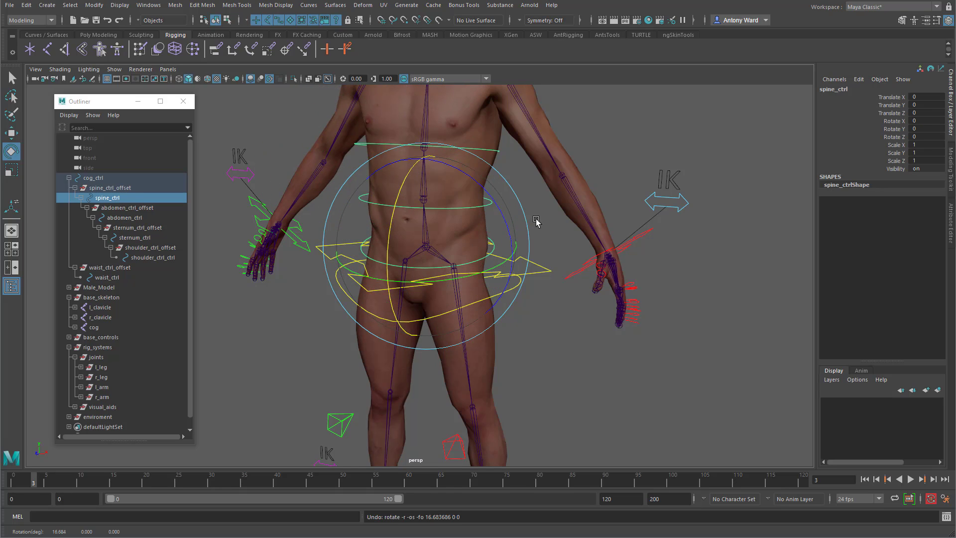
Test-rotate sternum_ctrl to check how the chest, clavicles and arms respond, and undo the rotation.
{"action": "middle_click_drag", "start_coordinate": [536, 219], "coordinate": [521, 308], "text": "alt"}
{"action": "left_click_drag", "start_coordinate": [521, 307], "coordinate": [509, 269], "text": "alt"}
{"action": "left_click", "coordinate": [510, 269]}
{"action": "left_click", "coordinate": [486, 240]}
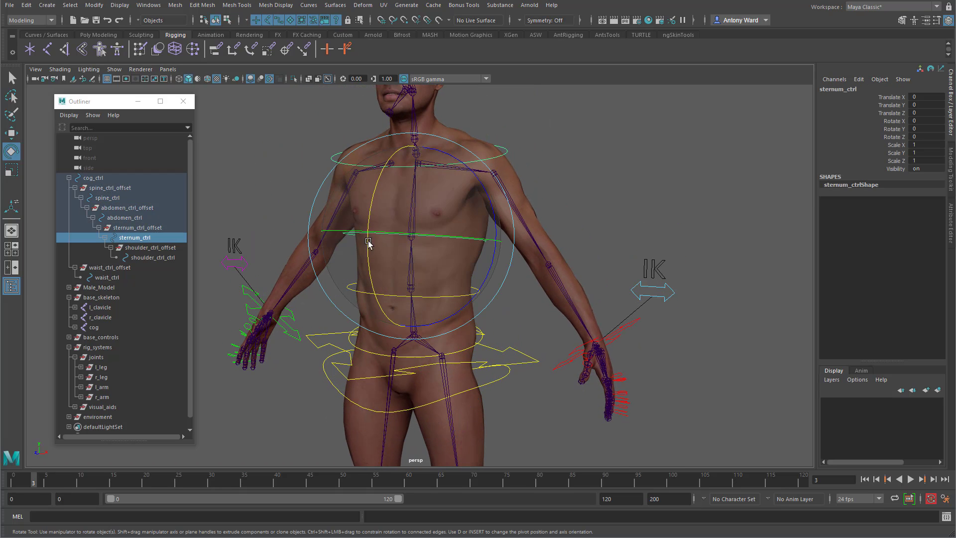
{"action": "left_click_drag", "start_coordinate": [373, 214], "coordinate": [379, 226]}
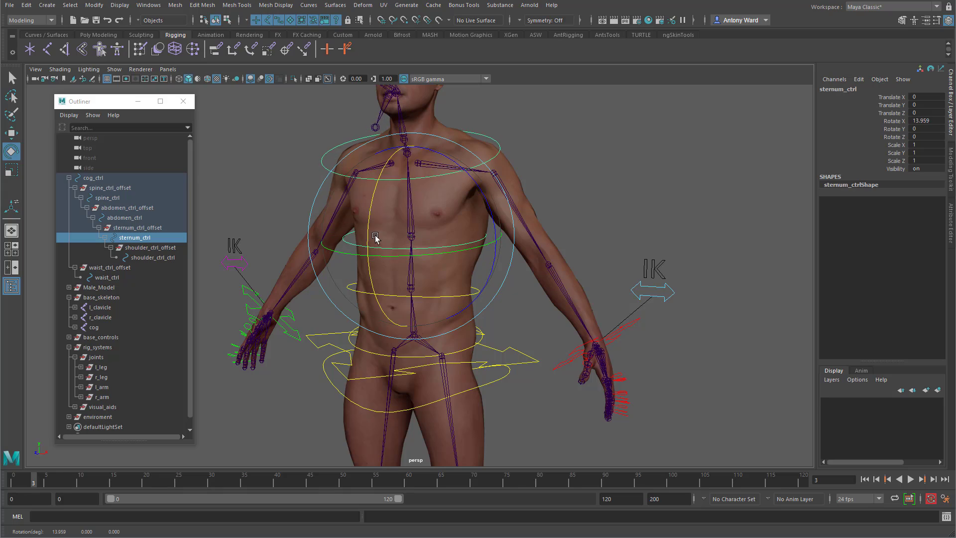
{"action": "key", "text": "ctrl+z"}
Parent the l_clavicle and r_clavicle joints under the shoulders joint of the spine.
{"action": "left_click_drag", "start_coordinate": [618, 259], "coordinate": [599, 267], "text": "alt"}
{"action": "right_click_drag", "start_coordinate": [599, 267], "coordinate": [419, 365], "text": "alt"}
{"action": "middle_click_drag", "start_coordinate": [419, 365], "coordinate": [431, 280], "text": "alt"}
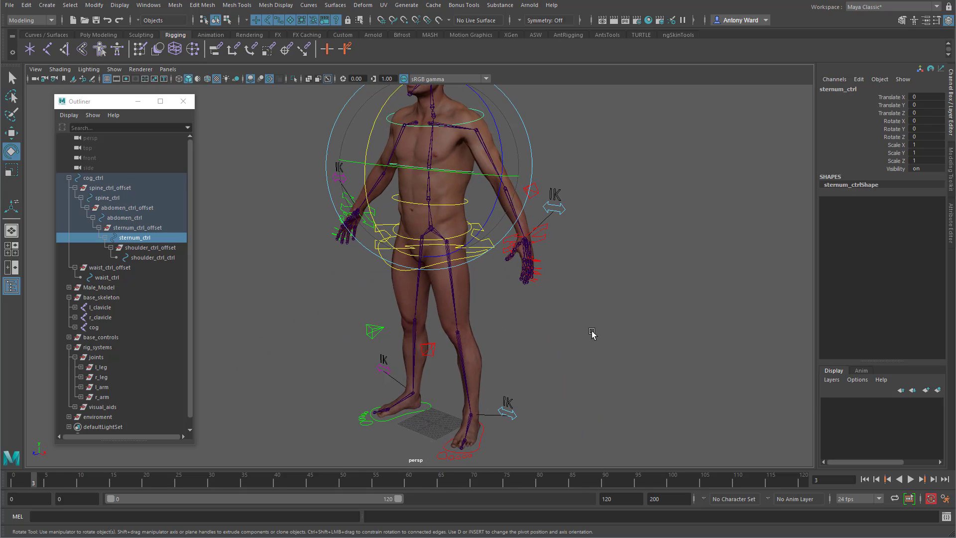
{"action": "left_click", "coordinate": [591, 334]}
{"action": "left_click_drag", "start_coordinate": [471, 327], "coordinate": [459, 363], "text": "alt"}
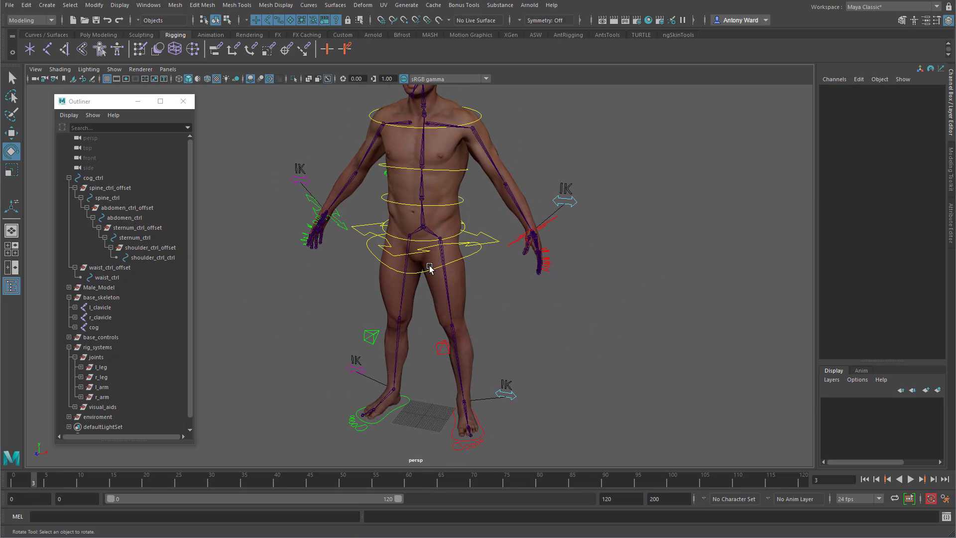
{"action": "right_click_drag", "start_coordinate": [458, 363], "coordinate": [540, 349], "text": "alt"}
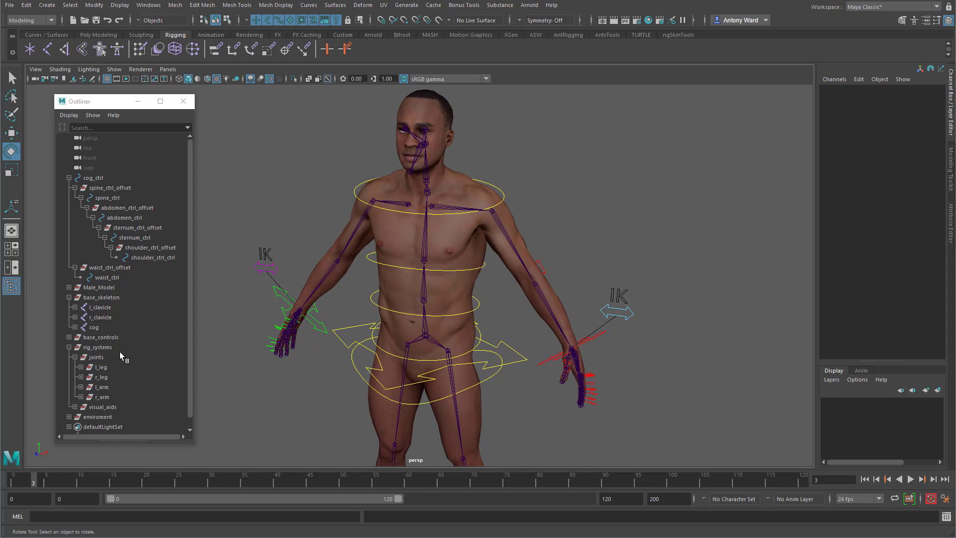
{"action": "right_click_drag", "start_coordinate": [510, 140], "coordinate": [687, 209], "text": "alt"}
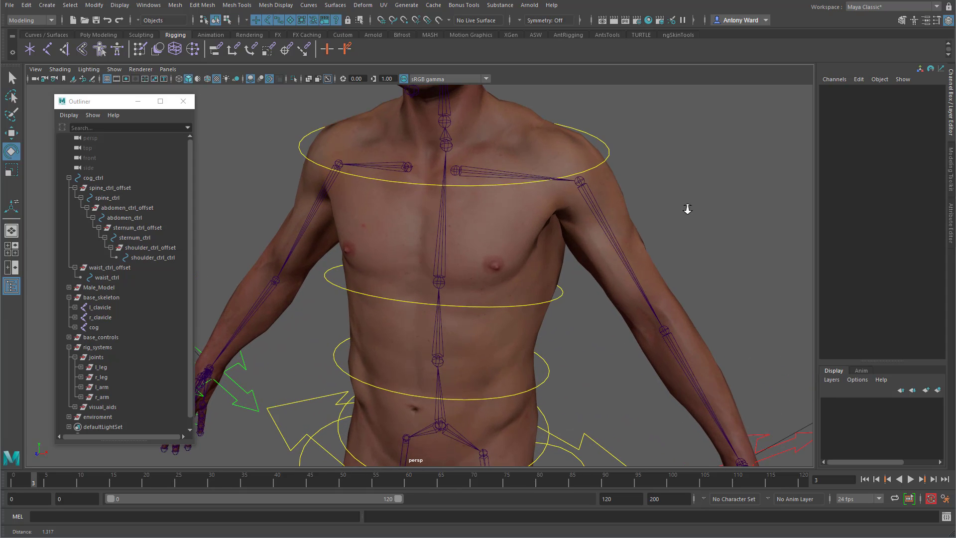
{"action": "left_click", "coordinate": [457, 171]}
{"action": "left_click_drag", "start_coordinate": [458, 171], "coordinate": [399, 294], "text": "alt"}
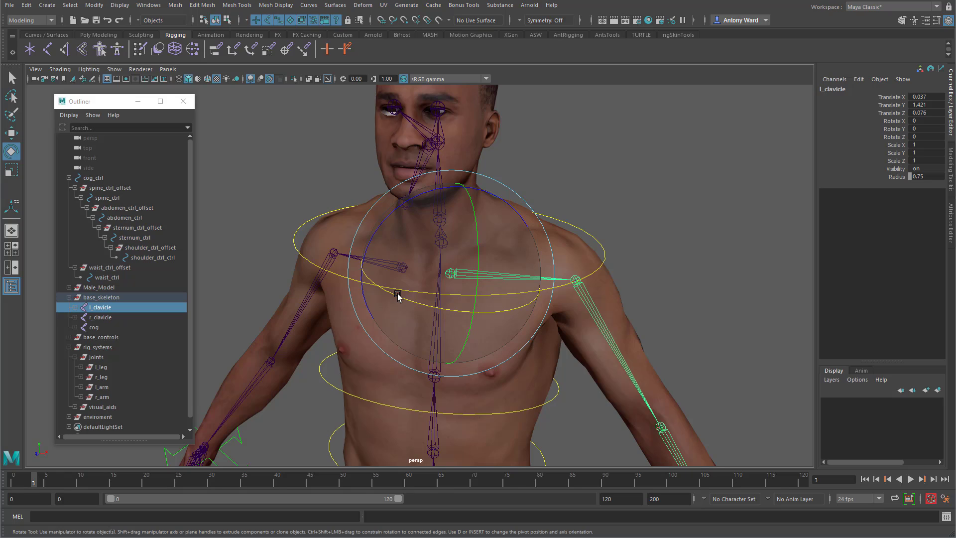
{"action": "key", "text": "t"}
{"action": "left_click", "coordinate": [393, 272], "text": "shift"}
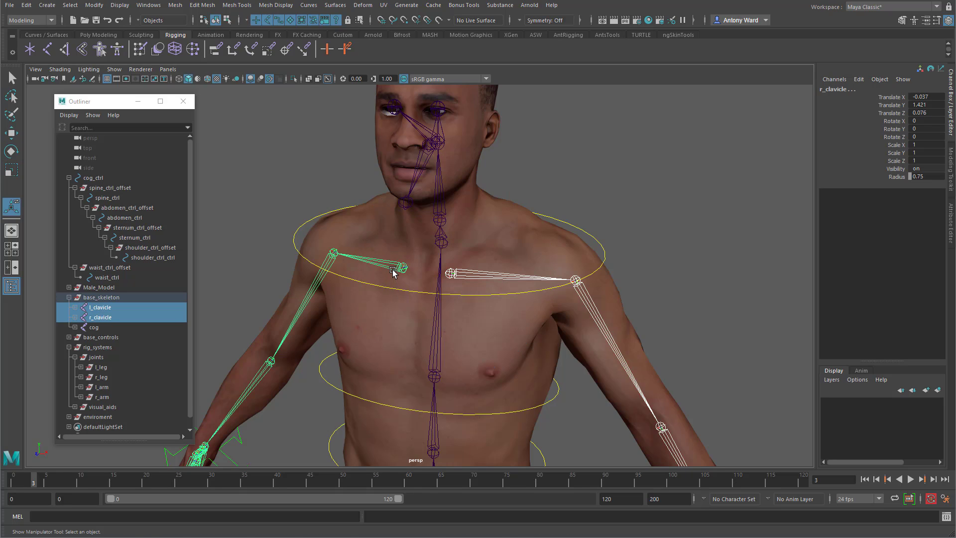
{"action": "left_click", "coordinate": [442, 241], "text": "shift"}
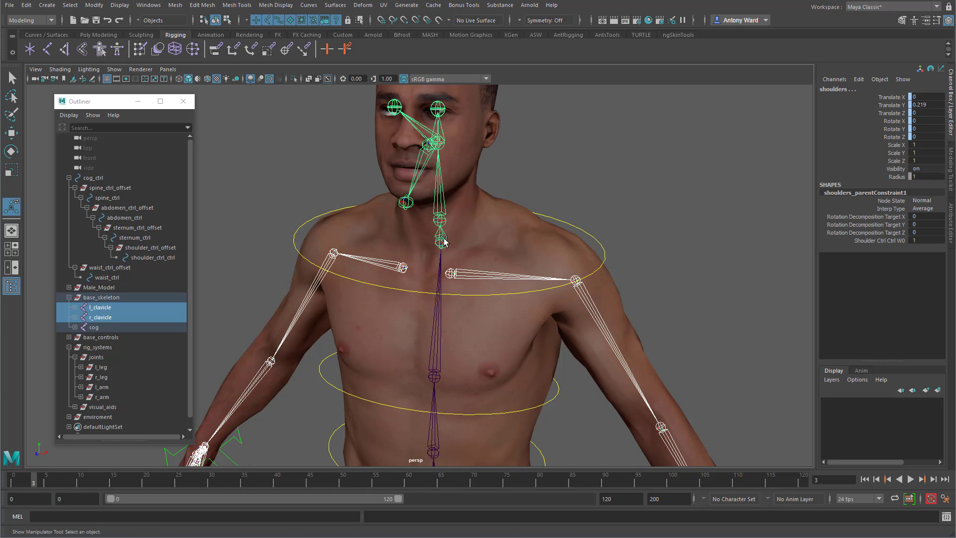
{"action": "key", "text": "p"}
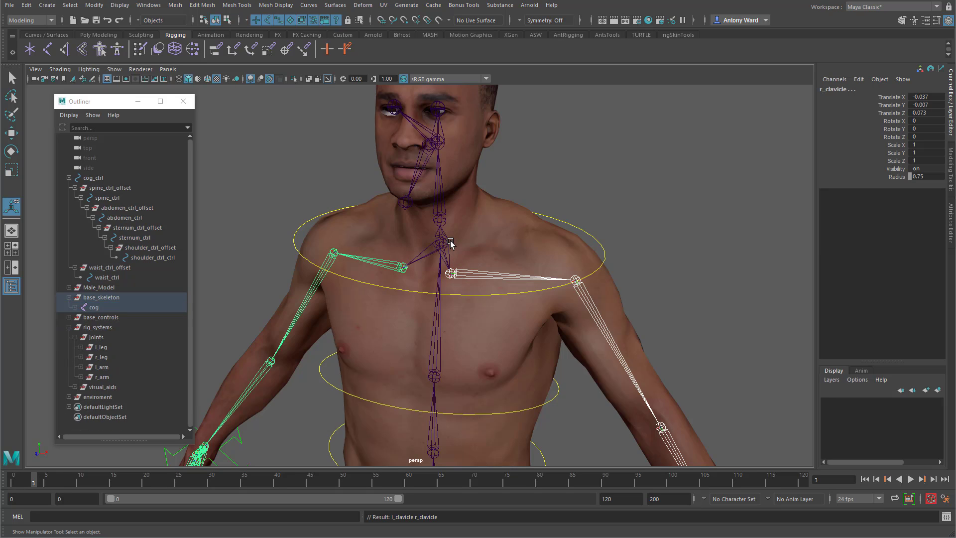
Check the clavicle attachment using the Rotate tool on the shoulder control and the l_clavicle joint, and clear the selection.
{"action": "left_click", "coordinate": [582, 242]}
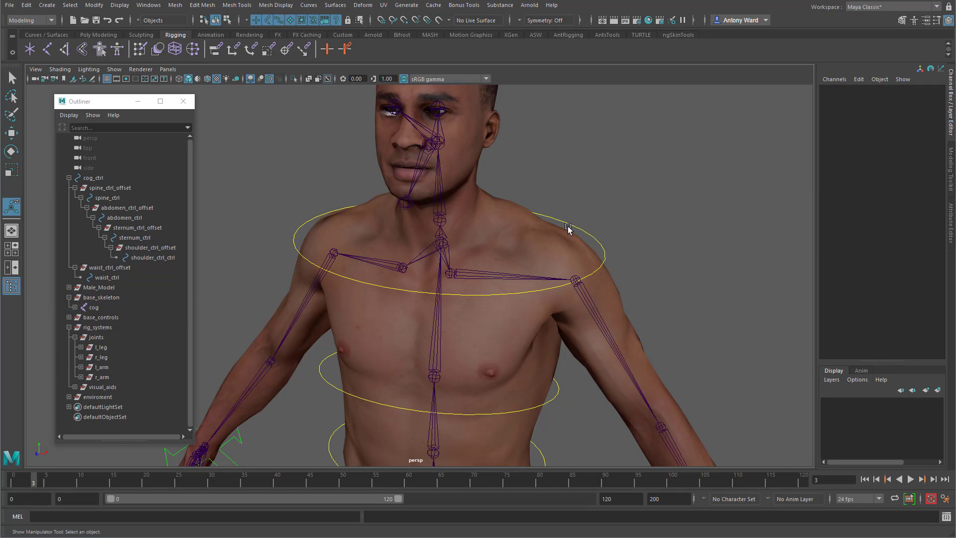
{"action": "left_click", "coordinate": [568, 229]}
{"action": "key", "text": "e"}
{"action": "left_click_drag", "start_coordinate": [448, 263], "coordinate": [518, 291]}
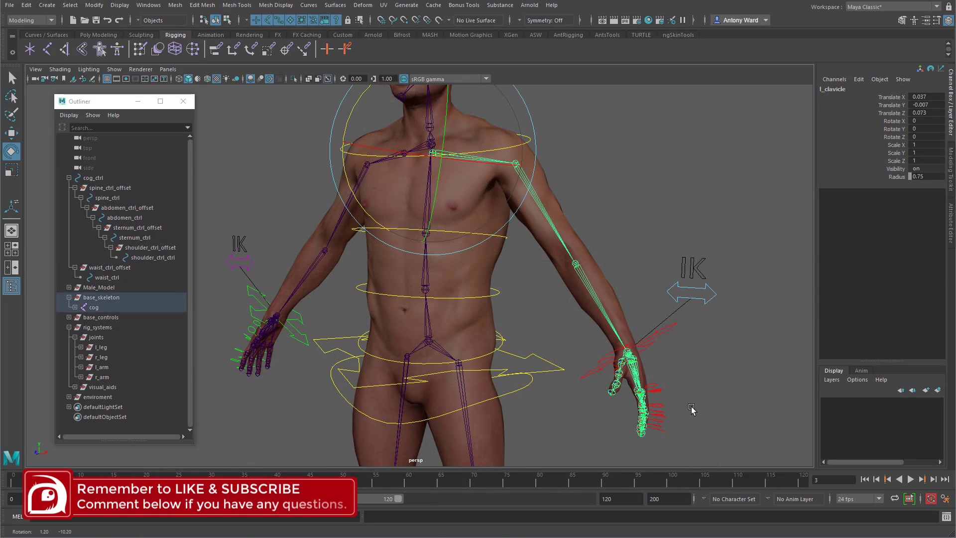
{"action": "left_click", "coordinate": [671, 394]}
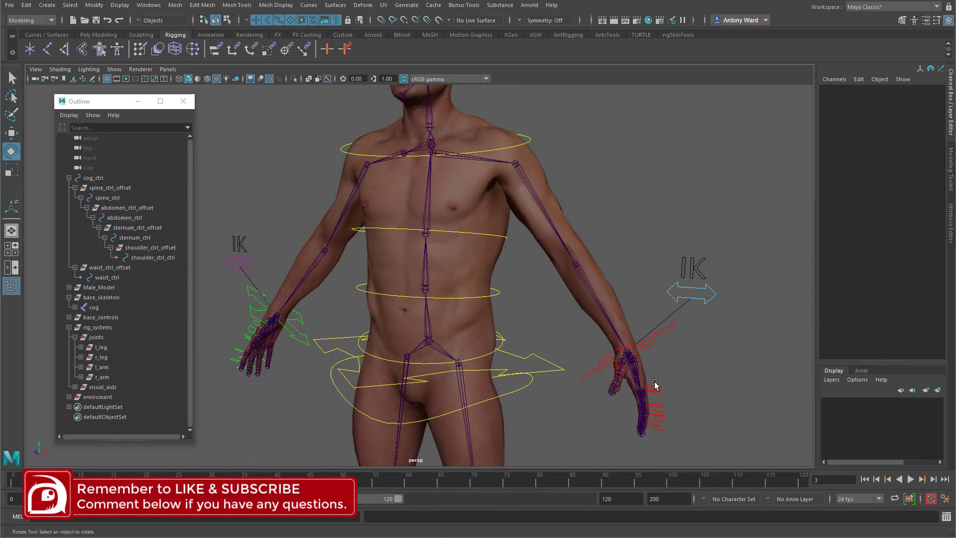
Reveal the left index finger's l_index_01_ctrl in the Outliner and duplicate it.
{"action": "left_click", "coordinate": [654, 383]}
{"action": "right_click", "coordinate": [131, 332]}
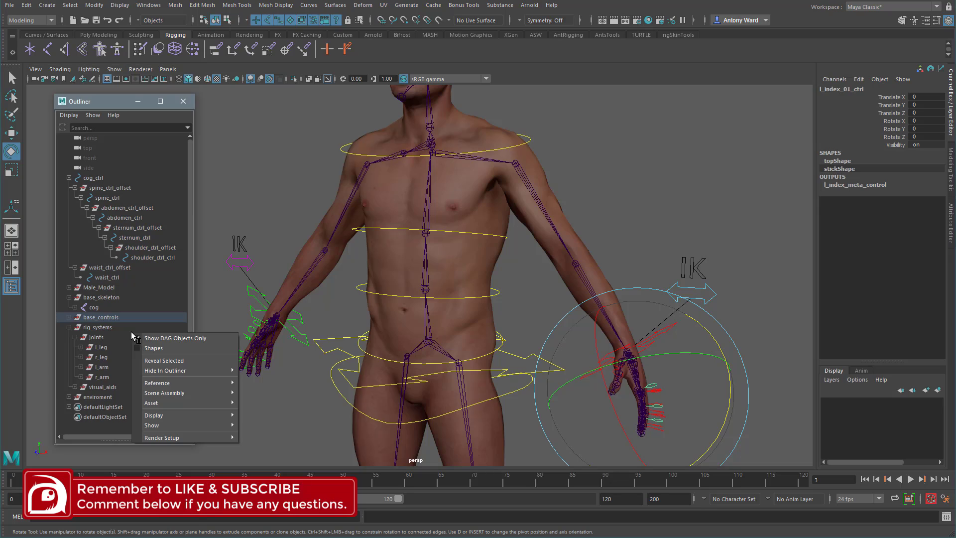
{"action": "left_click", "coordinate": [147, 360]}
{"action": "scroll", "coordinate": [120, 381], "scroll_direction": "down", "scroll_amount": 2}
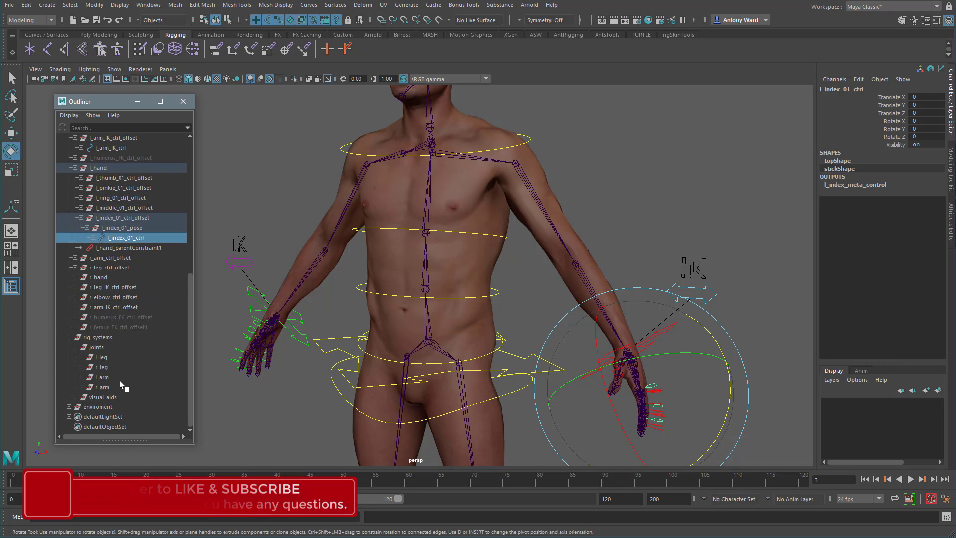
{"action": "left_click", "coordinate": [75, 347]}
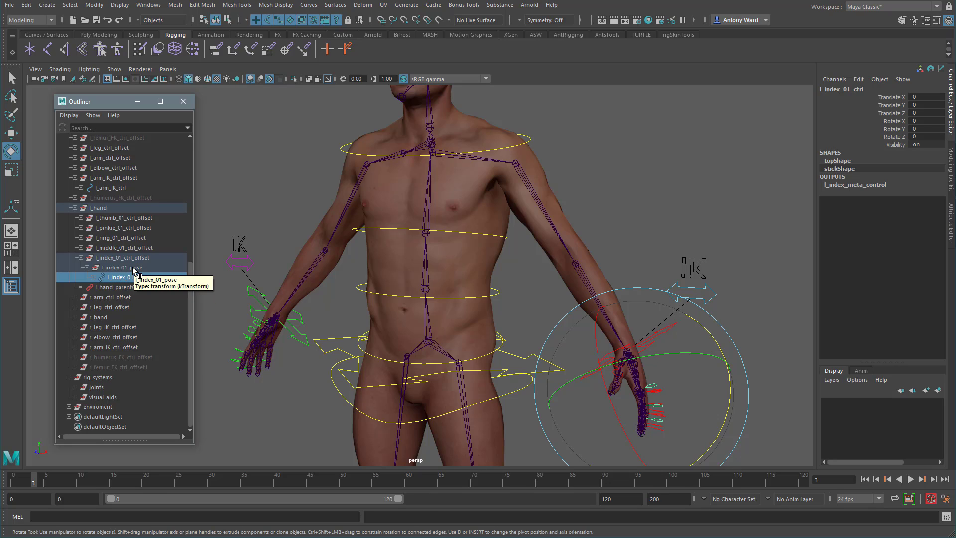
{"action": "key", "text": "ctrl+d"}
Move the duplicate l_index_01_ctrl1 out of the hand hierarchy to the top level, above cog_ctrl.
{"action": "scroll", "coordinate": [126, 307], "scroll_direction": "up", "scroll_amount": 3}
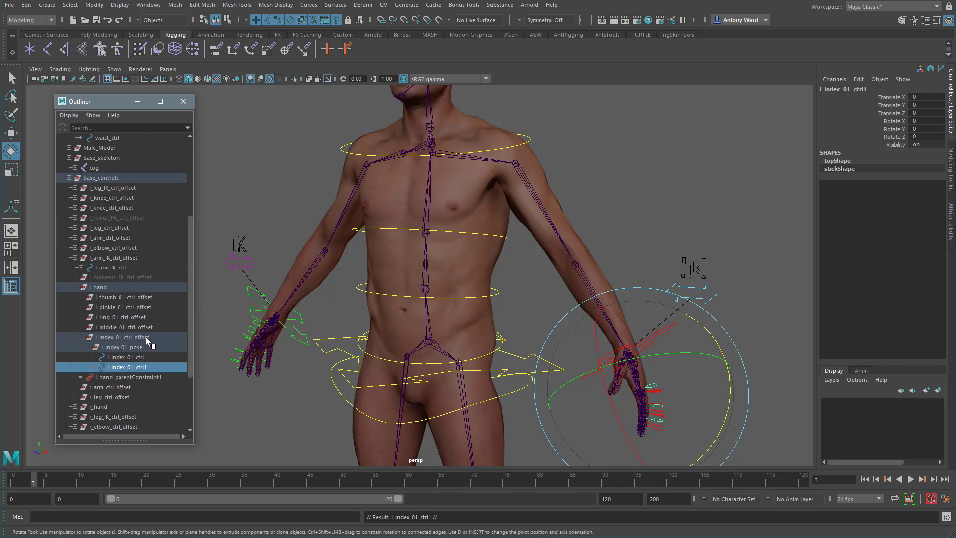
{"action": "middle_click_drag", "start_coordinate": [143, 368], "coordinate": [117, 167]}
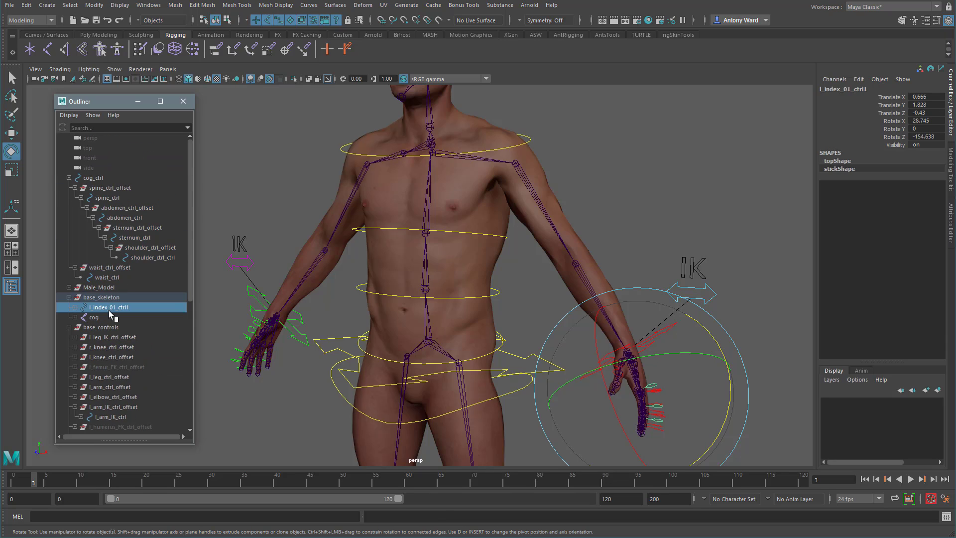
{"action": "left_click", "coordinate": [69, 178]}
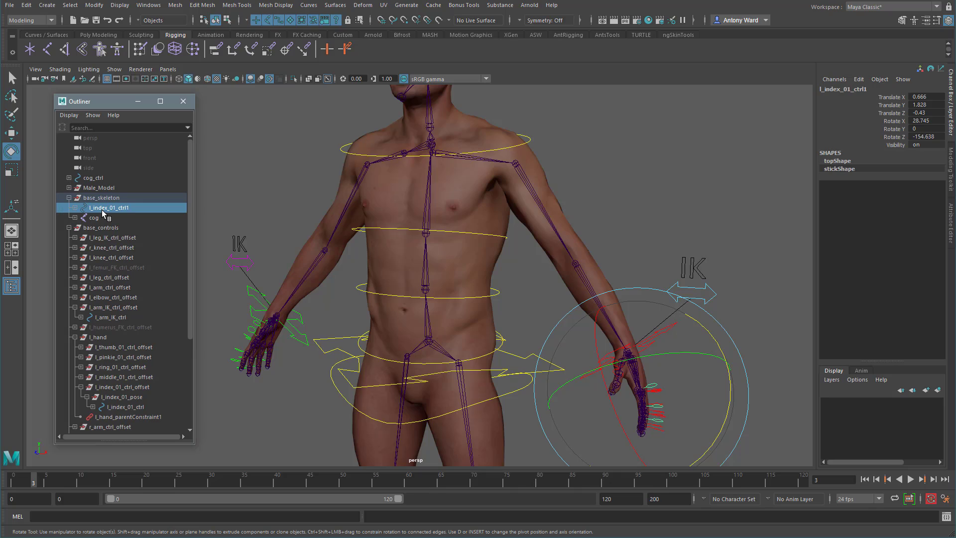
{"action": "middle_click_drag", "start_coordinate": [103, 212], "coordinate": [97, 178]}
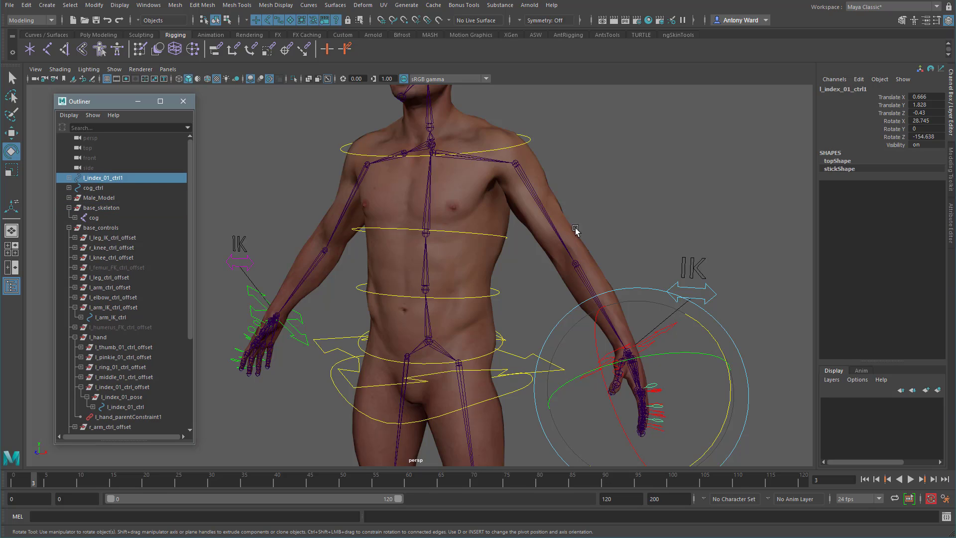
Delete all the child offset, pose and control nodes beneath l_index_01_ctrl1, keeping only the top control.
{"action": "left_click", "coordinate": [69, 178], "text": "shift"}
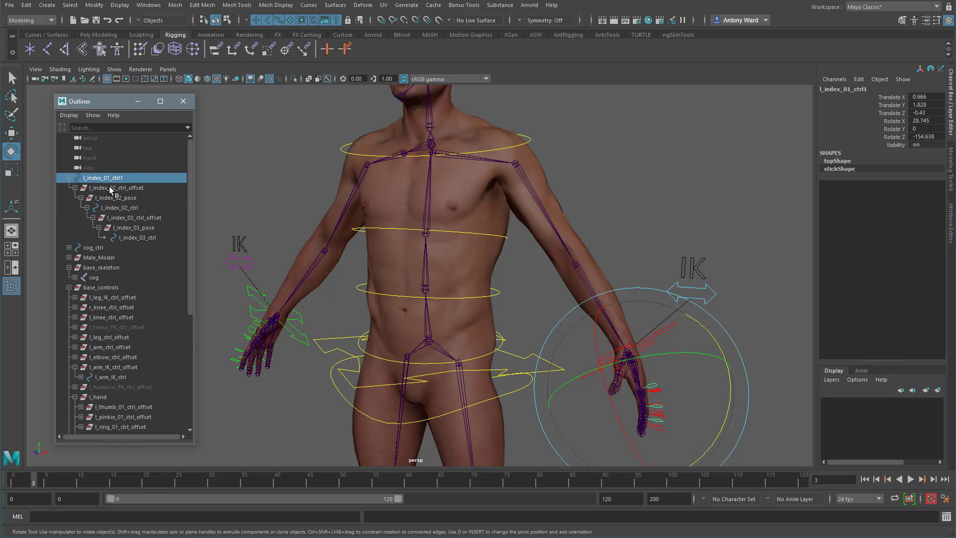
{"action": "left_click_drag", "start_coordinate": [111, 188], "coordinate": [128, 239]}
{"action": "key", "text": "Delete"}
{"action": "left_click", "coordinate": [109, 178]}
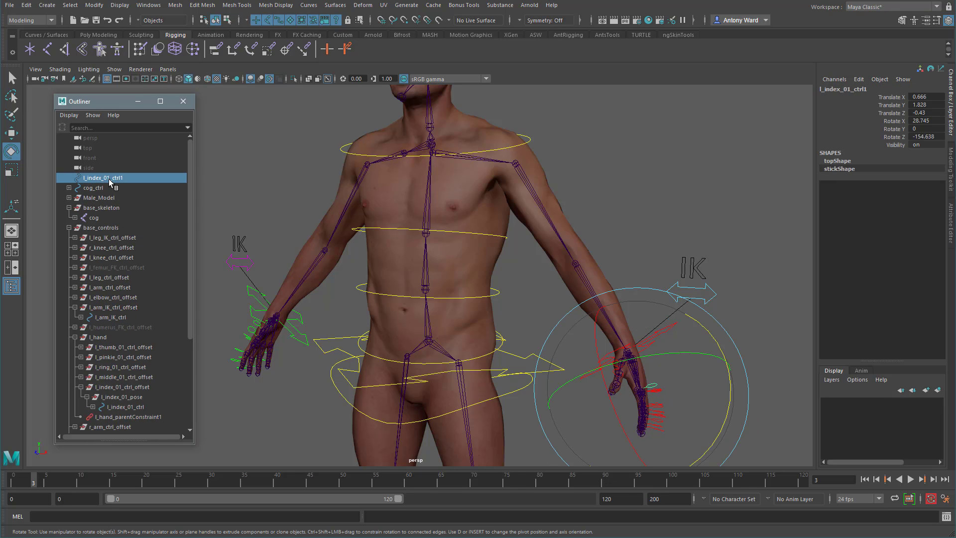
Snap l_index_01_ctrl1 to the left shoulder joint at the outer end of the clavicle.
{"action": "key", "text": "w"}
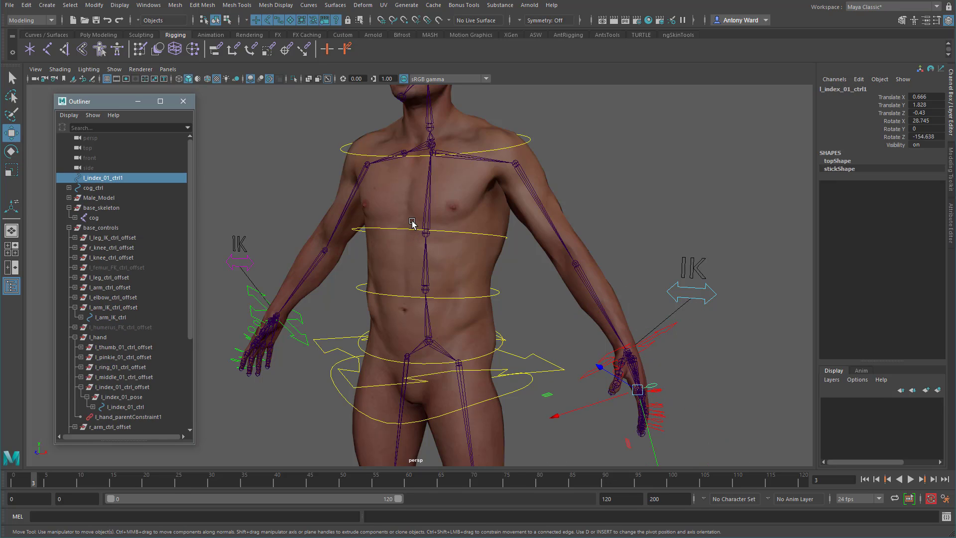
{"action": "left_click_drag", "start_coordinate": [416, 232], "coordinate": [410, 230], "text": "alt"}
{"action": "key", "text": "v"}
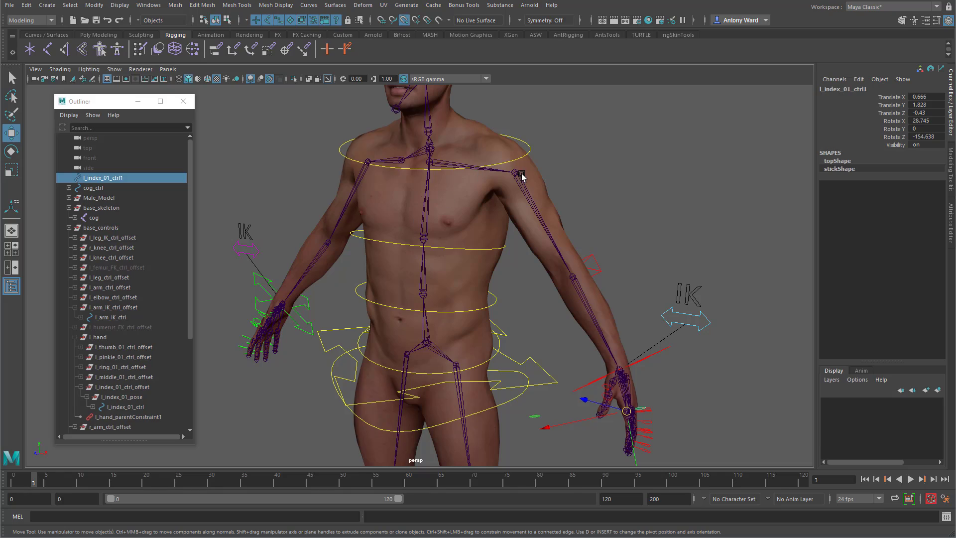
{"action": "middle_click_drag", "start_coordinate": [518, 174], "coordinate": [516, 173]}
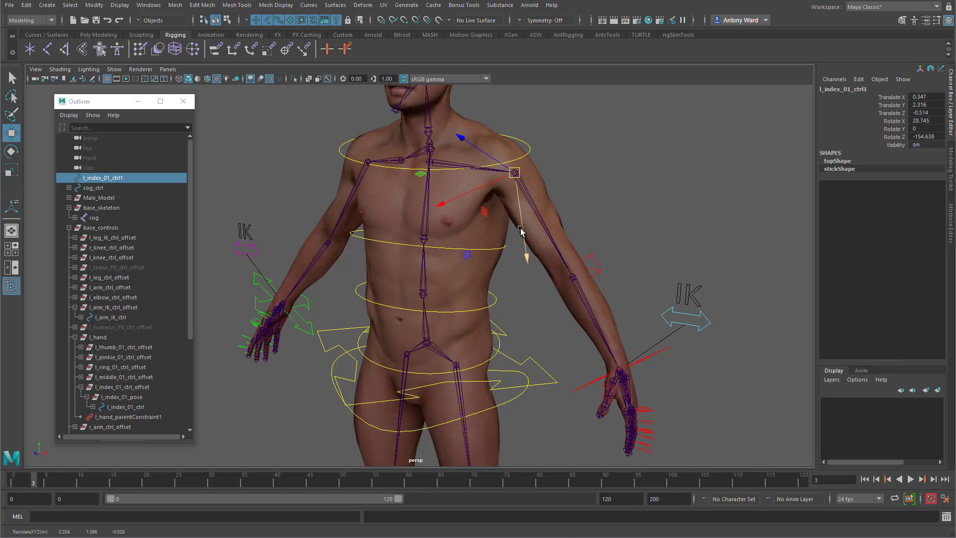
Unlock the Scale X, Scale Y and Scale Z channels of l_index_01_ctrl1 with Channel Control.
{"action": "key", "text": "r"}
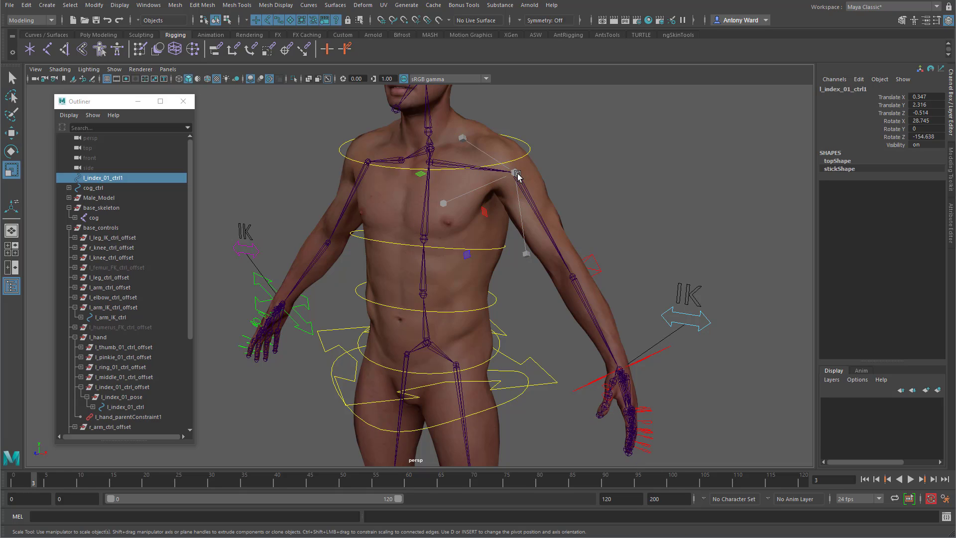
{"action": "left_click", "coordinate": [149, 5]}
{"action": "mouse_move", "coordinate": [199, 40]}
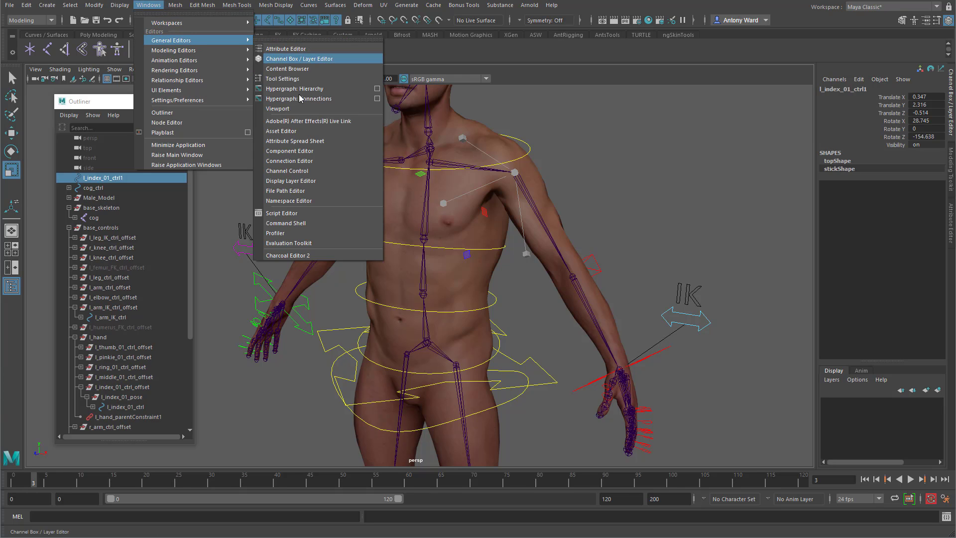
{"action": "left_click", "coordinate": [304, 171]}
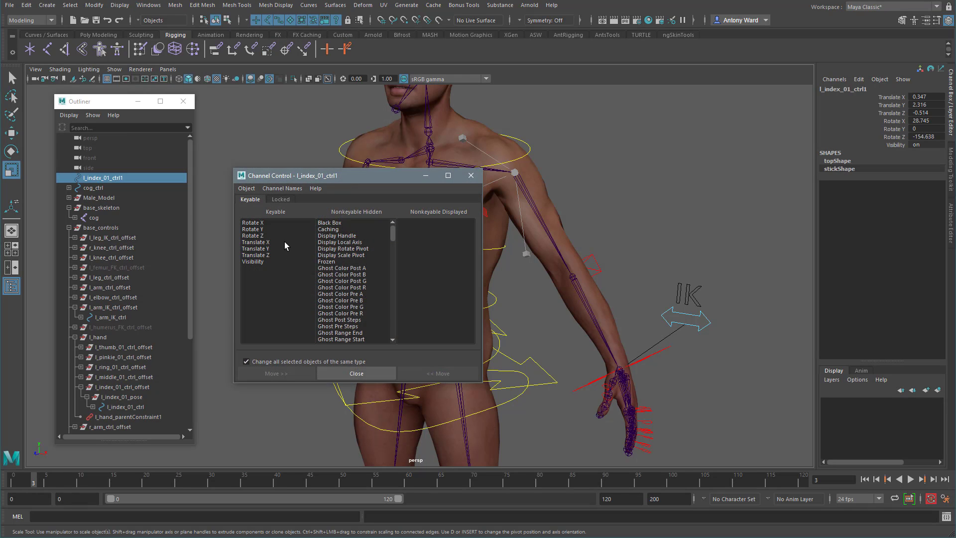
{"action": "left_click", "coordinate": [283, 199]}
{"action": "left_click_drag", "start_coordinate": [254, 223], "coordinate": [268, 236]}
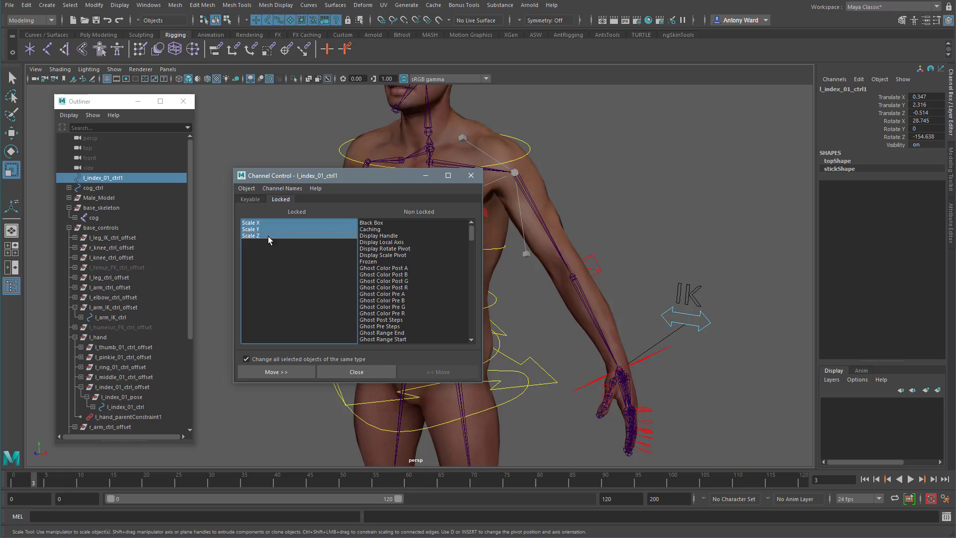
{"action": "left_click", "coordinate": [289, 373]}
Make Scale X, Scale Y and Scale Z keyable on l_index_01_ctrl1 and close Channel Control.
{"action": "left_click", "coordinate": [251, 200]}
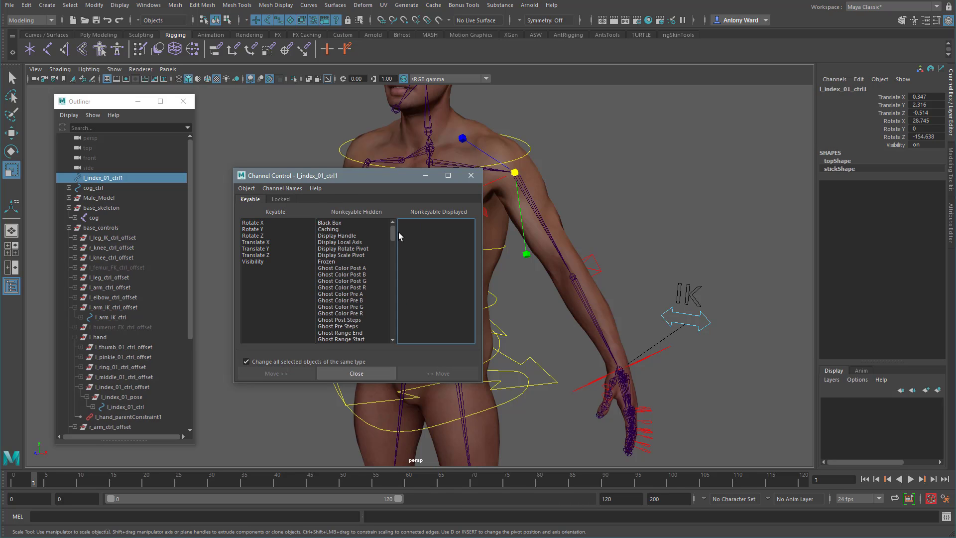
{"action": "scroll", "coordinate": [369, 288], "scroll_direction": "down", "scroll_amount": 20}
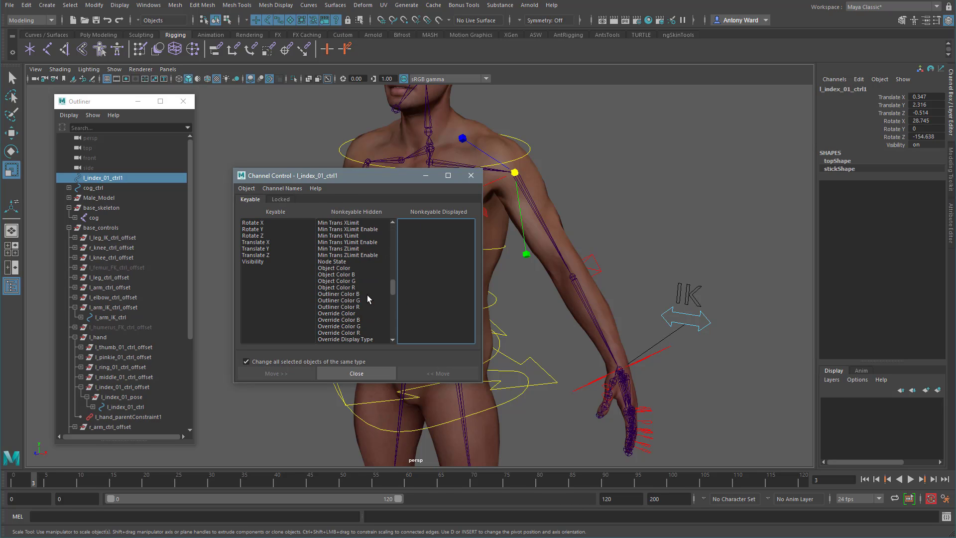
{"action": "scroll", "coordinate": [363, 294], "scroll_direction": "down", "scroll_amount": 8}
{"action": "left_click_drag", "start_coordinate": [340, 307], "coordinate": [340, 321]}
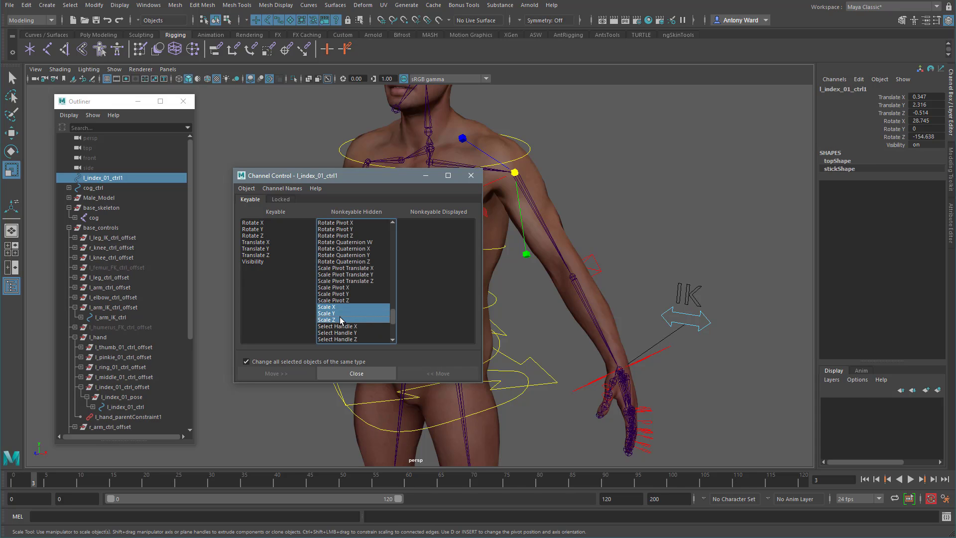
{"action": "left_click", "coordinate": [431, 373]}
{"action": "left_click", "coordinate": [357, 373]}
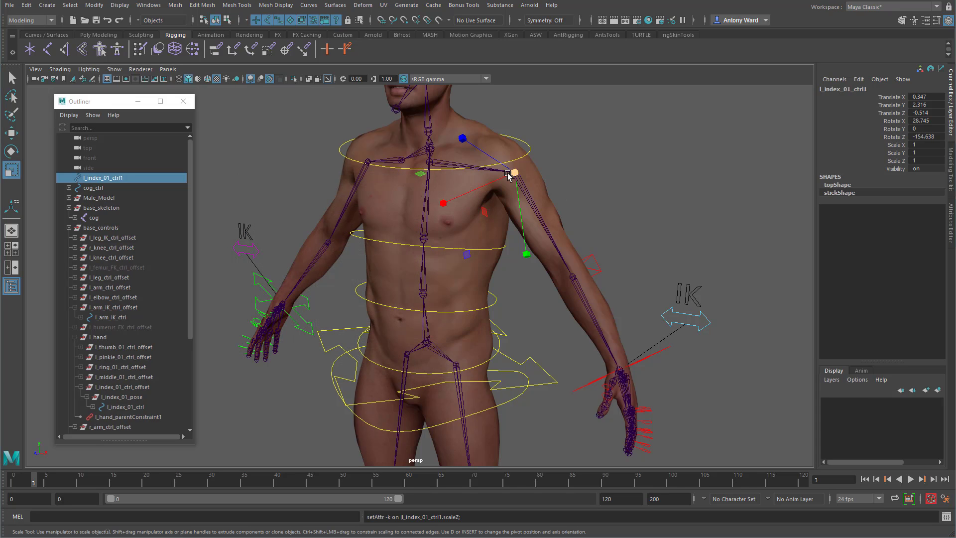
Scale l_index_01_ctrl1 up uniformly to 3.976 and set its X, Y and Z rotations to 0.
{"action": "left_click_drag", "start_coordinate": [508, 175], "coordinate": [862, 154]}
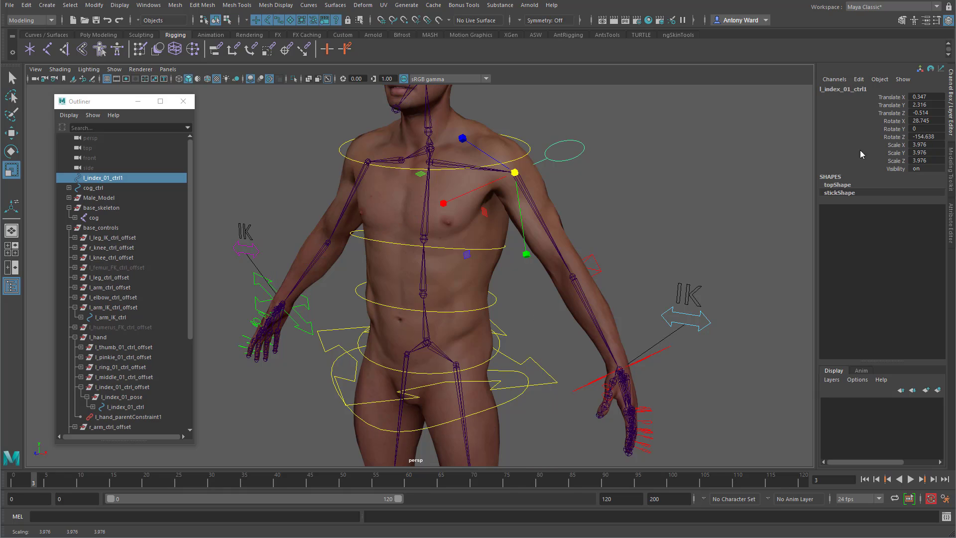
{"action": "left_click_drag", "start_coordinate": [928, 136], "coordinate": [927, 120]}
{"action": "type", "text": "0"}
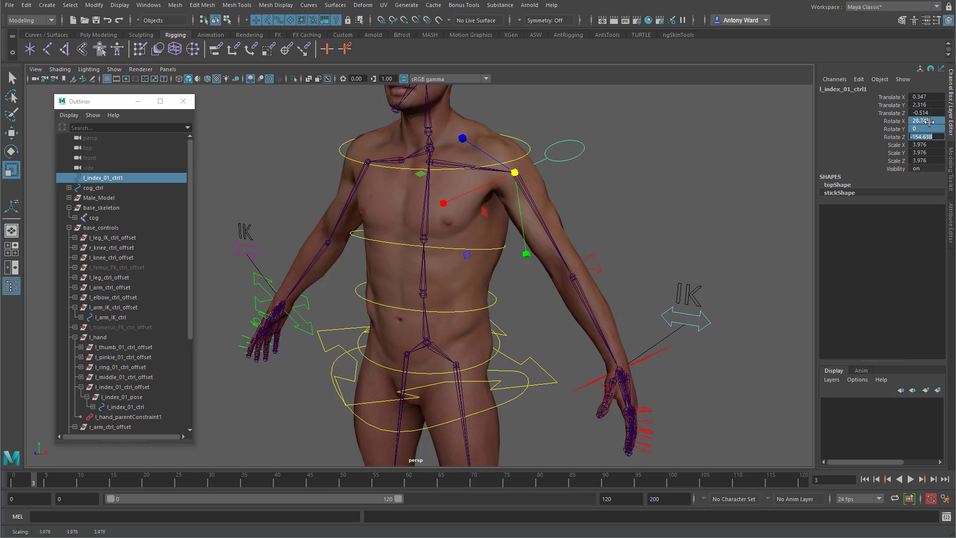
{"action": "key", "text": "Return"}
Move l_index_01_ctrl1 clear of the left shoulder and rotate it to 90 degrees in both X and Y.
{"action": "mouse_move", "coordinate": [438, 202]}
{"action": "left_mouse_down", "text": "alt"}
{"action": "mouse_move", "coordinate": [361, 189]}
{"action": "mouse_move", "coordinate": [435, 198]}
{"action": "left_mouse_up", "text": "alt"}
{"action": "middle_click_drag", "start_coordinate": [451, 180], "coordinate": [449, 262], "text": "alt"}
{"action": "left_click_drag", "start_coordinate": [449, 263], "coordinate": [557, 248], "text": "alt"}
{"action": "key", "text": "w"}
{"action": "left_click", "coordinate": [519, 233]}
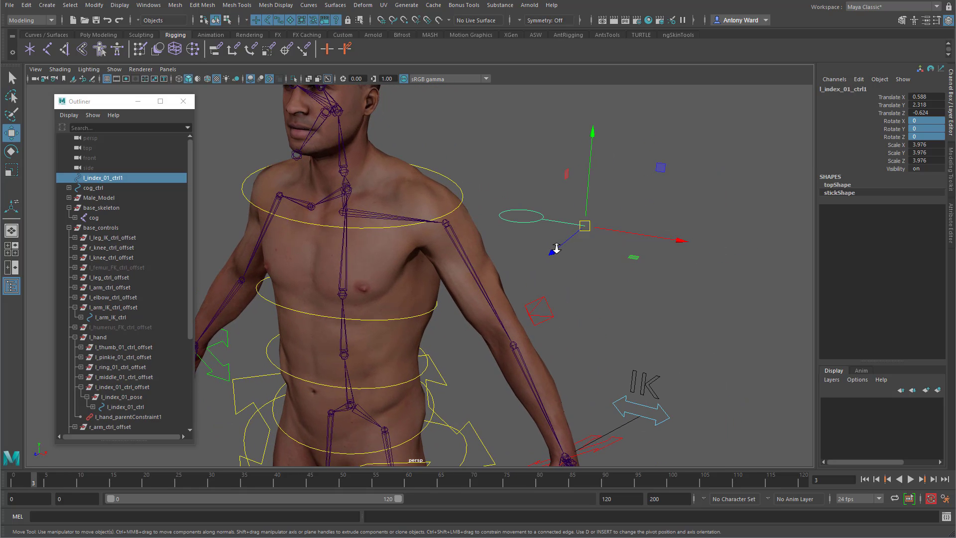
{"action": "key", "text": "e"}
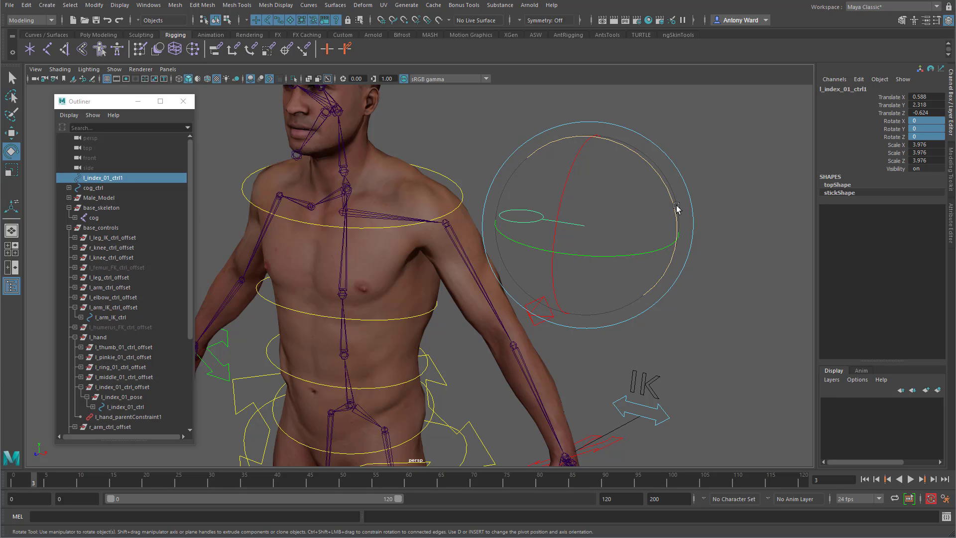
{"action": "left_click_drag", "start_coordinate": [581, 255], "coordinate": [643, 261]}
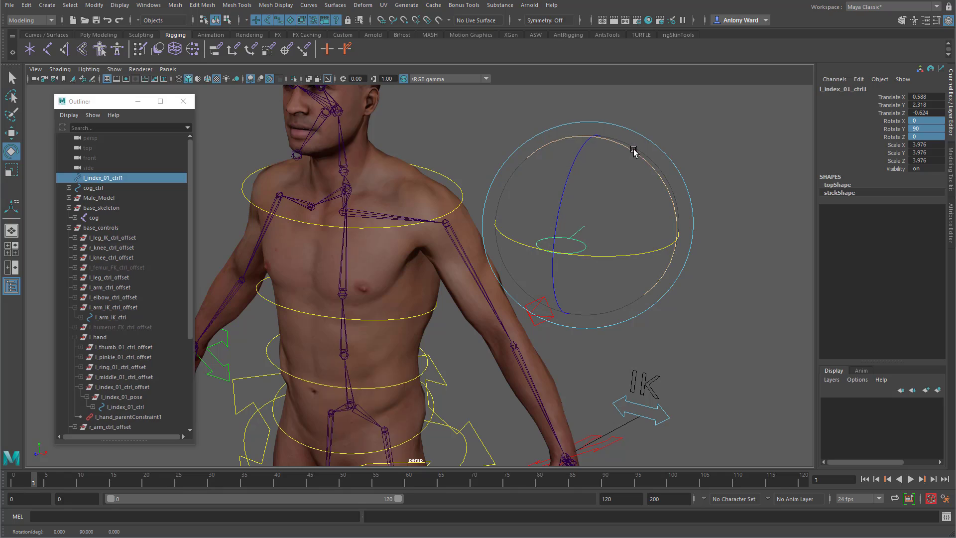
{"action": "left_click_drag", "start_coordinate": [633, 152], "coordinate": [663, 207]}
Snap the rotated l_index_01_ctrl1 to the left shoulder joint at the outer end of the clavicle.
{"action": "key", "text": "w"}
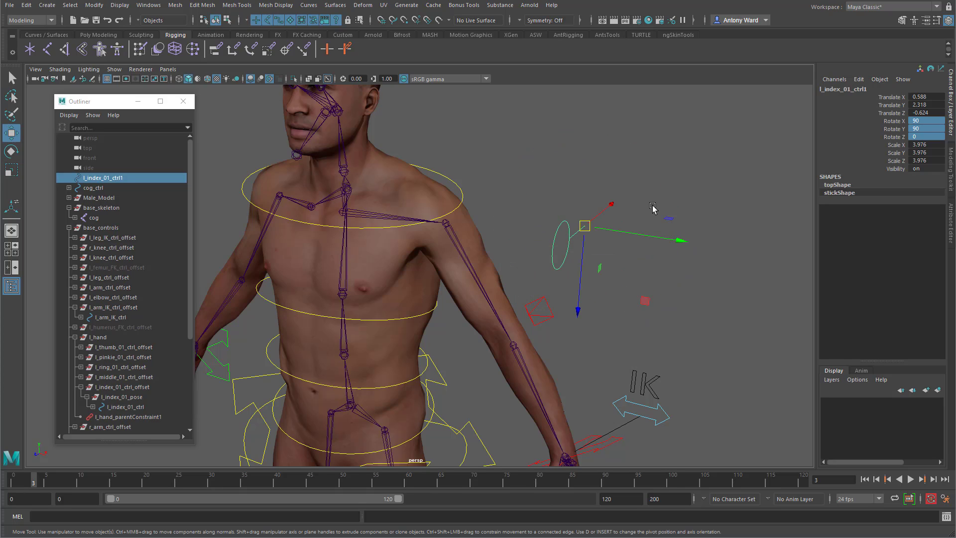
{"action": "middle_click_drag", "start_coordinate": [449, 223], "coordinate": [446, 225]}
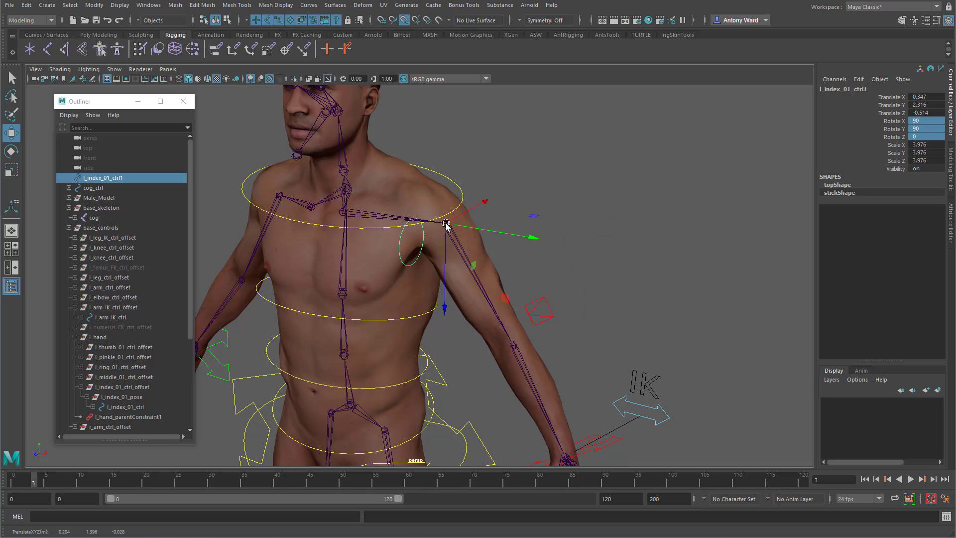
{"action": "left_click_drag", "start_coordinate": [350, 239], "coordinate": [507, 234], "text": "alt"}
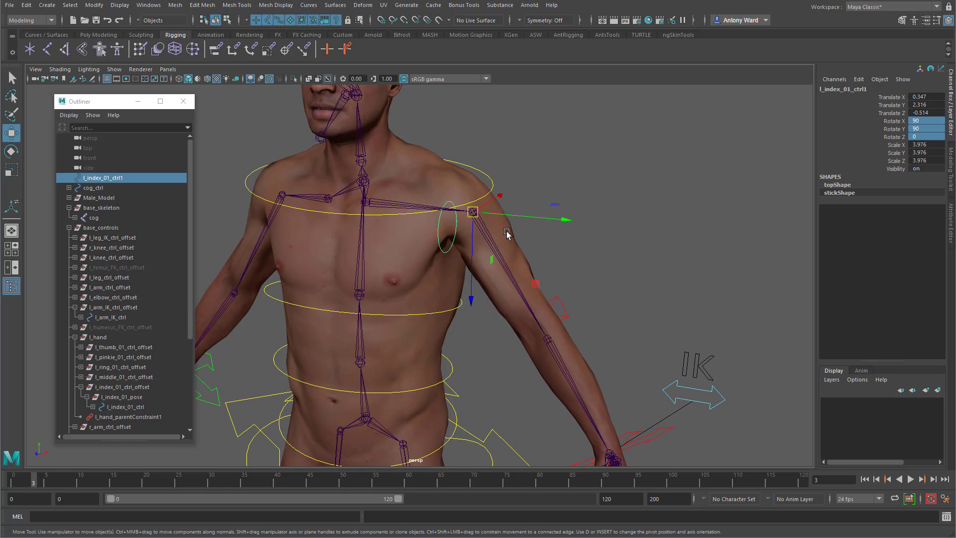
Freeze the translate, rotate and scale transformations of l_index_01_ctrl1 and close the freeze options.
{"action": "left_click", "coordinate": [94, 5]}
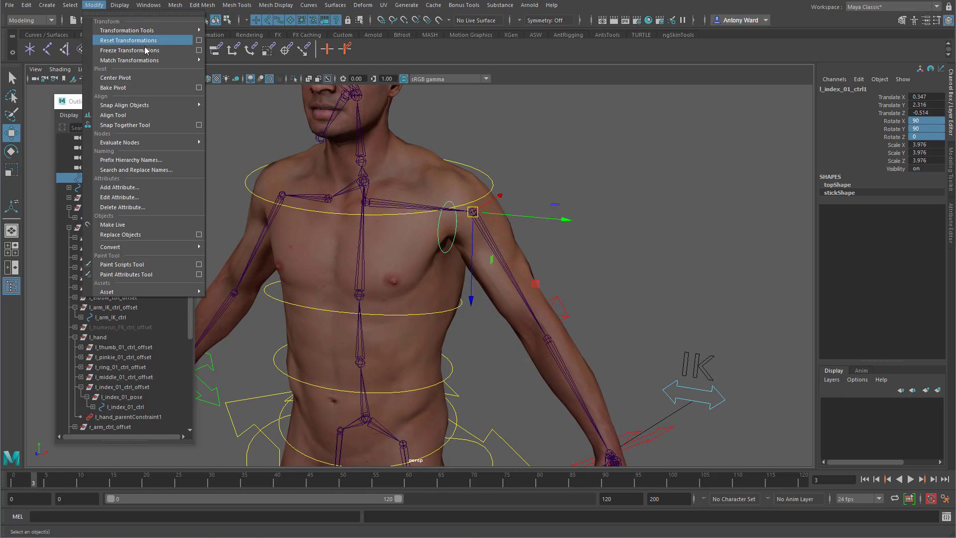
{"action": "left_click", "coordinate": [199, 50]}
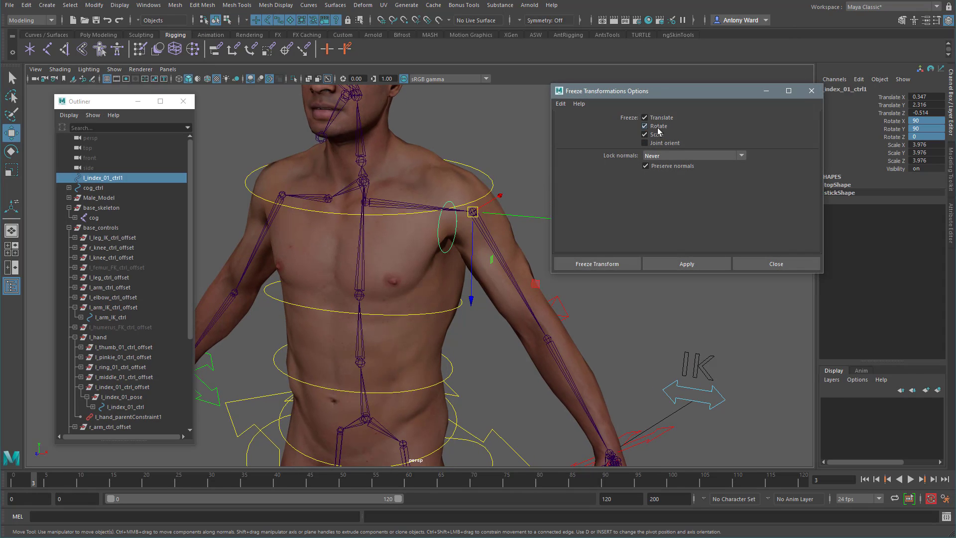
{"action": "left_click", "coordinate": [679, 264]}
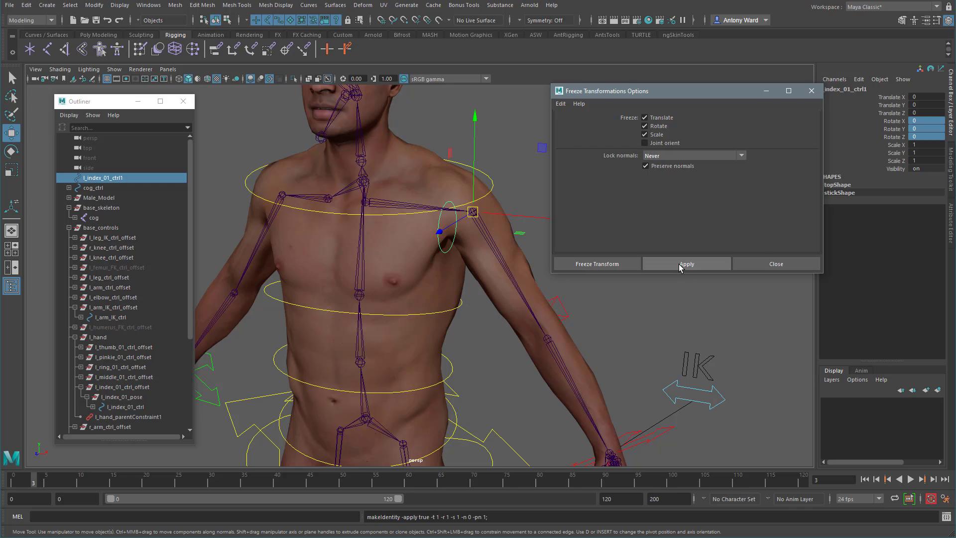
{"action": "left_click", "coordinate": [769, 264]}
Rename l_index_01_ctrl1 to l_clavicle_ctrl.
{"action": "mouse_move", "coordinate": [375, 239]}
{"action": "left_mouse_down", "text": "alt"}
{"action": "mouse_move", "coordinate": [393, 219]}
{"action": "mouse_move", "coordinate": [375, 239]}
{"action": "left_mouse_up", "text": "alt"}
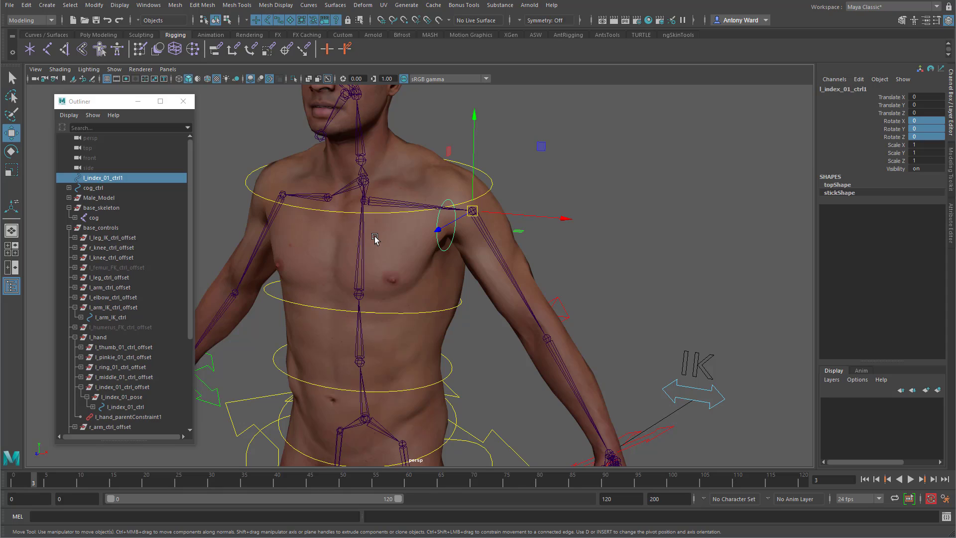
{"action": "double_click", "coordinate": [110, 178]}
{"action": "left_click_drag", "start_coordinate": [89, 179], "coordinate": [195, 180]}
{"action": "type", "text": "clavi"}
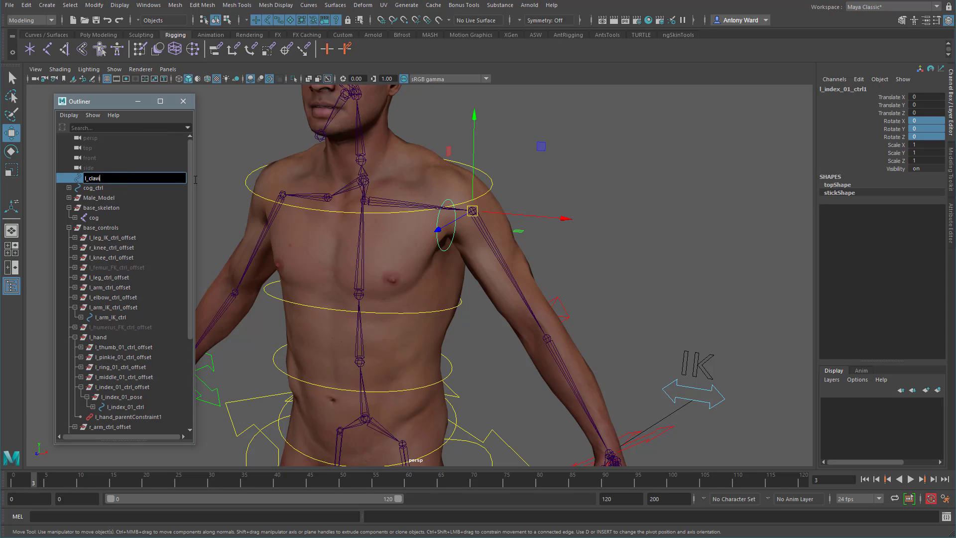
{"action": "type", "text": "ct_ctrl"}
{"action": "key", "text": "Return"}
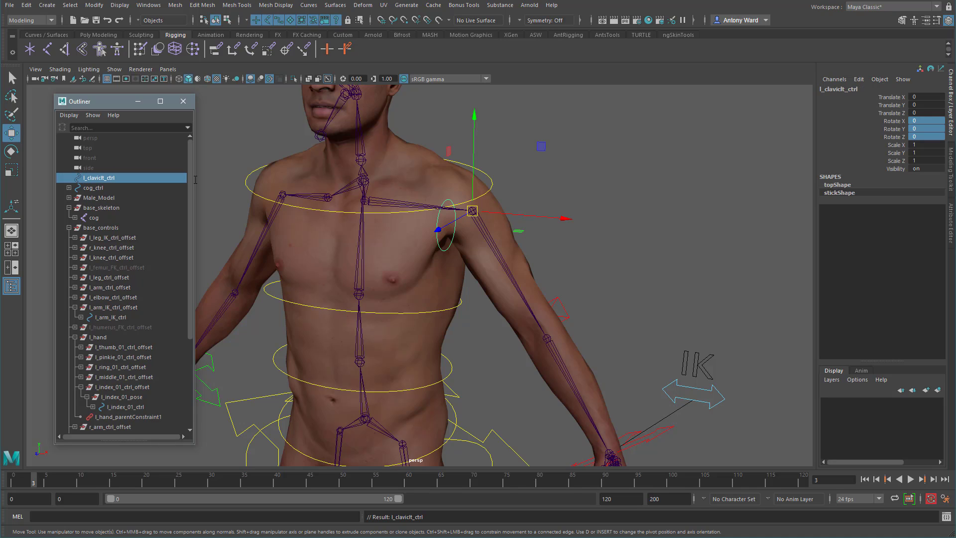
{"action": "double_click", "coordinate": [103, 179]}
{"action": "left_click", "coordinate": [128, 183]}
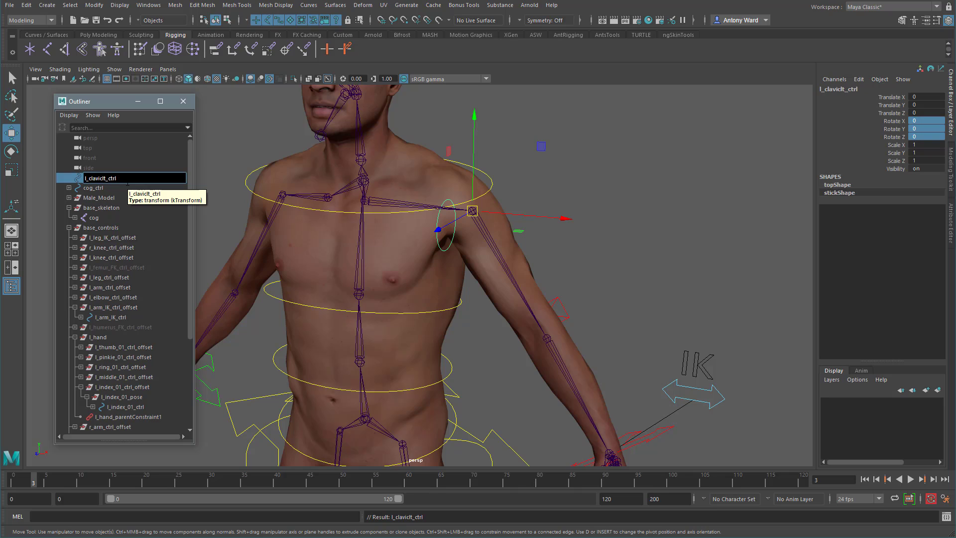
{"action": "key", "text": "Return"}
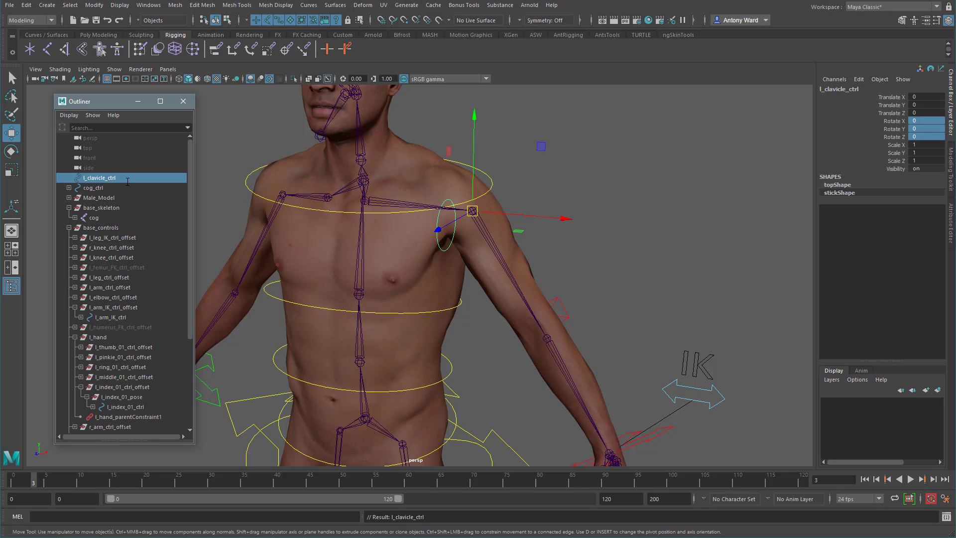
Group l_clavicle_ctrl on its own and snap the group's pivot to the left shoulder joint.
{"action": "key", "text": "ctrl+g"}
{"action": "left_click", "coordinate": [94, 5]}
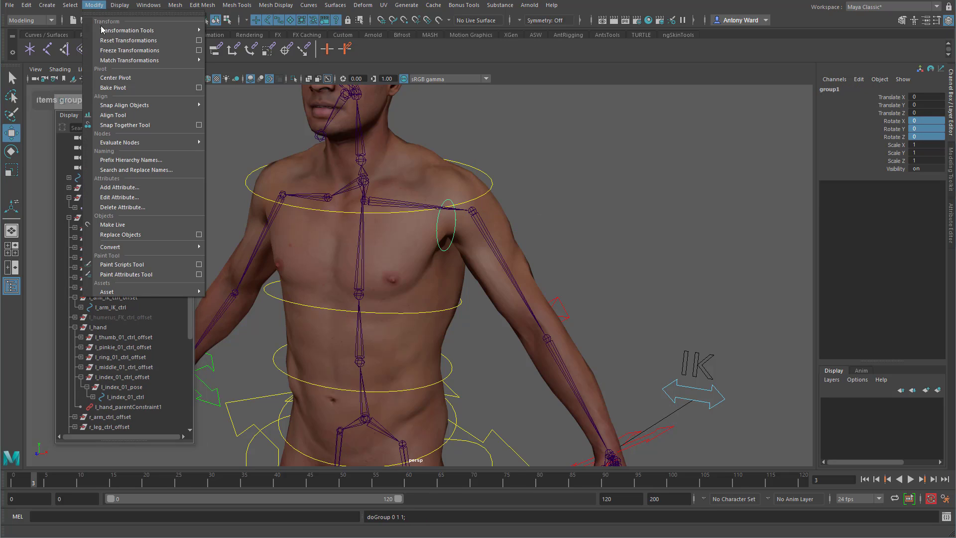
{"action": "left_click", "coordinate": [118, 78]}
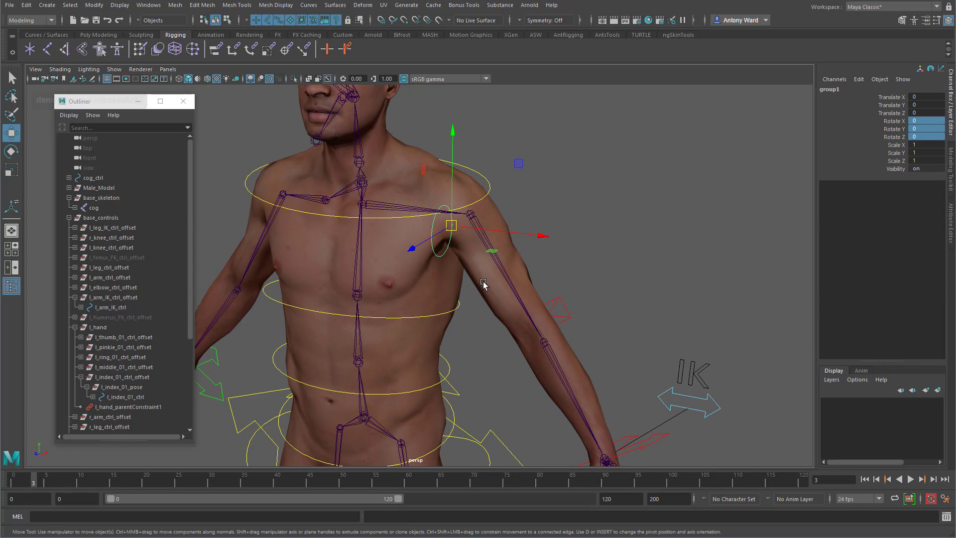
{"action": "key", "text": "d"}
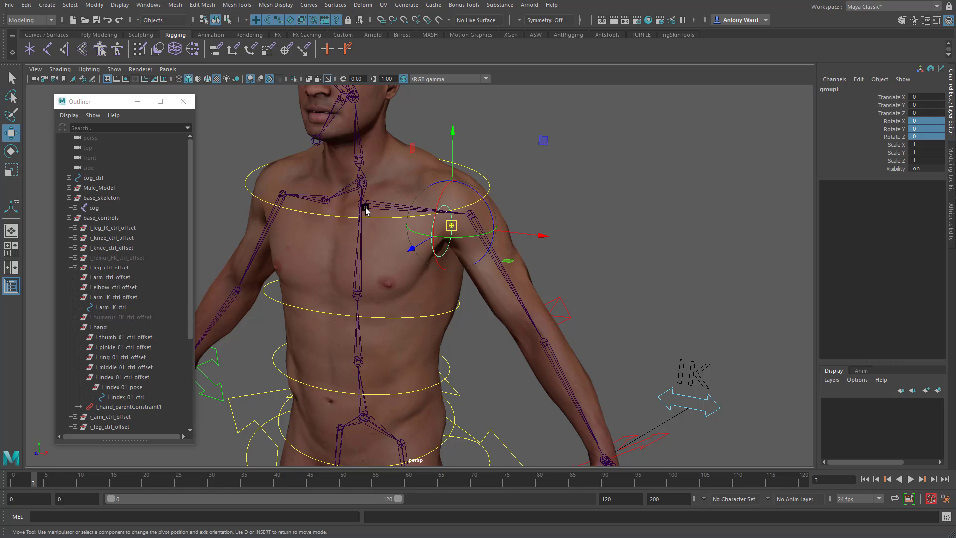
{"action": "left_click_drag", "start_coordinate": [359, 215], "coordinate": [378, 222], "text": "alt"}
{"action": "right_click_drag", "start_coordinate": [378, 222], "coordinate": [493, 219], "text": "alt"}
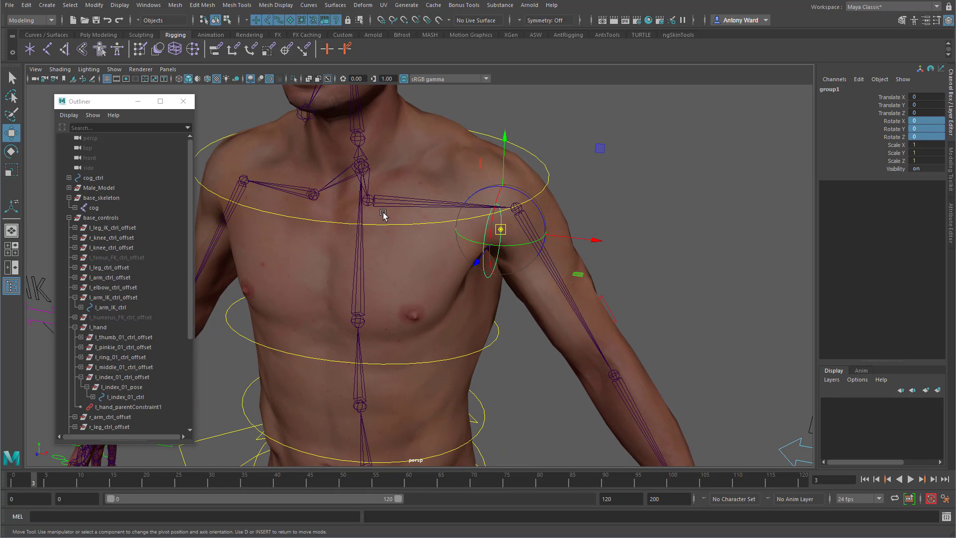
{"action": "left_click", "coordinate": [517, 208]}
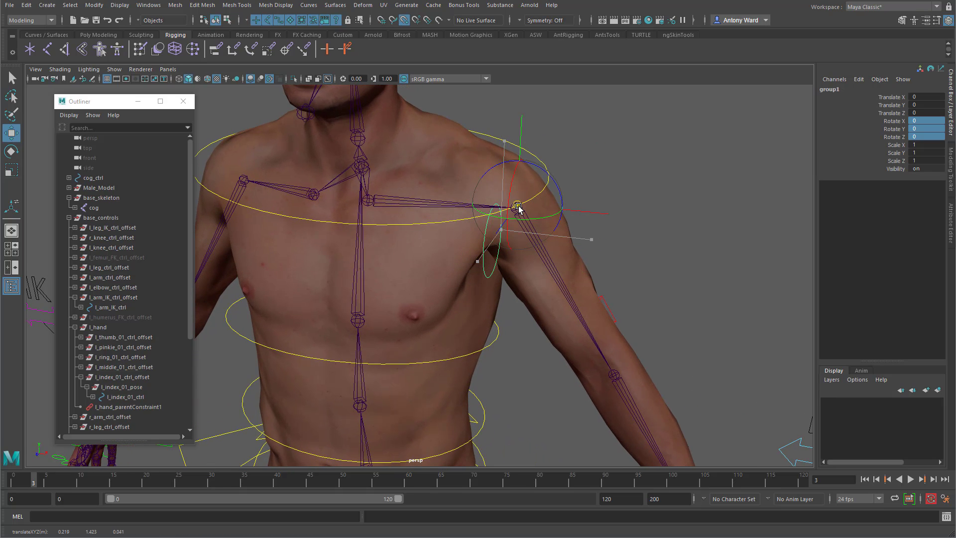
{"action": "key", "text": "d"}
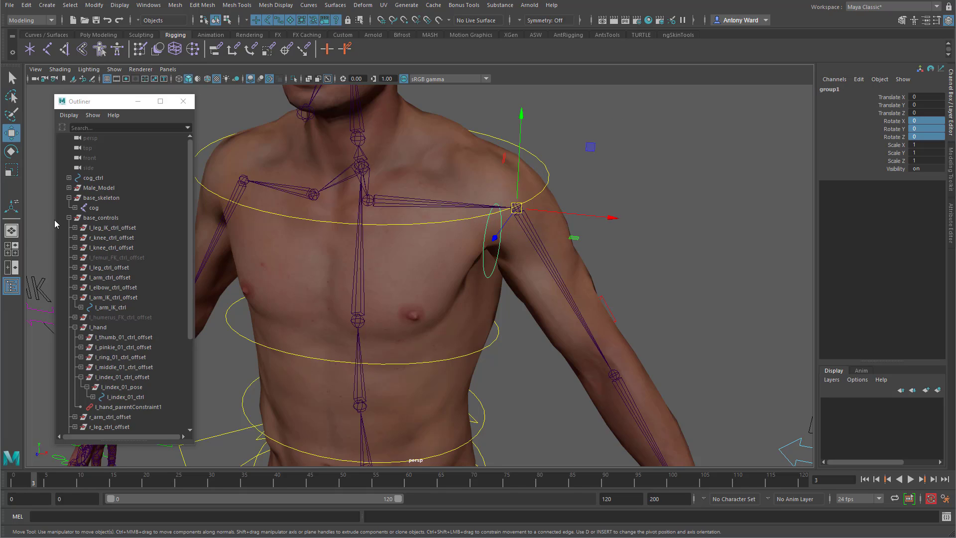
Collapse the base_skeleton and base_controls hierarchies in the Outliner and expand group1.
{"action": "left_click", "coordinate": [69, 198]}
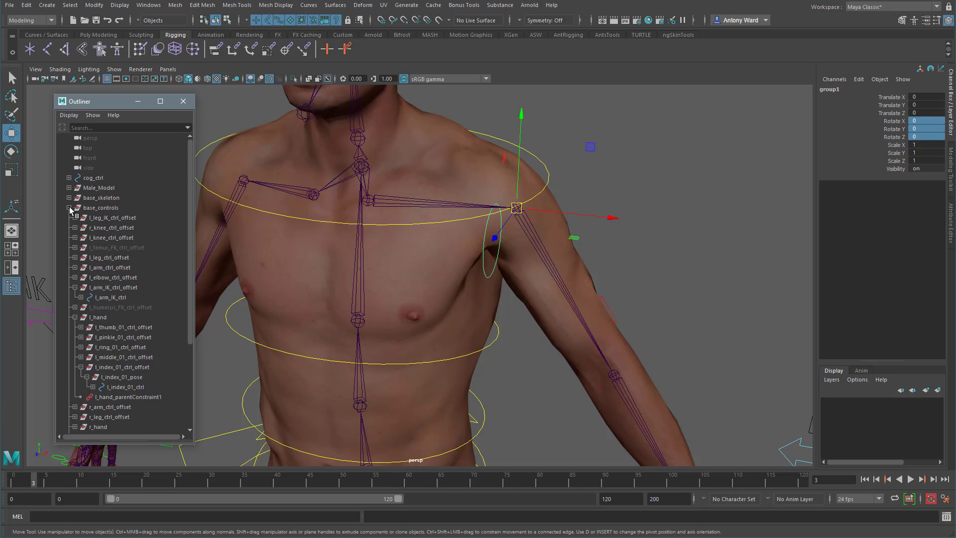
{"action": "left_click", "coordinate": [69, 208]}
{"action": "left_click", "coordinate": [69, 218]}
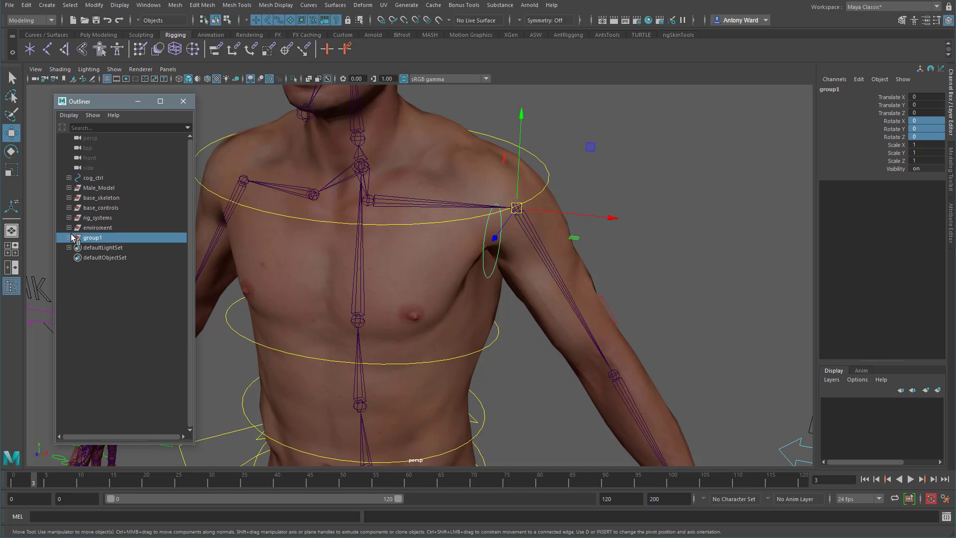
{"action": "left_click", "coordinate": [69, 238]}
Rename group1 to l_clavicle_ctrl_offset, reusing the name of its child control.
{"action": "double_click", "coordinate": [96, 248]}
{"action": "key", "text": "ctrl+c"}
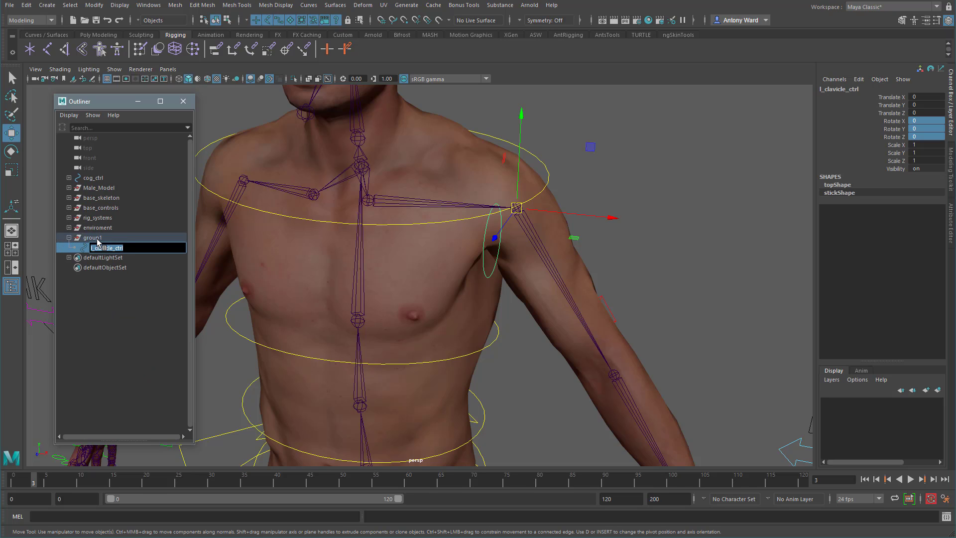
{"action": "double_click", "coordinate": [98, 240]}
{"action": "key", "text": "ctrl+v"}
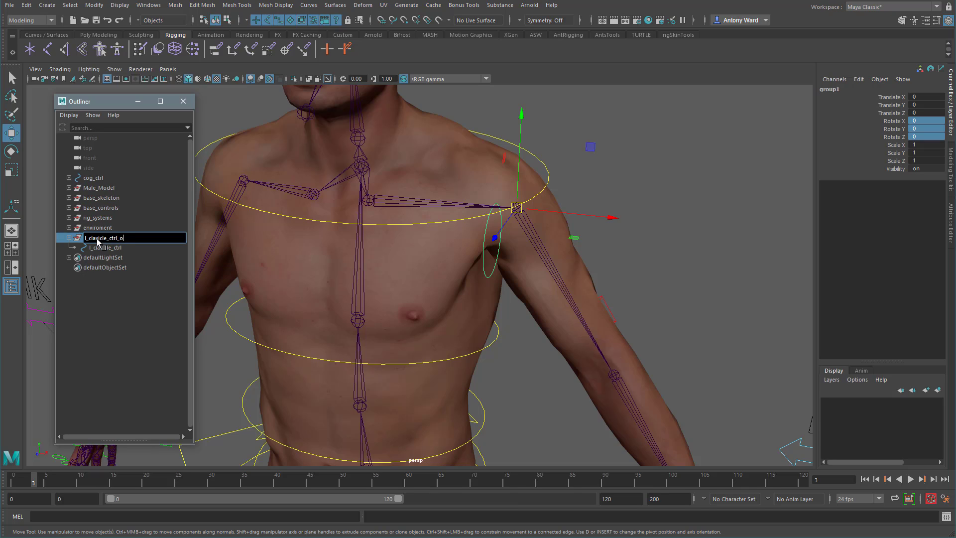
{"action": "type", "text": "_oofset"}
{"action": "key", "text": "Return"}
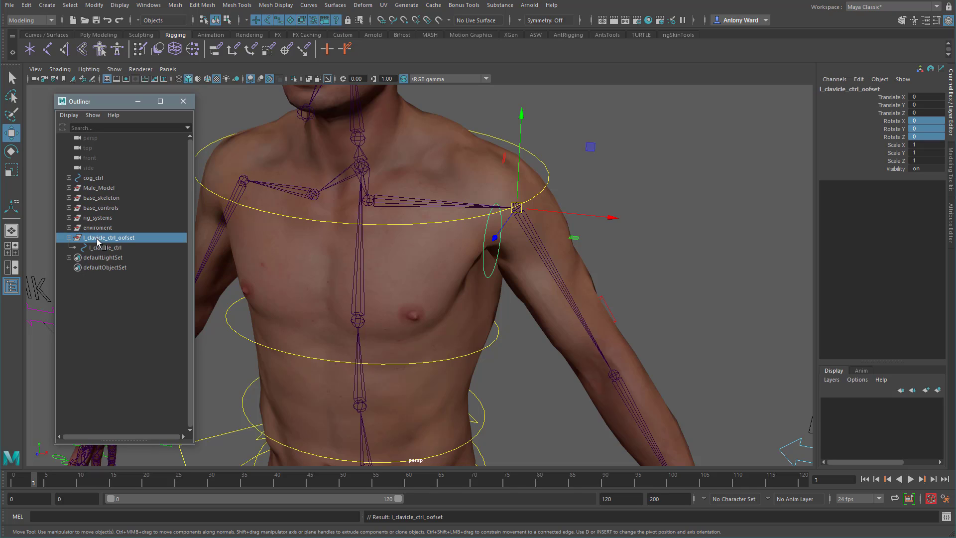
{"action": "double_click", "coordinate": [111, 239]}
{"action": "left_click", "coordinate": [135, 242]}
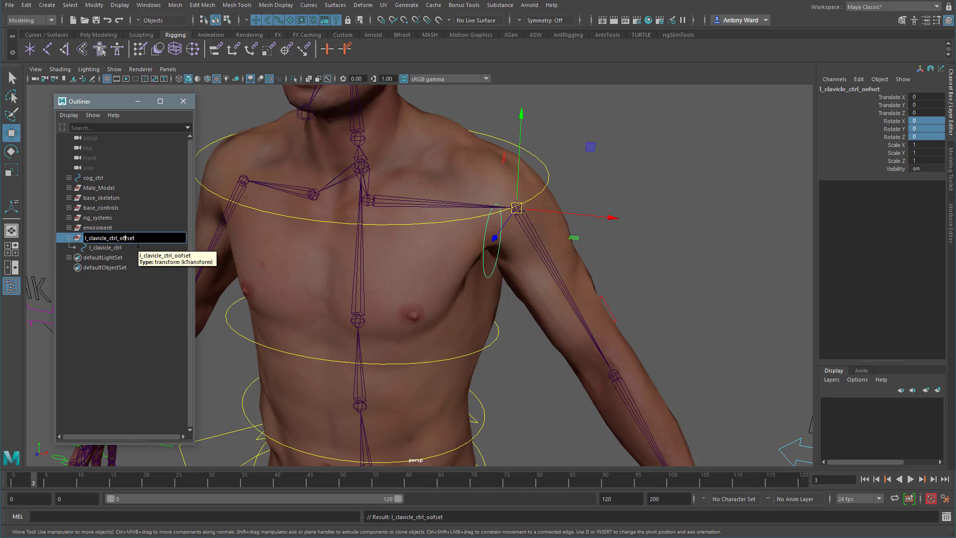
{"action": "key", "text": "Return"}
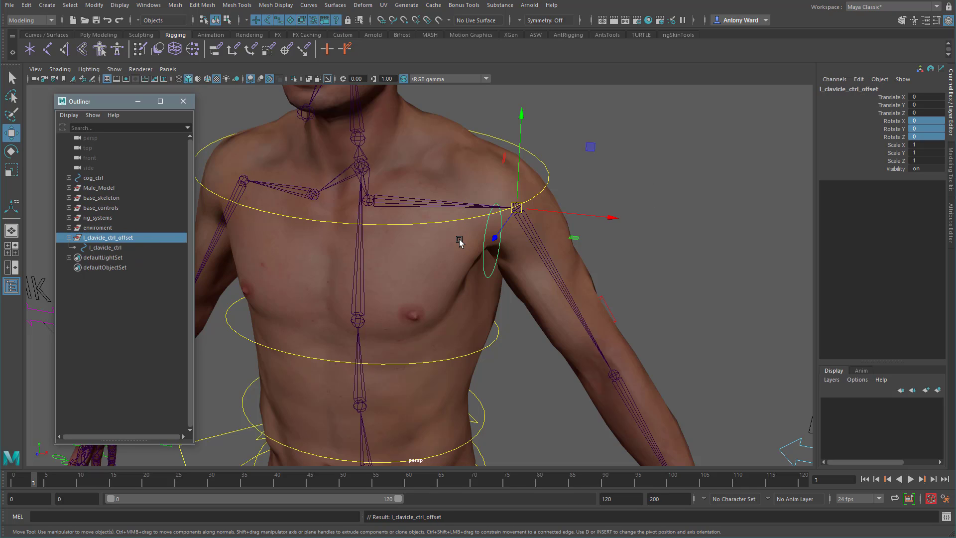
Test the rotation of the left clavicle control at the shoulder and undo it.
{"action": "middle_click_drag", "start_coordinate": [543, 236], "coordinate": [543, 239], "text": "alt"}
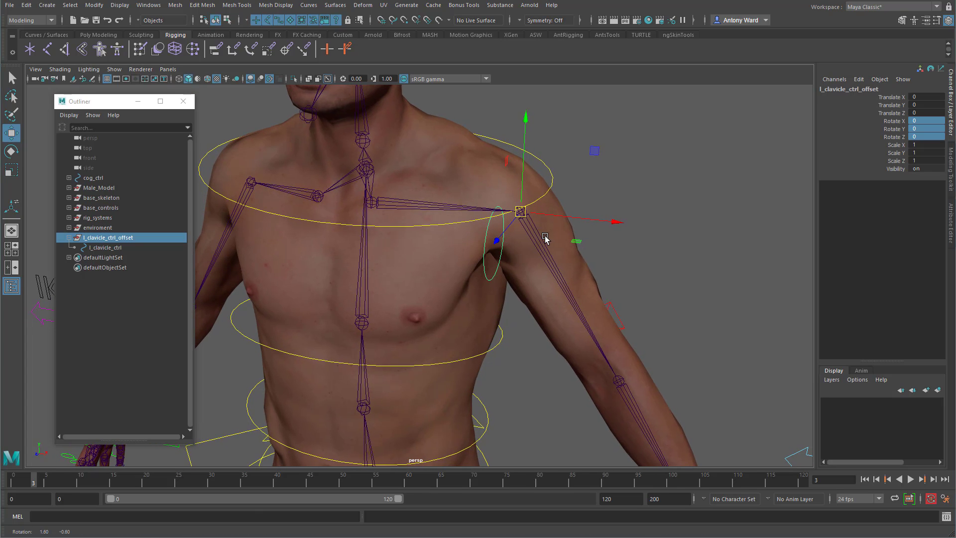
{"action": "left_click", "coordinate": [490, 232]}
{"action": "key", "text": "e"}
{"action": "left_click_drag", "start_coordinate": [491, 232], "coordinate": [546, 199]}
{"action": "key", "text": "ctrl+z"}
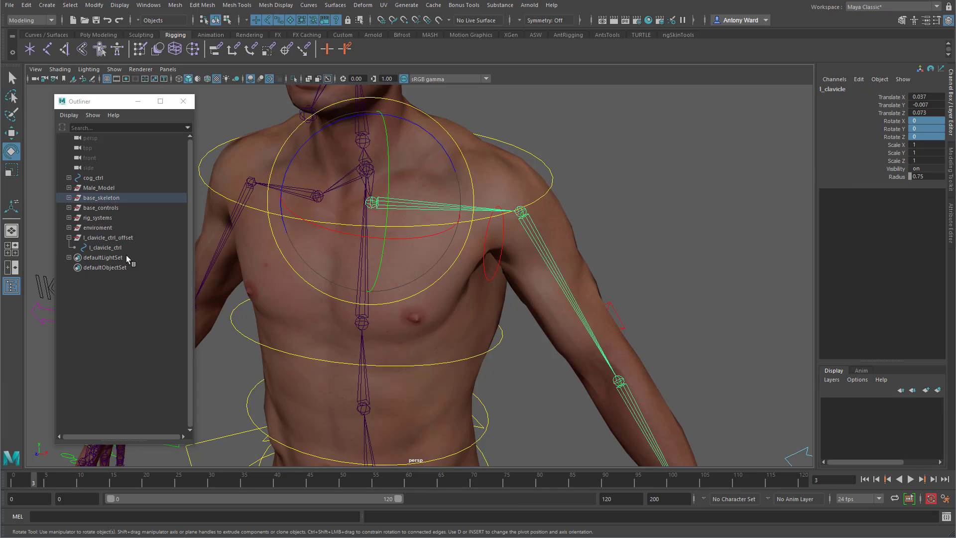
Parent-constrain l_clavicle_ctrl_offset to the l_clavicle joint with Maintain Offset turned off.
{"action": "left_click", "coordinate": [126, 238]}
{"action": "key", "text": "space"}
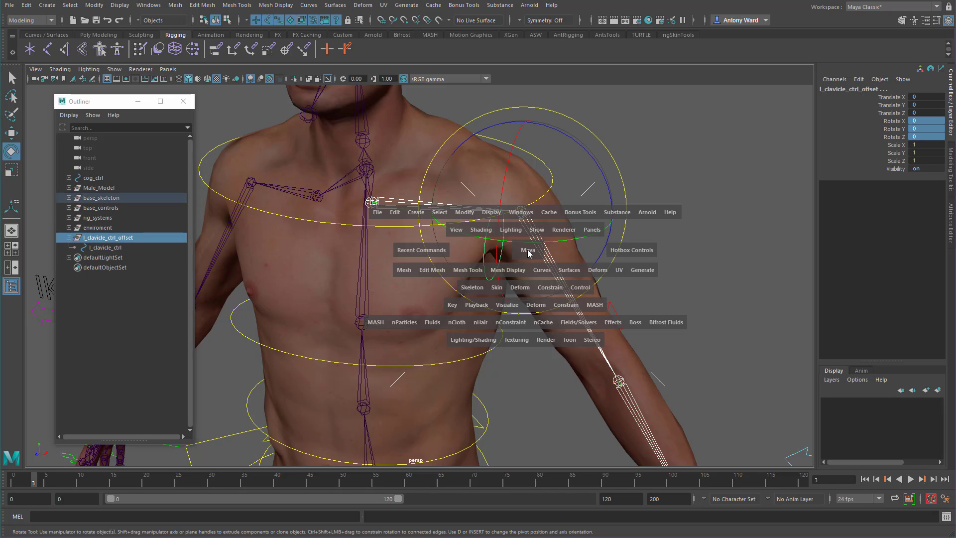
{"action": "left_click", "coordinate": [550, 289]}
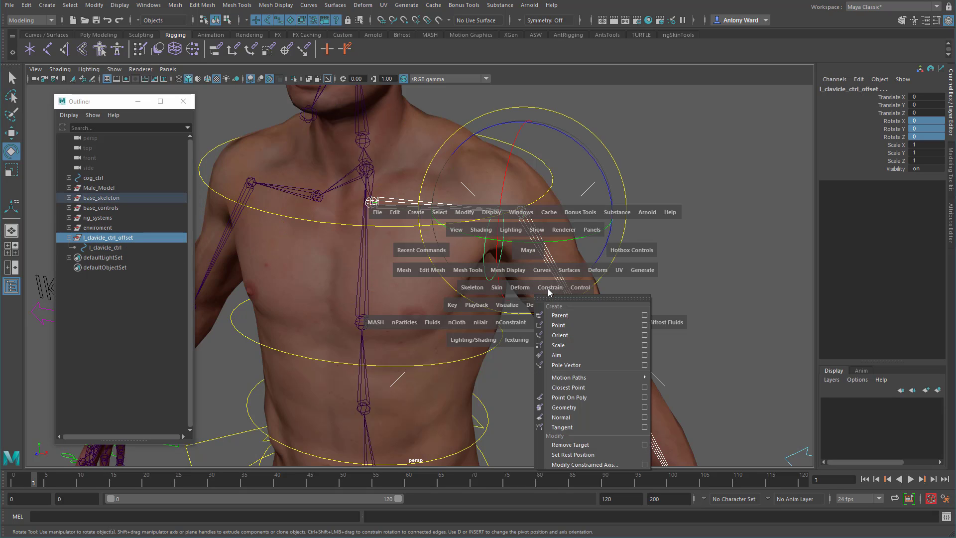
{"action": "left_click", "coordinate": [645, 316]}
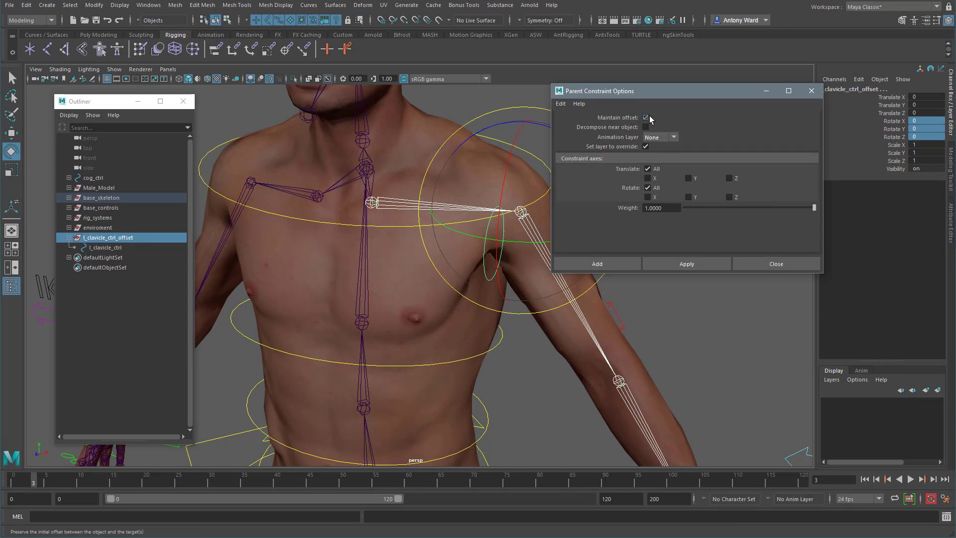
{"action": "left_click", "coordinate": [700, 264]}
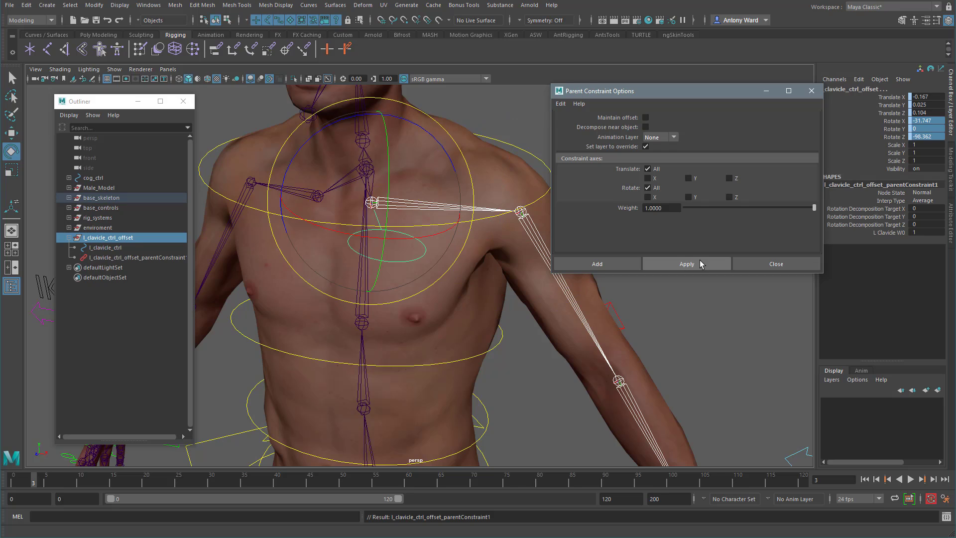
Close the constraint options and delete the parent constraint under l_clavicle_ctrl_offset.
{"action": "left_click", "coordinate": [750, 264]}
{"action": "left_click_drag", "start_coordinate": [488, 271], "coordinate": [484, 273], "text": "alt"}
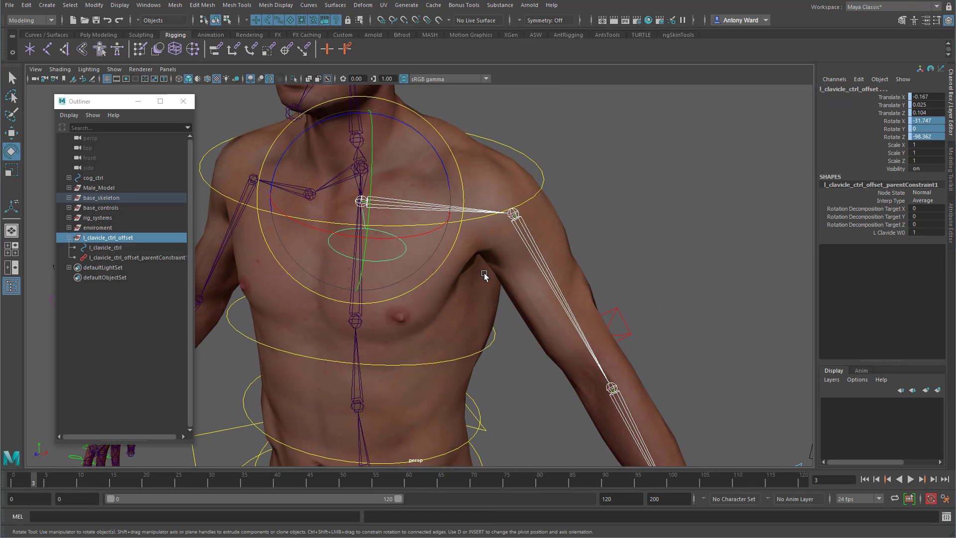
{"action": "left_click", "coordinate": [115, 258]}
{"action": "key", "text": "Delete"}
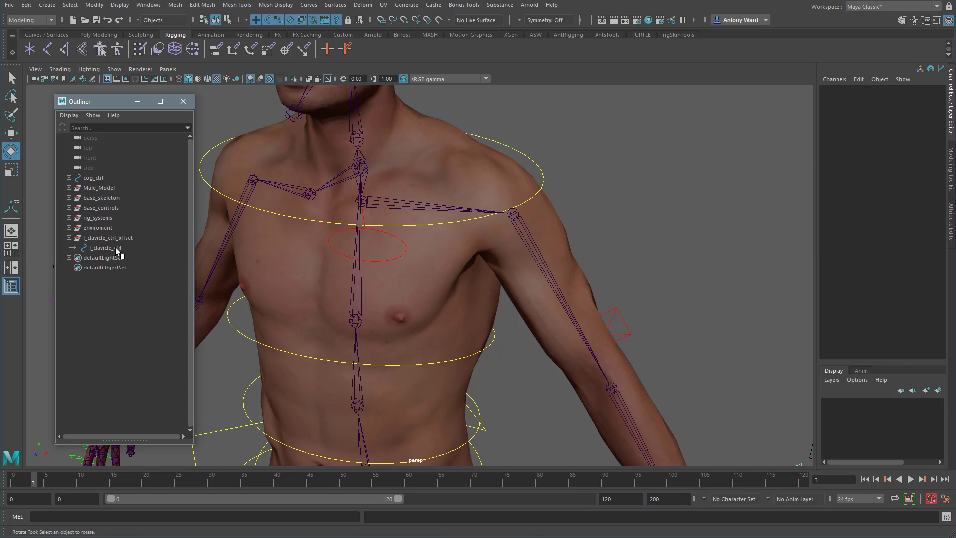
Move l_clavicle_ctrl out along the clavicle onto the left shoulder joint, giving Translate Y 0.198.
{"action": "left_click", "coordinate": [116, 248]}
{"action": "left_click_drag", "start_coordinate": [402, 270], "coordinate": [409, 267], "text": "alt"}
{"action": "key", "text": "w"}
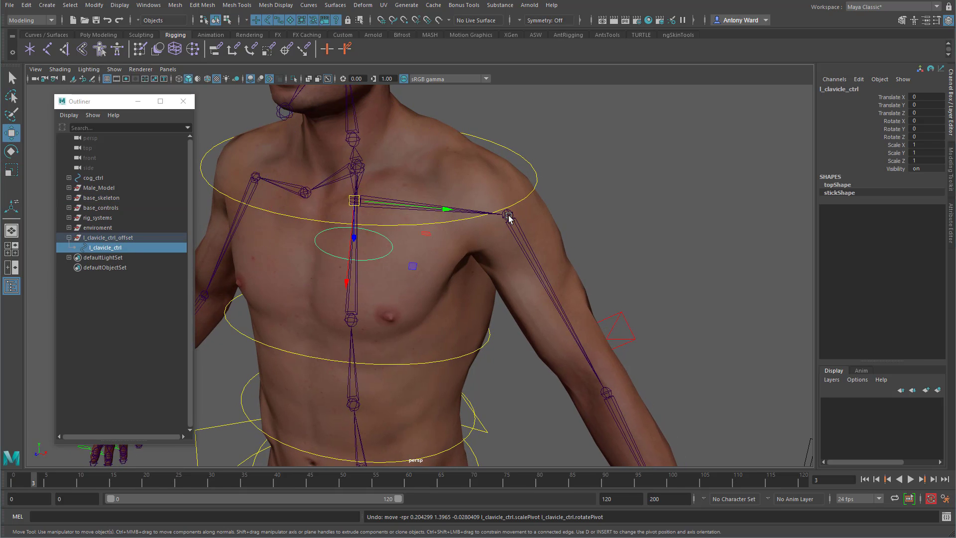
{"action": "left_click_drag", "start_coordinate": [355, 201], "coordinate": [508, 217]}
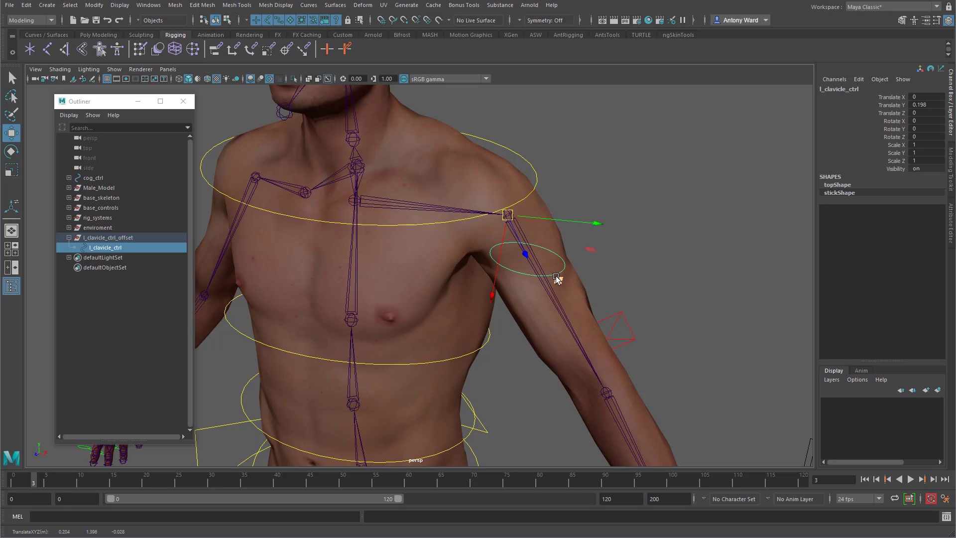
Move the pivot of l_clavicle_ctrl back to the start of the left clavicle joint.
{"action": "key", "text": "d"}
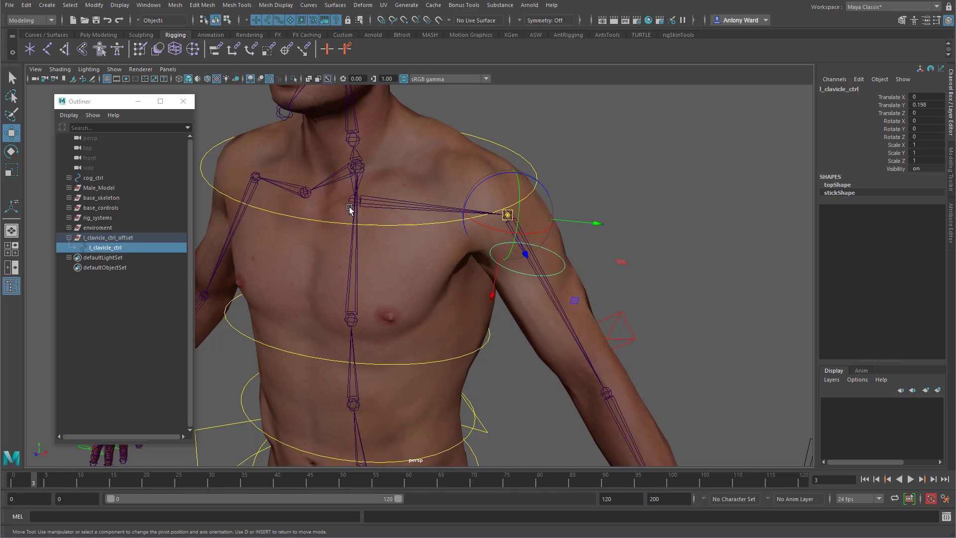
{"action": "left_click_drag", "start_coordinate": [349, 209], "coordinate": [353, 201]}
{"action": "key", "text": "d"}
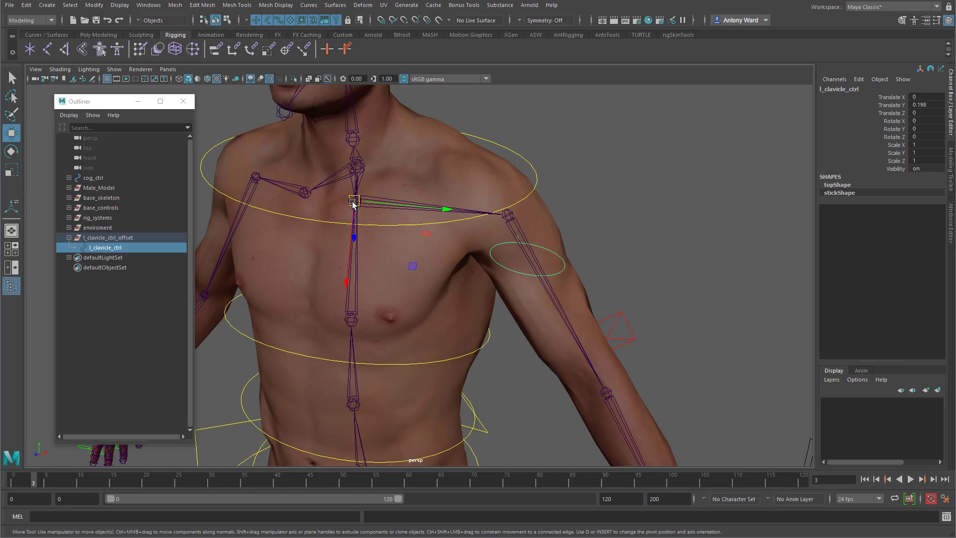
Test the rotation of l_clavicle_ctrl around its clavicle pivot from two views, undoing each rotation.
{"action": "key", "text": "e"}
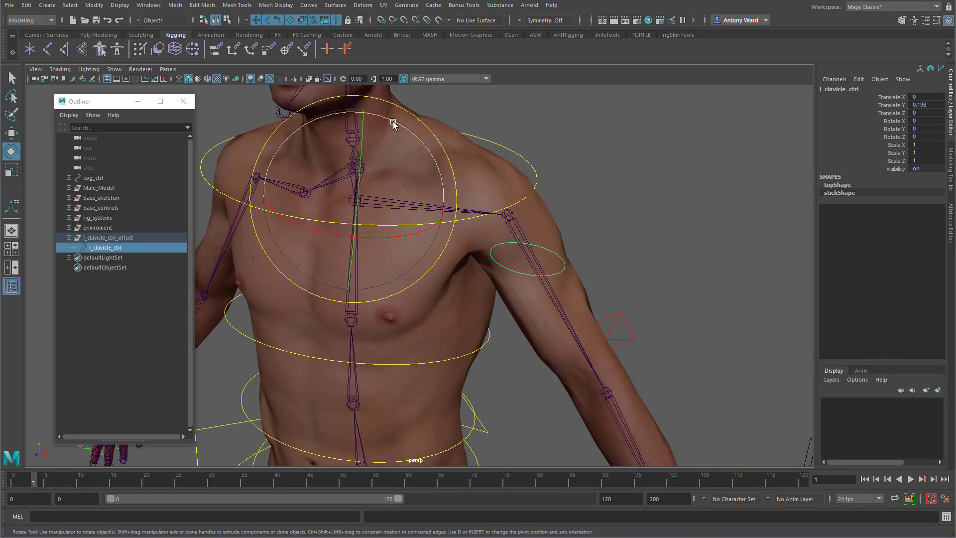
{"action": "left_click_drag", "start_coordinate": [395, 121], "coordinate": [353, 107]}
{"action": "key", "text": "ctrl+z"}
{"action": "left_click", "coordinate": [606, 267]}
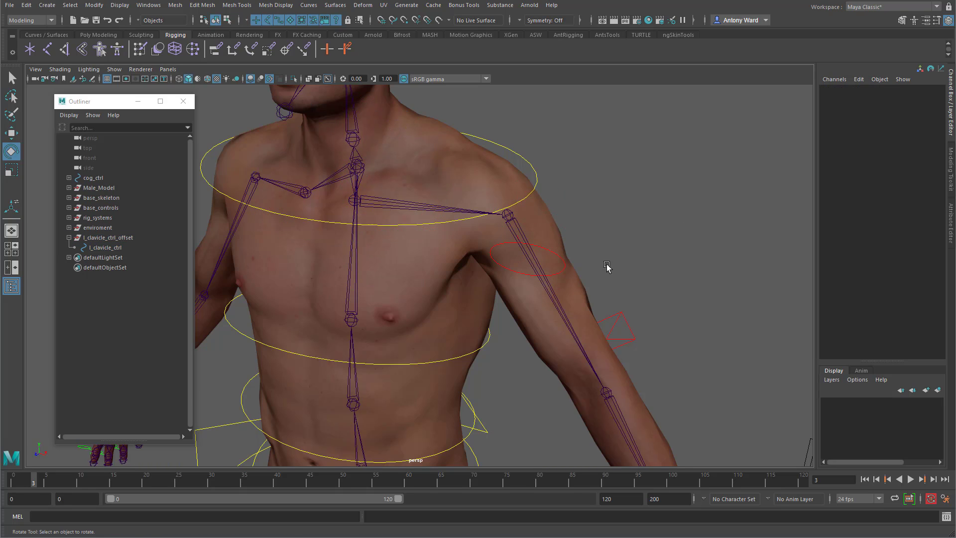
{"action": "left_click_drag", "start_coordinate": [606, 267], "coordinate": [642, 253], "text": "alt"}
{"action": "left_click_drag", "start_coordinate": [628, 205], "coordinate": [642, 242]}
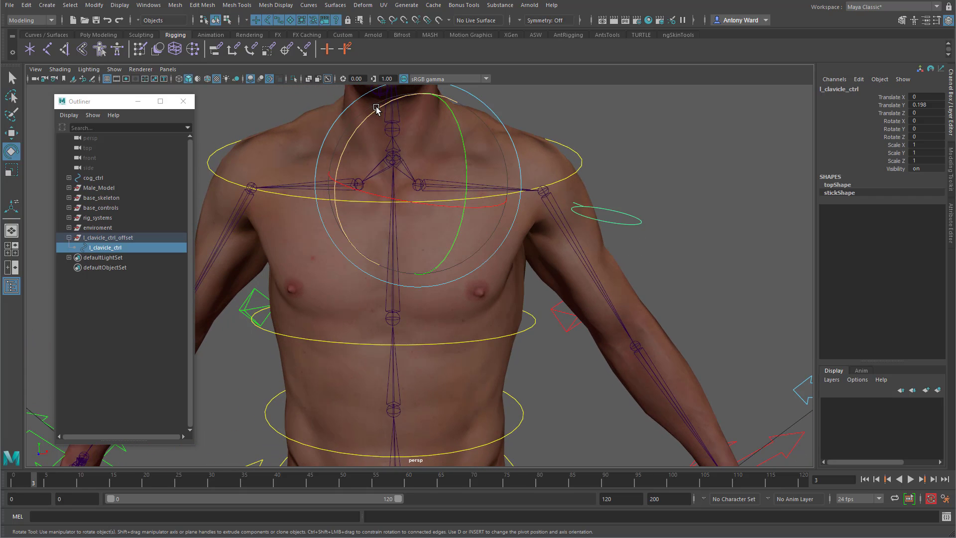
{"action": "left_click_drag", "start_coordinate": [376, 108], "coordinate": [540, 237]}
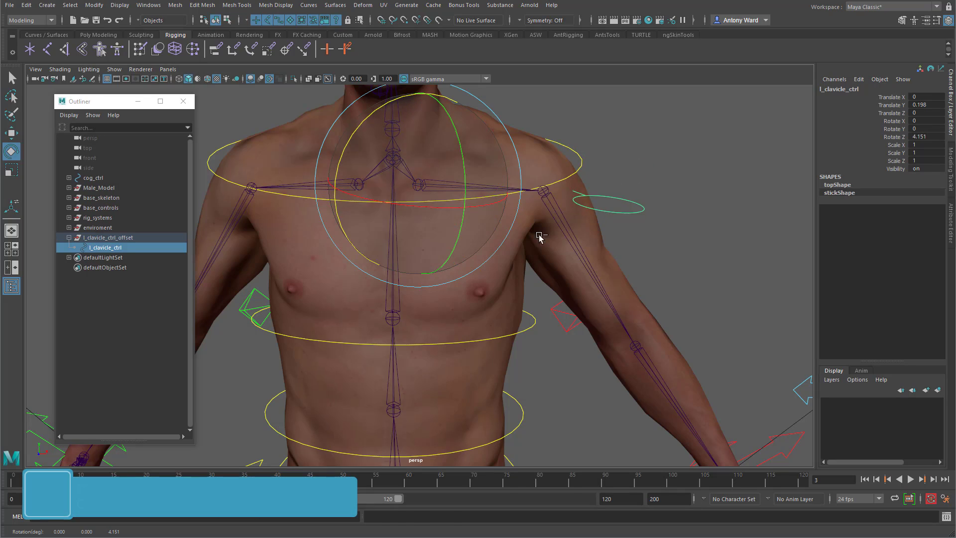
{"action": "key", "text": "ctrl+z"}
{"action": "left_click_drag", "start_coordinate": [617, 284], "coordinate": [611, 267], "text": "alt"}
{"action": "right_click_drag", "start_coordinate": [624, 239], "coordinate": [597, 242]}
{"action": "left_click_drag", "start_coordinate": [675, 254], "coordinate": [506, 125]}
{"action": "left_click_drag", "start_coordinate": [500, 275], "coordinate": [483, 274], "text": "alt"}
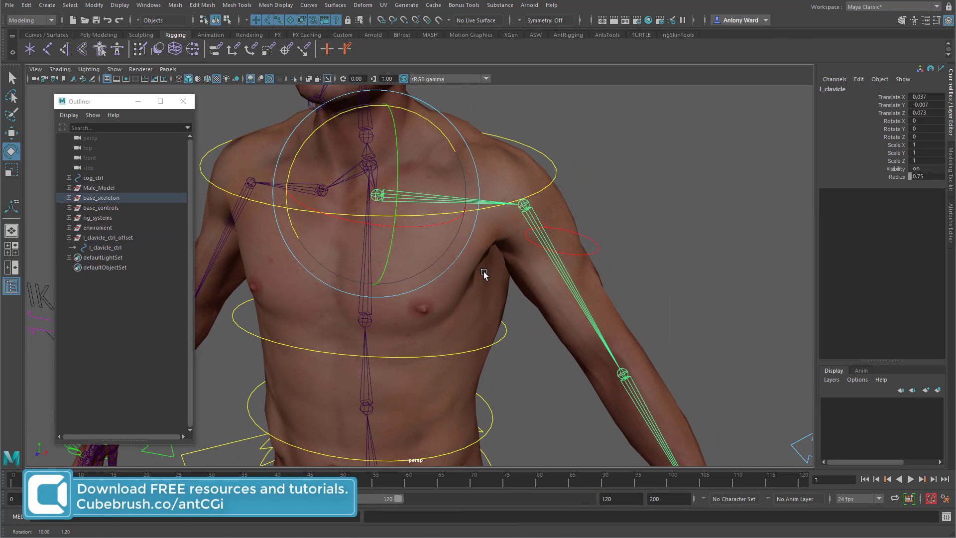
Select the control vertices of the left clavicle control's circle, hiding joints in the viewport during the selection and showing them again.
{"action": "right_click_drag", "start_coordinate": [591, 250], "coordinate": [565, 253]}
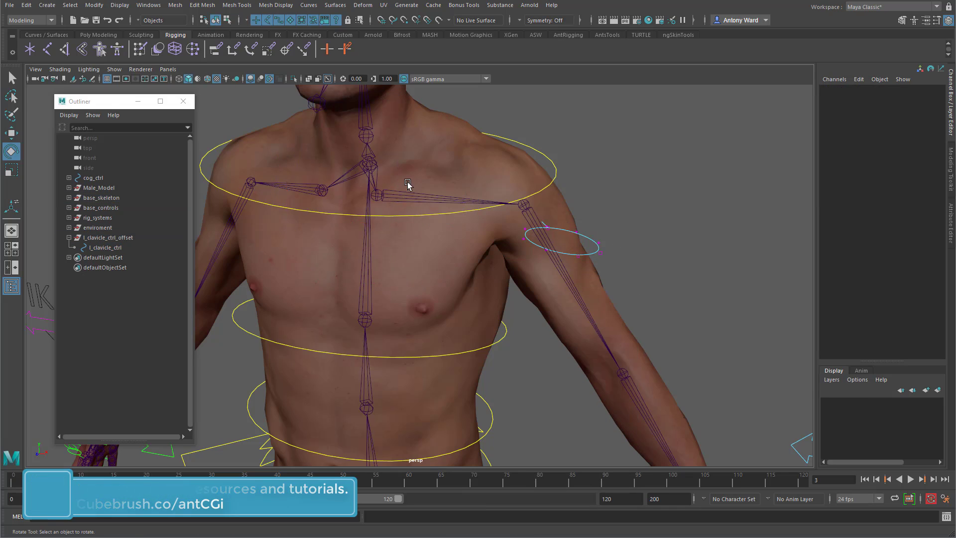
{"action": "left_click", "coordinate": [114, 69]}
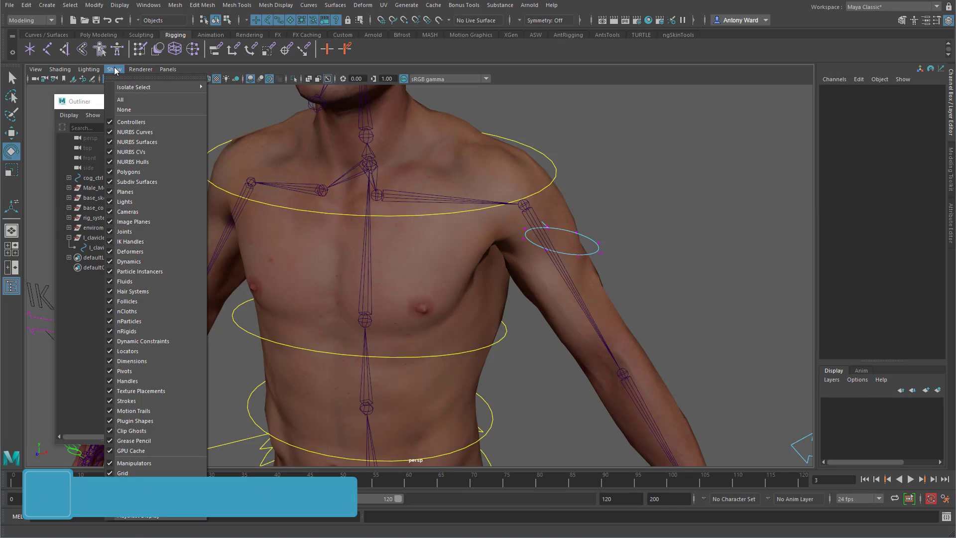
{"action": "left_click", "coordinate": [134, 232]}
{"action": "left_click_drag", "start_coordinate": [445, 143], "coordinate": [660, 280]}
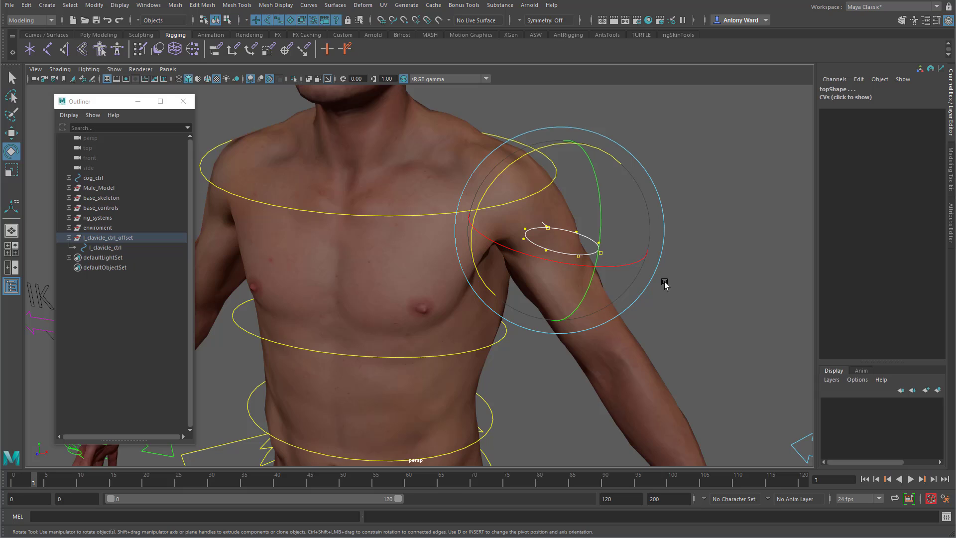
{"action": "left_click", "coordinate": [114, 69]}
{"action": "left_click", "coordinate": [145, 232]}
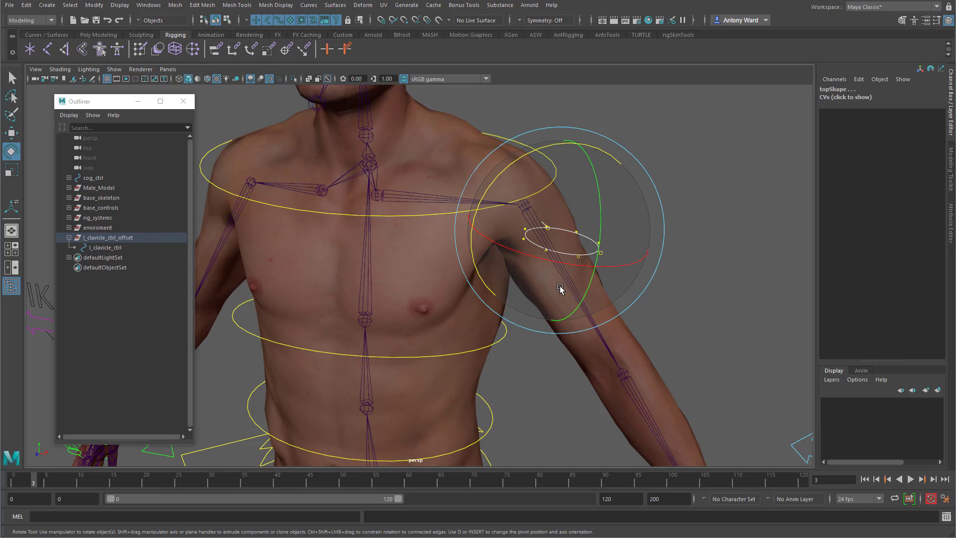
Rotate the selected control vertices to tilt the circle along the shoulder's slope, and return to selecting the whole l_clavicle_ctrl.
{"action": "left_click_drag", "start_coordinate": [439, 209], "coordinate": [521, 204], "text": "alt"}
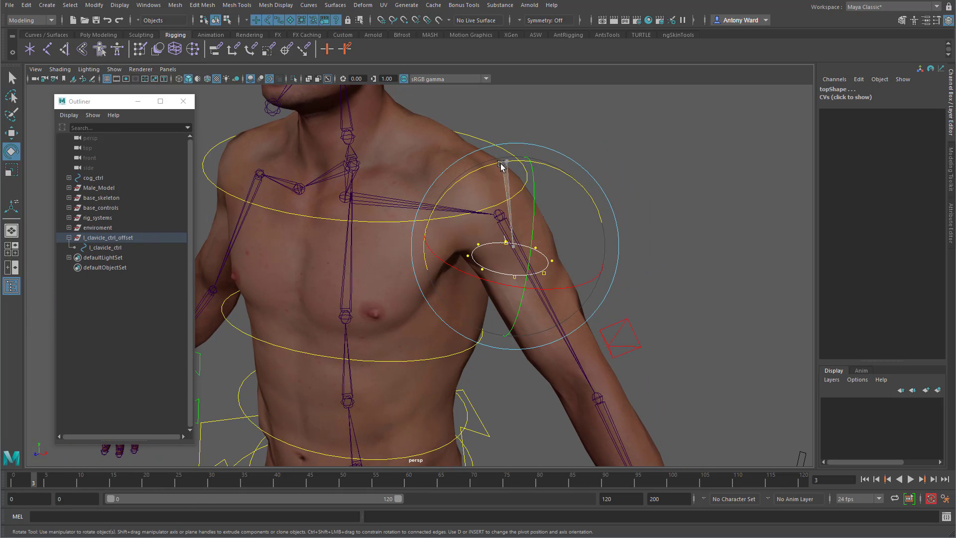
{"action": "left_click_drag", "start_coordinate": [501, 166], "coordinate": [463, 192]}
{"action": "key", "text": "ctrl+z"}
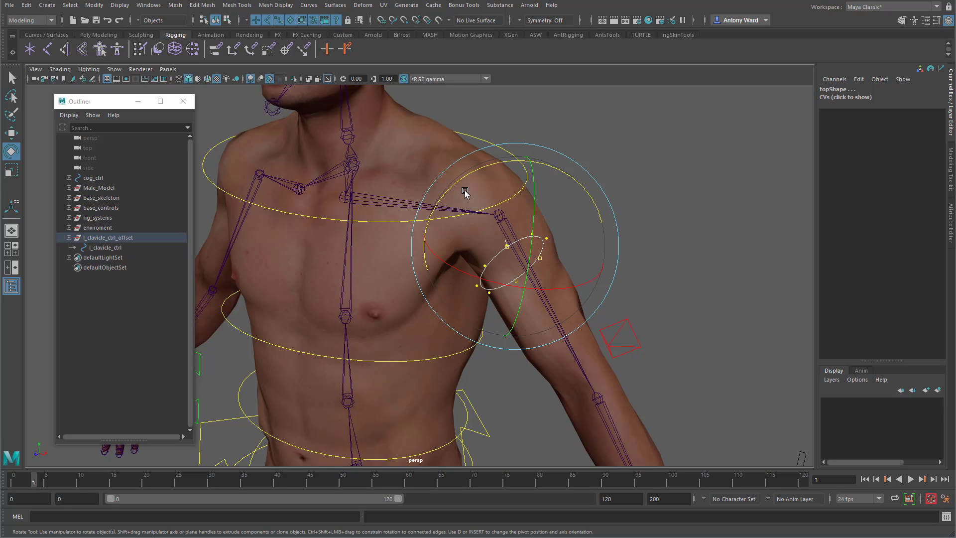
{"action": "key", "text": "d"}
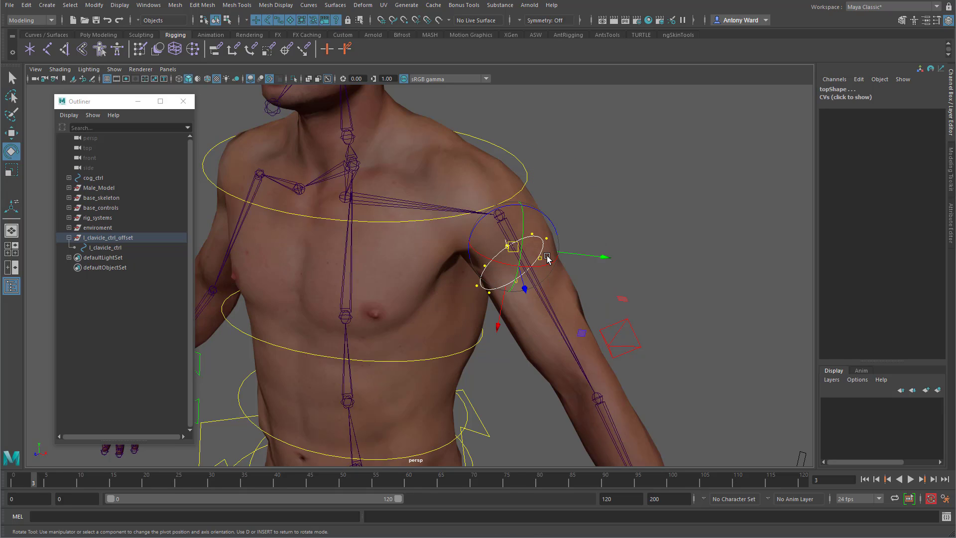
{"action": "right_click_drag", "start_coordinate": [544, 253], "coordinate": [543, 280]}
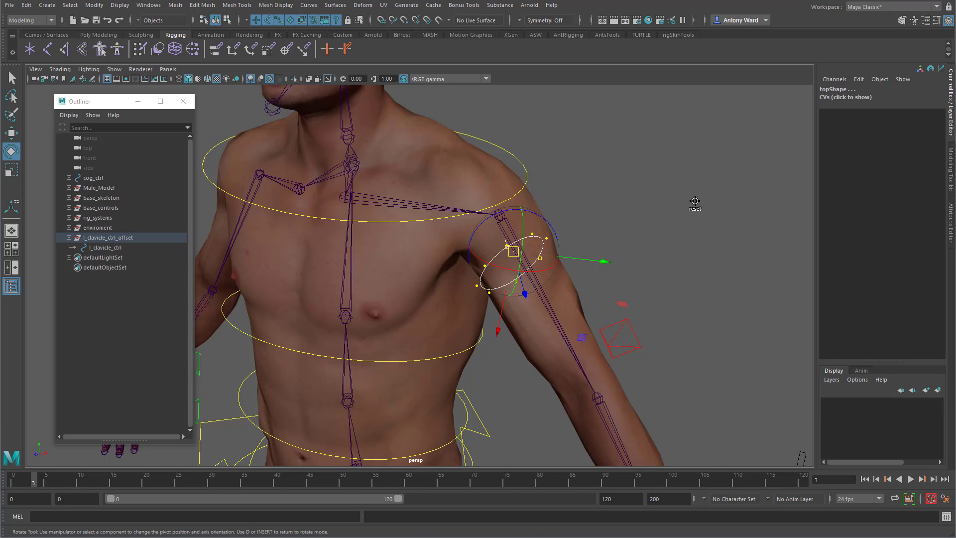
{"action": "key", "text": "w"}
{"action": "right_click_drag", "start_coordinate": [541, 238], "coordinate": [591, 222]}
{"action": "left_click", "coordinate": [635, 228]}
{"action": "left_click", "coordinate": [543, 253]}
Scale the control vertices of the left clavicle control's circle uniformly to about 0.625 and return to object selection.
{"action": "scroll", "coordinate": [548, 284], "scroll_direction": "down", "scroll_amount": 6}
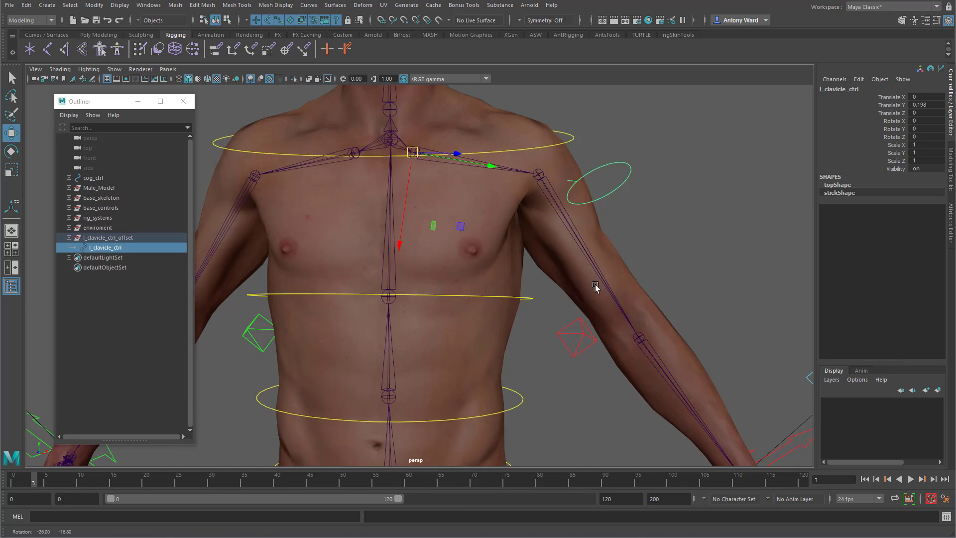
{"action": "left_click_drag", "start_coordinate": [367, 284], "coordinate": [517, 283], "text": "alt"}
{"action": "right_click_drag", "start_coordinate": [517, 283], "coordinate": [640, 271], "text": "alt"}
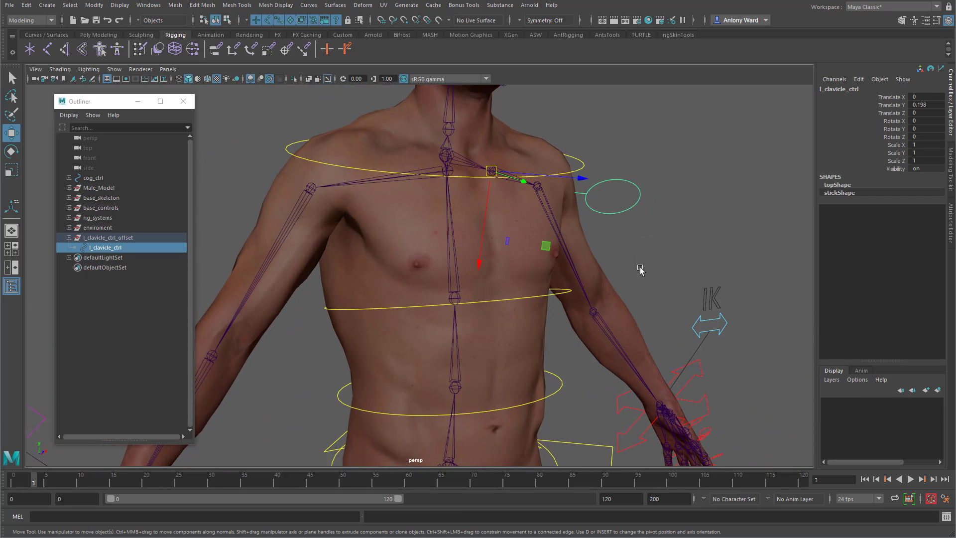
{"action": "middle_click_drag", "start_coordinate": [640, 270], "coordinate": [548, 282], "text": "alt"}
{"action": "right_click_drag", "start_coordinate": [498, 239], "coordinate": [495, 208]}
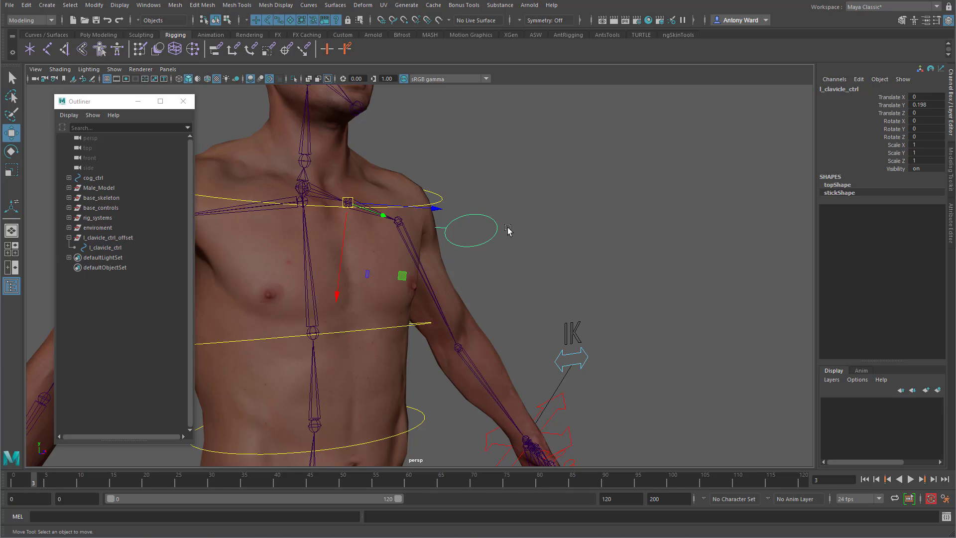
{"action": "left_click_drag", "start_coordinate": [540, 200], "coordinate": [465, 229]}
{"action": "key", "text": "r"}
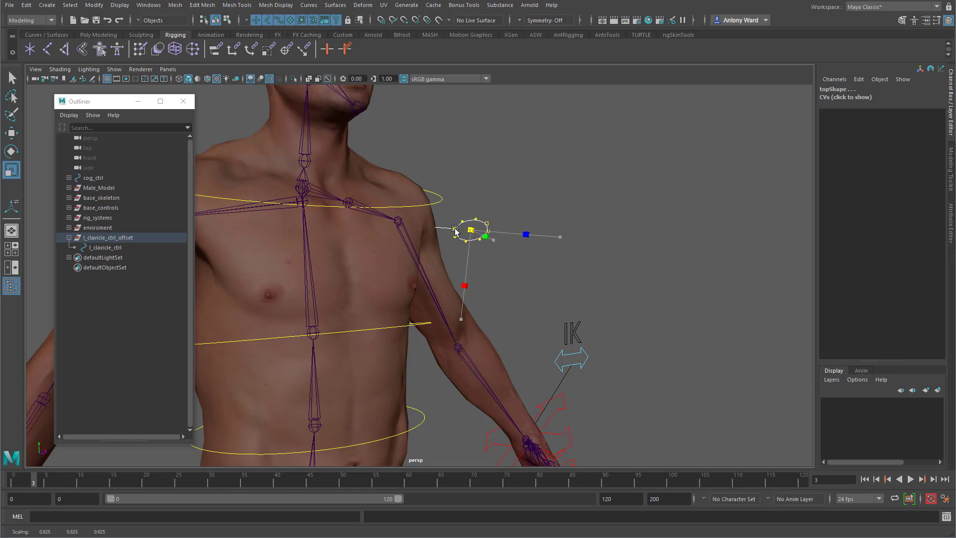
{"action": "right_click_drag", "start_coordinate": [461, 224], "coordinate": [523, 197]}
{"action": "left_click", "coordinate": [564, 194]}
Inspect the resized left clavicle control on the body, test its rotation slightly and undo it.
{"action": "left_click_drag", "start_coordinate": [610, 264], "coordinate": [518, 303], "text": "alt"}
{"action": "right_click_drag", "start_coordinate": [518, 304], "coordinate": [406, 247], "text": "alt"}
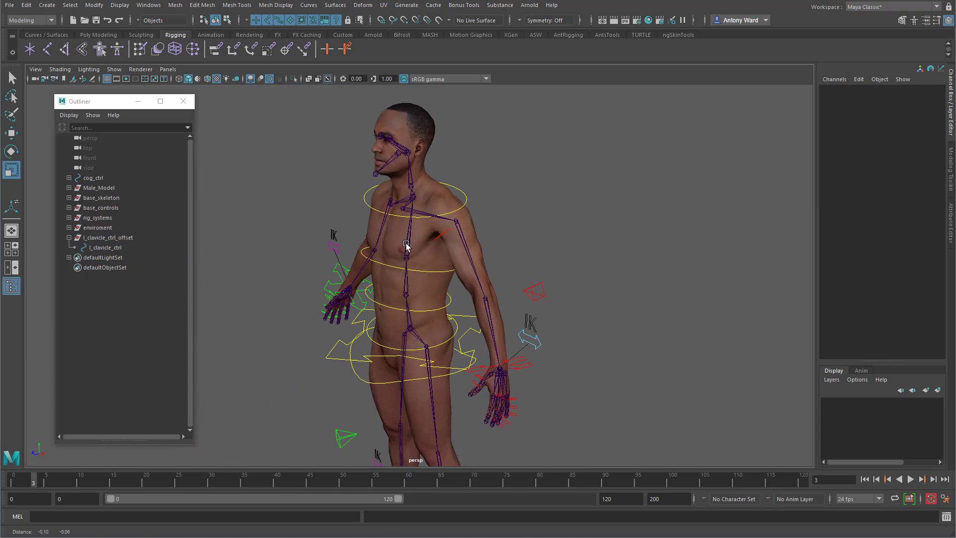
{"action": "left_click_drag", "start_coordinate": [405, 247], "coordinate": [450, 234], "text": "alt"}
{"action": "right_click_drag", "start_coordinate": [450, 234], "coordinate": [751, 265], "text": "alt"}
{"action": "left_click", "coordinate": [568, 242]}
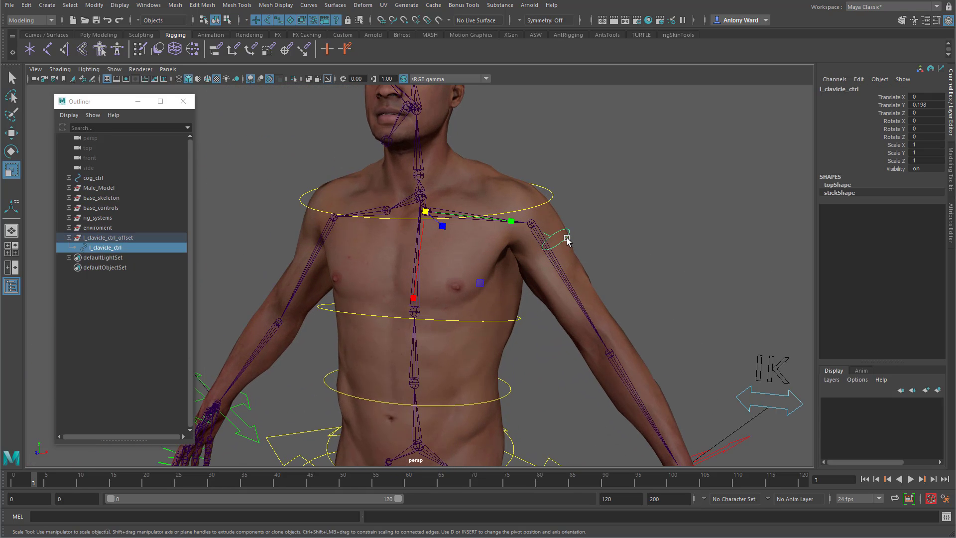
{"action": "key", "text": "e"}
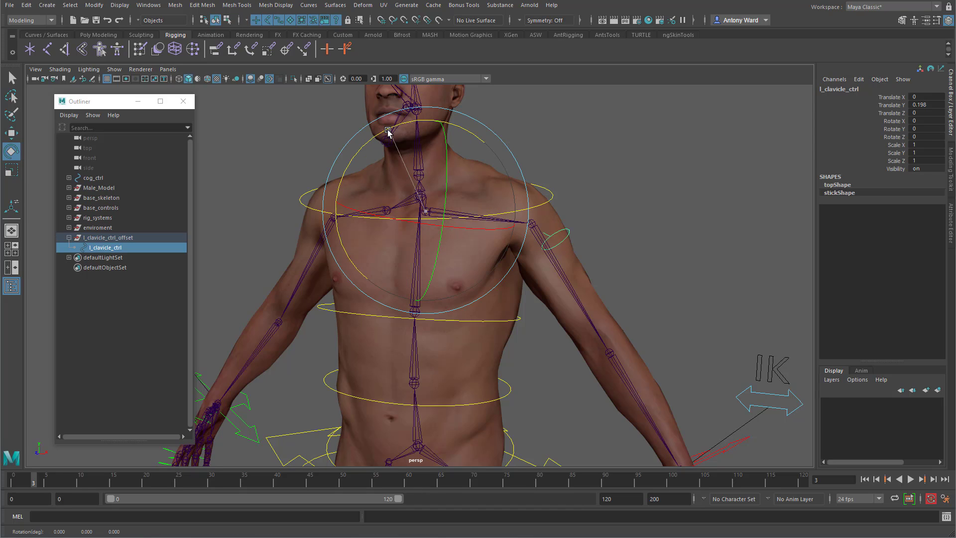
{"action": "left_click_drag", "start_coordinate": [389, 129], "coordinate": [412, 121]}
{"action": "key", "text": "ctrl+z"}
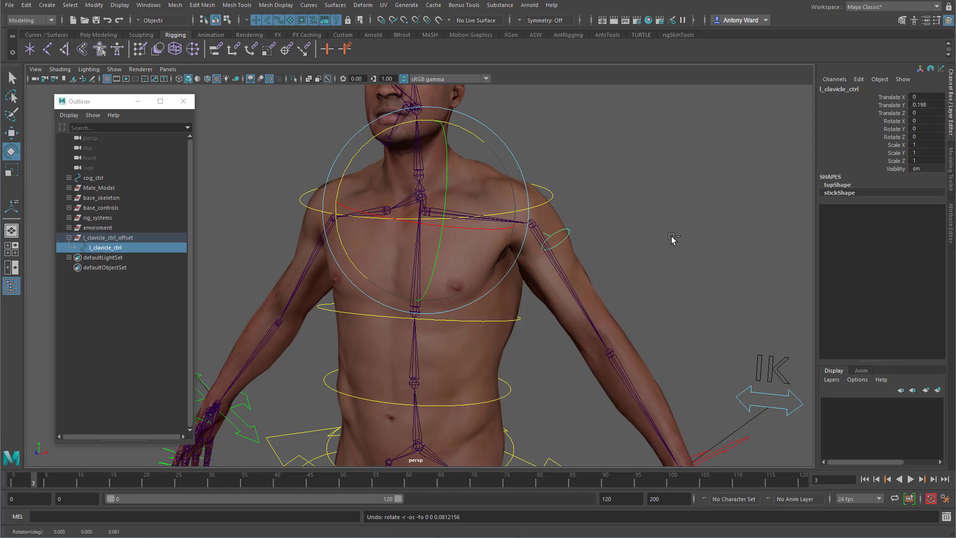
{"action": "mouse_move", "coordinate": [505, 257]}
{"action": "left_mouse_down", "text": "alt"}
{"action": "mouse_move", "coordinate": [465, 260]}
{"action": "mouse_move", "coordinate": [498, 262]}
{"action": "left_mouse_up", "text": "alt"}
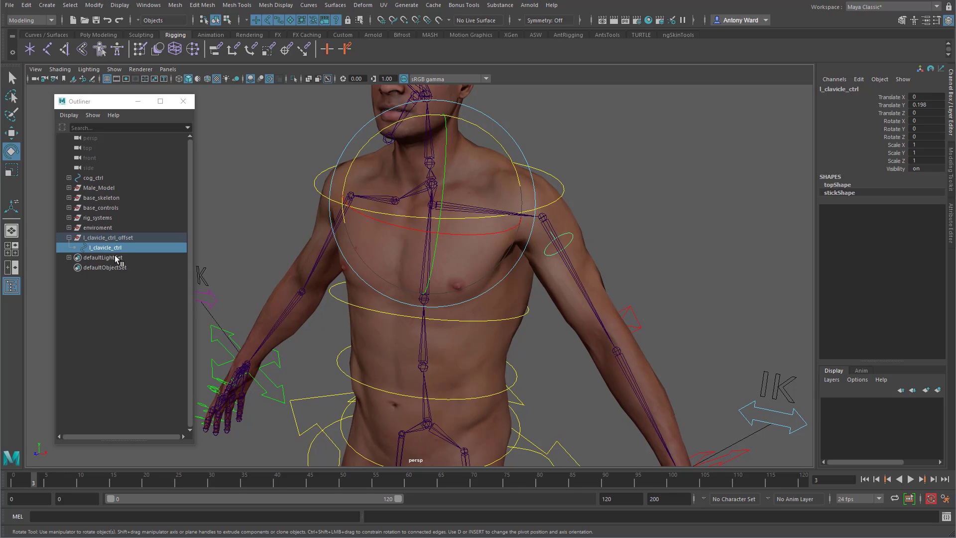
Parent l_clavicle_ctrl_offset under the shoulder control, shoulder_ctrl_ctrl.
{"action": "left_click", "coordinate": [108, 239]}
{"action": "mouse_move", "coordinate": [555, 279]}
{"action": "left_mouse_down", "text": "alt"}
{"action": "mouse_move", "coordinate": [561, 268]}
{"action": "mouse_move", "coordinate": [572, 273]}
{"action": "mouse_move", "coordinate": [563, 276]}
{"action": "left_mouse_up", "text": "alt"}
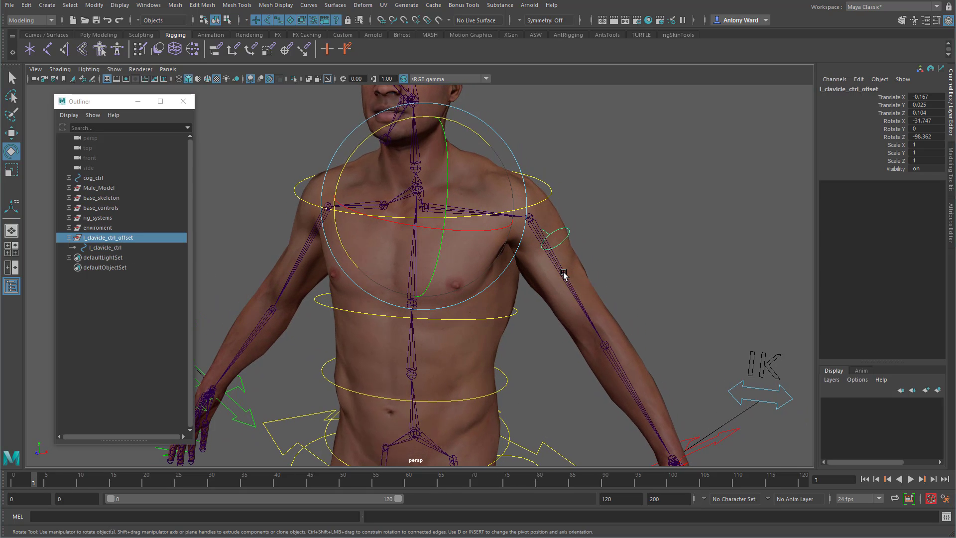
{"action": "left_click", "coordinate": [553, 195]}
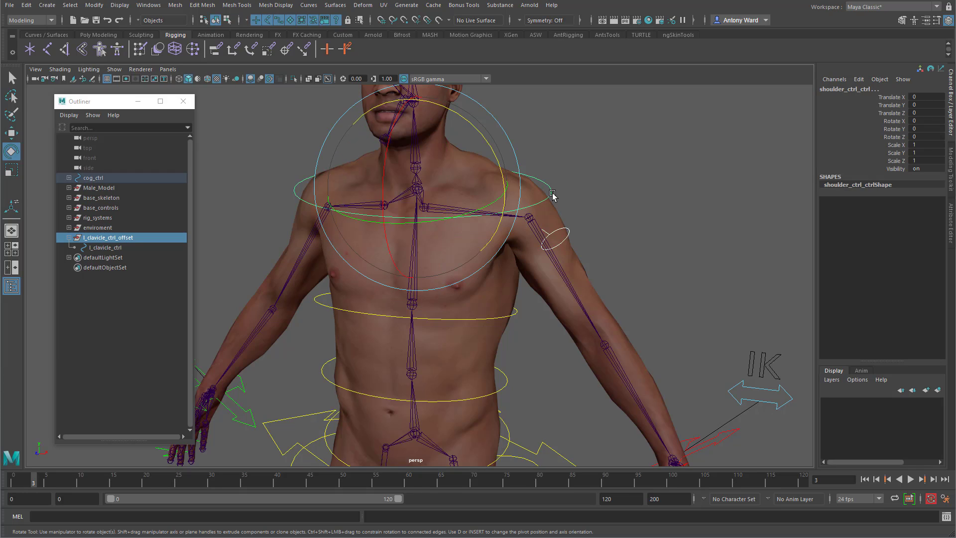
{"action": "key", "text": "p"}
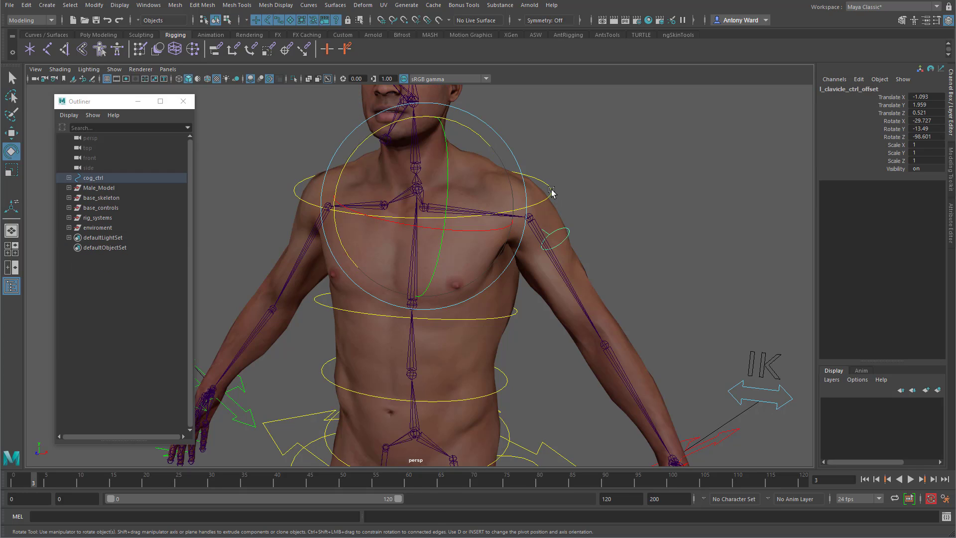
Test that the clavicle control follows by rotating shoulder_ctrl_ctrl, and undo the rotation.
{"action": "left_click", "coordinate": [551, 191]}
{"action": "mouse_move", "coordinate": [417, 173]}
{"action": "left_mouse_down"}
{"action": "mouse_move", "coordinate": [423, 184]}
{"action": "mouse_move", "coordinate": [427, 167]}
{"action": "mouse_move", "coordinate": [394, 178]}
{"action": "mouse_move", "coordinate": [420, 154]}
{"action": "mouse_move", "coordinate": [391, 203]}
{"action": "mouse_move", "coordinate": [420, 151]}
{"action": "mouse_move", "coordinate": [416, 190]}
{"action": "left_mouse_up"}
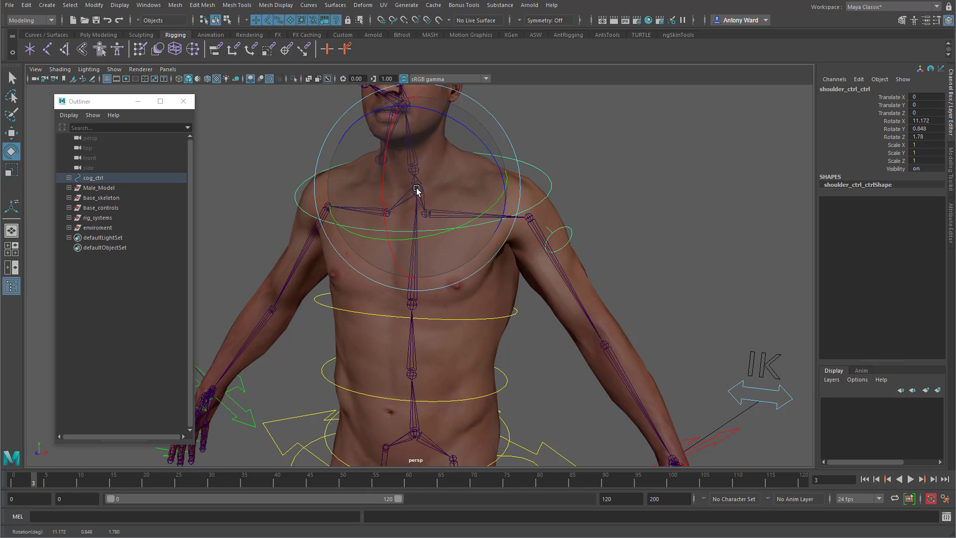
{"action": "key", "text": "ctrl+z"}
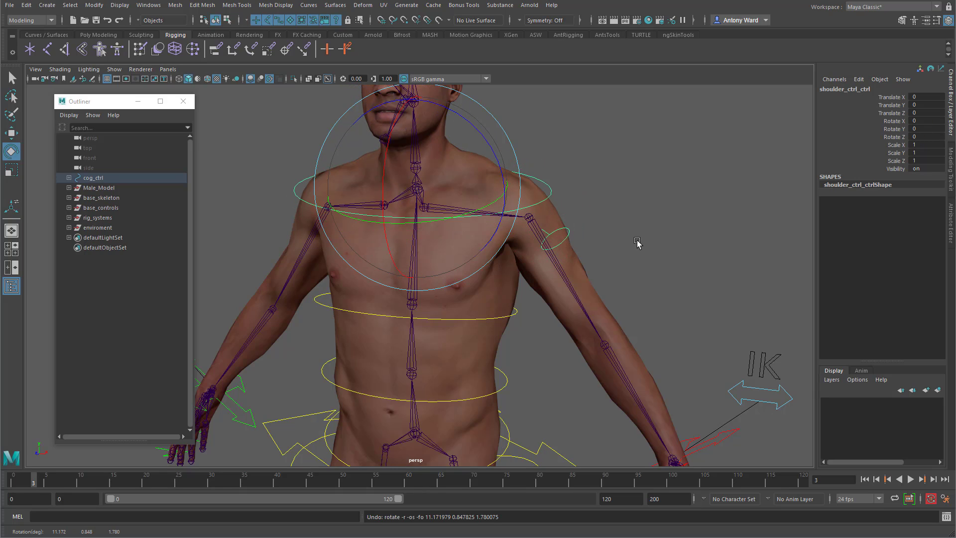
Locate the l_arm joint group inside rig_systems, test moving it slightly and undo the move.
{"action": "left_click", "coordinate": [69, 217]}
{"action": "left_click", "coordinate": [561, 241]}
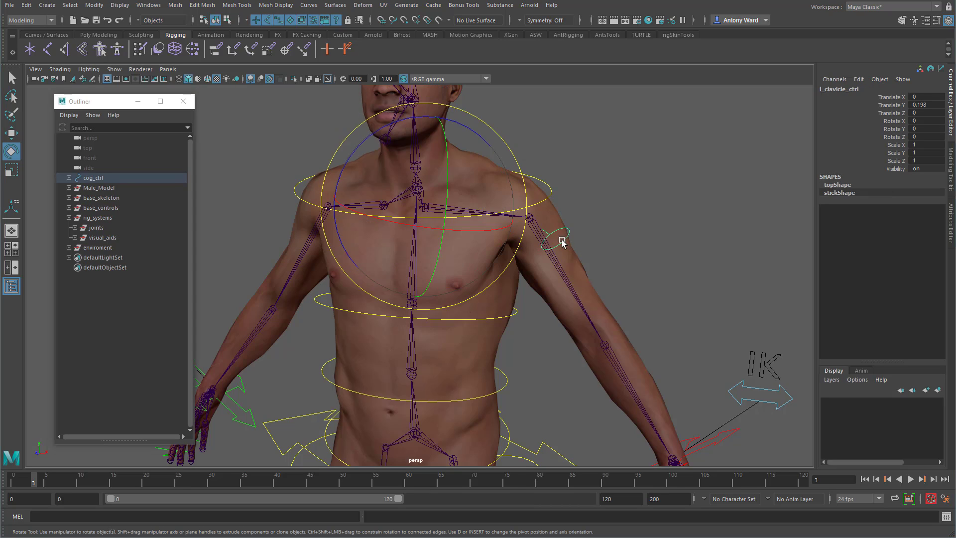
{"action": "left_click", "coordinate": [75, 228]}
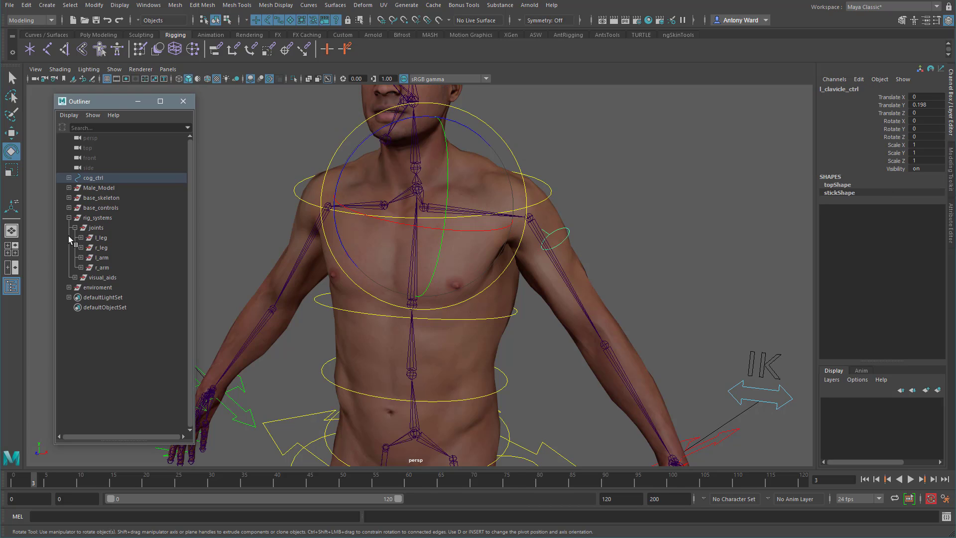
{"action": "left_click", "coordinate": [102, 258]}
{"action": "key", "text": "w"}
{"action": "mouse_move", "coordinate": [532, 219]}
{"action": "left_mouse_down"}
{"action": "mouse_move", "coordinate": [530, 207]}
{"action": "mouse_move", "coordinate": [551, 203]}
{"action": "mouse_move", "coordinate": [542, 207]}
{"action": "left_mouse_up"}
{"action": "key", "text": "ctrl+z"}
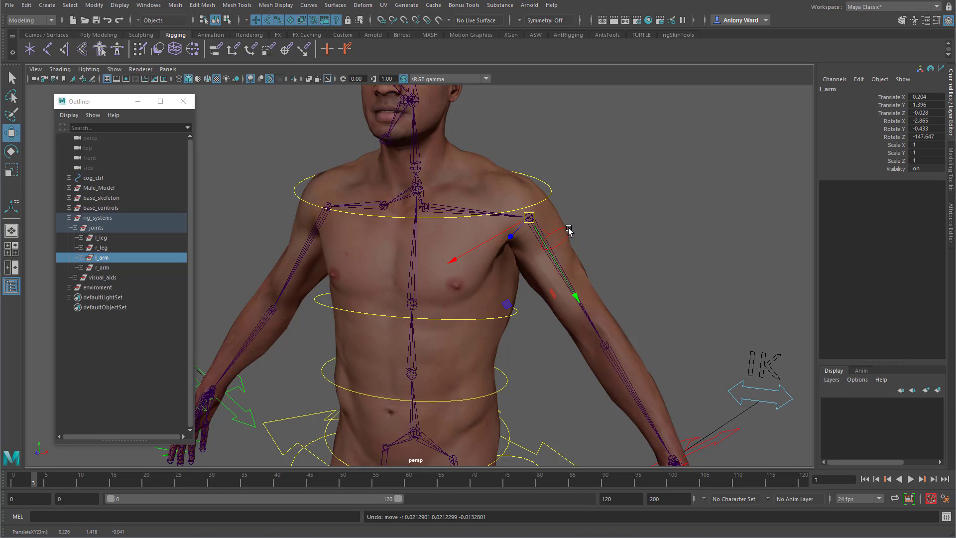
Parent-constrain the l_arm group to l_clavicle_ctrl with Maintain offset enabled.
{"action": "left_click", "coordinate": [568, 230]}
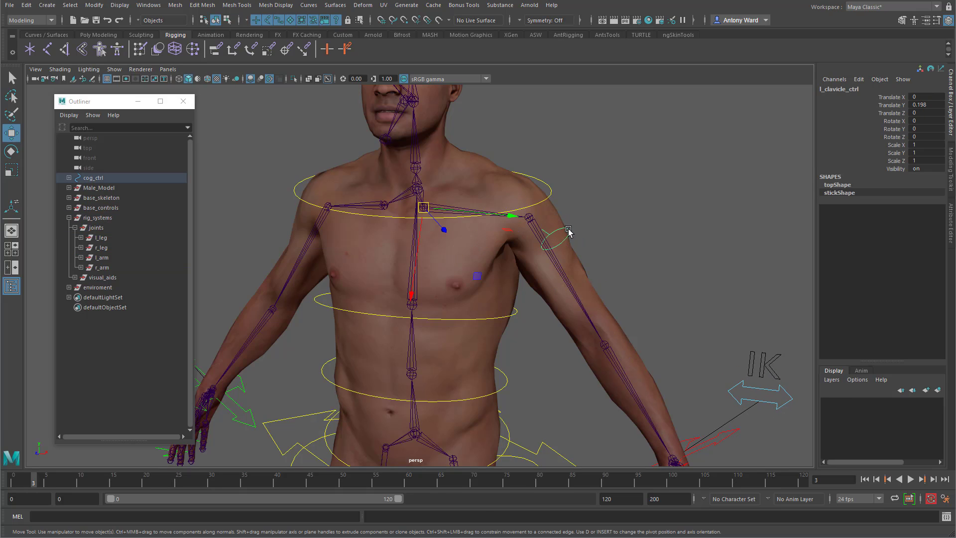
{"action": "left_click", "coordinate": [106, 258]}
{"action": "key", "text": "space"}
{"action": "left_click", "coordinate": [673, 306]}
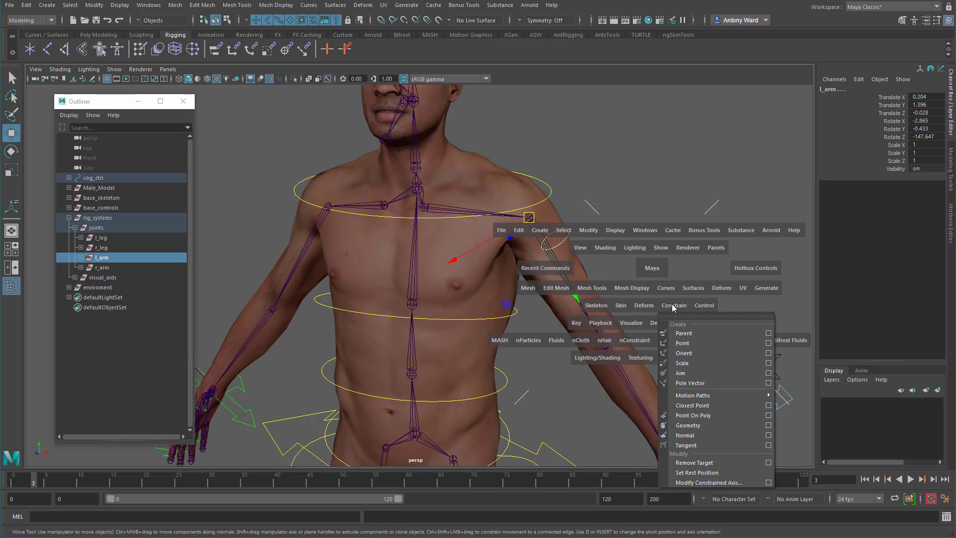
{"action": "left_click", "coordinate": [767, 335]}
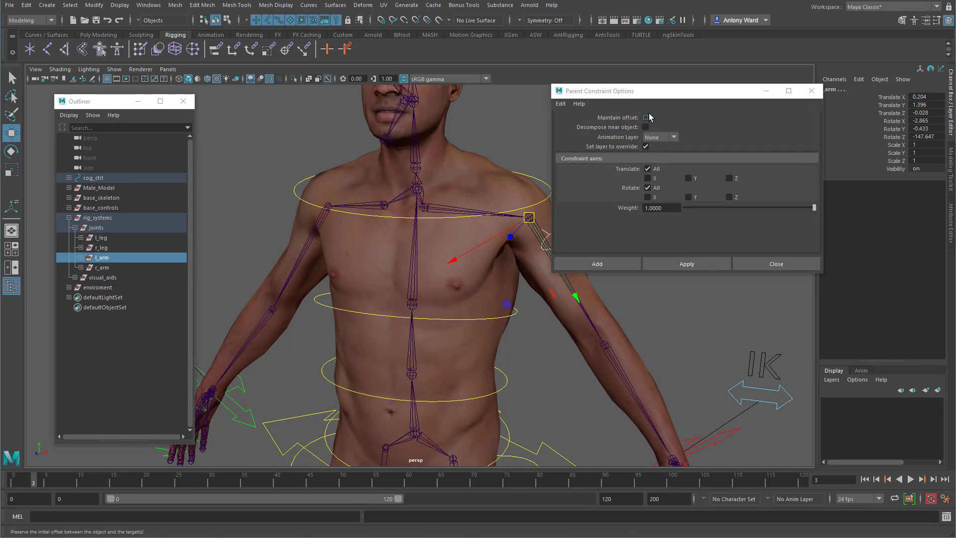
{"action": "left_click", "coordinate": [713, 263]}
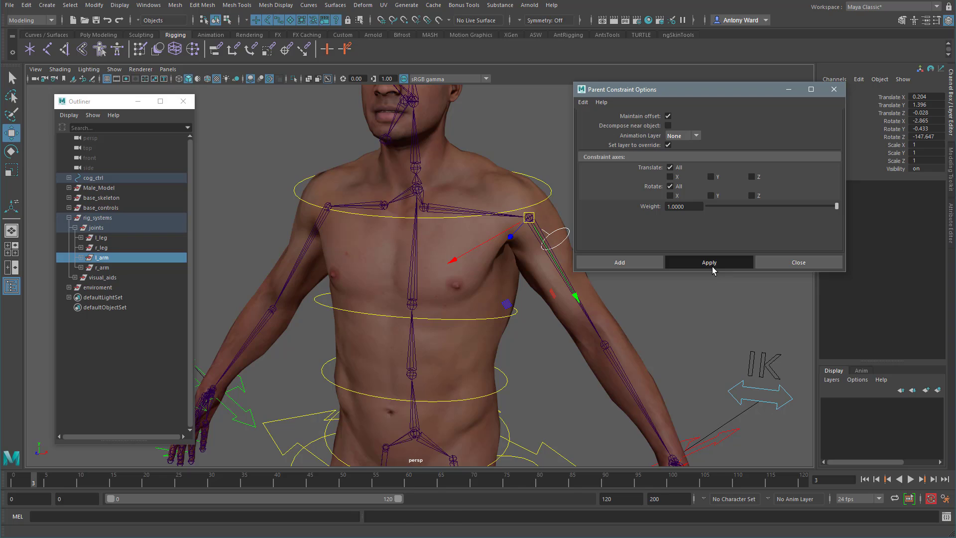
Test that the left arm follows by rotating shoulder_ctrl_ctrl, and undo the rotation.
{"action": "middle_click_drag", "start_coordinate": [504, 294], "coordinate": [490, 228], "text": "alt"}
{"action": "left_click", "coordinate": [500, 193]}
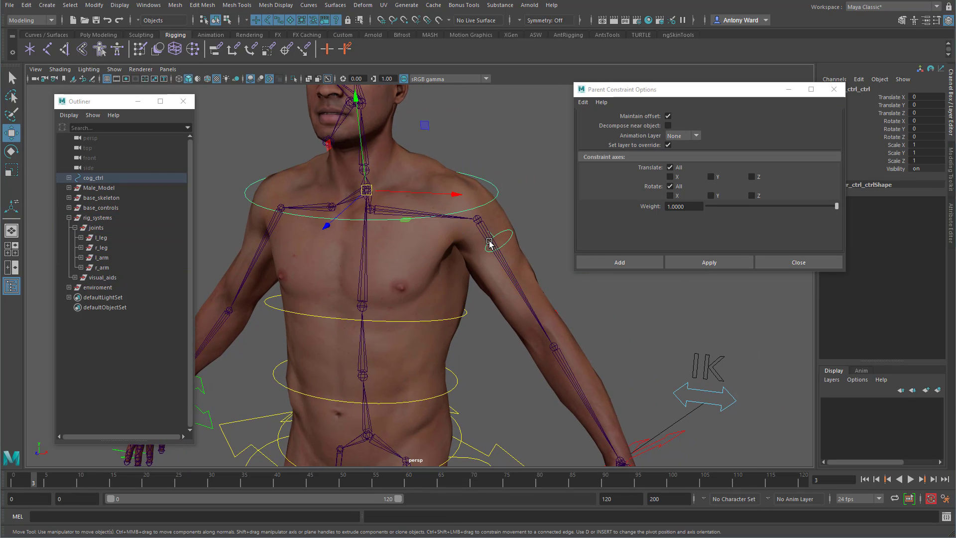
{"action": "key", "text": "e"}
{"action": "left_click_drag", "start_coordinate": [378, 159], "coordinate": [380, 135]}
{"action": "key", "text": "ctrl+z"}
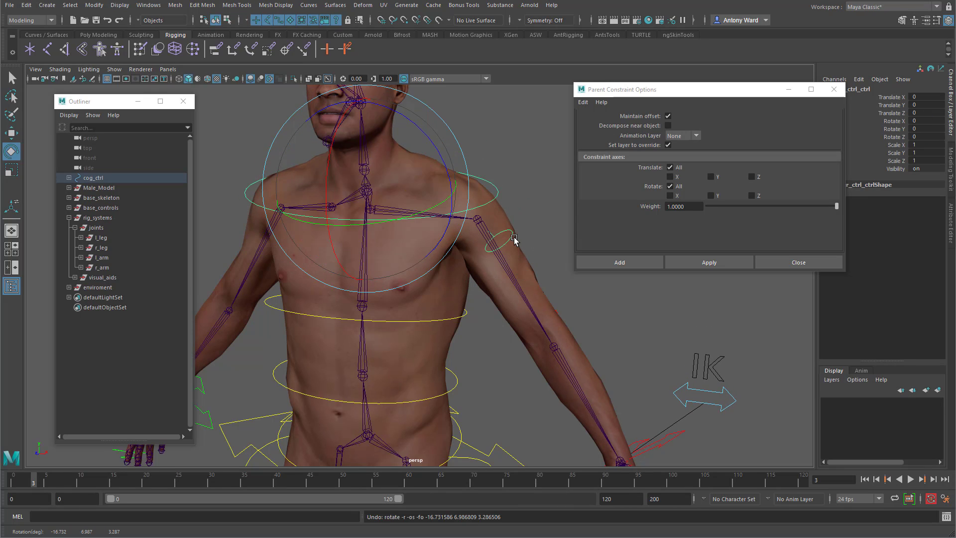
{"action": "key", "text": "ctrl+z"}
Parent-constrain the left clavicle joint of the base skeleton to l_clavicle_ctrl with Maintain offset disabled.
{"action": "key", "text": "t"}
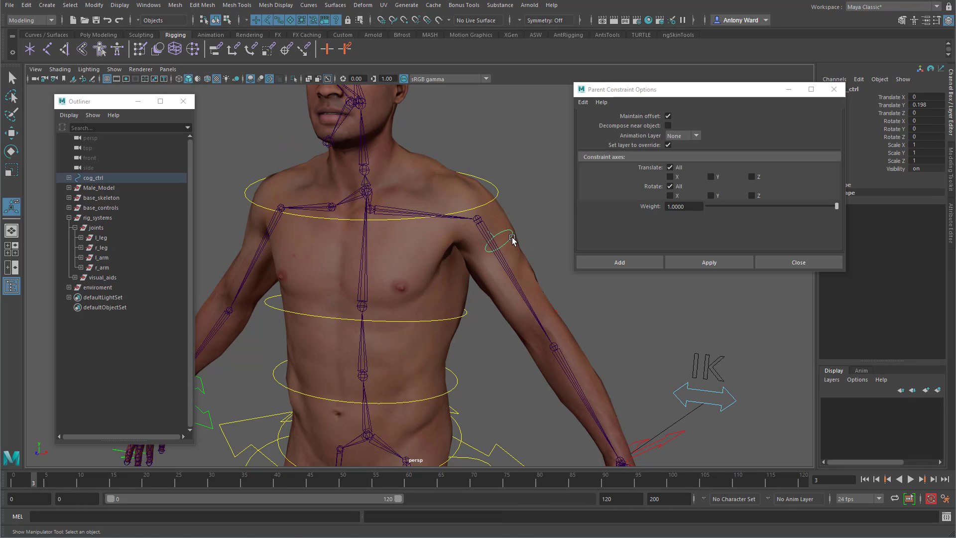
{"action": "left_click", "coordinate": [376, 208], "text": "shift"}
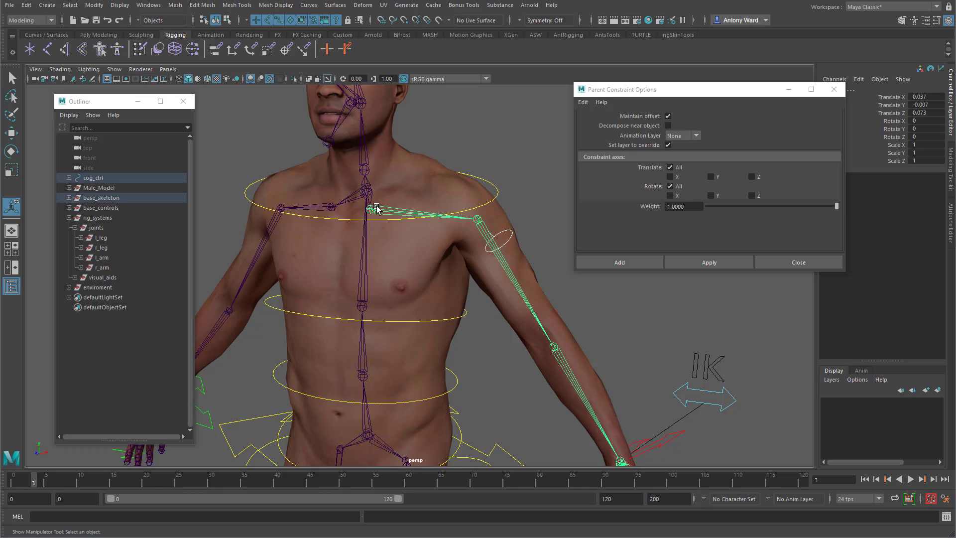
{"action": "left_click", "coordinate": [668, 116]}
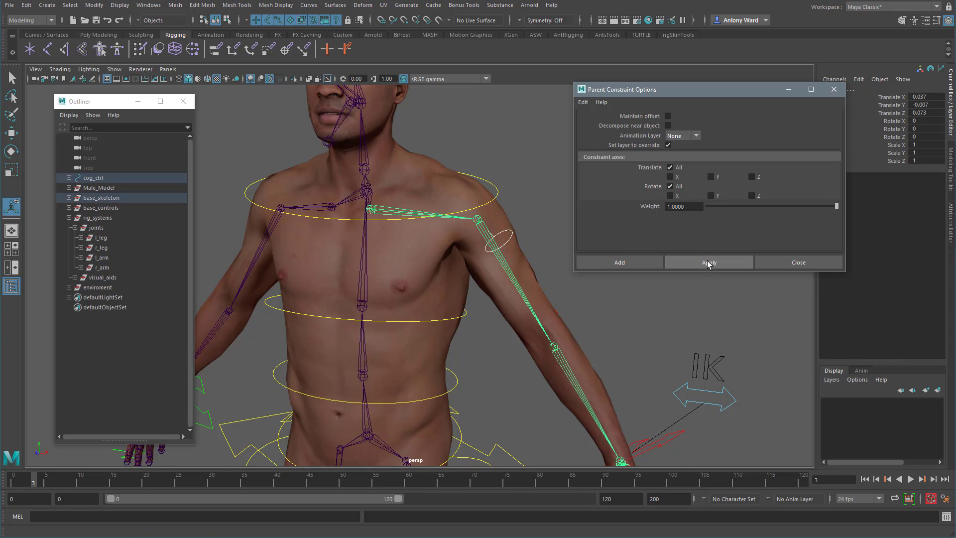
{"action": "left_click", "coordinate": [709, 264]}
Test the left clavicle constraint by rotating l_clavicle_ctrl several ways and the shoulder control, undoing each rotation.
{"action": "left_click", "coordinate": [507, 241]}
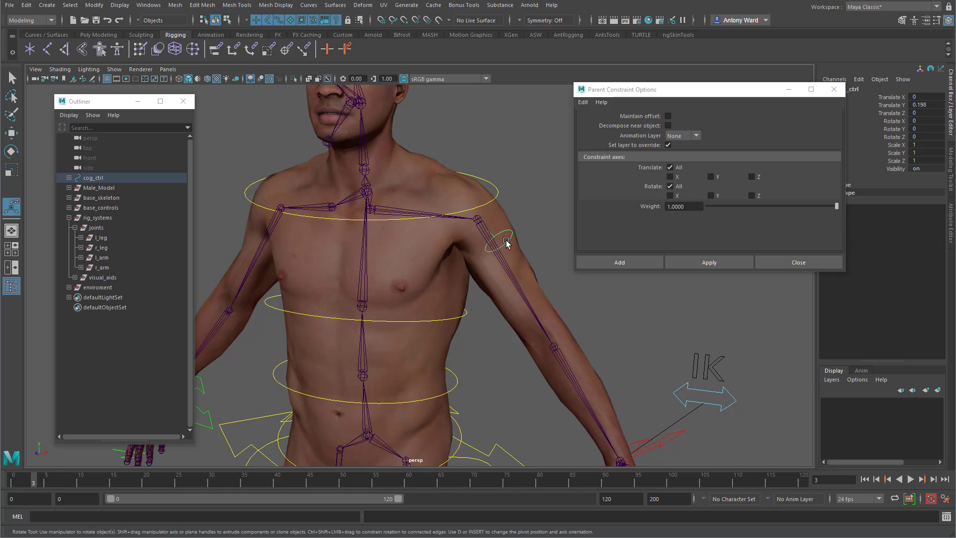
{"action": "key", "text": "e"}
{"action": "mouse_move", "coordinate": [332, 131]}
{"action": "left_mouse_down"}
{"action": "mouse_move", "coordinate": [300, 150]}
{"action": "mouse_move", "coordinate": [320, 133]}
{"action": "mouse_move", "coordinate": [333, 137]}
{"action": "left_mouse_up"}
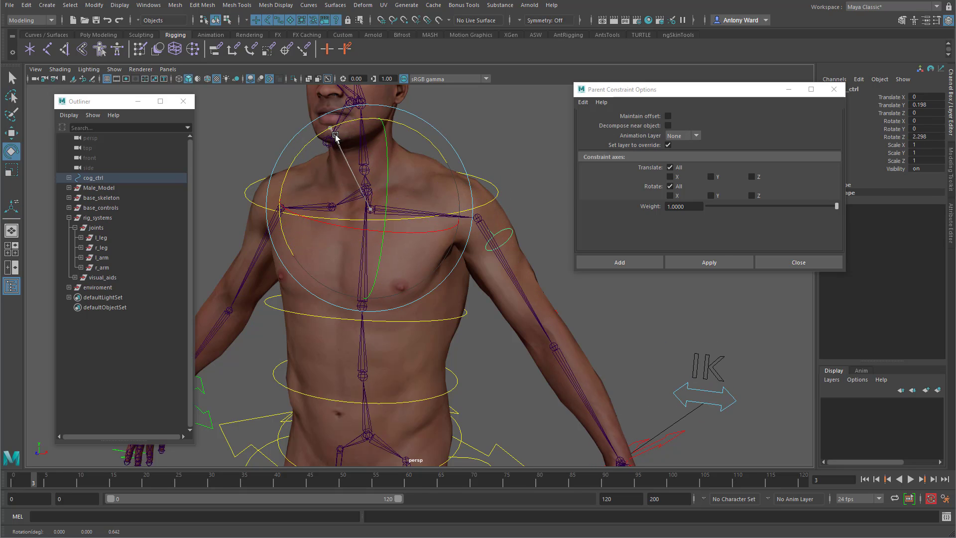
{"action": "key", "text": "ctrl+z"}
{"action": "left_click_drag", "start_coordinate": [418, 193], "coordinate": [331, 169]}
{"action": "key", "text": "ctrl+z"}
{"action": "mouse_move", "coordinate": [329, 132]}
{"action": "left_mouse_down"}
{"action": "mouse_move", "coordinate": [337, 136]}
{"action": "mouse_move", "coordinate": [326, 133]}
{"action": "left_mouse_up"}
{"action": "key", "text": "ctrl+z"}
{"action": "left_click_drag", "start_coordinate": [504, 184], "coordinate": [397, 233]}
{"action": "key", "text": "ctrl+z"}
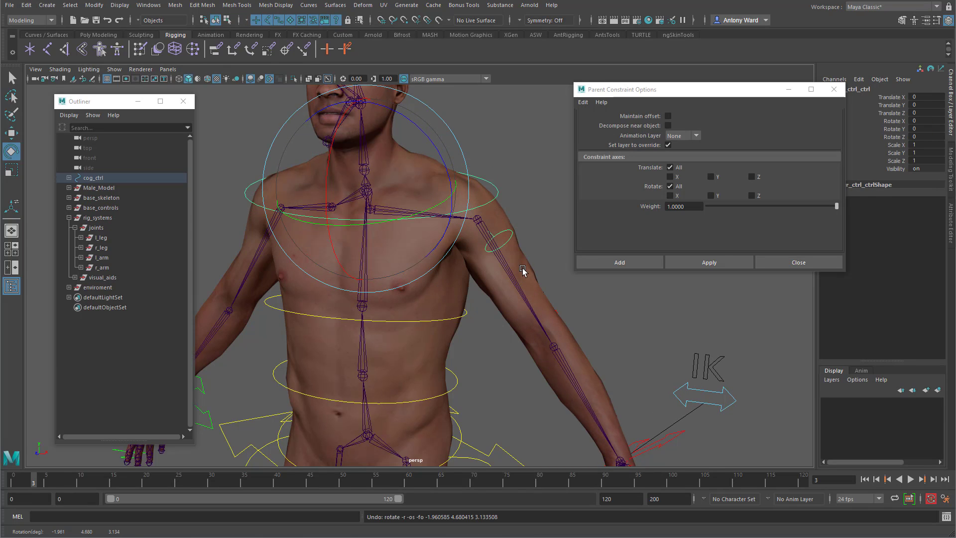
Reveal the left clavicle control in the Outliner hierarchy and duplicate its l_clavicle_ctrl_offset group.
{"action": "left_click_drag", "start_coordinate": [520, 269], "coordinate": [539, 271], "text": "alt"}
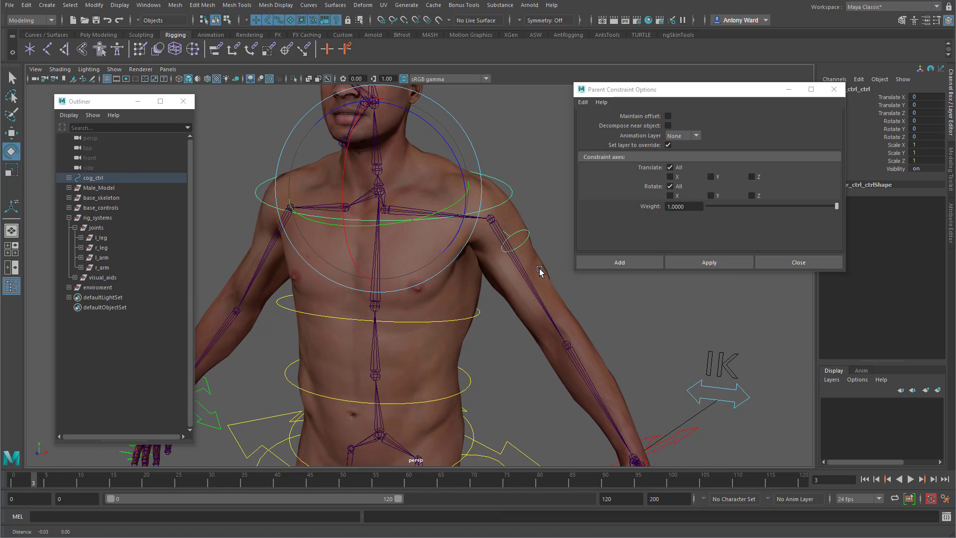
{"action": "left_click", "coordinate": [523, 233]}
{"action": "right_click", "coordinate": [132, 239]}
{"action": "left_click", "coordinate": [152, 268]}
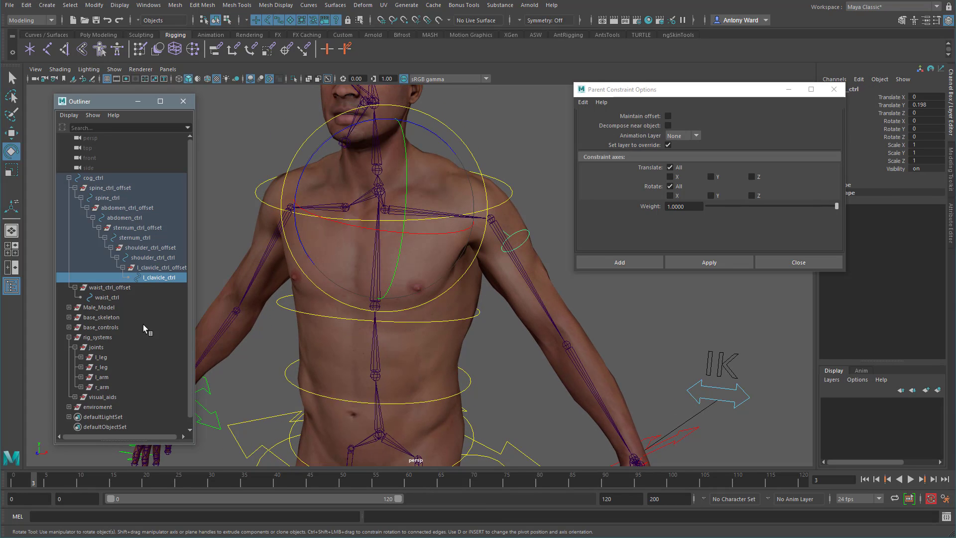
{"action": "left_click_drag", "start_coordinate": [194, 297], "coordinate": [219, 297]}
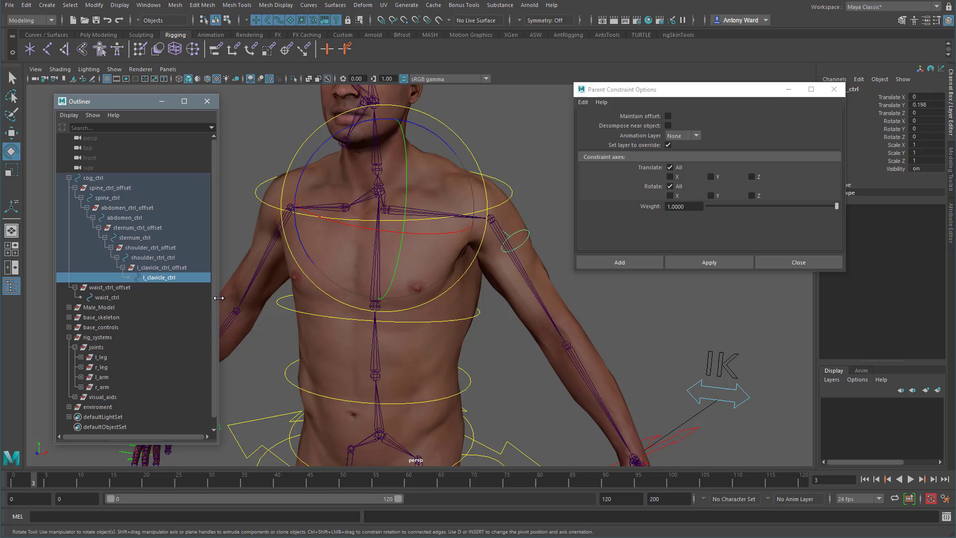
{"action": "left_click", "coordinate": [148, 269]}
{"action": "key", "text": "ctrl+d"}
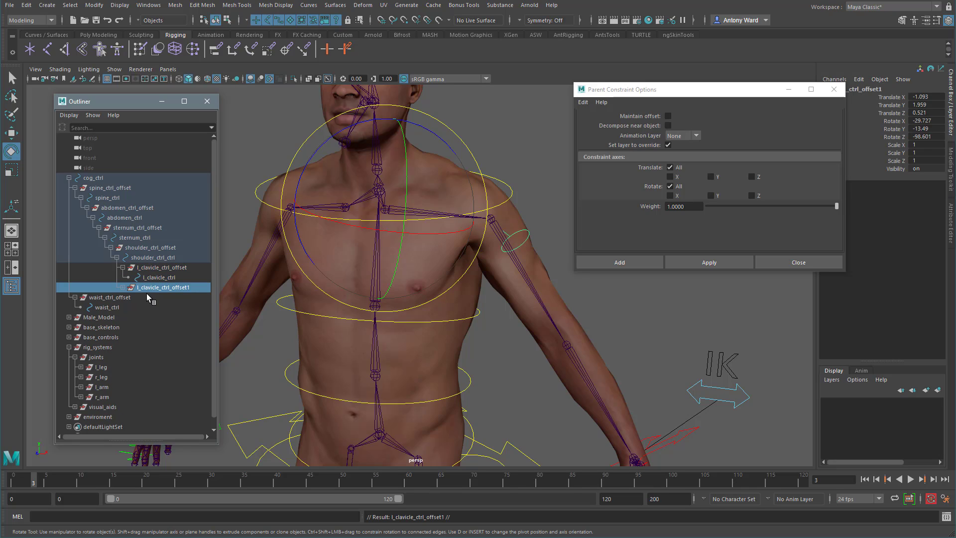
Rename the duplicated group as r_clavicle_ctrl_offset and the control inside it as r_clavicle_ctrl.
{"action": "left_click", "coordinate": [123, 287]}
{"action": "double_click", "coordinate": [156, 288]}
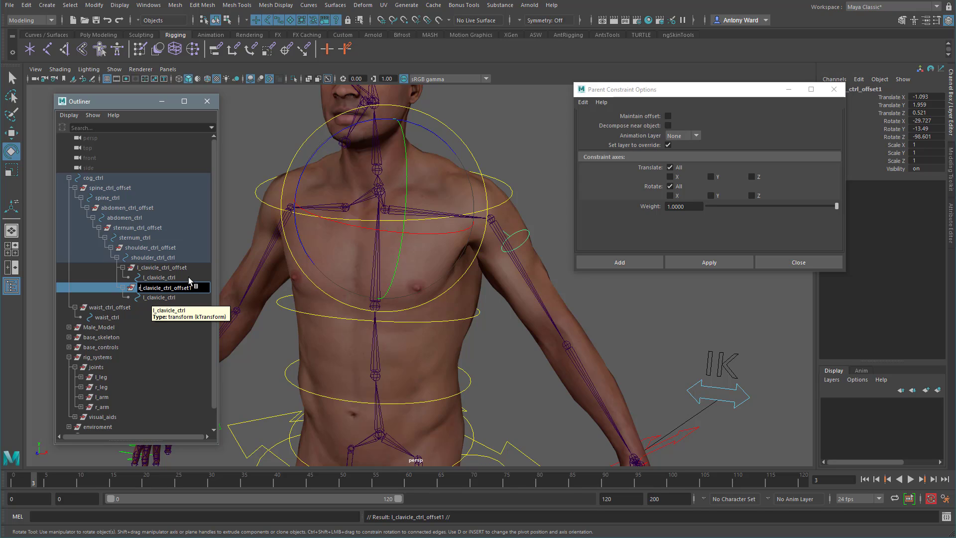
{"action": "double_click", "coordinate": [162, 300]}
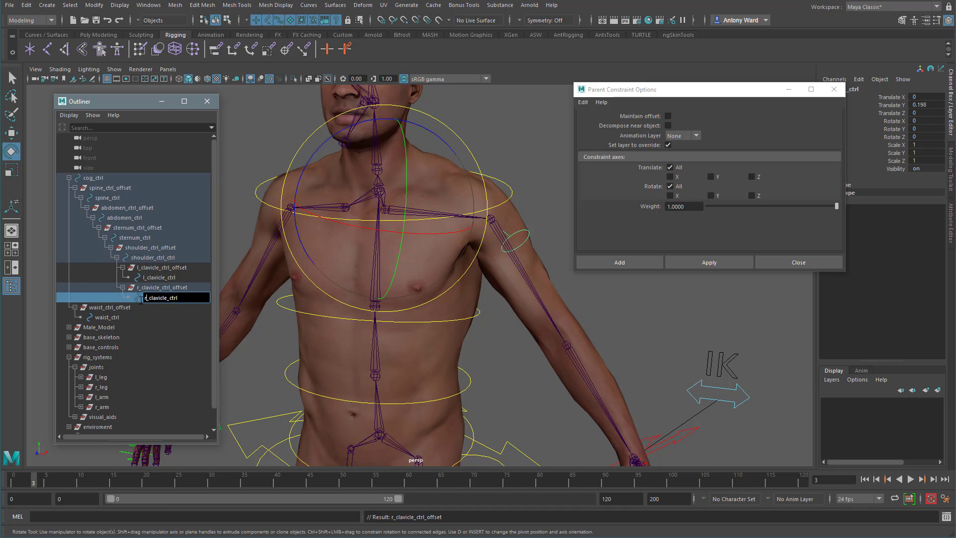
{"action": "key", "text": "Return"}
Align r_clavicle_ctrl_offset to the right clavicle joint with a parent constraint without offset, and delete that constraint.
{"action": "left_click", "coordinate": [541, 185]}
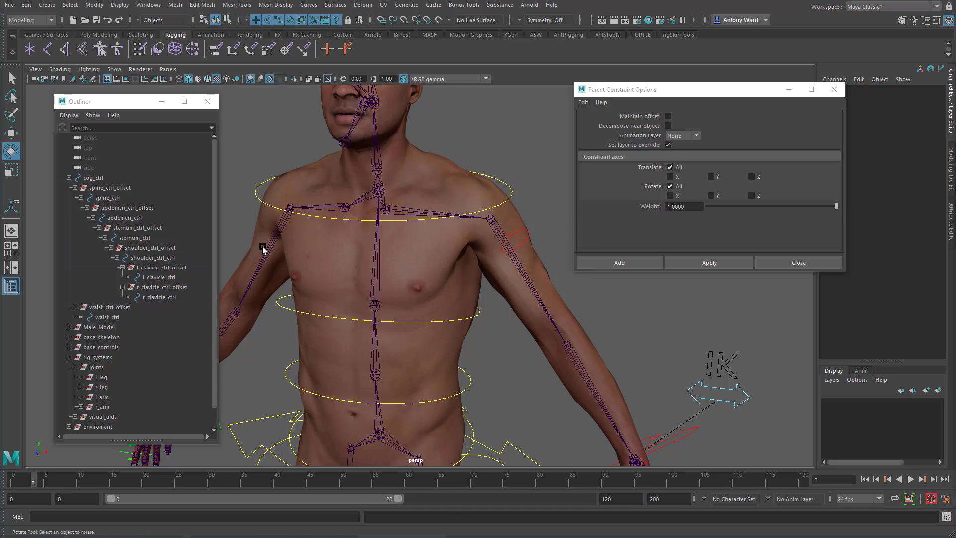
{"action": "left_click", "coordinate": [337, 211]}
{"action": "left_click", "coordinate": [161, 289], "text": "ctrl"}
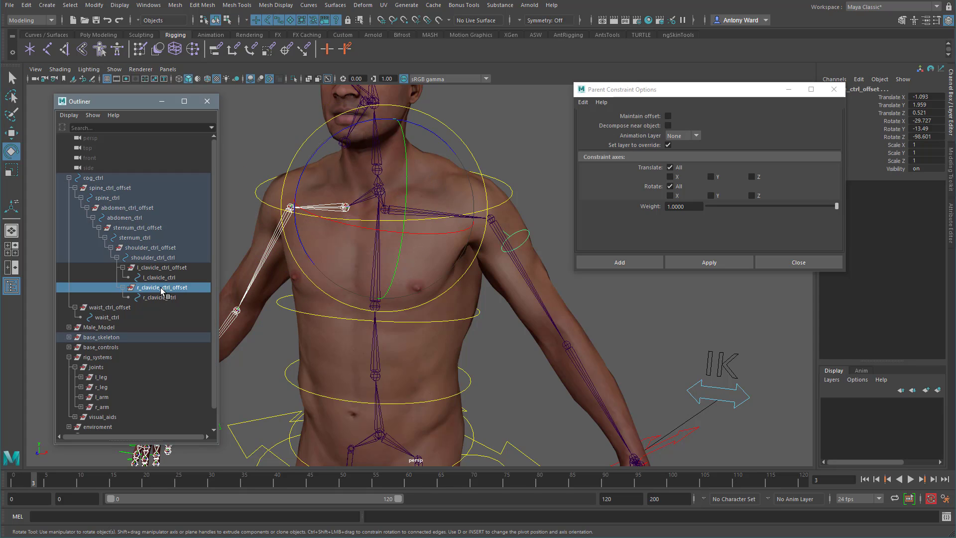
{"action": "left_click", "coordinate": [721, 260]}
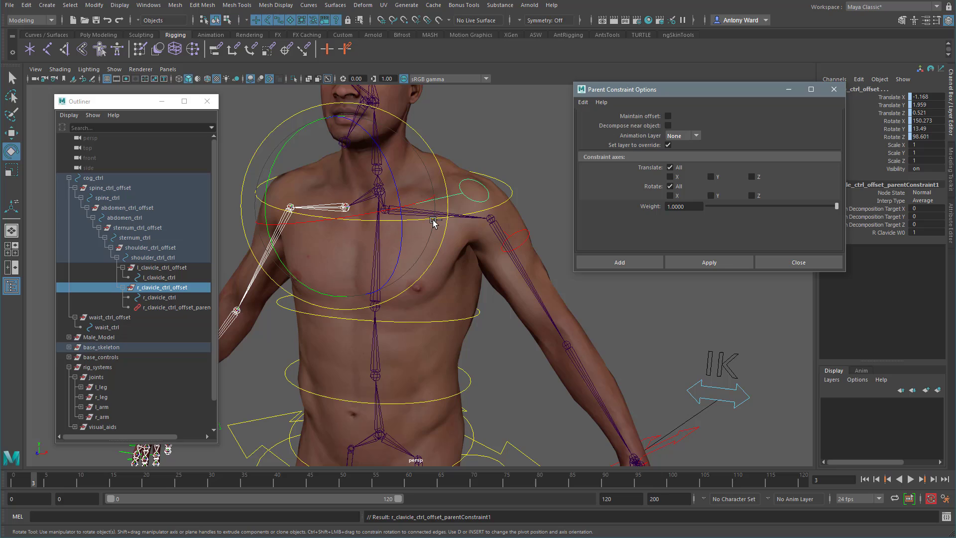
{"action": "middle_click_drag", "start_coordinate": [318, 259], "coordinate": [330, 264], "text": "alt"}
{"action": "left_click", "coordinate": [192, 307]}
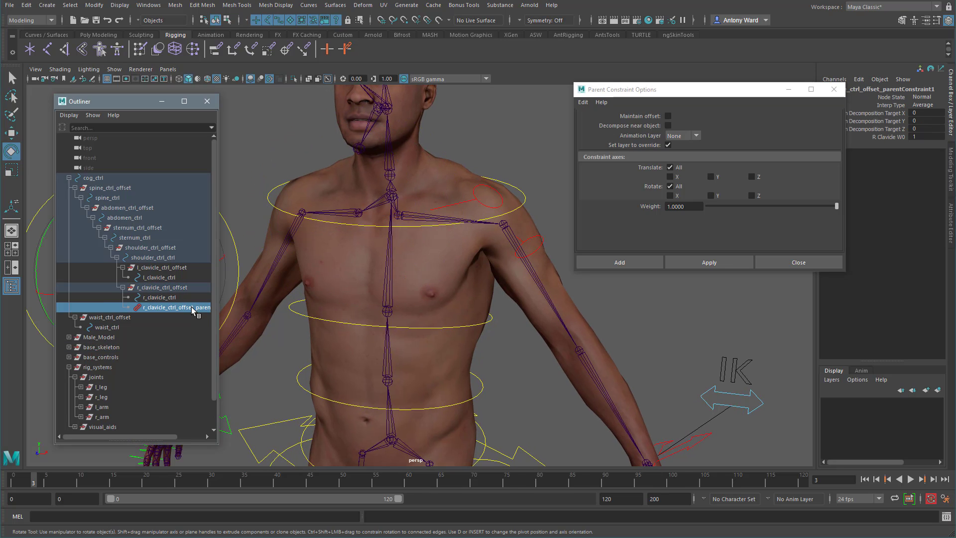
{"action": "key", "text": "Delete"}
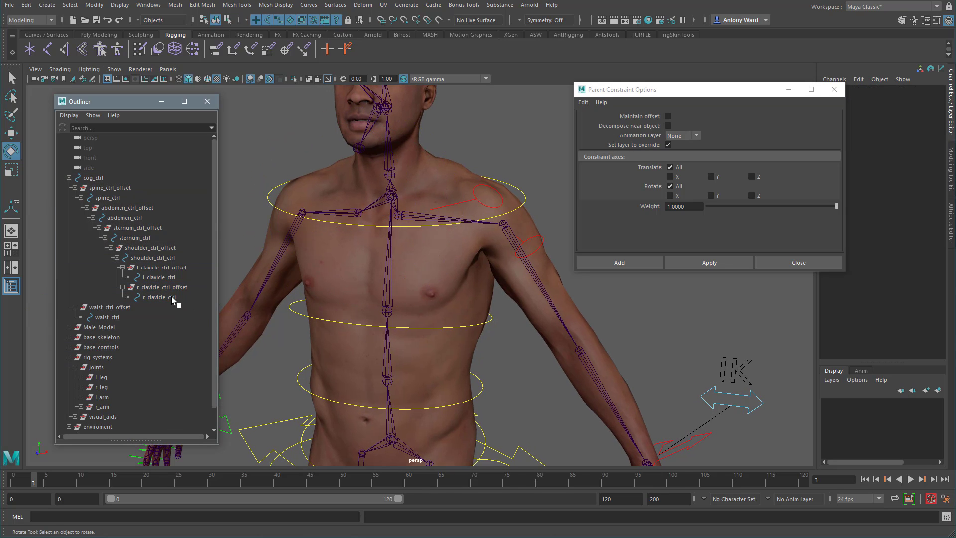
Mirror r_clavicle_ctrl by setting its Scale Y and Scale Z to -1, and freeze its transformations.
{"action": "left_click", "coordinate": [172, 297]}
{"action": "left_click_drag", "start_coordinate": [363, 279], "coordinate": [378, 305], "text": "alt"}
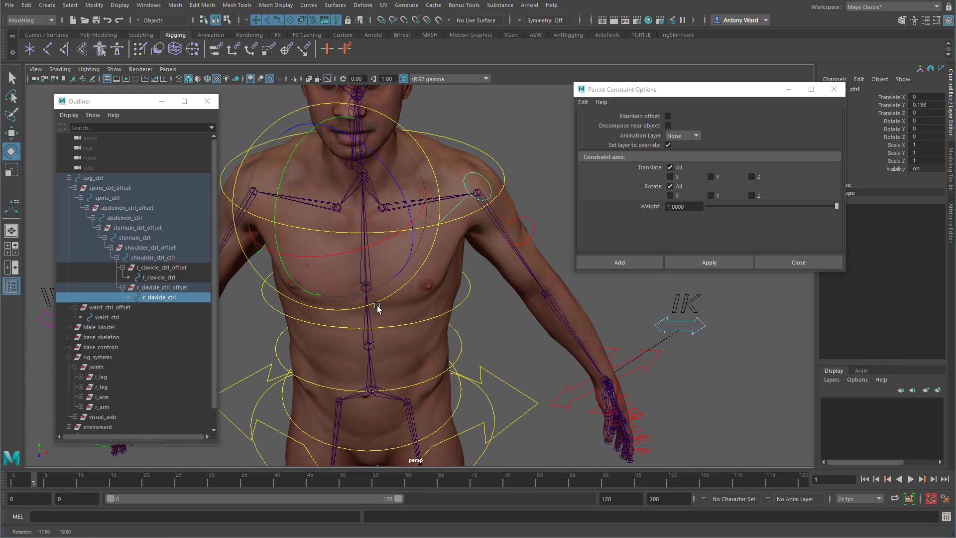
{"action": "key", "text": "r"}
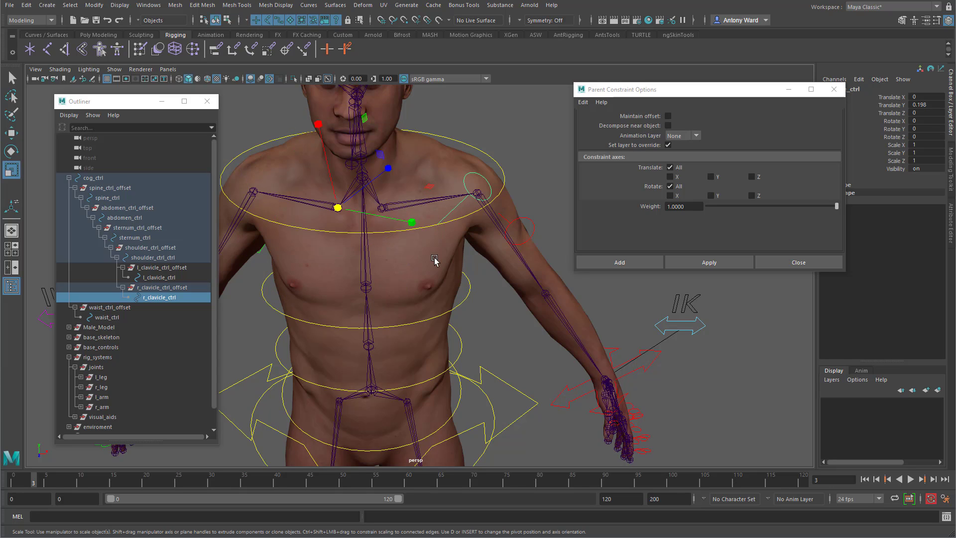
{"action": "left_click_drag", "start_coordinate": [463, 240], "coordinate": [535, 240], "text": "alt"}
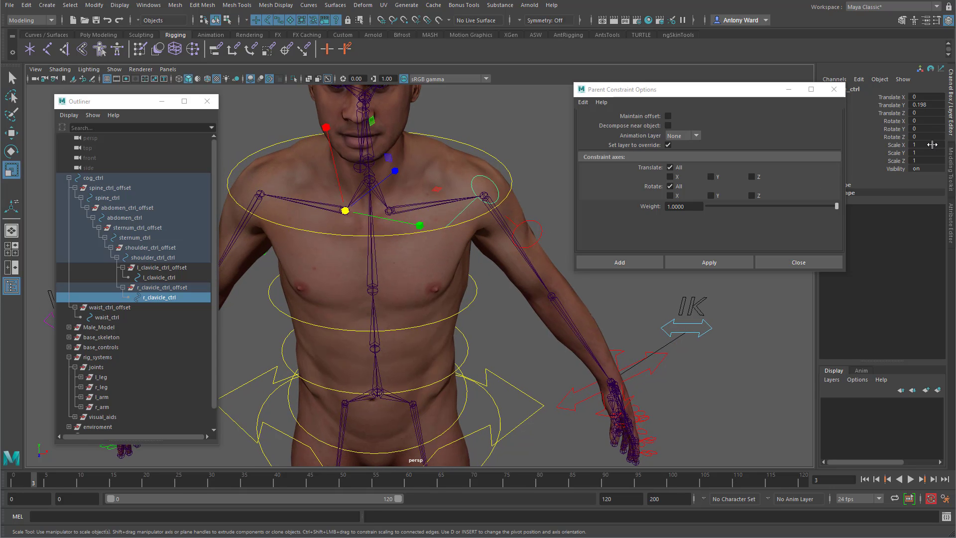
{"action": "left_click_drag", "start_coordinate": [419, 228], "coordinate": [327, 218]}
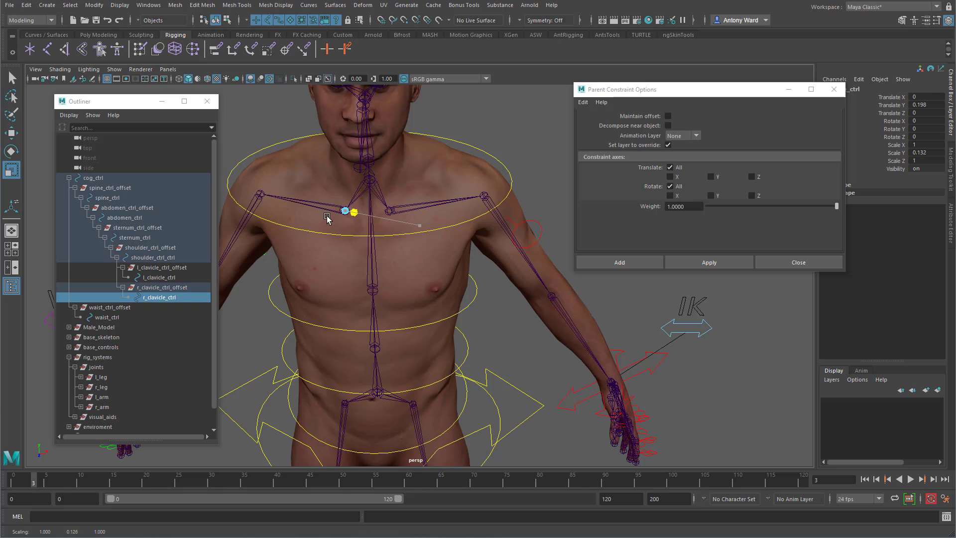
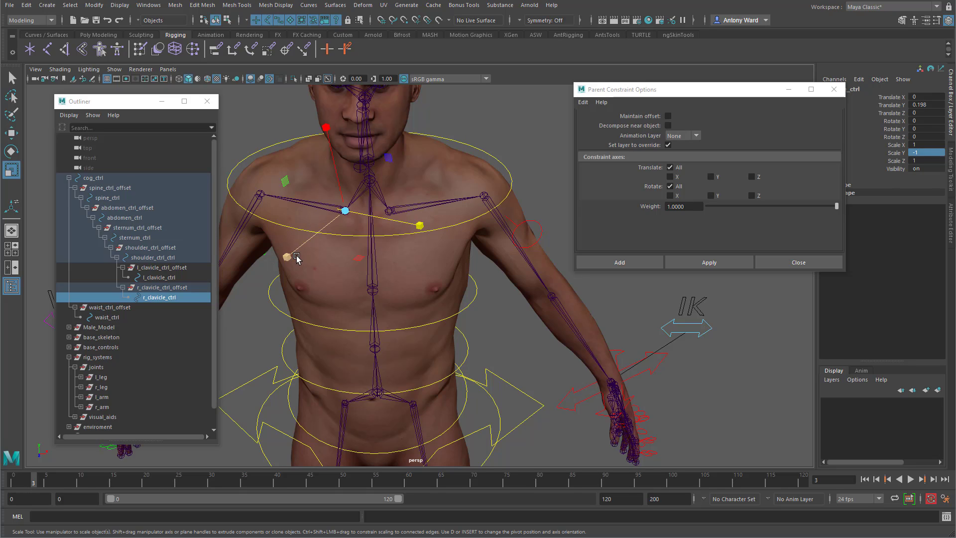
{"action": "left_click_drag", "start_coordinate": [289, 260], "coordinate": [393, 193]}
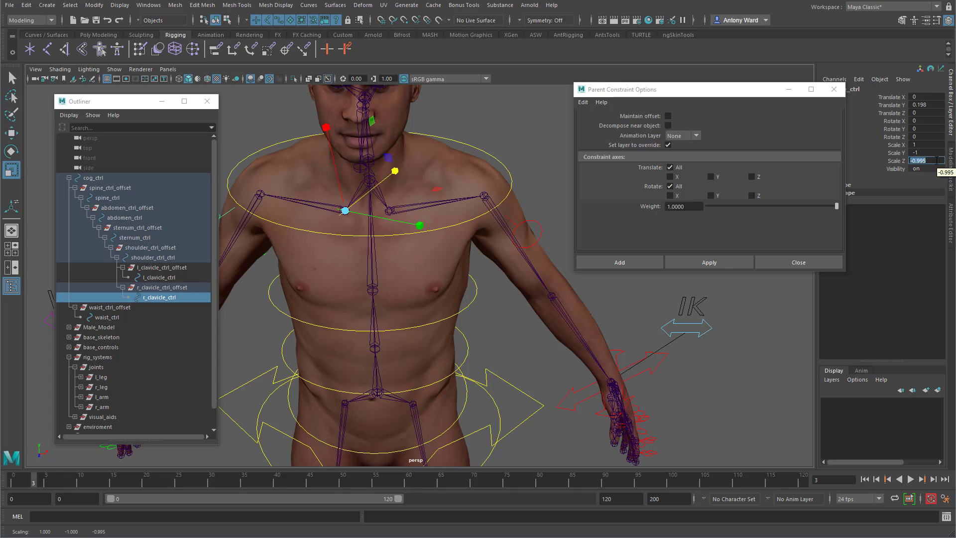
{"action": "left_click_drag", "start_coordinate": [524, 386], "coordinate": [391, 335], "text": "alt"}
{"action": "right_click_drag", "start_coordinate": [391, 335], "coordinate": [392, 348], "text": "alt"}
{"action": "left_click_drag", "start_coordinate": [392, 348], "coordinate": [386, 367], "text": "alt"}
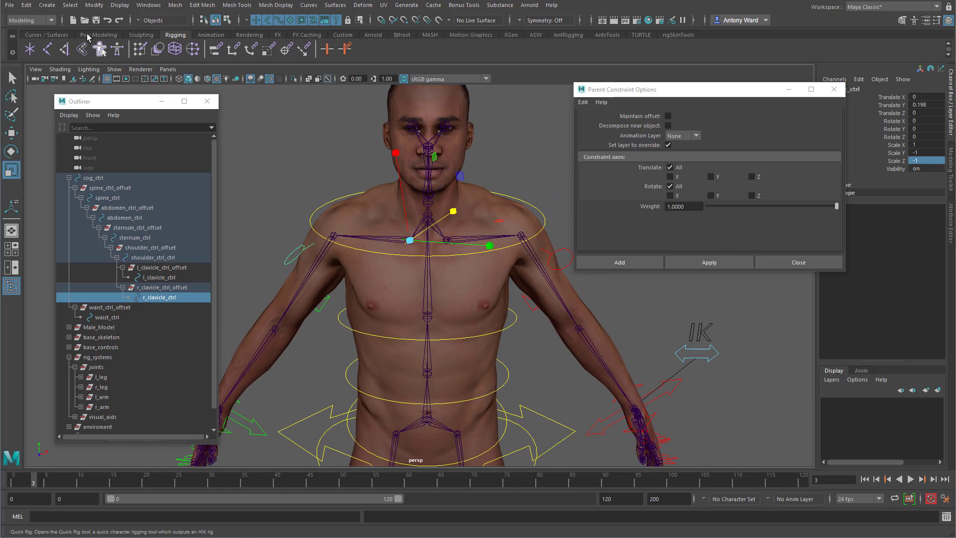
{"action": "left_click", "coordinate": [94, 5]}
{"action": "left_click", "coordinate": [107, 50]}
Hide the joints in the viewport so they do not block component selection on the right clavicle control.
{"action": "right_click_drag", "start_coordinate": [298, 300], "coordinate": [362, 290], "text": "alt"}
{"action": "middle_click_drag", "start_coordinate": [362, 289], "coordinate": [320, 284], "text": "alt"}
{"action": "right_click", "coordinate": [248, 242]}
{"action": "left_click", "coordinate": [227, 247]}
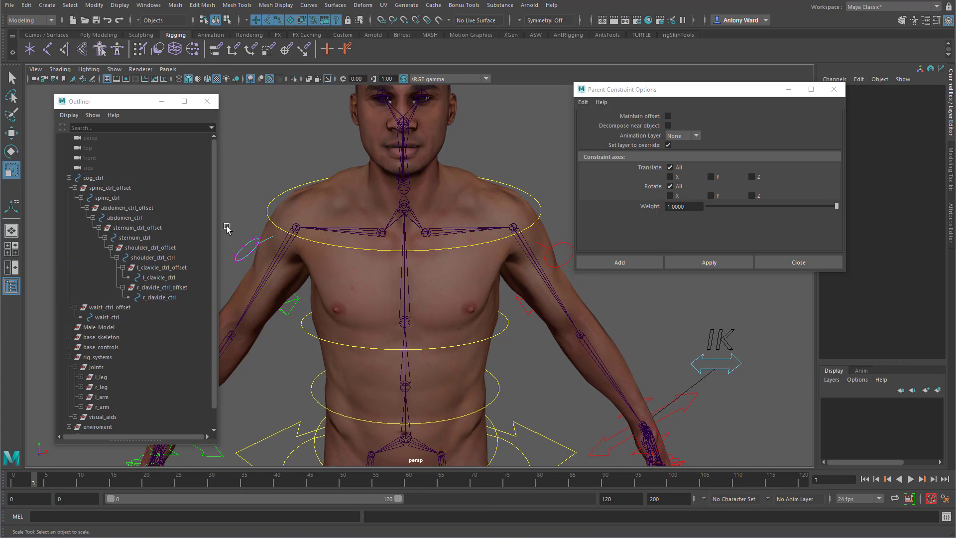
{"action": "left_click_drag", "start_coordinate": [331, 280], "coordinate": [331, 281]}
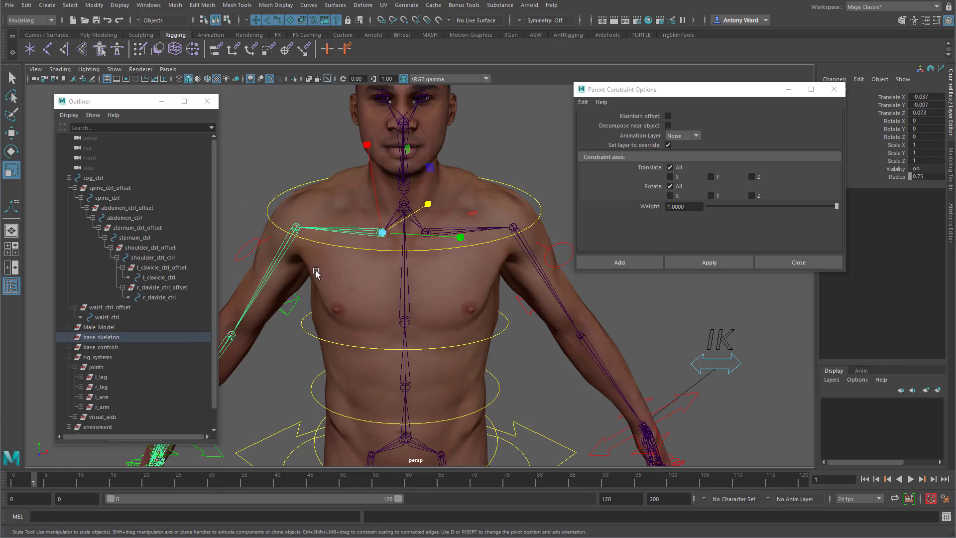
{"action": "right_click", "coordinate": [250, 243]}
{"action": "left_click", "coordinate": [228, 246]}
{"action": "left_click", "coordinate": [114, 69]}
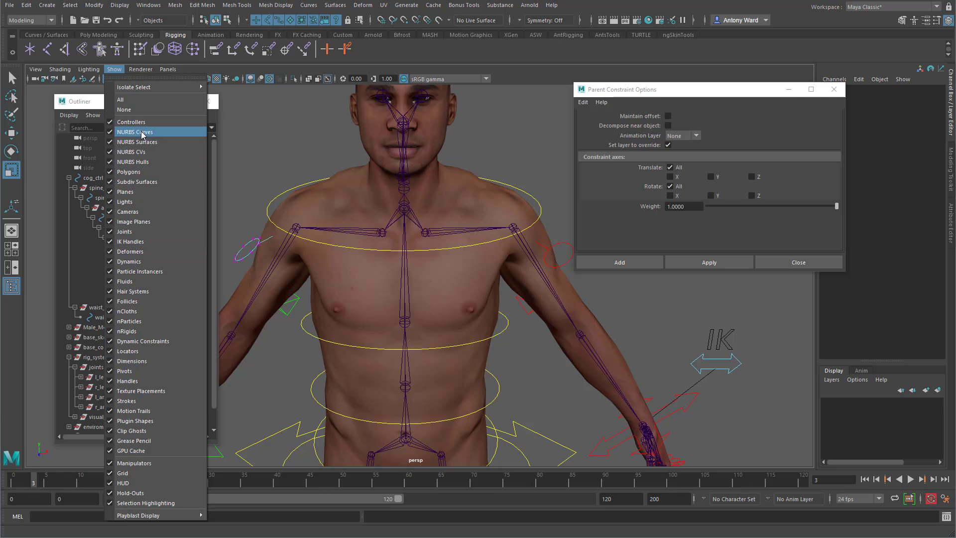
{"action": "left_click", "coordinate": [127, 231]}
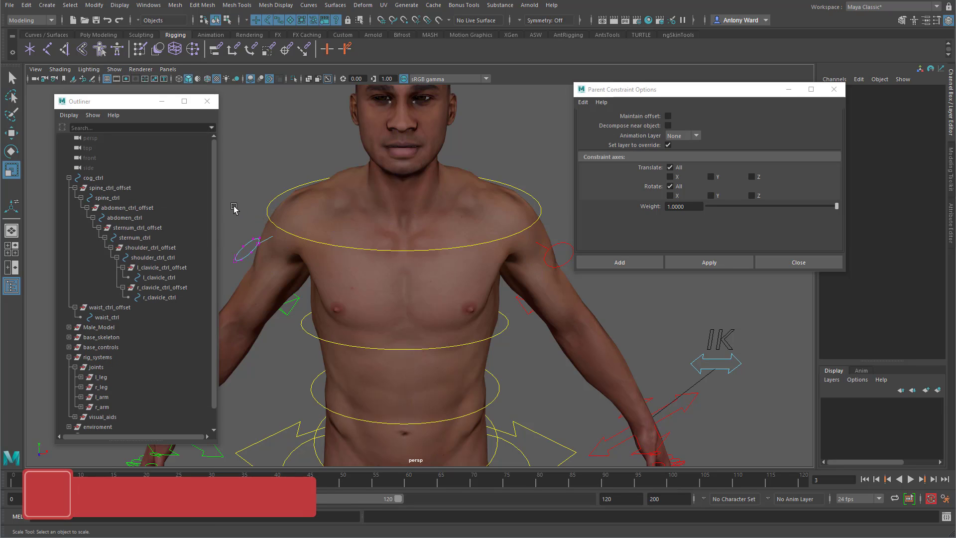
Select the control vertices of r_clavicle_ctrl, rotate them so its ring mirrors the left clavicle control, and return to object mode.
{"action": "left_click_drag", "start_coordinate": [234, 208], "coordinate": [312, 284]}
{"action": "key", "text": "e"}
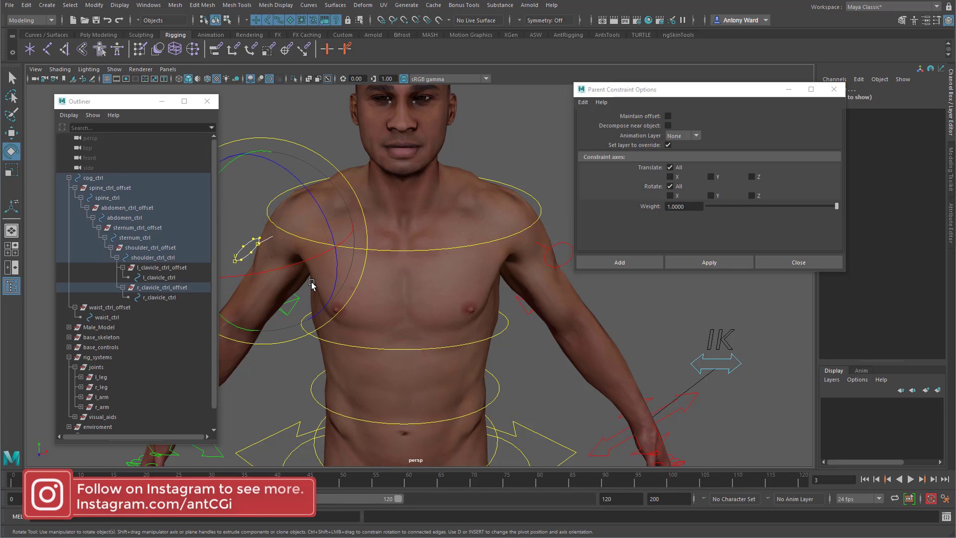
{"action": "left_click_drag", "start_coordinate": [298, 245], "coordinate": [350, 236], "text": "alt"}
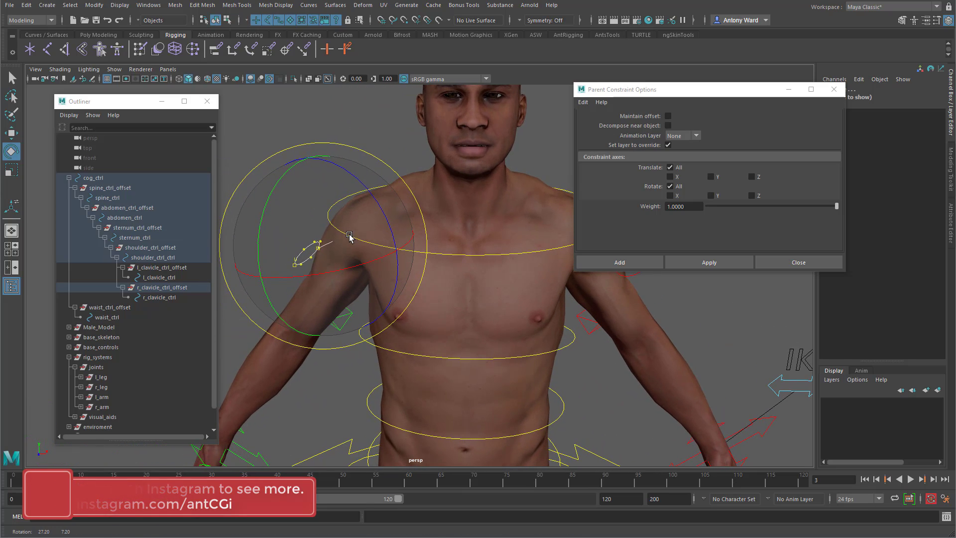
{"action": "left_click_drag", "start_coordinate": [383, 223], "coordinate": [391, 249]}
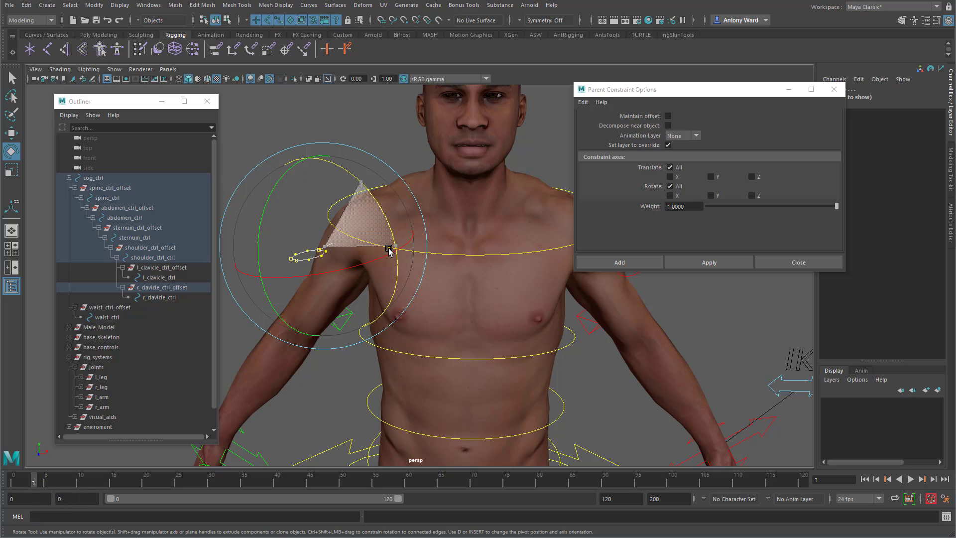
{"action": "left_click", "coordinate": [760, 262]}
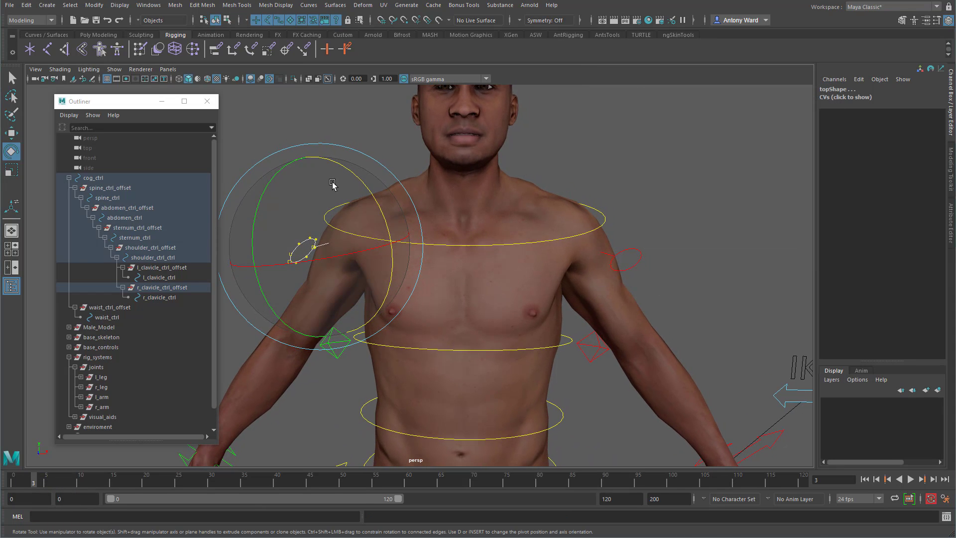
{"action": "left_click_drag", "start_coordinate": [342, 165], "coordinate": [376, 242]}
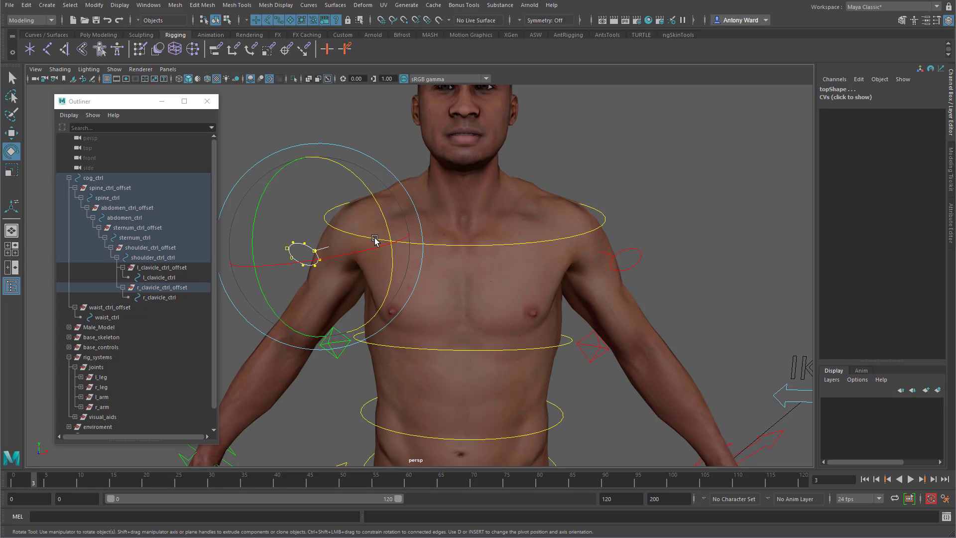
{"action": "right_click_drag", "start_coordinate": [304, 247], "coordinate": [348, 219]}
{"action": "left_click", "coordinate": [693, 307]}
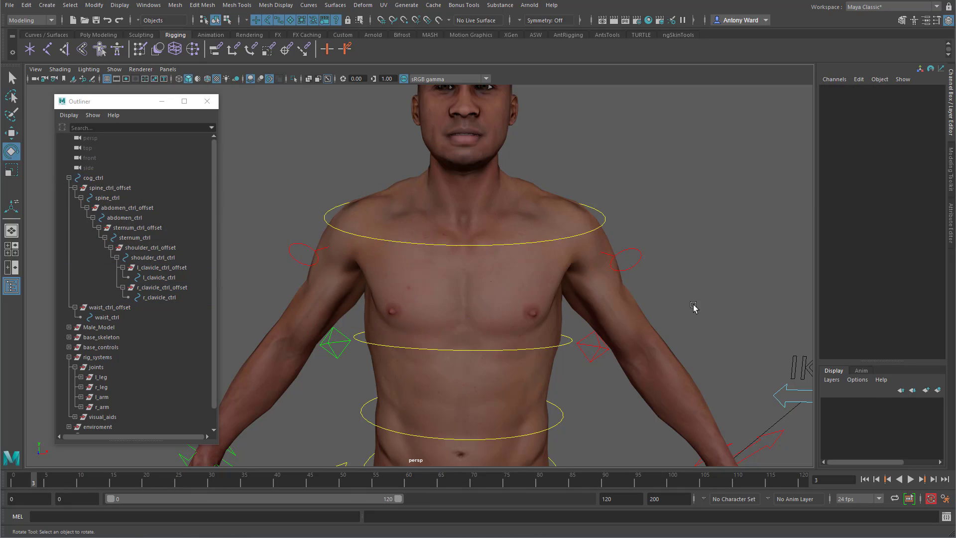
Show the joints in the viewport again.
{"action": "right_click_drag", "start_coordinate": [694, 307], "coordinate": [408, 291], "text": "alt"}
{"action": "left_click_drag", "start_coordinate": [408, 291], "coordinate": [438, 299], "text": "alt"}
{"action": "right_click_drag", "start_coordinate": [438, 299], "coordinate": [664, 265], "text": "alt"}
{"action": "left_click", "coordinate": [114, 69]}
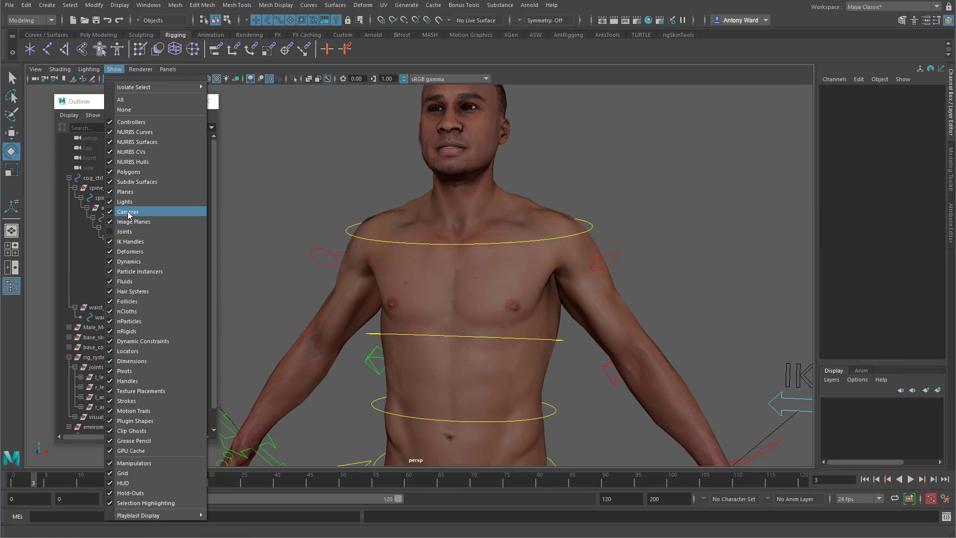
{"action": "left_click", "coordinate": [133, 233]}
Parent-constrain the right clavicle joint to r_clavicle_ctrl with Maintain offset off.
{"action": "left_click_drag", "start_coordinate": [340, 280], "coordinate": [359, 302], "text": "alt"}
{"action": "left_click", "coordinate": [302, 254]}
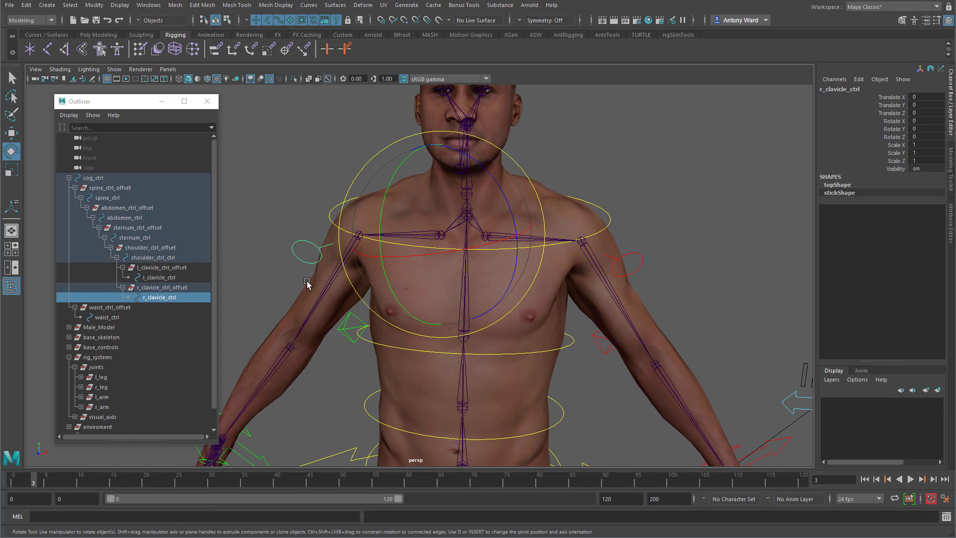
{"action": "key", "text": "t"}
{"action": "left_click", "coordinate": [427, 238], "text": "shift"}
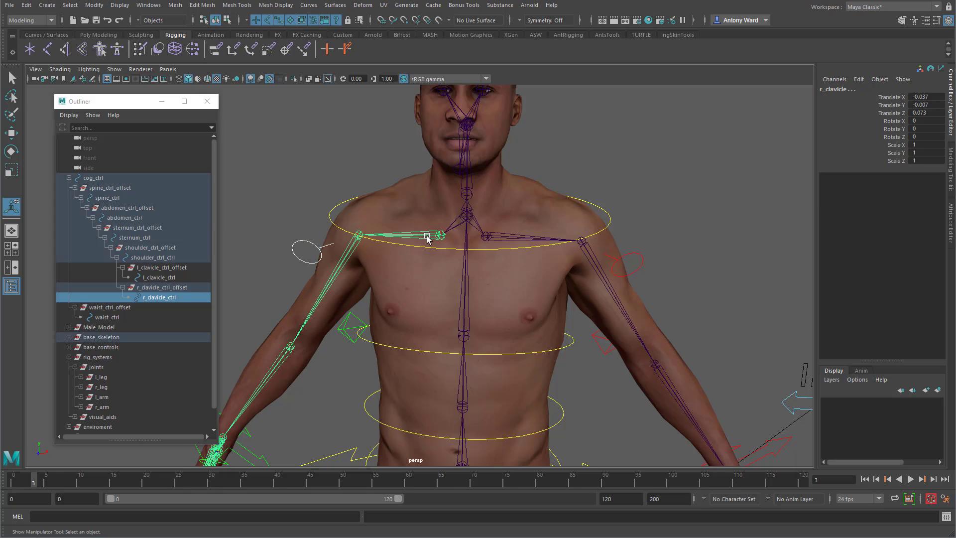
{"action": "key", "text": "space"}
{"action": "left_click", "coordinate": [449, 274]}
{"action": "left_click", "coordinate": [544, 302]}
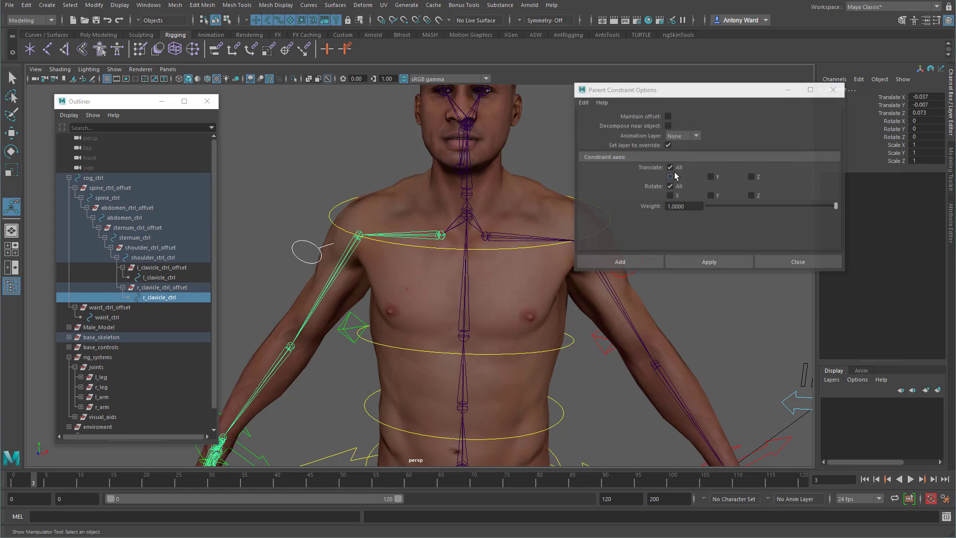
{"action": "left_click", "coordinate": [710, 264]}
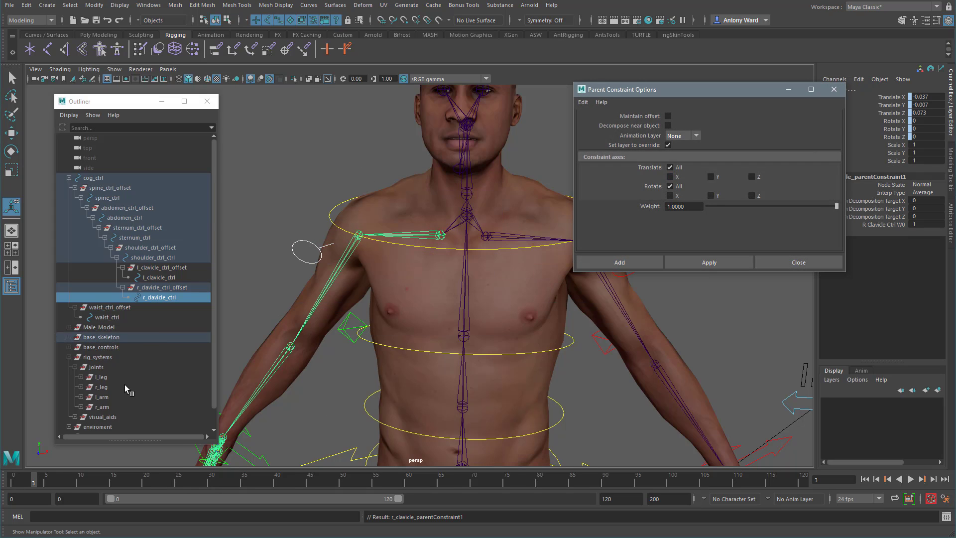
Test-move the r_arm group from the rig's joints hierarchy and undo the move.
{"action": "scroll", "coordinate": [125, 384], "scroll_direction": "down", "scroll_amount": 1}
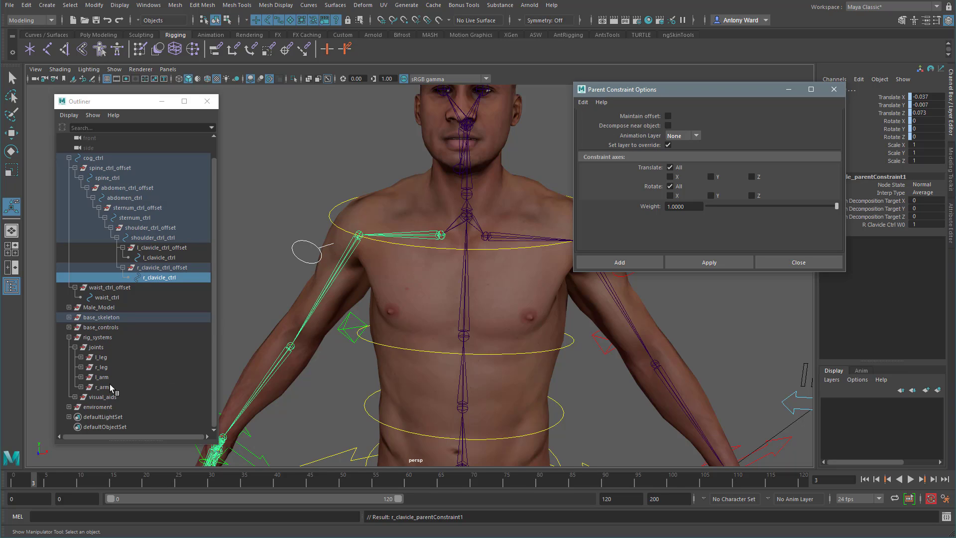
{"action": "left_click", "coordinate": [102, 387]}
{"action": "key", "text": "w"}
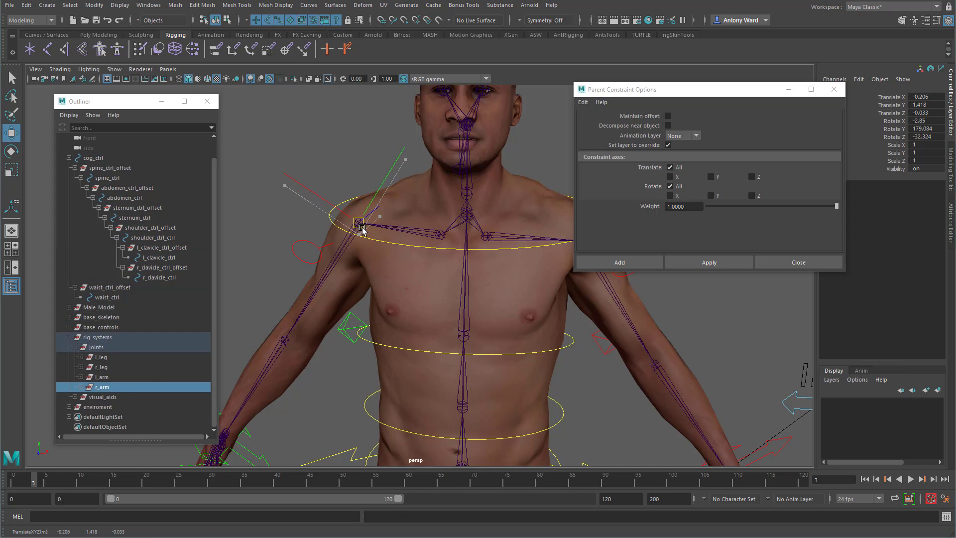
{"action": "key", "text": "ctrl+z"}
Parent-constrain the r_arm group to r_clavicle_ctrl, undoing the version without offset and applying it with Maintain offset enabled.
{"action": "left_click", "coordinate": [169, 277]}
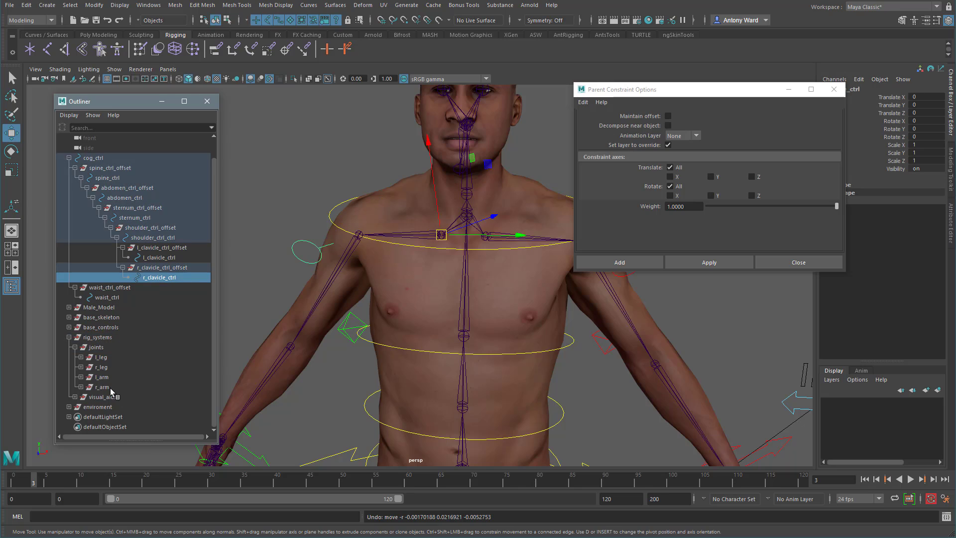
{"action": "left_click", "coordinate": [102, 387], "text": "ctrl"}
{"action": "left_click", "coordinate": [696, 263]}
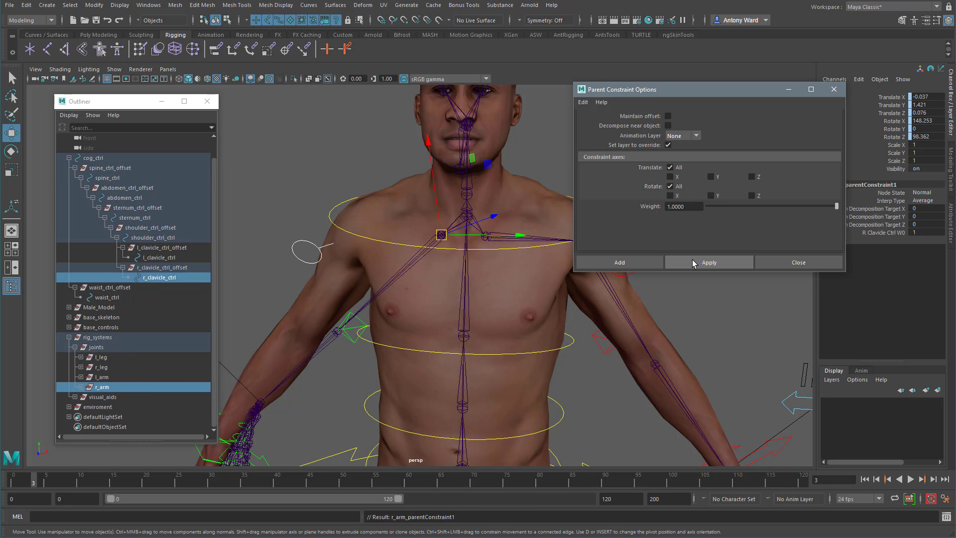
{"action": "left_click_drag", "start_coordinate": [519, 295], "coordinate": [489, 302], "text": "alt"}
{"action": "key", "text": "ctrl+z"}
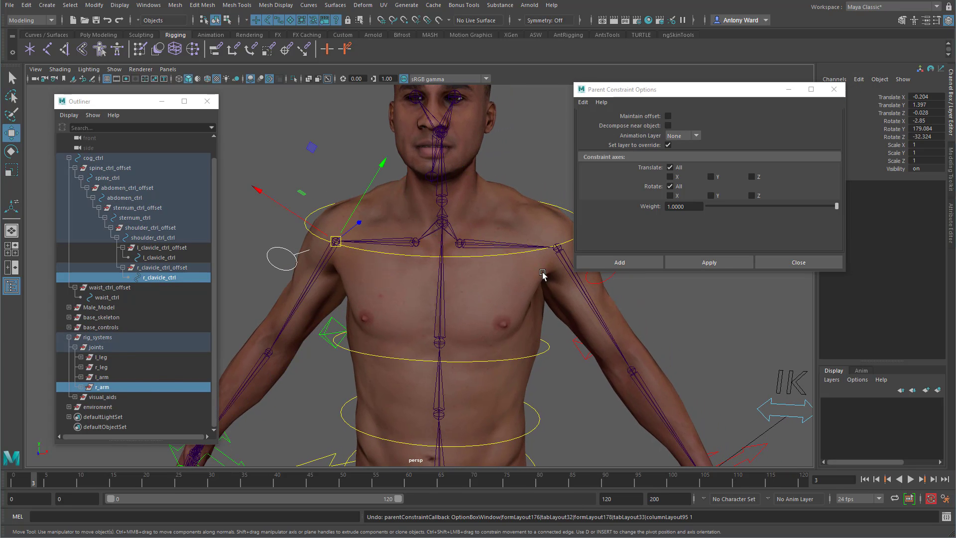
{"action": "left_click", "coordinate": [668, 115]}
{"action": "left_click", "coordinate": [709, 263]}
Test the arm connection by rotating shoulder_ctrl_ctrl, and undo the rotations.
{"action": "left_click_drag", "start_coordinate": [572, 234], "coordinate": [516, 232], "text": "alt"}
{"action": "left_click", "coordinate": [520, 238]}
{"action": "key", "text": "e"}
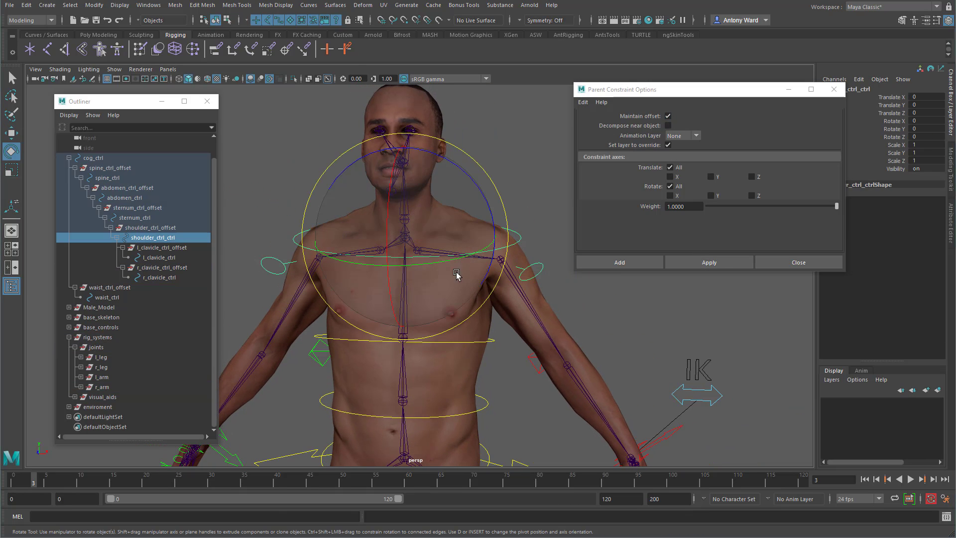
{"action": "left_click_drag", "start_coordinate": [415, 221], "coordinate": [367, 241]}
{"action": "key", "text": "ctrl+z"}
{"action": "key", "text": "ctrl+z"}
{"action": "key", "text": "ctrl+z"}
{"action": "key", "text": "ctrl+z"}
{"action": "key", "text": "ctrl+z"}
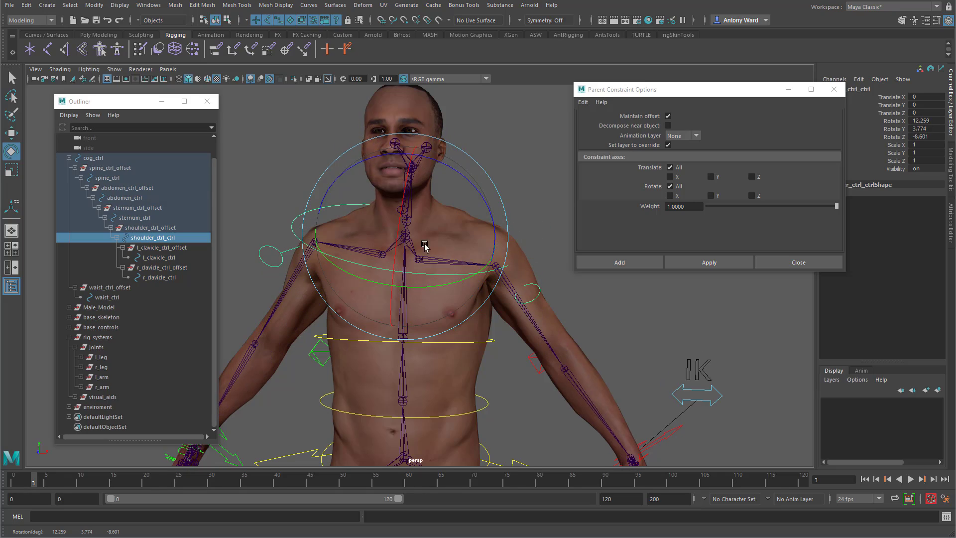
Test the right arm's connection by rotating r_clavicle_ctrl, and undo the rotations.
{"action": "left_click", "coordinate": [273, 265]}
{"action": "mouse_move", "coordinate": [414, 179]}
{"action": "left_mouse_down"}
{"action": "mouse_move", "coordinate": [426, 205]}
{"action": "mouse_move", "coordinate": [423, 188]}
{"action": "left_mouse_up"}
{"action": "key", "text": "ctrl+z"}
{"action": "left_click_drag", "start_coordinate": [362, 283], "coordinate": [376, 251]}
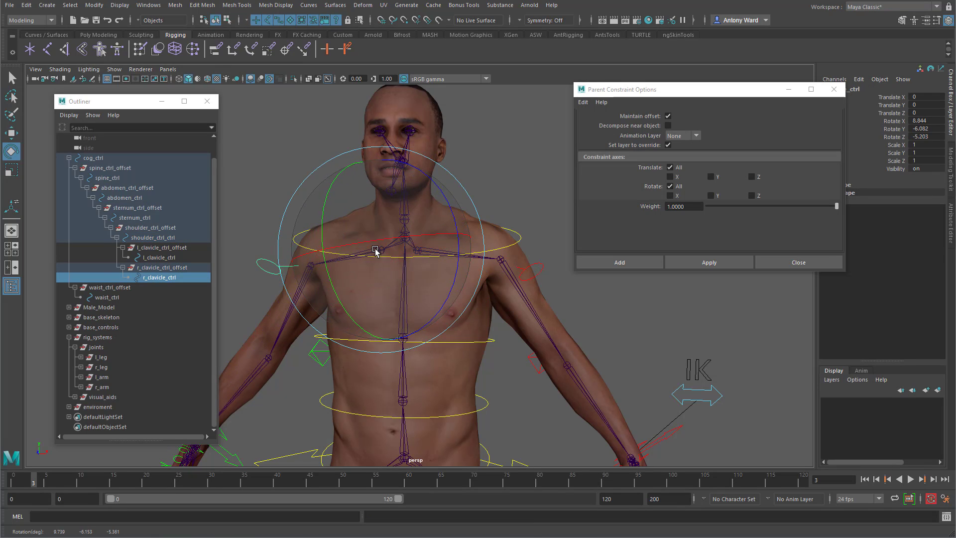
{"action": "key", "text": "ctrl+z"}
Test the torso by rotating the abdomen and waist controls, and undo the rotations.
{"action": "left_click_drag", "start_coordinate": [638, 333], "coordinate": [551, 343], "text": "alt"}
{"action": "right_click_drag", "start_coordinate": [550, 344], "coordinate": [418, 351], "text": "alt"}
{"action": "middle_click_drag", "start_coordinate": [419, 351], "coordinate": [418, 274], "text": "alt"}
{"action": "left_click", "coordinate": [475, 335]}
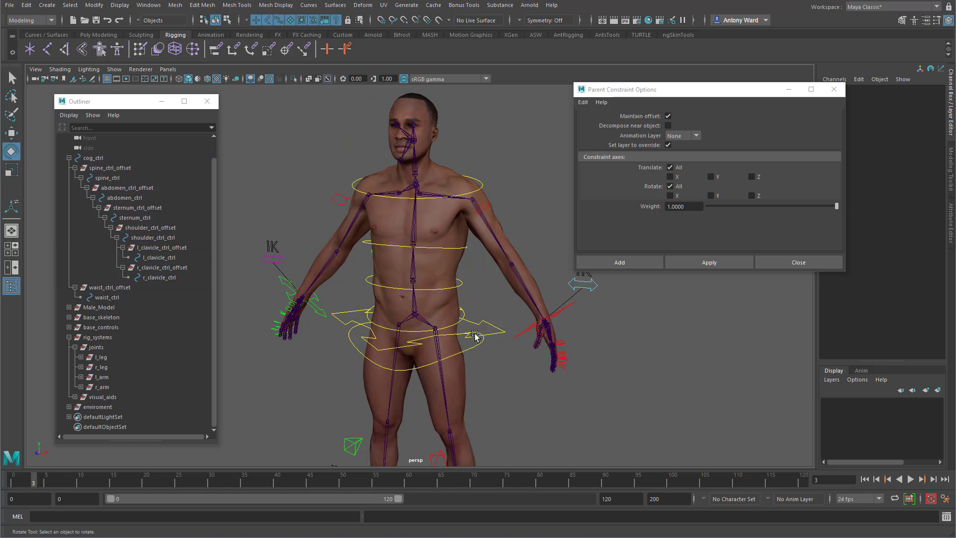
{"action": "left_click", "coordinate": [462, 287]}
{"action": "left_click_drag", "start_coordinate": [463, 287], "coordinate": [419, 274]}
{"action": "left_click", "coordinate": [513, 383]}
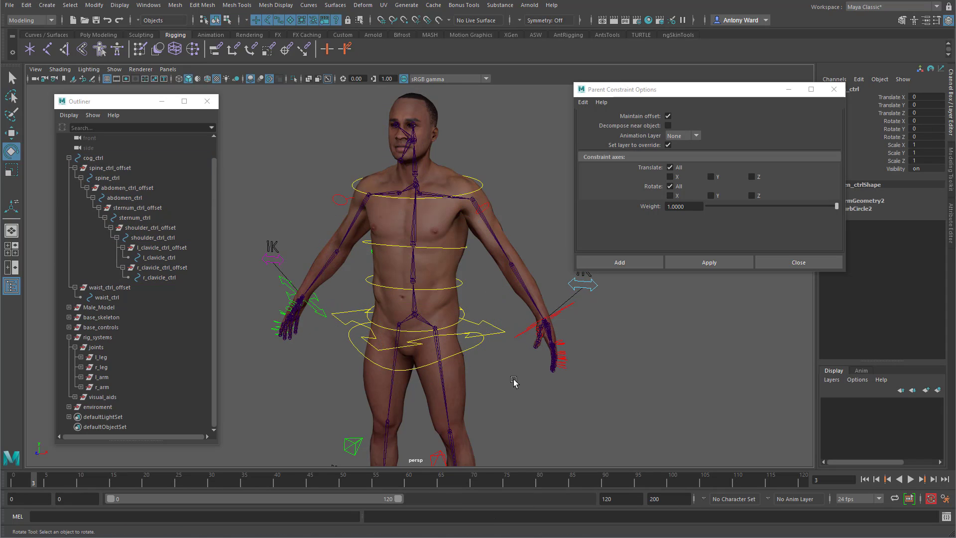
{"action": "left_click", "coordinate": [475, 350]}
{"action": "mouse_move", "coordinate": [425, 350]}
{"action": "left_mouse_down"}
{"action": "mouse_move", "coordinate": [443, 331]}
{"action": "mouse_move", "coordinate": [437, 339]}
{"action": "left_mouse_up"}
{"action": "key", "text": "ctrl+z"}
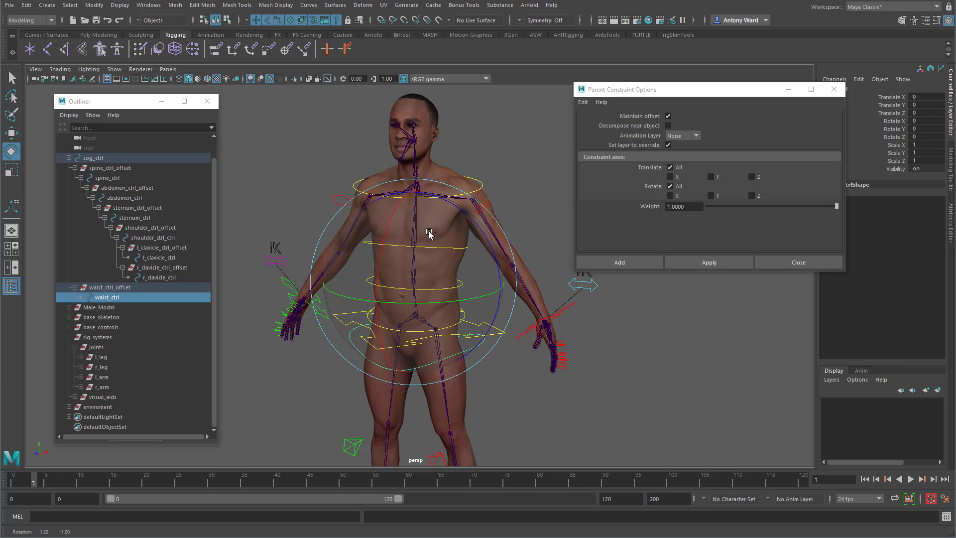
Clear the selection and create a NURBS circle for the neck control.
{"action": "left_click_drag", "start_coordinate": [429, 234], "coordinate": [401, 234], "text": "alt"}
{"action": "middle_click_drag", "start_coordinate": [413, 232], "coordinate": [440, 320], "text": "alt"}
{"action": "right_click_drag", "start_coordinate": [440, 320], "coordinate": [659, 328], "text": "alt"}
{"action": "left_click", "coordinate": [659, 329]}
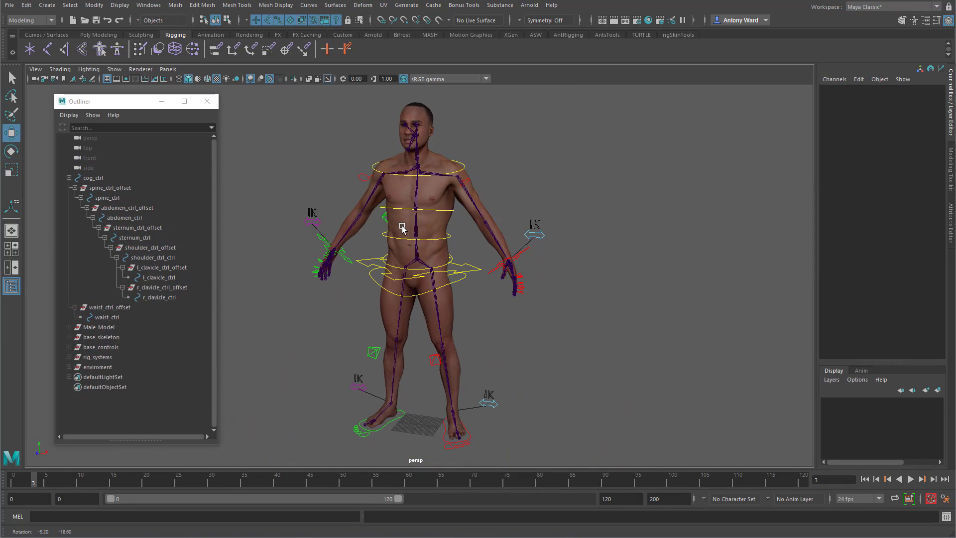
{"action": "key", "text": "space"}
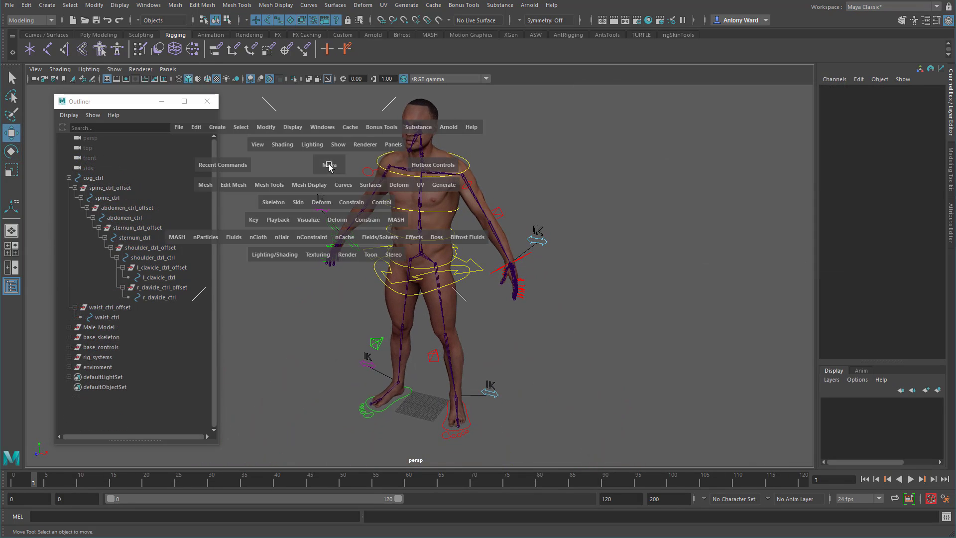
{"action": "left_click", "coordinate": [228, 127]}
{"action": "mouse_move", "coordinate": [330, 209]}
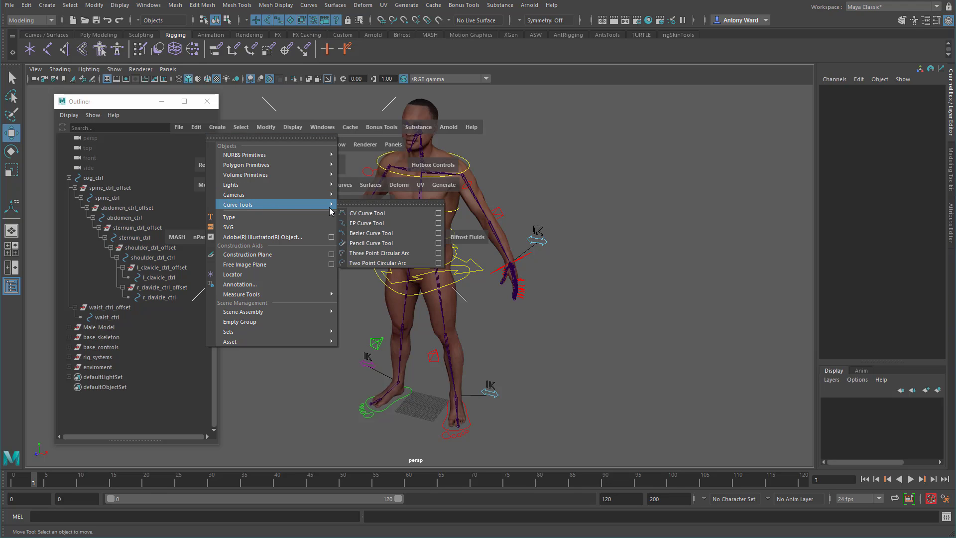
{"action": "mouse_move", "coordinate": [278, 164]}
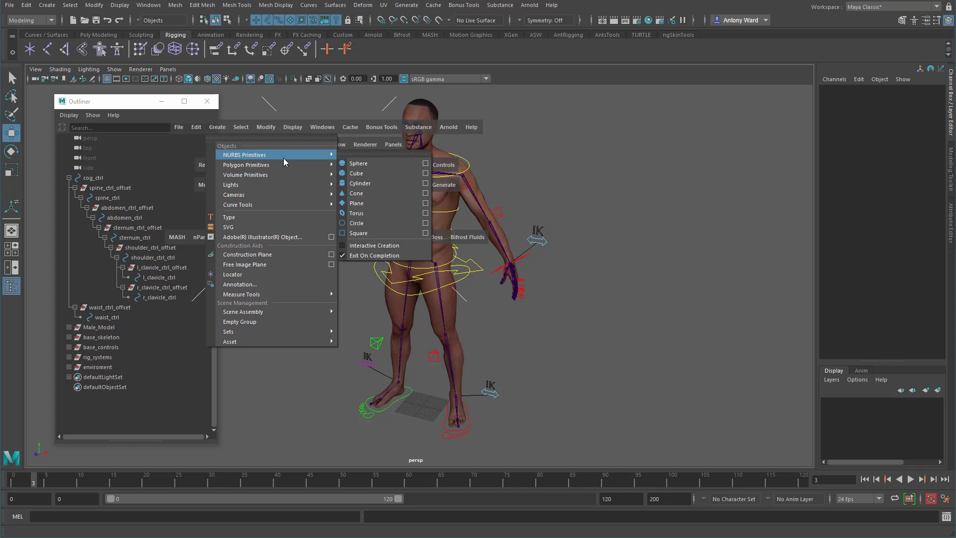
{"action": "left_click", "coordinate": [372, 222]}
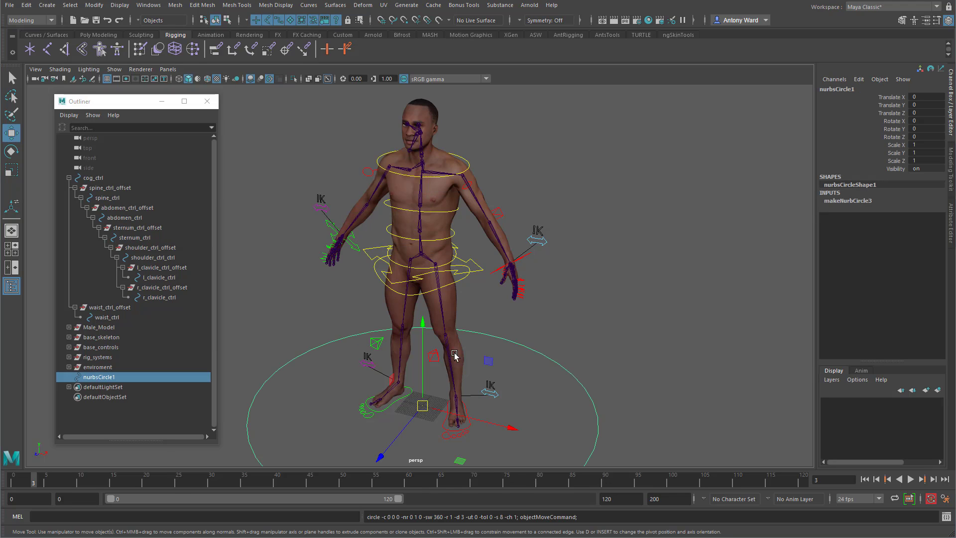
Snap the new circle to the neck joint and scale it uniformly to 0.16.
{"action": "scroll", "coordinate": [454, 355], "scroll_direction": "up", "scroll_amount": 10}
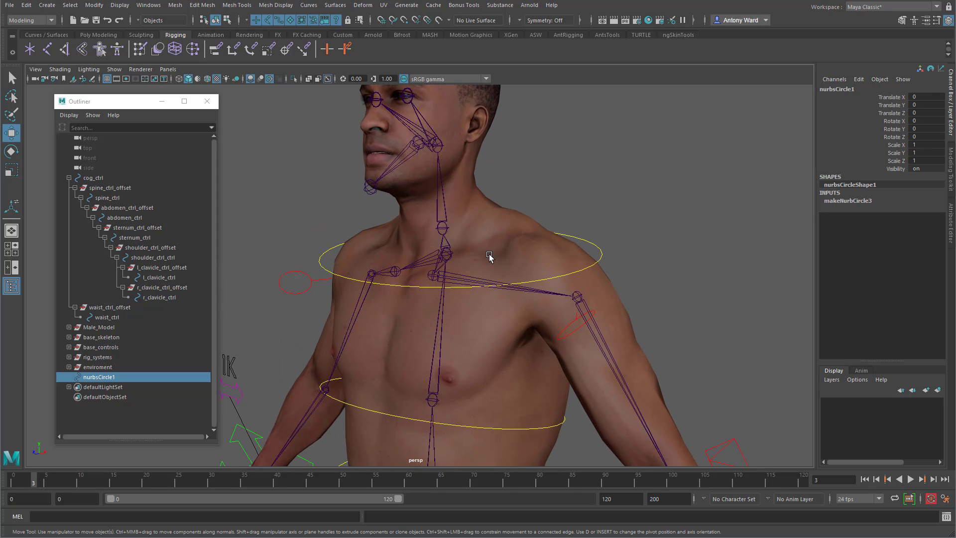
{"action": "middle_click_drag", "start_coordinate": [442, 230], "coordinate": [443, 230]}
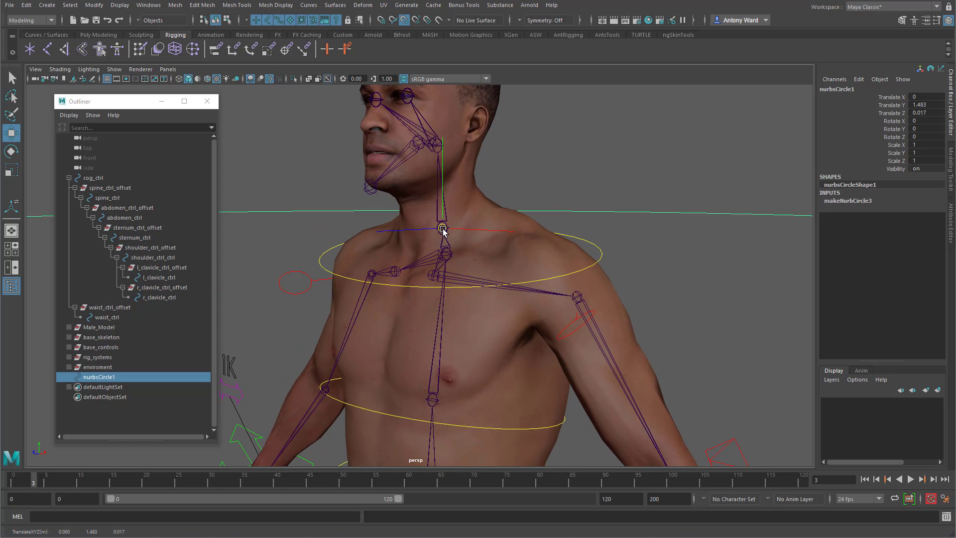
{"action": "scroll", "coordinate": [454, 279], "scroll_direction": "down", "scroll_amount": 5}
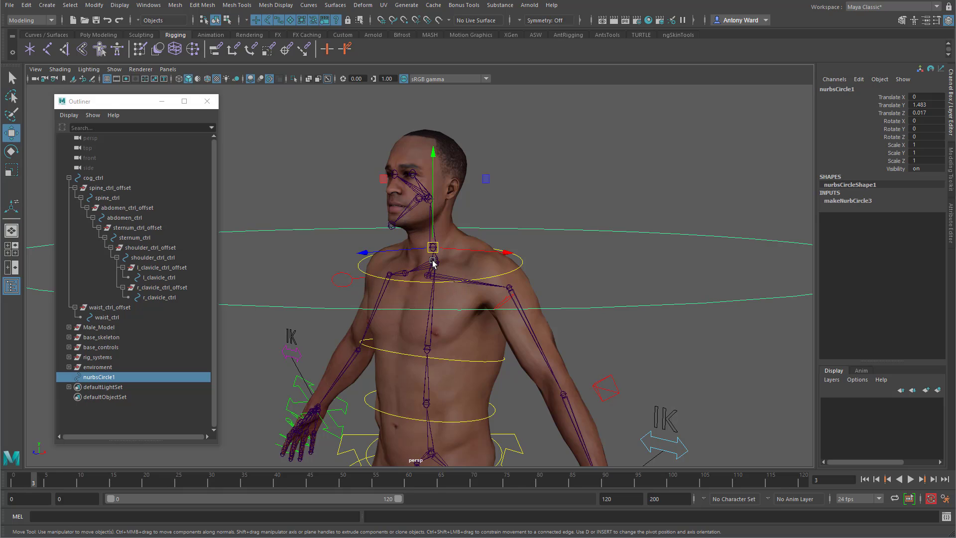
{"action": "key", "text": "r"}
{"action": "left_click_drag", "start_coordinate": [432, 247], "coordinate": [224, 249]}
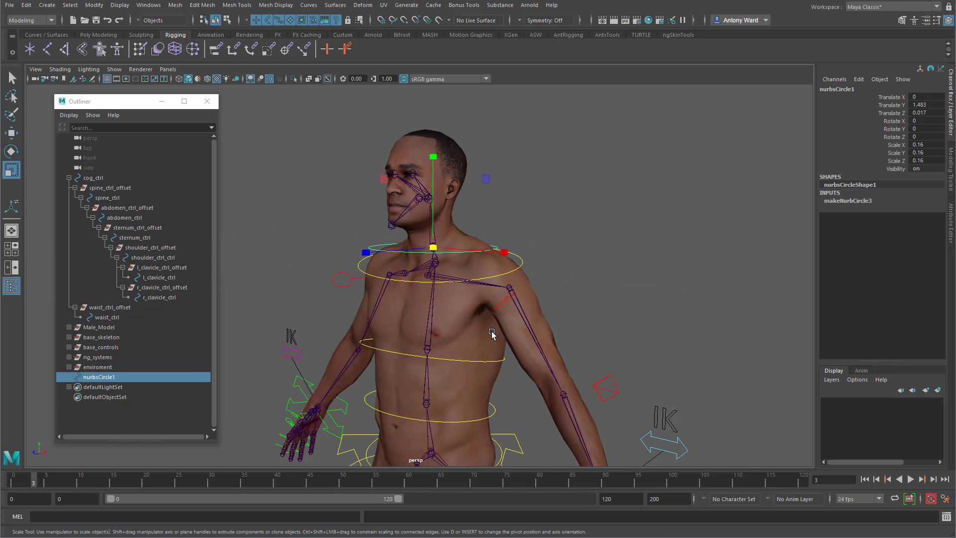
Rename the new NURBS circle around the neck as neck_ctrl.
{"action": "left_click_drag", "start_coordinate": [538, 294], "coordinate": [503, 293], "text": "alt"}
{"action": "scroll", "coordinate": [566, 293], "scroll_direction": "up", "scroll_amount": 5}
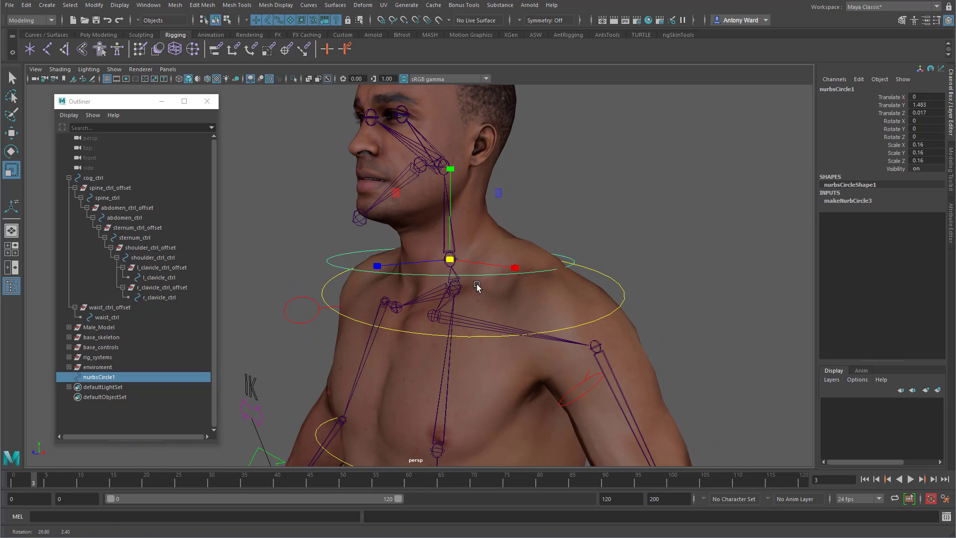
{"action": "double_click", "coordinate": [121, 378]}
{"action": "type", "text": "nec"}
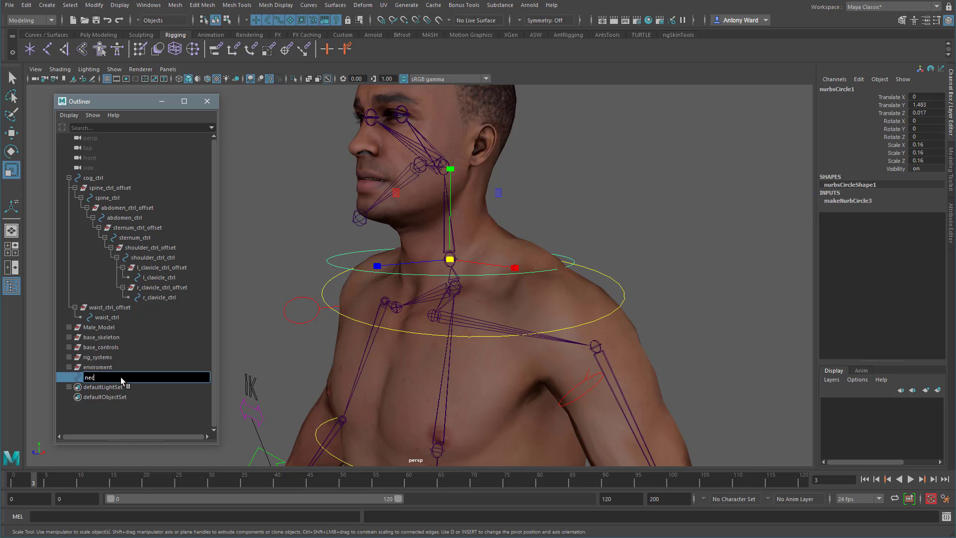
{"action": "type", "text": "k_ctrl"}
{"action": "key", "text": "Return"}
Group neck_ctrl, center the group's pivot, and rename the group neck_ctrl_offset.
{"action": "key", "text": "ctrl+g"}
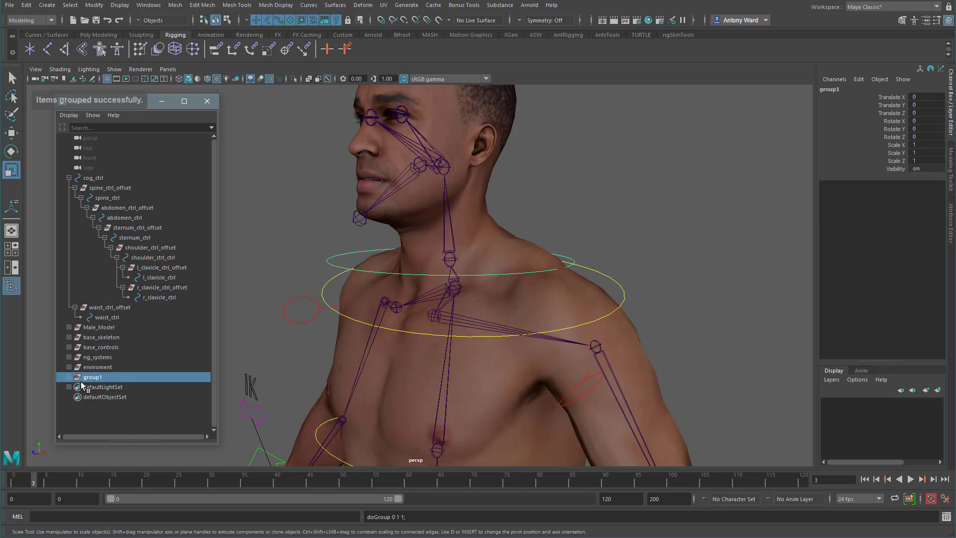
{"action": "left_click", "coordinate": [94, 5]}
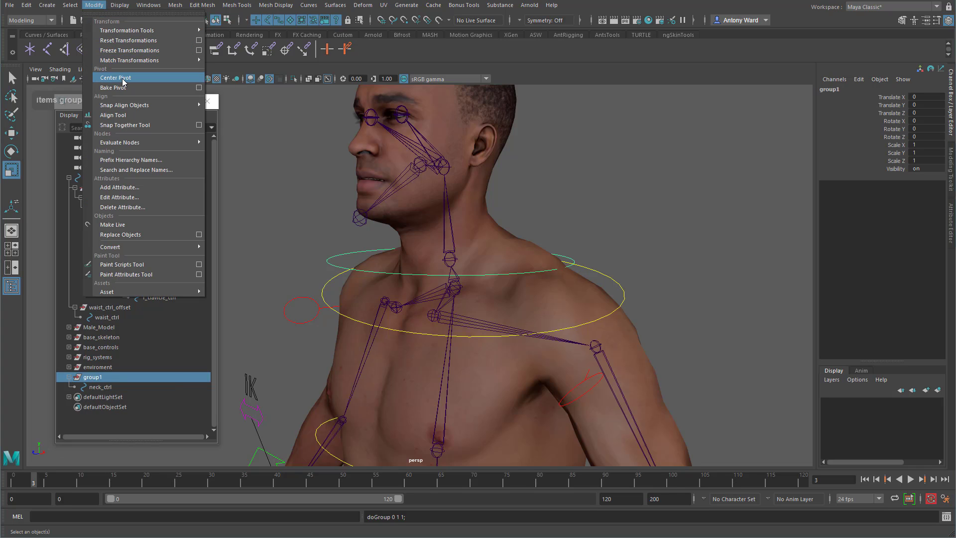
{"action": "left_click", "coordinate": [115, 77]}
{"action": "double_click", "coordinate": [92, 378]}
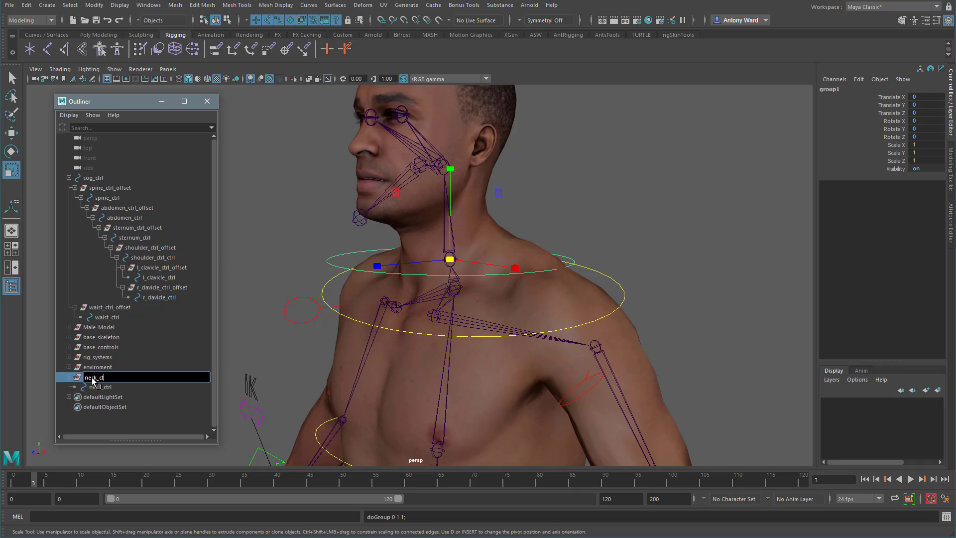
{"action": "type", "text": "neck_ctrl_offset"}
{"action": "key", "text": "Return"}
Duplicate the neck_ctrl_offset group and snap the copy to the head joint.
{"action": "middle_click_drag", "start_coordinate": [537, 203], "coordinate": [542, 229], "text": "alt"}
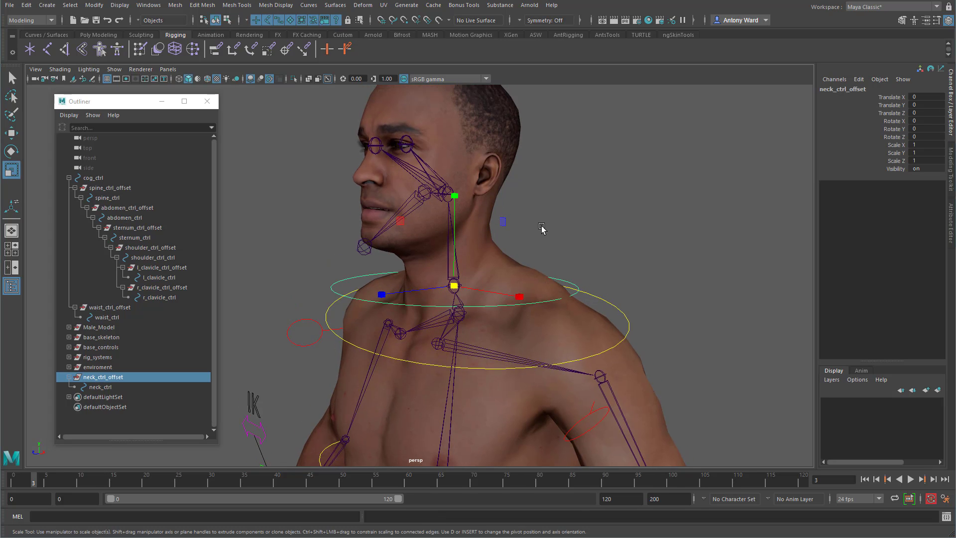
{"action": "left_click_drag", "start_coordinate": [542, 228], "coordinate": [534, 226], "text": "alt"}
{"action": "key", "text": "w"}
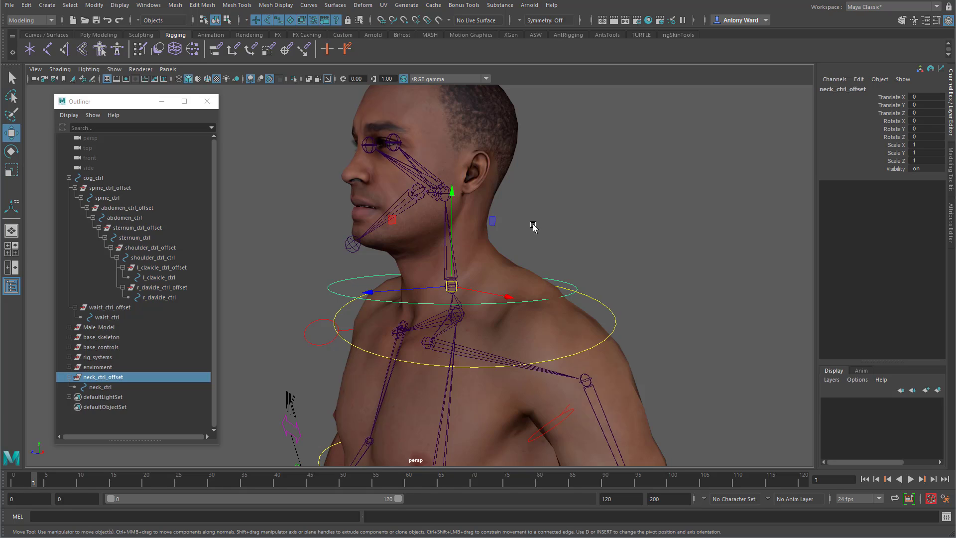
{"action": "key", "text": "ctrl+d"}
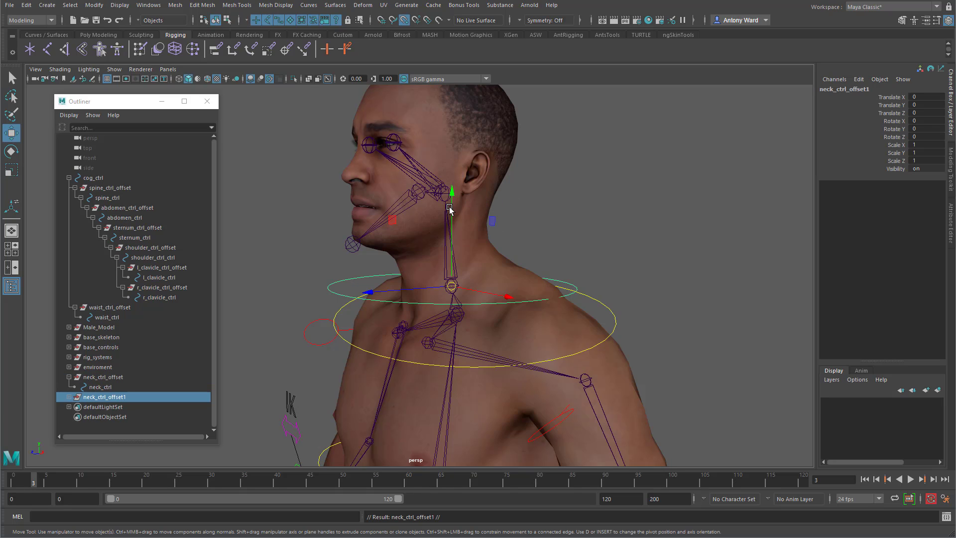
{"action": "left_click_drag", "start_coordinate": [450, 209], "coordinate": [445, 194]}
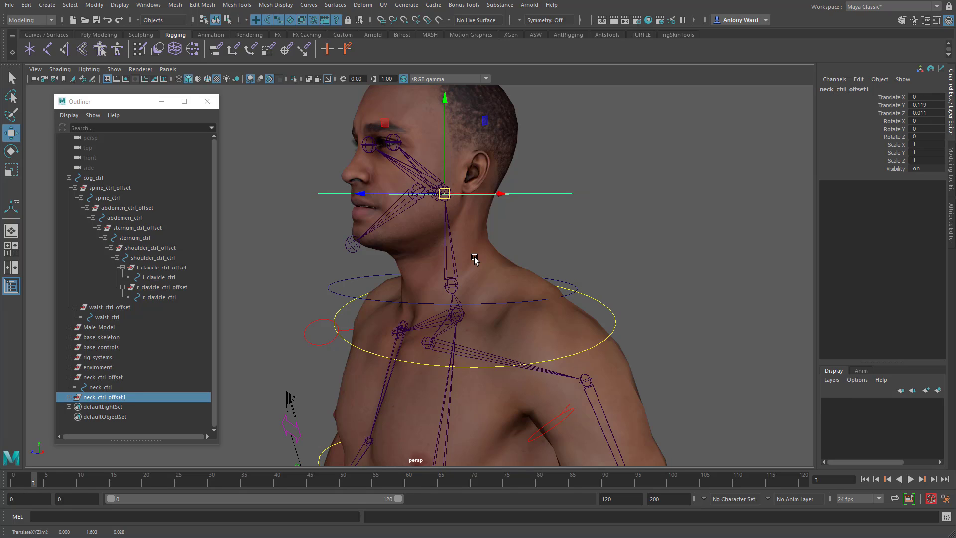
Rename the duplicated group head_ctrl_offset and the control curve inside it head_ctrl.
{"action": "left_click", "coordinate": [69, 398]}
{"action": "double_click", "coordinate": [97, 397]}
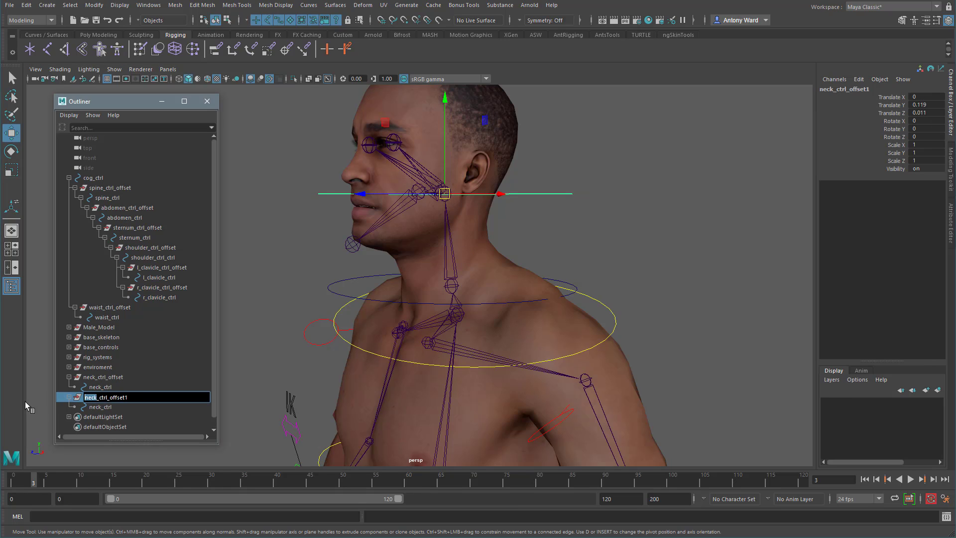
{"action": "type", "text": "head"}
{"action": "key", "text": "End"}
{"action": "key", "text": "BackSpace"}
{"action": "key", "text": "Return"}
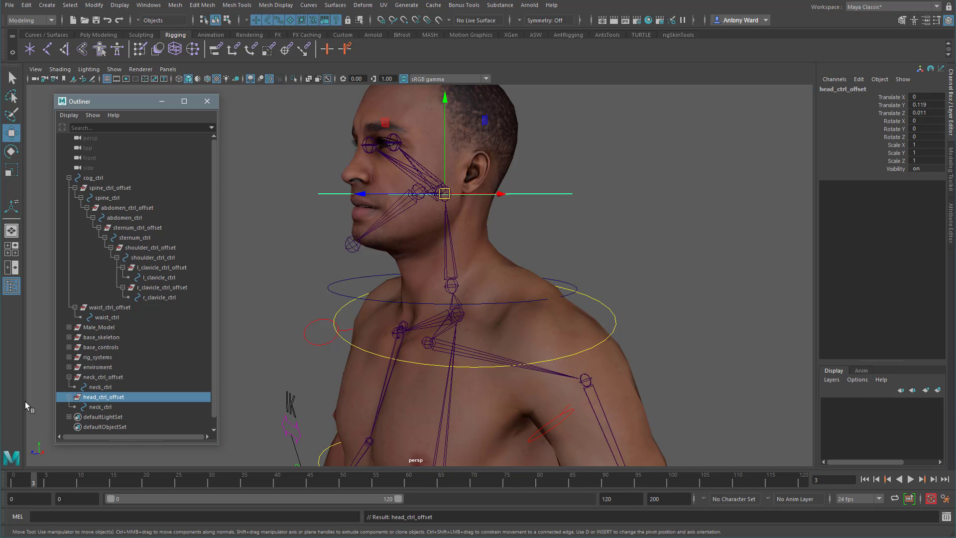
{"action": "double_click", "coordinate": [97, 407]}
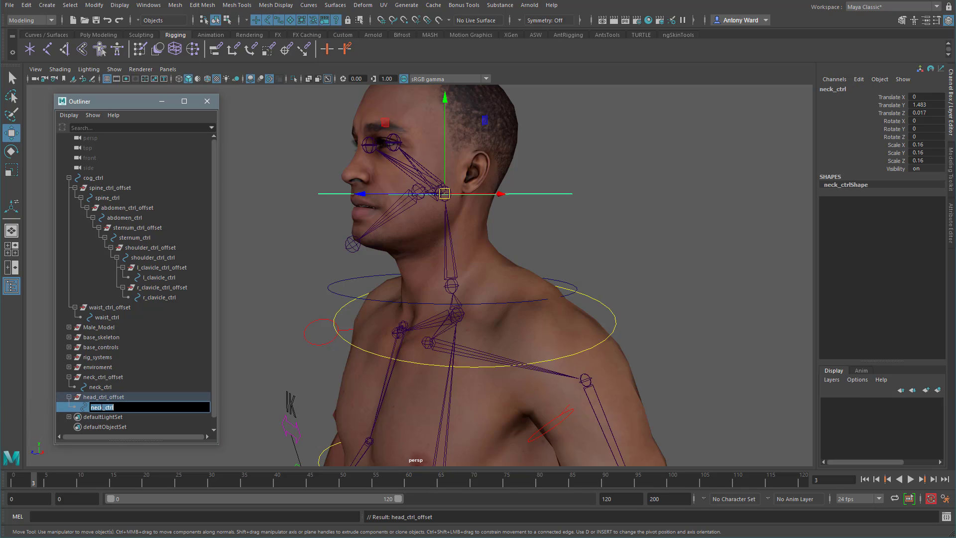
{"action": "type", "text": "head"}
{"action": "key", "text": "Return"}
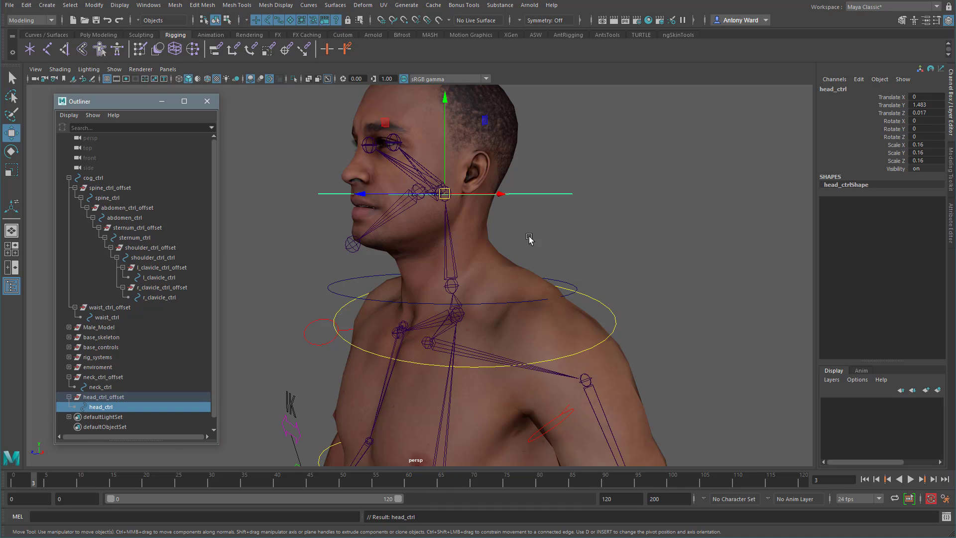
Select head_ctrl and rotate it 90 degrees in X so the circle stands upright around the head.
{"action": "left_click_drag", "start_coordinate": [529, 239], "coordinate": [560, 202], "text": "alt"}
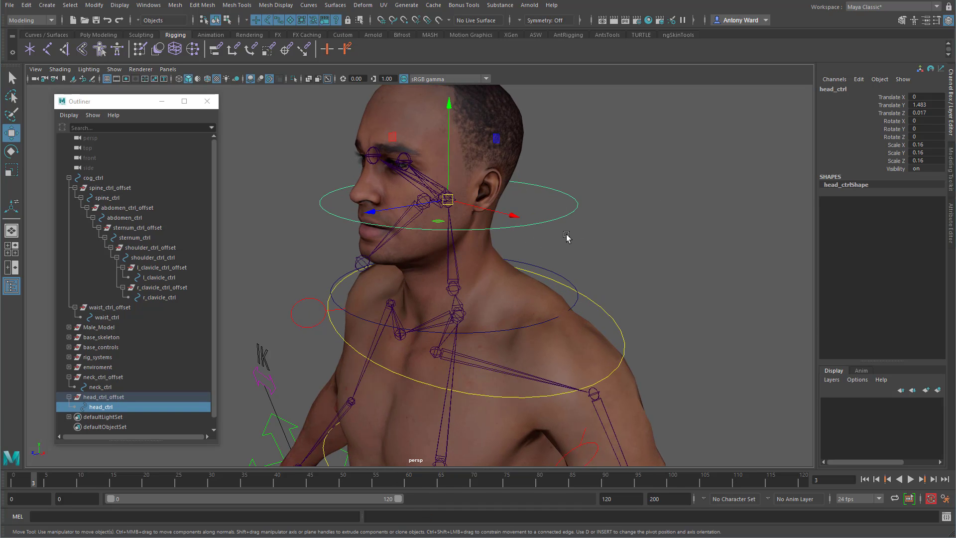
{"action": "left_click", "coordinate": [628, 258]}
{"action": "left_click", "coordinate": [448, 201]}
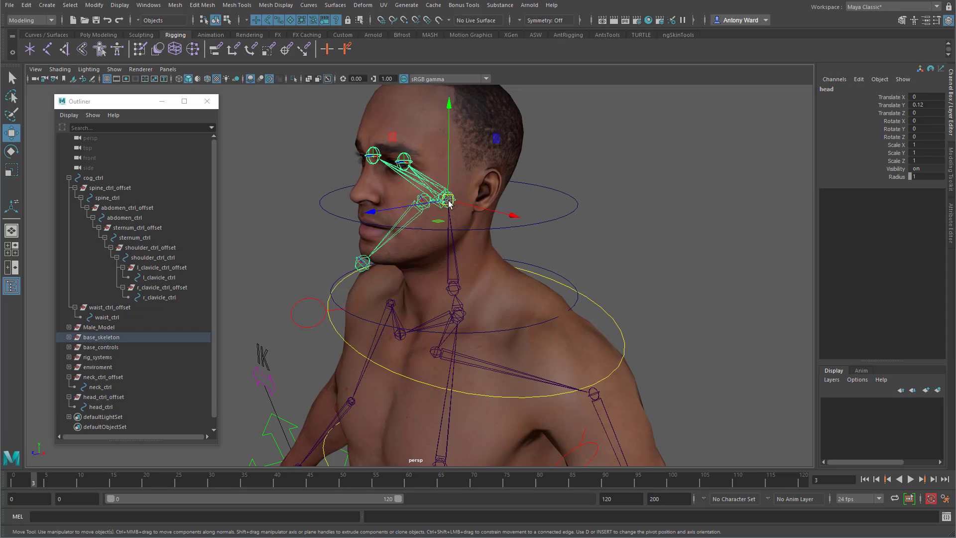
{"action": "left_click", "coordinate": [553, 216]}
{"action": "left_click_drag", "start_coordinate": [555, 229], "coordinate": [565, 234], "text": "alt"}
{"action": "key", "text": "e"}
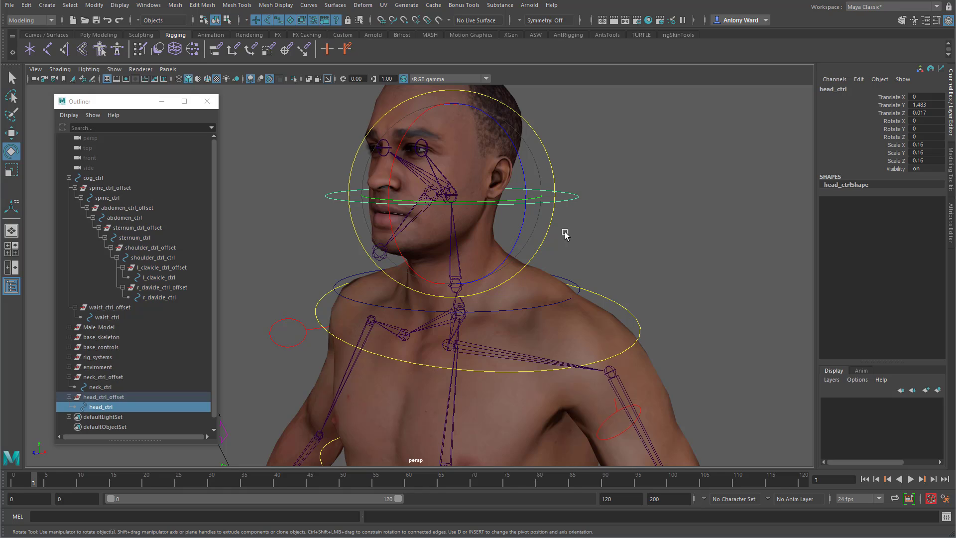
{"action": "left_click_drag", "start_coordinate": [406, 134], "coordinate": [394, 191]}
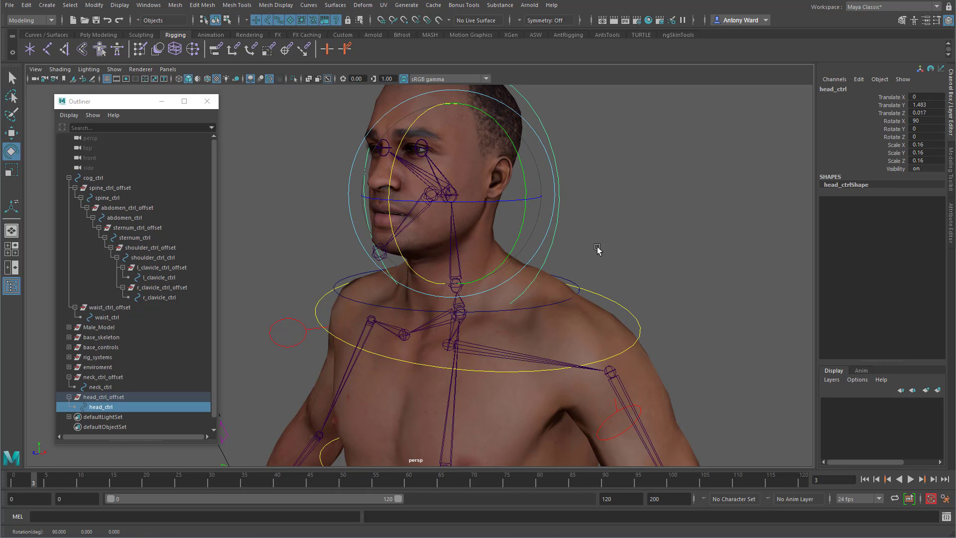
Switch head_ctrl to control vertex editing and toggle the joint selection mask.
{"action": "left_click_drag", "start_coordinate": [598, 250], "coordinate": [534, 227], "text": "alt"}
{"action": "key", "text": "w"}
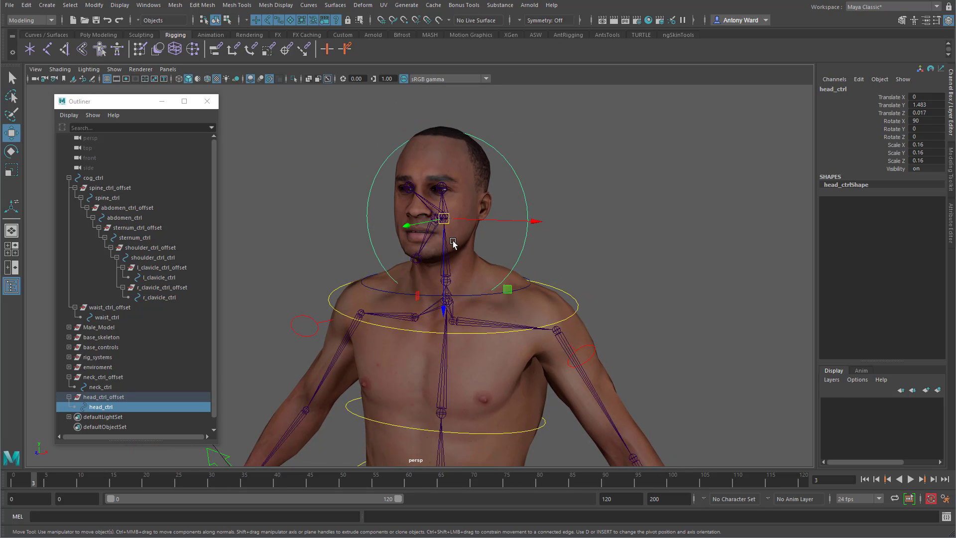
{"action": "left_click_drag", "start_coordinate": [452, 241], "coordinate": [421, 234], "text": "alt"}
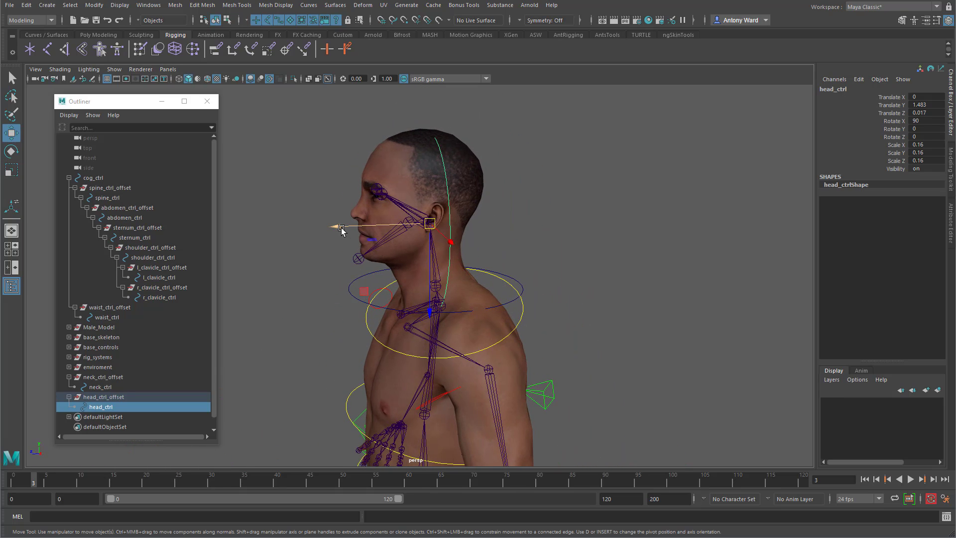
{"action": "right_click", "coordinate": [450, 221]}
{"action": "left_click", "coordinate": [369, 168]}
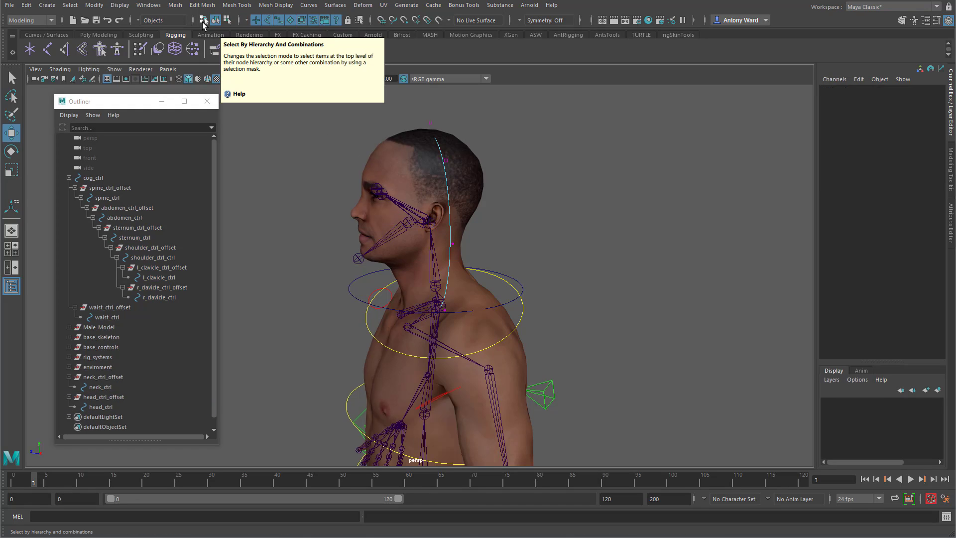
{"action": "left_click", "coordinate": [268, 21]}
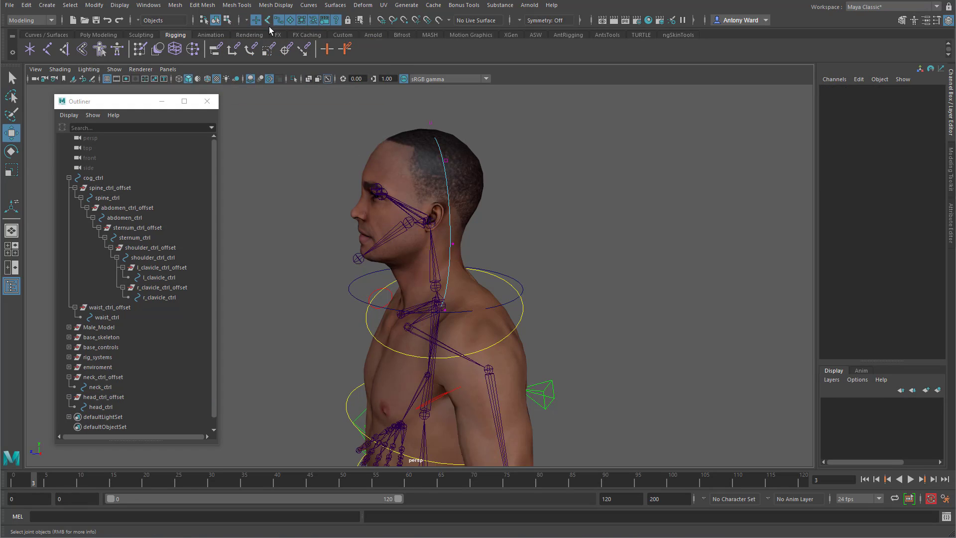
Select all of head_ctrl's control vertices, move them up and behind the head, and scale the circle down.
{"action": "left_click_drag", "start_coordinate": [418, 230], "coordinate": [523, 219], "text": "alt"}
{"action": "left_click_drag", "start_coordinate": [328, 112], "coordinate": [391, 253]}
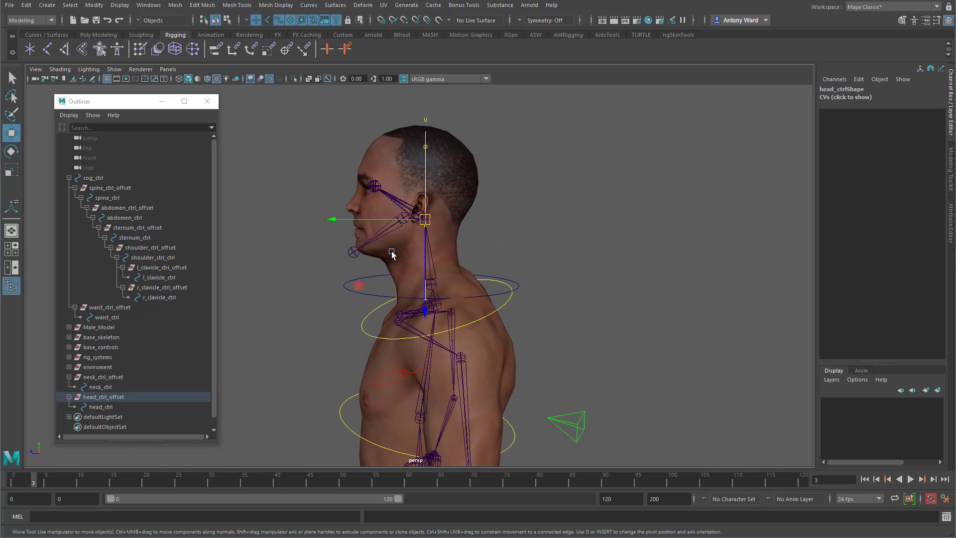
{"action": "left_click_drag", "start_coordinate": [332, 221], "coordinate": [379, 219]}
{"action": "left_click_drag", "start_coordinate": [479, 272], "coordinate": [485, 230]}
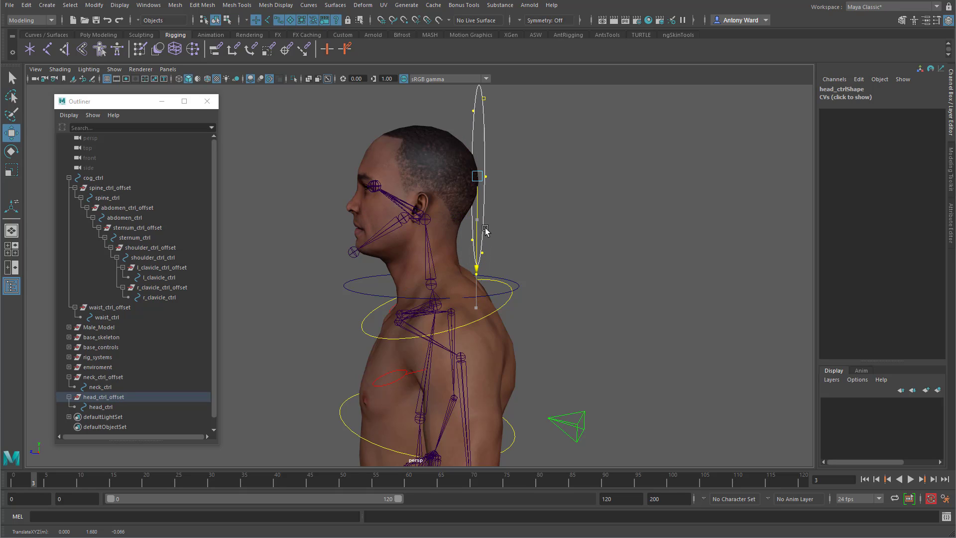
{"action": "key", "text": "r"}
{"action": "left_click_drag", "start_coordinate": [375, 202], "coordinate": [545, 208], "text": "alt"}
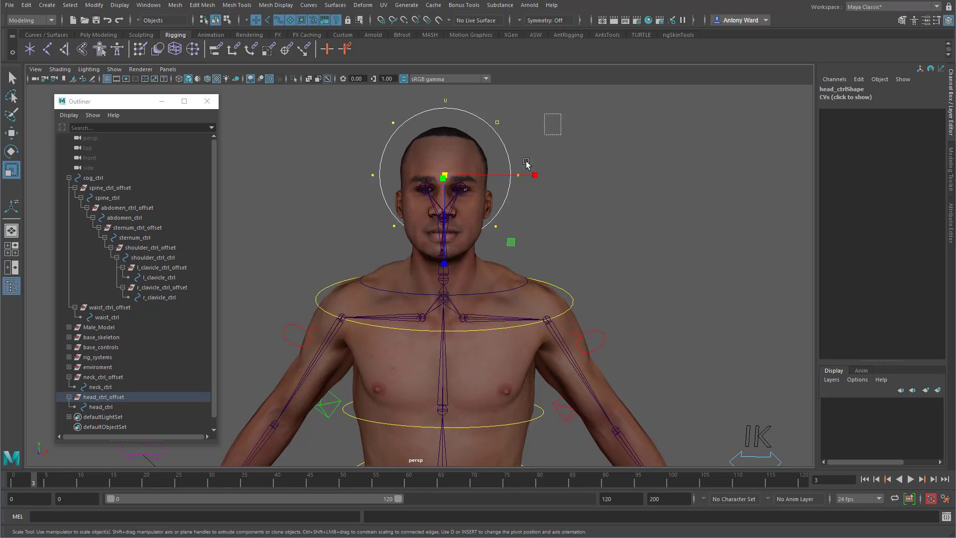
Move the side control vertices of head_ctrl forward so the curve wraps around the back of the head.
{"action": "left_click_drag", "start_coordinate": [561, 114], "coordinate": [486, 241]}
{"action": "left_click_drag", "start_coordinate": [343, 95], "coordinate": [405, 245]}
{"action": "key", "text": "w"}
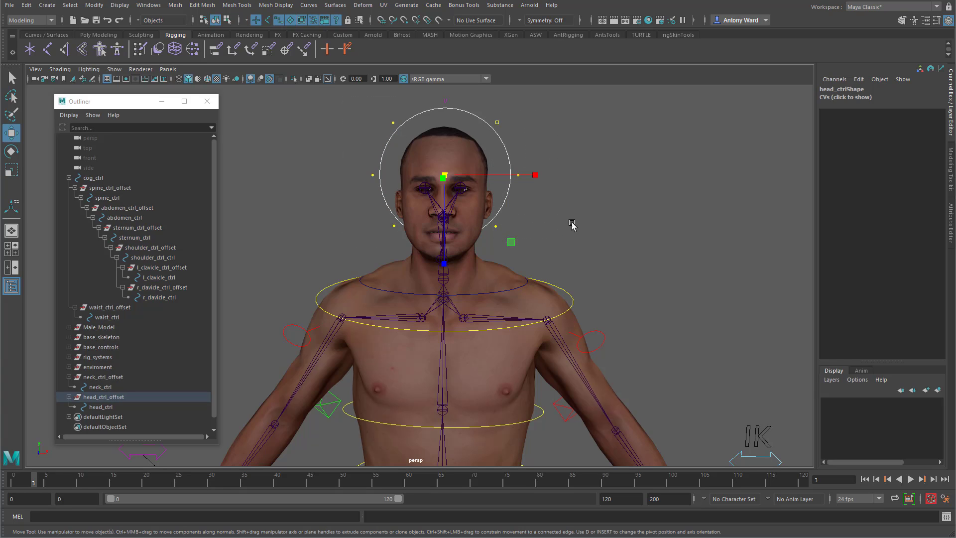
{"action": "left_click_drag", "start_coordinate": [572, 224], "coordinate": [336, 187], "text": "alt"}
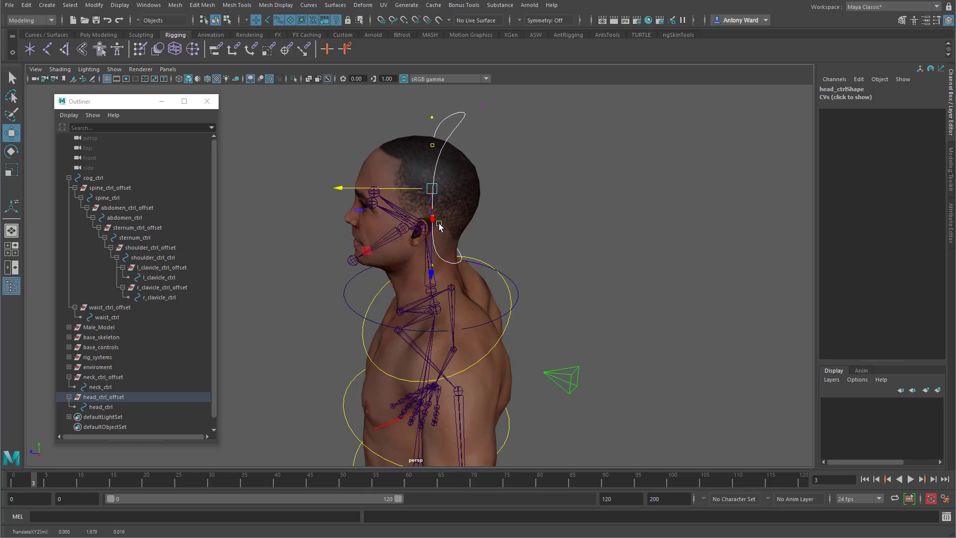
{"action": "left_click_drag", "start_coordinate": [438, 227], "coordinate": [589, 209], "text": "alt"}
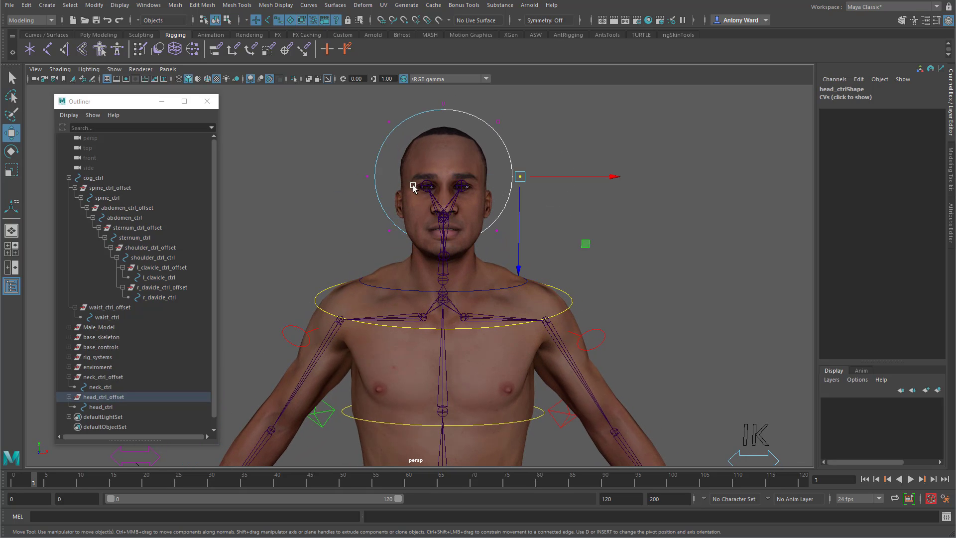
{"action": "left_click_drag", "start_coordinate": [371, 191], "coordinate": [355, 214], "text": "alt"}
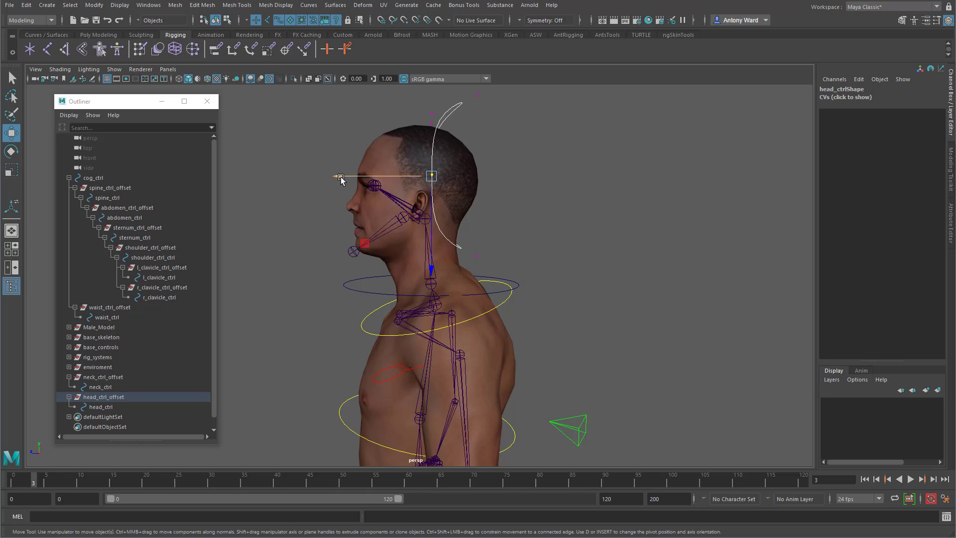
{"action": "left_click_drag", "start_coordinate": [340, 180], "coordinate": [310, 182]}
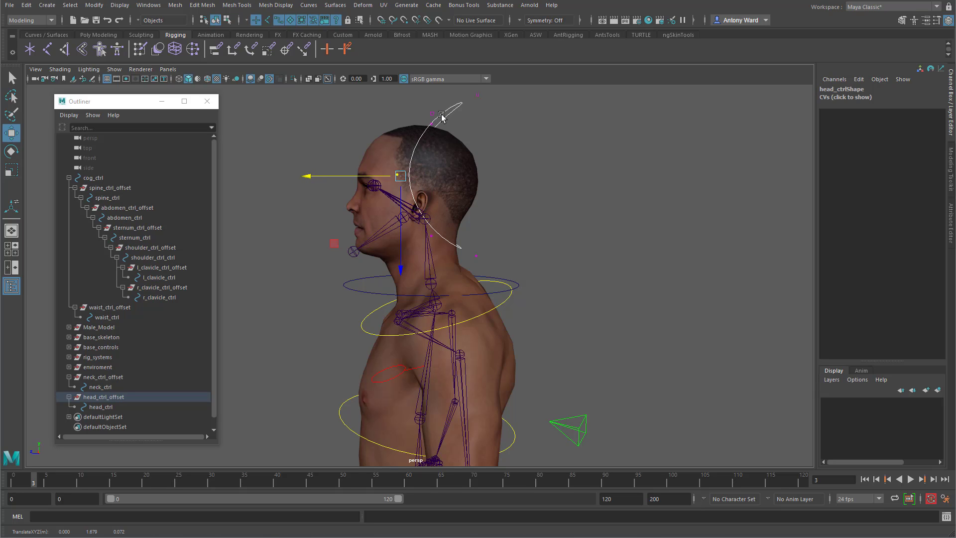
Return to object mode, select head_ctrl, and freeze its transformations.
{"action": "right_click_drag", "start_coordinate": [441, 115], "coordinate": [547, 104]}
{"action": "left_click", "coordinate": [547, 104]}
{"action": "left_click", "coordinate": [442, 114]}
{"action": "left_click_drag", "start_coordinate": [424, 175], "coordinate": [523, 181], "text": "alt"}
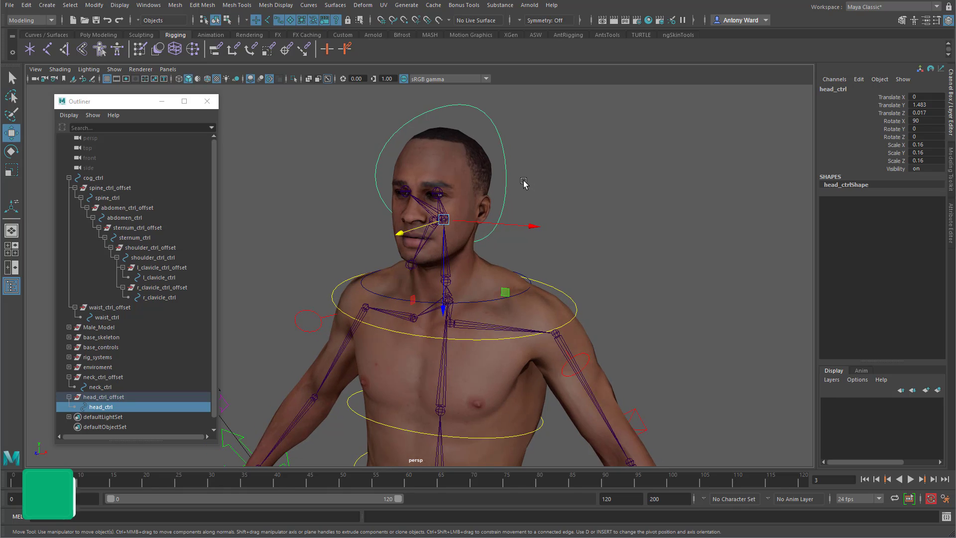
{"action": "left_click", "coordinate": [98, 6]}
{"action": "left_click", "coordinate": [120, 48]}
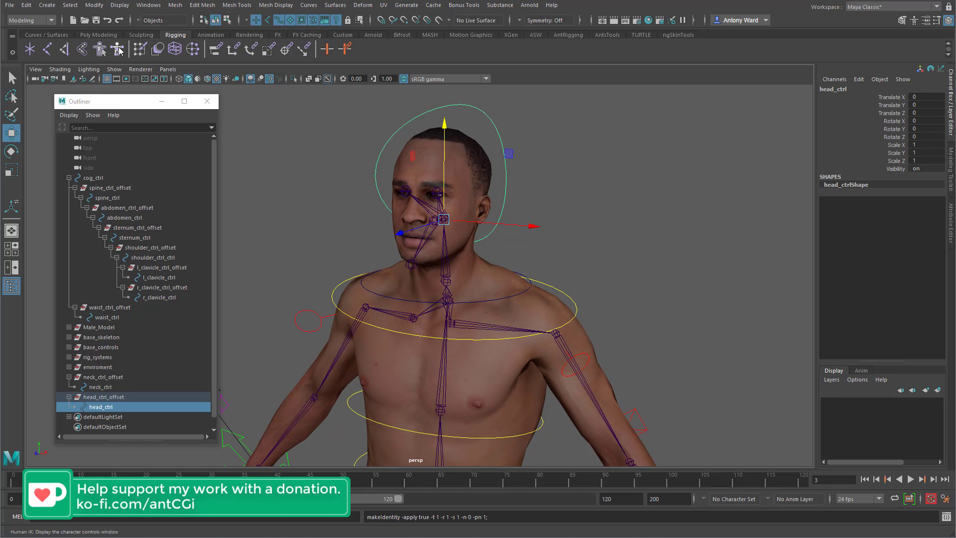
Duplicate the neck_ctrl_offset group together with its neck_ctrl curve.
{"action": "left_click_drag", "start_coordinate": [441, 275], "coordinate": [442, 339], "text": "alt"}
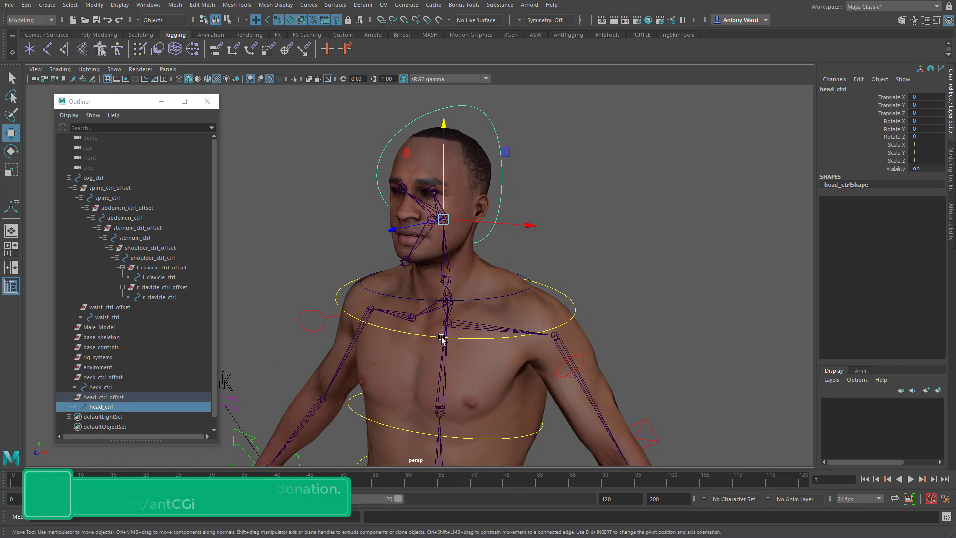
{"action": "middle_click_drag", "start_coordinate": [440, 319], "coordinate": [419, 296], "text": "alt"}
{"action": "right_click_drag", "start_coordinate": [418, 297], "coordinate": [548, 259], "text": "alt"}
{"action": "left_click", "coordinate": [609, 199]}
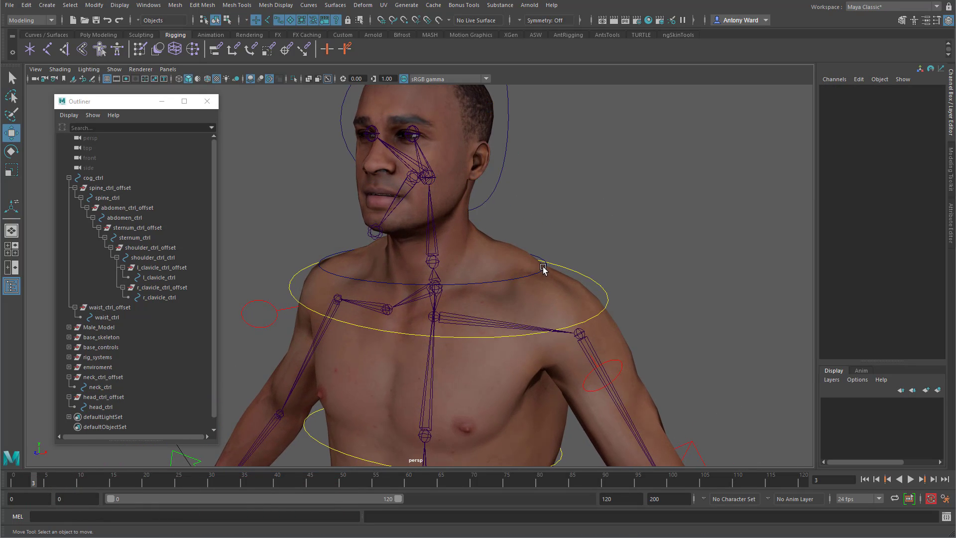
{"action": "left_click", "coordinate": [541, 257]}
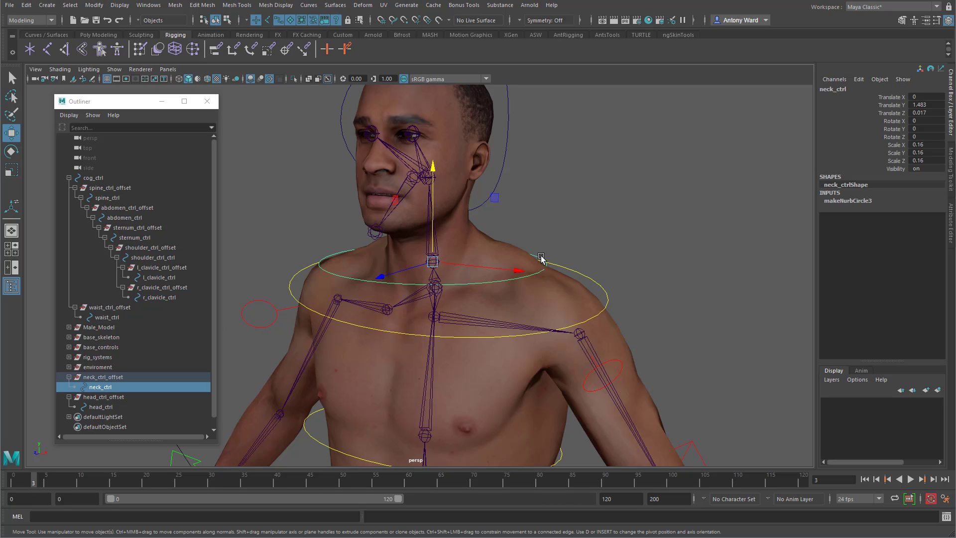
{"action": "left_click", "coordinate": [119, 399]}
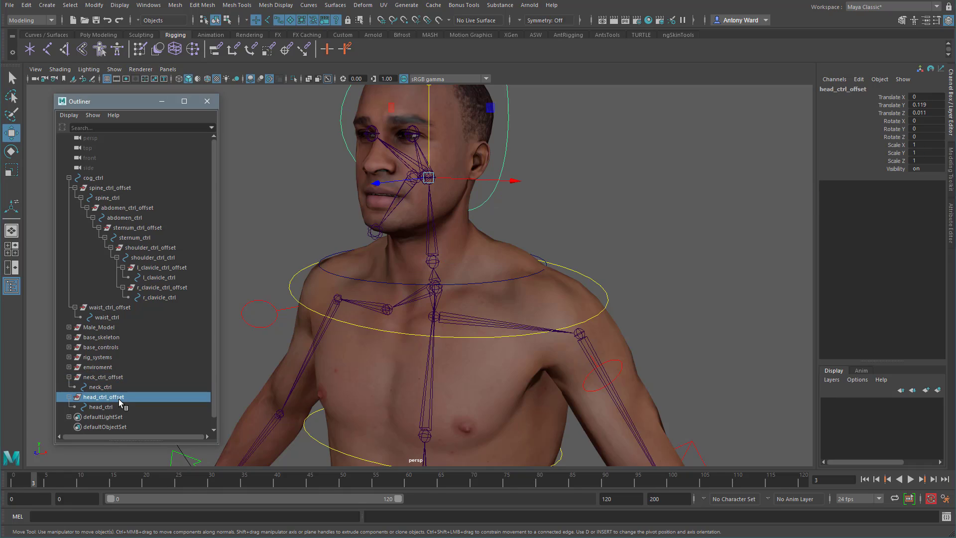
{"action": "left_click", "coordinate": [121, 379]}
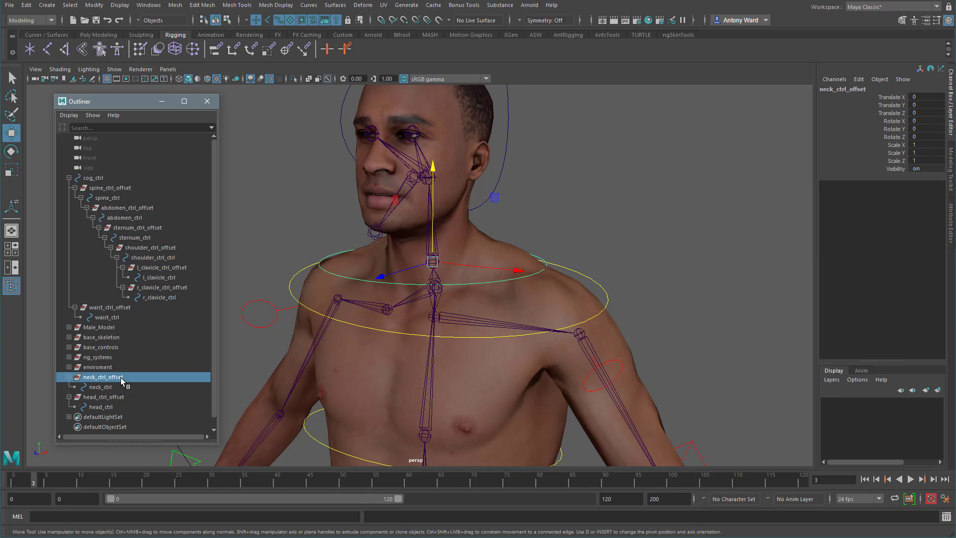
{"action": "key", "text": "ctrl+d"}
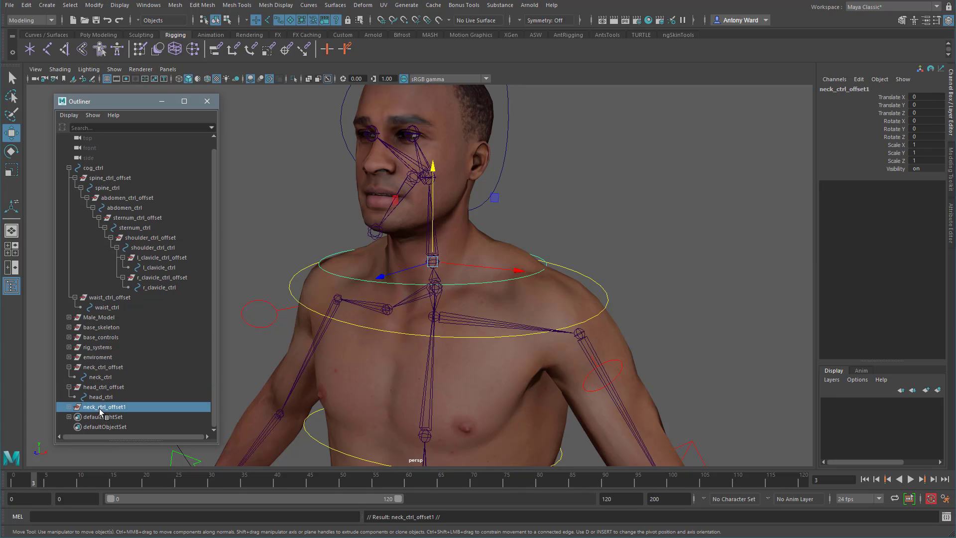
Rename the duplicated group jaw_ctrl_offset and its child curve jaw_ctrl.
{"action": "double_click", "coordinate": [100, 407]}
{"action": "left_click_drag", "start_coordinate": [95, 408], "coordinate": [67, 406]}
{"action": "type", "text": "jaw_ctrl_offset1"}
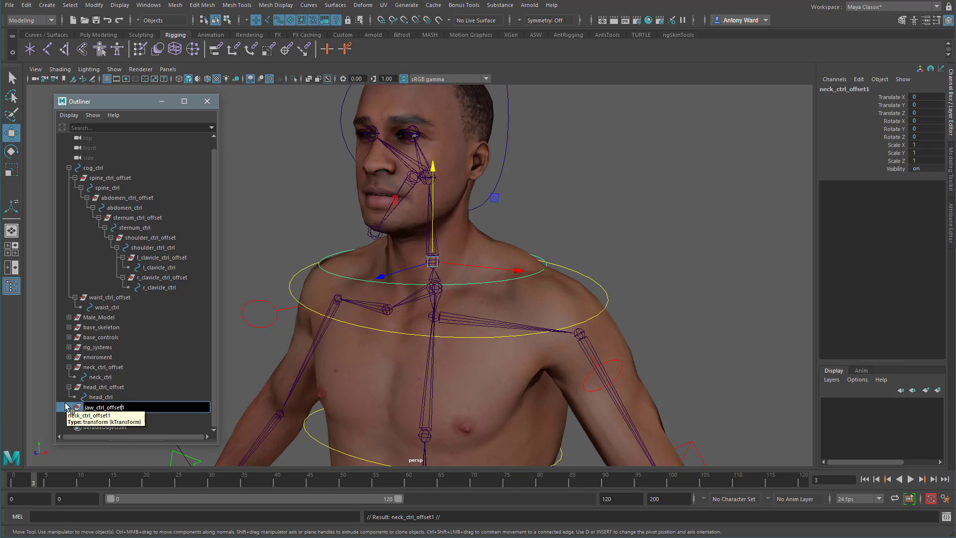
{"action": "key", "text": "Return"}
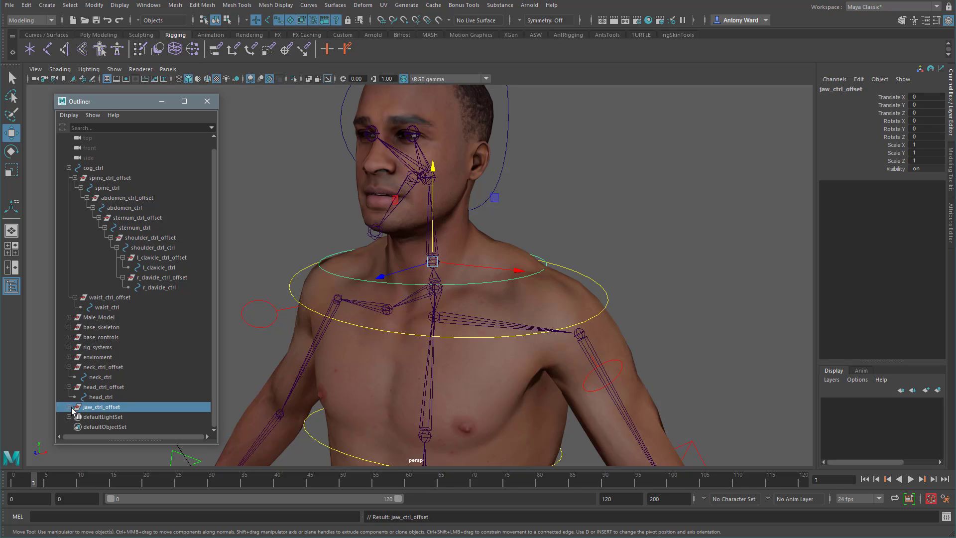
{"action": "left_click", "coordinate": [69, 410]}
{"action": "double_click", "coordinate": [99, 417]}
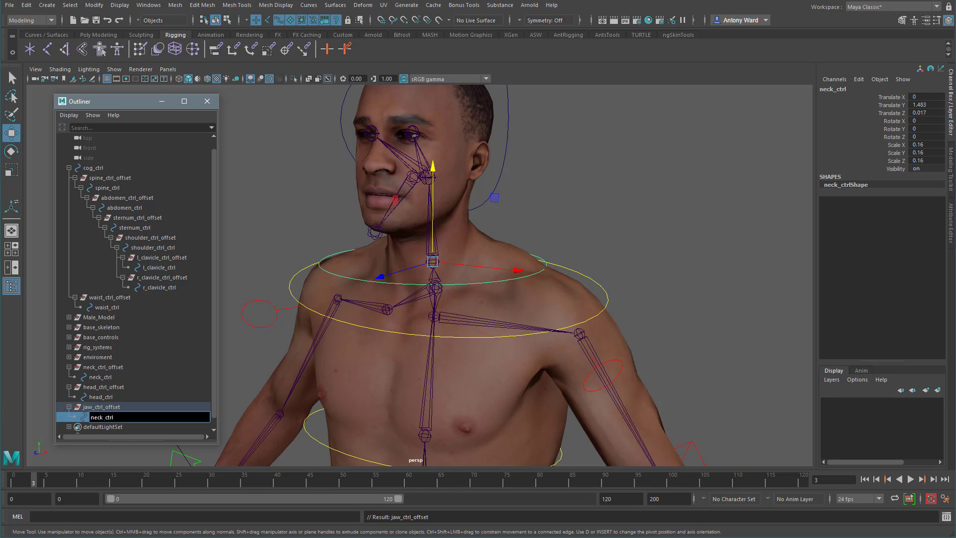
{"action": "type", "text": "jaw"}
{"action": "key", "text": "Return"}
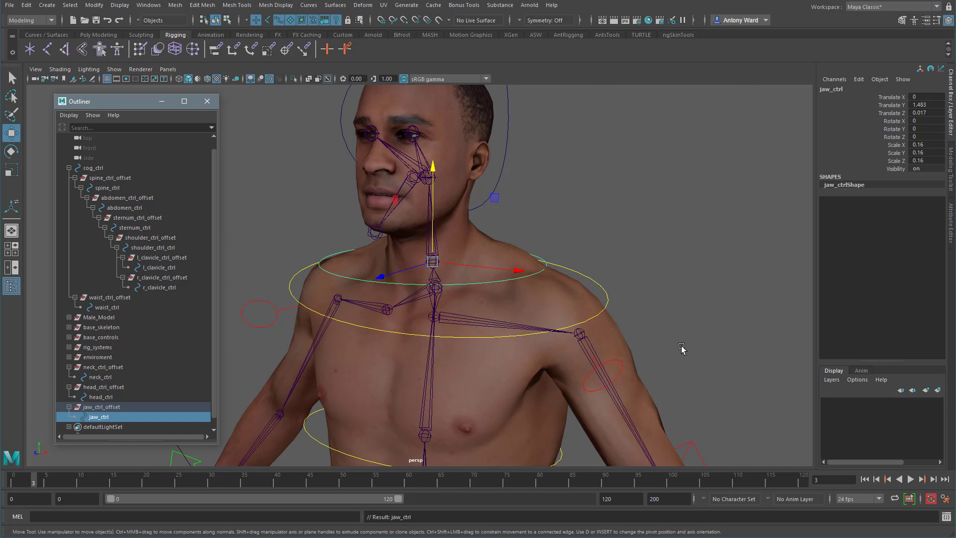
Make joints selectable again and parent-constrain jaw_ctrl_offset to the jaw joint with Maintain offset off.
{"action": "left_click_drag", "start_coordinate": [681, 348], "coordinate": [352, 334], "text": "alt"}
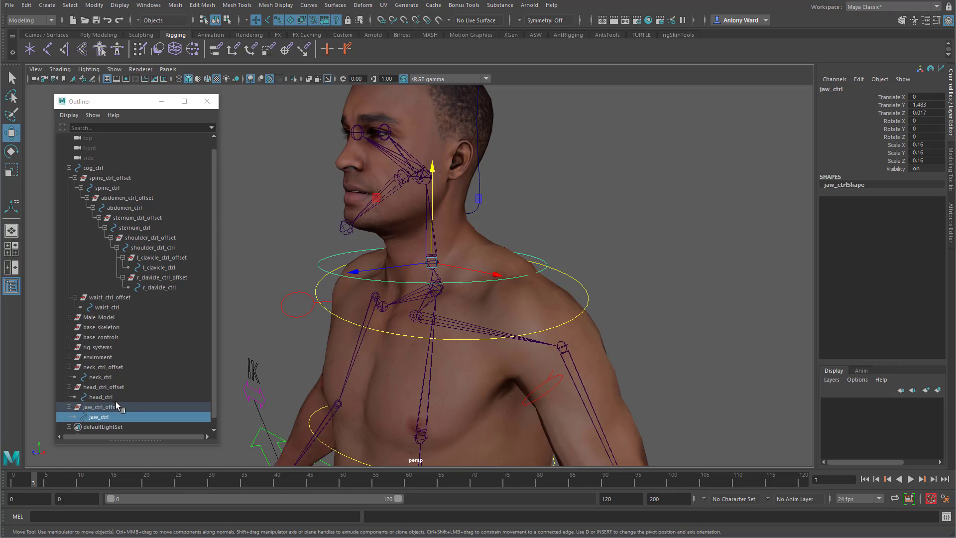
{"action": "left_click", "coordinate": [359, 219]}
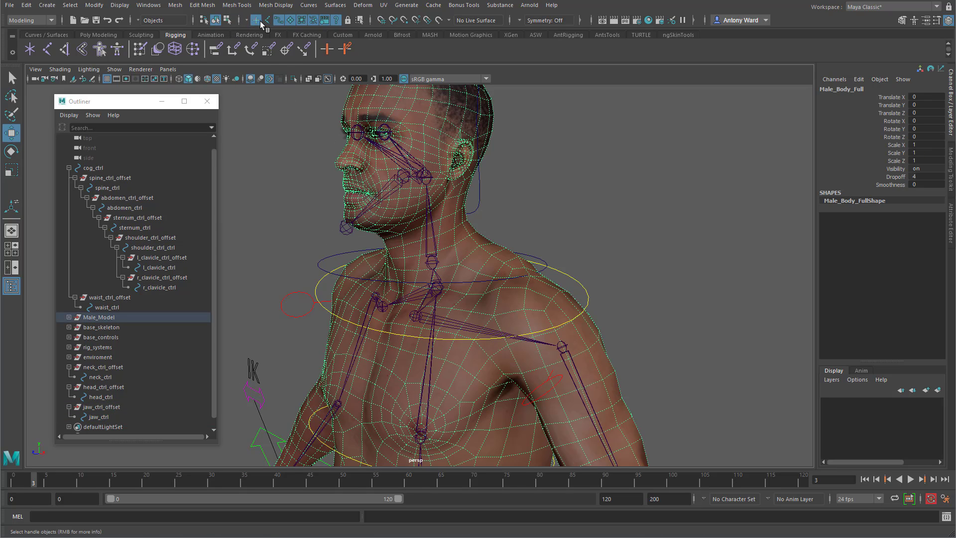
{"action": "left_click", "coordinate": [380, 194]}
{"action": "left_click", "coordinate": [388, 190]}
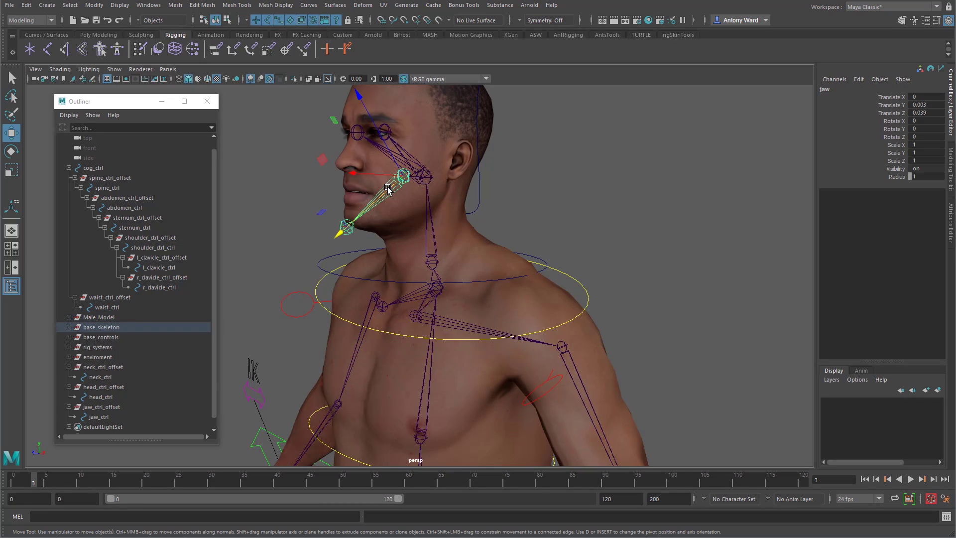
{"action": "left_click", "coordinate": [110, 407]}
{"action": "key", "text": "space"}
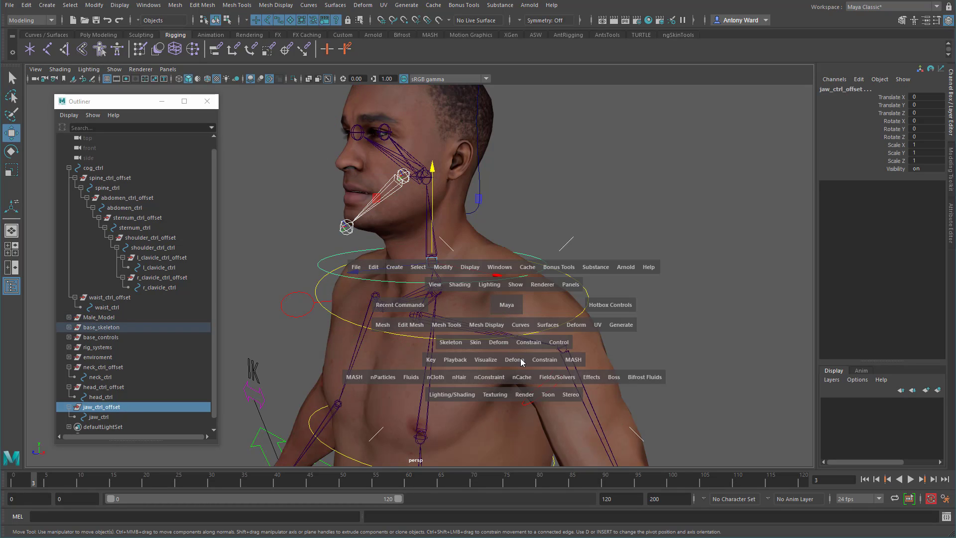
{"action": "left_click", "coordinate": [524, 349]}
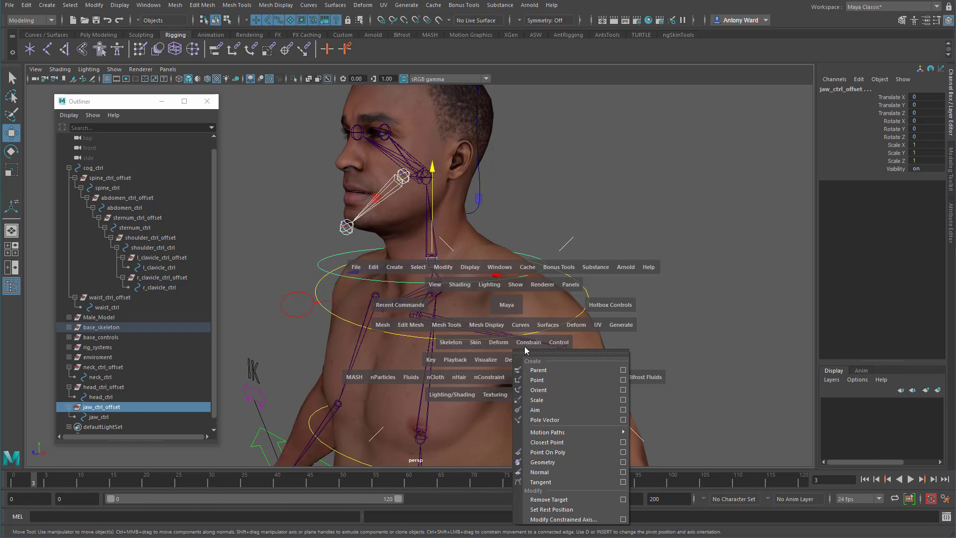
{"action": "left_click", "coordinate": [623, 369]}
{"action": "left_click", "coordinate": [668, 116]}
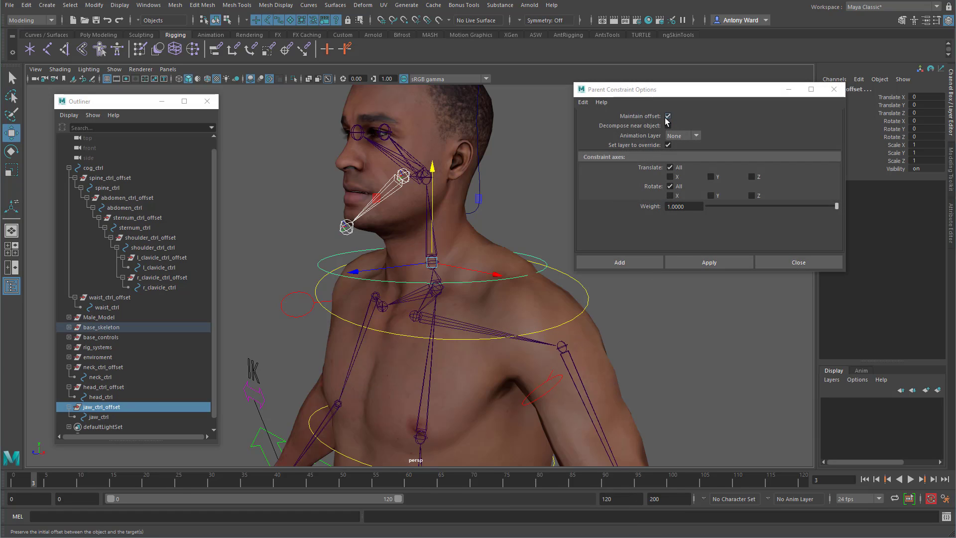
{"action": "left_click", "coordinate": [705, 262]}
Delete the parent constraint beneath jaw_ctrl_offset.
{"action": "left_click_drag", "start_coordinate": [353, 233], "coordinate": [404, 225], "text": "alt"}
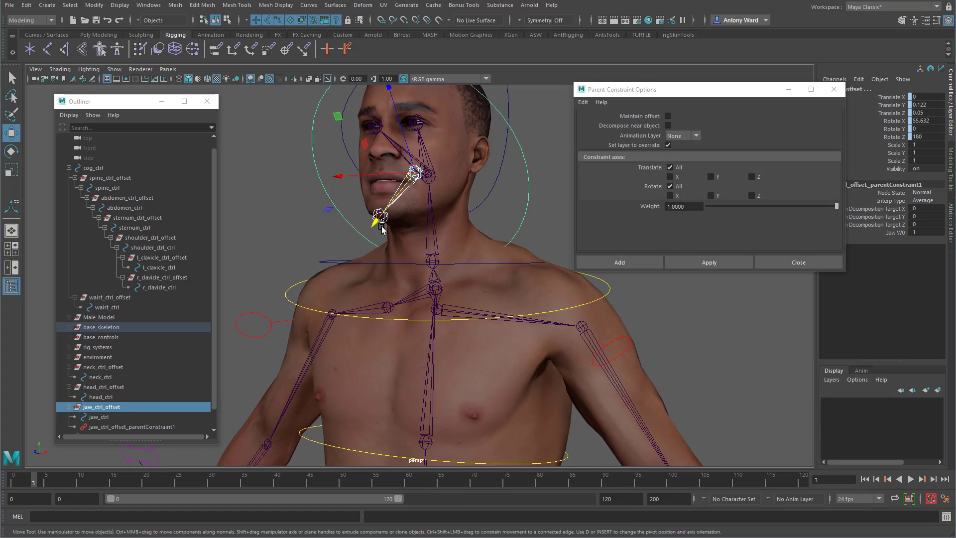
{"action": "middle_click_drag", "start_coordinate": [404, 225], "coordinate": [375, 267], "text": "alt"}
{"action": "right_click_drag", "start_coordinate": [375, 267], "coordinate": [374, 269], "text": "alt"}
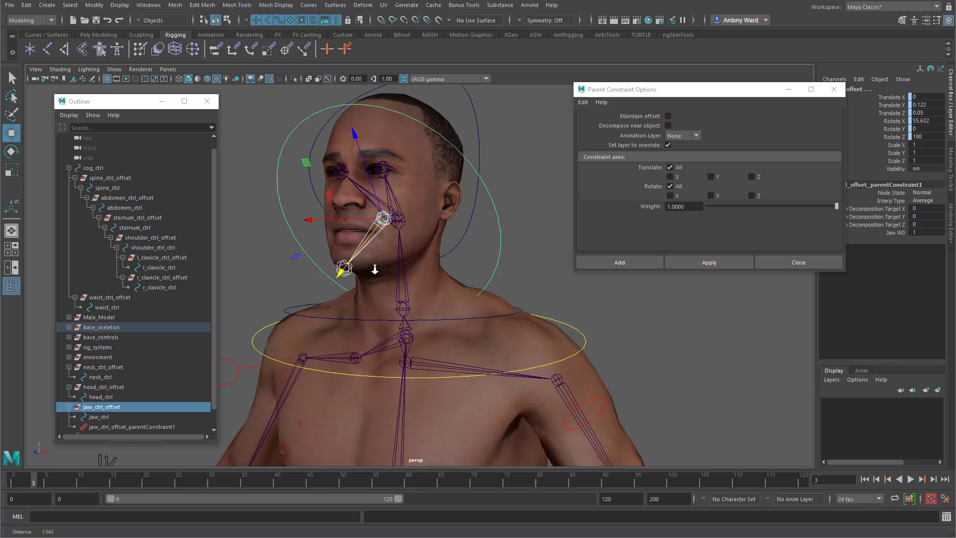
{"action": "left_click", "coordinate": [108, 427]}
{"action": "key", "text": "Delete"}
Switch jaw_ctrl to component mode, select all of its control vertices, and activate the Scale tool.
{"action": "left_click", "coordinate": [98, 417]}
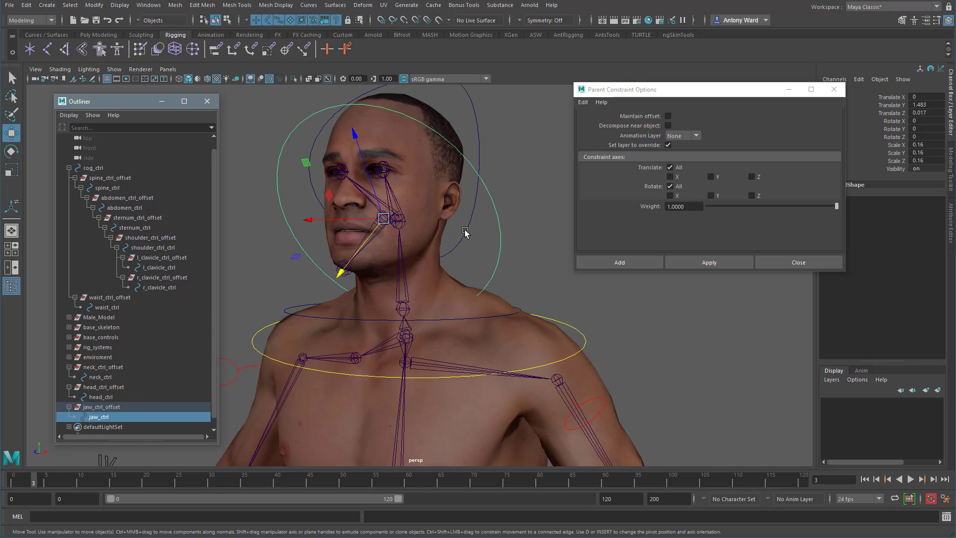
{"action": "key", "text": "F8"}
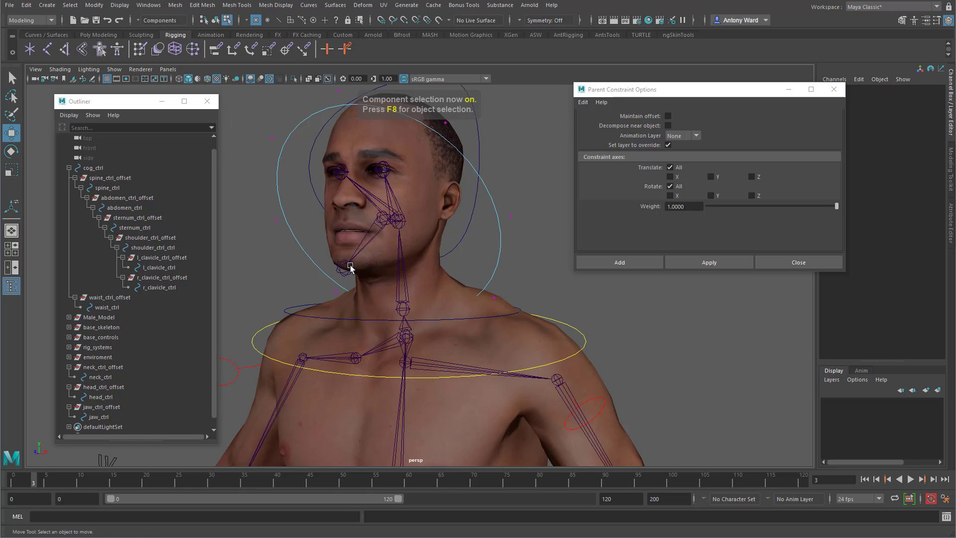
{"action": "scroll", "coordinate": [252, 259], "scroll_direction": "down", "scroll_amount": 3}
{"action": "left_click_drag", "start_coordinate": [263, 110], "coordinate": [540, 357]}
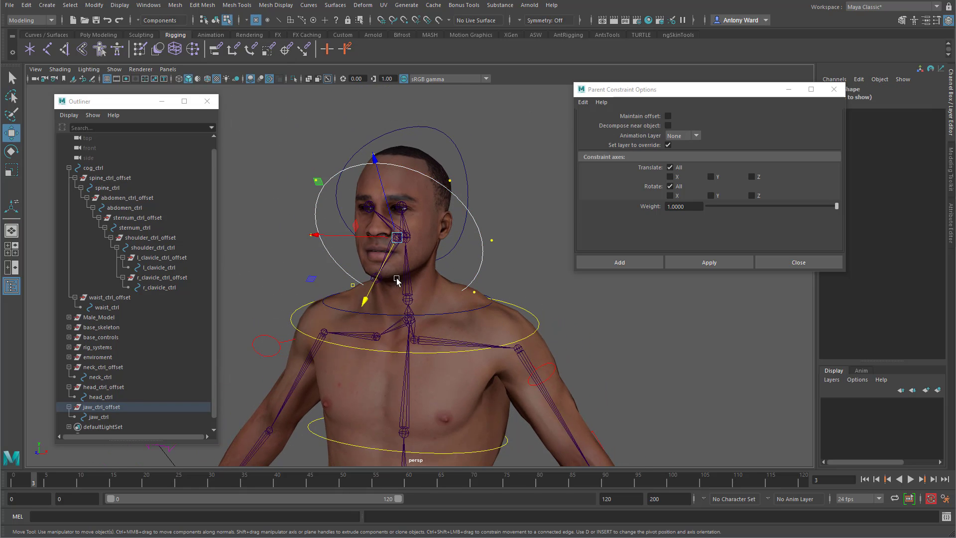
{"action": "left_click_drag", "start_coordinate": [397, 279], "coordinate": [337, 270], "text": "alt"}
{"action": "right_click_drag", "start_coordinate": [338, 271], "coordinate": [385, 247], "text": "alt"}
{"action": "key", "text": "r"}
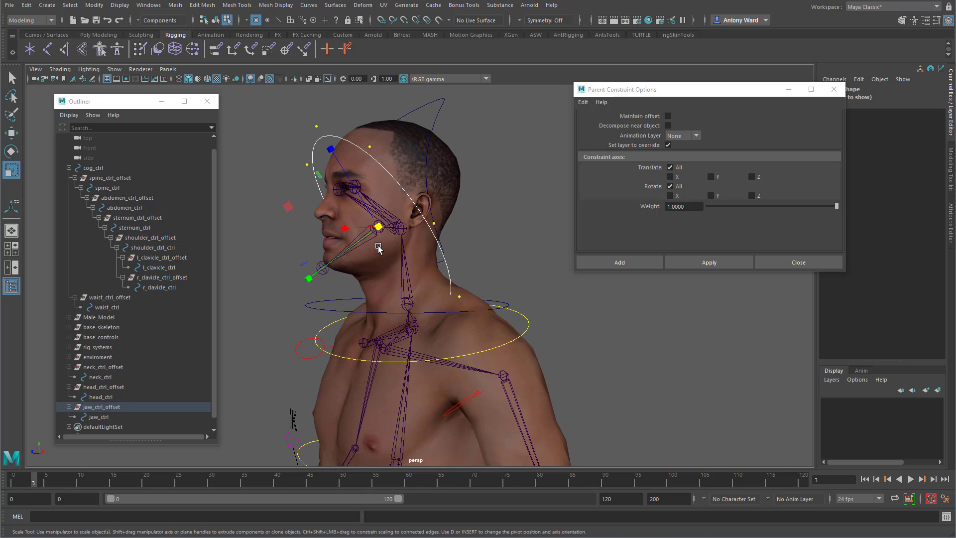
Scale down the jaw_ctrl curve's points and move them down around the jaw and chin.
{"action": "left_click_drag", "start_coordinate": [378, 227], "coordinate": [290, 231]}
{"action": "key", "text": "w"}
{"action": "left_click_drag", "start_coordinate": [349, 253], "coordinate": [302, 301]}
{"action": "key", "text": "r"}
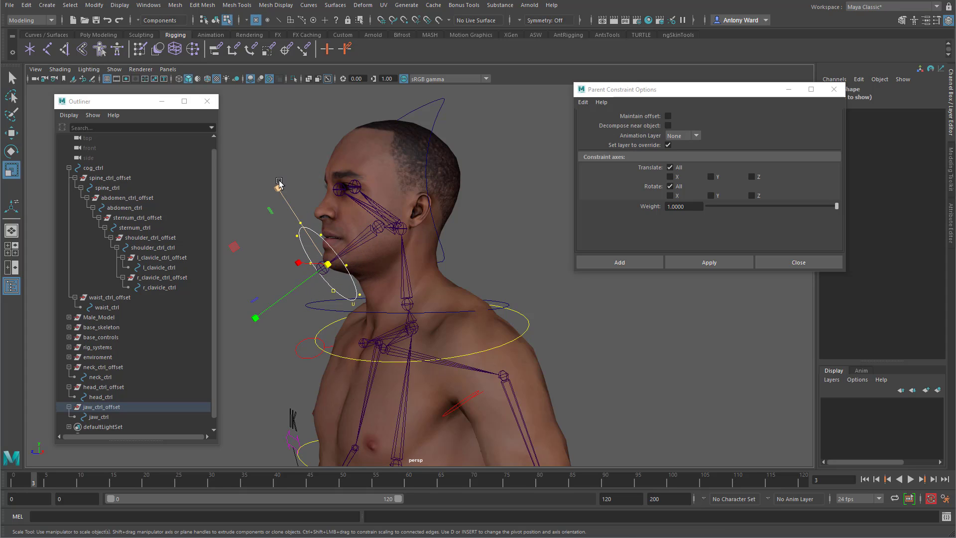
{"action": "left_click_drag", "start_coordinate": [277, 188], "coordinate": [367, 232]}
{"action": "key", "text": "w"}
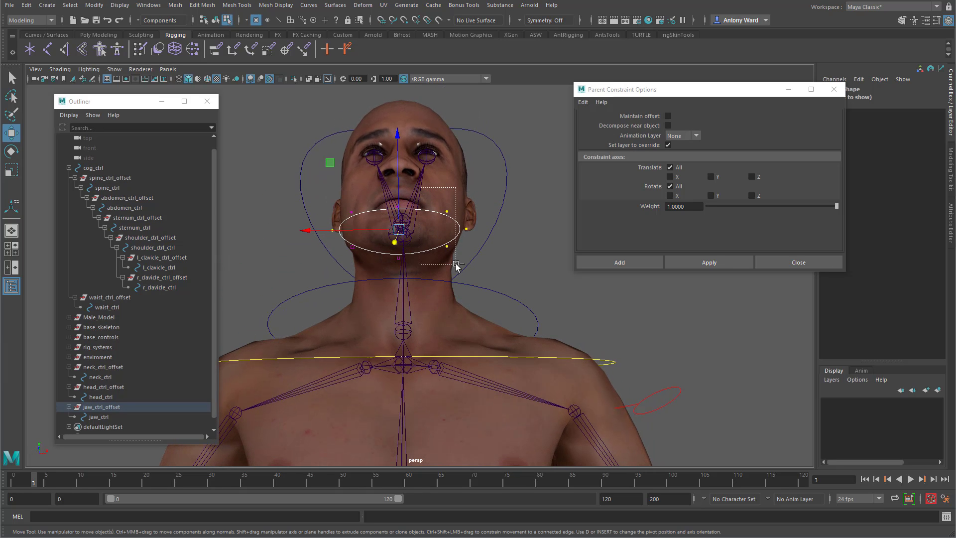
Shape the side points of the jaw_ctrl curve around the jawline, widen them along X, and return to object mode.
{"action": "left_click_drag", "start_coordinate": [454, 267], "coordinate": [399, 278], "text": "alt"}
{"action": "key", "text": "r"}
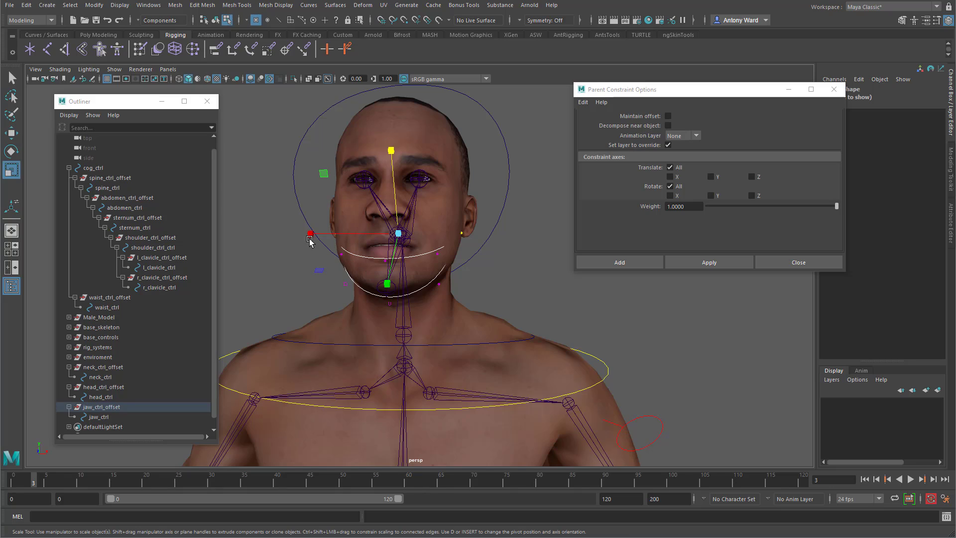
{"action": "left_click_drag", "start_coordinate": [310, 234], "coordinate": [295, 236]}
{"action": "key", "text": "F8"}
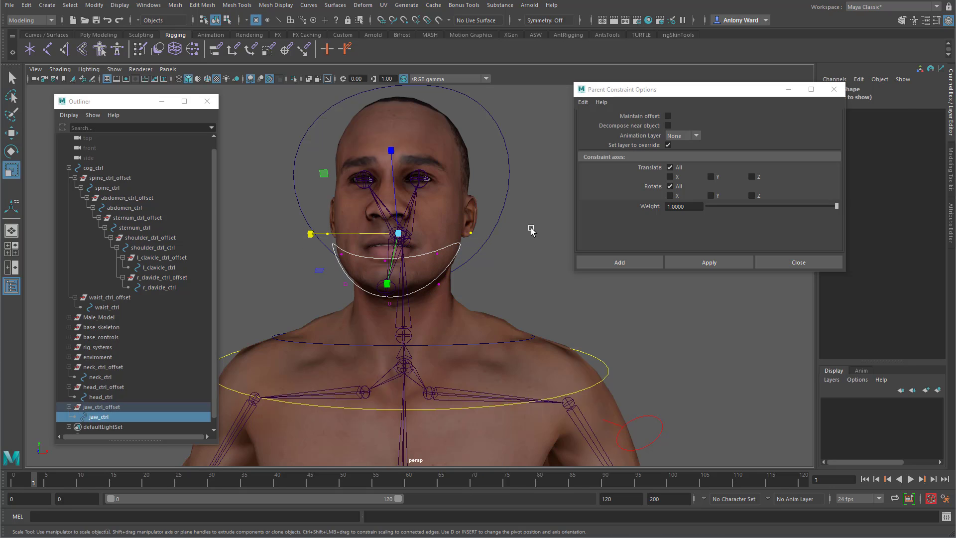
Test the jaw control by rotating jaw_ctrl about 10 degrees around X, and undo the rotation.
{"action": "left_click_drag", "start_coordinate": [459, 249], "coordinate": [326, 331], "text": "alt"}
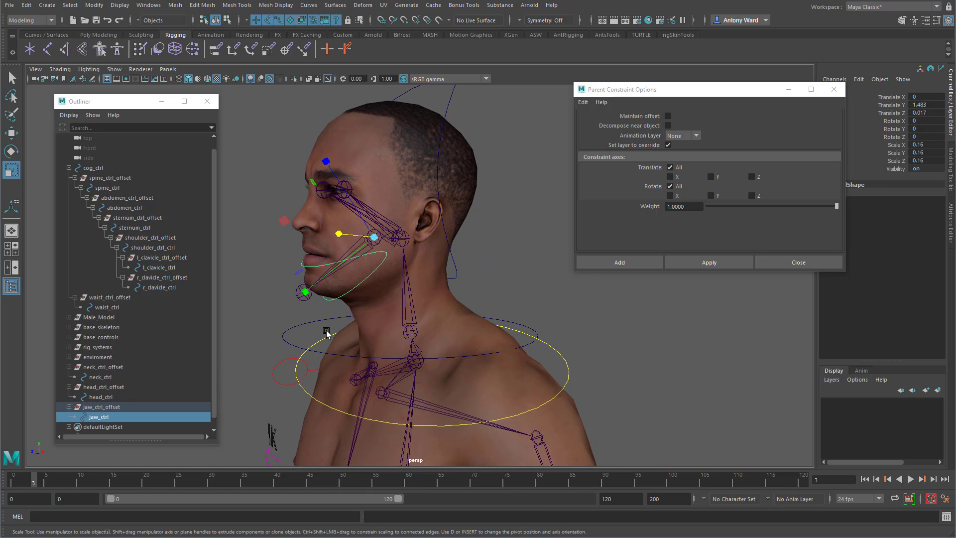
{"action": "key", "text": "e"}
{"action": "mouse_move", "coordinate": [298, 276]}
{"action": "left_mouse_down"}
{"action": "mouse_move", "coordinate": [282, 219]}
{"action": "mouse_move", "coordinate": [299, 267]}
{"action": "left_mouse_up"}
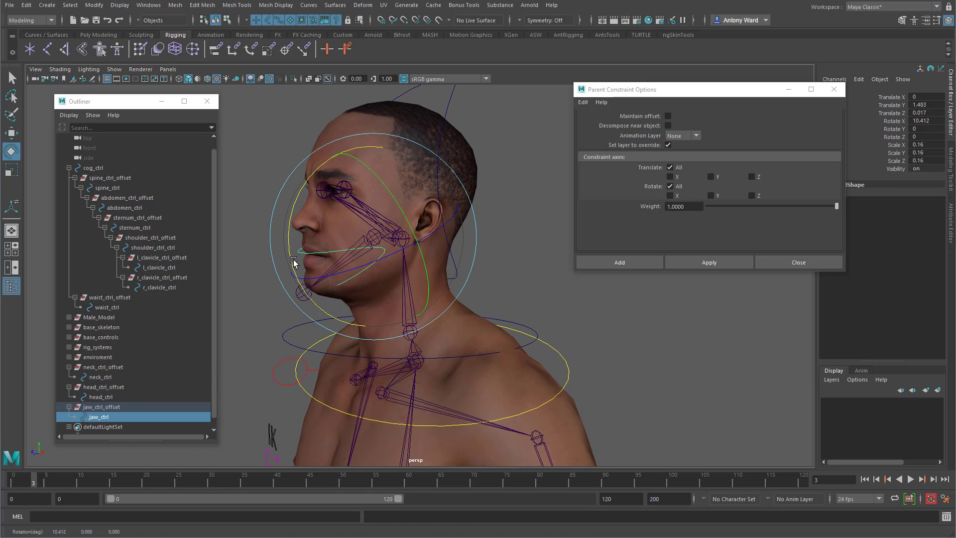
{"action": "key", "text": "ctrl+z"}
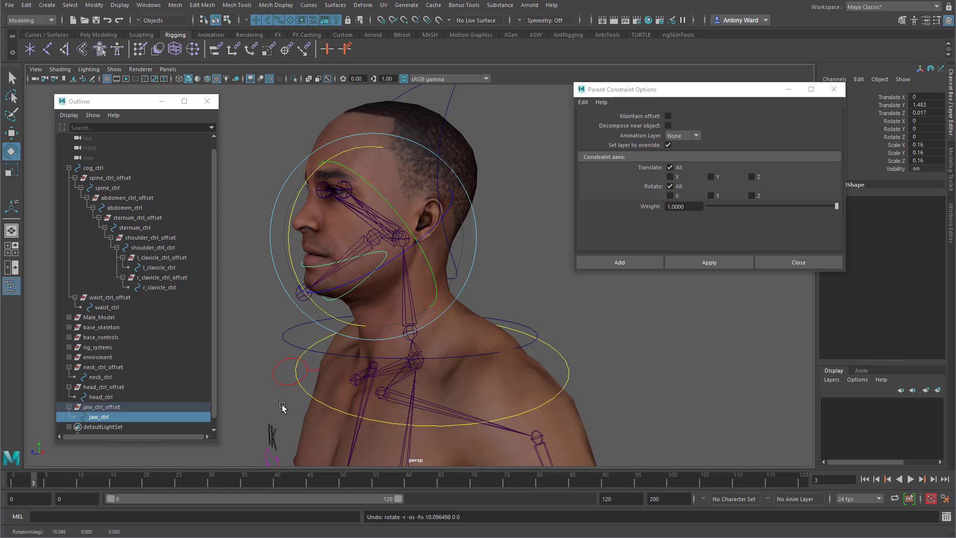
Raise the neck_ctrl curve's points up around the neck and tilt them so the front sits lower than the back.
{"action": "left_click_drag", "start_coordinate": [293, 327], "coordinate": [557, 308], "text": "alt"}
{"action": "left_click", "coordinate": [526, 326]}
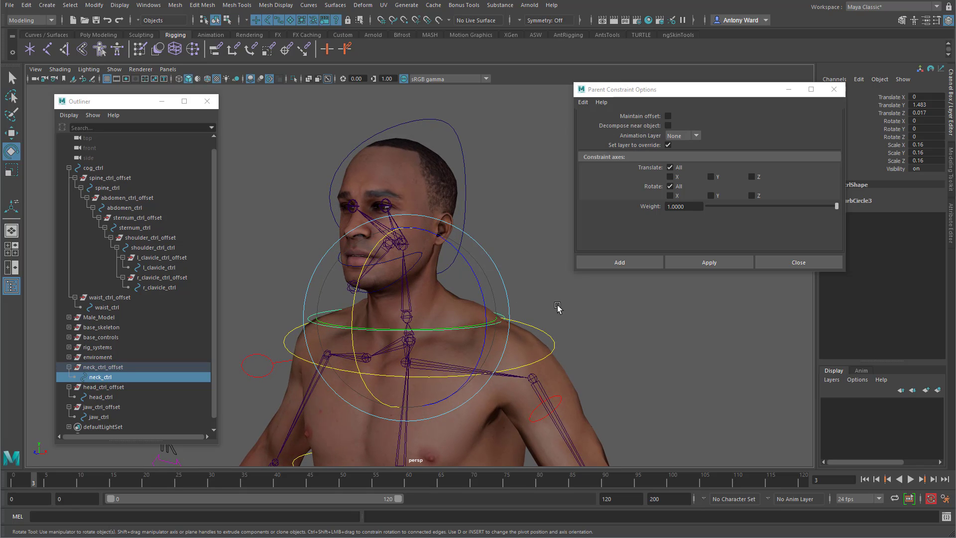
{"action": "key", "text": "F8"}
{"action": "left_click_drag", "start_coordinate": [267, 318], "coordinate": [298, 300], "text": "alt"}
{"action": "left_click_drag", "start_coordinate": [249, 287], "coordinate": [398, 315]}
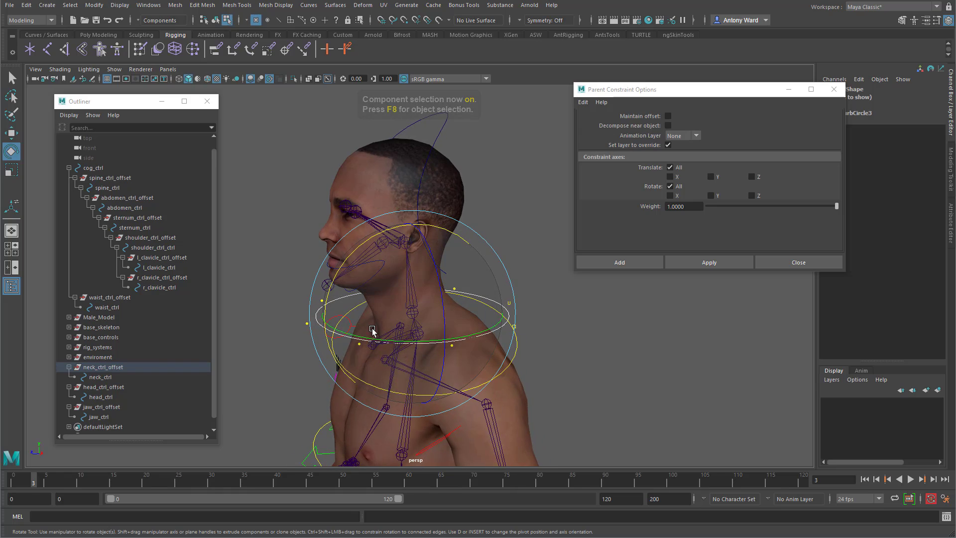
{"action": "key", "text": "w"}
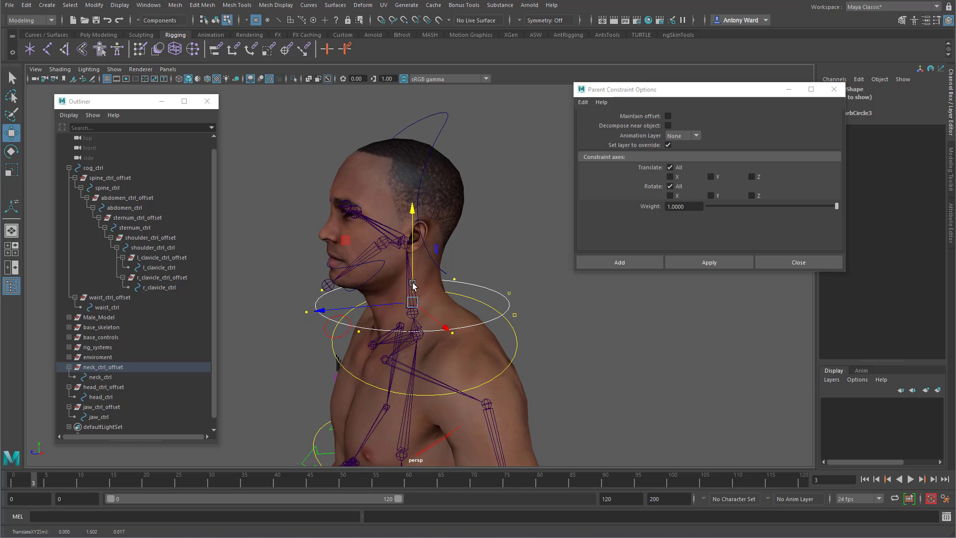
{"action": "key", "text": "e"}
{"action": "left_click_drag", "start_coordinate": [363, 274], "coordinate": [434, 376]}
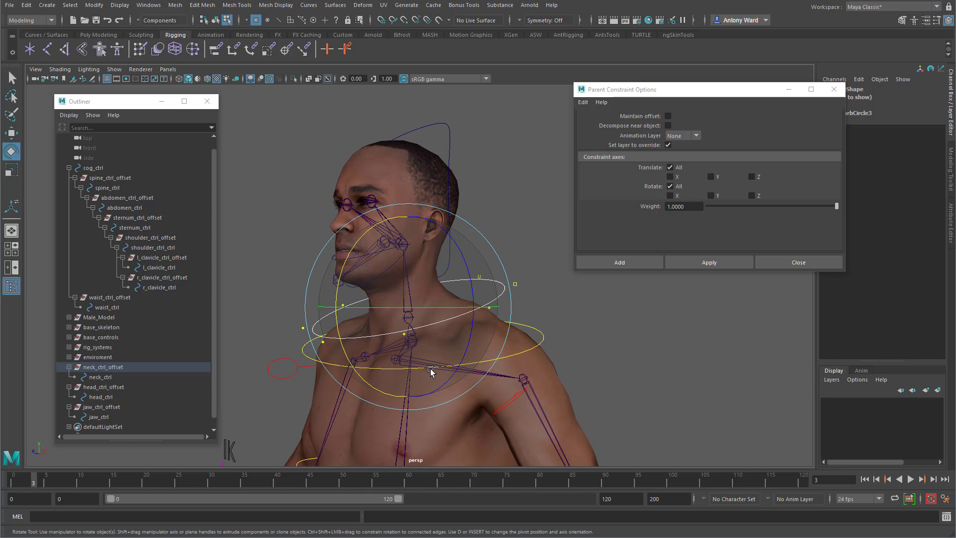
Scale the neck_ctrl curve's points down to fit closer around the neck.
{"action": "key", "text": "r"}
{"action": "left_click_drag", "start_coordinate": [410, 319], "coordinate": [379, 315]}
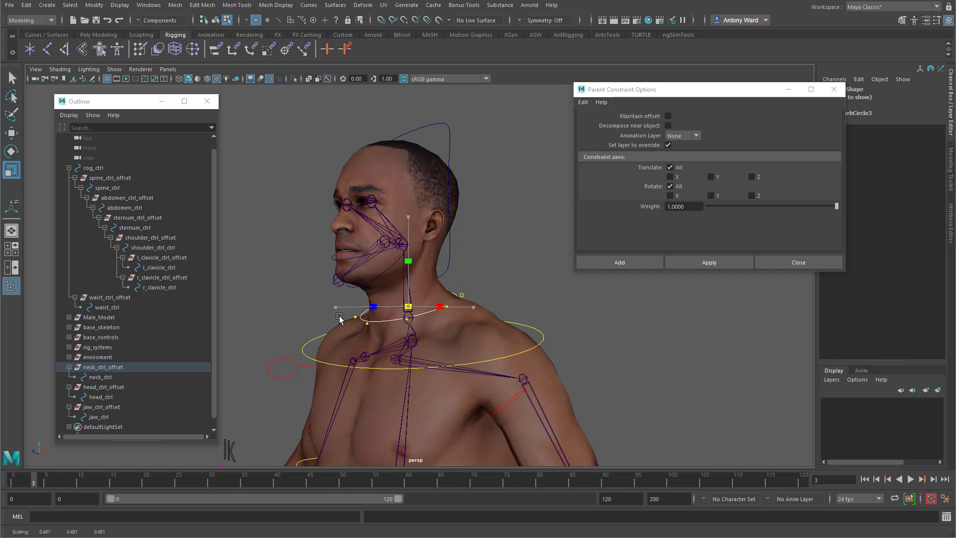
{"action": "left_click_drag", "start_coordinate": [375, 337], "coordinate": [382, 295], "text": "alt"}
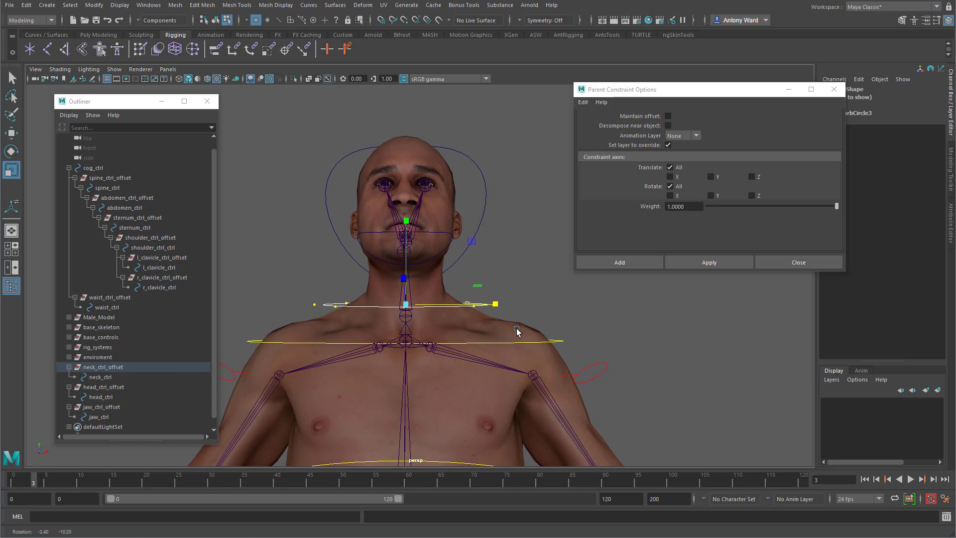
Adjust the height of the neck_ctrl curve's points so the ring follows the base of the neck, and return to object mode.
{"action": "key", "text": "w"}
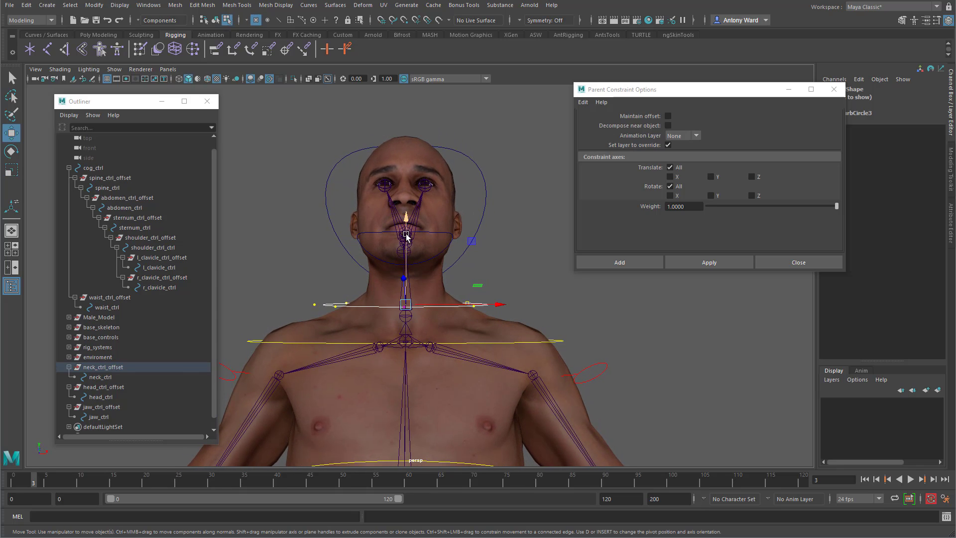
{"action": "left_click_drag", "start_coordinate": [406, 225], "coordinate": [408, 231]}
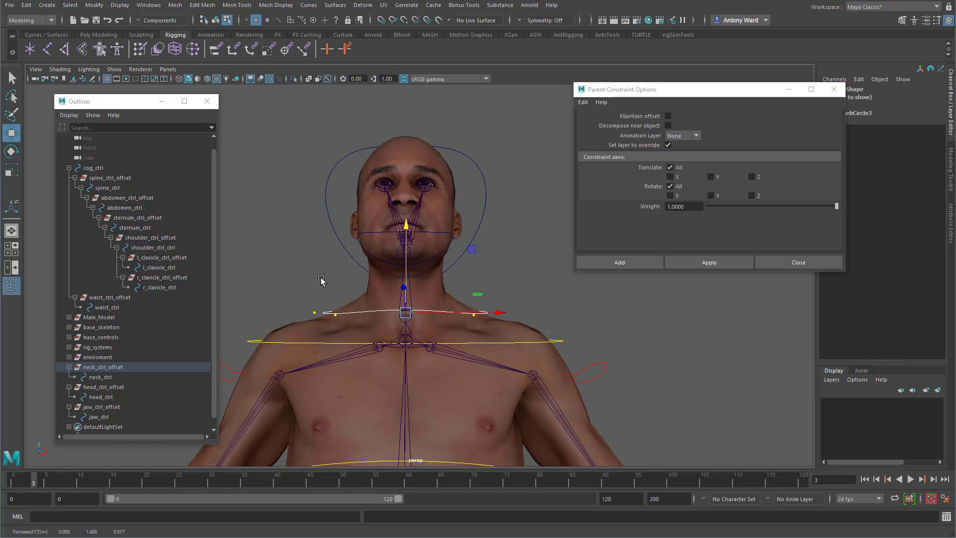
{"action": "left_click_drag", "start_coordinate": [301, 278], "coordinate": [513, 332]}
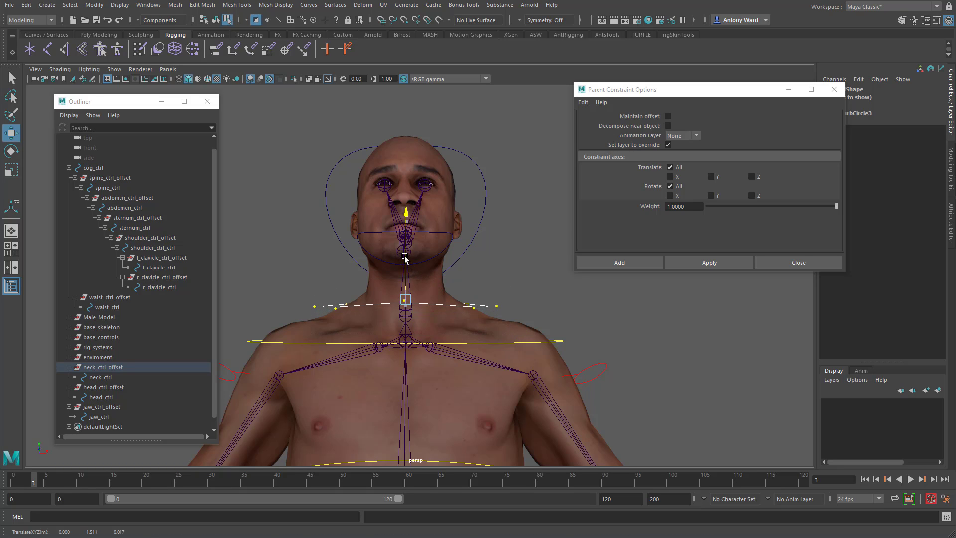
{"action": "left_click_drag", "start_coordinate": [404, 265], "coordinate": [465, 284], "text": "alt"}
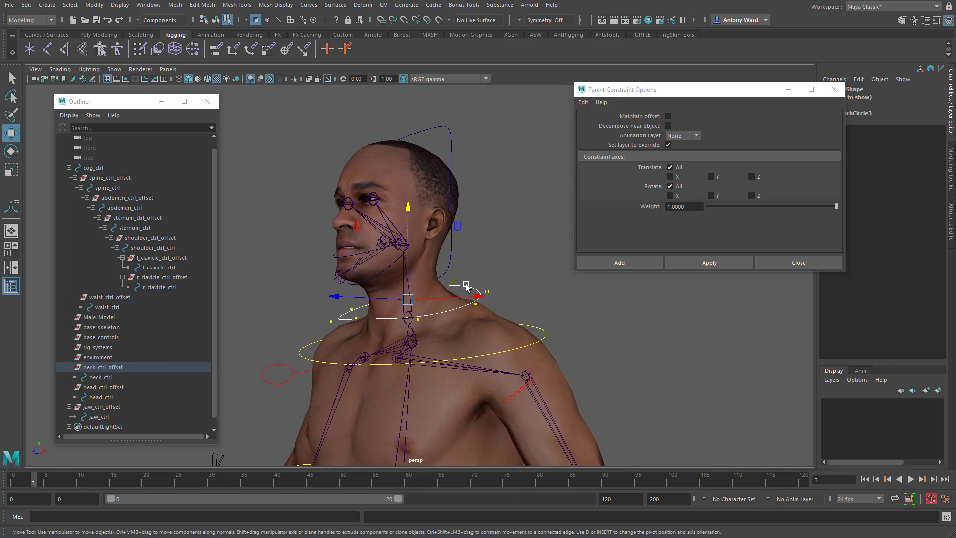
{"action": "right_click_drag", "start_coordinate": [466, 287], "coordinate": [486, 266]}
{"action": "left_click_drag", "start_coordinate": [483, 272], "coordinate": [480, 291], "text": "alt"}
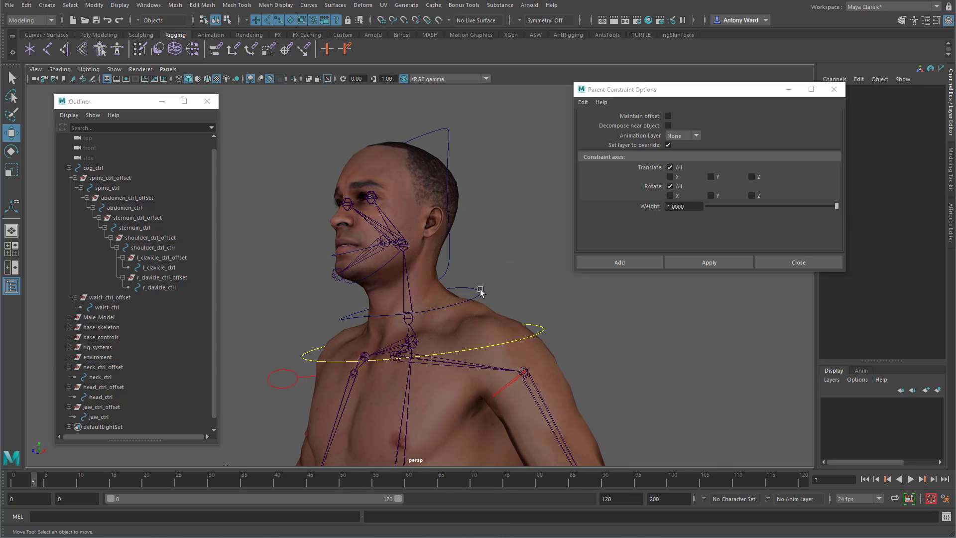
Enable drawing overrides on neck_ctrl and set its color to yellow, closing the parent constraint options.
{"action": "left_click", "coordinate": [480, 291]}
{"action": "left_click", "coordinate": [949, 221]}
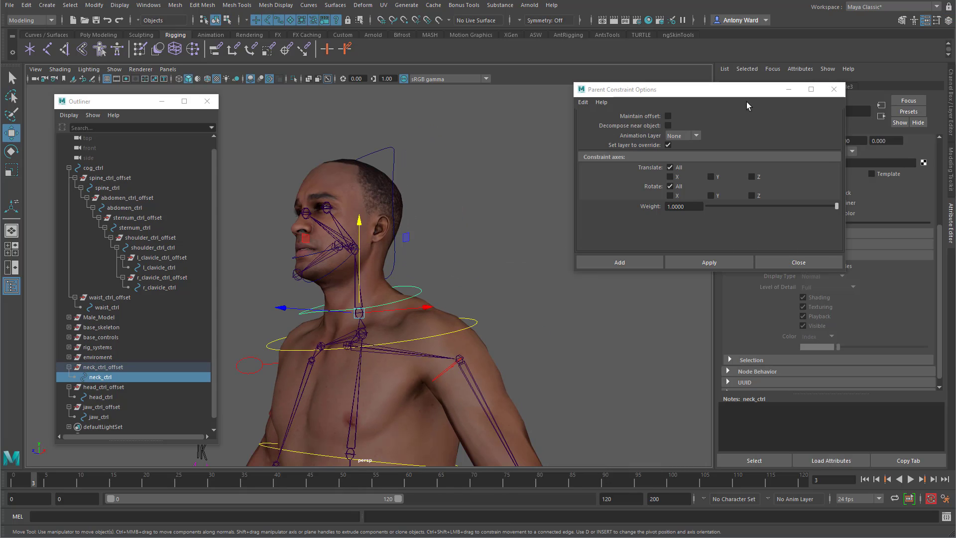
{"action": "left_click", "coordinate": [834, 90]}
{"action": "left_click_drag", "start_coordinate": [597, 380], "coordinate": [545, 324], "text": "alt"}
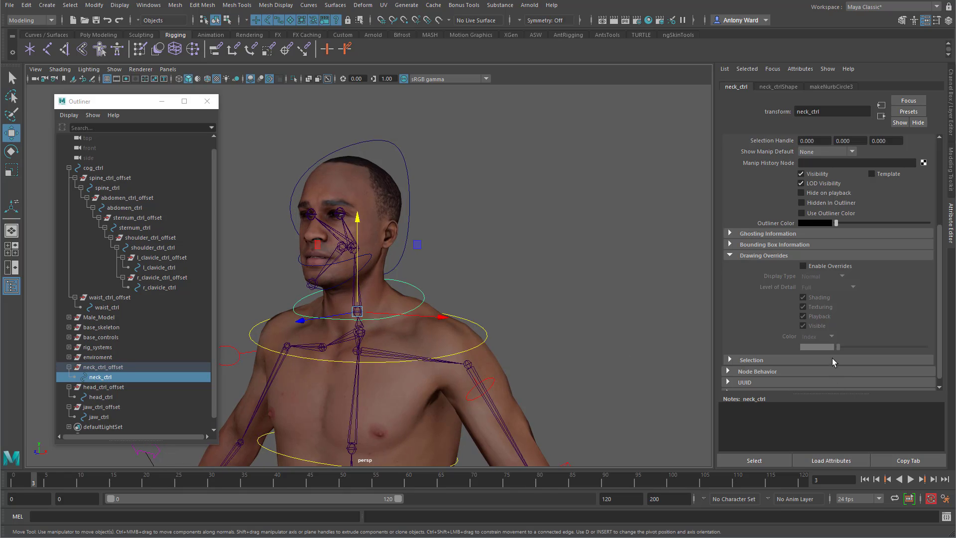
{"action": "left_click", "coordinate": [827, 267]}
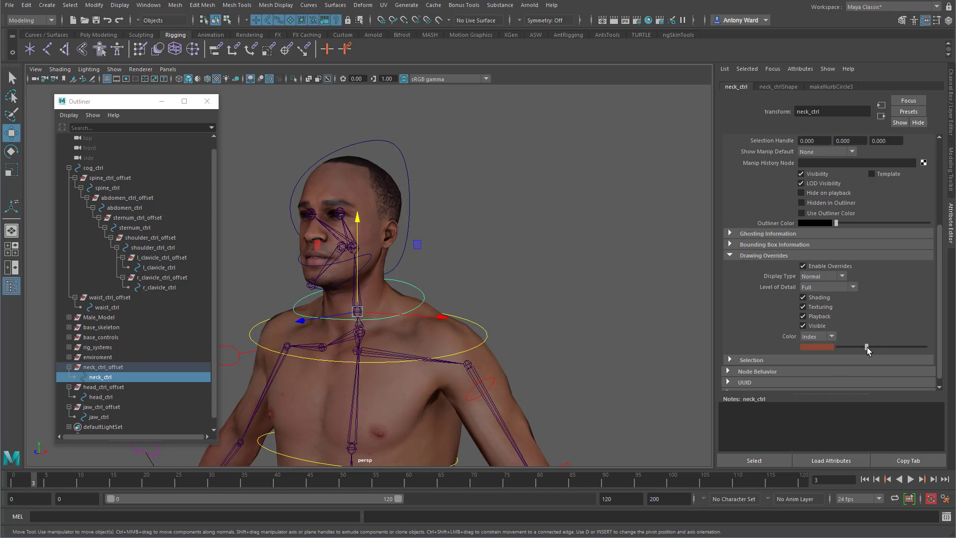
{"action": "left_click", "coordinate": [481, 248]}
Enable drawing overrides on head_ctrl and set its color to yellow.
{"action": "left_click", "coordinate": [404, 251]}
{"action": "left_click", "coordinate": [829, 266]}
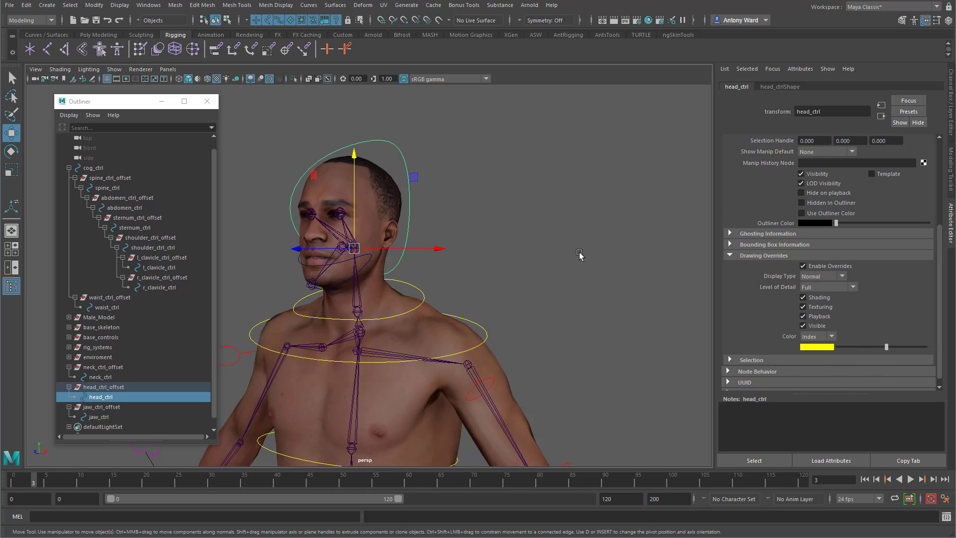
{"action": "left_click", "coordinate": [580, 255]}
Enable drawing overrides on jaw_ctrl and set its color to light blue.
{"action": "left_click_drag", "start_coordinate": [365, 301], "coordinate": [327, 301], "text": "alt"}
{"action": "left_click", "coordinate": [304, 287]}
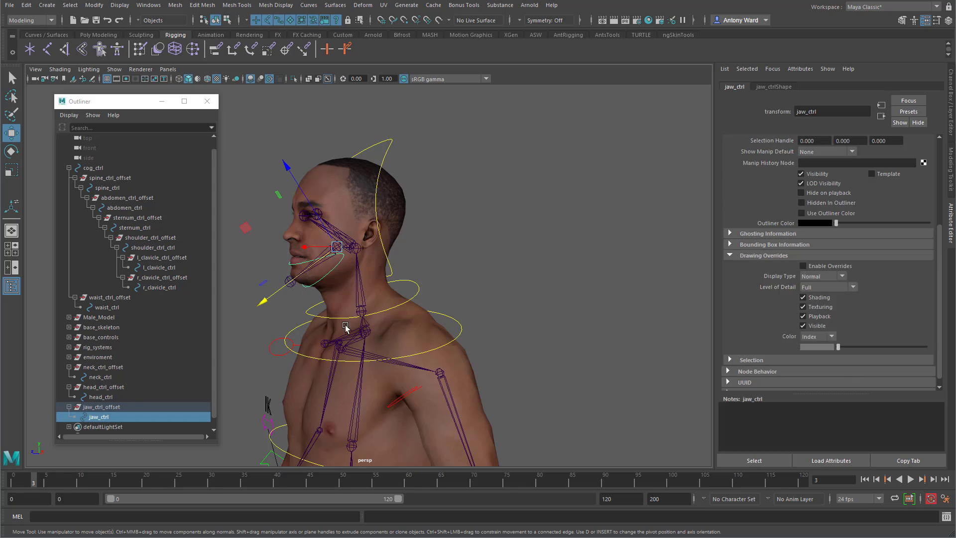
{"action": "left_click", "coordinate": [830, 266]}
{"action": "left_click_drag", "start_coordinate": [844, 351], "coordinate": [889, 350]}
{"action": "left_click", "coordinate": [582, 322]}
Parent jaw_ctrl_offset under head_ctrl, head_ctrl_offset under neck_ctrl, and neck_ctrl_offset under shoulder_ctrl_ctrl, and expand the new hierarchy.
{"action": "left_click_drag", "start_coordinate": [581, 322], "coordinate": [378, 319], "text": "alt"}
{"action": "left_click", "coordinate": [109, 407]}
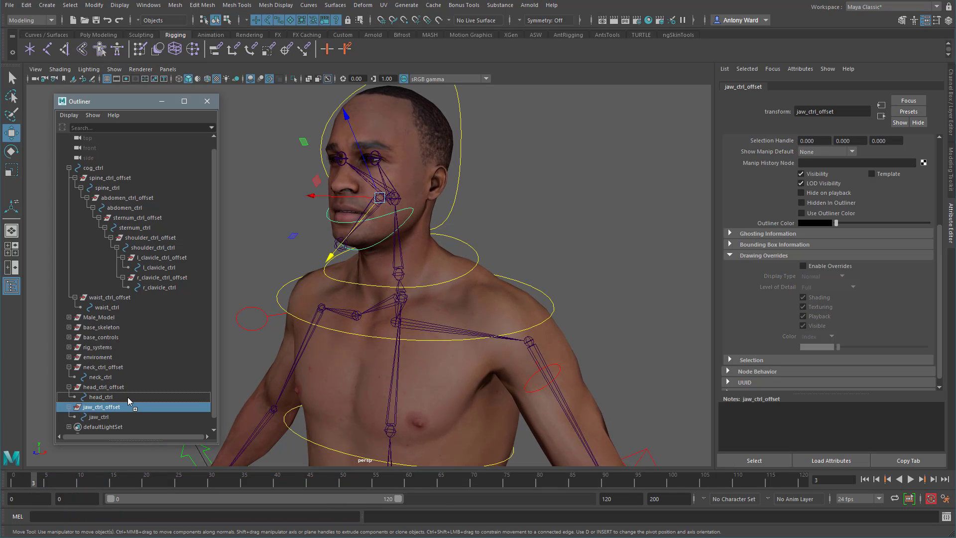
{"action": "scroll", "coordinate": [127, 397], "scroll_direction": "up", "scroll_amount": 1}
{"action": "left_click", "coordinate": [115, 397]}
{"action": "left_click_drag", "start_coordinate": [116, 398], "coordinate": [152, 260]}
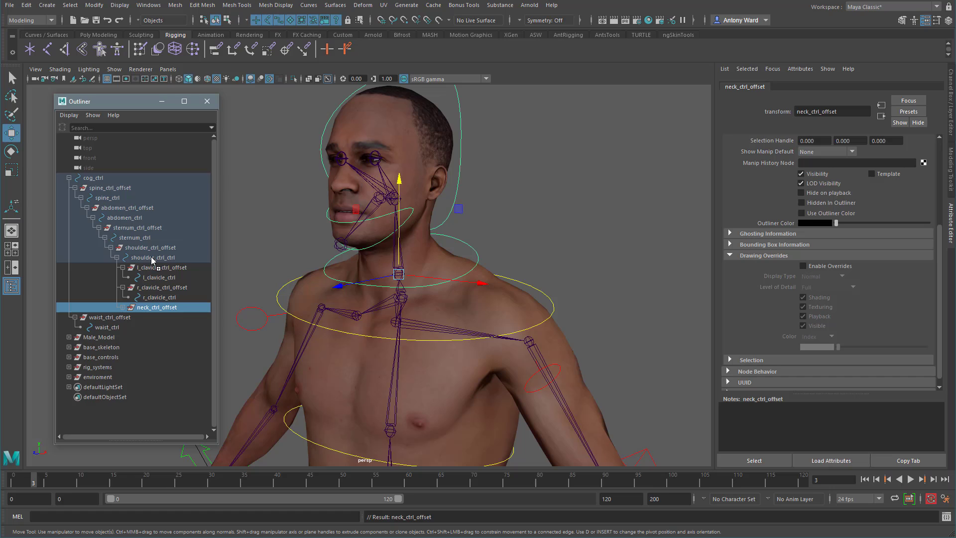
{"action": "left_click", "coordinate": [122, 308]}
Test the new hierarchy by rotating shoulder_ctrl_ctrl, and undo the rotation.
{"action": "left_click", "coordinate": [555, 305]}
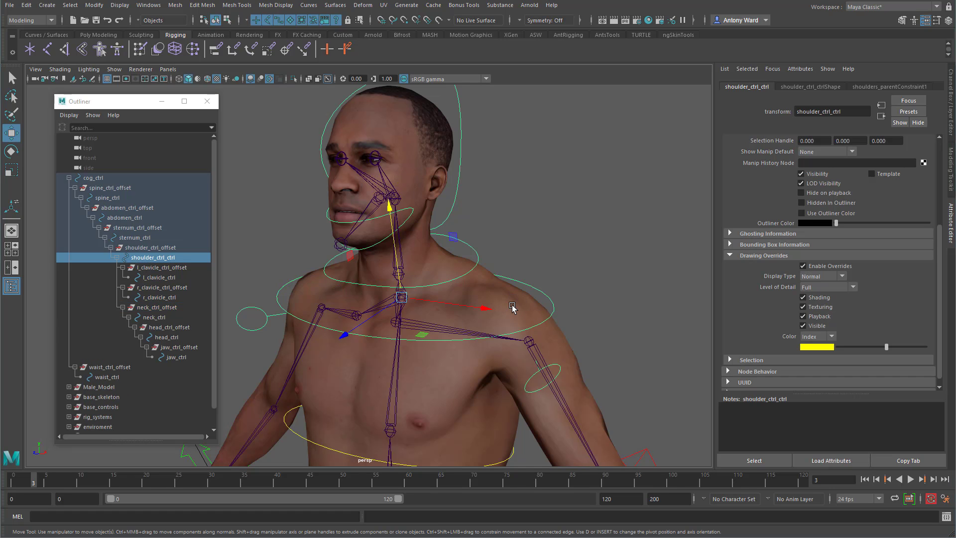
{"action": "key", "text": "e"}
{"action": "left_click_drag", "start_coordinate": [398, 239], "coordinate": [414, 273]}
{"action": "key", "text": "ctrl+z"}
{"action": "left_click", "coordinate": [595, 252]}
Try parent-constraining the neck joint to neck_ctrl without maintaining the offset, and undo the constraint.
{"action": "left_click", "coordinate": [477, 257]}
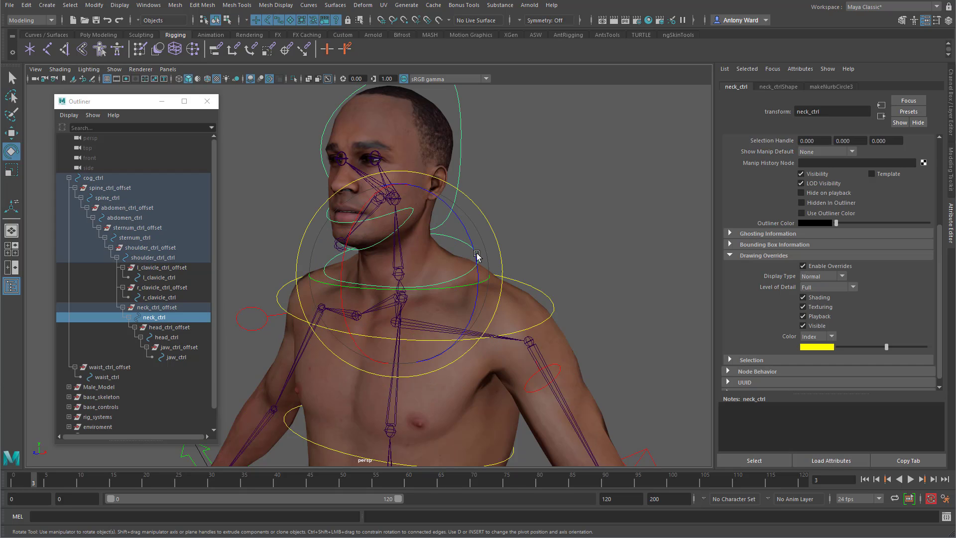
{"action": "key", "text": "t"}
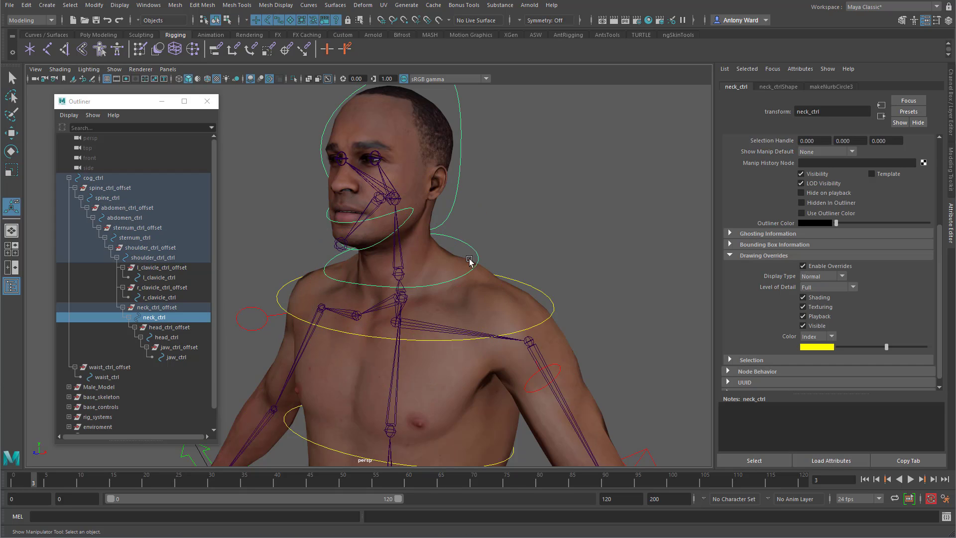
{"action": "left_click", "coordinate": [402, 270], "text": "shift"}
{"action": "key", "text": "space"}
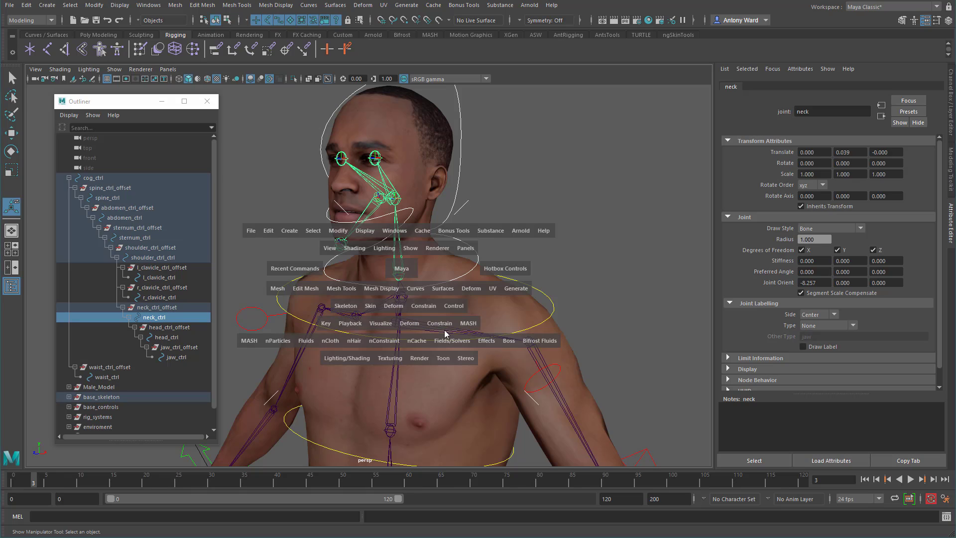
{"action": "left_click", "coordinate": [423, 306]}
{"action": "left_click", "coordinate": [517, 334]}
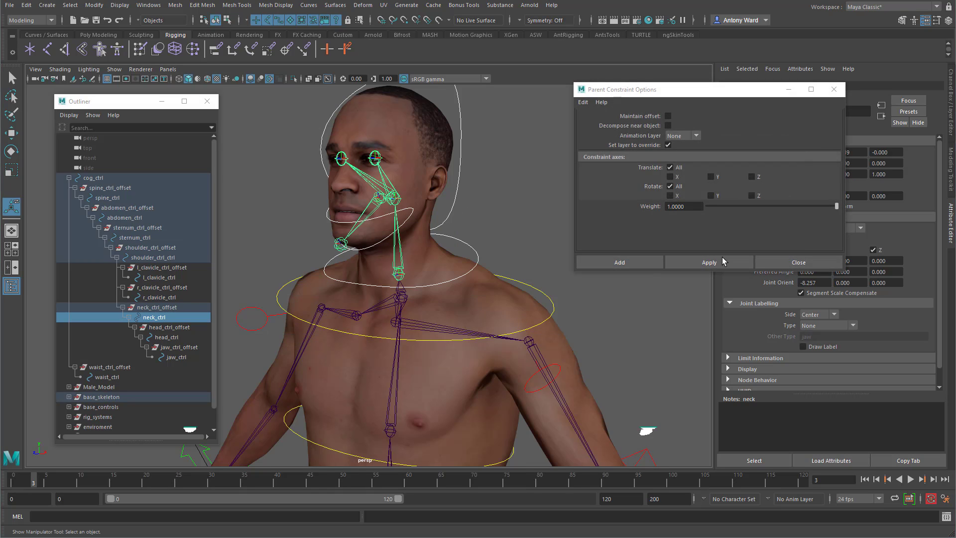
{"action": "left_click", "coordinate": [722, 259]}
{"action": "left_click_drag", "start_coordinate": [408, 289], "coordinate": [361, 288], "text": "alt"}
{"action": "key", "text": "ctrl+z"}
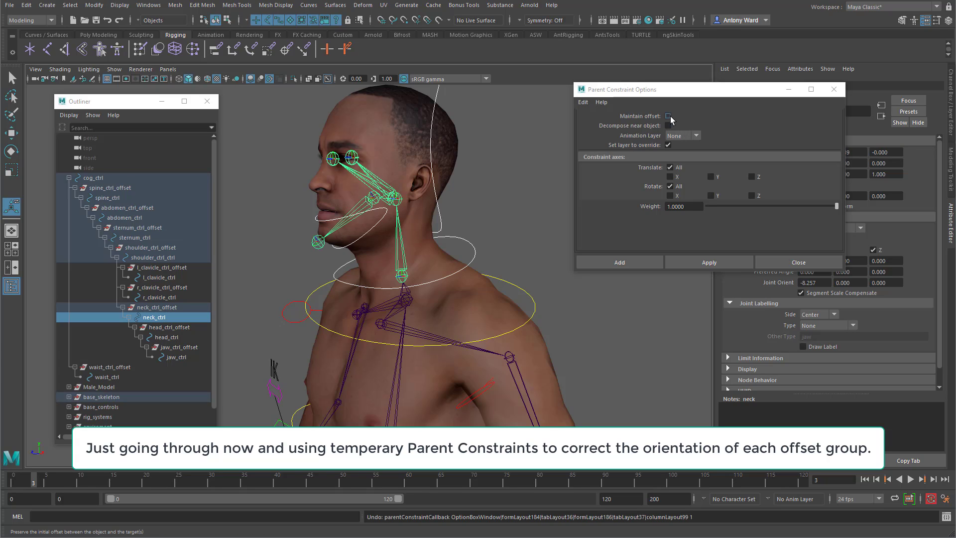
Align neck_ctrl_offset to the neck joint with a temporary parent constraint that does not maintain offset, and delete the constraint.
{"action": "left_click", "coordinate": [472, 252]}
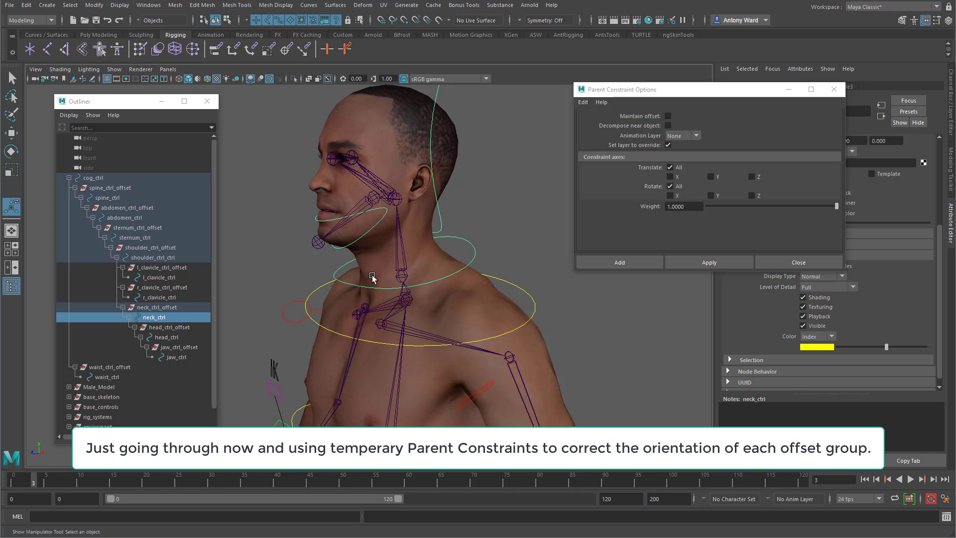
{"action": "left_click", "coordinate": [397, 264]}
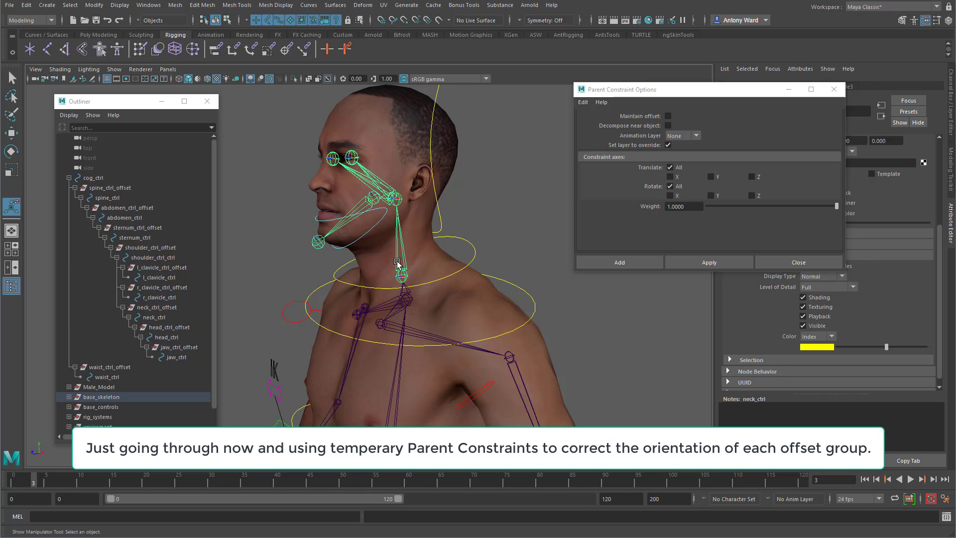
{"action": "left_click", "coordinate": [159, 308], "text": "ctrl"}
{"action": "left_click", "coordinate": [718, 264]}
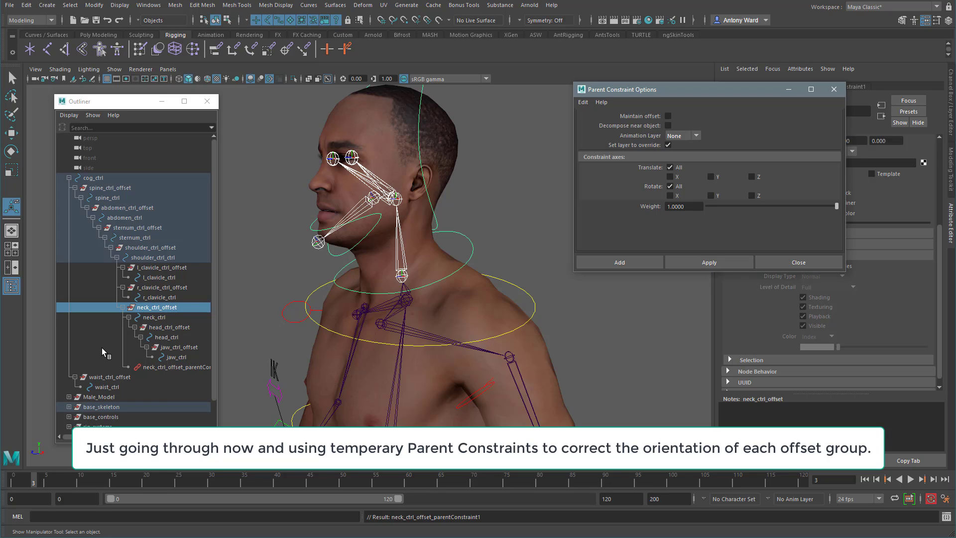
{"action": "left_click", "coordinate": [171, 367]}
{"action": "key", "text": "Delete"}
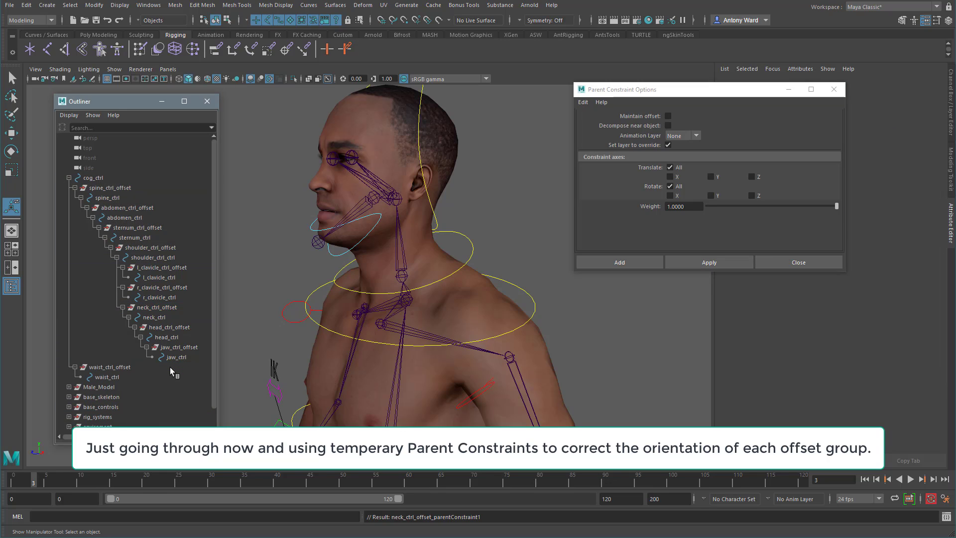
Align head_ctrl_offset to the head joint with a temporary parent constraint without maintained offset, and delete the constraint.
{"action": "left_click", "coordinate": [395, 198]}
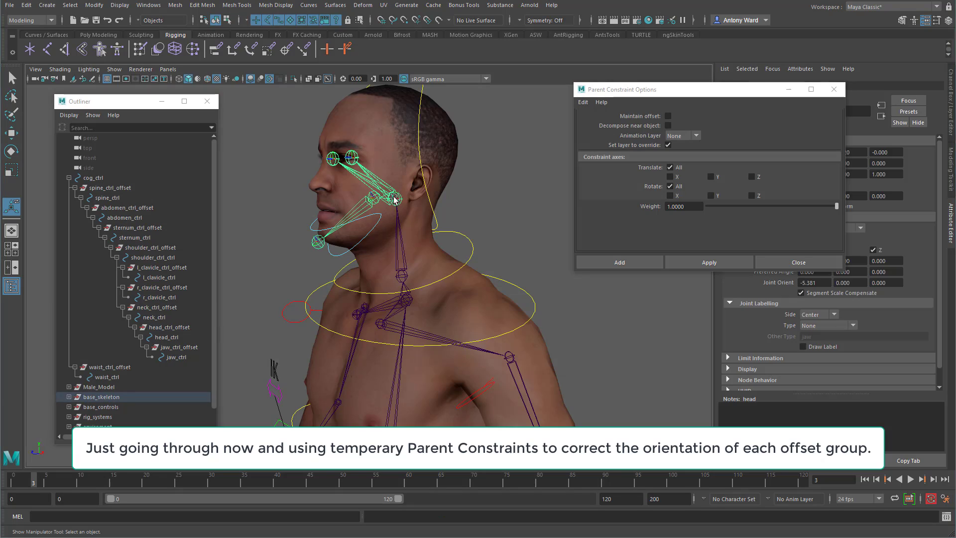
{"action": "left_click", "coordinate": [167, 327], "text": "ctrl"}
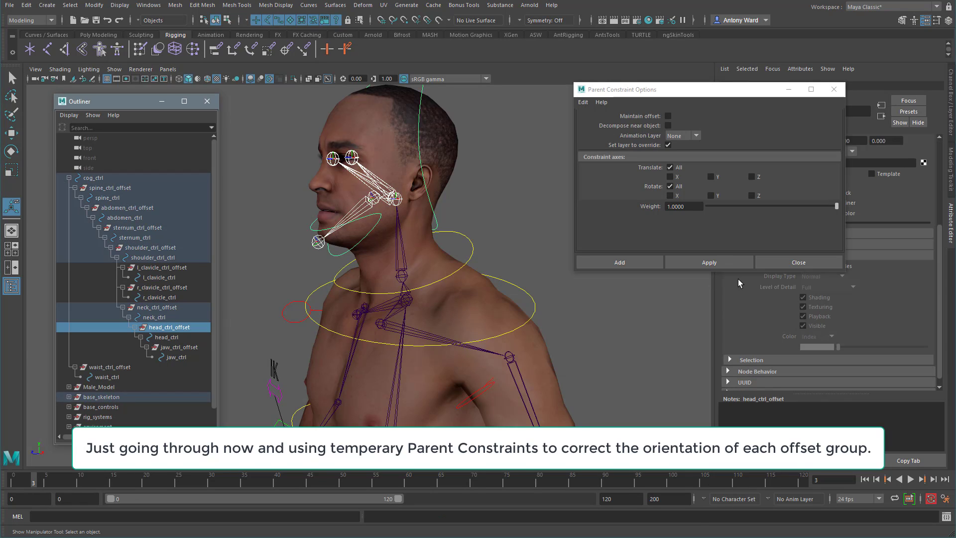
{"action": "left_click", "coordinate": [709, 262]}
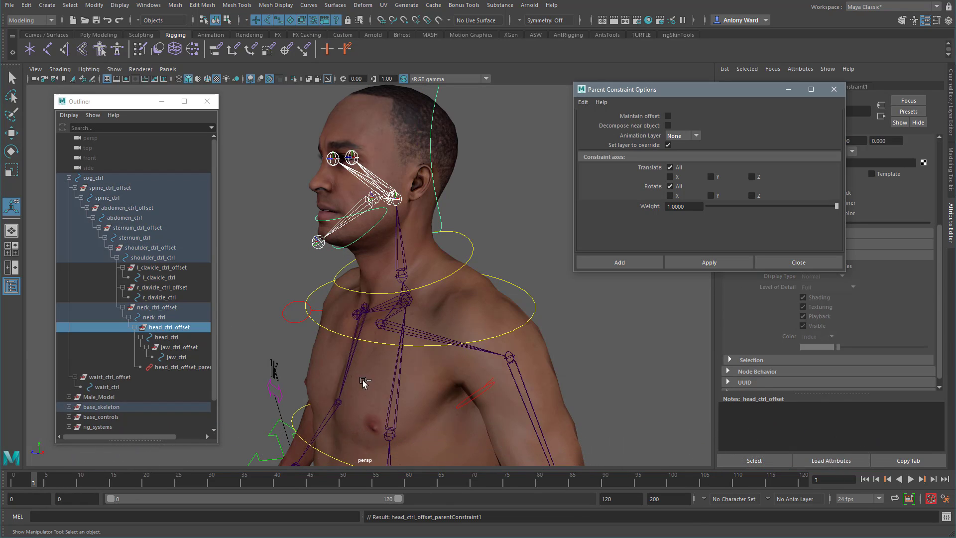
{"action": "left_click", "coordinate": [174, 366]}
{"action": "key", "text": "Delete"}
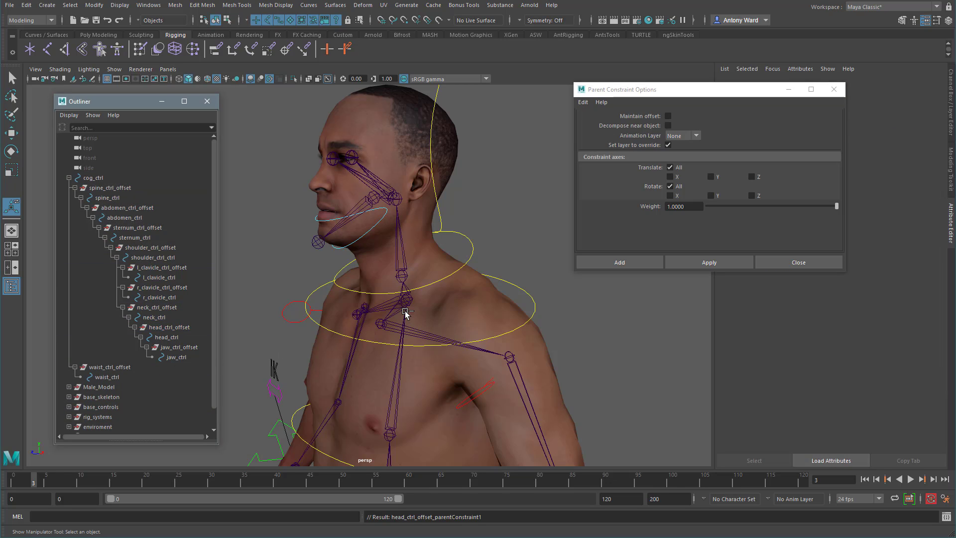
Check the orientation of neck_ctrl and parent-constrain the neck joint to it without maintaining the offset.
{"action": "left_click", "coordinate": [425, 290]}
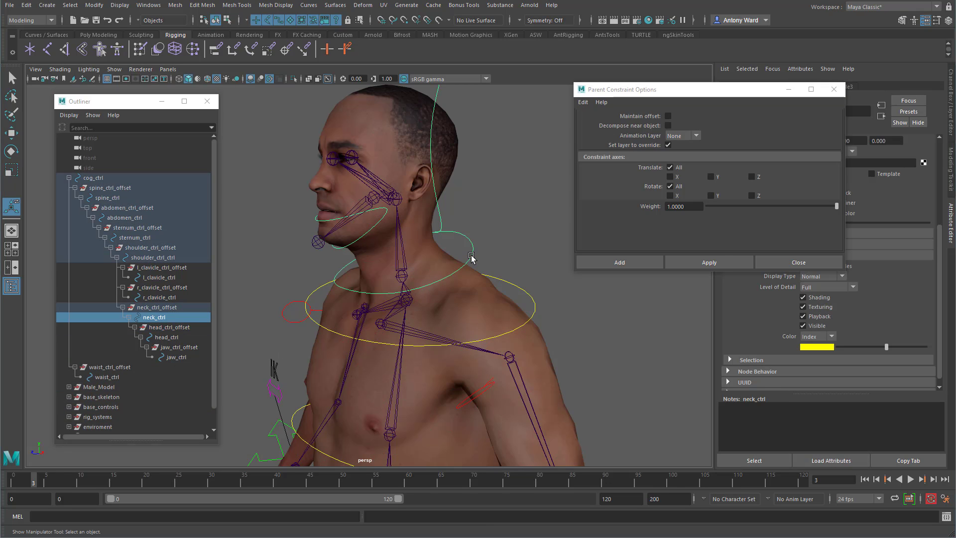
{"action": "key", "text": "w"}
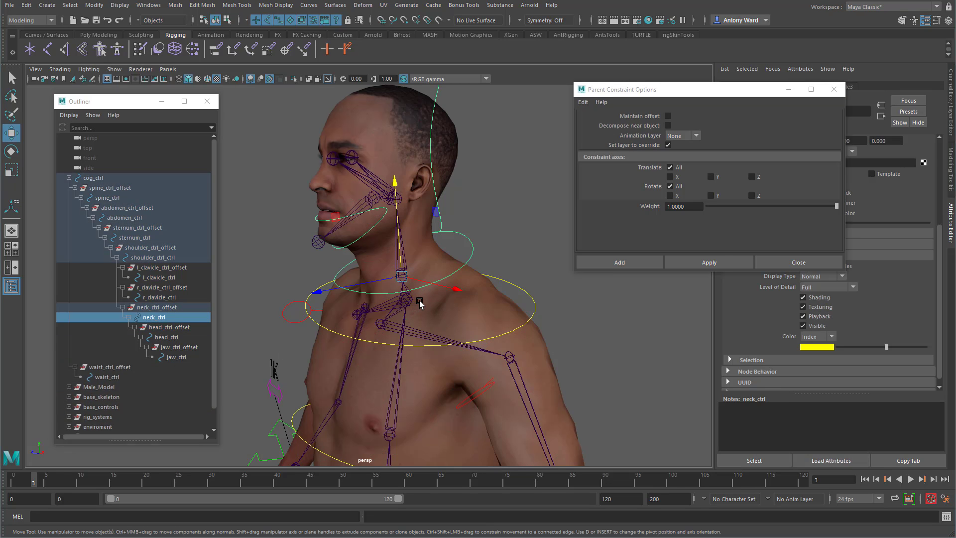
{"action": "key", "text": "t"}
{"action": "left_click", "coordinate": [406, 263], "text": "shift"}
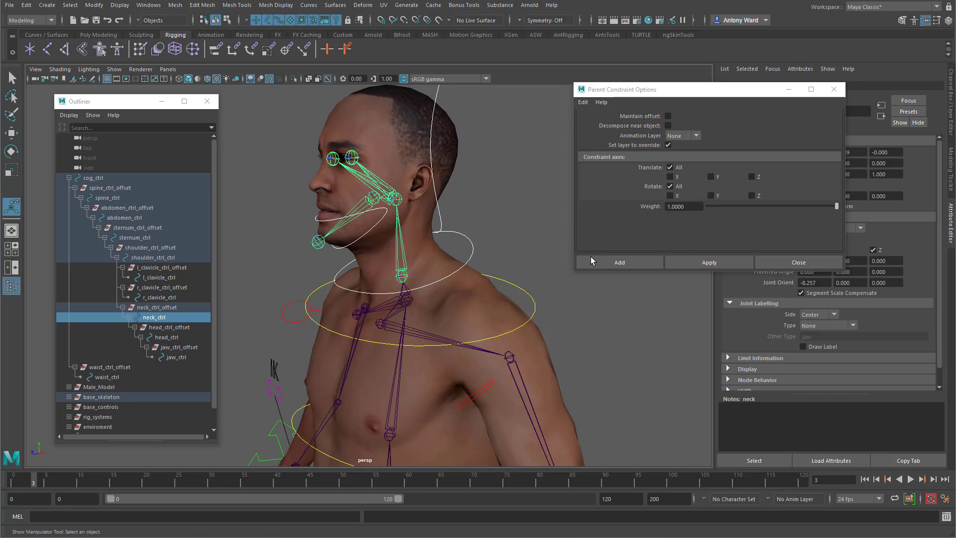
{"action": "left_click", "coordinate": [689, 260]}
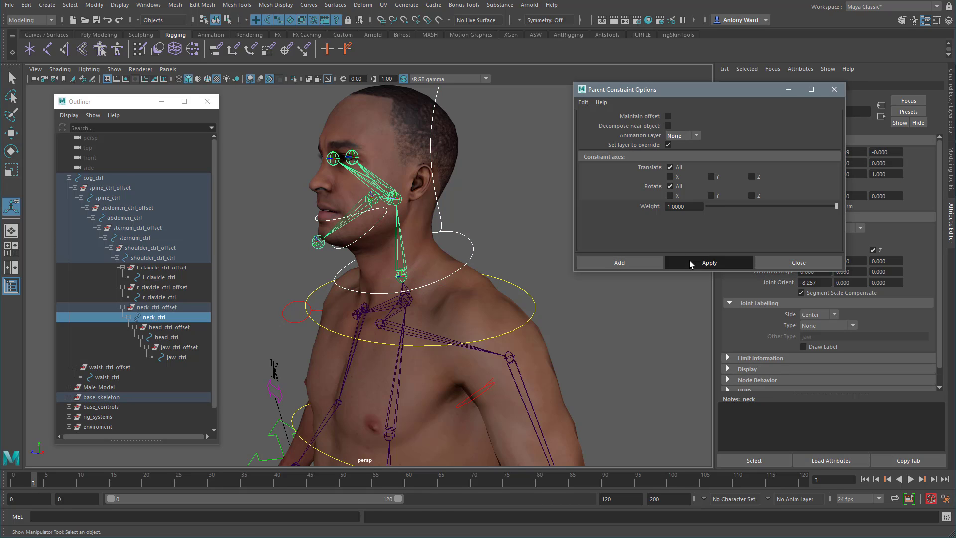
Parent-constrain the head joint to head_ctrl and the jaw joint to jaw_ctrl without maintaining the offset.
{"action": "left_click", "coordinate": [442, 217]}
{"action": "left_click", "coordinate": [395, 200], "text": "shift"}
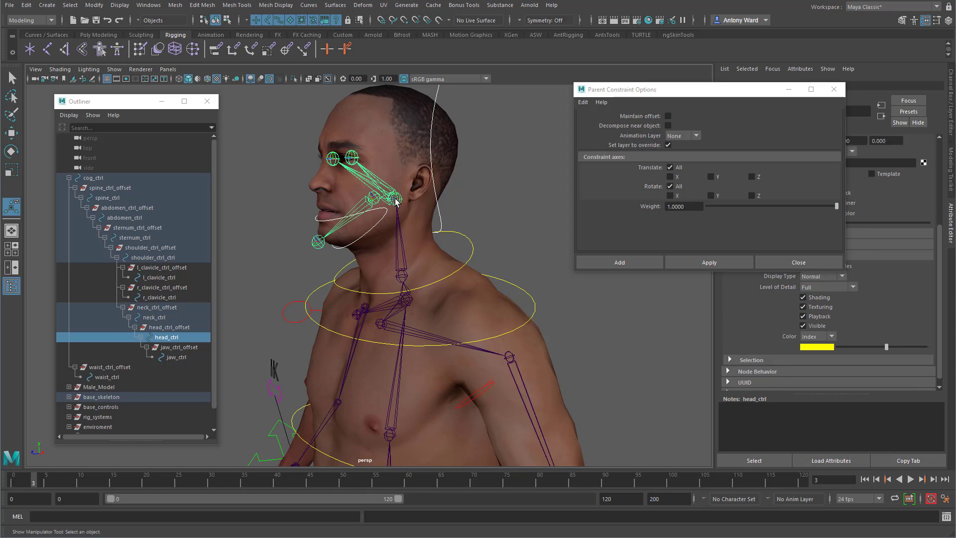
{"action": "left_click", "coordinate": [701, 262]}
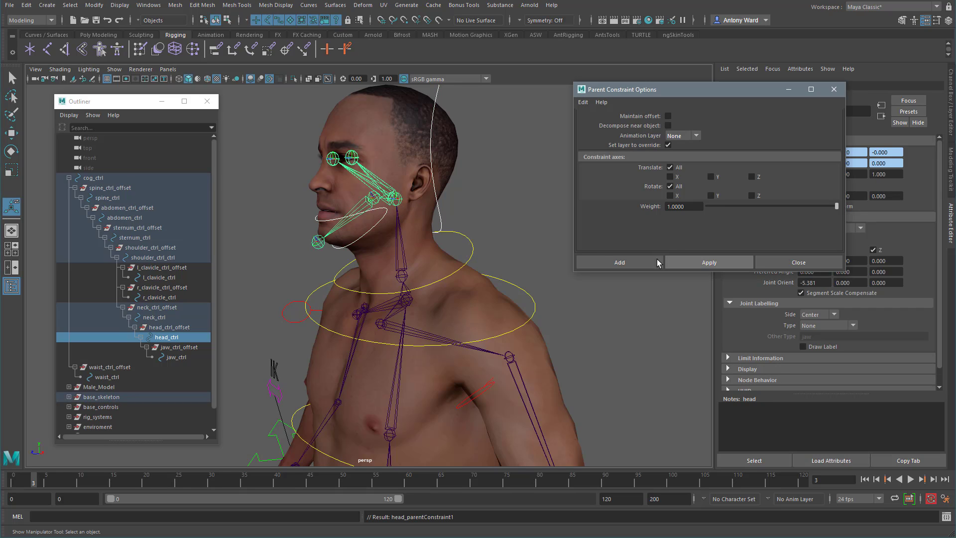
{"action": "left_click", "coordinate": [337, 251]}
{"action": "left_click", "coordinate": [359, 208], "text": "shift"}
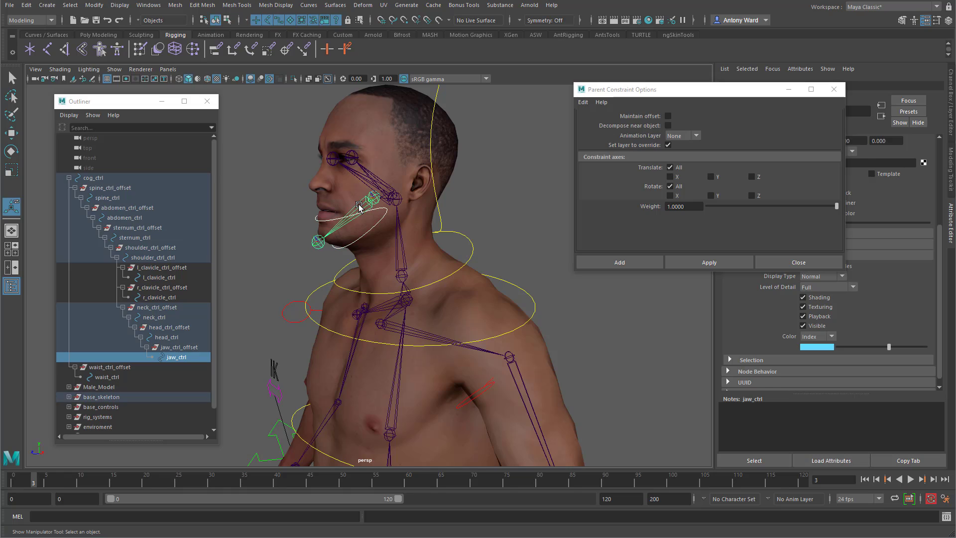
{"action": "left_click", "coordinate": [686, 261]}
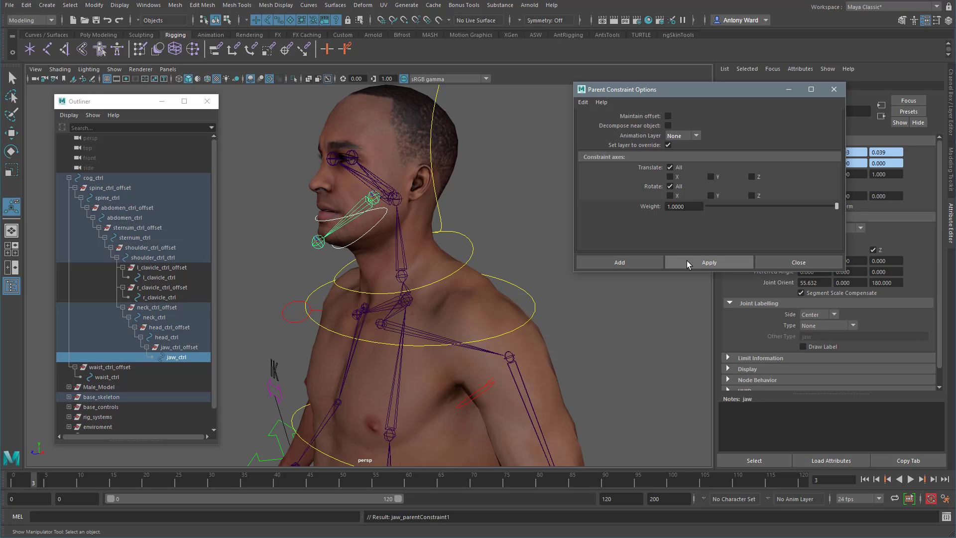
Test the constrained joints by rotating neck_ctrl, head_ctrl and jaw_ctrl, and undo the rotations.
{"action": "middle_click_drag", "start_coordinate": [501, 219], "coordinate": [501, 241], "text": "alt"}
{"action": "left_click_drag", "start_coordinate": [501, 241], "coordinate": [410, 245], "text": "alt"}
{"action": "right_click_drag", "start_coordinate": [410, 245], "coordinate": [459, 270], "text": "alt"}
{"action": "left_click", "coordinate": [454, 271]}
{"action": "key", "text": "e"}
{"action": "left_click_drag", "start_coordinate": [390, 283], "coordinate": [455, 178]}
{"action": "left_click", "coordinate": [431, 206]}
{"action": "left_click_drag", "start_coordinate": [345, 244], "coordinate": [368, 262]}
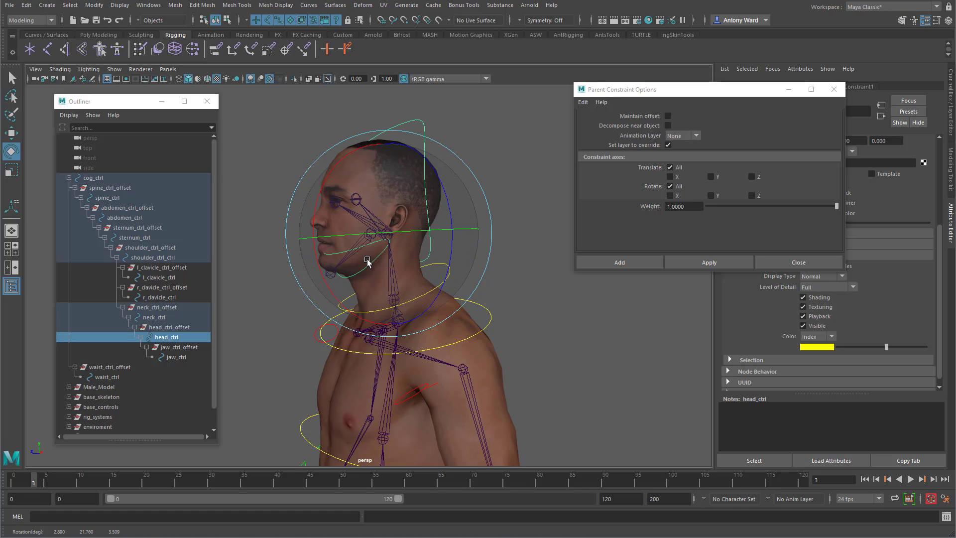
{"action": "key", "text": "ctrl+z"}
{"action": "left_click", "coordinate": [551, 294]}
{"action": "left_click", "coordinate": [334, 277]}
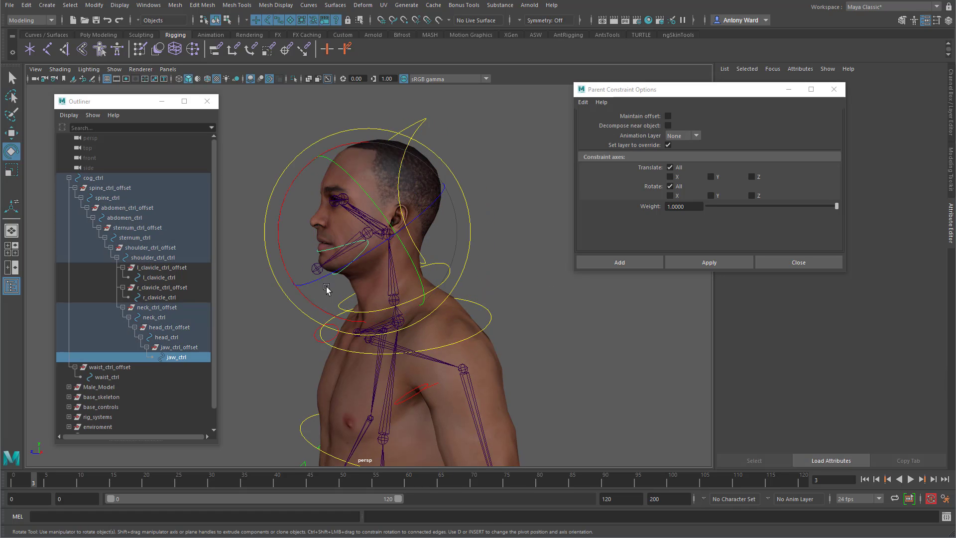
{"action": "mouse_move", "coordinate": [282, 261]}
{"action": "left_mouse_down"}
{"action": "mouse_move", "coordinate": [280, 245]}
{"action": "mouse_move", "coordinate": [292, 297]}
{"action": "mouse_move", "coordinate": [283, 275]}
{"action": "left_mouse_up"}
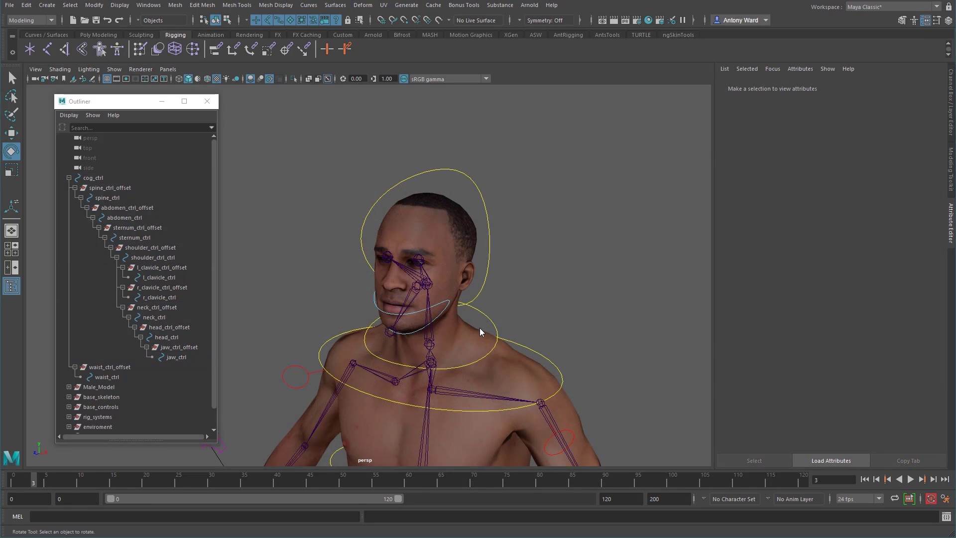
Create a NURBS circle at the world origin as the base shape of an eye control.
{"action": "left_click_drag", "start_coordinate": [561, 357], "coordinate": [539, 365], "text": "alt"}
{"action": "right_click_drag", "start_coordinate": [539, 365], "coordinate": [469, 340], "text": "alt"}
{"action": "middle_click_drag", "start_coordinate": [503, 328], "coordinate": [527, 208], "text": "alt"}
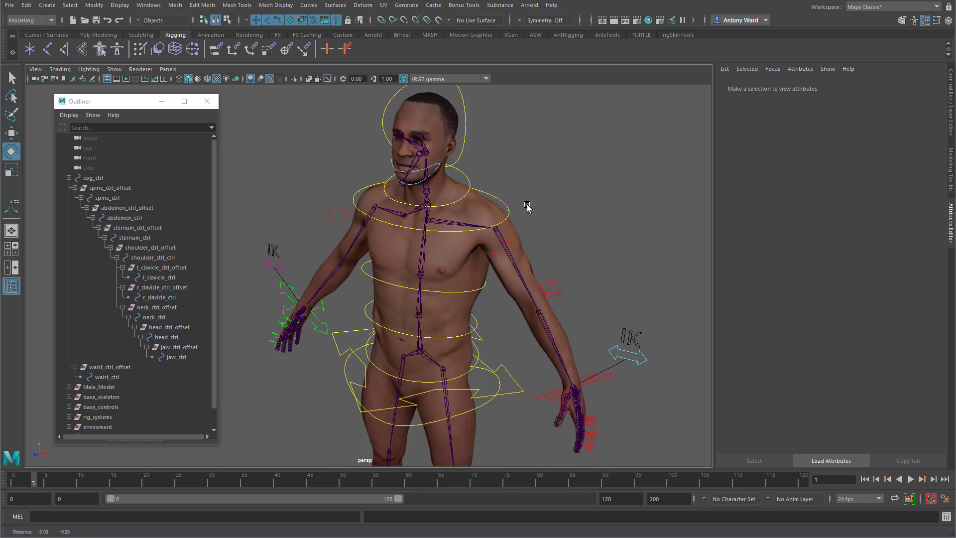
{"action": "middle_click_drag", "start_coordinate": [577, 381], "coordinate": [596, 309], "text": "alt"}
{"action": "right_click_drag", "start_coordinate": [596, 309], "coordinate": [472, 324], "text": "alt"}
{"action": "middle_click_drag", "start_coordinate": [465, 347], "coordinate": [474, 307], "text": "alt"}
{"action": "key", "text": "space"}
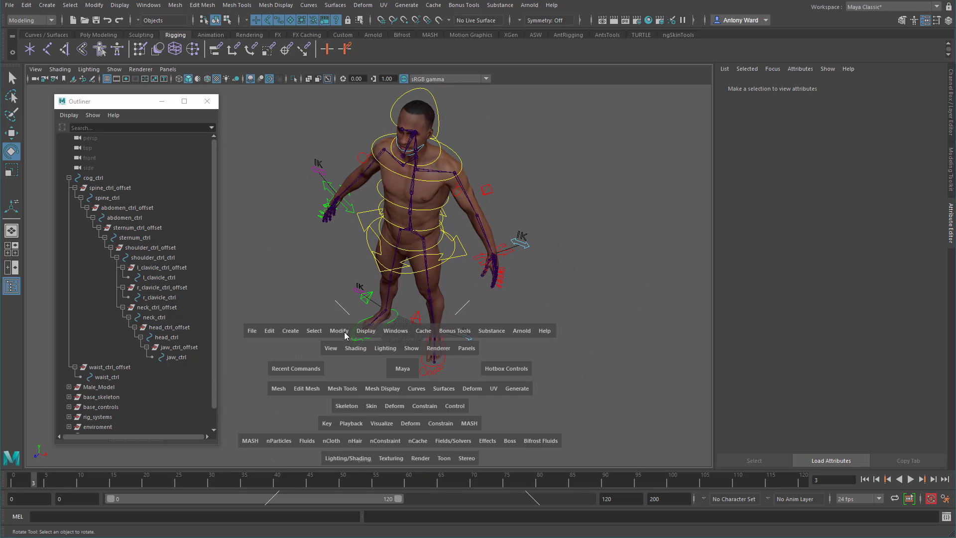
{"action": "left_click", "coordinate": [291, 330]}
{"action": "mouse_move", "coordinate": [322, 368]}
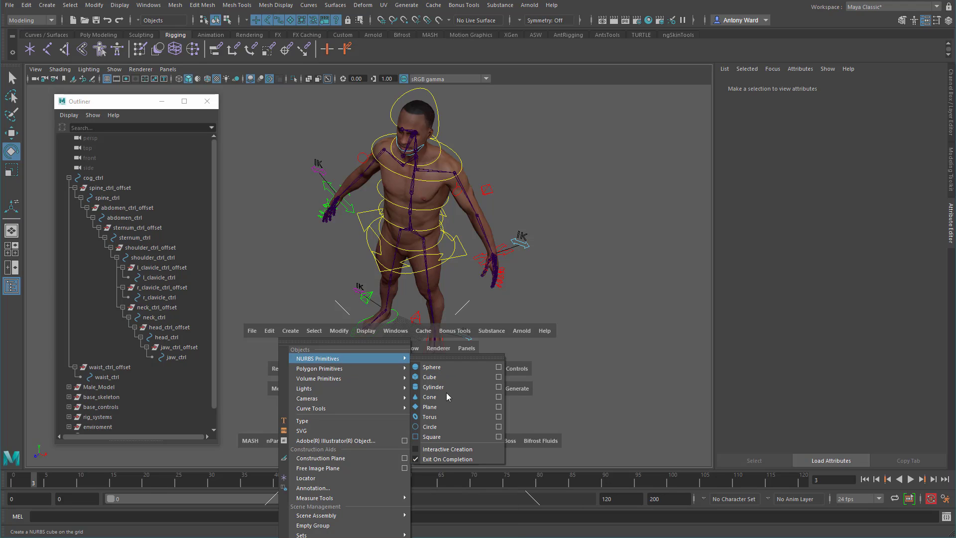
{"action": "left_click", "coordinate": [439, 429]}
Scale the new circle down uniformly to about 0.038 between the feet.
{"action": "key", "text": "r"}
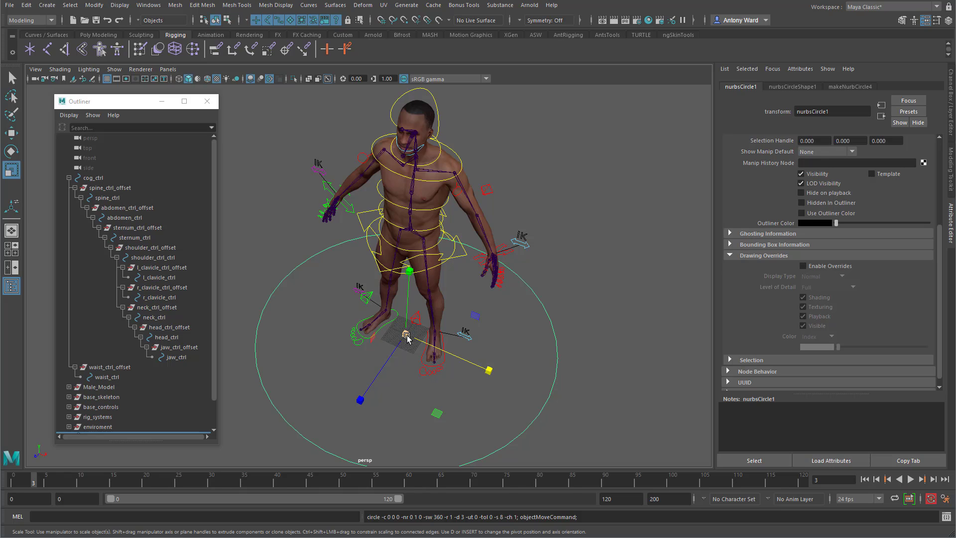
{"action": "left_click_drag", "start_coordinate": [404, 334], "coordinate": [190, 330]}
{"action": "key", "text": "f"}
{"action": "scroll", "coordinate": [387, 314], "scroll_direction": "down", "scroll_amount": 5}
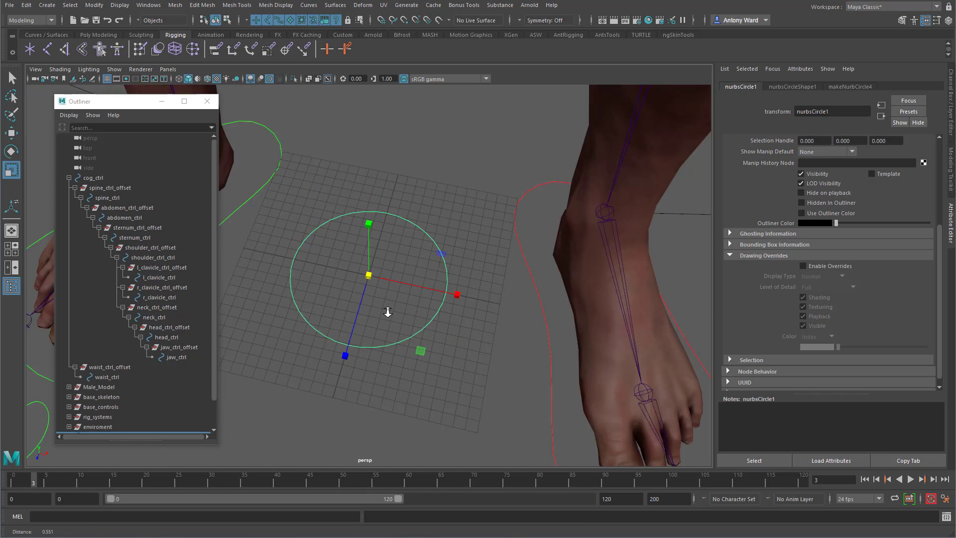
{"action": "scroll", "coordinate": [423, 309], "scroll_direction": "up", "scroll_amount": 3}
{"action": "left_click_drag", "start_coordinate": [372, 275], "coordinate": [288, 272]}
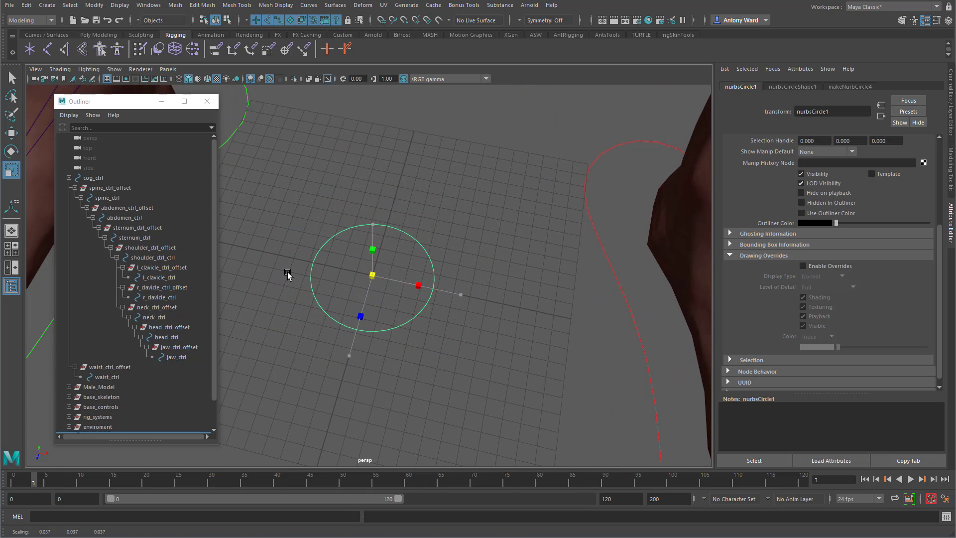
Duplicate the circle and stretch the copy into an ellipse, about 0.083 in X and 0.041 in Z.
{"action": "key", "text": "ctrl+d"}
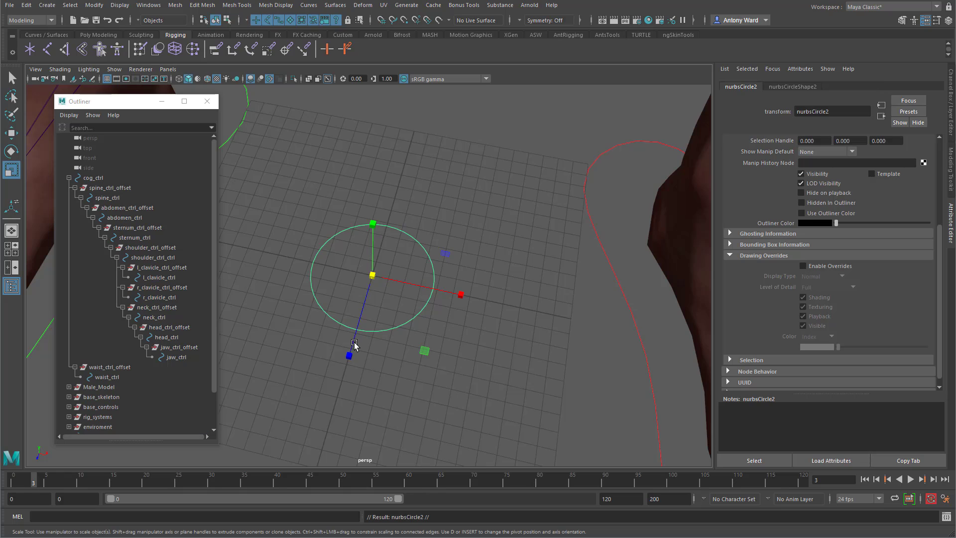
{"action": "left_click_drag", "start_coordinate": [463, 296], "coordinate": [575, 313]}
{"action": "left_click_drag", "start_coordinate": [349, 356], "coordinate": [349, 364]}
Move the control vertices at the ellipse's negative X end toward positive Z to form a pointed eye corner.
{"action": "left_click_drag", "start_coordinate": [435, 331], "coordinate": [500, 327], "text": "alt"}
{"action": "right_click_drag", "start_coordinate": [501, 327], "coordinate": [473, 332]}
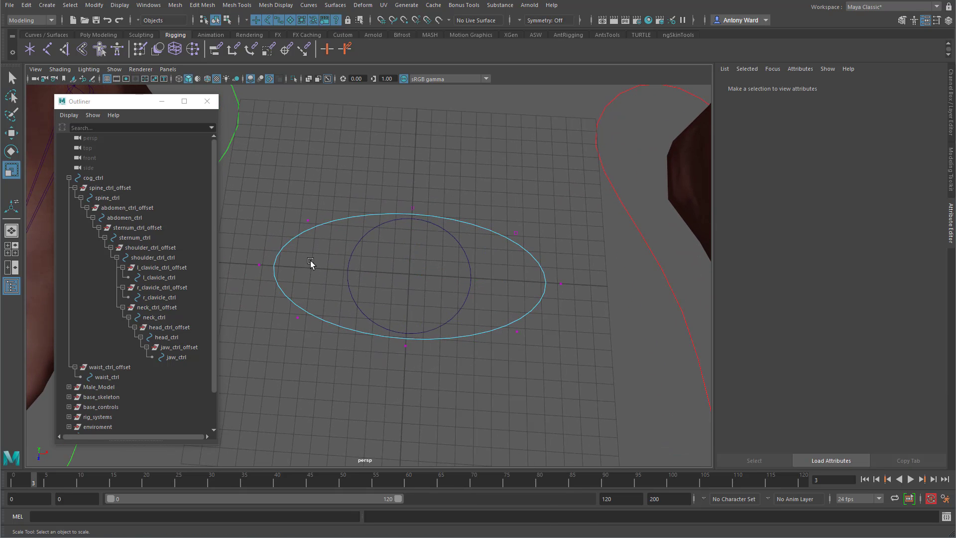
{"action": "left_click_drag", "start_coordinate": [240, 205], "coordinate": [321, 277]}
{"action": "key", "text": "w"}
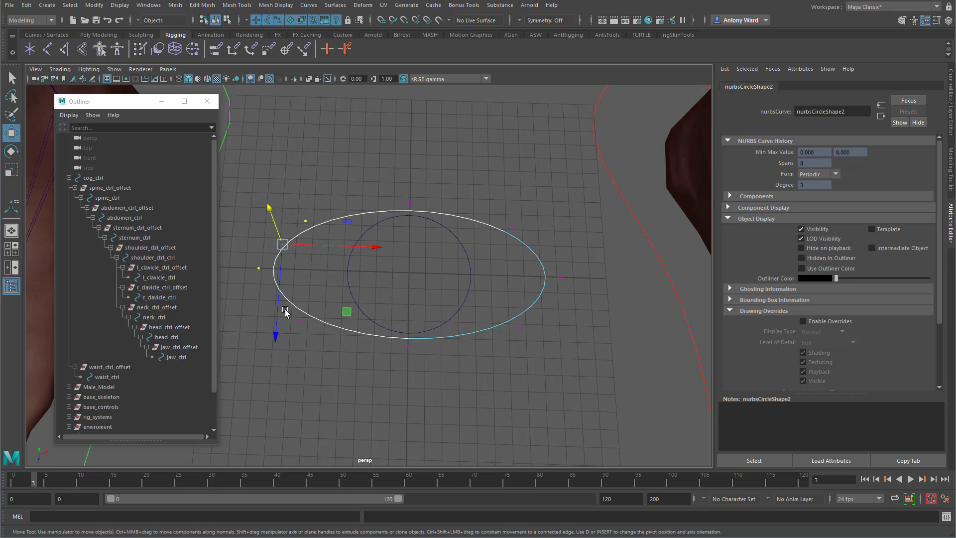
{"action": "left_click_drag", "start_coordinate": [284, 309], "coordinate": [277, 344]}
{"action": "left_click", "coordinate": [303, 251]}
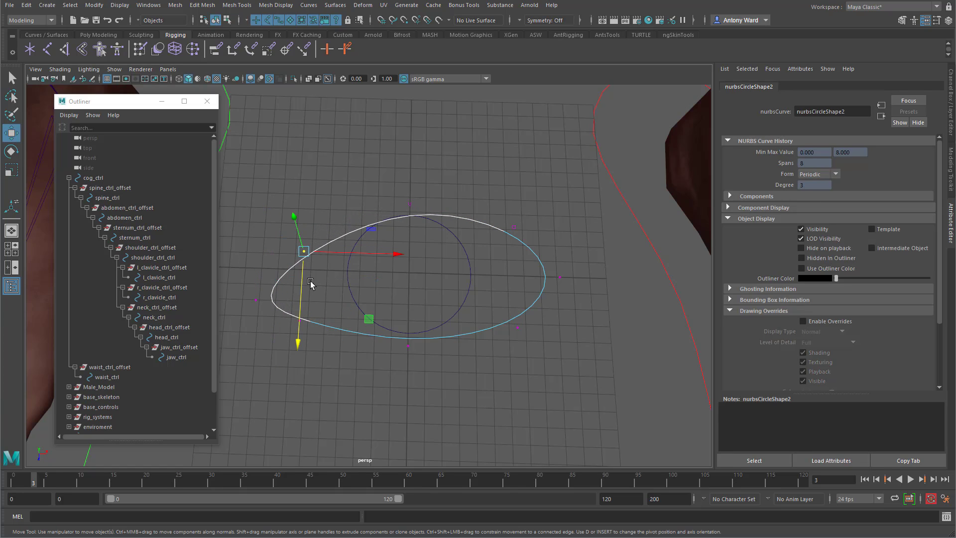
{"action": "left_click_drag", "start_coordinate": [302, 284], "coordinate": [302, 277]}
{"action": "left_click_drag", "start_coordinate": [244, 286], "coordinate": [297, 366]}
{"action": "left_click", "coordinate": [298, 321]}
Move the control vertex at the eye outline's positive X end toward negative Z and inward, and return to object selection.
{"action": "left_click", "coordinate": [560, 276]}
{"action": "left_click_drag", "start_coordinate": [561, 302], "coordinate": [560, 278]}
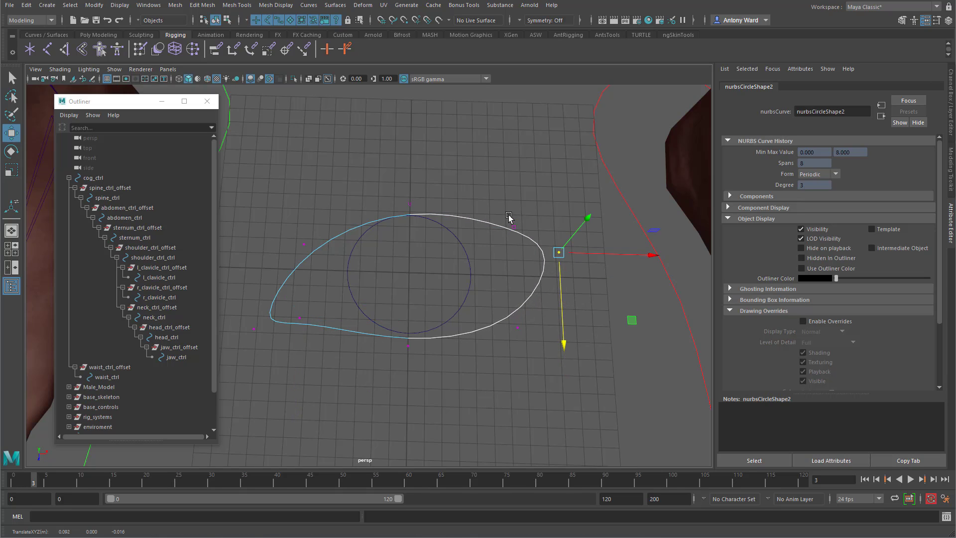
{"action": "left_click_drag", "start_coordinate": [606, 254], "coordinate": [583, 257]}
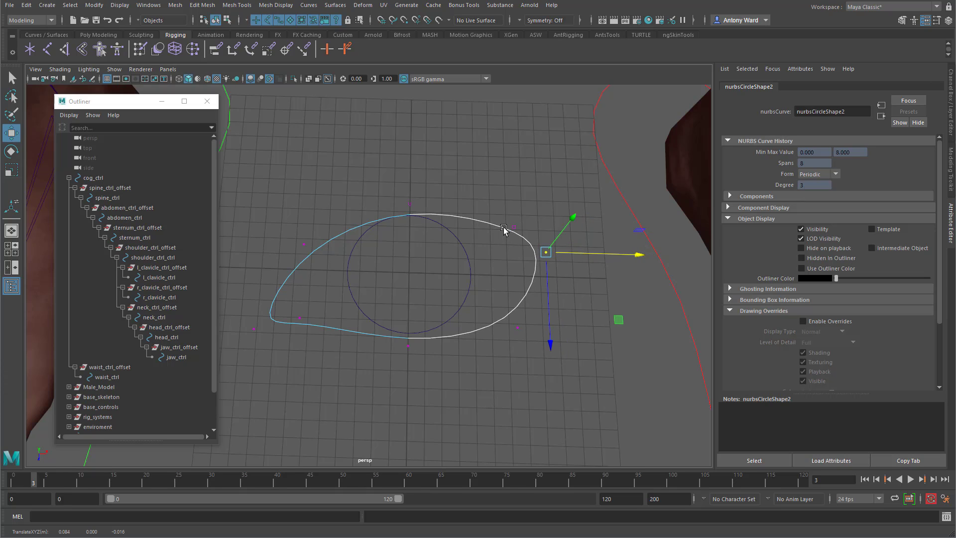
{"action": "right_click_drag", "start_coordinate": [504, 229], "coordinate": [564, 282]}
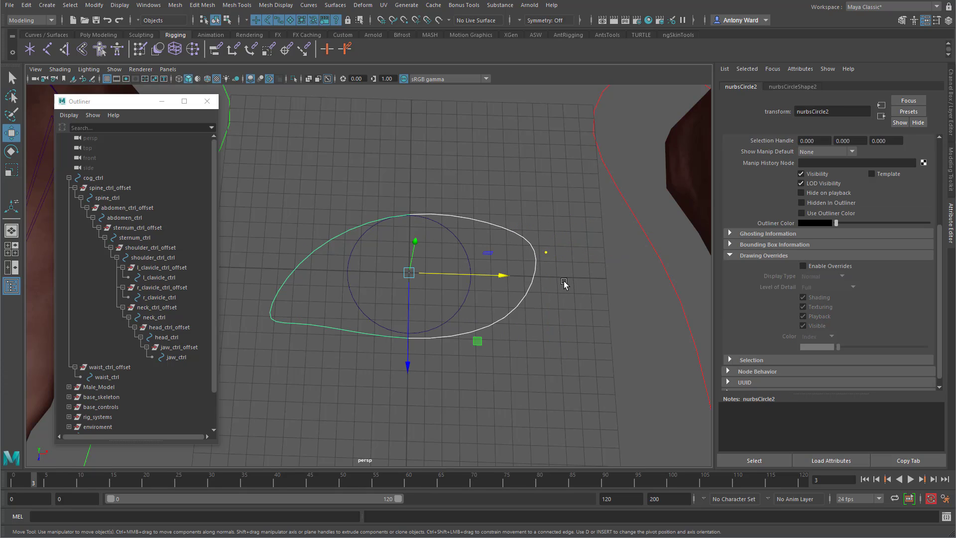
Move the eye outline to about -0.001 in Z and scale the inner circle to 0.037 to fit inside it.
{"action": "left_click", "coordinate": [952, 127]}
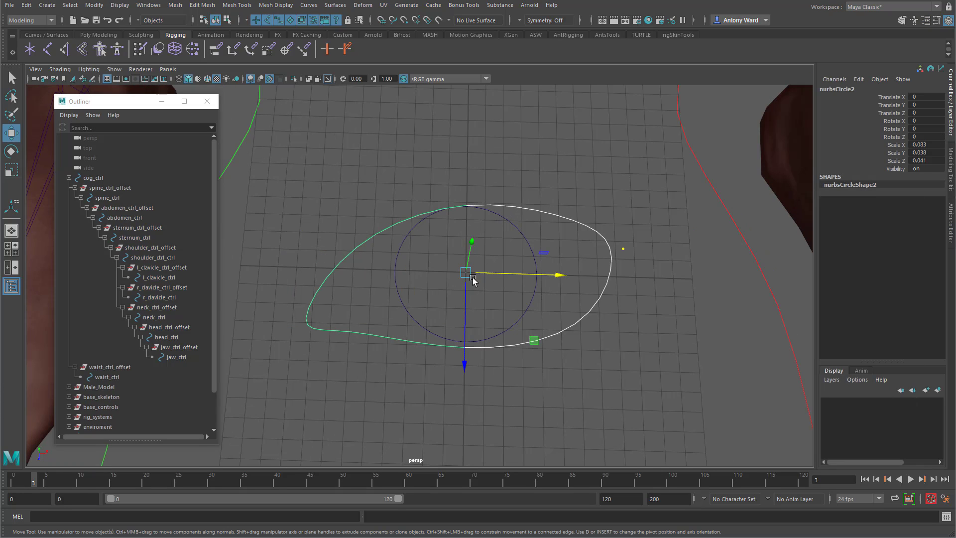
{"action": "left_click_drag", "start_coordinate": [472, 280], "coordinate": [473, 279]}
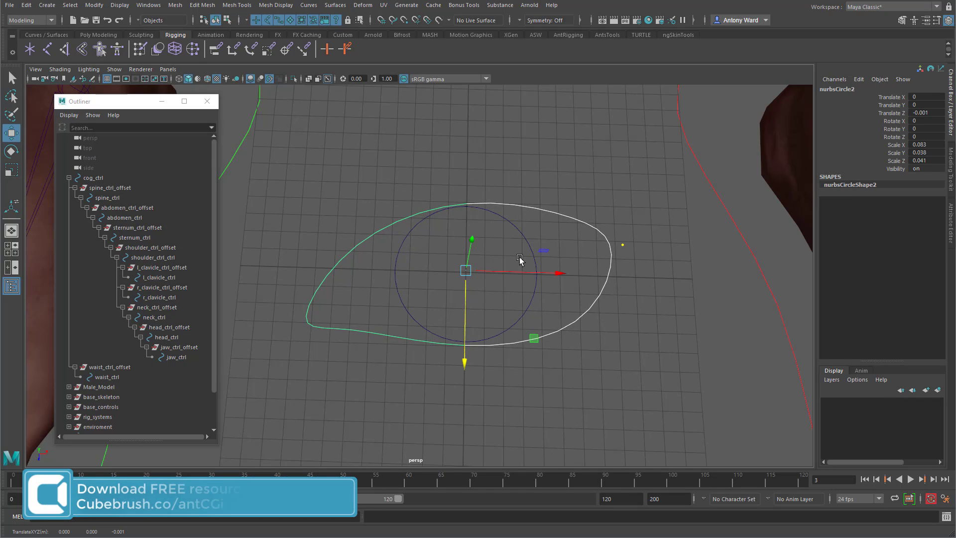
{"action": "left_click", "coordinate": [514, 227]}
{"action": "key", "text": "r"}
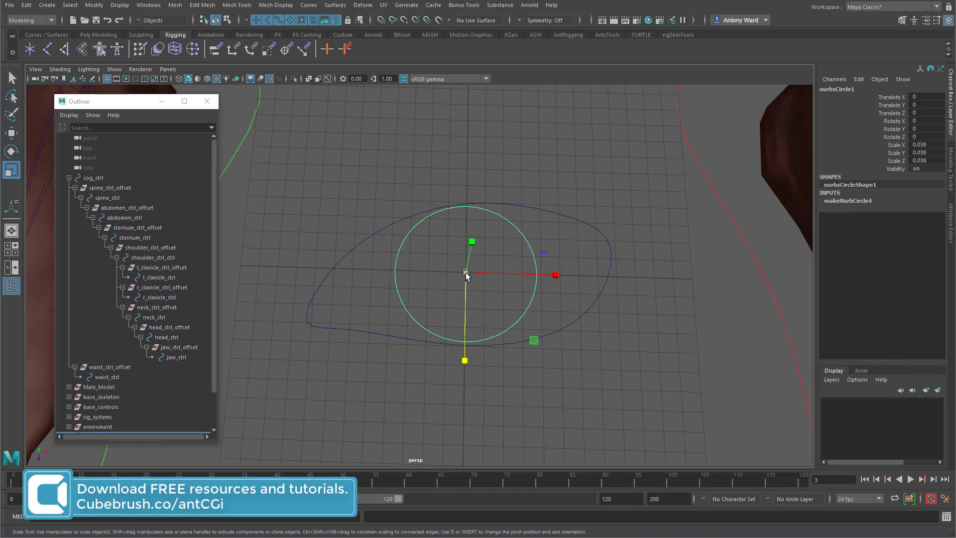
{"action": "left_click_drag", "start_coordinate": [466, 273], "coordinate": [463, 274]}
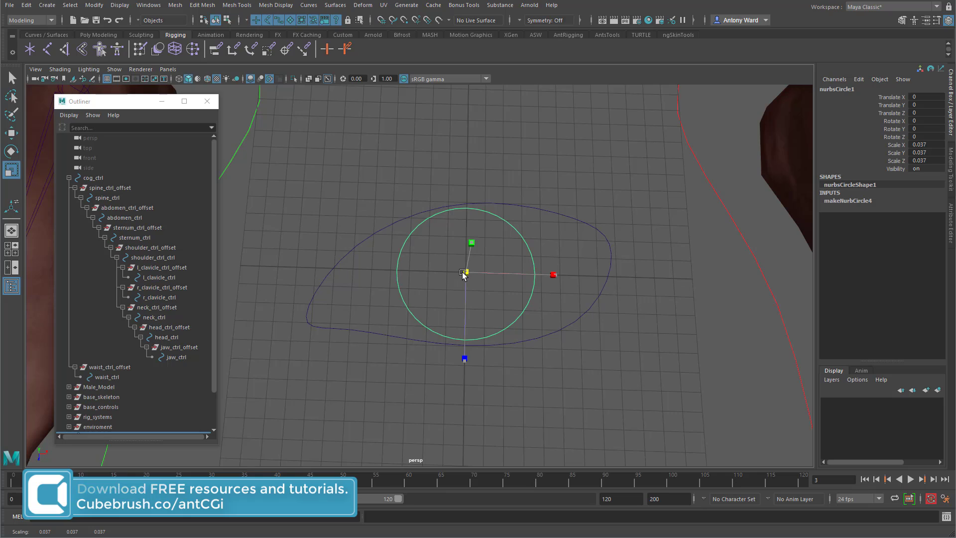
Duplicate the inner circle, scale the copy to about 0.012 as a pupil, and select all three eye curves.
{"action": "key", "text": "ctrl+d"}
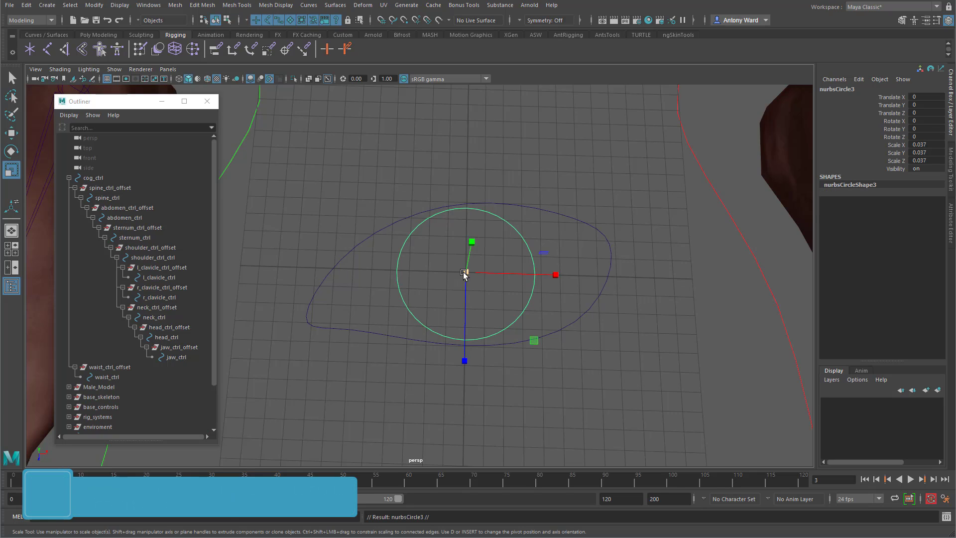
{"action": "left_click_drag", "start_coordinate": [463, 273], "coordinate": [393, 274]}
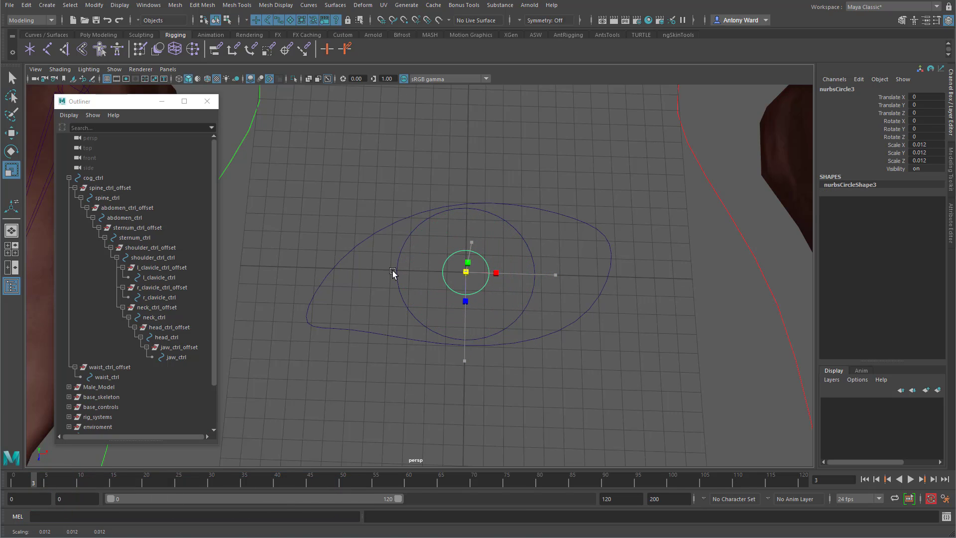
{"action": "key", "text": "w"}
{"action": "left_click_drag", "start_coordinate": [434, 195], "coordinate": [439, 247]}
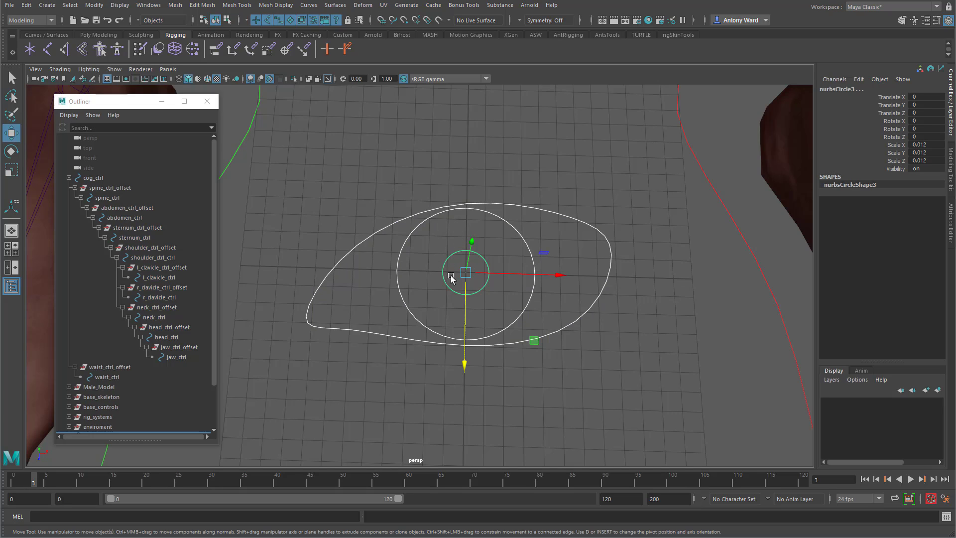
Freeze the transformations of the three eye curves and rename the outer eye outline as l_eye_ctrl.
{"action": "left_click", "coordinate": [94, 5]}
{"action": "left_click", "coordinate": [115, 50]}
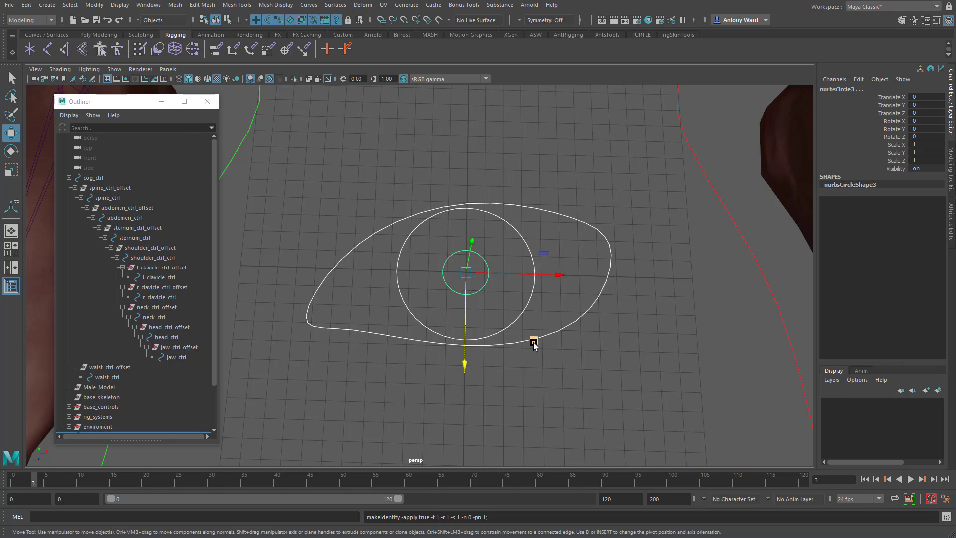
{"action": "scroll", "coordinate": [130, 437], "scroll_direction": "down", "scroll_amount": 3}
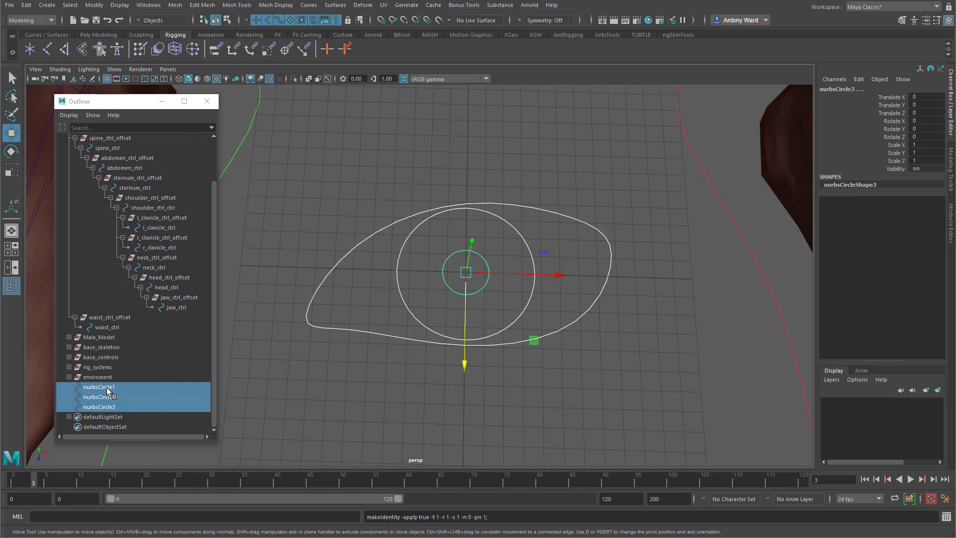
{"action": "left_click", "coordinate": [102, 396]}
{"action": "double_click", "coordinate": [101, 399]}
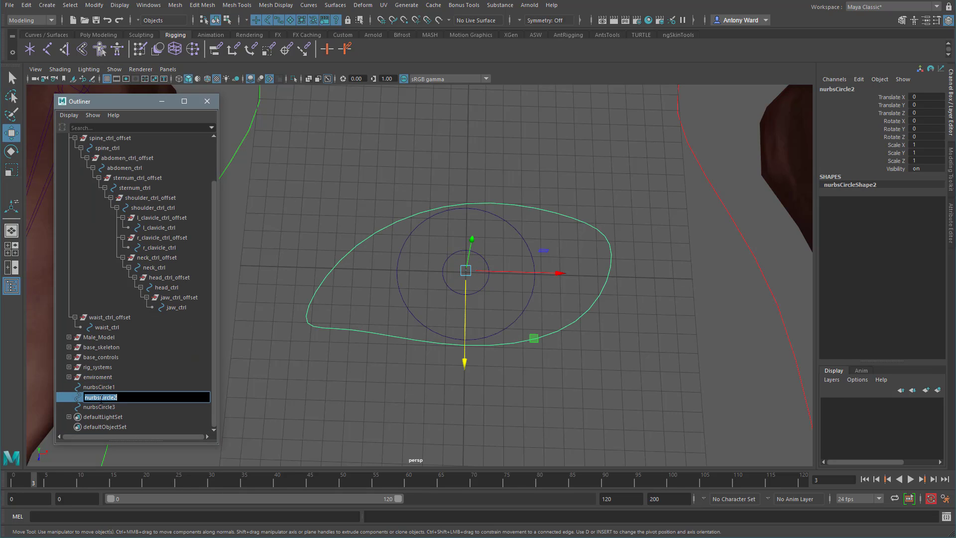
{"action": "key", "text": "BackSpace"}
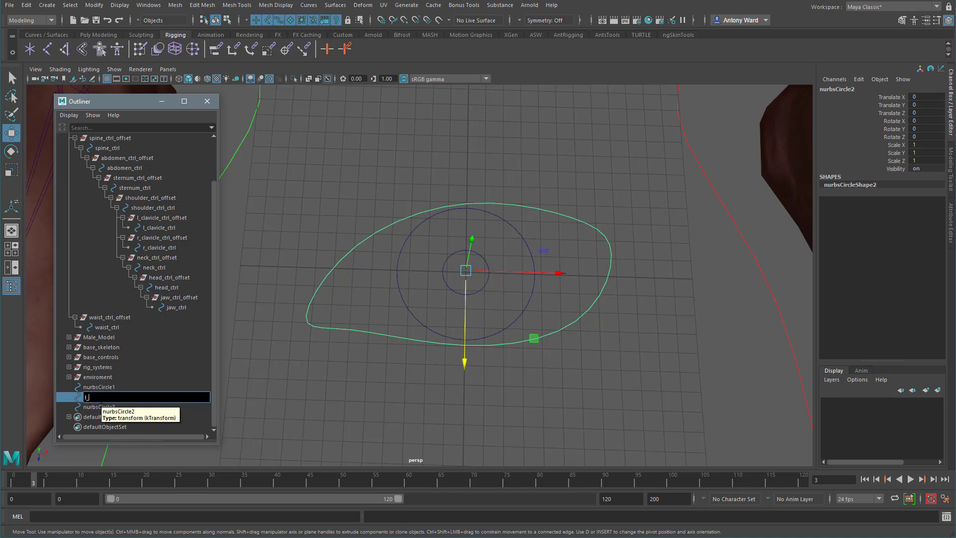
{"action": "type", "text": "l_eye_ctrl"}
{"action": "key", "text": "Return"}
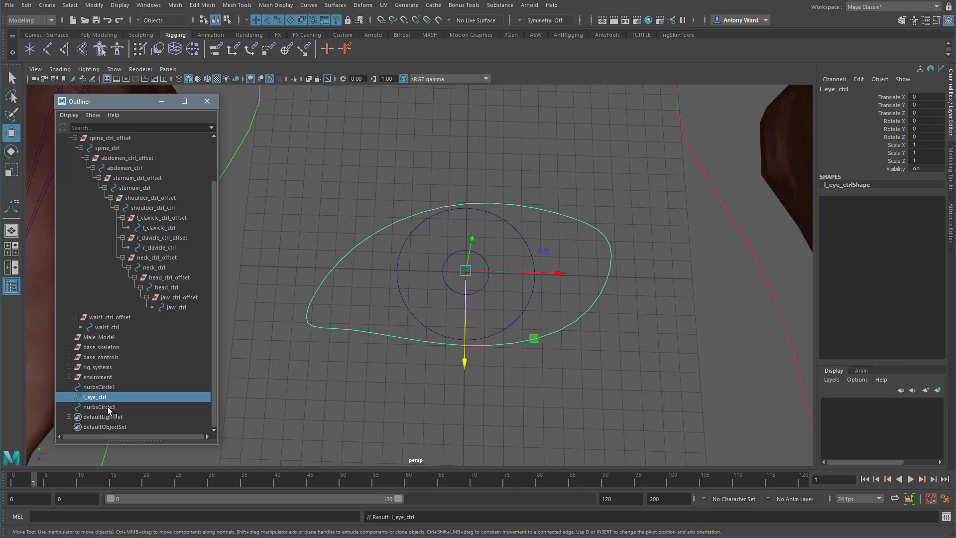
Rename the small inner circle as l_pupil and the larger circle around it as l_iris.
{"action": "left_click", "coordinate": [107, 407]}
{"action": "double_click", "coordinate": [108, 408]}
{"action": "type", "text": "l_pupil"}
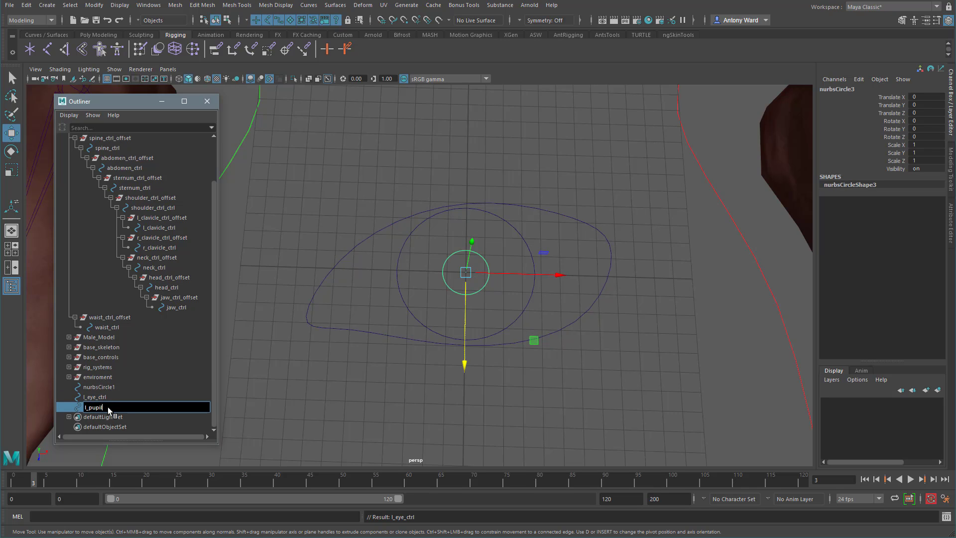
{"action": "key", "text": "Return"}
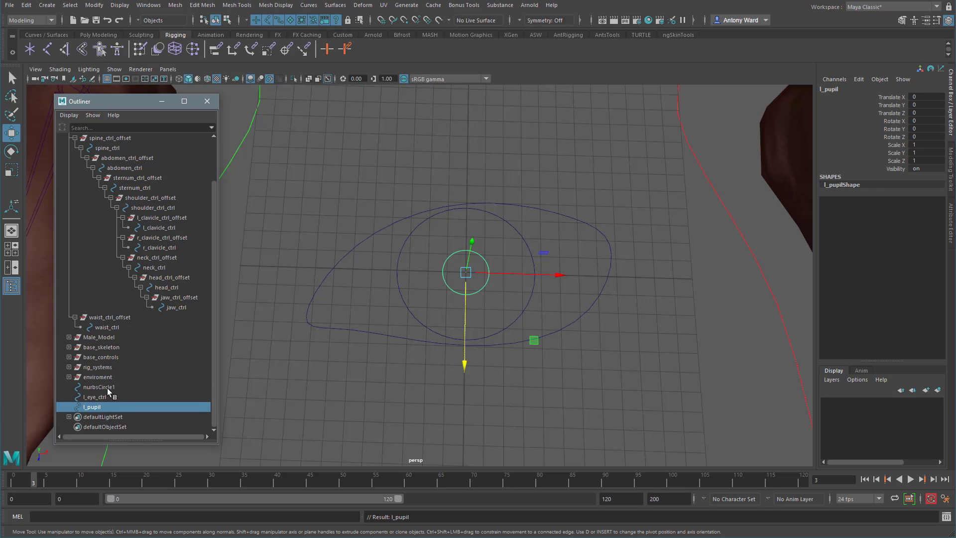
{"action": "left_click", "coordinate": [106, 387]}
{"action": "double_click", "coordinate": [108, 387]}
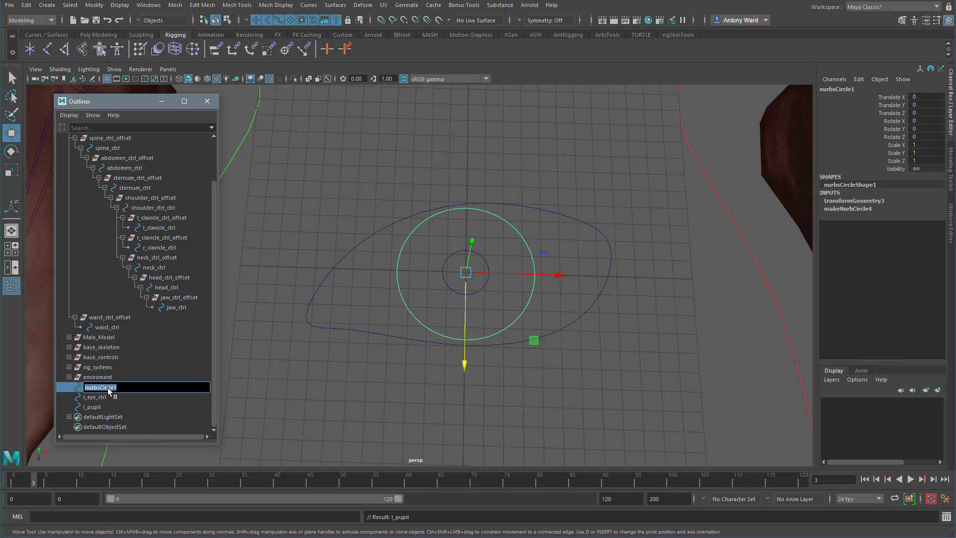
{"action": "type", "text": "l_iris"}
{"action": "key", "text": "Return"}
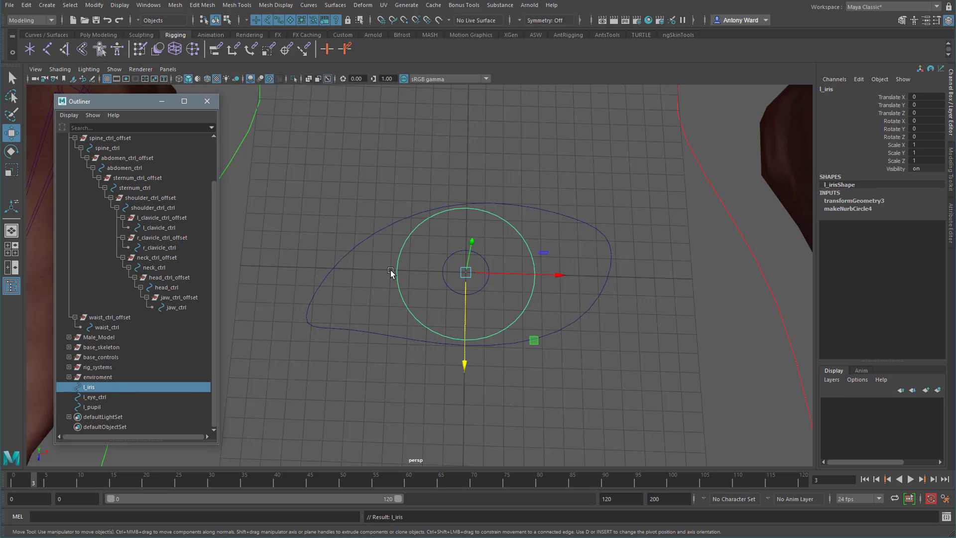
Select all three eye curves, show shape nodes in the Outliner and expand l_pupil, l_eye_ctrl and l_iris.
{"action": "left_click_drag", "start_coordinate": [375, 189], "coordinate": [541, 413]}
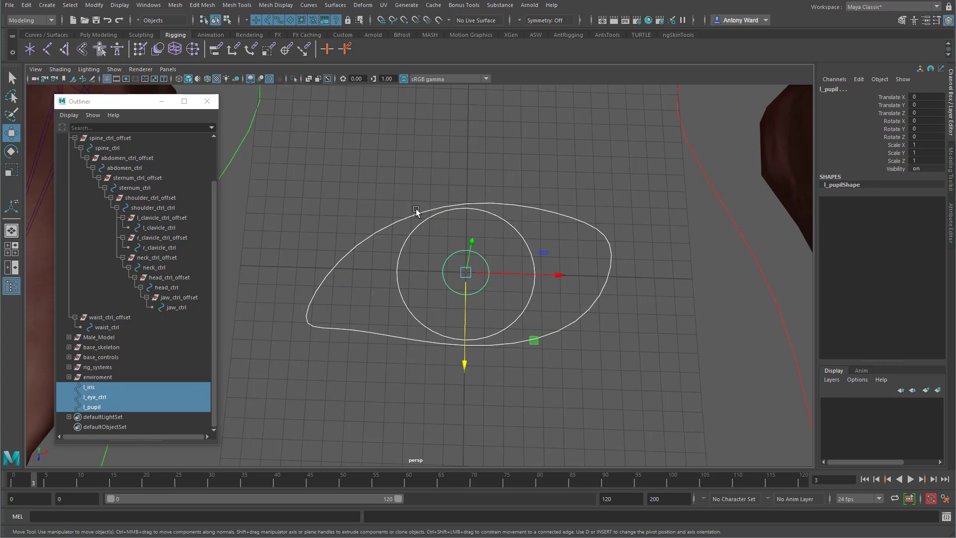
{"action": "right_click", "coordinate": [167, 363]}
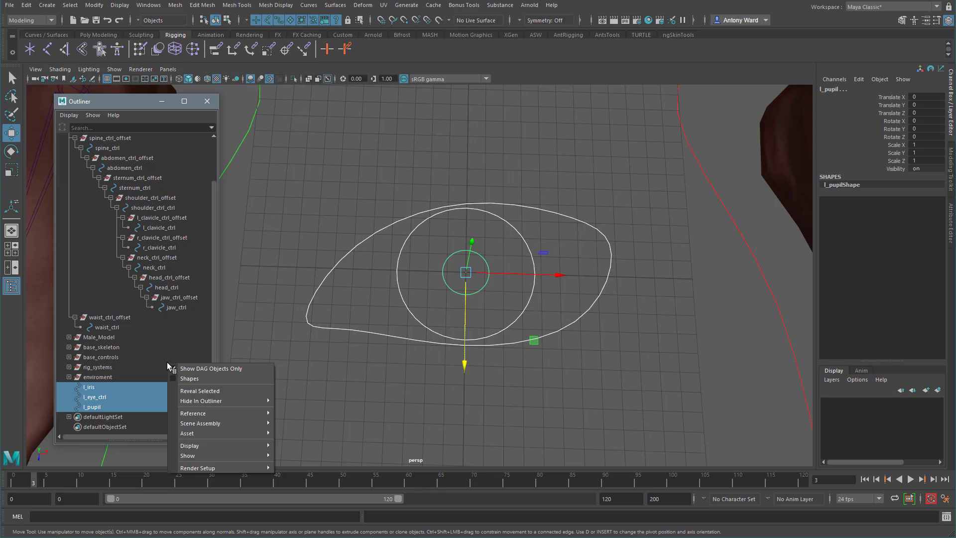
{"action": "left_click", "coordinate": [189, 379]}
{"action": "scroll", "coordinate": [179, 381], "scroll_direction": "down", "scroll_amount": 3}
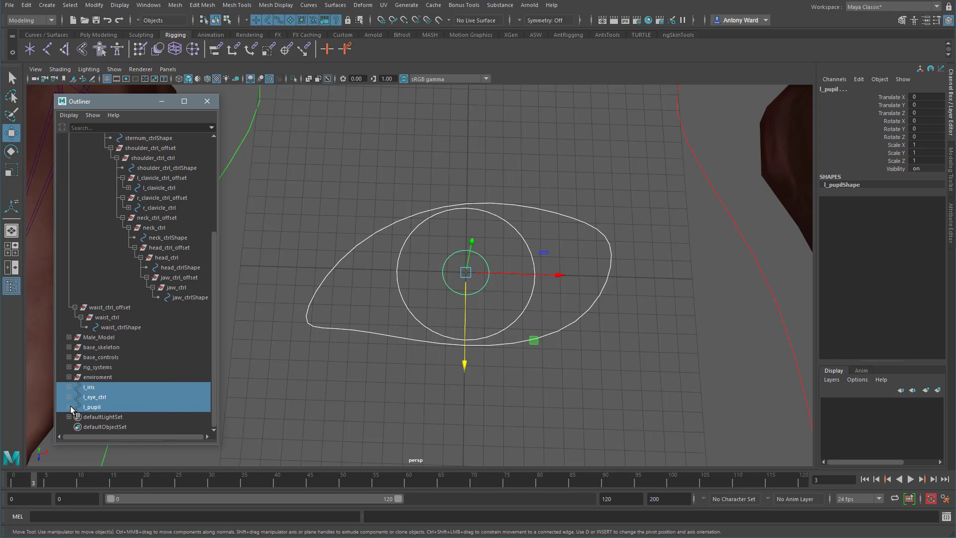
{"action": "left_click", "coordinate": [69, 406]}
{"action": "left_click", "coordinate": [69, 396]}
{"action": "left_click", "coordinate": [68, 386]}
{"action": "scroll", "coordinate": [160, 394], "scroll_direction": "down", "scroll_amount": 1}
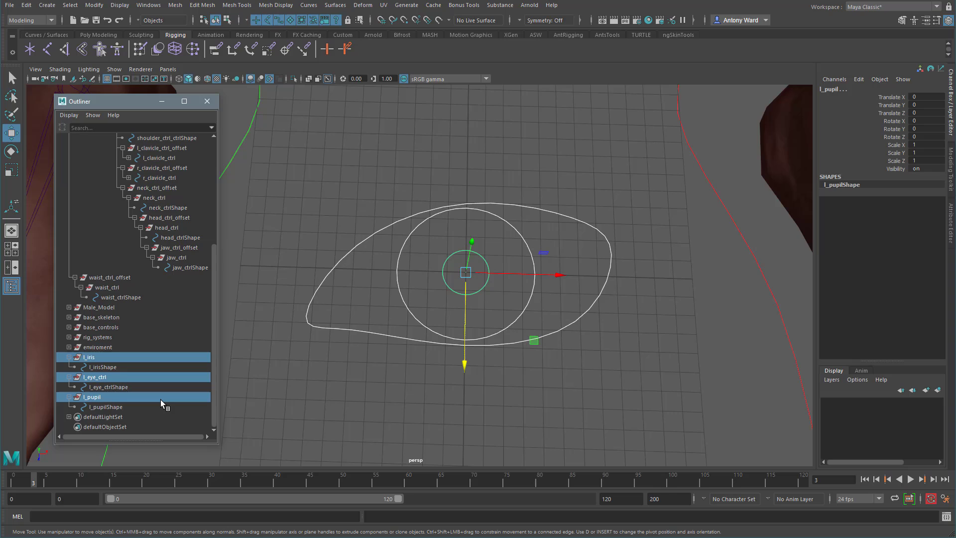
{"action": "left_click", "coordinate": [116, 408]}
{"action": "left_click", "coordinate": [109, 366]}
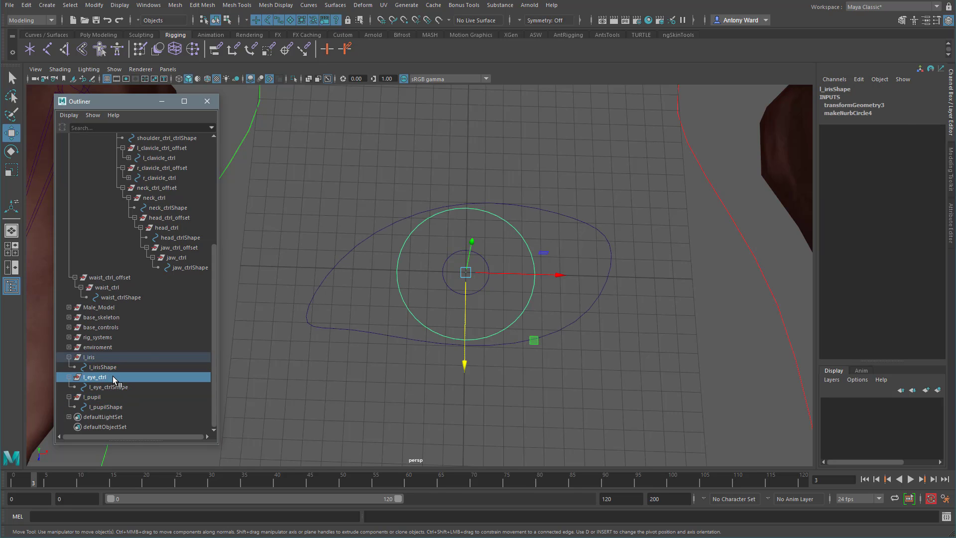
{"action": "left_click", "coordinate": [113, 376]}
{"action": "left_click", "coordinate": [608, 400]}
{"action": "left_click_drag", "start_coordinate": [608, 400], "coordinate": [574, 387], "text": "alt"}
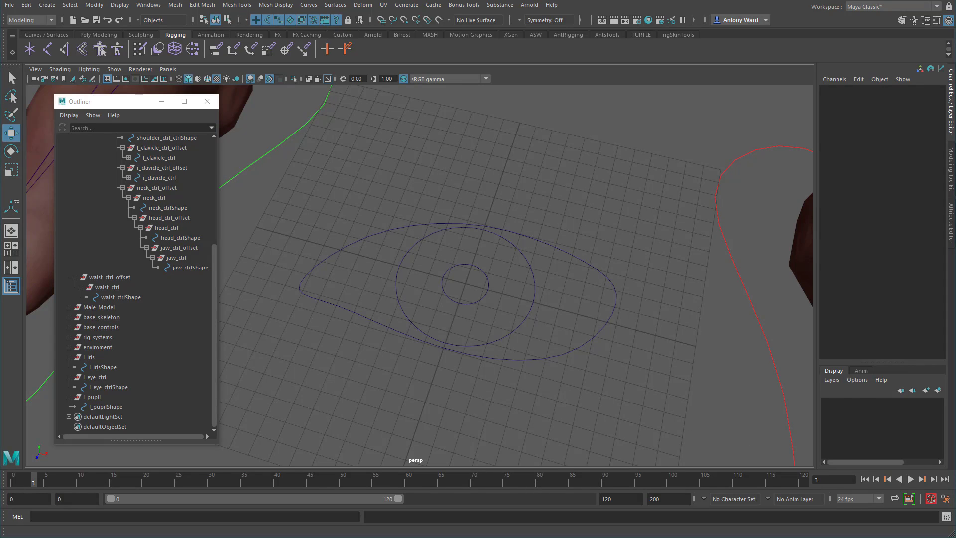
Parent l_pupilShape to the l_eye_ctrl transform by running the MEL command parent -s -r.
{"action": "left_click_drag", "start_coordinate": [684, 94], "coordinate": [747, 86]}
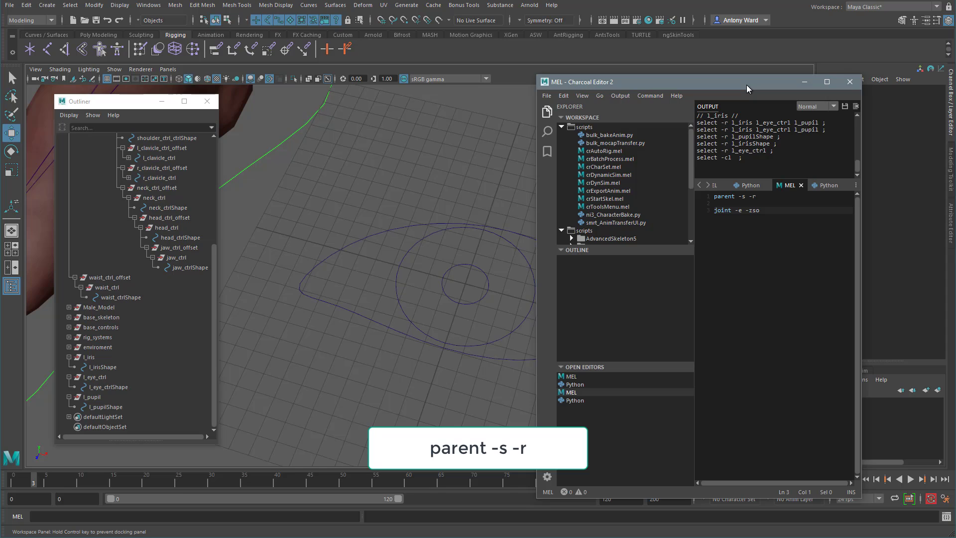
{"action": "middle_click_drag", "start_coordinate": [396, 332], "coordinate": [369, 313], "text": "alt"}
{"action": "left_click", "coordinate": [114, 408]}
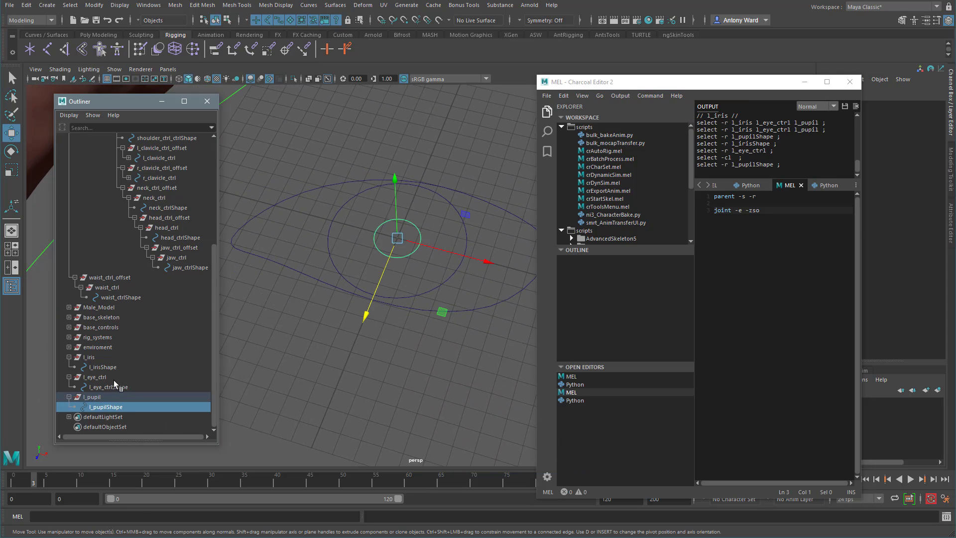
{"action": "left_click", "coordinate": [113, 376], "text": "ctrl"}
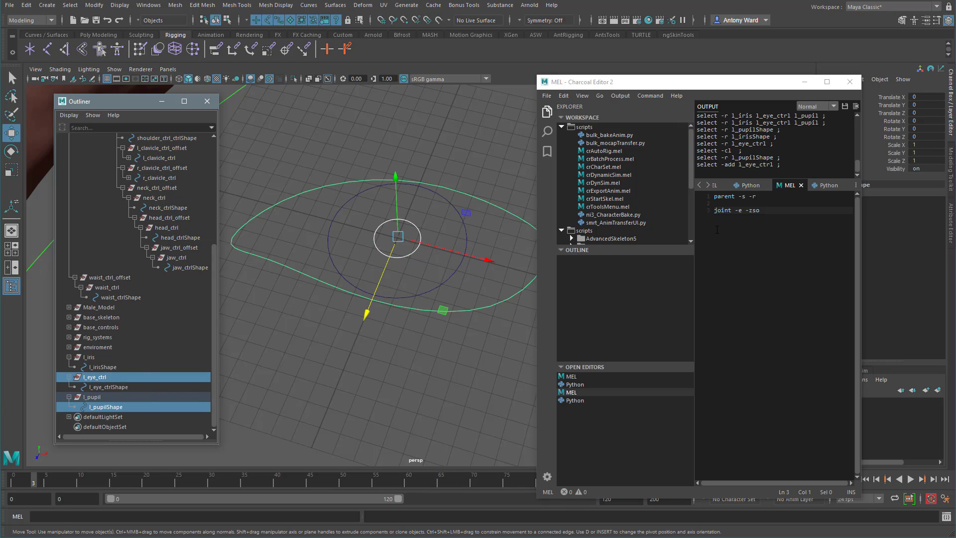
{"action": "left_click", "coordinate": [767, 199]}
{"action": "key", "text": "shift+Home"}
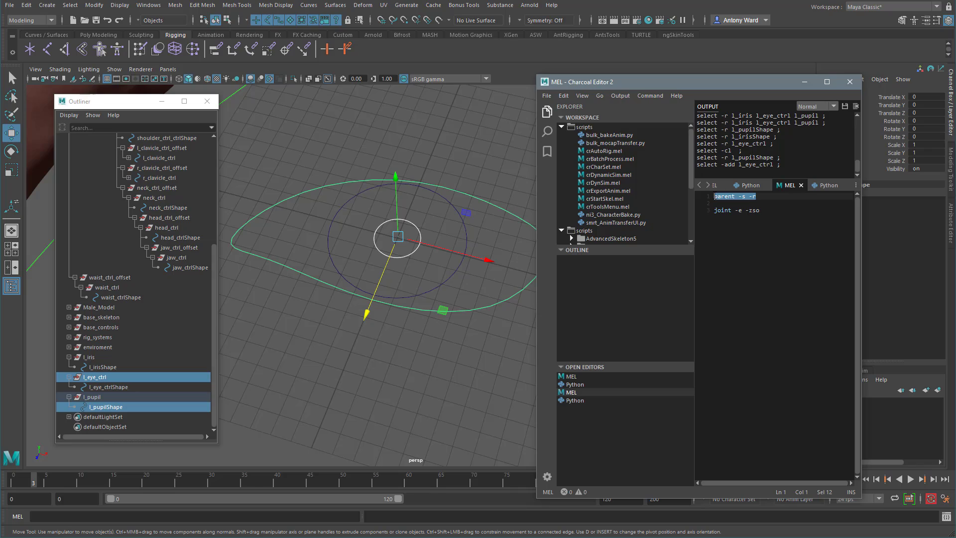
{"action": "key", "text": "ctrl+Return"}
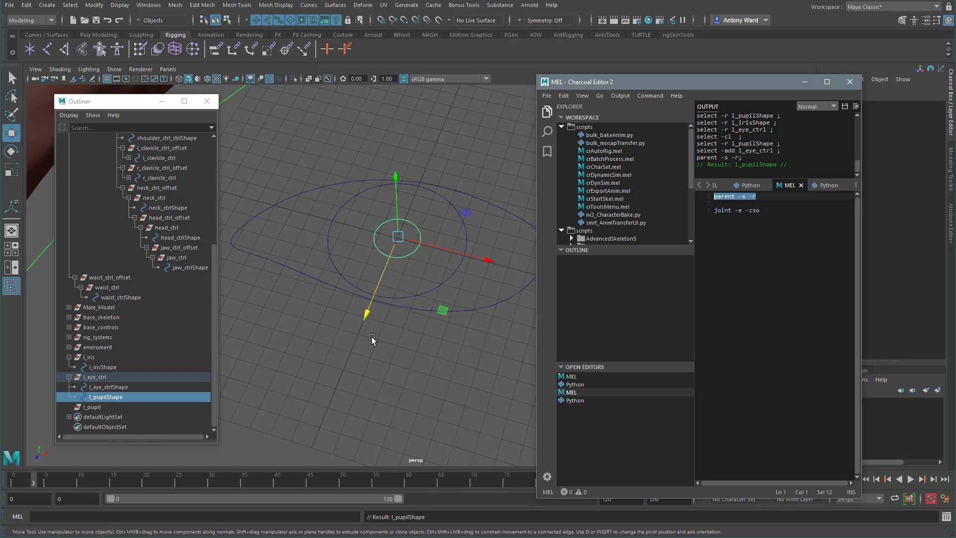
Parent l_irisShape to the l_eye_ctrl transform by running the MEL command parent -s -r.
{"action": "left_click", "coordinate": [105, 367]}
{"action": "left_click", "coordinate": [106, 377], "text": "ctrl"}
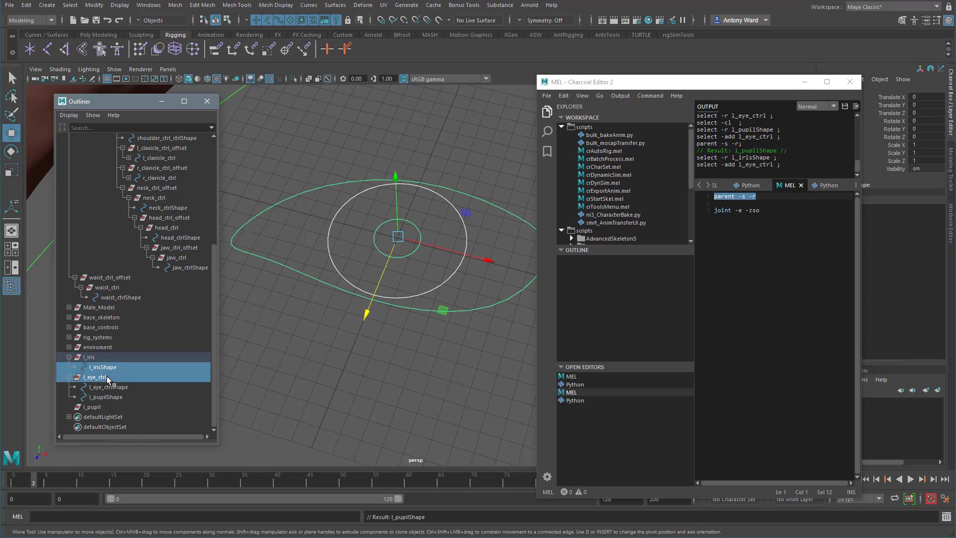
{"action": "left_click_drag", "start_coordinate": [764, 197], "coordinate": [706, 196]}
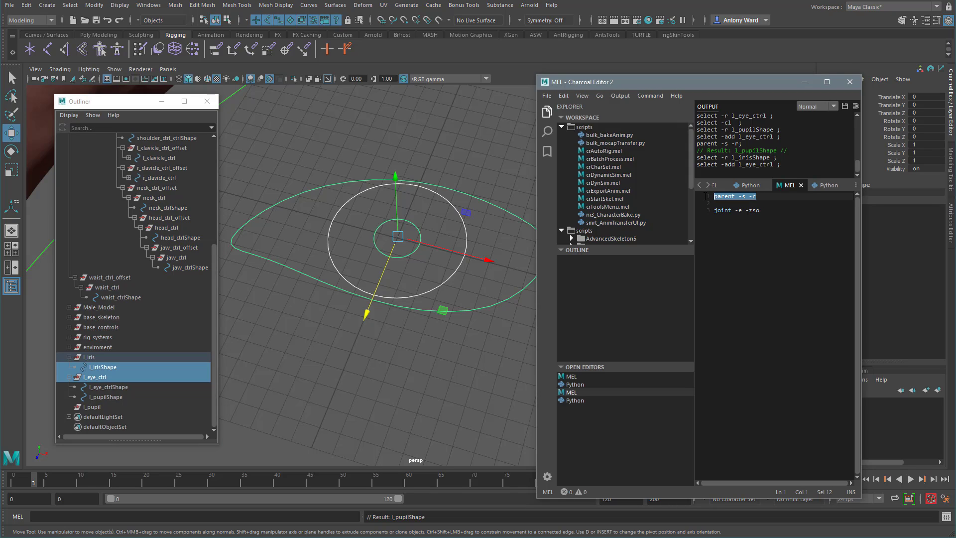
{"action": "key", "text": "ctrl+Return"}
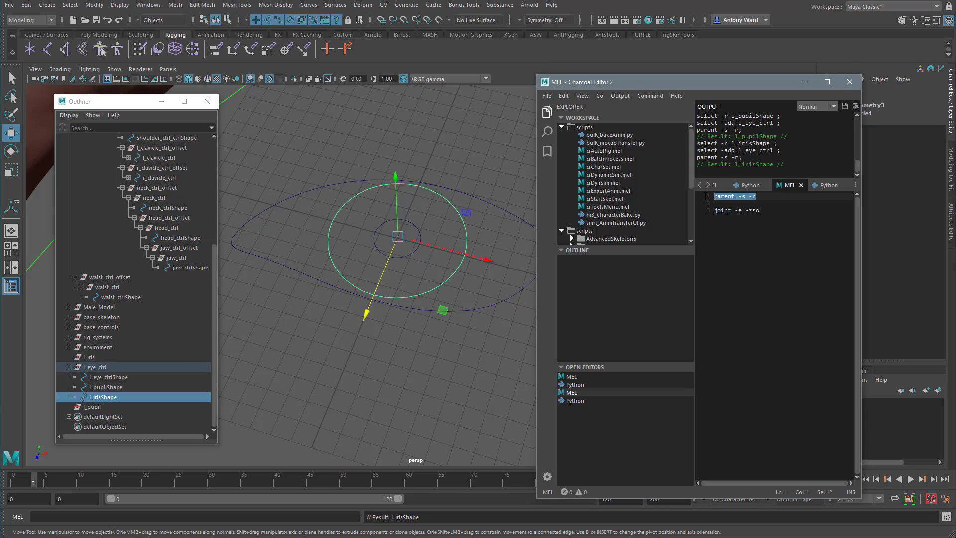
Delete the empty l_pupil and l_iris transform nodes.
{"action": "left_click", "coordinate": [103, 403]}
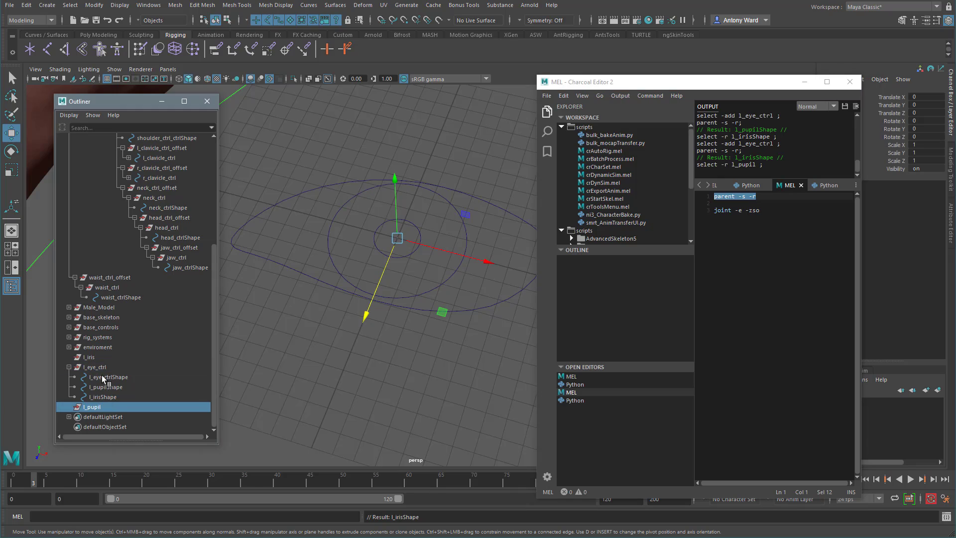
{"action": "key", "text": "Delete"}
{"action": "left_click", "coordinate": [95, 366]}
{"action": "key", "text": "Delete"}
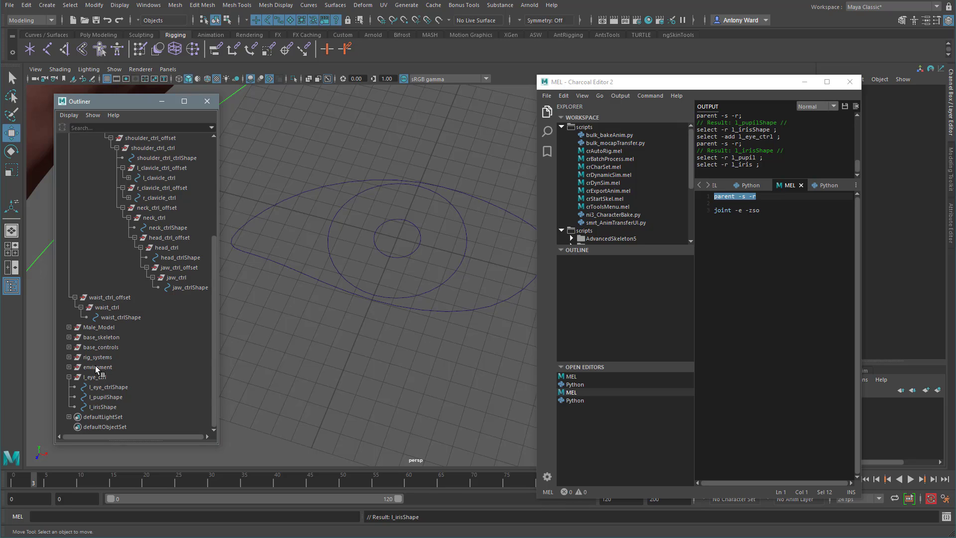
Hide shape nodes in the Outliner, select the combined l_eye_ctrl and close the script editor.
{"action": "right_click", "coordinate": [130, 366]}
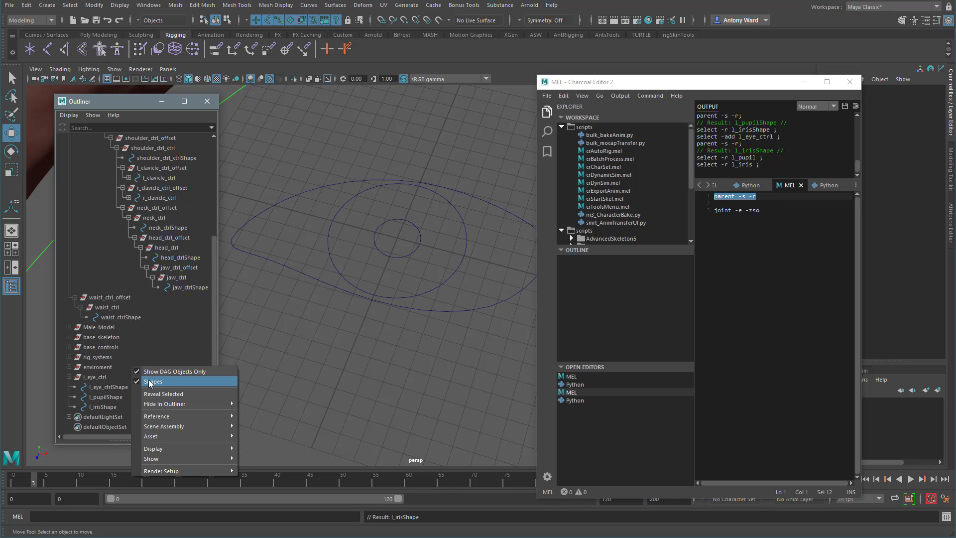
{"action": "left_click", "coordinate": [149, 379]}
{"action": "left_click", "coordinate": [111, 407]}
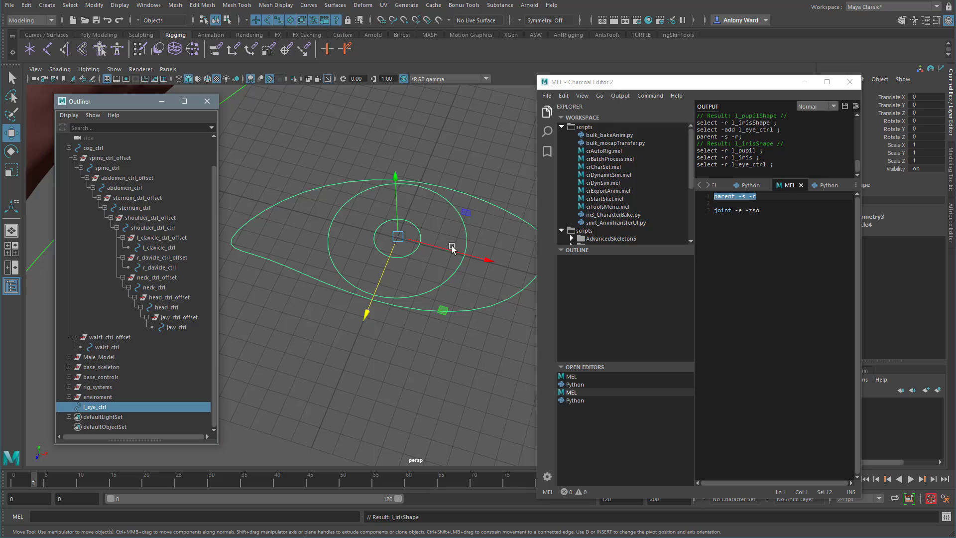
{"action": "left_click", "coordinate": [850, 82]}
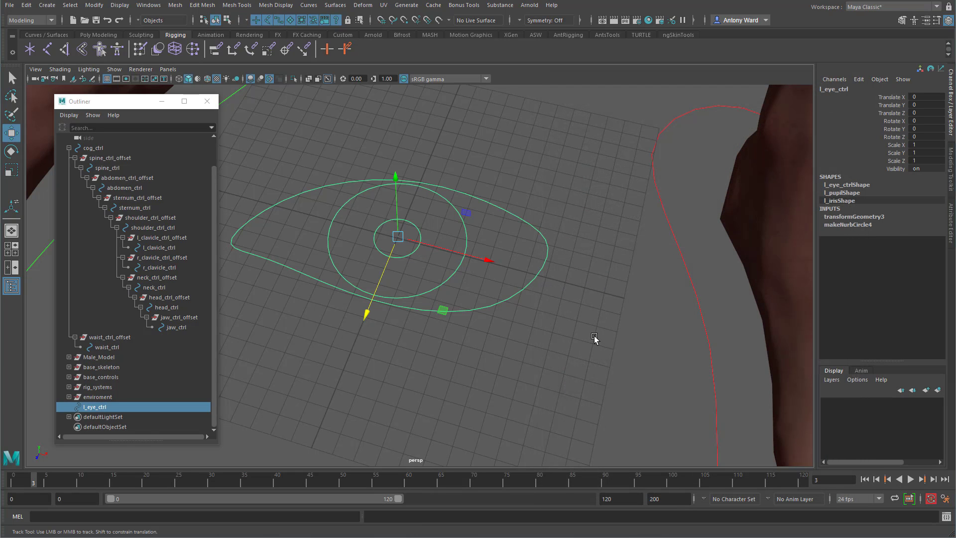
Rotate l_eye_ctrl 90 degrees in X so it stands upright, and freeze its transformations.
{"action": "right_click_drag", "start_coordinate": [593, 335], "coordinate": [479, 285], "text": "alt"}
{"action": "key", "text": "e"}
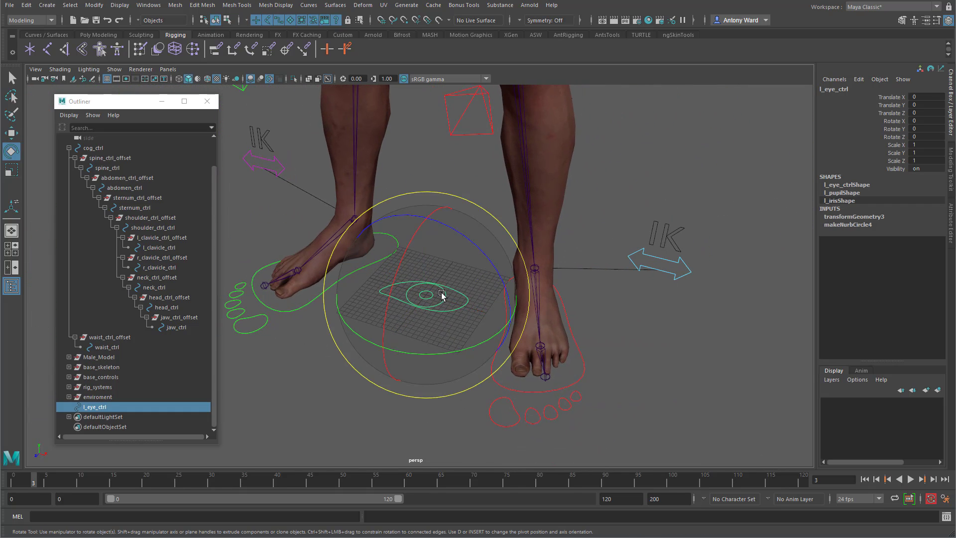
{"action": "left_click_drag", "start_coordinate": [397, 265], "coordinate": [389, 313]}
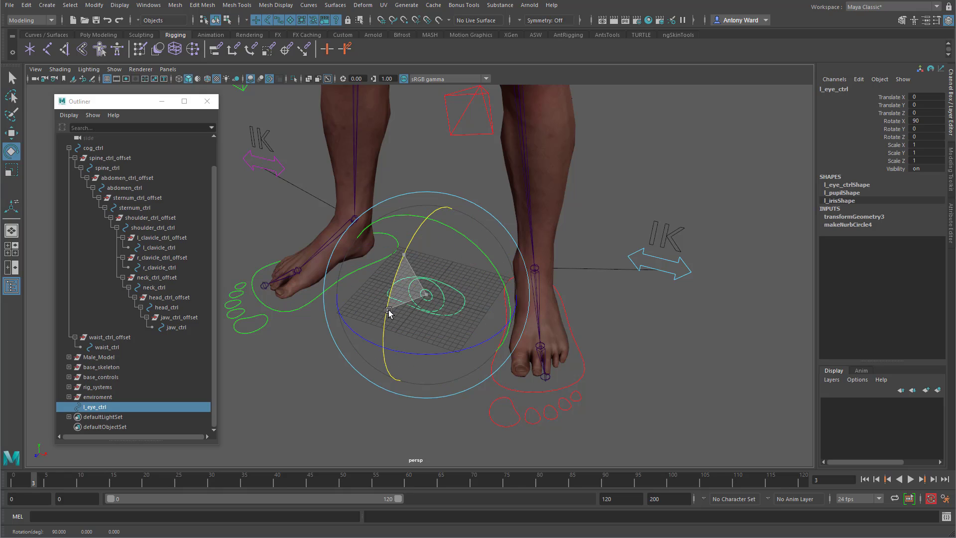
{"action": "left_click", "coordinate": [94, 5]}
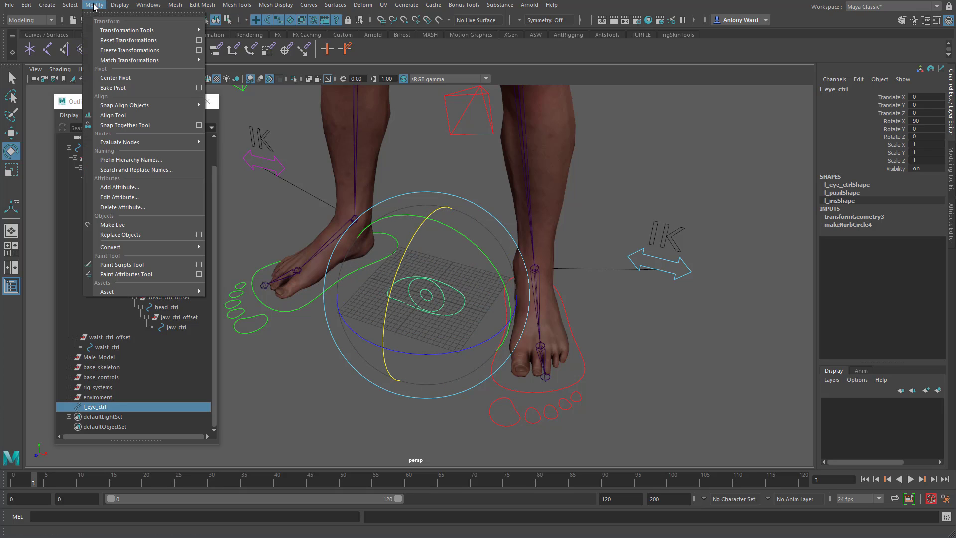
{"action": "left_click", "coordinate": [115, 50]}
{"action": "key", "text": "w"}
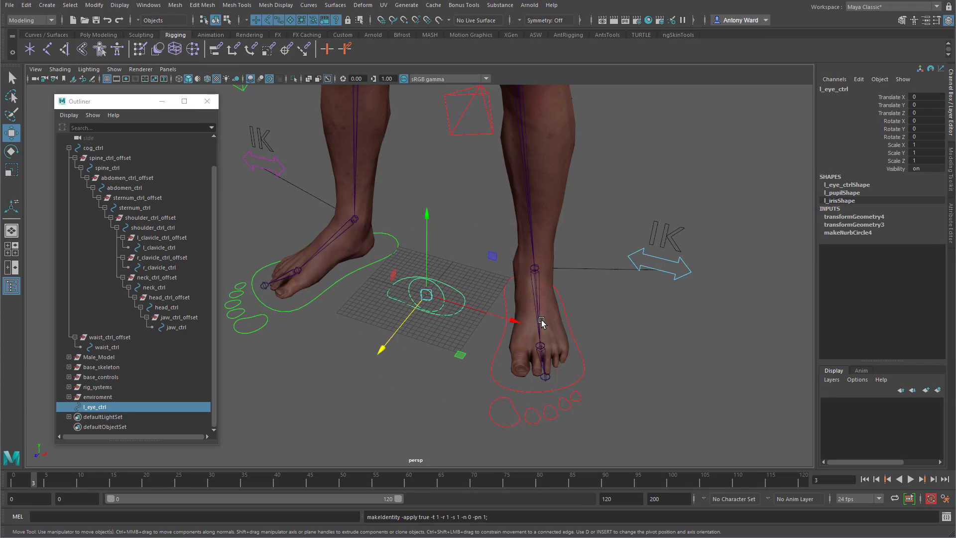
Hide polygons in the viewport and collapse the cog_ctrl hierarchy in the Outliner.
{"action": "middle_click_drag", "start_coordinate": [540, 235], "coordinate": [542, 311], "text": "alt"}
{"action": "left_click", "coordinate": [114, 72]}
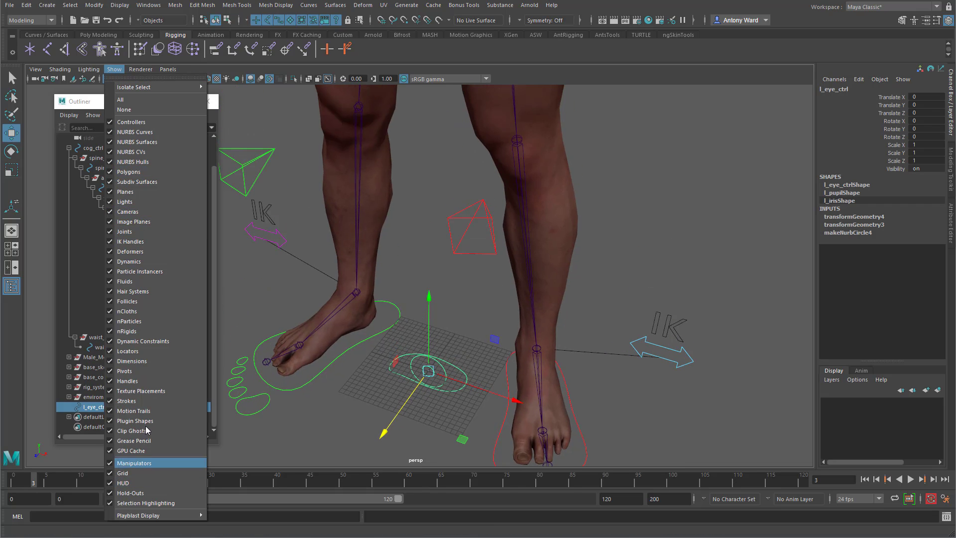
{"action": "left_click", "coordinate": [142, 173]}
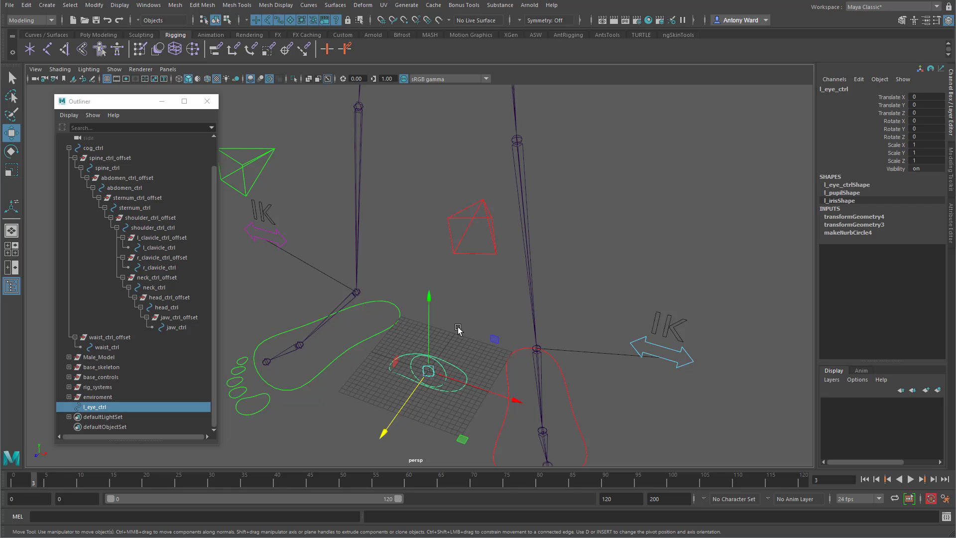
{"action": "left_click", "coordinate": [69, 149]}
{"action": "right_click_drag", "start_coordinate": [569, 269], "coordinate": [331, 364], "text": "alt"}
{"action": "left_click_drag", "start_coordinate": [330, 364], "coordinate": [428, 145], "text": "alt"}
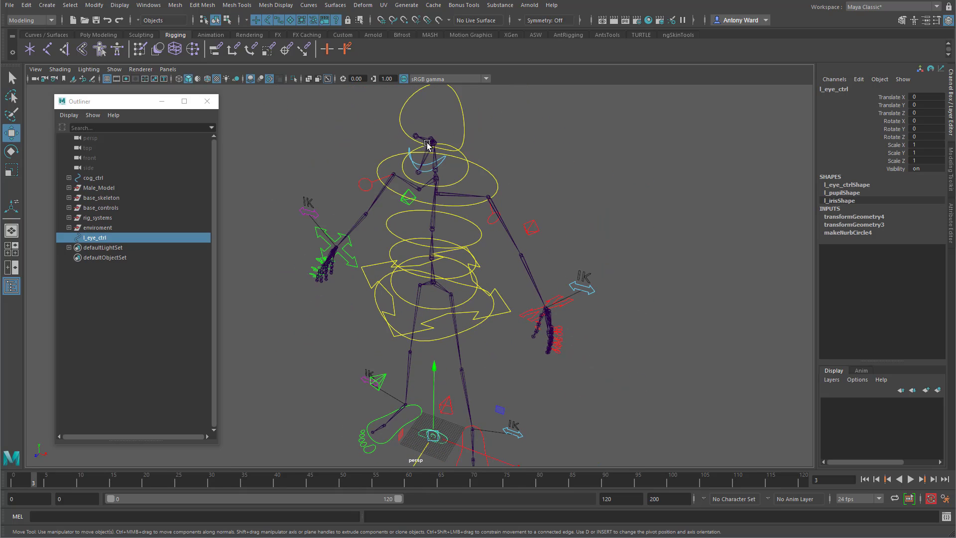
Reveal the left eye area's joints under the head in the base_skeleton hierarchy of the Outliner.
{"action": "left_click", "coordinate": [428, 142]}
{"action": "right_click", "coordinate": [171, 286]}
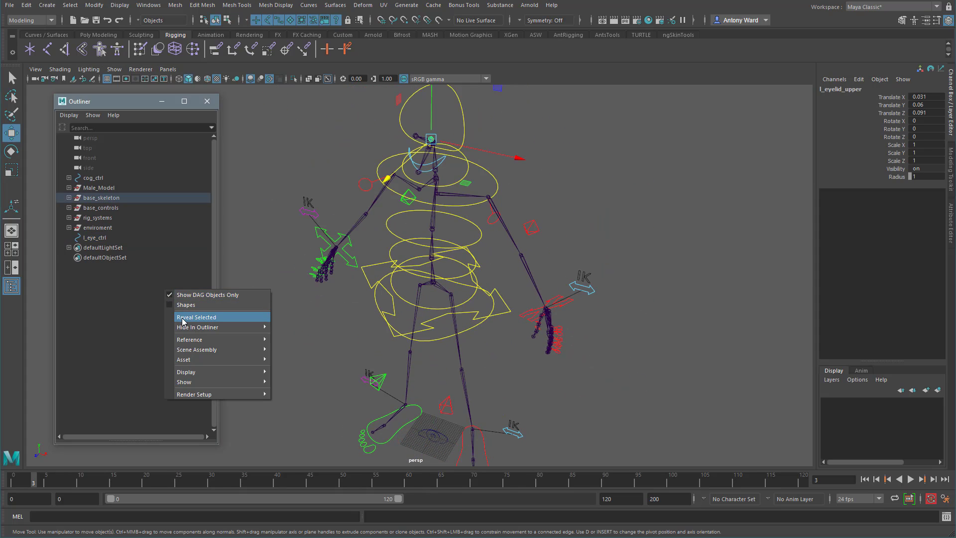
{"action": "left_click", "coordinate": [176, 316]}
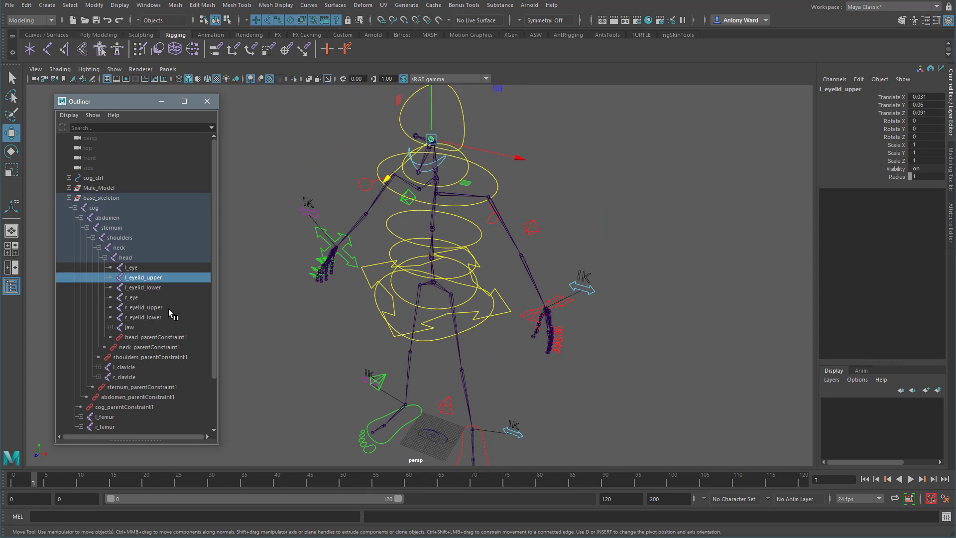
Select l_eye_ctrl together with the l_eye joint and open the Parent constraint options.
{"action": "left_click", "coordinate": [444, 438]}
{"action": "left_click", "coordinate": [143, 267]}
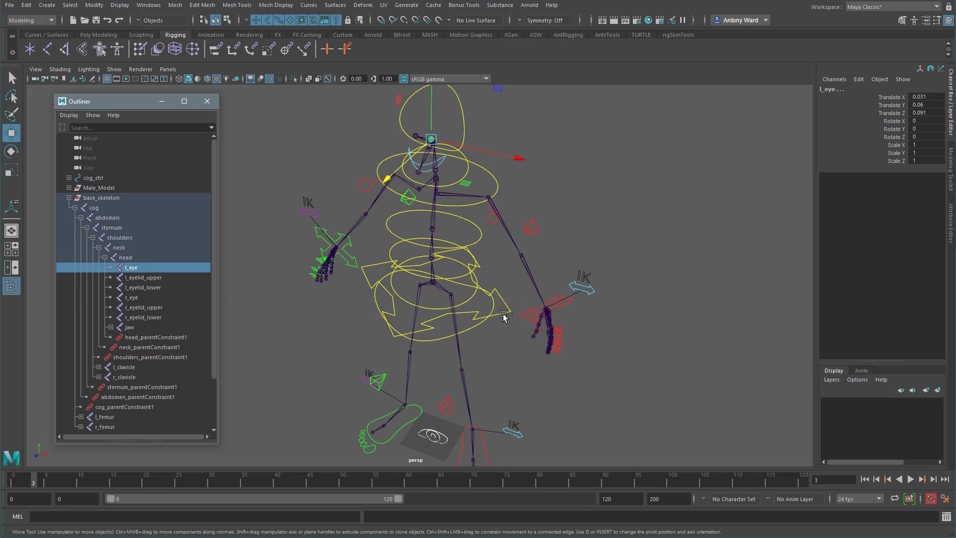
{"action": "key", "text": "space"}
{"action": "left_click_drag", "start_coordinate": [526, 355], "coordinate": [535, 380]}
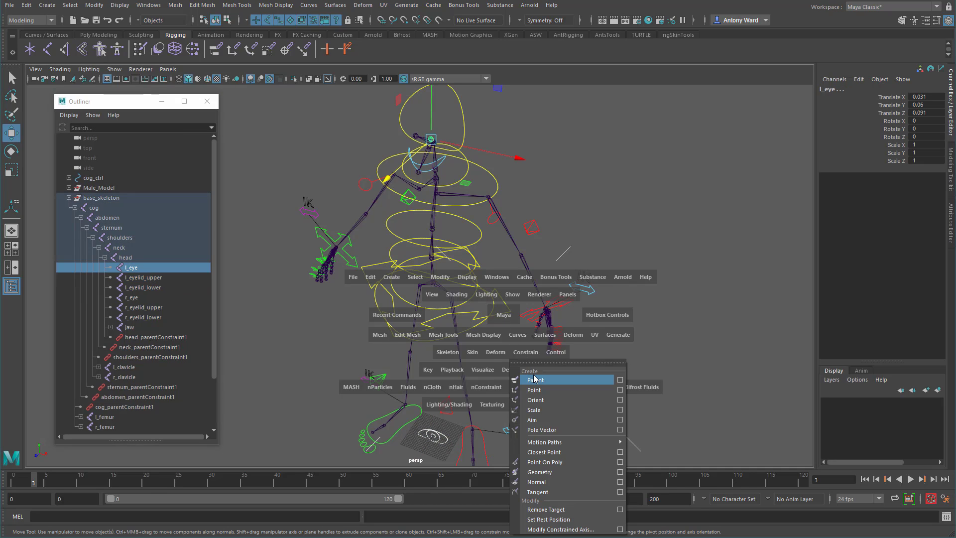
{"action": "left_click_drag", "start_coordinate": [599, 385], "coordinate": [620, 380]}
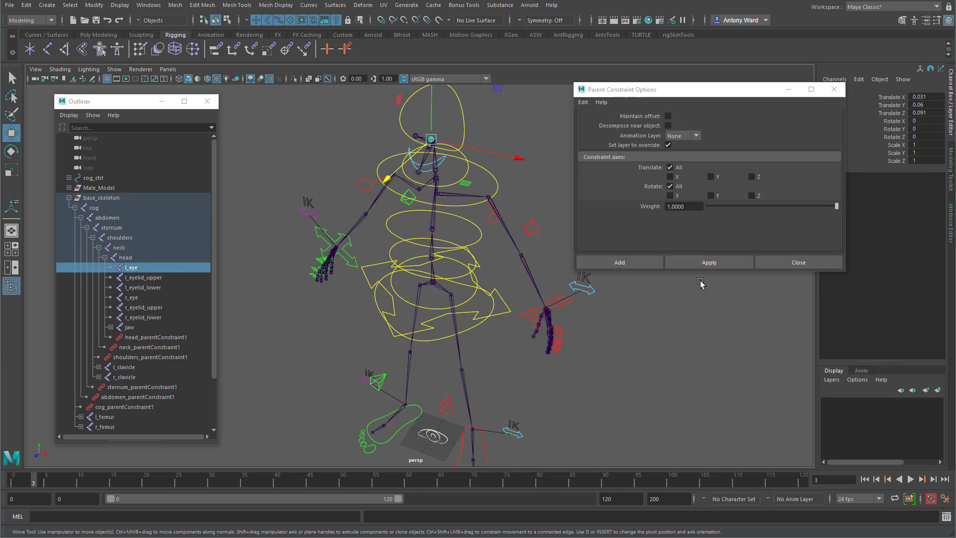
Try to parent-constrain the l_eye joint to l_eye_ctrl, and undo the constraint.
{"action": "left_click", "coordinate": [716, 264]}
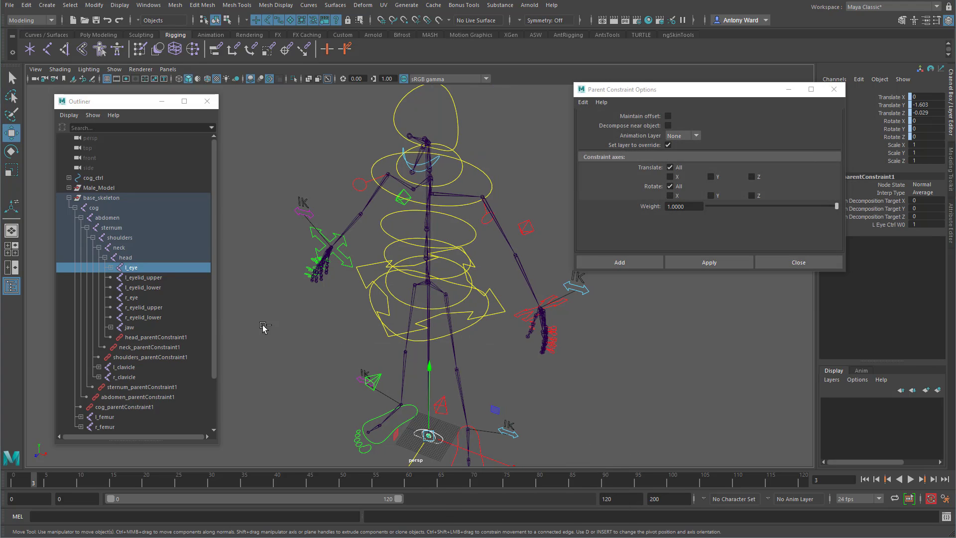
{"action": "key", "text": "ctrl+z"}
Snap l_eye_ctrl to the l_eye joint with a parent constraint without offset, and delete that constraint.
{"action": "scroll", "coordinate": [151, 397], "scroll_direction": "down", "scroll_amount": 2}
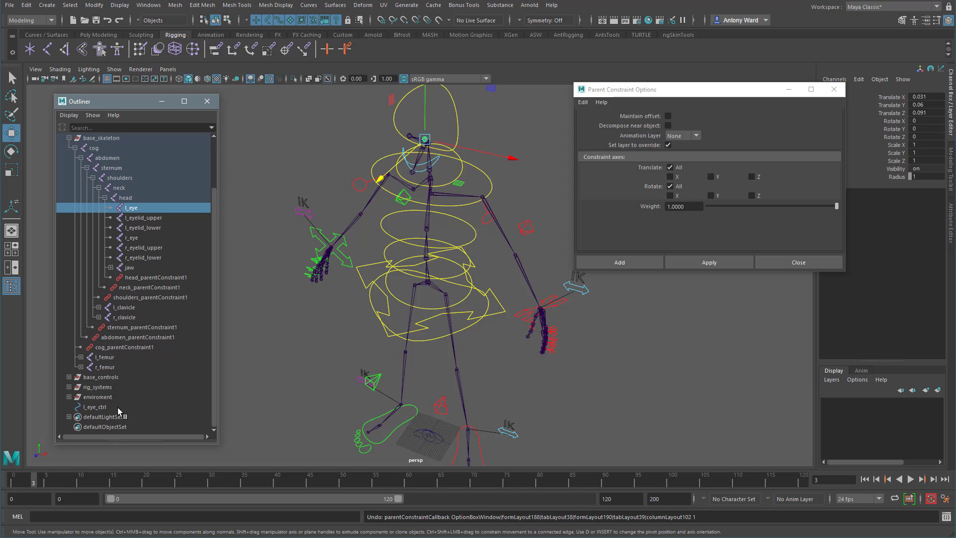
{"action": "left_click", "coordinate": [98, 406], "text": "ctrl"}
{"action": "left_click", "coordinate": [730, 258]}
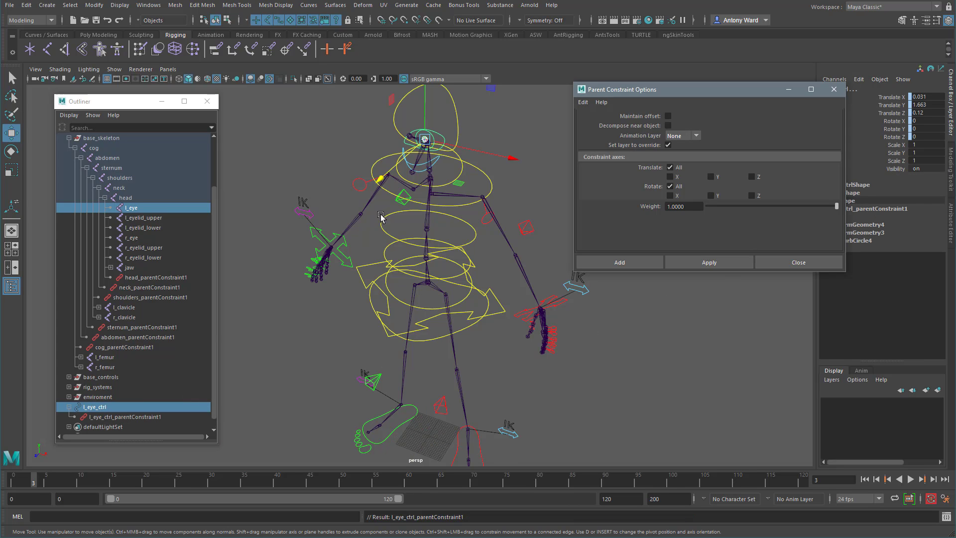
{"action": "middle_click_drag", "start_coordinate": [255, 195], "coordinate": [269, 356], "text": "alt"}
{"action": "right_click_drag", "start_coordinate": [269, 356], "coordinate": [368, 361], "text": "alt"}
{"action": "left_click", "coordinate": [103, 417]}
{"action": "key", "text": "Delete"}
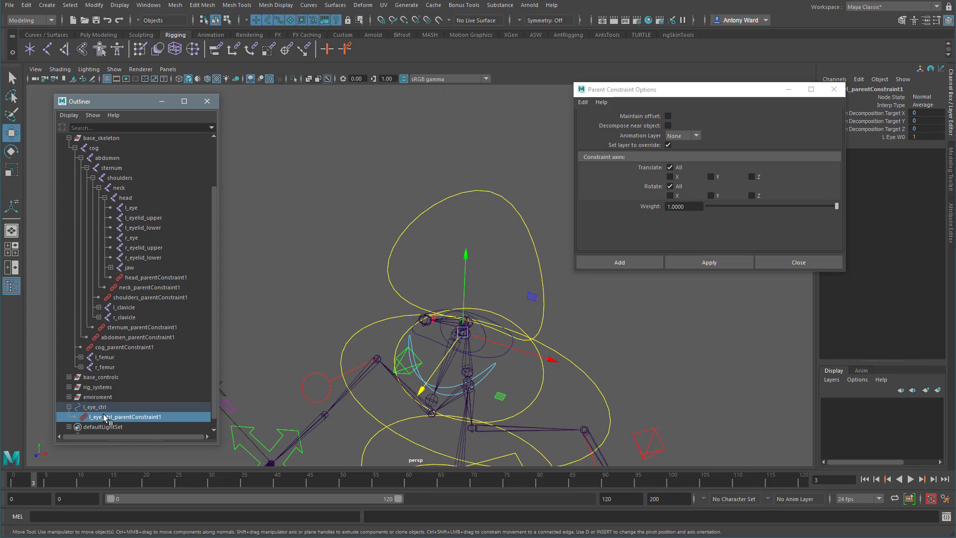
Enable drawing overrides on l_eye_ctrl and set its index color to red.
{"action": "left_click", "coordinate": [109, 407]}
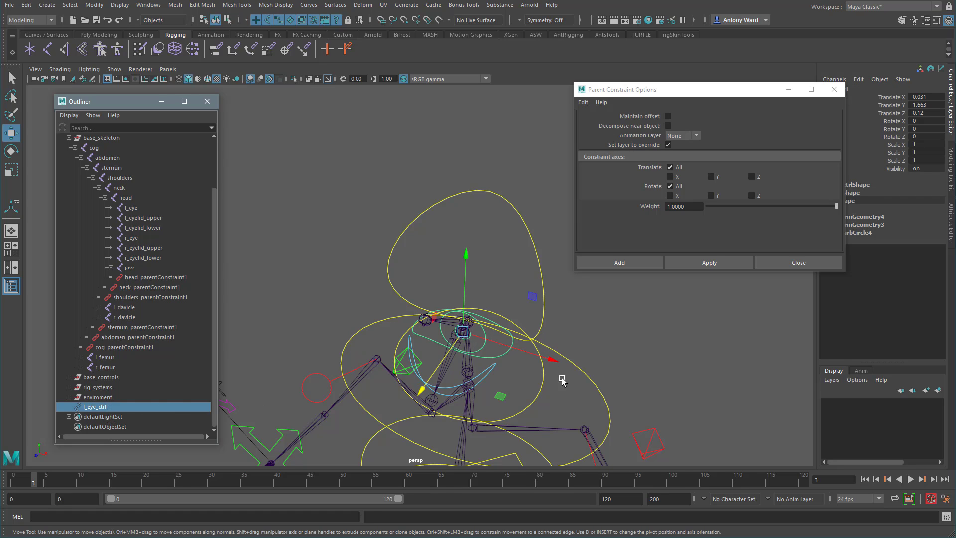
{"action": "middle_click_drag", "start_coordinate": [563, 382], "coordinate": [464, 220], "text": "alt"}
{"action": "right_click_drag", "start_coordinate": [463, 219], "coordinate": [383, 269], "text": "alt"}
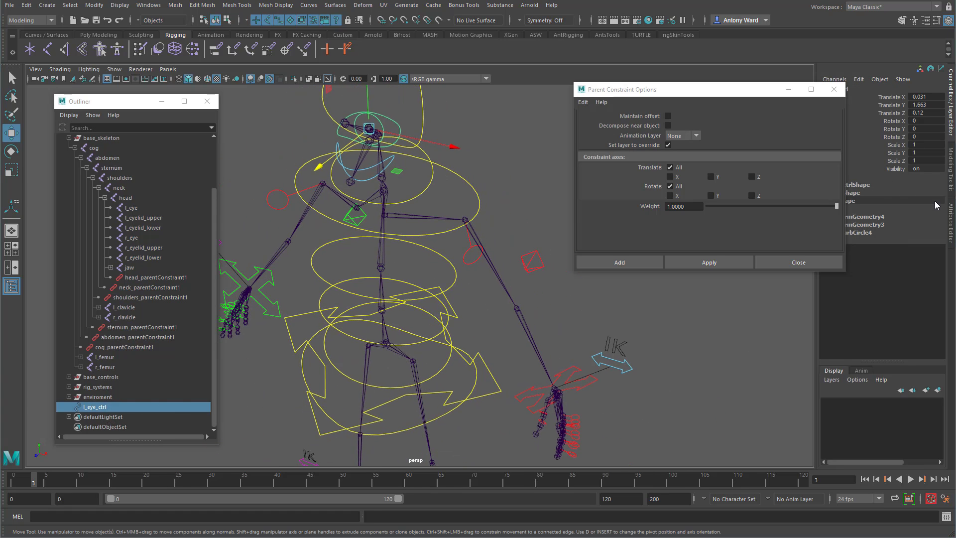
{"action": "left_click", "coordinate": [950, 214]}
{"action": "left_click_drag", "start_coordinate": [720, 91], "coordinate": [636, 95]}
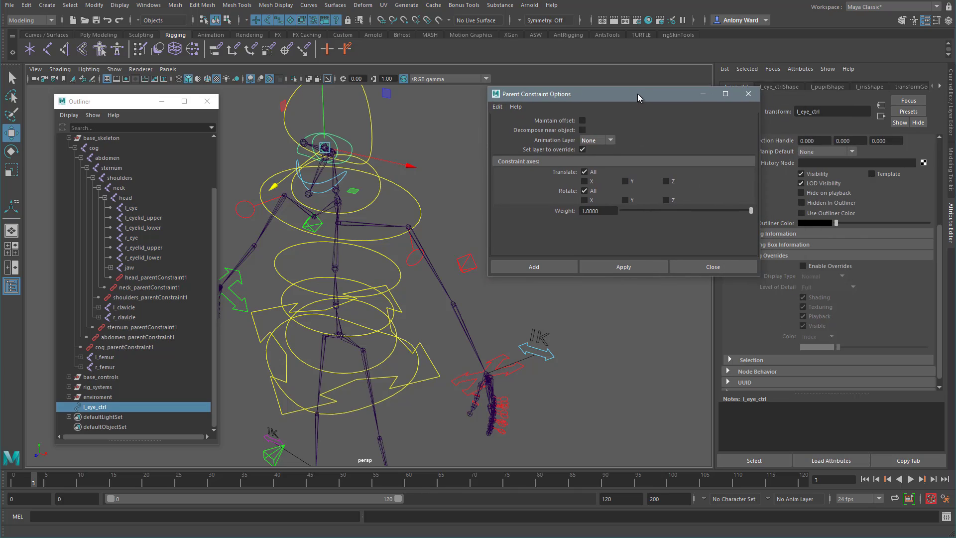
{"action": "left_click", "coordinate": [836, 268]}
{"action": "left_click_drag", "start_coordinate": [838, 347], "coordinate": [874, 347]}
{"action": "left_click", "coordinate": [398, 239]}
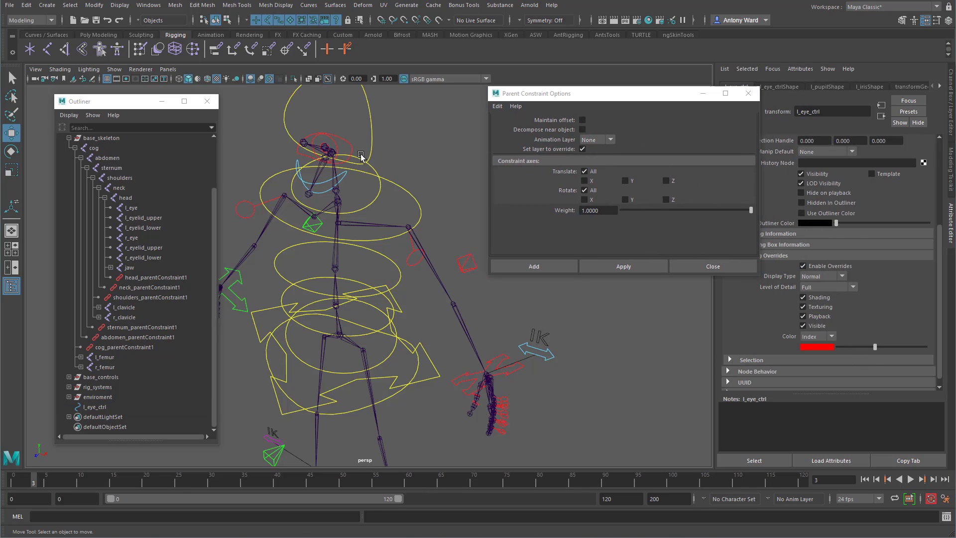
Scale l_eye_ctrl down uniformly to about 0.295 around the left eye joint.
{"action": "left_click", "coordinate": [325, 147]}
{"action": "key", "text": "r"}
{"action": "left_click_drag", "start_coordinate": [325, 147], "coordinate": [297, 148]}
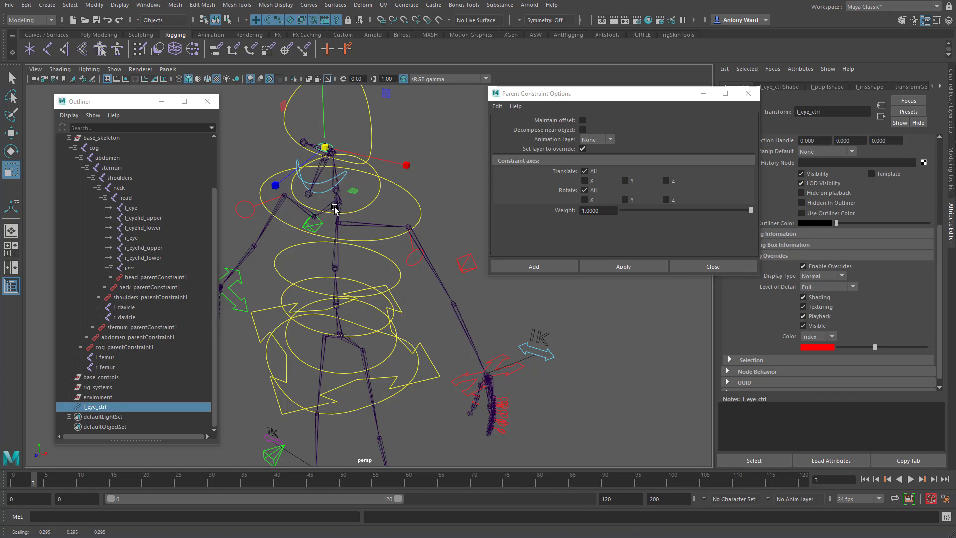
{"action": "key", "text": "w"}
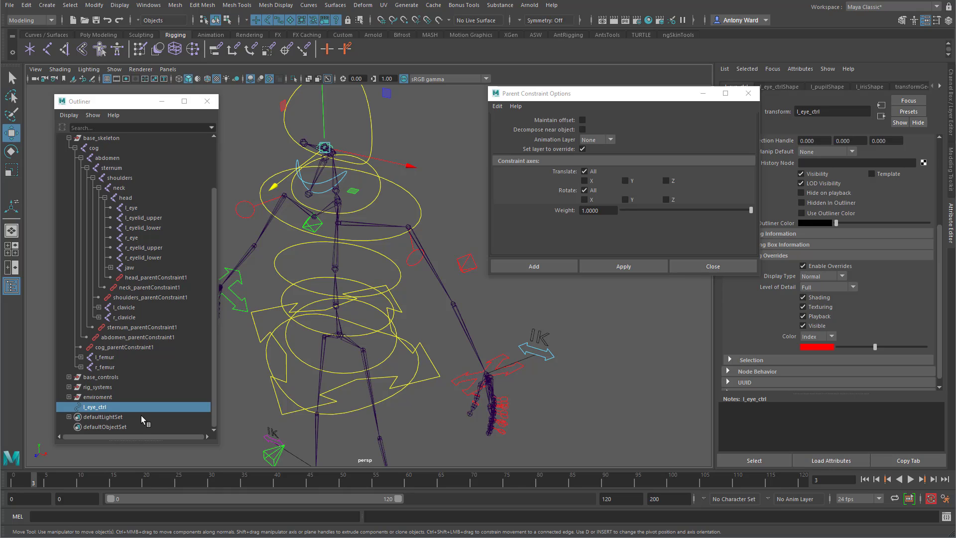
Group l_eye_ctrl and center the new group's pivot.
{"action": "key", "text": "ctrl+g"}
{"action": "left_click", "coordinate": [94, 5]}
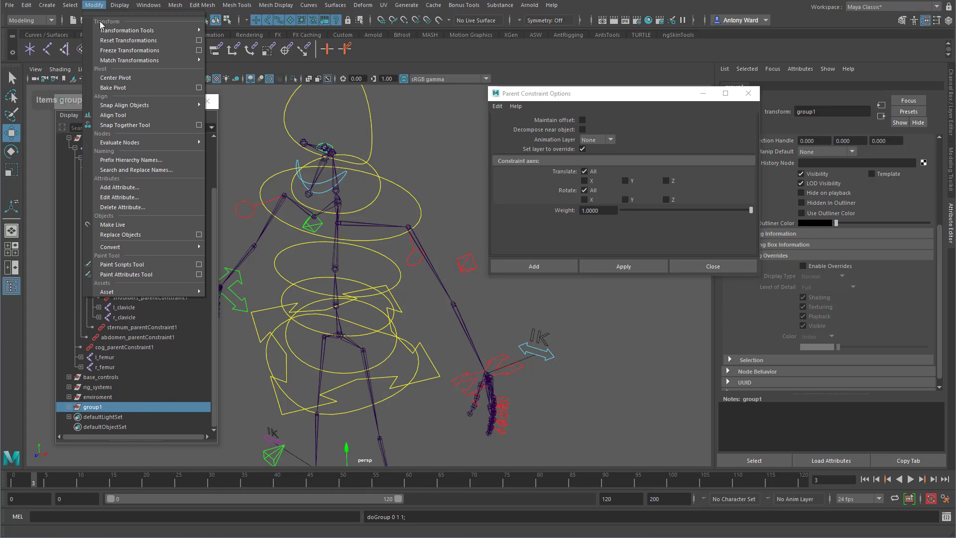
{"action": "left_click", "coordinate": [116, 78]}
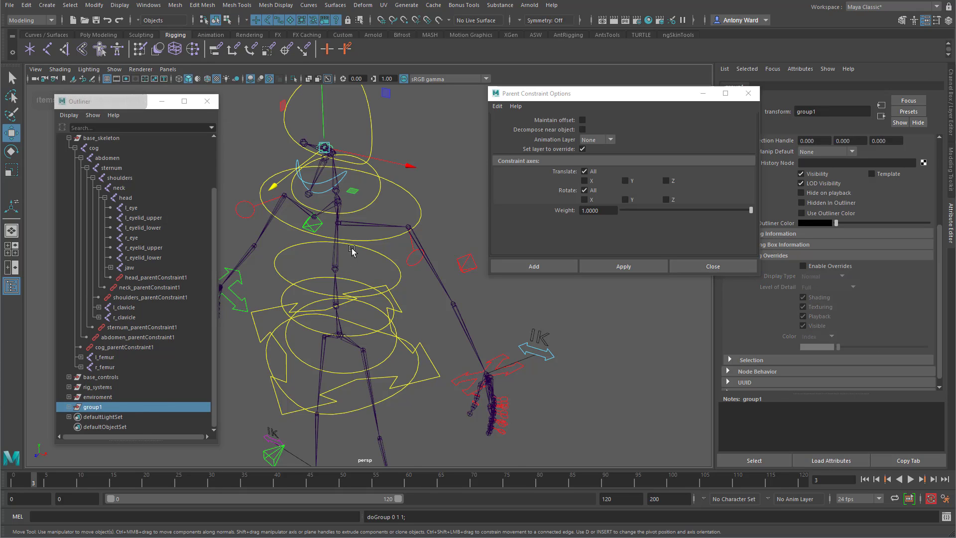
{"action": "middle_click_drag", "start_coordinate": [351, 249], "coordinate": [391, 309], "text": "alt"}
Rename the group above l_eye_ctrl as l_eye_ctrl_offset.
{"action": "left_click", "coordinate": [69, 407]}
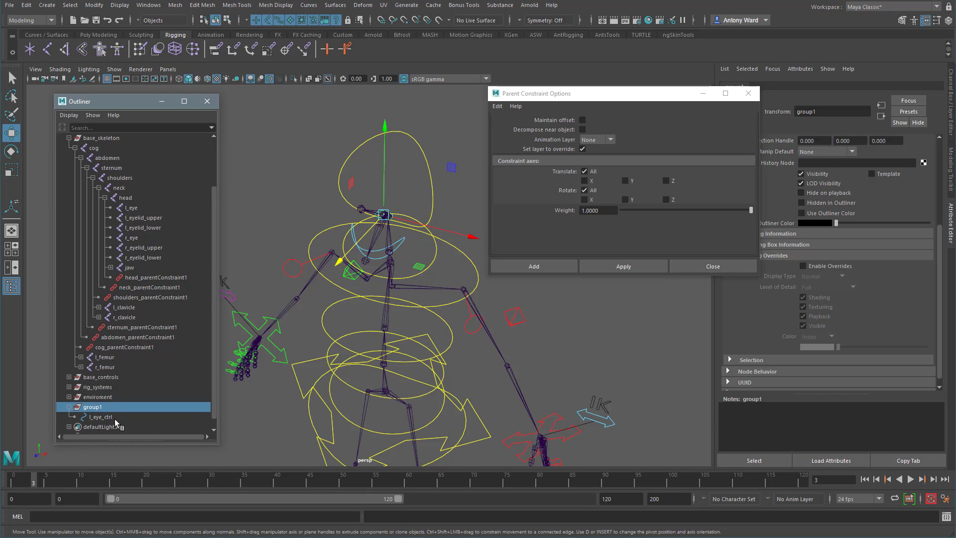
{"action": "double_click", "coordinate": [103, 416]}
{"action": "key", "text": "ctrl+c"}
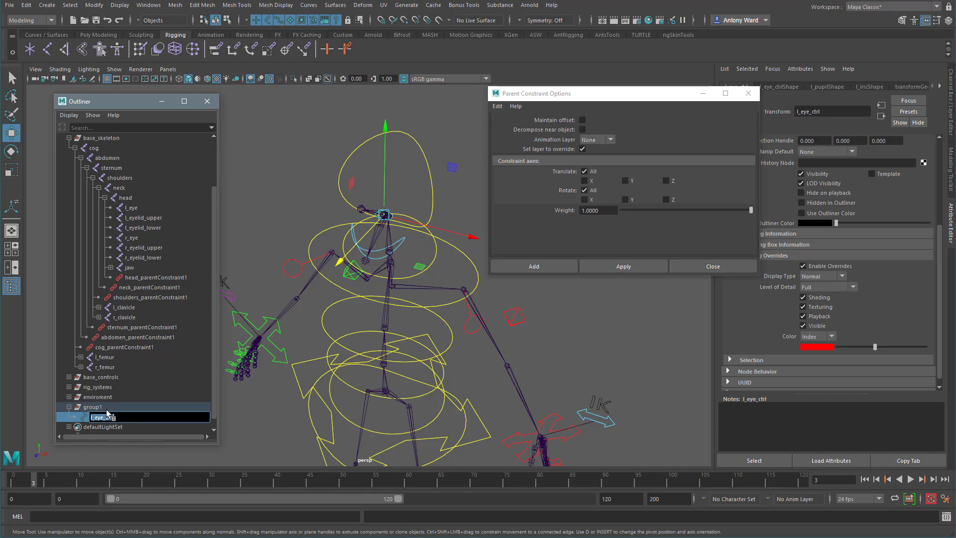
{"action": "double_click", "coordinate": [119, 407]}
{"action": "key", "text": "ctrl+v"}
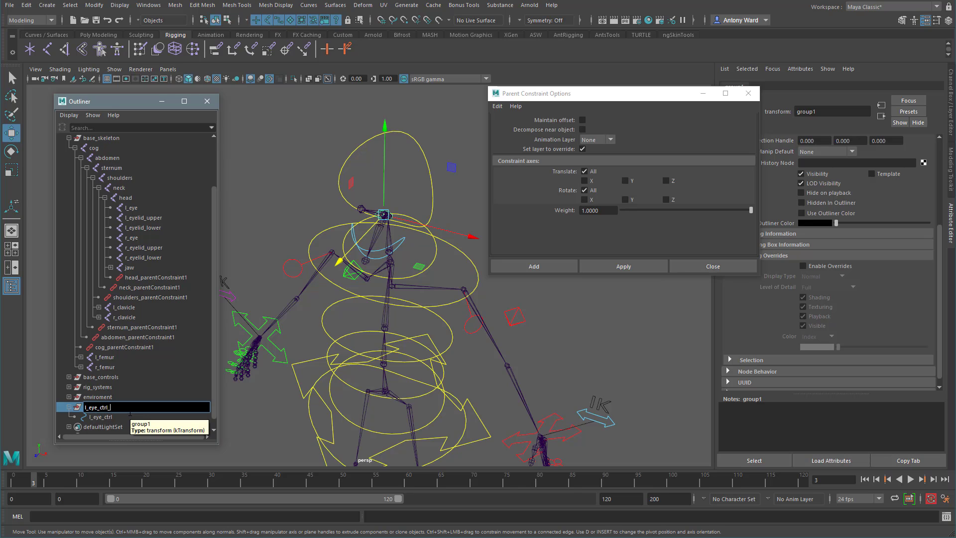
{"action": "type", "text": "_offset"}
{"action": "key", "text": "Return"}
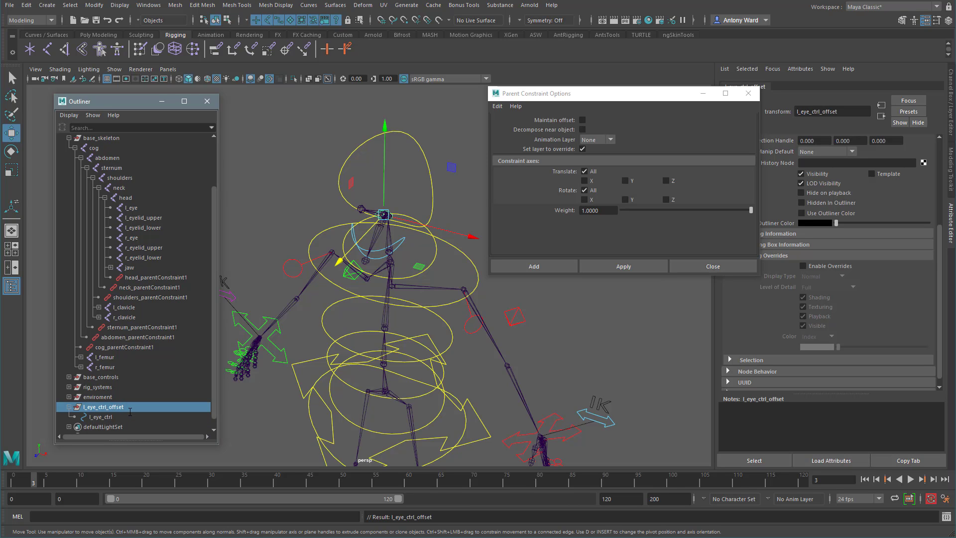
Duplicate l_eye_ctrl_offset and set the copy's Scale X to -1 to mirror it.
{"action": "right_click_drag", "start_coordinate": [349, 323], "coordinate": [456, 335], "text": "alt"}
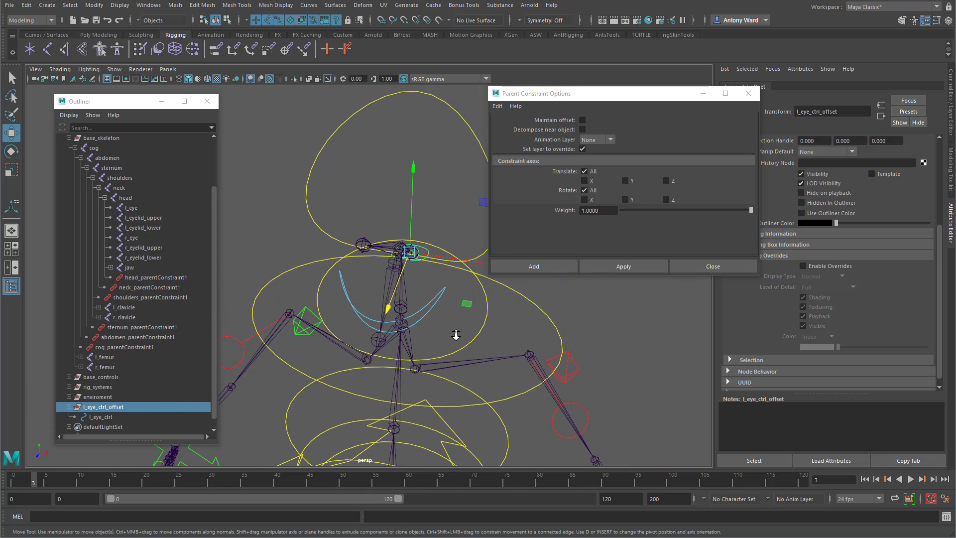
{"action": "key", "text": "ctrl+d"}
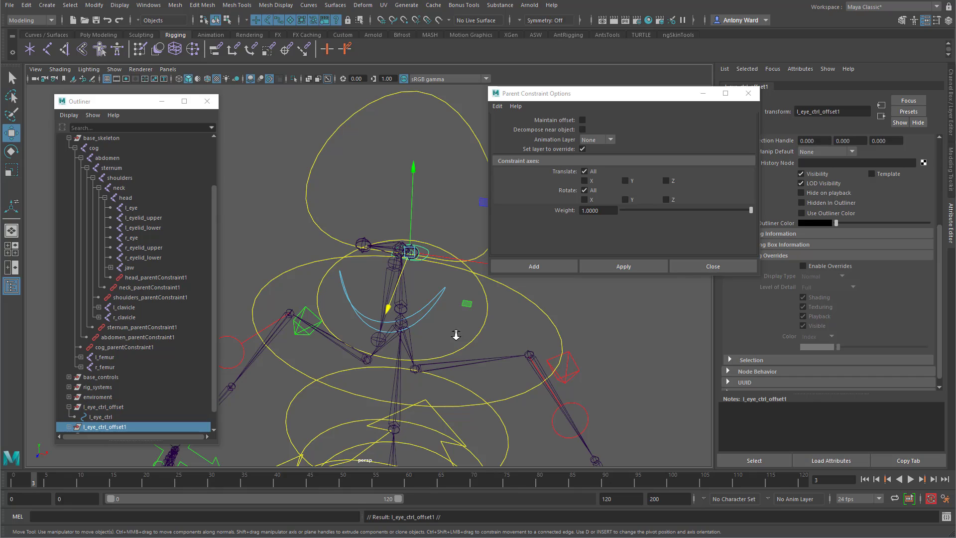
{"action": "left_click", "coordinate": [953, 122]}
{"action": "left_click", "coordinate": [929, 144]}
{"action": "type", "text": "-"}
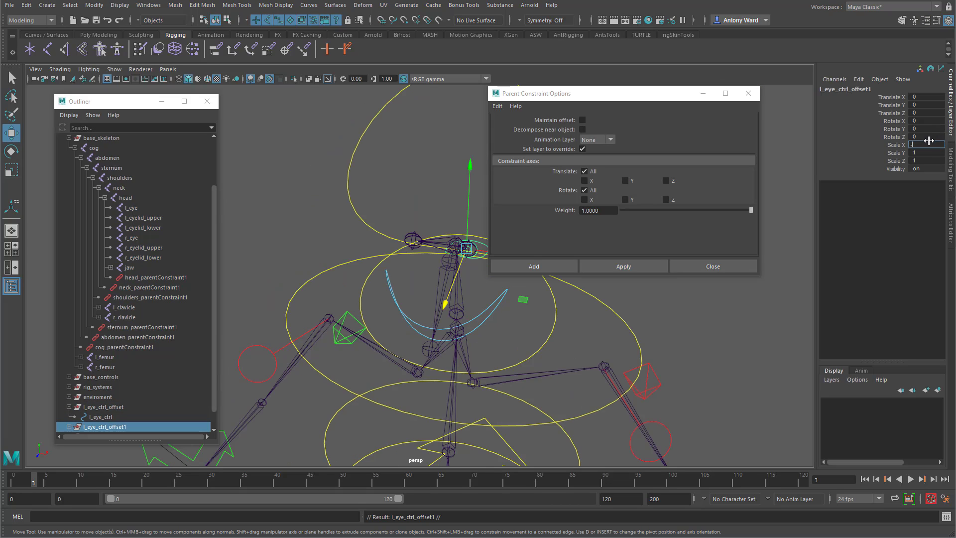
{"action": "type", "text": "1"}
{"action": "key", "text": "Return"}
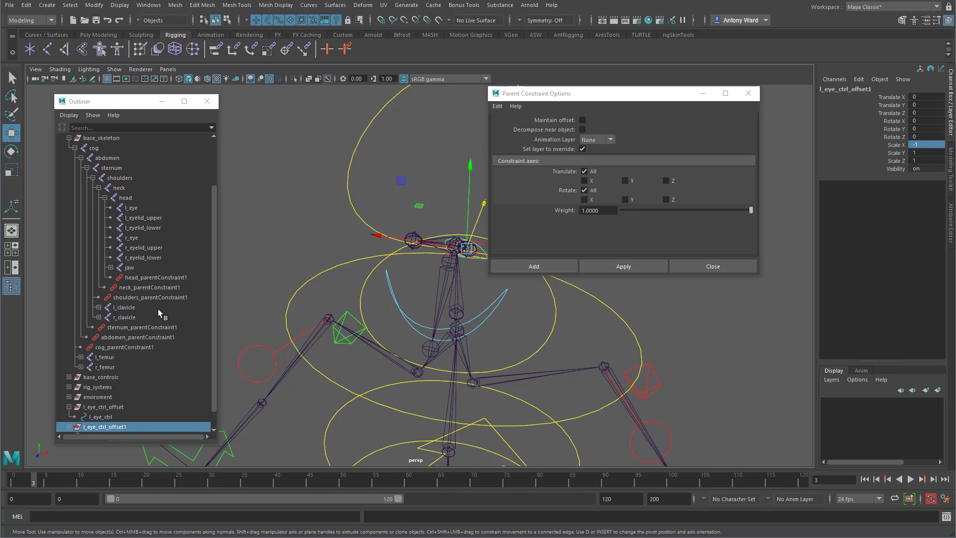
Freeze the transformations of the mirrored duplicate offset group.
{"action": "scroll", "coordinate": [124, 392], "scroll_direction": "down", "scroll_amount": 1}
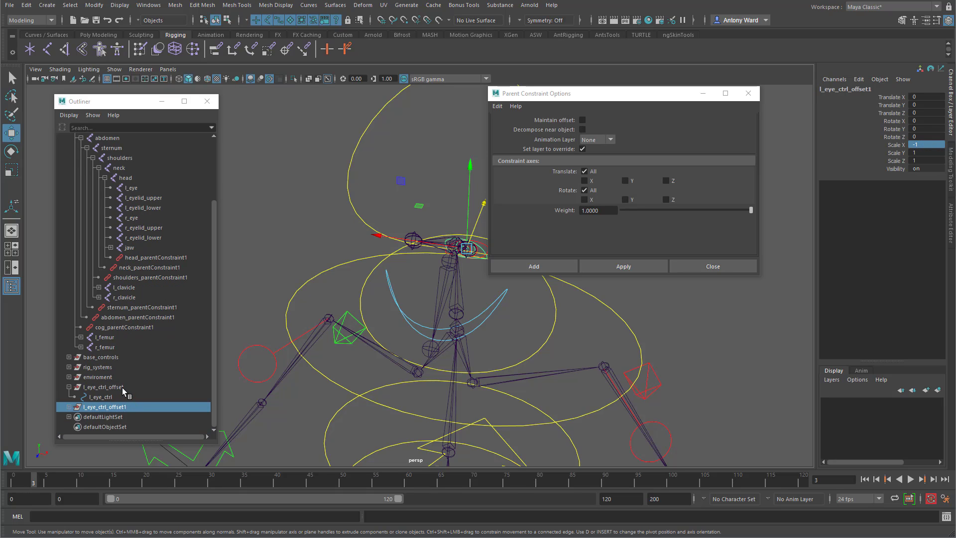
{"action": "left_click", "coordinate": [121, 388], "text": "ctrl"}
{"action": "left_click", "coordinate": [118, 406]}
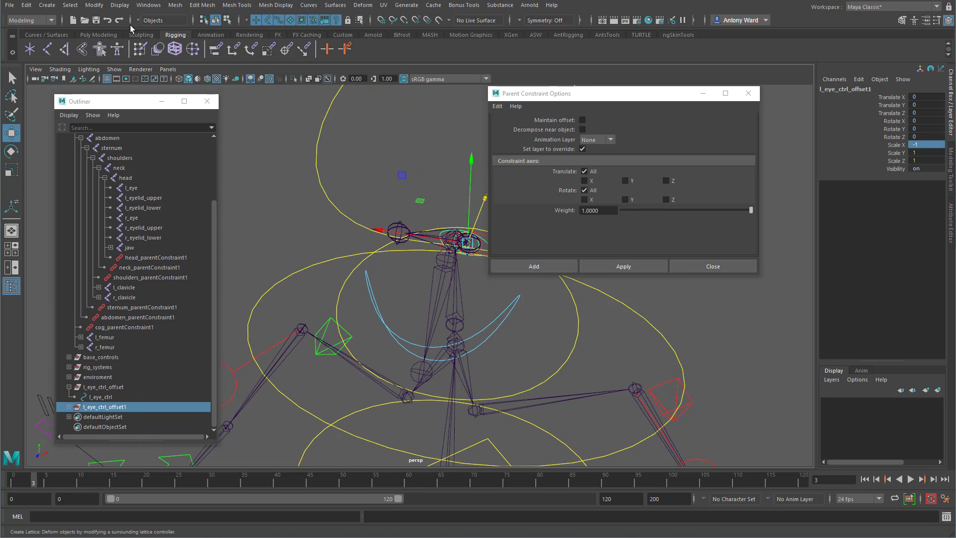
{"action": "left_click", "coordinate": [94, 5]}
{"action": "left_click", "coordinate": [129, 50]}
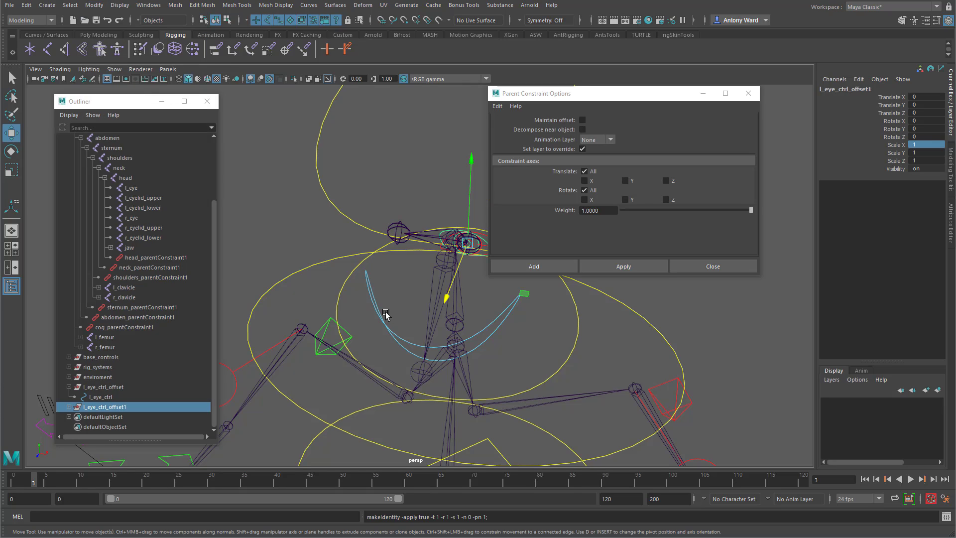
Snap the duplicate offset group to the r_eye joint with a parent constraint, and delete that constraint.
{"action": "left_click", "coordinate": [132, 218], "text": "ctrl"}
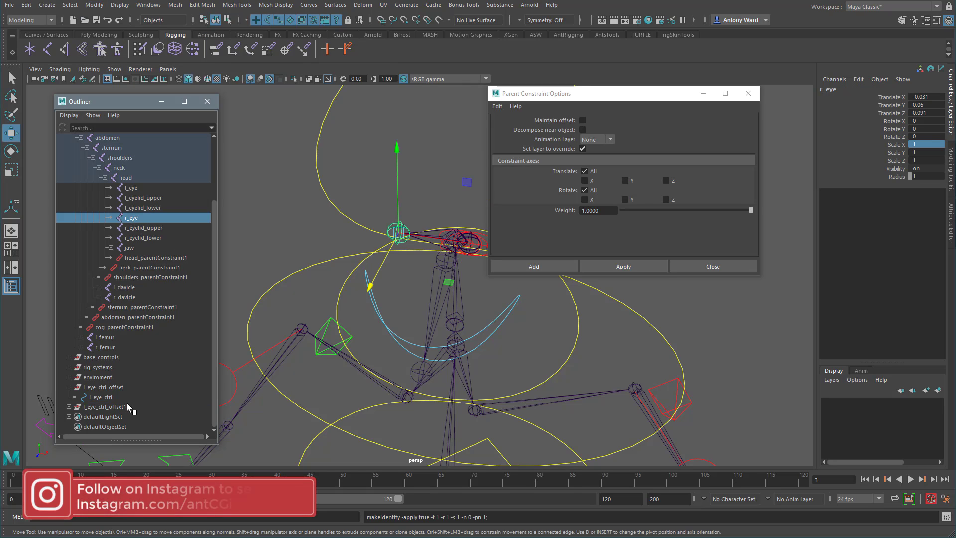
{"action": "left_click", "coordinate": [633, 266]}
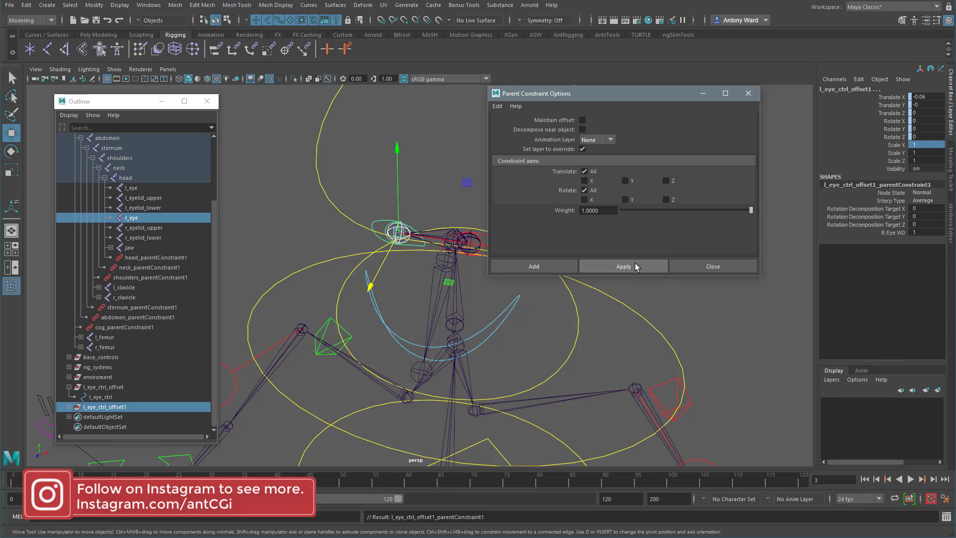
{"action": "left_click", "coordinate": [68, 407]}
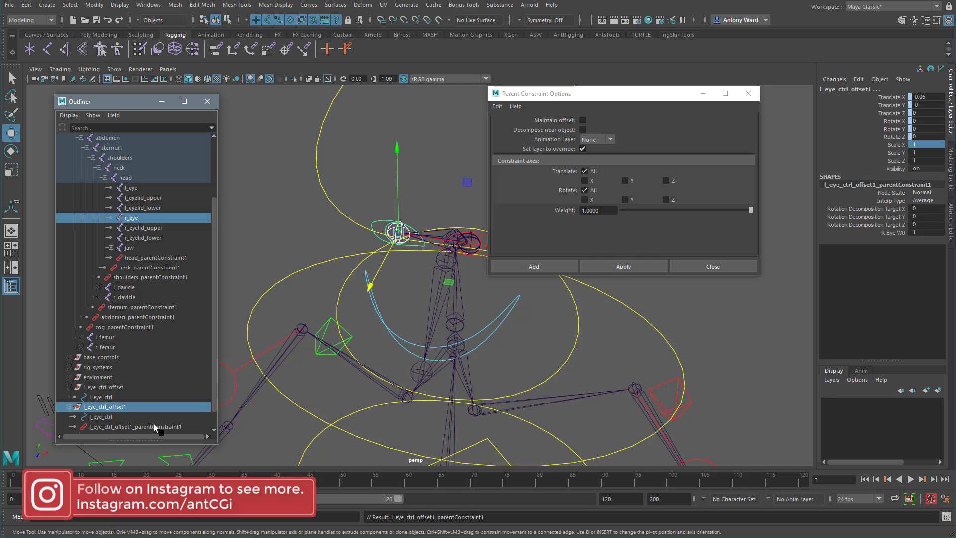
{"action": "left_click", "coordinate": [158, 427]}
{"action": "key", "text": "Delete"}
Rename the duplicate group as r_eye_ctrl_offset and the control inside it as r_eye_ctrl.
{"action": "double_click", "coordinate": [117, 406]}
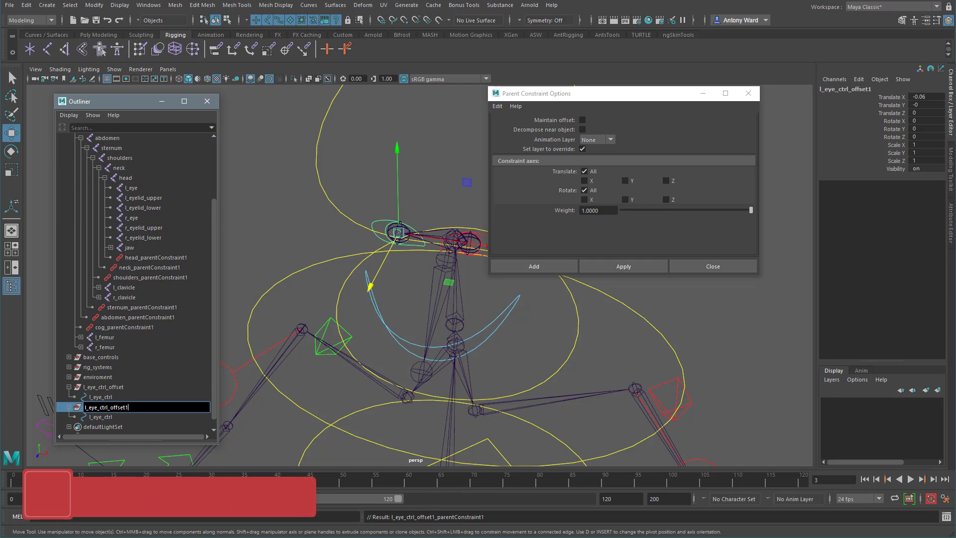
{"action": "key", "text": "BackSpace"}
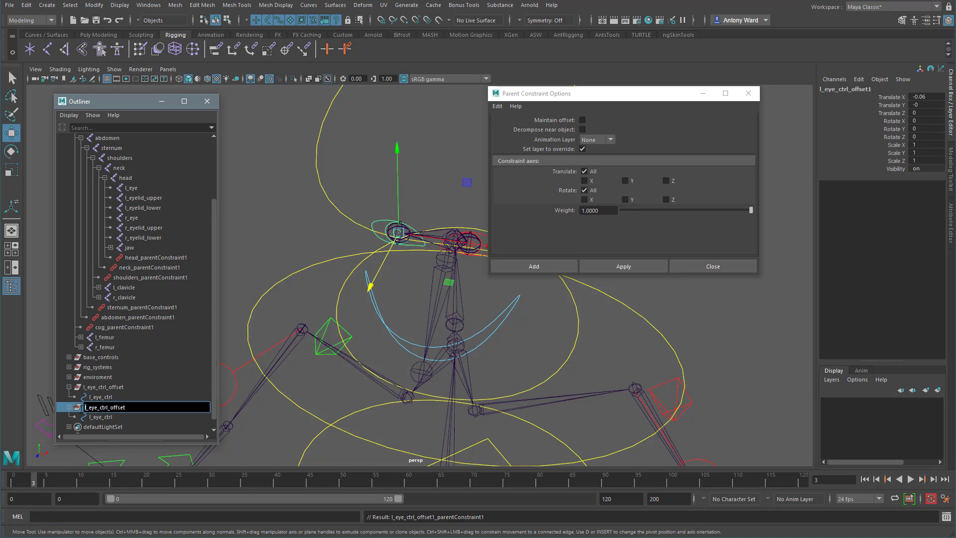
{"action": "type", "text": "r"}
{"action": "double_click", "coordinate": [106, 417]}
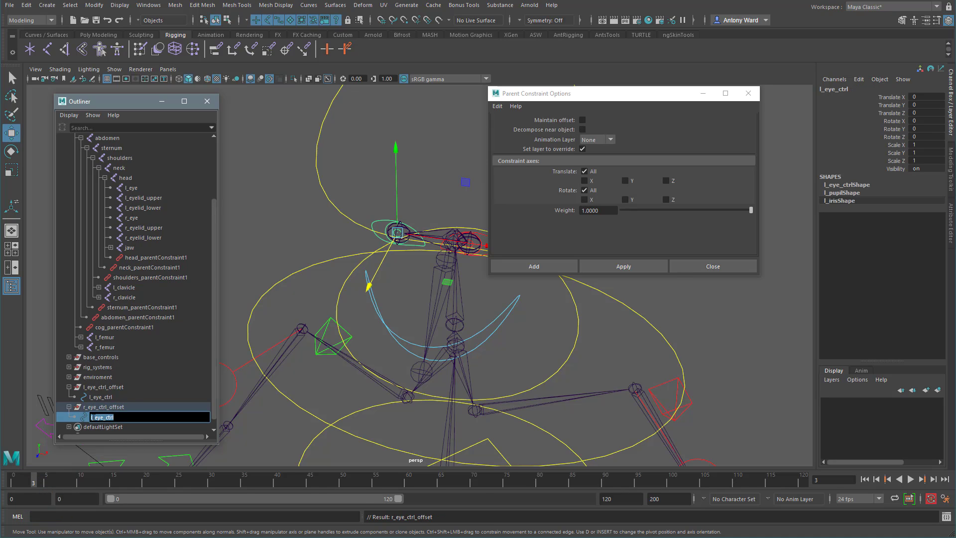
{"action": "key", "text": "Home"}
{"action": "key", "text": "Delete"}
{"action": "type", "text": "r"}
{"action": "key", "text": "Return"}
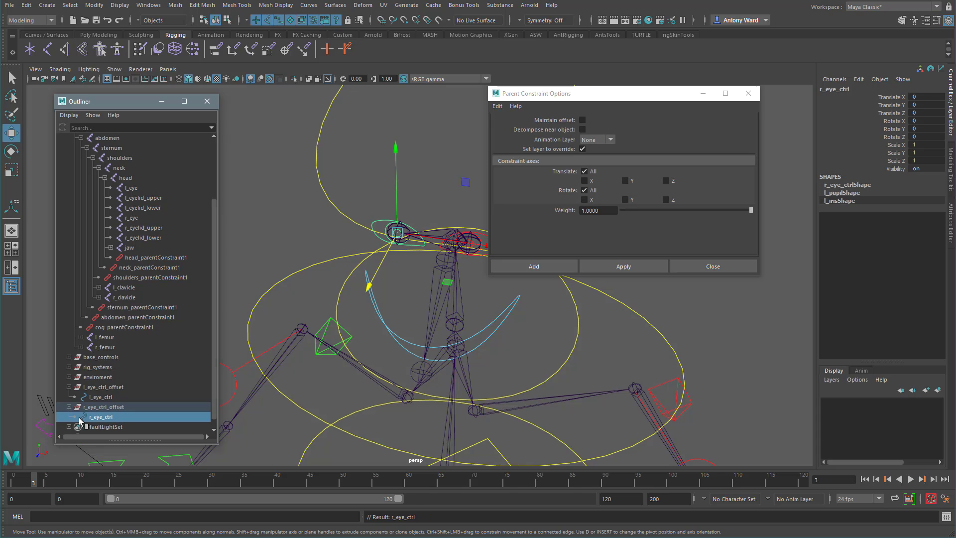
Close the Parent Constraint options and display the local rotation axes of the l_eye and r_eye joints.
{"action": "left_click", "coordinate": [713, 267]}
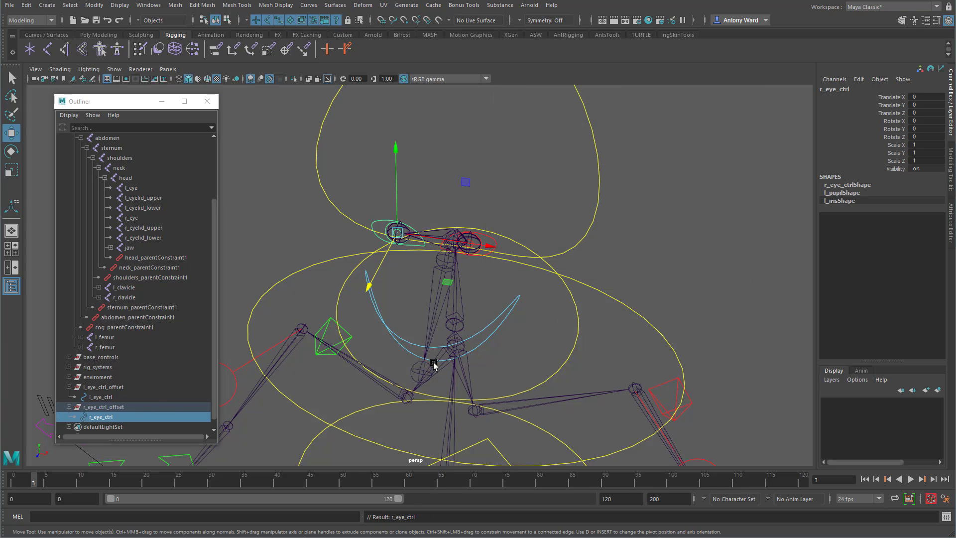
{"action": "left_click_drag", "start_coordinate": [432, 361], "coordinate": [376, 299], "text": "alt"}
{"action": "middle_click_drag", "start_coordinate": [376, 298], "coordinate": [478, 401], "text": "alt"}
{"action": "left_click_drag", "start_coordinate": [478, 401], "coordinate": [478, 380], "text": "alt"}
{"action": "middle_click_drag", "start_coordinate": [478, 380], "coordinate": [456, 446], "text": "alt"}
{"action": "right_click_drag", "start_coordinate": [486, 380], "coordinate": [583, 382], "text": "alt"}
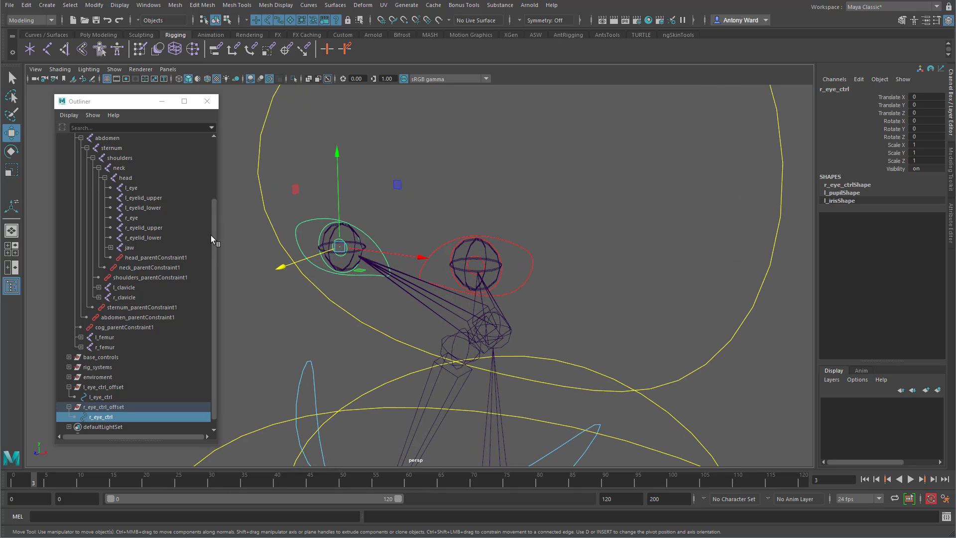
{"action": "left_click", "coordinate": [139, 217]}
{"action": "left_click", "coordinate": [136, 189], "text": "ctrl"}
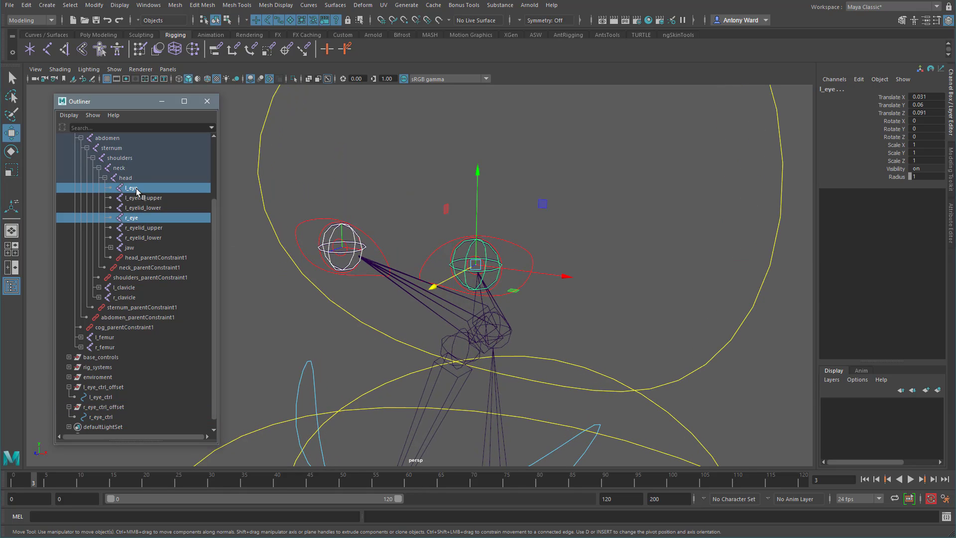
{"action": "left_click", "coordinate": [120, 5]}
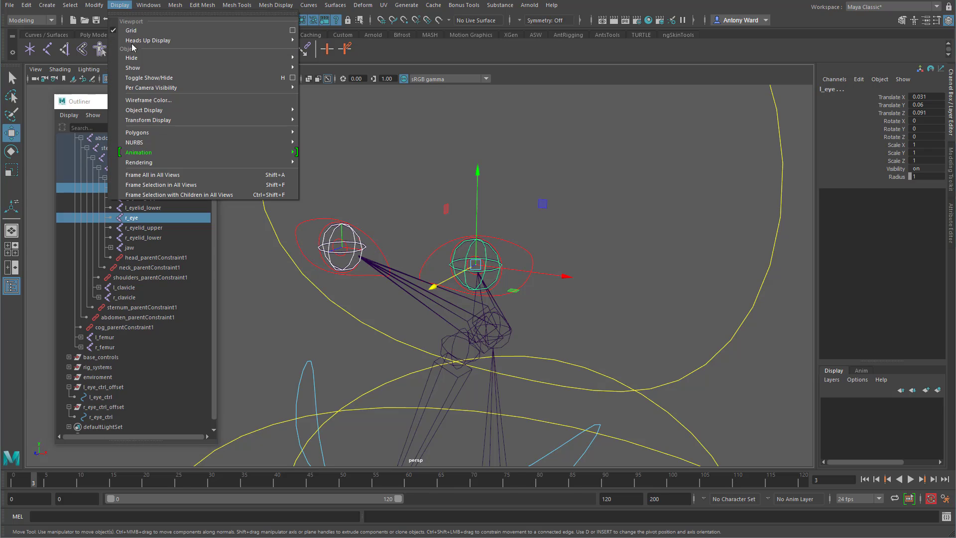
{"action": "mouse_move", "coordinate": [153, 122]}
{"action": "left_click", "coordinate": [329, 131]}
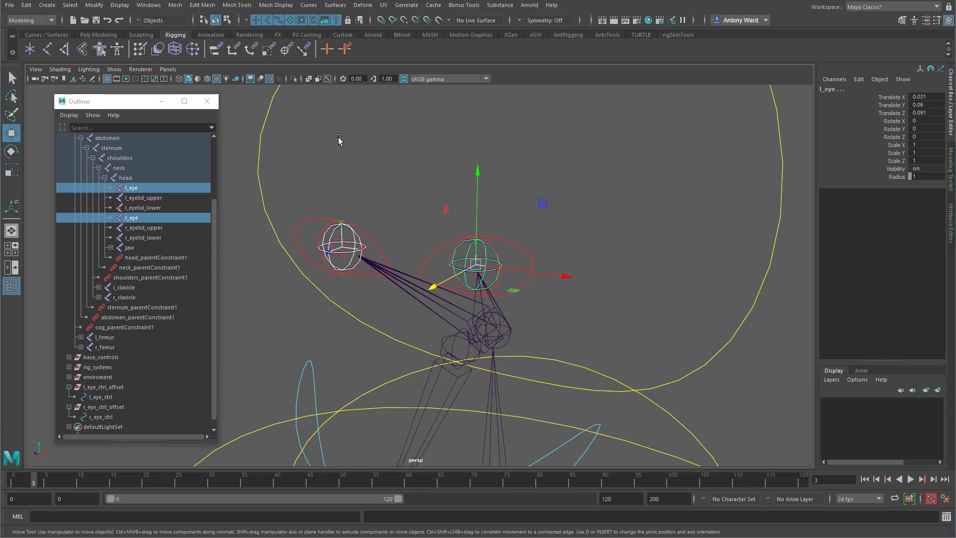
{"action": "left_click", "coordinate": [384, 250]}
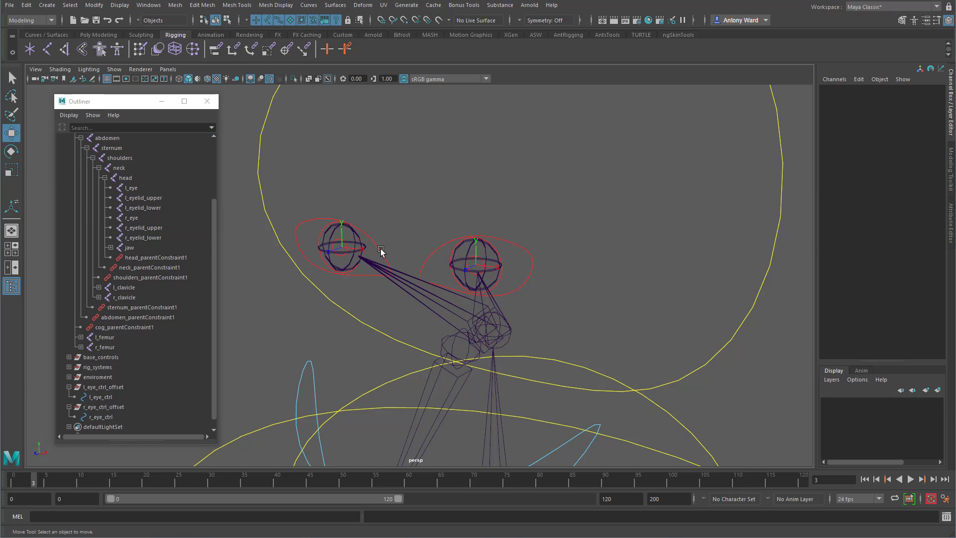
Enable drawing overrides on r_eye_ctrl's iris shape and set the r_eye_ctrl transform's override color to green.
{"action": "left_click", "coordinate": [381, 250]}
{"action": "scroll", "coordinate": [591, 337], "scroll_direction": "down", "scroll_amount": 10}
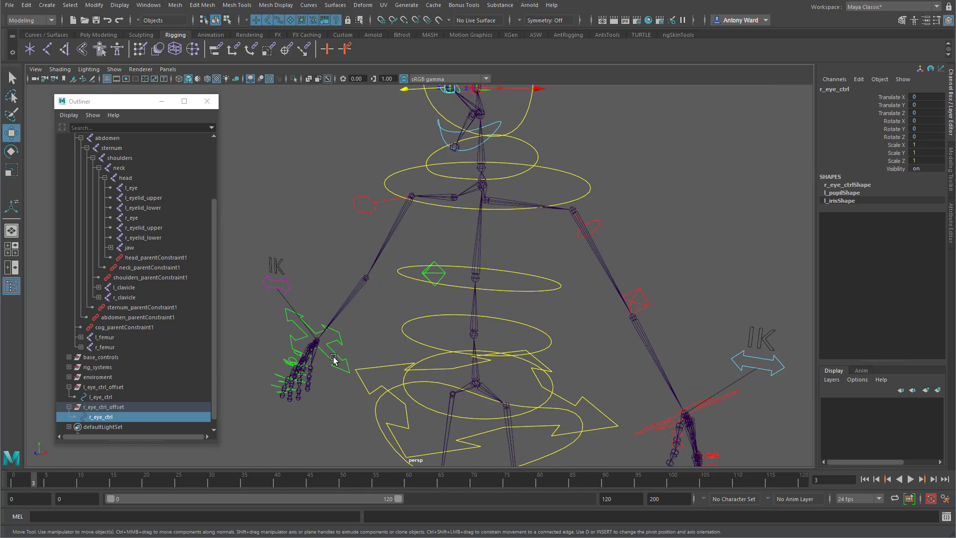
{"action": "middle_click_drag", "start_coordinate": [333, 359], "coordinate": [303, 402], "text": "alt"}
{"action": "left_click", "coordinate": [950, 232]}
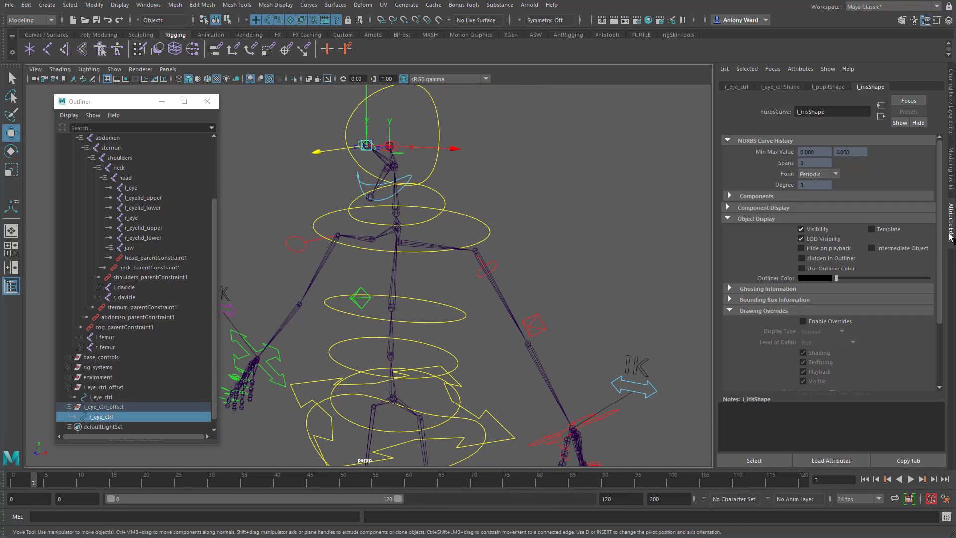
{"action": "left_click", "coordinate": [829, 320]}
{"action": "scroll", "coordinate": [884, 344], "scroll_direction": "down", "scroll_amount": 3}
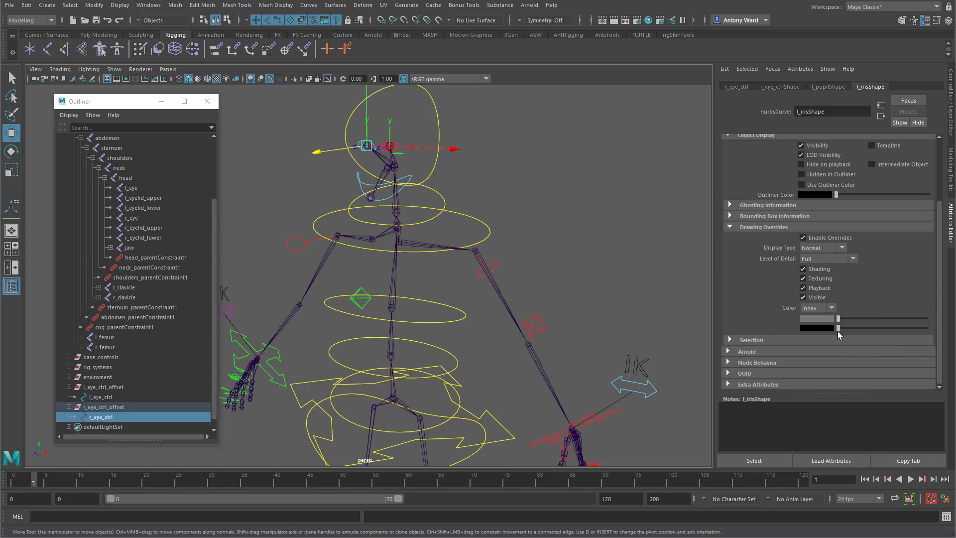
{"action": "scroll", "coordinate": [801, 239], "scroll_direction": "up", "scroll_amount": 3}
{"action": "left_click", "coordinate": [738, 88]}
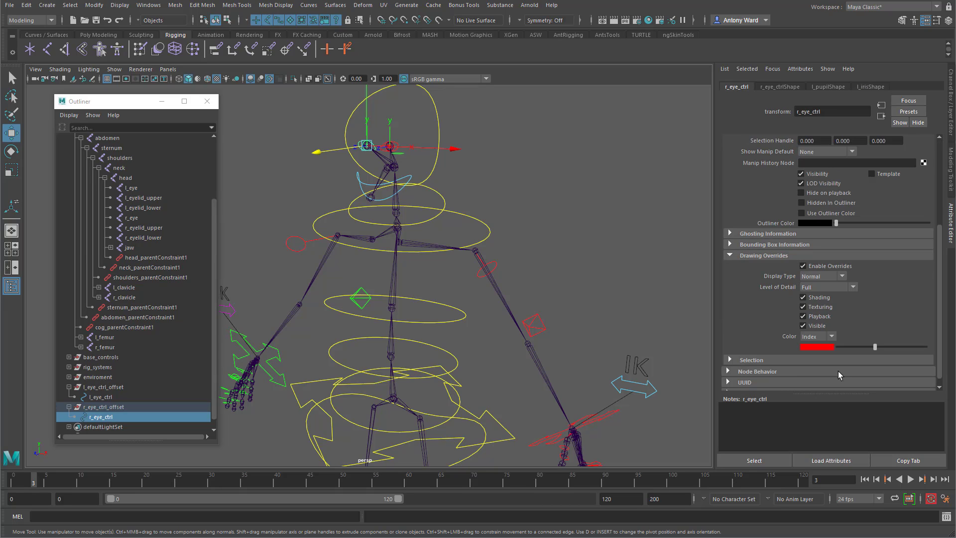
{"action": "left_click_drag", "start_coordinate": [876, 350], "coordinate": [879, 351]}
{"action": "left_click", "coordinate": [605, 149]}
Show polygons in the viewport so the character mesh is displayed with the rig.
{"action": "right_click_drag", "start_coordinate": [399, 252], "coordinate": [548, 289], "text": "alt"}
{"action": "left_click", "coordinate": [114, 70]}
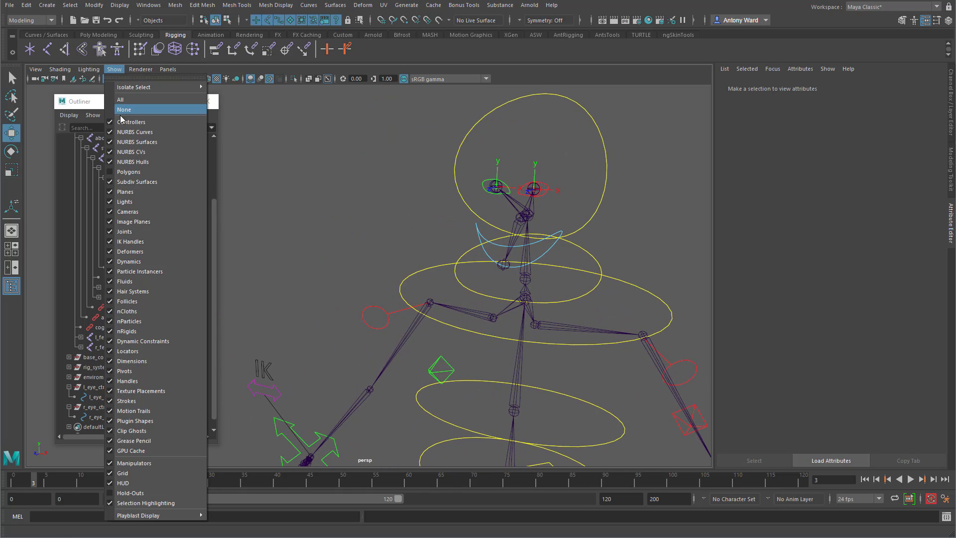
{"action": "left_click", "coordinate": [149, 172]}
{"action": "right_click_drag", "start_coordinate": [559, 299], "coordinate": [511, 298], "text": "alt"}
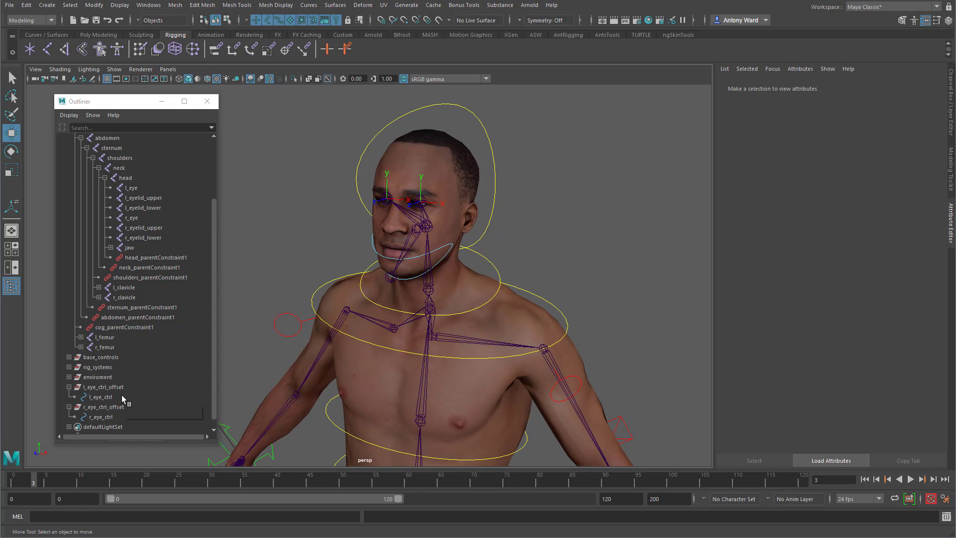
Move l_eye_ctrl_offset and r_eye_ctrl_offset together along the forward axis to a position in front of the face.
{"action": "left_click", "coordinate": [103, 387]}
{"action": "left_click", "coordinate": [103, 407], "text": "ctrl"}
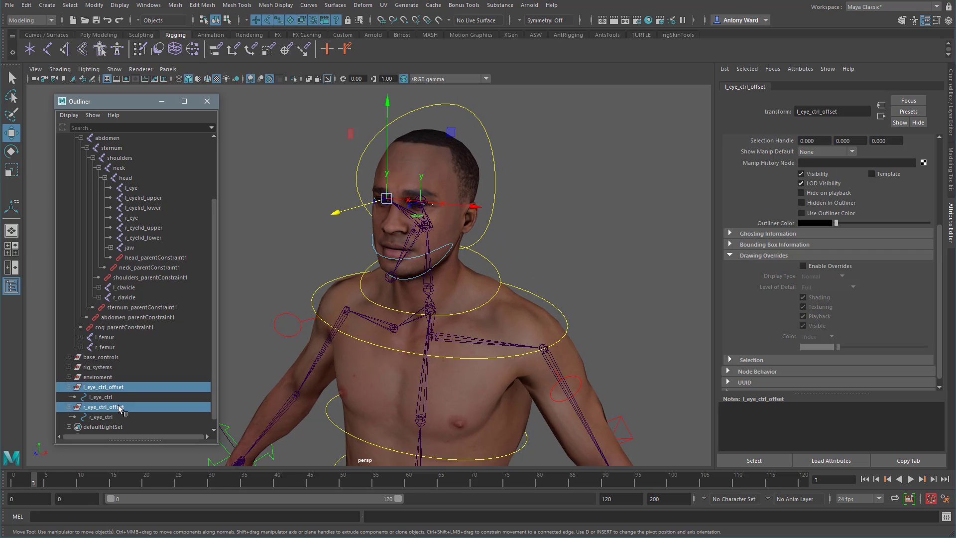
{"action": "key", "text": "f"}
{"action": "left_click_drag", "start_coordinate": [352, 242], "coordinate": [339, 249], "text": "alt"}
{"action": "middle_click_drag", "start_coordinate": [339, 249], "coordinate": [437, 239], "text": "alt"}
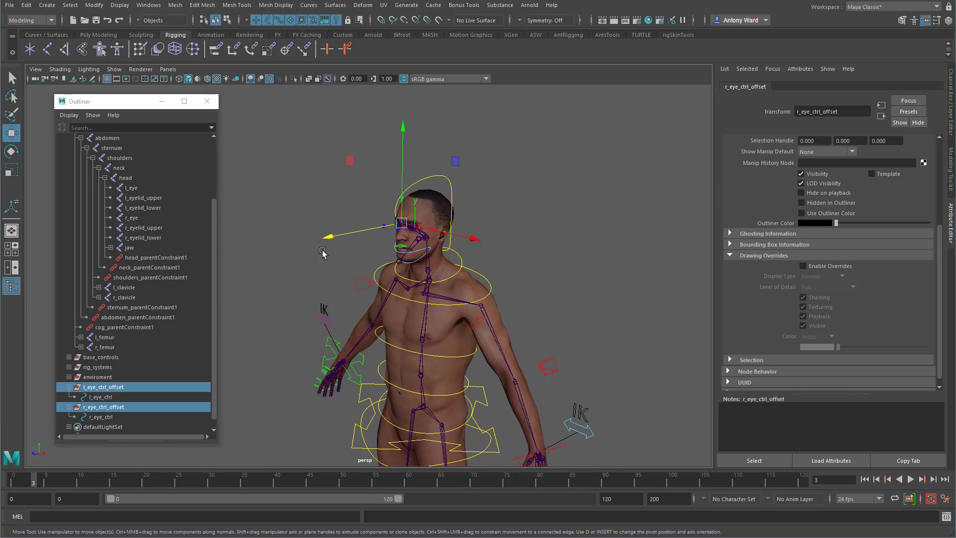
{"action": "left_click_drag", "start_coordinate": [327, 241], "coordinate": [235, 269]}
{"action": "left_click_drag", "start_coordinate": [352, 337], "coordinate": [399, 301], "text": "alt"}
{"action": "middle_click_drag", "start_coordinate": [399, 300], "coordinate": [308, 399], "text": "alt"}
{"action": "right_click_drag", "start_coordinate": [308, 399], "coordinate": [548, 341], "text": "alt"}
Freeze the transformations of both eye control offset groups and check their channel values.
{"action": "left_click", "coordinate": [94, 5]}
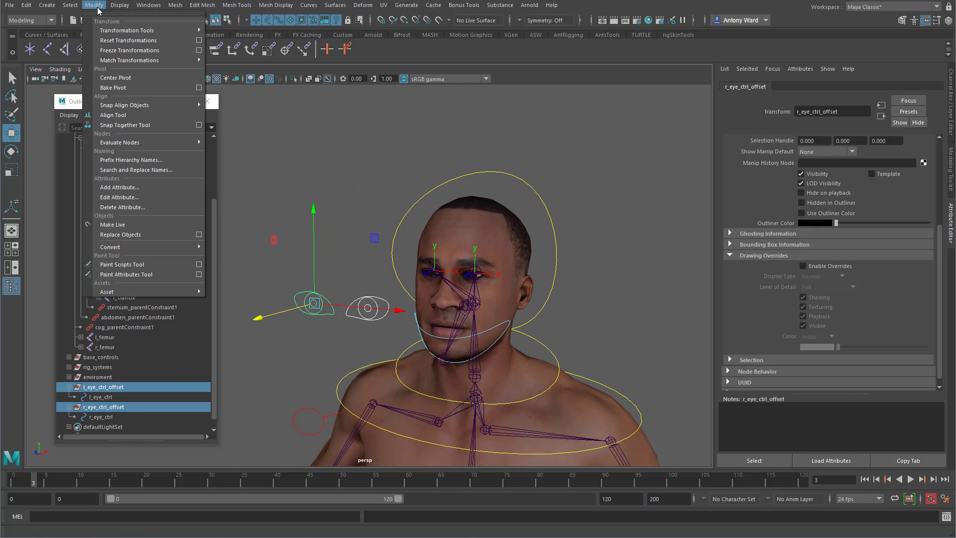
{"action": "left_click", "coordinate": [115, 50]}
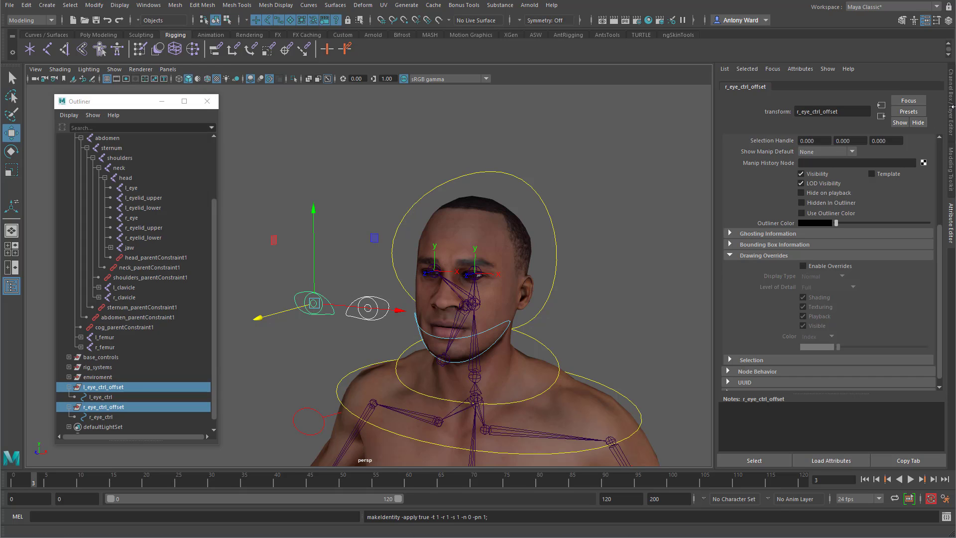
{"action": "left_click", "coordinate": [952, 111]}
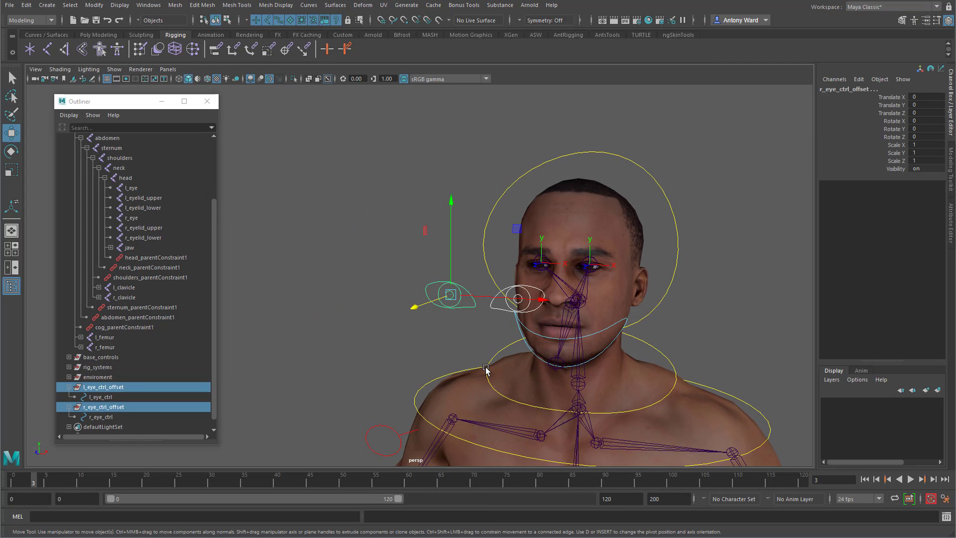
{"action": "middle_click_drag", "start_coordinate": [599, 327], "coordinate": [548, 316], "text": "alt"}
{"action": "right_click_drag", "start_coordinate": [548, 315], "coordinate": [619, 318], "text": "alt"}
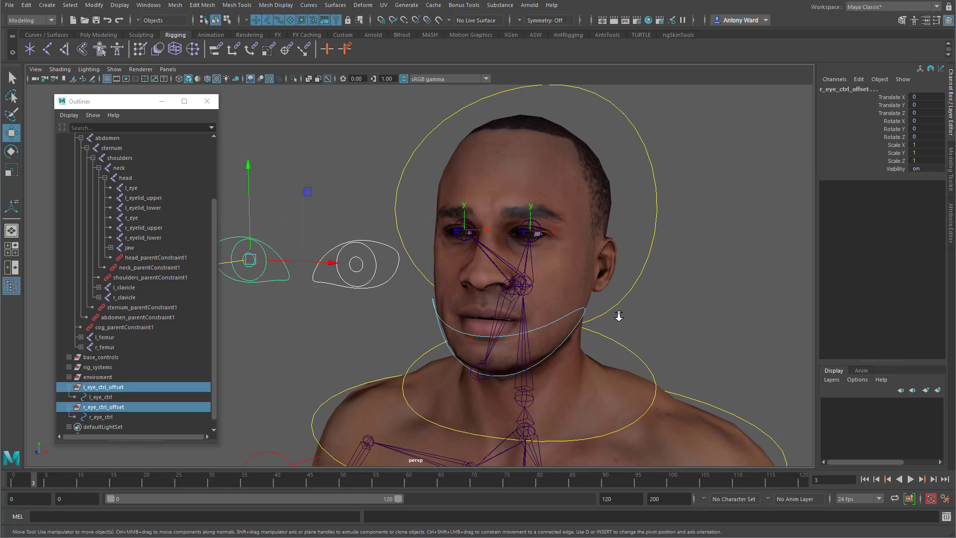
{"action": "middle_click_drag", "start_coordinate": [465, 296], "coordinate": [480, 301], "text": "alt"}
{"action": "right_click_drag", "start_coordinate": [480, 301], "coordinate": [427, 305], "text": "alt"}
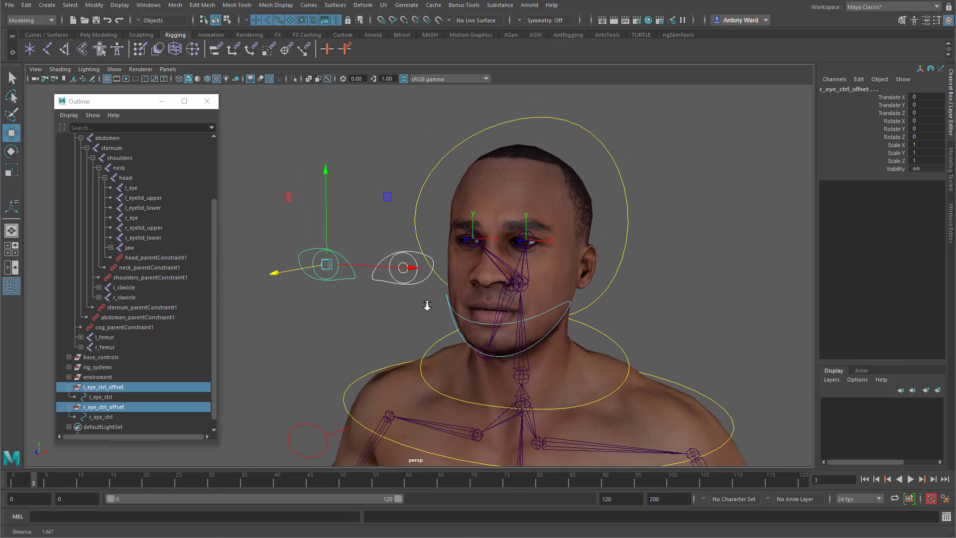
{"action": "left_click", "coordinate": [406, 278]}
{"action": "left_click", "coordinate": [363, 213]}
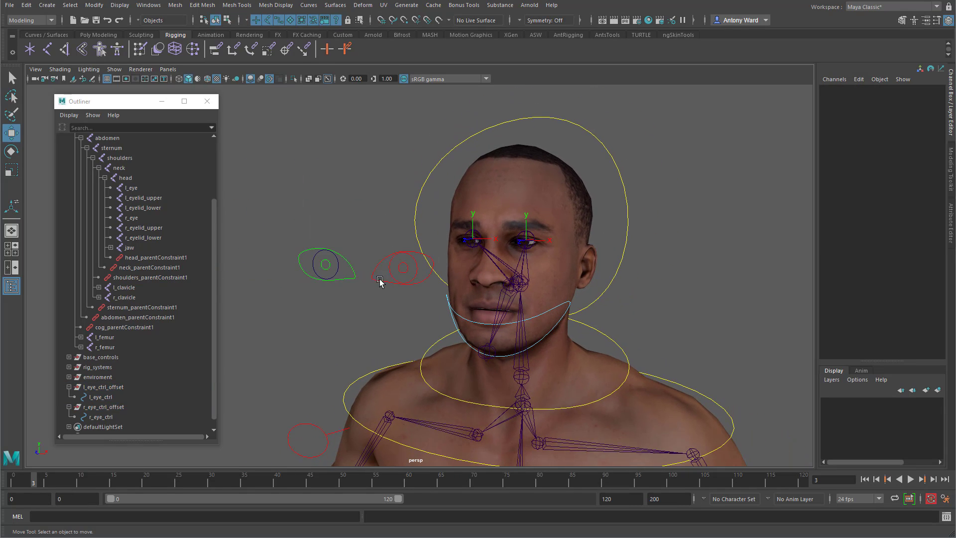
Try moving l_eye_ctrl freely in the viewport, and undo the move.
{"action": "left_click", "coordinate": [401, 283]}
{"action": "left_click_drag", "start_coordinate": [403, 270], "coordinate": [406, 181]}
{"action": "key", "text": "ctrl+z"}
{"action": "key", "text": "ctrl+z"}
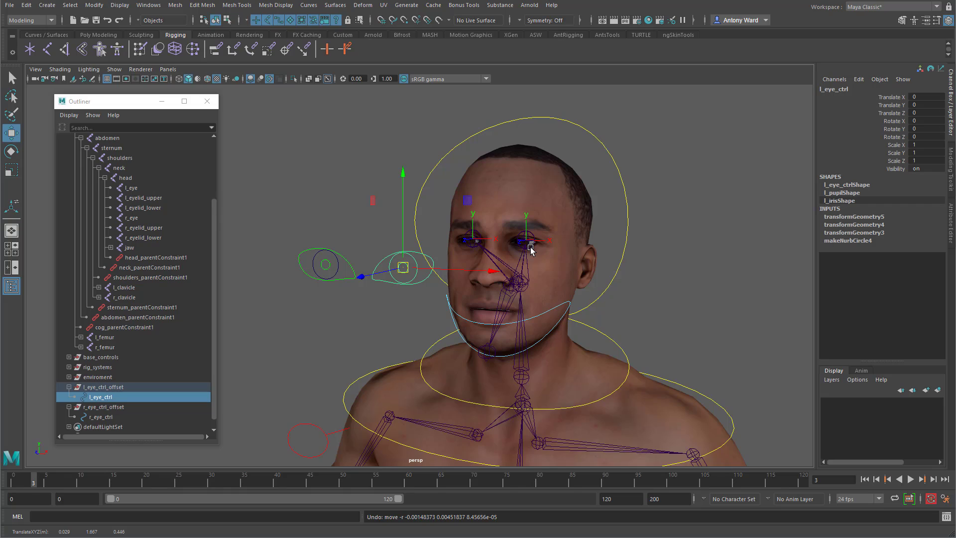
Select l_eye_ctrl followed by the l_eye joint, open the Aim Constraint options and reset their settings.
{"action": "left_click_drag", "start_coordinate": [528, 251], "coordinate": [478, 259], "text": "alt"}
{"action": "left_click", "coordinate": [141, 189]}
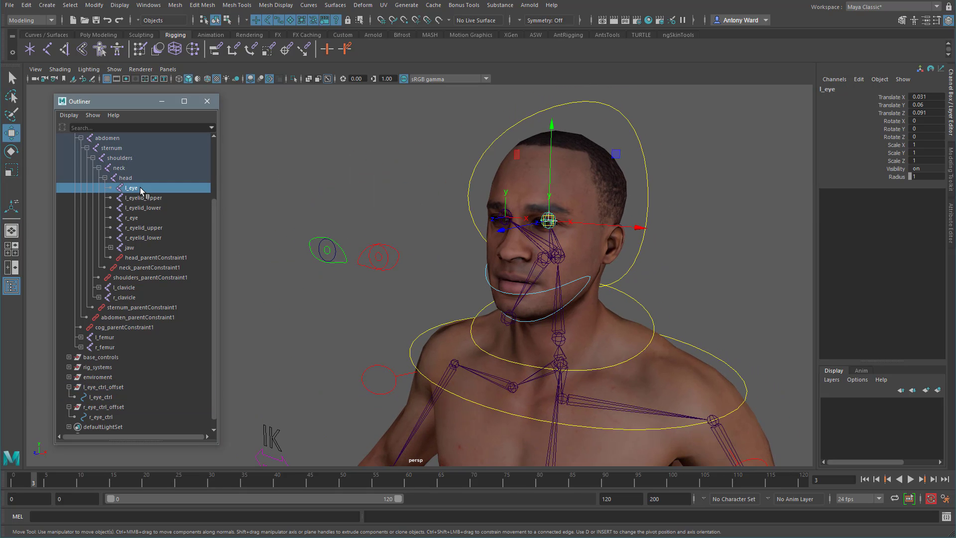
{"action": "left_click", "coordinate": [383, 267]}
{"action": "left_click", "coordinate": [142, 191]}
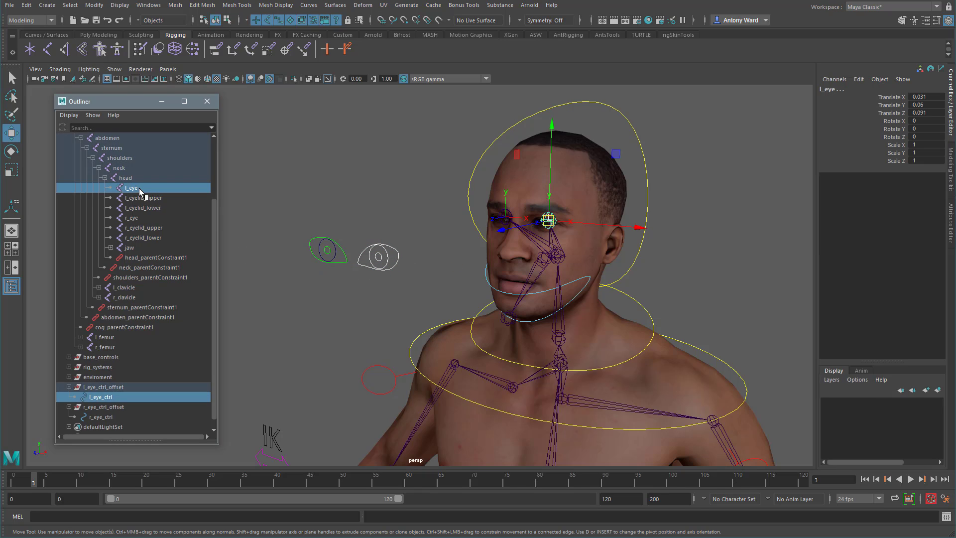
{"action": "key", "text": "space"}
{"action": "left_click", "coordinate": [491, 282]}
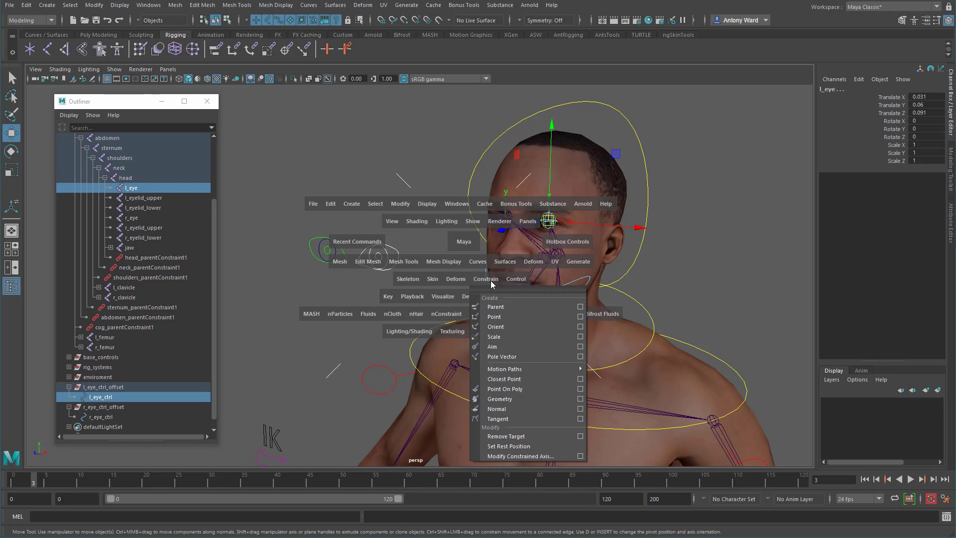
{"action": "left_click", "coordinate": [581, 347]}
{"action": "left_click", "coordinate": [498, 106]}
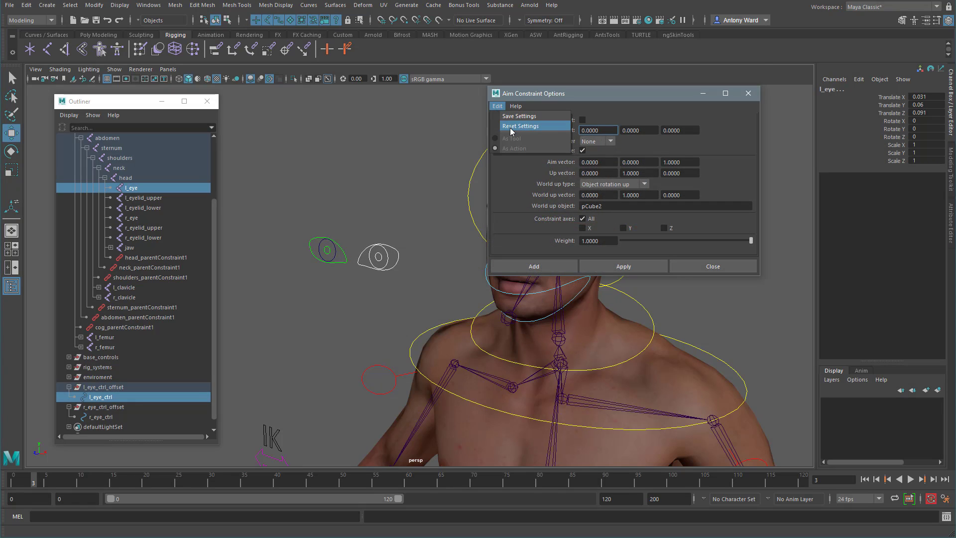
{"action": "left_click", "coordinate": [510, 128]}
{"action": "left_click_drag", "start_coordinate": [619, 98], "coordinate": [750, 113]}
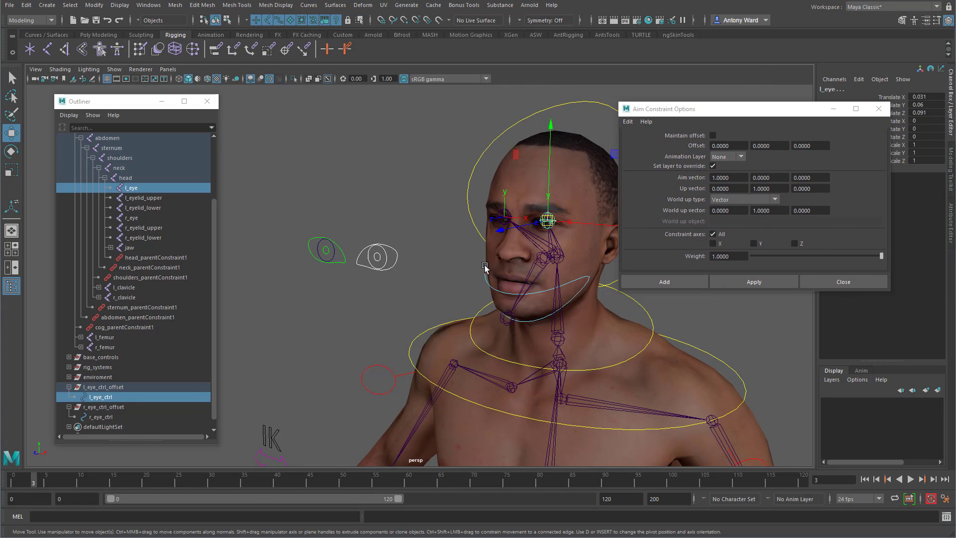
{"action": "mouse_move", "coordinate": [485, 268]}
{"action": "left_mouse_down", "text": "alt"}
{"action": "mouse_move", "coordinate": [498, 264]}
{"action": "mouse_move", "coordinate": [480, 253]}
{"action": "left_mouse_up", "text": "alt"}
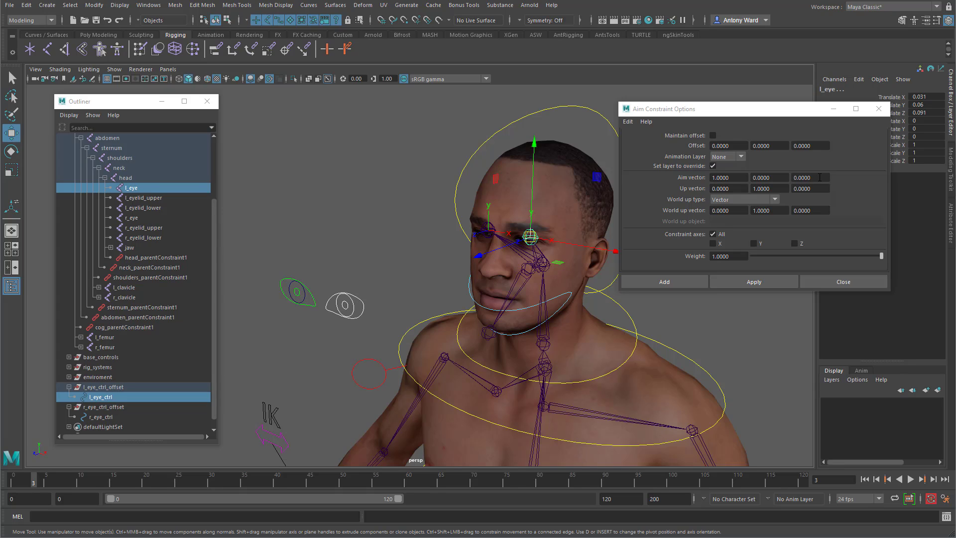
Set the aim vector to 0, 0, 1 and aim-constrain the l_eye joint to l_eye_ctrl.
{"action": "left_click", "coordinate": [819, 177]}
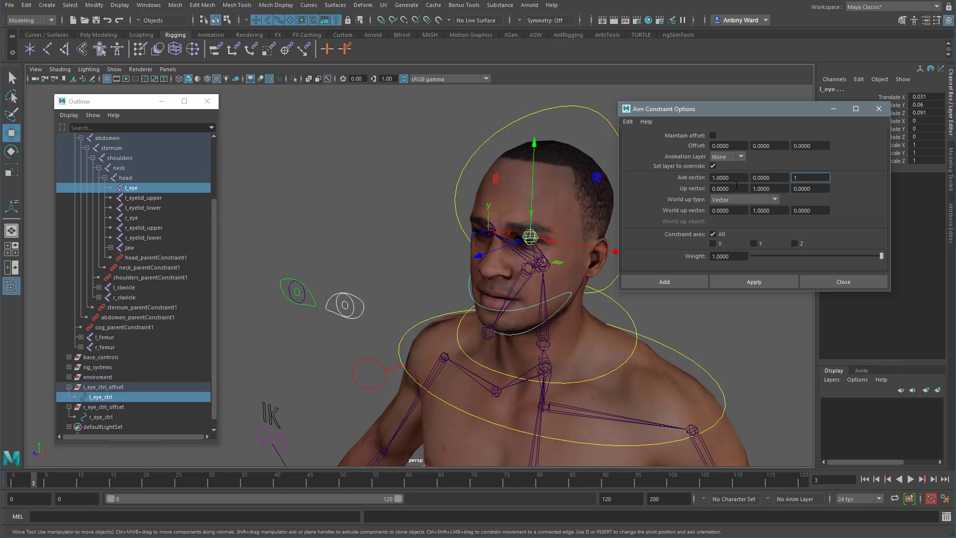
{"action": "type", "text": "1"}
{"action": "left_click", "coordinate": [719, 180]}
{"action": "type", "text": "0"}
{"action": "key", "text": "Return"}
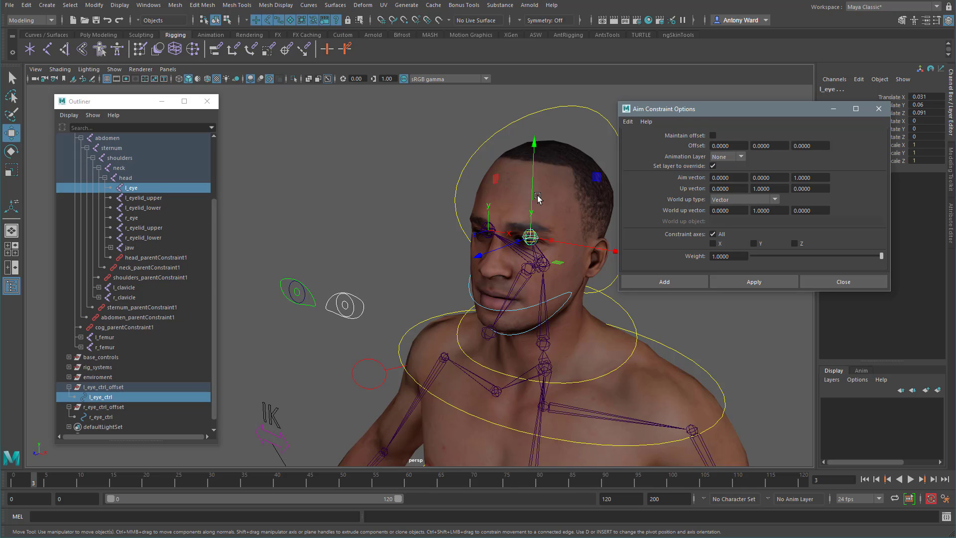
{"action": "left_click", "coordinate": [760, 285]}
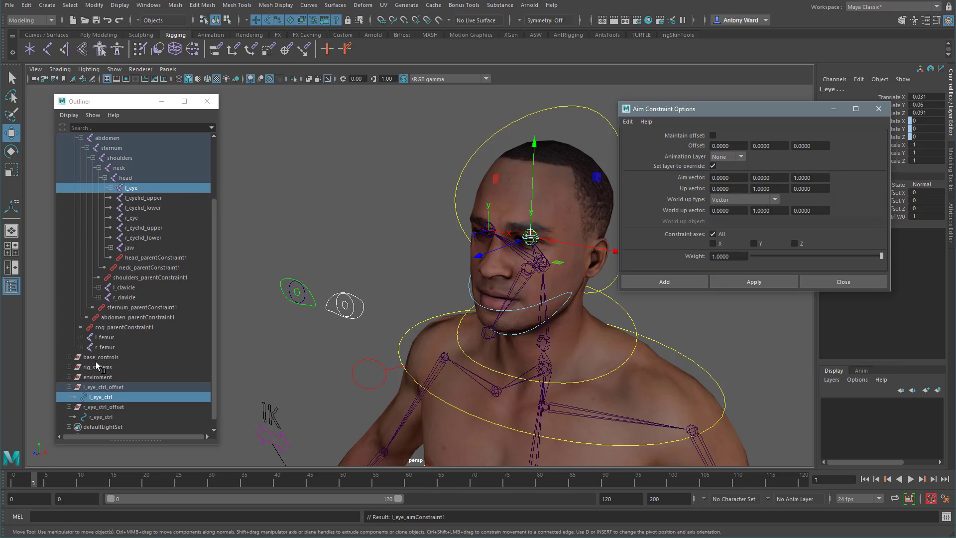
Aim-constrain the r_eye joint to r_eye_ctrl with the same options.
{"action": "left_click", "coordinate": [102, 417]}
{"action": "left_click", "coordinate": [131, 218], "text": "ctrl"}
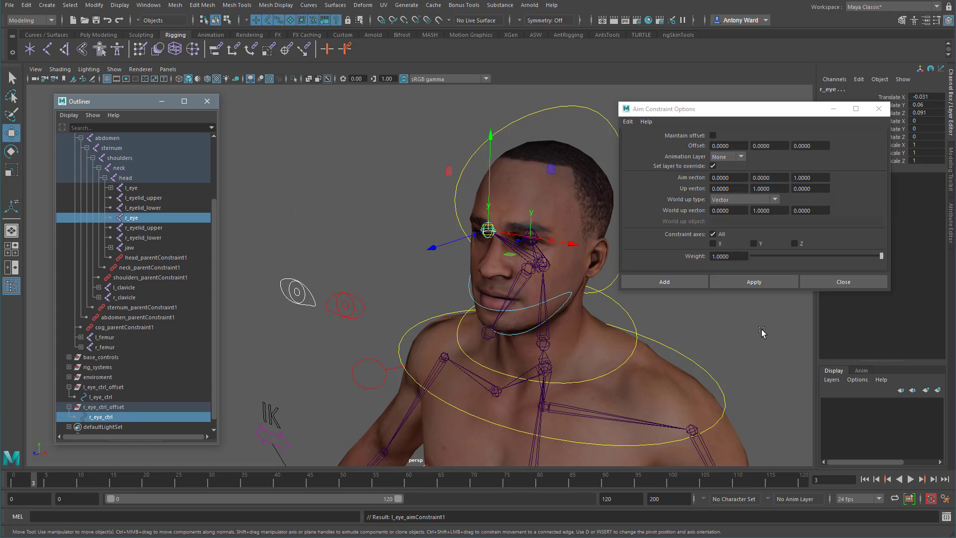
{"action": "left_click", "coordinate": [752, 282]}
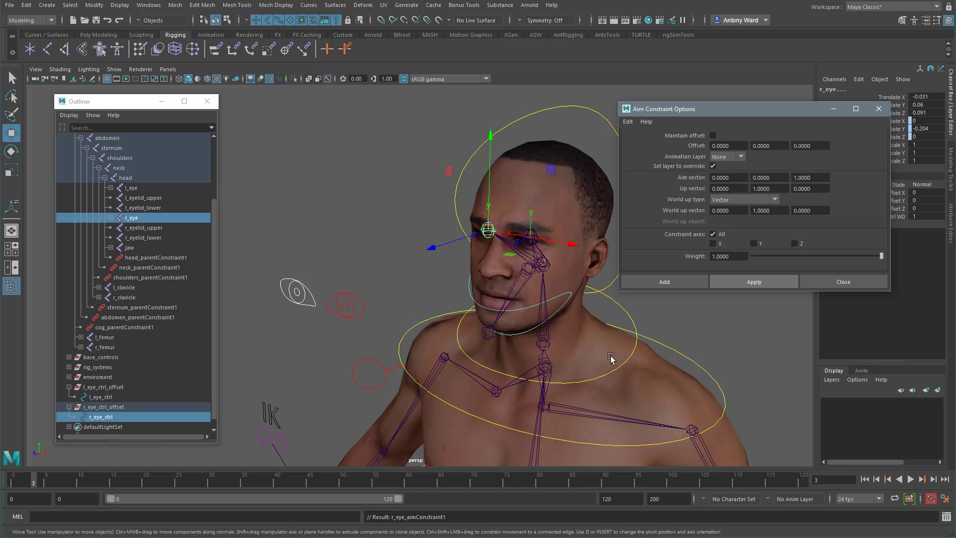
Test the eye aiming by moving l_eye_ctrl and r_eye_ctrl, undo the moves and clear the selection.
{"action": "left_click", "coordinate": [344, 298]}
{"action": "left_click_drag", "start_coordinate": [341, 319], "coordinate": [467, 297]}
{"action": "key", "text": "ctrl+z"}
{"action": "key", "text": "ctrl+z"}
{"action": "key", "text": "ctrl+z"}
{"action": "key", "text": "ctrl+z"}
{"action": "key", "text": "ctrl+z"}
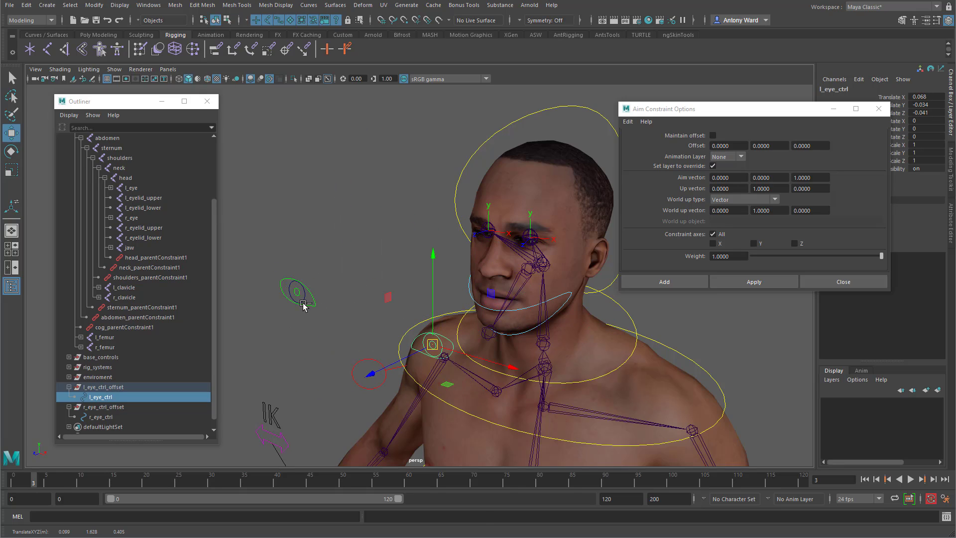
{"action": "left_click", "coordinate": [289, 281]}
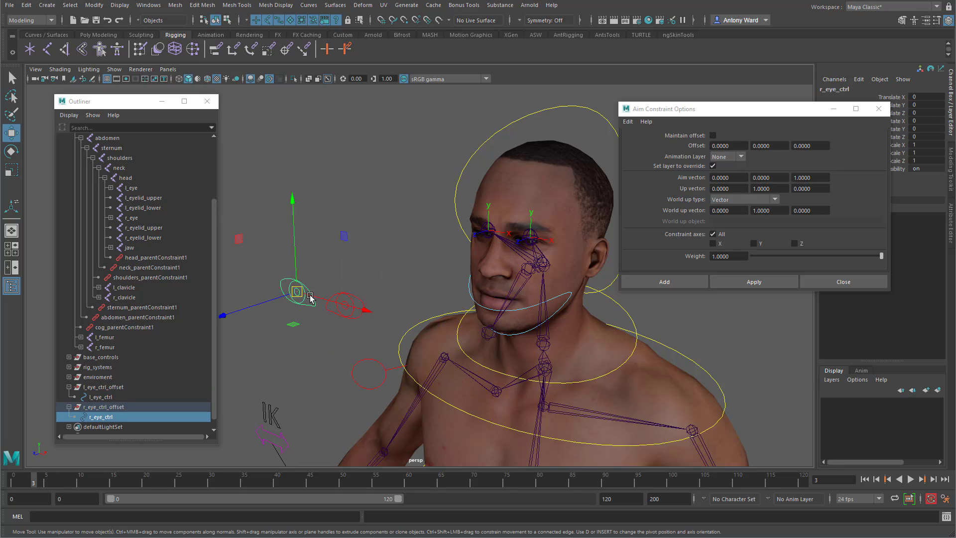
{"action": "mouse_move", "coordinate": [288, 283]}
{"action": "left_mouse_down"}
{"action": "mouse_move", "coordinate": [284, 207]}
{"action": "mouse_move", "coordinate": [359, 331]}
{"action": "mouse_move", "coordinate": [247, 251]}
{"action": "mouse_move", "coordinate": [239, 321]}
{"action": "mouse_move", "coordinate": [231, 246]}
{"action": "mouse_move", "coordinate": [266, 242]}
{"action": "mouse_move", "coordinate": [285, 294]}
{"action": "left_mouse_up"}
{"action": "key", "text": "ctrl+z"}
{"action": "left_click", "coordinate": [315, 342]}
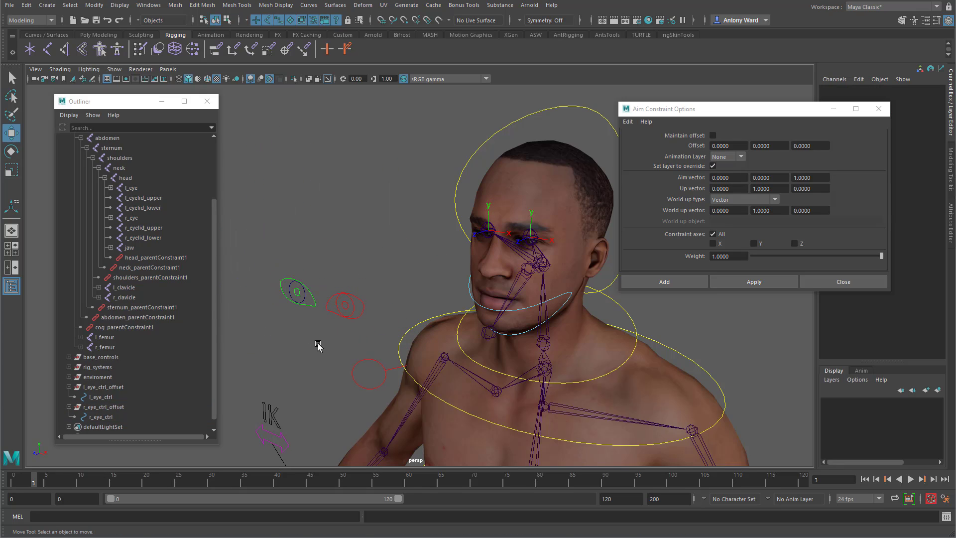
Select r_eye_ctrl, close the Aim Constraint options and open the control's attributes.
{"action": "left_click_drag", "start_coordinate": [319, 342], "coordinate": [331, 331], "text": "alt"}
{"action": "right_click_drag", "start_coordinate": [330, 330], "coordinate": [384, 313], "text": "alt"}
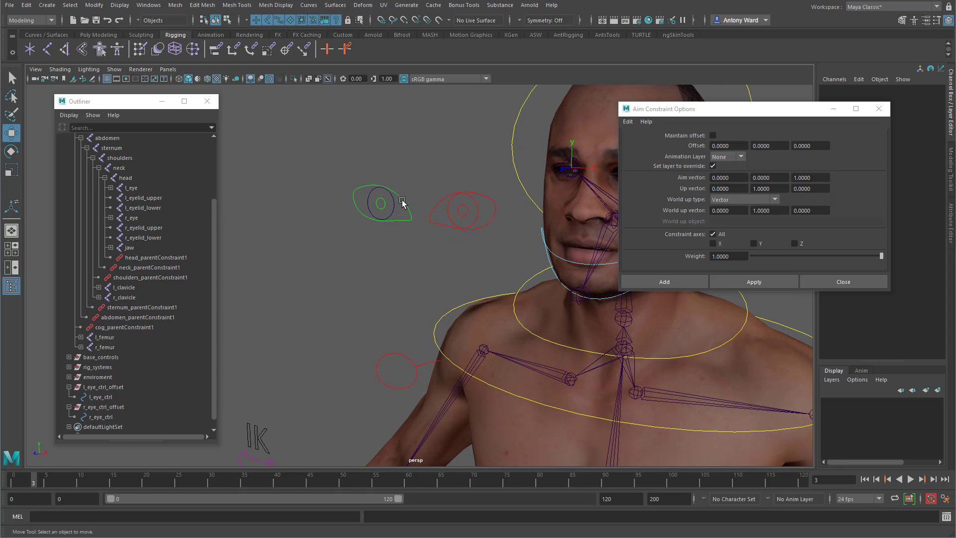
{"action": "left_click", "coordinate": [403, 203]}
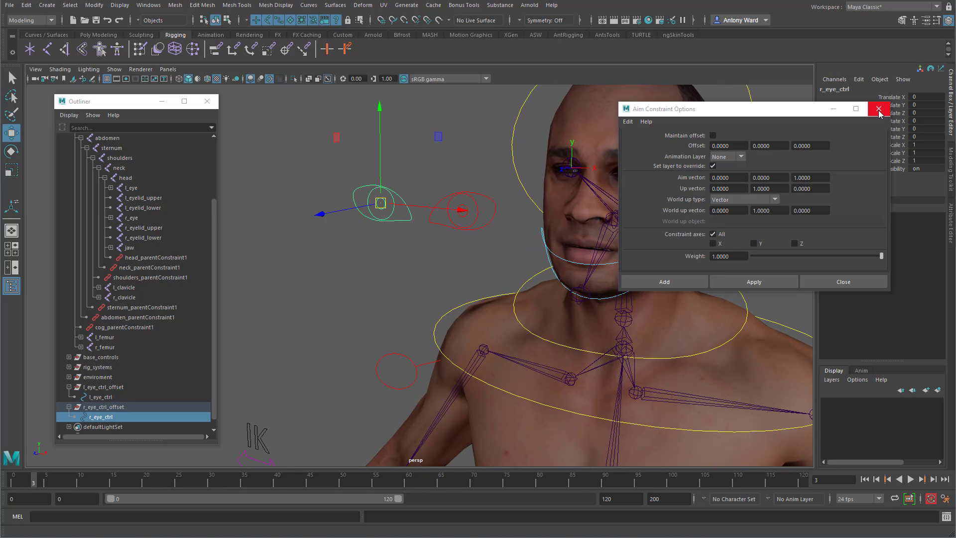
{"action": "left_click", "coordinate": [879, 114]}
{"action": "mouse_move", "coordinate": [572, 309]}
{"action": "left_mouse_down", "text": "alt"}
{"action": "mouse_move", "coordinate": [554, 316]}
{"action": "mouse_move", "coordinate": [568, 311]}
{"action": "left_mouse_up", "text": "alt"}
{"action": "left_click", "coordinate": [951, 222]}
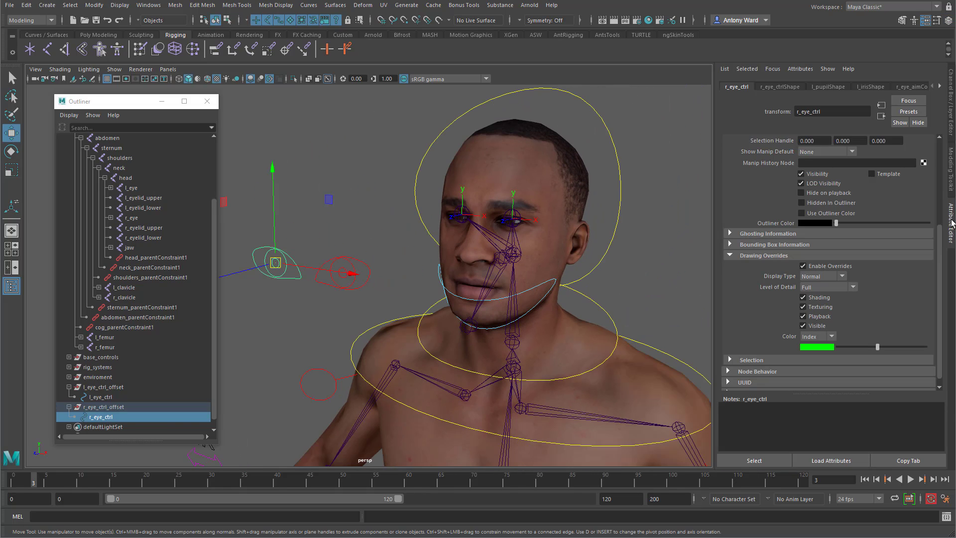
Check the drawing overrides on r_eye_ctrl's shapes, turn the override off for l_irisShape and clear the selection.
{"action": "left_click", "coordinate": [781, 88]}
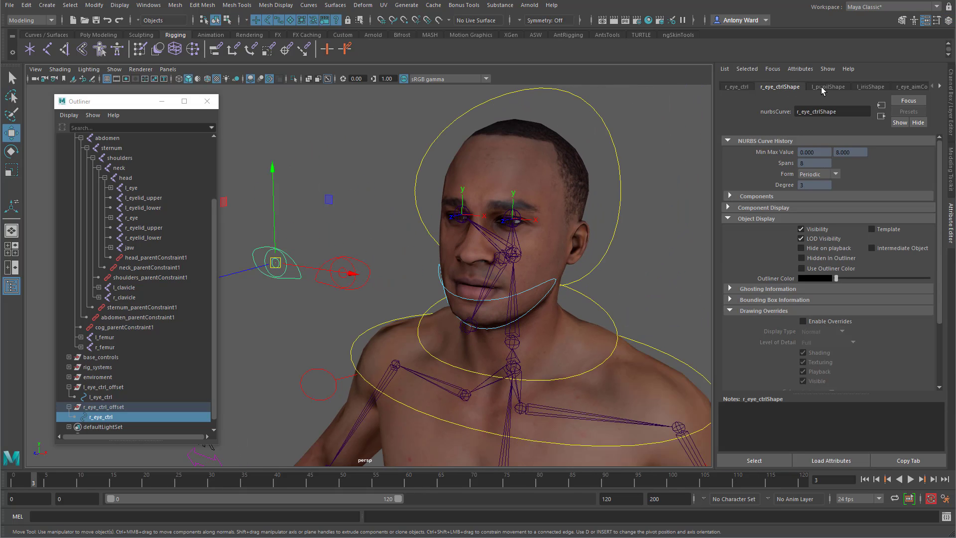
{"action": "left_click", "coordinate": [803, 322]}
{"action": "scroll", "coordinate": [847, 349], "scroll_direction": "down", "scroll_amount": 2}
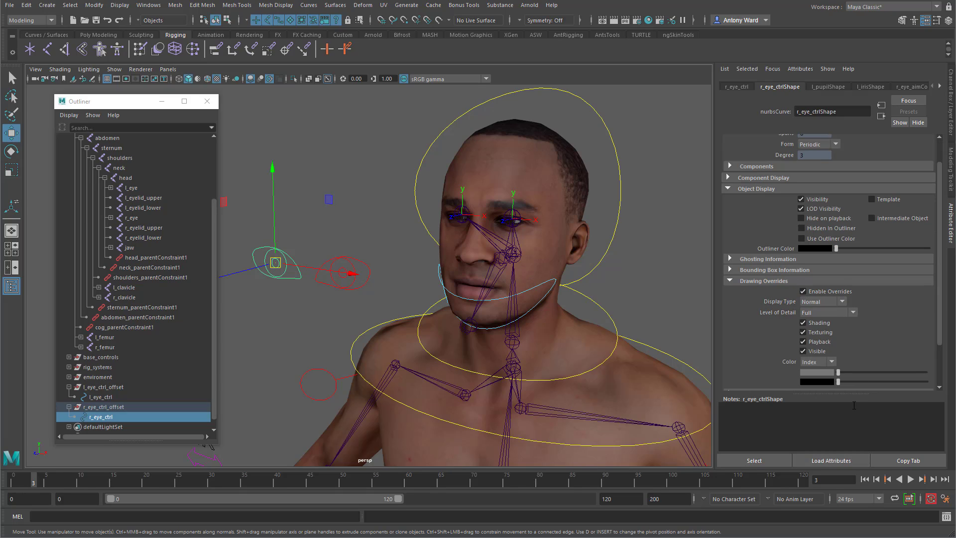
{"action": "left_click", "coordinate": [826, 293]}
{"action": "left_click", "coordinate": [838, 88]}
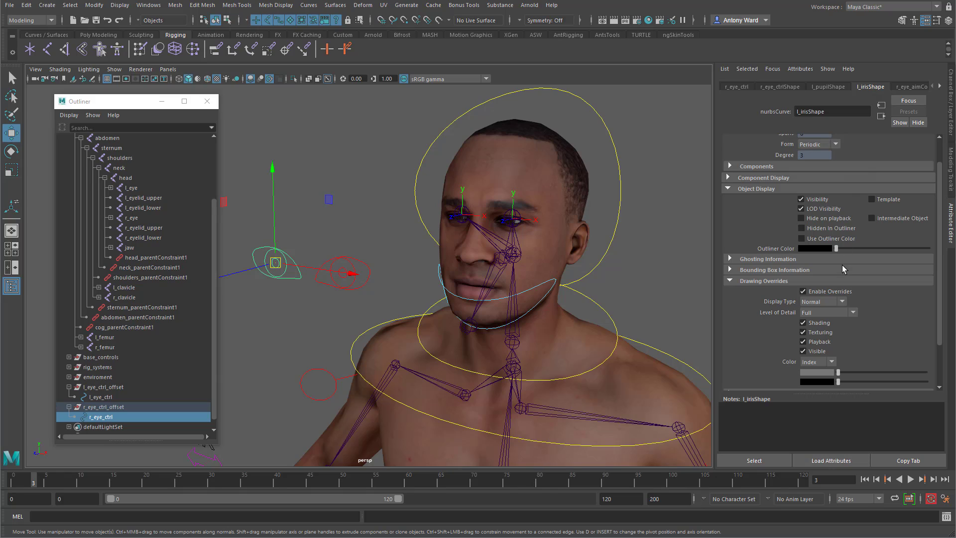
{"action": "left_click", "coordinate": [906, 88]}
{"action": "left_click", "coordinate": [377, 213]}
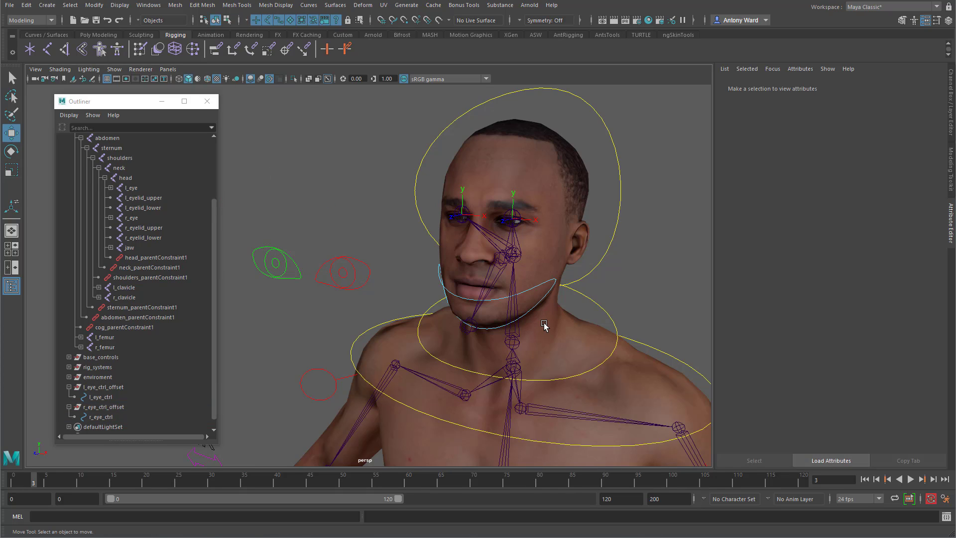
Test moving l_eye_ctrl and r_eye_ctrl together, and undo the move.
{"action": "right_click_drag", "start_coordinate": [545, 324], "coordinate": [459, 324], "text": "alt"}
{"action": "left_click_drag", "start_coordinate": [319, 253], "coordinate": [290, 279]}
{"action": "key", "text": "ctrl+z"}
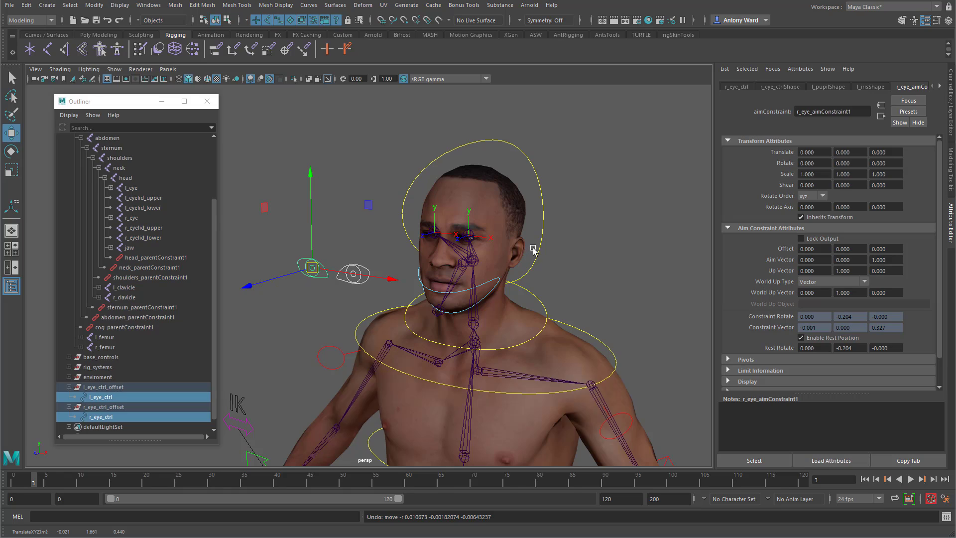
Test how the eyes follow when head_ctrl is rotated, undo the rotation and clear the selection.
{"action": "left_click", "coordinate": [534, 249]}
{"action": "left_click_drag", "start_coordinate": [487, 315], "coordinate": [518, 299], "text": "alt"}
{"action": "key", "text": "e"}
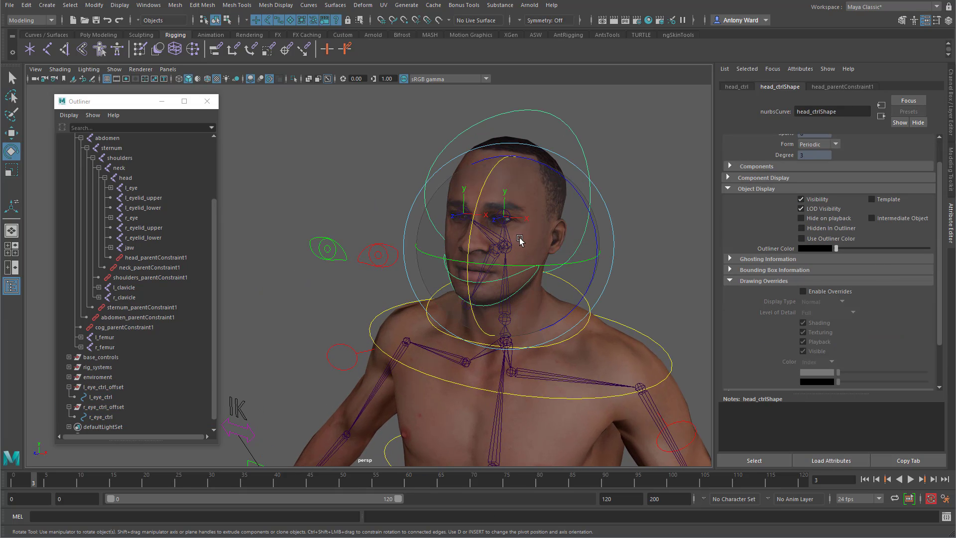
{"action": "left_click_drag", "start_coordinate": [519, 240], "coordinate": [455, 262]}
{"action": "right_click_drag", "start_coordinate": [455, 262], "coordinate": [471, 260], "text": "alt"}
{"action": "middle_click_drag", "start_coordinate": [471, 260], "coordinate": [503, 254], "text": "alt"}
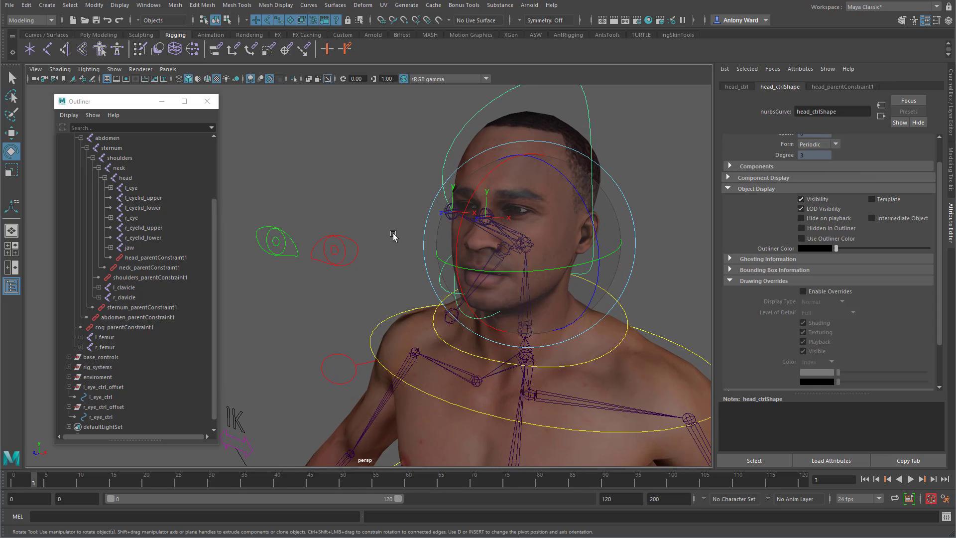
{"action": "key", "text": "ctrl+z"}
{"action": "scroll", "coordinate": [525, 340], "scroll_direction": "down", "scroll_amount": 4}
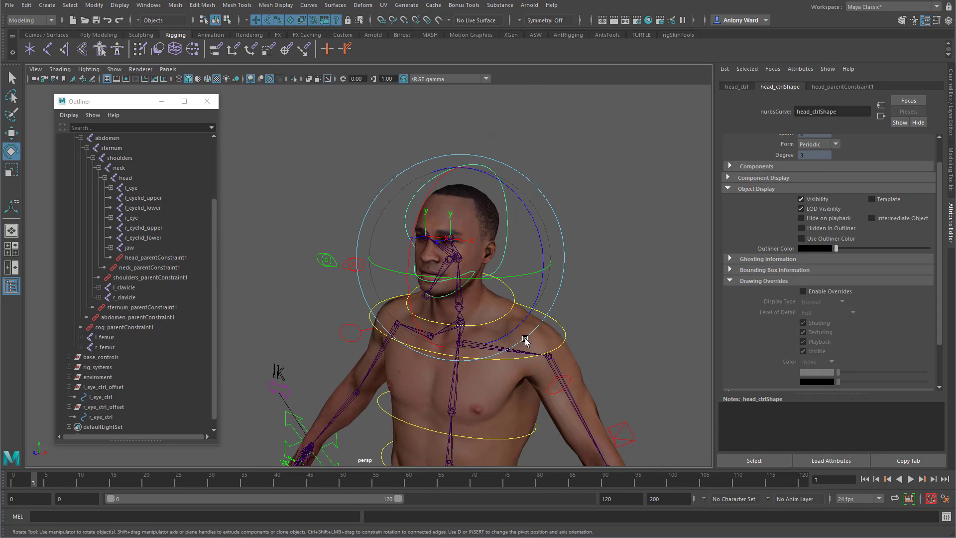
{"action": "left_click_drag", "start_coordinate": [526, 341], "coordinate": [536, 333], "text": "alt"}
{"action": "middle_click_drag", "start_coordinate": [535, 333], "coordinate": [473, 390], "text": "alt"}
{"action": "left_click", "coordinate": [592, 282]}
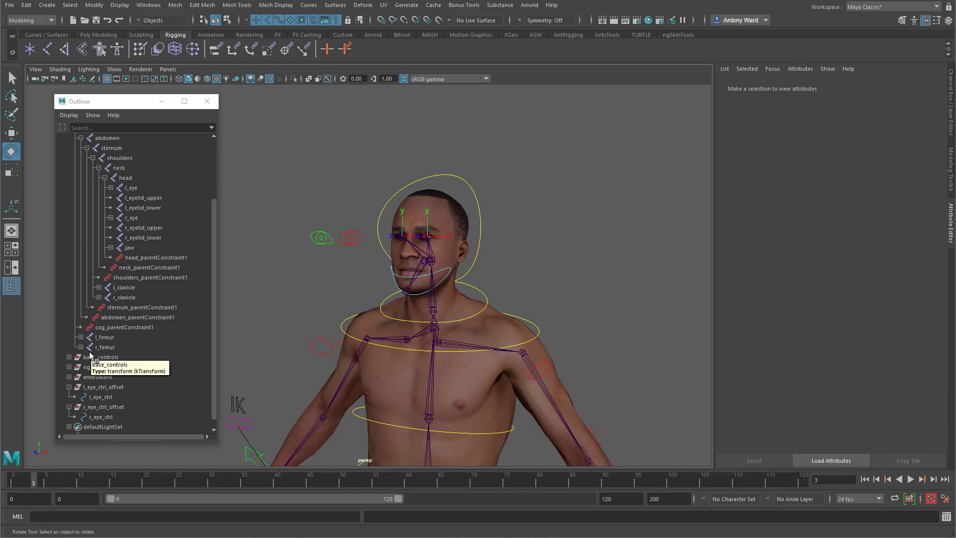
Collapse the r_eye_ctrl_offset, base_skeleton and l_eye_ctrl_offset hierarchies, and bring the ground grid between the feet into close view.
{"action": "left_click", "coordinate": [69, 407]}
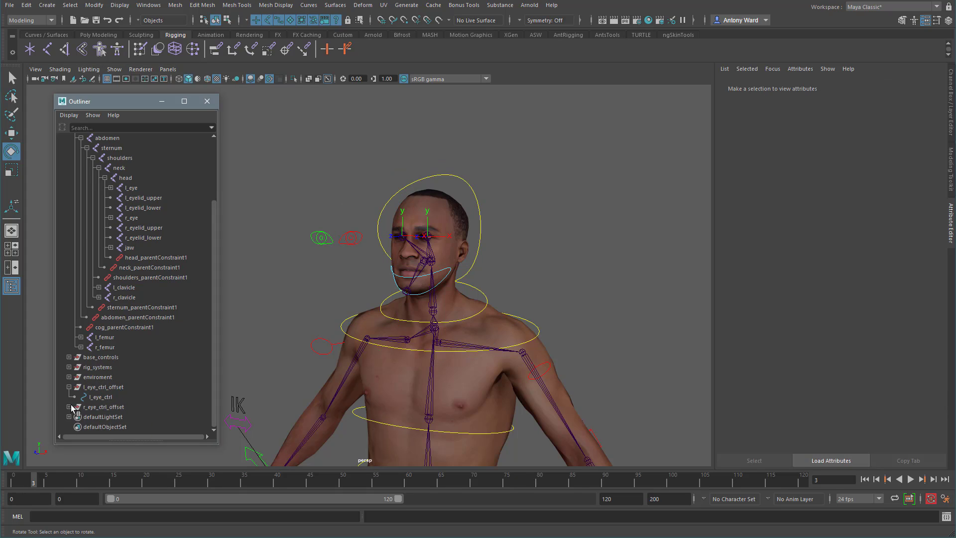
{"action": "left_click_drag", "start_coordinate": [571, 242], "coordinate": [491, 260], "text": "alt"}
{"action": "right_click_drag", "start_coordinate": [491, 261], "coordinate": [438, 322], "text": "alt"}
{"action": "middle_click_drag", "start_coordinate": [438, 322], "coordinate": [439, 165], "text": "alt"}
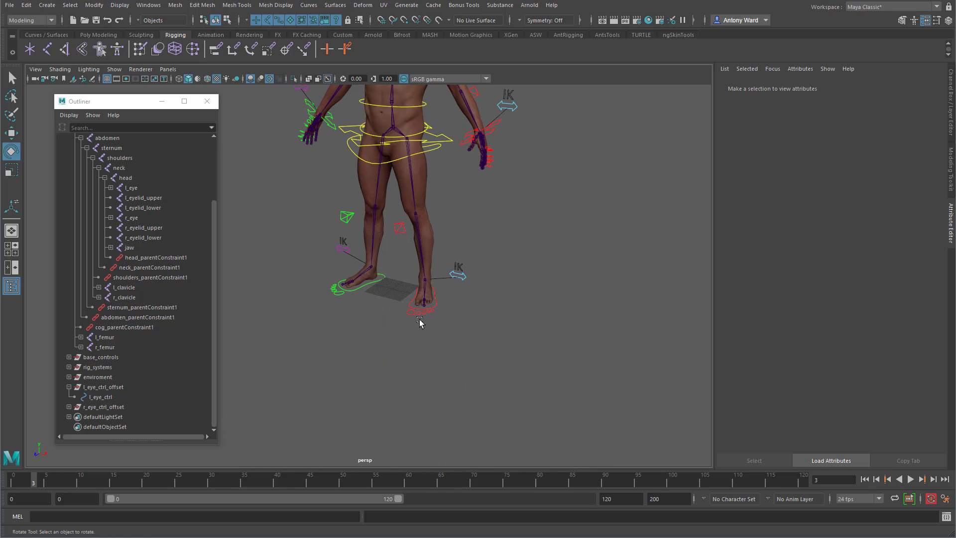
{"action": "right_click_drag", "start_coordinate": [420, 322], "coordinate": [515, 284], "text": "alt"}
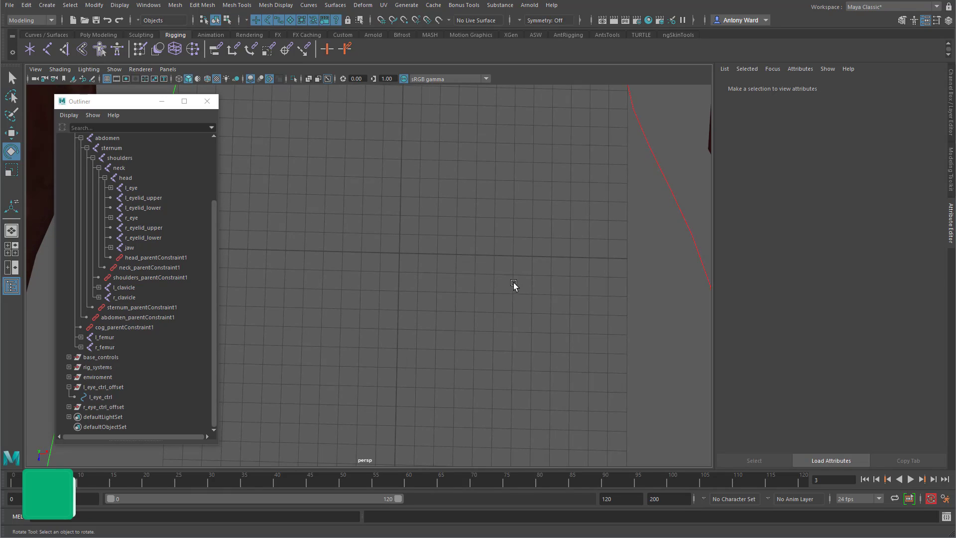
{"action": "scroll", "coordinate": [170, 204], "scroll_direction": "up", "scroll_amount": 3}
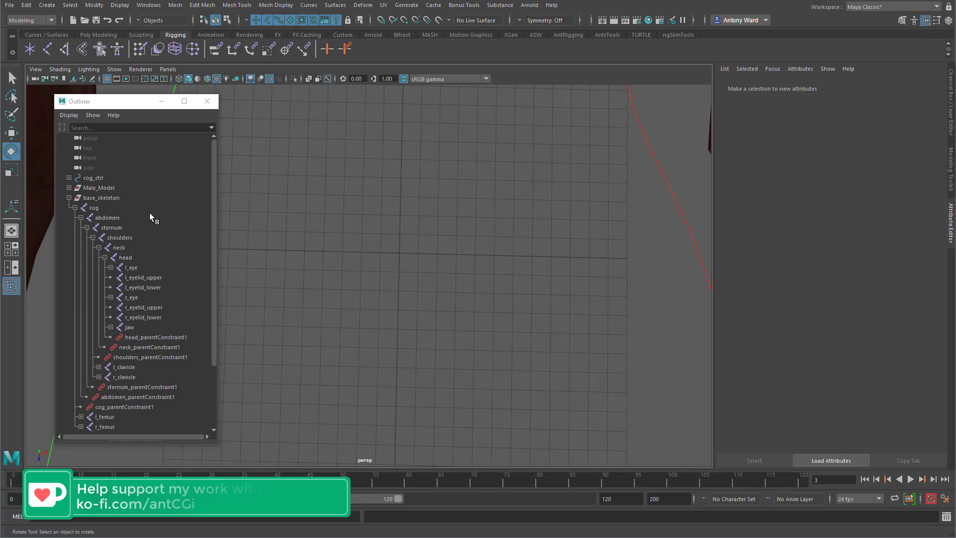
{"action": "left_click", "coordinate": [69, 198]}
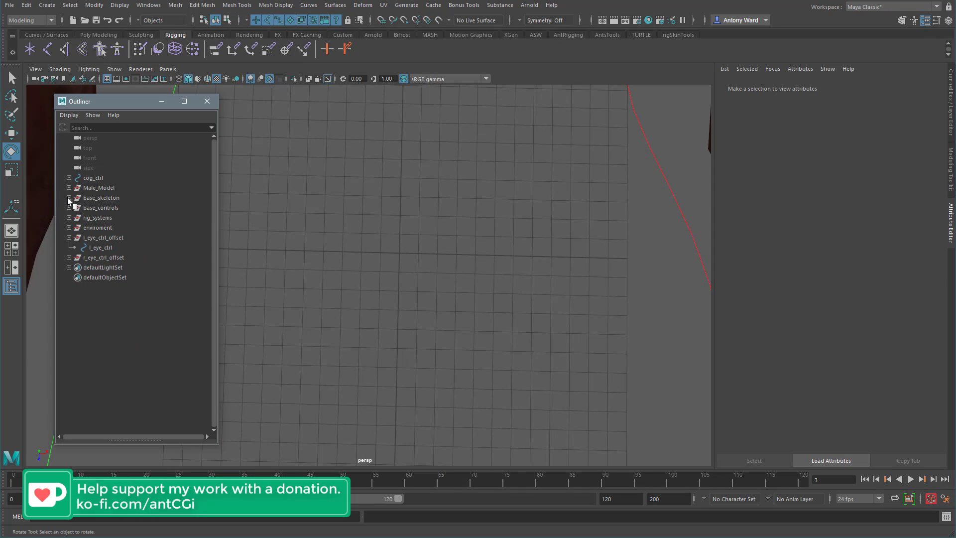
{"action": "left_click", "coordinate": [70, 238]}
Activate the EP Curve Tool with its settings open, reset it and keep the curve degree at 1 Linear.
{"action": "right_click_drag", "start_coordinate": [565, 246], "coordinate": [540, 252], "text": "alt"}
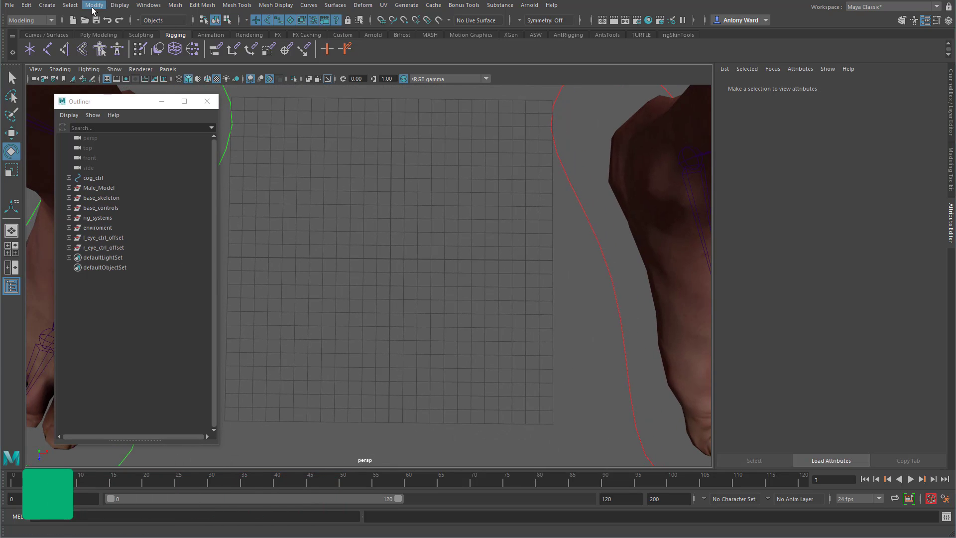
{"action": "left_click", "coordinate": [47, 6]}
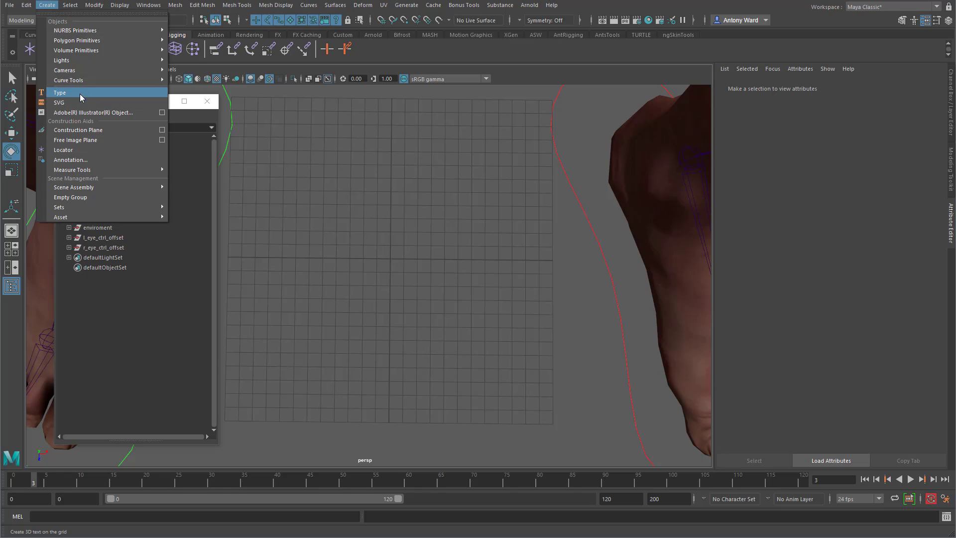
{"action": "mouse_move", "coordinate": [87, 80]}
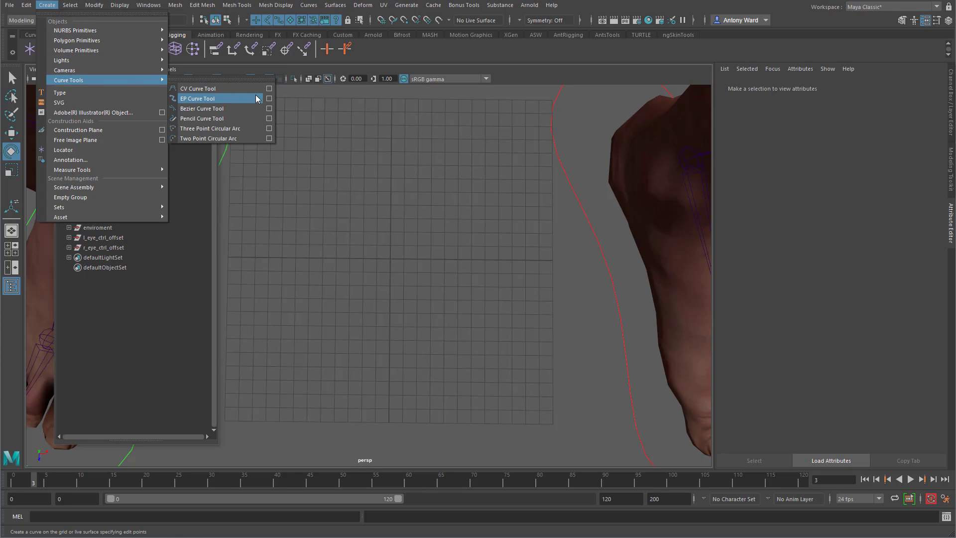
{"action": "left_click", "coordinate": [269, 98]}
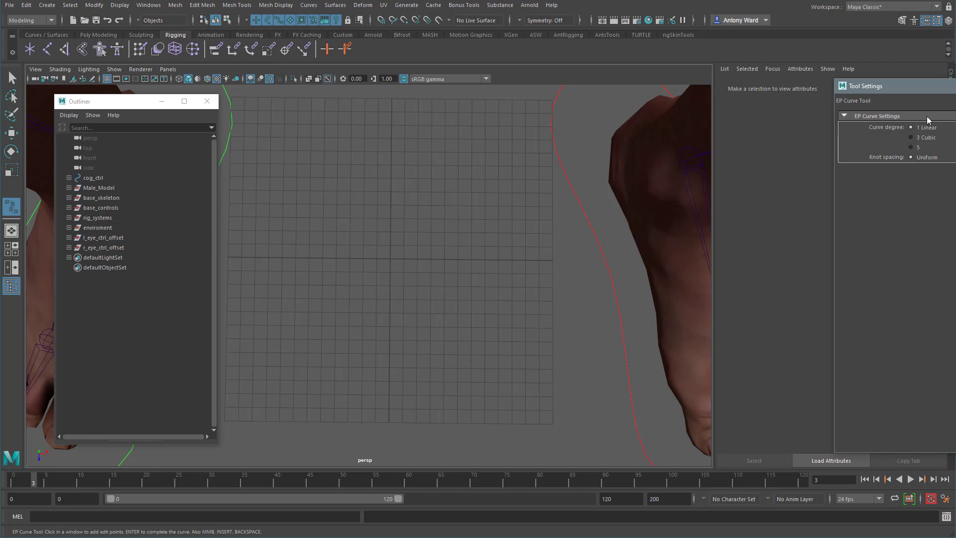
{"action": "left_click_drag", "start_coordinate": [902, 80], "coordinate": [760, 144]}
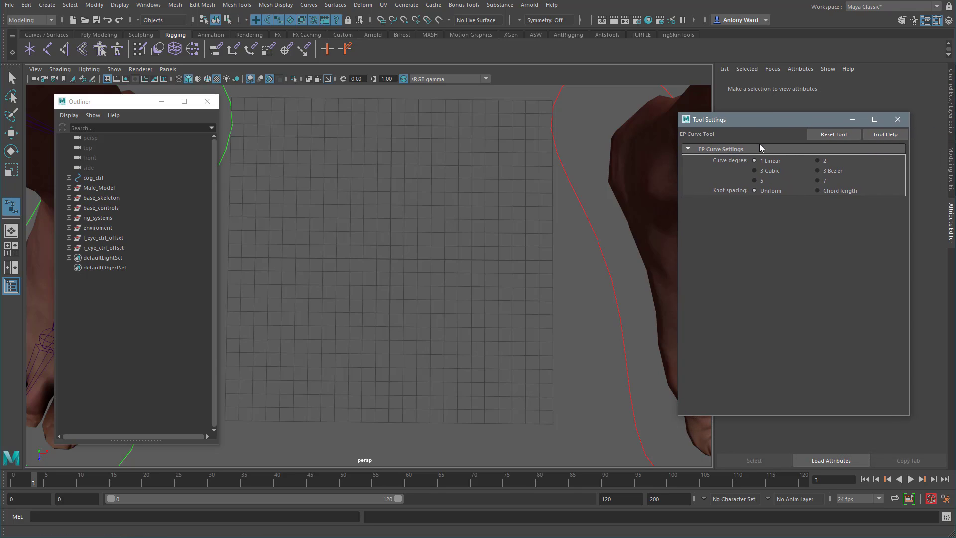
{"action": "left_click", "coordinate": [834, 134]}
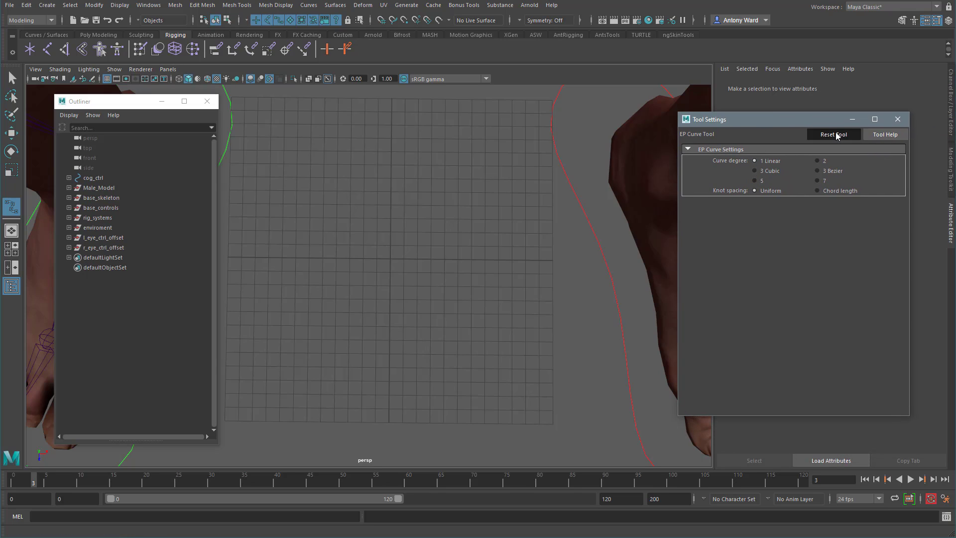
Draw a closed, grid-snapped rectangle 12 by 4 grid squares starting at the origin, and center its pivot.
{"action": "left_click_drag", "start_coordinate": [403, 274], "coordinate": [404, 278], "text": "alt"}
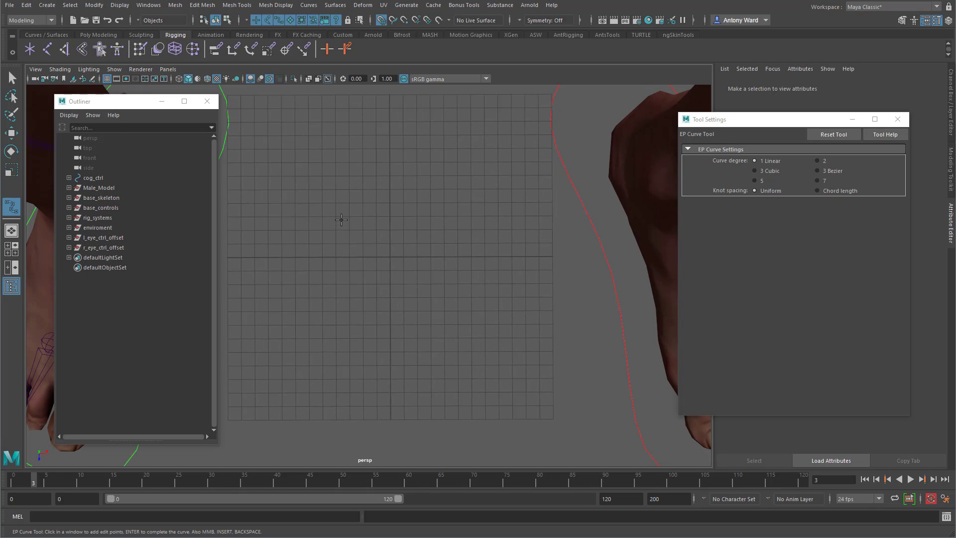
{"action": "left_click", "coordinate": [390, 202]}
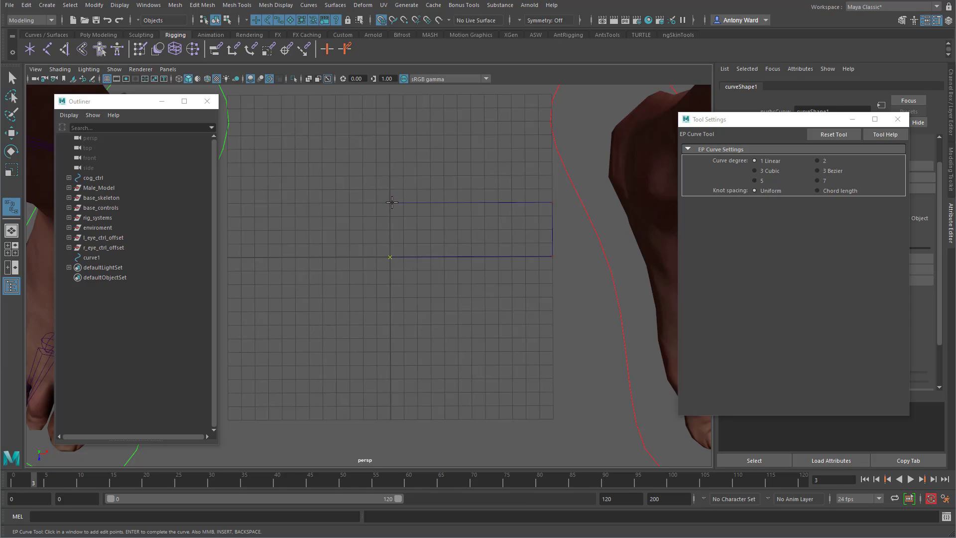
{"action": "key", "text": "Return"}
{"action": "key", "text": "e"}
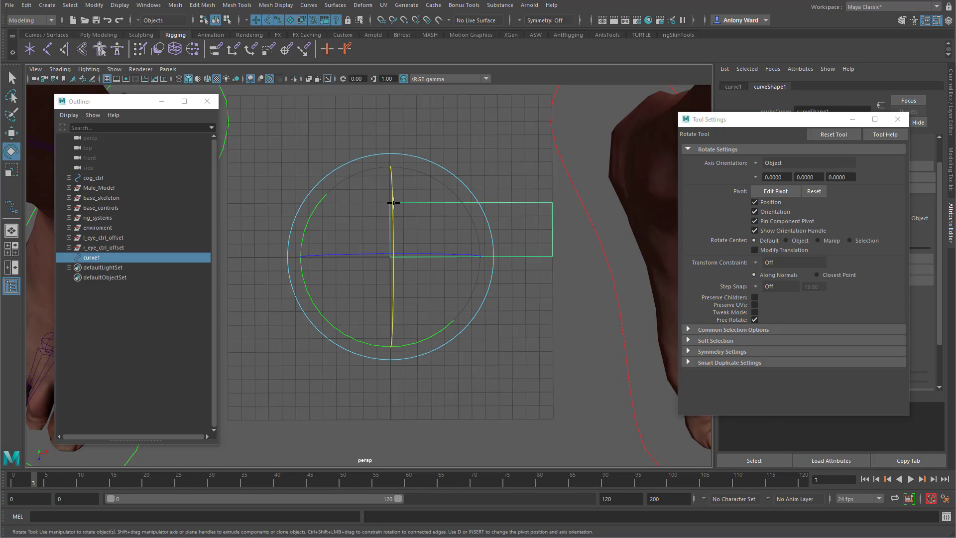
{"action": "left_click", "coordinate": [95, 5]}
{"action": "left_click", "coordinate": [129, 78]}
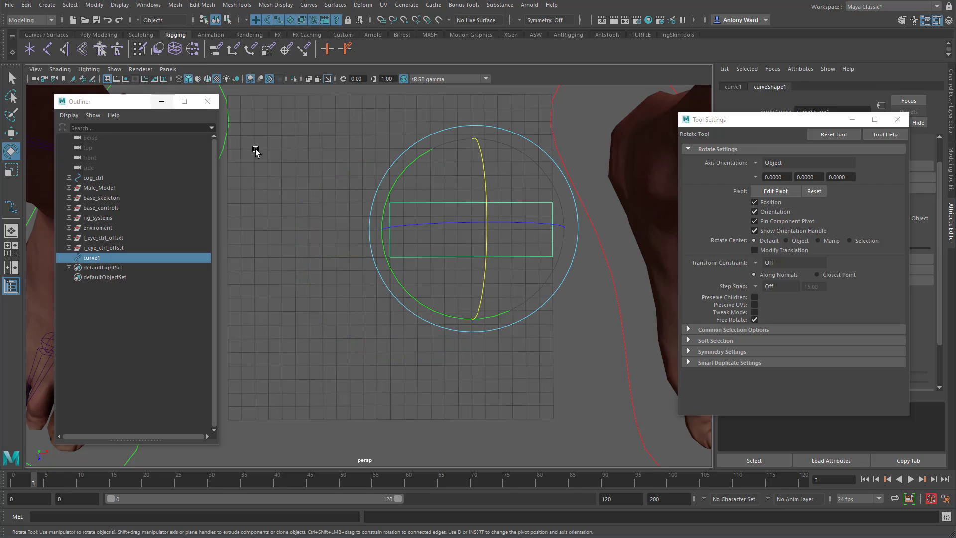
Rotate the rectangle curve 90 degrees about X so it stands upright, and show its channel values.
{"action": "left_click_drag", "start_coordinate": [557, 345], "coordinate": [444, 294], "text": "alt"}
{"action": "right_click_drag", "start_coordinate": [443, 294], "coordinate": [396, 322], "text": "alt"}
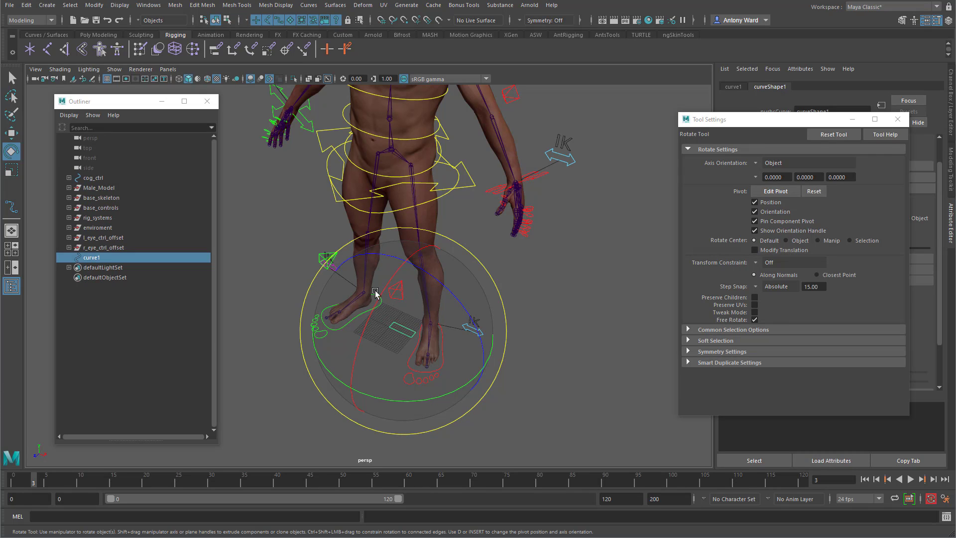
{"action": "left_click_drag", "start_coordinate": [386, 286], "coordinate": [363, 347]}
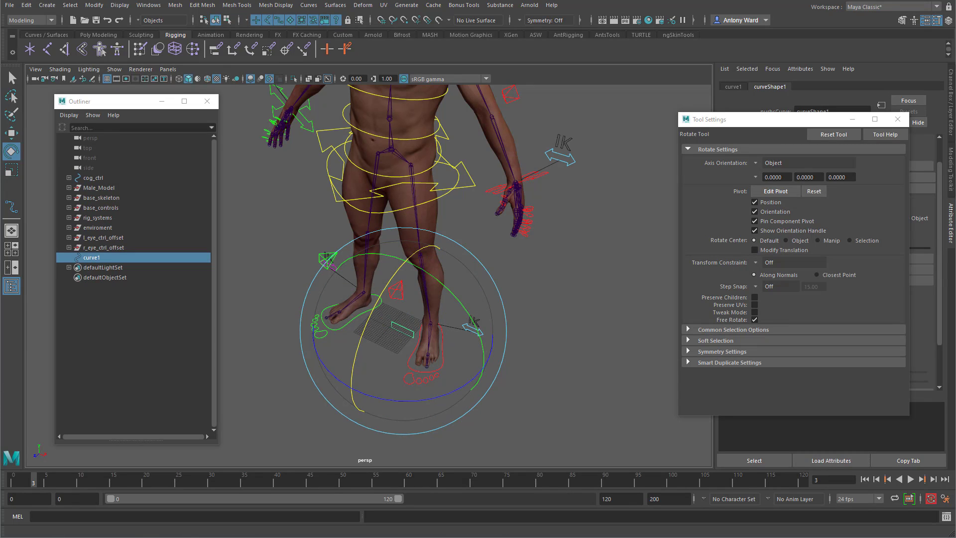
{"action": "left_click", "coordinate": [949, 109]}
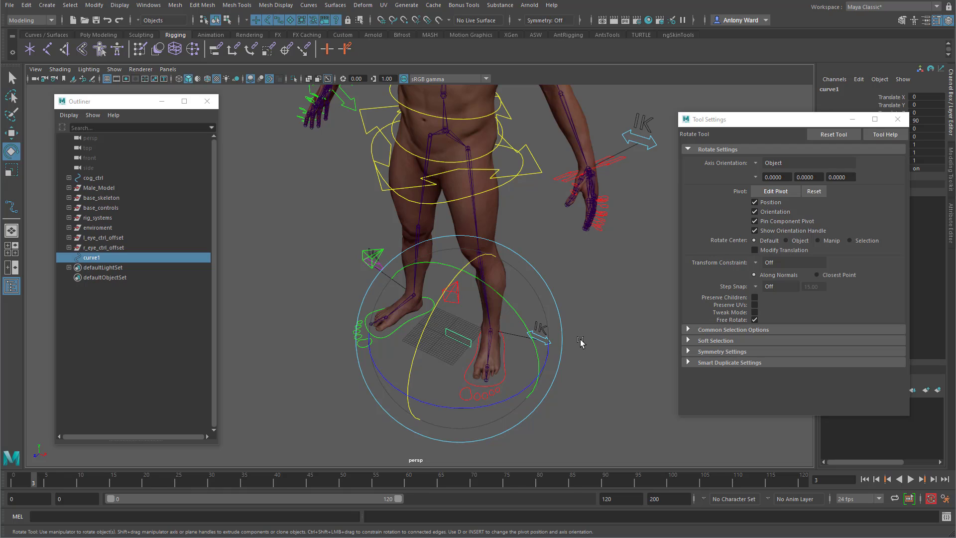
Move the rectangle curve with grid snapping to the centre of the grid, at Translate X -0.06 and Z 0.02.
{"action": "key", "text": "w"}
{"action": "left_click_drag", "start_coordinate": [451, 185], "coordinate": [463, 337], "text": "alt"}
{"action": "middle_click_drag", "start_coordinate": [463, 337], "coordinate": [460, 224], "text": "alt"}
{"action": "right_click_drag", "start_coordinate": [523, 244], "coordinate": [648, 243], "text": "alt"}
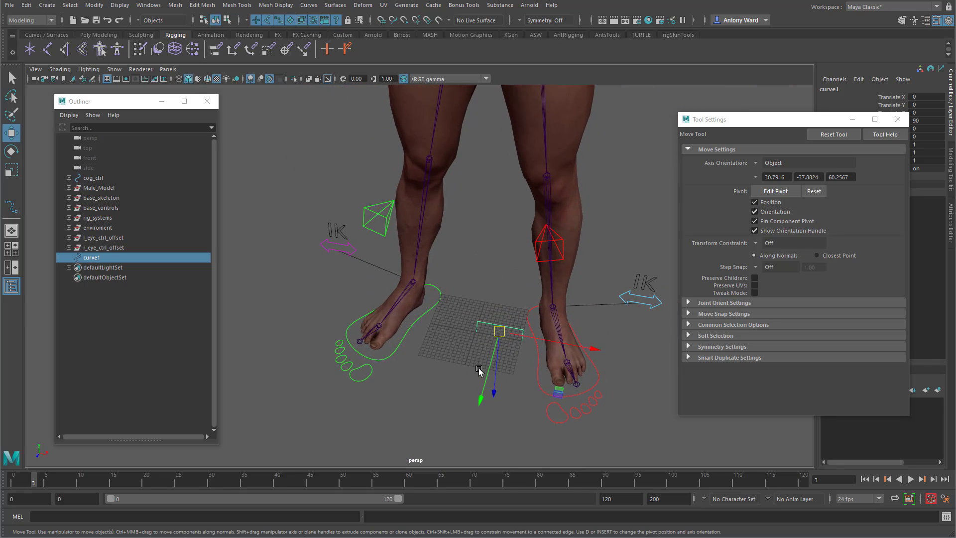
{"action": "left_click_drag", "start_coordinate": [499, 331], "coordinate": [479, 333]}
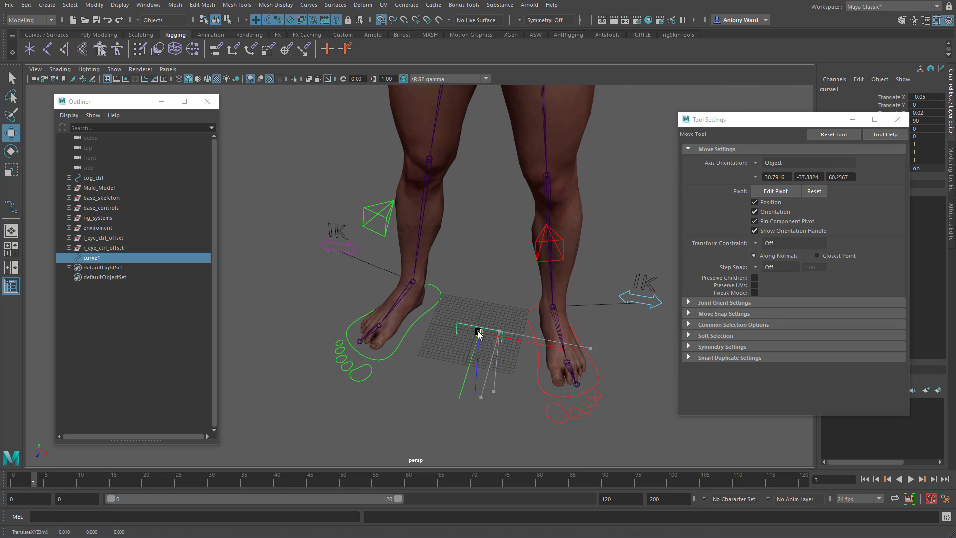
Freeze the transformations of the centred rectangle curve and bring the whole body into view.
{"action": "left_click", "coordinate": [94, 5]}
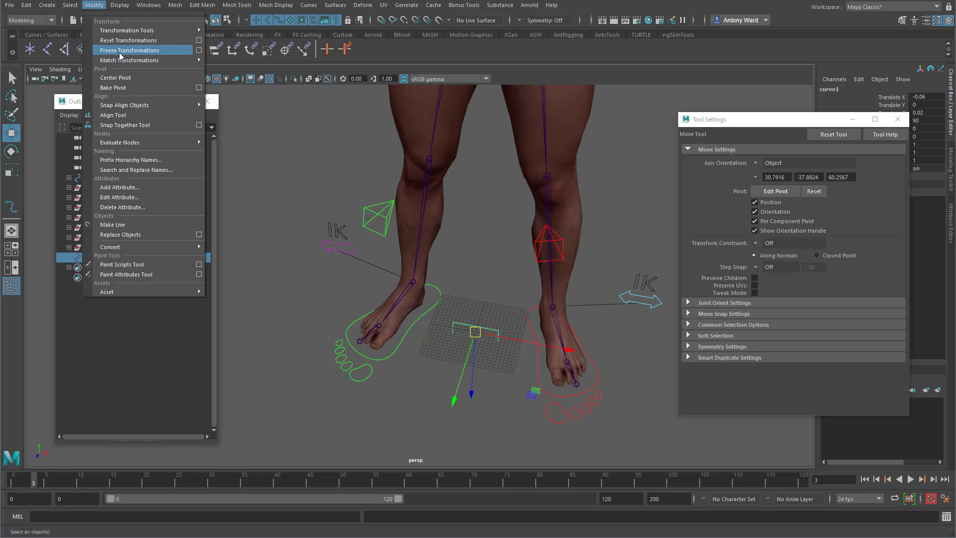
{"action": "left_click", "coordinate": [124, 50]}
{"action": "left_click_drag", "start_coordinate": [428, 245], "coordinate": [342, 316], "text": "alt"}
{"action": "right_click_drag", "start_coordinate": [343, 317], "coordinate": [278, 397], "text": "alt"}
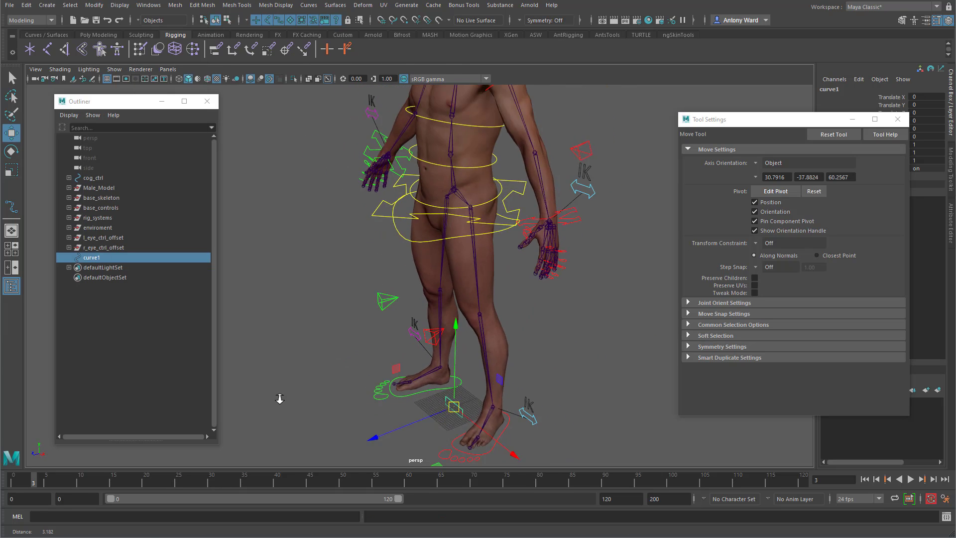
{"action": "left_click_drag", "start_coordinate": [277, 397], "coordinate": [439, 414], "text": "alt"}
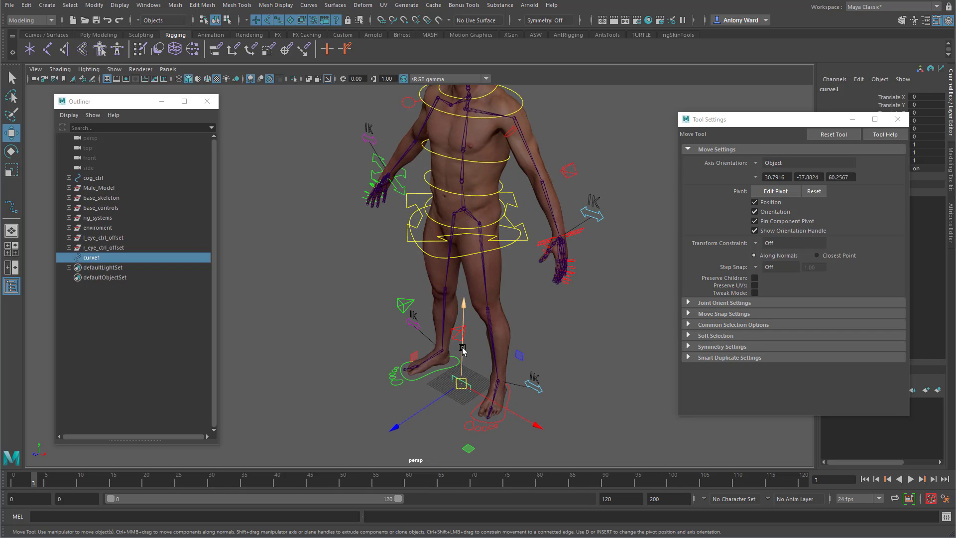
Move the rectangle curve up to head height and out in front of the face, at about Translate Y 1.631 and Z 0.414.
{"action": "left_click_drag", "start_coordinate": [462, 350], "coordinate": [443, 339]}
{"action": "left_click_drag", "start_coordinate": [465, 277], "coordinate": [465, 216]}
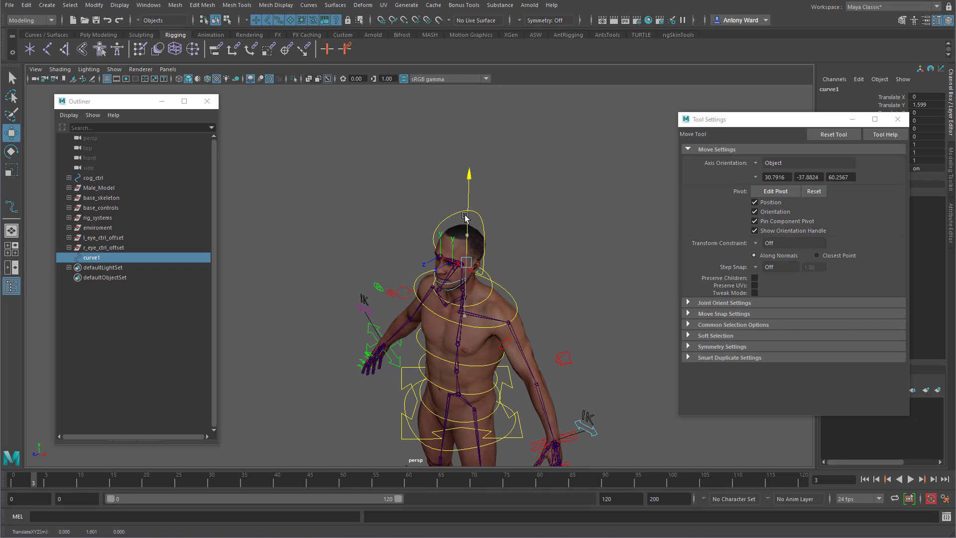
{"action": "left_click_drag", "start_coordinate": [412, 297], "coordinate": [542, 311], "text": "alt"}
{"action": "right_click_drag", "start_coordinate": [542, 311], "coordinate": [718, 310], "text": "alt"}
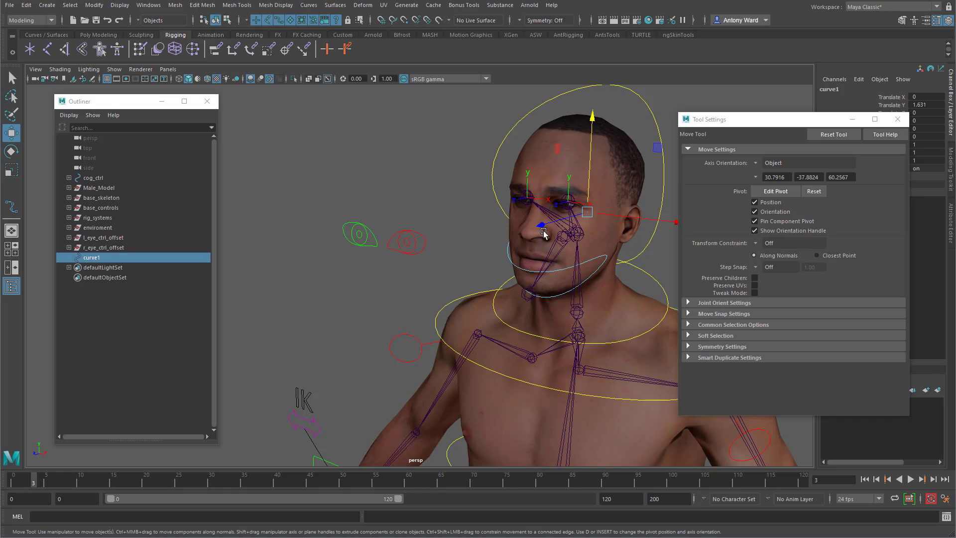
{"action": "left_click_drag", "start_coordinate": [544, 231], "coordinate": [307, 273]}
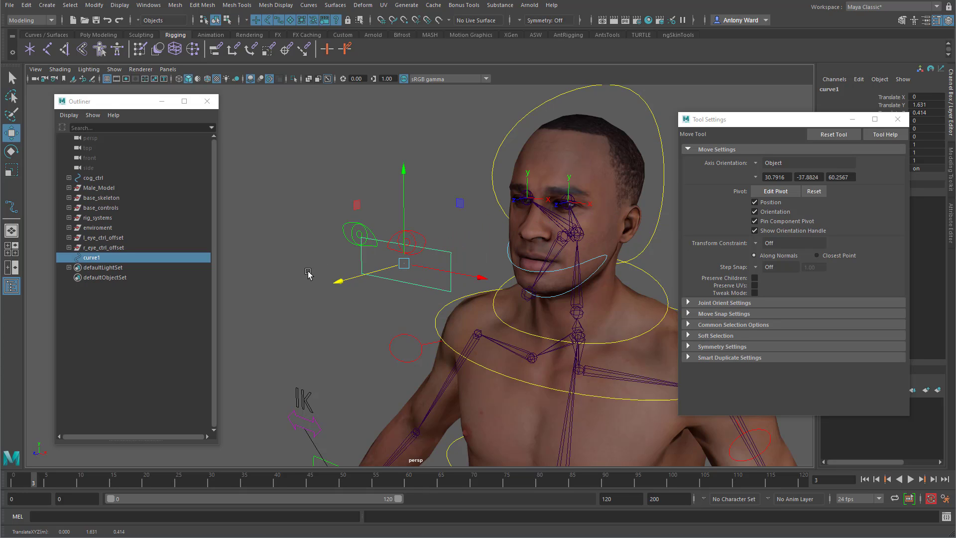
{"action": "left_click_drag", "start_coordinate": [308, 273], "coordinate": [487, 310], "text": "alt"}
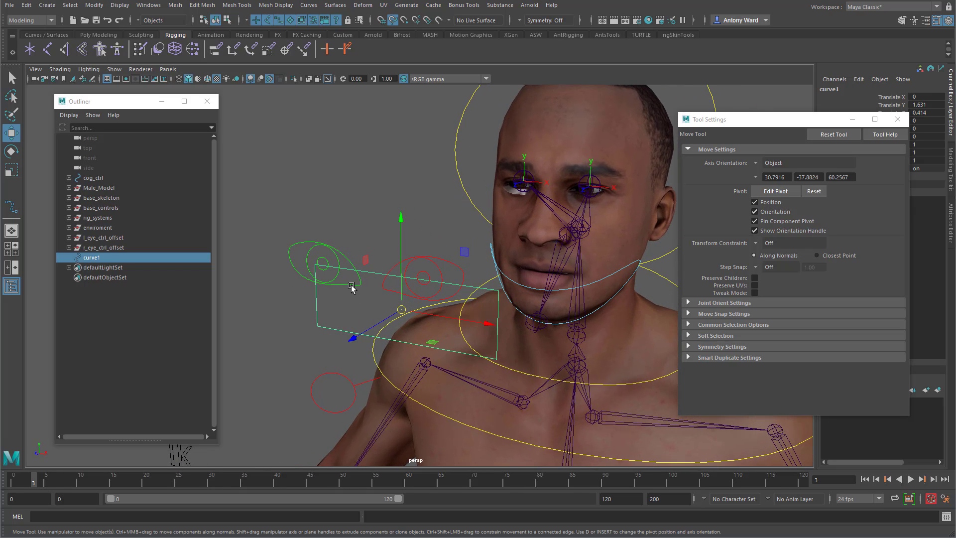
{"action": "mouse_move", "coordinate": [351, 287]}
{"action": "middle_mouse_down"}
{"action": "mouse_move", "coordinate": [348, 279]}
{"action": "mouse_move", "coordinate": [342, 287]}
{"action": "middle_mouse_up"}
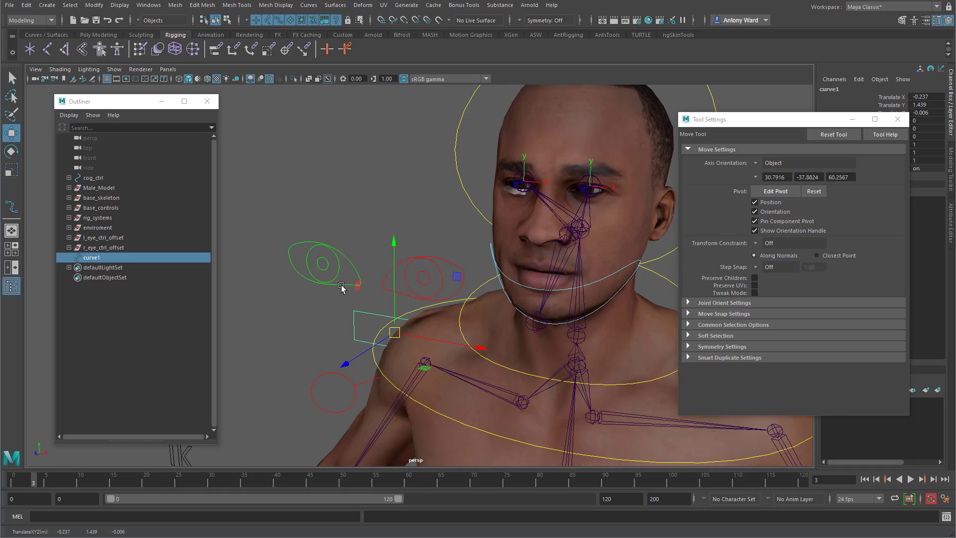
{"action": "key", "text": "ctrl+z"}
Align the rectangle curve with the eye control curves in the side view, at about Translate Y 1.664 and Z 0.446.
{"action": "left_click_drag", "start_coordinate": [450, 285], "coordinate": [439, 295], "text": "alt"}
{"action": "key", "text": "space"}
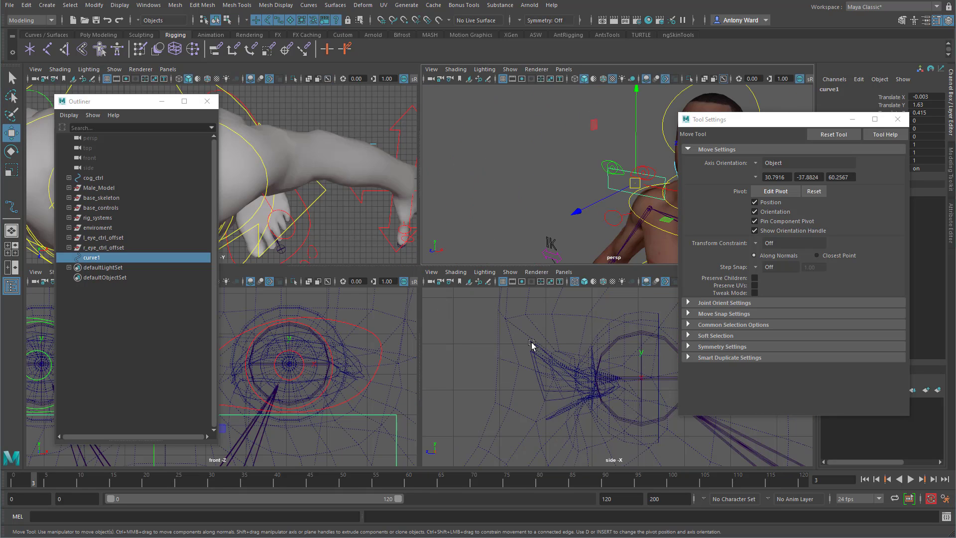
{"action": "key", "text": "space"}
{"action": "key", "text": "f"}
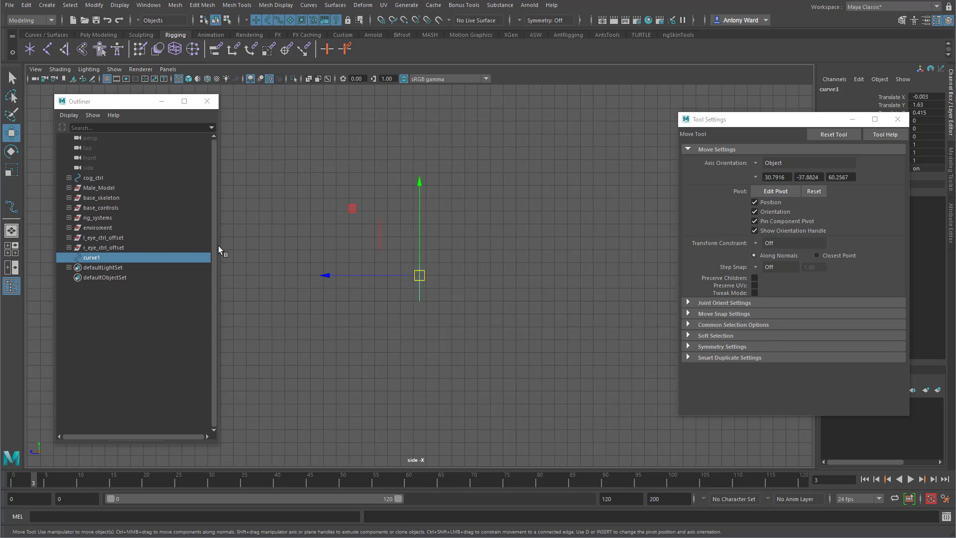
{"action": "middle_click_drag", "start_coordinate": [450, 271], "coordinate": [476, 304], "text": "alt"}
{"action": "right_click_drag", "start_coordinate": [476, 303], "coordinate": [554, 374], "text": "alt"}
{"action": "middle_click_drag", "start_coordinate": [559, 384], "coordinate": [565, 363], "text": "alt"}
{"action": "right_click_drag", "start_coordinate": [566, 363], "coordinate": [578, 367], "text": "alt"}
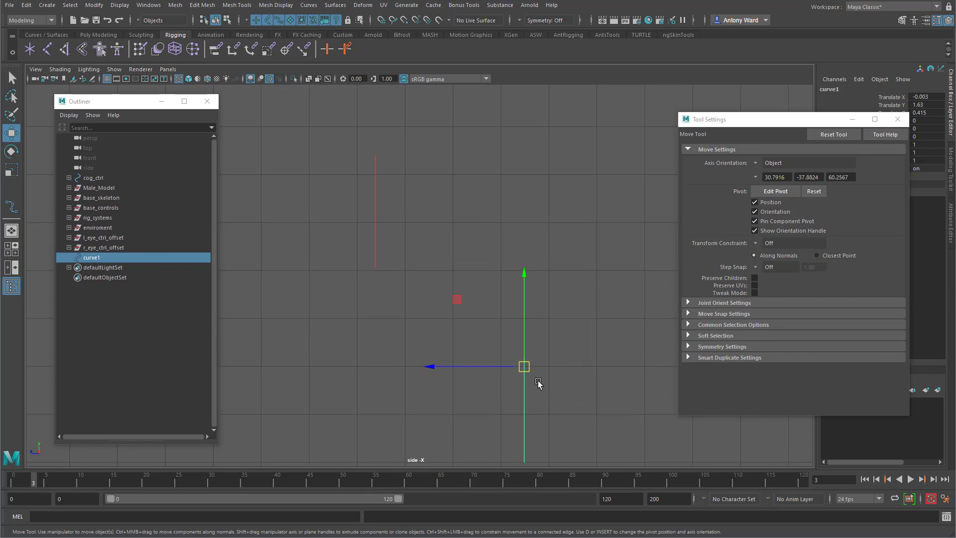
{"action": "left_click_drag", "start_coordinate": [531, 372], "coordinate": [382, 207]}
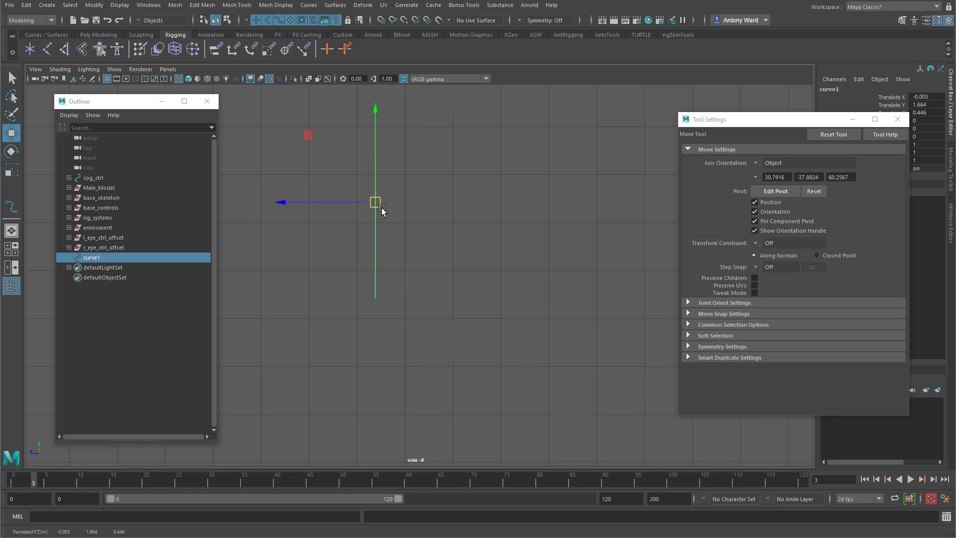
In the perspective view, lower the rectangle curve slightly to Translate Y 1.662 and set its Translate X to 0.
{"action": "key", "text": "space"}
{"action": "key", "text": "space"}
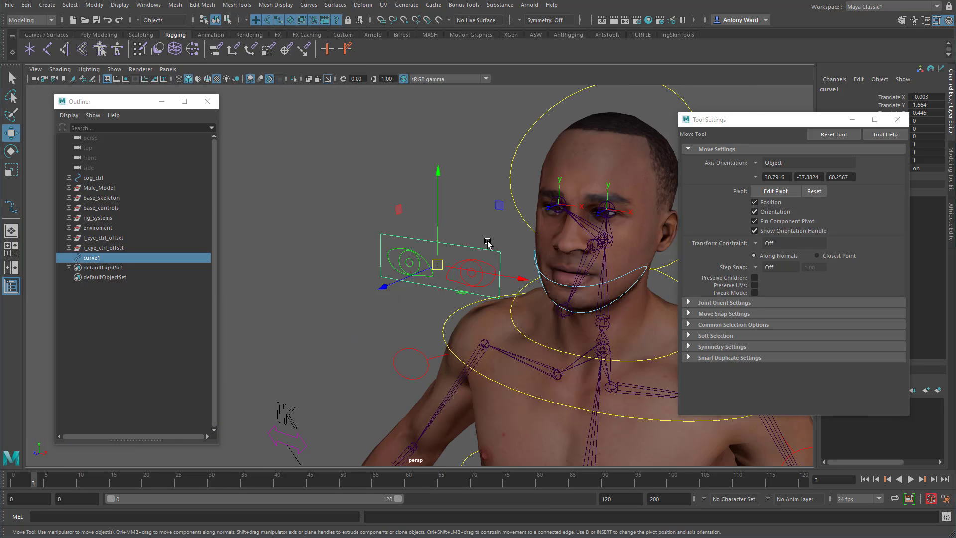
{"action": "key", "text": "f"}
{"action": "right_click_drag", "start_coordinate": [533, 284], "coordinate": [442, 277], "text": "alt"}
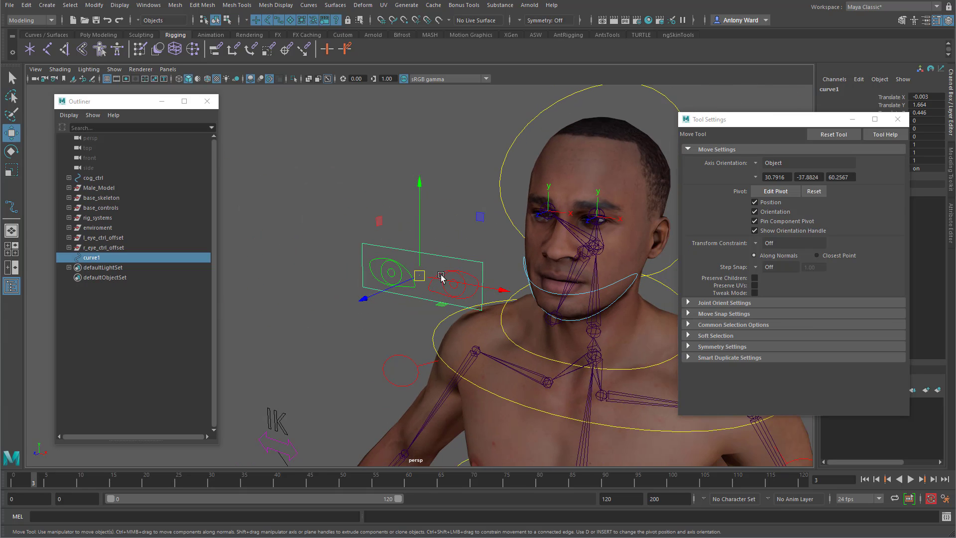
{"action": "left_click_drag", "start_coordinate": [442, 278], "coordinate": [451, 259], "text": "alt"}
{"action": "left_click_drag", "start_coordinate": [419, 229], "coordinate": [418, 233]}
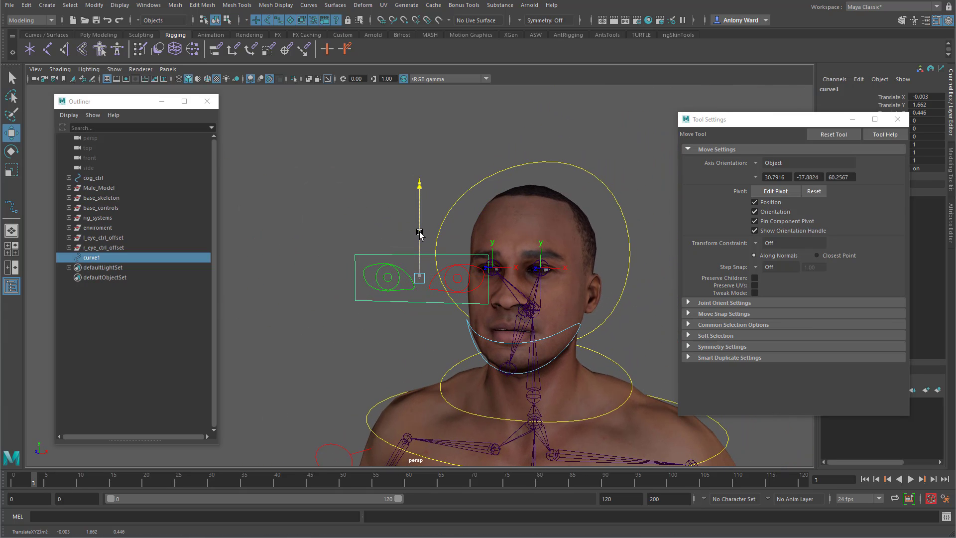
{"action": "left_click_drag", "start_coordinate": [503, 245], "coordinate": [449, 268], "text": "alt"}
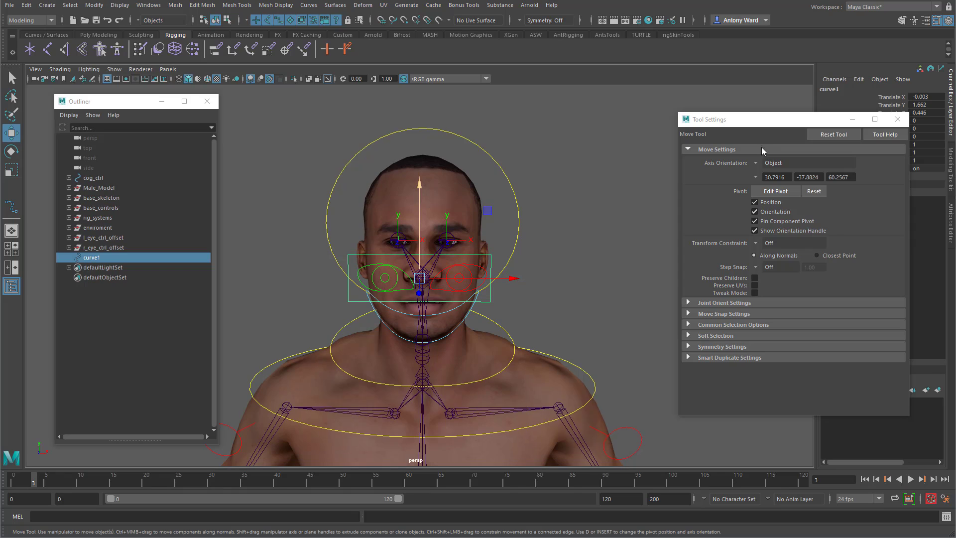
{"action": "type", "text": "0"}
{"action": "key", "text": "Return"}
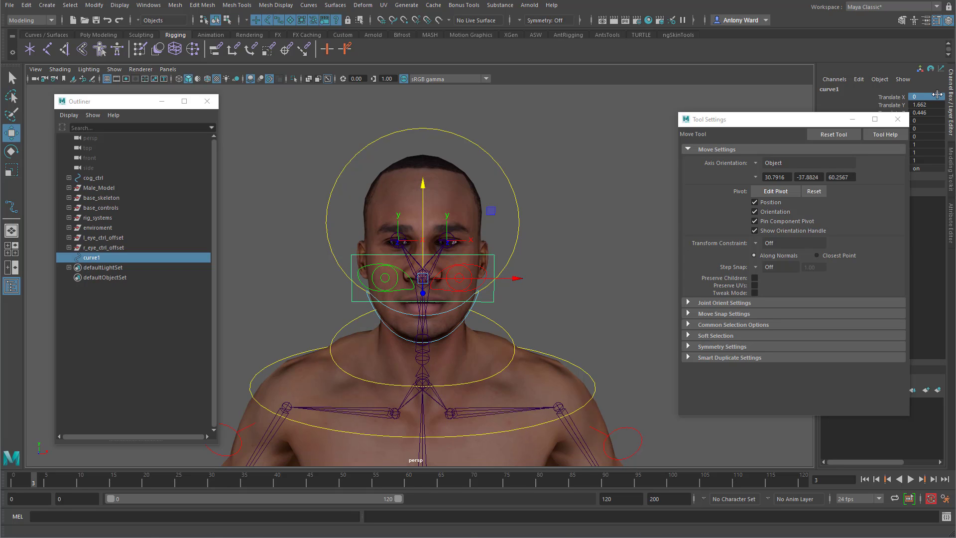
Scale the rectangle curve uniformly to about 1.099 so it surrounds both eye controls, and freeze its transformations.
{"action": "left_click_drag", "start_coordinate": [564, 296], "coordinate": [519, 303], "text": "alt"}
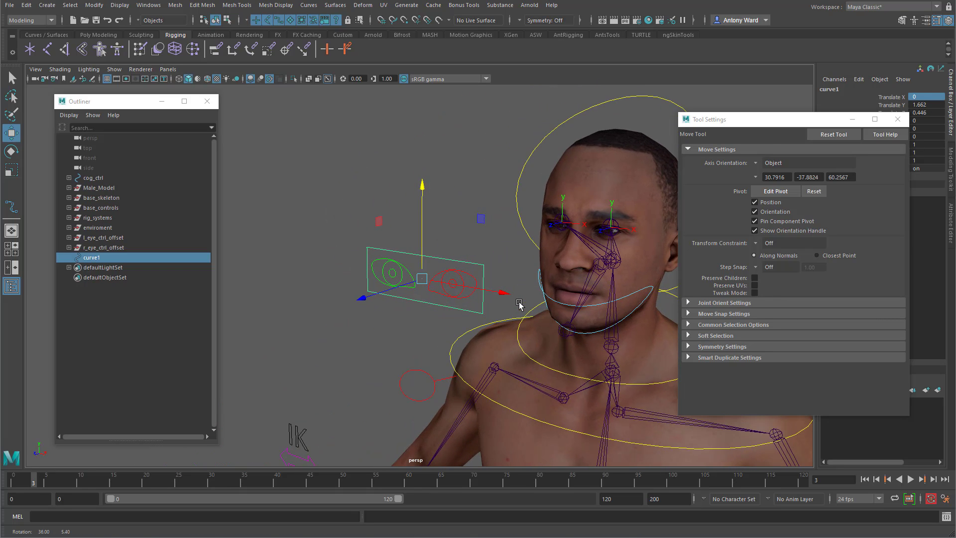
{"action": "key", "text": "r"}
{"action": "left_click_drag", "start_coordinate": [423, 279], "coordinate": [432, 283]}
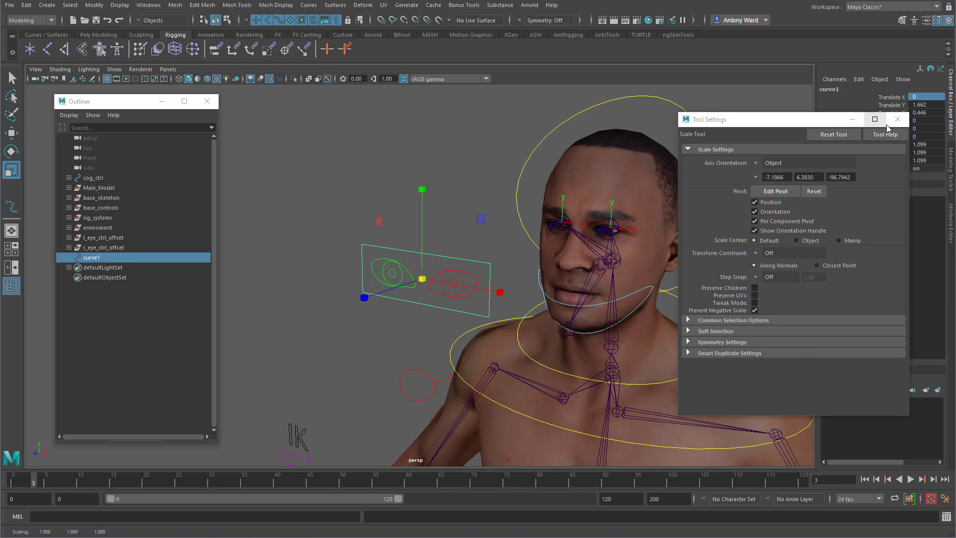
{"action": "left_click", "coordinate": [897, 119]}
{"action": "left_click", "coordinate": [94, 5]}
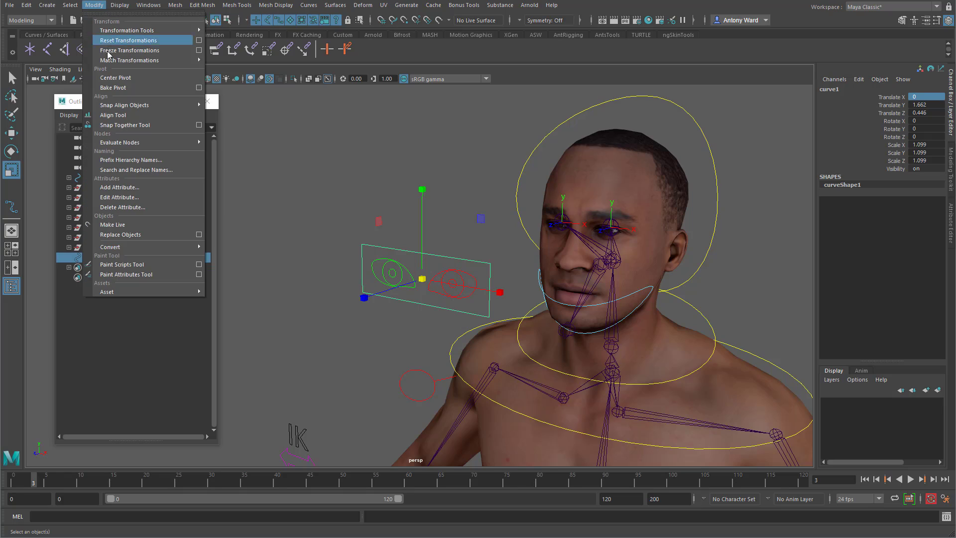
{"action": "left_click", "coordinate": [108, 51]}
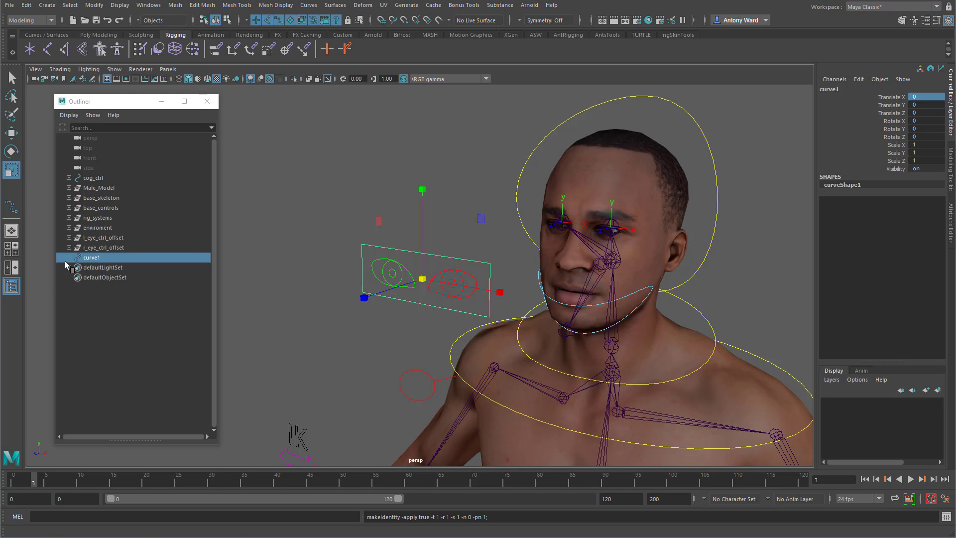
Parent l_eye_ctrl_offset and r_eye_ctrl_offset under the rectangle curve and rename the curve lookAt_ctrl.
{"action": "left_click_drag", "start_coordinate": [101, 238], "coordinate": [101, 245]}
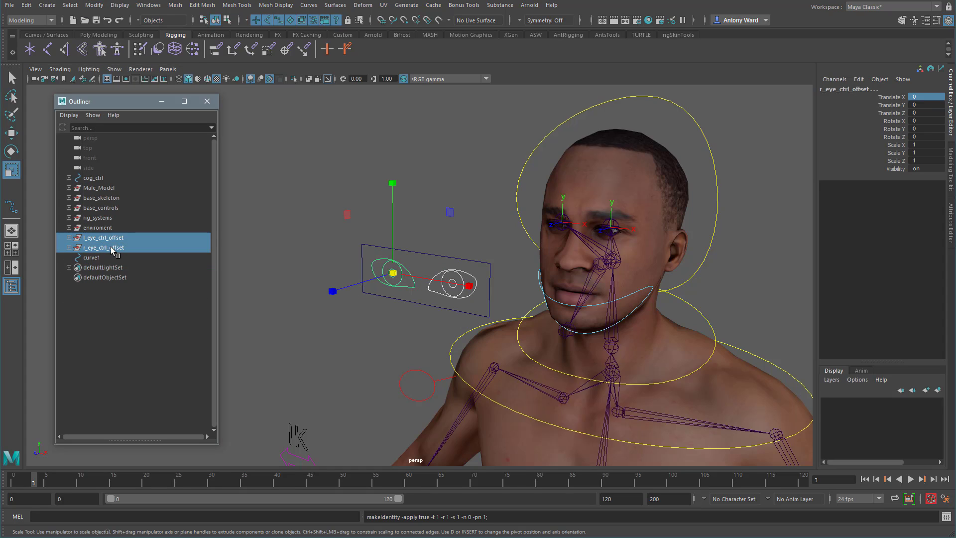
{"action": "middle_click_drag", "start_coordinate": [111, 247], "coordinate": [109, 257]}
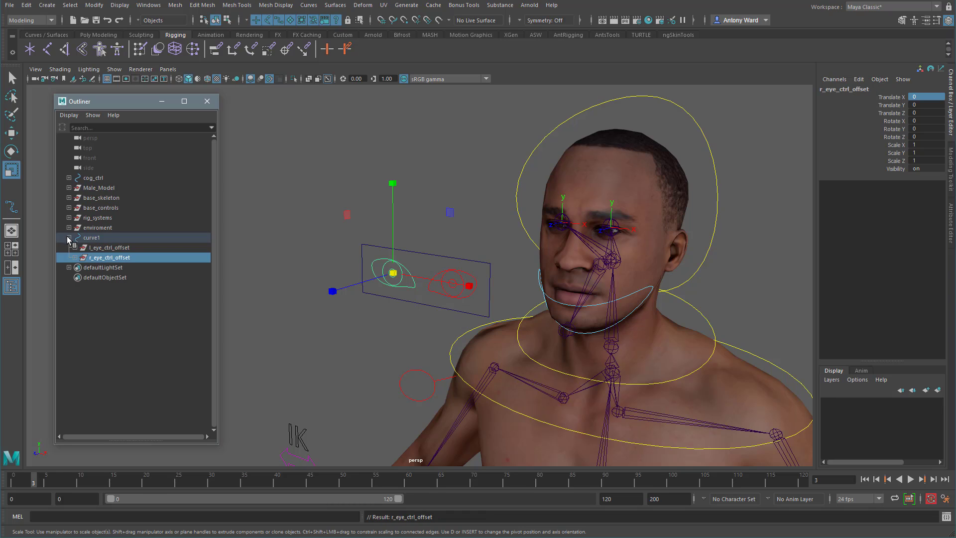
{"action": "double_click", "coordinate": [94, 238]}
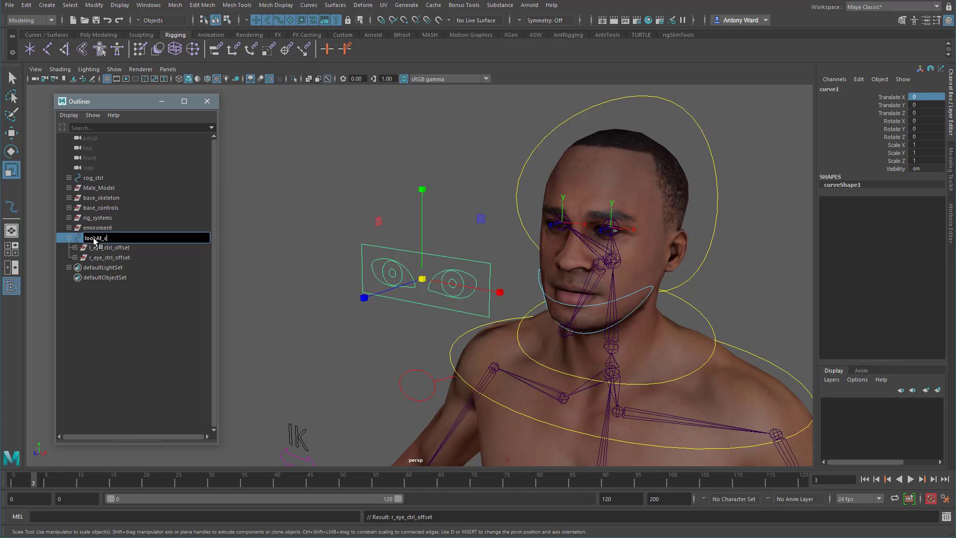
{"action": "type", "text": "lookAt_ctrl"}
{"action": "key", "text": "Return"}
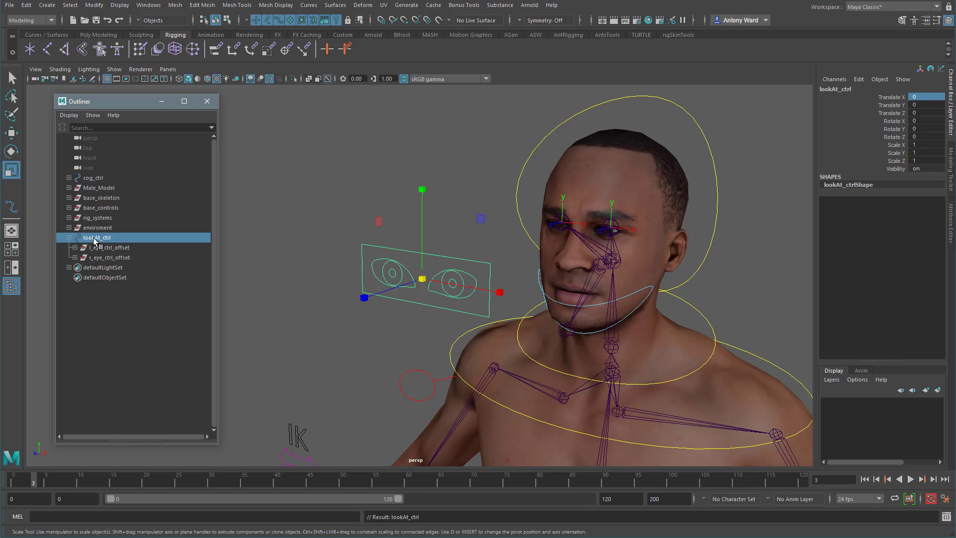
Test lookAt_ctrl by moving it around in front of the face, and undo the moves.
{"action": "key", "text": "w"}
{"action": "left_click_drag", "start_coordinate": [421, 283], "coordinate": [384, 248]}
{"action": "key", "text": "ctrl+z"}
{"action": "key", "text": "ctrl+z"}
{"action": "key", "text": "ctrl+z"}
{"action": "key", "text": "ctrl+z"}
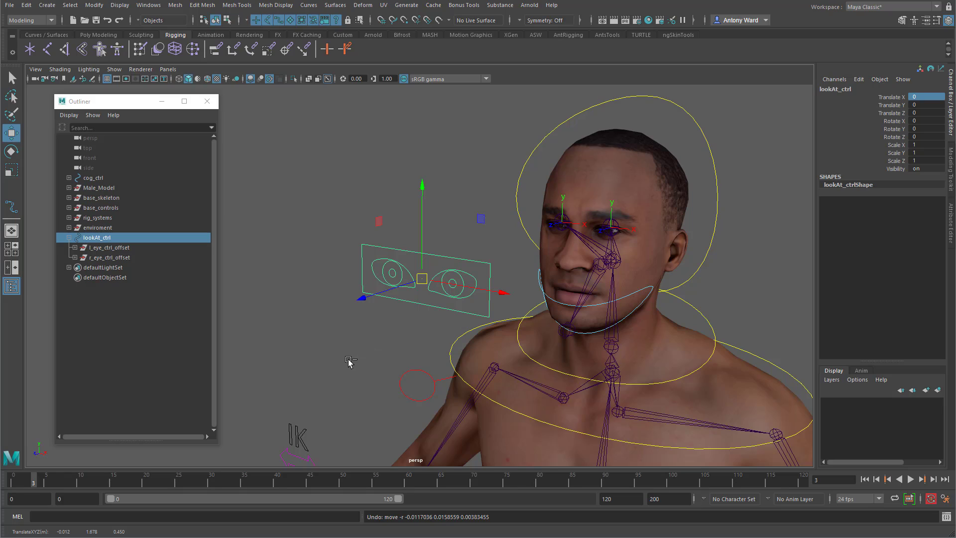
Group lookAt_ctrl and center the new group's pivot.
{"action": "key", "text": "ctrl+g"}
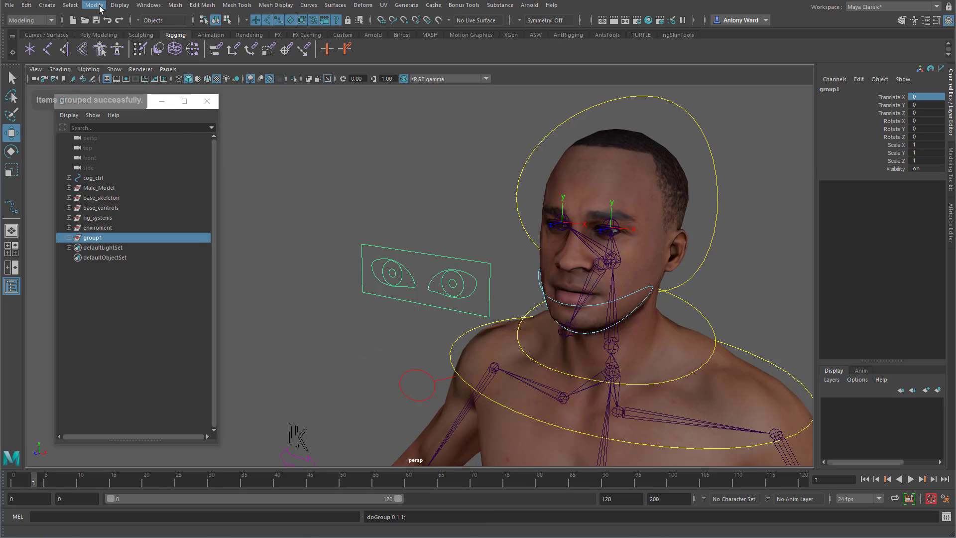
{"action": "left_click", "coordinate": [100, 6]}
{"action": "left_click", "coordinate": [115, 78]}
Rename the group above lookAt_ctrl as lookAt_ctrl_offset, reusing the control's name.
{"action": "left_click", "coordinate": [69, 238]}
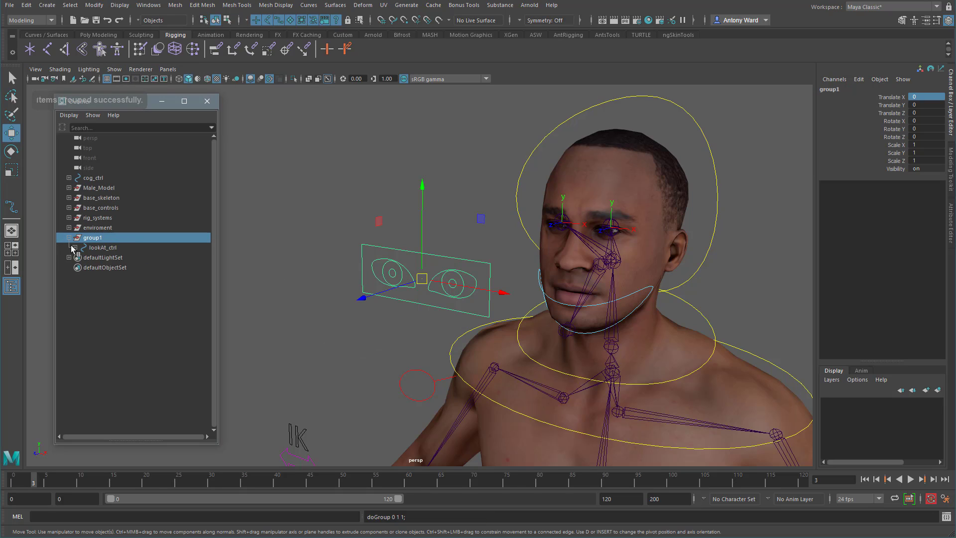
{"action": "double_click", "coordinate": [105, 248]}
{"action": "key", "text": "ctrl+c"}
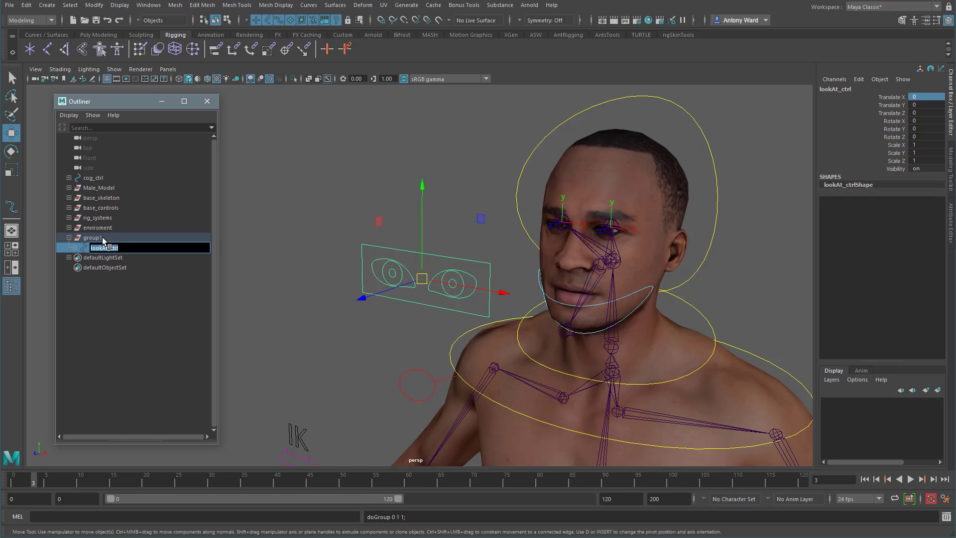
{"action": "double_click", "coordinate": [93, 237]}
{"action": "key", "text": "ctrl+v"}
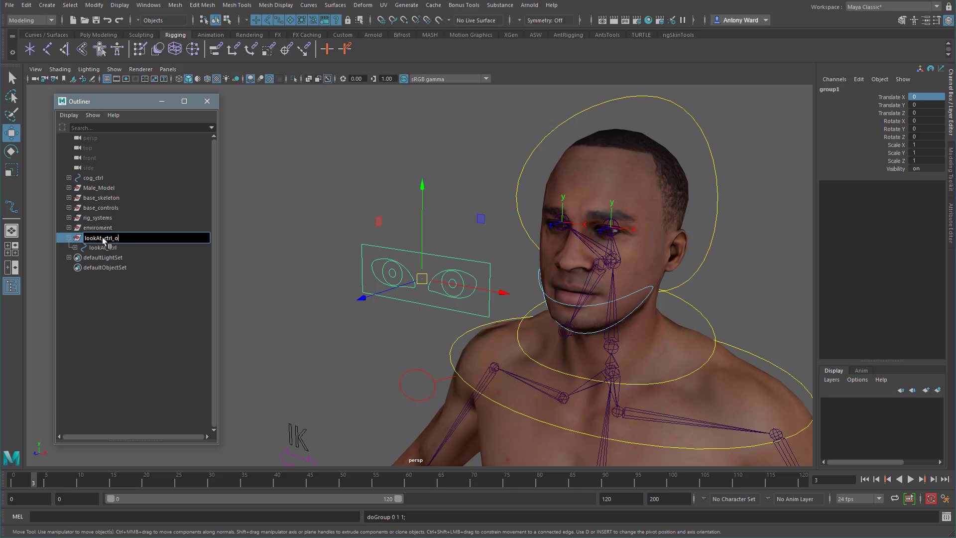
{"action": "type", "text": "_offset"}
{"action": "key", "text": "Return"}
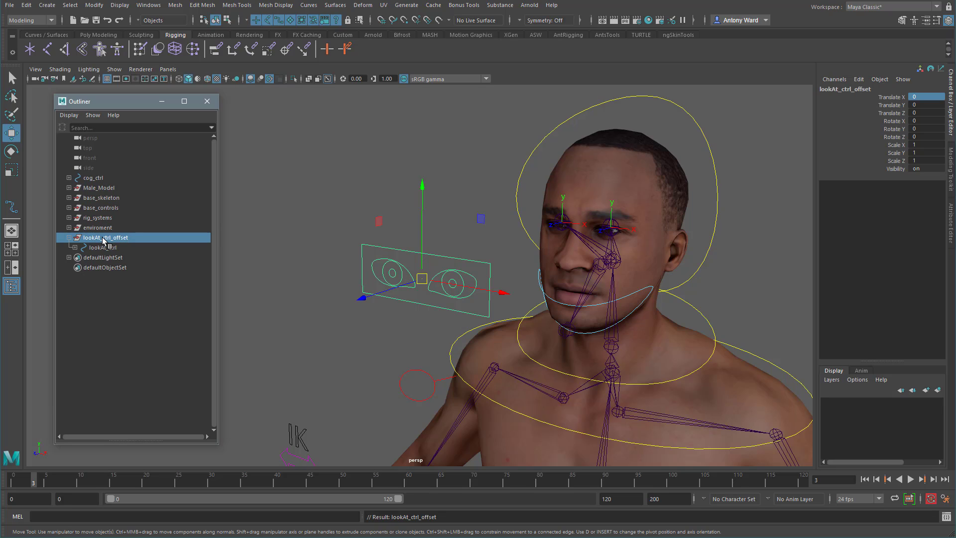
Expand base_controls, collapse its l_hand and l_arm_IK_ctrl_offset branches, and parent lookAt_ctrl_offset under base_controls.
{"action": "left_click", "coordinate": [70, 208]}
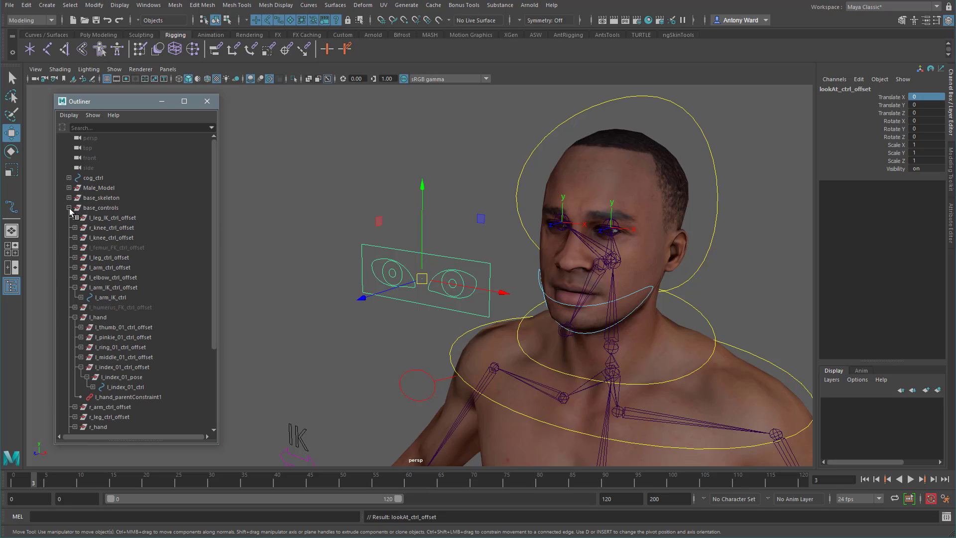
{"action": "left_click", "coordinate": [75, 317]}
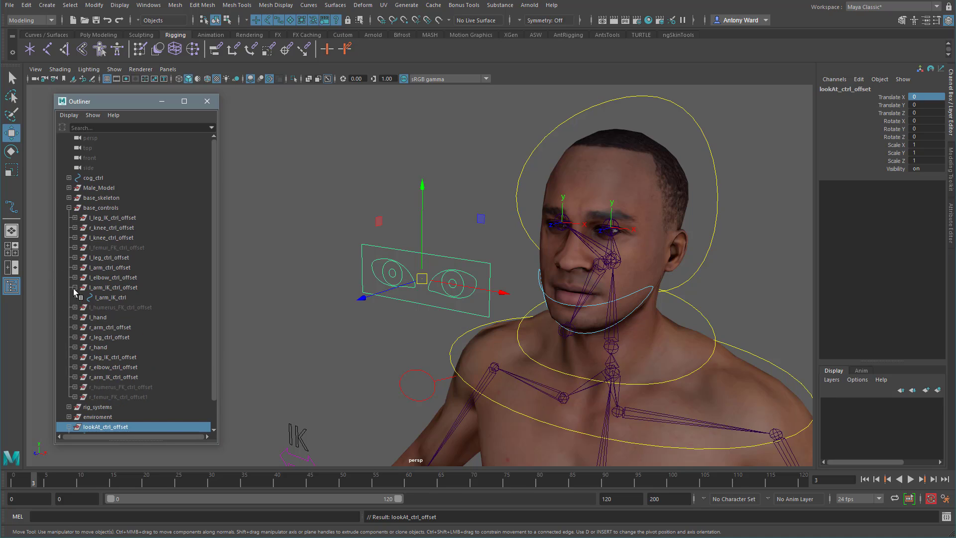
{"action": "left_click", "coordinate": [75, 288]}
{"action": "scroll", "coordinate": [108, 410], "scroll_direction": "down", "scroll_amount": 1}
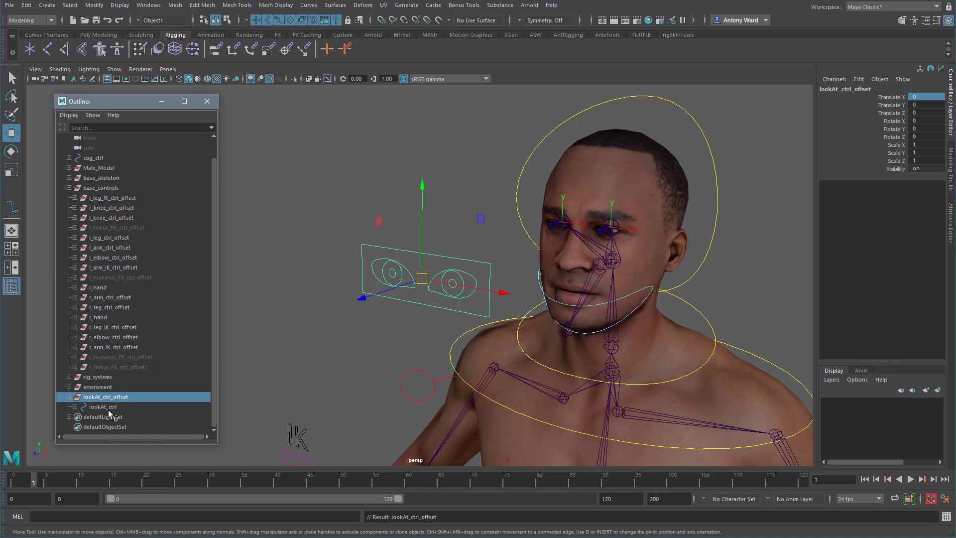
{"action": "left_click_drag", "start_coordinate": [119, 200], "coordinate": [120, 188]}
Clear the selection and examine the whole rig together with the look-at control in front of the face.
{"action": "scroll", "coordinate": [540, 320], "scroll_direction": "down", "scroll_amount": 5}
{"action": "middle_click_drag", "start_coordinate": [550, 303], "coordinate": [528, 241], "text": "alt"}
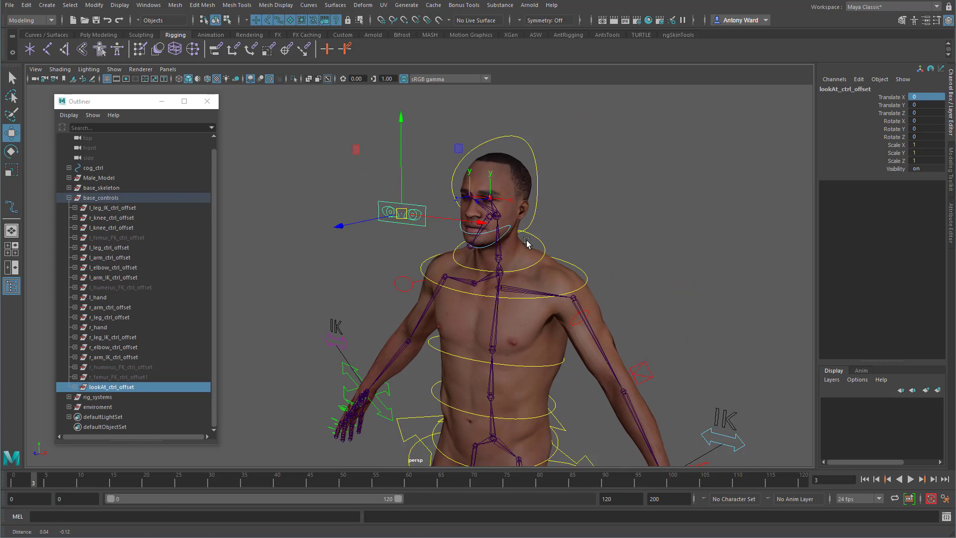
{"action": "scroll", "coordinate": [598, 294], "scroll_direction": "down", "scroll_amount": 3}
{"action": "middle_click_drag", "start_coordinate": [606, 303], "coordinate": [593, 260], "text": "alt"}
{"action": "left_click", "coordinate": [647, 239]}
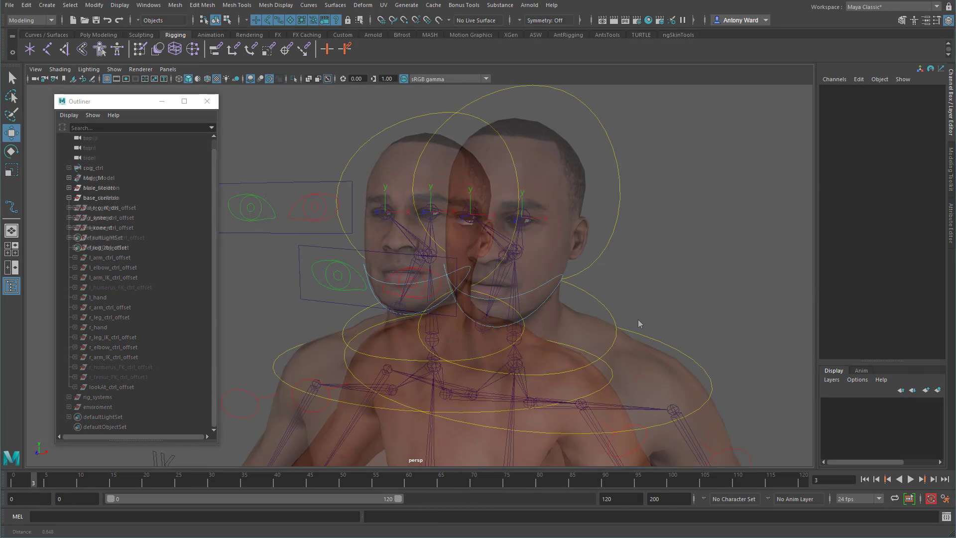
{"action": "left_click_drag", "start_coordinate": [675, 324], "coordinate": [642, 334], "text": "alt"}
{"action": "right_click_drag", "start_coordinate": [642, 335], "coordinate": [379, 305], "text": "alt"}
{"action": "middle_click_drag", "start_coordinate": [501, 314], "coordinate": [491, 192], "text": "alt"}
{"action": "right_click_drag", "start_coordinate": [491, 220], "coordinate": [387, 276], "text": "alt"}
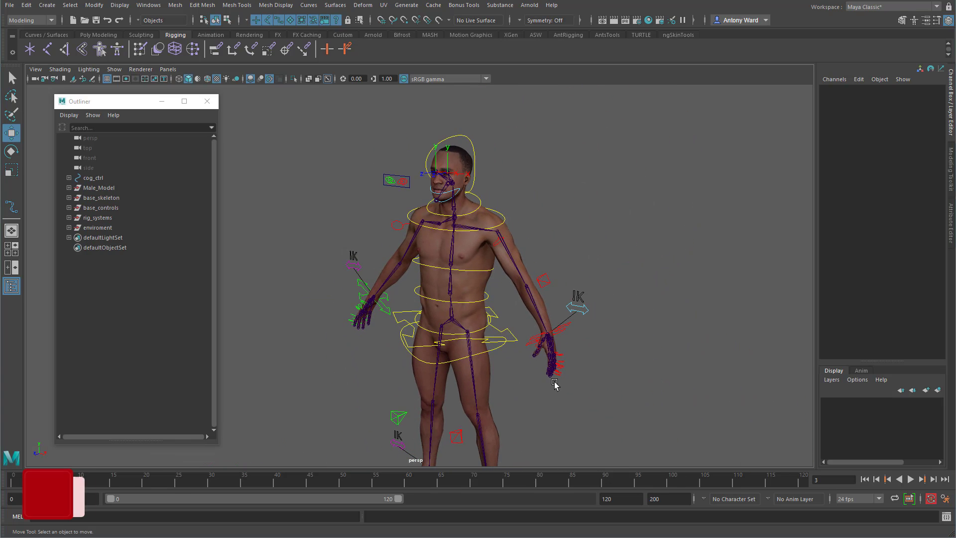
{"action": "right_click_drag", "start_coordinate": [513, 341], "coordinate": [356, 332], "text": "alt"}
{"action": "key", "text": "space"}
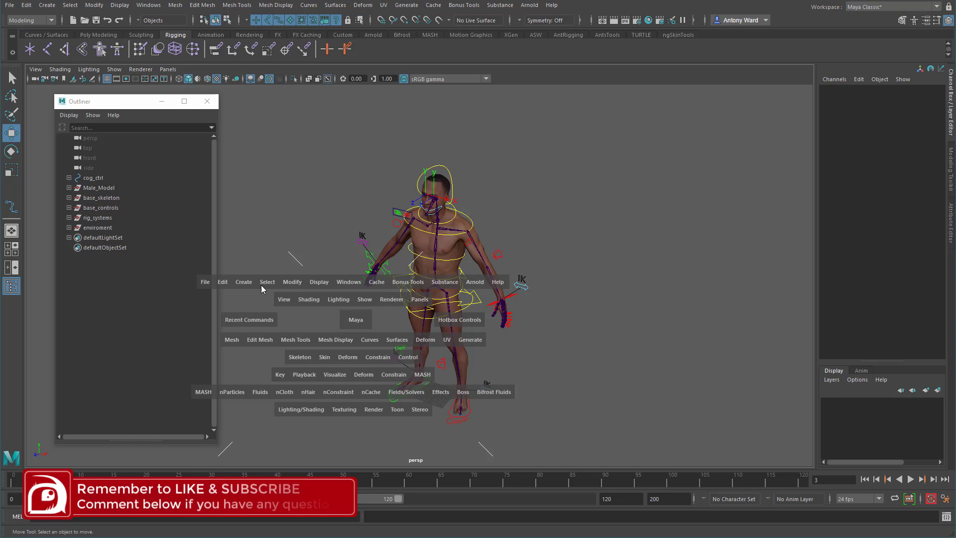
Create a NURBS circle at the origin and scale it uniformly to about 0.054.
{"action": "left_click", "coordinate": [240, 282]}
{"action": "mouse_move", "coordinate": [274, 310]}
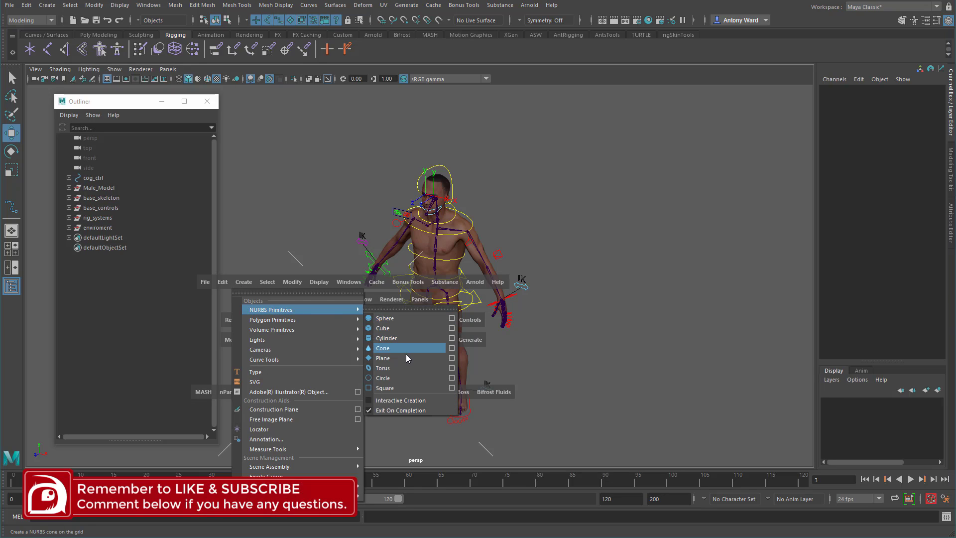
{"action": "left_click", "coordinate": [402, 378]}
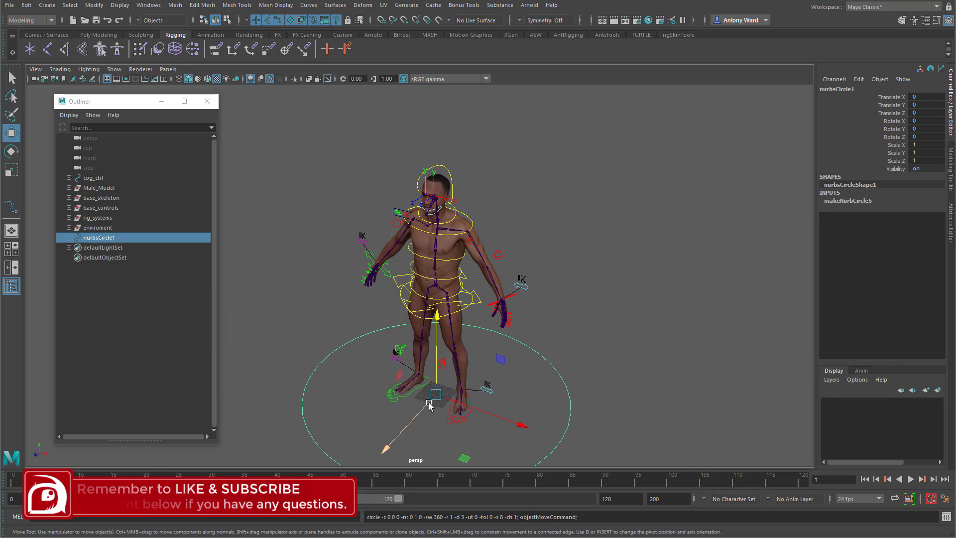
{"action": "key", "text": "r"}
{"action": "left_click_drag", "start_coordinate": [436, 396], "coordinate": [241, 387]}
{"action": "key", "text": "f"}
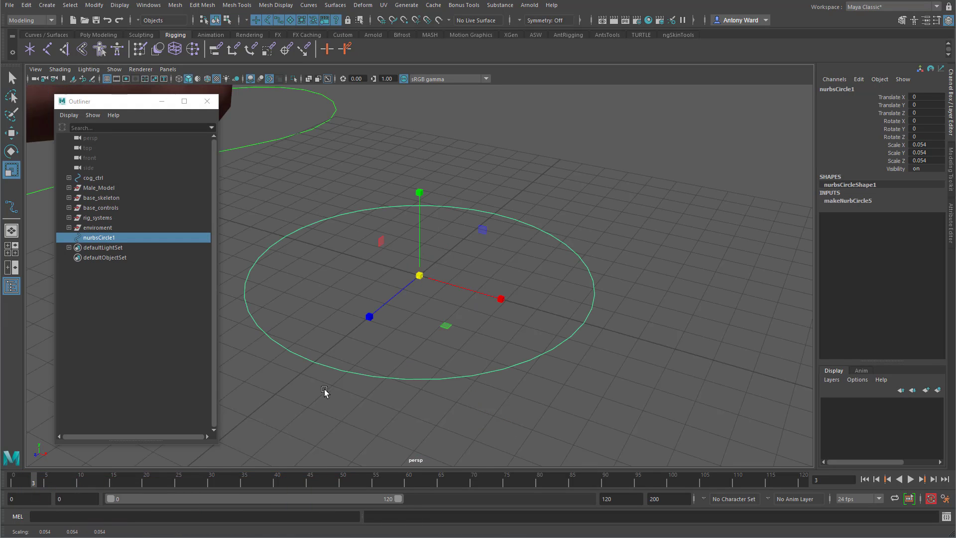
Flatten the front control vertices of the circle into a straight edge through its centre, forming a half-circle.
{"action": "left_click_drag", "start_coordinate": [421, 292], "coordinate": [458, 337], "text": "alt"}
{"action": "right_click_drag", "start_coordinate": [458, 337], "coordinate": [397, 328], "text": "alt"}
{"action": "left_click_drag", "start_coordinate": [396, 329], "coordinate": [407, 336], "text": "alt"}
{"action": "right_click_drag", "start_coordinate": [497, 321], "coordinate": [495, 292]}
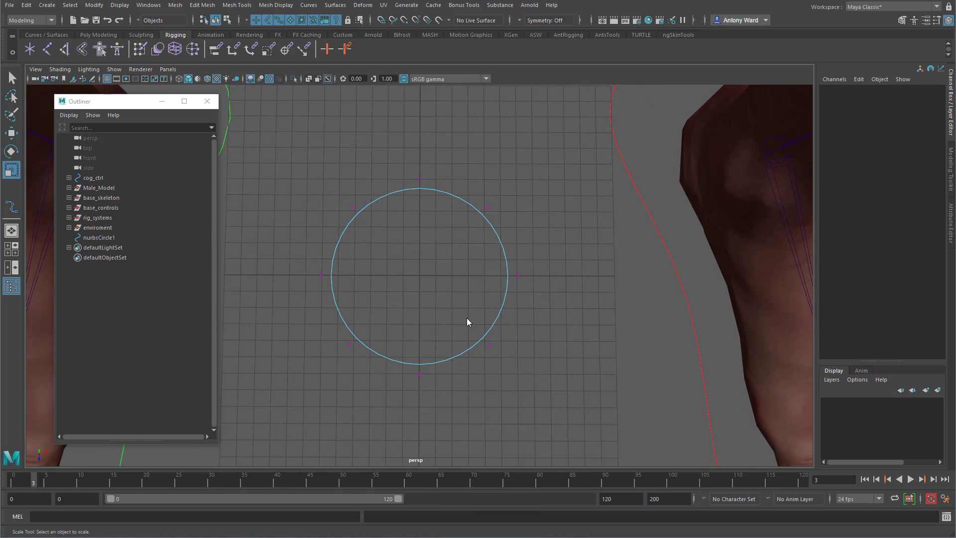
{"action": "left_click_drag", "start_coordinate": [308, 305], "coordinate": [527, 400]}
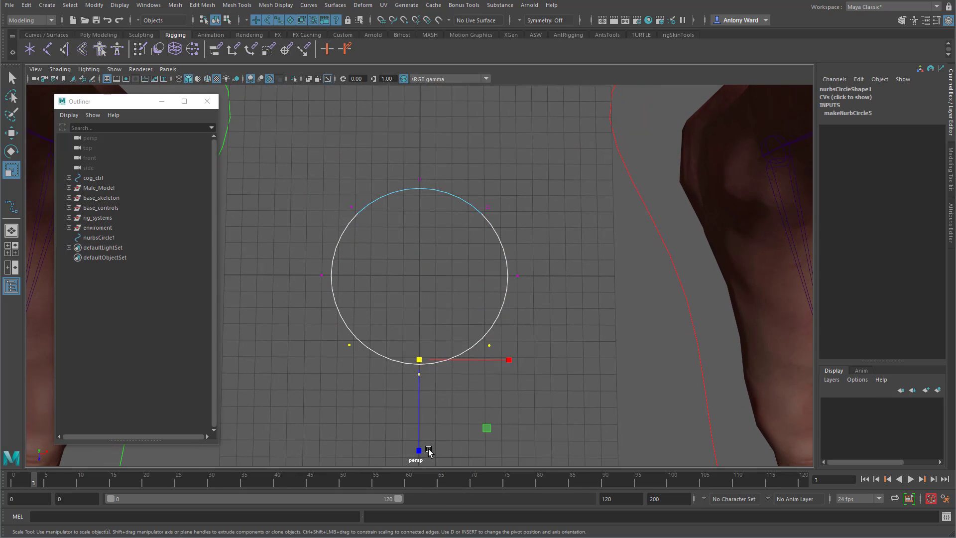
{"action": "left_click_drag", "start_coordinate": [429, 452], "coordinate": [420, 293]}
{"action": "key", "text": "w"}
{"action": "left_click_drag", "start_coordinate": [437, 287], "coordinate": [437, 295]}
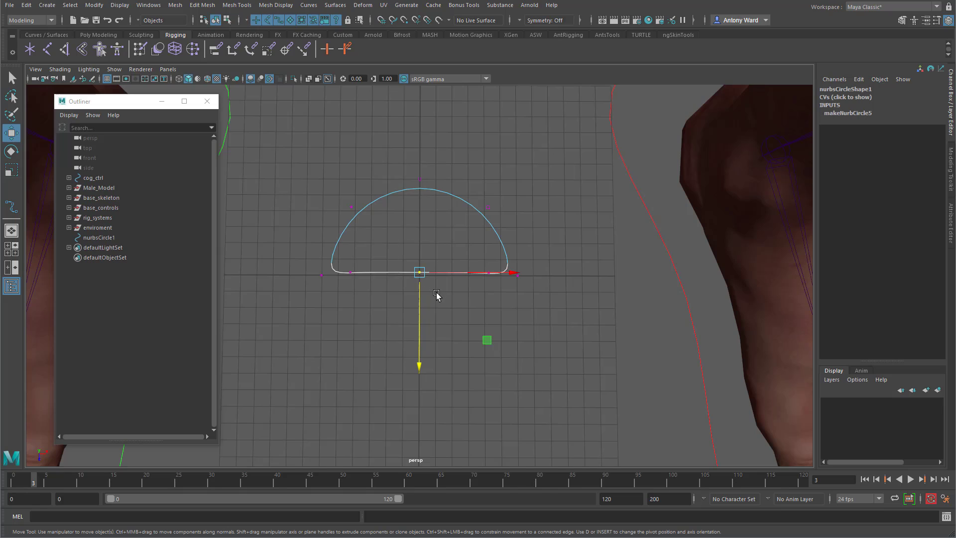
Lower the half-circle's arc by moving its upper control vertices towards the flat edge, and return to object selection.
{"action": "left_click_drag", "start_coordinate": [326, 159], "coordinate": [531, 228]}
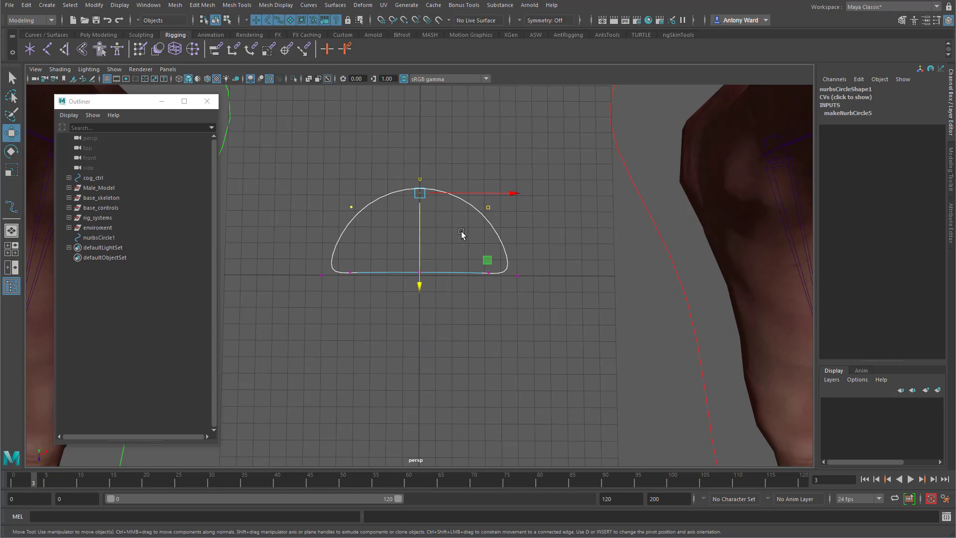
{"action": "left_click_drag", "start_coordinate": [417, 215], "coordinate": [420, 239]}
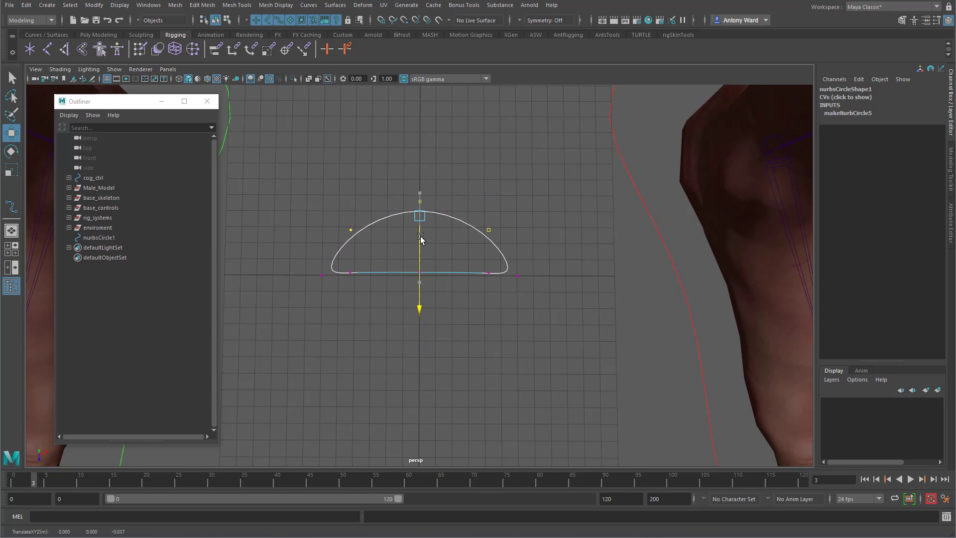
{"action": "key", "text": "r"}
{"action": "left_click_drag", "start_coordinate": [420, 304], "coordinate": [419, 290]}
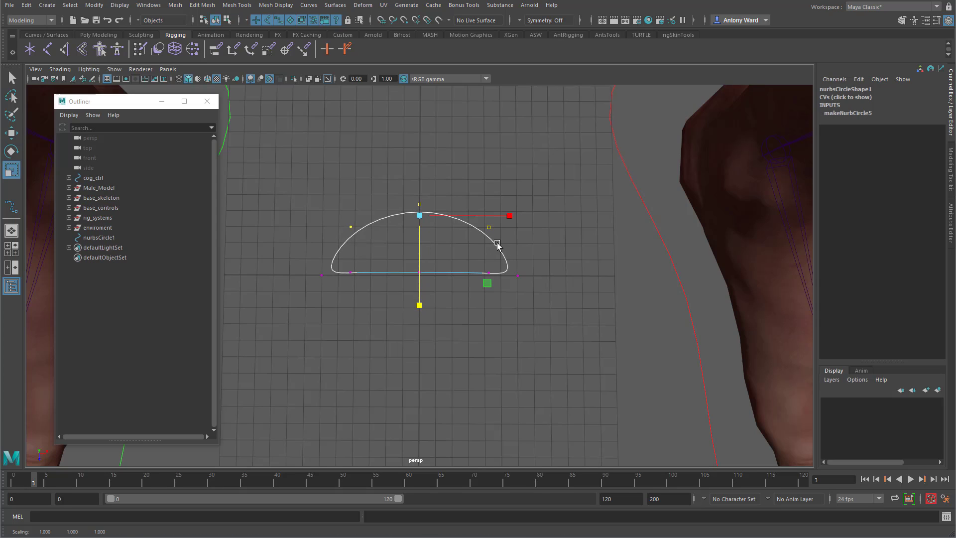
{"action": "mouse_move", "coordinate": [497, 245]}
{"action": "right_mouse_down"}
{"action": "mouse_move", "coordinate": [521, 235]}
{"action": "mouse_move", "coordinate": [508, 241]}
{"action": "right_mouse_up"}
{"action": "left_click", "coordinate": [516, 268]}
{"action": "left_click_drag", "start_coordinate": [516, 271], "coordinate": [507, 327], "text": "alt"}
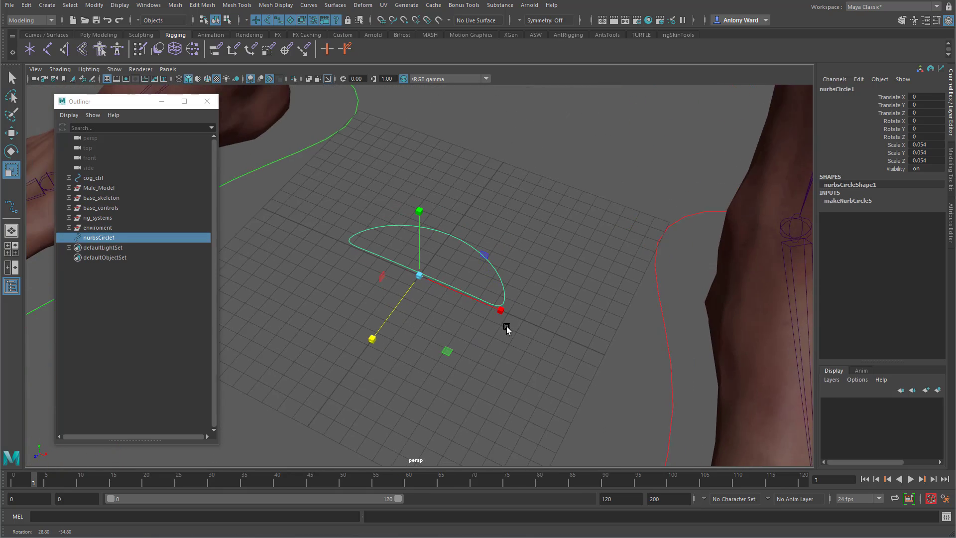
Center the half-circle curve's pivot.
{"action": "right_click_drag", "start_coordinate": [507, 327], "coordinate": [373, 273], "text": "alt"}
{"action": "middle_click_drag", "start_coordinate": [373, 274], "coordinate": [374, 284], "text": "alt"}
{"action": "right_click_drag", "start_coordinate": [375, 284], "coordinate": [483, 282], "text": "alt"}
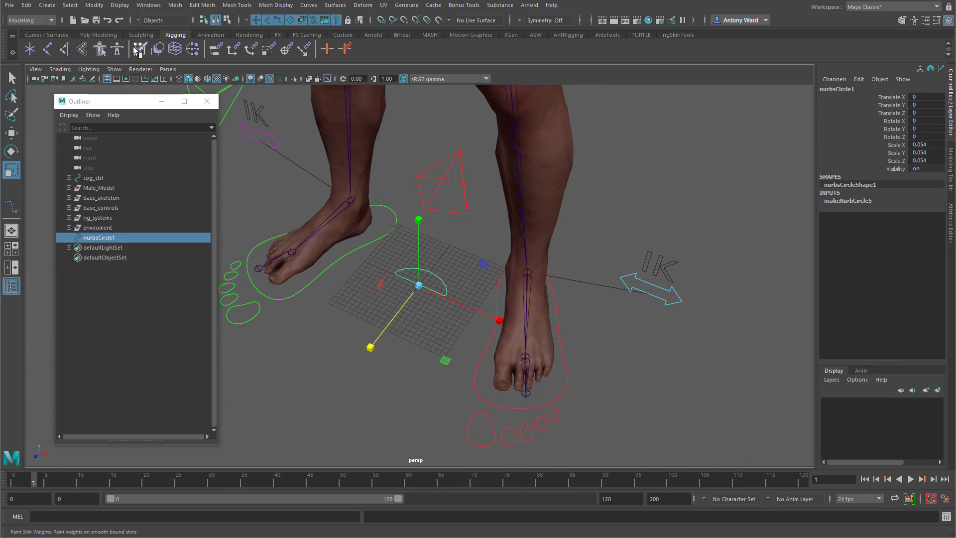
{"action": "left_click", "coordinate": [81, 7]}
{"action": "left_click", "coordinate": [128, 79]}
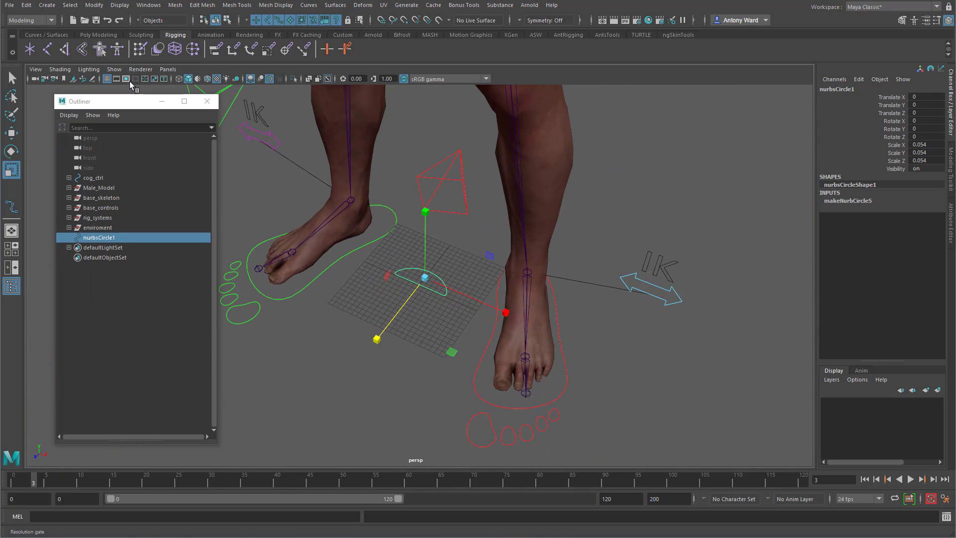
Snap the half-circle to the left eye control with a parent constraint on all axes, without maintaining offset.
{"action": "left_click_drag", "start_coordinate": [581, 341], "coordinate": [564, 336], "text": "alt"}
{"action": "right_click_drag", "start_coordinate": [563, 336], "coordinate": [288, 267], "text": "alt"}
{"action": "middle_click_drag", "start_coordinate": [357, 228], "coordinate": [413, 347], "text": "alt"}
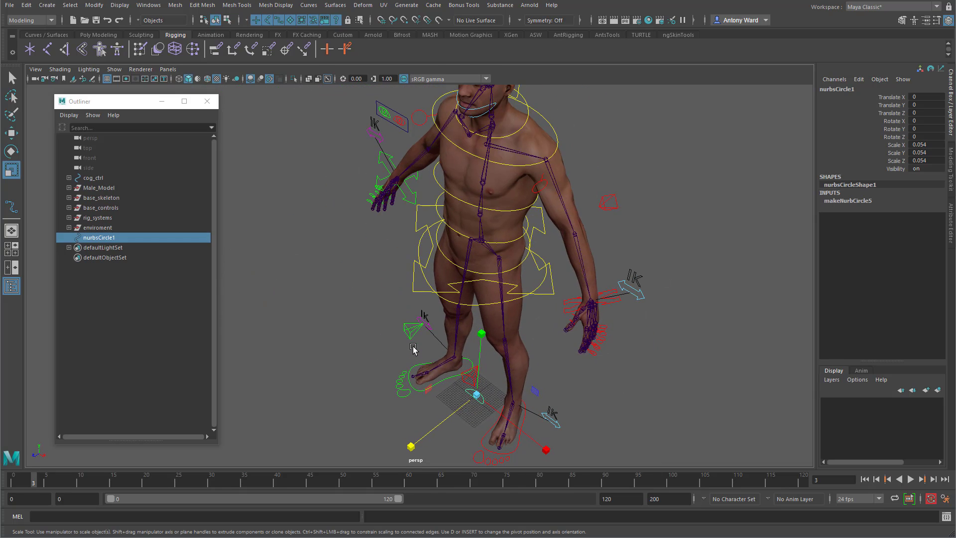
{"action": "key", "text": "w"}
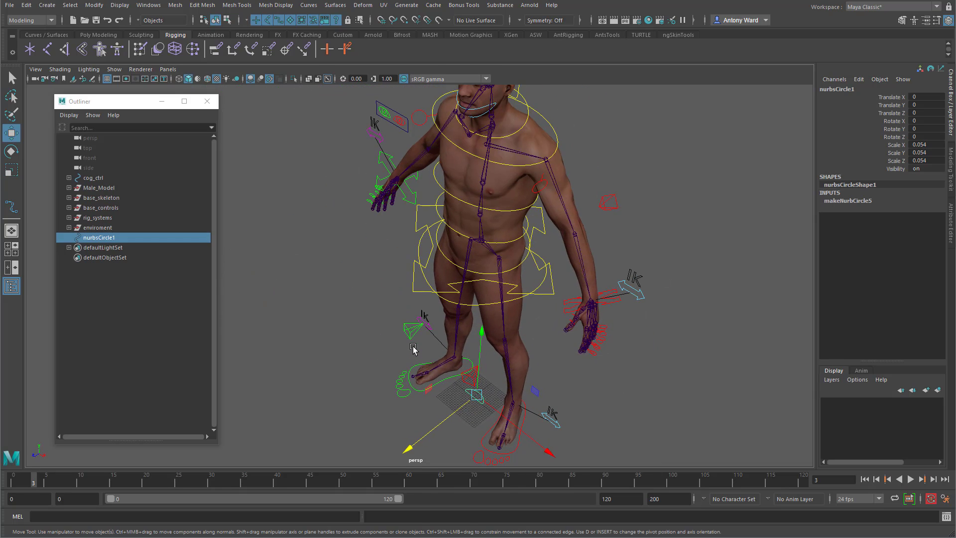
{"action": "left_click", "coordinate": [399, 121]}
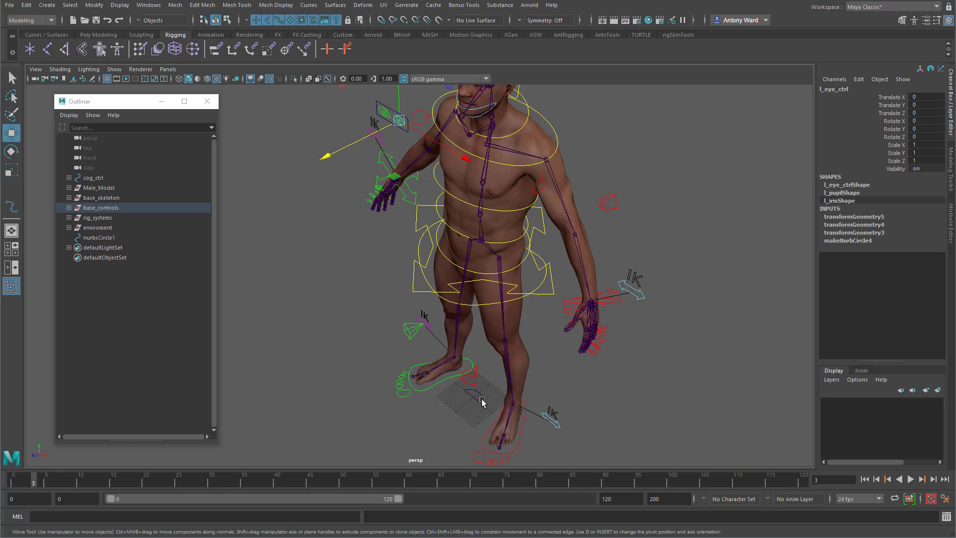
{"action": "left_click", "coordinate": [482, 401]}
{"action": "key", "text": "space"}
{"action": "left_click", "coordinate": [506, 436]}
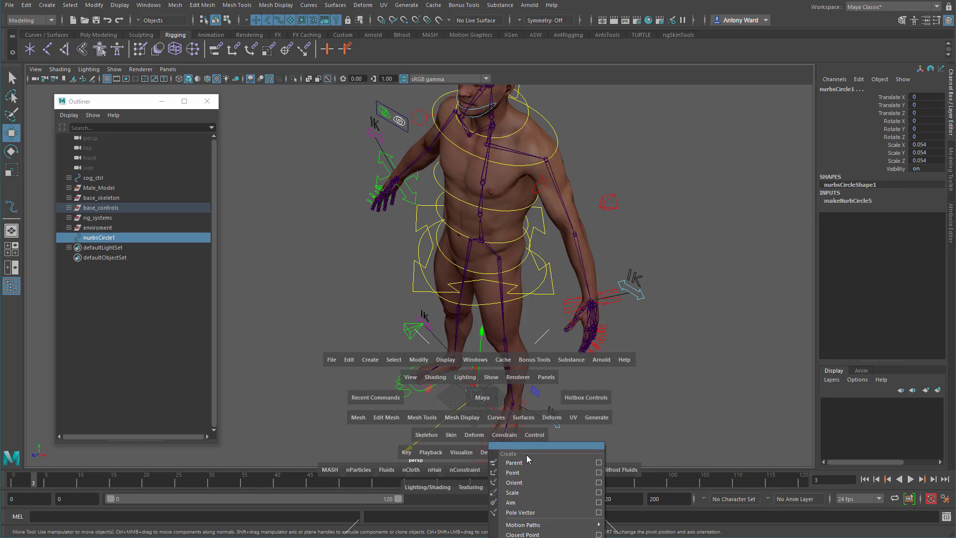
{"action": "left_click", "coordinate": [596, 464]}
{"action": "left_click", "coordinate": [743, 281]}
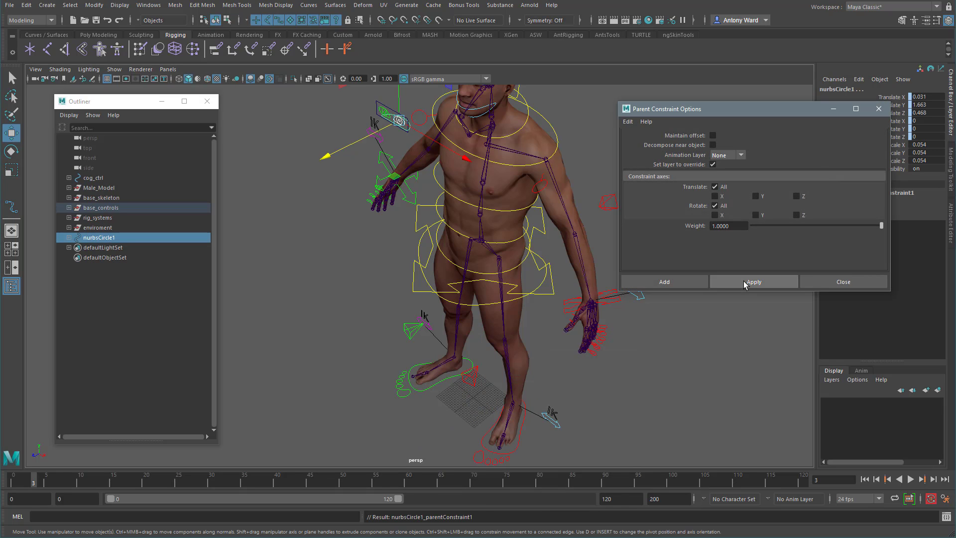
{"action": "left_click", "coordinate": [836, 285]}
Delete the parent constraint under nurbsCircle1, leaving the half-circle in place at the look-at control.
{"action": "left_click_drag", "start_coordinate": [369, 359], "coordinate": [390, 329], "text": "alt"}
{"action": "middle_click_drag", "start_coordinate": [391, 328], "coordinate": [381, 448], "text": "alt"}
{"action": "right_click_drag", "start_coordinate": [398, 318], "coordinate": [515, 309], "text": "alt"}
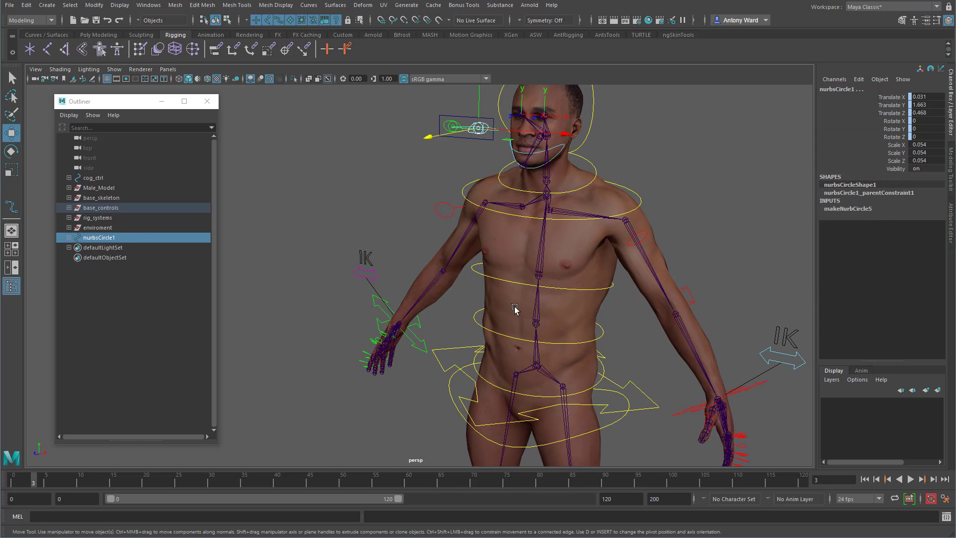
{"action": "middle_click_drag", "start_coordinate": [514, 309], "coordinate": [459, 451], "text": "alt"}
{"action": "right_click_drag", "start_coordinate": [533, 345], "coordinate": [567, 344], "text": "alt"}
{"action": "left_click", "coordinate": [70, 237]}
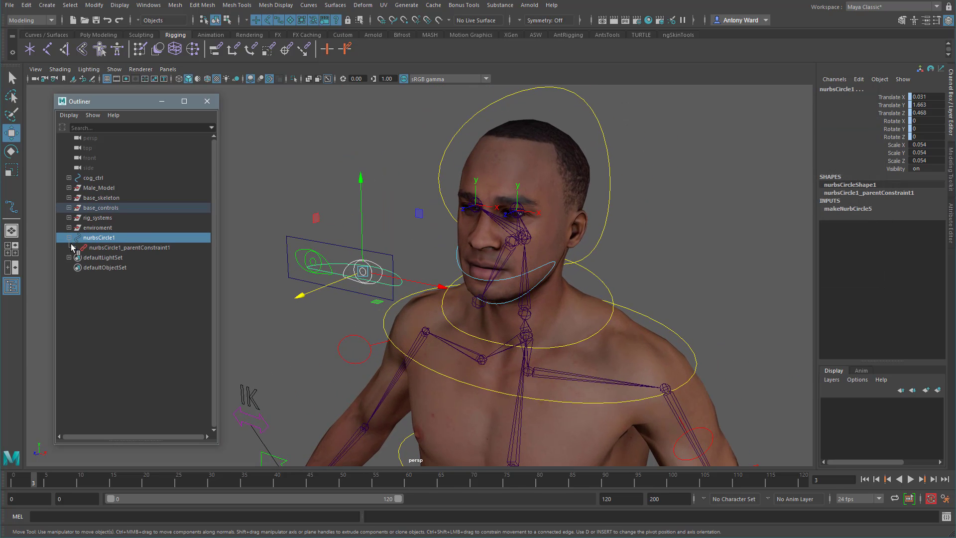
{"action": "left_click", "coordinate": [117, 249]}
{"action": "key", "text": "Delete"}
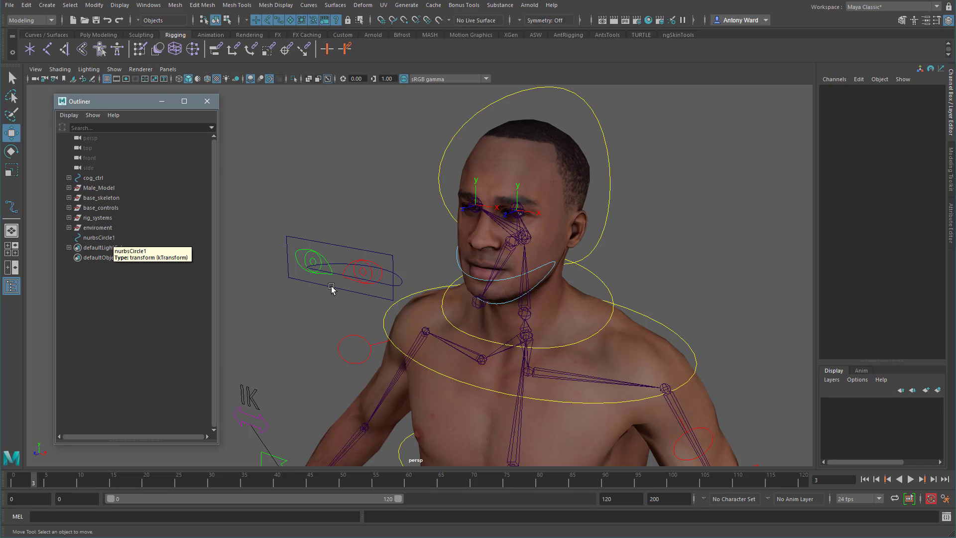
Rotate the half-circle 90 degrees in X so that it stands upright facing forward.
{"action": "left_click", "coordinate": [400, 282]}
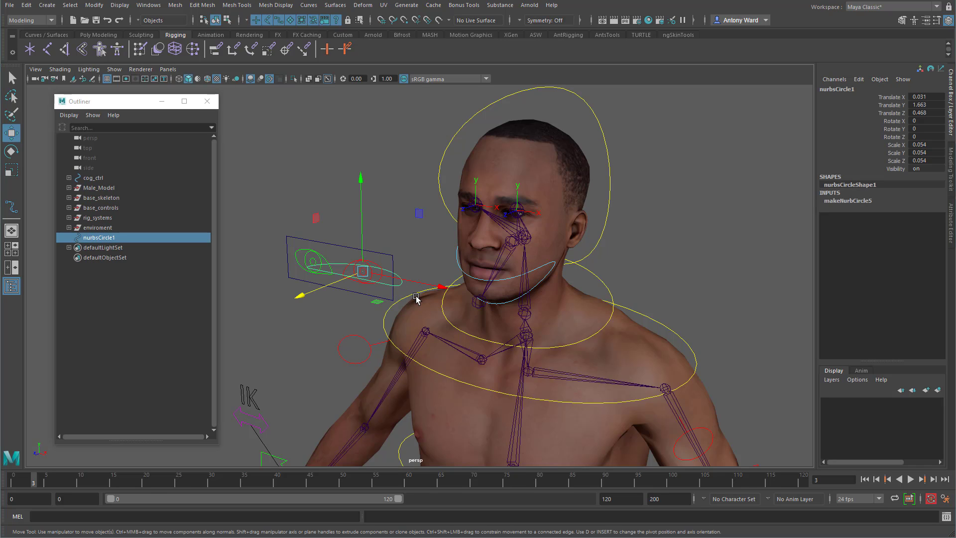
{"action": "scroll", "coordinate": [416, 298], "scroll_direction": "up", "scroll_amount": 3}
{"action": "left_click_drag", "start_coordinate": [596, 327], "coordinate": [445, 320], "text": "alt"}
{"action": "key", "text": "e"}
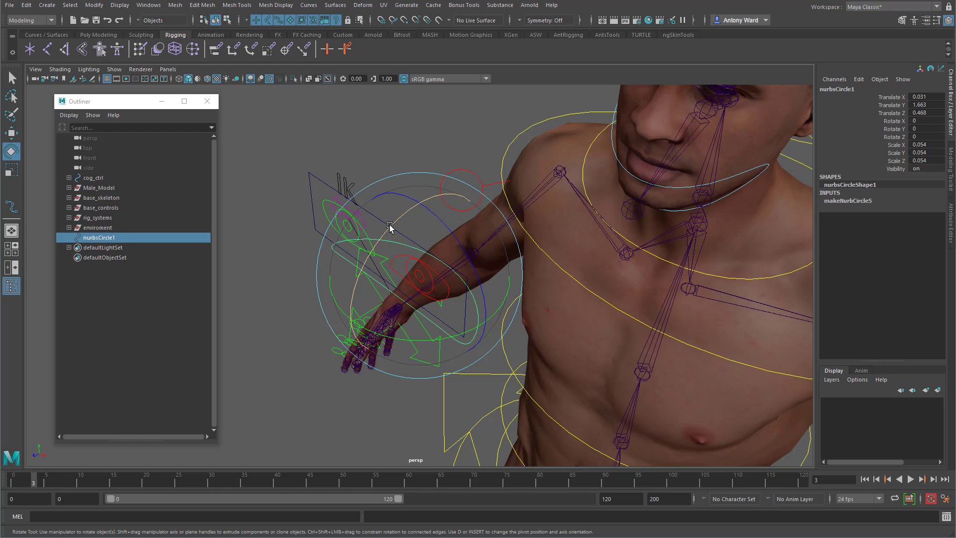
{"action": "left_click_drag", "start_coordinate": [391, 228], "coordinate": [357, 277]}
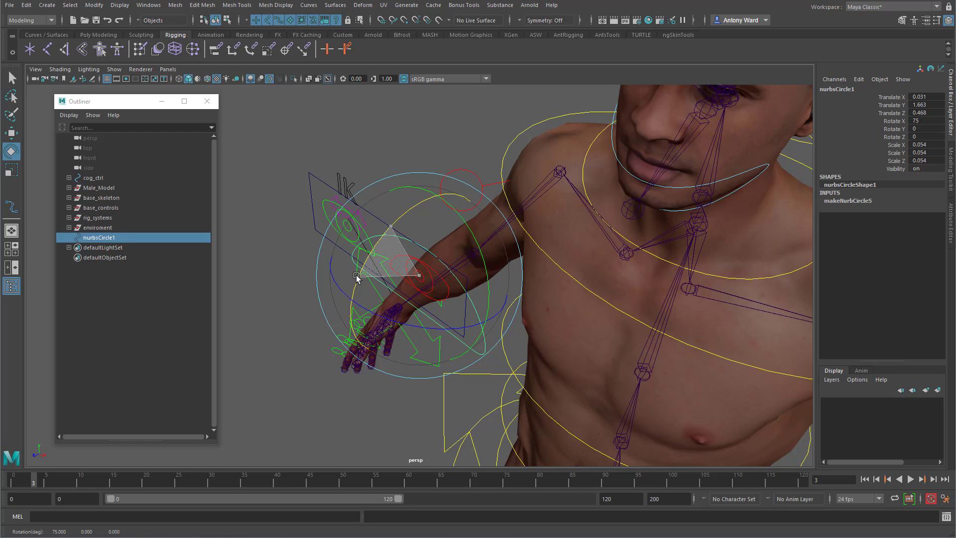
{"action": "left_click_drag", "start_coordinate": [417, 317], "coordinate": [538, 246], "text": "alt"}
Scale the half-circle to about 0.016 and move it beside the look-at rectangle, at about X 0.085 and Y 1.67.
{"action": "key", "text": "r"}
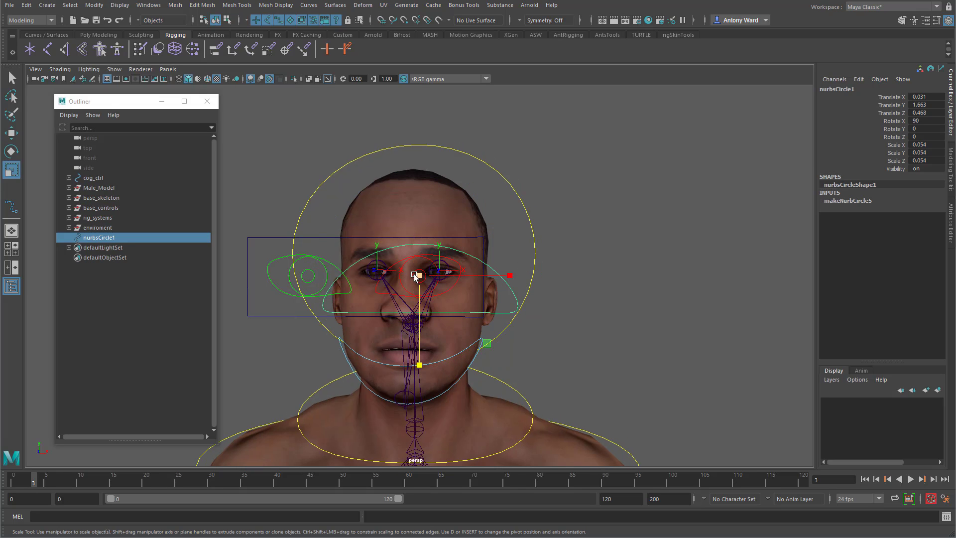
{"action": "left_click_drag", "start_coordinate": [419, 276], "coordinate": [346, 286]}
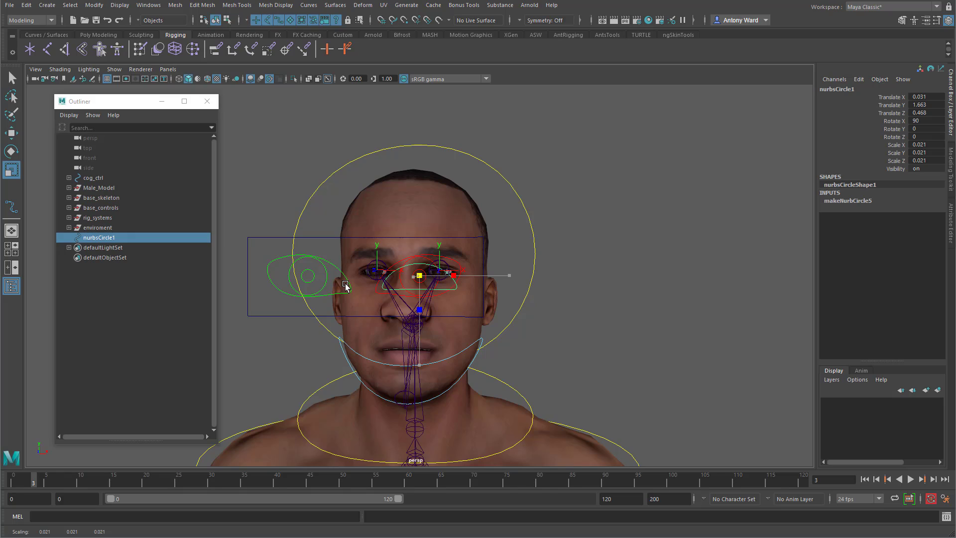
{"action": "key", "text": "w"}
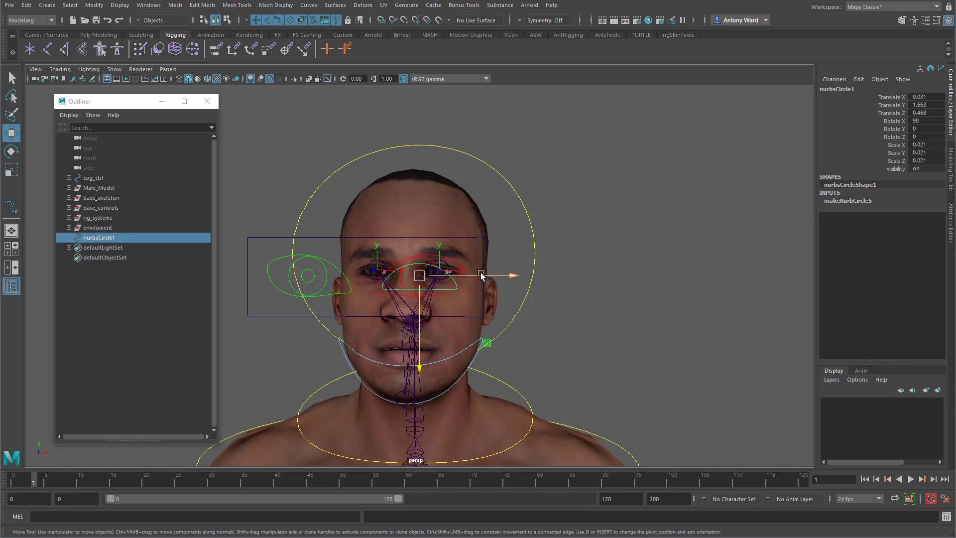
{"action": "left_click_drag", "start_coordinate": [483, 275], "coordinate": [589, 277]}
{"action": "key", "text": "r"}
{"action": "left_click_drag", "start_coordinate": [525, 279], "coordinate": [513, 301]}
{"action": "key", "text": "w"}
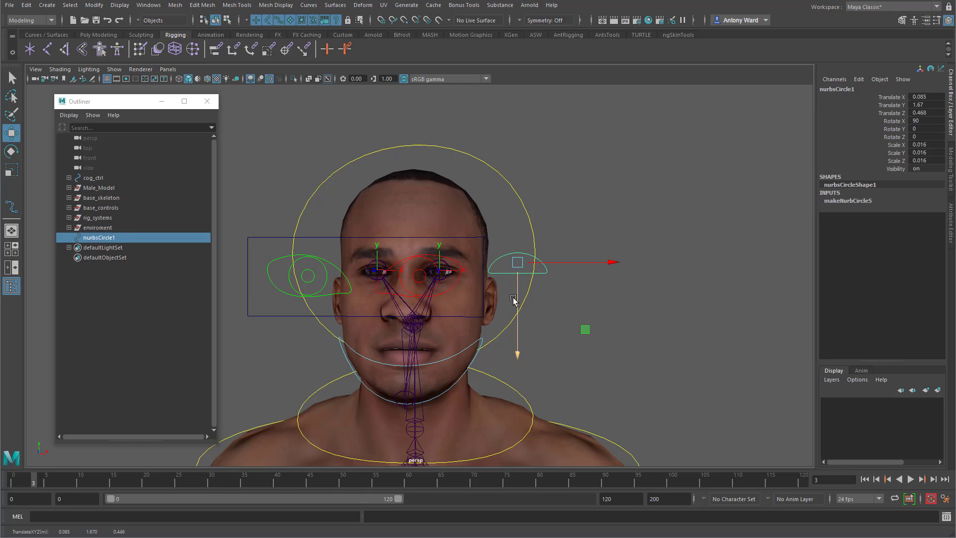
Duplicate the half-circle and freeze the transformations of both curves.
{"action": "key", "text": "ctrl+d"}
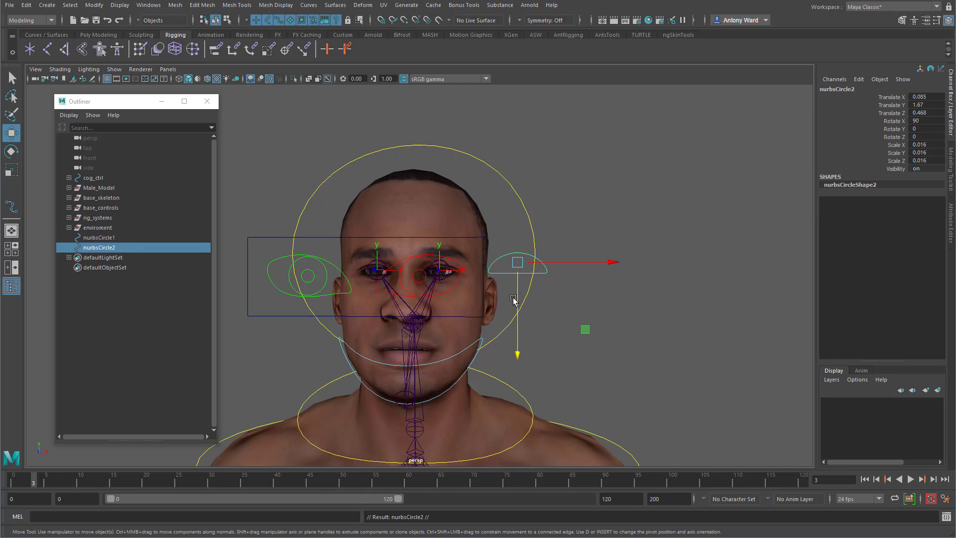
{"action": "left_click", "coordinate": [99, 238], "text": "ctrl"}
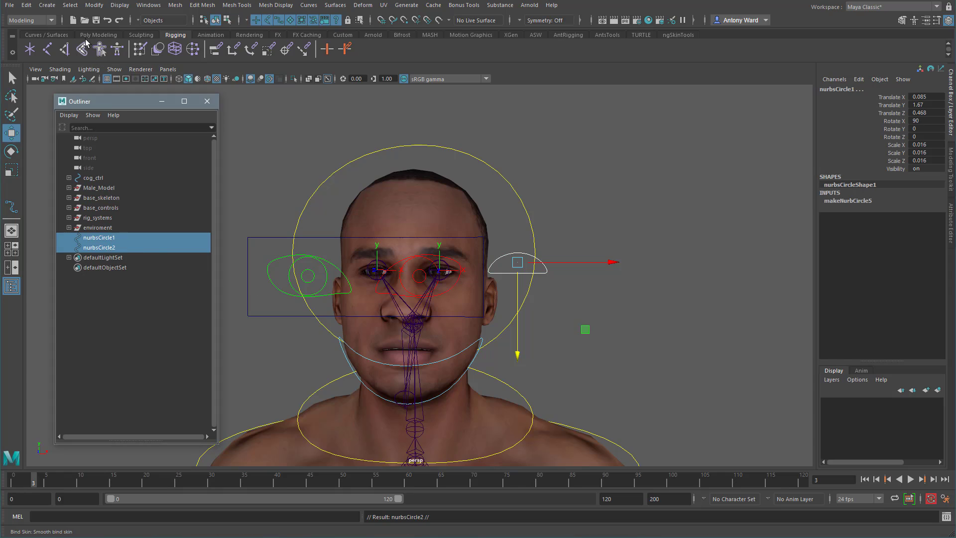
{"action": "left_click", "coordinate": [93, 5]}
{"action": "left_click", "coordinate": [124, 40]}
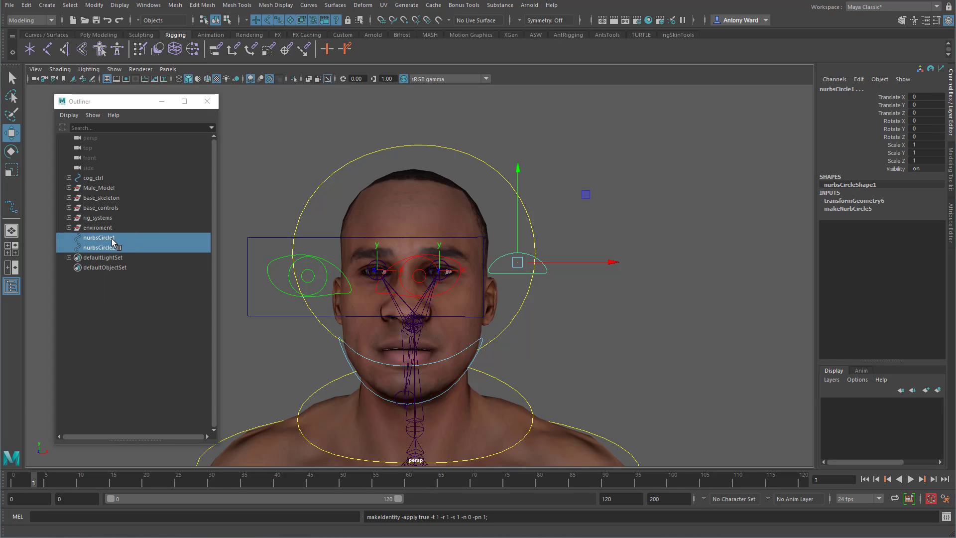
Flip the duplicate nurbsCircle2 vertically by setting its Scale Y to -1.
{"action": "left_click", "coordinate": [608, 320]}
{"action": "left_click_drag", "start_coordinate": [516, 241], "coordinate": [521, 264]}
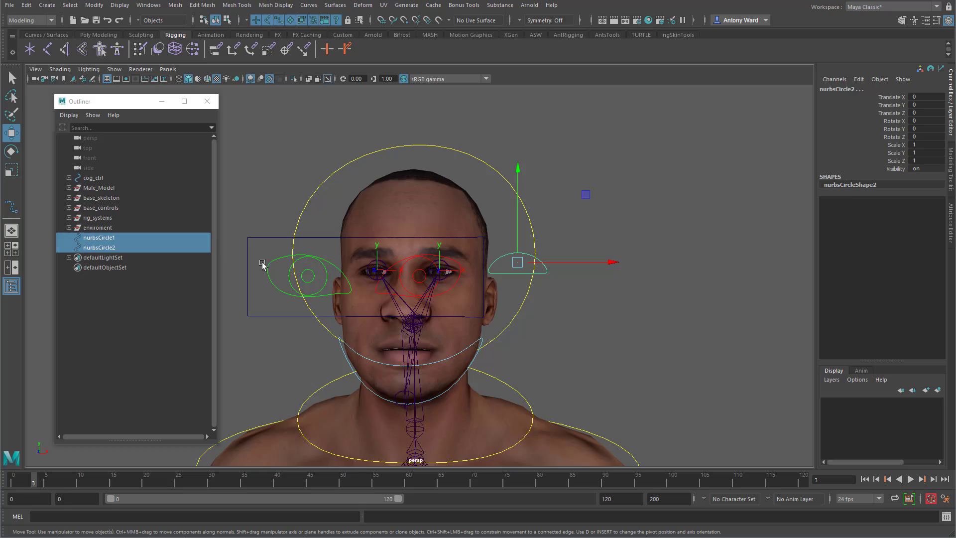
{"action": "left_click", "coordinate": [139, 248]}
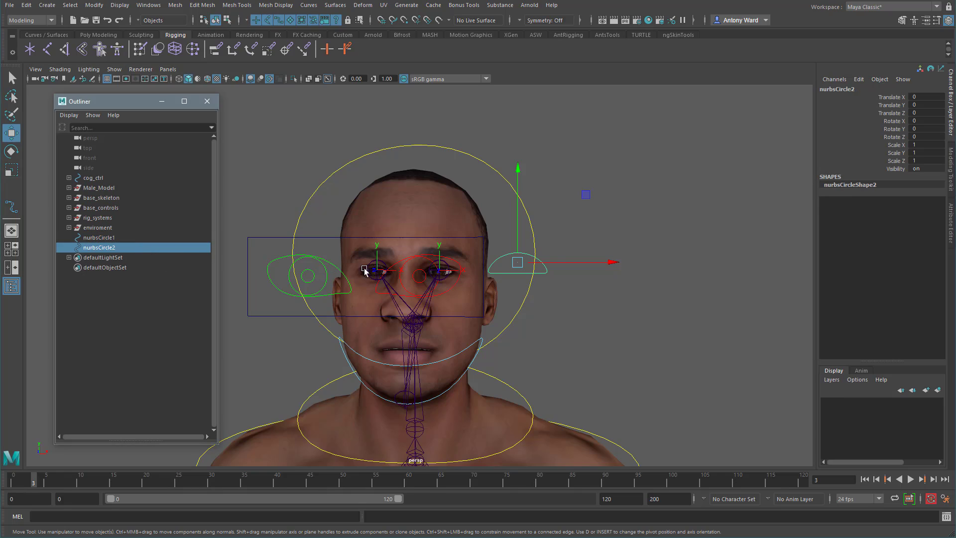
{"action": "left_click", "coordinate": [925, 154]}
{"action": "type", "text": "-1"}
{"action": "key", "text": "Return"}
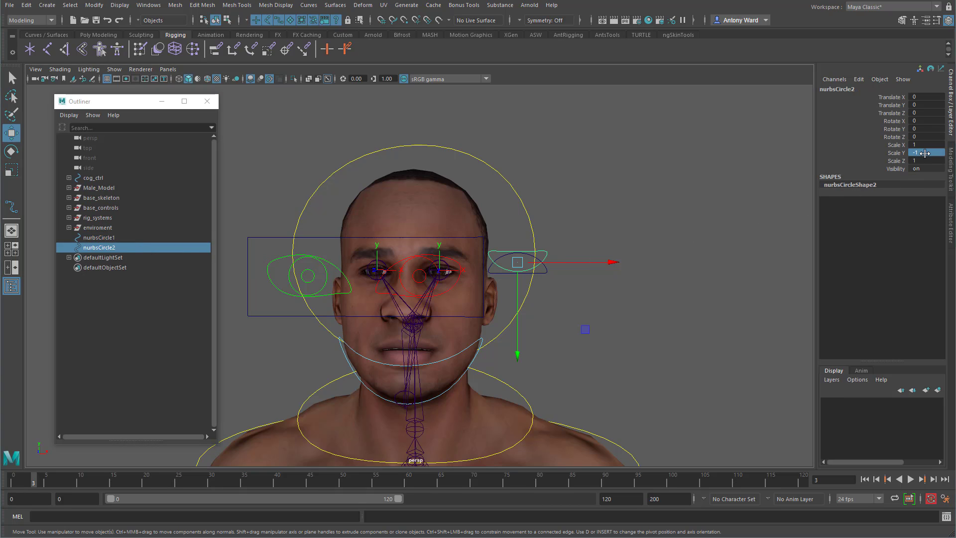
Move the flipped half-circle down to about Translate Y -0.024 and raise the original half-circle to about 0.007.
{"action": "left_click_drag", "start_coordinate": [518, 353], "coordinate": [518, 331]}
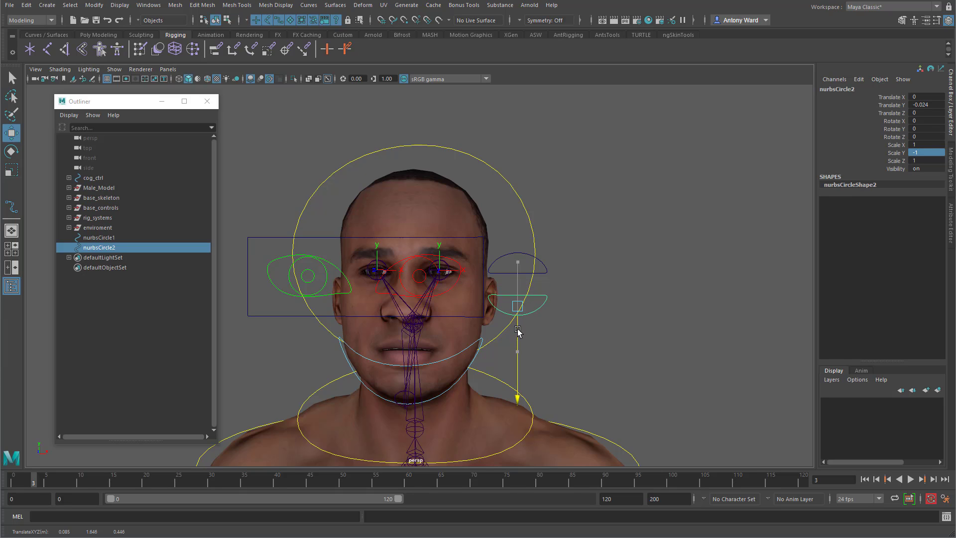
{"action": "left_click", "coordinate": [514, 254]}
{"action": "left_click_drag", "start_coordinate": [518, 224], "coordinate": [519, 211]}
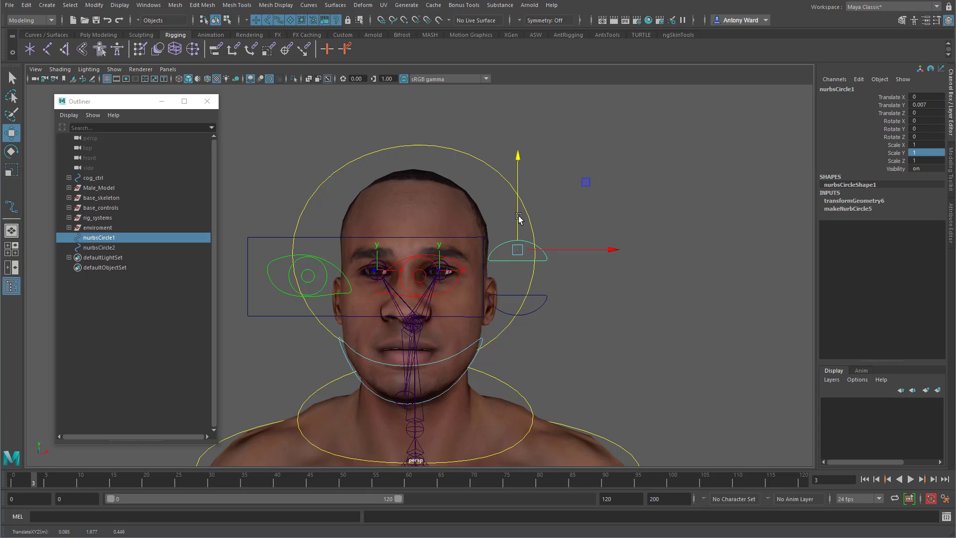
Select both half-circle curves and freeze their transformations.
{"action": "left_click_drag", "start_coordinate": [558, 310], "coordinate": [497, 280], "text": "alt"}
{"action": "left_click", "coordinate": [495, 315], "text": "shift"}
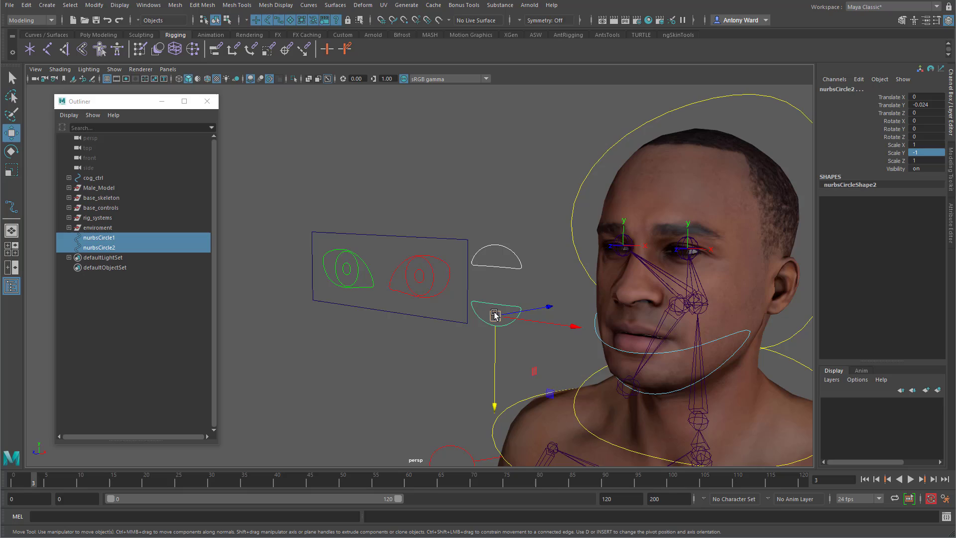
{"action": "left_click", "coordinate": [94, 4]}
{"action": "left_click", "coordinate": [119, 46]}
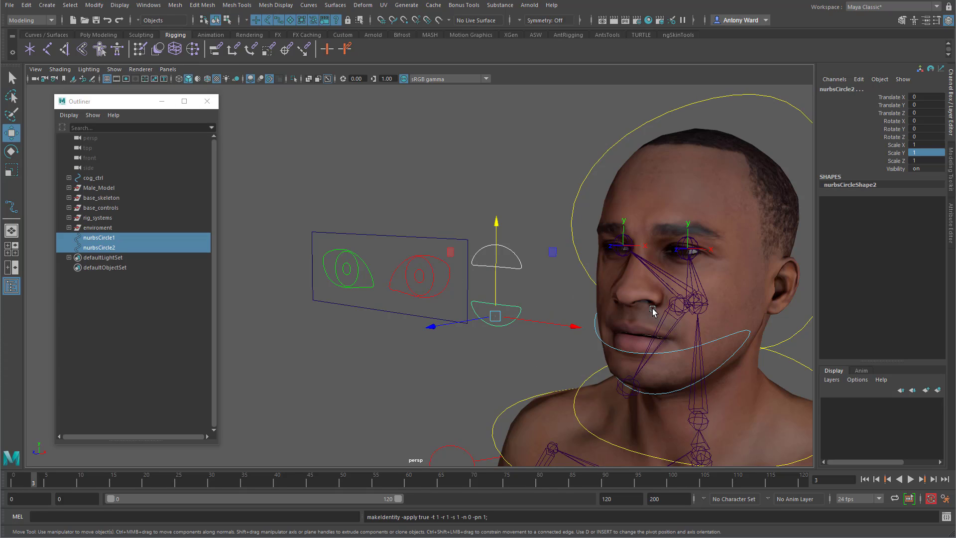
Rename the upper half-circle nurbsCircle1 to l_eyelid_upper_ctrl.
{"action": "left_click", "coordinate": [94, 238]}
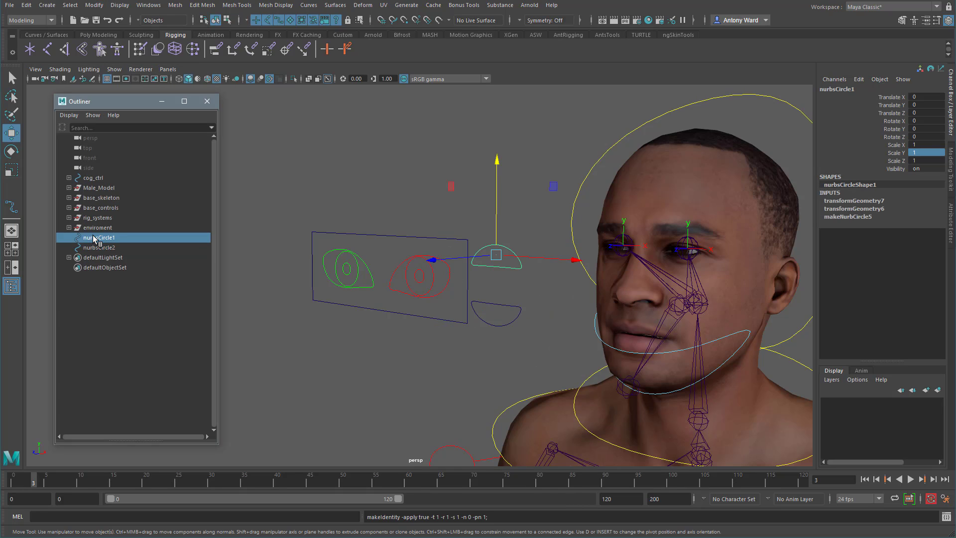
{"action": "double_click", "coordinate": [102, 239]}
{"action": "type", "text": "l_eyelid_upper_ctrl"}
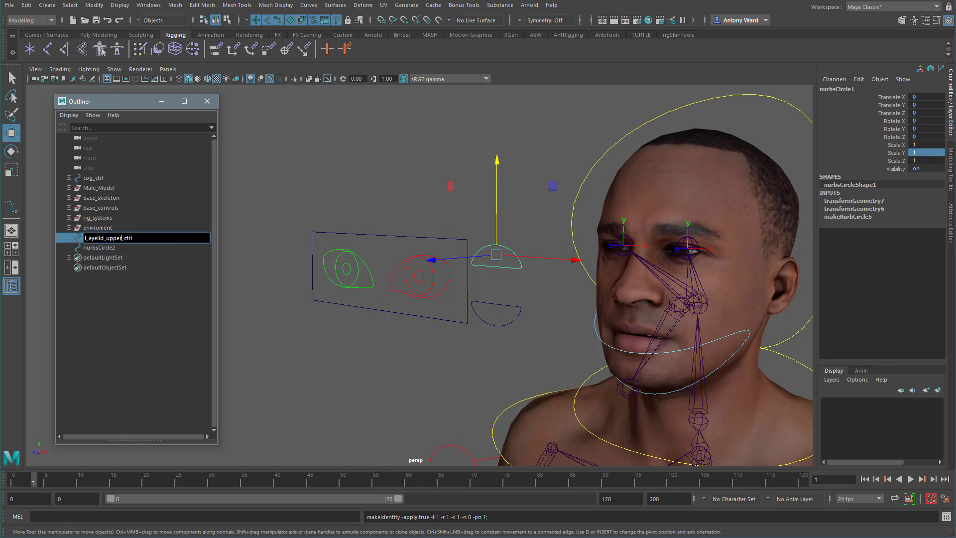
{"action": "key", "text": "Return"}
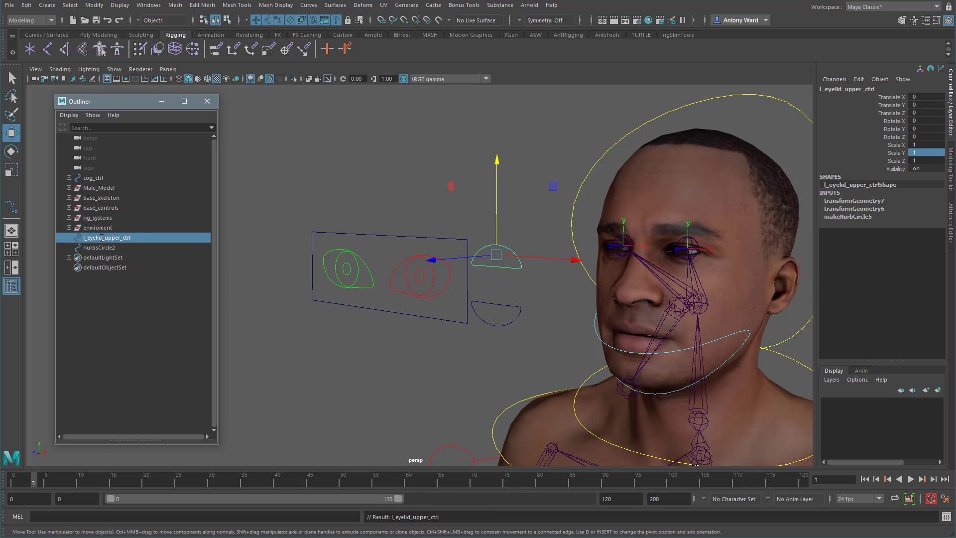
Rename the lower half-circle nurbsCircle2 to l_eyelid_lower_ctrl, reusing the upper control's name with "upper" replaced by "lower".
{"action": "double_click", "coordinate": [102, 238]}
{"action": "key", "text": "ctrl+c"}
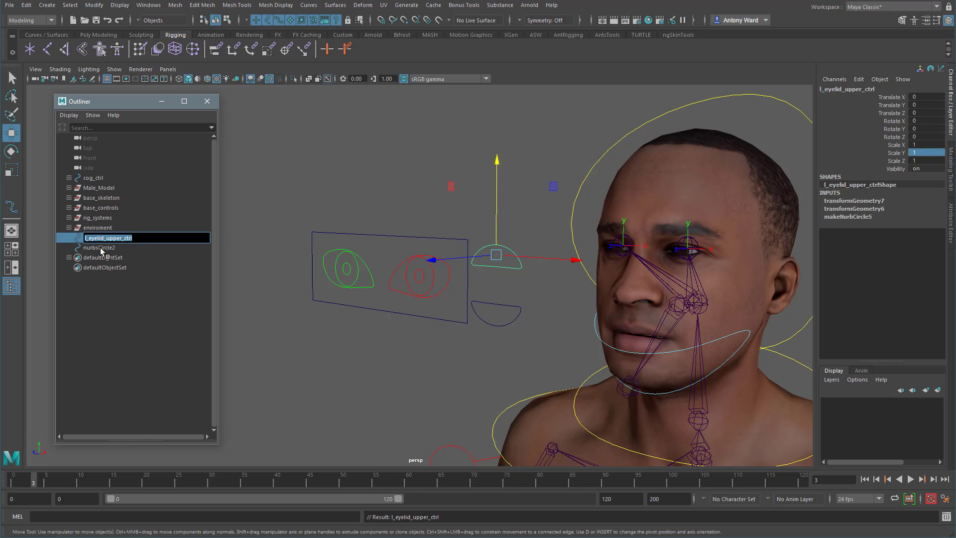
{"action": "double_click", "coordinate": [100, 248]}
{"action": "key", "text": "ctrl+v"}
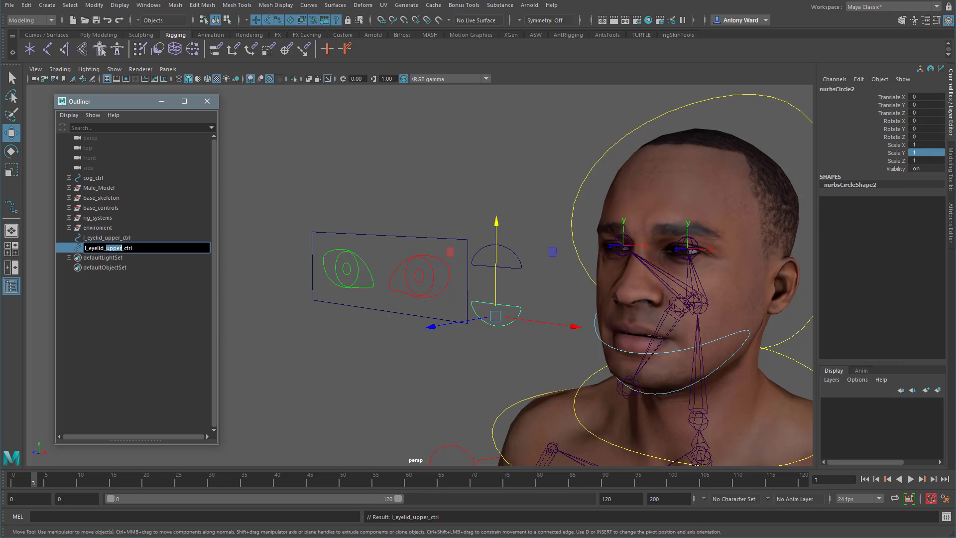
{"action": "type", "text": "low"}
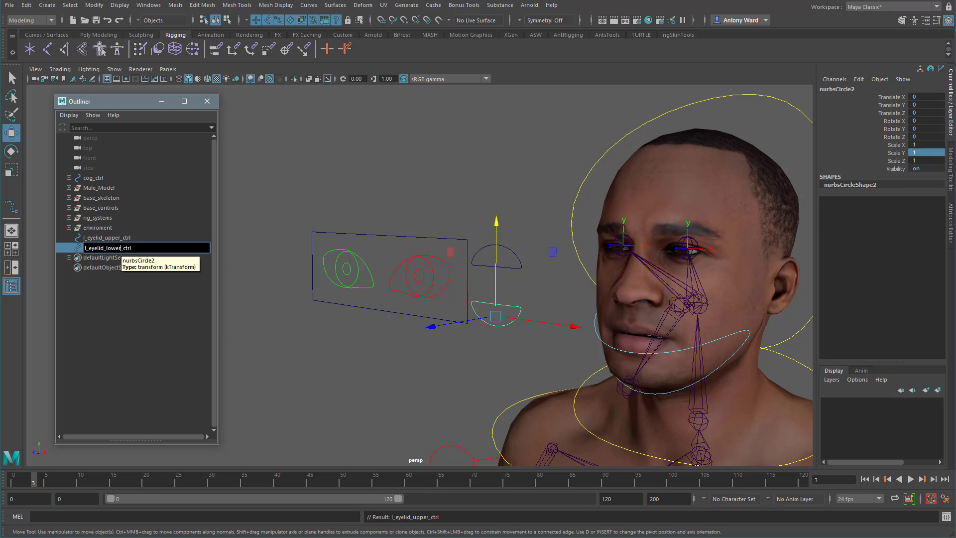
{"action": "key", "text": "Return"}
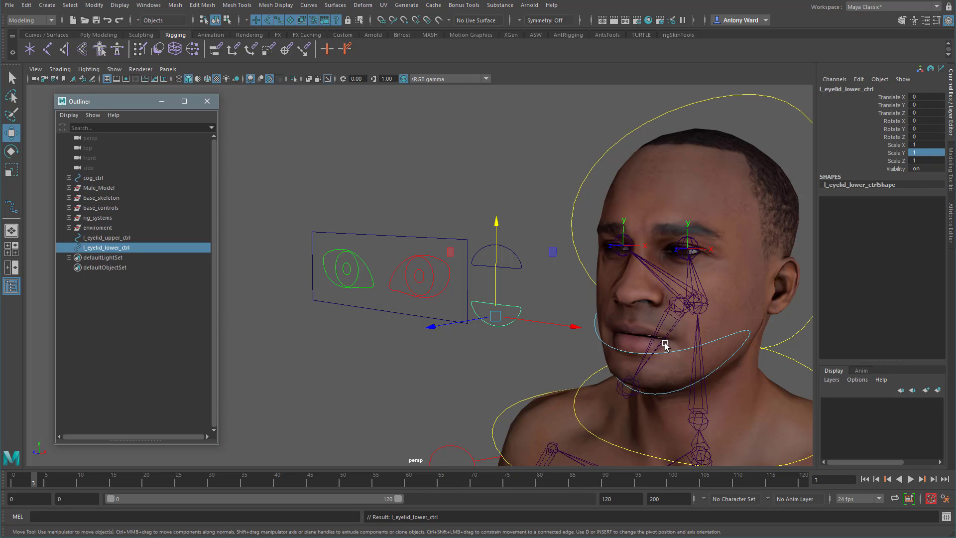
Delete the construction history of l_eyelid_upper_ctrl and l_eyelid_lower_ctrl.
{"action": "left_click_drag", "start_coordinate": [538, 294], "coordinate": [506, 289], "text": "alt"}
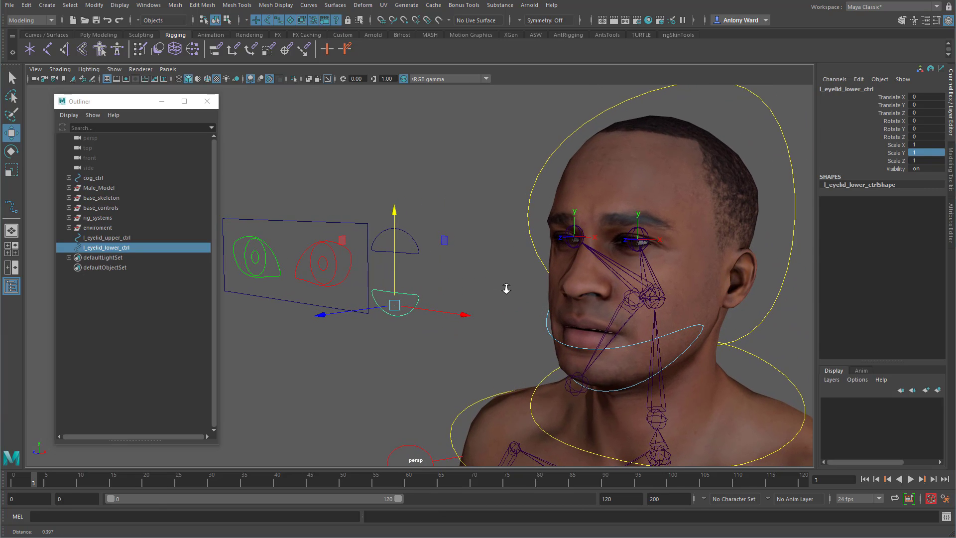
{"action": "left_click_drag", "start_coordinate": [424, 231], "coordinate": [404, 246]}
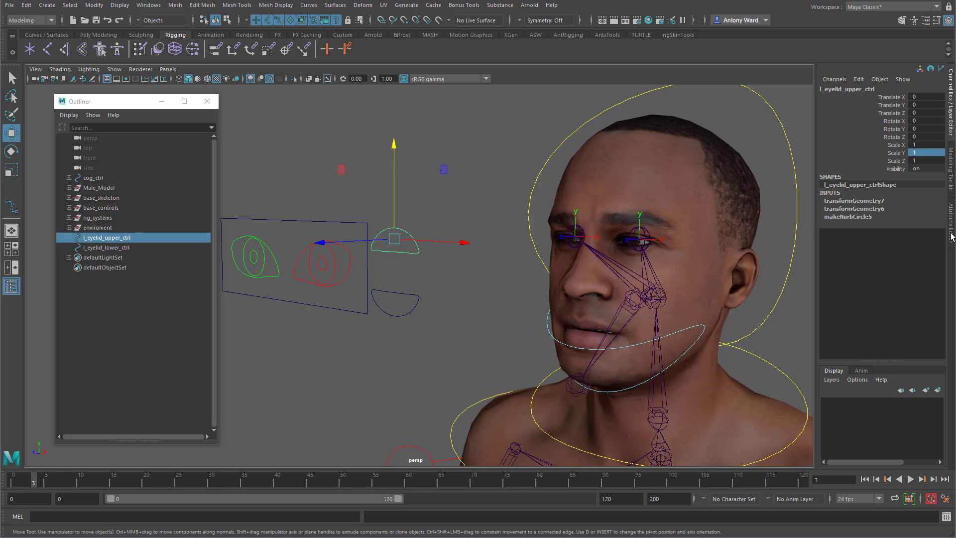
{"action": "left_click", "coordinate": [376, 284]}
{"action": "left_click", "coordinate": [26, 5]}
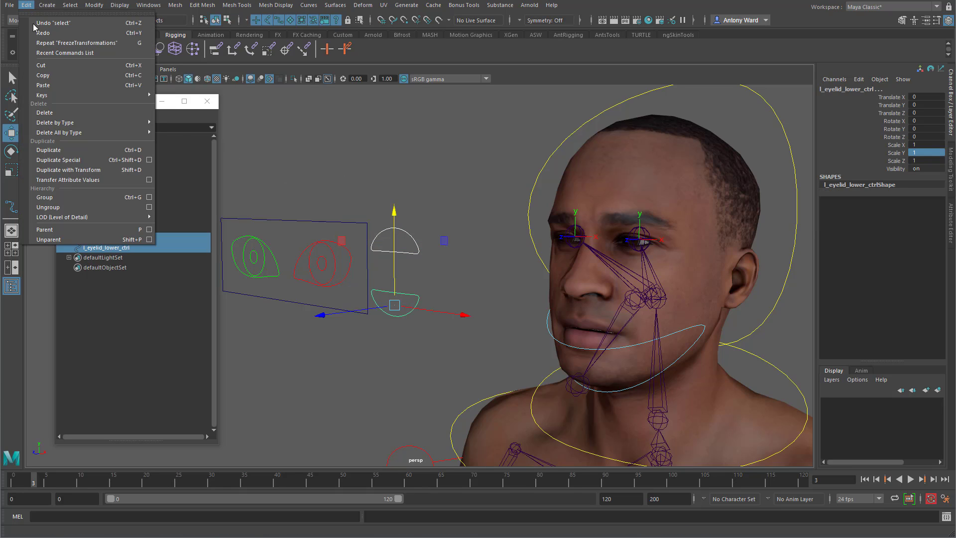
{"action": "mouse_move", "coordinate": [81, 131]}
{"action": "left_click", "coordinate": [193, 133]}
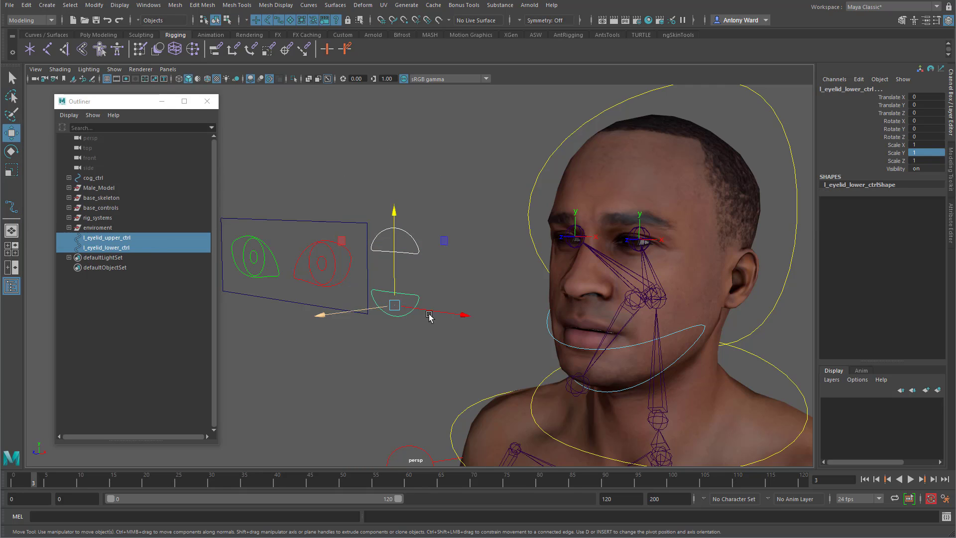
Enable drawing overrides on the l_eyelid_upper_ctrl transform and set its index color to red.
{"action": "left_click", "coordinate": [419, 242]}
{"action": "left_click", "coordinate": [949, 229]}
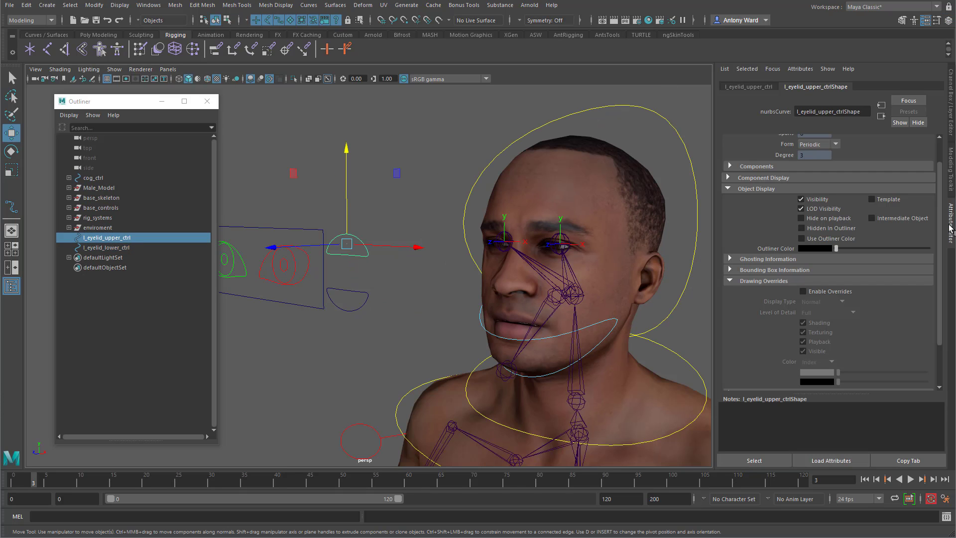
{"action": "left_click", "coordinate": [749, 87]}
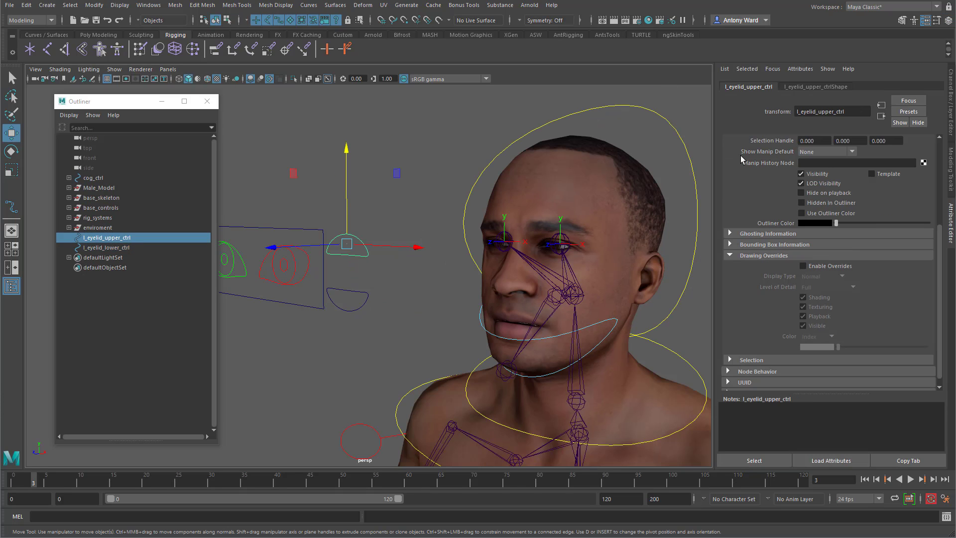
{"action": "left_click", "coordinate": [830, 266]}
{"action": "left_click_drag", "start_coordinate": [847, 346], "coordinate": [875, 348]}
Enable drawing overrides on the l_eyelid_lower_ctrl transform, set its index color to red, and clear the selection.
{"action": "left_click", "coordinate": [358, 305]}
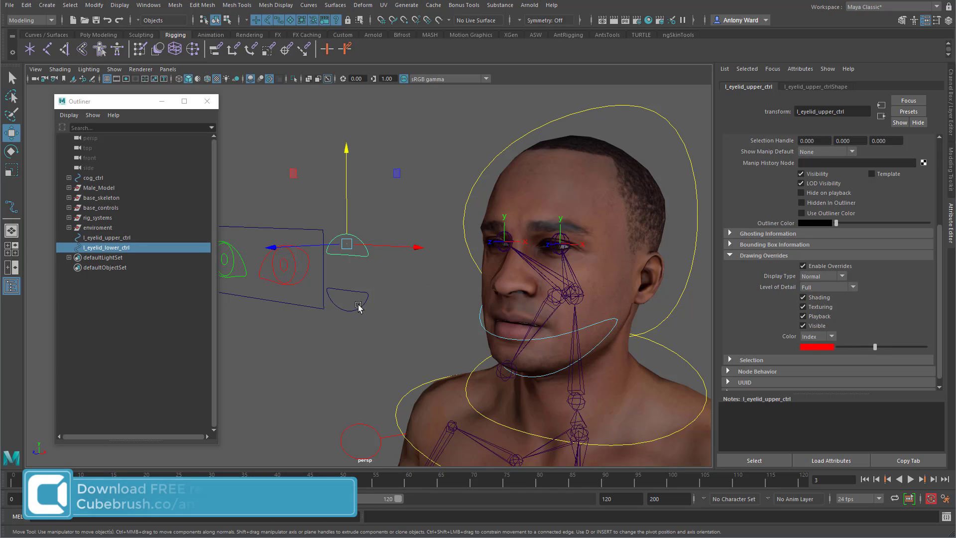
{"action": "left_click", "coordinate": [832, 268]}
{"action": "left_click_drag", "start_coordinate": [846, 348], "coordinate": [875, 348]}
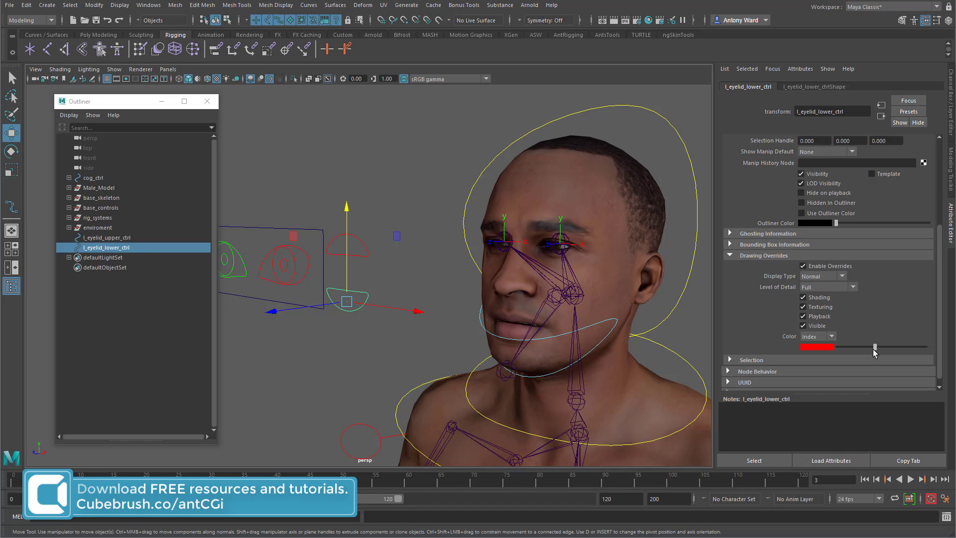
{"action": "left_click", "coordinate": [370, 187]}
Select the l_eyelid_upper joint on the head and reveal it in the Outliner hierarchy.
{"action": "middle_click_drag", "start_coordinate": [498, 312], "coordinate": [474, 309], "text": "alt"}
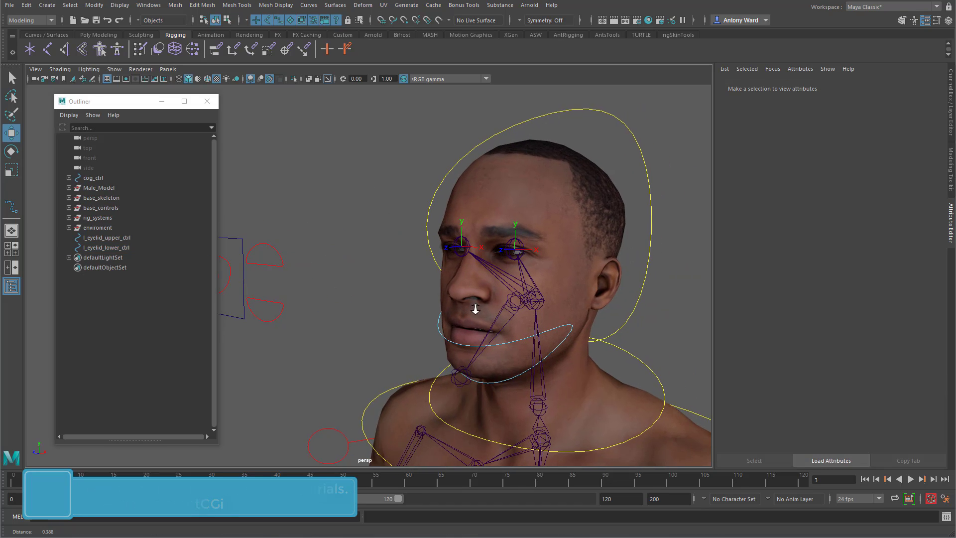
{"action": "scroll", "coordinate": [474, 310], "scroll_direction": "up", "scroll_amount": 2}
{"action": "left_click", "coordinate": [566, 243]}
{"action": "right_click", "coordinate": [107, 267]}
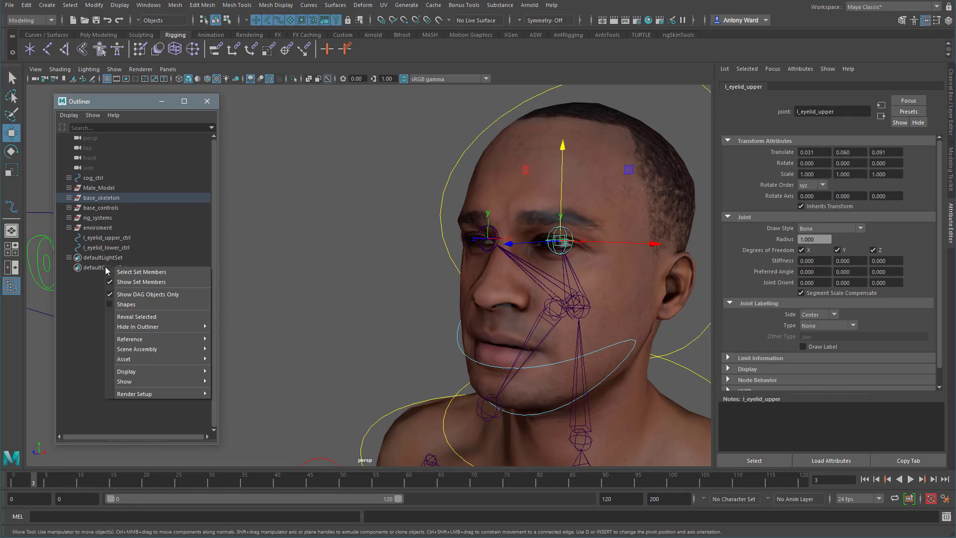
{"action": "left_click", "coordinate": [143, 316]}
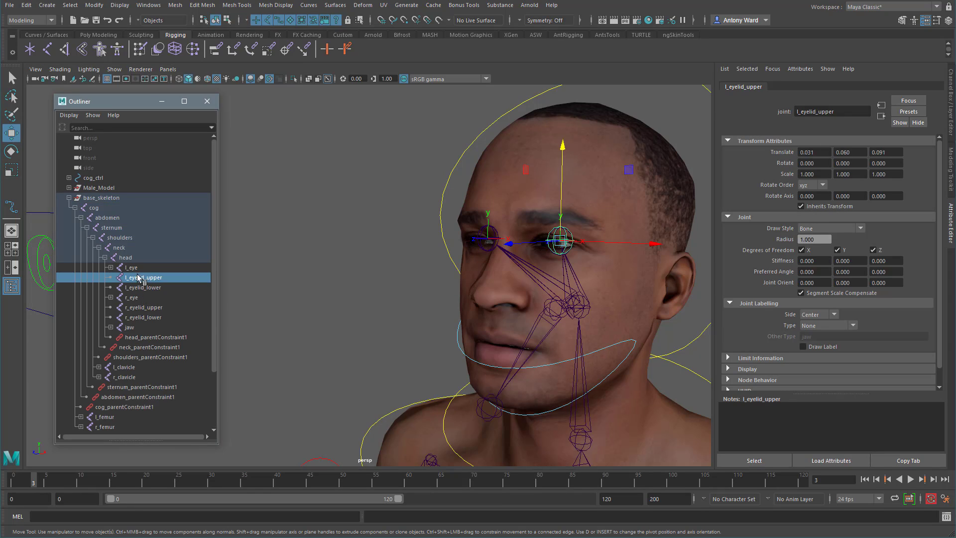
Turn off the local rotation axes display for the l_eye and r_eye joints.
{"action": "left_click", "coordinate": [131, 268]}
{"action": "left_click", "coordinate": [139, 297], "text": "ctrl"}
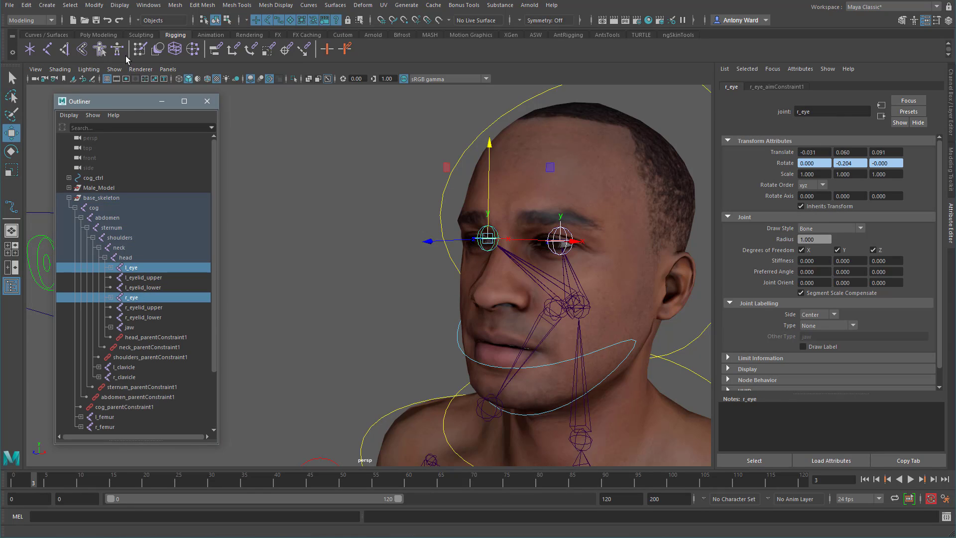
{"action": "left_click", "coordinate": [119, 5]}
{"action": "mouse_move", "coordinate": [149, 120]}
{"action": "left_click", "coordinate": [331, 132]}
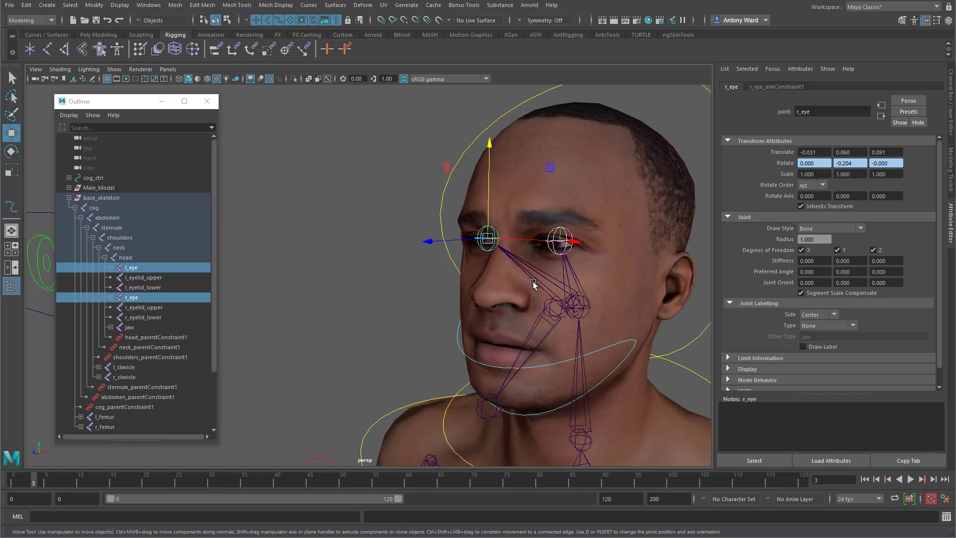
Display the local rotation axes of the l_eyelid_upper and l_eyelid_lower joints.
{"action": "left_click", "coordinate": [143, 277]}
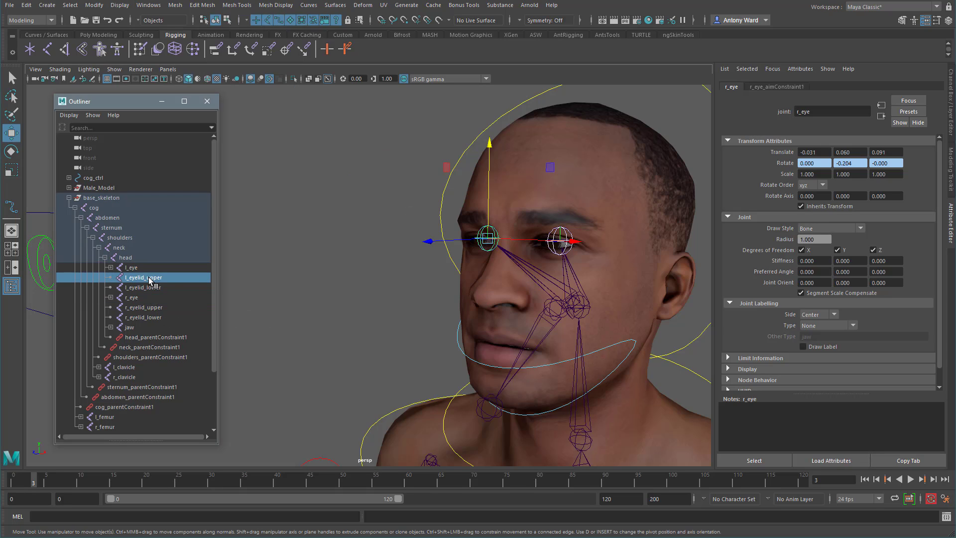
{"action": "left_click", "coordinate": [149, 288], "text": "ctrl"}
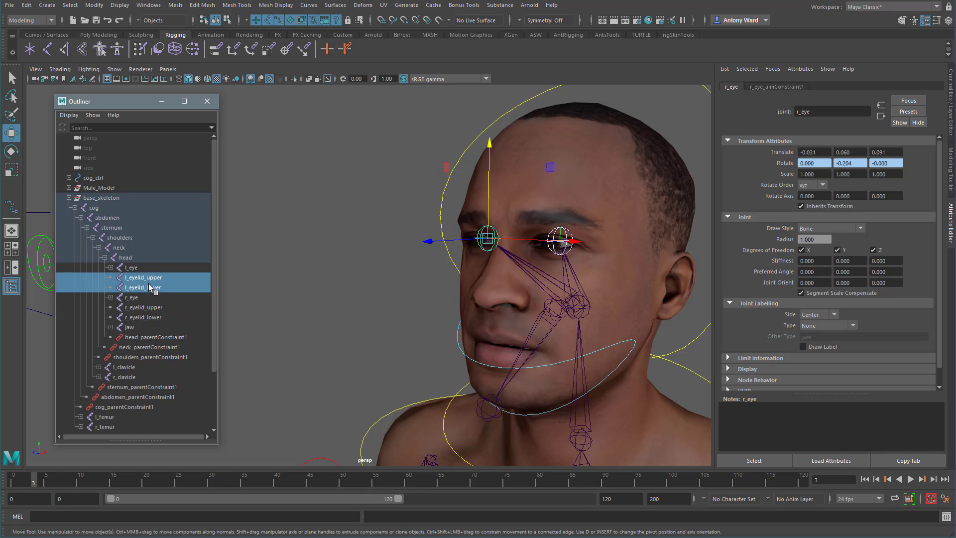
{"action": "left_click", "coordinate": [119, 5]}
{"action": "mouse_move", "coordinate": [149, 120]}
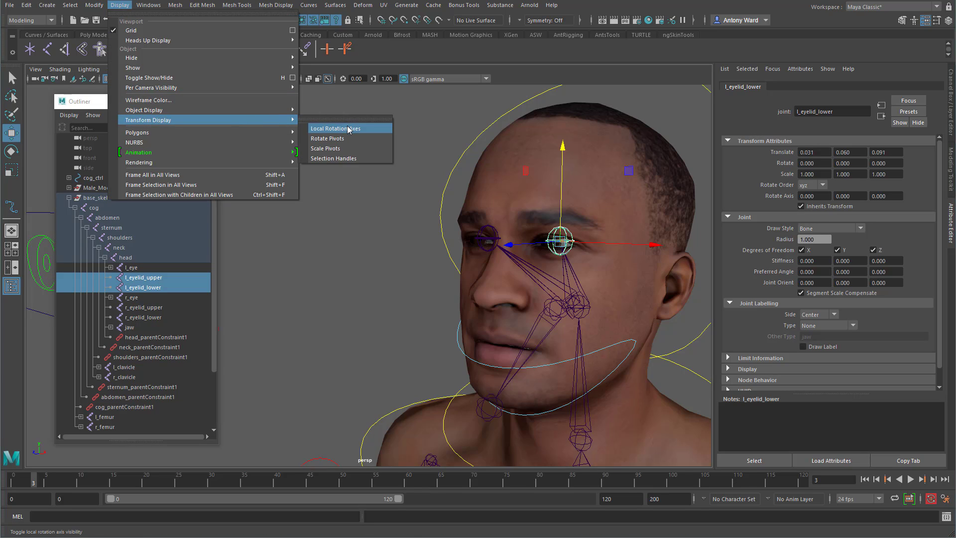
{"action": "left_click", "coordinate": [349, 128]}
Hide polygons in the viewport so only the joints and control curves are shown.
{"action": "left_click_drag", "start_coordinate": [555, 338], "coordinate": [478, 318], "text": "alt"}
{"action": "left_click", "coordinate": [115, 69]}
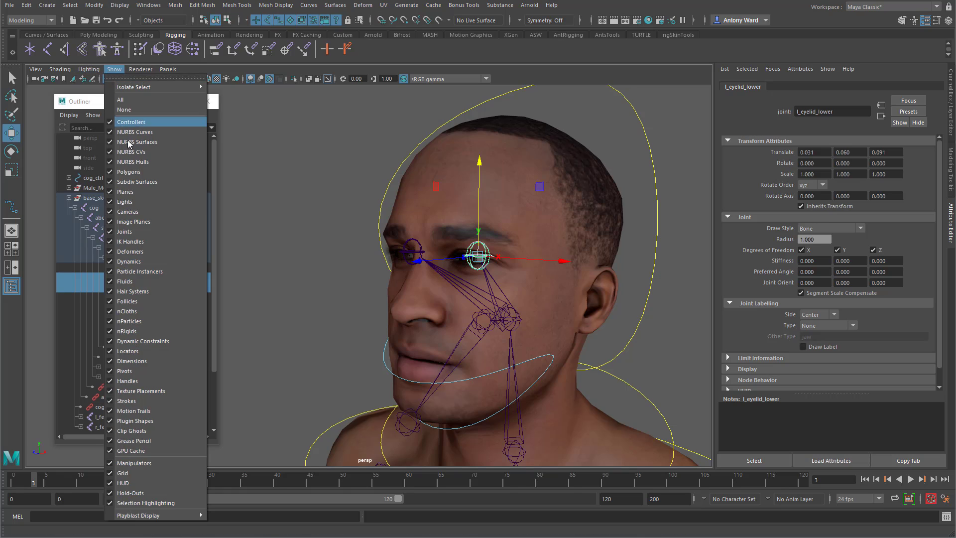
{"action": "left_click", "coordinate": [136, 172]}
{"action": "left_click_drag", "start_coordinate": [486, 367], "coordinate": [489, 370], "text": "alt"}
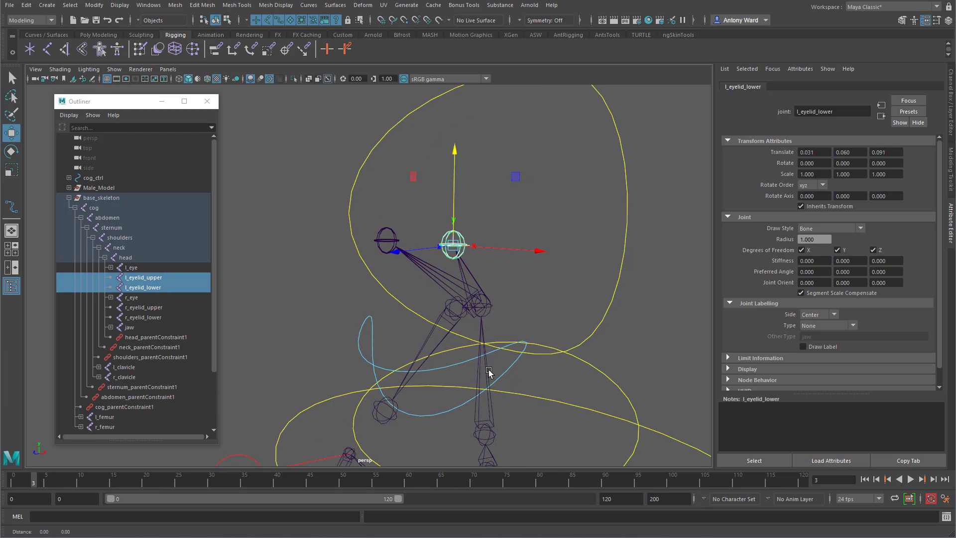
{"action": "middle_click_drag", "start_coordinate": [490, 370], "coordinate": [491, 369], "text": "alt"}
{"action": "right_click_drag", "start_coordinate": [492, 369], "coordinate": [565, 342], "text": "alt"}
Try moving l_eyelid_upper_ctrl down by about 0.007, and undo the move.
{"action": "left_click_drag", "start_coordinate": [332, 220], "coordinate": [345, 267]}
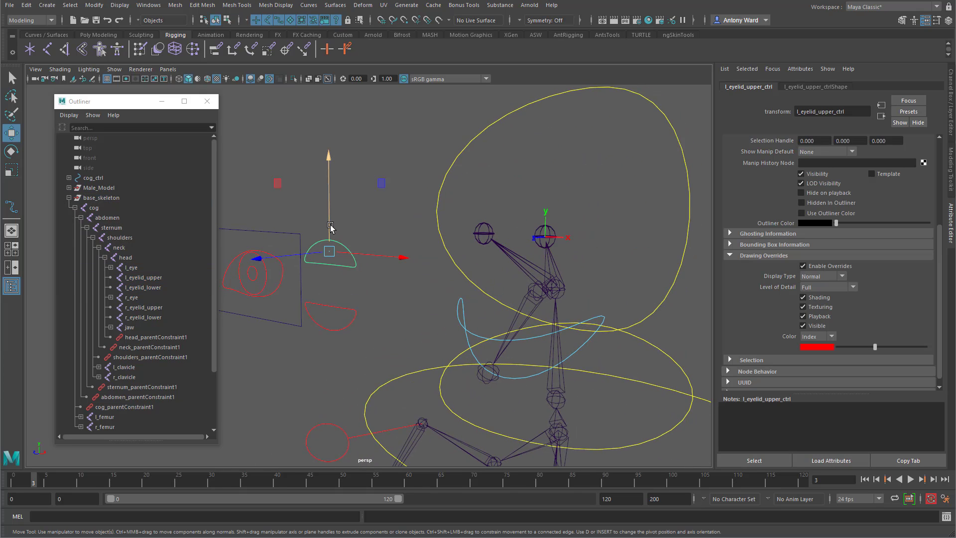
{"action": "mouse_move", "coordinate": [328, 228]}
{"action": "left_mouse_down"}
{"action": "mouse_move", "coordinate": [329, 257]}
{"action": "mouse_move", "coordinate": [329, 229]}
{"action": "mouse_move", "coordinate": [329, 243]}
{"action": "left_mouse_up"}
{"action": "key", "text": "ctrl+z"}
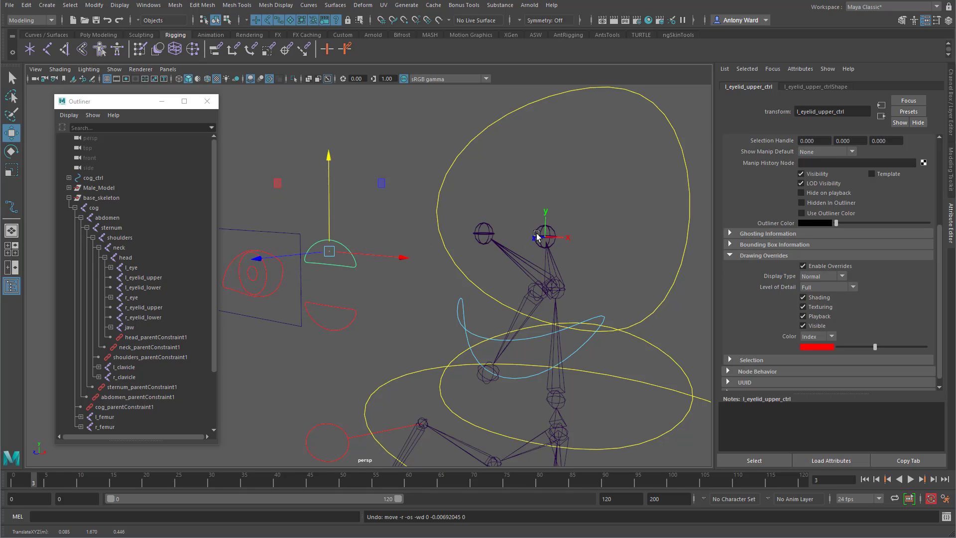
Try rotating the l_eyelid_upper joint slightly around its X axis, and undo the rotation.
{"action": "left_click", "coordinate": [156, 277]}
{"action": "key", "text": "e"}
{"action": "mouse_move", "coordinate": [504, 220]}
{"action": "left_mouse_down"}
{"action": "mouse_move", "coordinate": [505, 241]}
{"action": "mouse_move", "coordinate": [511, 224]}
{"action": "left_mouse_up"}
{"action": "key", "text": "ctrl+z"}
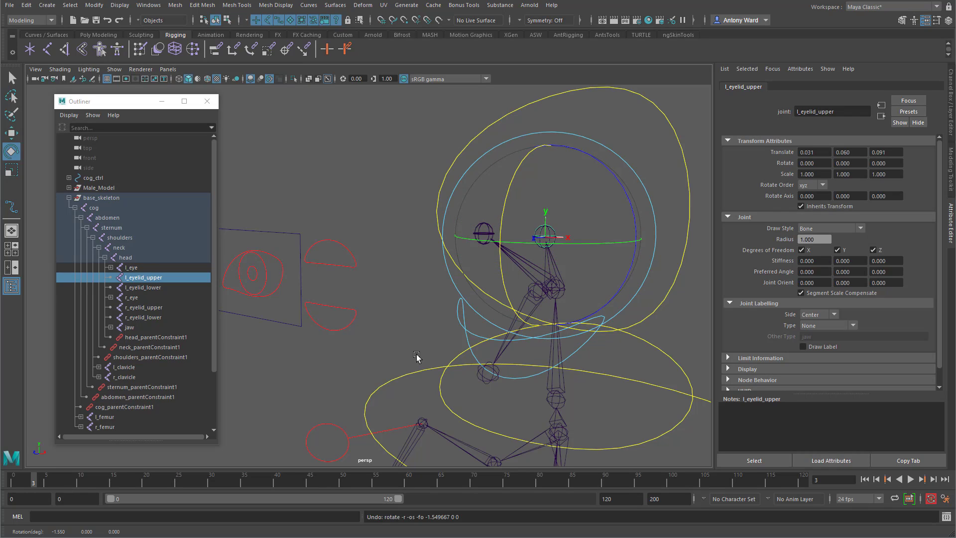
Try moving lookAt_ctrl freely in front of the face, and undo the move.
{"action": "left_click_drag", "start_coordinate": [411, 328], "coordinate": [406, 213], "text": "alt"}
{"action": "left_click", "coordinate": [309, 298]}
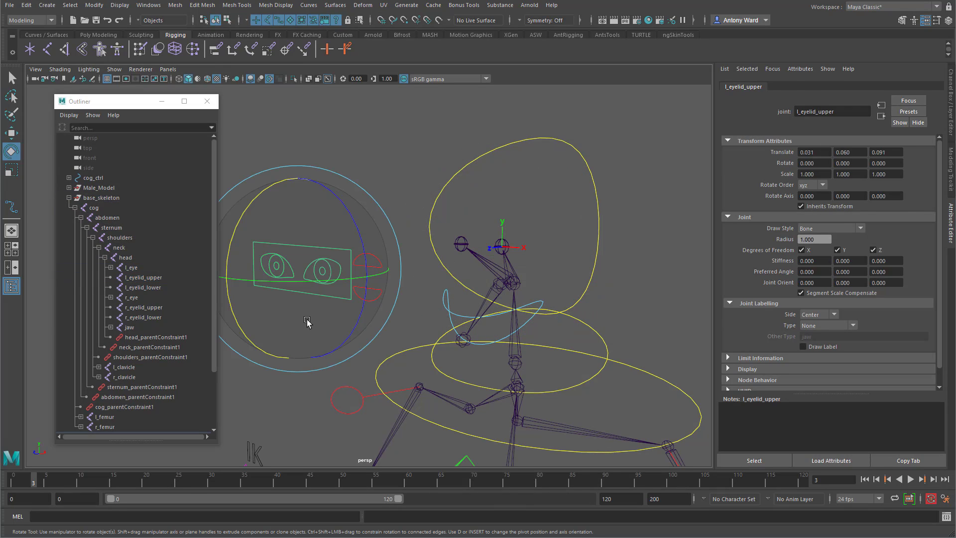
{"action": "key", "text": "w"}
{"action": "left_click_drag", "start_coordinate": [295, 271], "coordinate": [302, 293]}
{"action": "key", "text": "ctrl+z"}
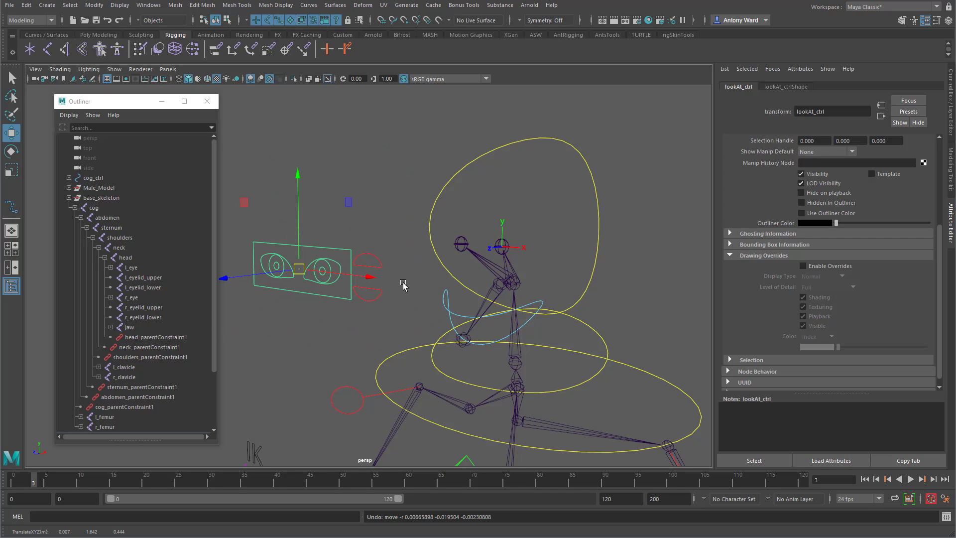
Clear the selection, move and narrow the Outliner window, and show the Channel Box instead of the Attribute Editor.
{"action": "left_click", "coordinate": [376, 199]}
{"action": "left_click_drag", "start_coordinate": [455, 277], "coordinate": [492, 274], "text": "alt"}
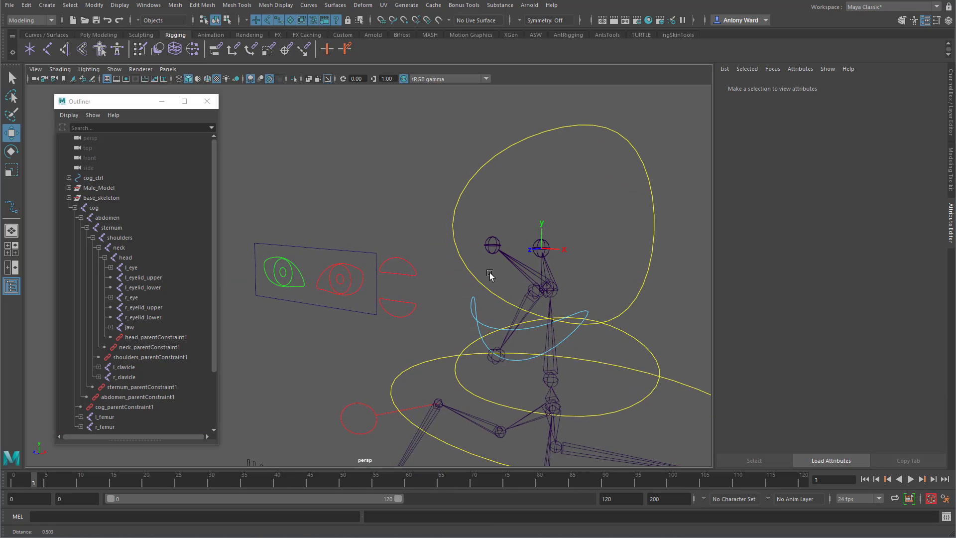
{"action": "left_click_drag", "start_coordinate": [127, 108], "coordinate": [106, 109]}
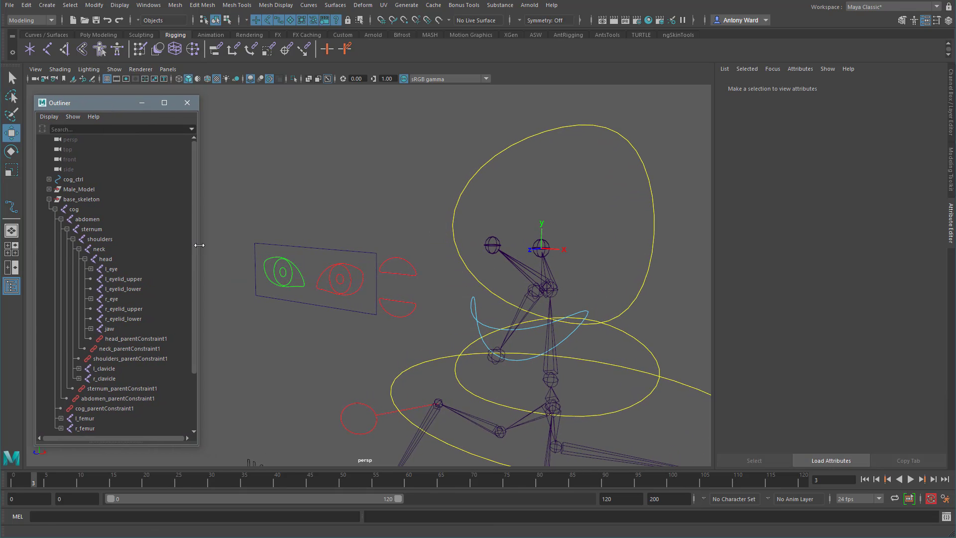
{"action": "left_click_drag", "start_coordinate": [199, 245], "coordinate": [178, 244]}
{"action": "left_click", "coordinate": [949, 91]}
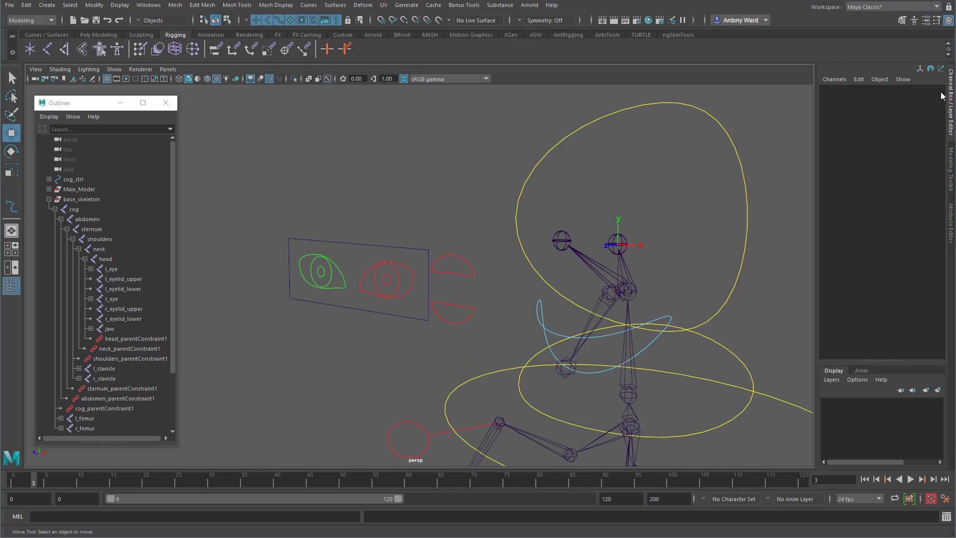
Open the Node Editor and move its window clear of the Outliner, leaving the rig controls in view.
{"action": "left_click", "coordinate": [148, 5]}
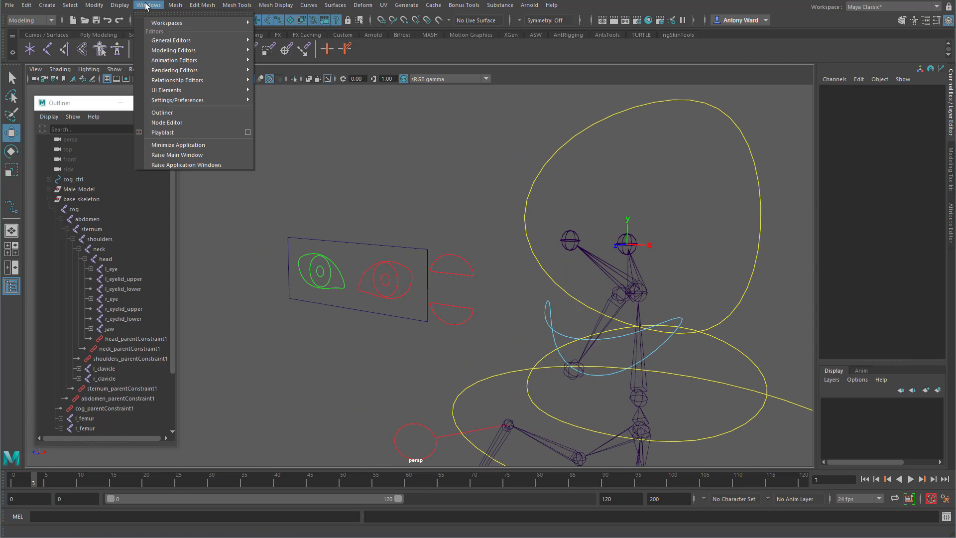
{"action": "left_click", "coordinate": [167, 123]}
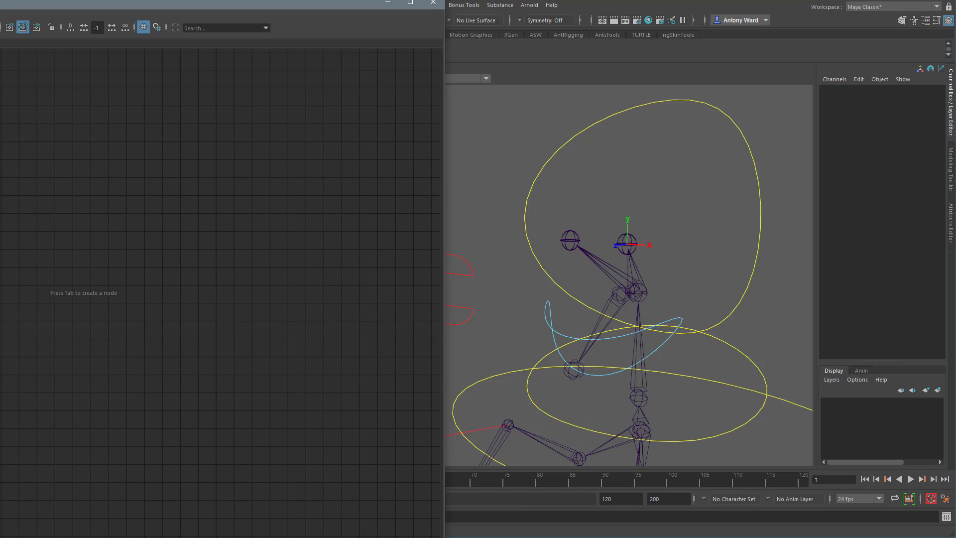
{"action": "left_click_drag", "start_coordinate": [31, 7], "coordinate": [31, 173]}
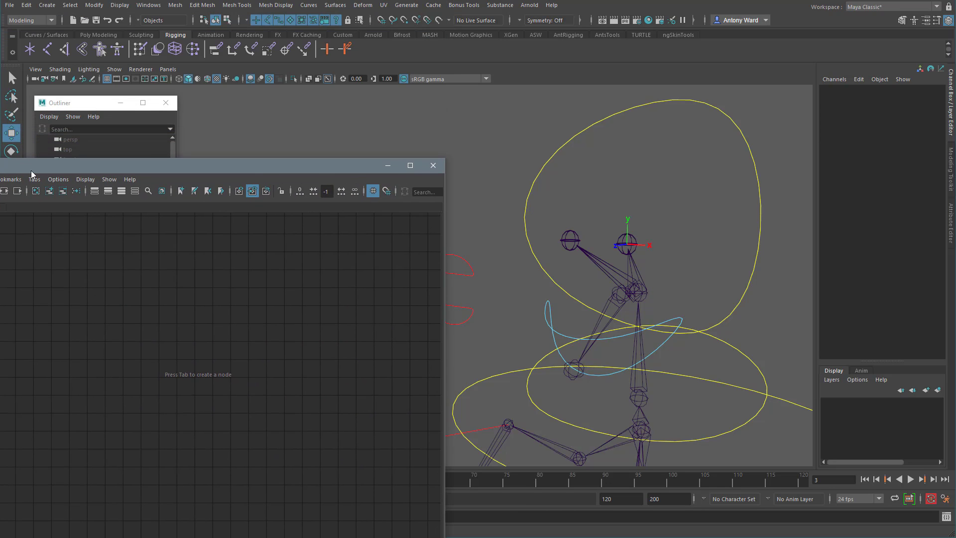
{"action": "left_click_drag", "start_coordinate": [140, 170], "coordinate": [535, 111]}
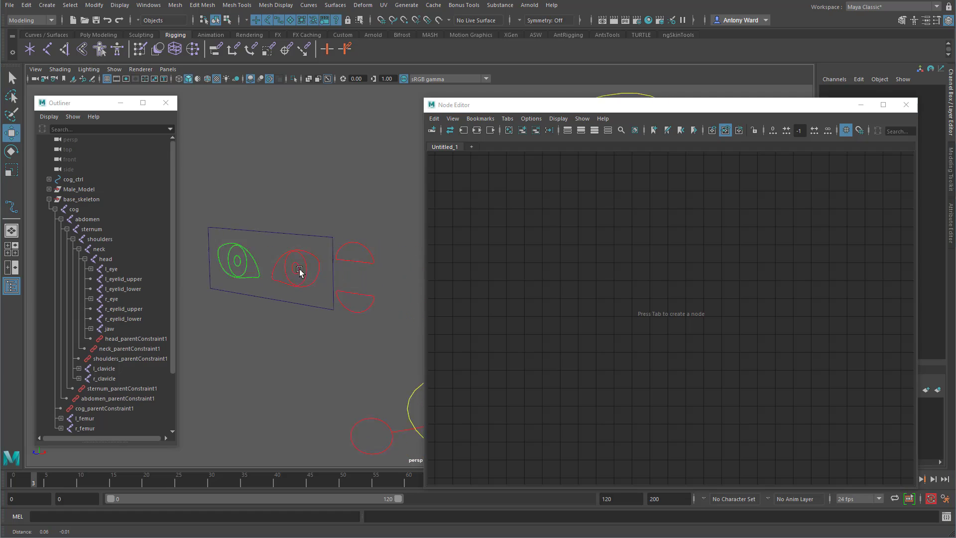
Graph l_eyelid_upper_ctrl in the Node Editor and remove its l_eyelid_upper_ctrlShape node from the graph.
{"action": "right_click_drag", "start_coordinate": [301, 271], "coordinate": [264, 263], "text": "alt"}
{"action": "left_click", "coordinate": [215, 270]}
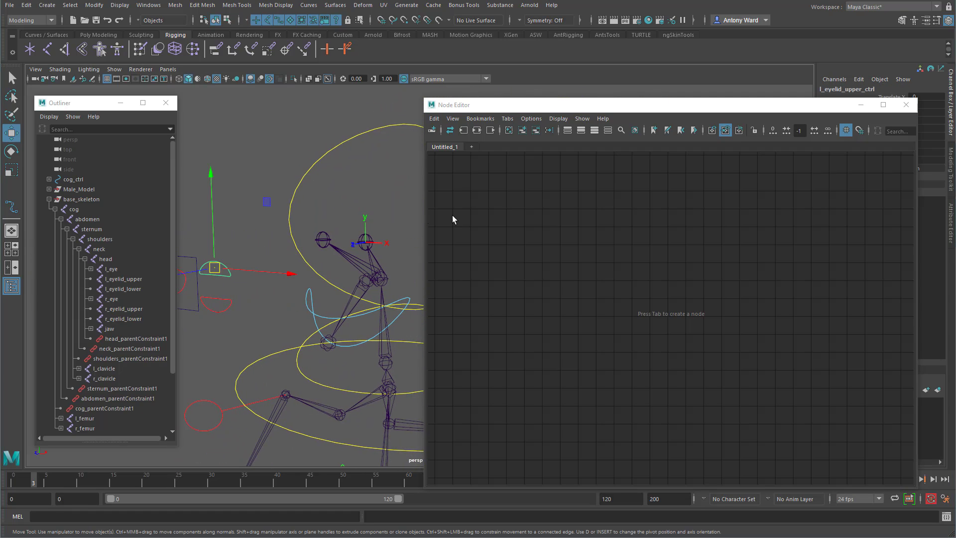
{"action": "left_click", "coordinate": [527, 131]}
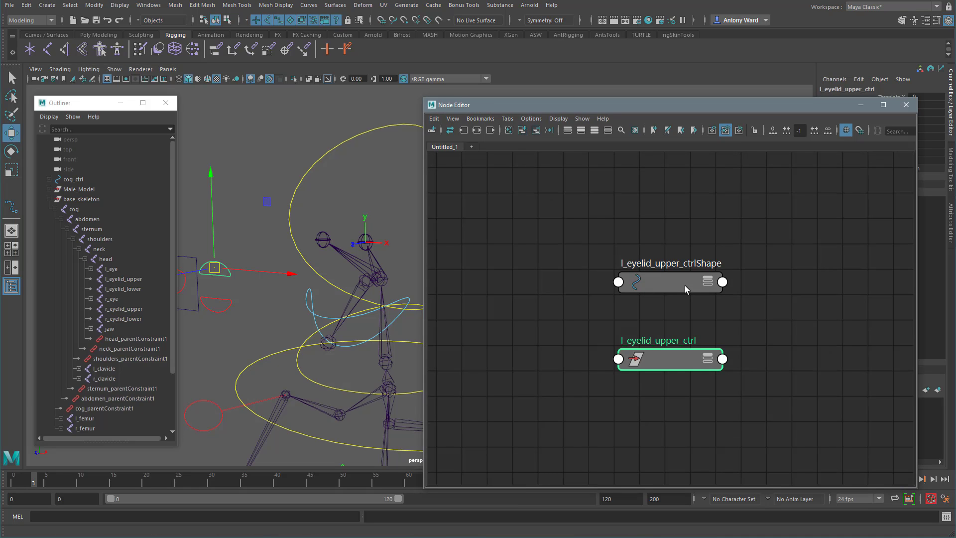
{"action": "middle_click_drag", "start_coordinate": [751, 350], "coordinate": [594, 339], "text": "alt"}
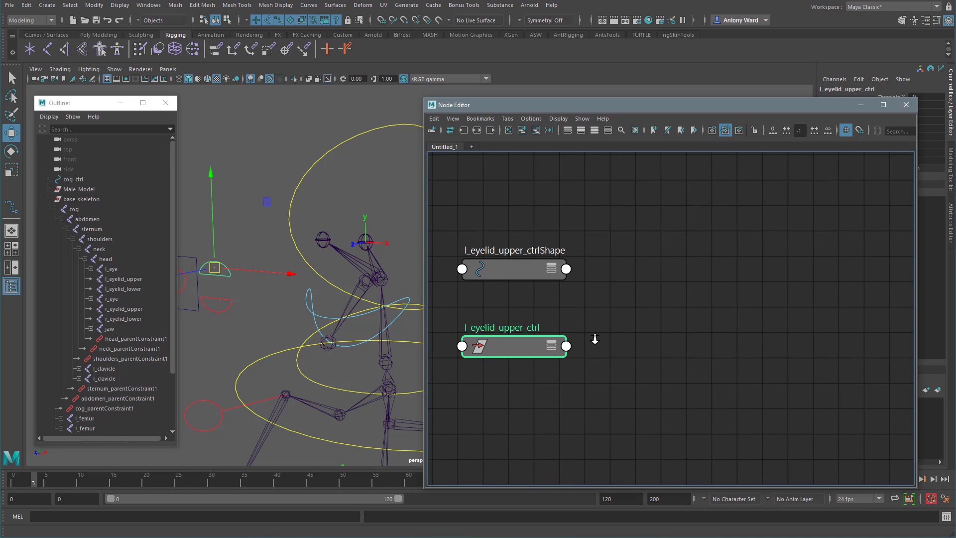
{"action": "right_click_drag", "start_coordinate": [595, 339], "coordinate": [533, 341], "text": "alt"}
{"action": "left_click_drag", "start_coordinate": [531, 263], "coordinate": [546, 297]}
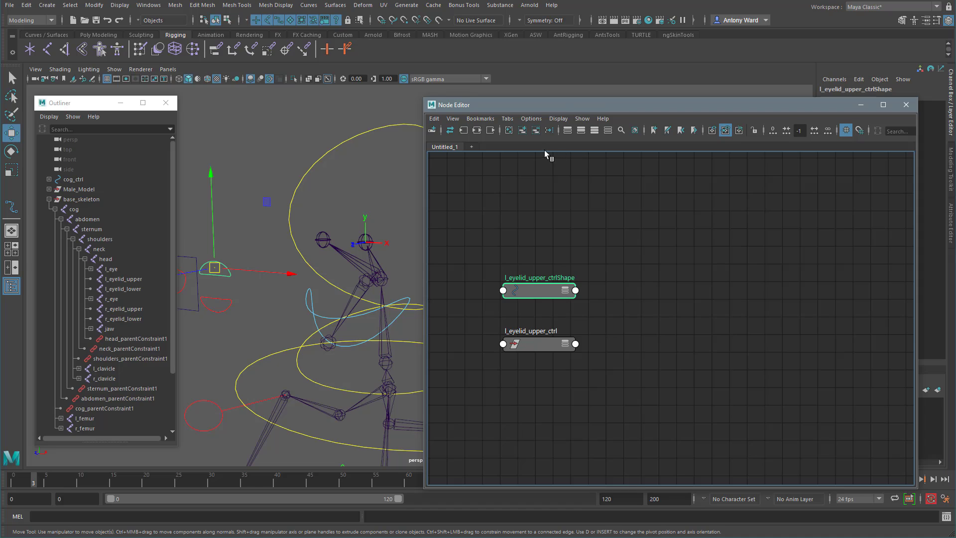
{"action": "key", "text": "Delete"}
{"action": "middle_click_drag", "start_coordinate": [619, 395], "coordinate": [604, 322], "text": "alt"}
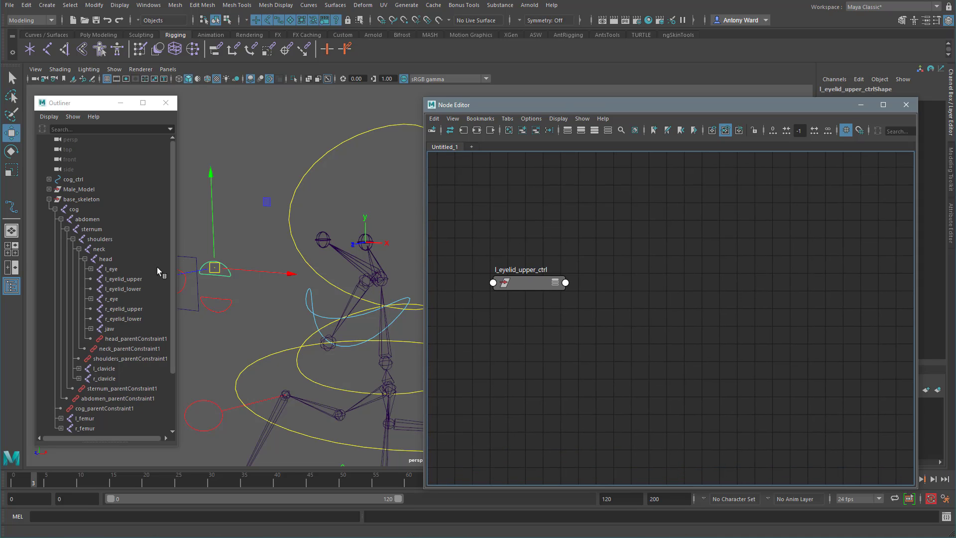
Select the l_eyelid_upper joint under the head joint.
{"action": "left_click", "coordinate": [130, 279]}
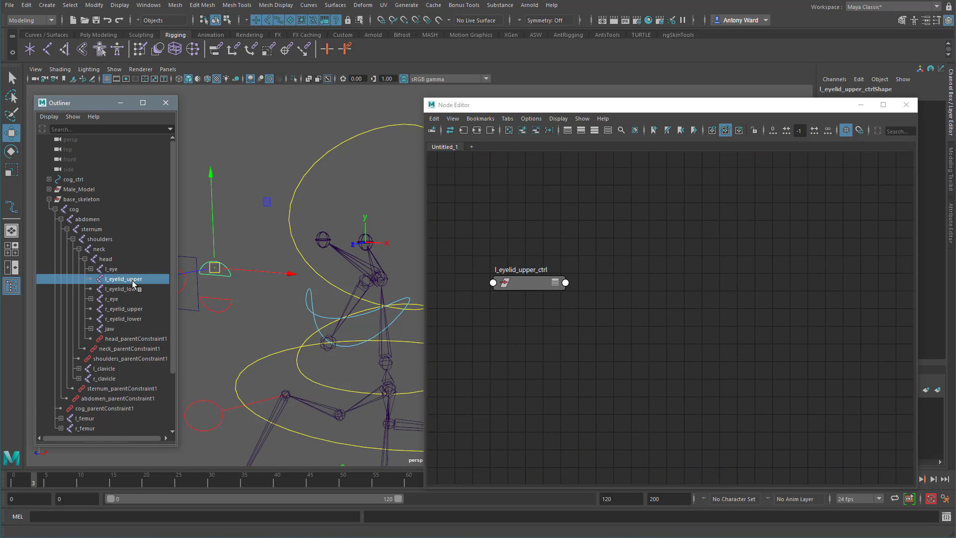
Add the l_eyelid_upper joint and the l_eyelid_lower_ctrl control to the node graph, removing the lower control's shape node.
{"action": "left_click", "coordinate": [522, 131]}
{"action": "left_click_drag", "start_coordinate": [835, 344], "coordinate": [839, 279]}
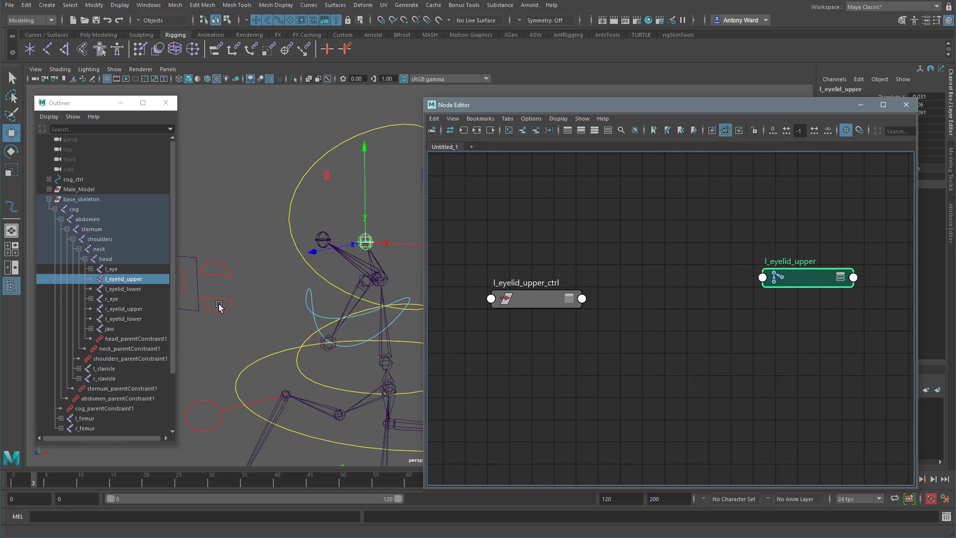
{"action": "left_click", "coordinate": [224, 300]}
{"action": "left_click", "coordinate": [523, 130]}
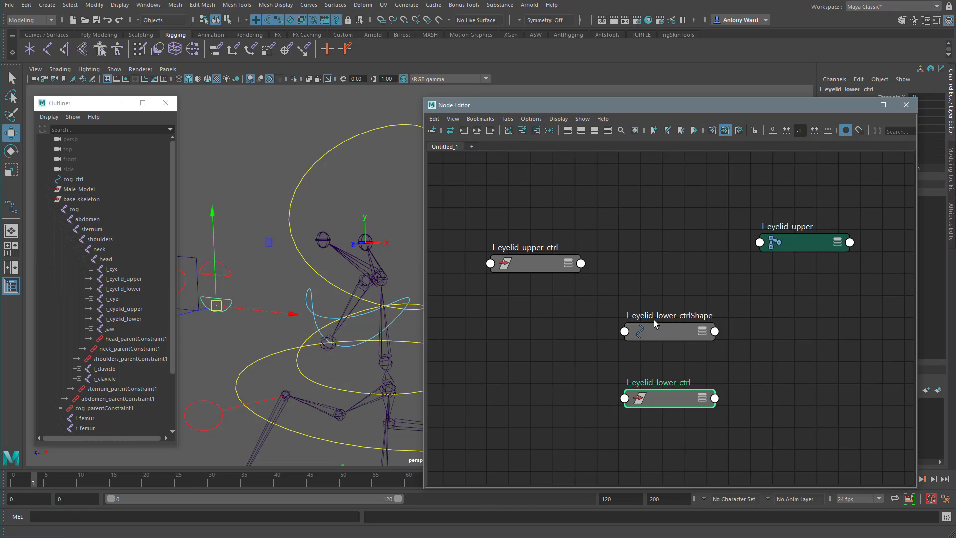
{"action": "left_click", "coordinate": [665, 330]}
{"action": "left_click", "coordinate": [536, 131]}
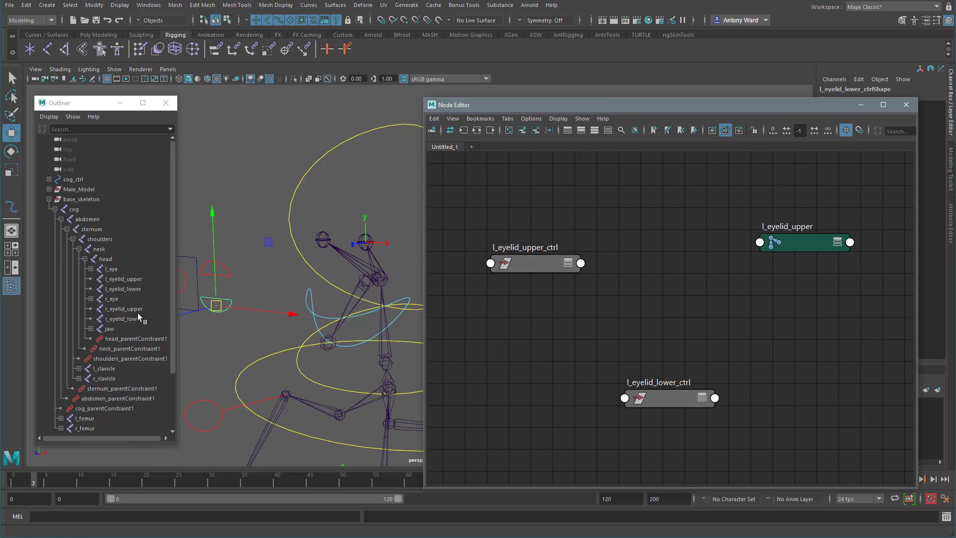
Add the l_eyelid_lower joint to the node graph and place it below the l_eyelid_upper node.
{"action": "left_click", "coordinate": [130, 289]}
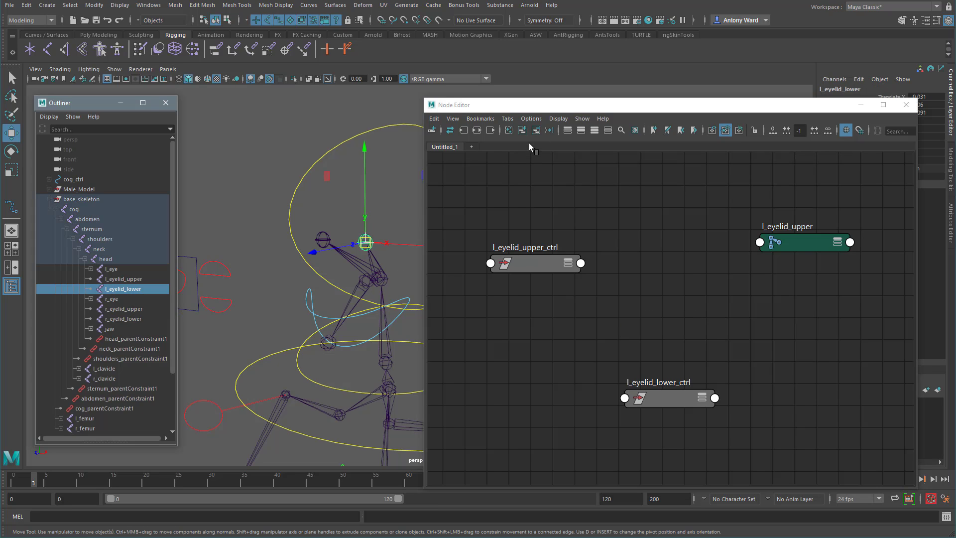
{"action": "left_click", "coordinate": [523, 131]}
{"action": "left_click_drag", "start_coordinate": [658, 337], "coordinate": [792, 331]}
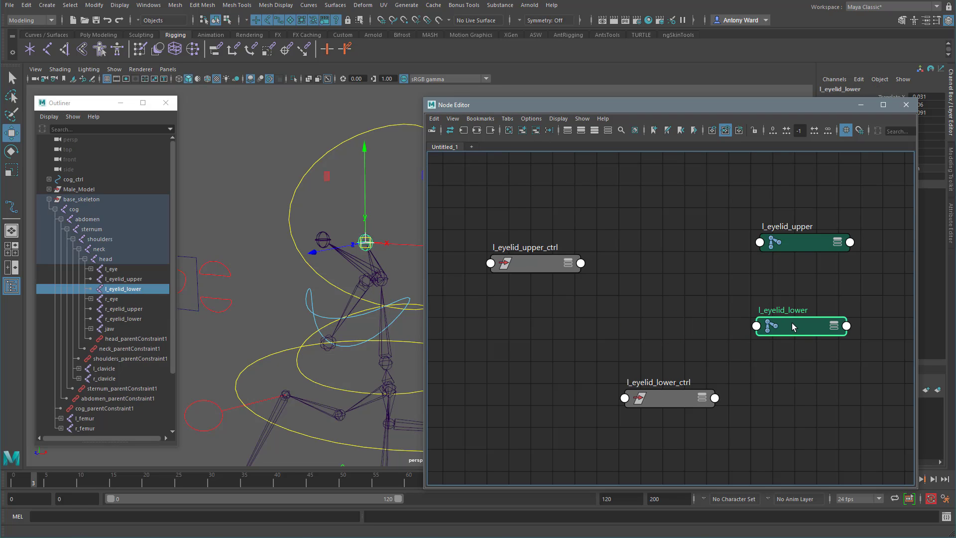
Show the full attribute lists of the l_eyelid_upper and l_eyelid_lower joint nodes and arrange them side by side.
{"action": "left_click", "coordinate": [837, 242]}
{"action": "left_click_drag", "start_coordinate": [817, 249], "coordinate": [877, 195]}
{"action": "left_click", "coordinate": [675, 330]}
{"action": "scroll", "coordinate": [674, 331], "scroll_direction": "down", "scroll_amount": 2}
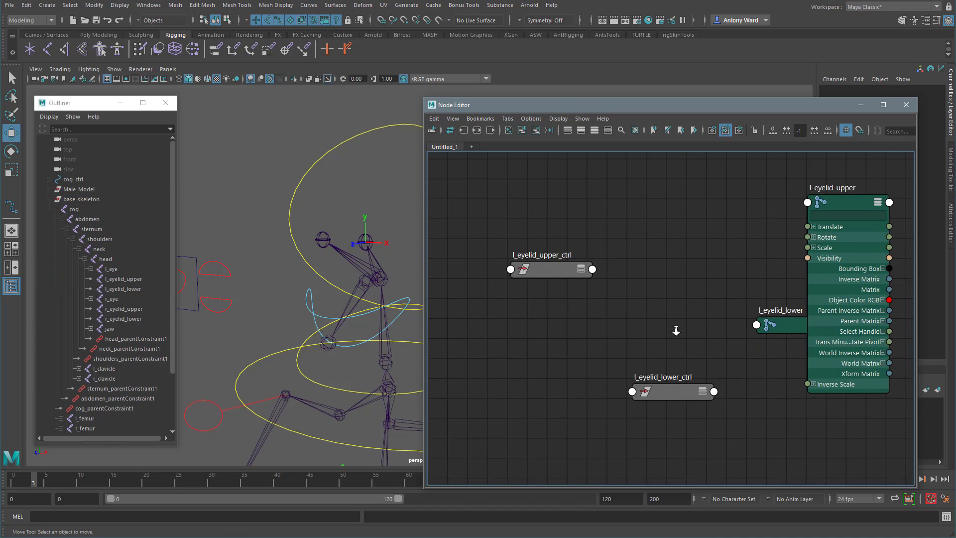
{"action": "middle_click_drag", "start_coordinate": [674, 330], "coordinate": [649, 325], "text": "alt"}
{"action": "left_click_drag", "start_coordinate": [745, 325], "coordinate": [726, 237]}
{"action": "left_click", "coordinate": [723, 249]}
{"action": "left_click", "coordinate": [722, 249]}
Place l_eyelid_lower_ctrl below l_eyelid_upper_ctrl and show the full attribute lists of both control nodes.
{"action": "left_click_drag", "start_coordinate": [627, 382], "coordinate": [505, 367]}
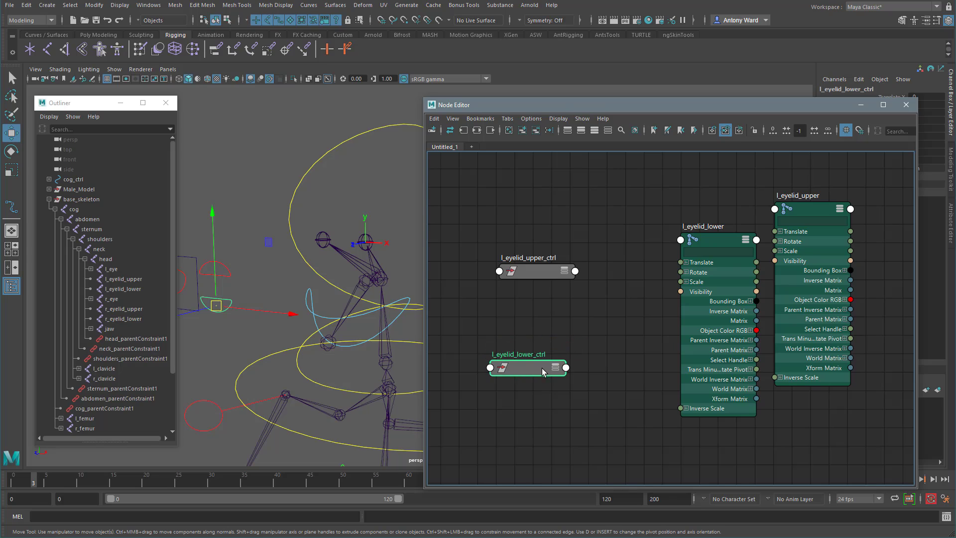
{"action": "left_click", "coordinate": [555, 368]}
{"action": "left_click", "coordinate": [555, 368]}
{"action": "left_click", "coordinate": [564, 271]}
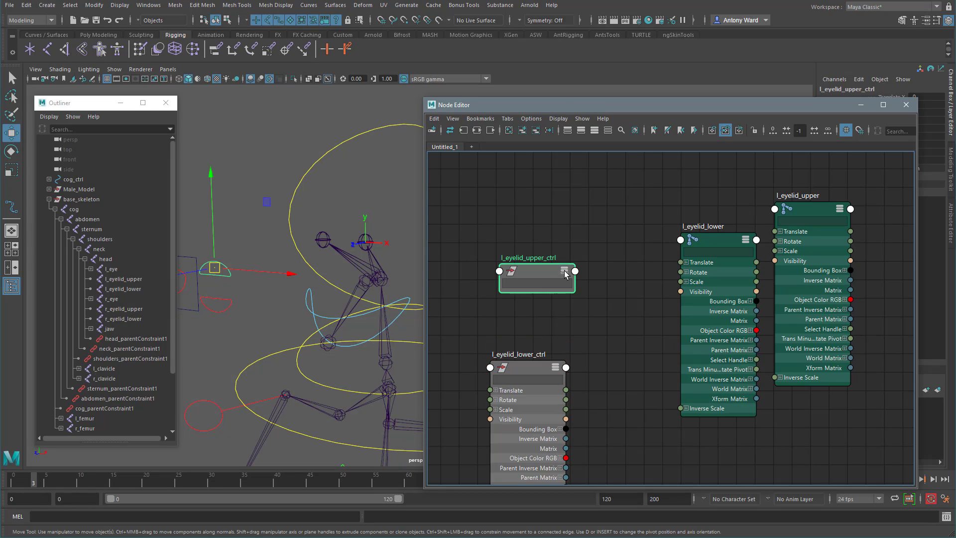
{"action": "left_click", "coordinate": [564, 271]}
Expand the Translate attributes on both eyelid control nodes and stack the upper control above the lower one without overlap.
{"action": "left_click_drag", "start_coordinate": [563, 272], "coordinate": [530, 176]}
{"action": "left_click", "coordinate": [489, 198]}
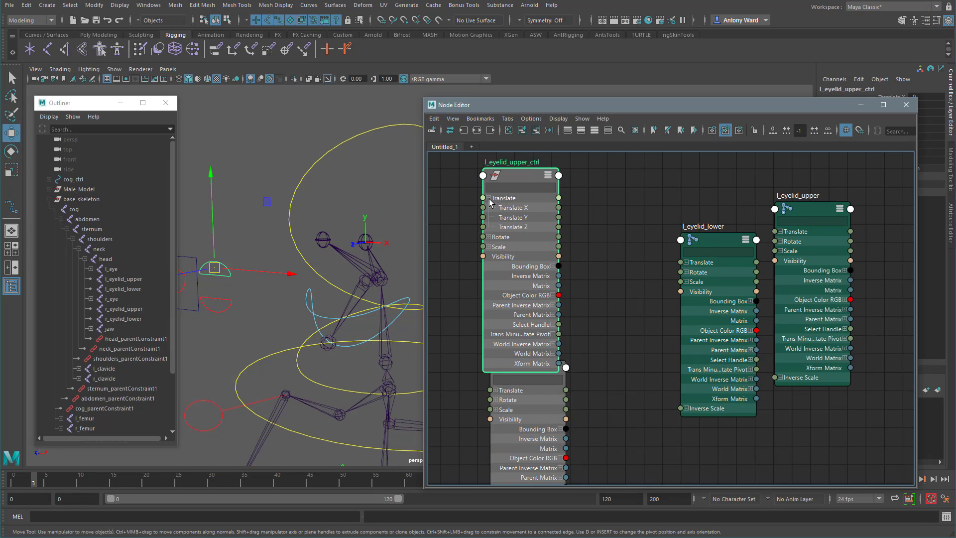
{"action": "scroll", "coordinate": [615, 349], "scroll_direction": "down", "scroll_amount": 4}
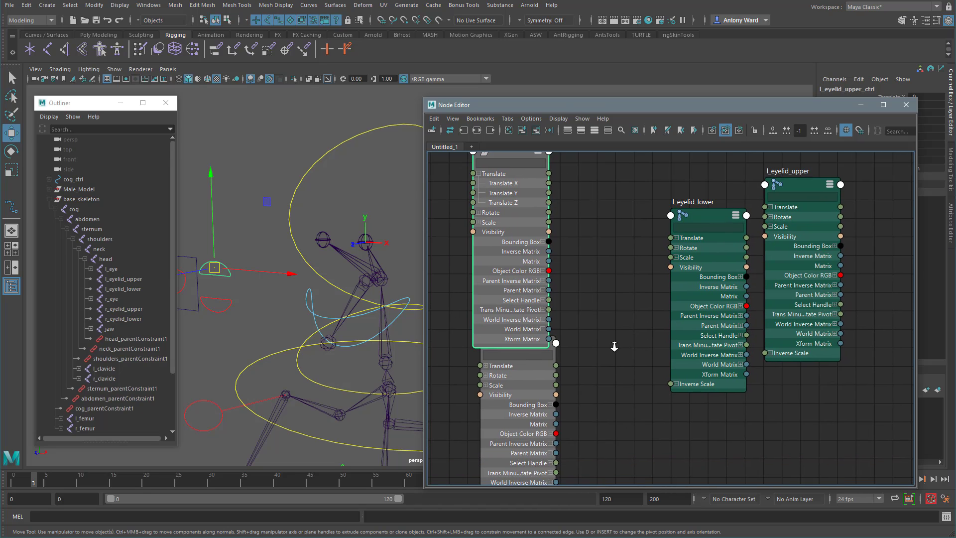
{"action": "middle_click_drag", "start_coordinate": [588, 348], "coordinate": [587, 330], "text": "alt"}
{"action": "right_click_drag", "start_coordinate": [587, 331], "coordinate": [593, 331], "text": "alt"}
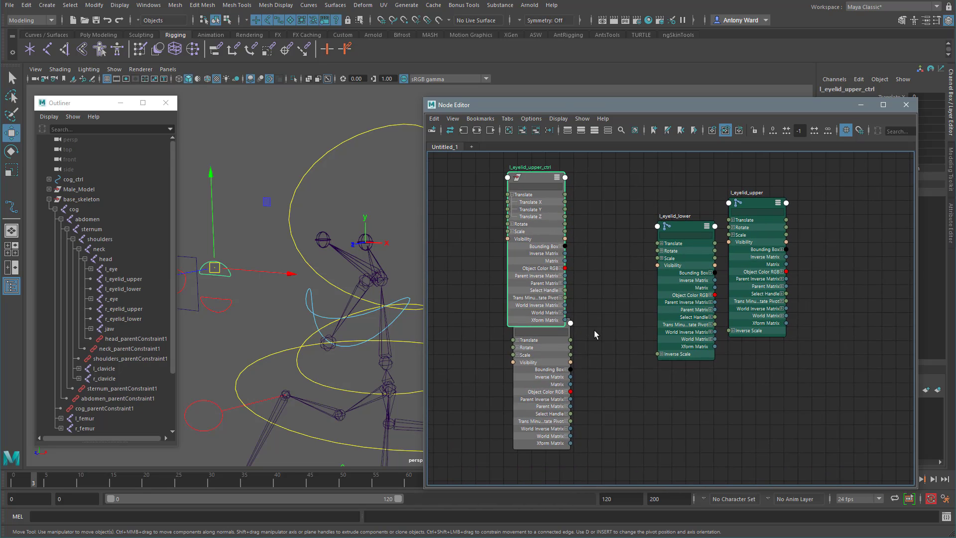
{"action": "left_click", "coordinate": [558, 333]}
{"action": "left_click", "coordinate": [555, 342]}
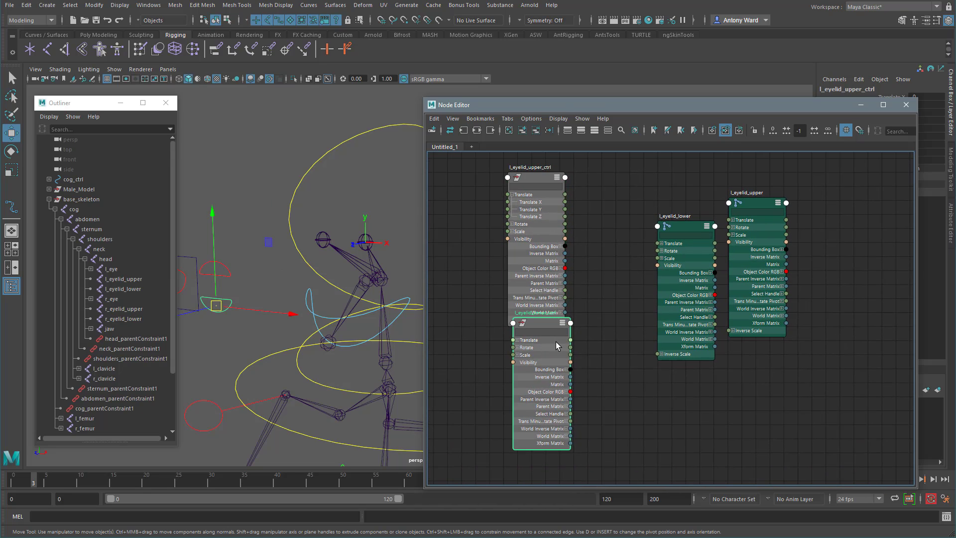
{"action": "left_click", "coordinate": [518, 339]}
{"action": "left_click_drag", "start_coordinate": [539, 322], "coordinate": [537, 350]}
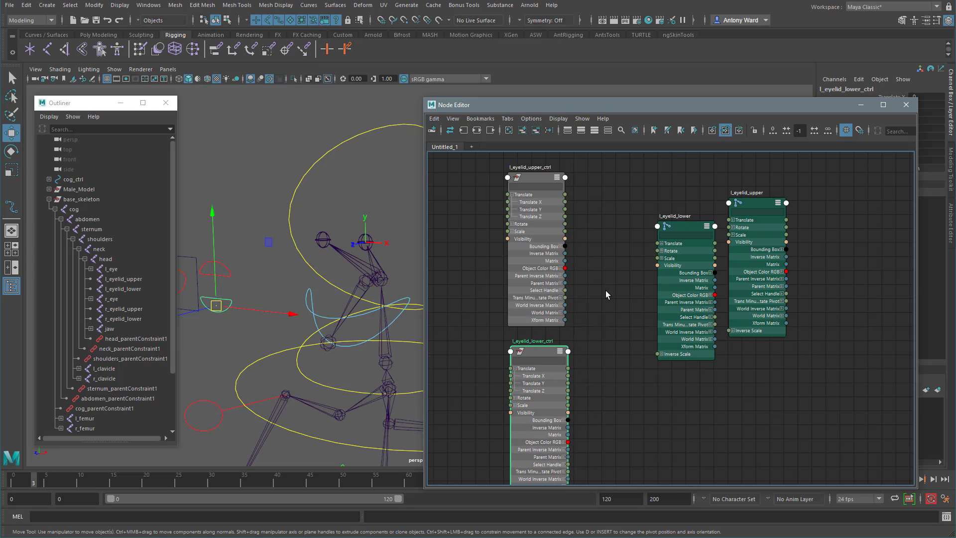
Expand the Rotate attributes on both eyelid joint nodes and place each joint beside its matching control.
{"action": "left_click_drag", "start_coordinate": [684, 229], "coordinate": [676, 346]}
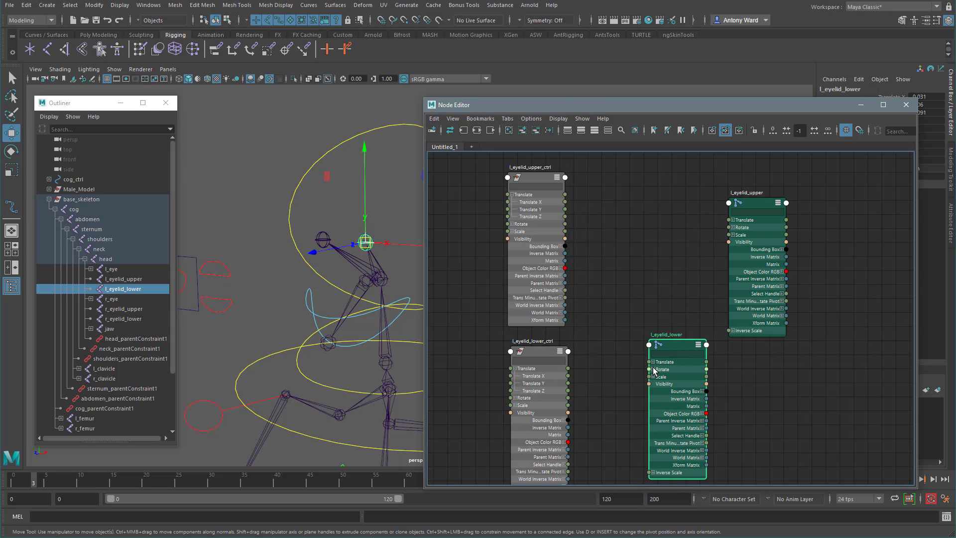
{"action": "left_click", "coordinate": [653, 370]}
{"action": "left_click_drag", "start_coordinate": [753, 204], "coordinate": [671, 171]}
{"action": "left_click", "coordinate": [658, 200]}
{"action": "left_click", "coordinate": [775, 324]}
{"action": "key", "text": "a"}
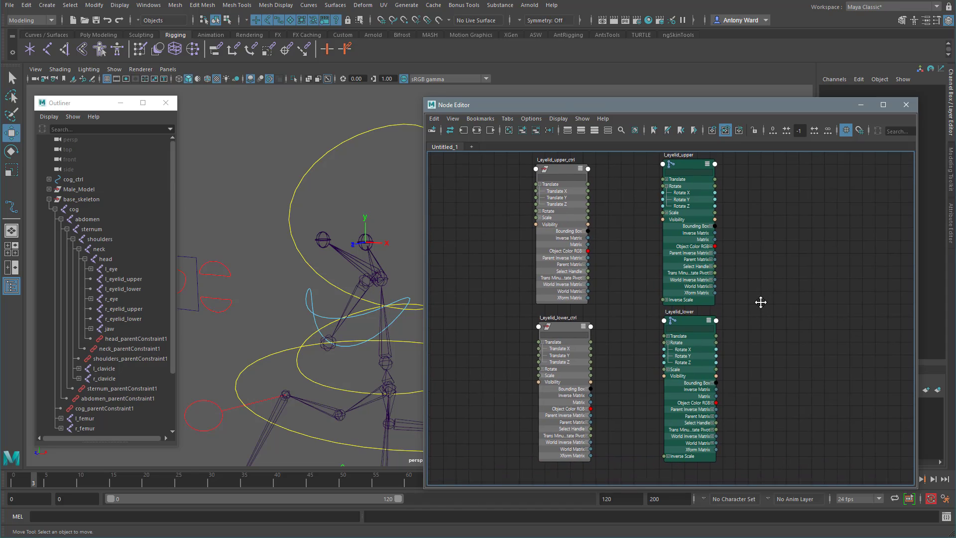
Move both joint nodes farther from the control nodes and make the Node Editor window taller to fit the graph.
{"action": "middle_click_drag", "start_coordinate": [768, 258], "coordinate": [764, 263], "text": "alt"}
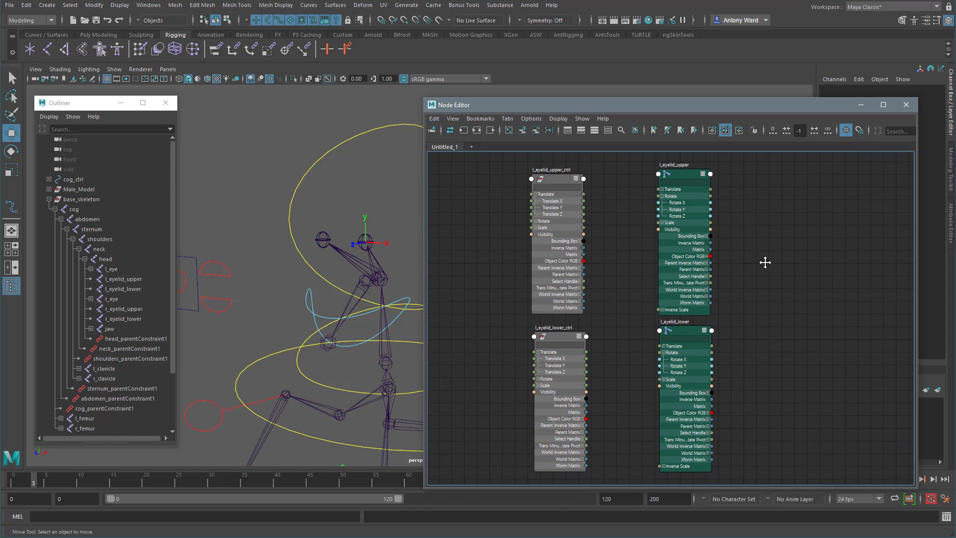
{"action": "right_click_drag", "start_coordinate": [764, 263], "coordinate": [768, 273], "text": "alt"}
{"action": "middle_click_drag", "start_coordinate": [769, 273], "coordinate": [760, 270], "text": "alt"}
{"action": "left_click_drag", "start_coordinate": [678, 176], "coordinate": [724, 168]}
{"action": "left_click_drag", "start_coordinate": [678, 324], "coordinate": [721, 328]}
{"action": "left_click_drag", "start_coordinate": [606, 97], "coordinate": [606, 31]}
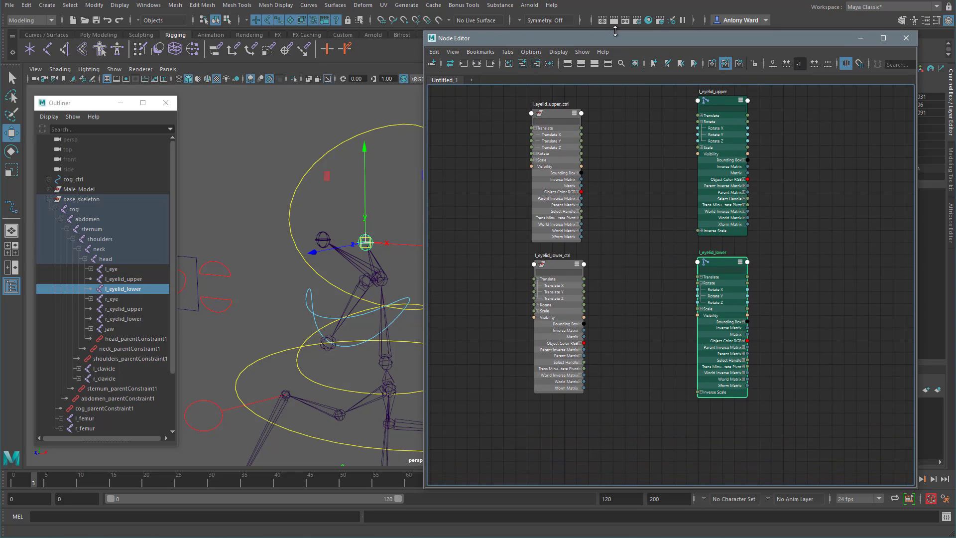
{"action": "key", "text": "a"}
{"action": "middle_click_drag", "start_coordinate": [659, 274], "coordinate": [650, 272], "text": "alt"}
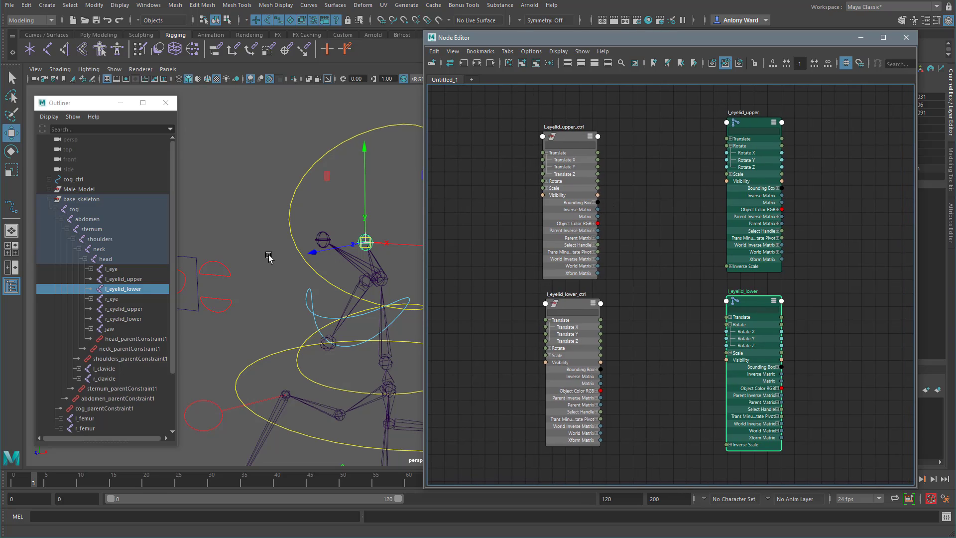
Test the l_eyelid_upper joint's rotation around its X axis and undo the rotation.
{"action": "left_click", "coordinate": [219, 262]}
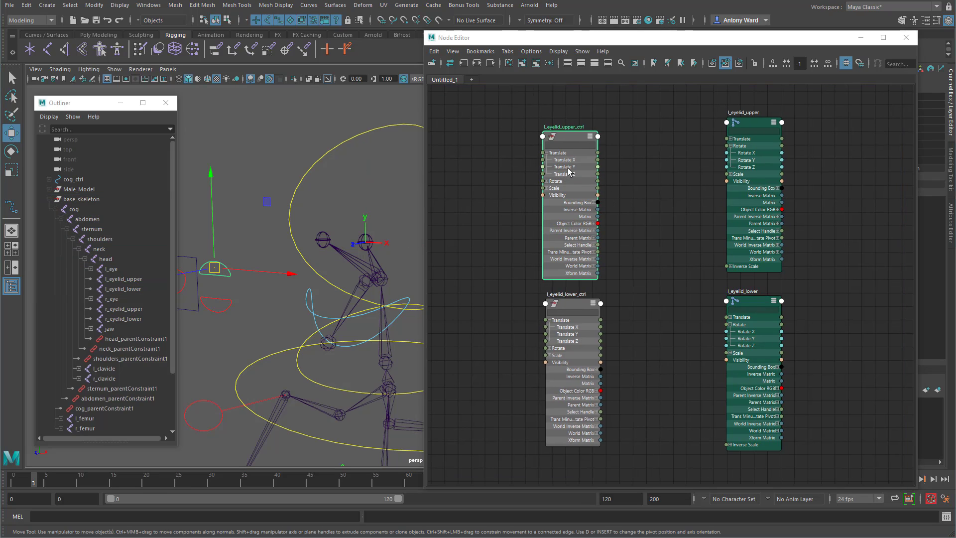
{"action": "left_click", "coordinate": [758, 128]}
{"action": "key", "text": "e"}
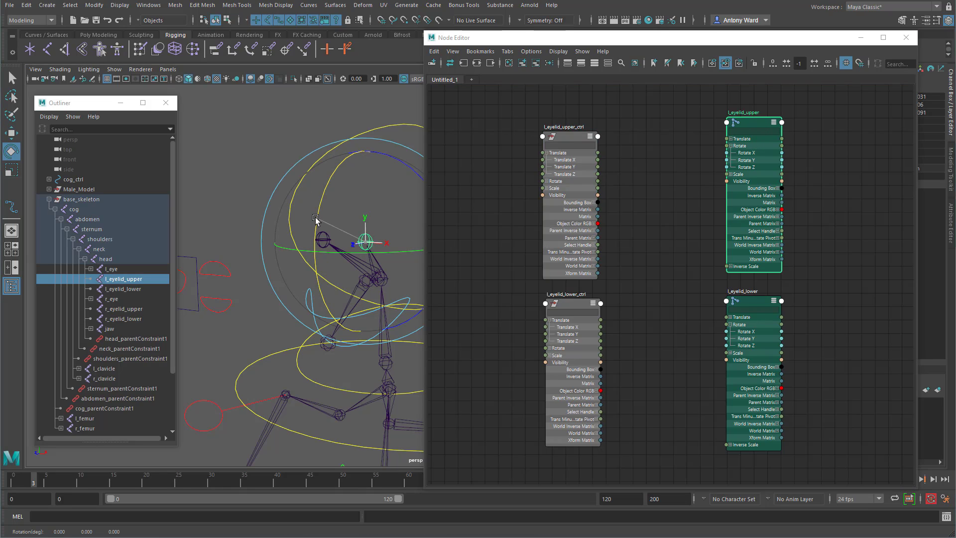
{"action": "left_click_drag", "start_coordinate": [316, 218], "coordinate": [321, 239]}
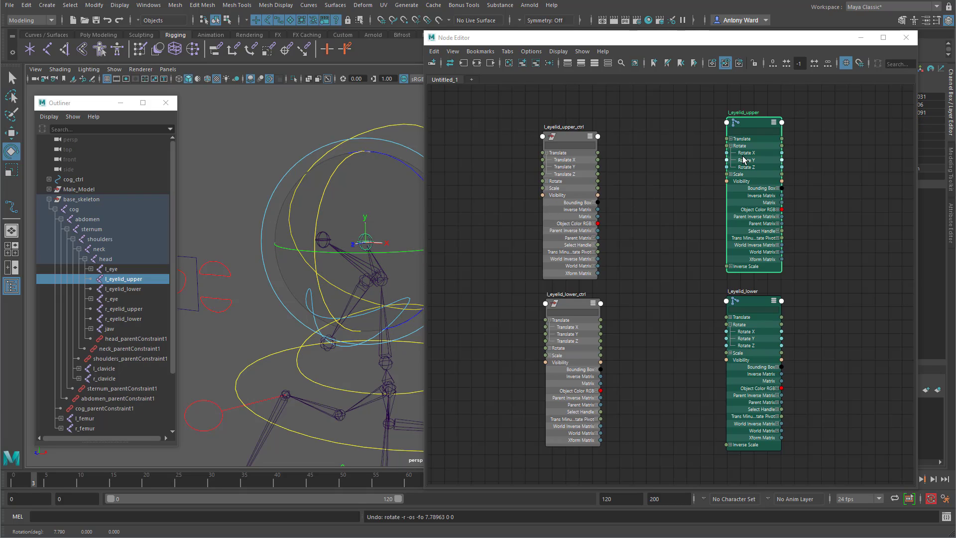
Try driving l_eyelid_upper's Rotate X directly from l_eyelid_upper_ctrl's Translate Y, testing it with the control before removing the connection.
{"action": "left_click_drag", "start_coordinate": [598, 167], "coordinate": [728, 155]}
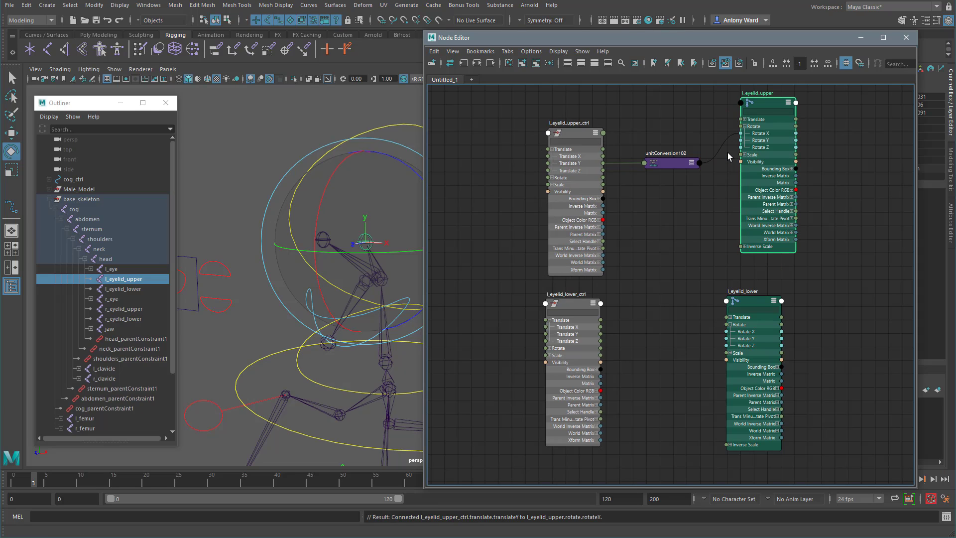
{"action": "left_click", "coordinate": [221, 272]}
{"action": "key", "text": "w"}
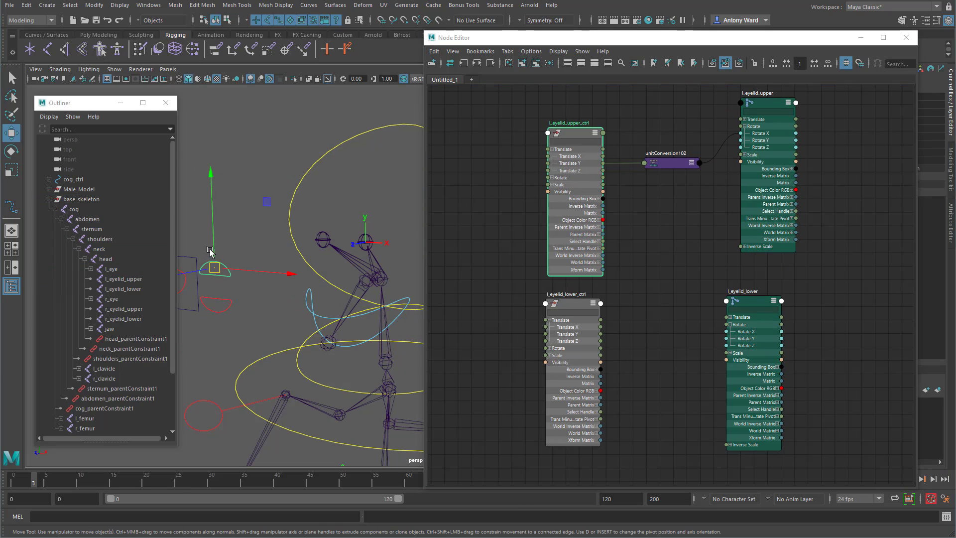
{"action": "left_click_drag", "start_coordinate": [214, 251], "coordinate": [249, 301]}
{"action": "key", "text": "ctrl+z"}
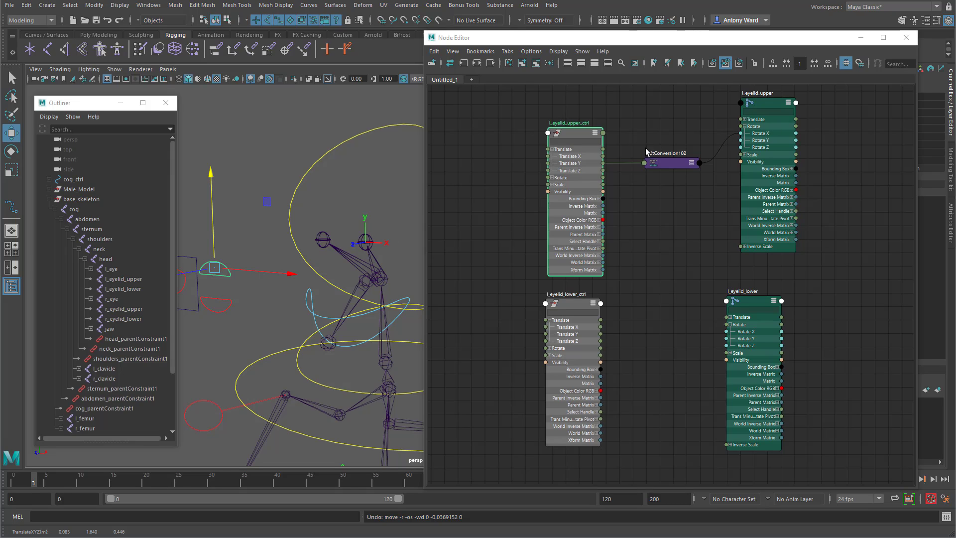
{"action": "left_click", "coordinate": [705, 150]}
{"action": "key", "text": "Delete"}
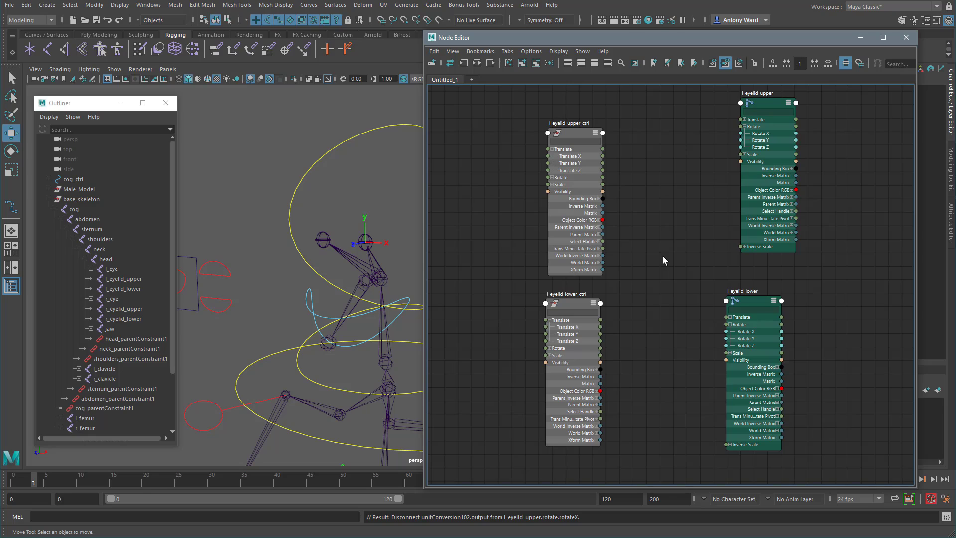
Create a multiplyDivide node and place it between the eyelid control and joint nodes.
{"action": "key", "text": "Tab"}
{"action": "type", "text": "multipl"}
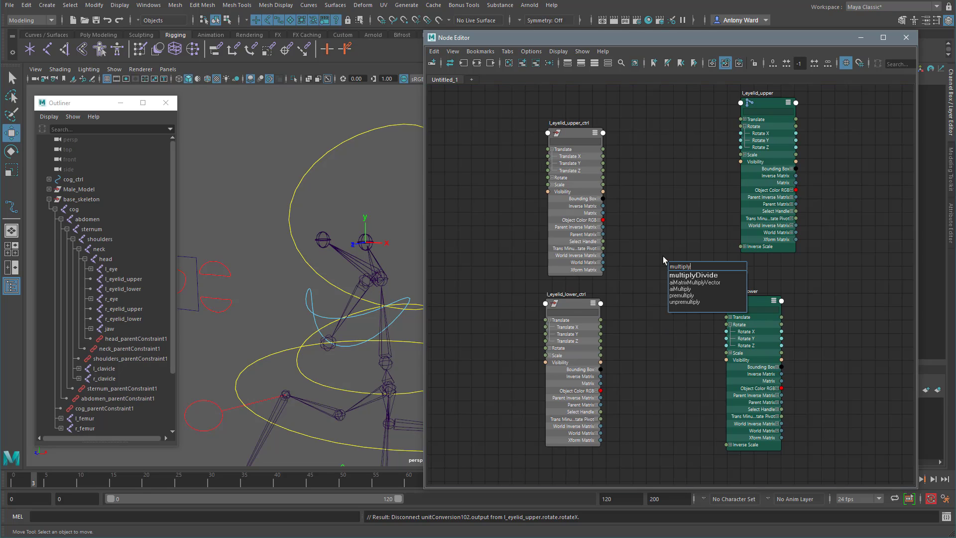
{"action": "left_click", "coordinate": [696, 275]}
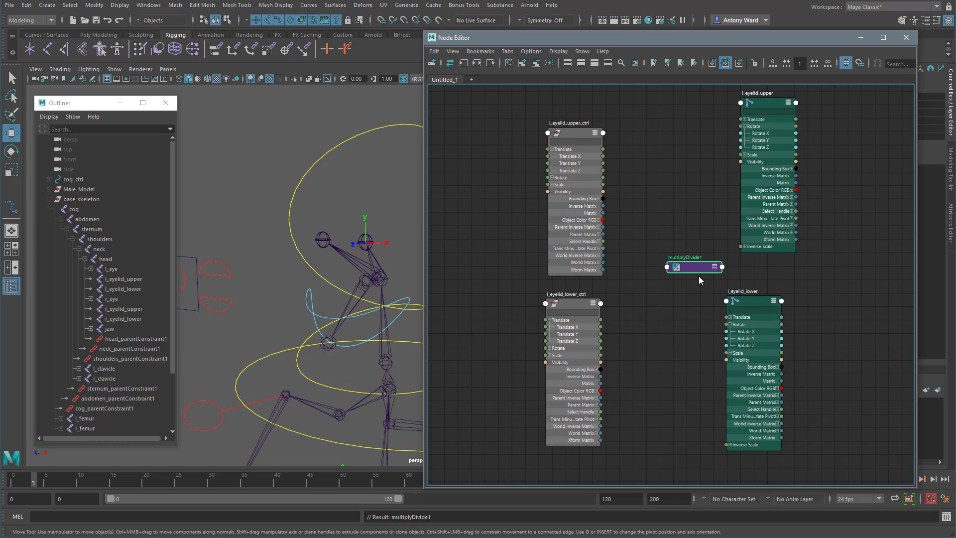
{"action": "left_click_drag", "start_coordinate": [696, 271], "coordinate": [669, 253]}
Show the multiplyDivide node's attributes and expand its Input 1, Input 2 and Output channels.
{"action": "left_click", "coordinate": [688, 250]}
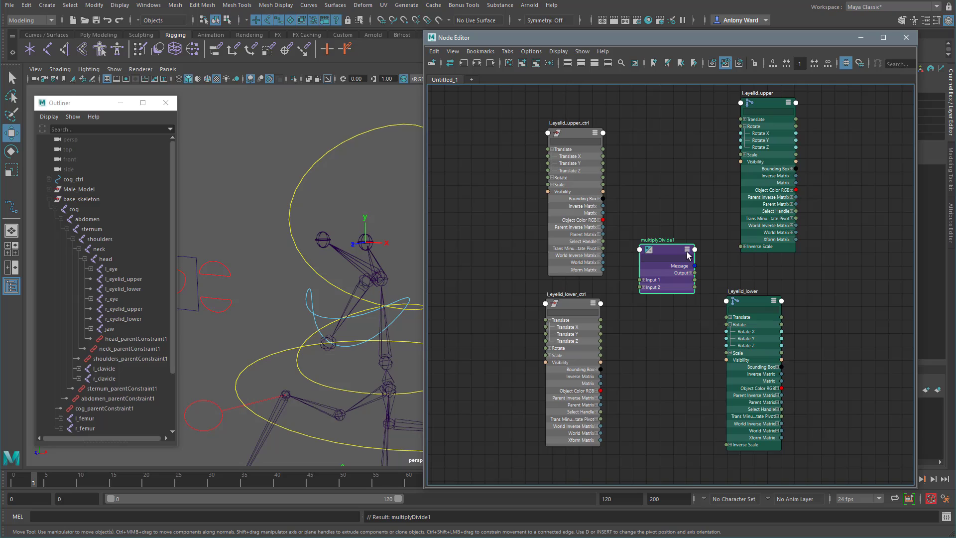
{"action": "left_click", "coordinate": [643, 280]}
{"action": "left_click", "coordinate": [643, 308]}
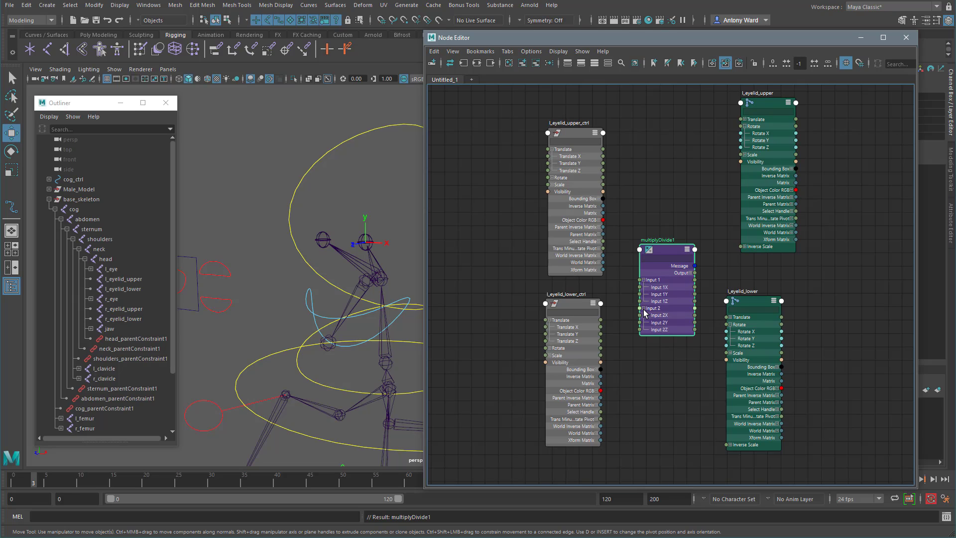
{"action": "left_click", "coordinate": [691, 273]}
{"action": "left_click_drag", "start_coordinate": [669, 254], "coordinate": [672, 253]}
Rename the multiplyDivide node to l_eyelids_multi.
{"action": "double_click", "coordinate": [667, 239]}
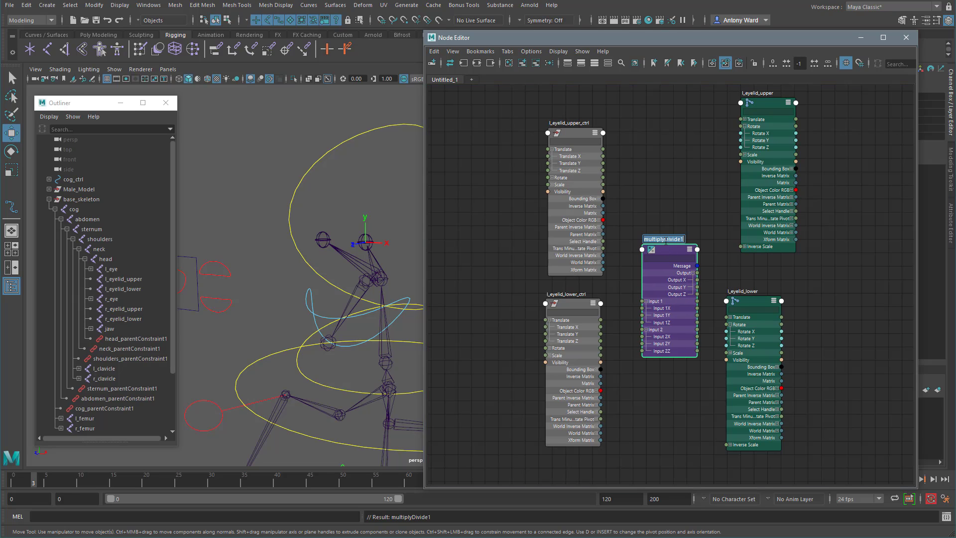
{"action": "type", "text": "l_eyelids_multi"}
{"action": "key", "text": "Return"}
Connect l_eyelid_upper_ctrl's Translate Y to Input 1X of l_eyelids_multi, and its Output X to l_eyelid_upper's Rotate X.
{"action": "left_click_drag", "start_coordinate": [603, 164], "coordinate": [642, 311]}
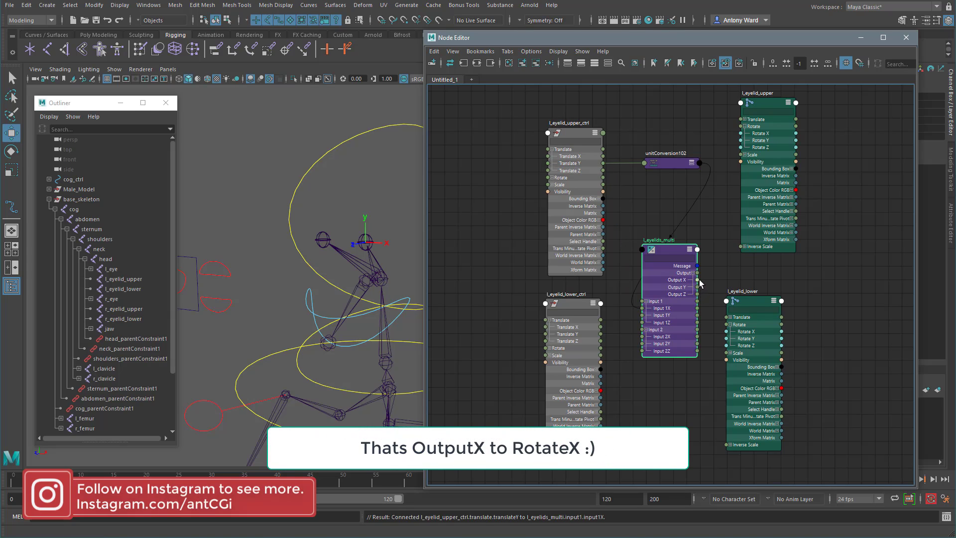
{"action": "left_click_drag", "start_coordinate": [699, 281], "coordinate": [740, 141]}
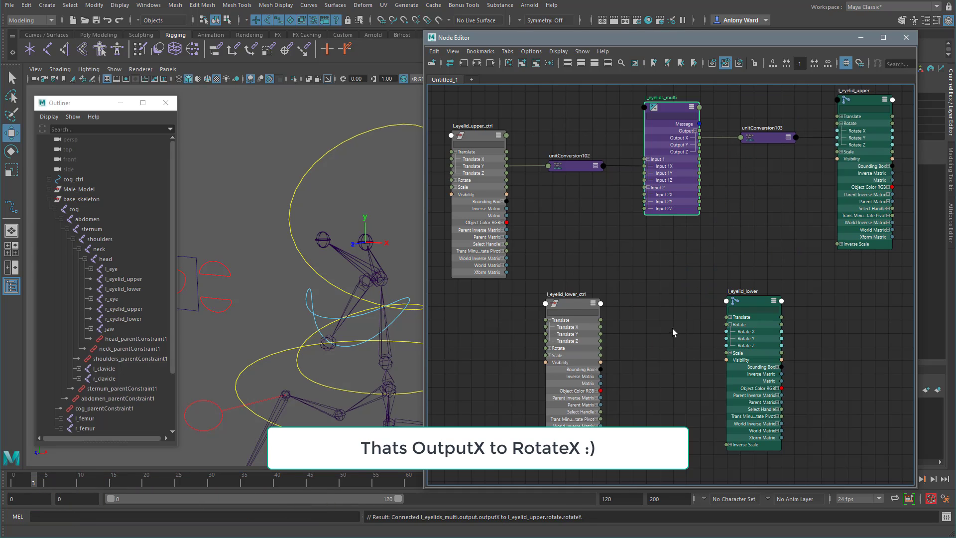
Line up the l_eyelid_lower_ctrl node beneath l_eyelid_upper_ctrl and shift the Node Editor to uncover the Channel Box.
{"action": "left_click_drag", "start_coordinate": [573, 306], "coordinate": [483, 312]}
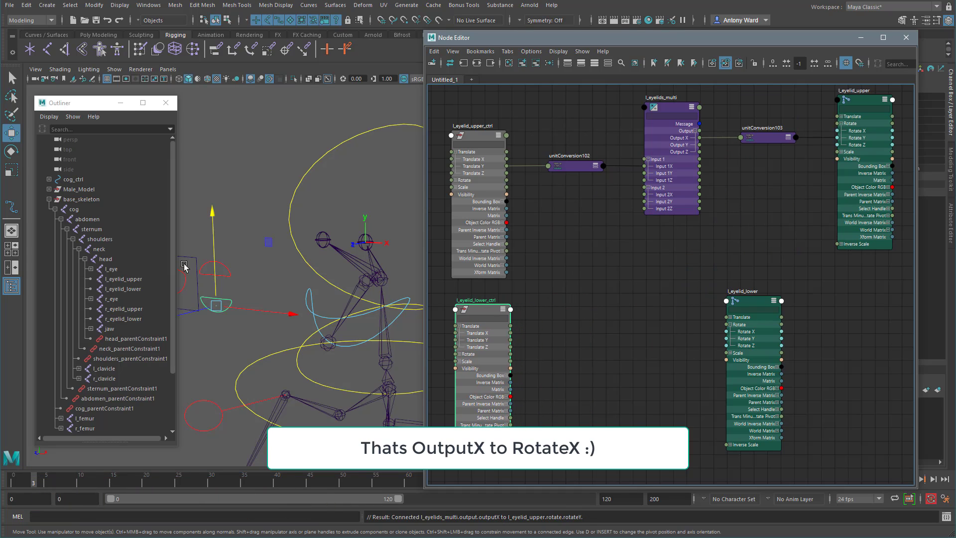
{"action": "left_click_drag", "start_coordinate": [781, 42], "coordinate": [729, 50]}
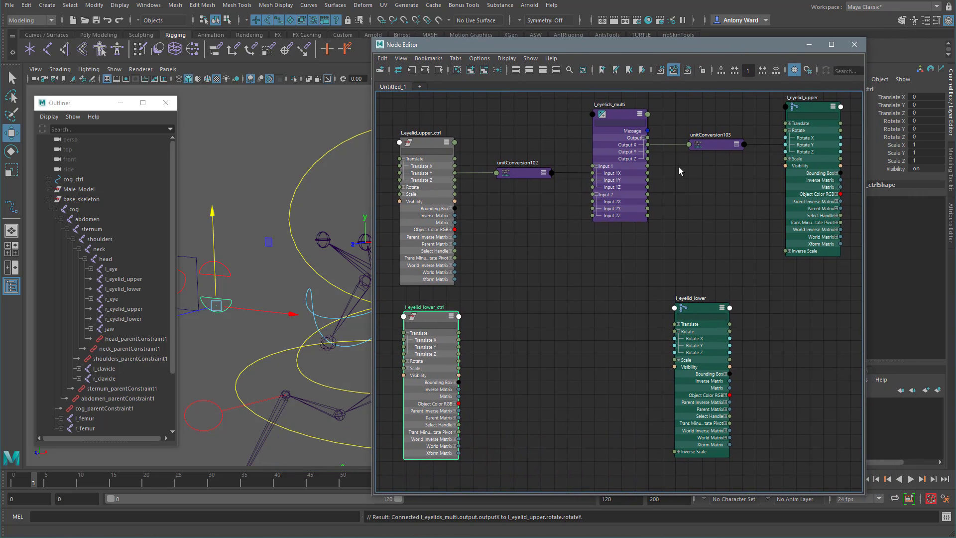
Set Input 2X of the l_eyelids_multi node to 50.
{"action": "left_click", "coordinate": [627, 116]}
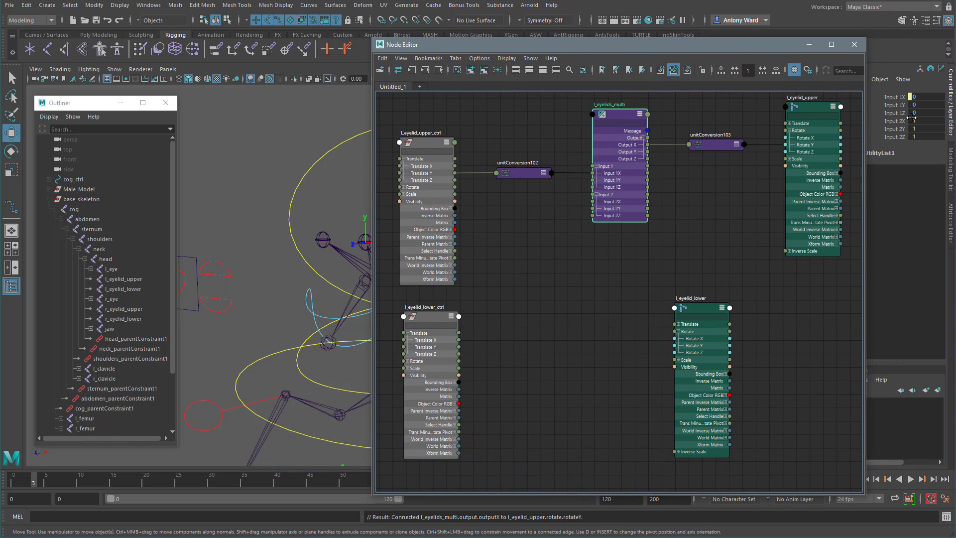
{"action": "left_click", "coordinate": [928, 119]}
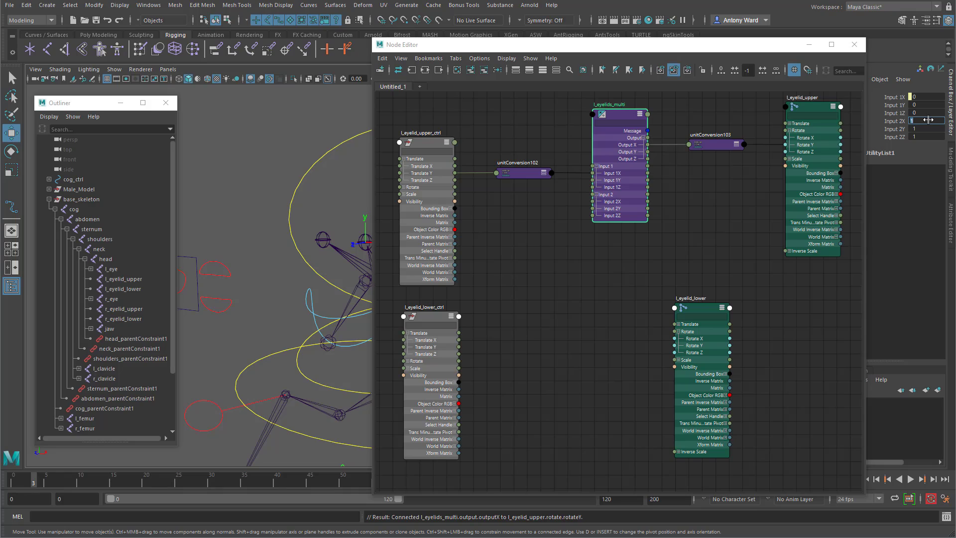
{"action": "type", "text": "50"}
{"action": "key", "text": "Return"}
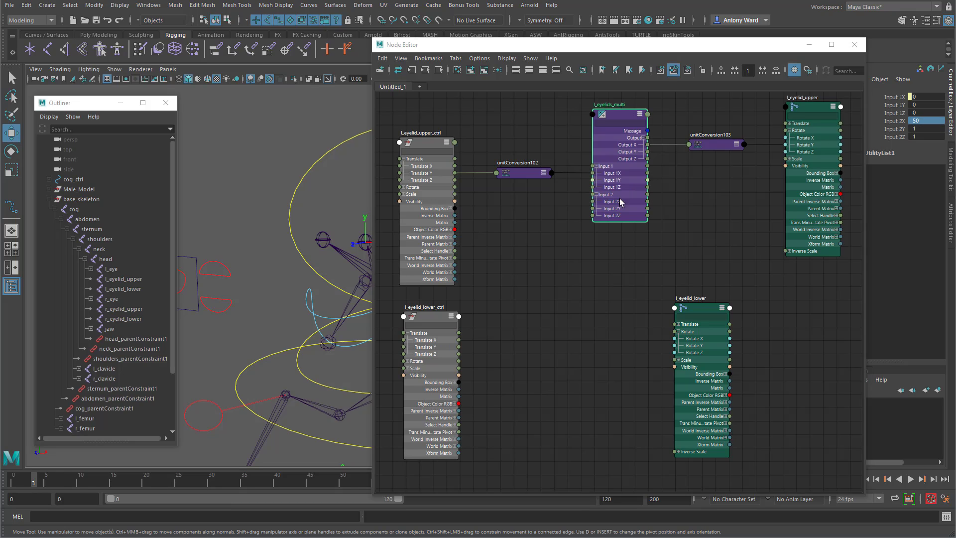
Test l_eyelid_upper_ctrl by moving it down about 0.084 units in Y, and undo the move.
{"action": "left_click", "coordinate": [220, 269]}
{"action": "left_click_drag", "start_coordinate": [334, 299], "coordinate": [221, 385], "text": "alt"}
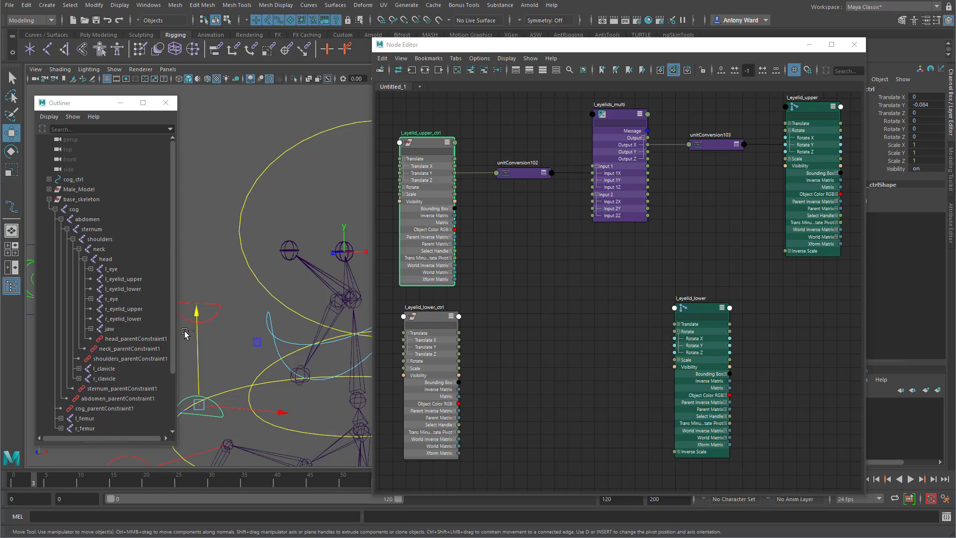
{"action": "key", "text": "ctrl+z"}
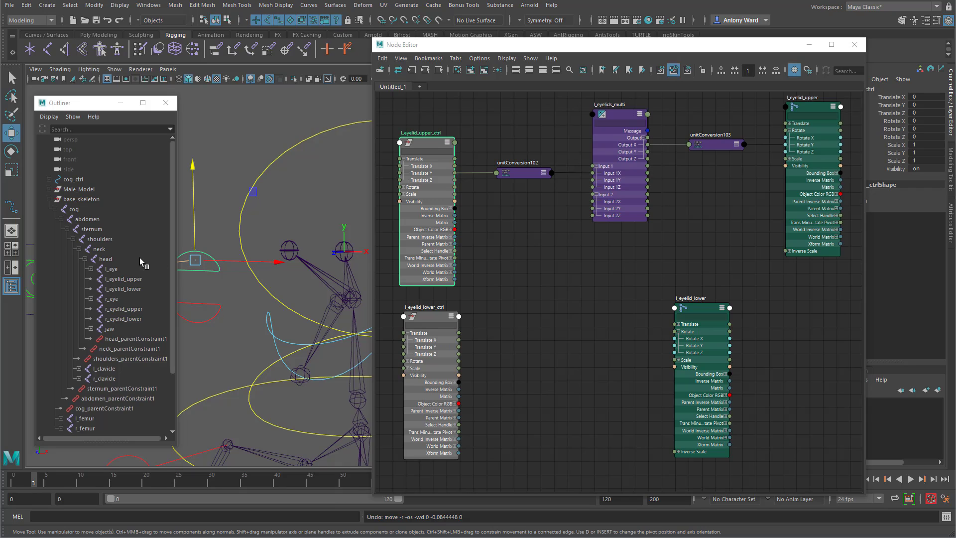
Delete unitConversion103 and reconnect Output X of l_eyelids_multi to l_eyelid_upper's Rotate X.
{"action": "left_click", "coordinate": [124, 279]}
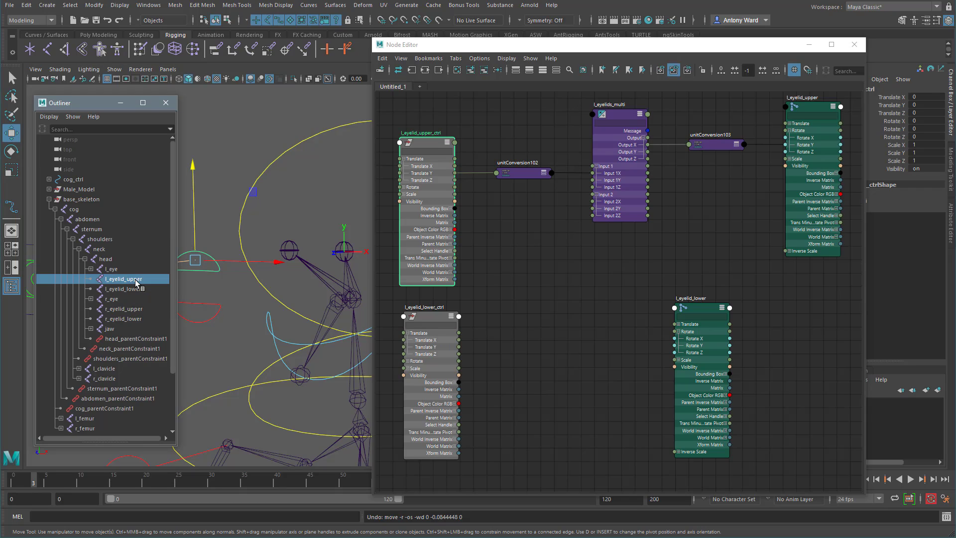
{"action": "left_click", "coordinate": [707, 143]}
{"action": "key", "text": "Delete"}
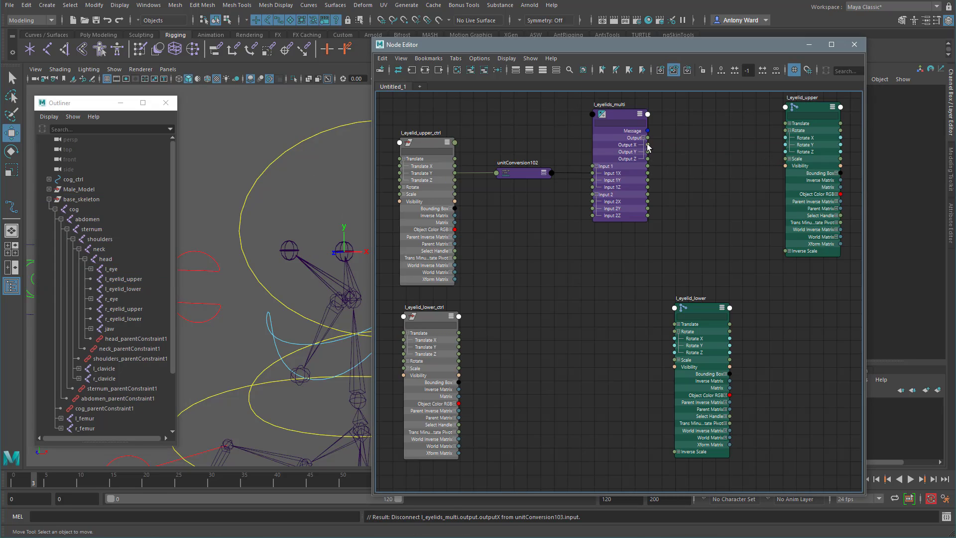
{"action": "left_click_drag", "start_coordinate": [648, 145], "coordinate": [785, 137]}
Test the reconnected upper eyelid by moving l_eyelid_upper_ctrl down about 0.053 units in Y, and undo the move.
{"action": "left_click", "coordinate": [208, 280]}
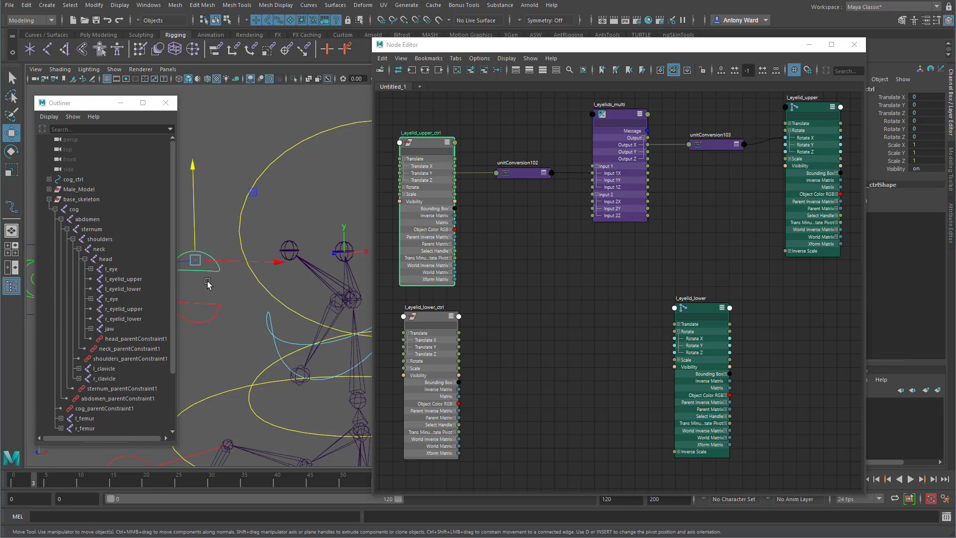
{"action": "left_click_drag", "start_coordinate": [196, 246], "coordinate": [252, 333]}
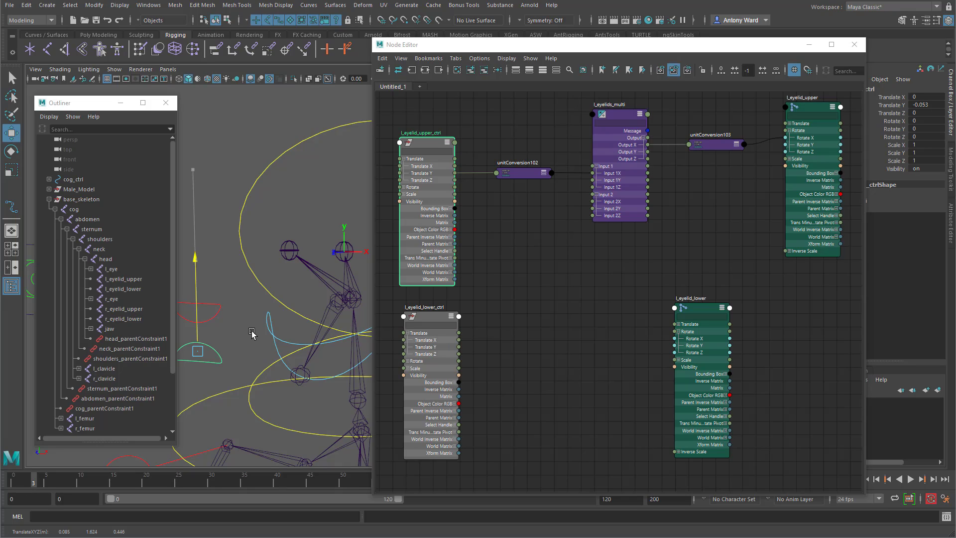
{"action": "key", "text": "ctrl+z"}
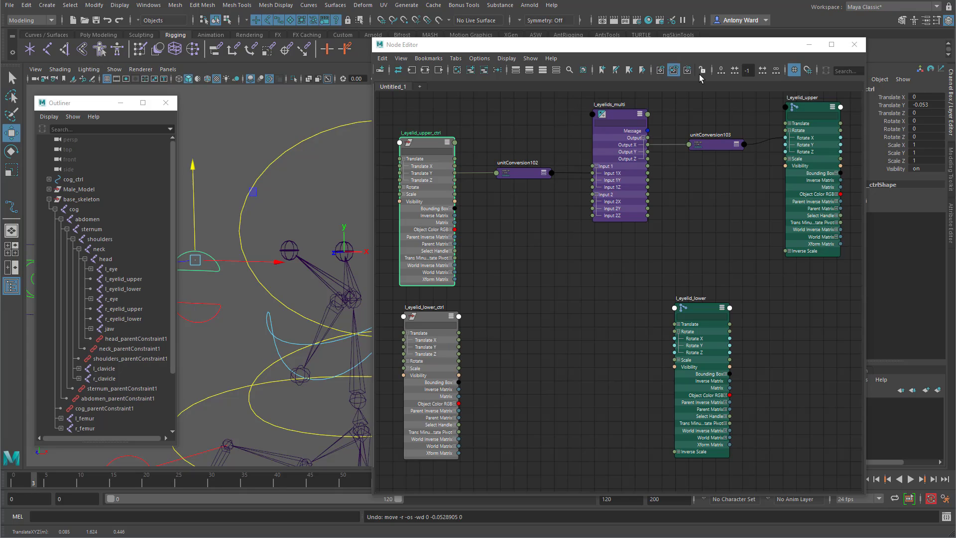
Set Input 2X of the l_eyelids_multi node to -100.
{"action": "left_click", "coordinate": [616, 118]}
{"action": "double_click", "coordinate": [924, 121]}
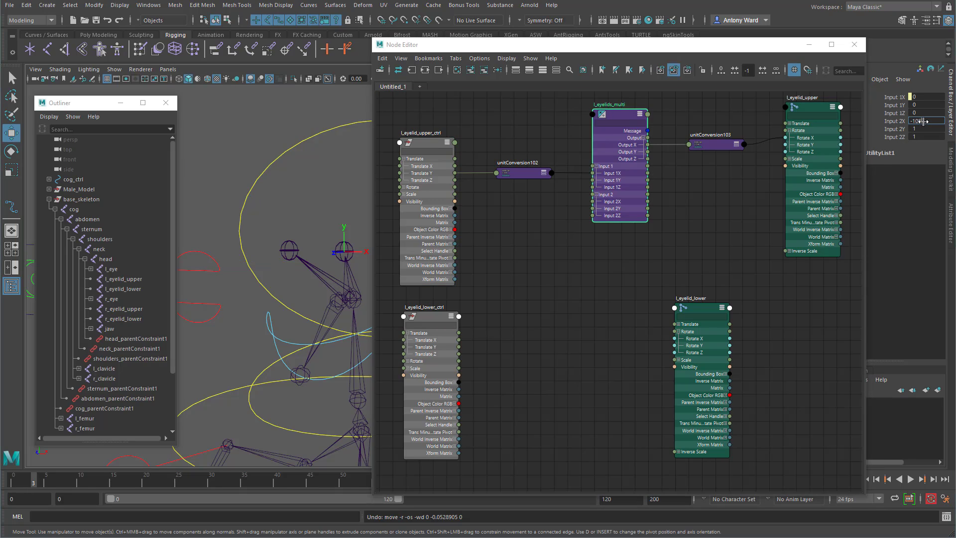
{"action": "key", "text": "Return"}
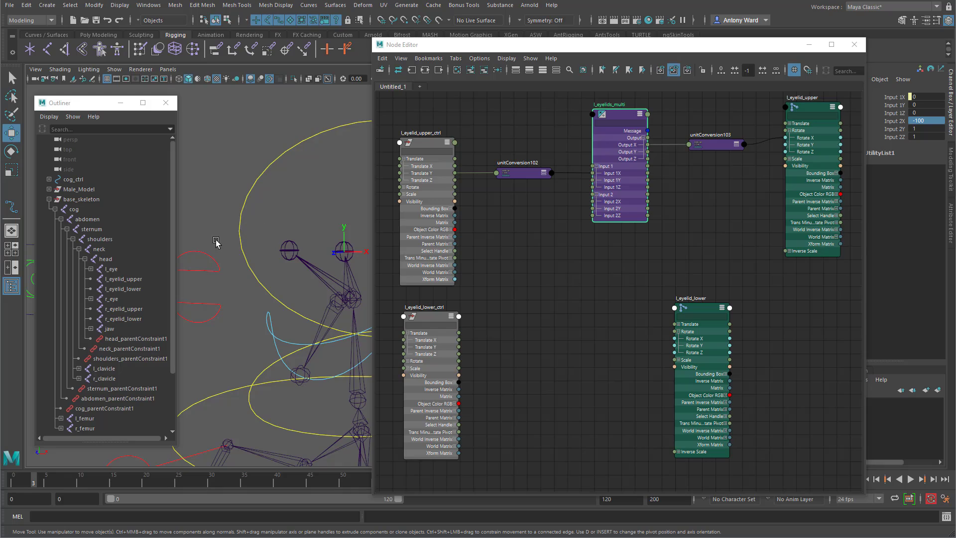
Test the upper eyelid's rotation by moving l_eyelid_upper_ctrl up and down in Y, and undo the move.
{"action": "left_click", "coordinate": [212, 255]}
{"action": "left_click_drag", "start_coordinate": [194, 236], "coordinate": [202, 152]}
{"action": "middle_click_drag", "start_coordinate": [225, 172], "coordinate": [227, 217]}
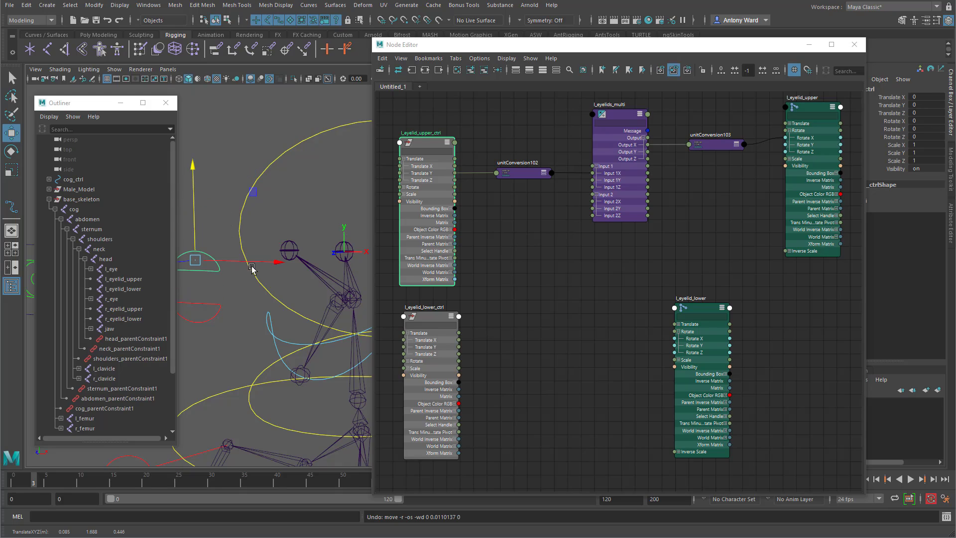
Set Input 2X of the l_eyelids_multi node to -250.
{"action": "left_click", "coordinate": [623, 115]}
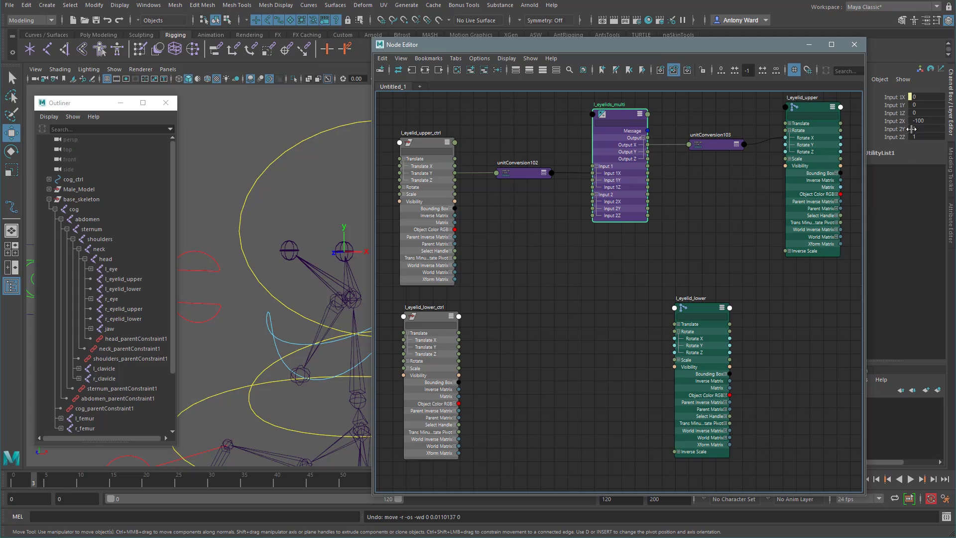
{"action": "left_click", "coordinate": [927, 120]}
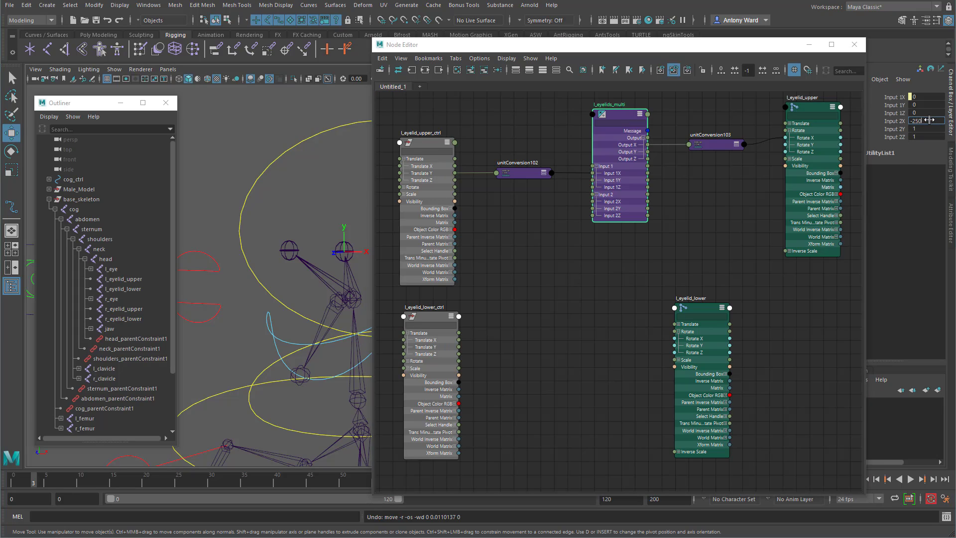
{"action": "key", "text": "Return"}
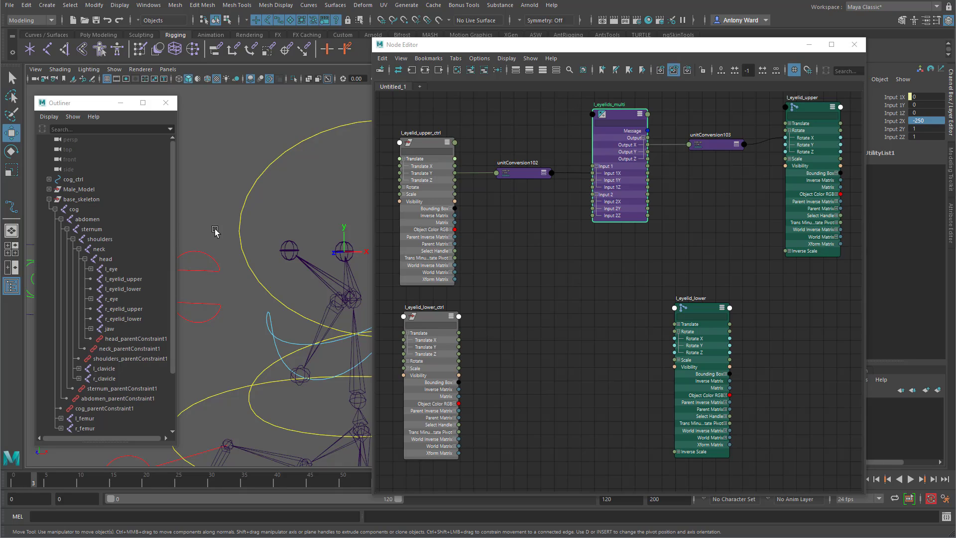
Test the new multiplier by moving l_eyelid_upper_ctrl down about 0.007 units in Y, and undo the move.
{"action": "left_click", "coordinate": [200, 258]}
{"action": "left_click_drag", "start_coordinate": [195, 219], "coordinate": [195, 243]}
{"action": "key", "text": "ctrl+z"}
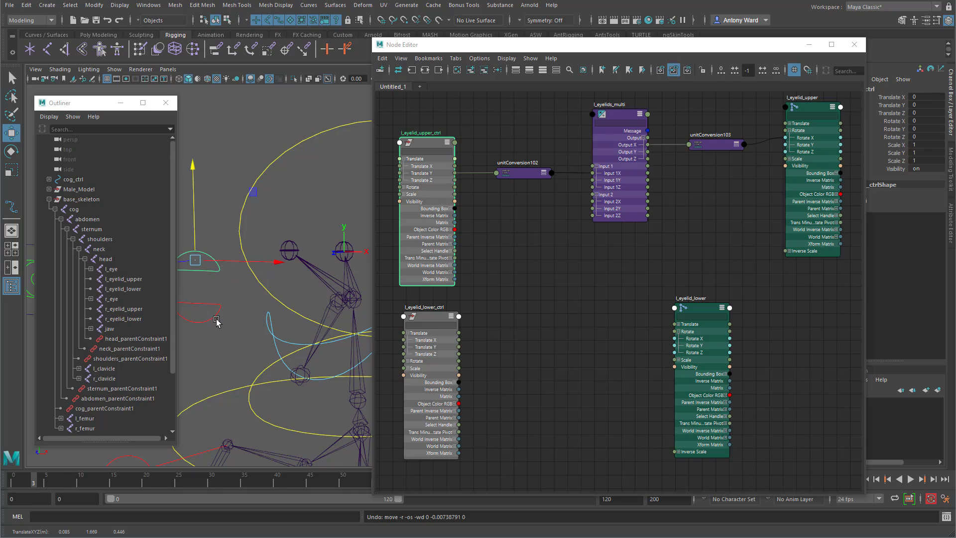
Connect l_eyelid_lower_ctrl's Translate Y to Input 1Y of l_eyelids_multi, and its Output Y to l_eyelid_lower's Rotate X.
{"action": "left_click", "coordinate": [507, 342]}
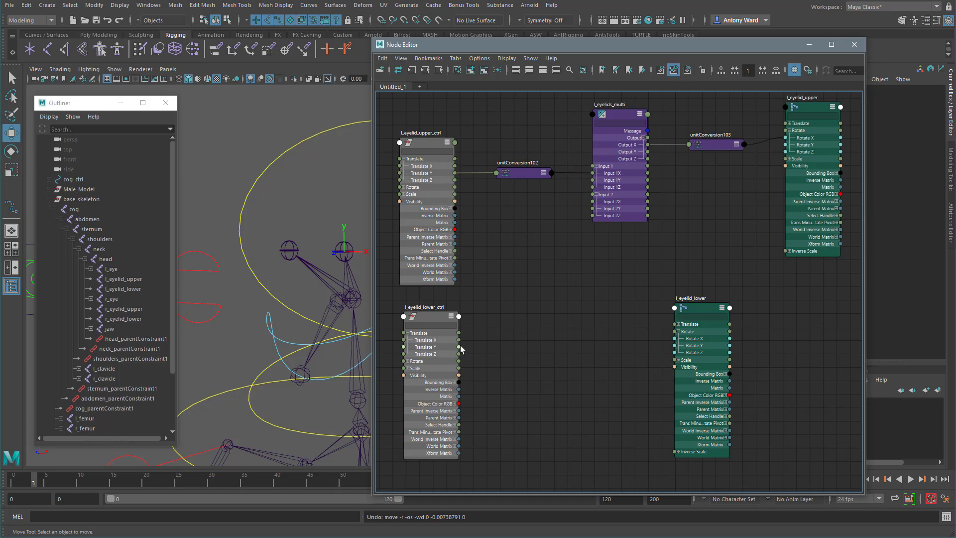
{"action": "left_click_drag", "start_coordinate": [460, 348], "coordinate": [590, 183]}
{"action": "left_click_drag", "start_coordinate": [460, 349], "coordinate": [589, 184]}
{"action": "left_click_drag", "start_coordinate": [595, 183], "coordinate": [594, 180]}
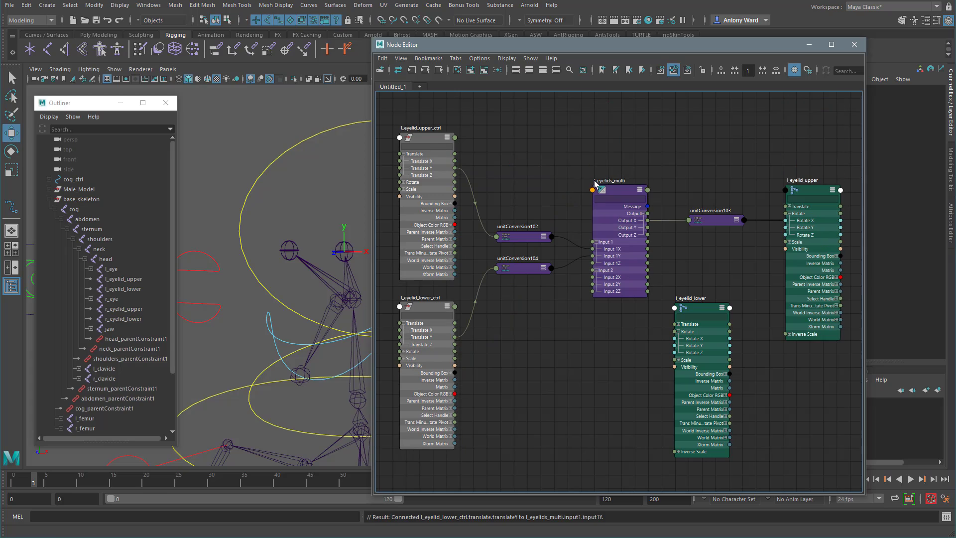
{"action": "left_click_drag", "start_coordinate": [698, 308], "coordinate": [730, 308]}
{"action": "left_click_drag", "start_coordinate": [637, 227], "coordinate": [702, 340]}
Test l_eyelid_lower_ctrl by moving it up about 0.022 units in Y, and undo the move.
{"action": "left_click", "coordinate": [211, 298]}
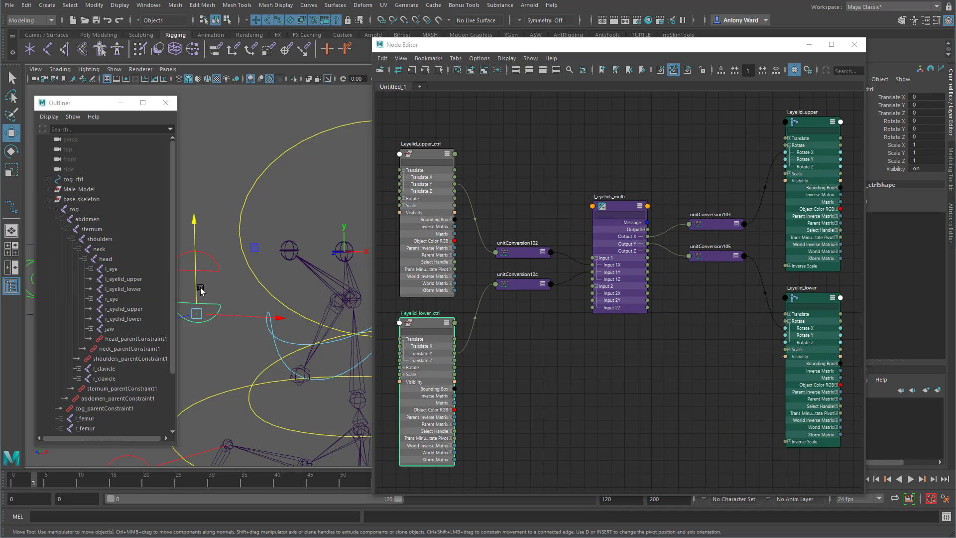
{"action": "left_click_drag", "start_coordinate": [194, 273], "coordinate": [213, 237]}
{"action": "left_click", "coordinate": [213, 236]}
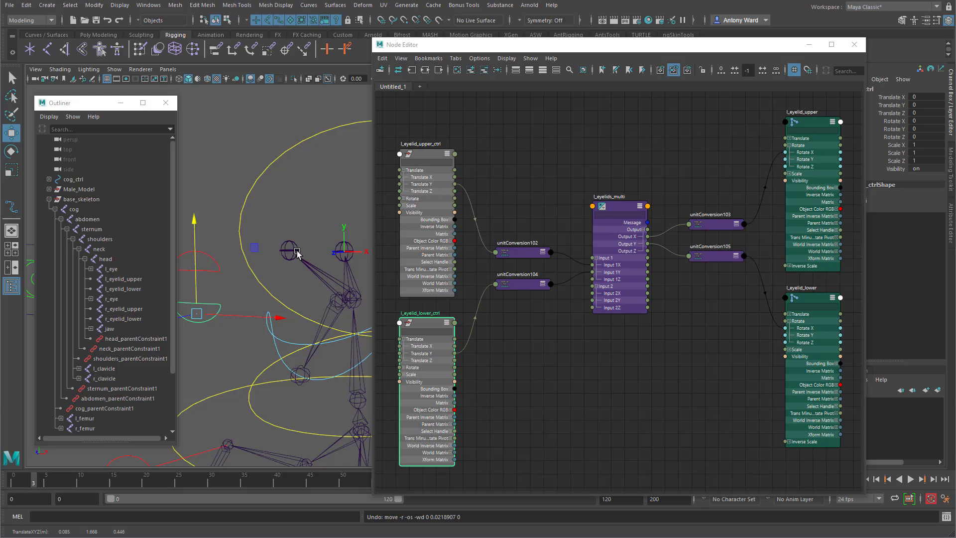
Set Input 2Y of the l_eyelids_multi node to 250.
{"action": "left_click", "coordinate": [617, 211]}
{"action": "left_click", "coordinate": [928, 127]}
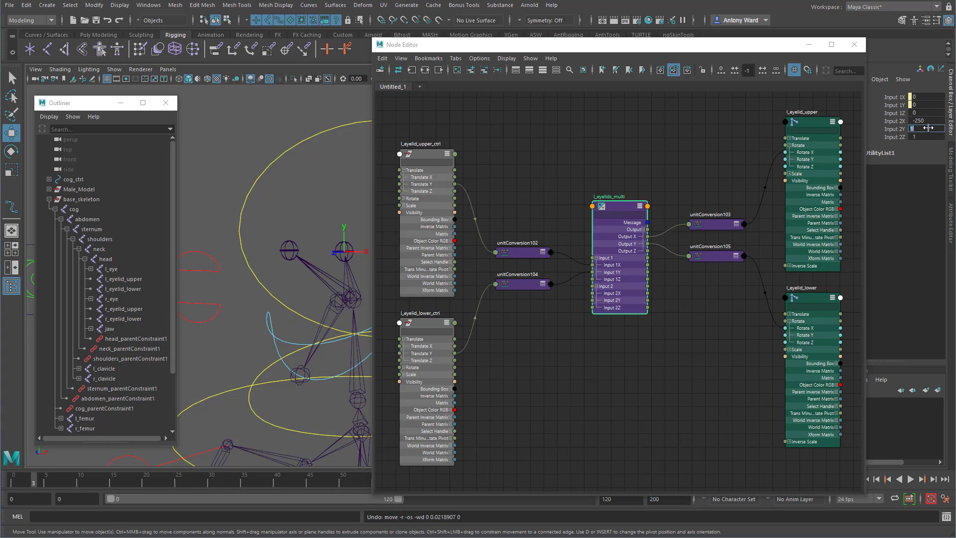
{"action": "type", "text": "250"}
{"action": "key", "text": "Return"}
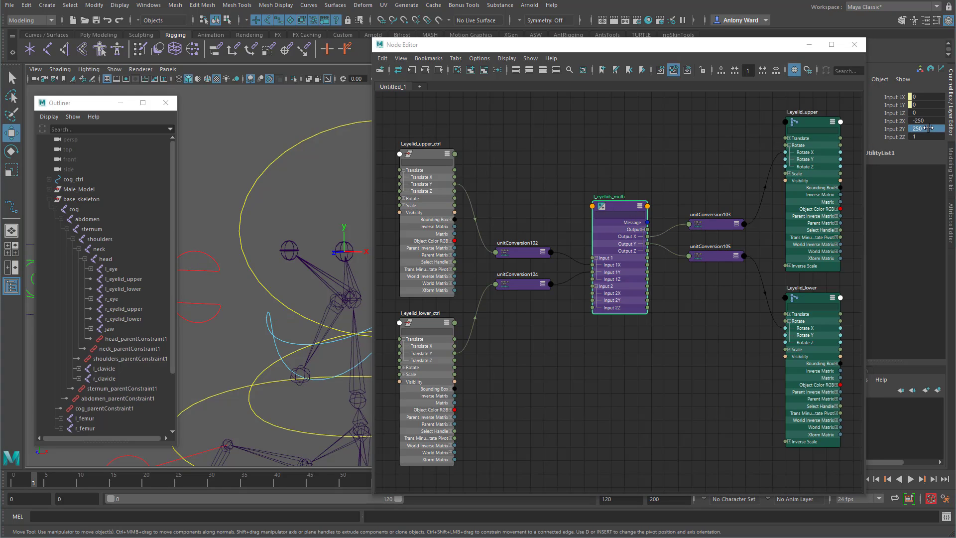
Test the lower eyelid's rotation direction by moving l_eyelid_lower_ctrl slightly in Y, and undo the move.
{"action": "left_click", "coordinate": [205, 314]}
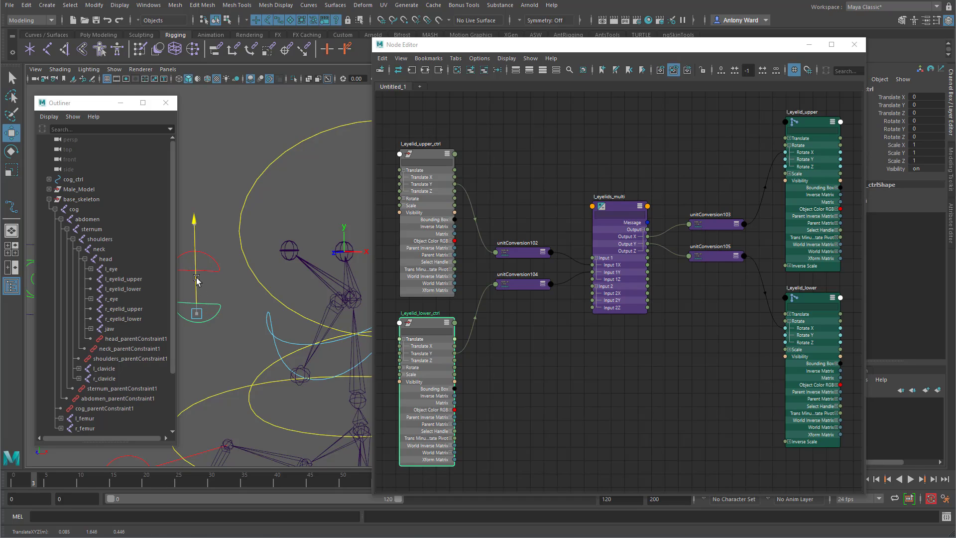
{"action": "mouse_move", "coordinate": [197, 282]}
{"action": "left_mouse_down"}
{"action": "mouse_move", "coordinate": [197, 235]}
{"action": "mouse_move", "coordinate": [197, 281]}
{"action": "left_mouse_up"}
{"action": "key", "text": "ctrl+z"}
Change Input 2Y of the l_eyelids_multi node to -250.
{"action": "left_click", "coordinate": [620, 209]}
{"action": "left_click", "coordinate": [914, 129]}
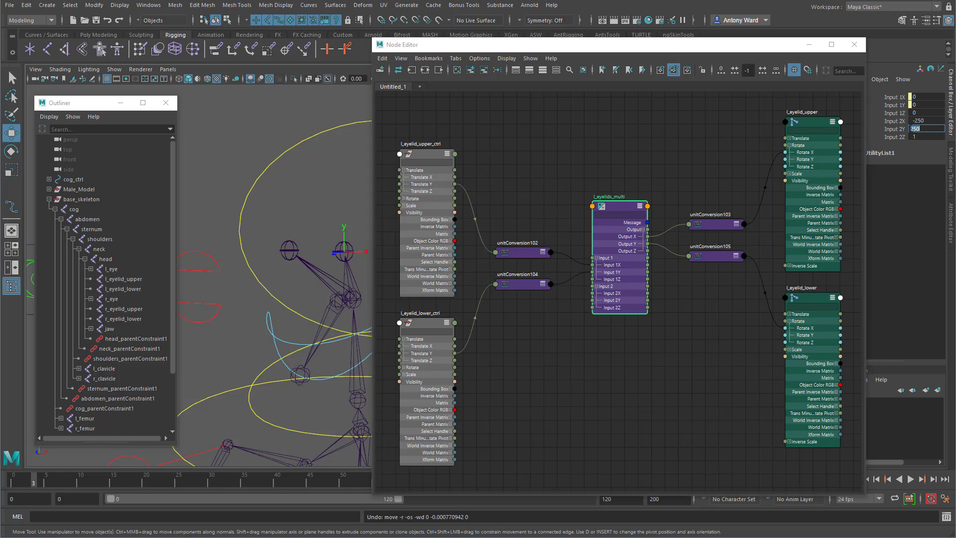
{"action": "left_click", "coordinate": [911, 128]}
{"action": "type", "text": "-"}
{"action": "key", "text": "Return"}
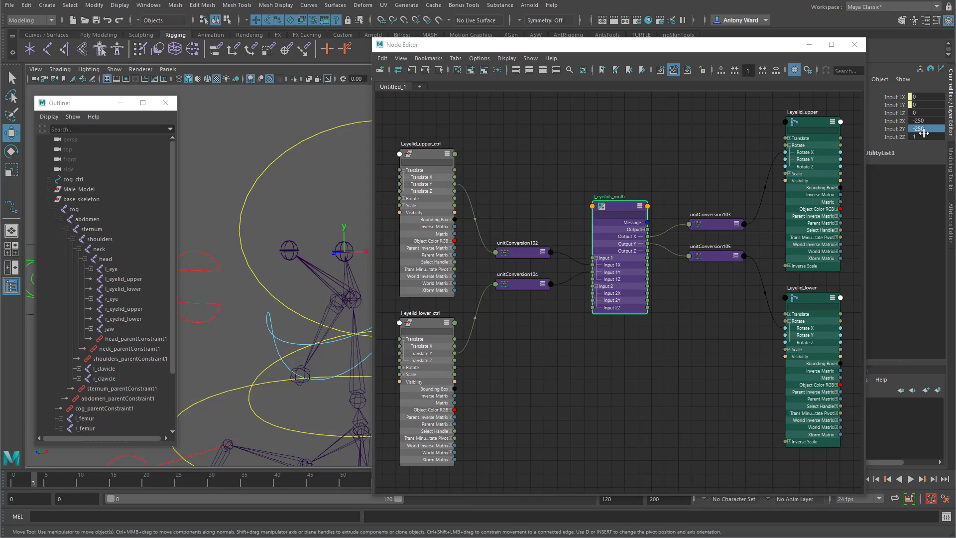
Test the lower eyelid with the negative multiplier by moving l_eyelid_lower_ctrl slightly in Y, and undo the move.
{"action": "left_click", "coordinate": [199, 304]}
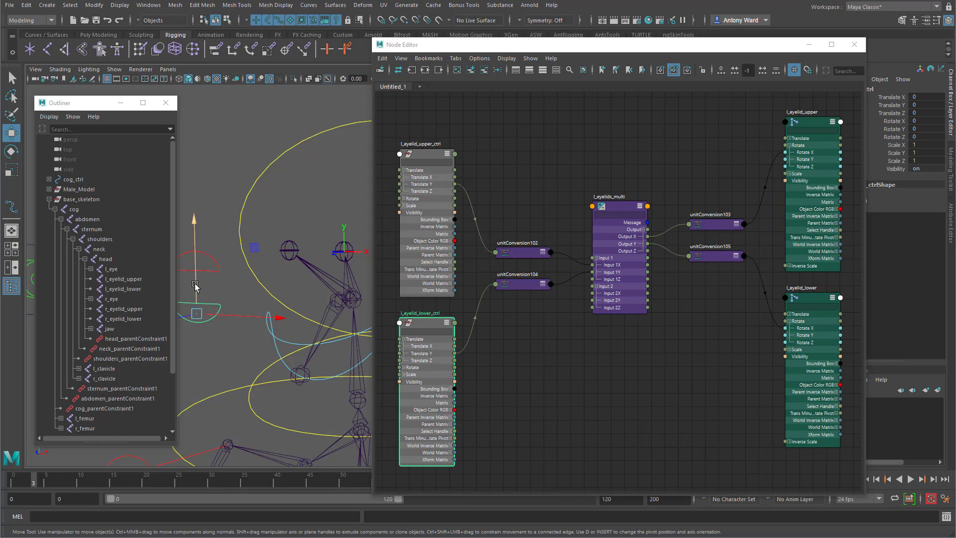
{"action": "mouse_move", "coordinate": [199, 283]}
{"action": "left_mouse_down"}
{"action": "mouse_move", "coordinate": [196, 234]}
{"action": "mouse_move", "coordinate": [197, 332]}
{"action": "mouse_move", "coordinate": [200, 194]}
{"action": "mouse_move", "coordinate": [194, 274]}
{"action": "left_mouse_up"}
{"action": "left_click", "coordinate": [202, 322]}
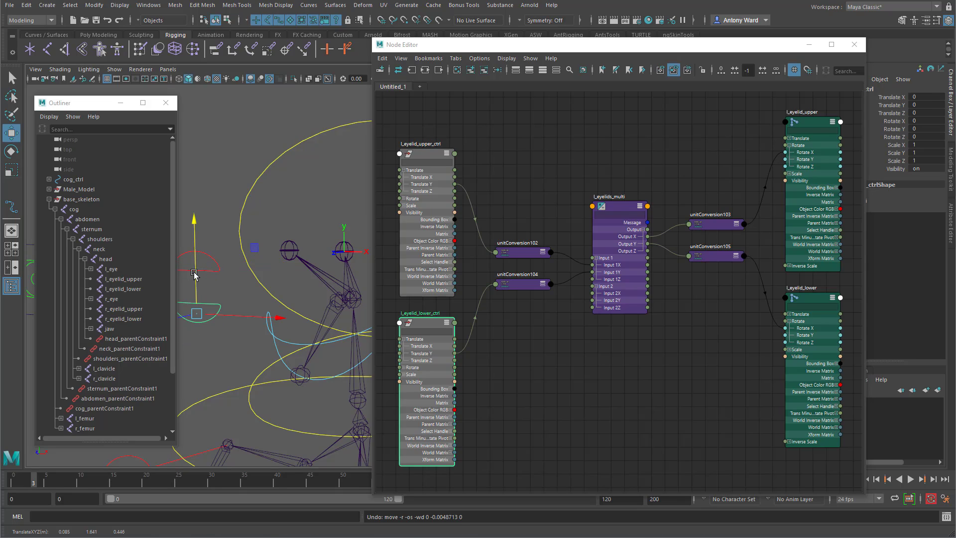
{"action": "mouse_move", "coordinate": [282, 283]}
{"action": "left_mouse_down", "text": "alt"}
{"action": "mouse_move", "coordinate": [292, 279]}
{"action": "mouse_move", "coordinate": [279, 287]}
{"action": "left_mouse_up", "text": "alt"}
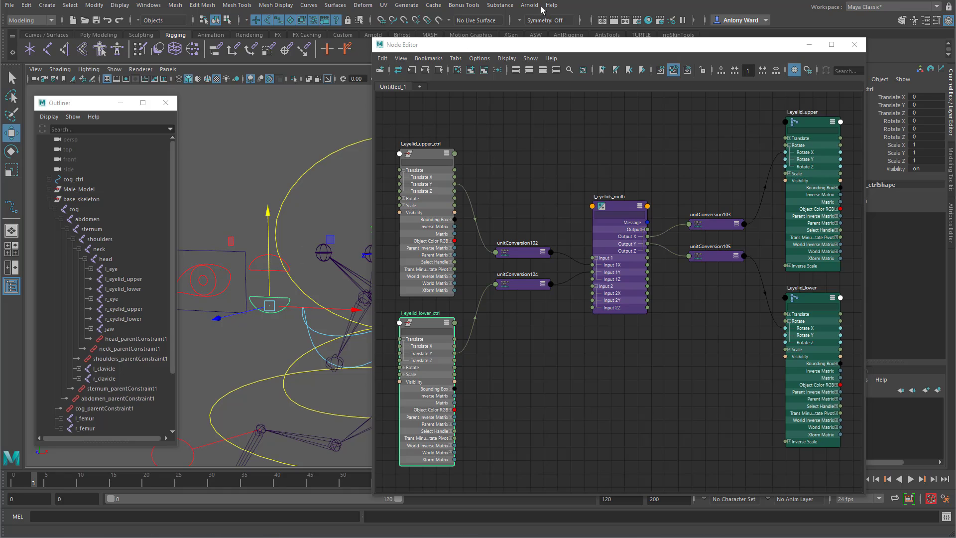
Shift the Node Editor aside and check the eye and eyelid controls in the viewport, undoing the test change.
{"action": "left_click_drag", "start_coordinate": [547, 47], "coordinate": [612, 44]}
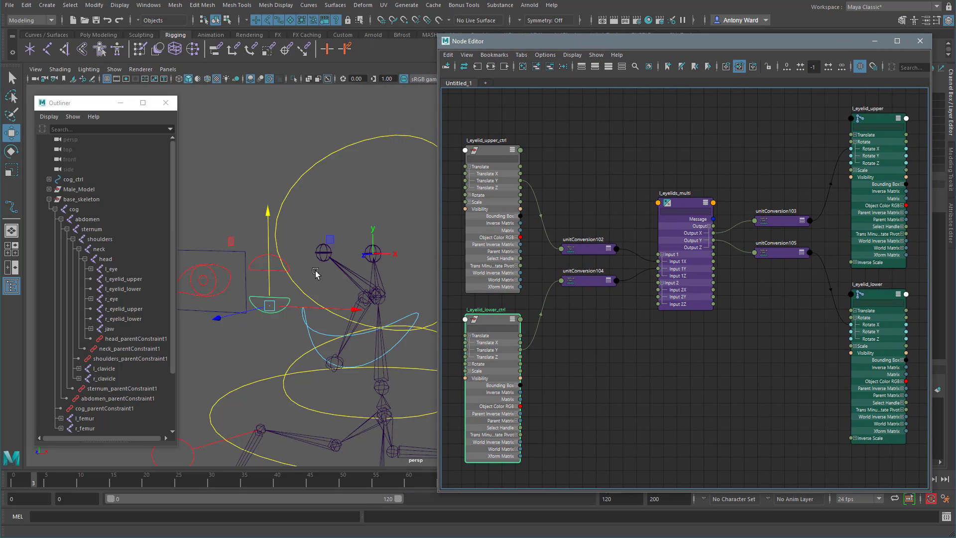
{"action": "left_click_drag", "start_coordinate": [315, 273], "coordinate": [284, 274], "text": "alt"}
{"action": "left_click_drag", "start_coordinate": [219, 306], "coordinate": [250, 291], "text": "alt"}
{"action": "left_click", "coordinate": [273, 283]}
{"action": "key", "text": "ctrl+z"}
{"action": "mouse_move", "coordinate": [336, 330]}
{"action": "left_mouse_down", "text": "alt"}
{"action": "mouse_move", "coordinate": [321, 336]}
{"action": "mouse_move", "coordinate": [318, 322]}
{"action": "mouse_move", "coordinate": [331, 322]}
{"action": "left_mouse_up", "text": "alt"}
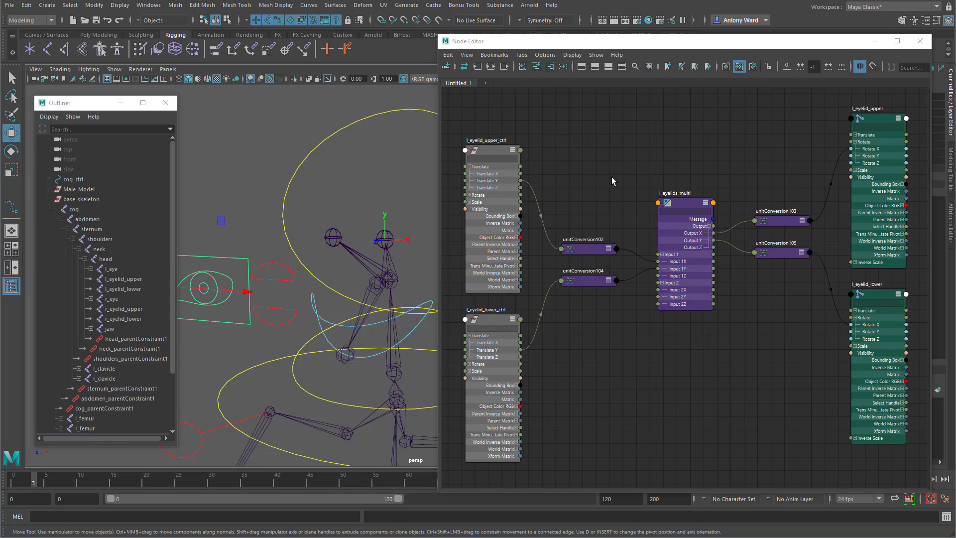
Add a plusMinusAverage node to the Node Editor graph, expand its attributes and place it above l_eyelids_multi.
{"action": "key", "text": "Tab"}
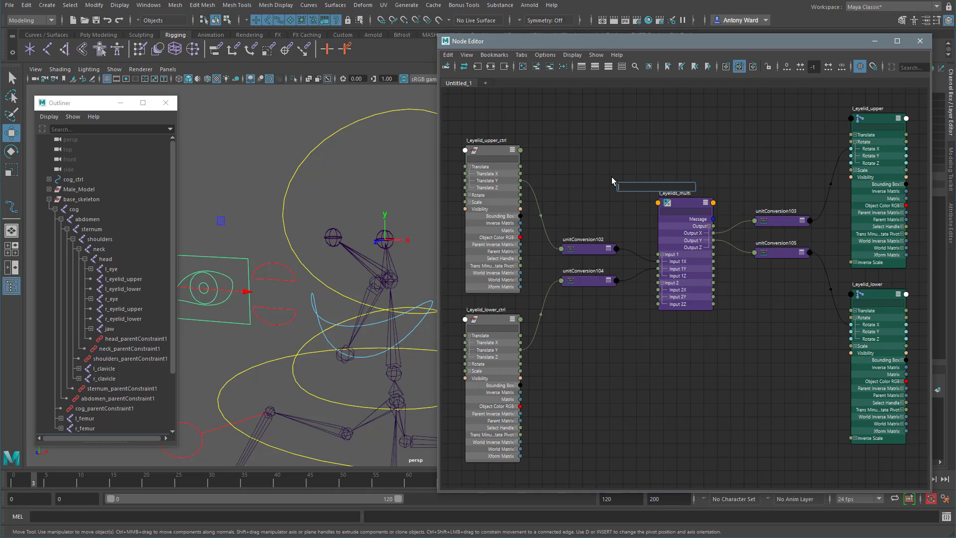
{"action": "type", "text": "pl"}
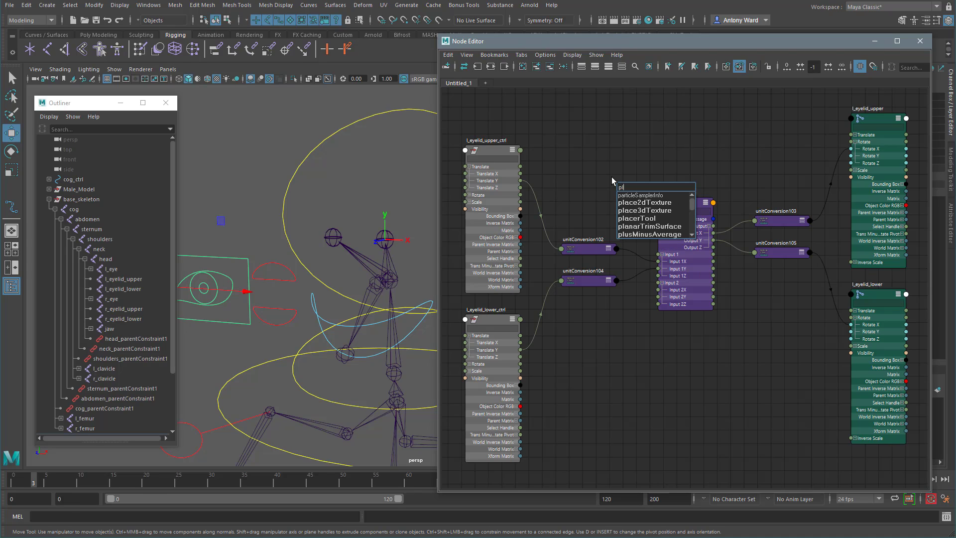
{"action": "type", "text": "us"}
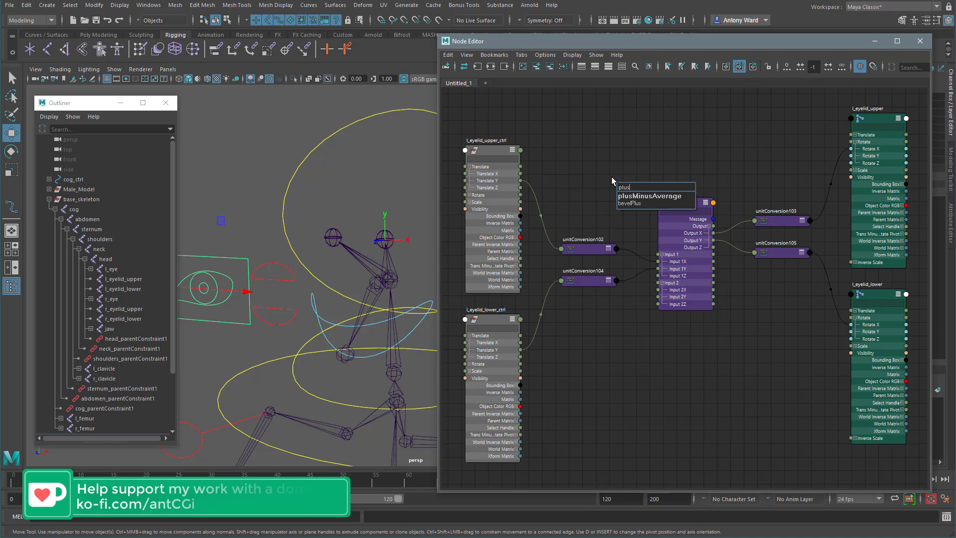
{"action": "left_click", "coordinate": [643, 196]}
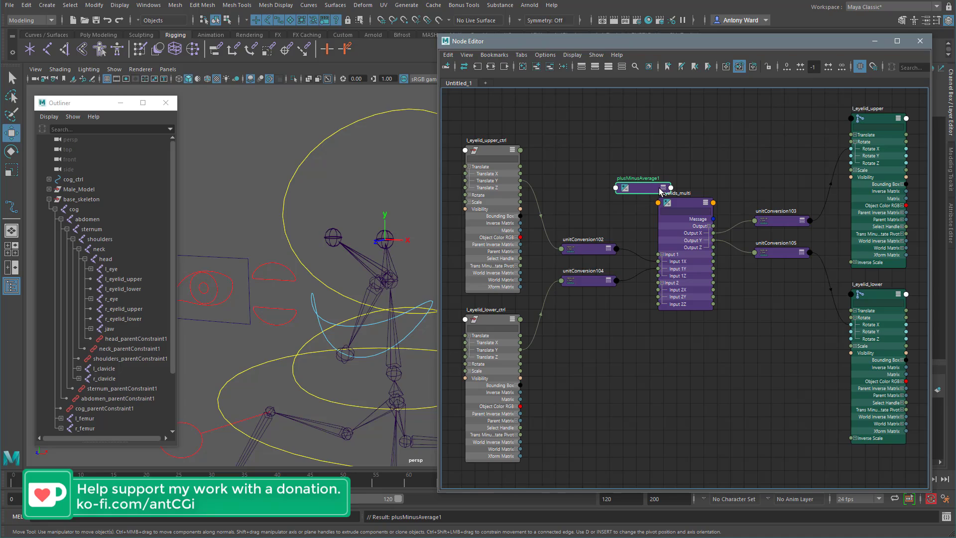
{"action": "left_click", "coordinate": [663, 188]}
{"action": "left_click_drag", "start_coordinate": [632, 222], "coordinate": [598, 164]}
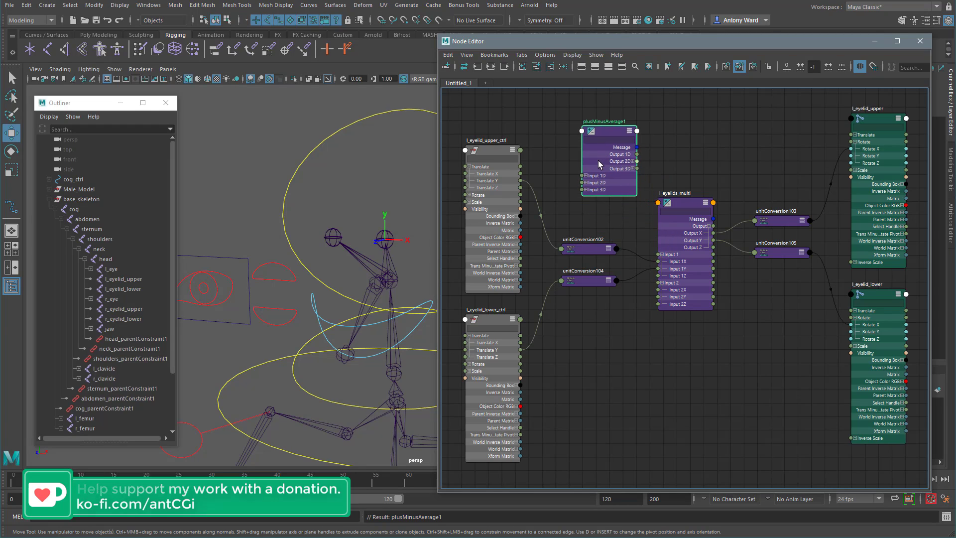
Expand the Input 3D attribute of plusMinusAverage1 and move the node up beside lookAt_ctrl.
{"action": "left_click", "coordinate": [586, 175]}
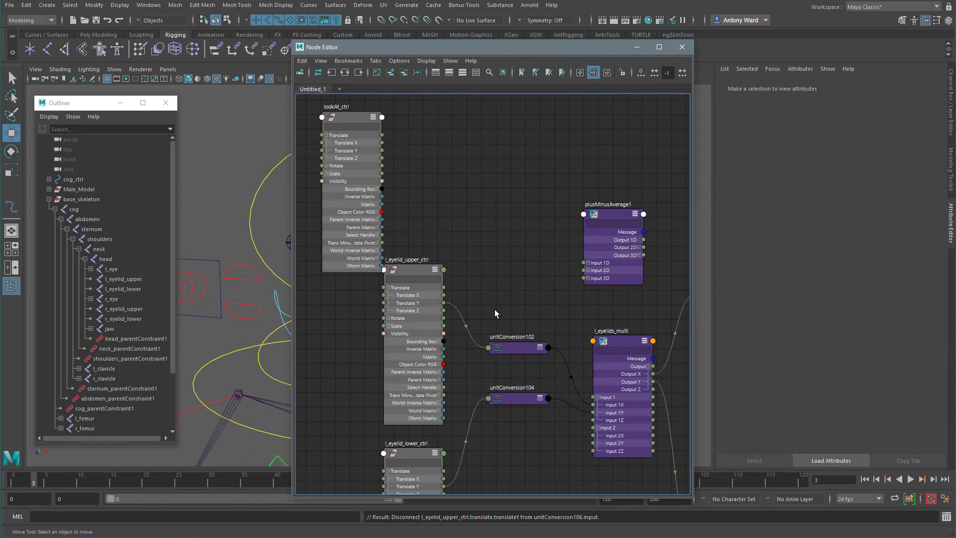
{"action": "left_click", "coordinate": [588, 278]}
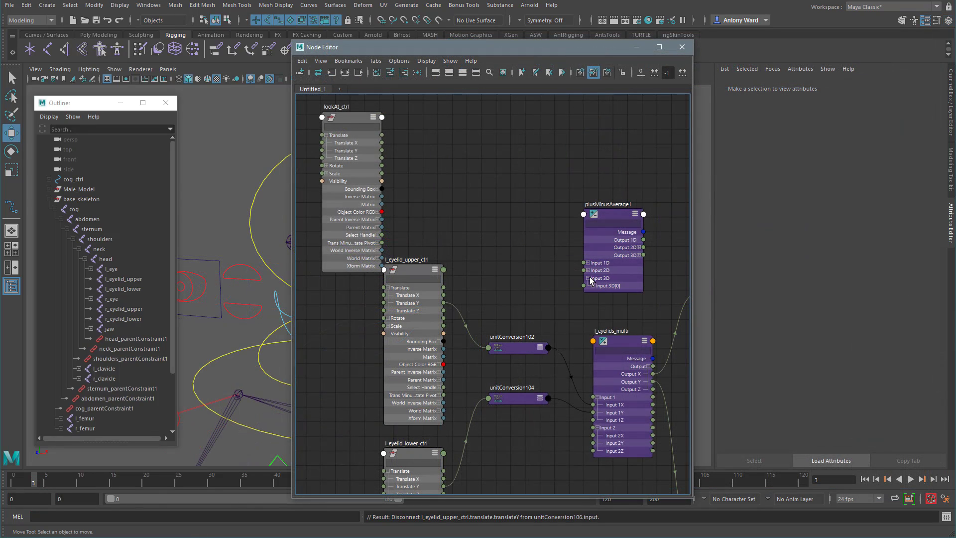
{"action": "left_click", "coordinate": [613, 218]}
{"action": "left_click_drag", "start_coordinate": [611, 214], "coordinate": [550, 126]}
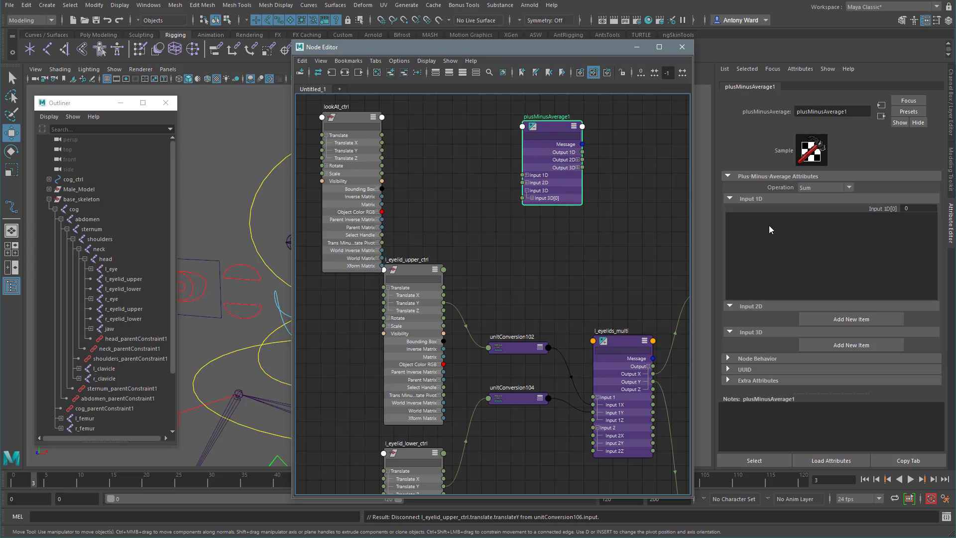
{"action": "left_click", "coordinate": [753, 210]}
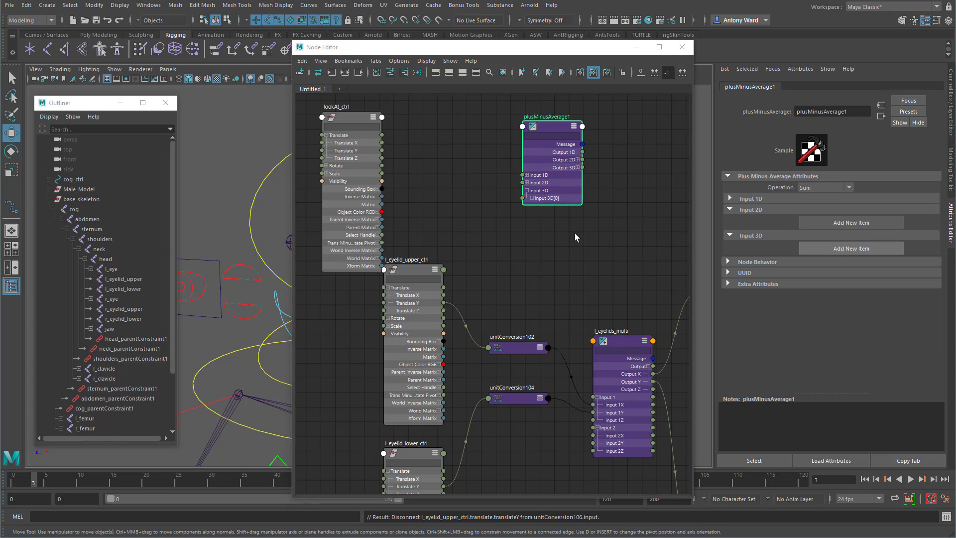
Connect Translate of lookAt_ctrl to Input 3D[0] and Translate of l_eyelid_upper_ctrl to Input 3D[1] of plusMinusAverage1.
{"action": "left_click", "coordinate": [326, 136]}
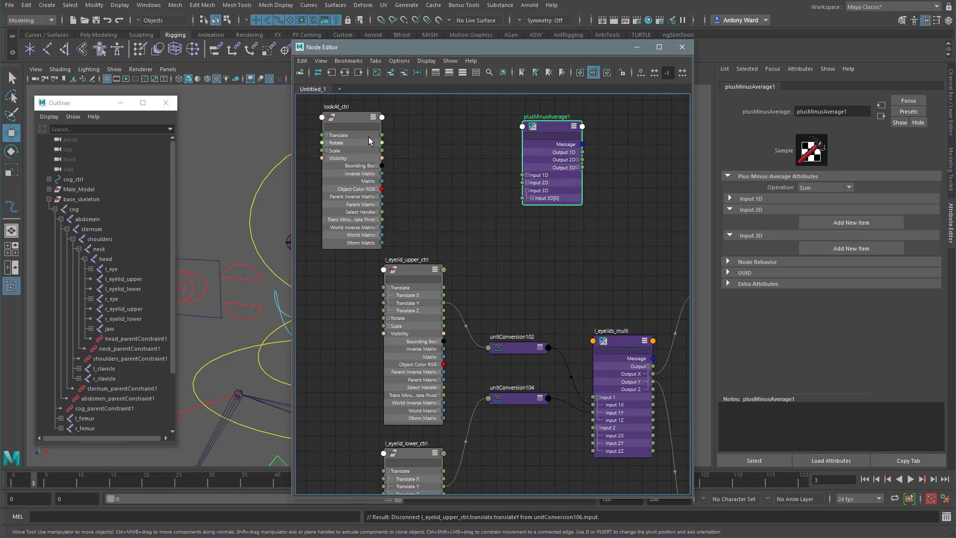
{"action": "left_click_drag", "start_coordinate": [383, 136], "coordinate": [520, 199]}
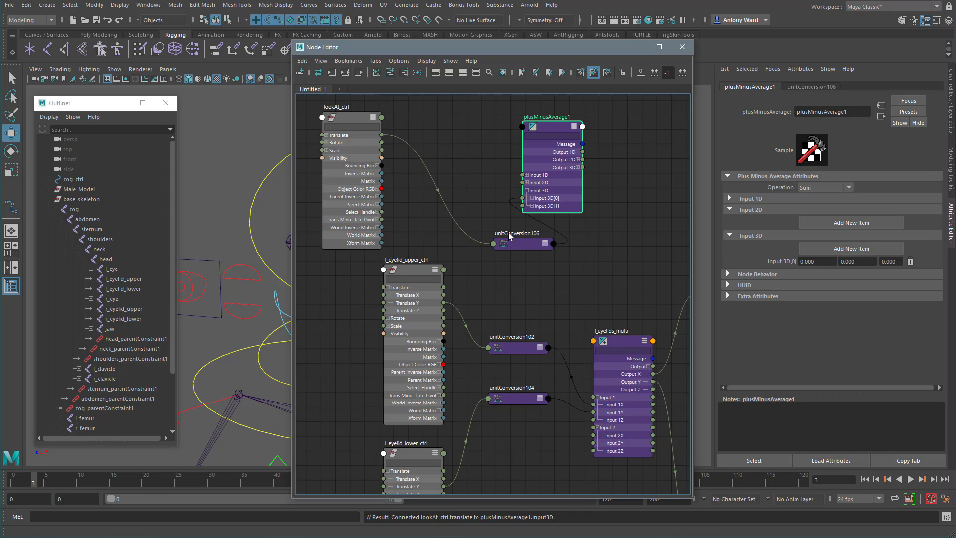
{"action": "left_click_drag", "start_coordinate": [519, 245], "coordinate": [437, 169]}
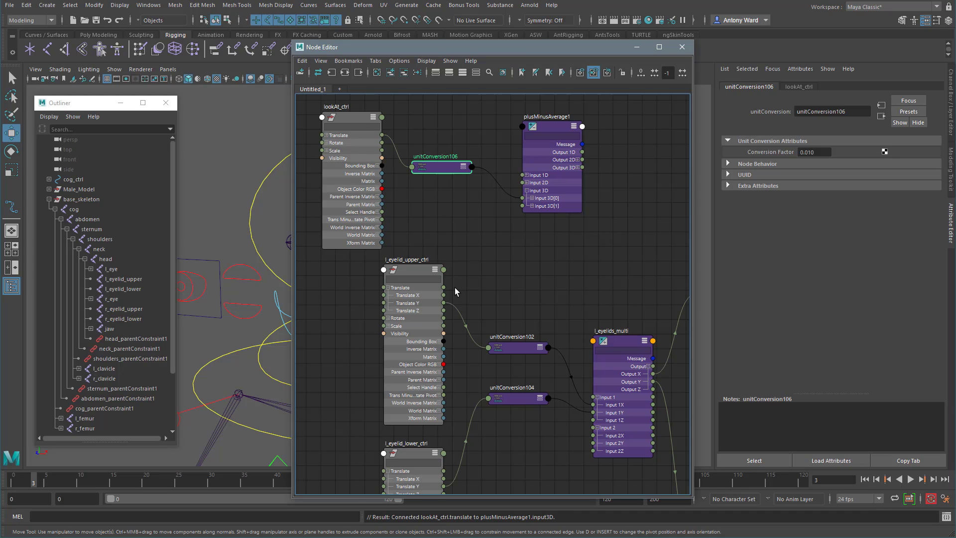
{"action": "left_click_drag", "start_coordinate": [445, 290], "coordinate": [521, 205]}
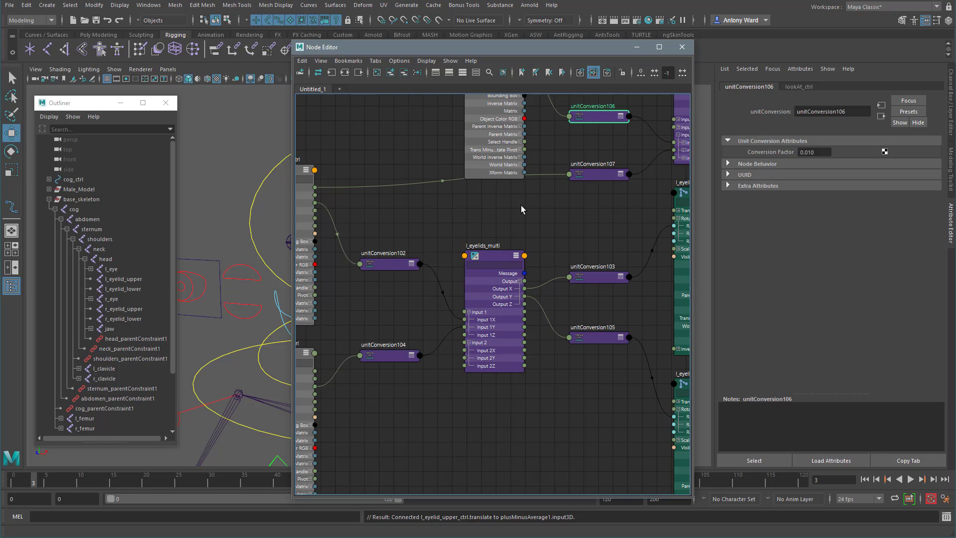
Rearrange the graph so lookAt_ctrl sits above l_eyelid_upper_ctrl, followed by their two unit conversion nodes and plusMinusAverage1.
{"action": "middle_click_drag", "start_coordinate": [572, 207], "coordinate": [602, 303]}
{"action": "right_click_drag", "start_coordinate": [602, 304], "coordinate": [568, 299], "text": "alt"}
{"action": "middle_click_drag", "start_coordinate": [568, 299], "coordinate": [502, 298], "text": "alt"}
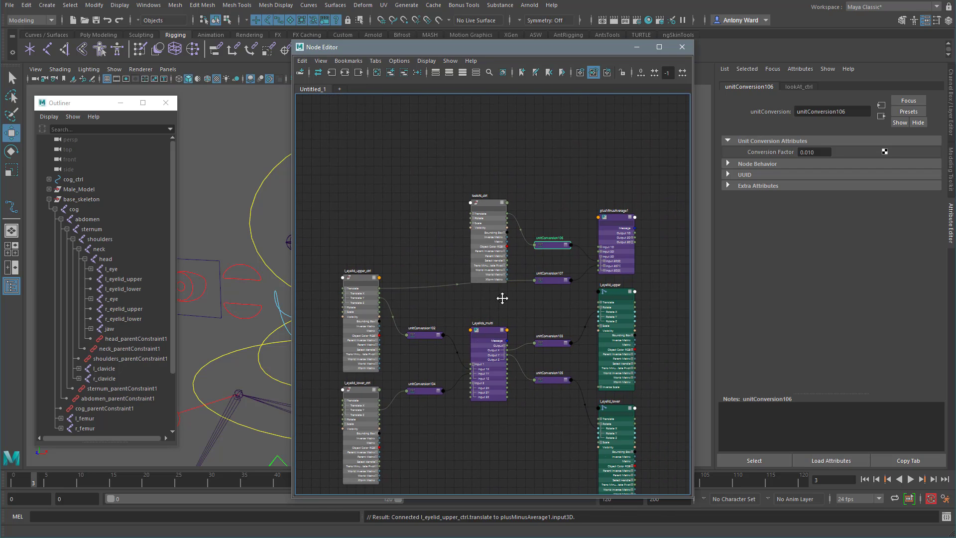
{"action": "left_click_drag", "start_coordinate": [617, 218], "coordinate": [599, 96]}
{"action": "middle_click_drag", "start_coordinate": [549, 295], "coordinate": [556, 410], "text": "alt"}
{"action": "left_click_drag", "start_coordinate": [491, 223], "coordinate": [360, 87]}
{"action": "middle_click_drag", "start_coordinate": [458, 168], "coordinate": [473, 302], "text": "alt"}
{"action": "right_click_drag", "start_coordinate": [473, 302], "coordinate": [543, 303], "text": "alt"}
{"action": "left_click_drag", "start_coordinate": [608, 301], "coordinate": [446, 253]}
{"action": "left_click_drag", "start_coordinate": [611, 344], "coordinate": [440, 306]}
{"action": "left_click_drag", "start_coordinate": [649, 234], "coordinate": [527, 242]}
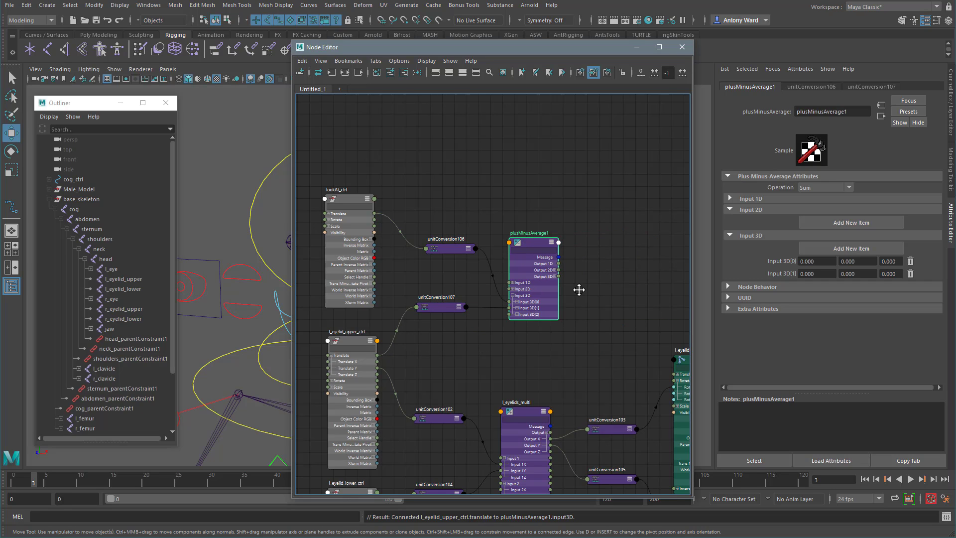
{"action": "right_click_drag", "start_coordinate": [577, 288], "coordinate": [619, 288], "text": "alt"}
Move lookAt_ctrl and l_eyelid_upper_ctrl in the viewport, and inspect the Input 3D values of plusMinusAverage1.
{"action": "left_click", "coordinate": [187, 293]}
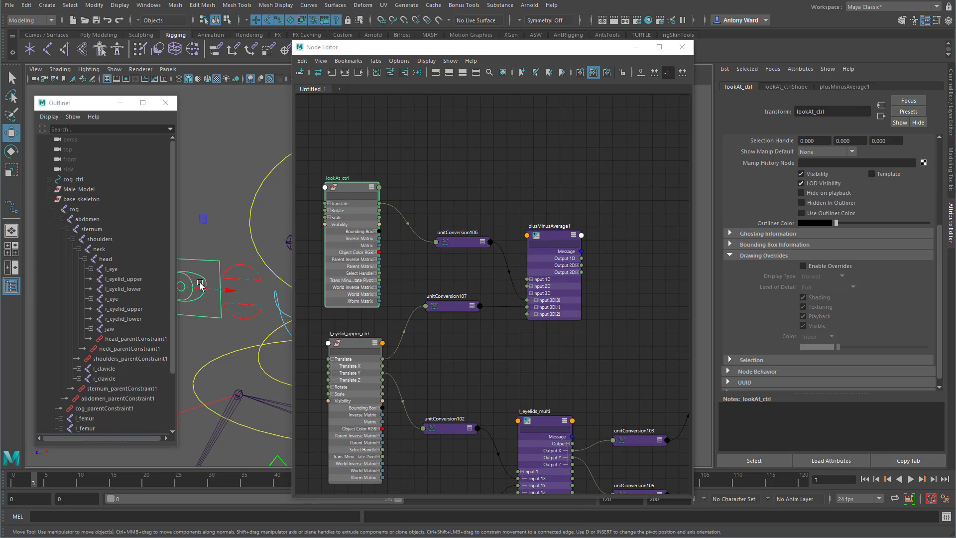
{"action": "left_click", "coordinate": [120, 103]}
{"action": "left_click_drag", "start_coordinate": [148, 285], "coordinate": [102, 180]}
{"action": "middle_click_drag", "start_coordinate": [216, 265], "coordinate": [174, 269], "text": "alt"}
{"action": "left_click", "coordinate": [149, 279]}
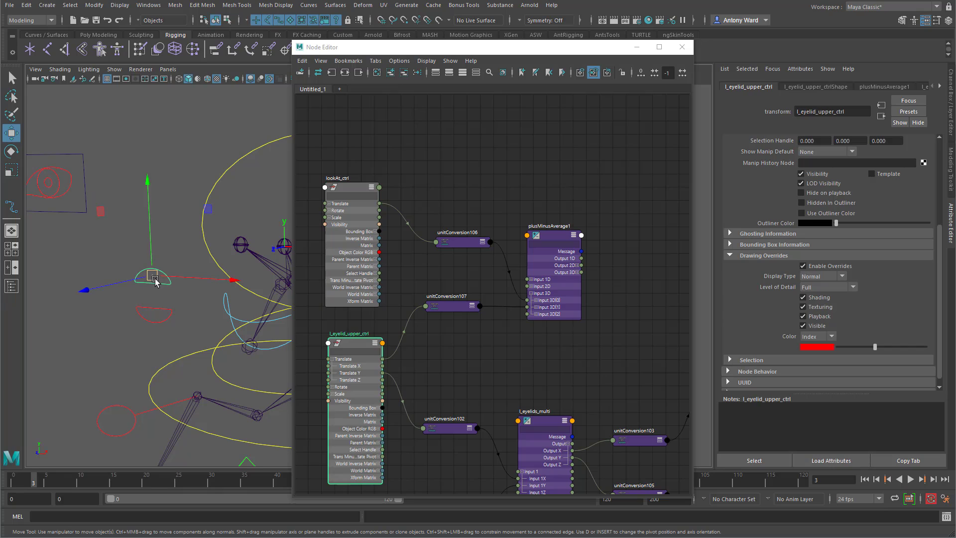
{"action": "left_click_drag", "start_coordinate": [154, 276], "coordinate": [154, 199]}
{"action": "right_click_drag", "start_coordinate": [208, 253], "coordinate": [149, 249], "text": "alt"}
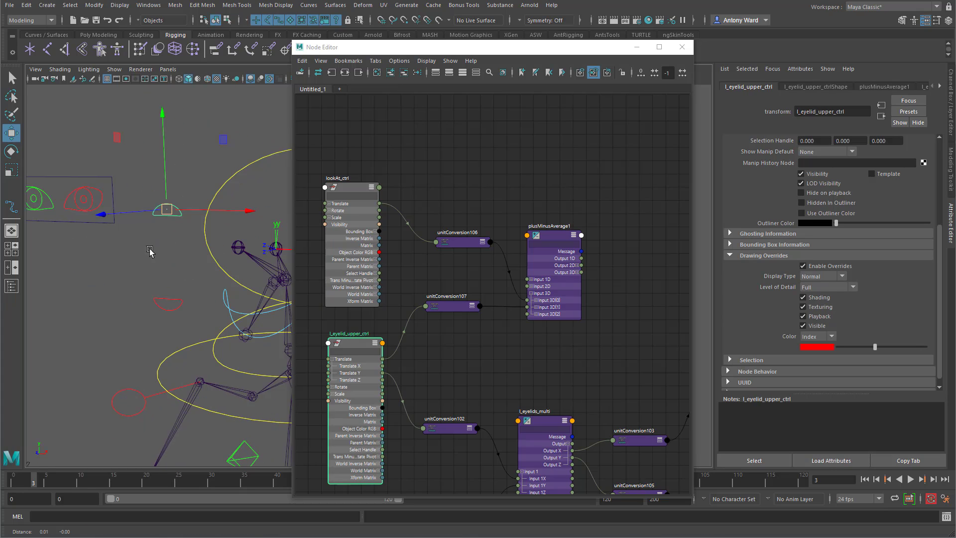
{"action": "left_click", "coordinate": [548, 235]}
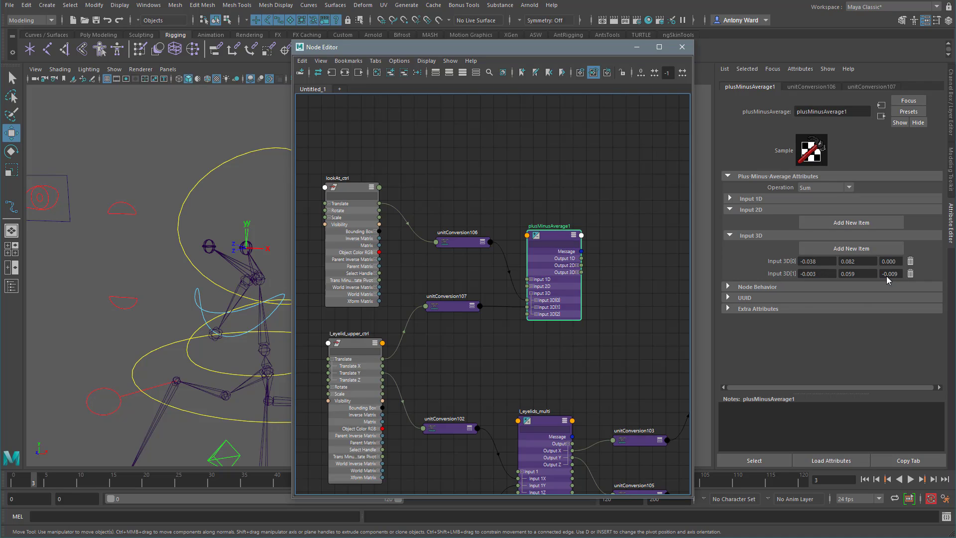
Connect Output 3D of plusMinusAverage1 to Input 1 of l_eyelids_multi, and place the multiply node beside plusMinusAverage1.
{"action": "middle_click_drag", "start_coordinate": [610, 321], "coordinate": [533, 287], "text": "alt"}
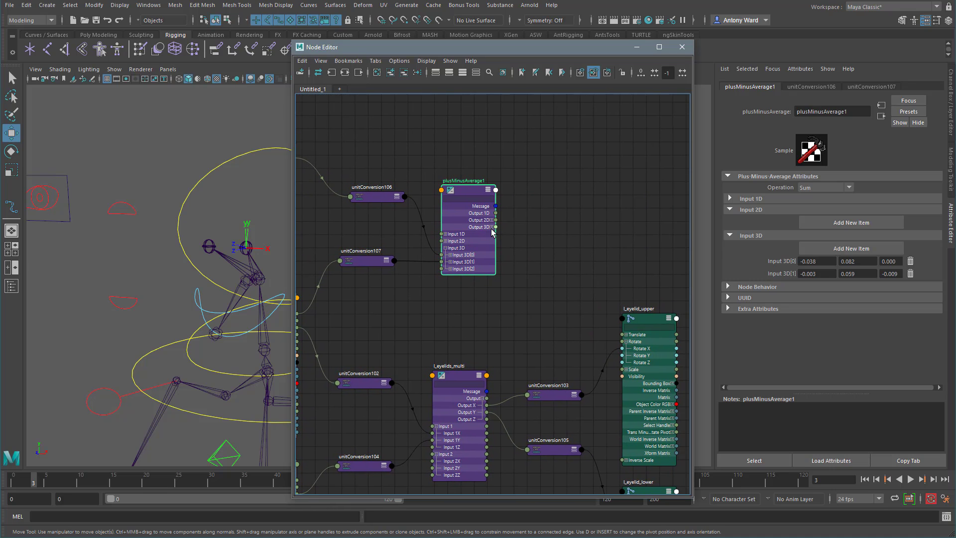
{"action": "left_click", "coordinate": [491, 227]}
{"action": "middle_click_drag", "start_coordinate": [557, 300], "coordinate": [566, 246], "text": "alt"}
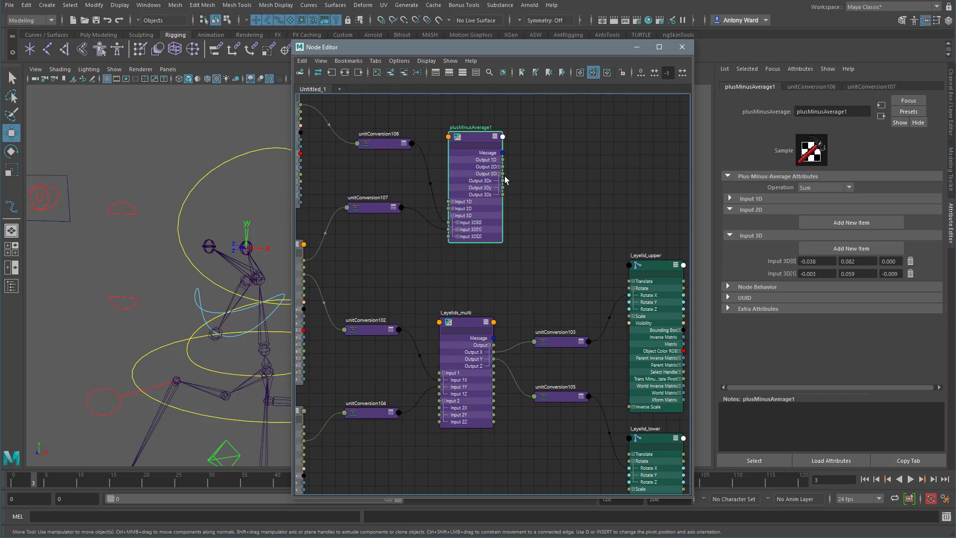
{"action": "left_click_drag", "start_coordinate": [503, 175], "coordinate": [439, 374]}
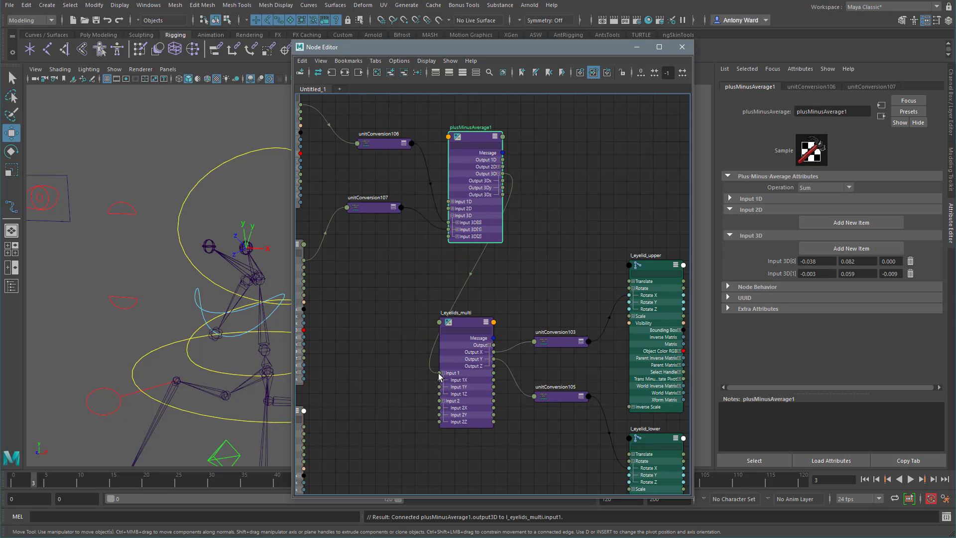
{"action": "left_click_drag", "start_coordinate": [468, 324], "coordinate": [565, 190]}
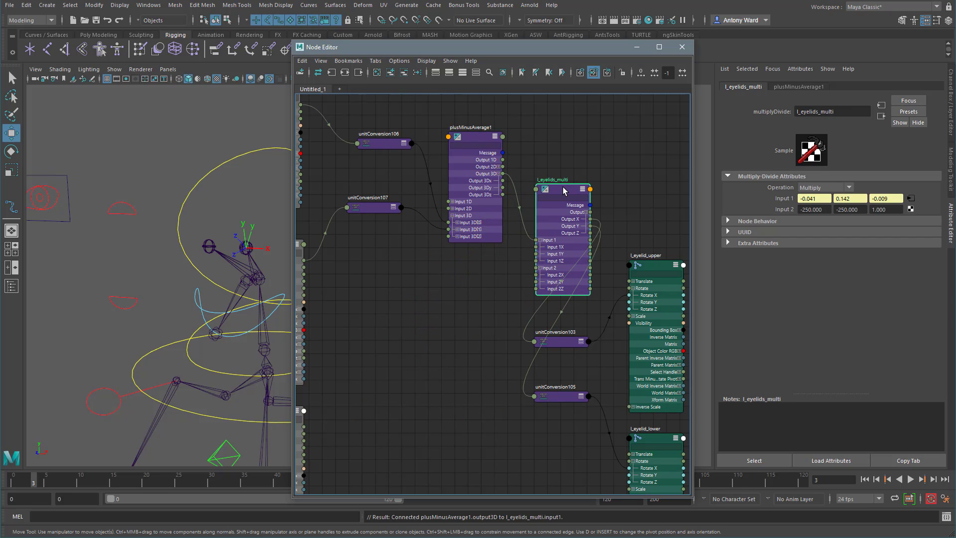
Rename the l_eyelids_multi node as l_eyelid_upper_multi.
{"action": "double_click", "coordinate": [556, 178]}
{"action": "left_click", "coordinate": [559, 179]}
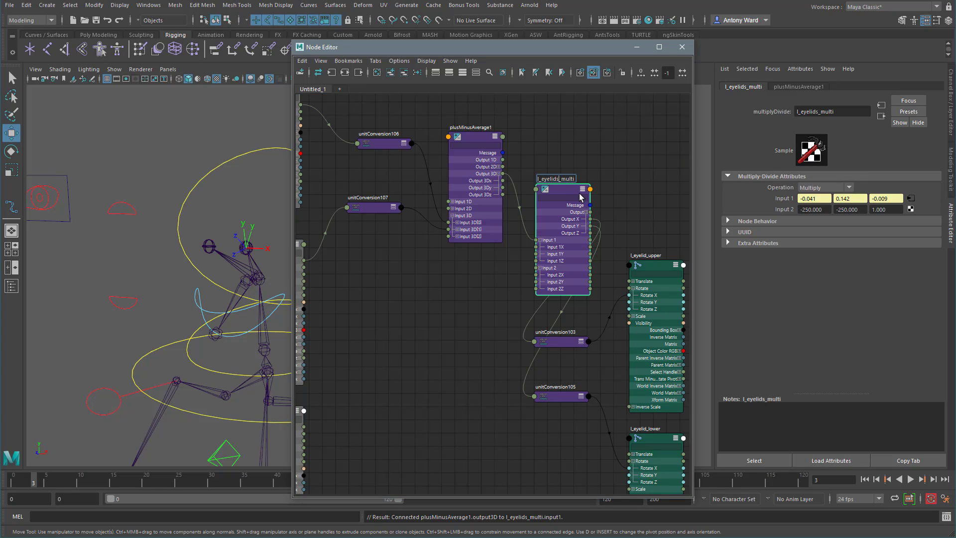
{"action": "key", "text": "BackSpace"}
{"action": "type", "text": "_upp"}
{"action": "type", "text": "_multi"}
{"action": "key", "text": "Return"}
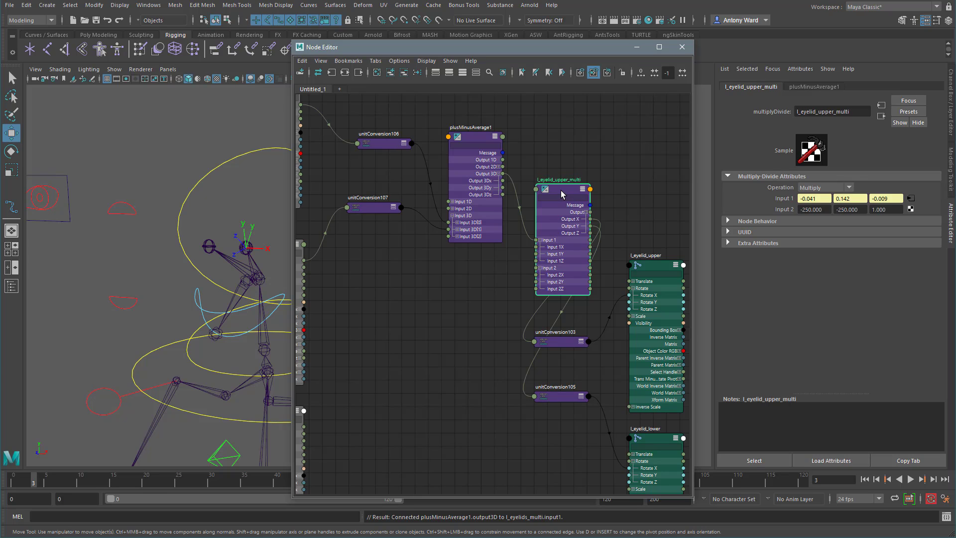
Set Input 2Z of l_eyelid_upper_multi to -250 by copying the Input 2Y value.
{"action": "left_click", "coordinate": [561, 190]}
{"action": "left_click", "coordinate": [953, 138]}
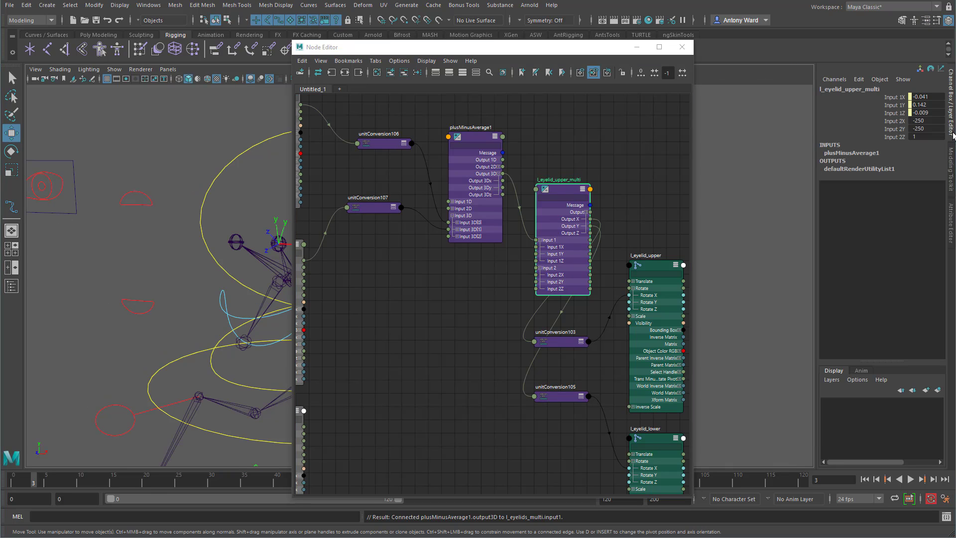
{"action": "double_click", "coordinate": [925, 129]}
{"action": "key", "text": "ctrl+c"}
{"action": "left_click", "coordinate": [929, 138]}
{"action": "key", "text": "ctrl+v"}
{"action": "key", "text": "Return"}
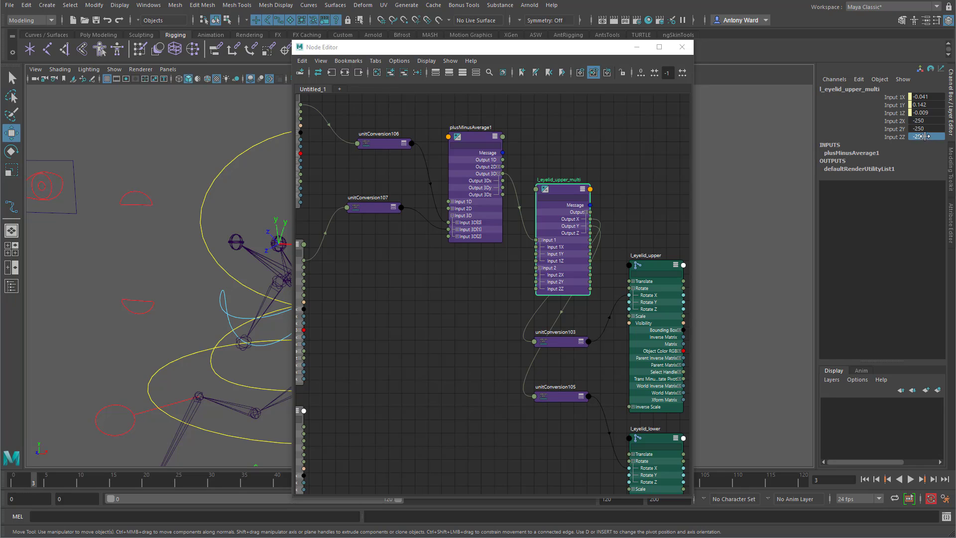
{"action": "left_click", "coordinate": [949, 125]}
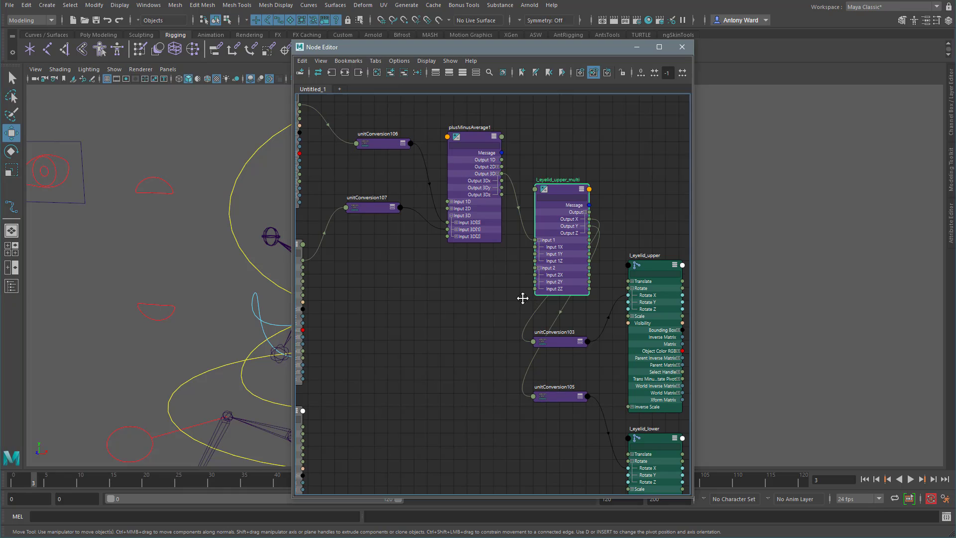
Connect the full Output of l_eyelid_upper_multi to Rotate of the l_eyelid_upper joint.
{"action": "middle_click_drag", "start_coordinate": [522, 297], "coordinate": [481, 300]}
{"action": "middle_click_drag", "start_coordinate": [202, 274], "coordinate": [148, 288], "text": "alt"}
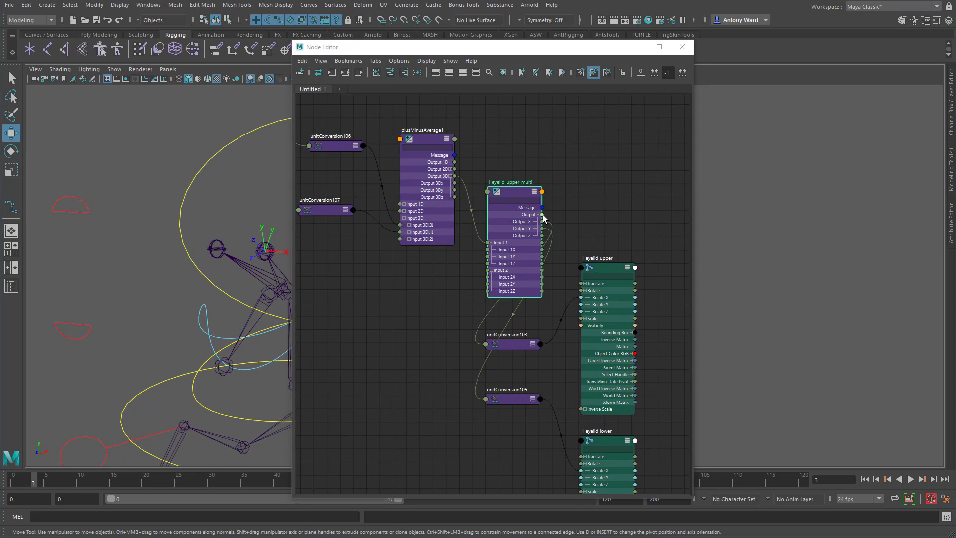
{"action": "left_click_drag", "start_coordinate": [542, 214], "coordinate": [579, 291]}
{"action": "key", "text": "3"}
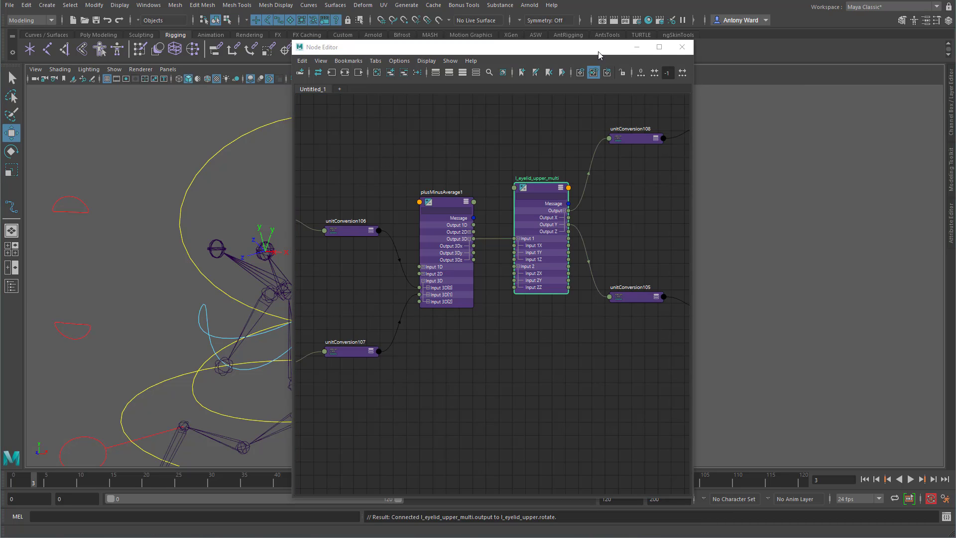
Test the upper eyelid's response by moving lookAt_ctrl with the Node Editor shifted aside, and undo the move.
{"action": "left_click_drag", "start_coordinate": [591, 51], "coordinate": [838, 56]}
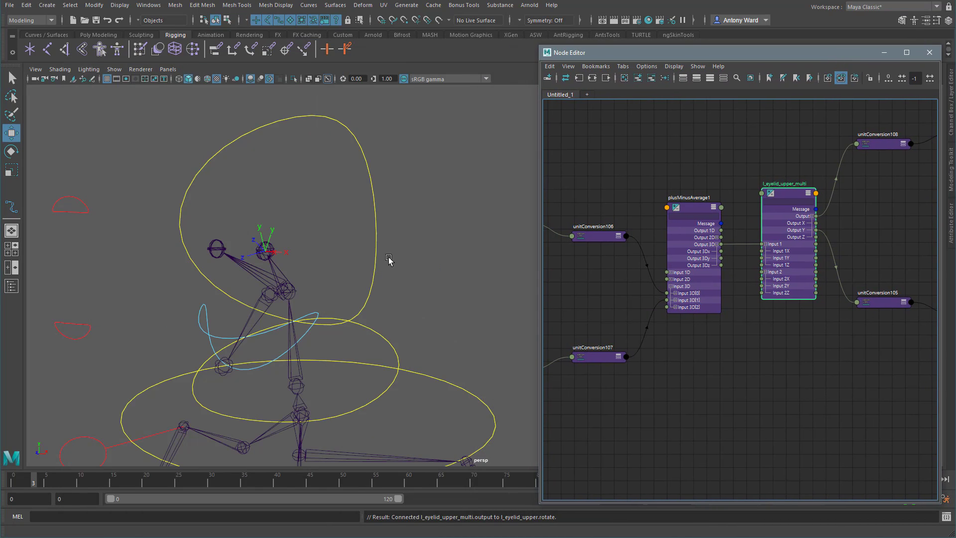
{"action": "middle_click_drag", "start_coordinate": [391, 261], "coordinate": [523, 273], "text": "alt"}
{"action": "left_click_drag", "start_coordinate": [162, 235], "coordinate": [169, 263]}
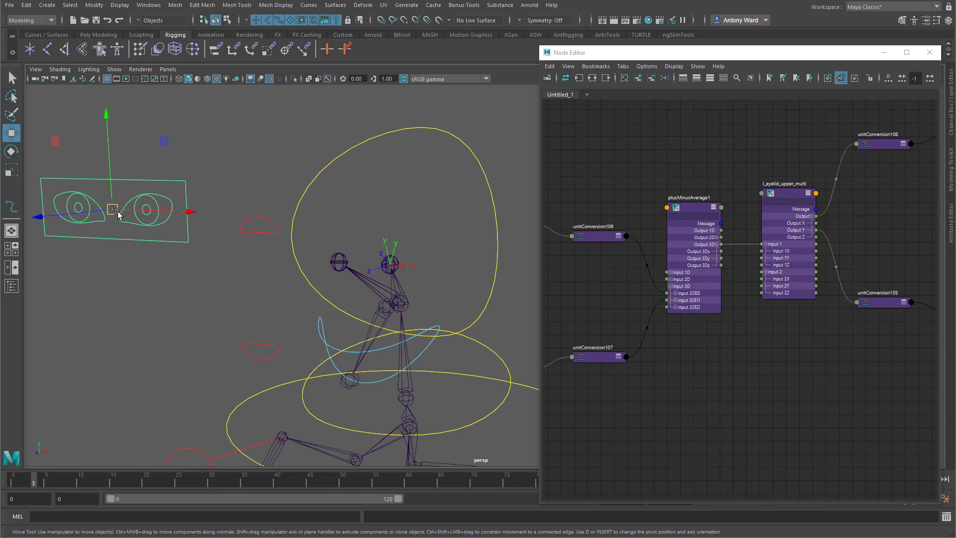
{"action": "left_click_drag", "start_coordinate": [112, 209], "coordinate": [178, 247]}
{"action": "key", "text": "ctrl+z"}
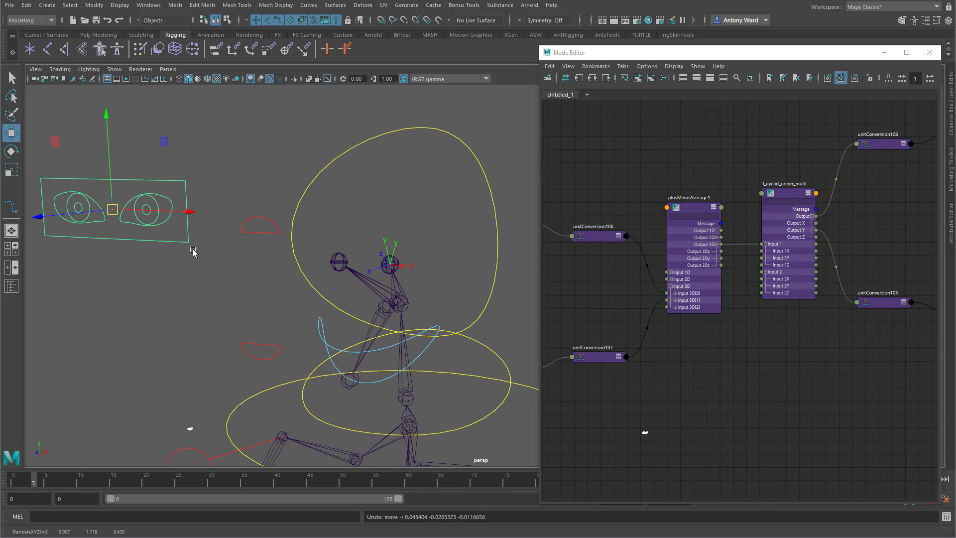
Reset lookAt_ctrl's Translate X and Translate Y to 0, shifting the Node Editor aside to reach the channels.
{"action": "left_click_drag", "start_coordinate": [804, 59], "coordinate": [633, 56]}
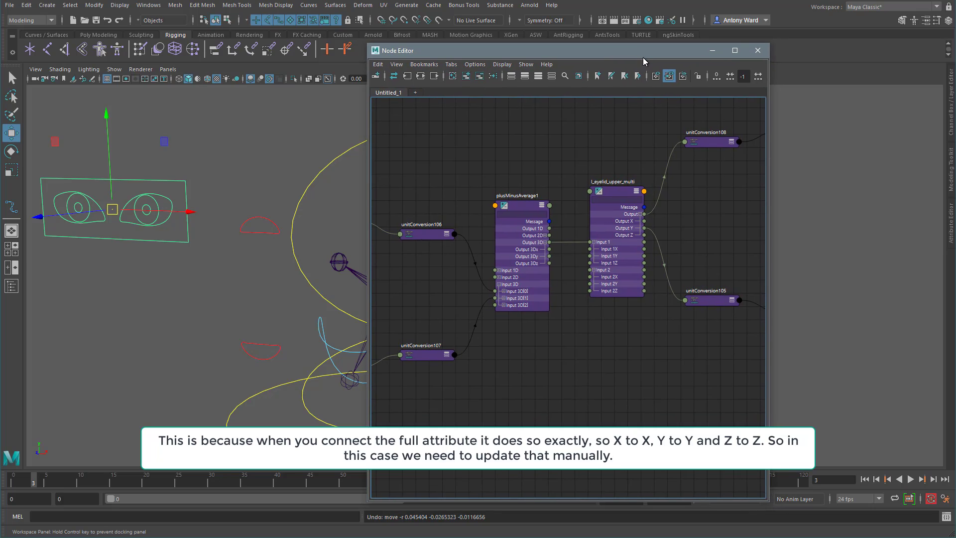
{"action": "left_click", "coordinate": [951, 106]}
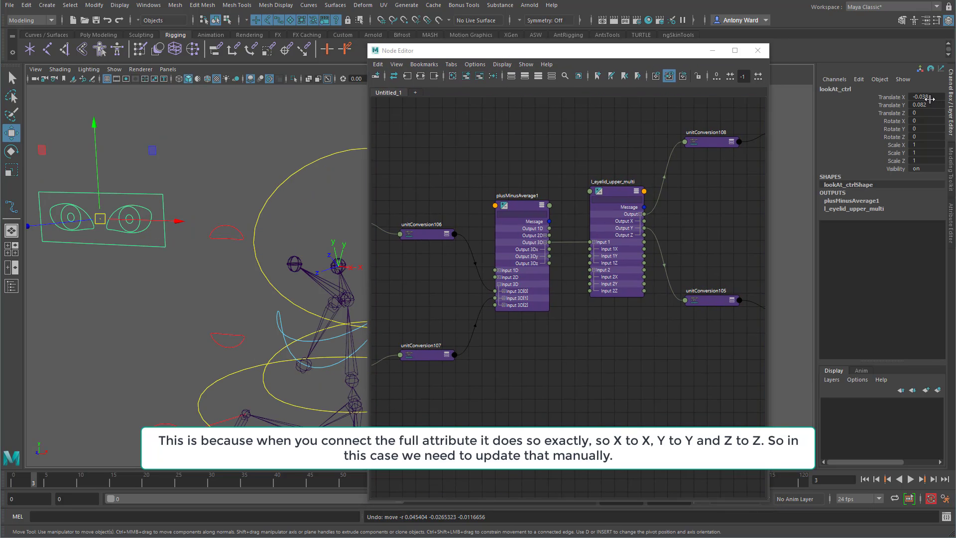
{"action": "left_click_drag", "start_coordinate": [931, 99], "coordinate": [930, 106]}
{"action": "type", "text": "0"}
{"action": "key", "text": "Return"}
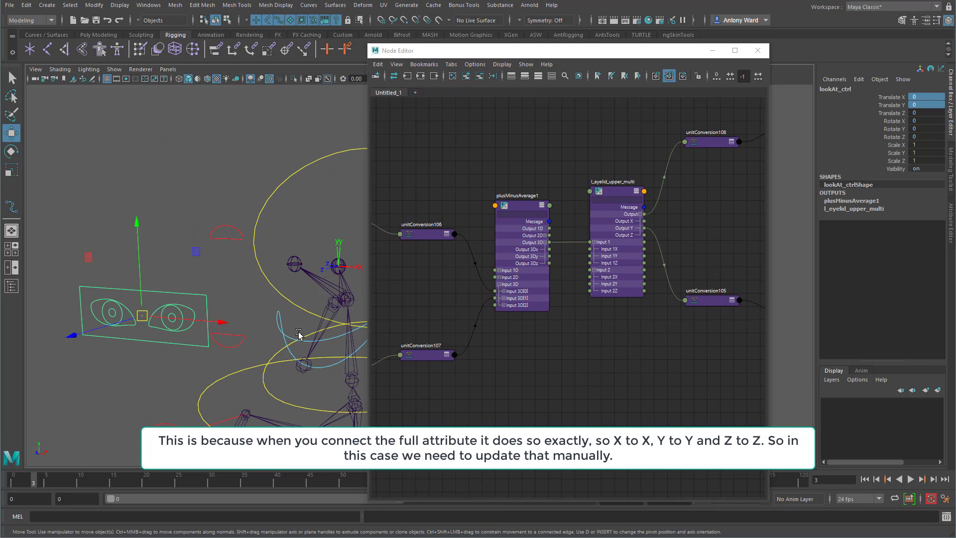
Reset Translate X, Y and Z of l_eyelid_upper_ctrl to 0.
{"action": "left_click", "coordinate": [227, 225]}
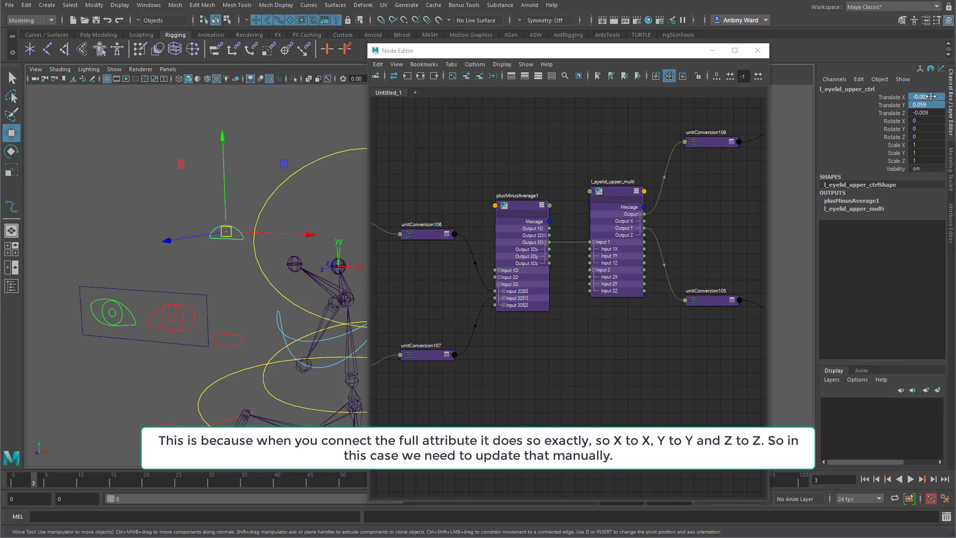
{"action": "left_click_drag", "start_coordinate": [931, 97], "coordinate": [930, 113]}
{"action": "type", "text": "0"}
{"action": "key", "text": "Return"}
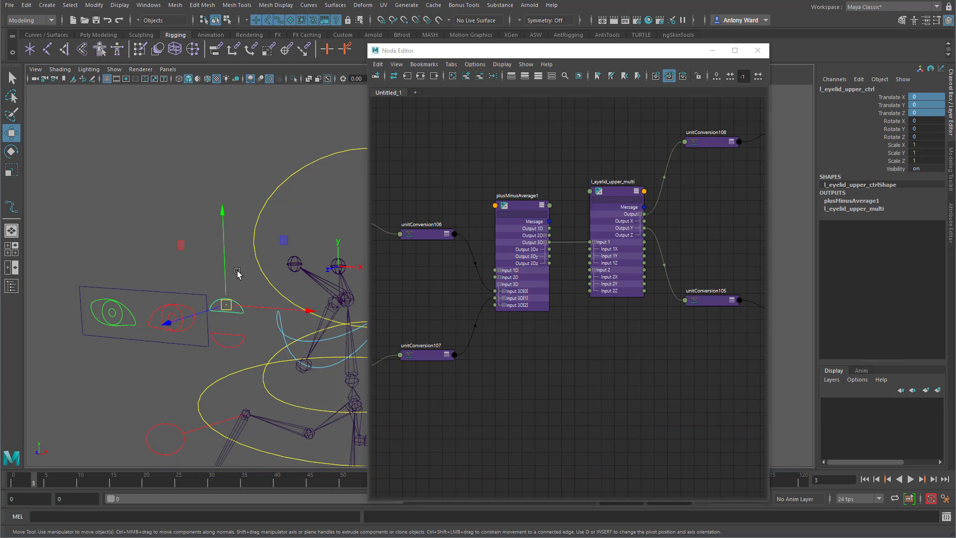
Delete the unit conversion nodes feeding l_eyelid_lower and l_eyelid_upper, and move the l_eyelid_lower node further down the graph.
{"action": "left_click_drag", "start_coordinate": [238, 273], "coordinate": [315, 293], "text": "alt"}
{"action": "middle_click_drag", "start_coordinate": [645, 302], "coordinate": [552, 324], "text": "alt"}
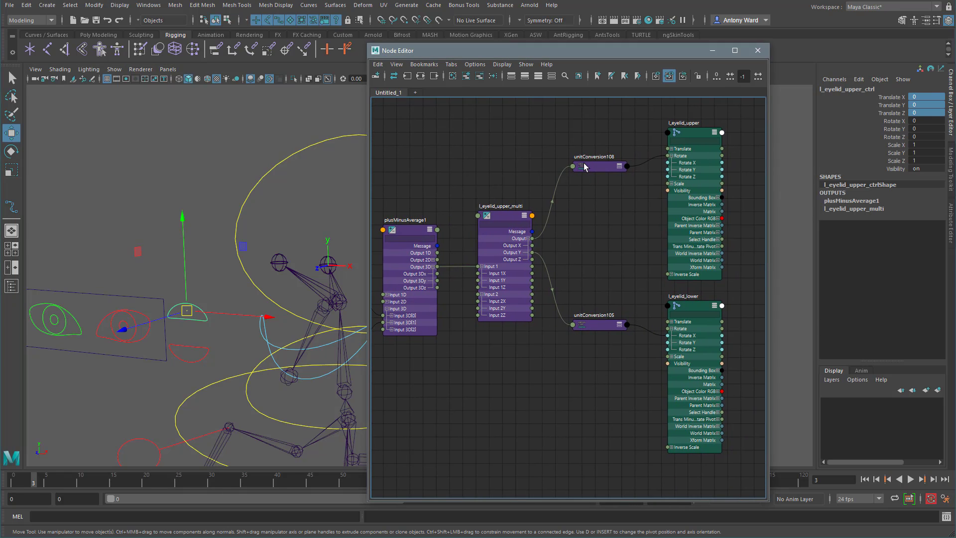
{"action": "left_click", "coordinate": [603, 325]}
{"action": "key", "text": "Delete"}
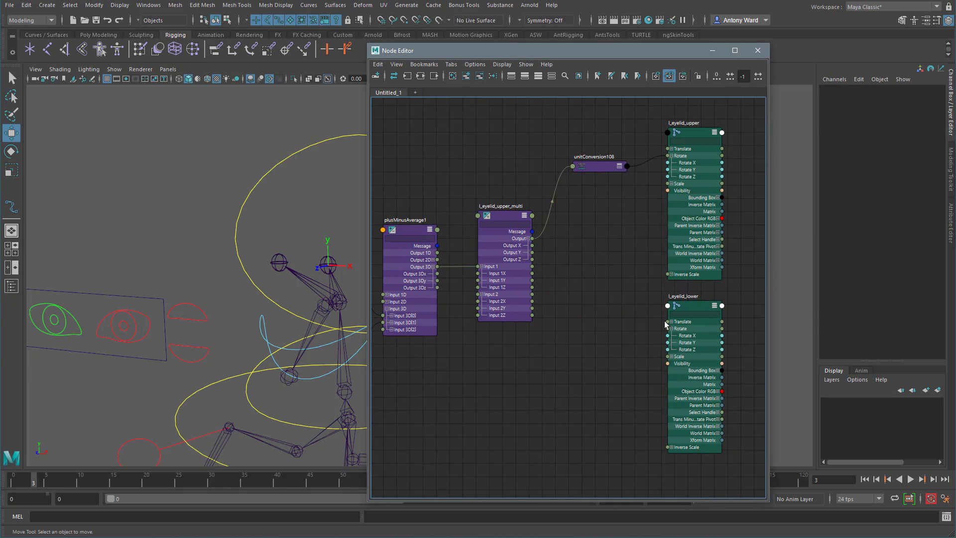
{"action": "left_click_drag", "start_coordinate": [666, 325], "coordinate": [675, 454]}
{"action": "left_click", "coordinate": [599, 166]}
{"action": "key", "text": "Delete"}
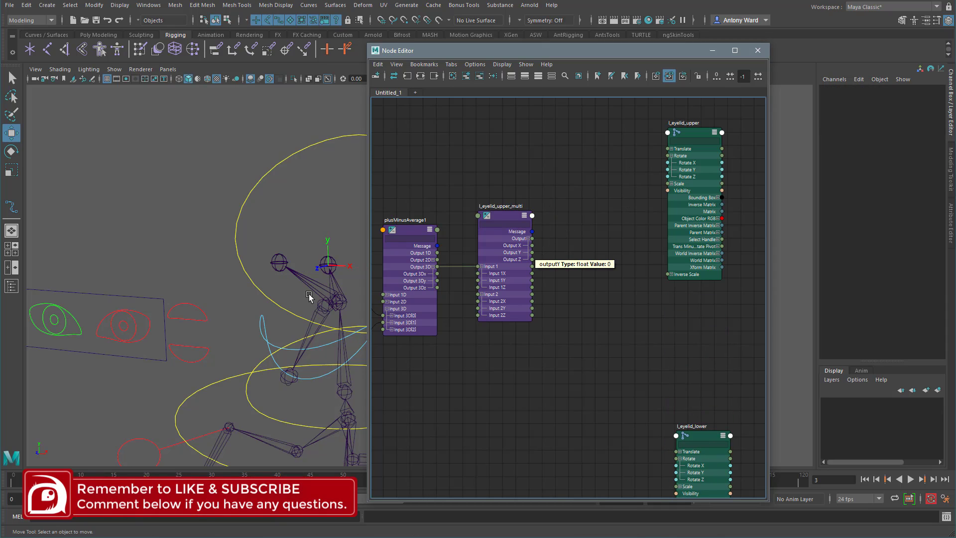
Test moving l_eyelid_upper_ctrl upward while its joint is disconnected, and undo the move.
{"action": "left_click", "coordinate": [188, 312]}
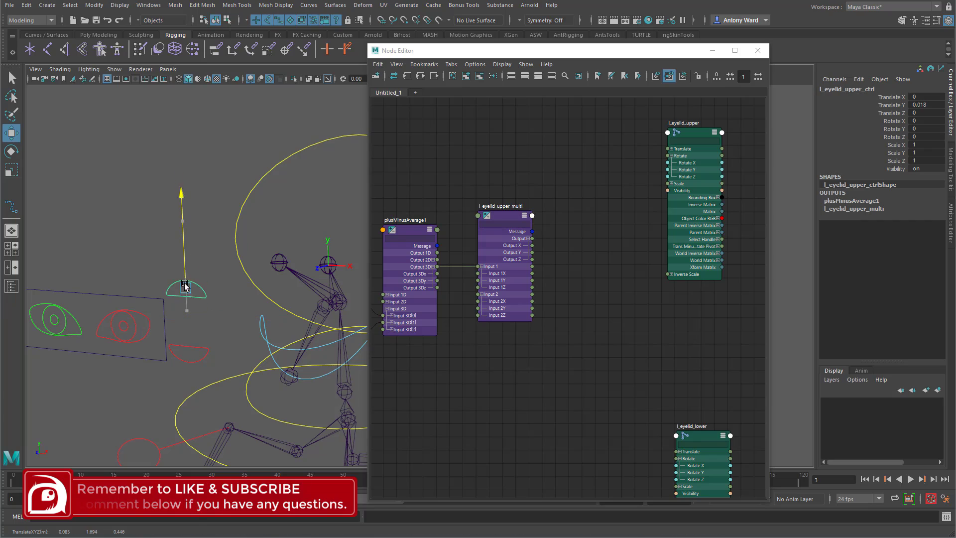
{"action": "left_click_drag", "start_coordinate": [187, 297], "coordinate": [188, 249]}
{"action": "key", "text": "ctrl+z"}
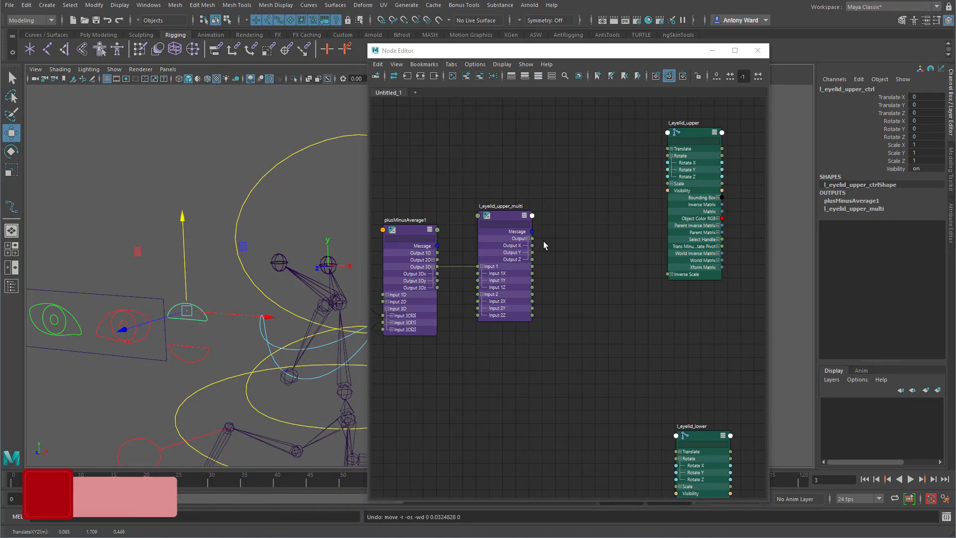
Connect l_eyelid_upper_multi's Output Y to Rotate X, Output X to Rotate Y and Output Z to Rotate Z of l_eyelid_upper.
{"action": "left_click_drag", "start_coordinate": [532, 253], "coordinate": [668, 163]}
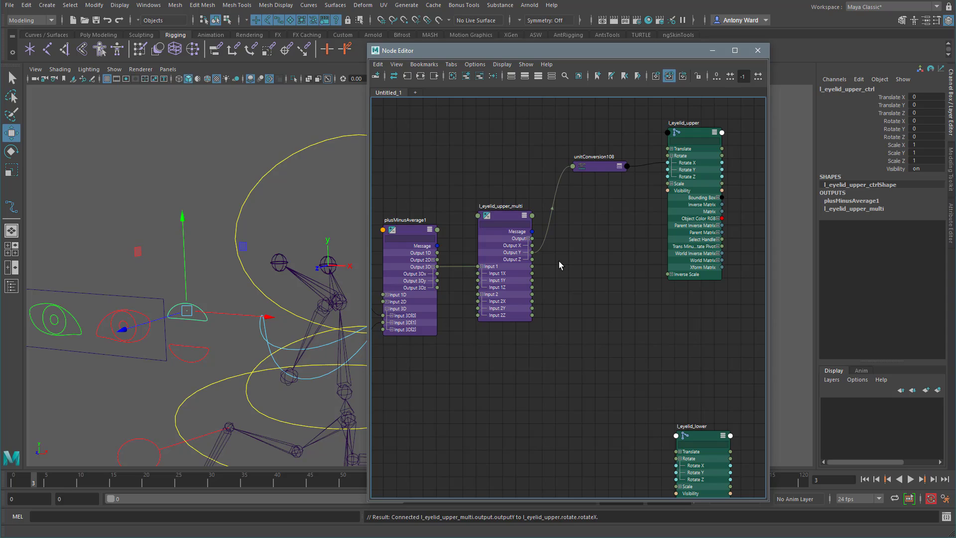
{"action": "left_click_drag", "start_coordinate": [532, 245], "coordinate": [668, 170]}
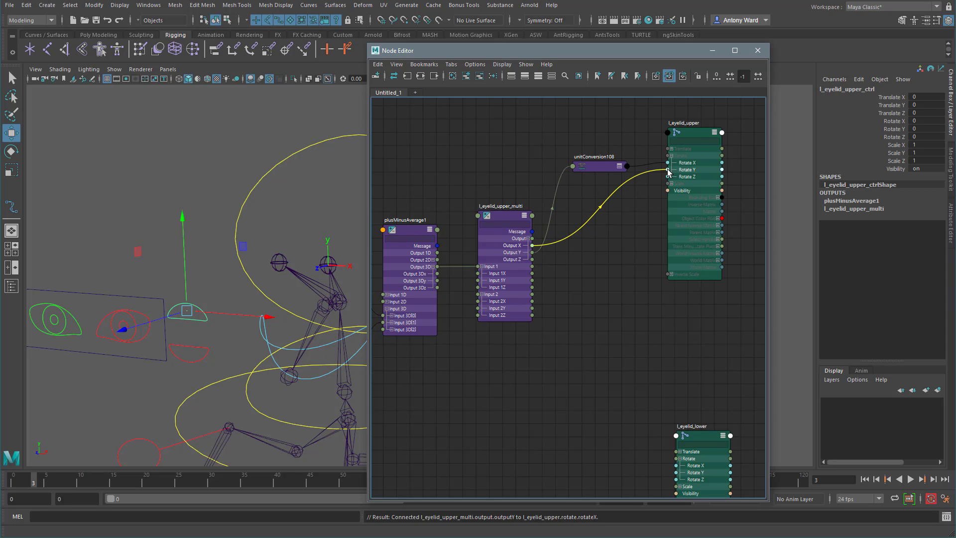
{"action": "middle_click_drag", "start_coordinate": [663, 215], "coordinate": [487, 309]}
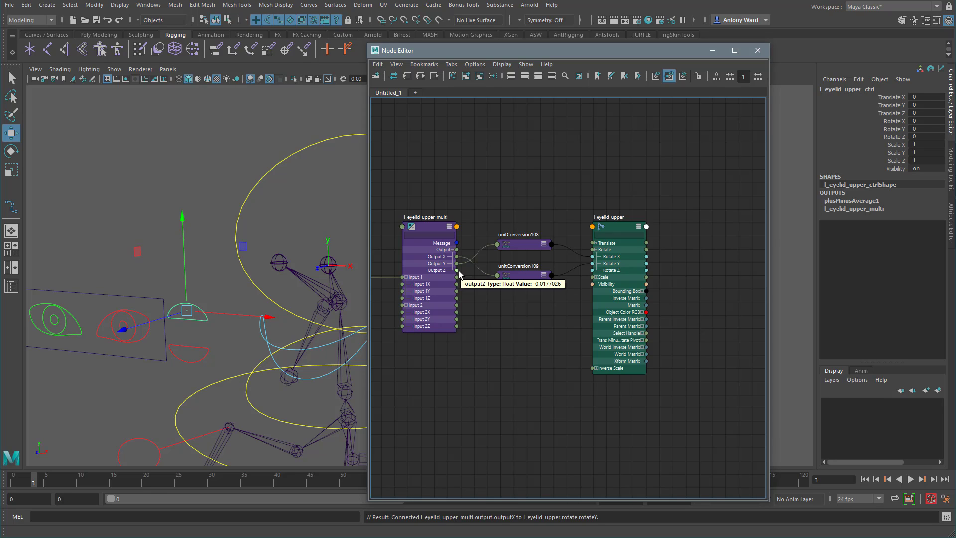
{"action": "left_click_drag", "start_coordinate": [458, 271], "coordinate": [591, 271]}
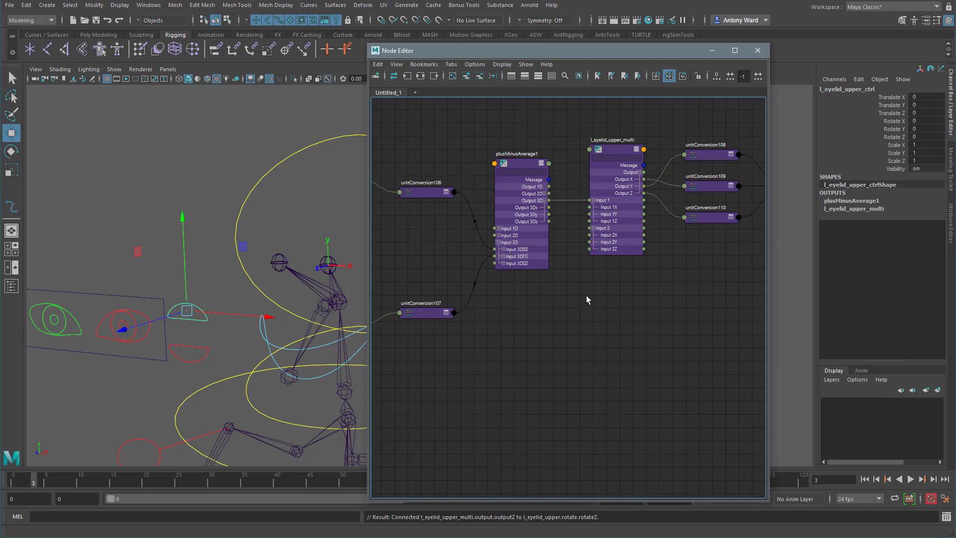
Test the new connections by moving l_eyelid_upper_ctrl vertically and sideways, undoing each move.
{"action": "left_click_drag", "start_coordinate": [190, 284], "coordinate": [190, 178]}
{"action": "key", "text": "ctrl+z"}
{"action": "key", "text": "ctrl+z"}
{"action": "key", "text": "ctrl+z"}
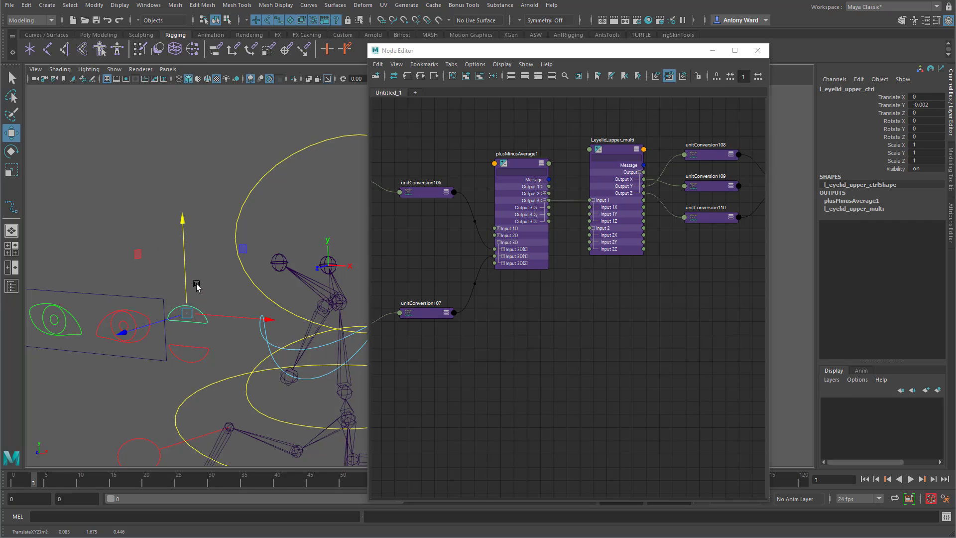
{"action": "mouse_move", "coordinate": [207, 317]}
{"action": "left_mouse_down"}
{"action": "mouse_move", "coordinate": [246, 319]}
{"action": "mouse_move", "coordinate": [187, 318]}
{"action": "mouse_move", "coordinate": [220, 319]}
{"action": "left_mouse_up"}
{"action": "key", "text": "ctrl+z"}
Set Input 2X of l_eyelid_upper_multi to 250.
{"action": "left_click", "coordinate": [621, 149]}
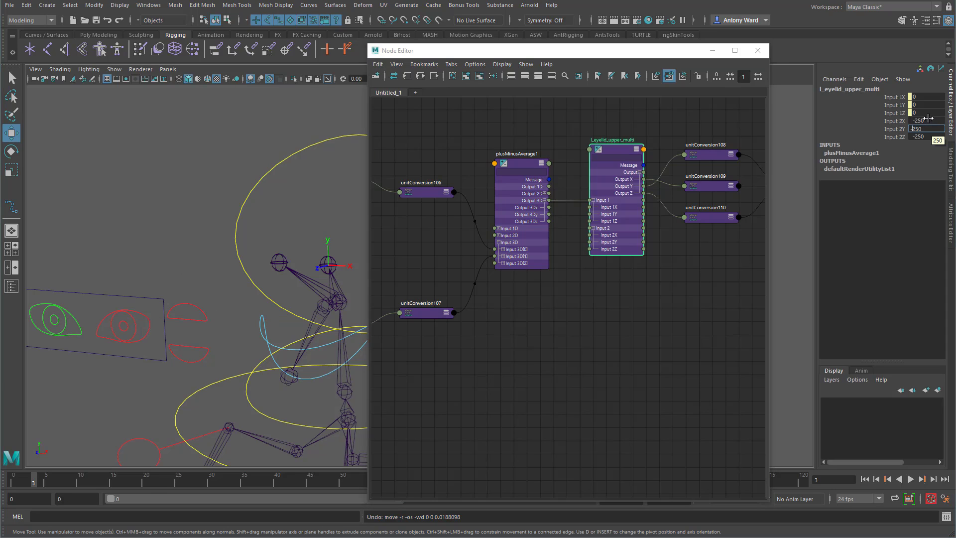
{"action": "double_click", "coordinate": [926, 120]}
{"action": "key", "text": "Delete"}
{"action": "key", "text": "Return"}
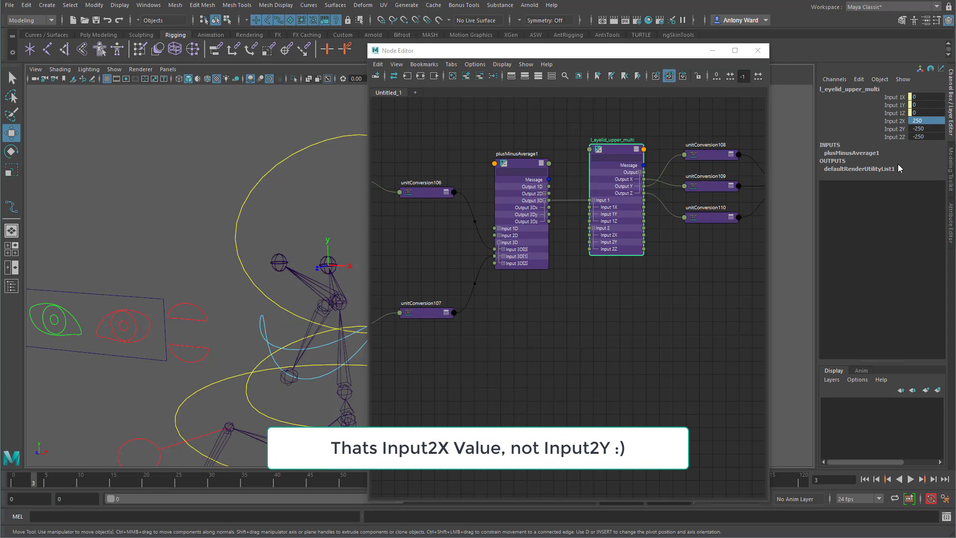
Retest l_eyelid_upper_ctrl with the changed multiplier by moving it up and along X, undoing both moves.
{"action": "left_click", "coordinate": [190, 318]}
{"action": "mouse_move", "coordinate": [187, 286]}
{"action": "left_mouse_down"}
{"action": "mouse_move", "coordinate": [186, 271]}
{"action": "mouse_move", "coordinate": [187, 280]}
{"action": "left_mouse_up"}
{"action": "key", "text": "ctrl+z"}
{"action": "mouse_move", "coordinate": [219, 313]}
{"action": "left_mouse_down"}
{"action": "mouse_move", "coordinate": [244, 315]}
{"action": "mouse_move", "coordinate": [230, 316]}
{"action": "left_mouse_up"}
{"action": "key", "text": "ctrl+z"}
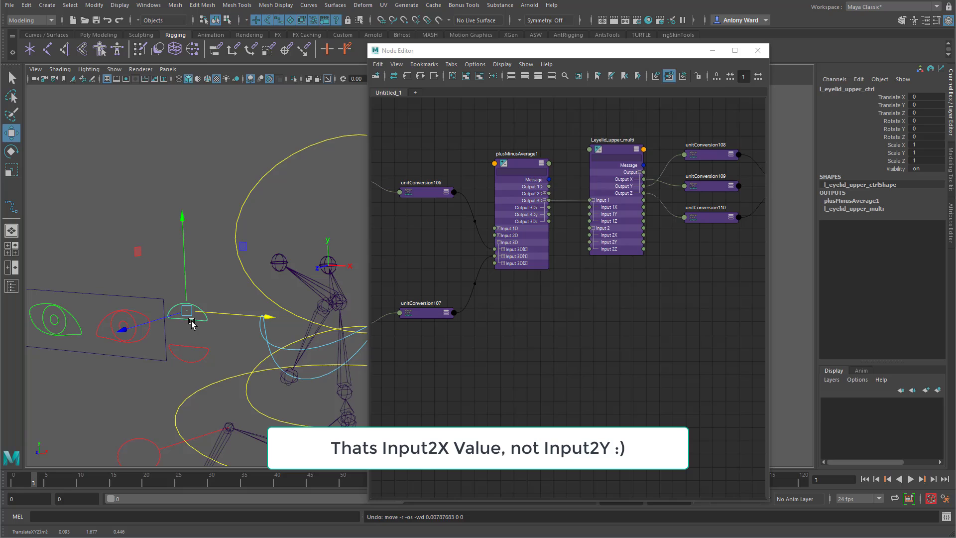
Compare how lookAt_ctrl and l_eyelid_upper_ctrl each drive the upper eyelid by moving them alternately, undoing each move.
{"action": "left_click", "coordinate": [111, 297]}
{"action": "left_click_drag", "start_coordinate": [90, 326], "coordinate": [62, 317]}
{"action": "key", "text": "ctrl+z"}
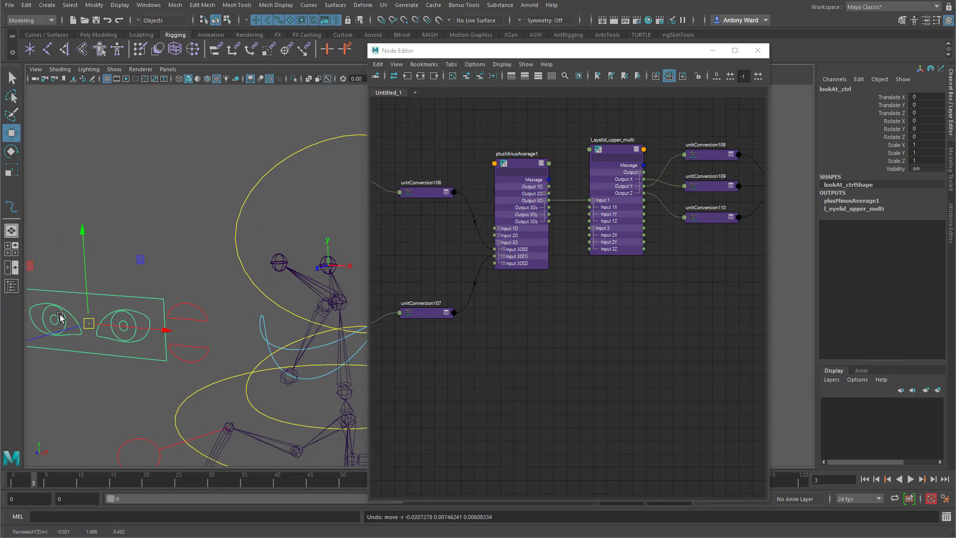
{"action": "left_click", "coordinate": [179, 305]}
{"action": "mouse_move", "coordinate": [183, 299]}
{"action": "left_mouse_down"}
{"action": "mouse_move", "coordinate": [185, 321]}
{"action": "mouse_move", "coordinate": [189, 252]}
{"action": "mouse_move", "coordinate": [192, 314]}
{"action": "left_mouse_up"}
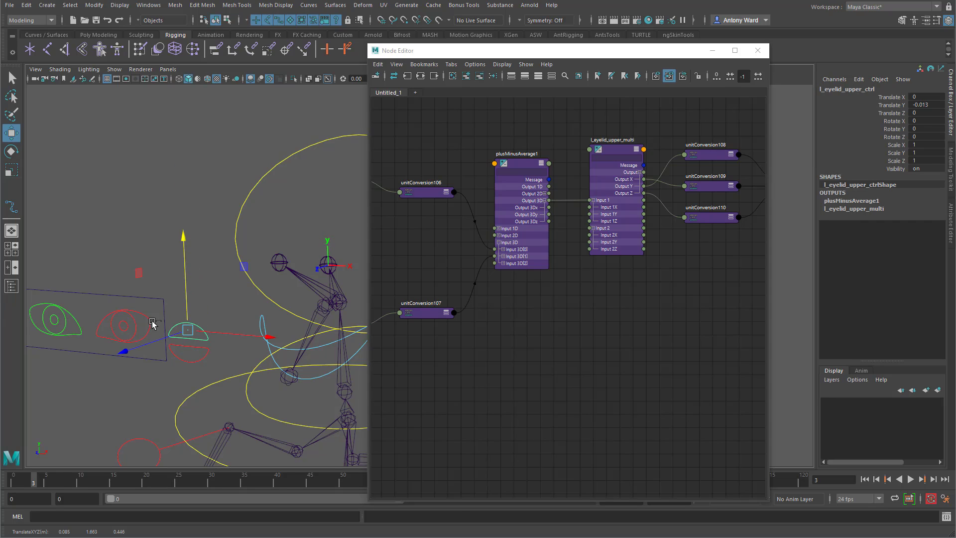
{"action": "key", "text": "ctrl+z"}
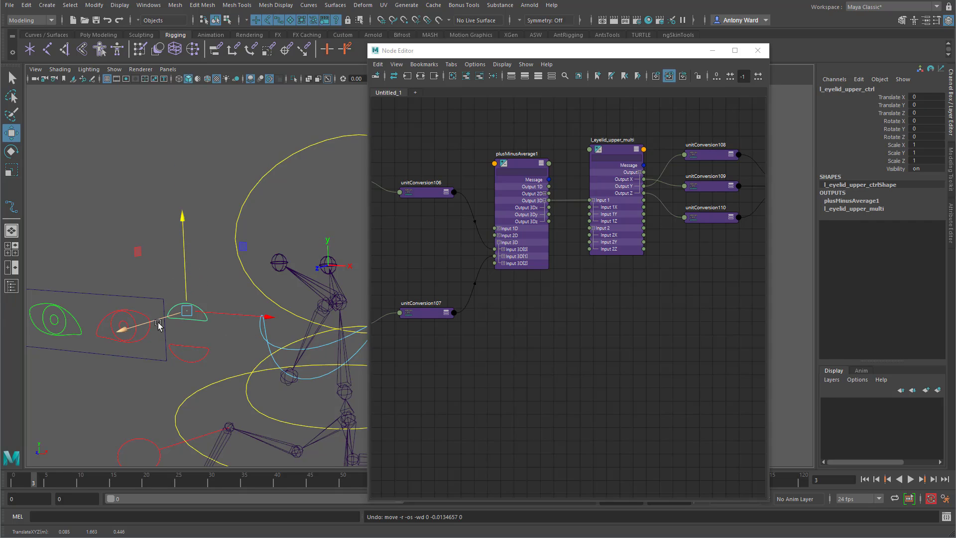
{"action": "left_click", "coordinate": [82, 292]}
{"action": "mouse_move", "coordinate": [85, 322]}
{"action": "left_mouse_down"}
{"action": "mouse_move", "coordinate": [60, 226]}
{"action": "mouse_move", "coordinate": [48, 269]}
{"action": "mouse_move", "coordinate": [85, 278]}
{"action": "mouse_move", "coordinate": [80, 304]}
{"action": "left_mouse_up"}
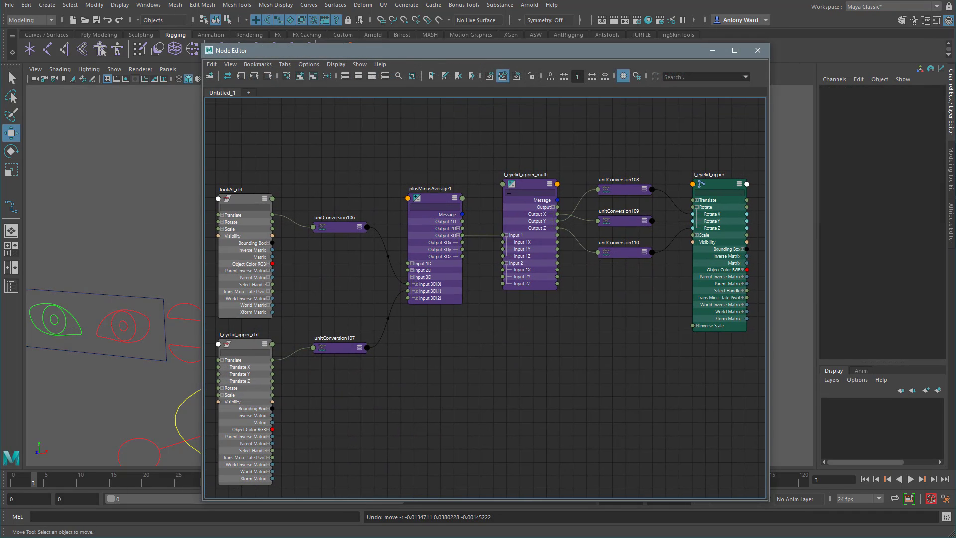
Delete the unit conversion between lookAt_ctrl and plusMinusAverage1, and create a multiplyDivide node.
{"action": "left_click_drag", "start_coordinate": [299, 203], "coordinate": [382, 250]}
{"action": "key", "text": "Delete"}
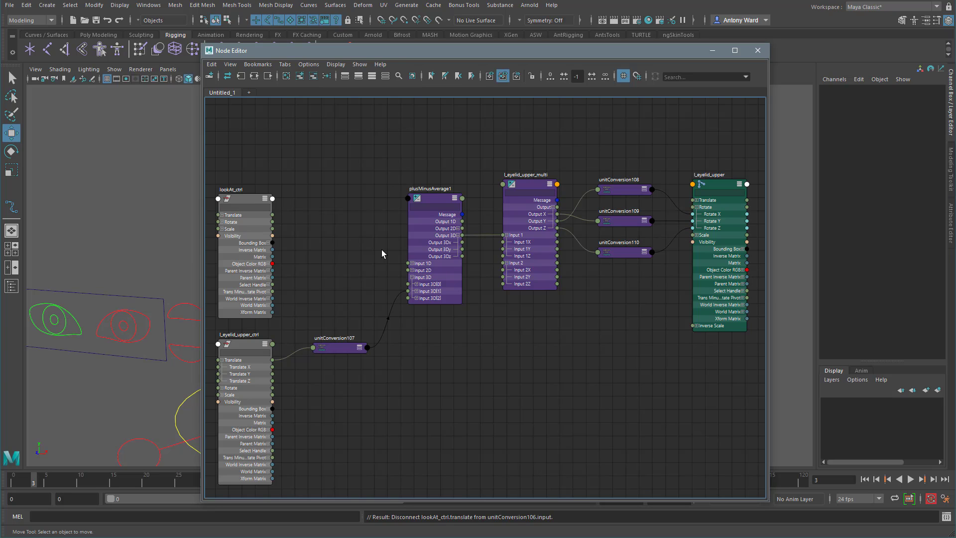
{"action": "key", "text": "Tab"}
{"action": "type", "text": "multip"}
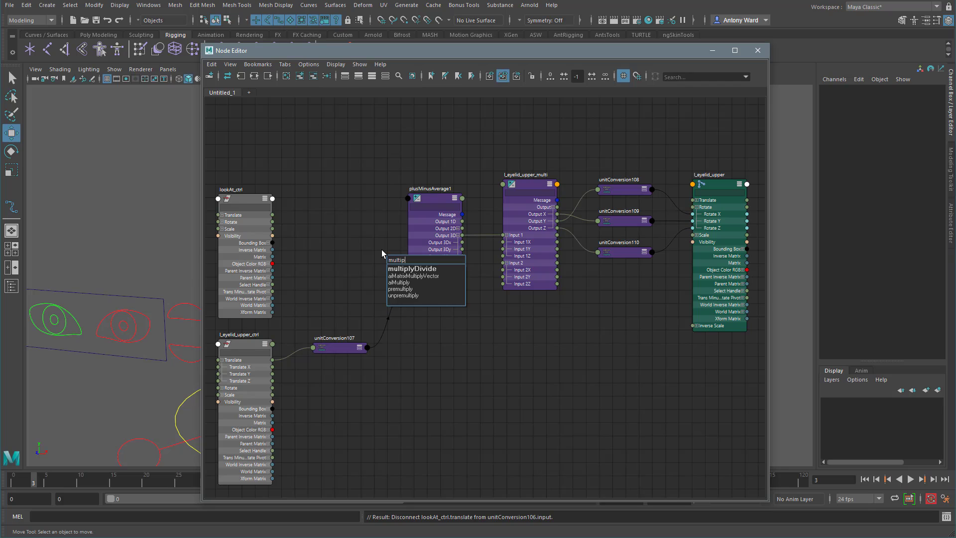
{"action": "left_click", "coordinate": [417, 269]}
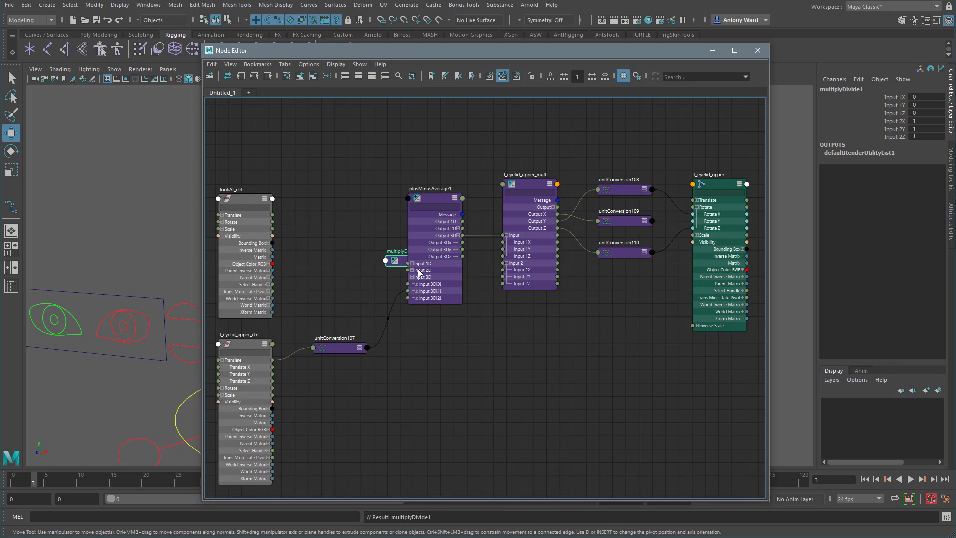
Place the new multiplyDivide node between lookAt_ctrl and plusMinusAverage1 and expand its Input 1, Input 2 and Output attributes.
{"action": "left_click_drag", "start_coordinate": [399, 261], "coordinate": [294, 227]}
{"action": "middle_click_drag", "start_coordinate": [294, 227], "coordinate": [311, 158], "text": "alt"}
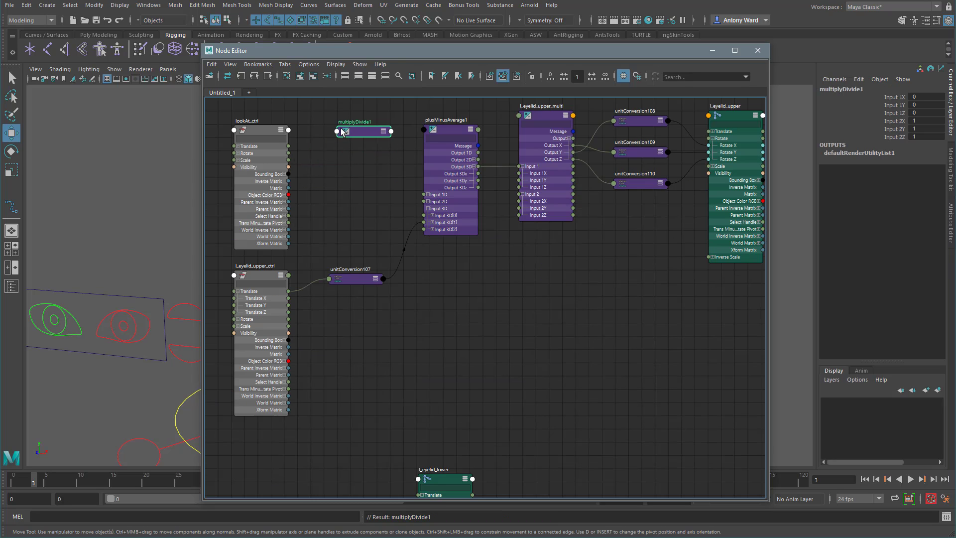
{"action": "left_click_drag", "start_coordinate": [341, 128], "coordinate": [332, 121]}
{"action": "middle_click_drag", "start_coordinate": [362, 181], "coordinate": [383, 236], "text": "alt"}
{"action": "left_click", "coordinate": [393, 178]}
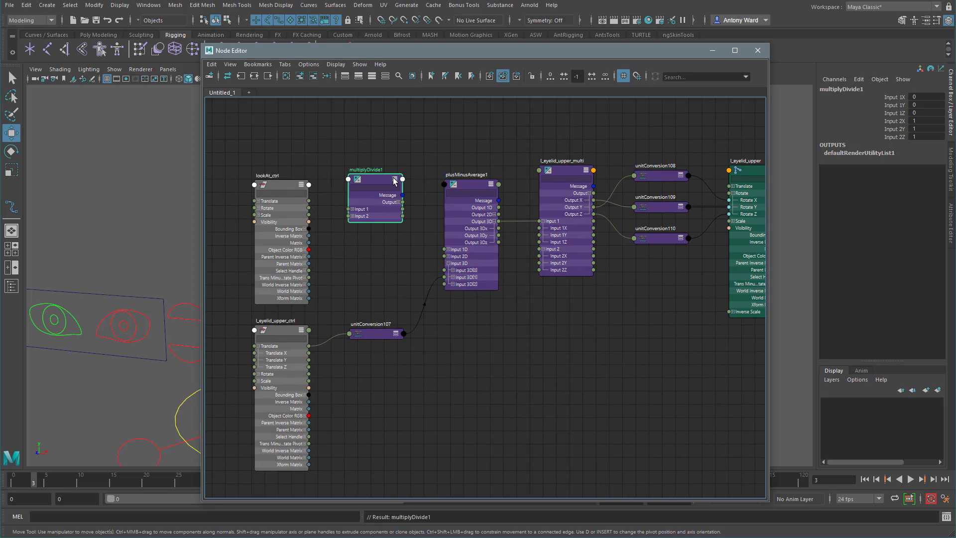
{"action": "left_click", "coordinate": [353, 216]}
{"action": "left_click", "coordinate": [352, 209]}
{"action": "left_click", "coordinate": [399, 202]}
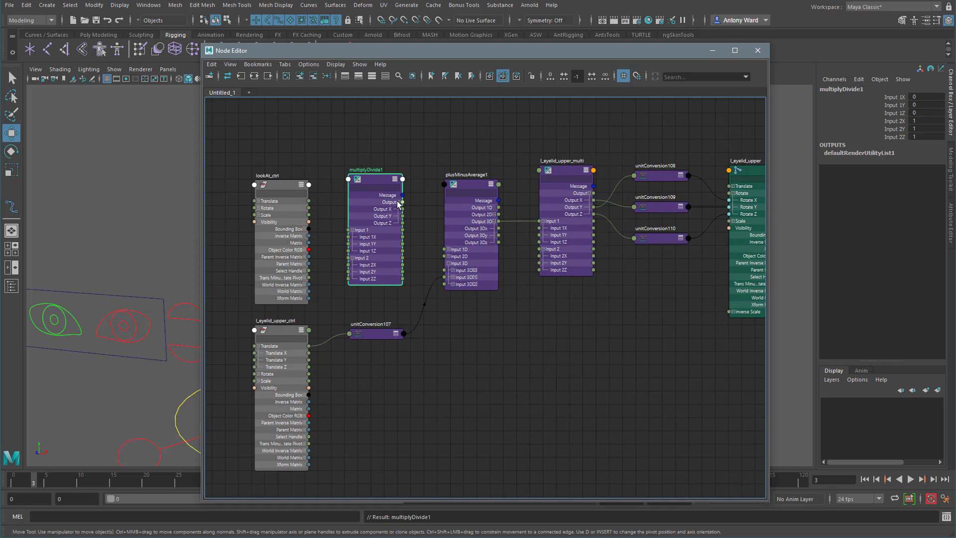
Rename the new multiplyDivide node as l_eyetrack_multi.
{"action": "double_click", "coordinate": [367, 170]}
{"action": "key", "text": "BackSpace"}
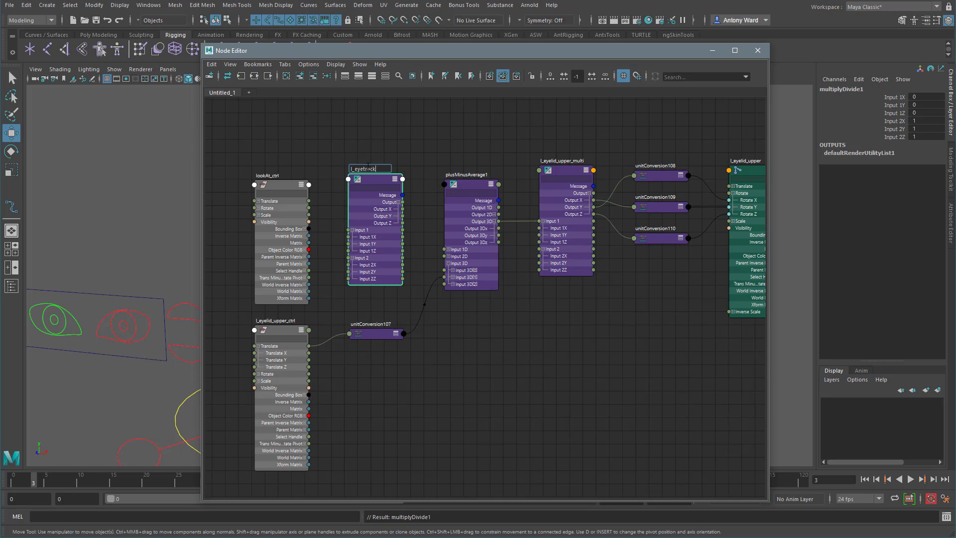
{"action": "key", "text": "Return"}
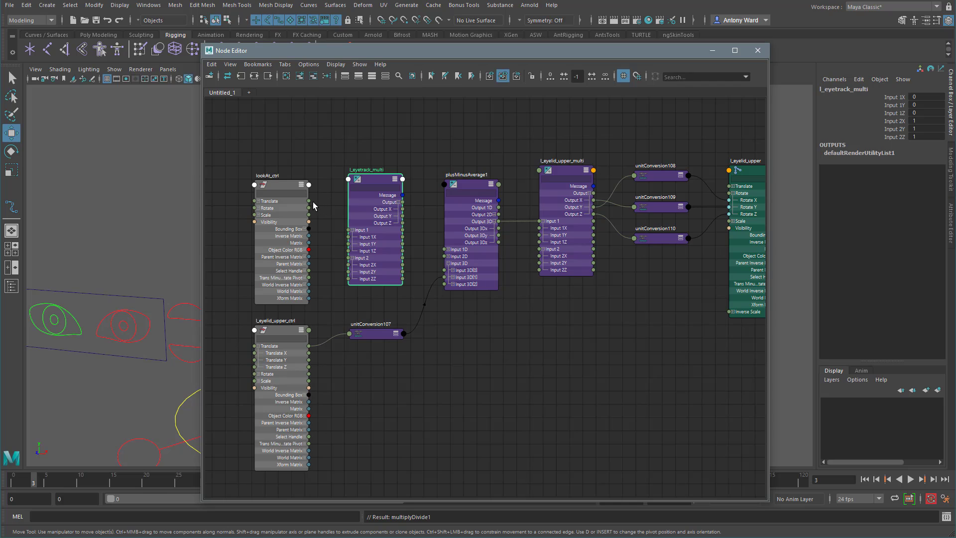
Connect lookAt_ctrl's Translate to Input 1 of l_eyetrack_multi, and its Output to Input 3D[0] of plusMinusAverage1.
{"action": "left_click_drag", "start_coordinate": [309, 201], "coordinate": [349, 230]}
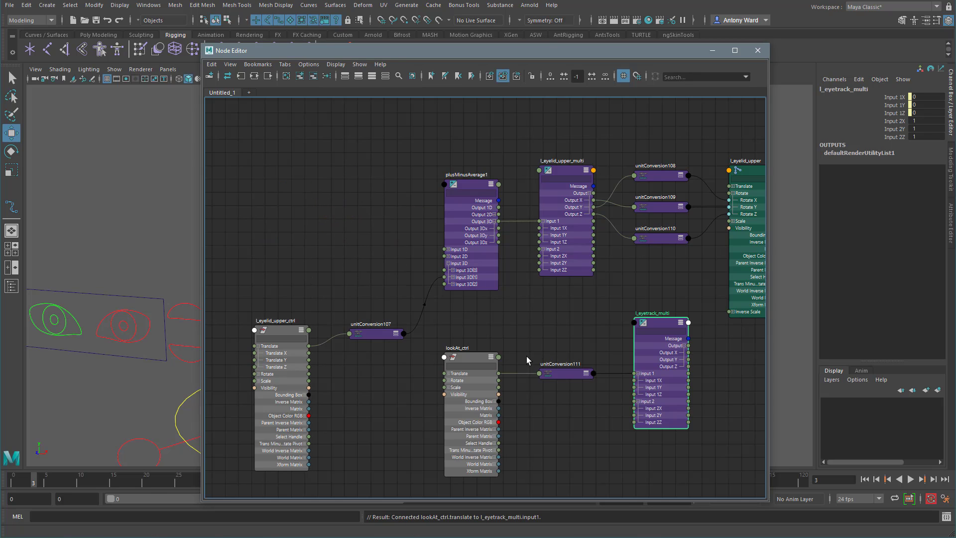
{"action": "middle_click_drag", "start_coordinate": [565, 344], "coordinate": [505, 324], "text": "alt"}
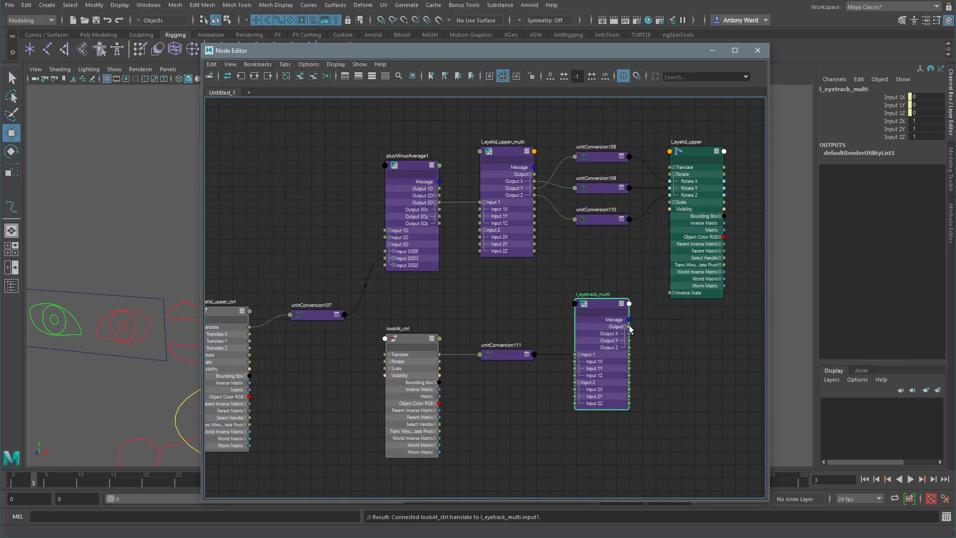
{"action": "left_click_drag", "start_coordinate": [630, 328], "coordinate": [390, 287]}
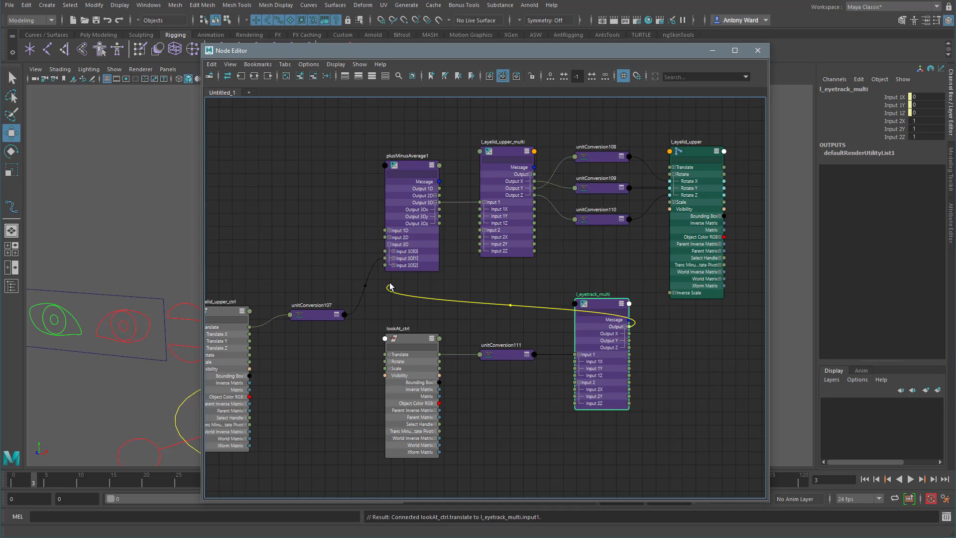
{"action": "left_click_drag", "start_coordinate": [390, 287], "coordinate": [385, 251]}
Arrange lookAt_ctrl, its unit conversion and l_eyetrack_multi in a row leading into plusMinusAverage1.
{"action": "middle_click_drag", "start_coordinate": [508, 304], "coordinate": [564, 297], "text": "alt"}
{"action": "right_click_drag", "start_coordinate": [565, 297], "coordinate": [508, 308], "text": "alt"}
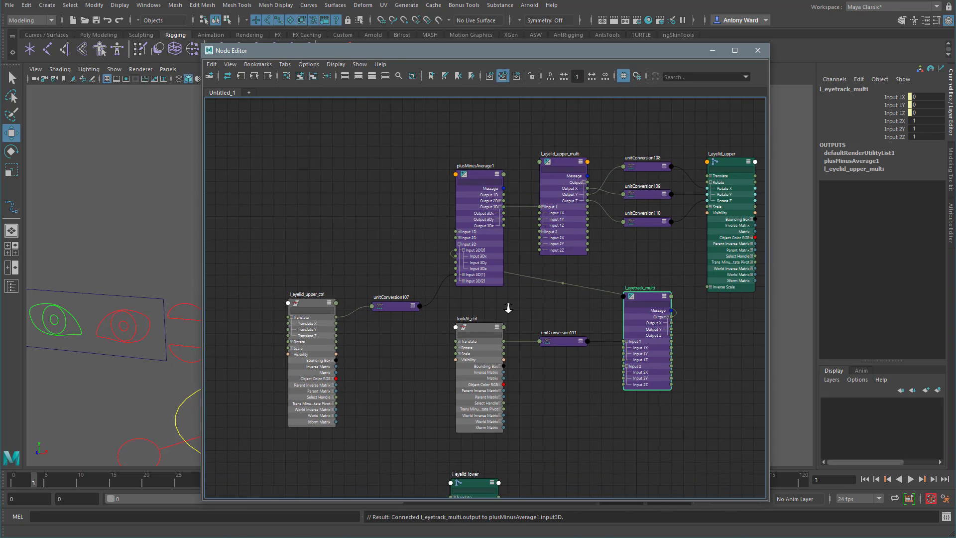
{"action": "left_click_drag", "start_coordinate": [482, 330], "coordinate": [249, 131]}
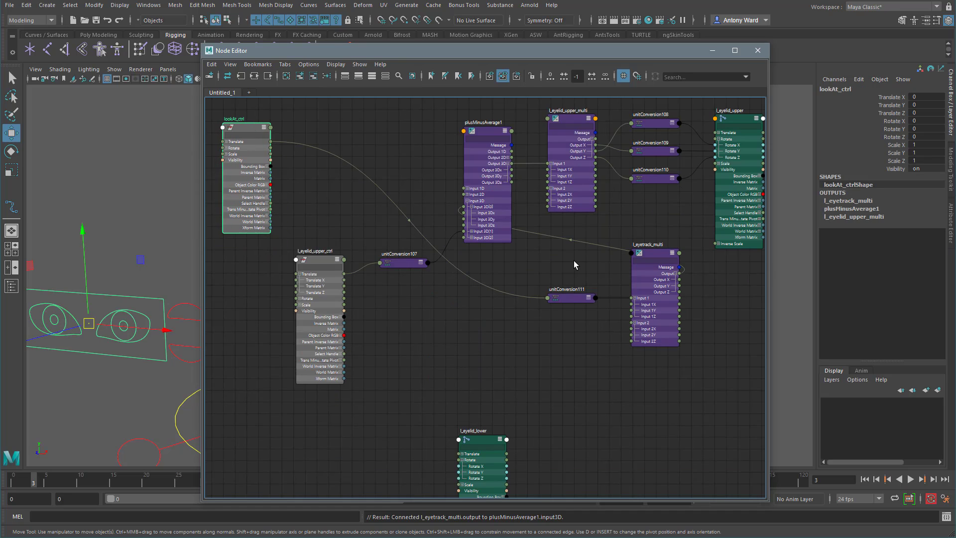
{"action": "left_click_drag", "start_coordinate": [576, 302], "coordinate": [310, 145]}
{"action": "left_click_drag", "start_coordinate": [662, 257], "coordinate": [393, 133]}
{"action": "middle_click_drag", "start_coordinate": [470, 307], "coordinate": [500, 305], "text": "alt"}
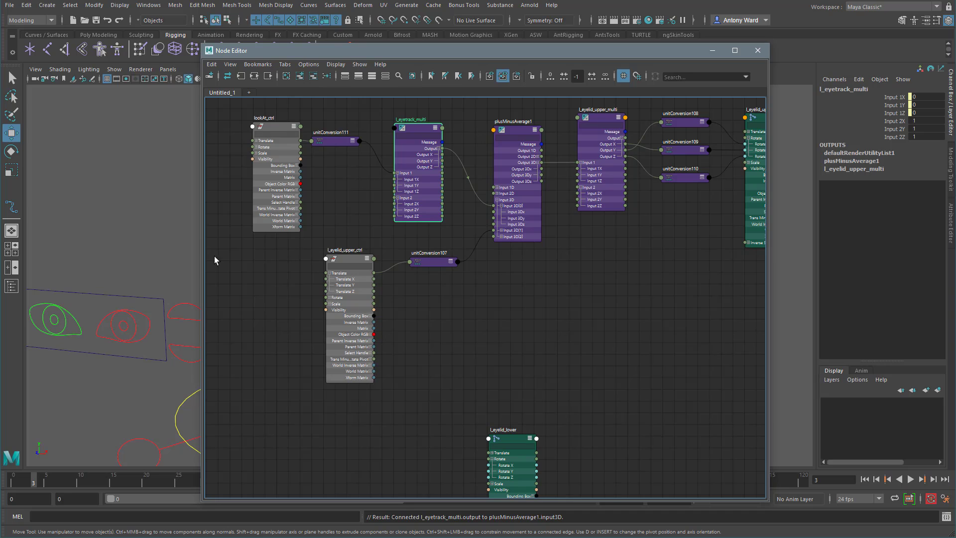
Narrow the Node Editor to uncover the rig, and raise lookAt_ctrl about 0.074 in Y to test the eyelid tracking.
{"action": "left_click_drag", "start_coordinate": [200, 257], "coordinate": [360, 257]}
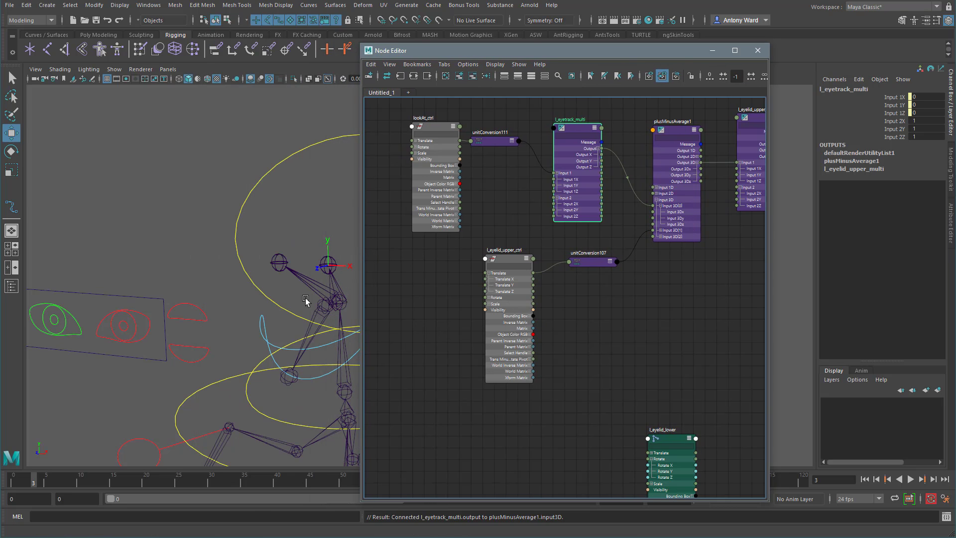
{"action": "left_click", "coordinate": [139, 290]}
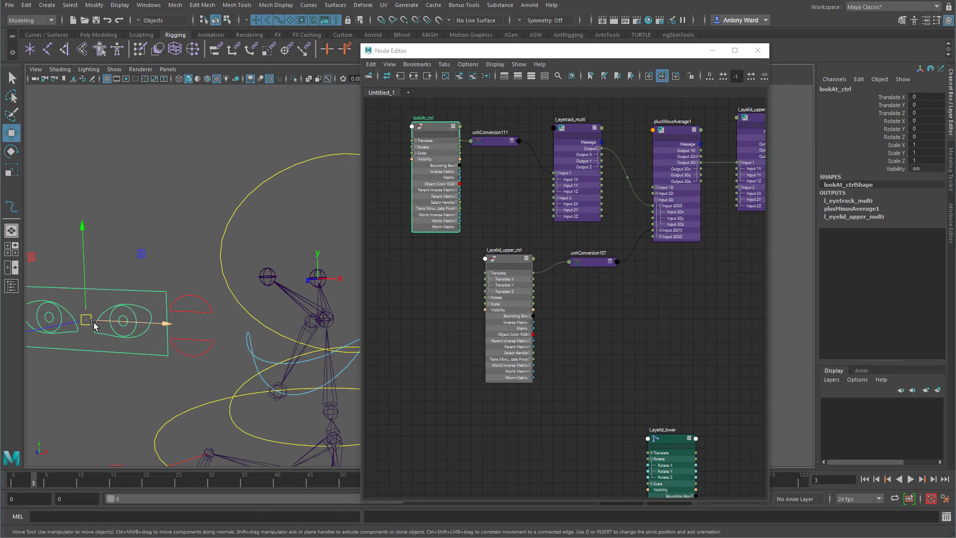
{"action": "left_click_drag", "start_coordinate": [90, 318], "coordinate": [82, 216]}
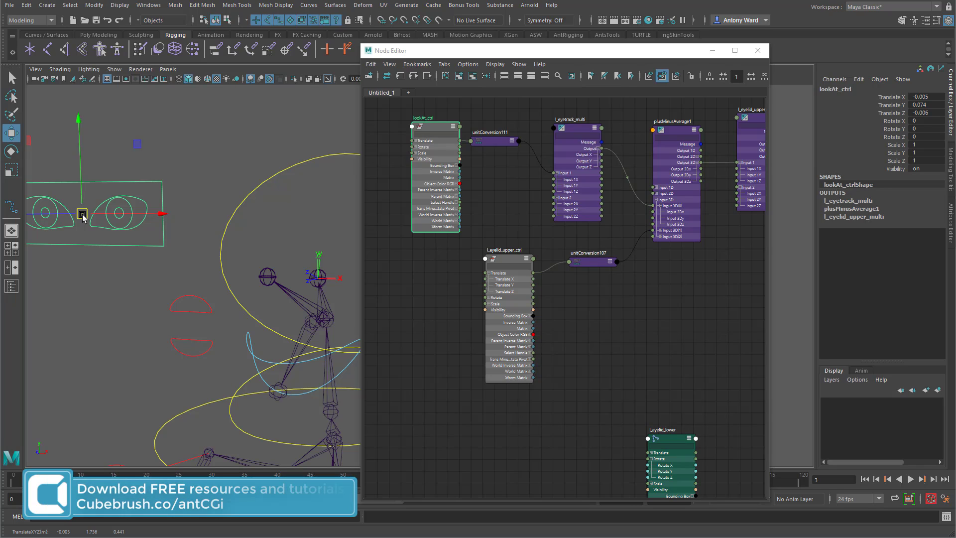
Set Input 2X, 2Y and 2Z of l_eyetrack_multi to 0.5.
{"action": "left_click", "coordinate": [586, 131]}
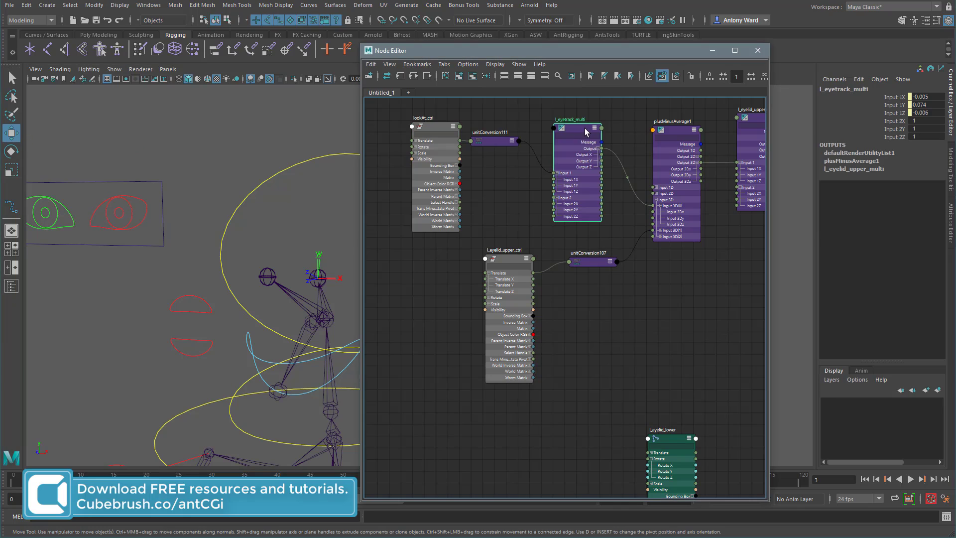
{"action": "left_click_drag", "start_coordinate": [919, 120], "coordinate": [923, 136]}
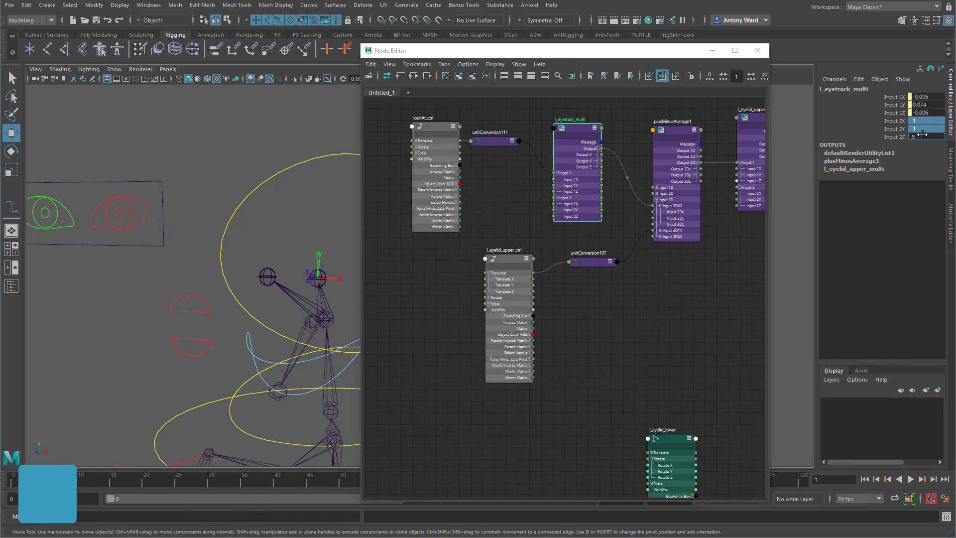
{"action": "type", "text": "0.5"}
{"action": "key", "text": "Return"}
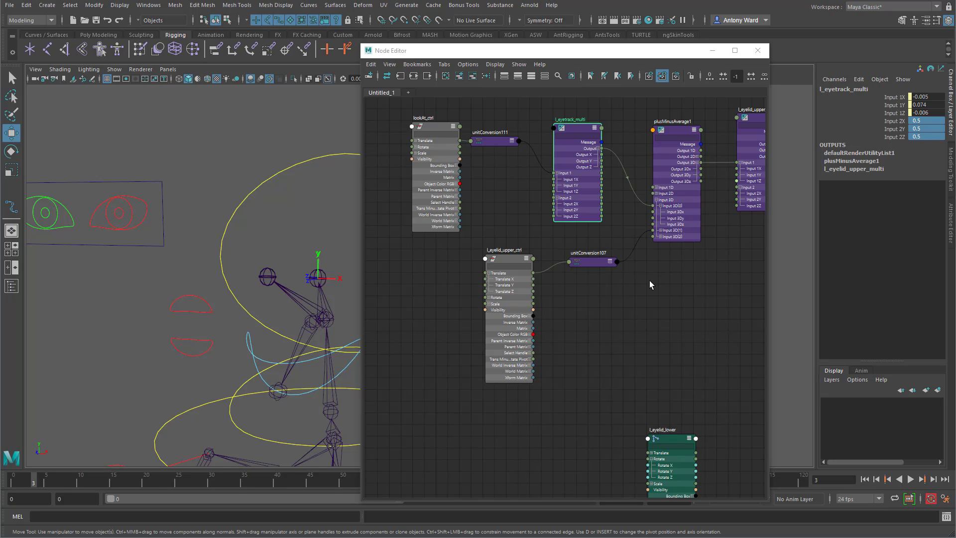
Test the eyelid response by moving lookAt_ctrl and the upper eyelid control, and undo these moves.
{"action": "left_click", "coordinate": [117, 247]}
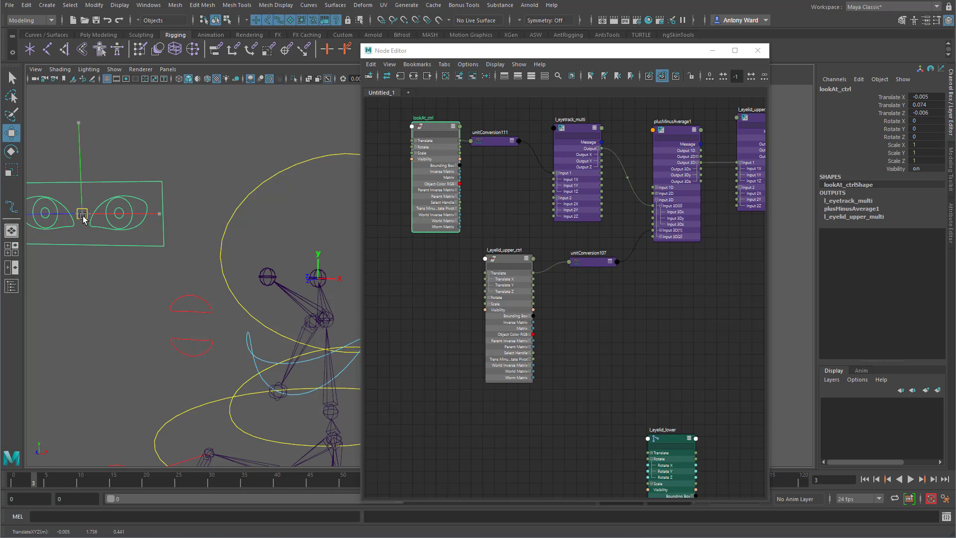
{"action": "left_click_drag", "start_coordinate": [83, 217], "coordinate": [151, 384]}
{"action": "middle_click_drag", "start_coordinate": [118, 169], "coordinate": [95, 208]}
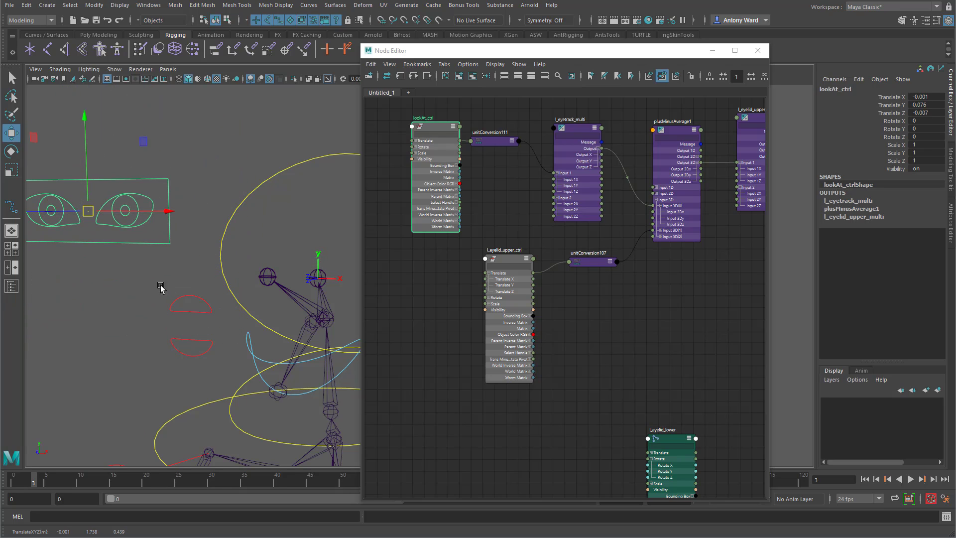
{"action": "left_click", "coordinate": [192, 305]}
{"action": "middle_click_drag", "start_coordinate": [192, 291], "coordinate": [189, 253]}
{"action": "key", "text": "ctrl+z"}
{"action": "key", "text": "ctrl+z"}
{"action": "key", "text": "ctrl+z"}
{"action": "key", "text": "ctrl+z"}
{"action": "key", "text": "ctrl+z"}
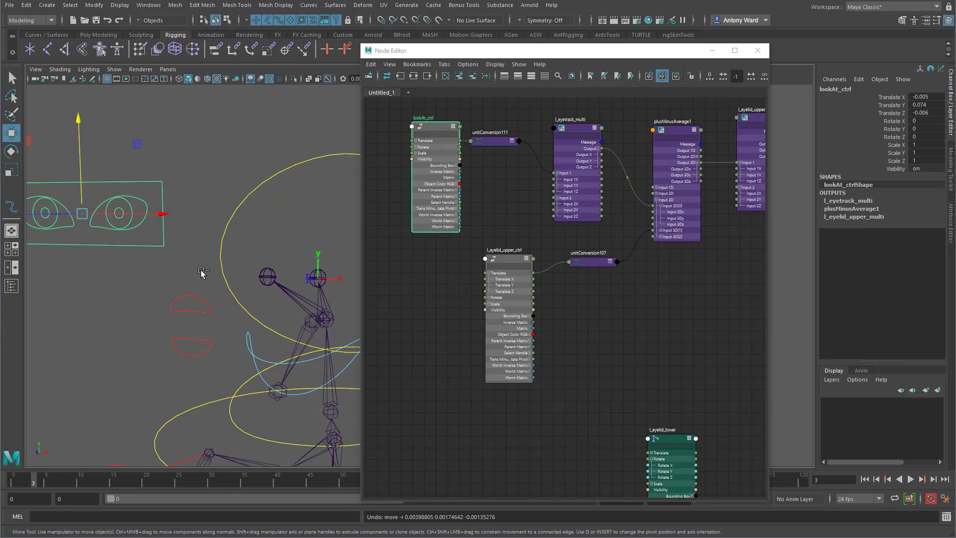
Reset Translate X, Y and Z of lookAt_ctrl to 0.
{"action": "left_click_drag", "start_coordinate": [938, 97], "coordinate": [936, 112]}
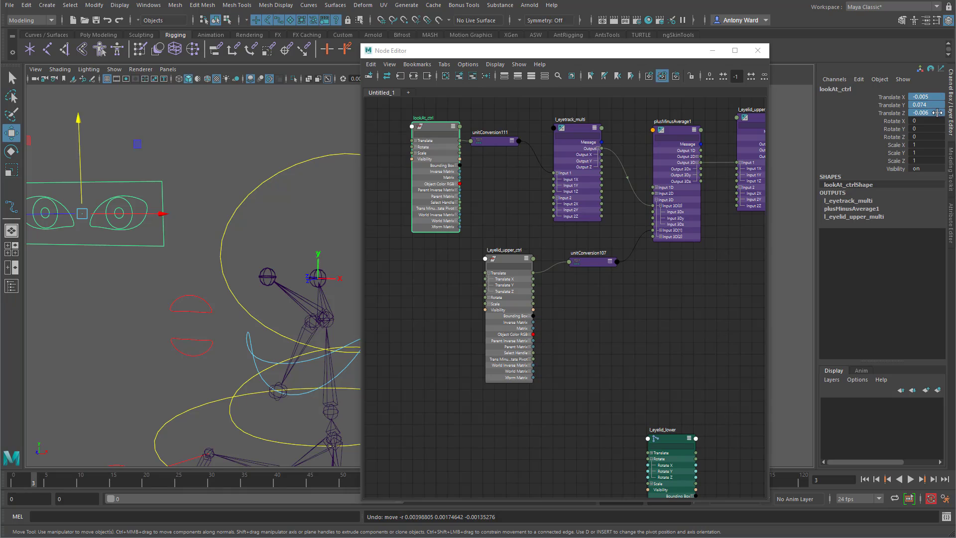
{"action": "double_click", "coordinate": [937, 112]}
{"action": "type", "text": "0"}
{"action": "key", "text": "Return"}
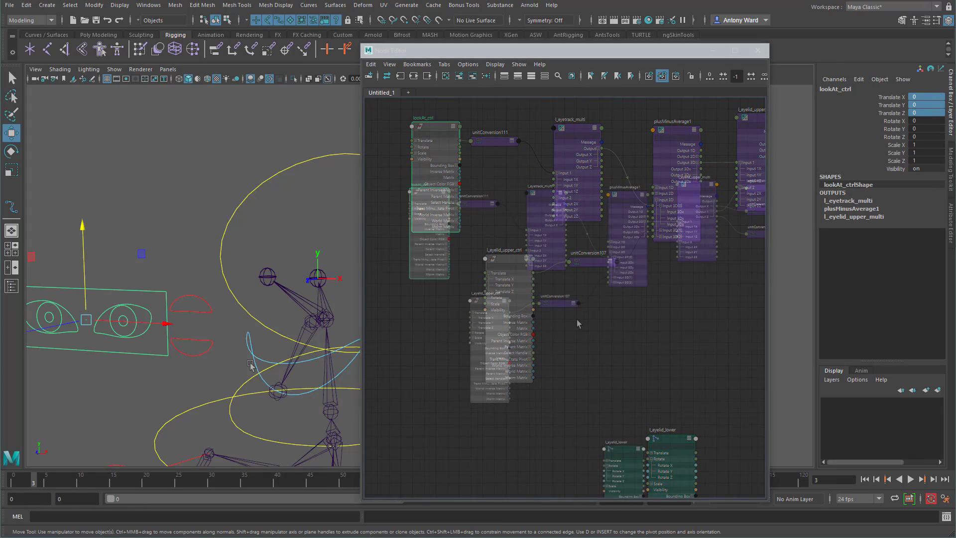
Try a small move of l_eye_ctrl and undo it.
{"action": "middle_click_drag", "start_coordinate": [579, 324], "coordinate": [541, 332], "text": "alt"}
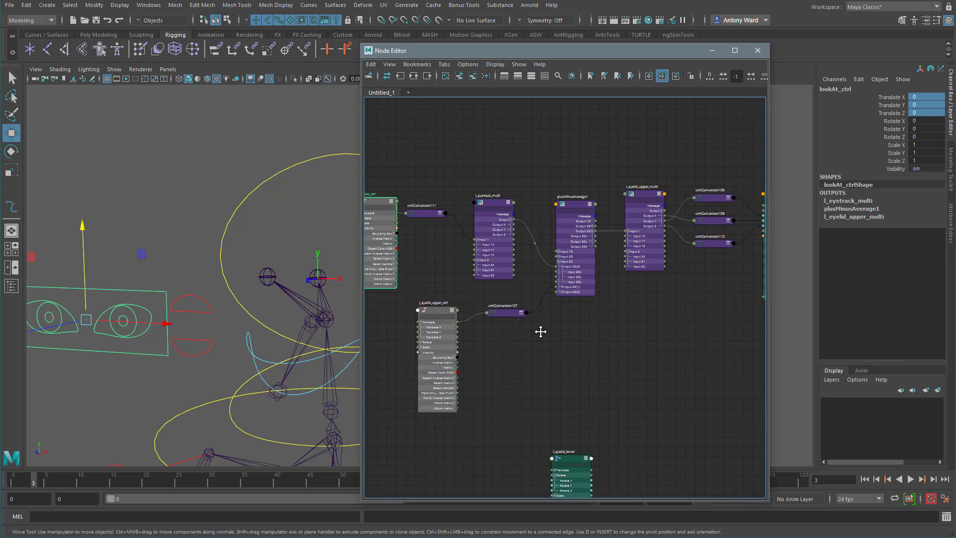
{"action": "right_click_drag", "start_coordinate": [541, 332], "coordinate": [676, 337], "text": "alt"}
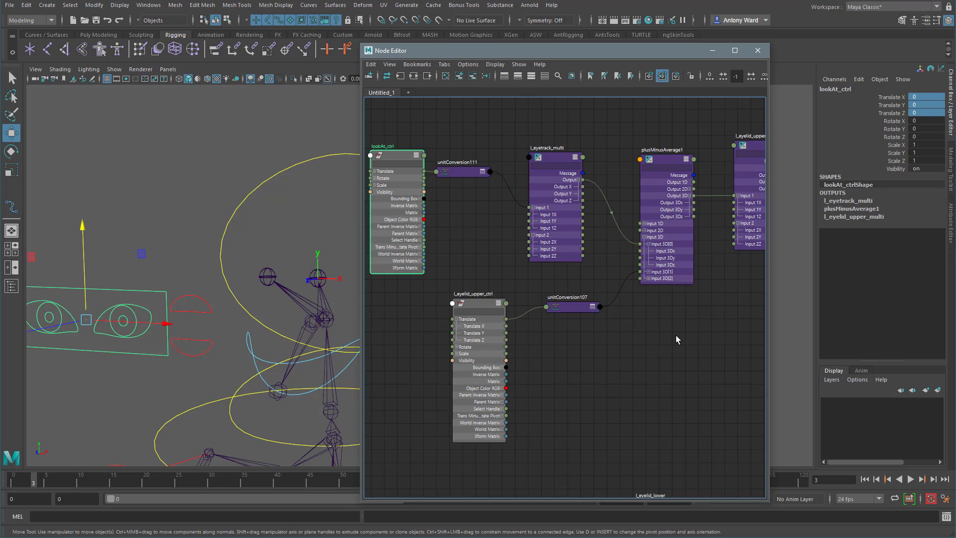
{"action": "left_click", "coordinate": [125, 306]}
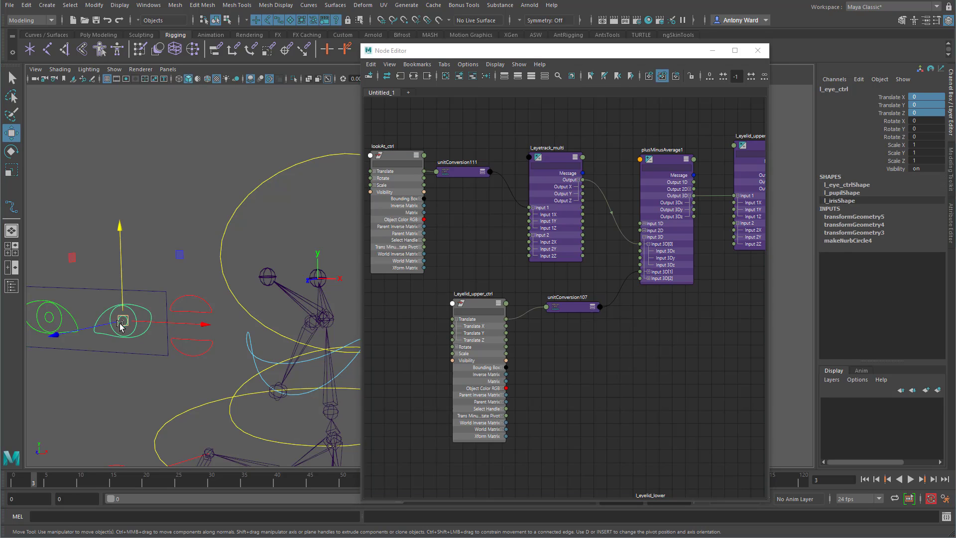
{"action": "mouse_move", "coordinate": [124, 325]}
{"action": "left_mouse_down"}
{"action": "mouse_move", "coordinate": [122, 262]}
{"action": "mouse_move", "coordinate": [140, 223]}
{"action": "mouse_move", "coordinate": [141, 326]}
{"action": "mouse_move", "coordinate": [171, 301]}
{"action": "mouse_move", "coordinate": [81, 349]}
{"action": "mouse_move", "coordinate": [125, 259]}
{"action": "mouse_move", "coordinate": [124, 318]}
{"action": "left_mouse_up"}
{"action": "key", "text": "ctrl+z"}
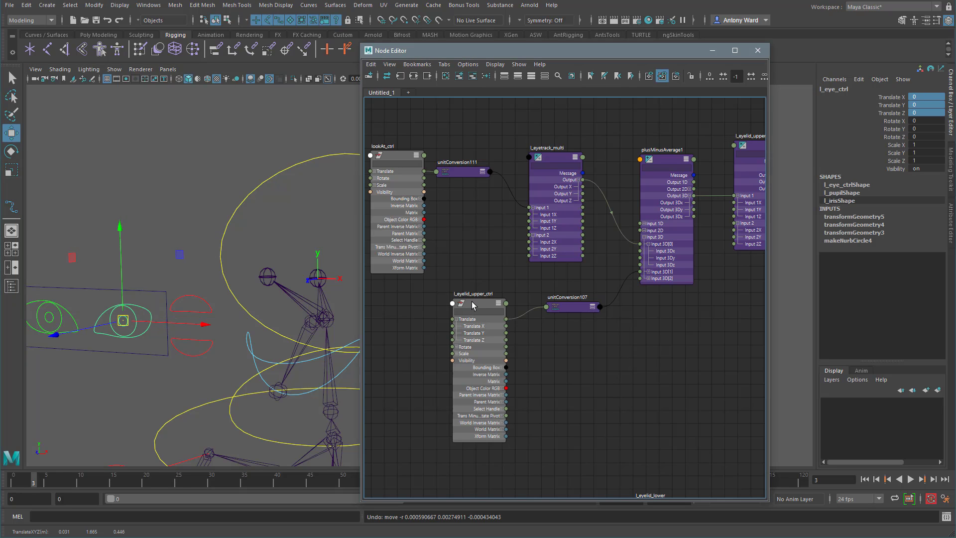
Move l_eyelid_upper_ctrl and its unit conversion beneath the lookAt_ctrl row, and shift the l_eyelid_lower node closer to the network.
{"action": "left_click_drag", "start_coordinate": [471, 300], "coordinate": [400, 294]}
{"action": "left_click_drag", "start_coordinate": [573, 306], "coordinate": [532, 290]}
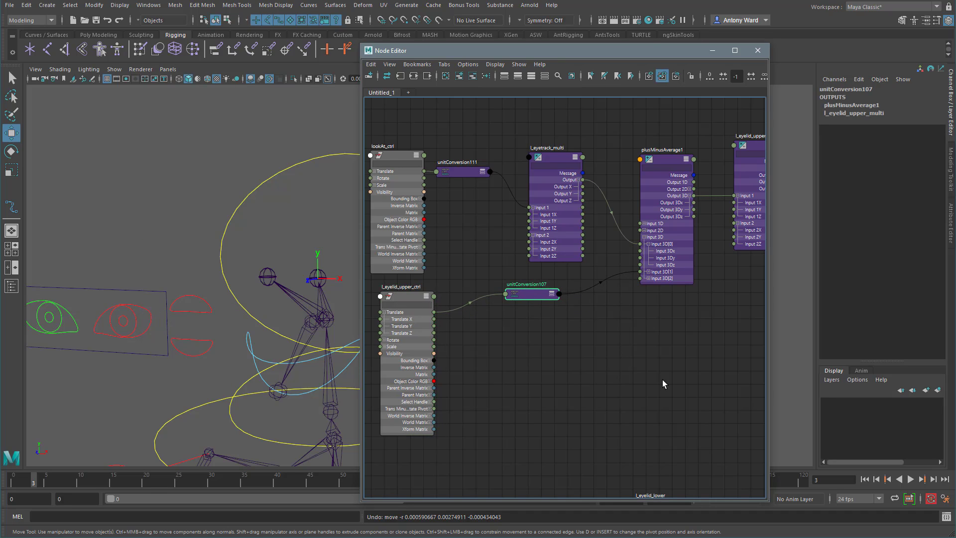
{"action": "middle_click_drag", "start_coordinate": [664, 382], "coordinate": [641, 322], "text": "alt"}
{"action": "left_click_drag", "start_coordinate": [640, 441], "coordinate": [716, 294]}
{"action": "middle_click_drag", "start_coordinate": [592, 298], "coordinate": [559, 413], "text": "alt"}
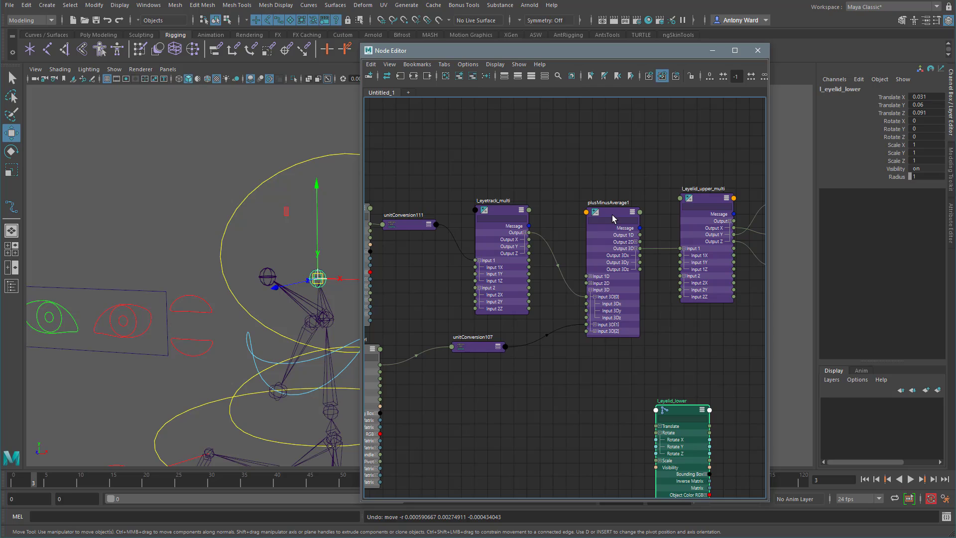
Rename plusMinusAverage1 as l_eyelid_offset_pma.
{"action": "left_click", "coordinate": [612, 216]}
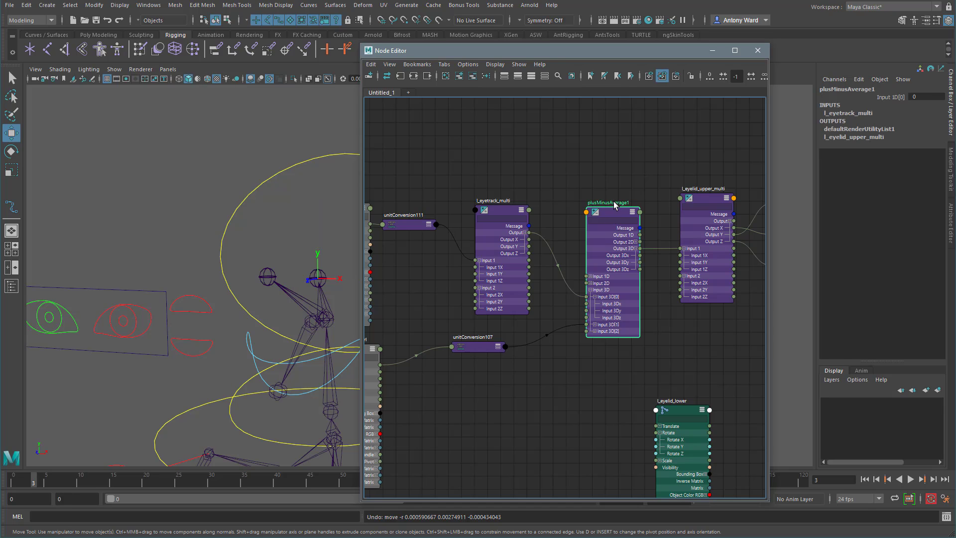
{"action": "double_click", "coordinate": [615, 203]}
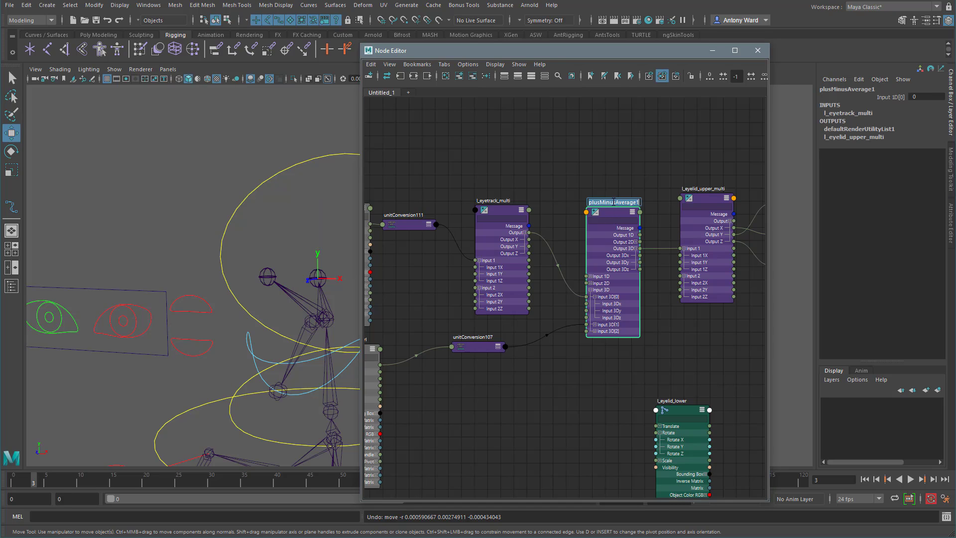
{"action": "key", "text": "BackSpace"}
{"action": "type", "text": "l_eye"}
{"action": "type", "text": "lid_offset_pma"}
{"action": "key", "text": "Return"}
Widen the Node Editor and replace l_eyelid_upper_ctrl in the graph with l_eyelid_lower_ctrl, placed beneath lookAt_ctrl.
{"action": "left_click_drag", "start_coordinate": [770, 178], "coordinate": [834, 177]}
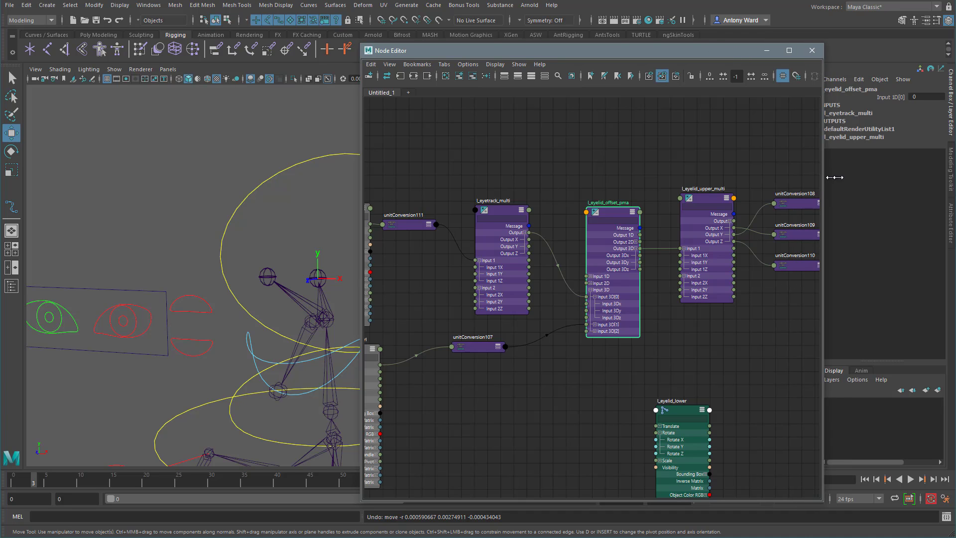
{"action": "middle_click_drag", "start_coordinate": [701, 313], "coordinate": [757, 249], "text": "alt"}
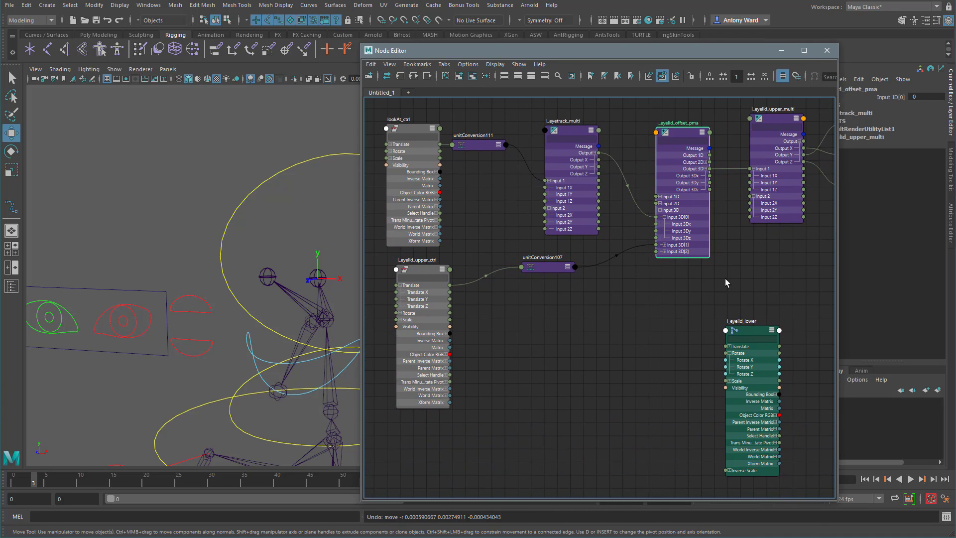
{"action": "left_click", "coordinate": [199, 337]}
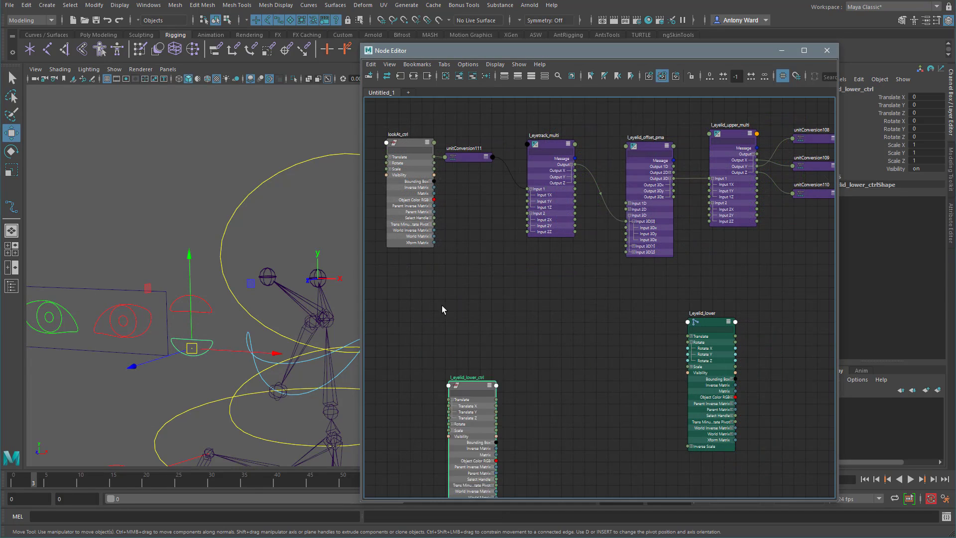
{"action": "left_click_drag", "start_coordinate": [475, 387], "coordinate": [431, 297]}
{"action": "middle_click_drag", "start_coordinate": [494, 204], "coordinate": [509, 221], "text": "alt"}
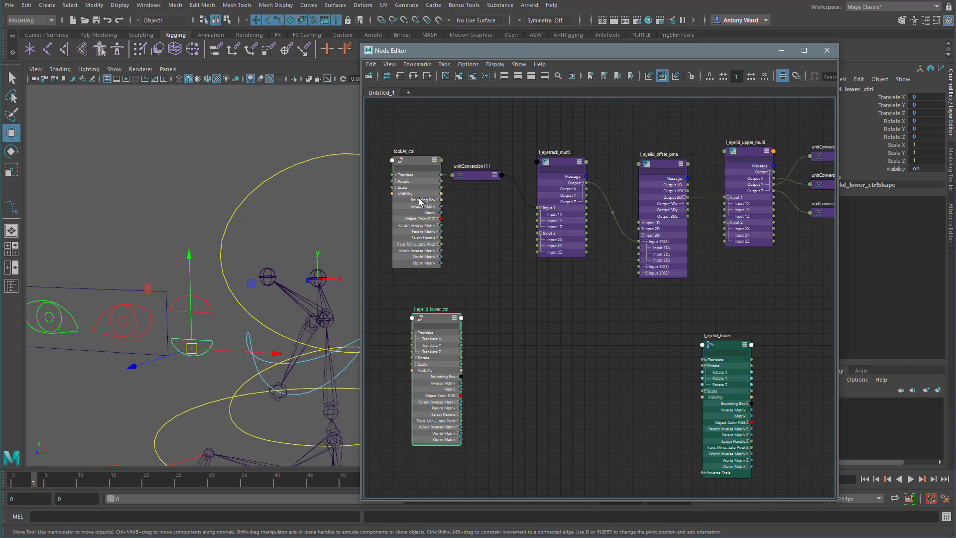
Duplicate the l_eyelid_offset_pma and l_eyelid_upper_multi nodes.
{"action": "left_click", "coordinate": [659, 163]}
{"action": "left_click", "coordinate": [746, 152], "text": "shift"}
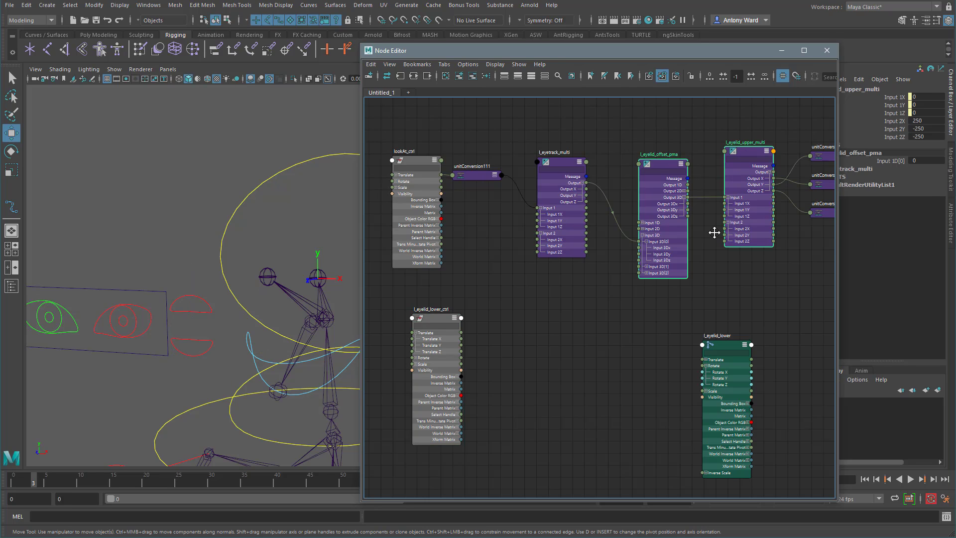
{"action": "middle_click_drag", "start_coordinate": [722, 231], "coordinate": [714, 233]}
{"action": "key", "text": "ctrl+d"}
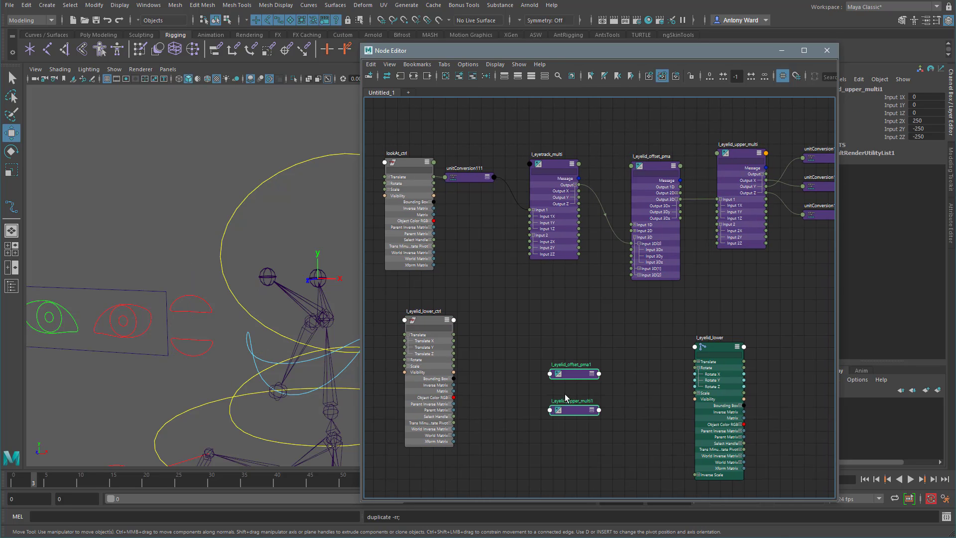
Place the two duplicated nodes between l_eyelid_lower_ctrl and l_eyelid_lower, and expand their attributes, including Input 3D on the offset copy.
{"action": "left_click", "coordinate": [592, 375]}
{"action": "left_click_drag", "start_coordinate": [576, 376], "coordinate": [612, 327]}
{"action": "left_click", "coordinate": [631, 420]}
{"action": "left_click_drag", "start_coordinate": [533, 367], "coordinate": [542, 333]}
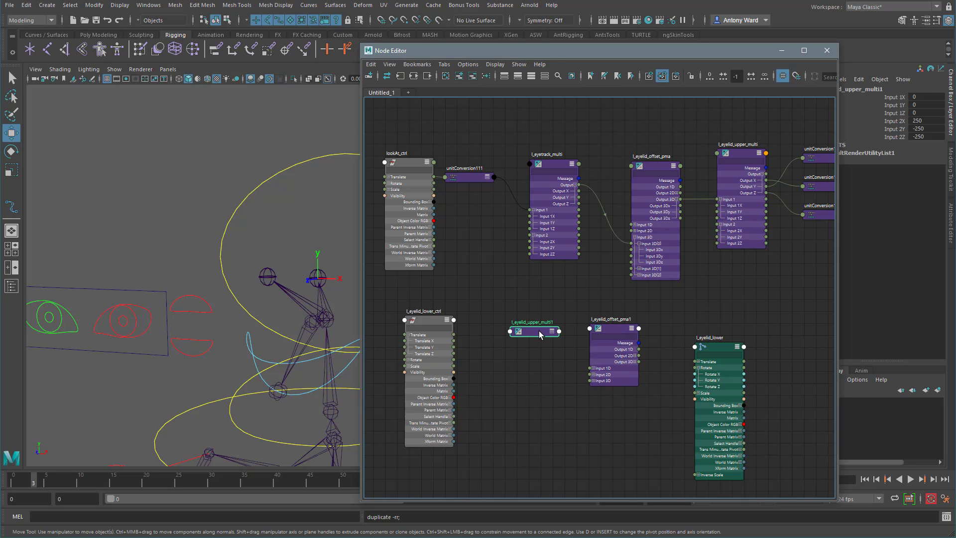
{"action": "left_click", "coordinate": [552, 331]}
{"action": "left_click", "coordinate": [551, 332]}
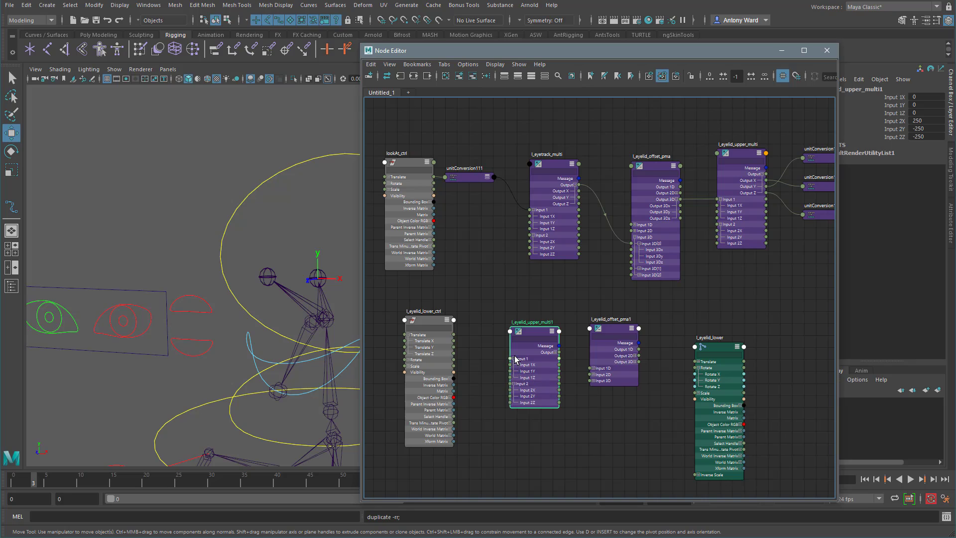
{"action": "left_click", "coordinate": [556, 352]}
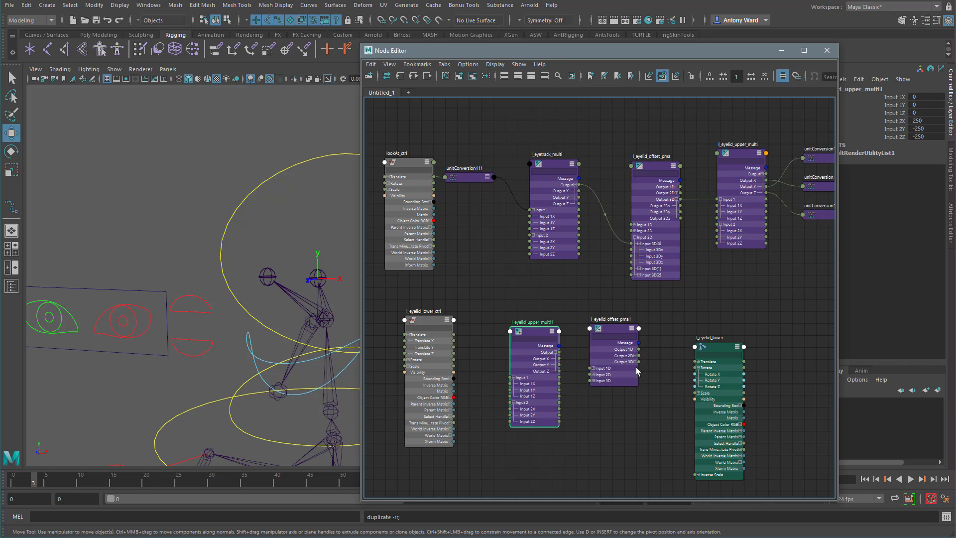
{"action": "left_click", "coordinate": [594, 381]}
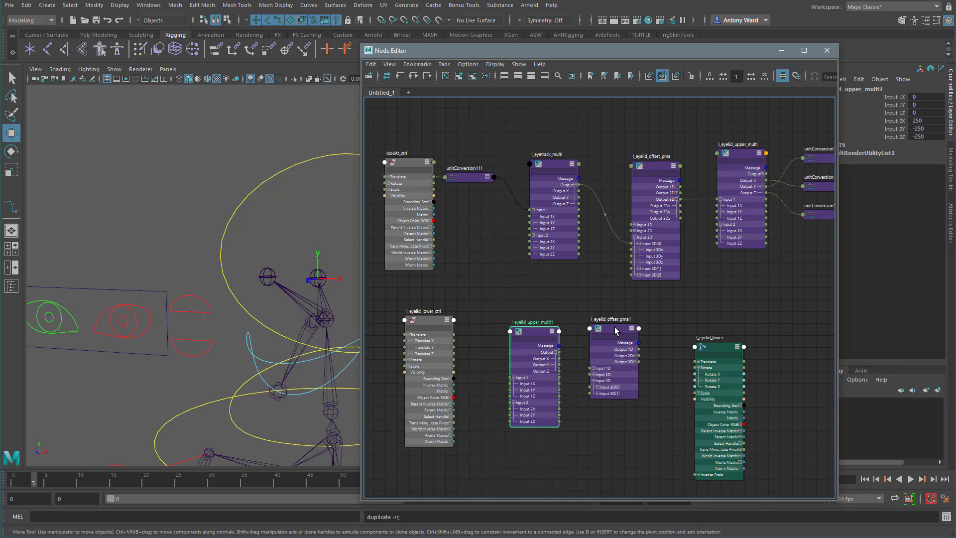
{"action": "left_click_drag", "start_coordinate": [617, 329], "coordinate": [630, 330]}
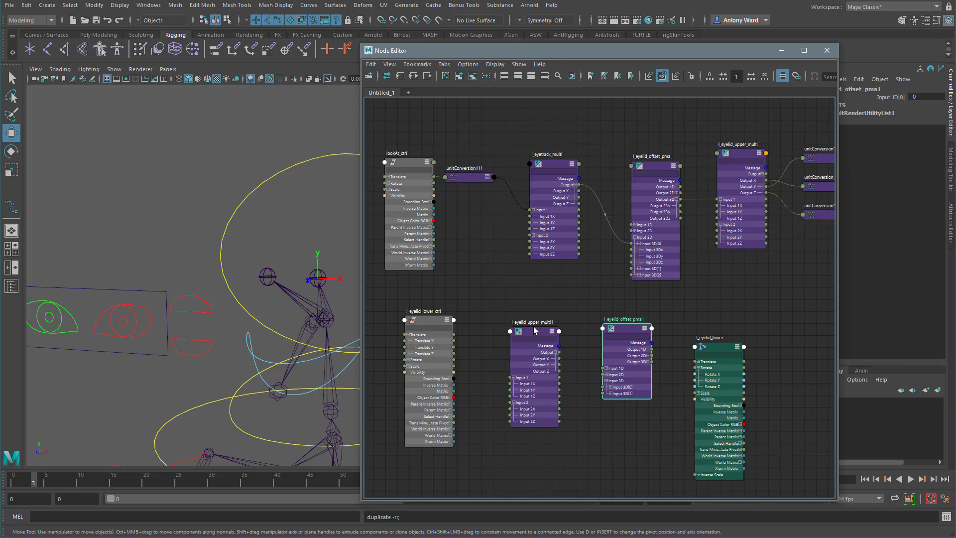
Rename the duplicated multiply node as l_eyelid_lower_multi.
{"action": "double_click", "coordinate": [532, 322]}
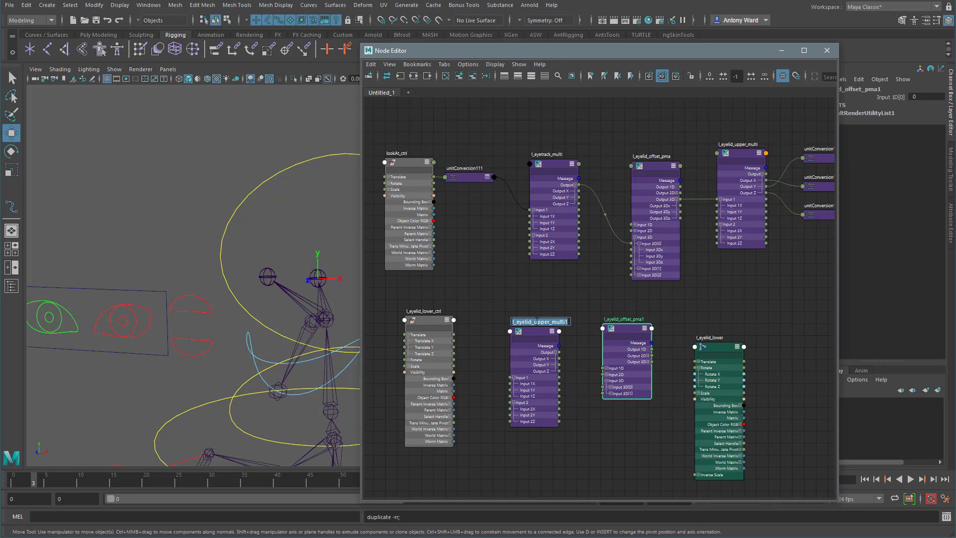
{"action": "left_click_drag", "start_coordinate": [535, 322], "coordinate": [551, 321]}
{"action": "type", "text": "lower"}
{"action": "key", "text": "Return"}
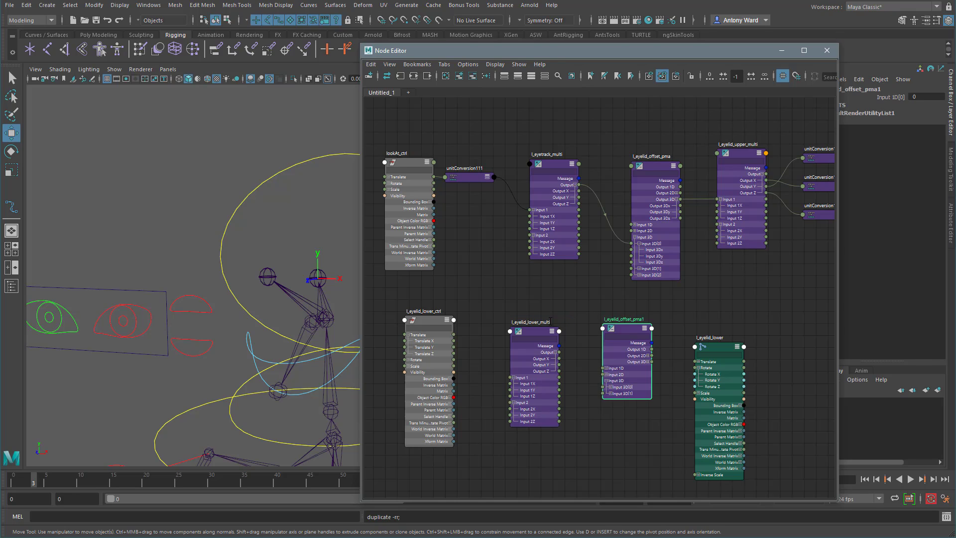
Rename the duplicated plusMinusAverage node as l_eyelid_lower_offset_pma.
{"action": "double_click", "coordinate": [618, 320]}
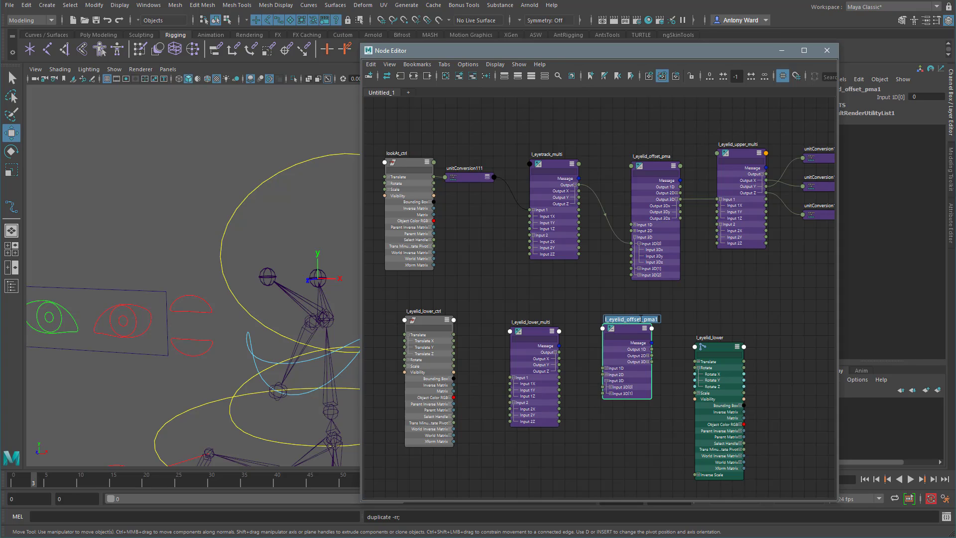
{"action": "left_click", "coordinate": [658, 320]}
{"action": "left_click", "coordinate": [626, 319]}
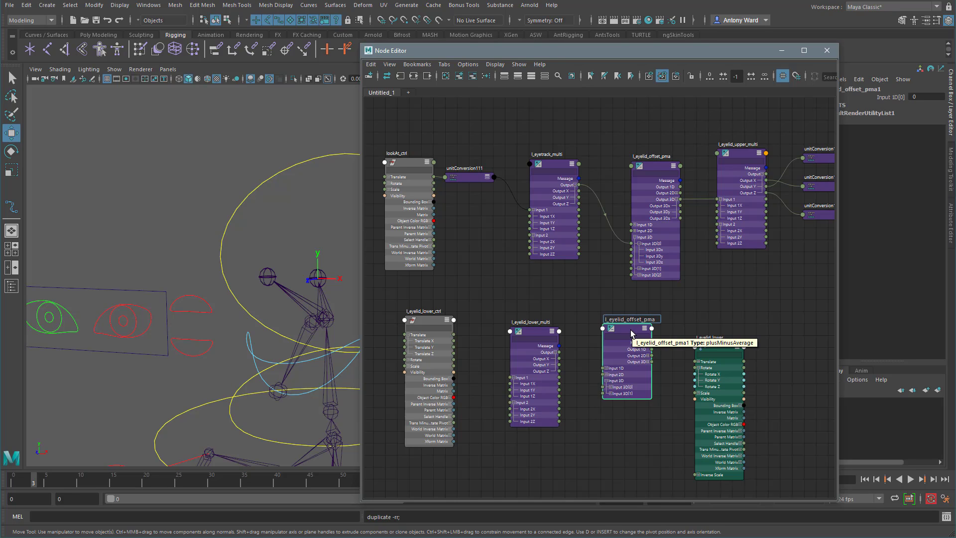
{"action": "type", "text": "Lower_"}
{"action": "key", "text": "Return"}
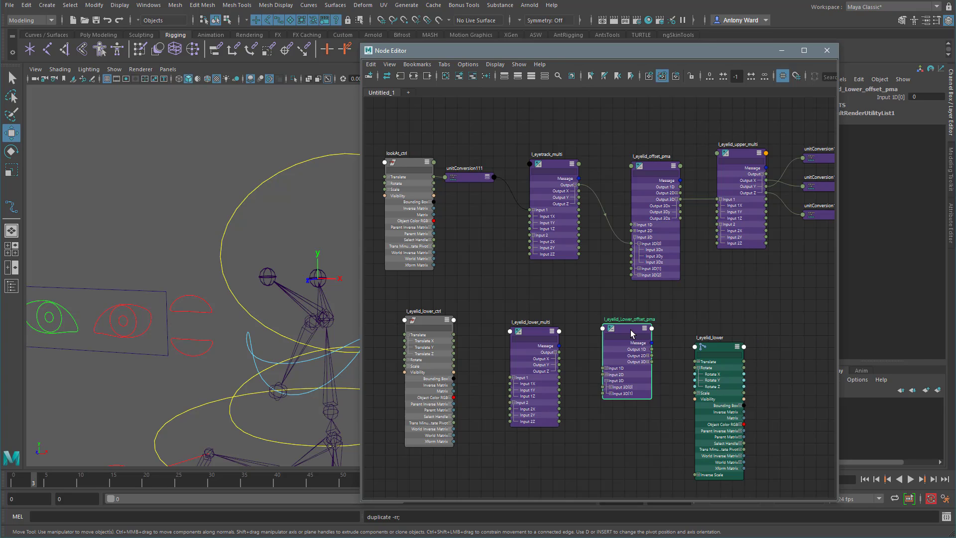
{"action": "left_click", "coordinate": [631, 320]}
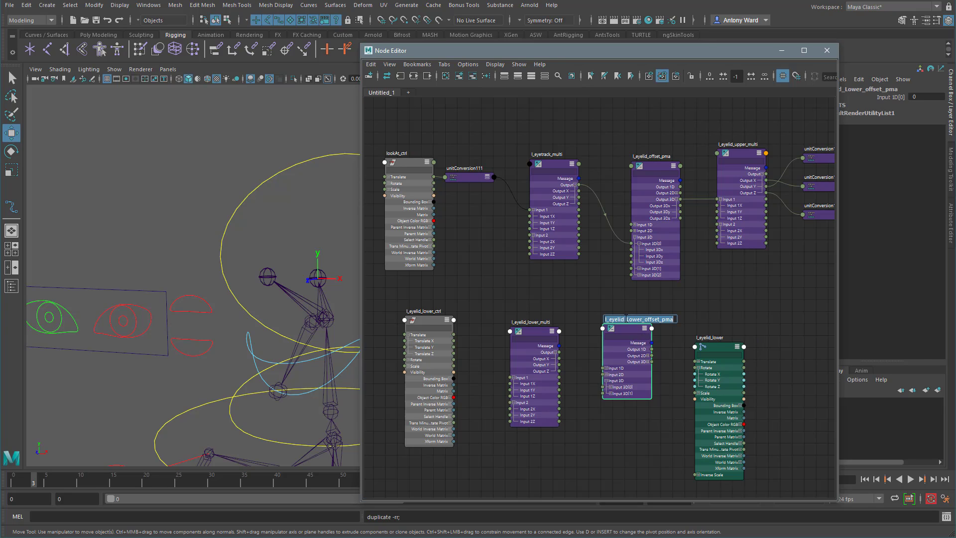
{"action": "key", "text": "BackSpace"}
{"action": "type", "text": "l"}
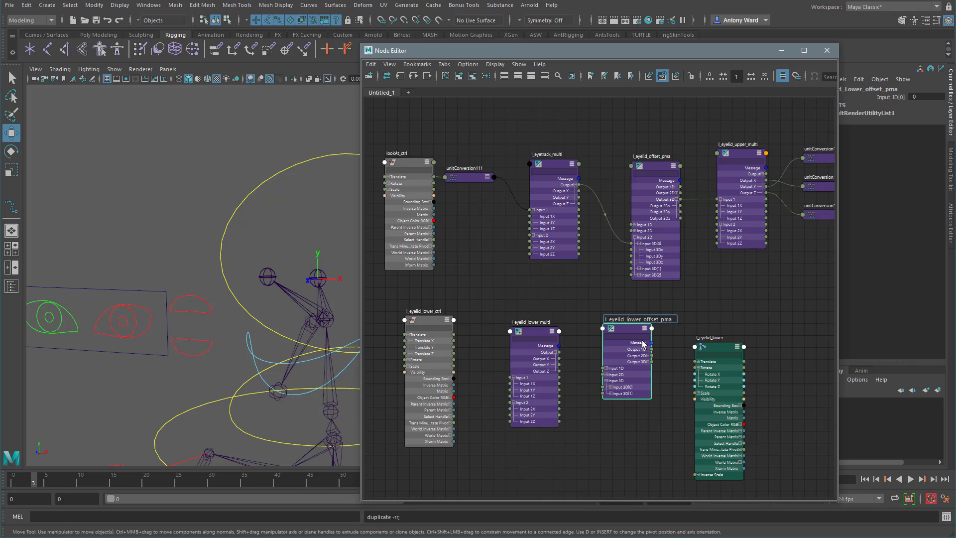
{"action": "key", "text": "Return"}
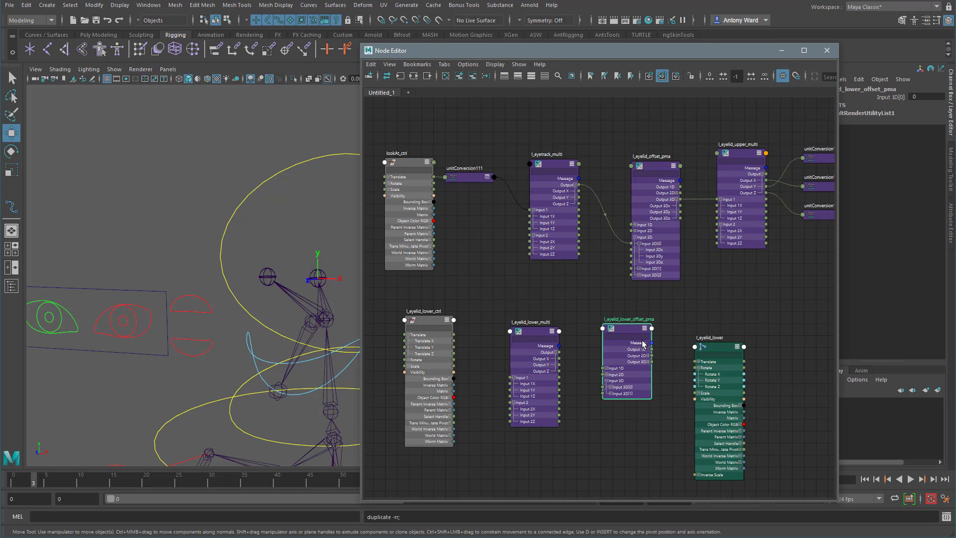
Rename the original l_eyelid_offset_pma node as l_eyelid_upper_offset_pma.
{"action": "double_click", "coordinate": [655, 155]}
{"action": "left_click", "coordinate": [656, 156]}
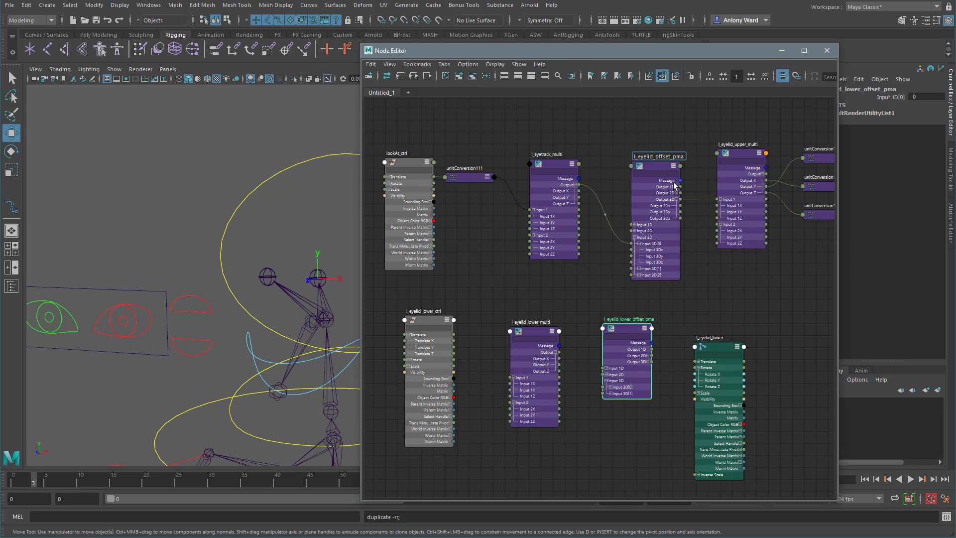
{"action": "type", "text": "upper_"}
{"action": "key", "text": "Return"}
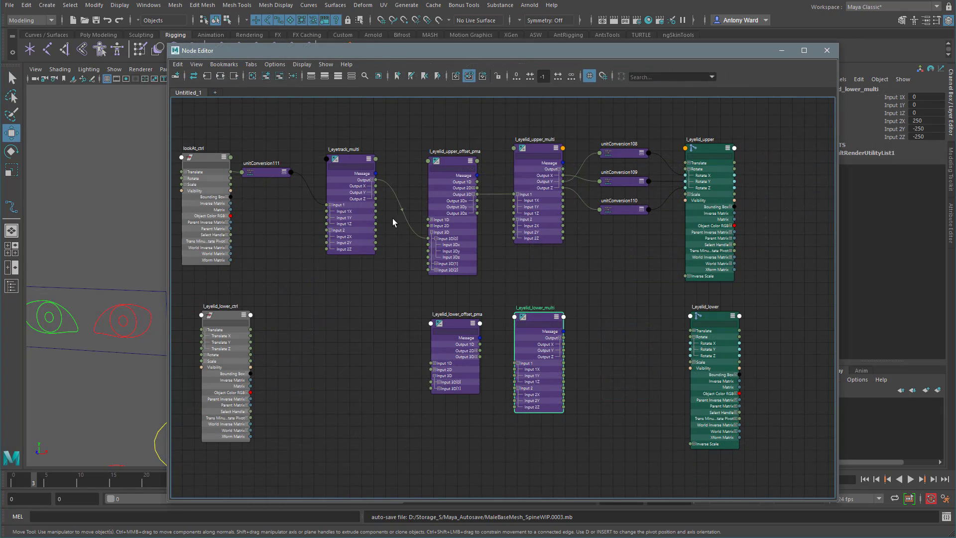
Connect l_eyetrack_multi's Output and l_eyelid_lower_ctrl's Translate to Input 3D[0] and Input 3D[1] of l_eyelid_lower_offset_pma.
{"action": "left_click", "coordinate": [348, 193]}
{"action": "left_click_drag", "start_coordinate": [348, 193], "coordinate": [430, 385]}
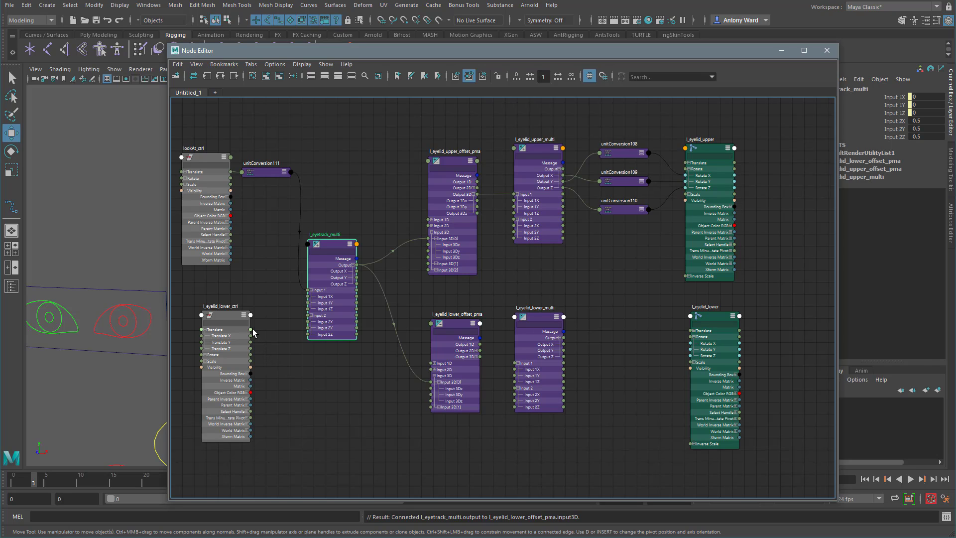
{"action": "left_click_drag", "start_coordinate": [250, 329], "coordinate": [432, 407]}
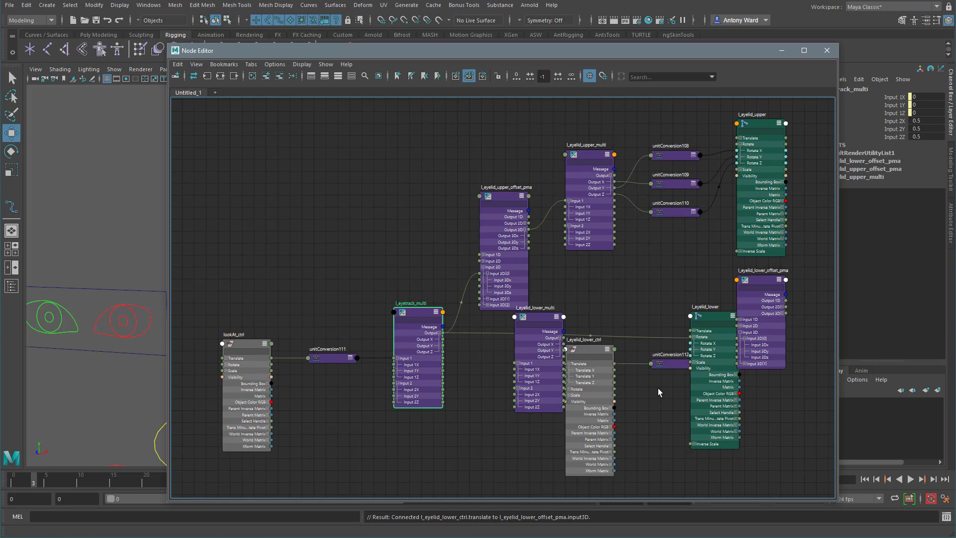
Untangle the overlapping lower eyelid nodes and connect l_eyelid_lower_offset_pma's Output 3D to l_eyelid_lower_multi's Input 1.
{"action": "middle_click_drag", "start_coordinate": [621, 375], "coordinate": [449, 365]}
{"action": "scroll", "coordinate": [448, 365], "scroll_direction": "down", "scroll_amount": 1}
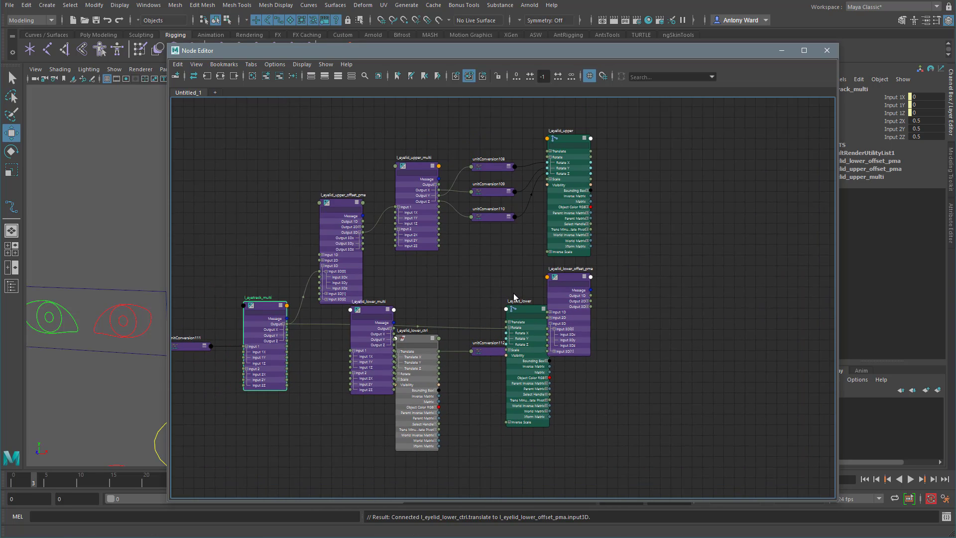
{"action": "left_click_drag", "start_coordinate": [524, 308], "coordinate": [661, 325]}
{"action": "left_click_drag", "start_coordinate": [420, 339], "coordinate": [435, 364]}
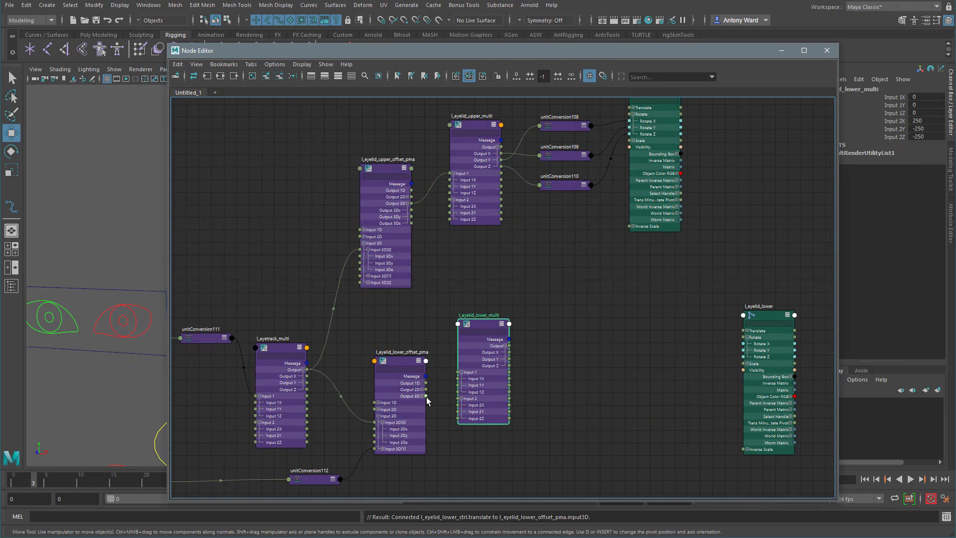
{"action": "left_click_drag", "start_coordinate": [427, 397], "coordinate": [459, 374]}
{"action": "middle_click_drag", "start_coordinate": [604, 372], "coordinate": [567, 384], "text": "alt"}
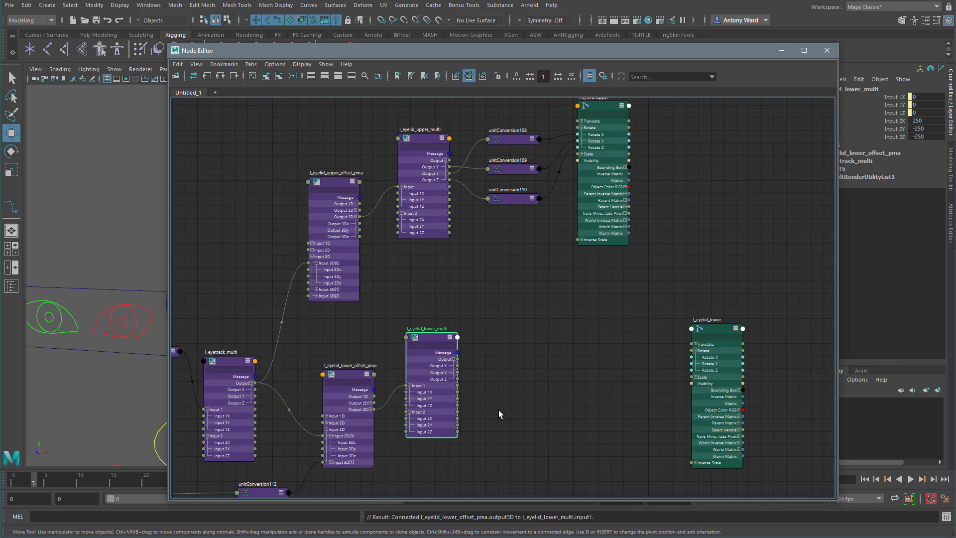
Connect l_eyelid_lower_multi's Output Z, X and Y to the l_eyelid_lower joint's Rotate Z, Rotate Y and Rotate X respectively.
{"action": "left_click_drag", "start_coordinate": [457, 379], "coordinate": [690, 371]}
{"action": "middle_click_drag", "start_coordinate": [653, 346], "coordinate": [501, 439], "text": "alt"}
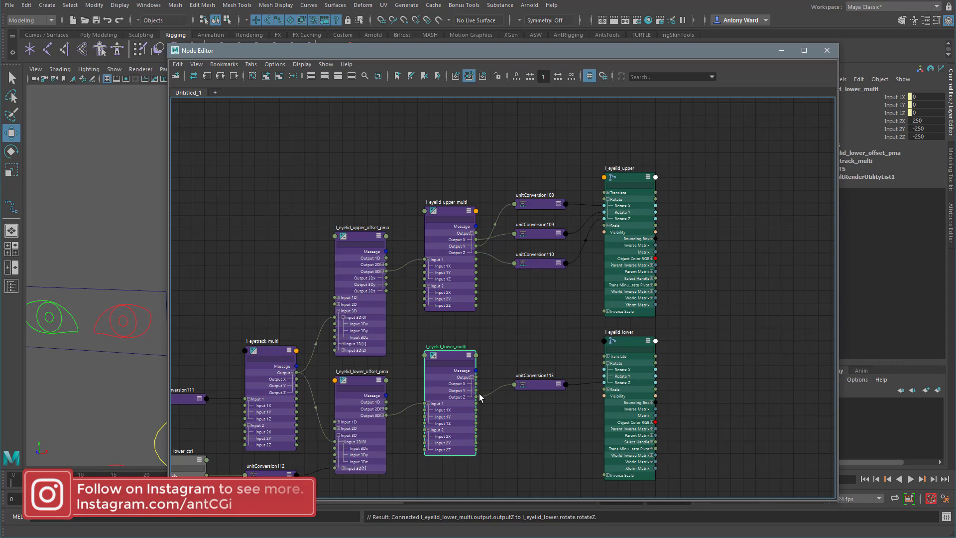
{"action": "left_click_drag", "start_coordinate": [477, 385], "coordinate": [605, 376]}
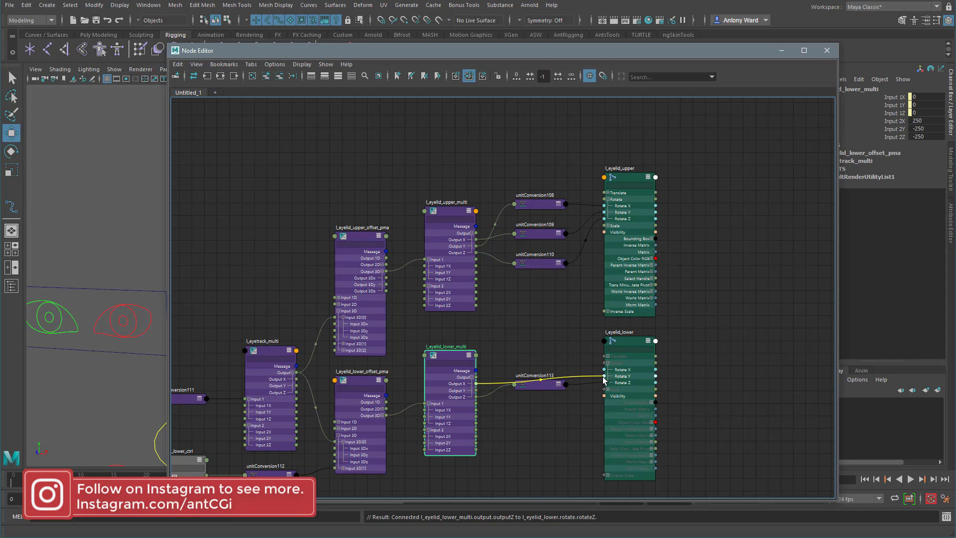
{"action": "middle_click_drag", "start_coordinate": [602, 377], "coordinate": [443, 430], "text": "alt"}
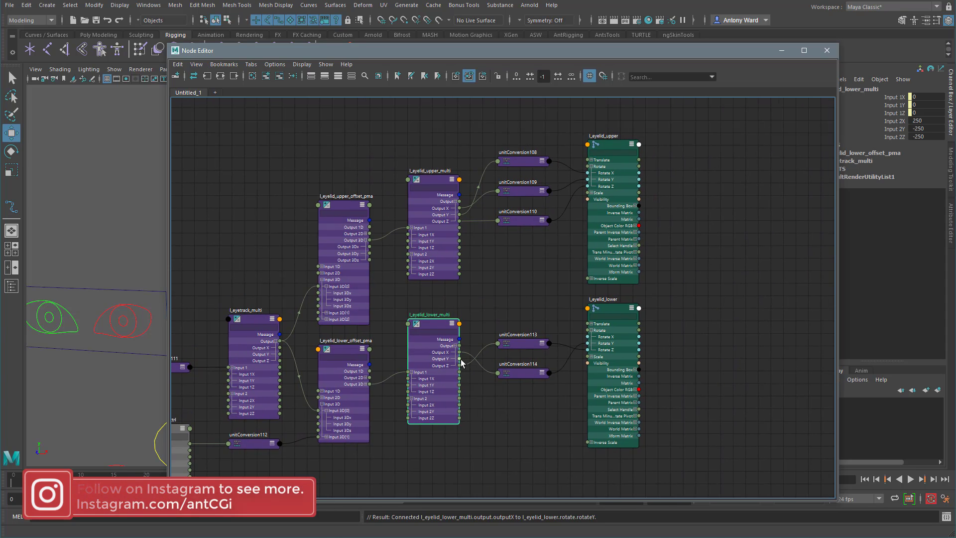
{"action": "left_click_drag", "start_coordinate": [459, 358], "coordinate": [587, 337]}
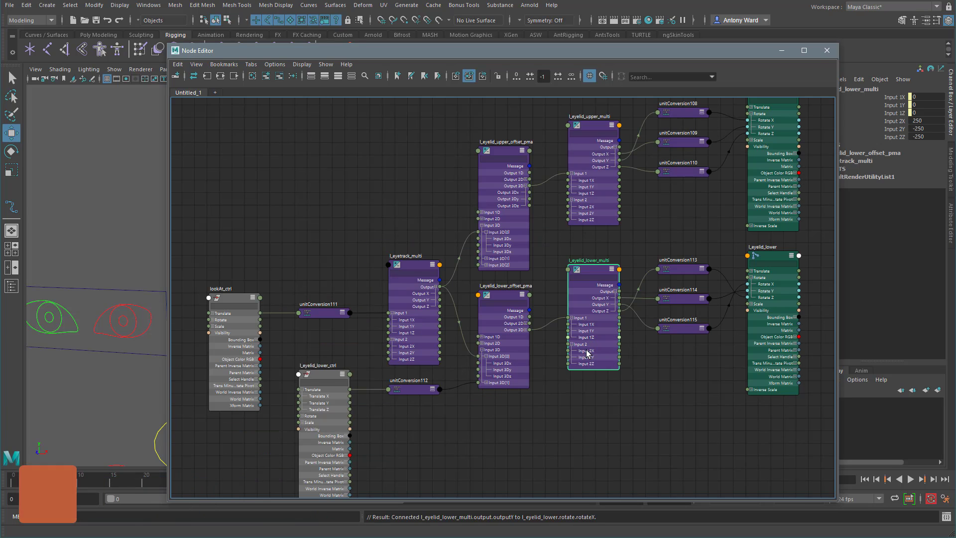
{"action": "middle_click_drag", "start_coordinate": [616, 325], "coordinate": [668, 321], "text": "alt"}
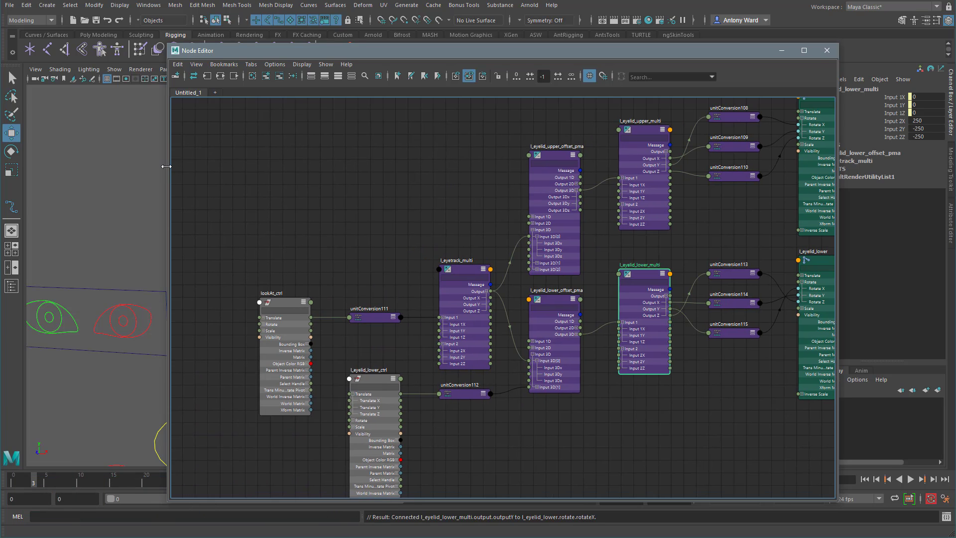
Narrow the Node Editor and test the lower eyelid control and lookAt_ctrl by moving them in the viewport, undoing each move.
{"action": "left_click_drag", "start_coordinate": [166, 166], "coordinate": [517, 174]}
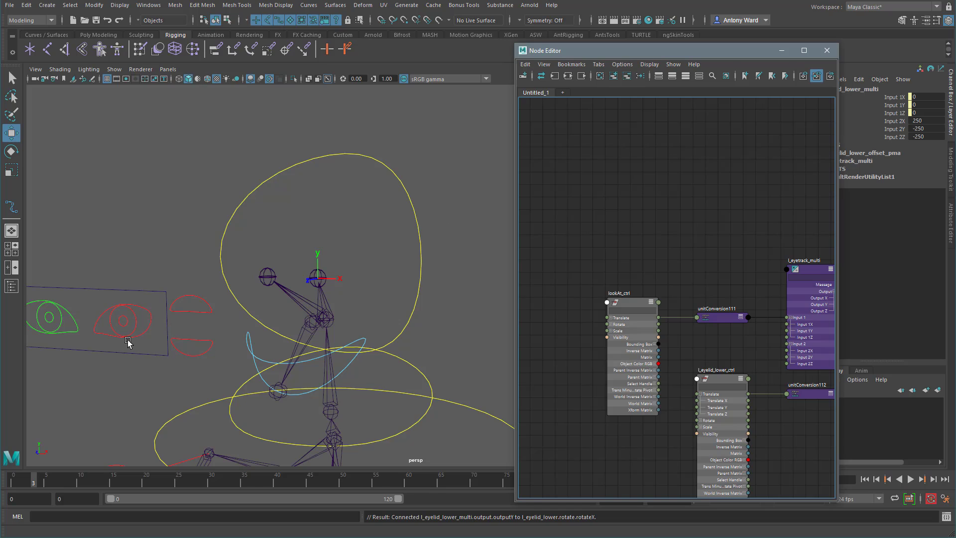
{"action": "left_click", "coordinate": [190, 342]}
{"action": "left_click_drag", "start_coordinate": [192, 319], "coordinate": [208, 302]}
{"action": "key", "text": "ctrl+z"}
{"action": "left_click", "coordinate": [92, 289]}
{"action": "left_click_drag", "start_coordinate": [86, 318], "coordinate": [143, 347]}
{"action": "key", "text": "ctrl+z"}
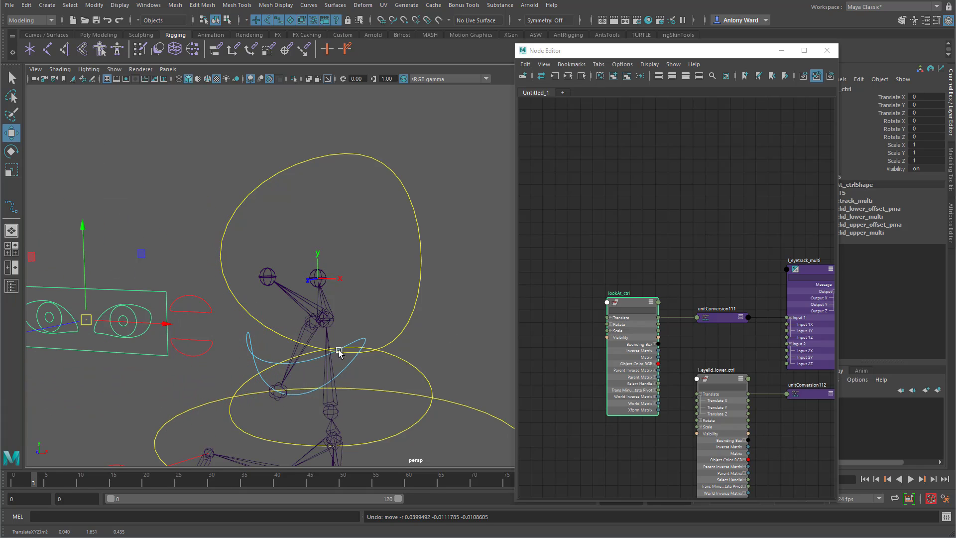
Bring the l_eyetrack_multi network into view and start adding a new Enum attribute to lookAt_ctrl.
{"action": "middle_click_drag", "start_coordinate": [667, 239], "coordinate": [597, 189], "text": "alt"}
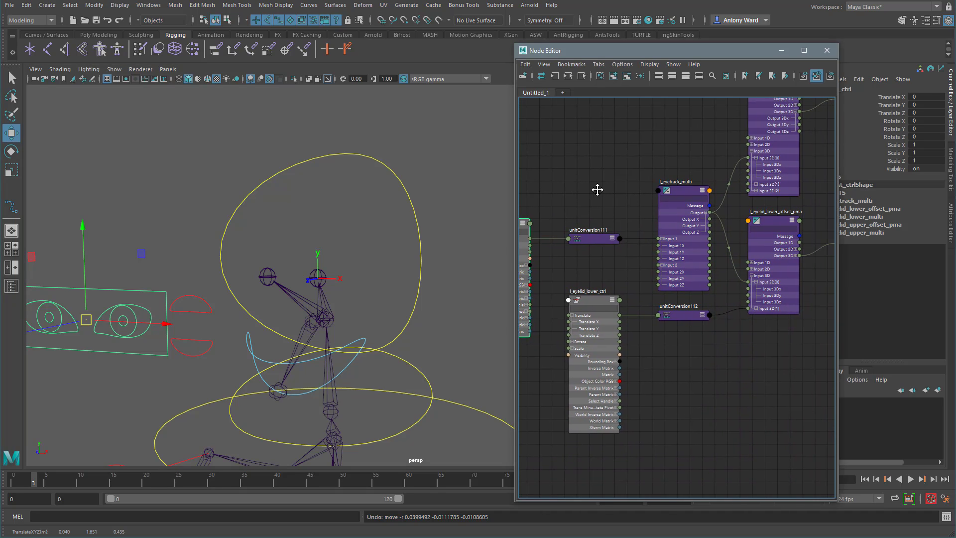
{"action": "left_click", "coordinate": [680, 189]}
{"action": "middle_click_drag", "start_coordinate": [713, 243], "coordinate": [692, 264], "text": "alt"}
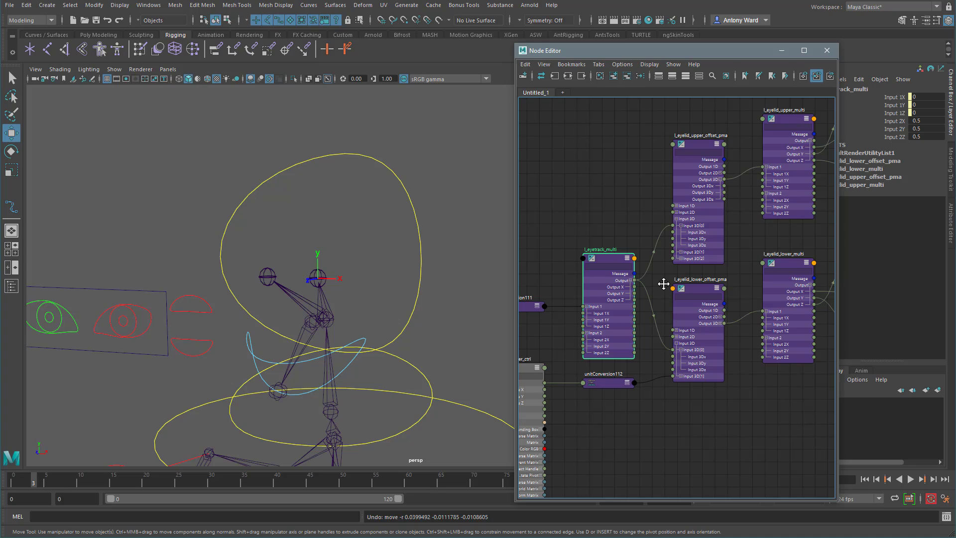
{"action": "left_click", "coordinate": [145, 291]}
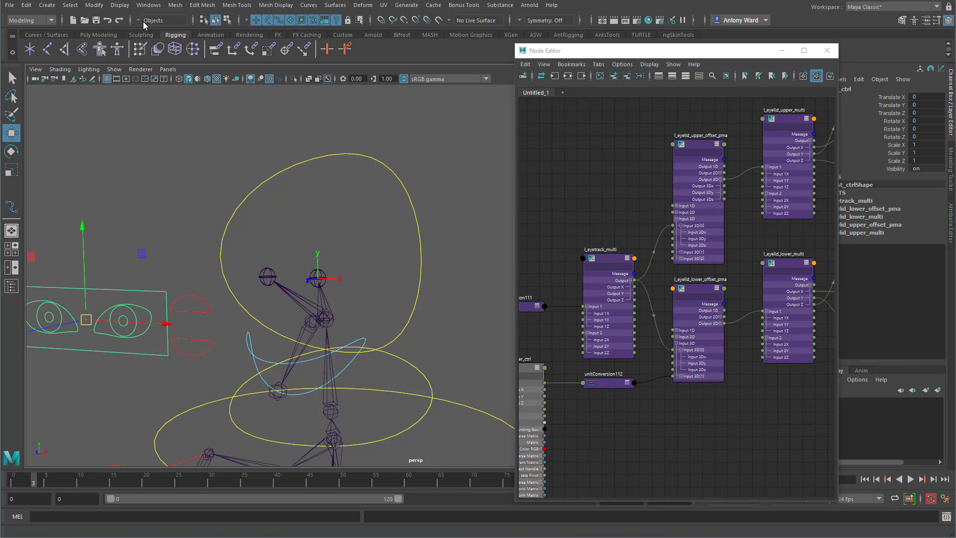
{"action": "left_click", "coordinate": [94, 5]}
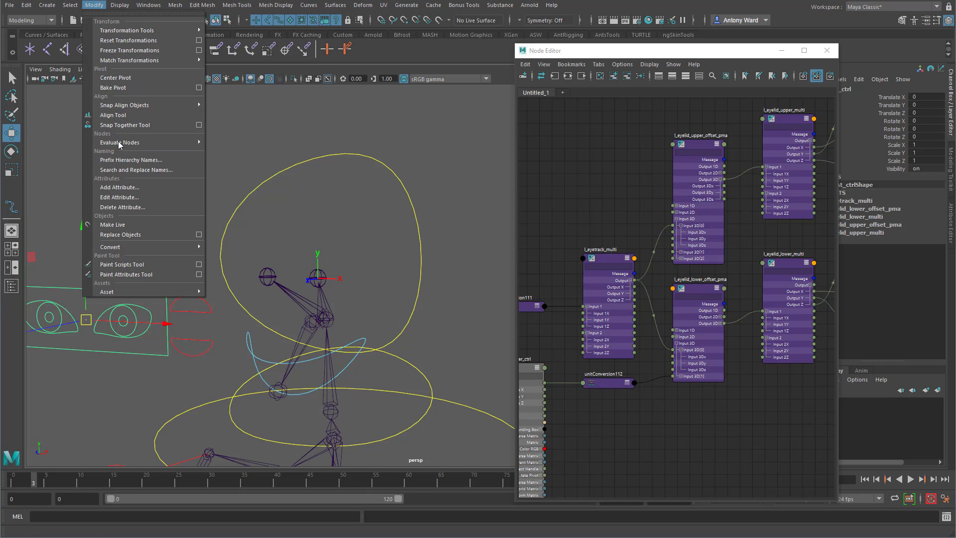
{"action": "left_click", "coordinate": [136, 187]}
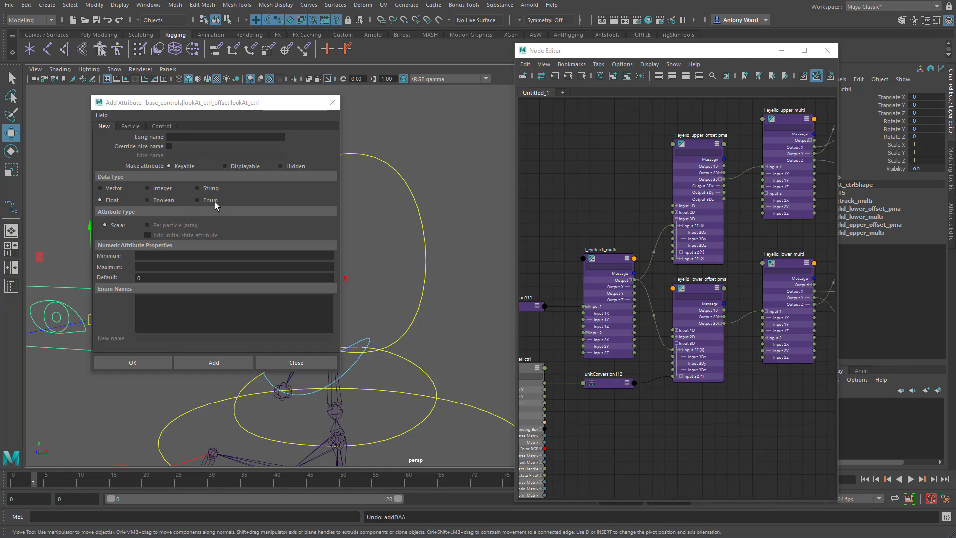
{"action": "left_click", "coordinate": [197, 200]}
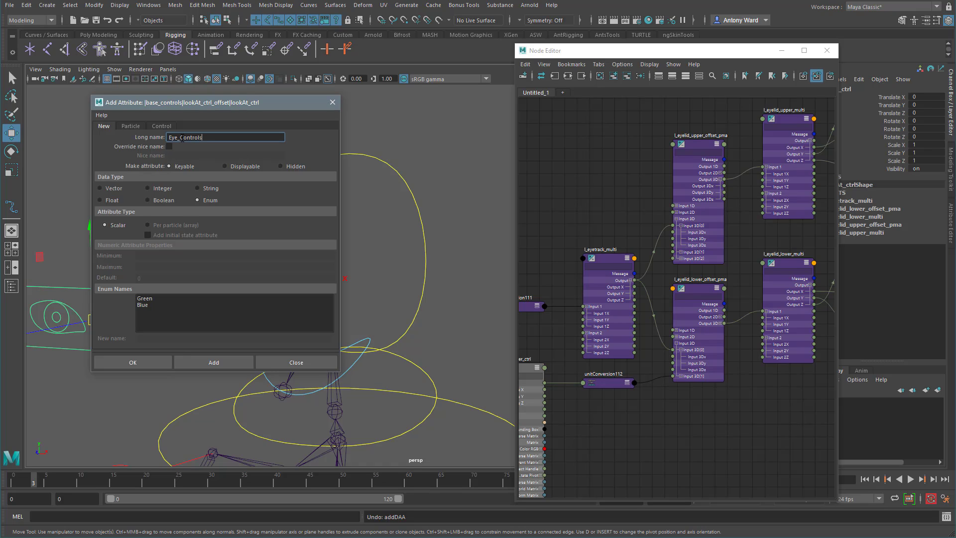
Name the attribute EYE_CONTROLS, replace the Green and Blue enum names with a single row of dashes, and add it.
{"action": "left_click_drag", "start_coordinate": [226, 137], "coordinate": [138, 143]}
{"action": "type", "text": "EYE_Contr"}
{"action": "key", "text": "BackSpace"}
{"action": "key", "text": "BackSpace"}
{"action": "key", "text": "BackSpace"}
{"action": "key", "text": "BackSpace"}
{"action": "type", "text": "ONTROLS"}
{"action": "left_click", "coordinate": [147, 311]}
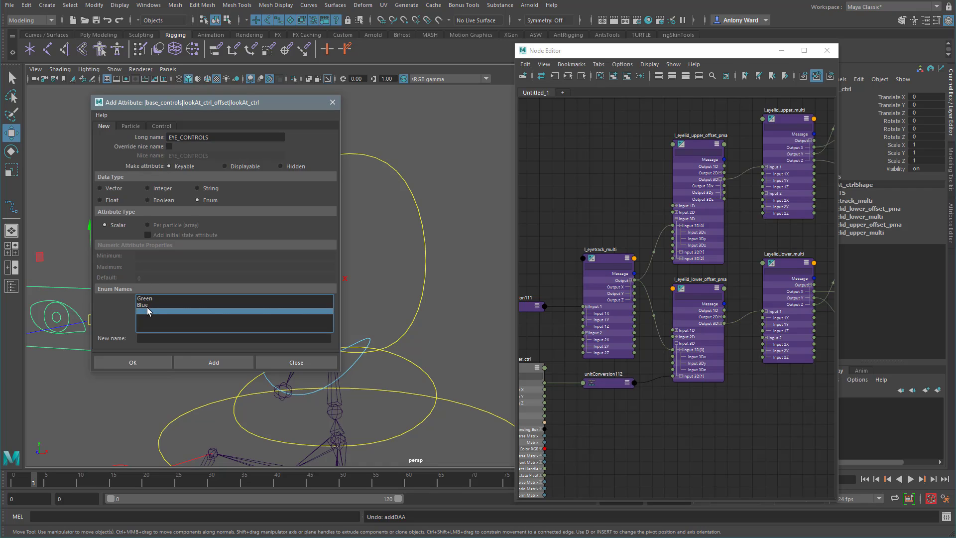
{"action": "left_click", "coordinate": [146, 305]}
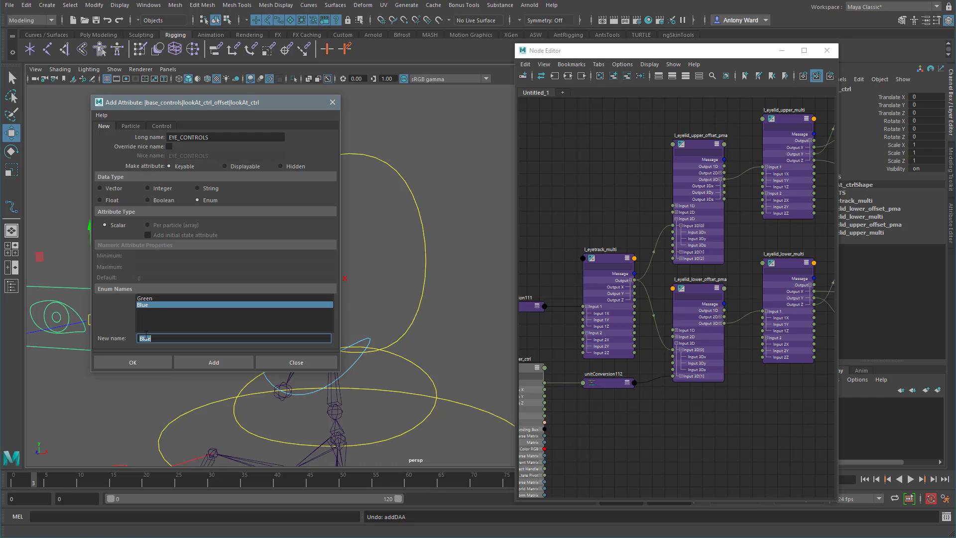
{"action": "left_click", "coordinate": [149, 298]}
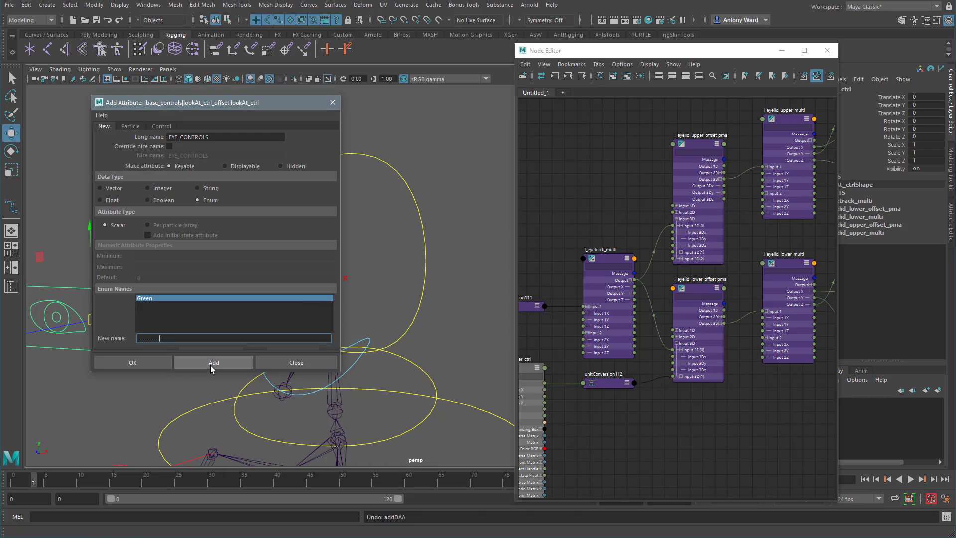
{"action": "left_click", "coordinate": [210, 363]}
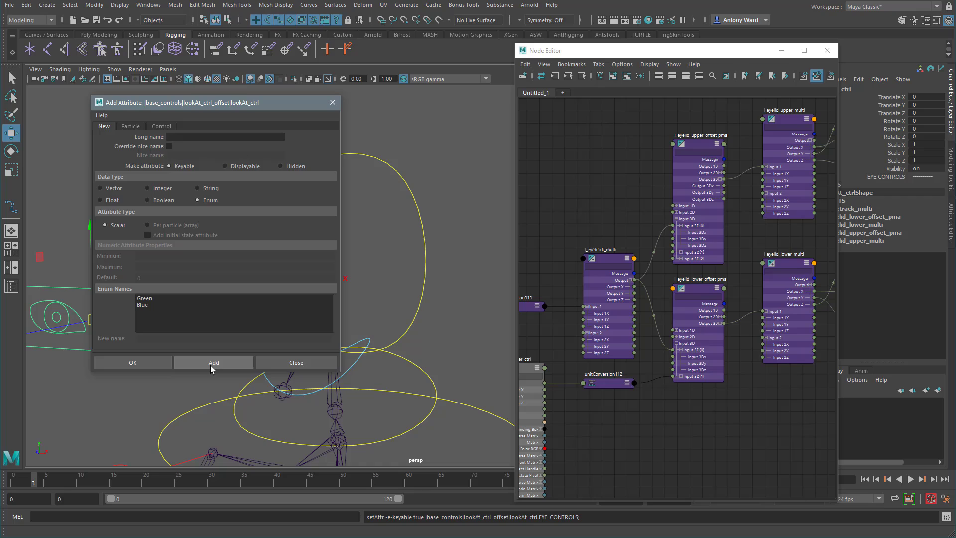
Add a Float attribute named Eyelid_Follow to lookAt_ctrl.
{"action": "left_click", "coordinate": [119, 201]}
{"action": "left_click", "coordinate": [188, 137]}
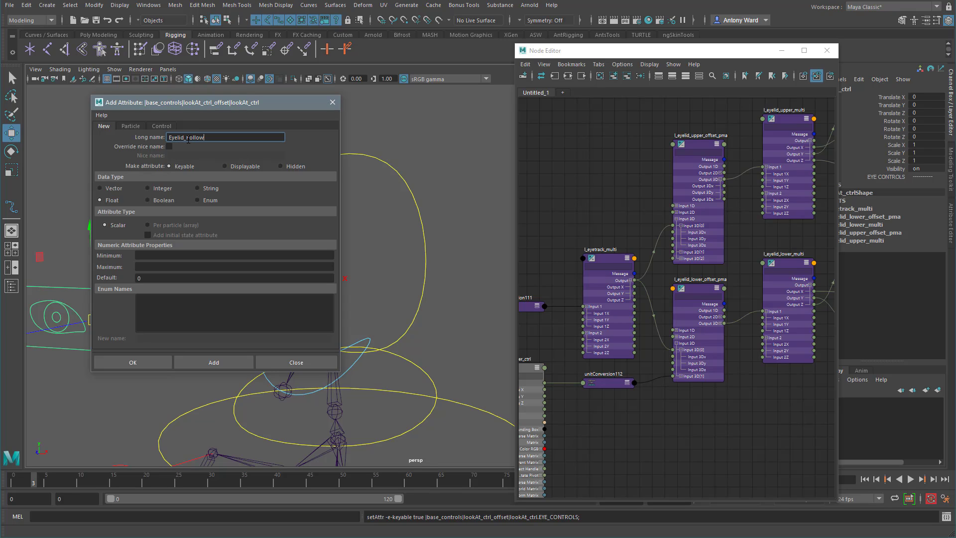
{"action": "type", "text": "Eyelid_Follow"}
{"action": "left_click", "coordinate": [202, 361]}
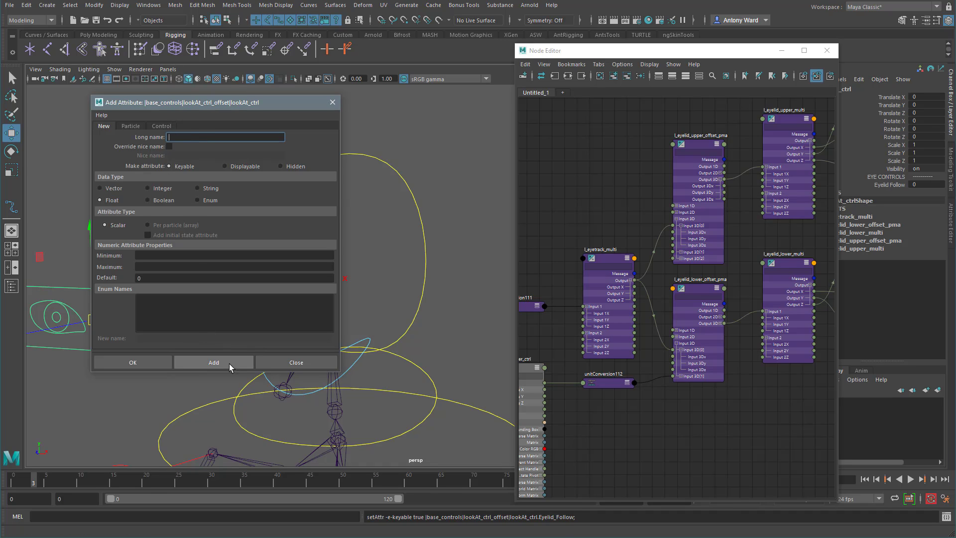
Lock the EYE CONTROLS divider attribute on lookAt_ctrl.
{"action": "right_click", "coordinate": [896, 177]}
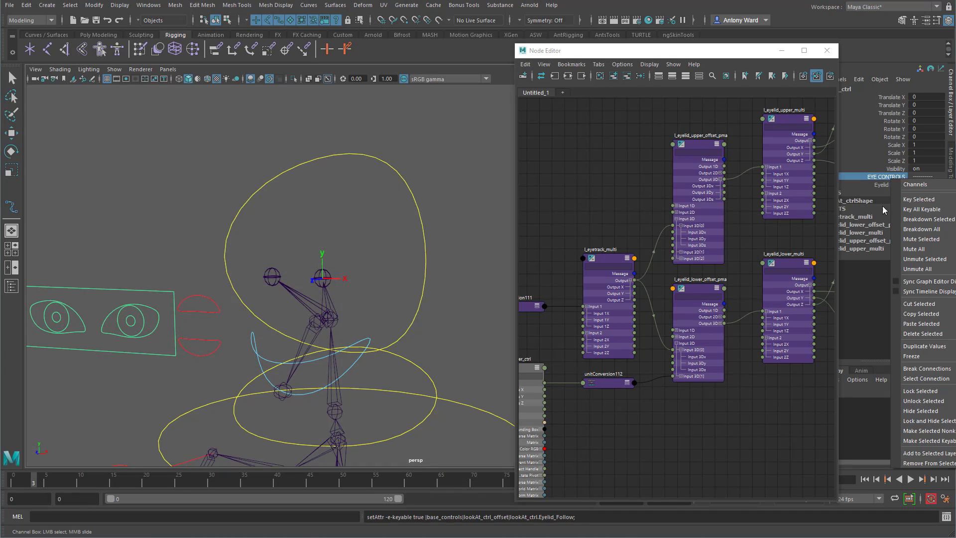
{"action": "left_click", "coordinate": [917, 411]}
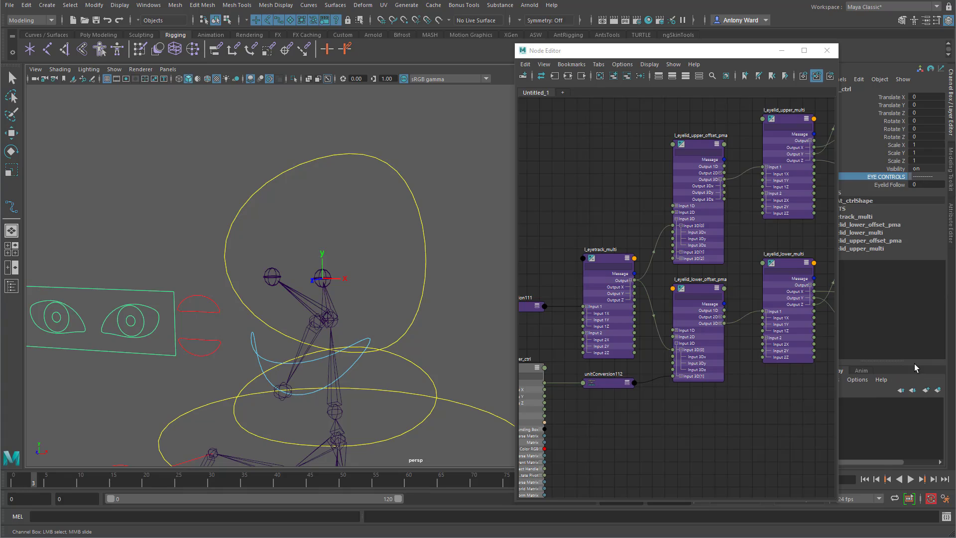
{"action": "right_click", "coordinate": [899, 179]}
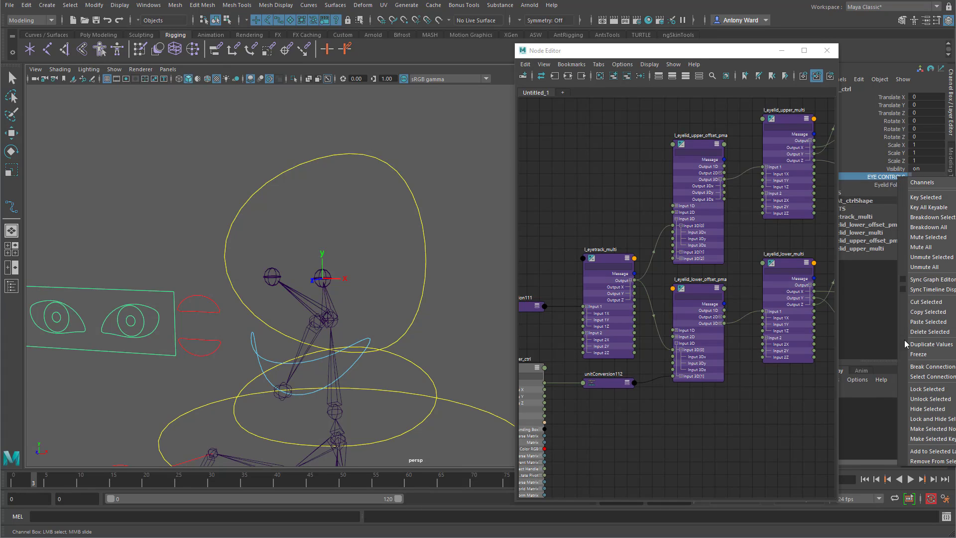
{"action": "left_click", "coordinate": [923, 431]}
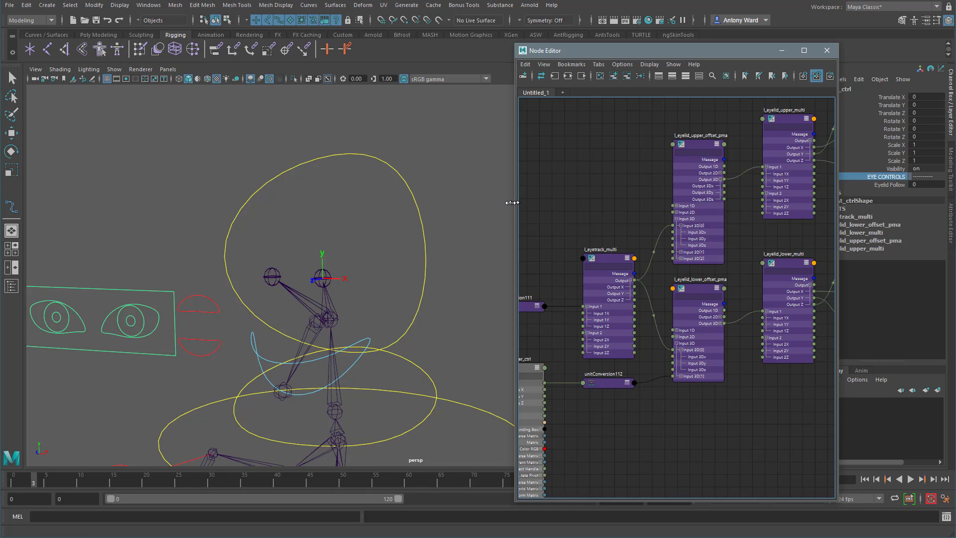
Widen the Node Editor and connect lookAt_ctrl's Eyelid Follow to Input 2X, 2Y and 2Z of l_eyetrack_multi.
{"action": "left_click_drag", "start_coordinate": [518, 201], "coordinate": [372, 201]}
{"action": "middle_click_drag", "start_coordinate": [534, 199], "coordinate": [612, 205]}
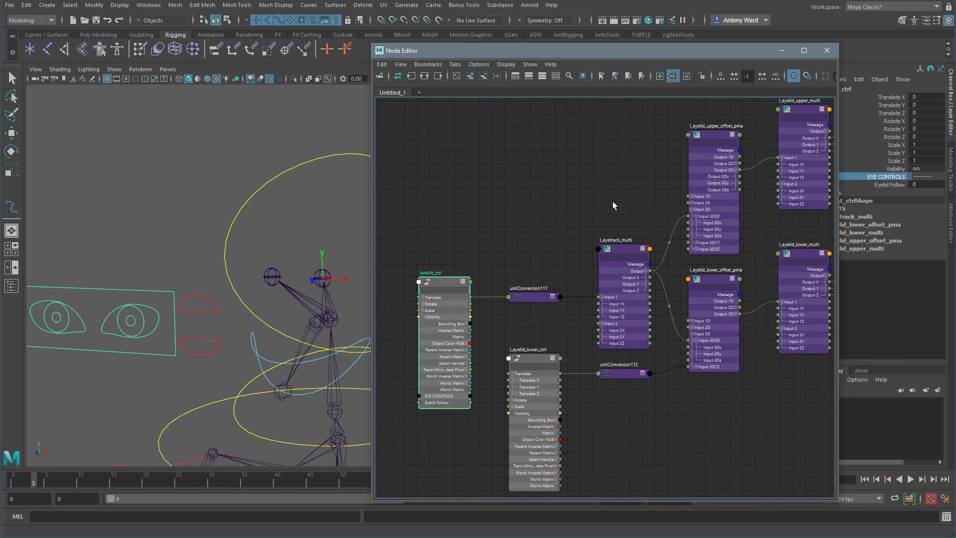
{"action": "left_click", "coordinate": [618, 251]}
{"action": "key", "text": "w"}
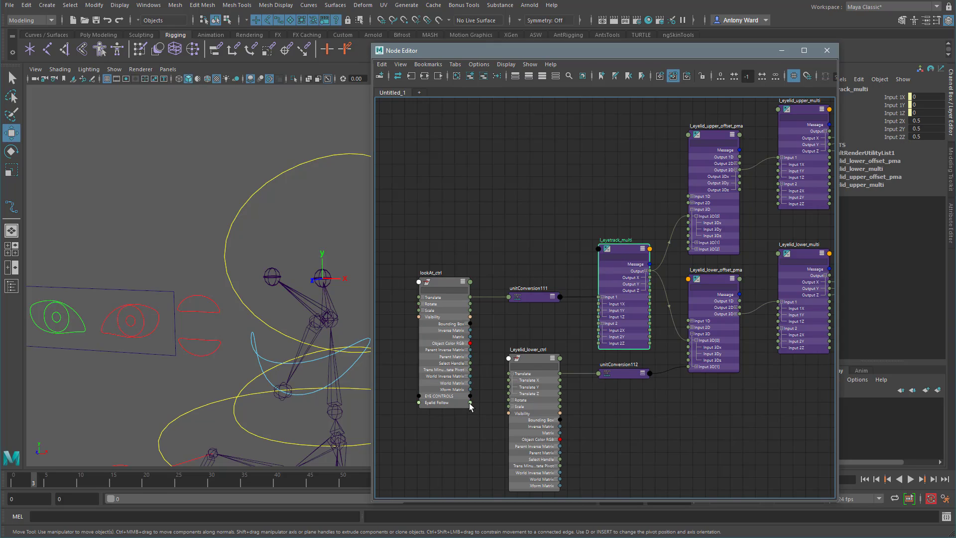
{"action": "left_click_drag", "start_coordinate": [531, 326], "coordinate": [600, 331]}
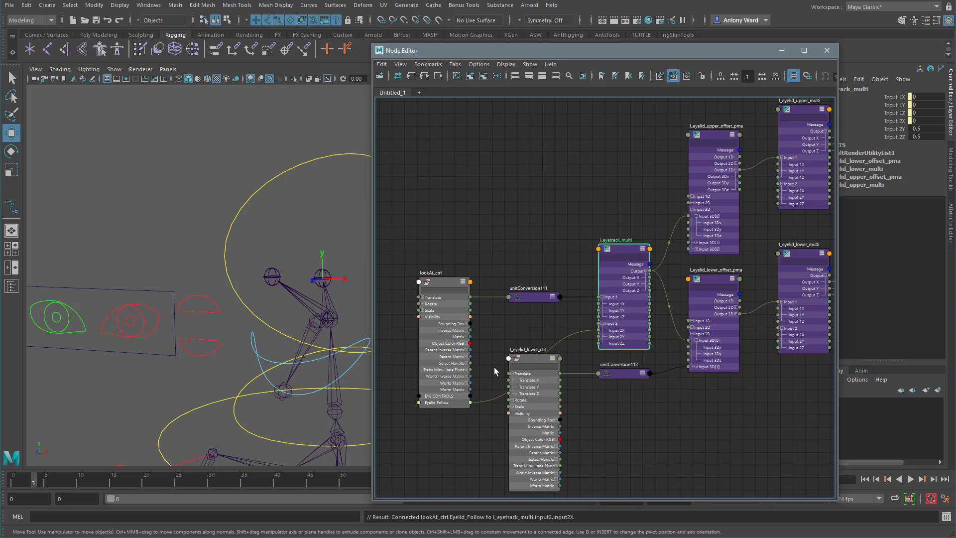
{"action": "left_click_drag", "start_coordinate": [470, 402], "coordinate": [600, 337]}
{"action": "left_click_drag", "start_coordinate": [473, 401], "coordinate": [599, 344]}
Test the new connection by moving lookAt_ctrl in the viewport, and undo the move.
{"action": "left_click", "coordinate": [160, 289]}
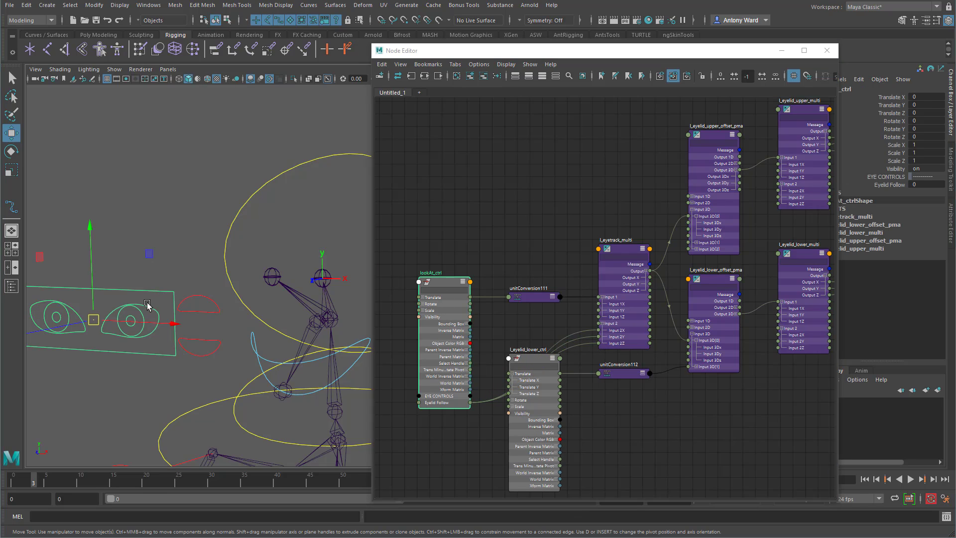
{"action": "left_click_drag", "start_coordinate": [91, 321], "coordinate": [189, 332]}
{"action": "key", "text": "ctrl+z"}
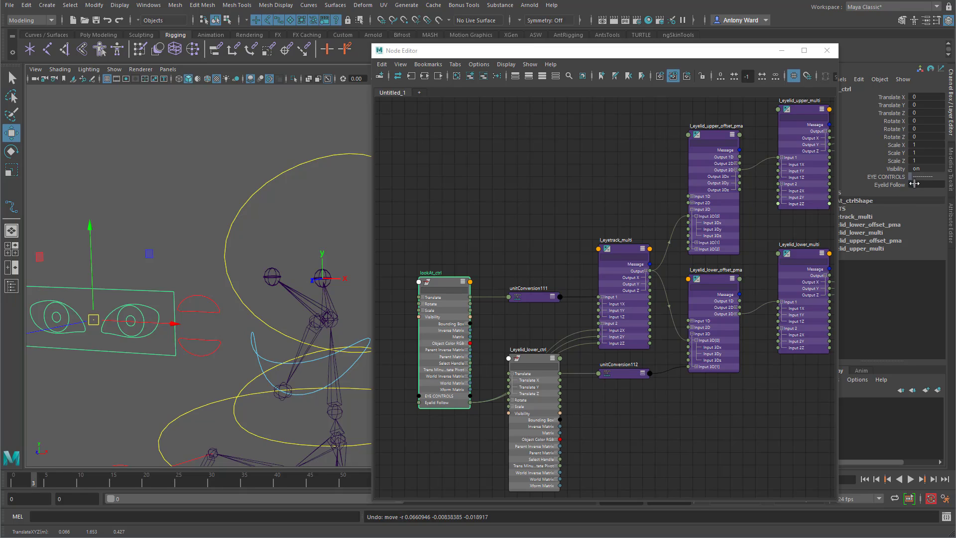
Set Eyelid Follow on lookAt_ctrl to 0.25, test it by moving the control, and undo the move.
{"action": "left_click", "coordinate": [917, 185]}
{"action": "type", "text": ".25"}
{"action": "key", "text": "Return"}
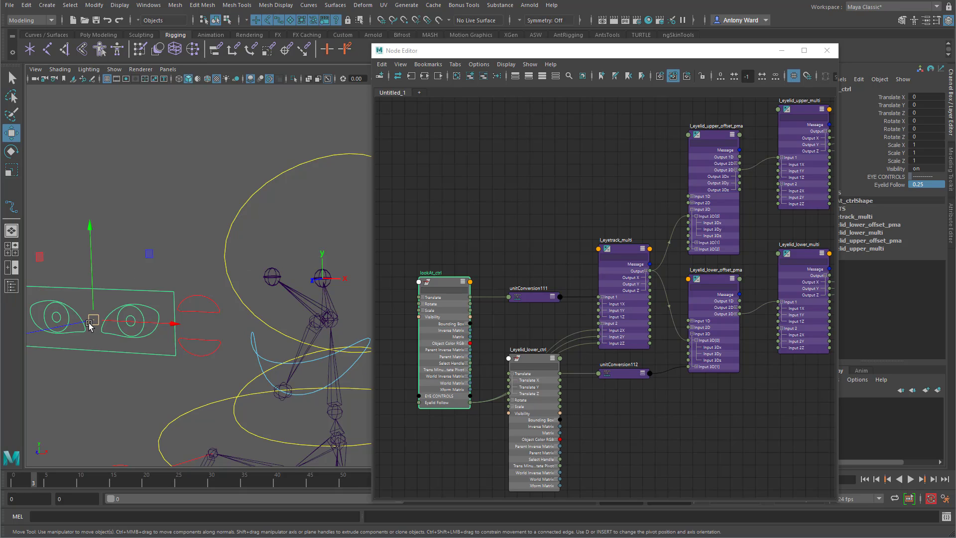
{"action": "left_click_drag", "start_coordinate": [91, 323], "coordinate": [64, 370]}
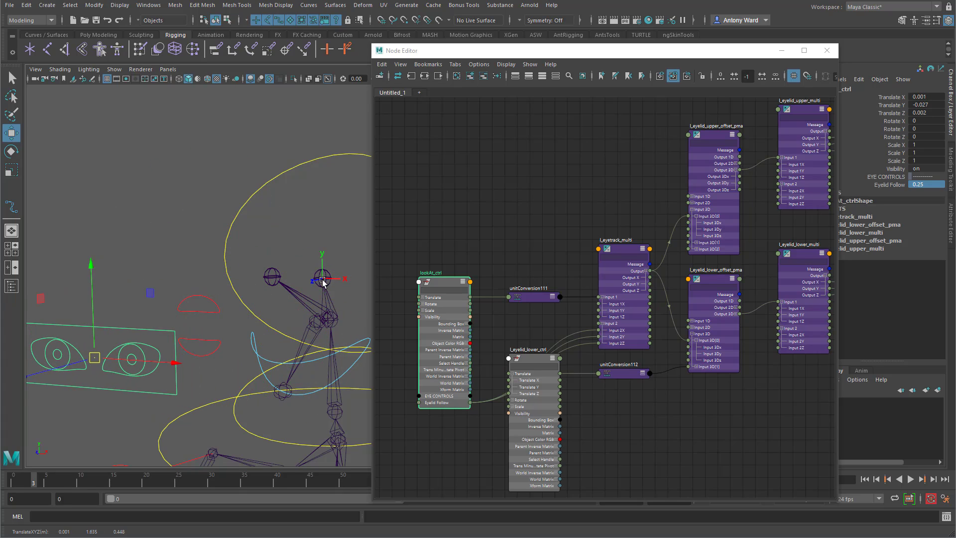
{"action": "key", "text": "ctrl+z"}
Try an Eyelid Follow value of 5, moving lookAt_ctrl to test it and undoing the move.
{"action": "double_click", "coordinate": [930, 184]}
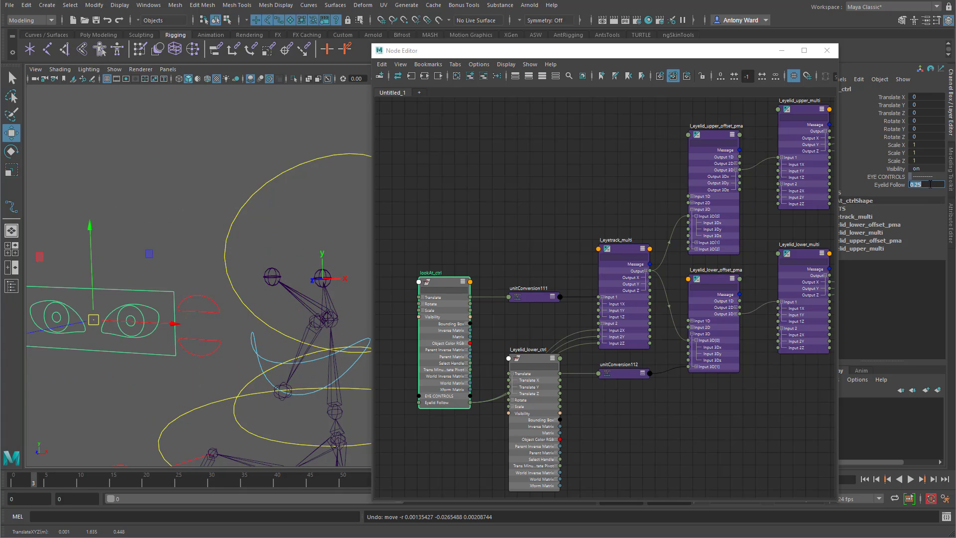
{"action": "type", "text": "5"}
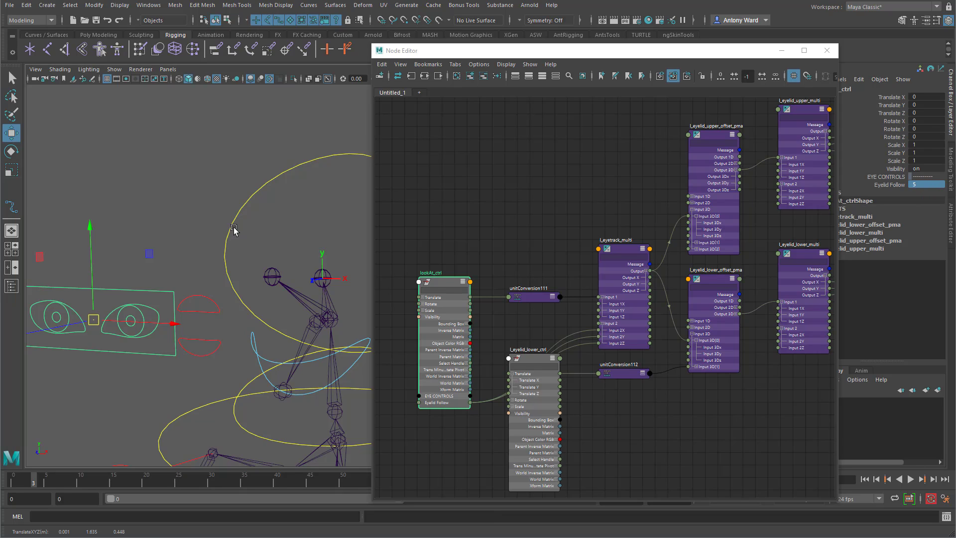
{"action": "left_click_drag", "start_coordinate": [93, 320], "coordinate": [131, 341]}
{"action": "key", "text": "ctrl+z"}
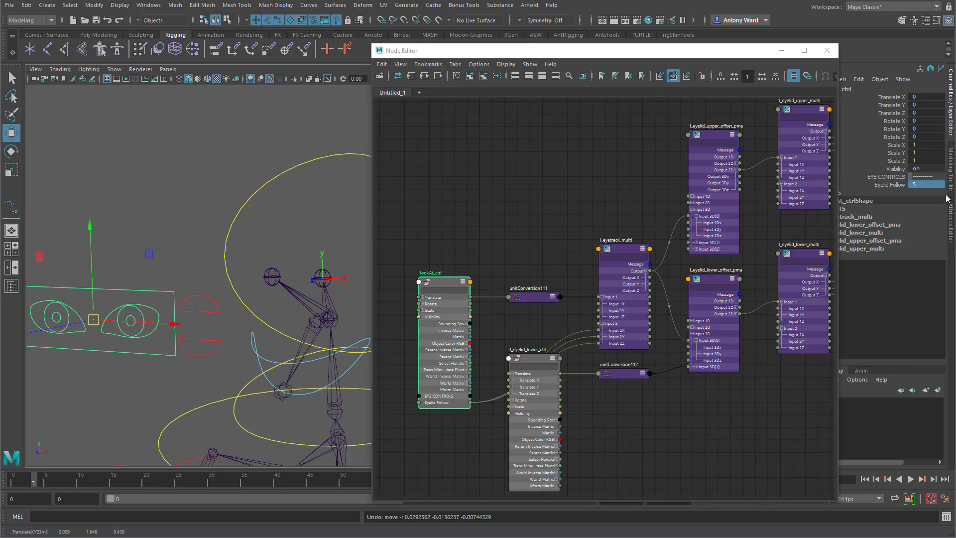
Set Eyelid Follow to 0.25, move lookAt_ctrl to check the eyelids, and undo the move.
{"action": "left_click", "coordinate": [931, 185]}
{"action": "type", "text": ".25"}
{"action": "key", "text": "Return"}
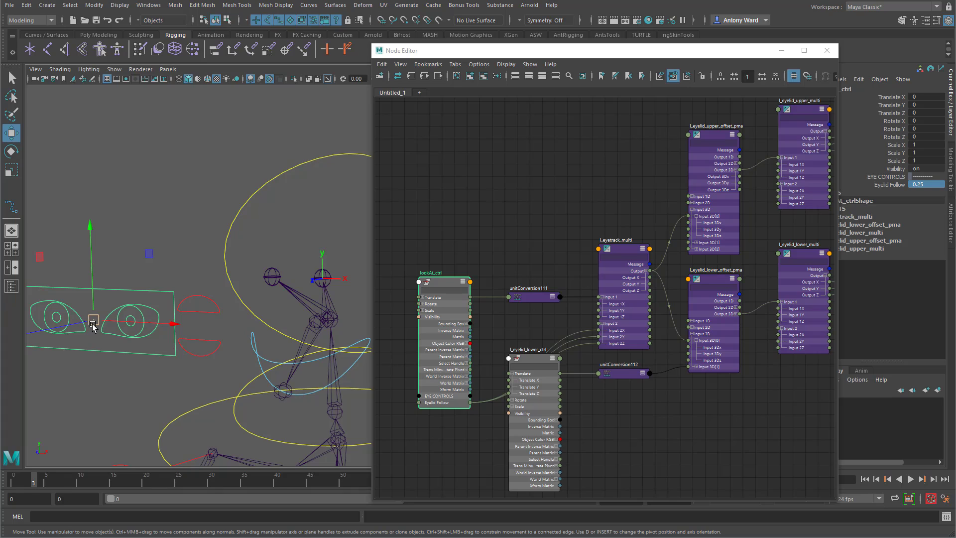
{"action": "left_click_drag", "start_coordinate": [93, 325], "coordinate": [123, 364]}
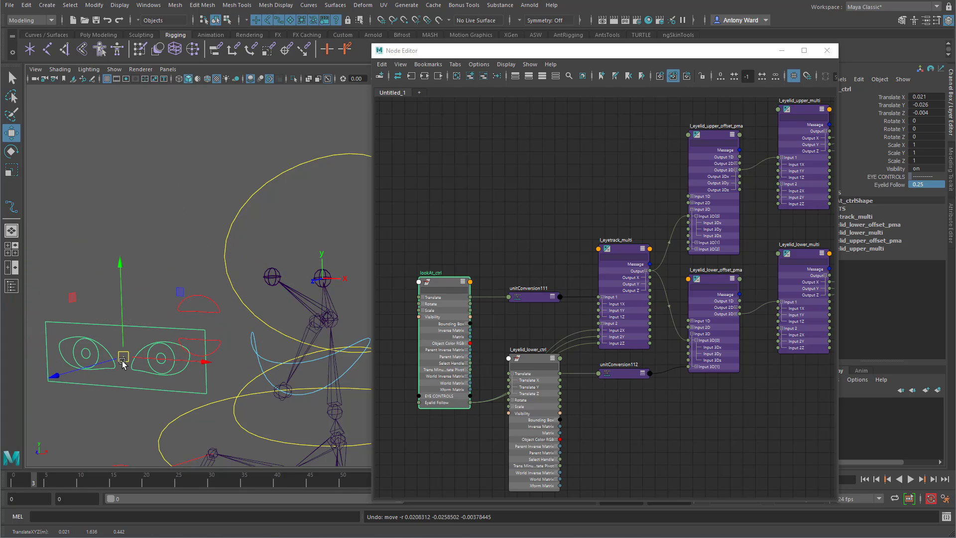
{"action": "key", "text": "ctrl+z"}
Minimize the Node Editor, open the Outliner, and toggle the local rotation axes display of the l_eye joint.
{"action": "middle_click_drag", "start_coordinate": [691, 422], "coordinate": [690, 392]}
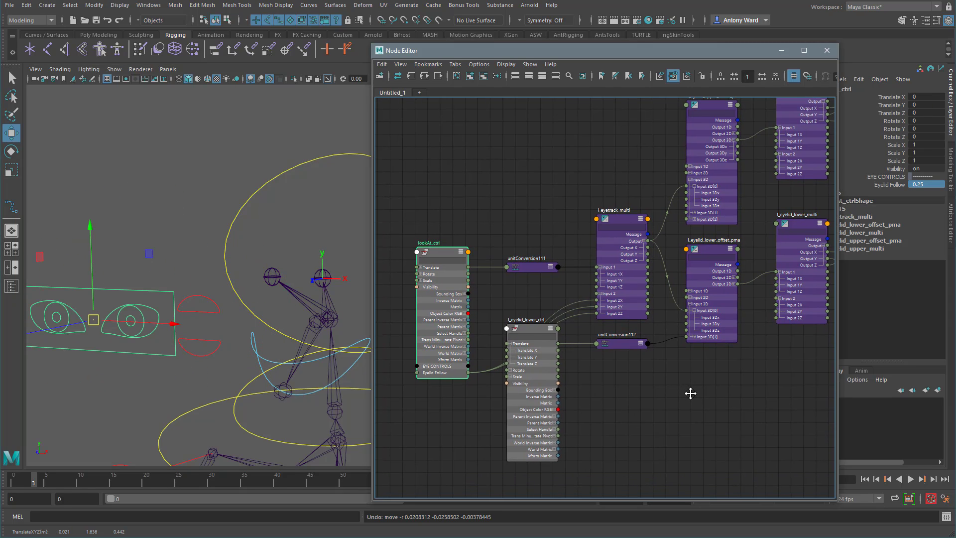
{"action": "left_click", "coordinate": [782, 52]}
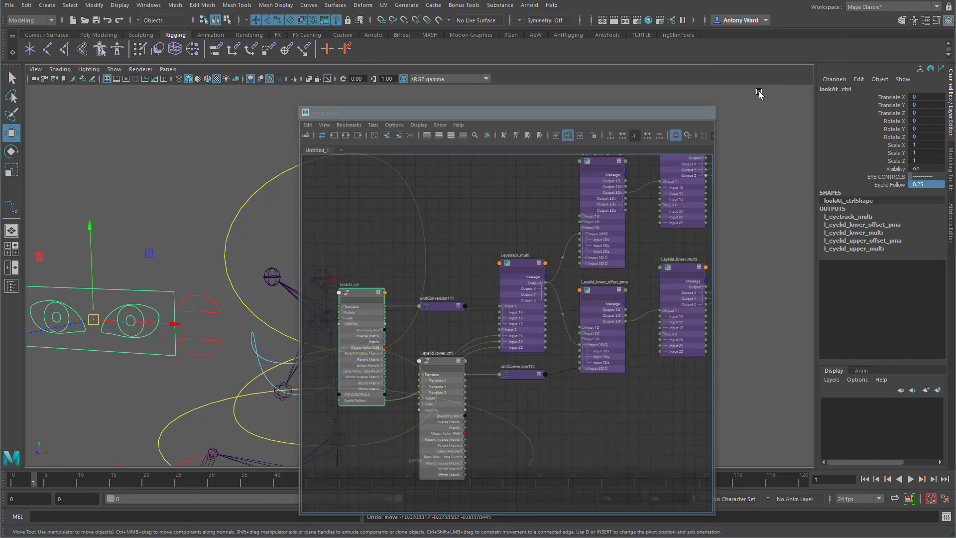
{"action": "left_click_drag", "start_coordinate": [408, 299], "coordinate": [434, 299], "text": "alt"}
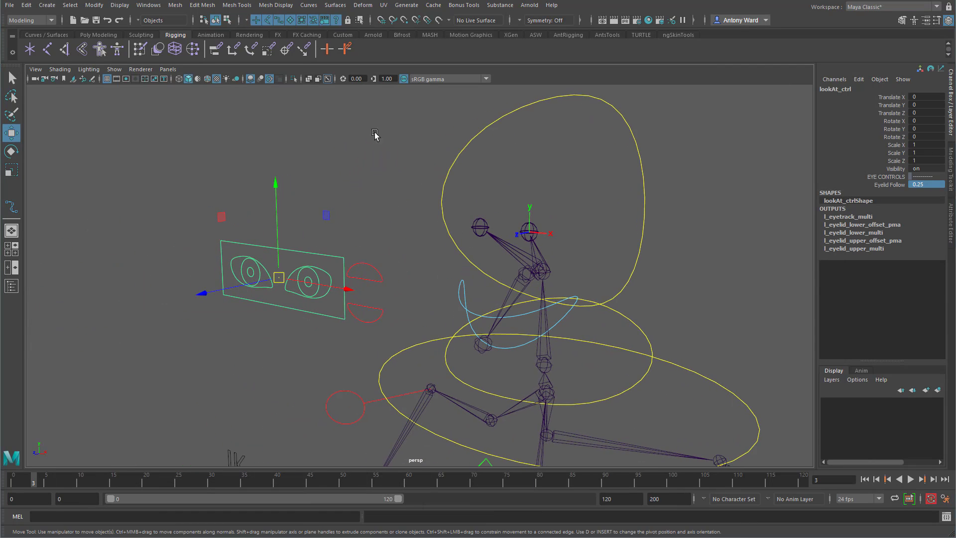
{"action": "left_click", "coordinate": [149, 5]}
{"action": "left_click", "coordinate": [163, 113]}
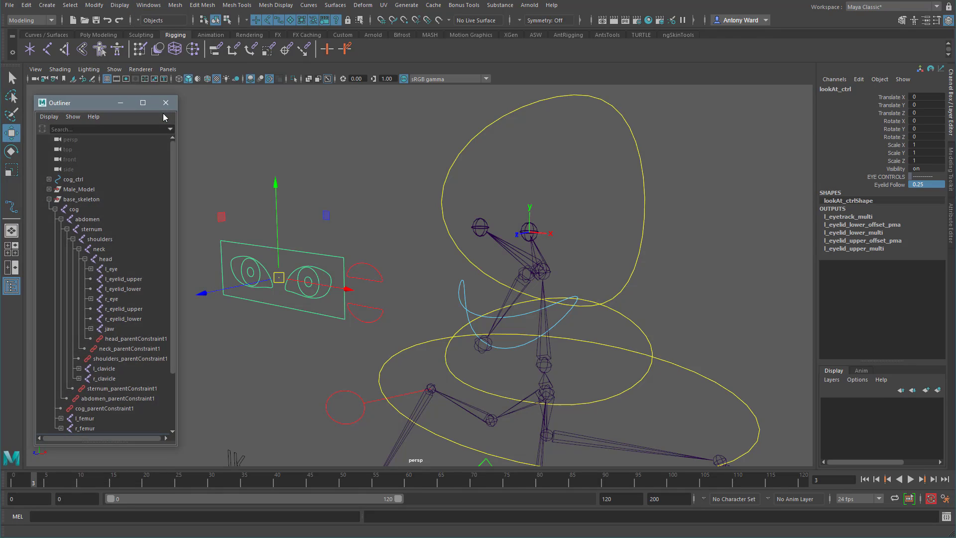
{"action": "left_click", "coordinate": [119, 269]}
{"action": "left_click", "coordinate": [119, 5]}
{"action": "mouse_move", "coordinate": [168, 124]}
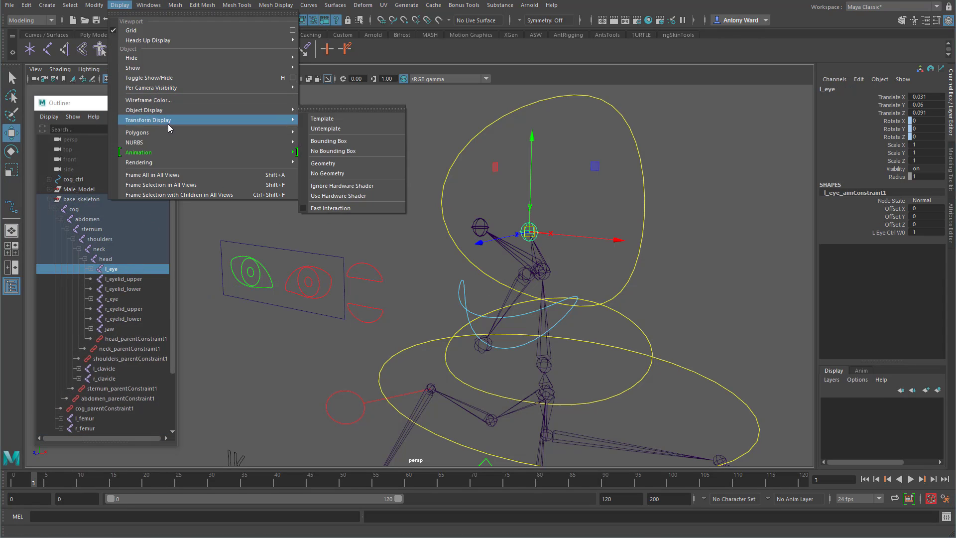
{"action": "left_click", "coordinate": [319, 129]}
{"action": "left_click_drag", "start_coordinate": [506, 412], "coordinate": [486, 384], "text": "alt"}
Move lookAt_ctrl up and across the face to check how the eye and eyelid joints follow, undoing each move.
{"action": "left_click", "coordinate": [333, 286]}
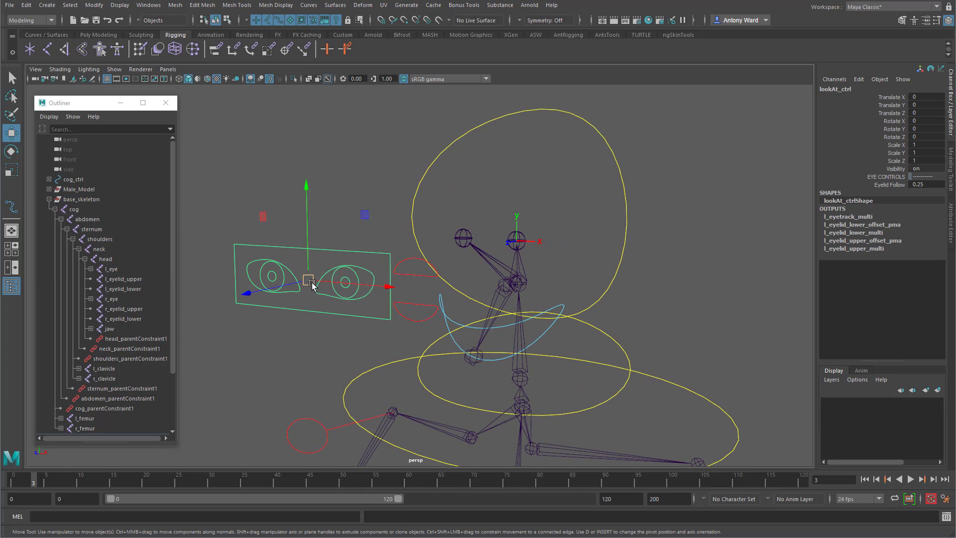
{"action": "left_click_drag", "start_coordinate": [312, 284], "coordinate": [321, 196]}
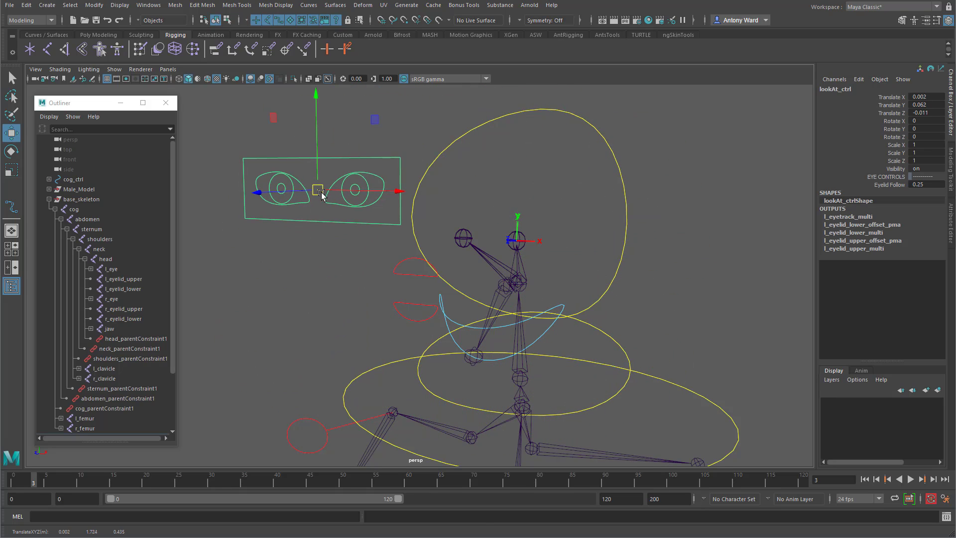
{"action": "key", "text": "ctrl+z"}
{"action": "middle_click_drag", "start_coordinate": [486, 313], "coordinate": [514, 324], "text": "alt"}
{"action": "right_click_drag", "start_coordinate": [514, 324], "coordinate": [598, 316], "text": "alt"}
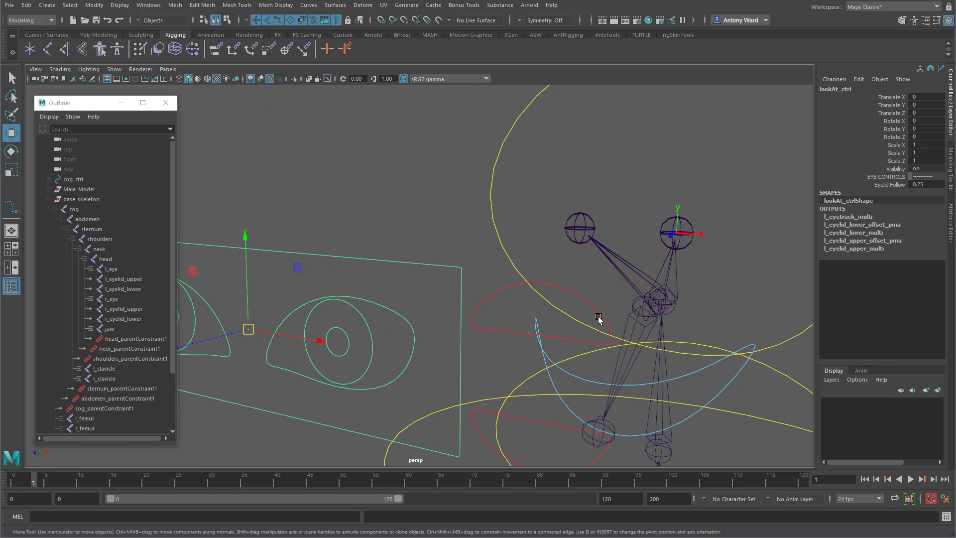
{"action": "scroll", "coordinate": [598, 318], "scroll_direction": "down", "scroll_amount": 4}
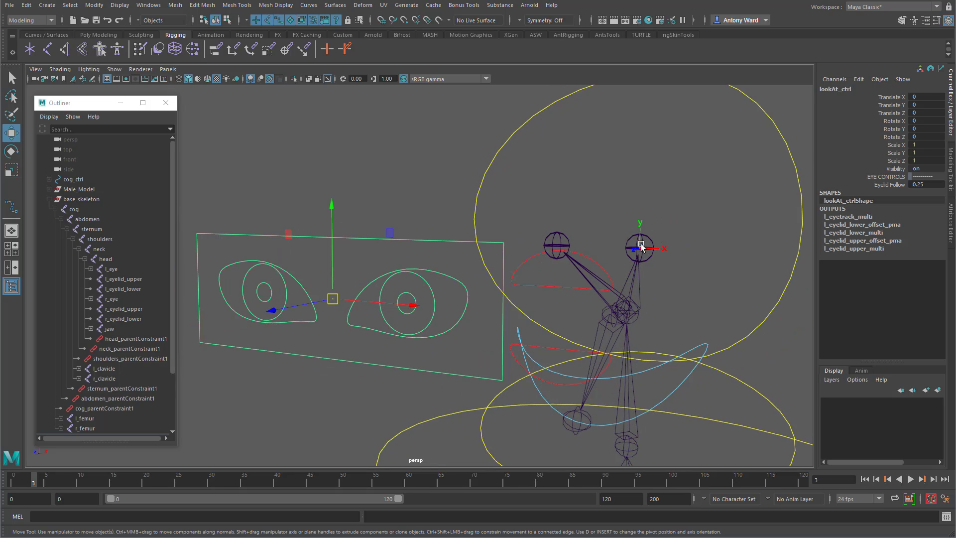
{"action": "left_click_drag", "start_coordinate": [331, 300], "coordinate": [569, 235]}
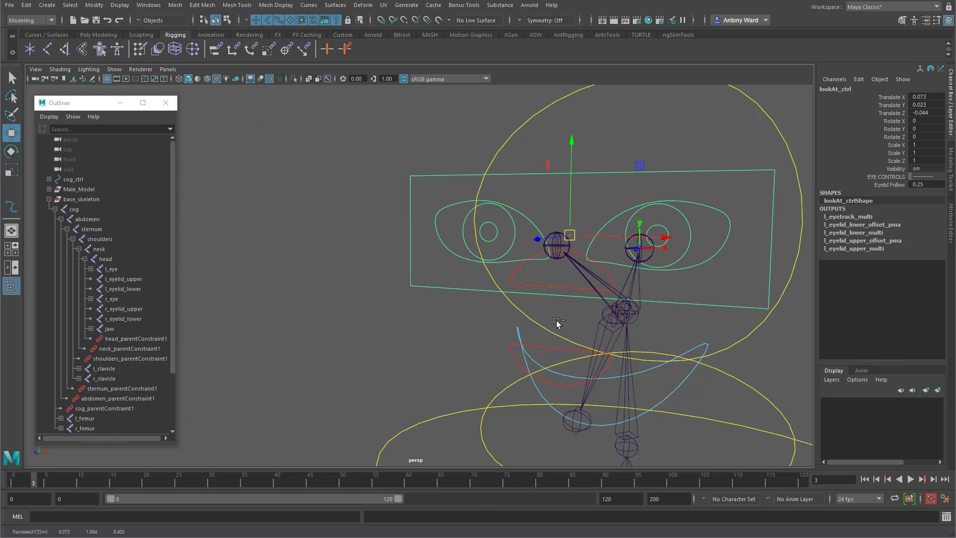
{"action": "key", "text": "ctrl+z"}
Parent l_eyelid_upper_ctrl and l_eyelid_lower_ctrl under lookAt_ctrl.
{"action": "right_click_drag", "start_coordinate": [719, 386], "coordinate": [627, 336], "text": "alt"}
{"action": "left_click_drag", "start_coordinate": [449, 241], "coordinate": [441, 301]}
{"action": "scroll", "coordinate": [66, 305], "scroll_direction": "down", "scroll_amount": 3}
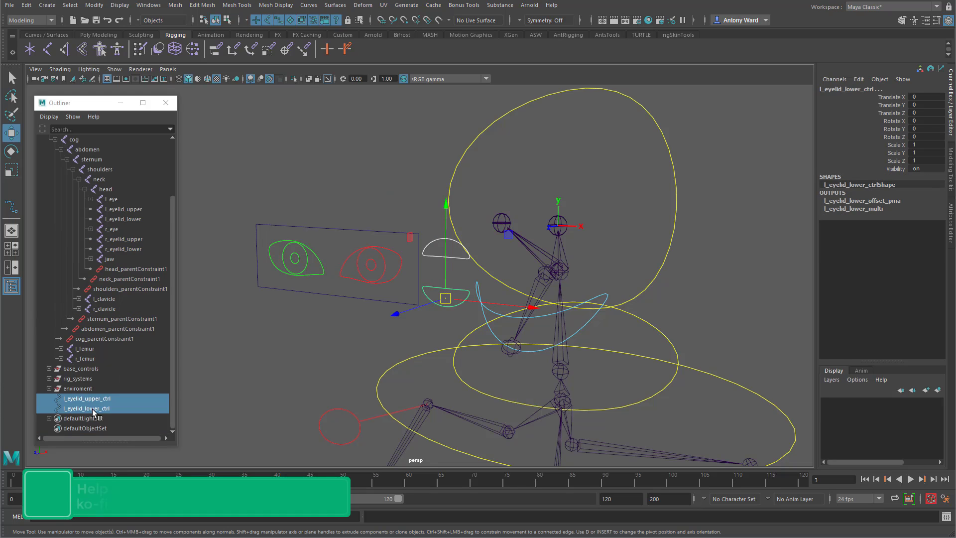
{"action": "left_click", "coordinate": [371, 299]}
{"action": "key", "text": "p"}
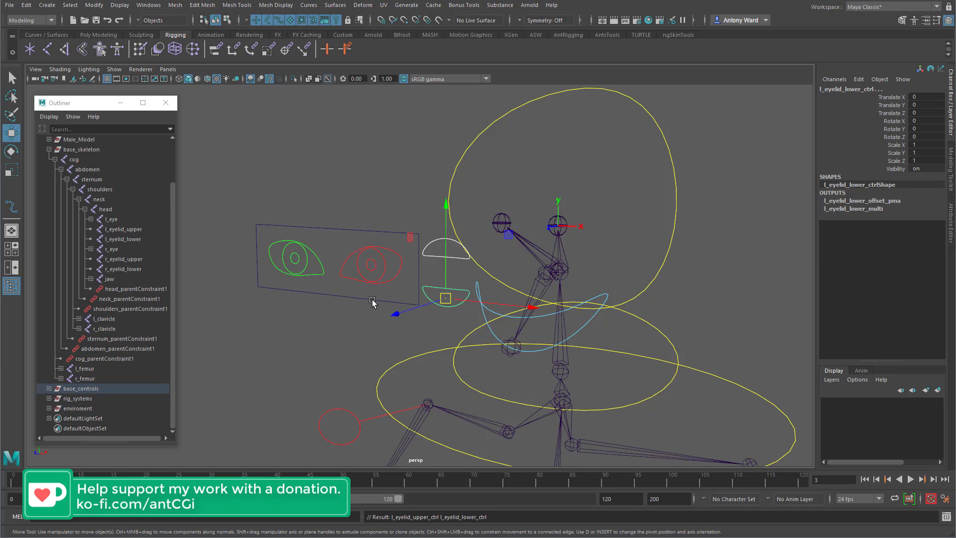
Test the parented eyelid controls and lookAt_ctrl by moving them in the viewport, and undo the moves.
{"action": "left_click", "coordinate": [367, 298]}
{"action": "mouse_move", "coordinate": [333, 275]}
{"action": "left_mouse_down"}
{"action": "mouse_move", "coordinate": [482, 248]}
{"action": "mouse_move", "coordinate": [516, 132]}
{"action": "mouse_move", "coordinate": [459, 297]}
{"action": "mouse_move", "coordinate": [295, 277]}
{"action": "mouse_move", "coordinate": [332, 268]}
{"action": "left_mouse_up"}
{"action": "left_click", "coordinate": [432, 245]}
{"action": "left_click_drag", "start_coordinate": [441, 184], "coordinate": [452, 266]}
{"action": "key", "text": "ctrl+z"}
{"action": "left_click", "coordinate": [443, 306]}
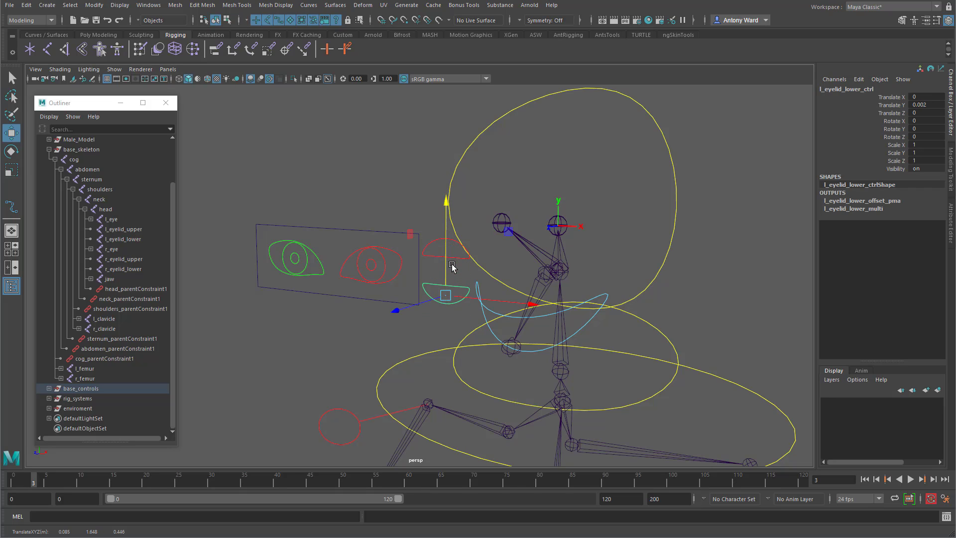
{"action": "key", "text": "ctrl+z"}
Select lookAt_ctrl and expand base_controls and lookAt_ctrl_offset in the Outliner down to its child controls.
{"action": "left_click", "coordinate": [321, 226]}
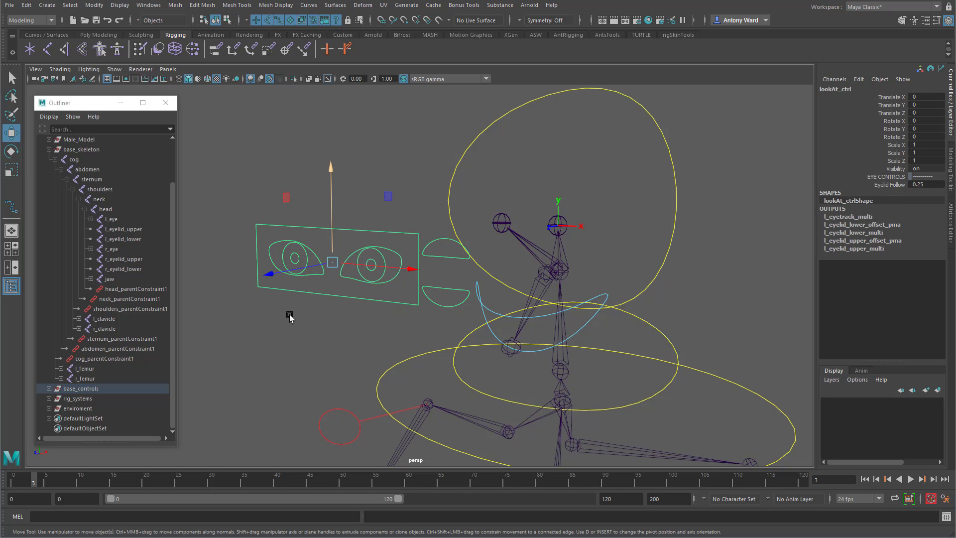
{"action": "left_click", "coordinate": [49, 389]}
{"action": "scroll", "coordinate": [110, 407], "scroll_direction": "down", "scroll_amount": 6}
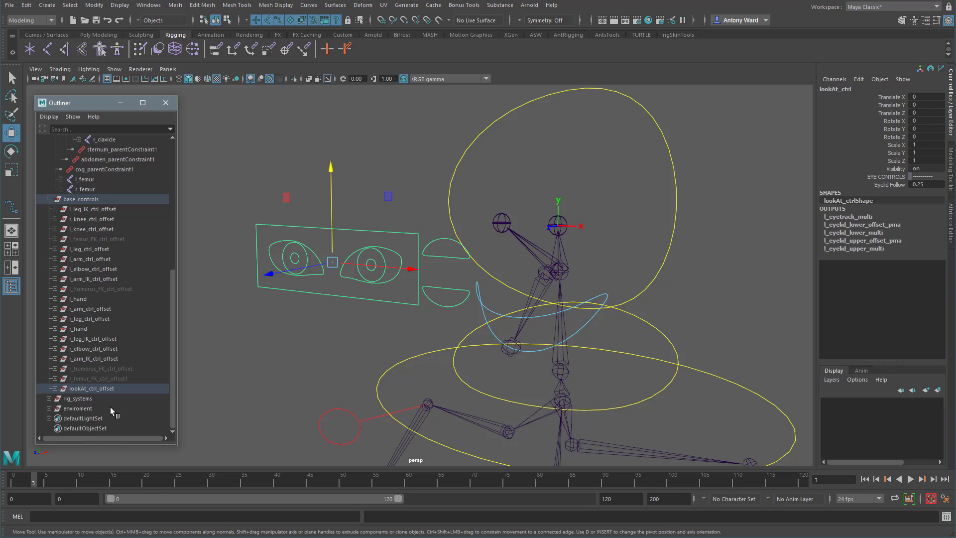
{"action": "left_click", "coordinate": [55, 389]}
{"action": "left_click", "coordinate": [61, 399]}
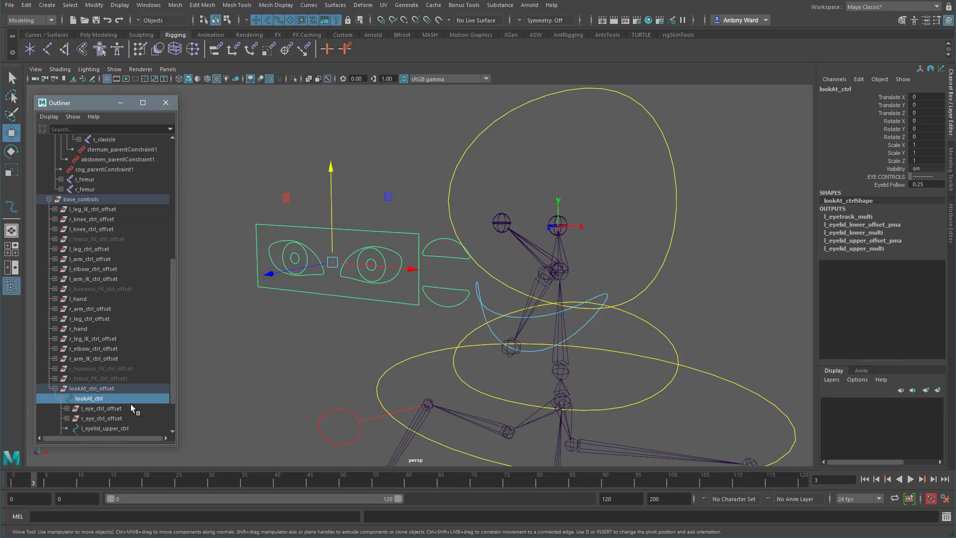
{"action": "scroll", "coordinate": [130, 404], "scroll_direction": "down", "scroll_amount": 2}
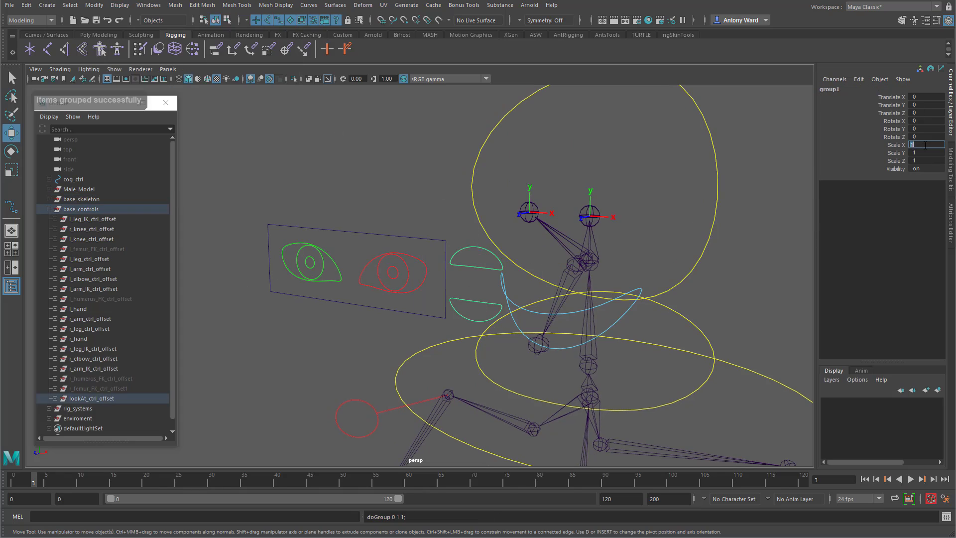
Ungroup the eyelid controls mirrored with Scale X -1 and set the right-side copies' override color to green.
{"action": "left_click", "coordinate": [25, 5]}
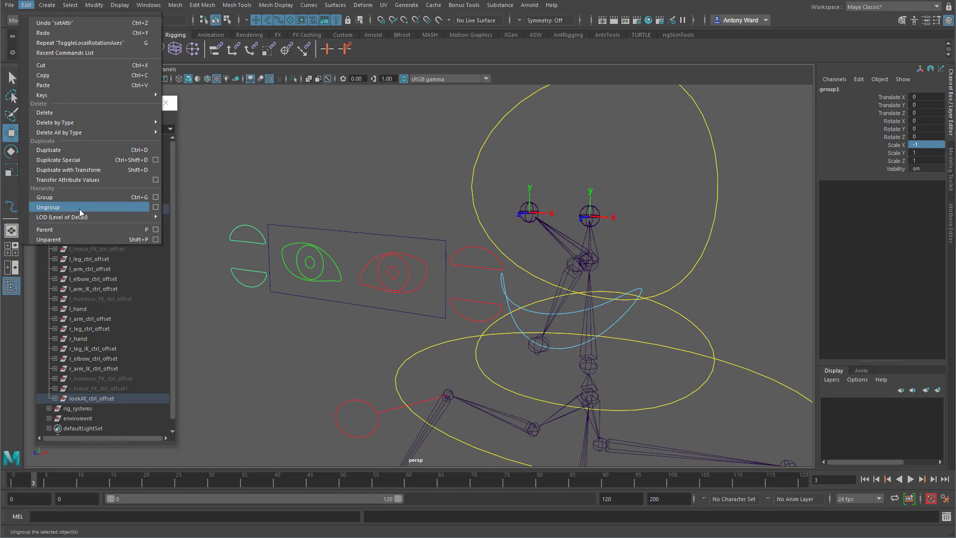
{"action": "left_click", "coordinate": [79, 207]}
{"action": "left_click", "coordinate": [141, 379]}
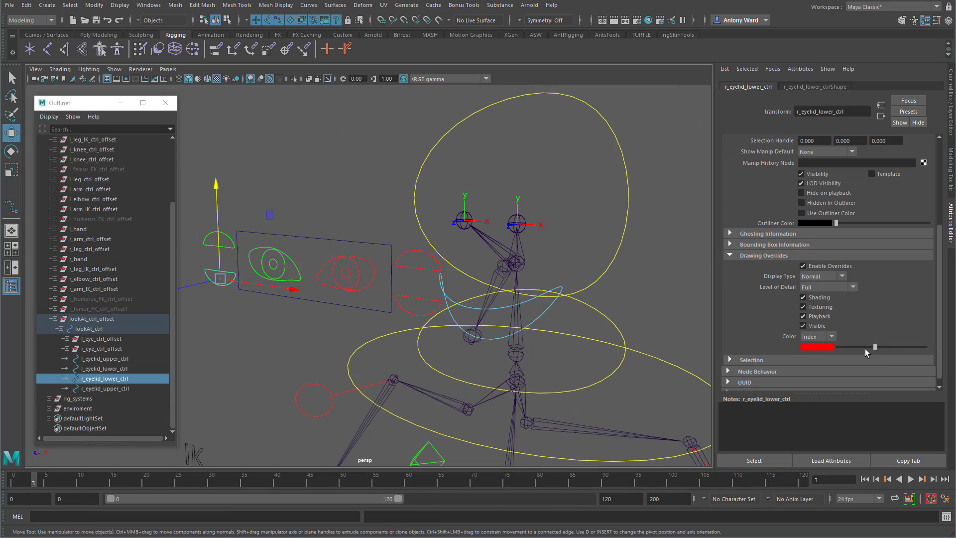
{"action": "left_click_drag", "start_coordinate": [874, 348], "coordinate": [858, 348]}
{"action": "left_click", "coordinate": [279, 330]}
{"action": "left_click_drag", "start_coordinate": [445, 312], "coordinate": [419, 302], "text": "alt"}
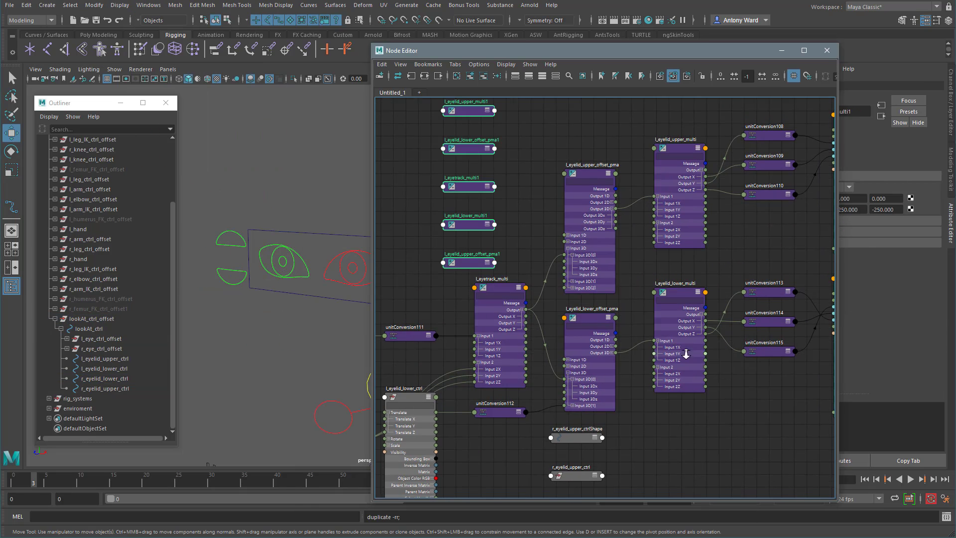
Remove the left eyelid control, offset and multiply nodes from the Node Editor graph, keeping lookAt_ctrl, l_eyetrack_multi and the duplicated nodes.
{"action": "scroll", "coordinate": [686, 354], "scroll_direction": "down", "scroll_amount": 4}
{"action": "left_click", "coordinate": [506, 64]}
{"action": "left_click", "coordinate": [507, 63]}
{"action": "middle_click_drag", "start_coordinate": [743, 401], "coordinate": [730, 384], "text": "alt"}
{"action": "left_click_drag", "start_coordinate": [816, 439], "coordinate": [590, 135]}
{"action": "left_click", "coordinate": [484, 76]}
{"action": "scroll", "coordinate": [533, 356], "scroll_direction": "up", "scroll_amount": 3}
{"action": "left_click_drag", "start_coordinate": [623, 448], "coordinate": [498, 319]}
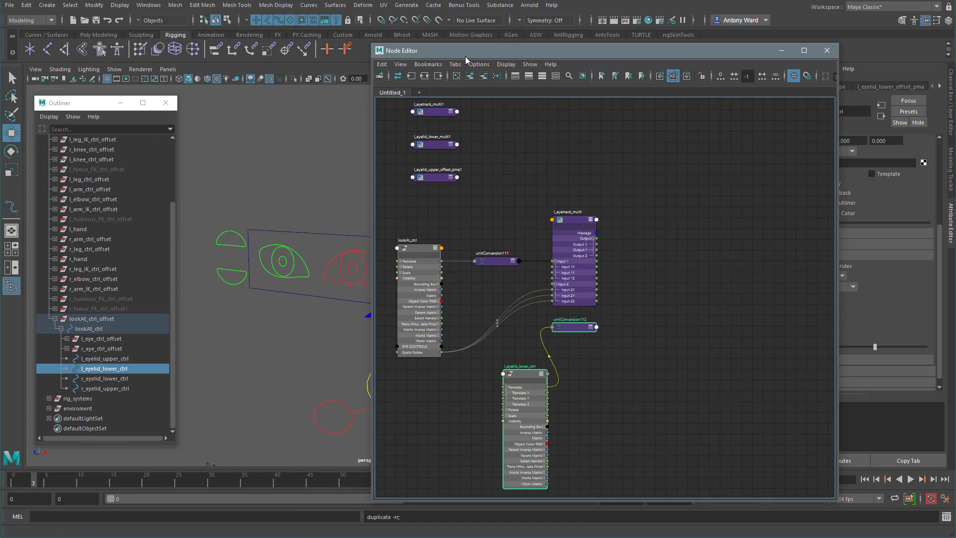
{"action": "left_click", "coordinate": [484, 76]}
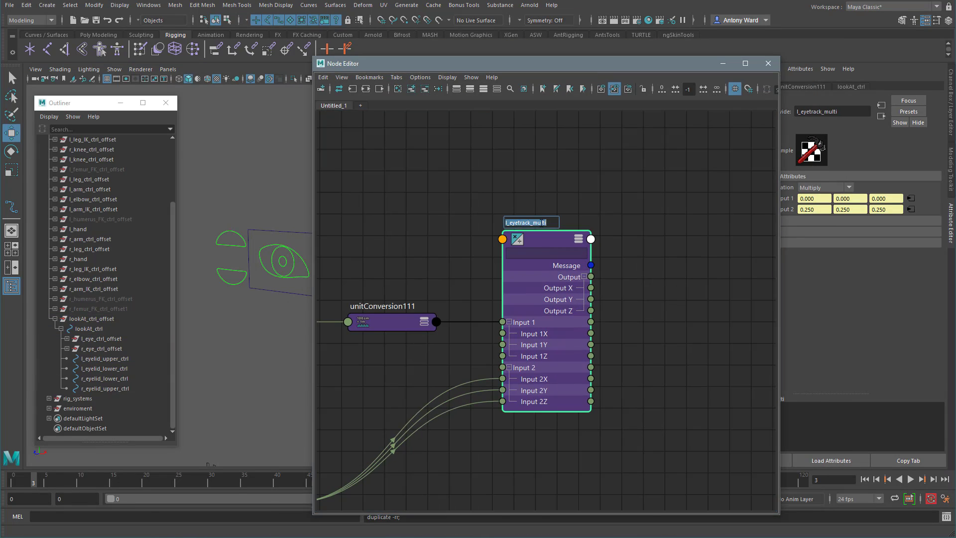
Rename the shared l_eyetrack_multi node to eyetrack_multi.
{"action": "key", "text": "Home"}
{"action": "key", "text": "Delete"}
{"action": "key", "text": "Delete"}
{"action": "key", "text": "Return"}
Add r_eyelid_lower_ctrl and r_eyelid_upper_ctrl to the node graph and show their primary attributes.
{"action": "right_click_drag", "start_coordinate": [655, 371], "coordinate": [538, 363], "text": "alt"}
{"action": "middle_click_drag", "start_coordinate": [539, 363], "coordinate": [511, 339], "text": "alt"}
{"action": "left_click_drag", "start_coordinate": [105, 379], "coordinate": [105, 388]}
{"action": "left_click", "coordinate": [412, 89]}
{"action": "middle_click_drag", "start_coordinate": [470, 165], "coordinate": [418, 193], "text": "alt"}
{"action": "left_click_drag", "start_coordinate": [418, 193], "coordinate": [470, 304]}
{"action": "left_click", "coordinate": [484, 90]}
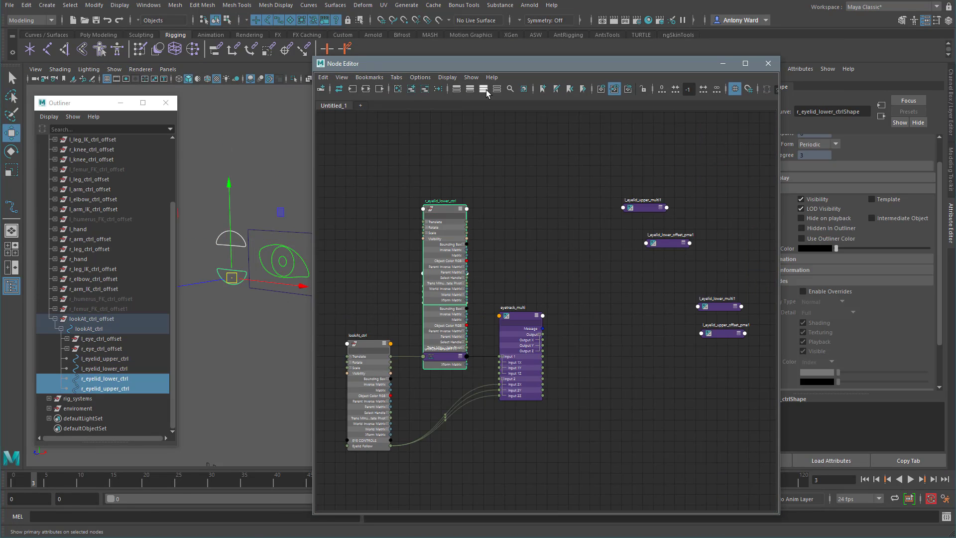
Spread out the right eyelid control nodes, unitConversion111 and eyetrack_multi in the graph so they no longer overlap.
{"action": "left_click_drag", "start_coordinate": [444, 209], "coordinate": [745, 148]}
{"action": "middle_click_drag", "start_coordinate": [745, 148], "coordinate": [639, 152], "text": "alt"}
{"action": "left_click_drag", "start_coordinate": [639, 152], "coordinate": [693, 374]}
{"action": "left_click_drag", "start_coordinate": [638, 218], "coordinate": [703, 204]}
{"action": "left_click_drag", "start_coordinate": [487, 284], "coordinate": [476, 351]}
{"action": "left_click_drag", "start_coordinate": [406, 329], "coordinate": [379, 344]}
Expand the duplicated offset and multiply nodes and place the two offset nodes beside eyetrack_multi.
{"action": "left_click", "coordinate": [640, 167]}
{"action": "left_click", "coordinate": [664, 205]}
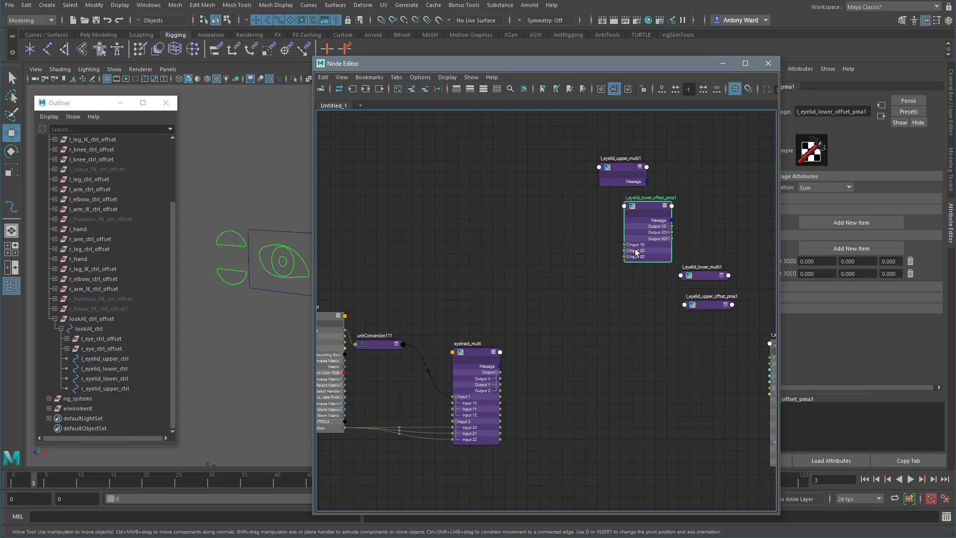
{"action": "left_click", "coordinate": [628, 256]}
{"action": "left_click_drag", "start_coordinate": [645, 209], "coordinate": [586, 288]}
{"action": "left_click_drag", "start_coordinate": [717, 275], "coordinate": [731, 355]}
{"action": "left_click", "coordinate": [726, 305]}
{"action": "left_click_drag", "start_coordinate": [707, 304], "coordinate": [587, 384]}
Connect eyetrack_multi's Output to Input 3D[0] of l_eyelid_upper_offset_pma1 and l_eyelid_lower_offset_pma1.
{"action": "middle_click_drag", "start_coordinate": [567, 389], "coordinate": [590, 327], "text": "alt"}
{"action": "left_click_drag", "start_coordinate": [513, 321], "coordinate": [592, 403]}
{"action": "left_click_drag", "start_coordinate": [513, 321], "coordinate": [592, 283]}
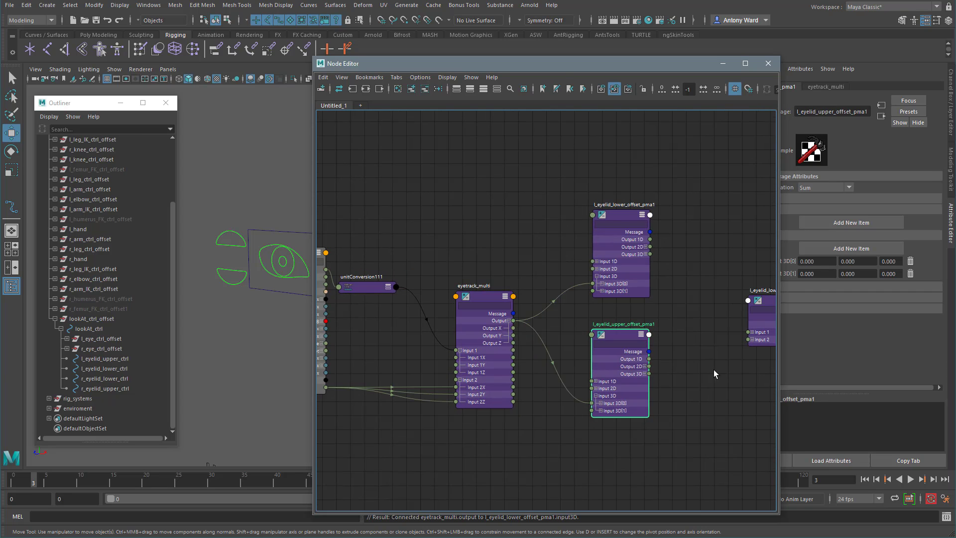
Rearrange the nodes and connect the Translate of r_eyelid_upper_ctrl and r_eyelid_lower_ctrl to Input 3D[1] of the matching upper and lower offset nodes.
{"action": "scroll", "coordinate": [503, 388], "scroll_direction": "down", "scroll_amount": 2}
{"action": "left_click_drag", "start_coordinate": [742, 393], "coordinate": [490, 418]}
{"action": "left_click_drag", "start_coordinate": [762, 209], "coordinate": [485, 199]}
{"action": "scroll", "coordinate": [600, 233], "scroll_direction": "up", "scroll_amount": 2}
{"action": "middle_click_drag", "start_coordinate": [604, 235], "coordinate": [602, 228], "text": "alt"}
{"action": "left_click_drag", "start_coordinate": [585, 391], "coordinate": [585, 239]}
{"action": "left_click_drag", "start_coordinate": [585, 273], "coordinate": [652, 401]}
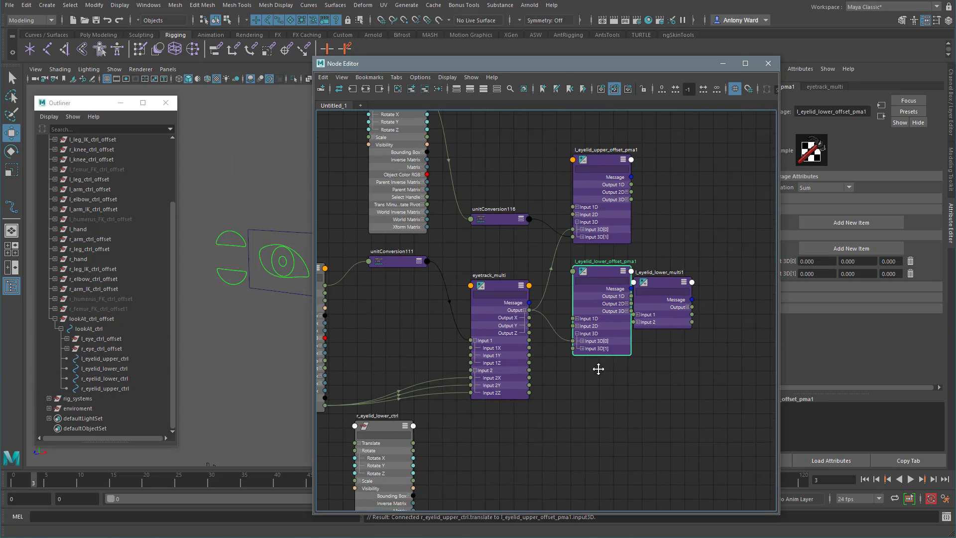
{"action": "scroll", "coordinate": [599, 369], "scroll_direction": "down", "scroll_amount": 1}
{"action": "left_click_drag", "start_coordinate": [658, 294], "coordinate": [768, 357]}
{"action": "left_click_drag", "start_coordinate": [429, 441], "coordinate": [574, 352]}
Place the duplicated eyelid multiply nodes beyond the offset nodes and connect the upper offset's Output 3D to l_eyelid_upper_multi1's Input 1.
{"action": "middle_click_drag", "start_coordinate": [653, 391], "coordinate": [474, 462], "text": "alt"}
{"action": "left_click_drag", "start_coordinate": [598, 433], "coordinate": [628, 356]}
{"action": "left_click", "coordinate": [601, 380]}
{"action": "left_click", "coordinate": [601, 407]}
{"action": "scroll", "coordinate": [565, 293], "scroll_direction": "down", "scroll_amount": 5}
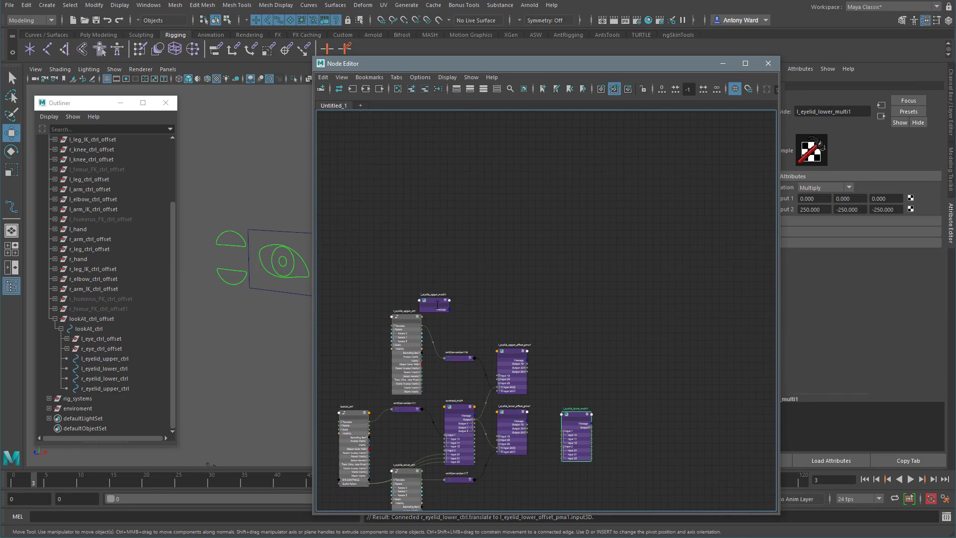
{"action": "left_click_drag", "start_coordinate": [438, 304], "coordinate": [573, 261]}
{"action": "left_click_drag", "start_coordinate": [503, 259], "coordinate": [555, 210]}
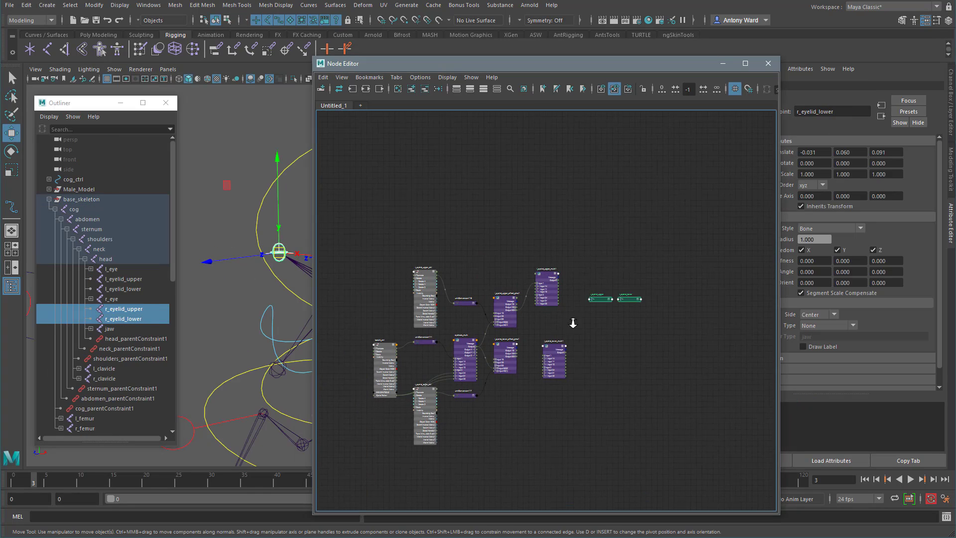
Lay out the r_eyelid_upper and r_eyelid_lower joint nodes and connect l_eyelid_lower_offset_pma1's Output 3D to l_eyelid_lower_multi1's Input 1.
{"action": "scroll", "coordinate": [572, 324], "scroll_direction": "up", "scroll_amount": 3}
{"action": "left_click_drag", "start_coordinate": [612, 225], "coordinate": [616, 234]}
{"action": "left_click", "coordinate": [627, 361]}
{"action": "middle_click_drag", "start_coordinate": [557, 373], "coordinate": [576, 377], "text": "alt"}
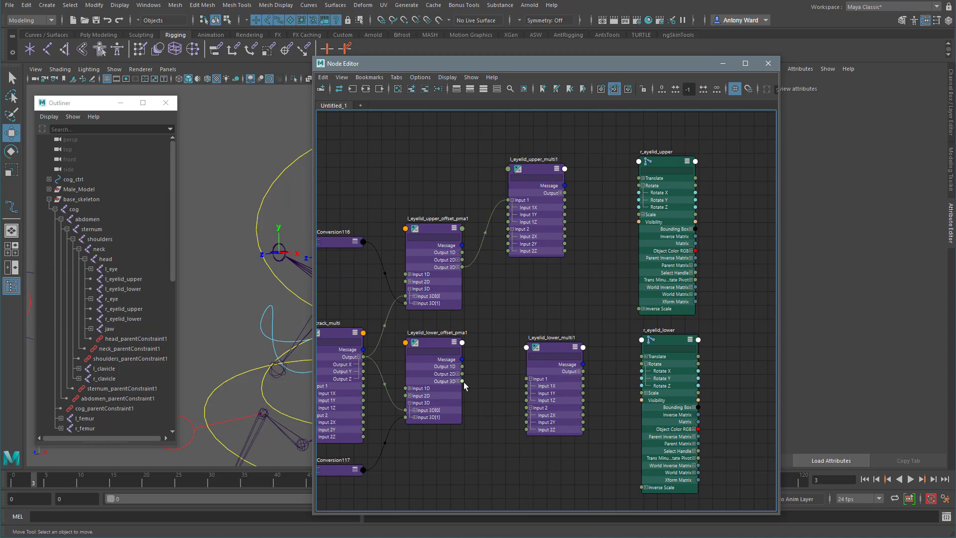
{"action": "left_click_drag", "start_coordinate": [463, 381], "coordinate": [525, 379]}
Expand the X, Y and Z outputs of both eyelid multiply nodes and connect them to the right eyelid joints' rotations.
{"action": "middle_click_drag", "start_coordinate": [581, 373], "coordinate": [508, 371], "text": "alt"}
{"action": "left_click", "coordinate": [507, 371]}
{"action": "left_click", "coordinate": [488, 193]}
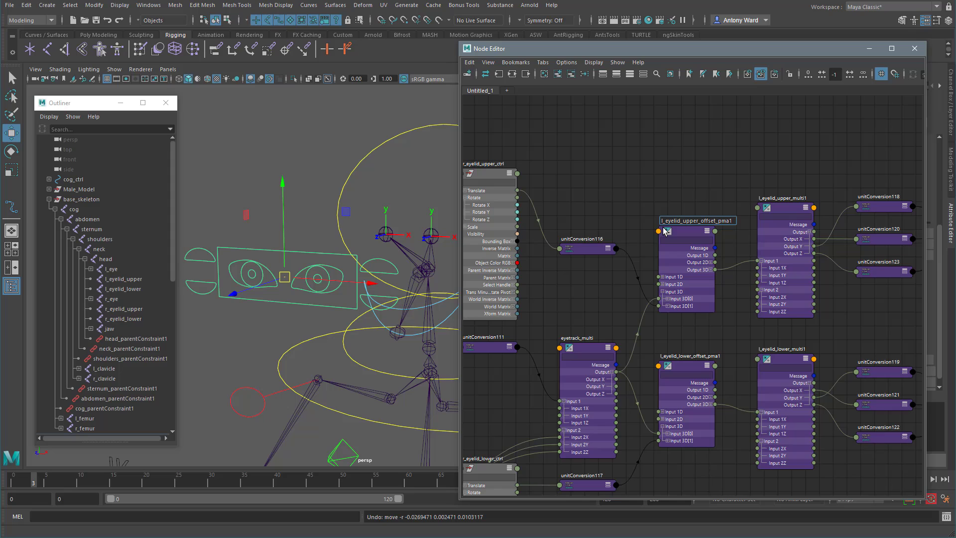
Rename the duplicated nodes r_eyelid_upper_offset_pma, r_eyelid_upper_multi, r_eyelid_lower_offset_pma and r_eyelid_lower_multi, and close the Node Editor.
{"action": "type", "text": "r_eyelid_upper_offset_pma"}
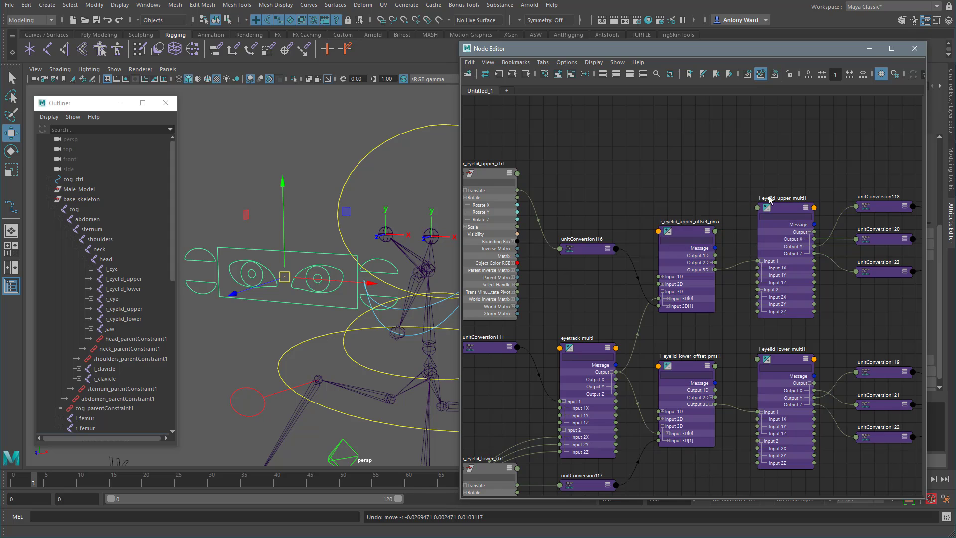
{"action": "double_click", "coordinate": [782, 198]}
{"action": "type", "text": "r_eyelid_upper_multi"}
{"action": "double_click", "coordinate": [690, 356]}
{"action": "type", "text": "r_eyelid_lower_offset_pma"}
{"action": "double_click", "coordinate": [782, 348]}
{"action": "type", "text": "r_eyelid_lower_multi"}
{"action": "key", "text": "Return"}
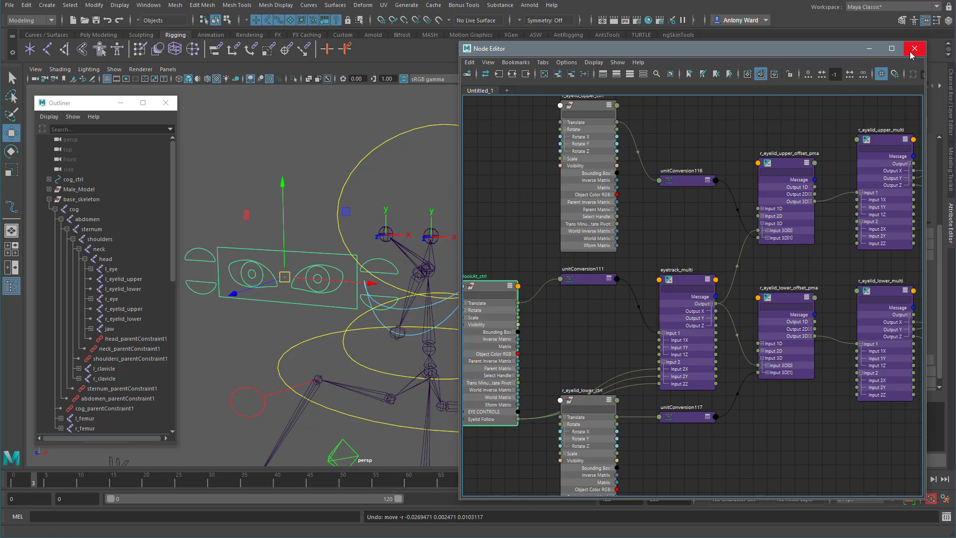
{"action": "left_click", "coordinate": [915, 48]}
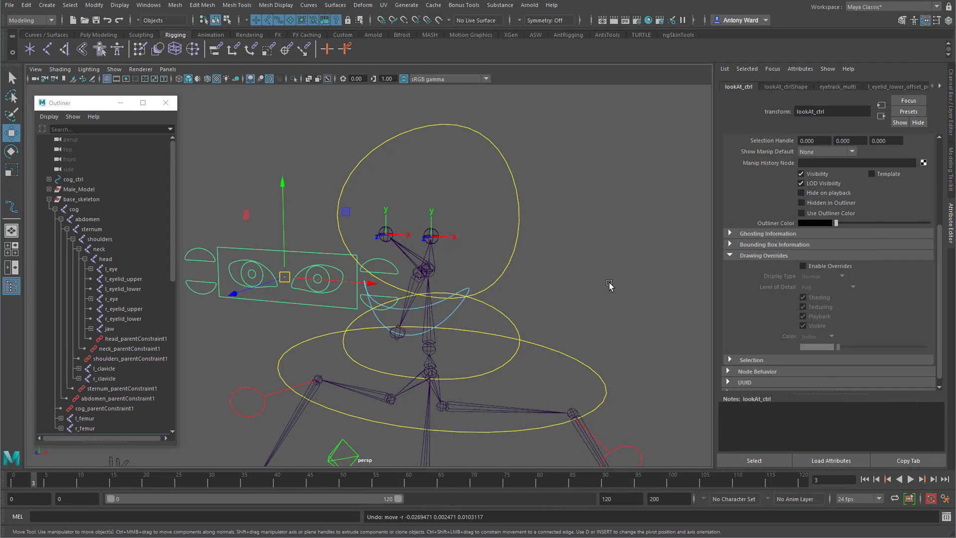
Collapse base_skeleton in the Outliner and review lookAt_ctrl's channels.
{"action": "right_click_drag", "start_coordinate": [547, 296], "coordinate": [469, 301], "text": "alt"}
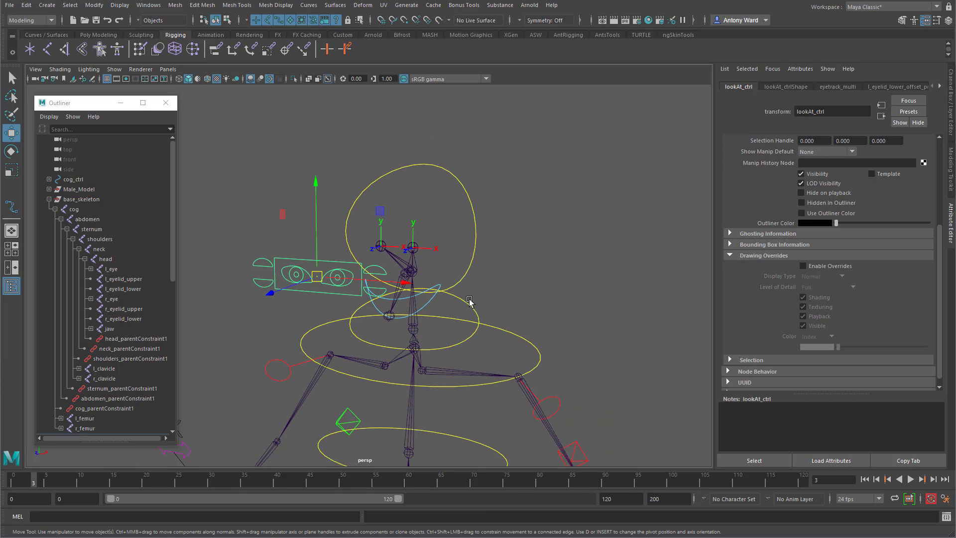
{"action": "left_click", "coordinate": [49, 199]}
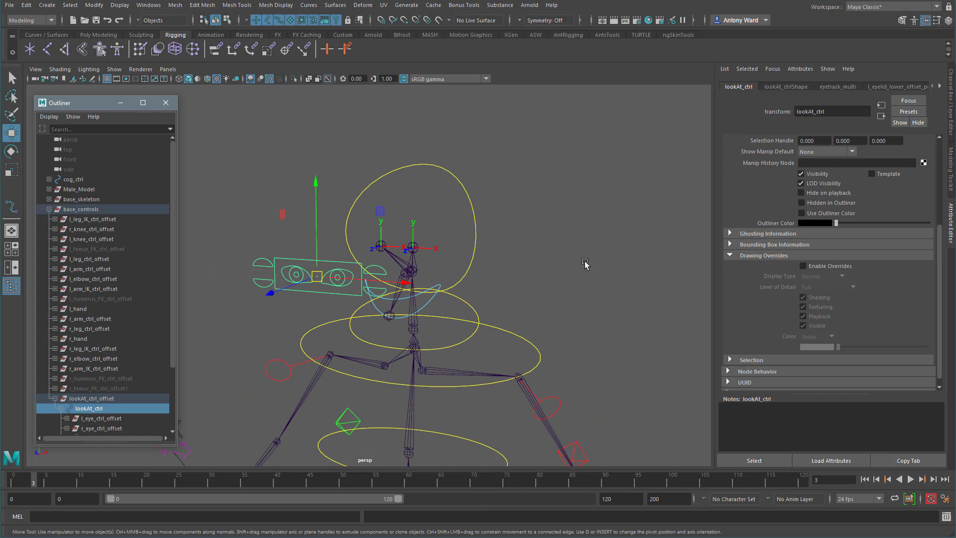
{"action": "left_click_drag", "start_coordinate": [585, 267], "coordinate": [565, 273], "text": "alt"}
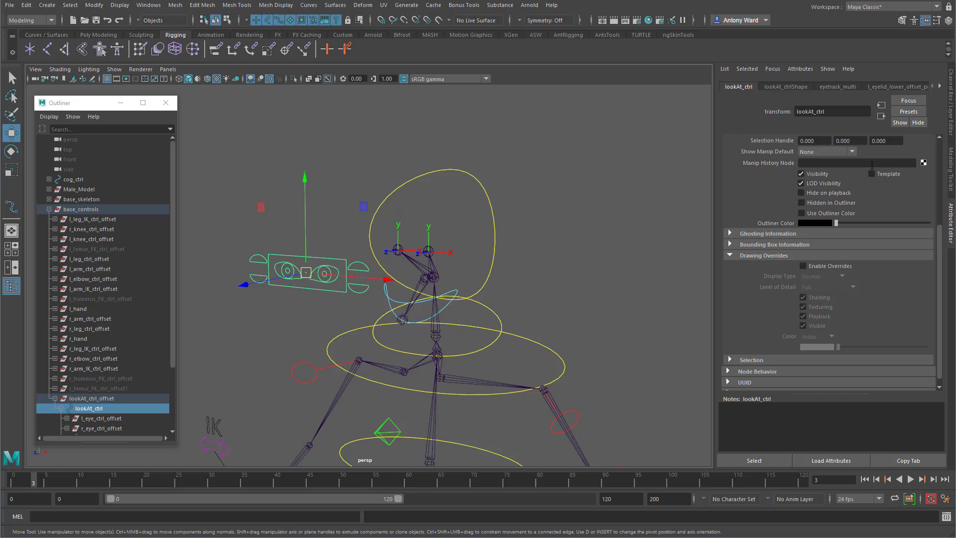
{"action": "left_click", "coordinate": [952, 119]}
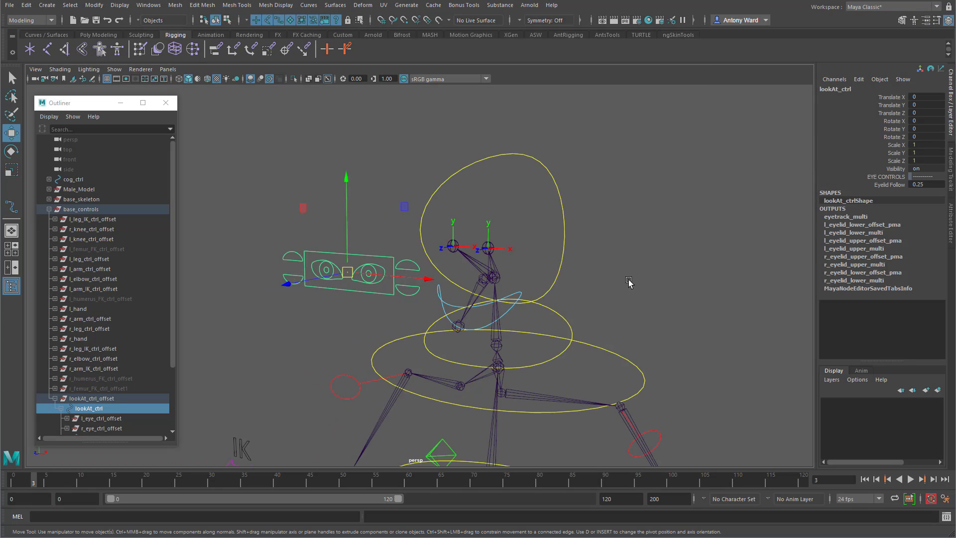
{"action": "left_click_drag", "start_coordinate": [465, 294], "coordinate": [460, 283], "text": "alt"}
{"action": "left_click", "coordinate": [668, 289]}
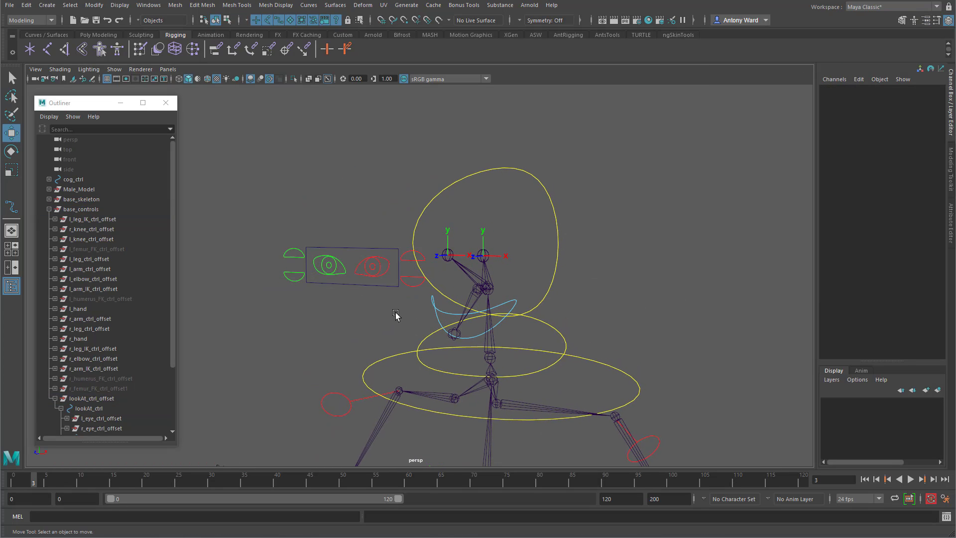
Enable drawing overrides on lookAt_ctrl and set its color to yellow.
{"action": "left_click", "coordinate": [385, 285]}
{"action": "left_click", "coordinate": [952, 217]}
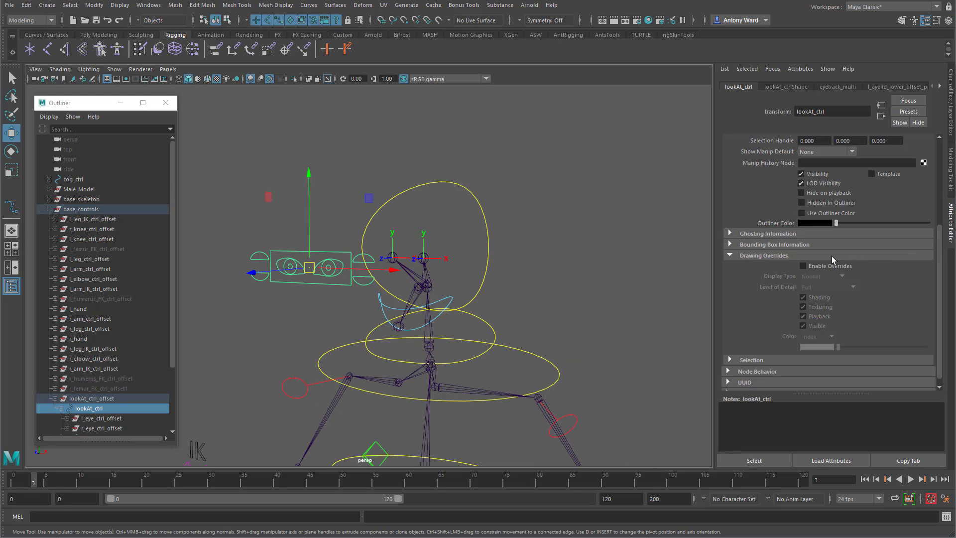
{"action": "left_click", "coordinate": [803, 266]}
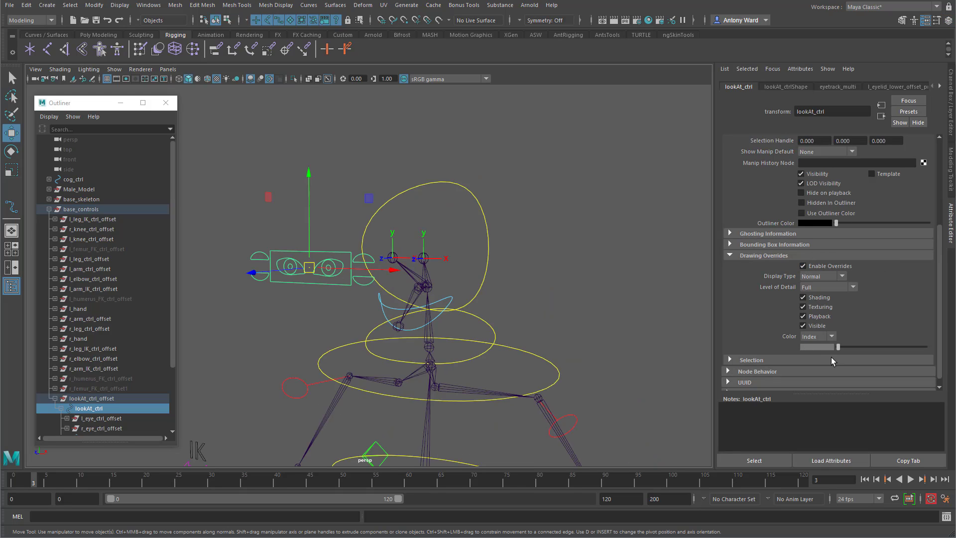
{"action": "mouse_move", "coordinate": [859, 348]}
{"action": "left_mouse_down"}
{"action": "mouse_move", "coordinate": [885, 342]}
{"action": "mouse_move", "coordinate": [835, 347]}
{"action": "left_mouse_up"}
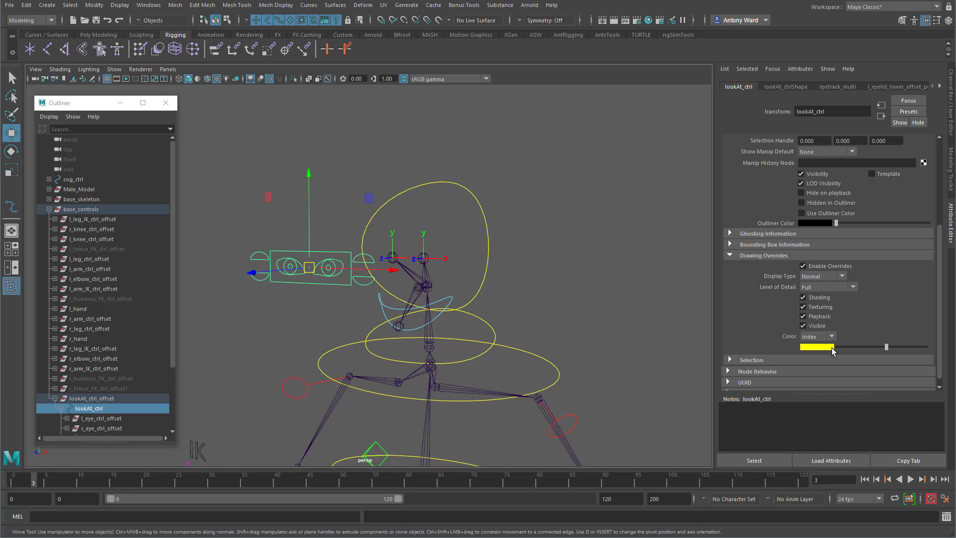
{"action": "left_click", "coordinate": [587, 257]}
Show the channels of the torso controls and select cog_ctrl, waist_ctrl and abdomen_ctrl together.
{"action": "right_click_drag", "start_coordinate": [404, 287], "coordinate": [154, 278], "text": "alt"}
{"action": "middle_click_drag", "start_coordinate": [470, 369], "coordinate": [471, 261], "text": "alt"}
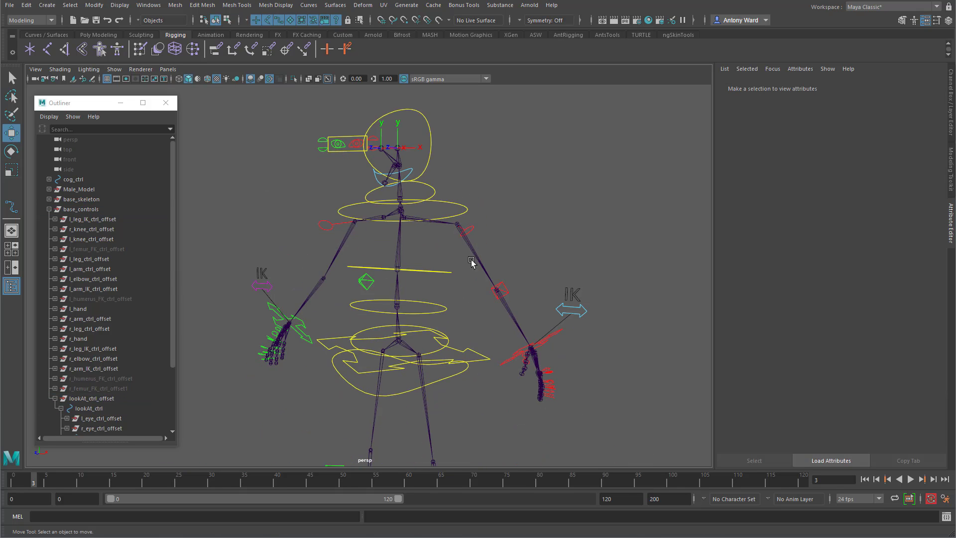
{"action": "mouse_move", "coordinate": [488, 308]}
{"action": "left_mouse_down", "text": "alt"}
{"action": "mouse_move", "coordinate": [414, 324]}
{"action": "mouse_move", "coordinate": [460, 322]}
{"action": "mouse_move", "coordinate": [481, 306]}
{"action": "left_mouse_up", "text": "alt"}
{"action": "left_click", "coordinate": [462, 376]}
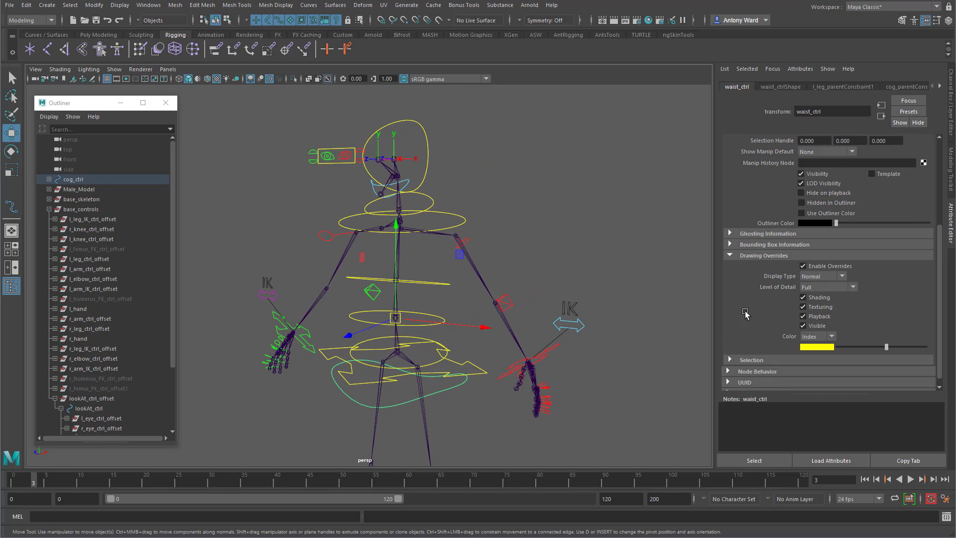
{"action": "left_click", "coordinate": [953, 120]}
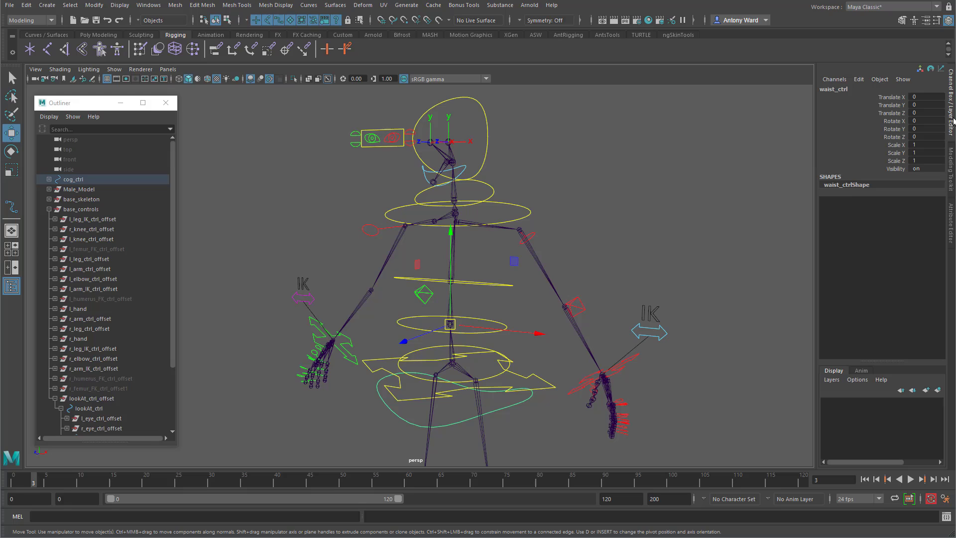
{"action": "left_click", "coordinate": [546, 386]}
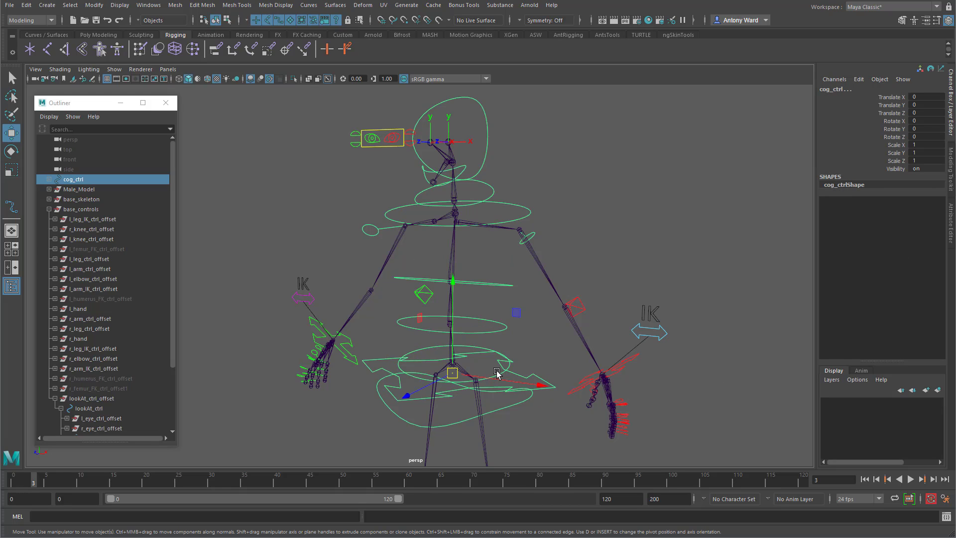
{"action": "key", "text": "t"}
{"action": "left_click", "coordinate": [497, 329]}
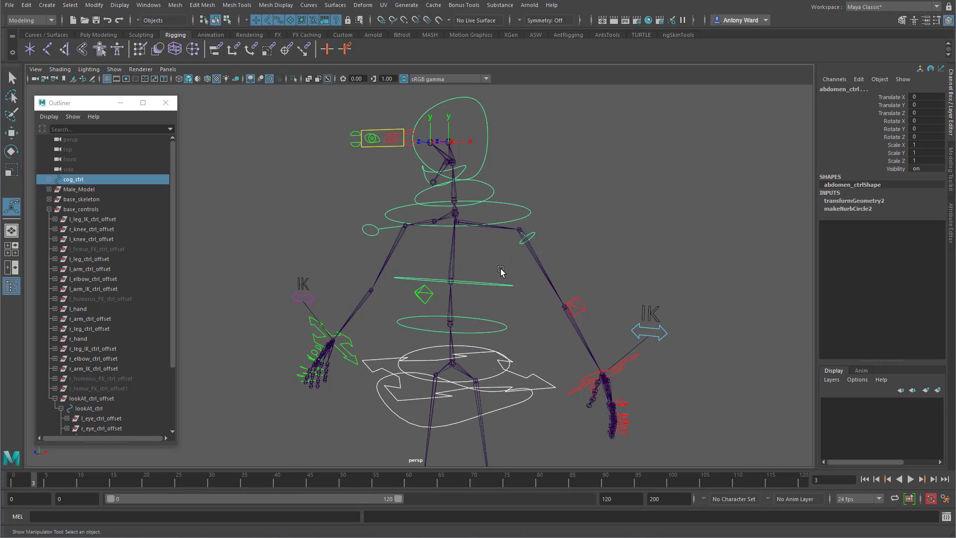
Add the shoulder, clavicle, neck, jaw and head controls to the selection.
{"action": "right_click_drag", "start_coordinate": [456, 250], "coordinate": [675, 327], "text": "alt"}
{"action": "left_click", "coordinate": [563, 302], "text": "shift"}
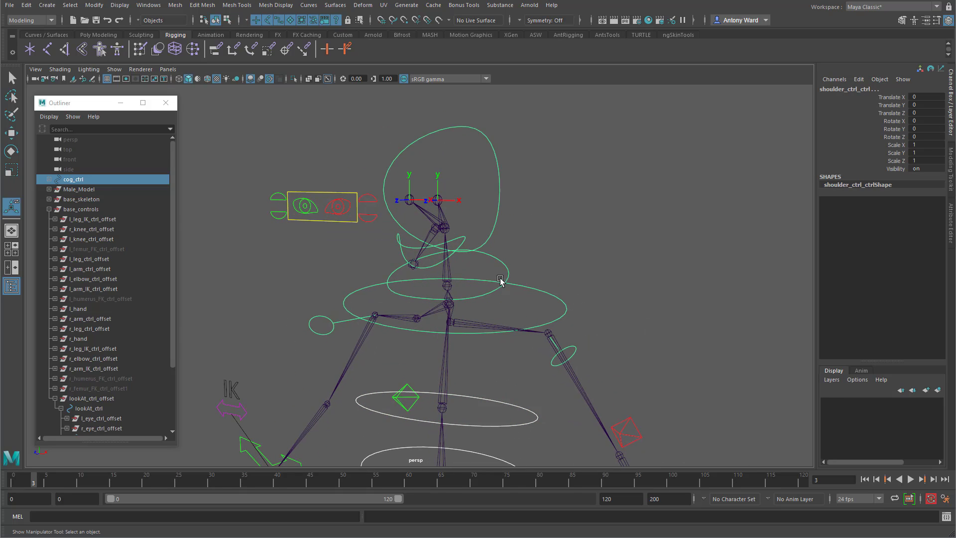
{"action": "left_click", "coordinate": [499, 259], "text": "shift"}
{"action": "right_click_drag", "start_coordinate": [469, 282], "coordinate": [628, 310], "text": "alt"}
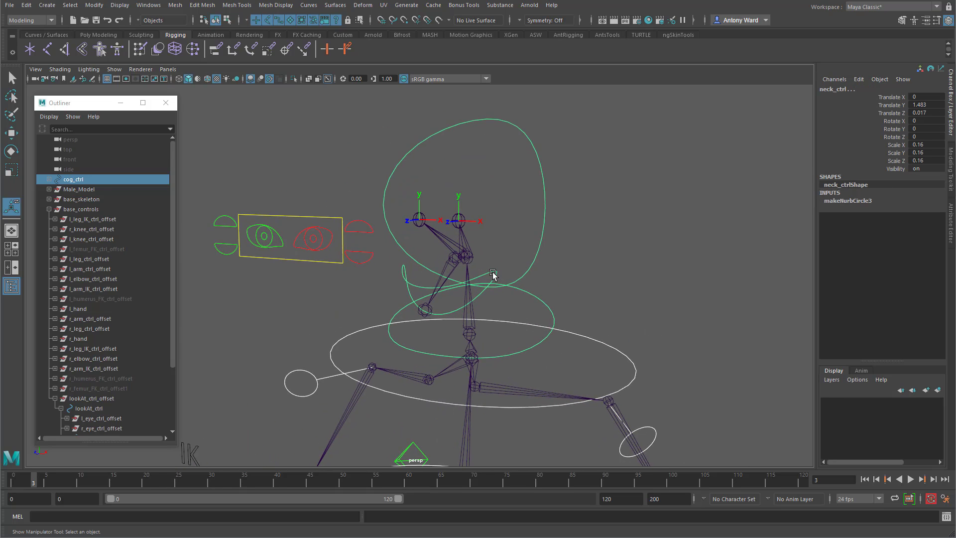
{"action": "left_click", "coordinate": [545, 250]}
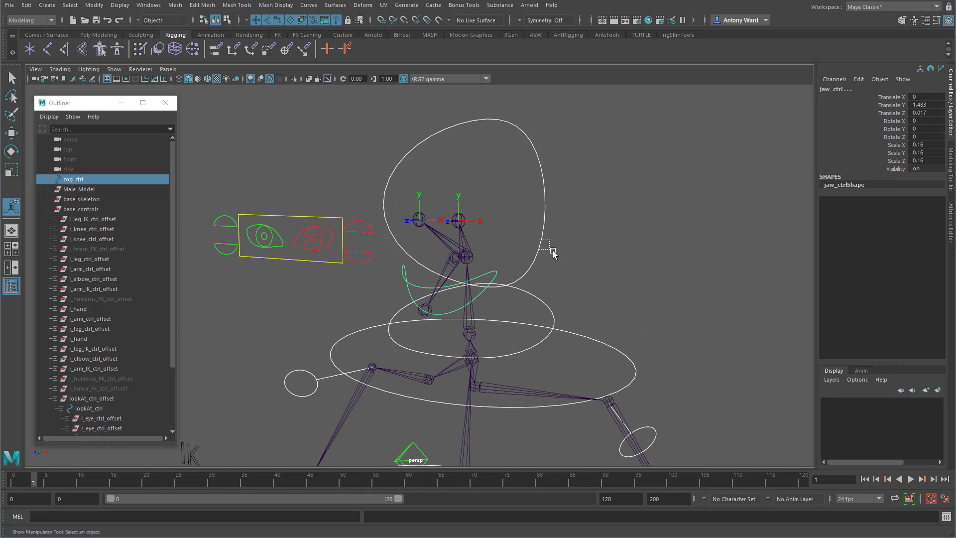
Add lookAt_ctrl, both eye controls and all four eyelid controls to the selection.
{"action": "left_click", "coordinate": [266, 258], "text": "shift"}
{"action": "left_click", "coordinate": [273, 238], "text": "shift"}
{"action": "left_click", "coordinate": [308, 232], "text": "shift"}
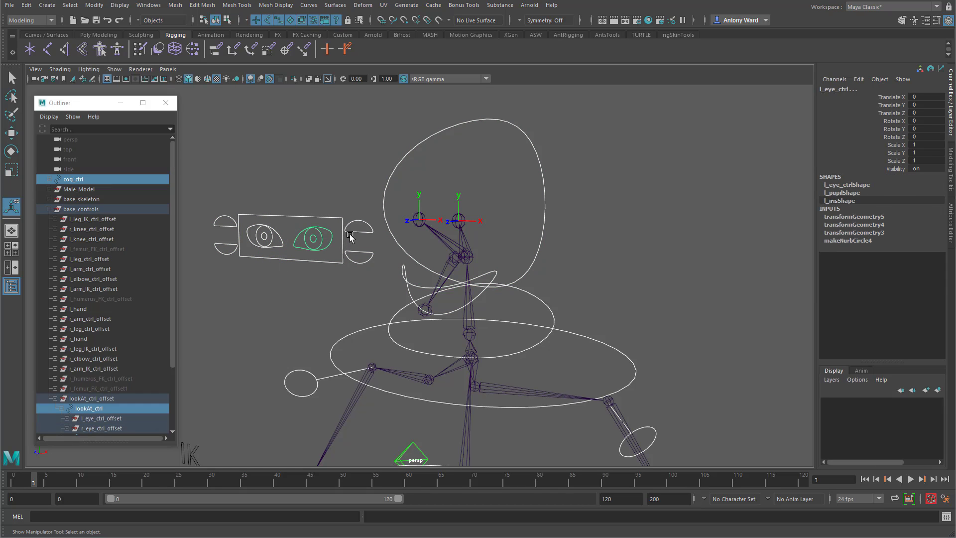
{"action": "left_click", "coordinate": [358, 223]}
{"action": "left_click", "coordinate": [359, 254]}
{"action": "left_click", "coordinate": [221, 246]}
{"action": "left_click", "coordinate": [225, 224]}
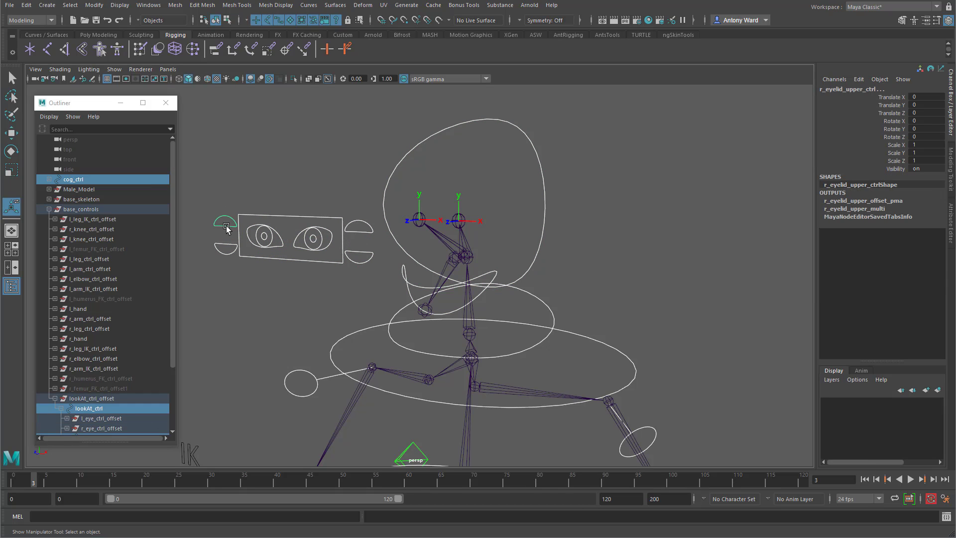
Lock and hide the Scale X, Y and Z channels of all the selected controls.
{"action": "left_click_drag", "start_coordinate": [897, 145], "coordinate": [896, 161]}
{"action": "right_click", "coordinate": [899, 160]}
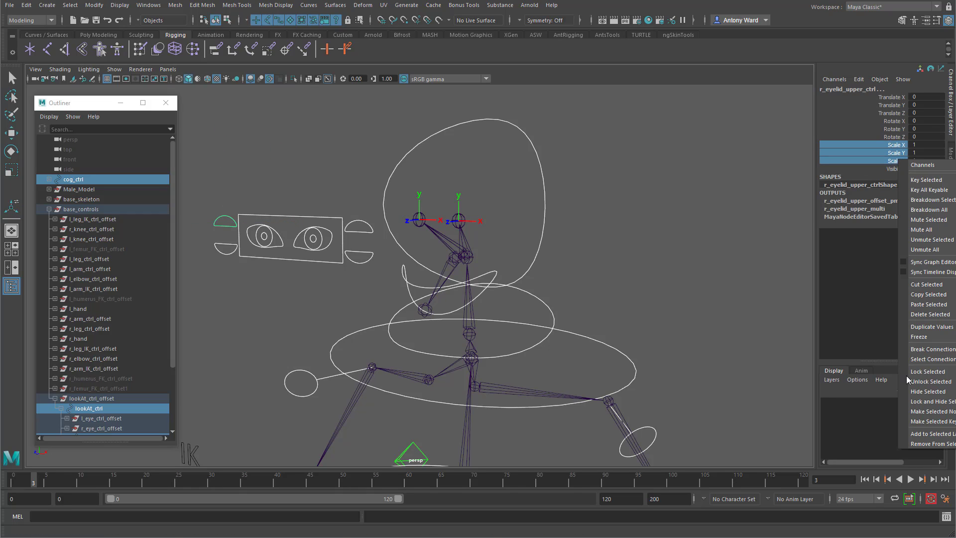
{"action": "left_click", "coordinate": [929, 404]}
{"action": "key", "text": "t"}
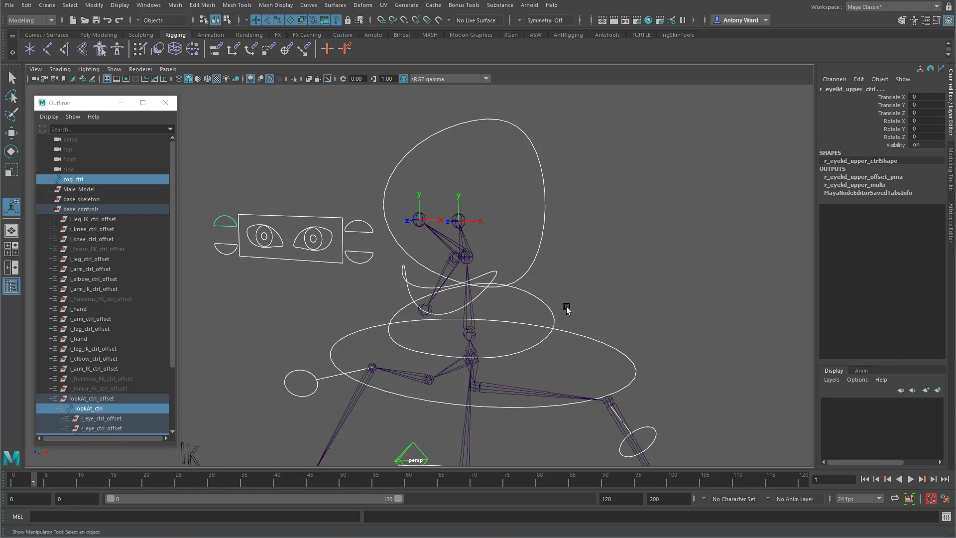
{"action": "right_click_drag", "start_coordinate": [617, 354], "coordinate": [349, 331], "text": "alt"}
{"action": "middle_click_drag", "start_coordinate": [437, 348], "coordinate": [424, 238], "text": "alt"}
{"action": "key", "text": "Up"}
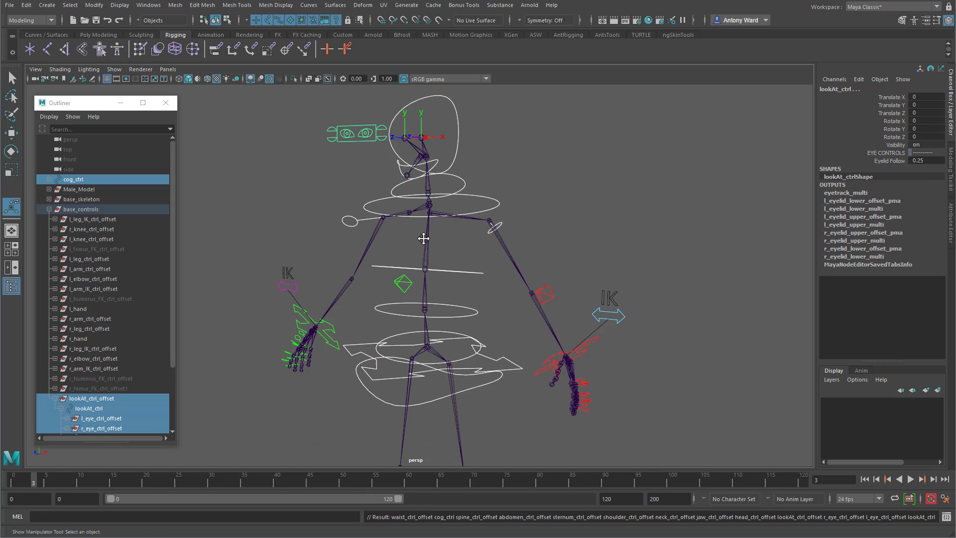
{"action": "middle_click_drag", "start_coordinate": [296, 264], "coordinate": [336, 391], "text": "alt"}
{"action": "key", "text": "ctrl+z"}
Lock and hide the rotate channels of lookAt_ctrl, both eye controls and all four eyelid controls.
{"action": "right_click_drag", "start_coordinate": [553, 348], "coordinate": [722, 333], "text": "alt"}
{"action": "middle_click_drag", "start_coordinate": [363, 303], "coordinate": [423, 266], "text": "alt"}
{"action": "right_click_drag", "start_coordinate": [423, 267], "coordinate": [457, 274], "text": "alt"}
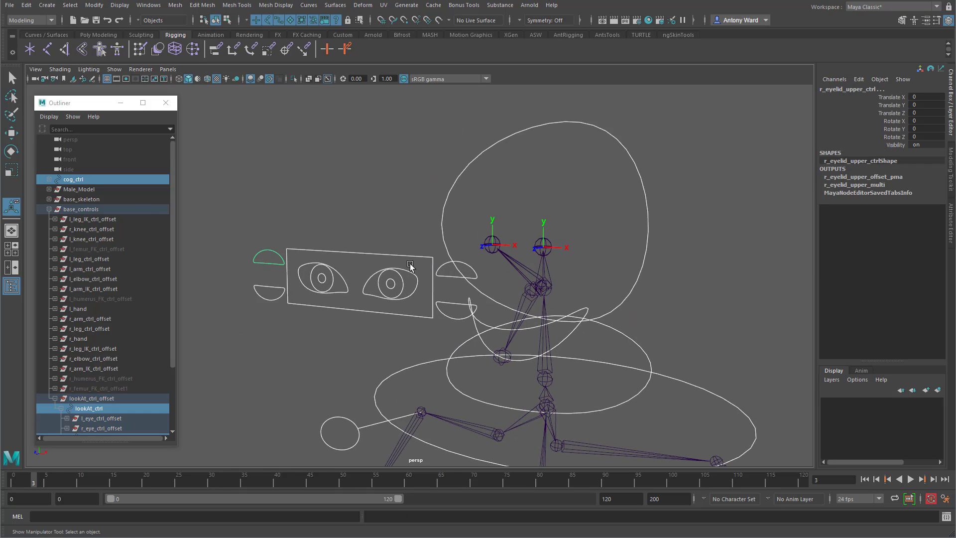
{"action": "mouse_move", "coordinate": [333, 278]}
{"action": "left_mouse_down", "text": "alt"}
{"action": "mouse_move", "coordinate": [322, 277]}
{"action": "mouse_move", "coordinate": [368, 281]}
{"action": "mouse_move", "coordinate": [325, 278]}
{"action": "left_mouse_up", "text": "alt"}
{"action": "left_click_drag", "start_coordinate": [227, 238], "coordinate": [444, 323]}
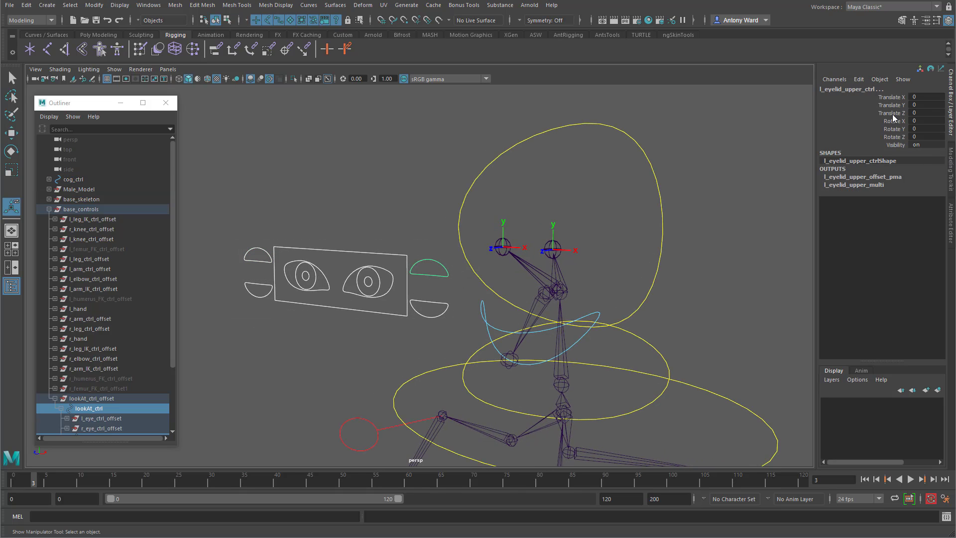
{"action": "left_click_drag", "start_coordinate": [895, 118], "coordinate": [897, 137]}
{"action": "right_click", "coordinate": [898, 137]}
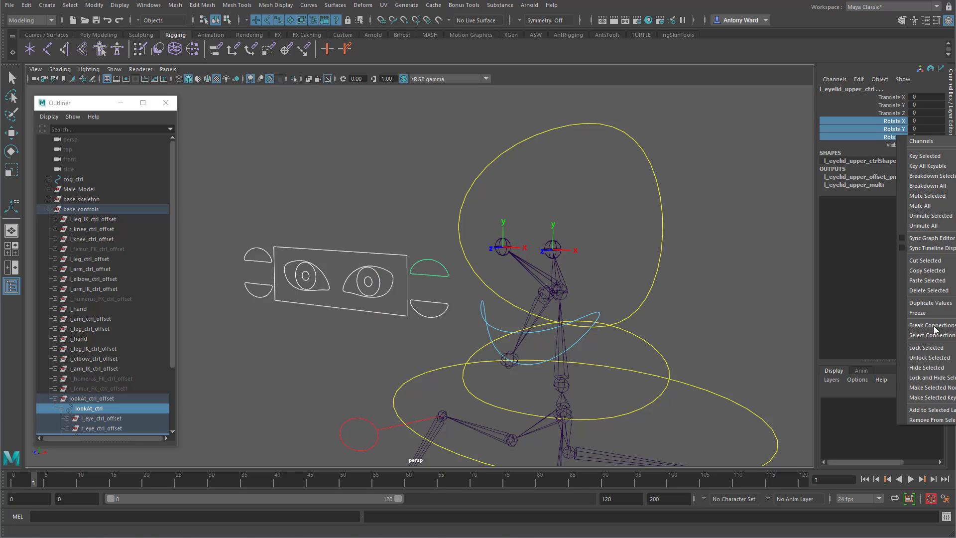
{"action": "left_click", "coordinate": [940, 377]}
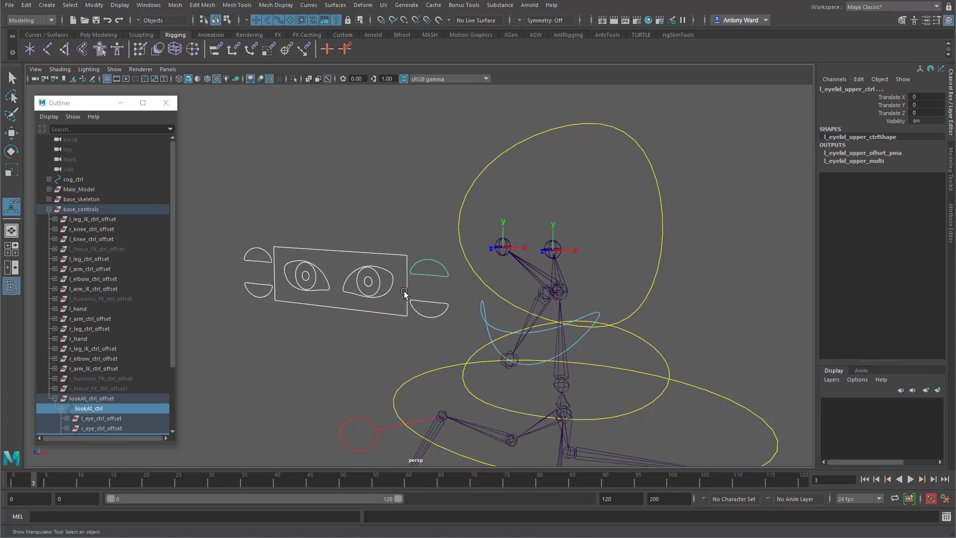
Check the two eye controls and delete the construction history of l_eye_ctrl.
{"action": "left_click", "coordinate": [435, 267]}
{"action": "left_click_drag", "start_coordinate": [381, 290], "coordinate": [281, 291]}
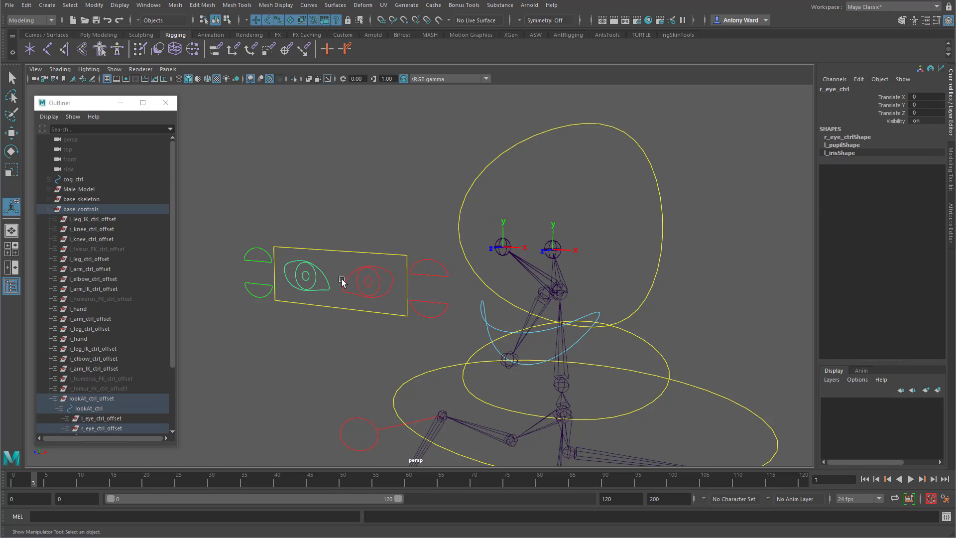
{"action": "left_click_drag", "start_coordinate": [342, 282], "coordinate": [381, 283]}
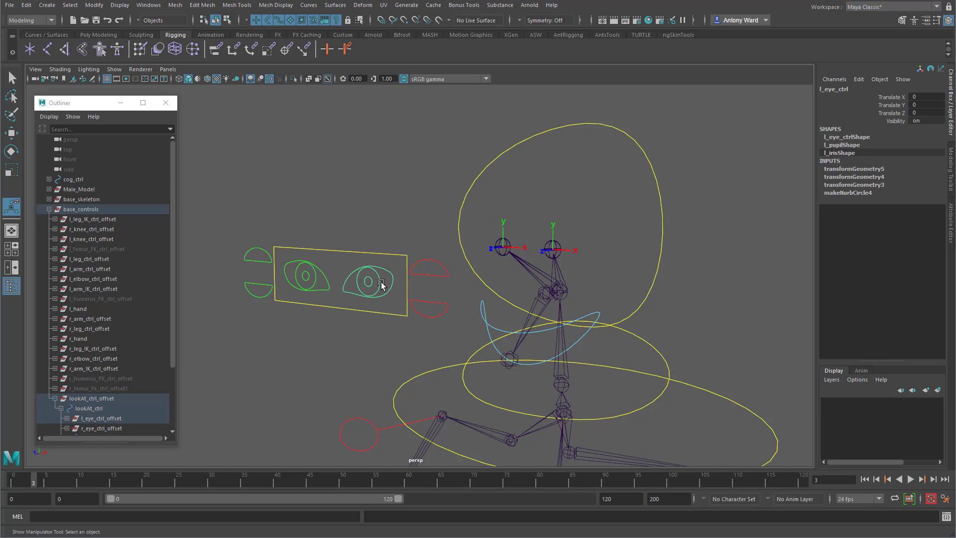
{"action": "left_click", "coordinate": [27, 7]}
{"action": "mouse_move", "coordinate": [99, 122]}
{"action": "left_click", "coordinate": [209, 127]}
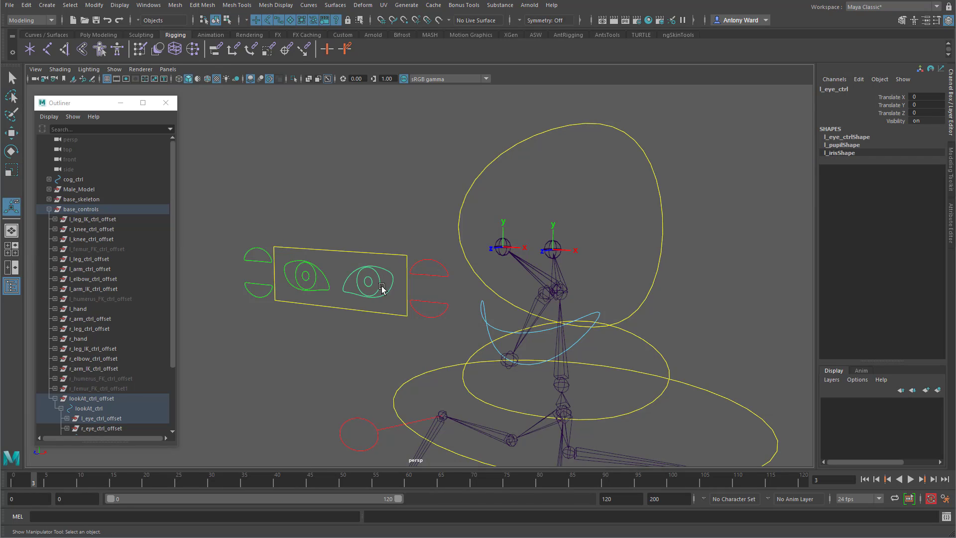
Examine the channels and history of the eyelid controls and lookAt_ctrl.
{"action": "left_click", "coordinate": [261, 252]}
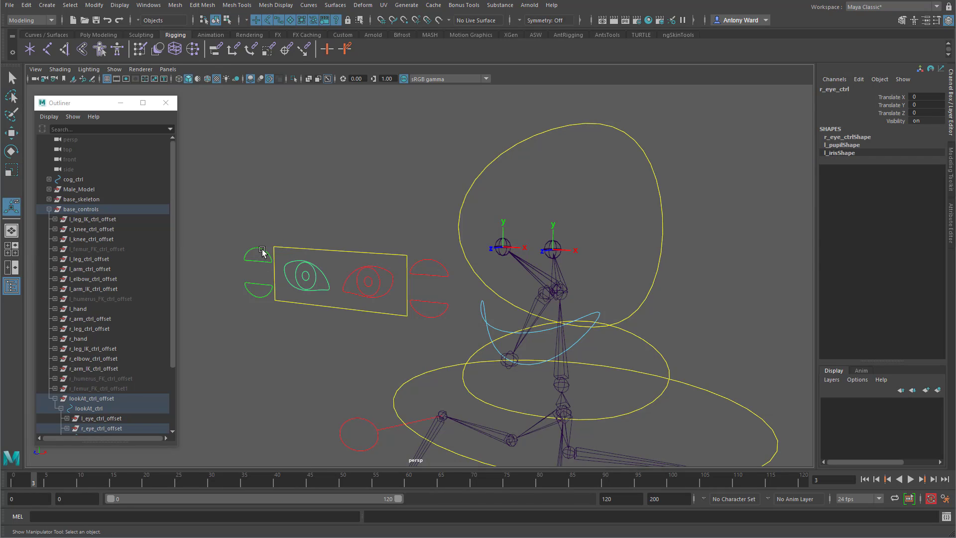
{"action": "left_click", "coordinate": [261, 294]}
{"action": "left_click", "coordinate": [427, 302]}
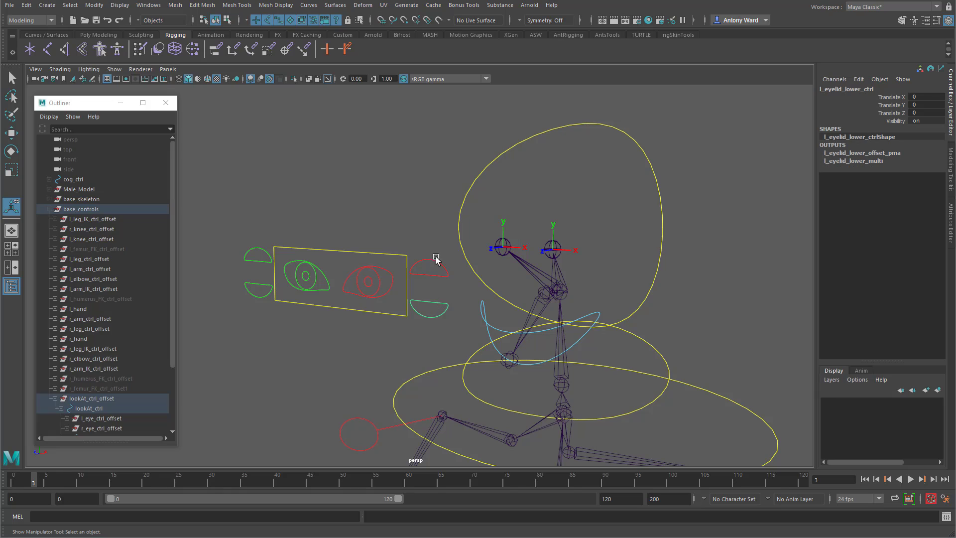
{"action": "left_click", "coordinate": [438, 261]}
{"action": "left_click", "coordinate": [355, 310]}
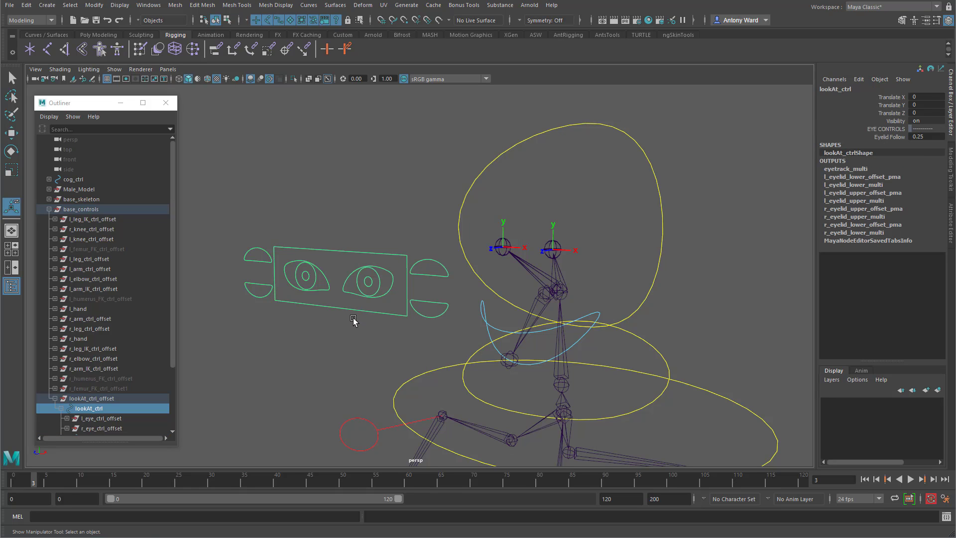
Try moving lookAt_ctrl and head_ctrl to test the rig, undoing each move.
{"action": "key", "text": "w"}
{"action": "left_click_drag", "start_coordinate": [336, 279], "coordinate": [309, 216]}
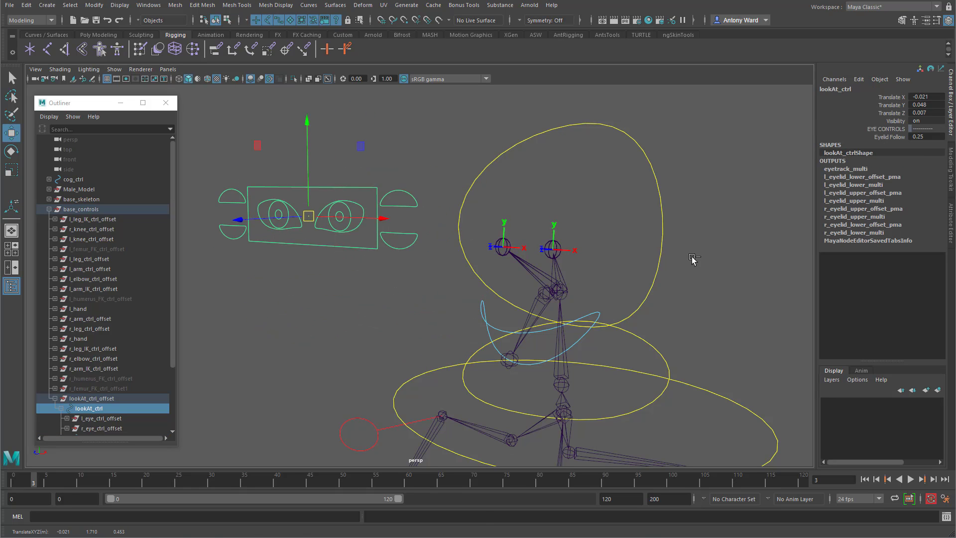
{"action": "key", "text": "ctrl+z"}
{"action": "left_click", "coordinate": [662, 236]}
{"action": "middle_click_drag", "start_coordinate": [647, 311], "coordinate": [578, 276], "text": "alt"}
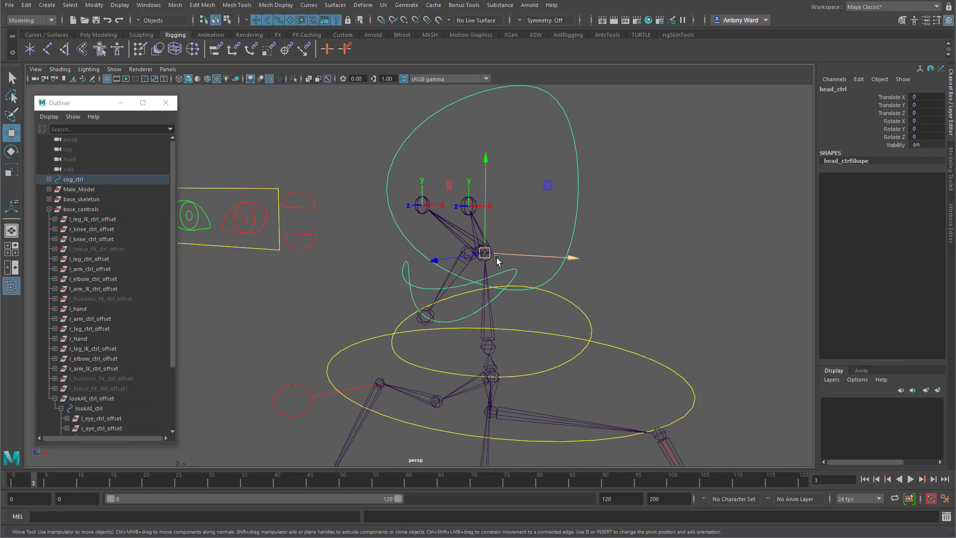
{"action": "left_click_drag", "start_coordinate": [497, 259], "coordinate": [490, 244]}
{"action": "key", "text": "ctrl+z"}
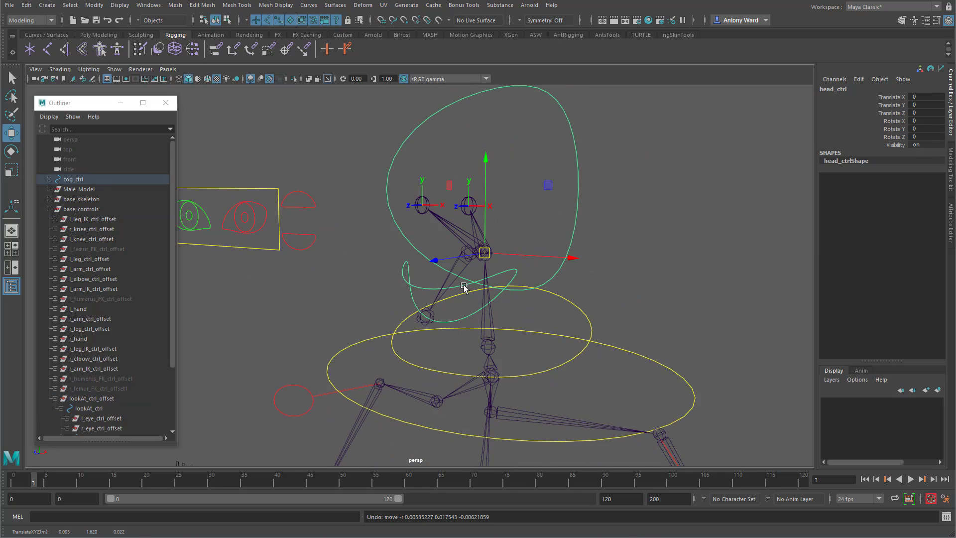
Freeze only the translation of jaw_ctrl, with rotate and scale turned off in the Freeze Transformations options.
{"action": "left_click", "coordinate": [463, 287]}
{"action": "key", "text": "e"}
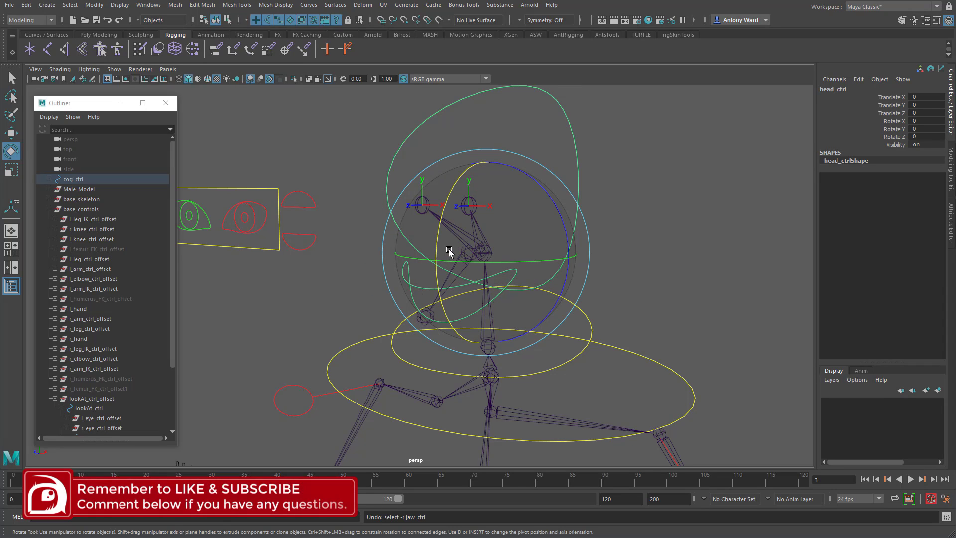
{"action": "left_click", "coordinate": [471, 320]}
{"action": "left_click", "coordinate": [405, 281]}
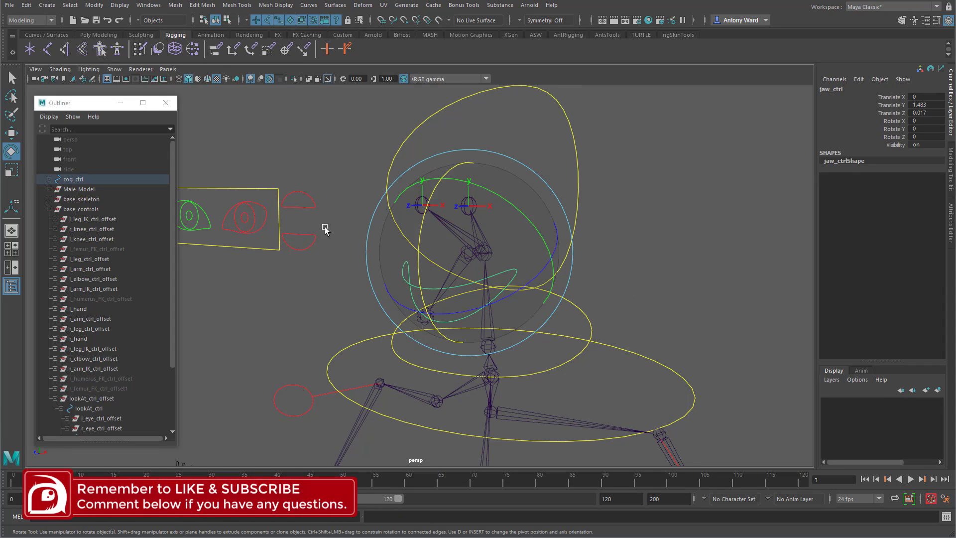
{"action": "left_click", "coordinate": [94, 5]}
{"action": "left_click", "coordinate": [199, 51]}
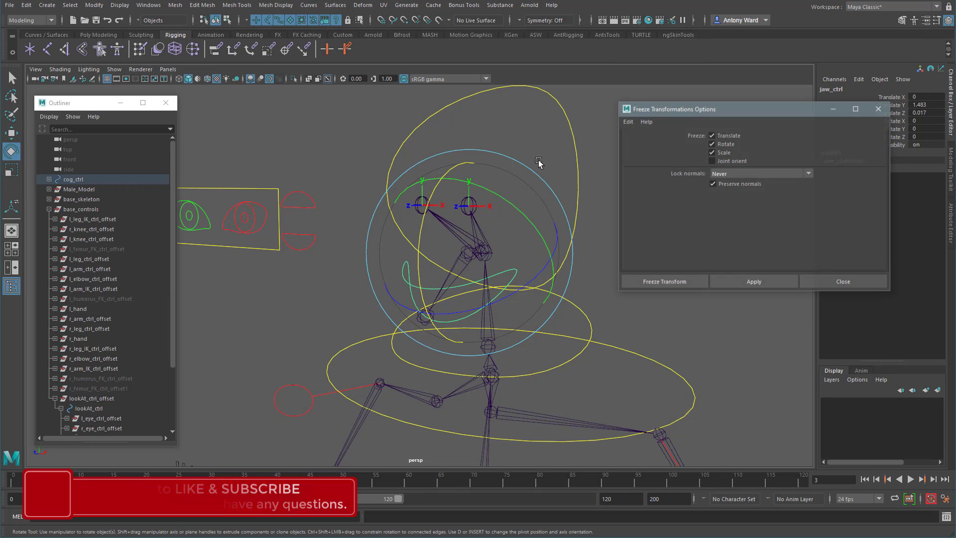
{"action": "left_click_drag", "start_coordinate": [728, 110], "coordinate": [637, 110]}
{"action": "left_click", "coordinate": [633, 151]}
{"action": "left_click", "coordinate": [632, 159]}
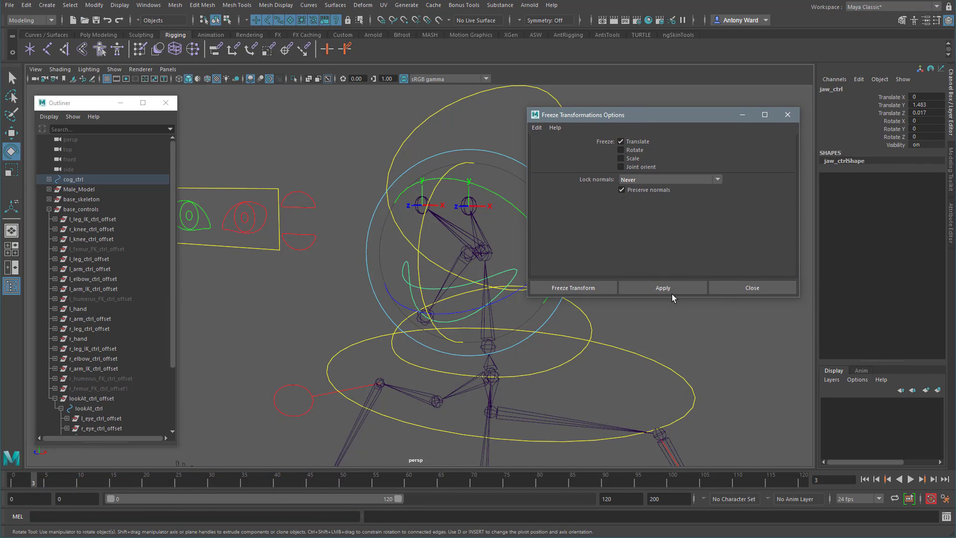
{"action": "left_click", "coordinate": [671, 289]}
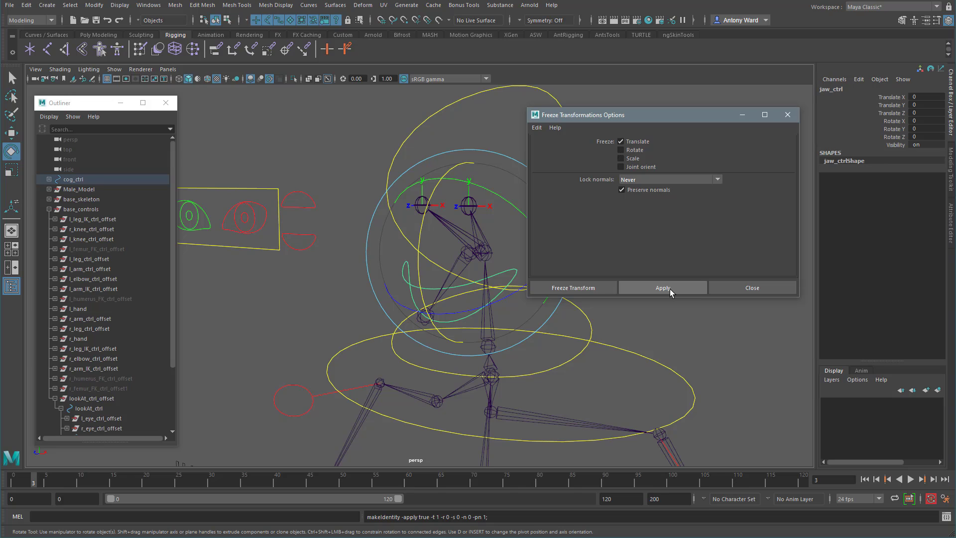
{"action": "left_click", "coordinate": [732, 288]}
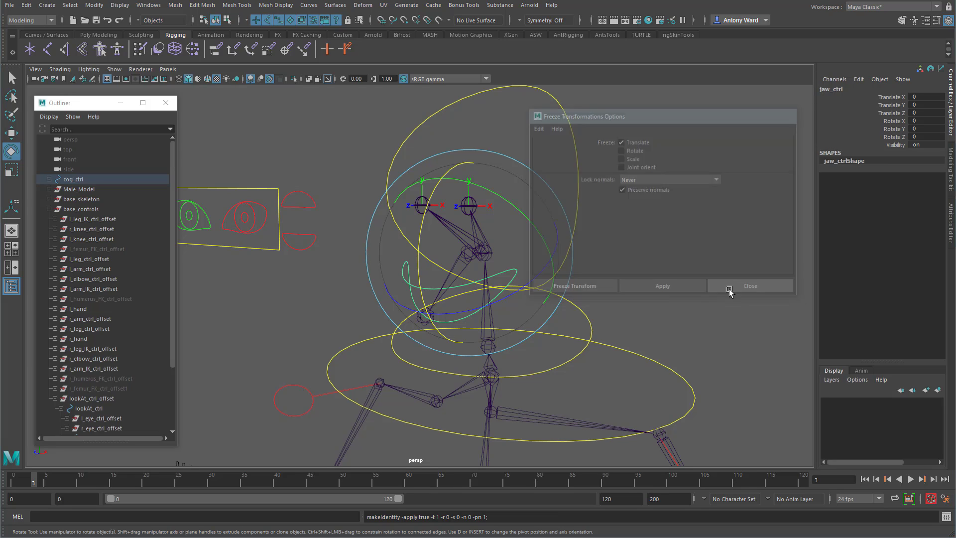
Test-rotate jaw_ctrl, undo the rotation and deselect the control.
{"action": "left_click_drag", "start_coordinate": [417, 272], "coordinate": [404, 291]}
{"action": "key", "text": "ctrl+z"}
{"action": "left_click", "coordinate": [681, 331]}
Select neck_ctrl, expand the full cog_ctrl hierarchy in the Outliner and widen the window to show the nested names.
{"action": "right_click_drag", "start_coordinate": [681, 331], "coordinate": [593, 319], "text": "alt"}
{"action": "middle_click_drag", "start_coordinate": [593, 319], "coordinate": [583, 298], "text": "alt"}
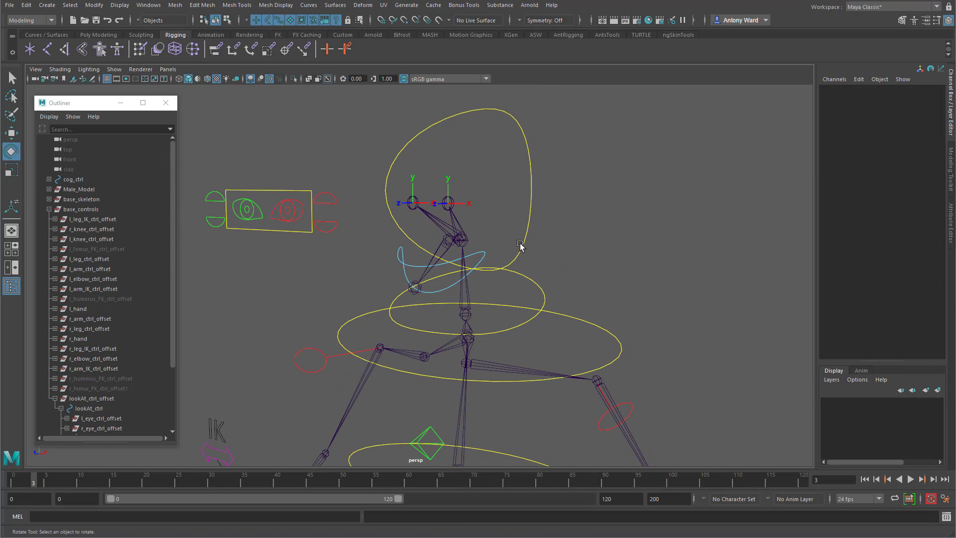
{"action": "left_click", "coordinate": [521, 249]}
{"action": "left_click", "coordinate": [533, 296]}
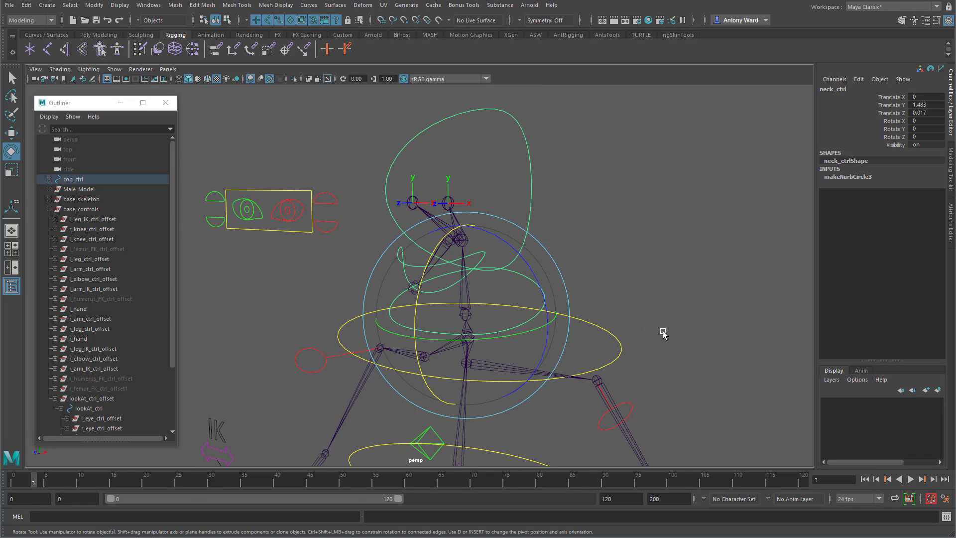
{"action": "right_click", "coordinate": [109, 226]}
{"action": "left_click", "coordinate": [137, 257]}
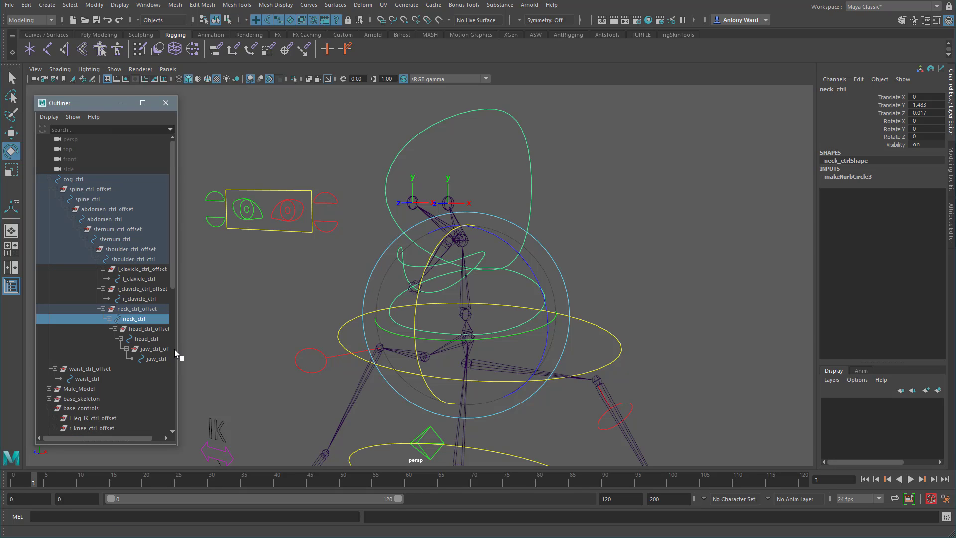
{"action": "left_click_drag", "start_coordinate": [180, 349], "coordinate": [257, 352]}
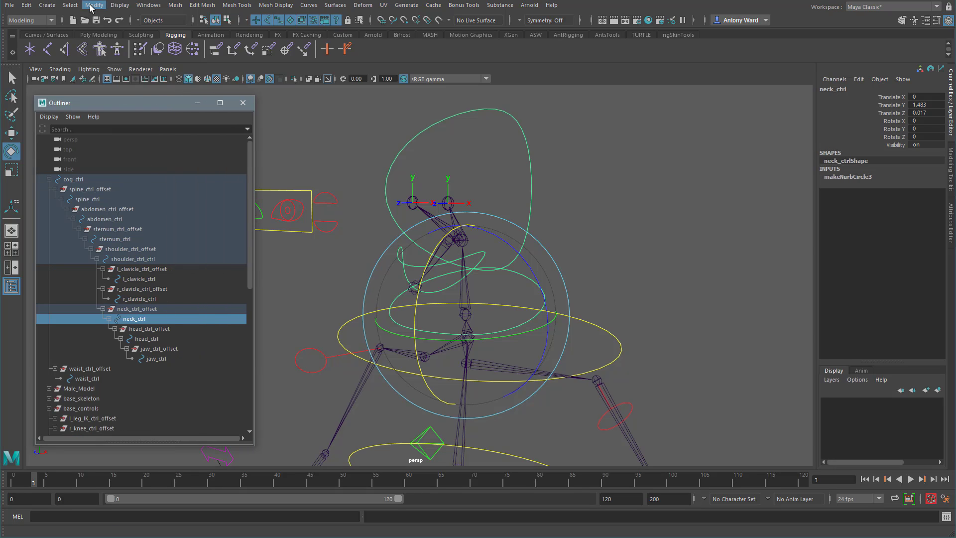
{"action": "left_click", "coordinate": [93, 6]}
{"action": "left_click", "coordinate": [92, 6]}
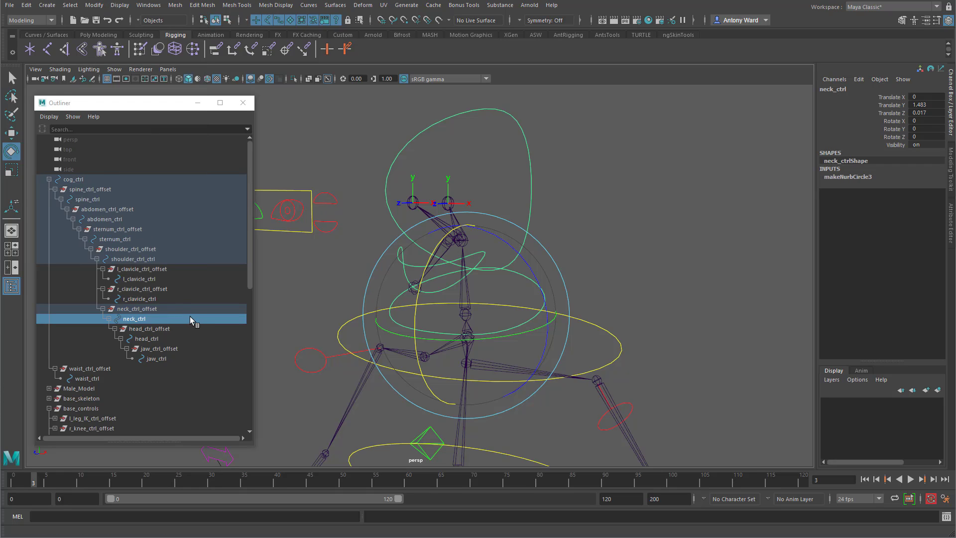
Check the head and jaw controls' channels, and move head_ctrl_offset out of neck_ctrl to the top level above cog_ctrl.
{"action": "left_click", "coordinate": [172, 328]}
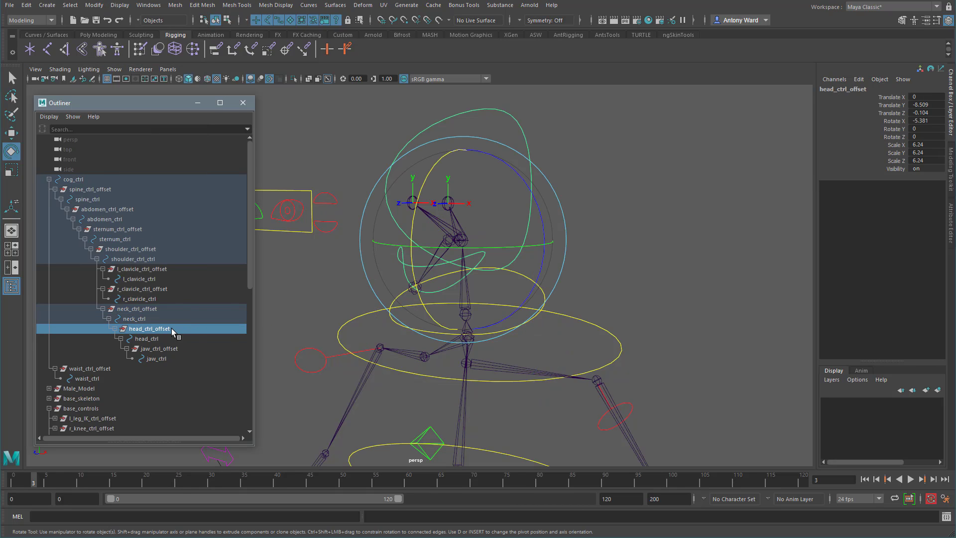
{"action": "left_click", "coordinate": [162, 339]}
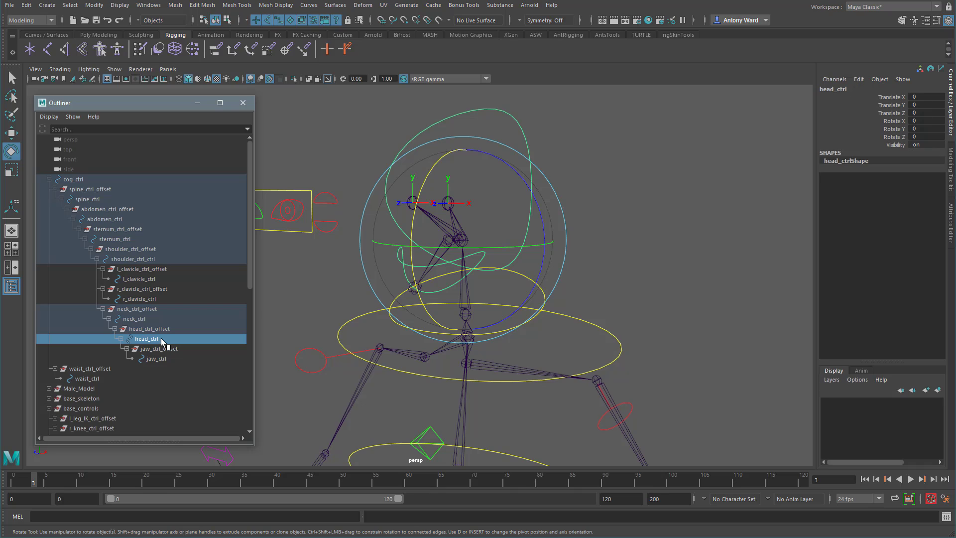
{"action": "left_click", "coordinate": [161, 358]}
{"action": "left_click", "coordinate": [159, 339]}
{"action": "left_click", "coordinate": [157, 329]}
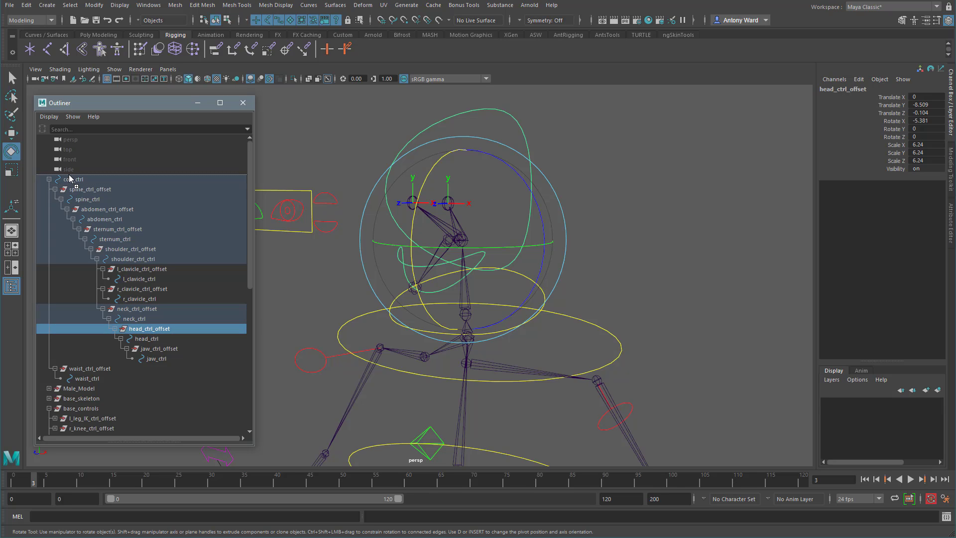
{"action": "left_click_drag", "start_coordinate": [69, 178], "coordinate": [70, 177]}
Freeze the translation of neck_ctrl and delete its construction history.
{"action": "left_click", "coordinate": [139, 331]}
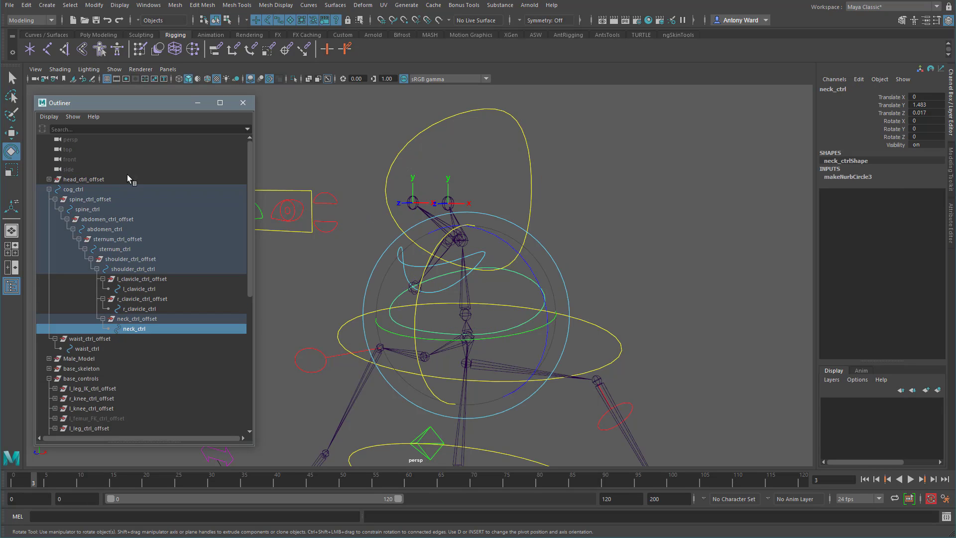
{"action": "left_click", "coordinate": [94, 5]}
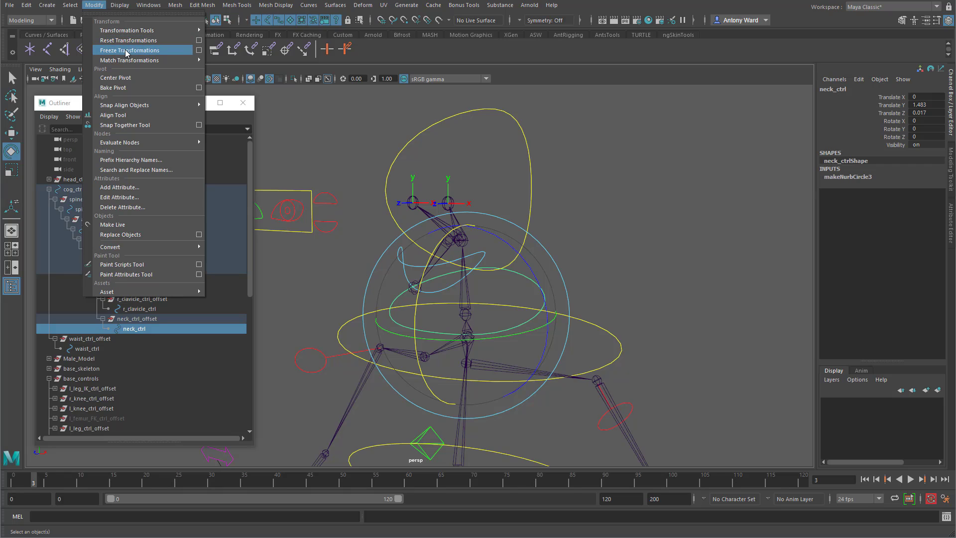
{"action": "left_click", "coordinate": [124, 51]}
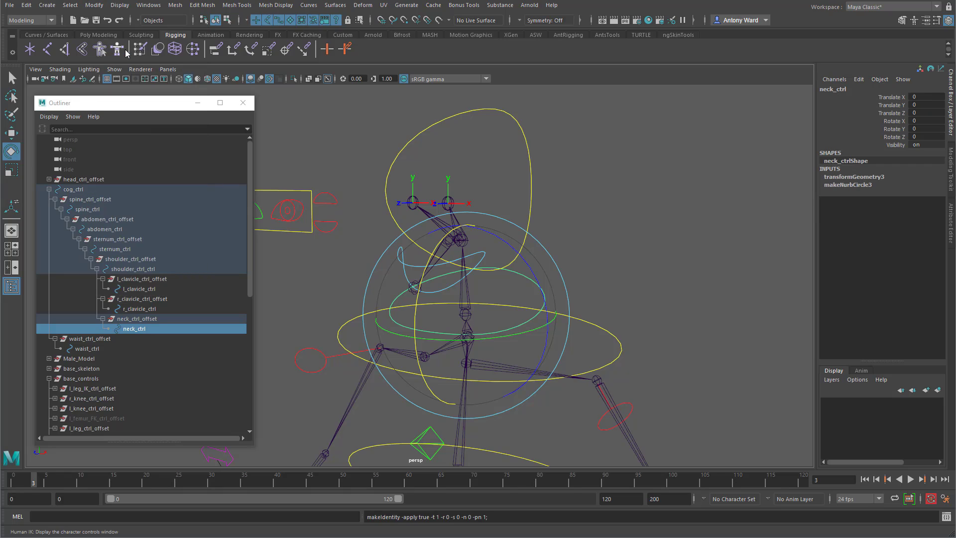
{"action": "left_click", "coordinate": [26, 5]}
{"action": "left_click", "coordinate": [189, 124]}
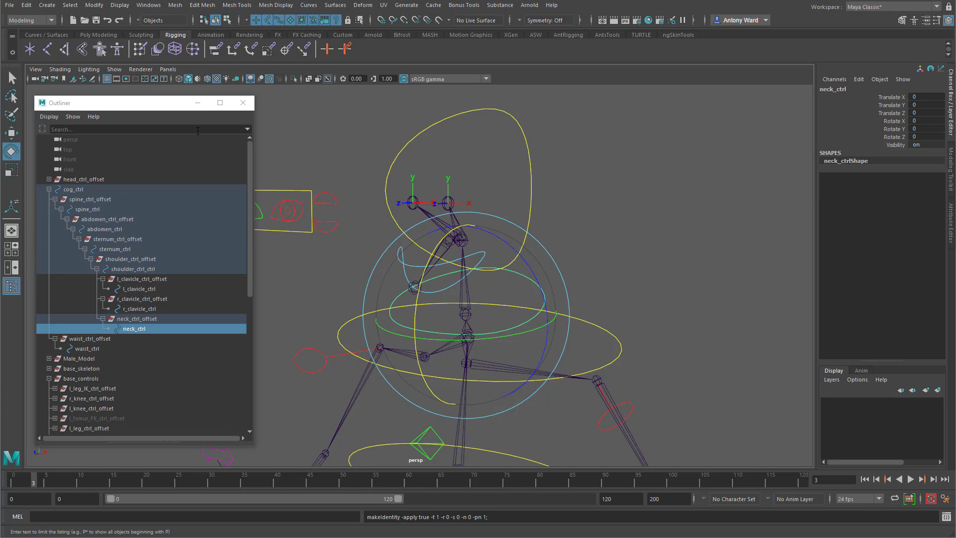
Parent head_ctrl_offset back under neck_ctrl and expand it in the Outliner.
{"action": "left_click", "coordinate": [77, 180]}
{"action": "middle_click_drag", "start_coordinate": [77, 183], "coordinate": [128, 336]}
{"action": "left_click", "coordinate": [115, 328]}
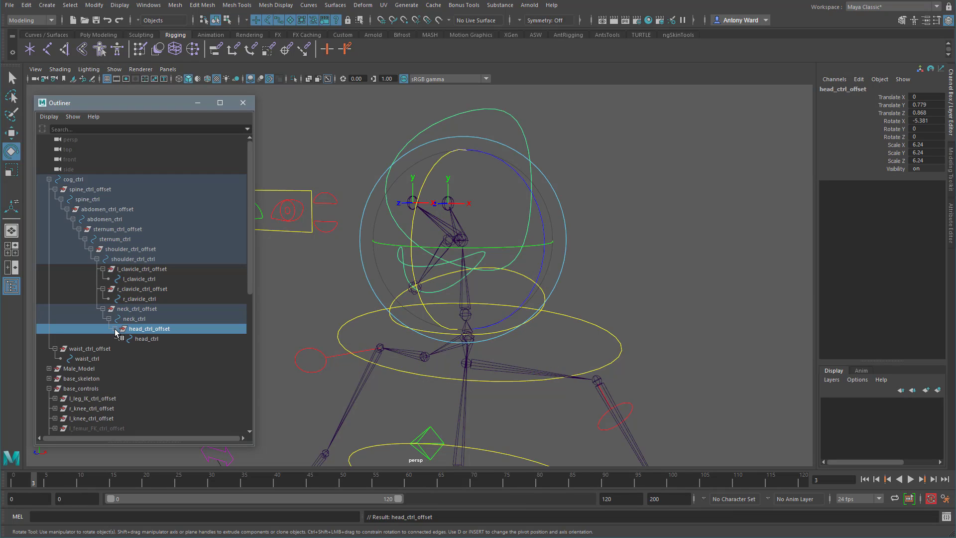
Expand head_ctrl and jaw_ctrl_offset in the Outliner and clear the selection.
{"action": "left_click", "coordinate": [121, 339]}
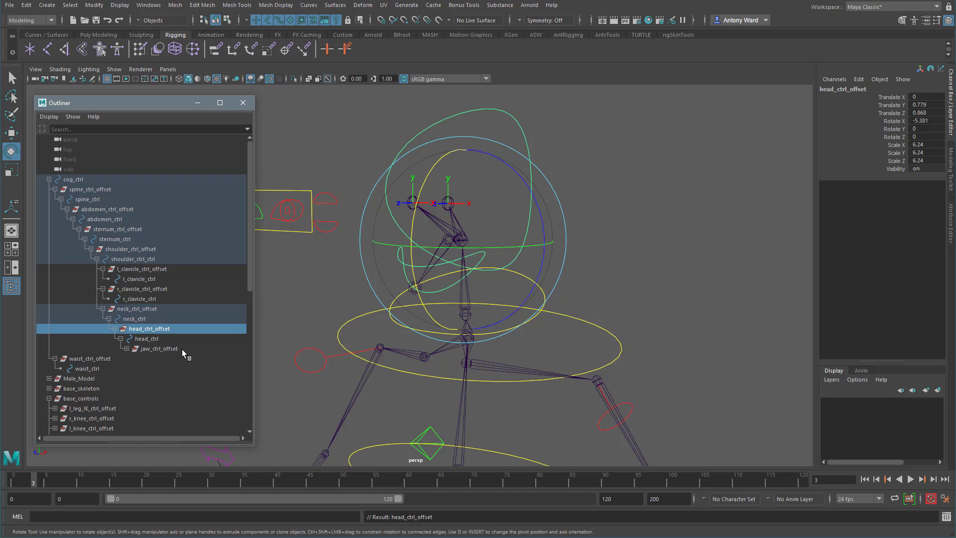
{"action": "left_click", "coordinate": [127, 349]}
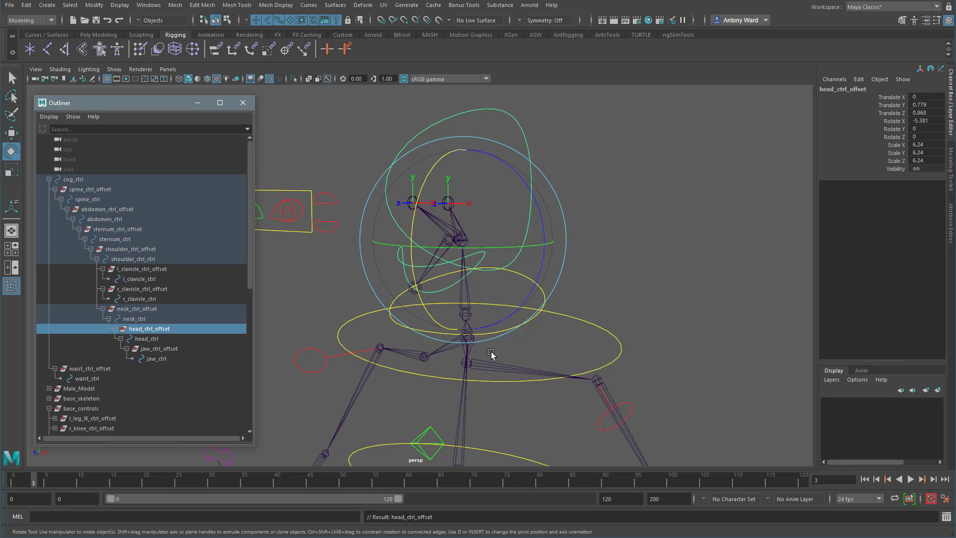
{"action": "left_click", "coordinate": [587, 319]}
{"action": "right_click_drag", "start_coordinate": [677, 354], "coordinate": [600, 354], "text": "alt"}
{"action": "left_click", "coordinate": [563, 299]}
{"action": "left_click_drag", "start_coordinate": [518, 292], "coordinate": [655, 291]}
{"action": "left_click", "coordinate": [651, 399]}
{"action": "right_click_drag", "start_coordinate": [650, 399], "coordinate": [446, 252], "text": "alt"}
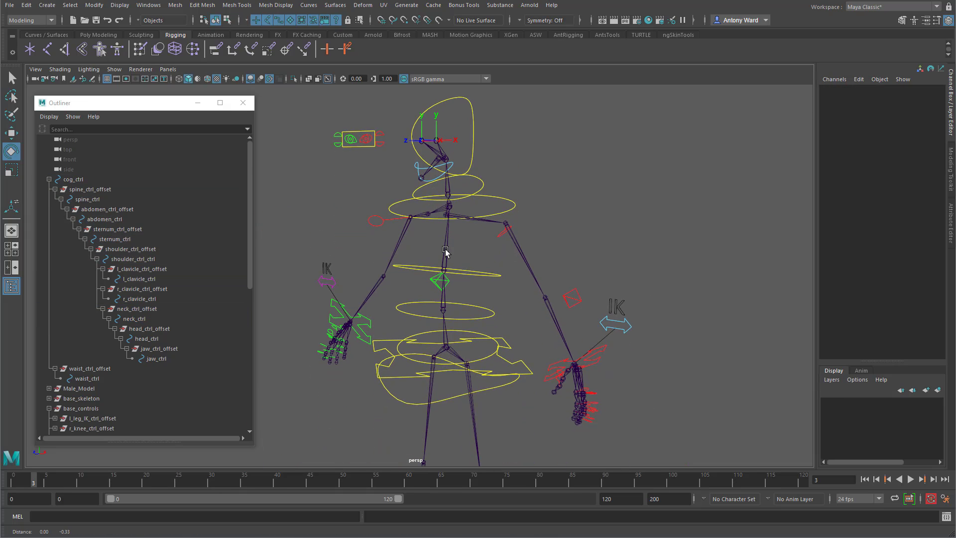
Hide all channels of the spine, abdomen, sternum, shoulder, left and right clavicle, neck, head and jaw control offset groups.
{"action": "left_click", "coordinate": [48, 179]}
{"action": "left_click", "coordinate": [49, 179]}
{"action": "left_click", "coordinate": [87, 189]}
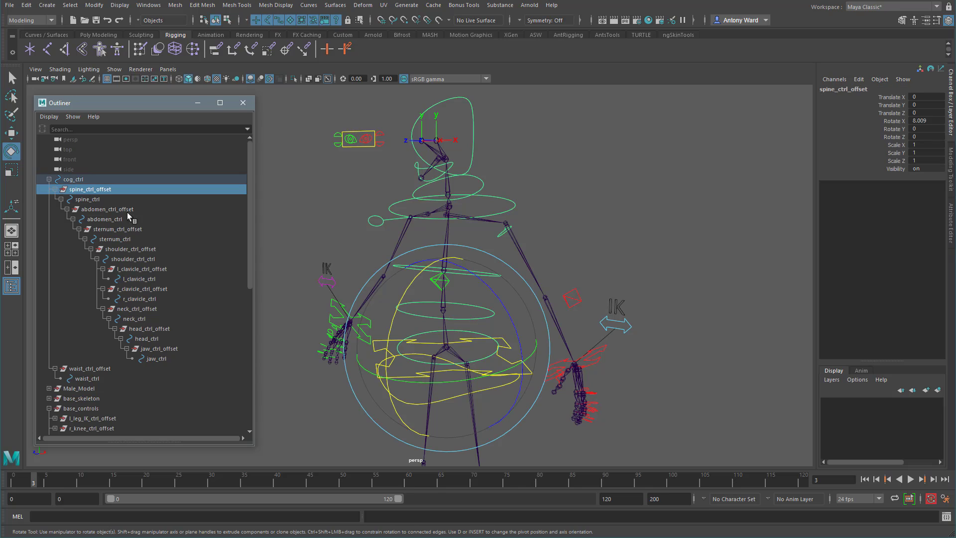
{"action": "left_click", "coordinate": [136, 209], "text": "ctrl"}
{"action": "left_click", "coordinate": [138, 229], "text": "ctrl"}
{"action": "left_click", "coordinate": [152, 249], "text": "ctrl"}
{"action": "left_click", "coordinate": [164, 269], "text": "ctrl"}
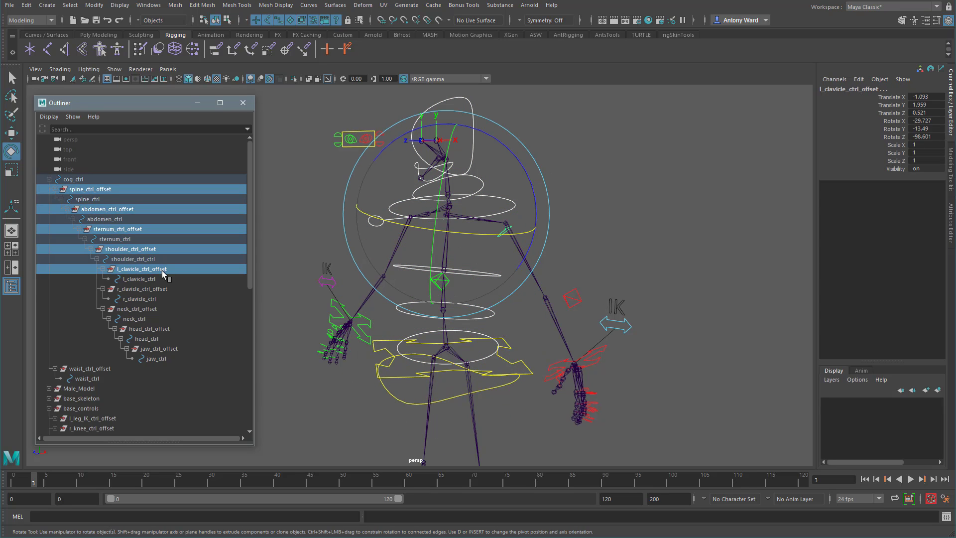
{"action": "left_click", "coordinate": [162, 289], "text": "ctrl"}
{"action": "left_click", "coordinate": [159, 308], "text": "ctrl"}
{"action": "left_click", "coordinate": [165, 329], "text": "ctrl"}
{"action": "left_click", "coordinate": [172, 348], "text": "ctrl"}
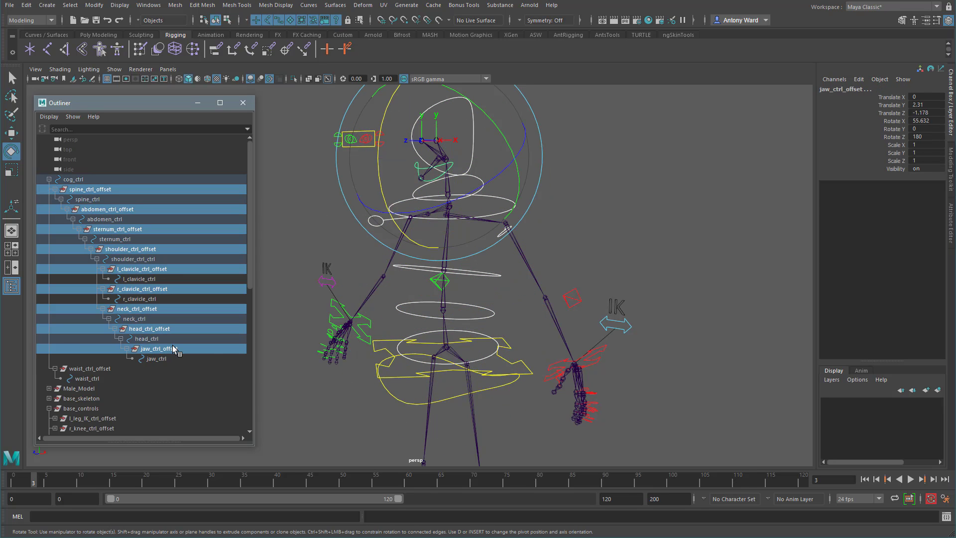
{"action": "left_click_drag", "start_coordinate": [895, 97], "coordinate": [895, 170]}
{"action": "right_click", "coordinate": [895, 170]}
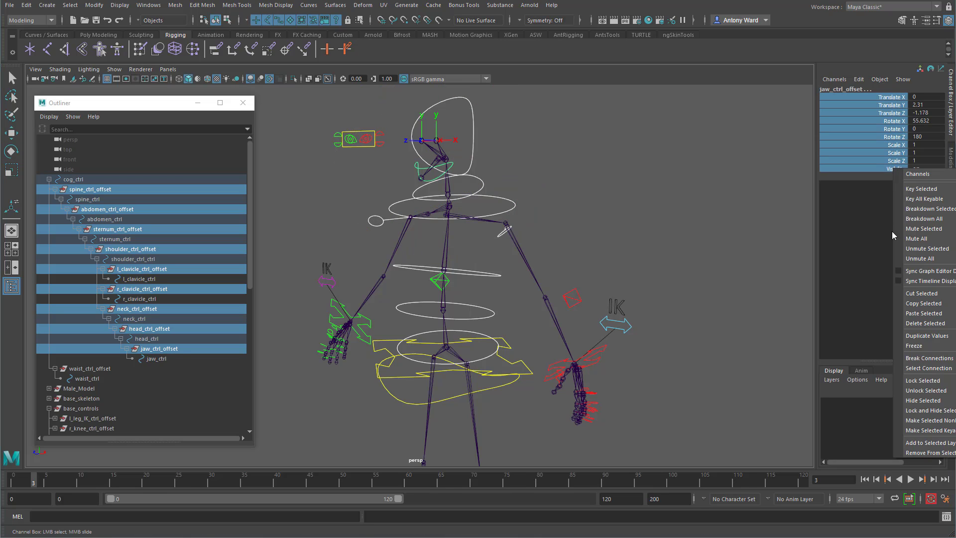
{"action": "left_click", "coordinate": [909, 404]}
{"action": "key", "text": "e"}
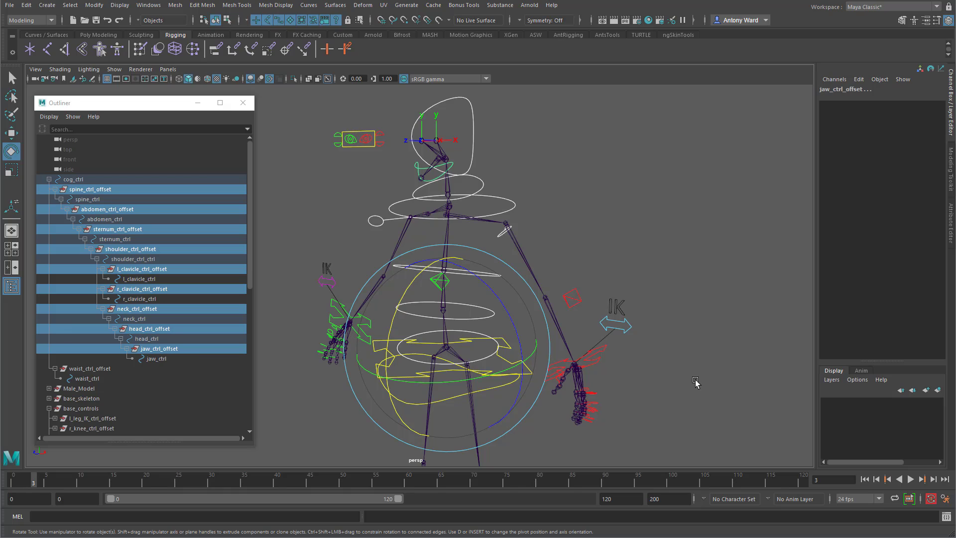
{"action": "left_click_drag", "start_coordinate": [659, 376], "coordinate": [668, 378], "text": "alt"}
{"action": "left_click", "coordinate": [667, 378]}
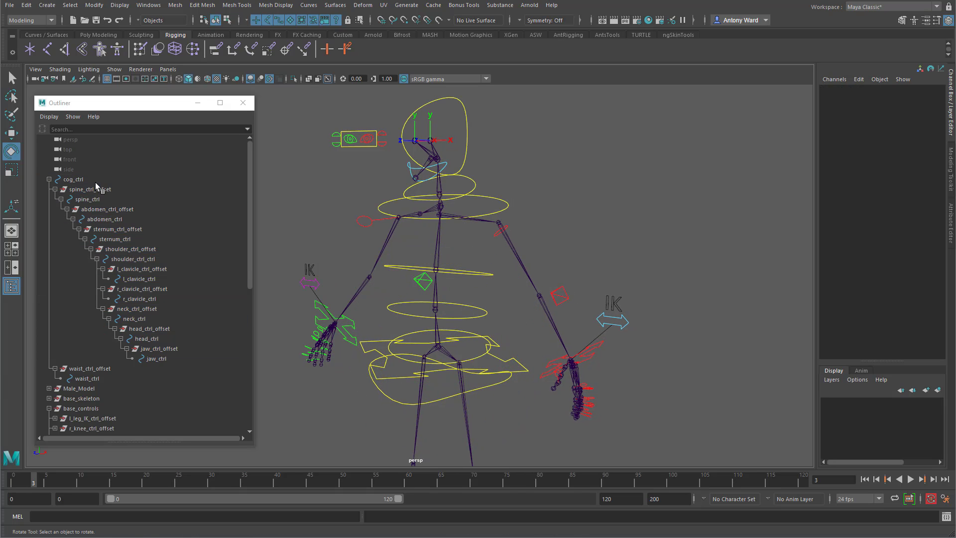
Parent cog_ctrl under the base_controls group and collapse lookAt_ctrl_offset in the Outliner.
{"action": "left_click", "coordinate": [86, 179]}
{"action": "key", "text": "f"}
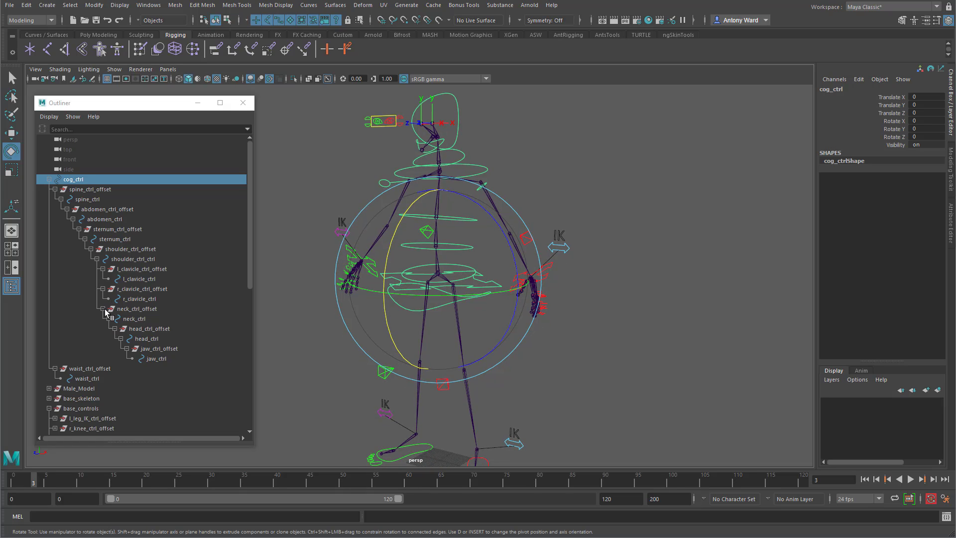
{"action": "middle_click_drag", "start_coordinate": [77, 183], "coordinate": [82, 409]}
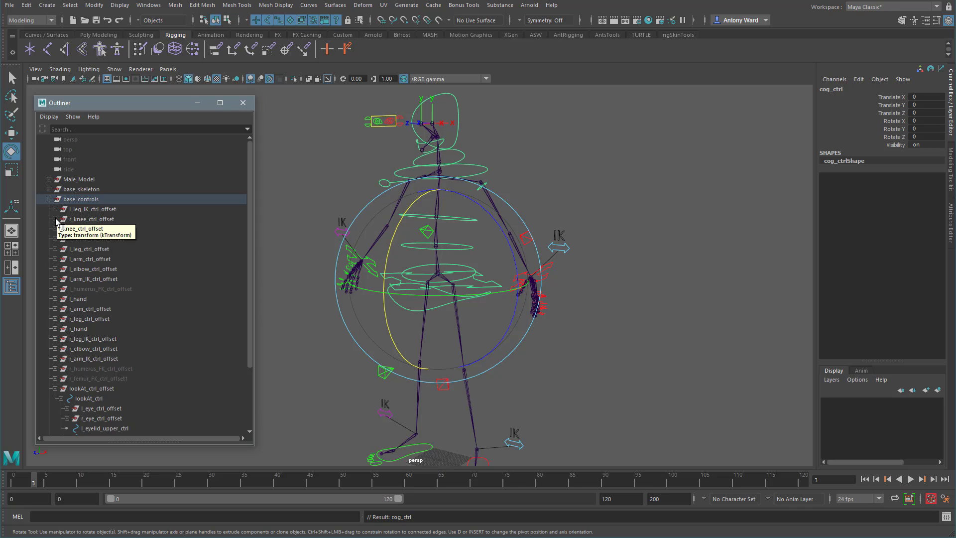
{"action": "left_click", "coordinate": [55, 389]}
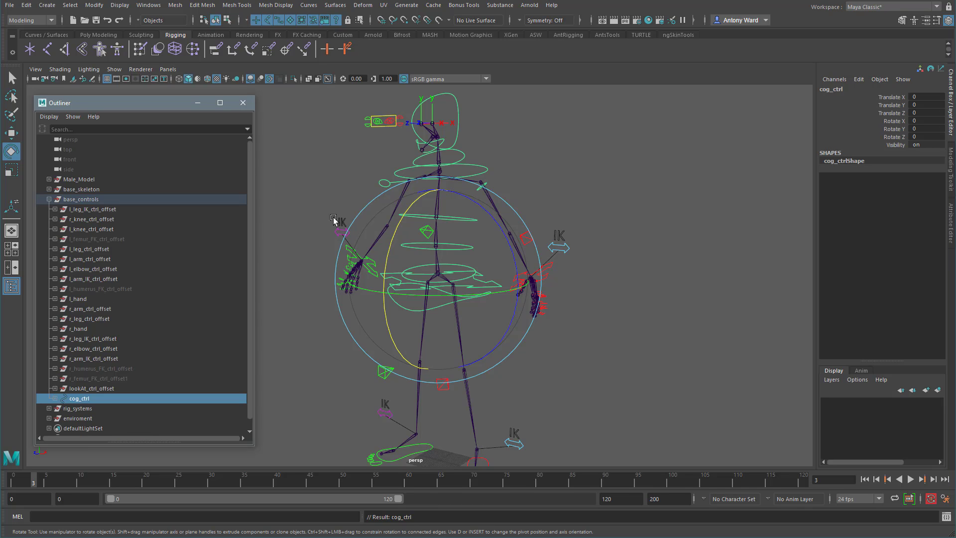
{"action": "left_click", "coordinate": [649, 282]}
Test the body rig by moving waist_ctrl and rotating spine_ctrl, undoing each change.
{"action": "right_click_drag", "start_coordinate": [391, 306], "coordinate": [492, 320], "text": "alt"}
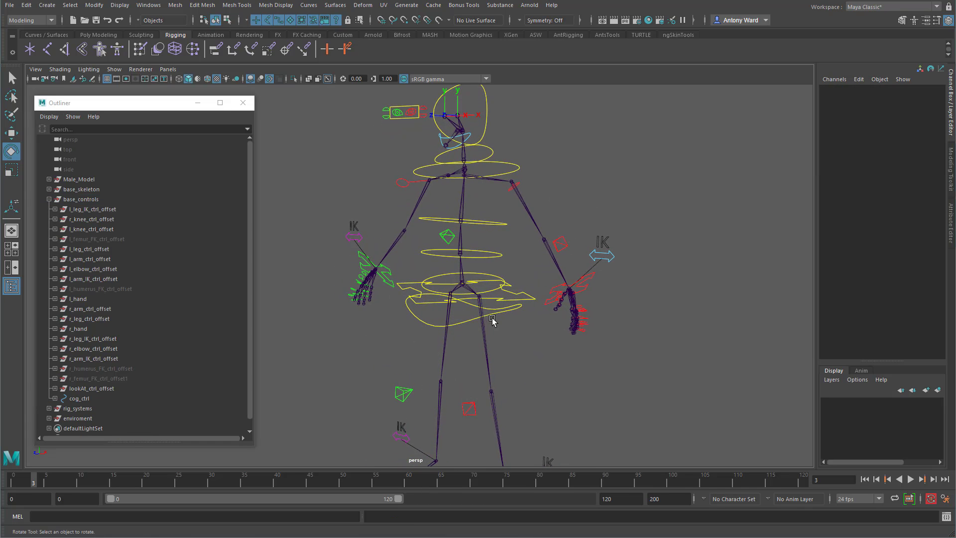
{"action": "left_click", "coordinate": [502, 312]}
{"action": "left_click_drag", "start_coordinate": [453, 284], "coordinate": [463, 264]}
{"action": "key", "text": "ctrl+z"}
{"action": "key", "text": "w"}
{"action": "key", "text": "ctrl+z"}
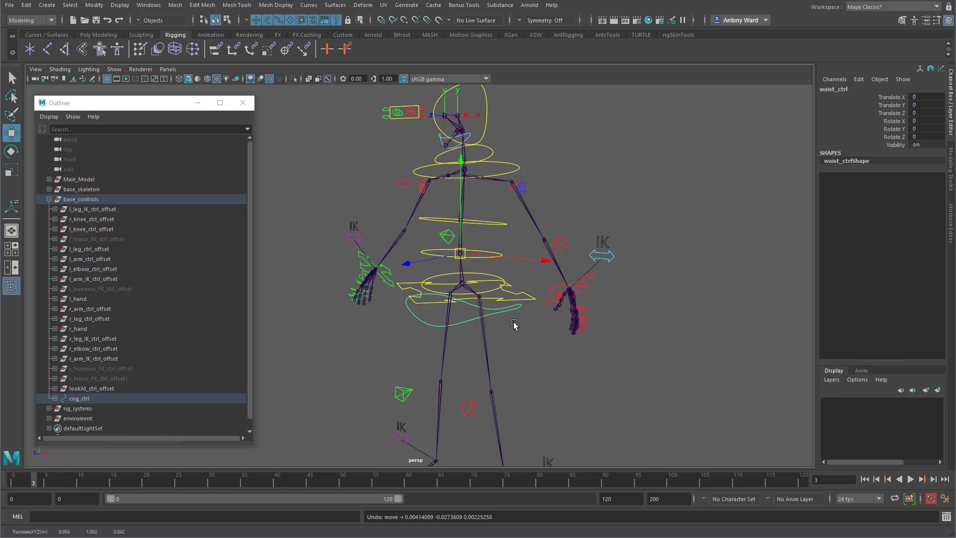
{"action": "left_click", "coordinate": [491, 277]}
{"action": "key", "text": "e"}
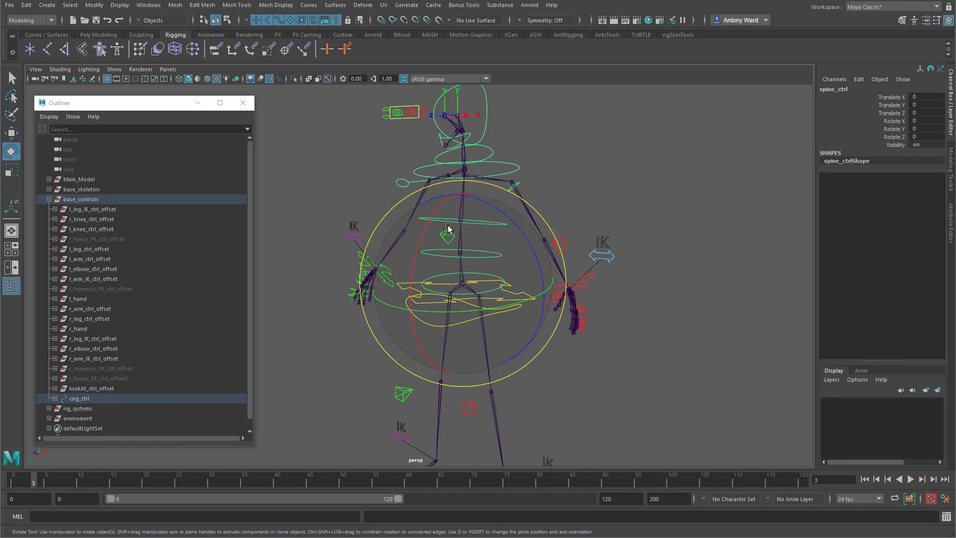
{"action": "left_click_drag", "start_coordinate": [448, 229], "coordinate": [480, 248]}
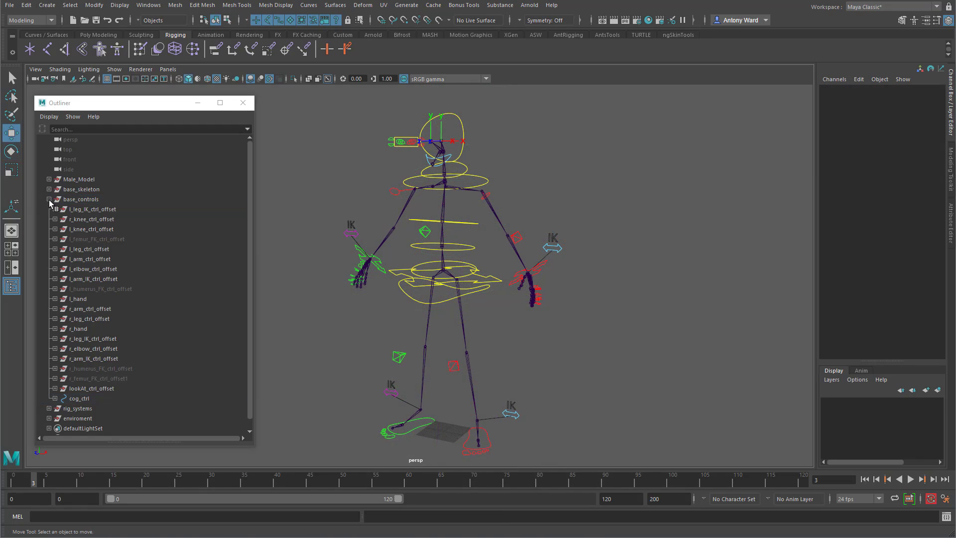
Collapse the base_controls group and show the character's polygon model in the perspective view.
{"action": "left_click", "coordinate": [49, 200]}
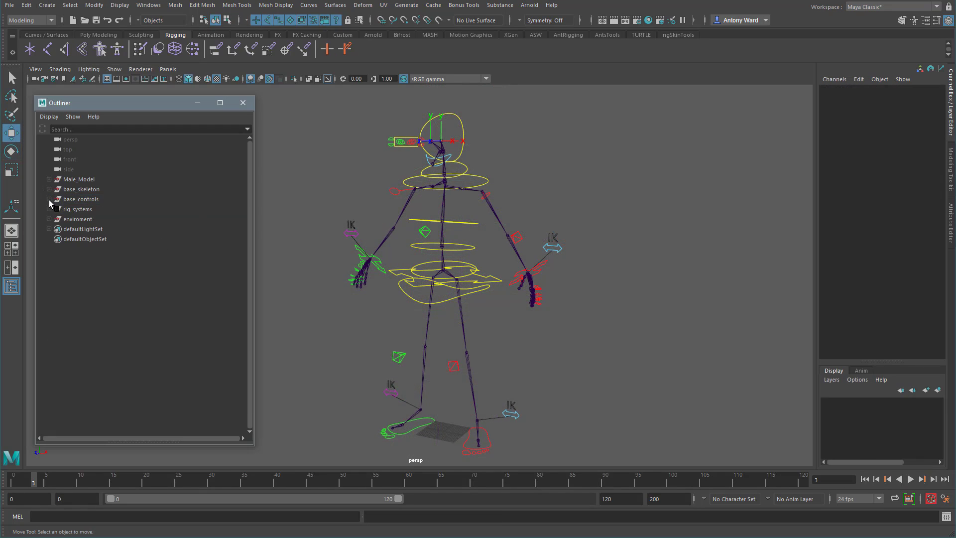
{"action": "middle_click_drag", "start_coordinate": [549, 291], "coordinate": [546, 287], "text": "alt"}
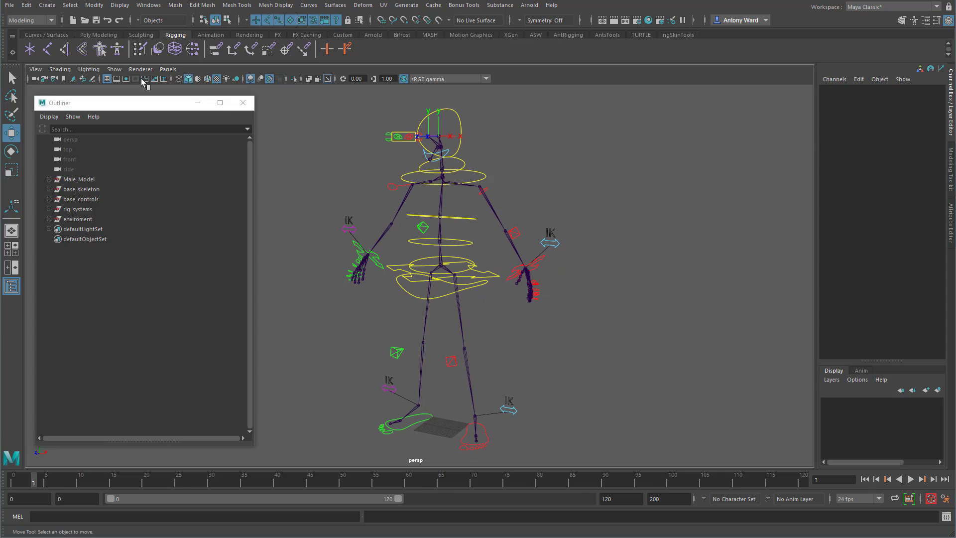
{"action": "left_click", "coordinate": [112, 70]}
{"action": "left_click", "coordinate": [140, 170]}
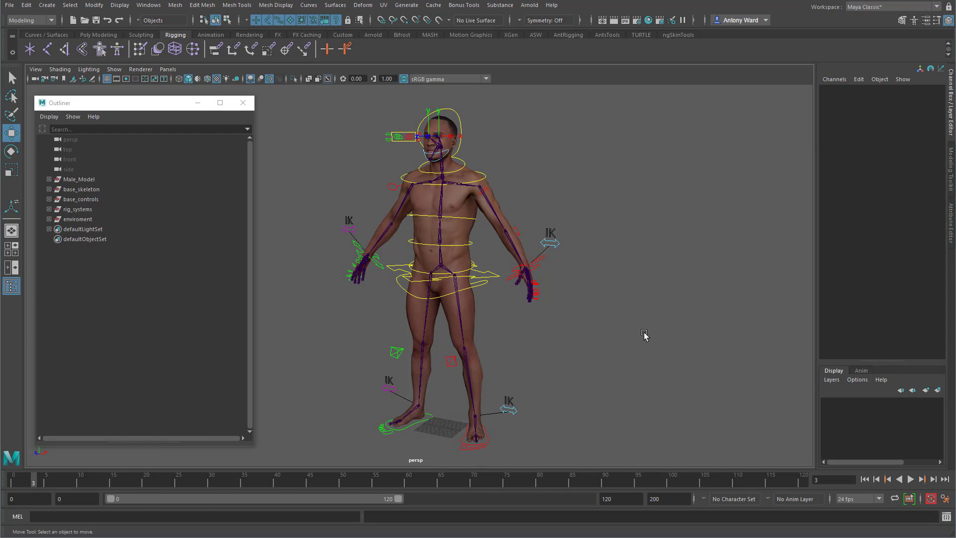
{"action": "left_click_drag", "start_coordinate": [538, 309], "coordinate": [582, 308], "text": "alt"}
{"action": "right_click_drag", "start_coordinate": [582, 308], "coordinate": [588, 307], "text": "alt"}
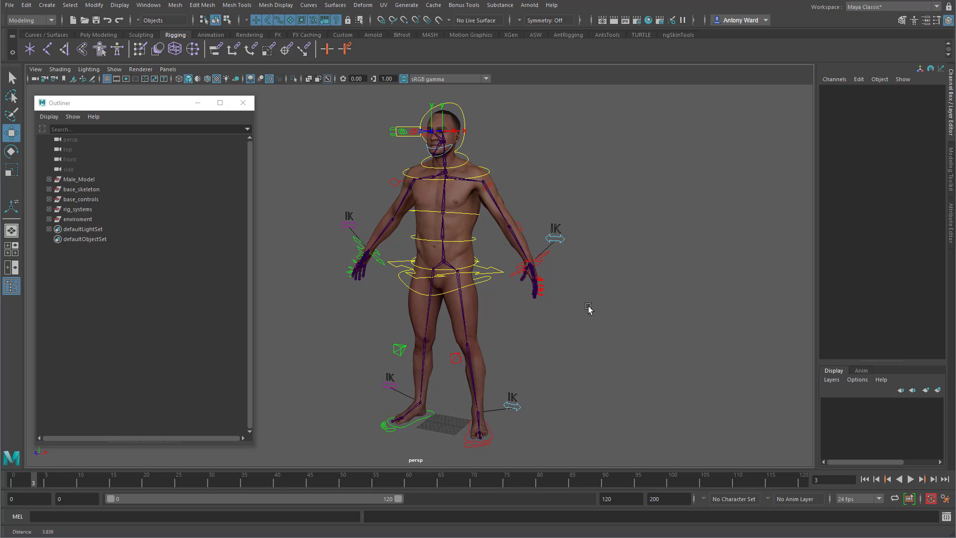
Test l_arm_IK_ctrl by moving it with the model visible, then undo the move and clear the selection.
{"action": "left_click_drag", "start_coordinate": [588, 309], "coordinate": [521, 253], "text": "alt"}
{"action": "left_click", "coordinate": [539, 255]}
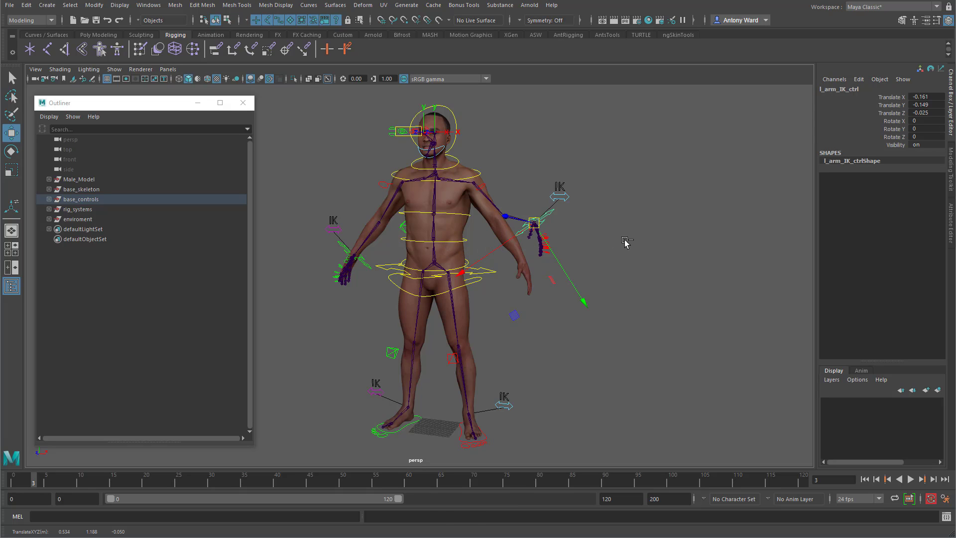
{"action": "key", "text": "ctrl+z"}
{"action": "mouse_move", "coordinate": [622, 259]}
{"action": "left_mouse_down", "text": "alt"}
{"action": "mouse_move", "coordinate": [597, 258]}
{"action": "mouse_move", "coordinate": [619, 264]}
{"action": "left_mouse_up", "text": "alt"}
{"action": "middle_click_drag", "start_coordinate": [619, 264], "coordinate": [623, 264], "text": "alt"}
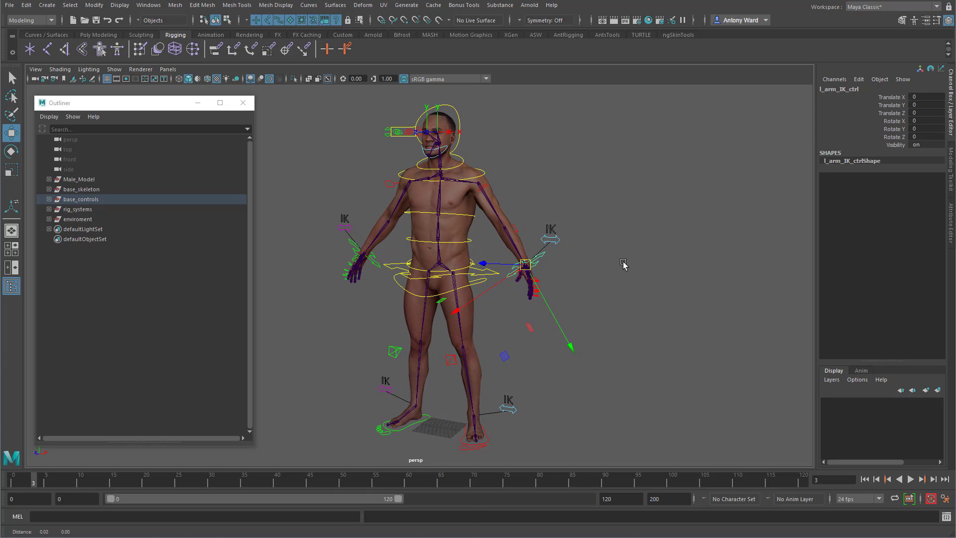
{"action": "mouse_move", "coordinate": [623, 264]}
{"action": "left_mouse_down", "text": "alt"}
{"action": "mouse_move", "coordinate": [608, 263]}
{"action": "mouse_move", "coordinate": [639, 259]}
{"action": "left_mouse_up", "text": "alt"}
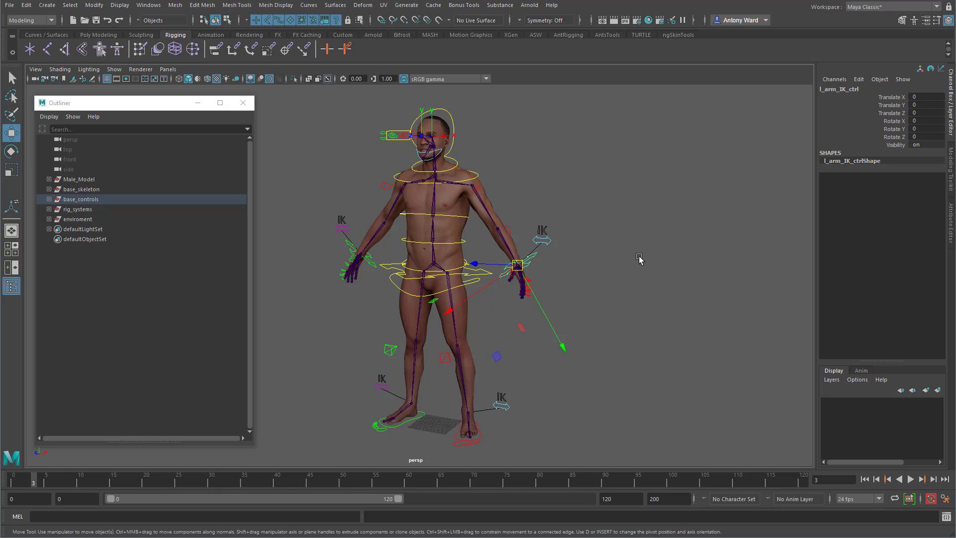
{"action": "left_click", "coordinate": [640, 259]}
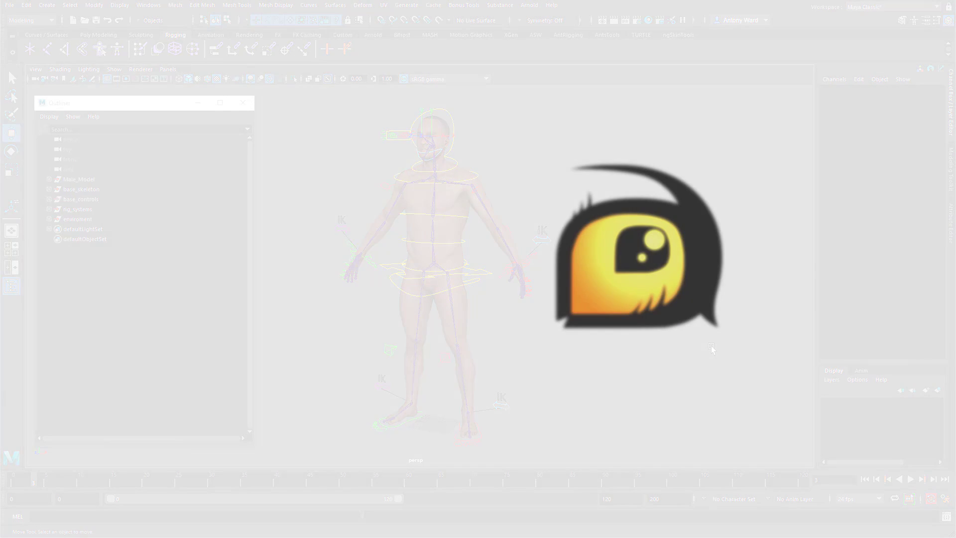